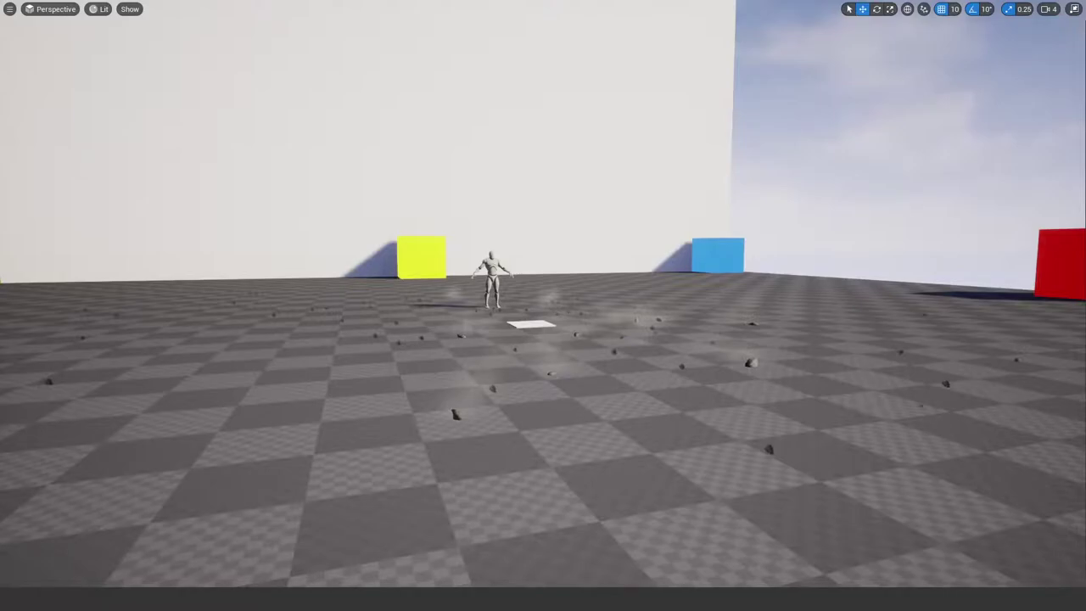
Step: Bring the browser with the Battlefront explosions comparison video in front of Unreal Editor
click(143, 458)
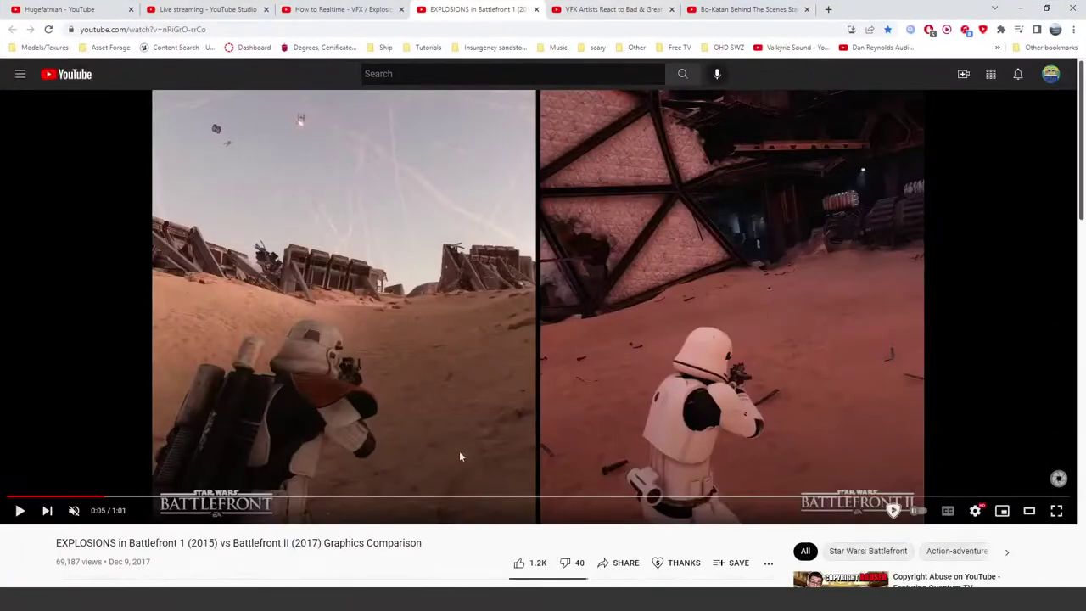
Step: Seek the Battlefront comparison to the explosions around 0:06 and watch it full screen
click(114, 497)
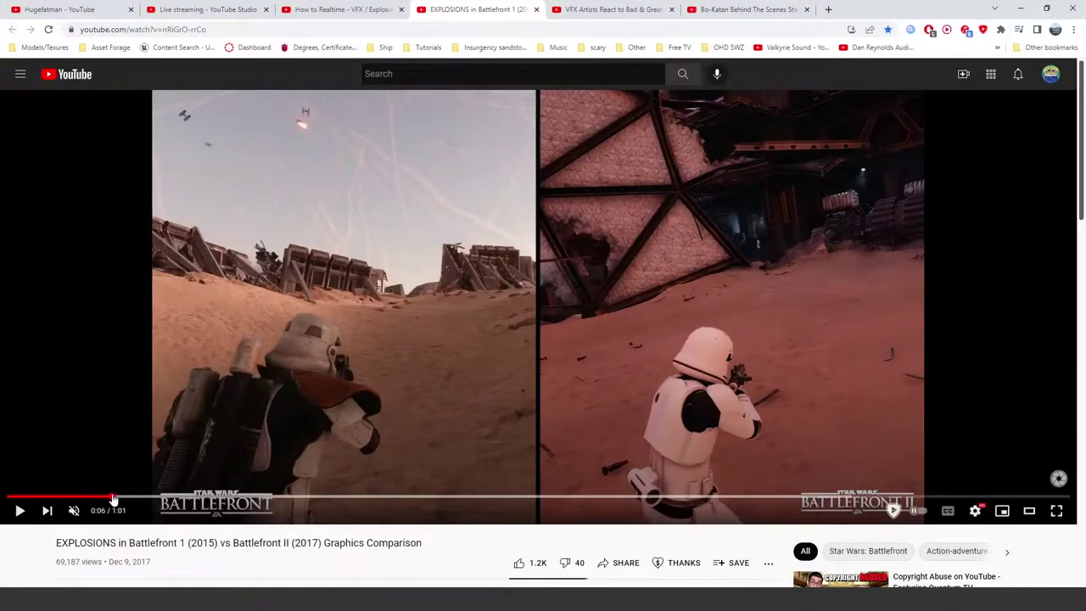
click(126, 497)
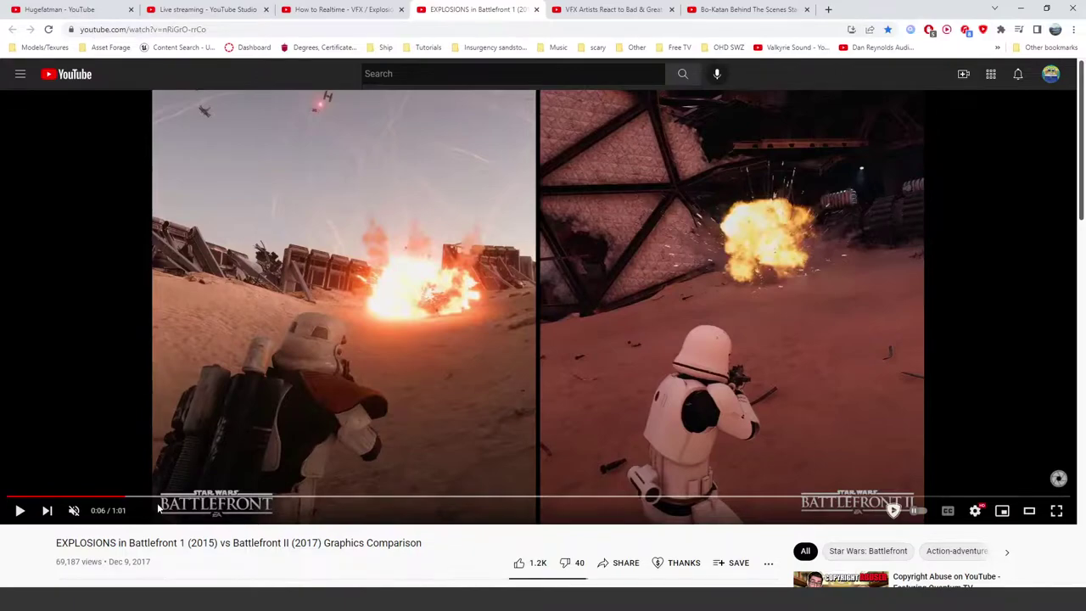
click(1056, 510)
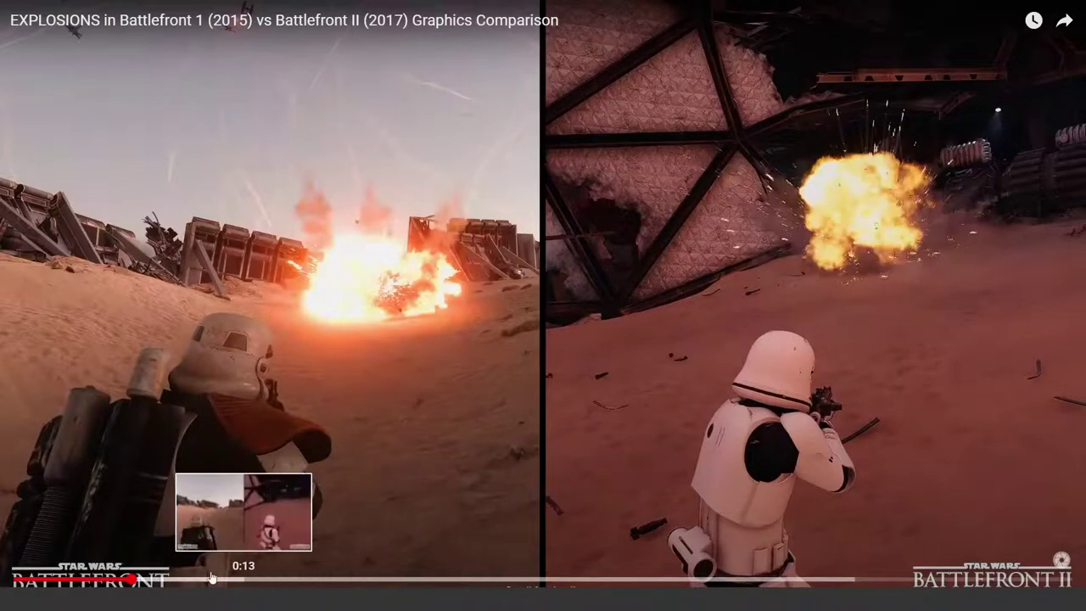
Step: Replay the explosions, pause on the smoke aftermath at 0:08, and exit full screen
click(127, 578)
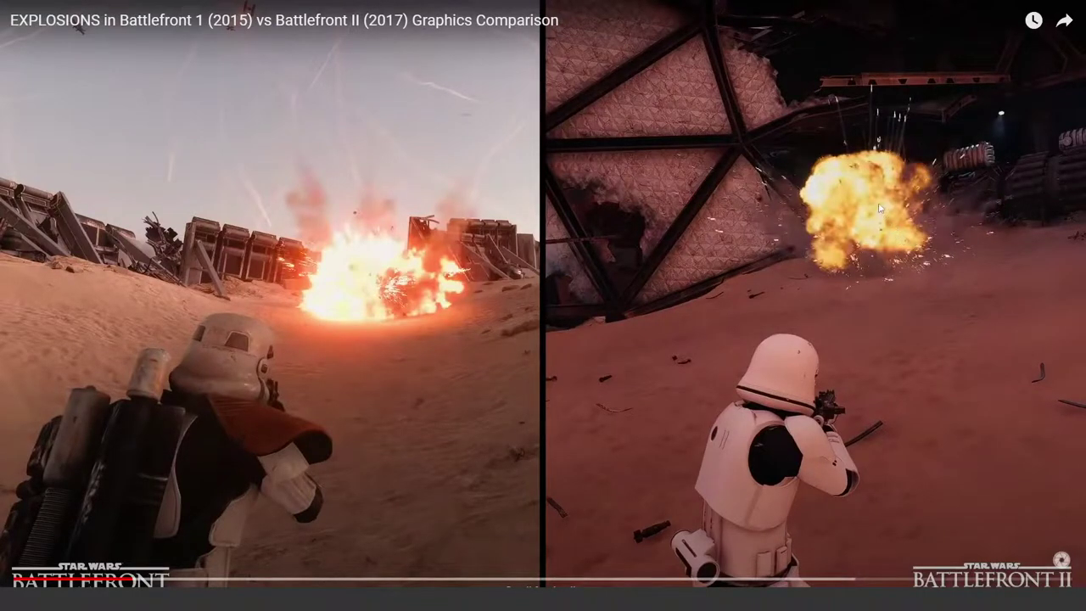
click(127, 580)
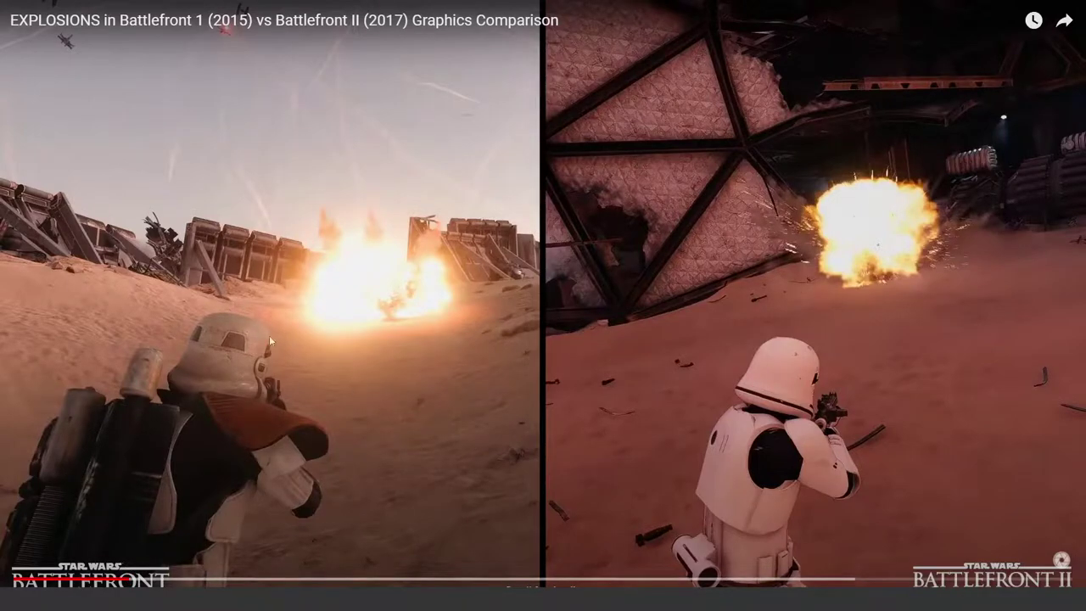
click(136, 581)
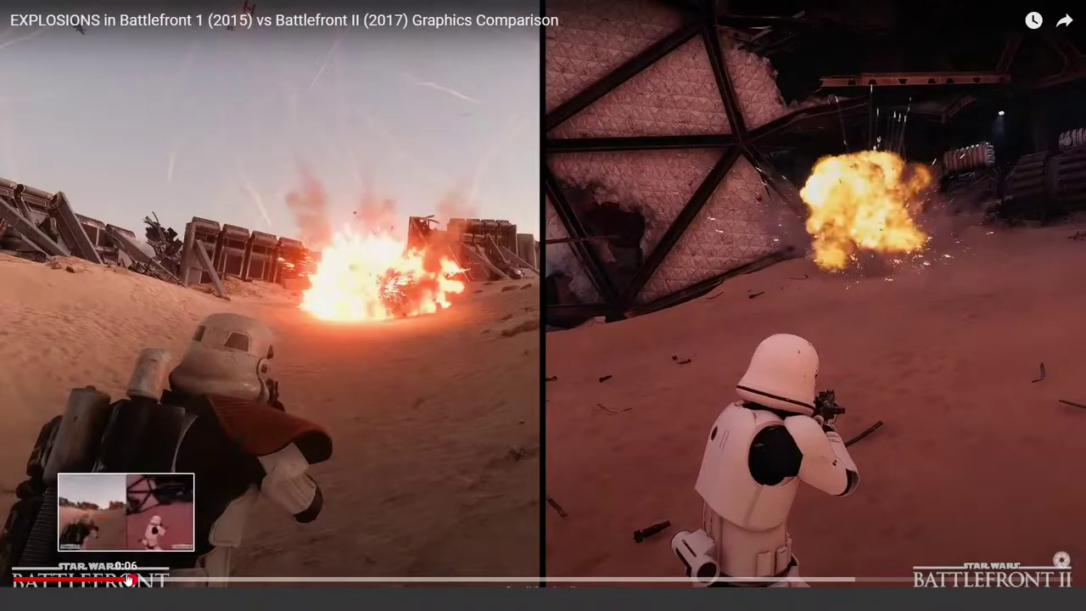
click(127, 579)
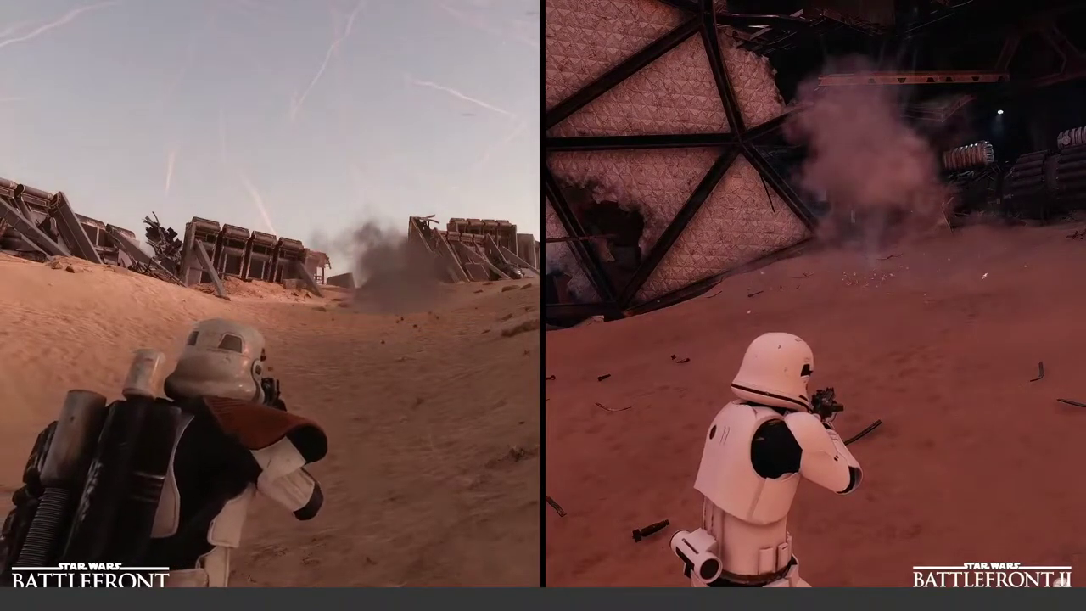
mouse_move(443, 499)
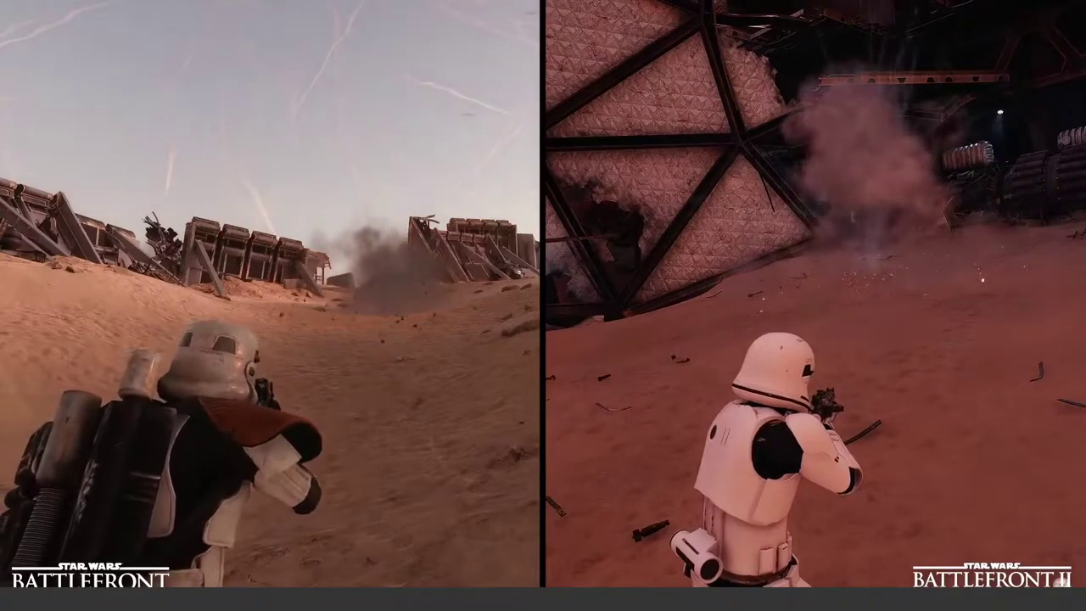
click(444, 504)
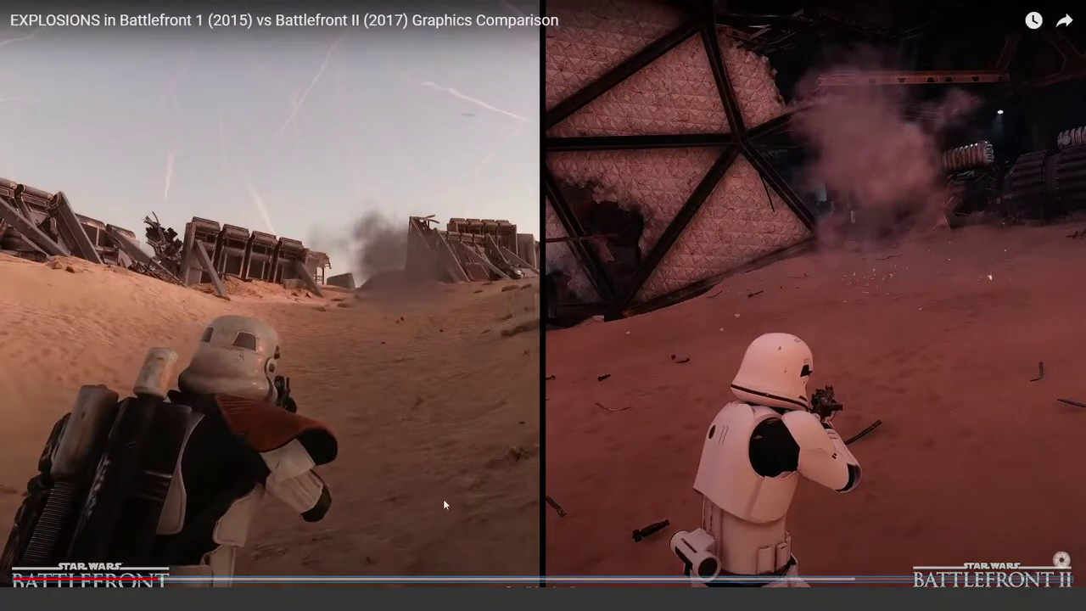
click(1052, 584)
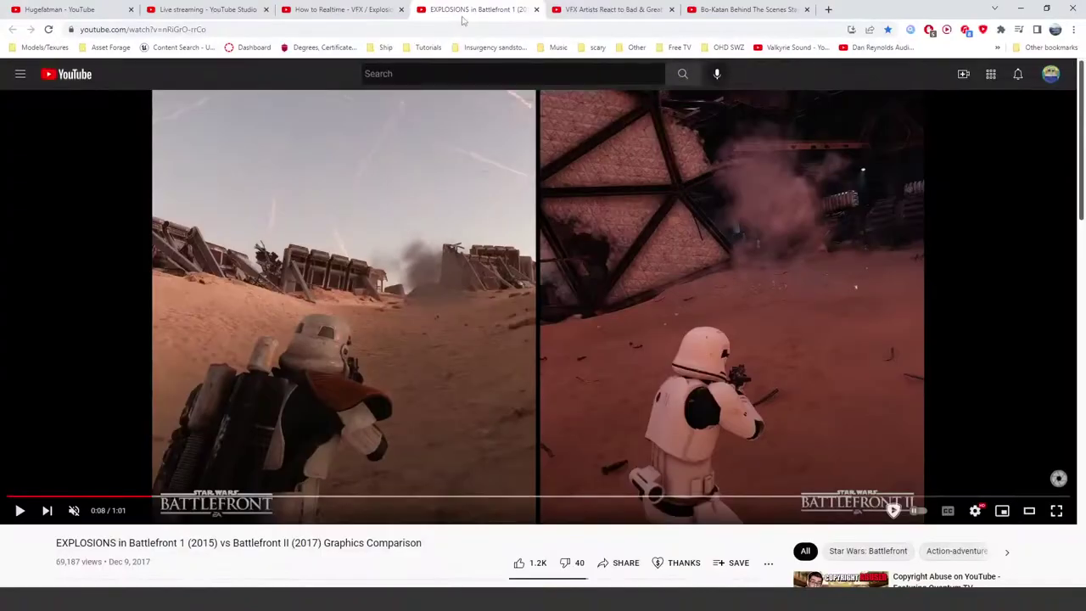
Step: Minimize Chrome and turn the Unreal viewport camera across the arena
click(1021, 8)
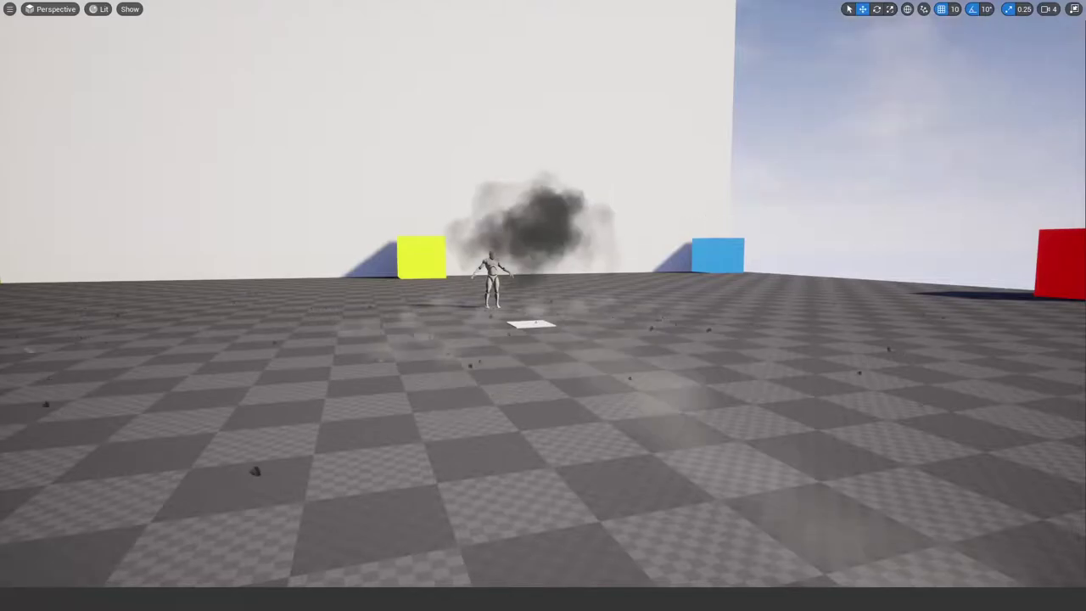
right_drag(714, 219, 743, 263)
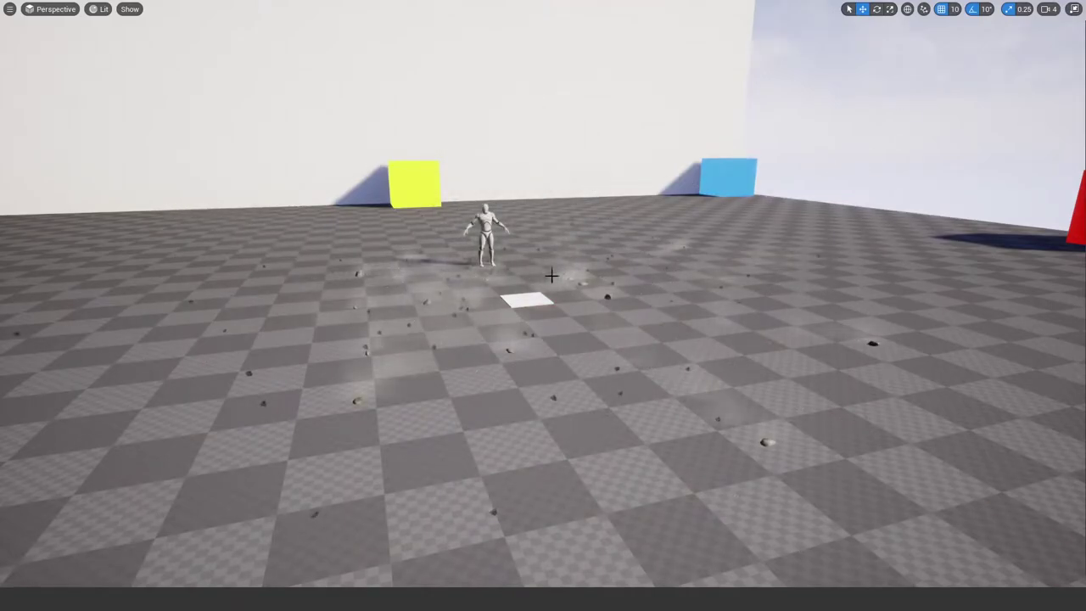
Step: Play the level in editor and back the camera up to watch the explosion
key(alt+p)
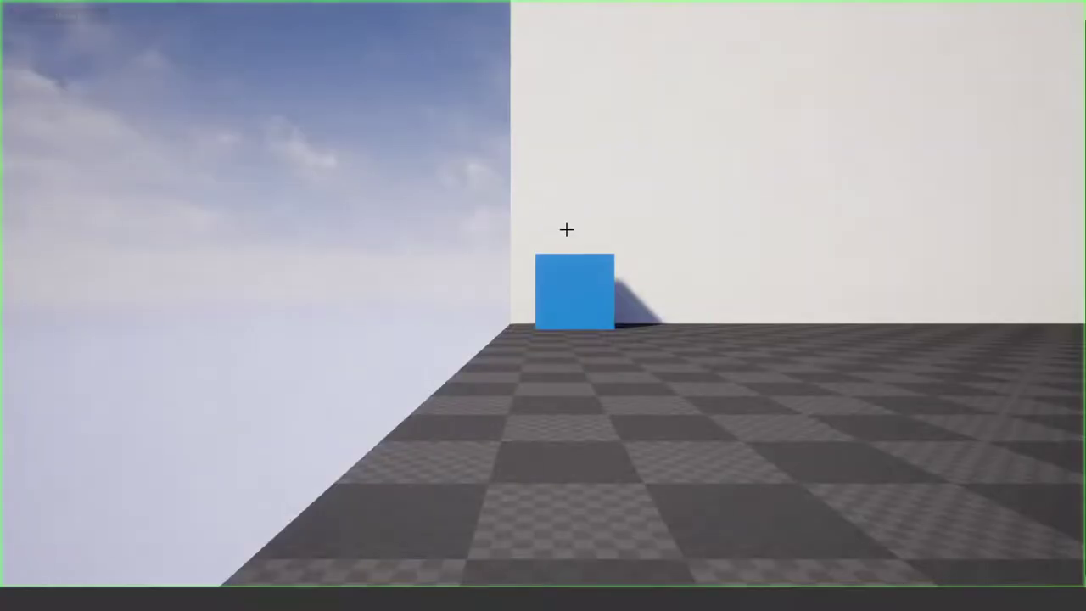
click(575, 246)
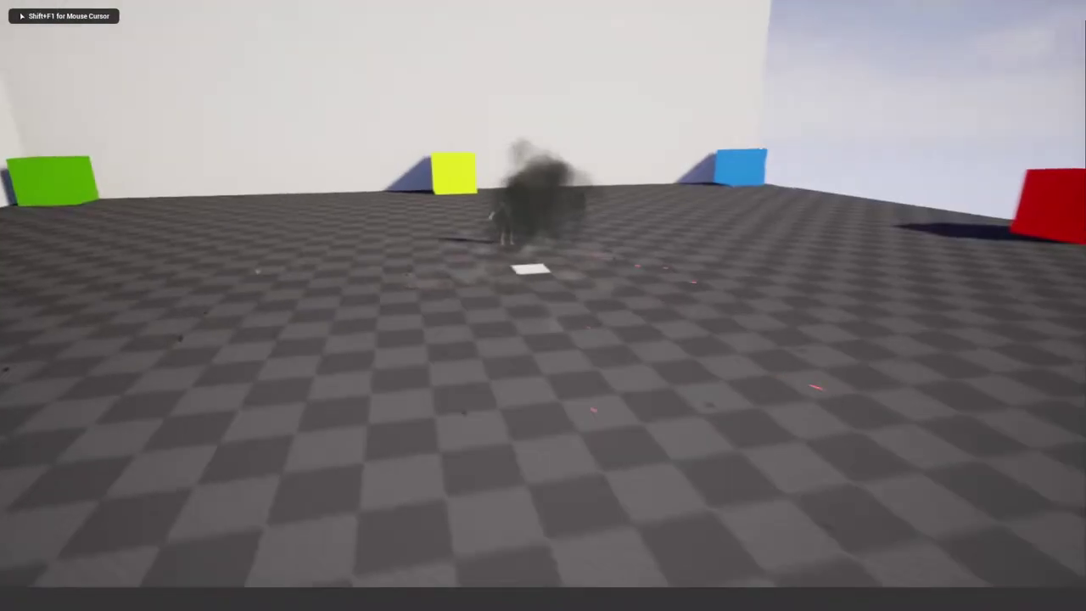
key(s)
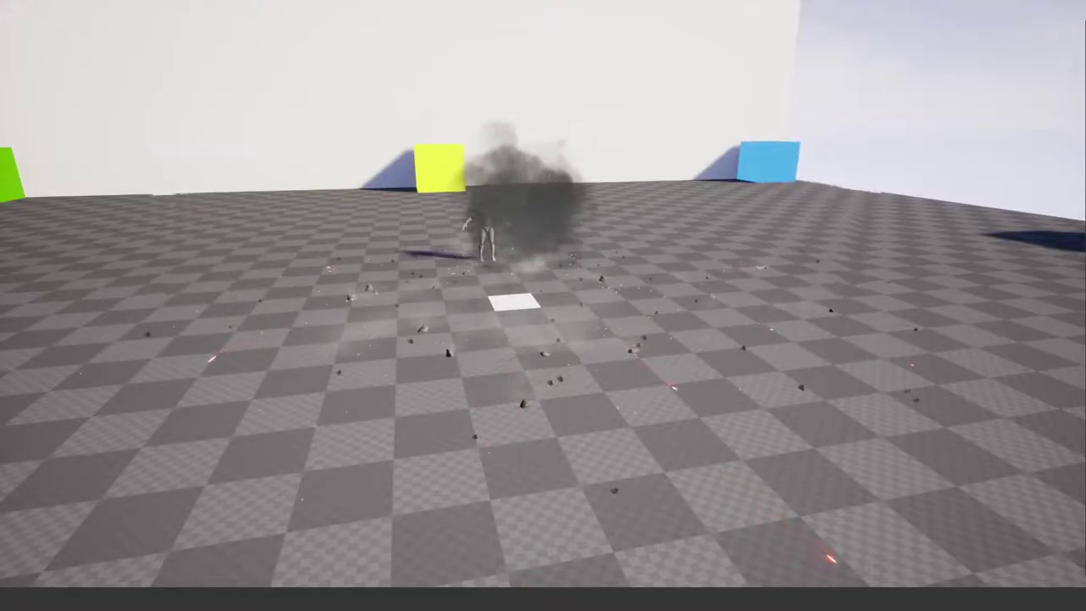
Step: Leave the full-screen play view and maximize the browser showing the explosion breakdown
key(shift+F1)
key(F11)
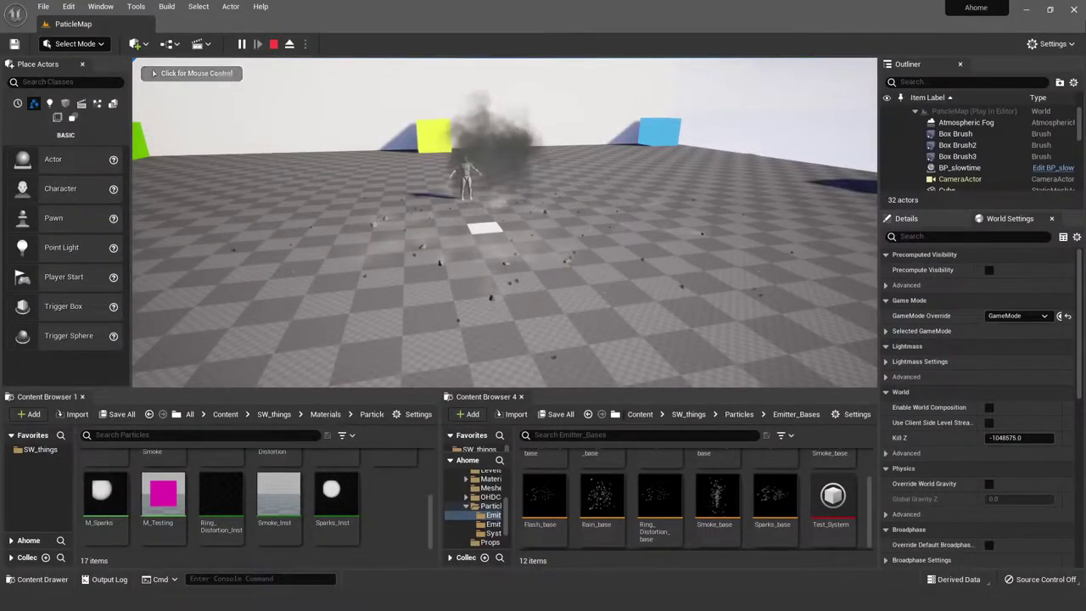
key(alt+Tab)
drag(361, 175, 607, 4)
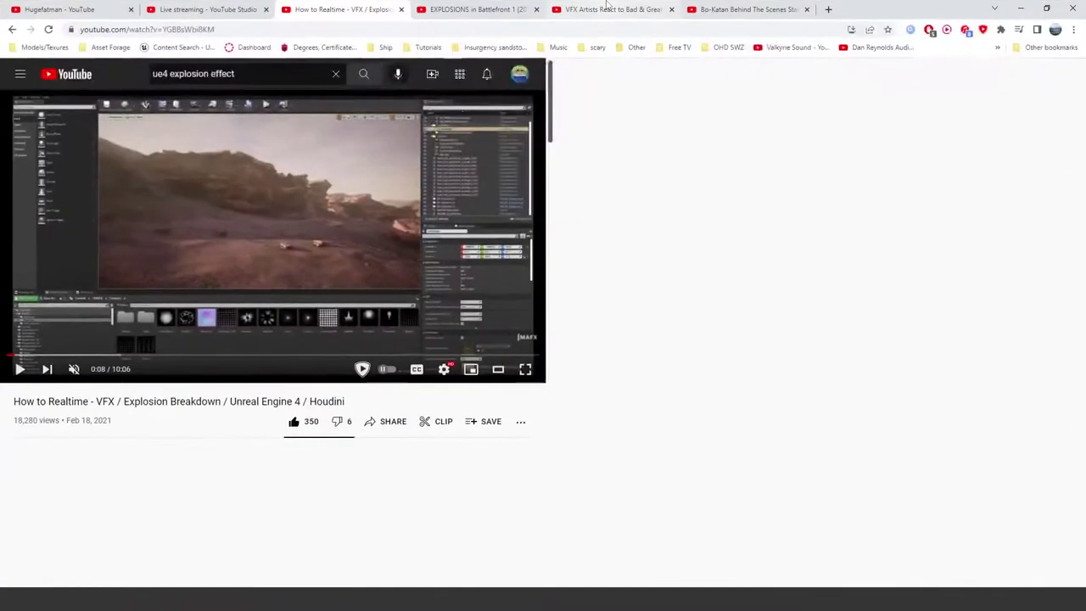
Step: Switch between the Battlefront and breakdown tabs and look over the tutorial page
click(475, 9)
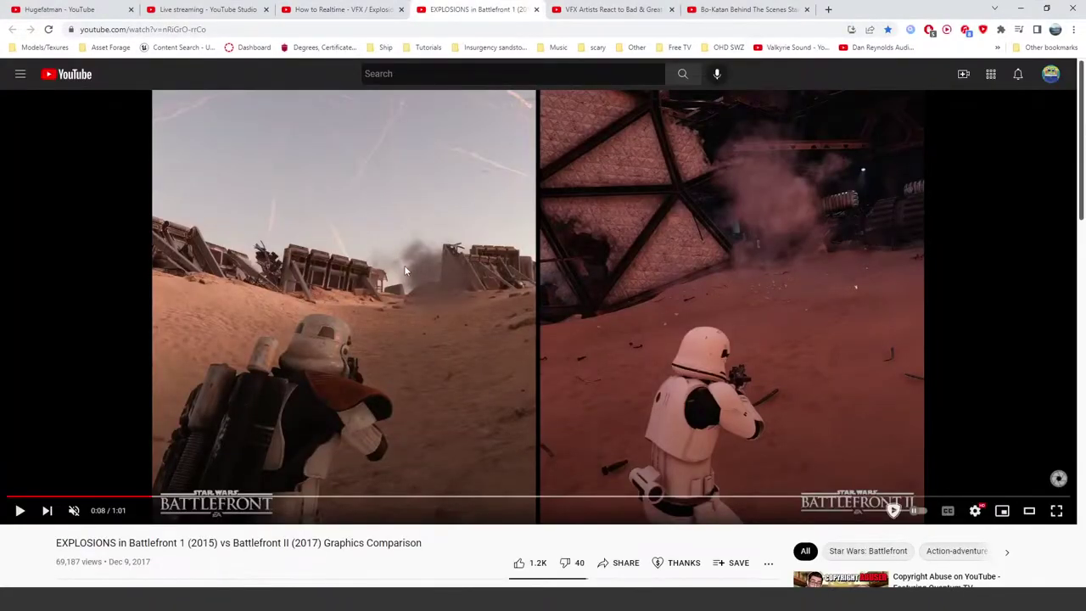
click(388, 5)
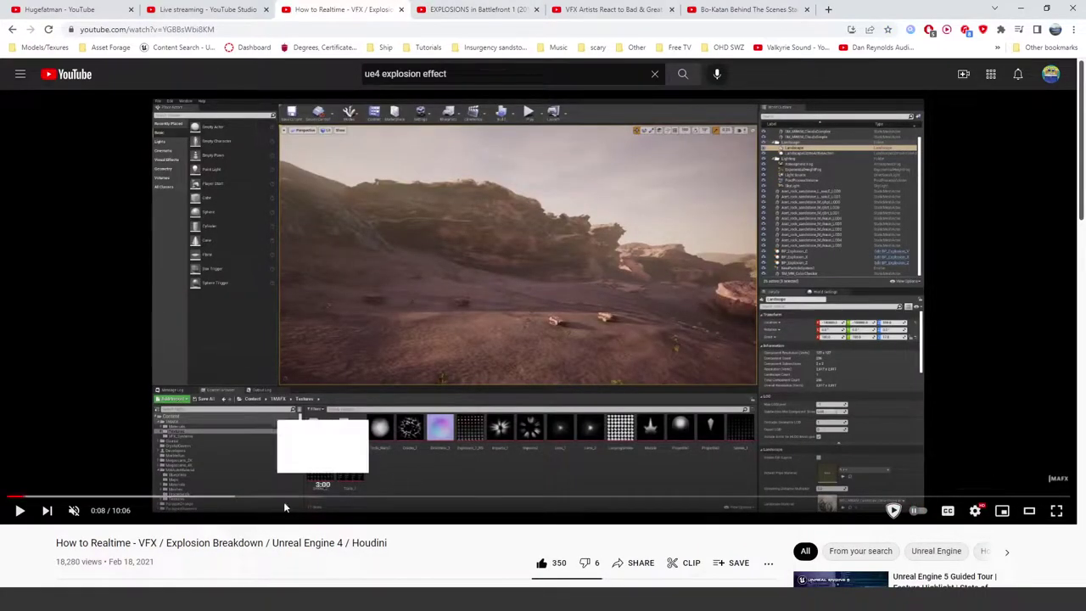
drag(74, 546, 236, 546)
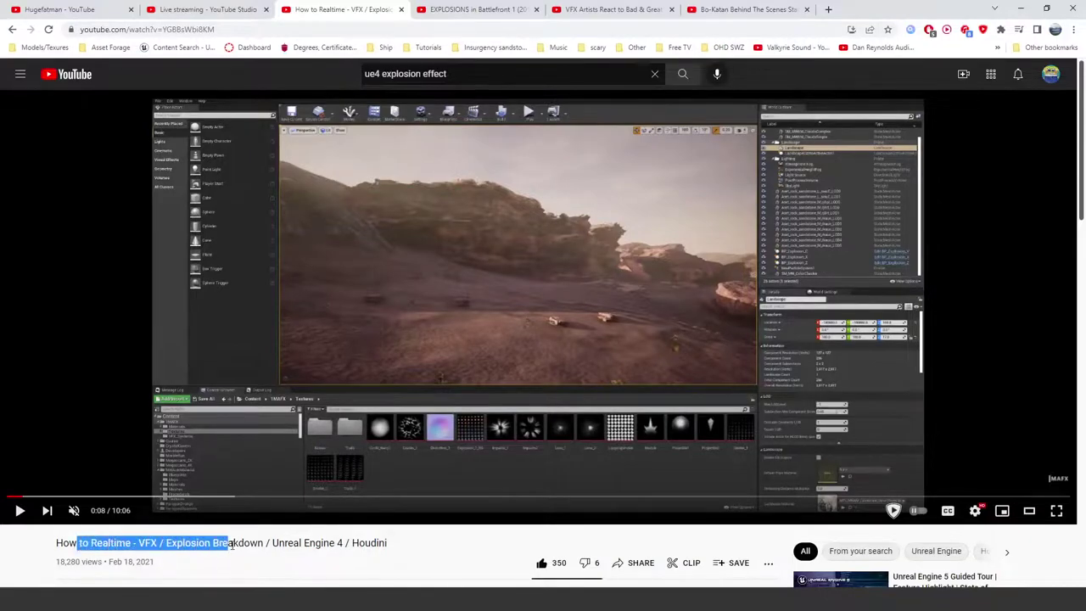
click(241, 546)
scroll(142, 545, down, 1)
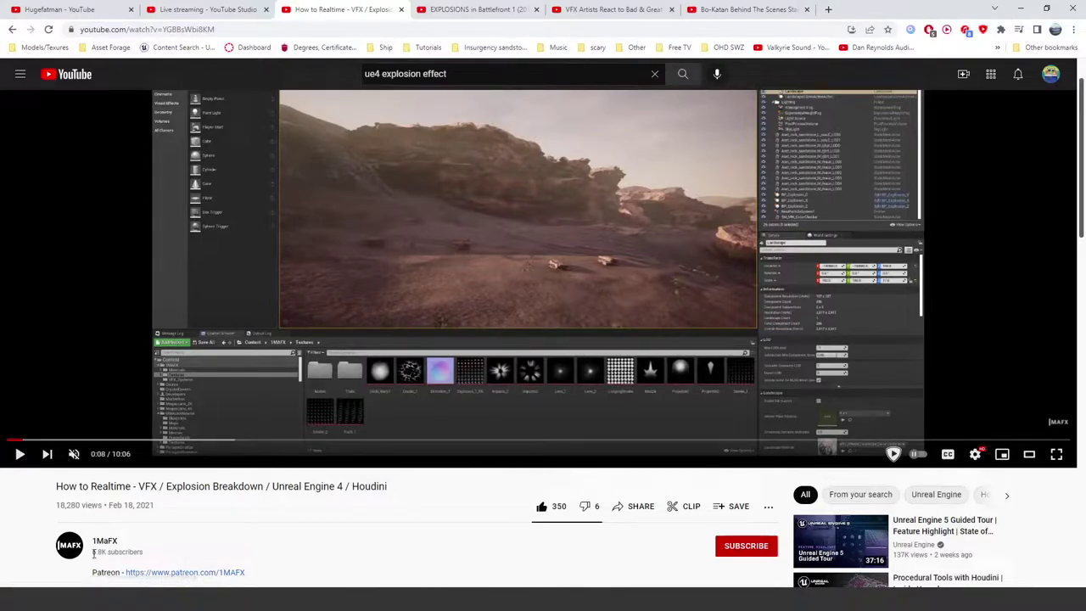
scroll(183, 523, up, 1)
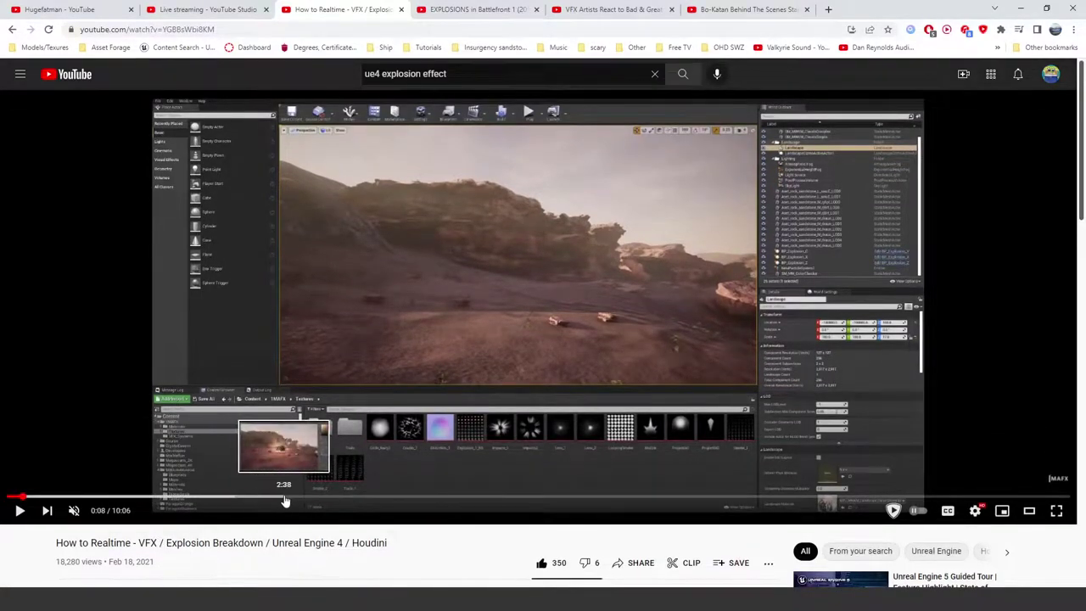
Step: Scrub the breakdown tutorial to the 7:14 explosion scene, then return to the running level
click(151, 497)
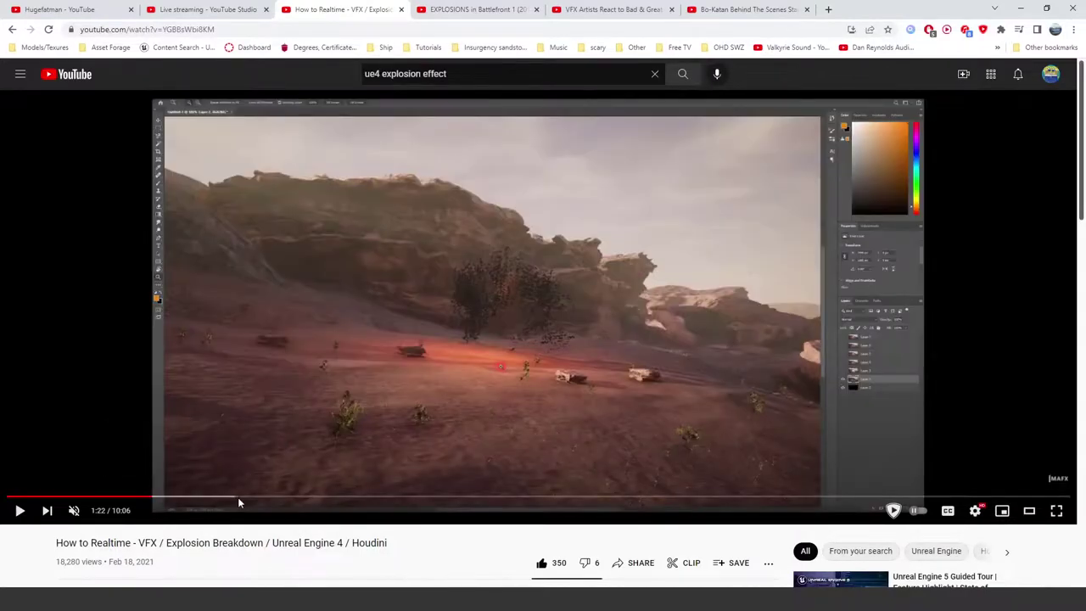
click(238, 497)
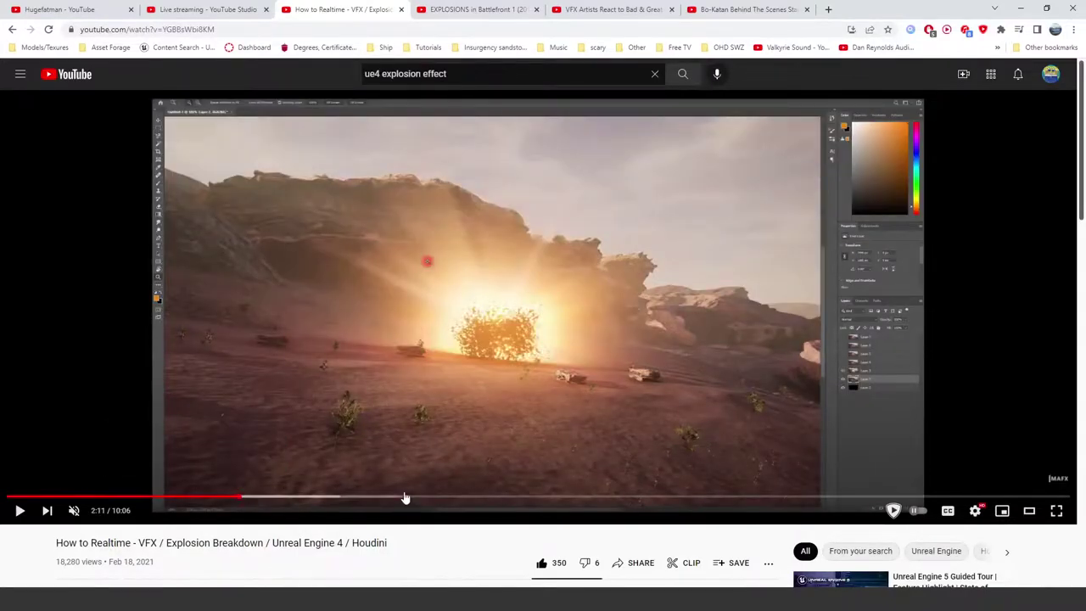
click(619, 497)
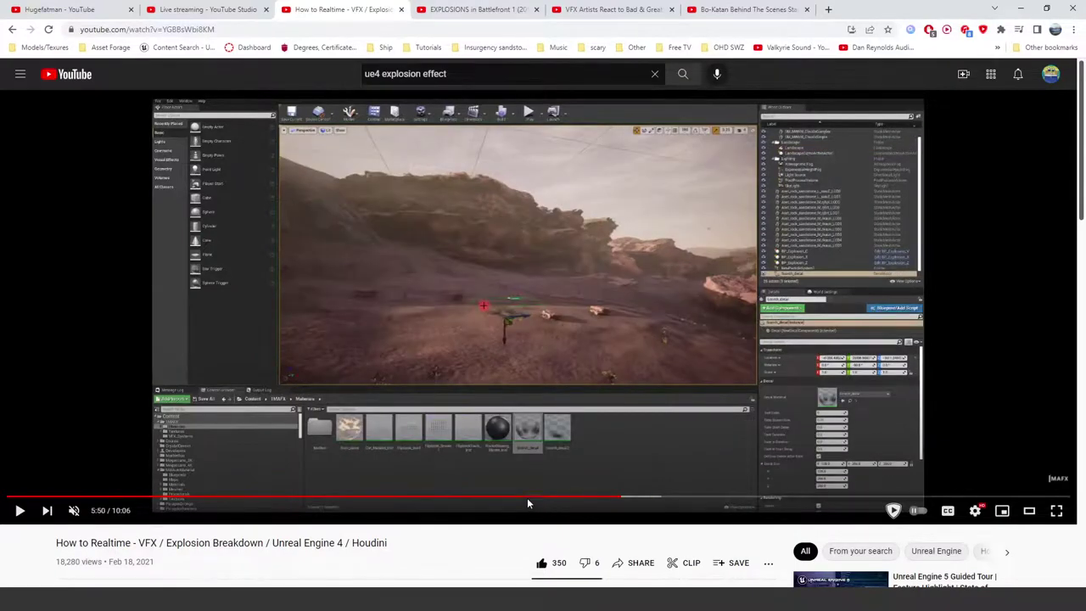
drag(527, 498, 590, 499)
click(672, 499)
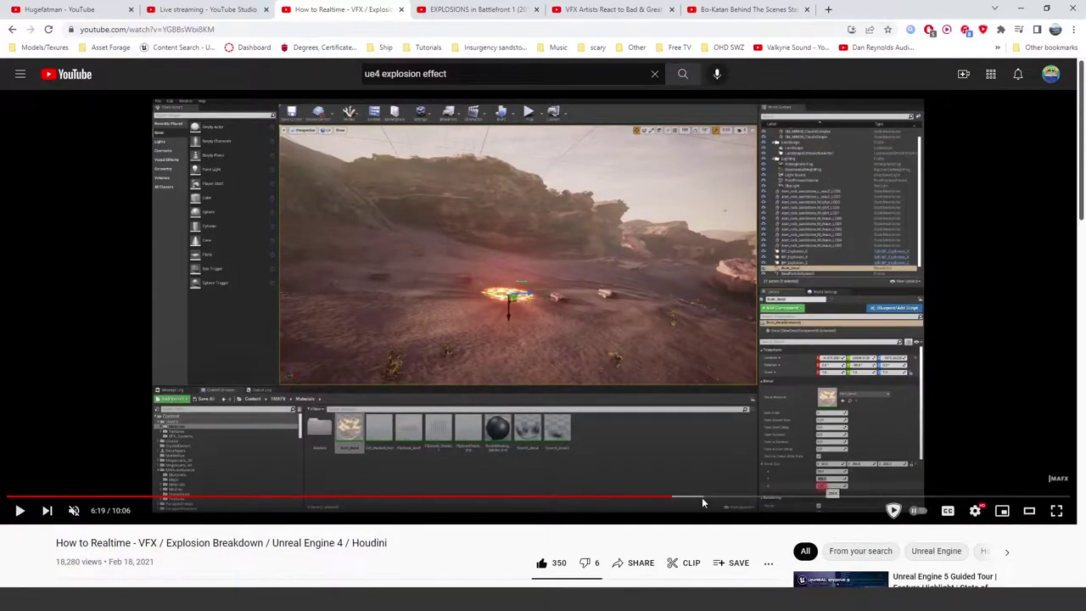
click(807, 499)
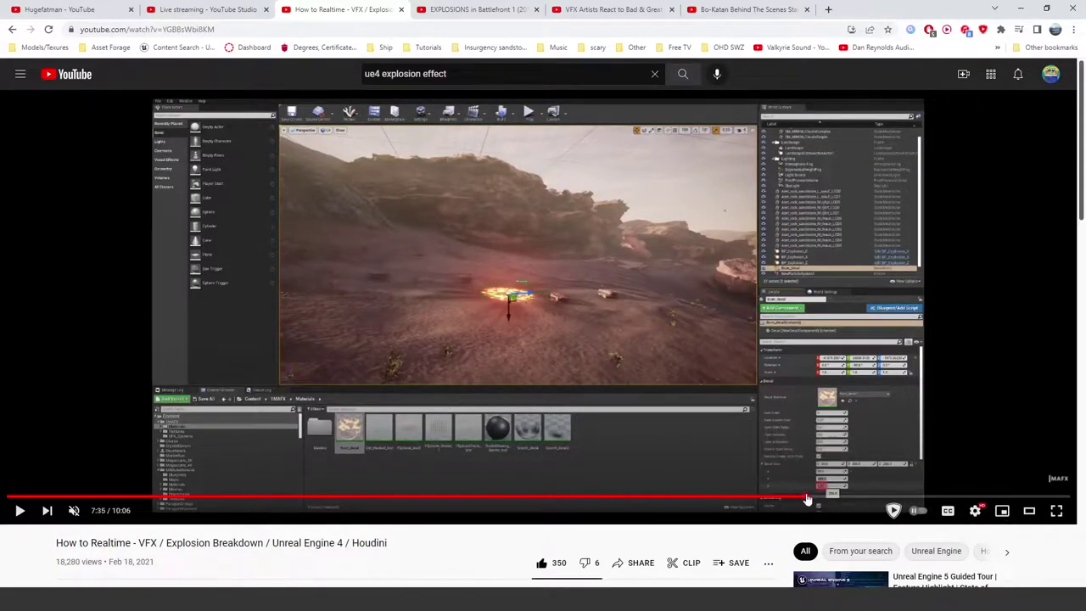
click(59, 499)
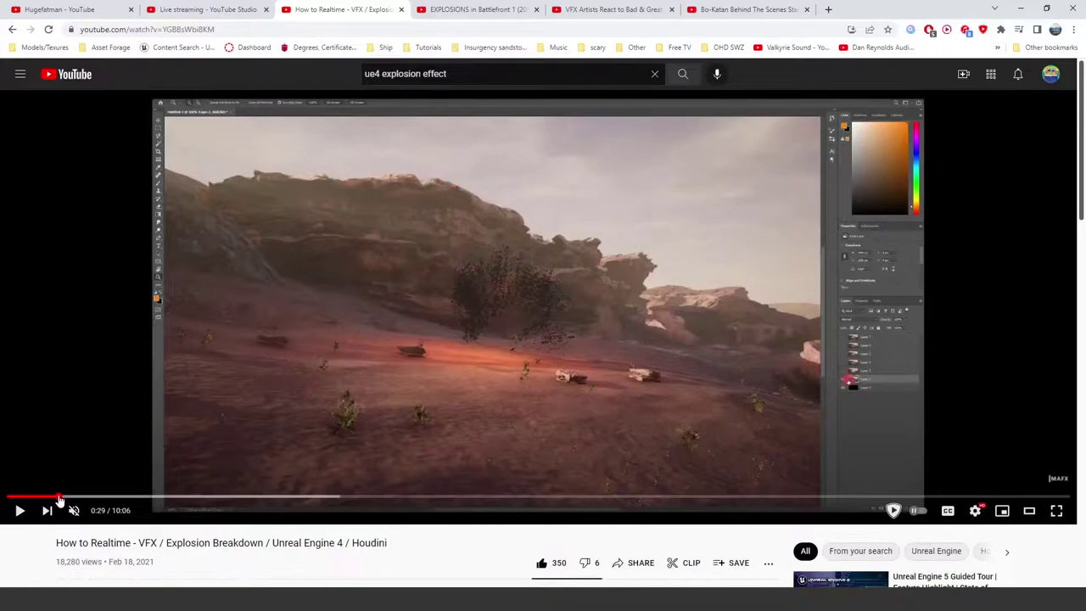
drag(134, 501, 815, 501)
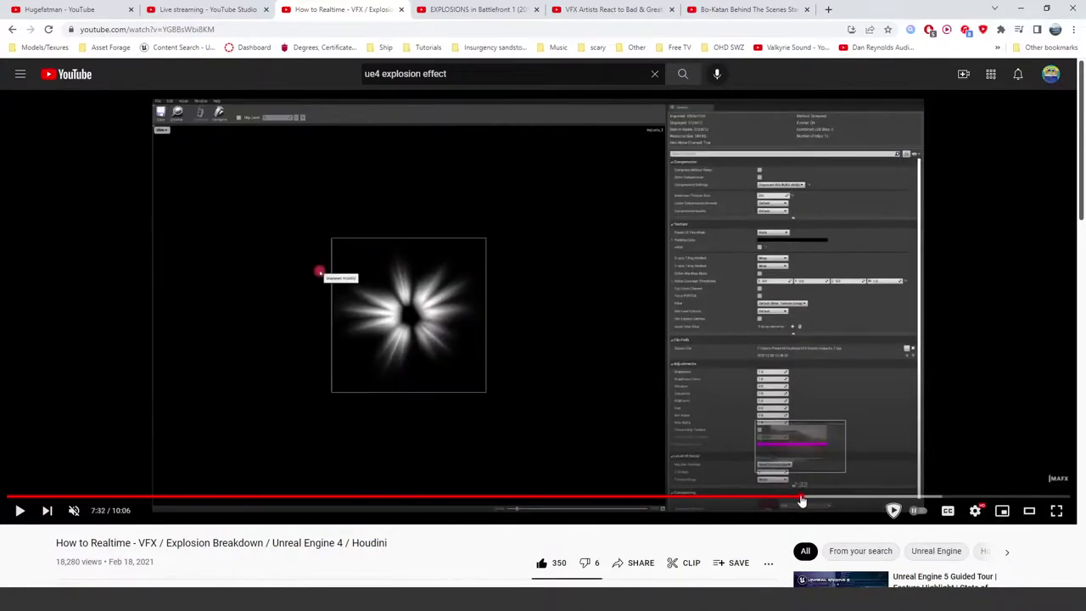
click(785, 500)
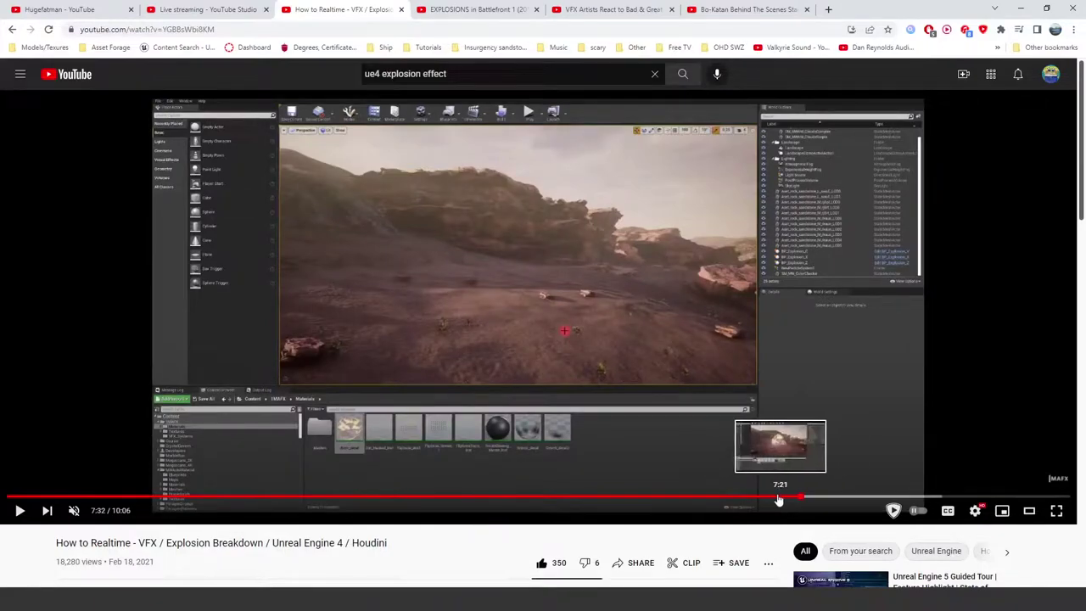
click(769, 499)
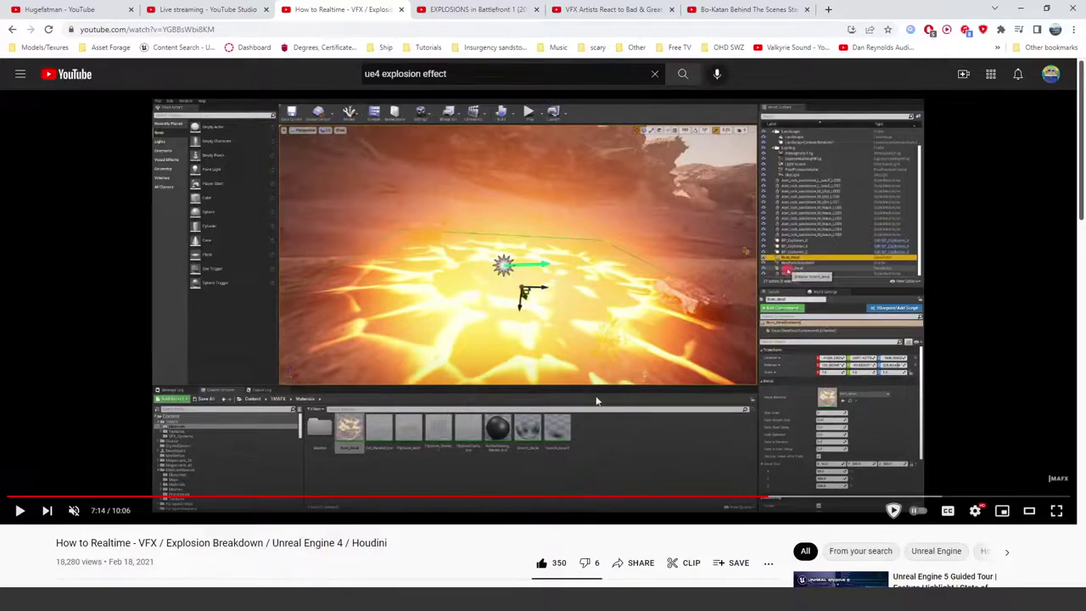
click(995, 9)
click(480, 242)
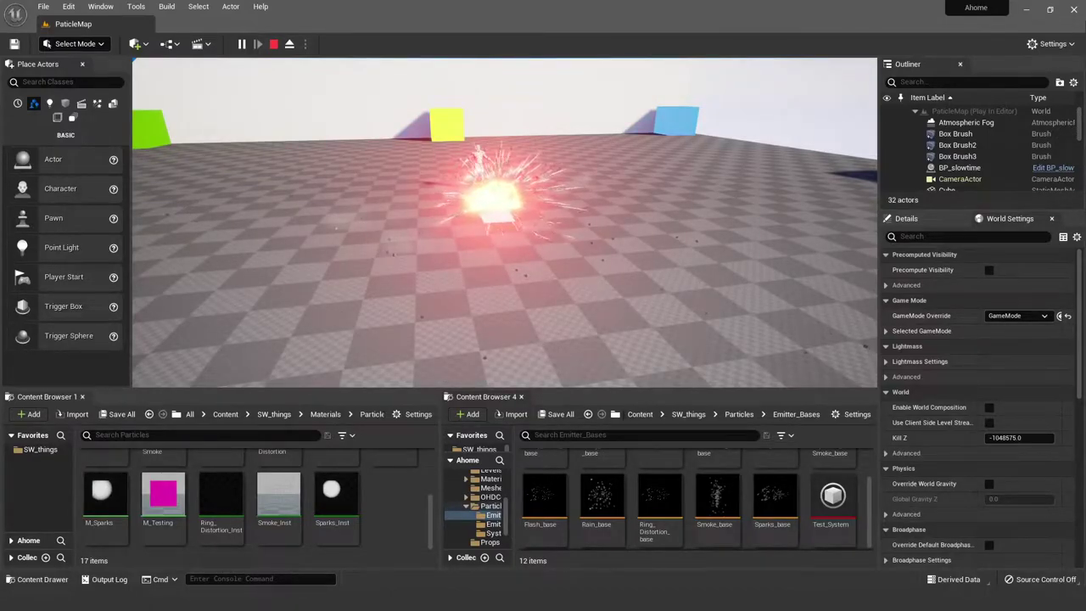
Step: Switch back to the YouTube breakdown at its 7:14 cracked-ground explosion scene
key(alt+Tab)
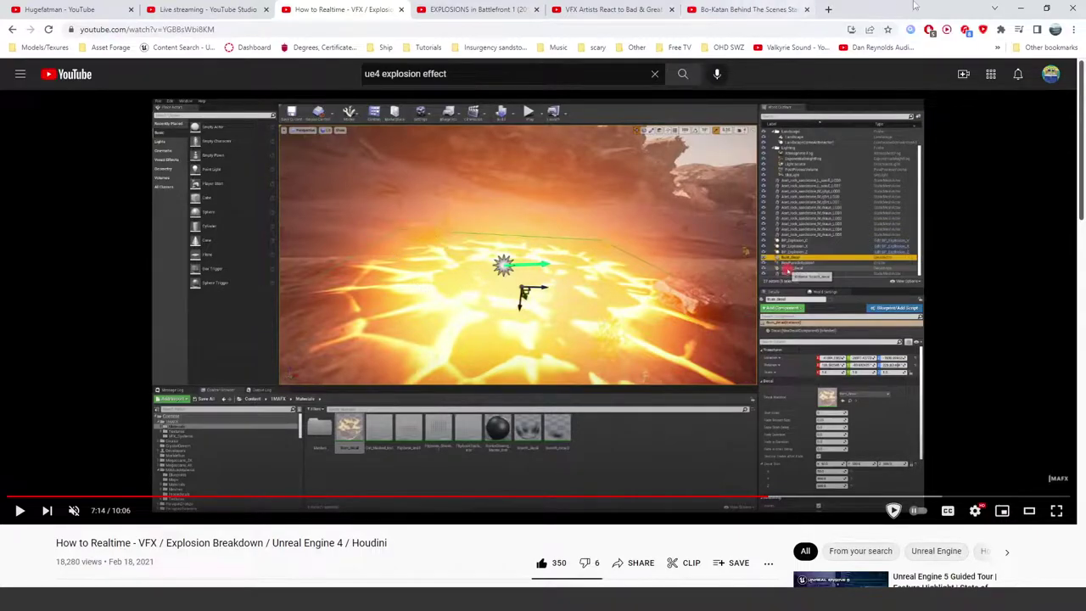
Step: Minimize Chrome to reveal the running level with debris near the mannequin
key(super+Down)
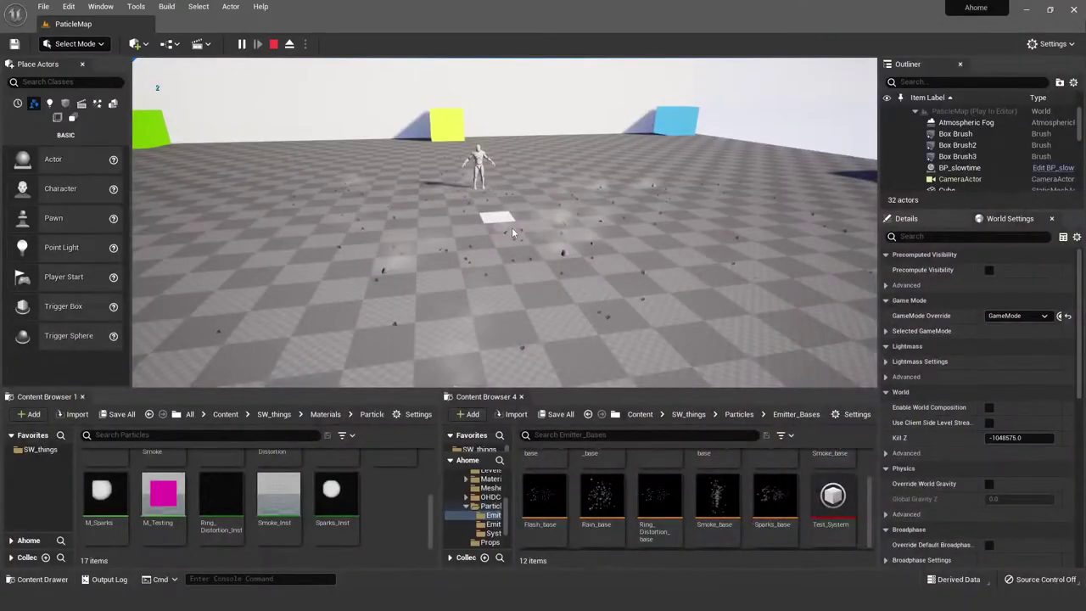
Step: Stop the Play-In-Editor session with Esc and switch back to the YouTube breakdown
click(451, 215)
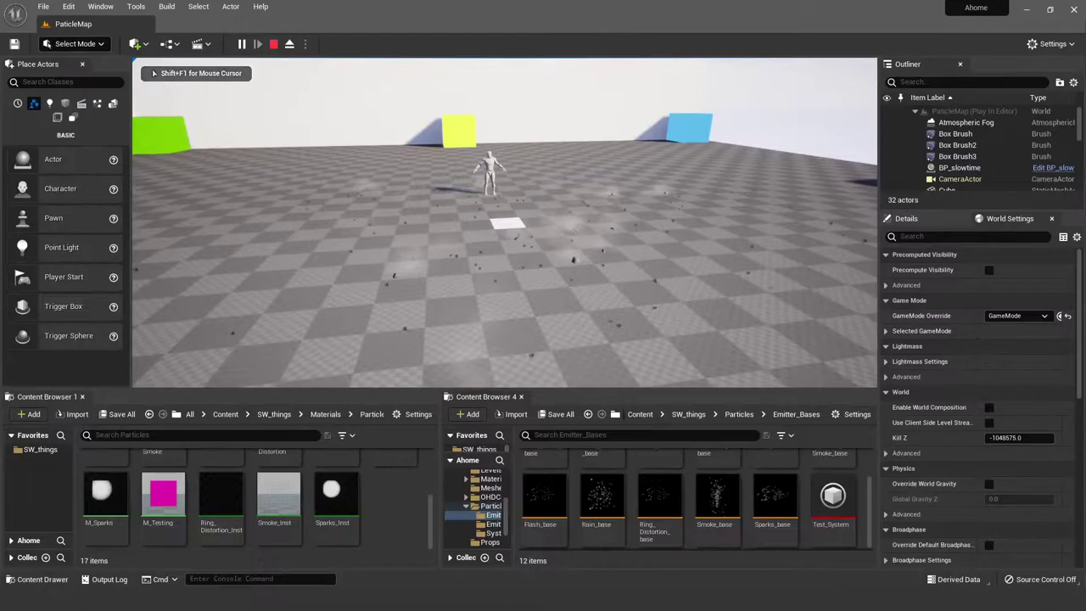
mouse_move(505, 224)
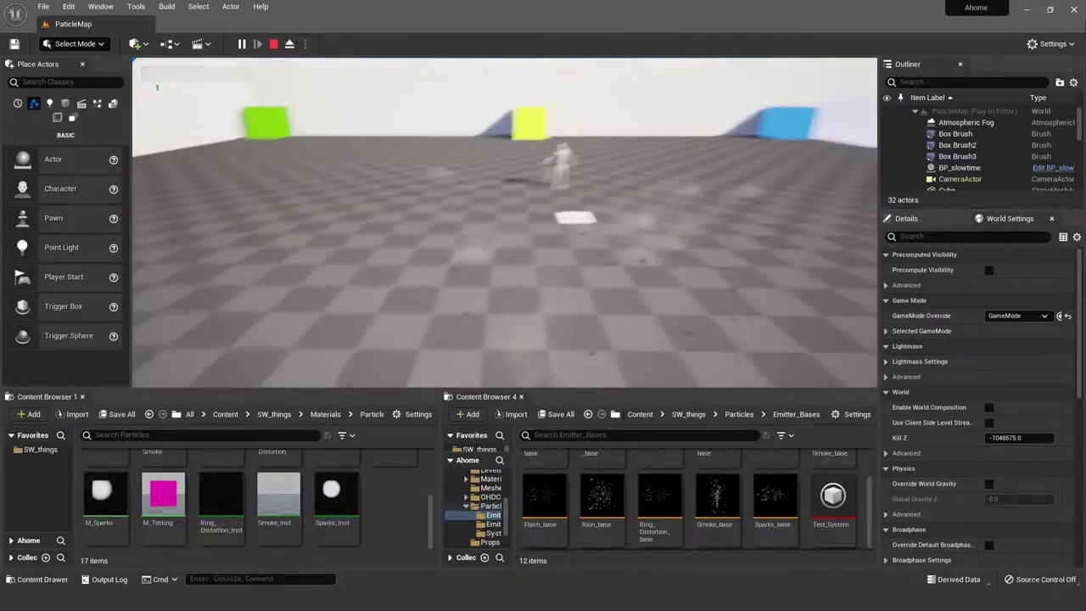
key(Escape)
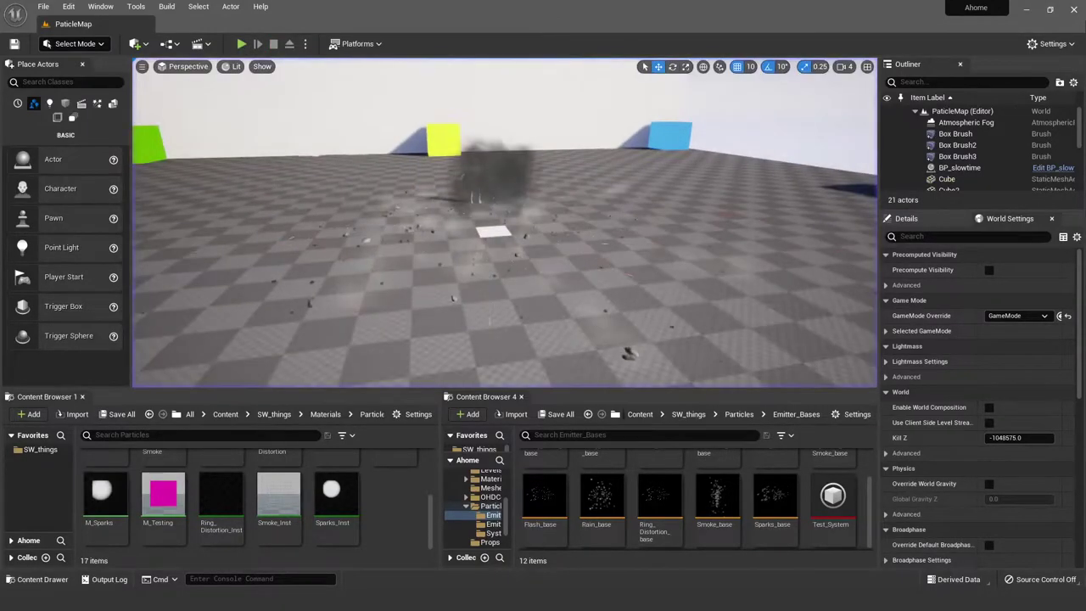
key(alt+Tab)
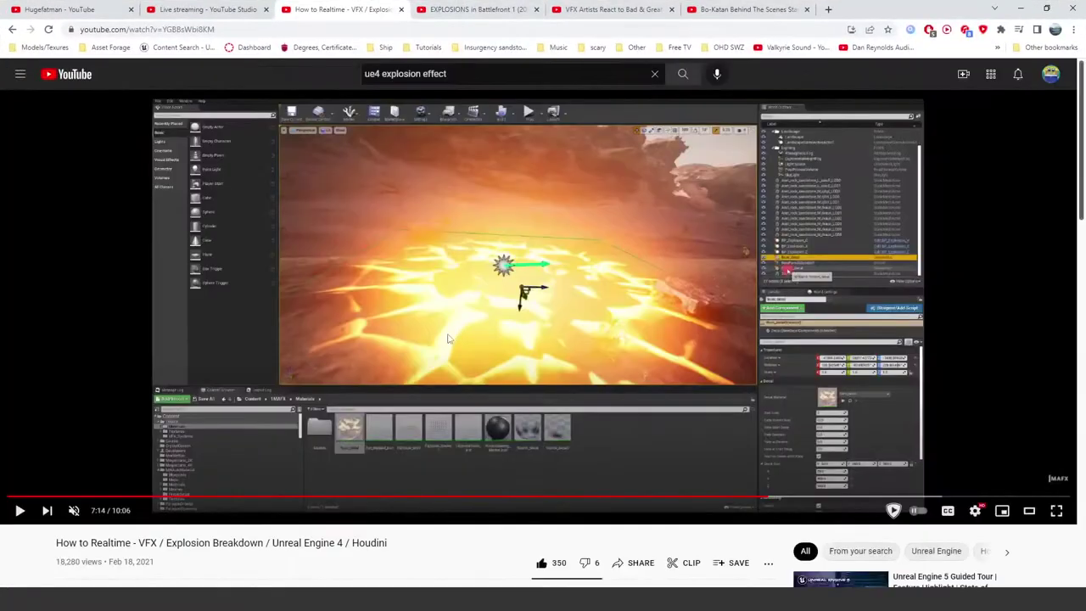
Step: Scrub the breakdown tutorial to 4:30, then switch to the VFX Artists React video
click(328, 500)
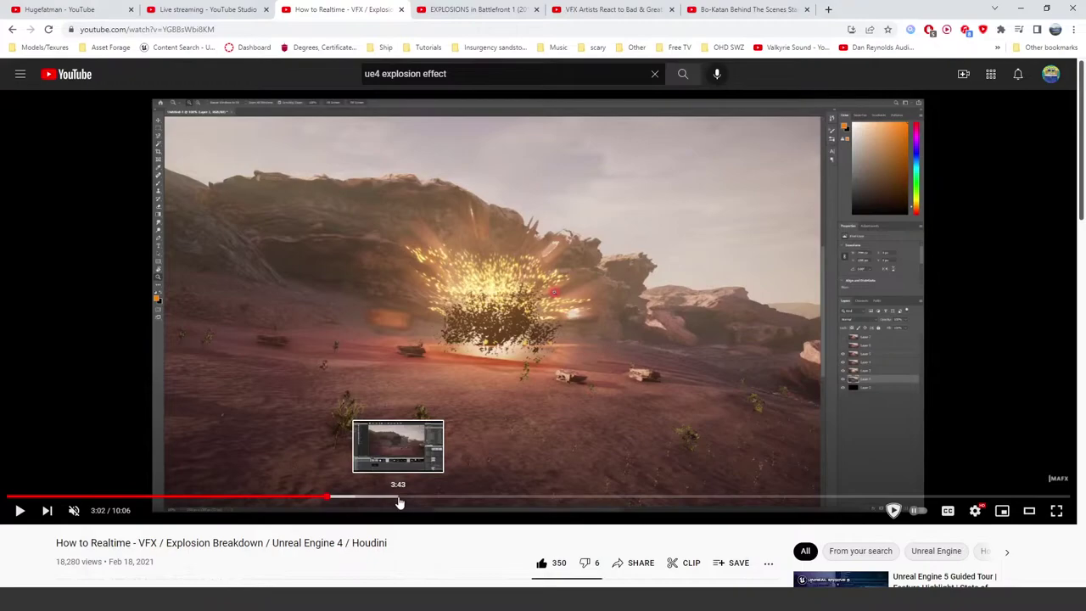
drag(388, 501, 480, 488)
click(624, 12)
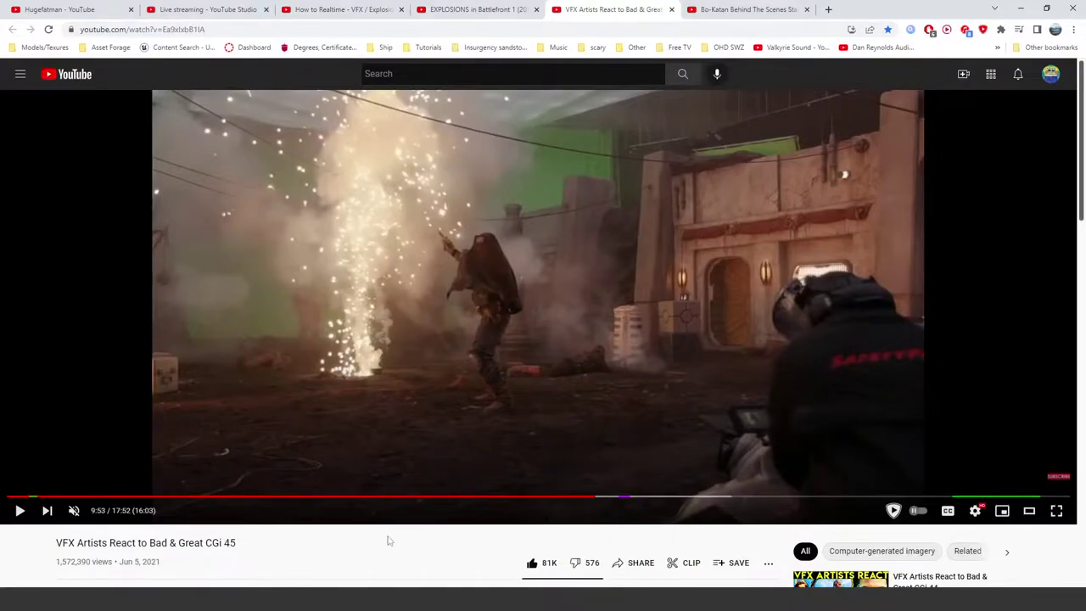
scroll(371, 519, down, 1)
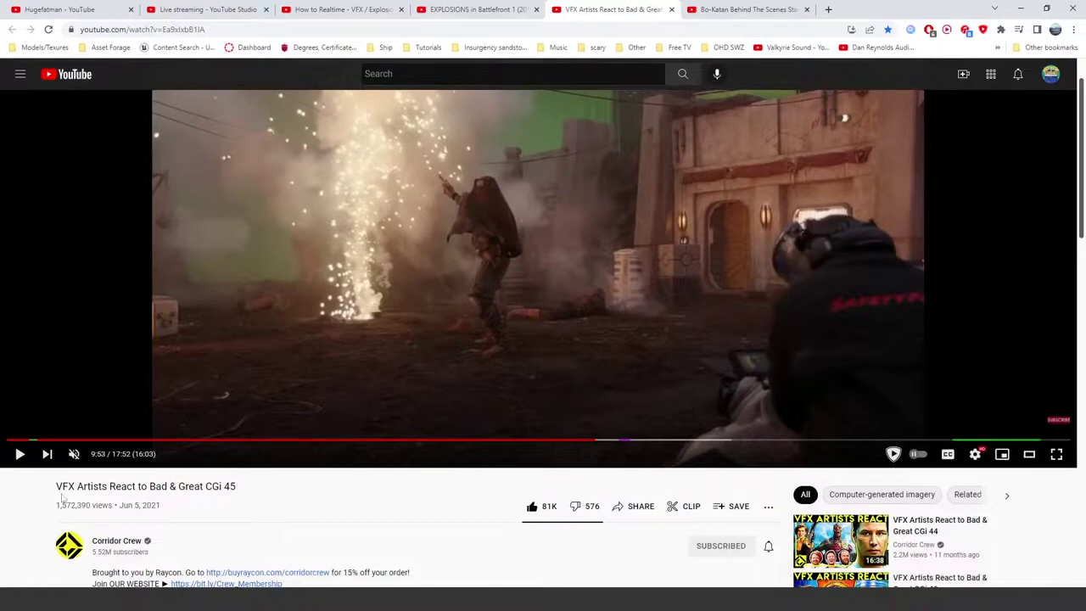
scroll(113, 535, up, 1)
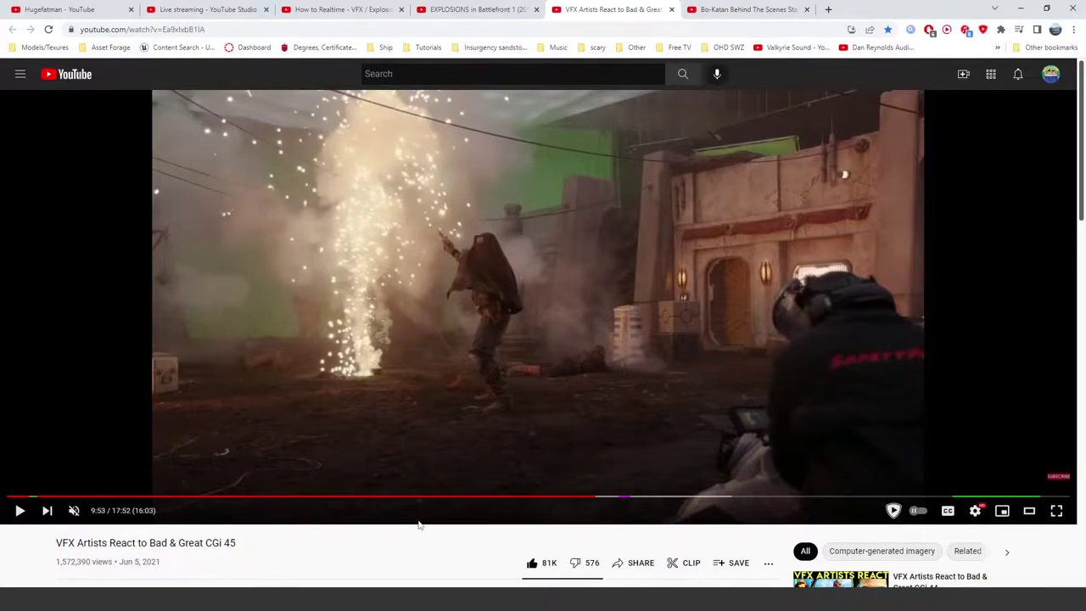
Step: Play and pause the VFX Artists React video, seeking back to the 9:55 spark explosion
key(space)
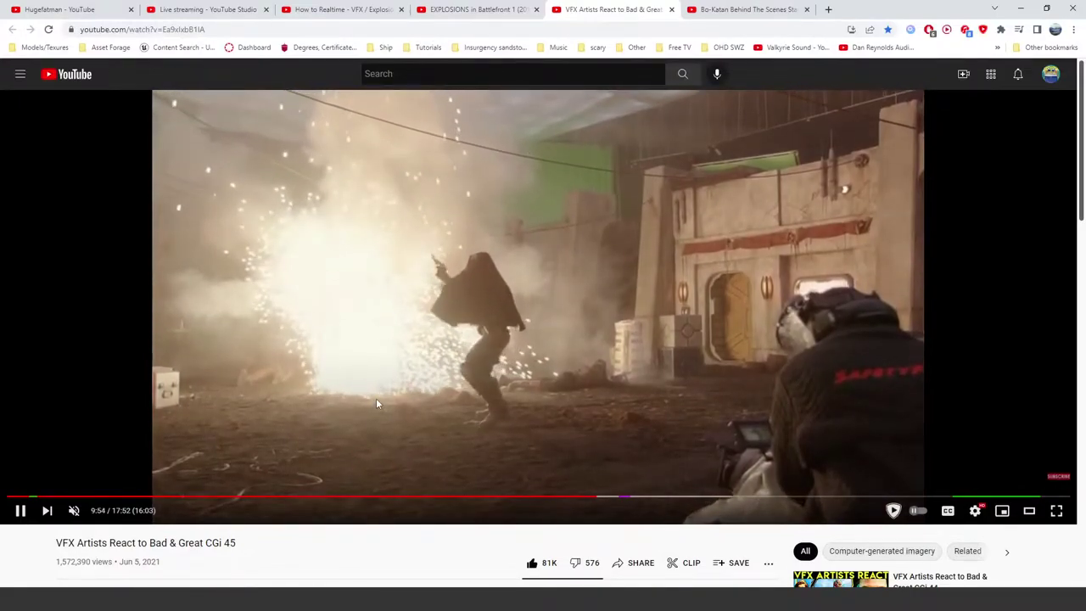
key(space)
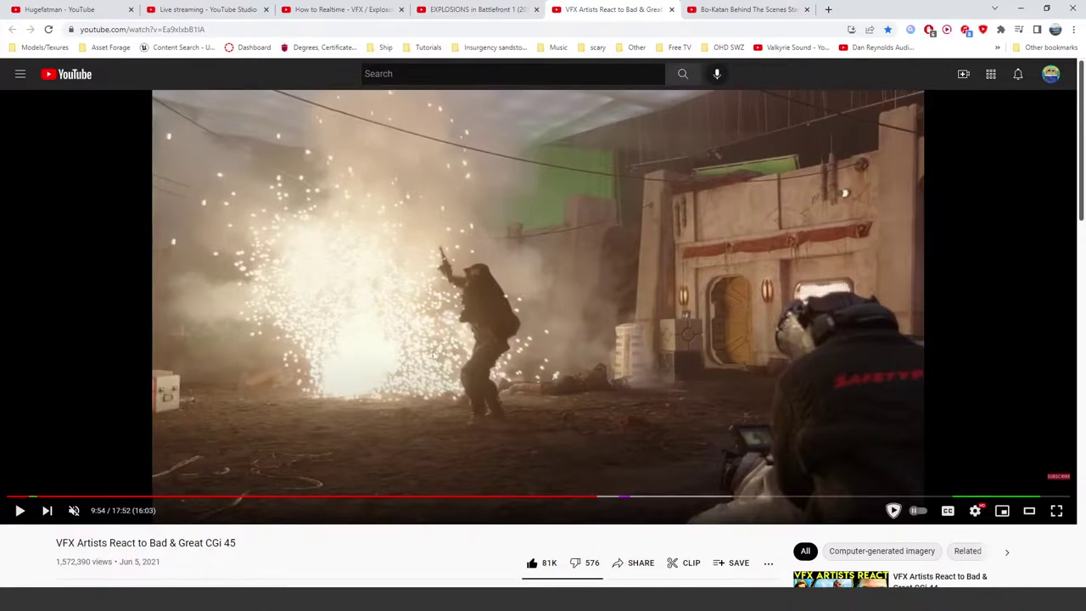
click(401, 373)
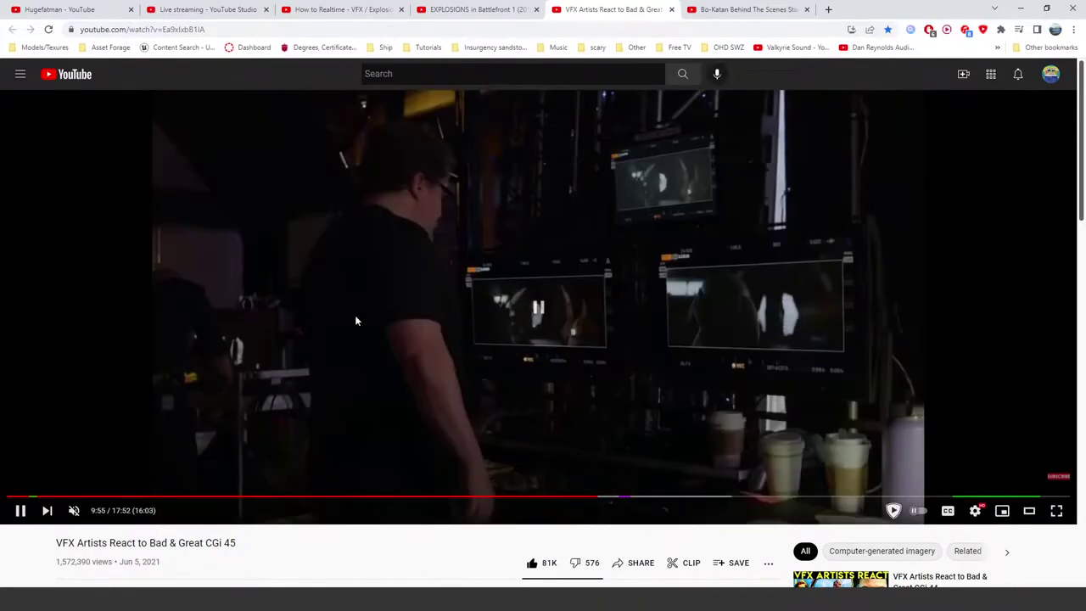
click(354, 315)
click(598, 499)
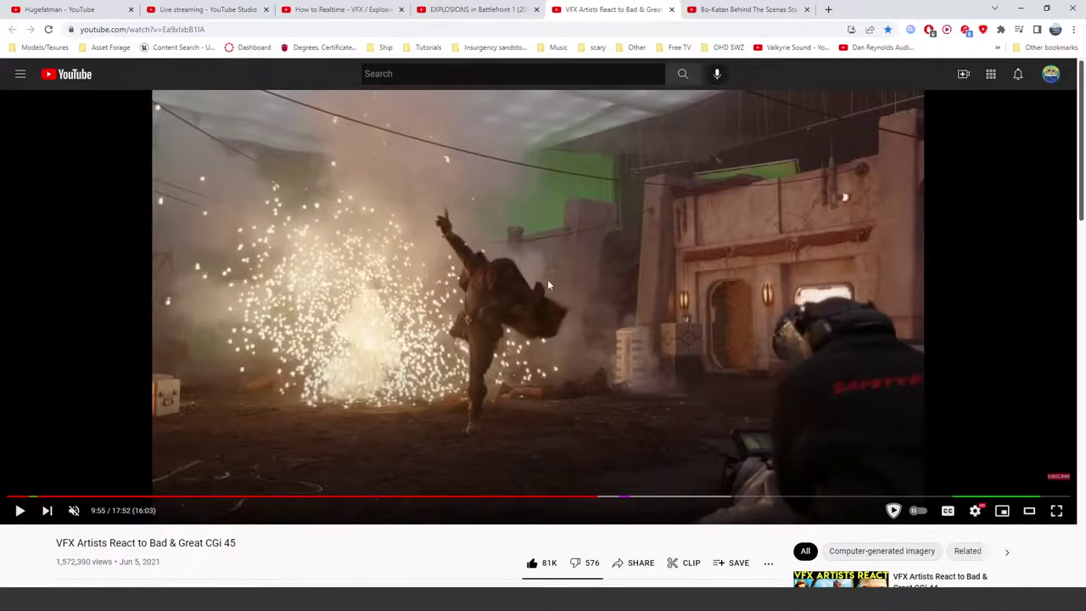
Step: Play and pause the Bo-Katan behind-the-scenes clip to study the sparks hitting the wall
click(709, 10)
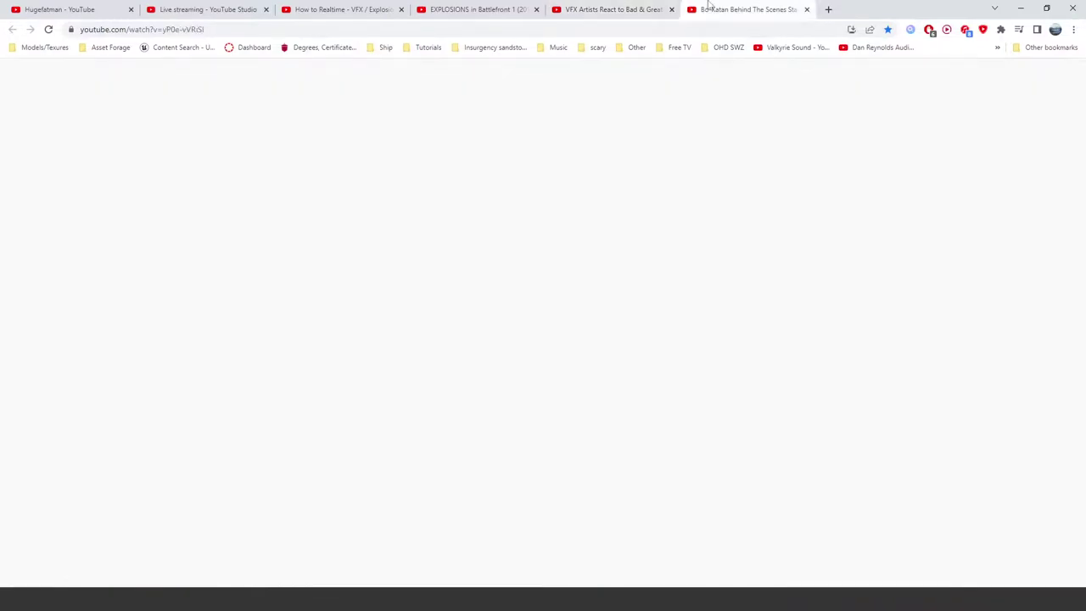
click(500, 346)
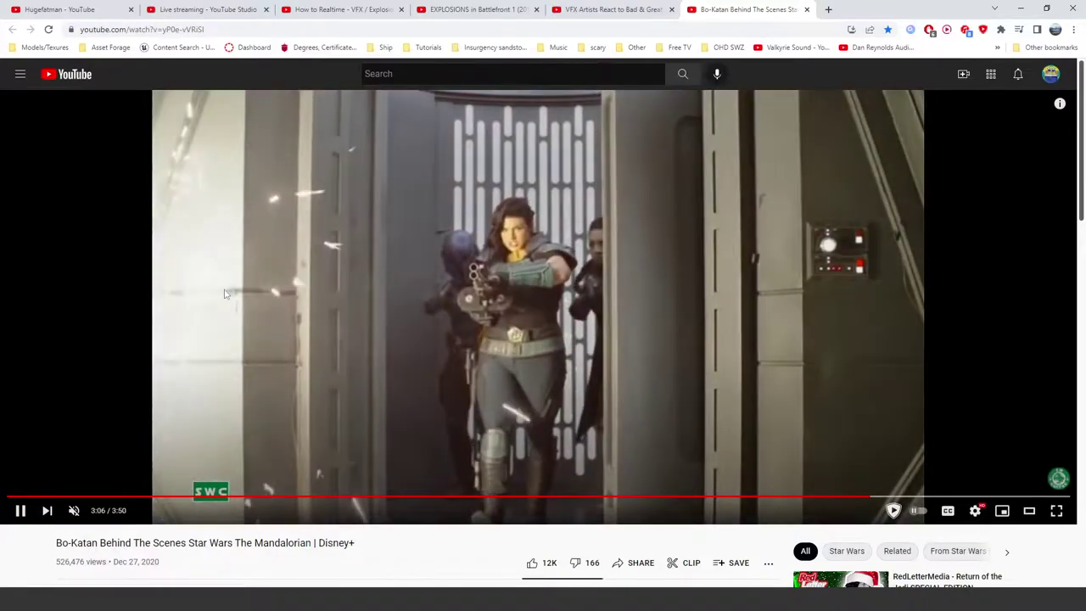
click(237, 178)
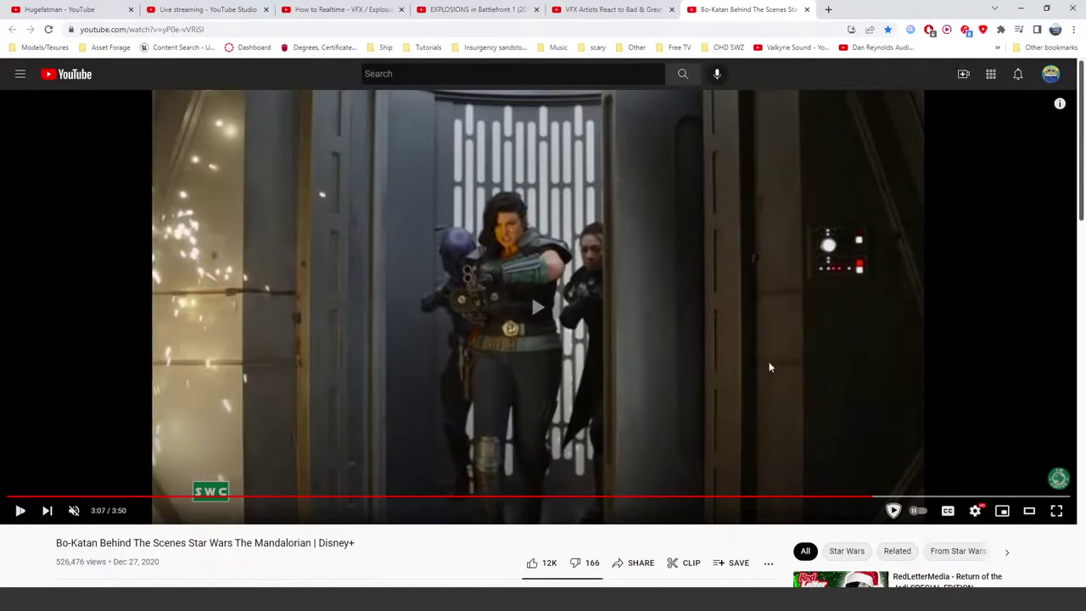
click(841, 279)
click(862, 314)
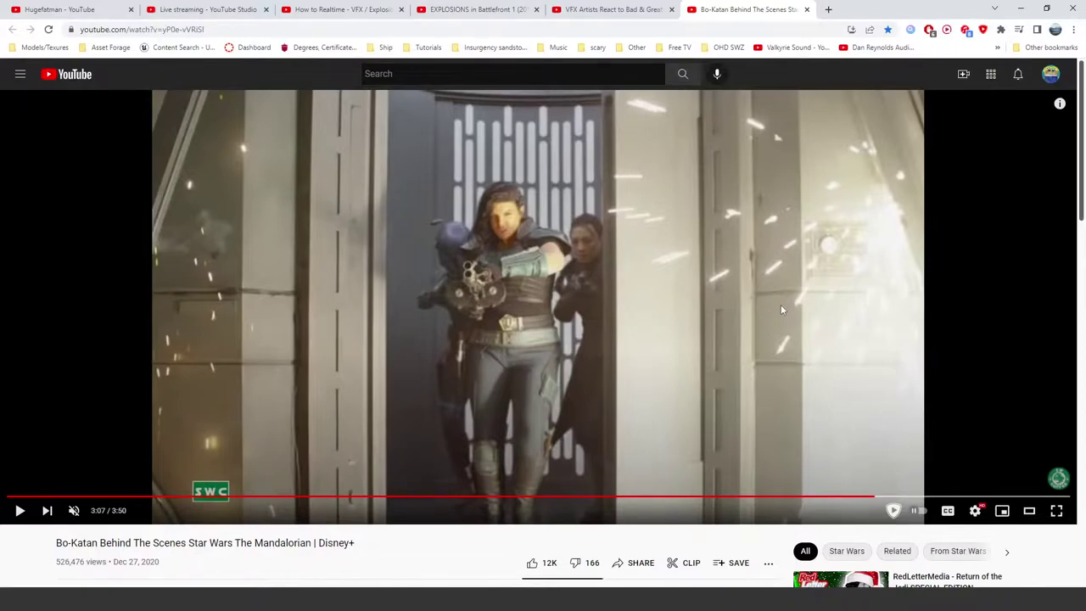
click(768, 373)
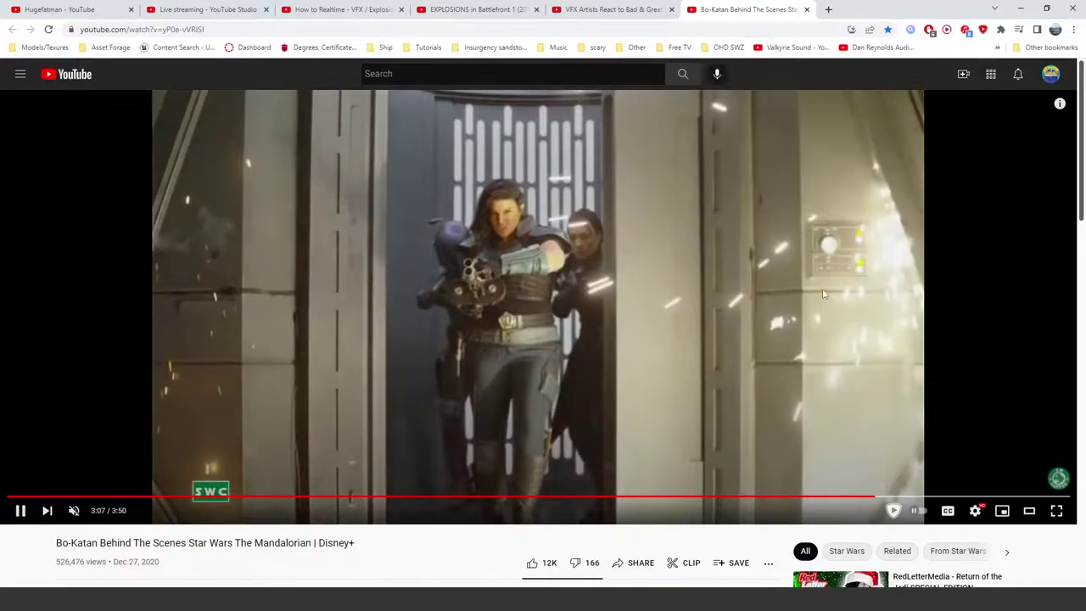
click(672, 317)
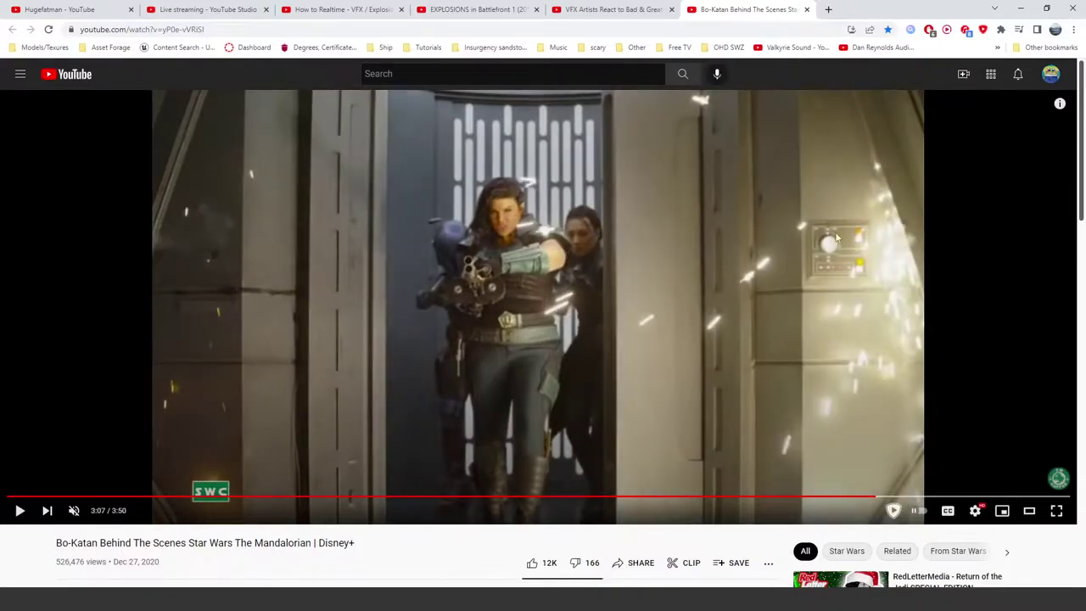
Step: Go back to the How to Realtime - VFX explosion breakdown tab
click(610, 9)
click(506, 8)
click(339, 10)
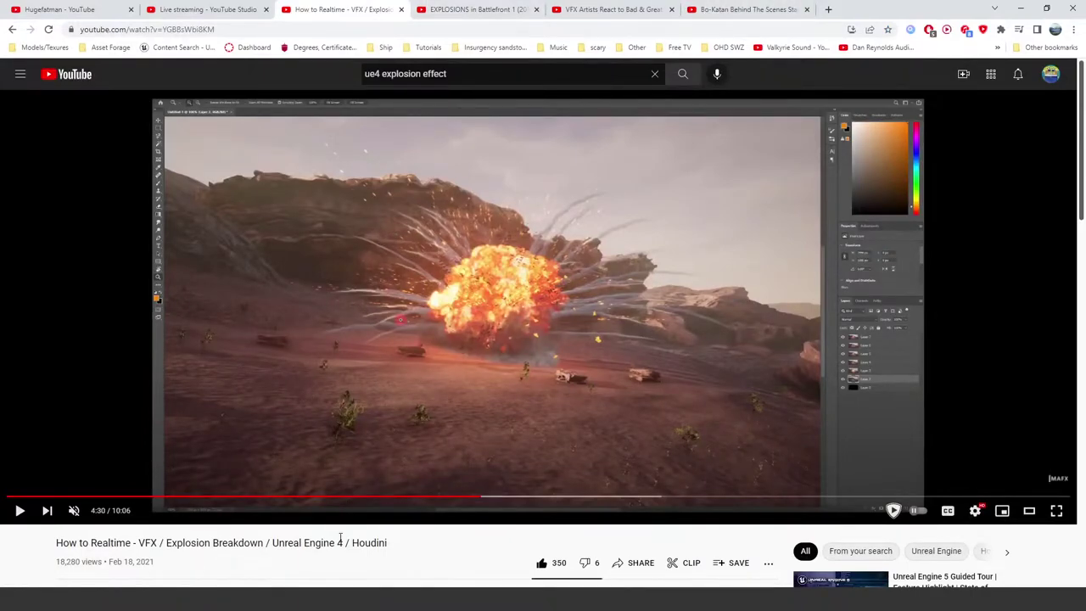
Step: Glance at the EXPLOSIONS in Battlefront video, then minimize Chrome to reach the Unreal editor
click(475, 10)
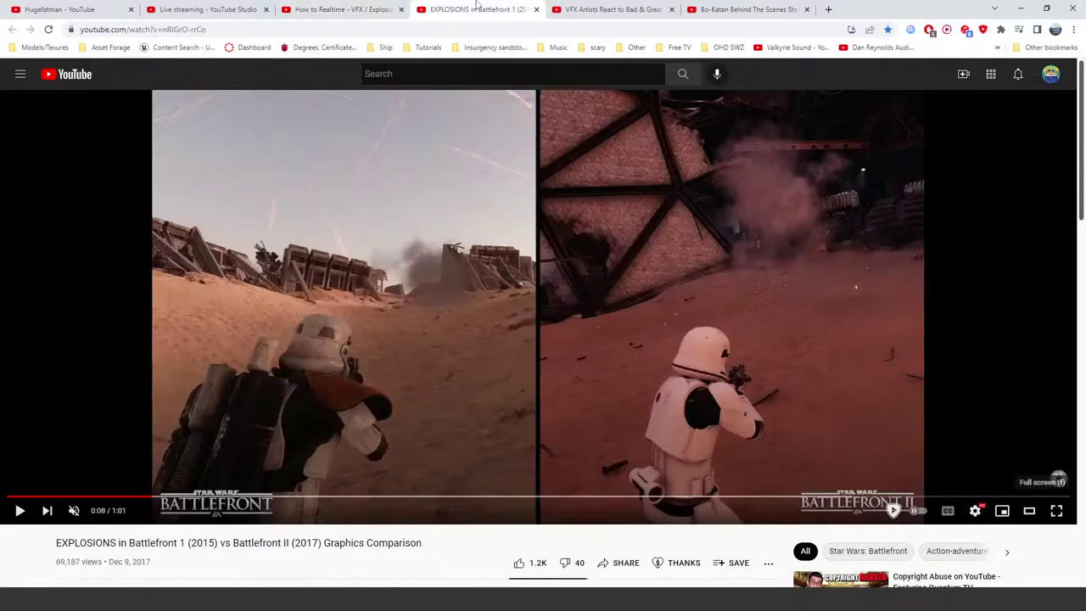
click(1021, 9)
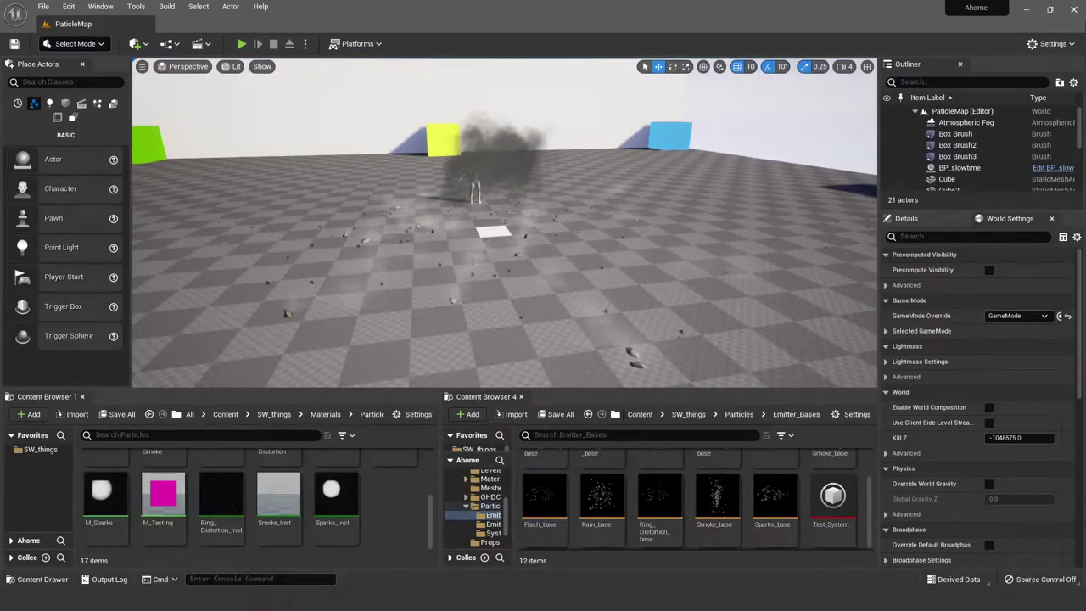
Step: Widen the Emitter_Bases content browser so every base emitter, including Test_System, is listed
right_drag(608, 169, 563, 185)
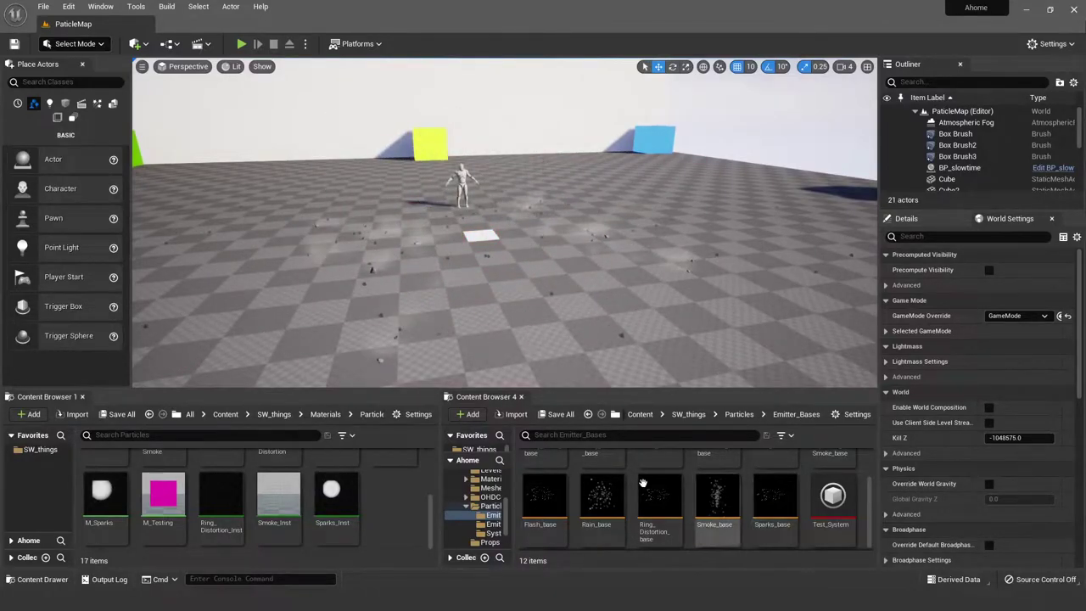
scroll(819, 471, up, 2)
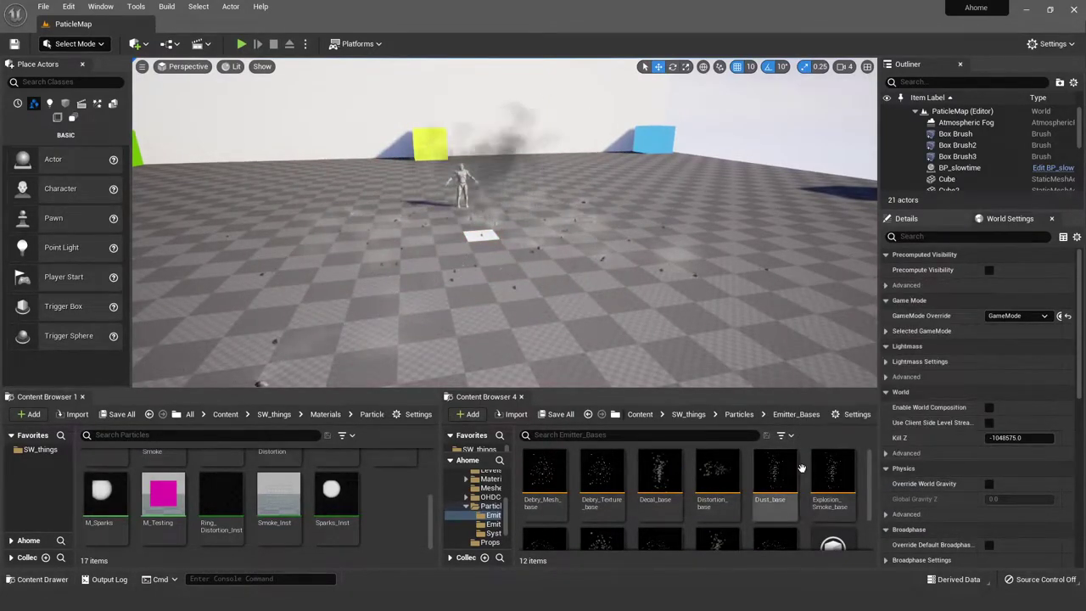
mouse_move(801, 468)
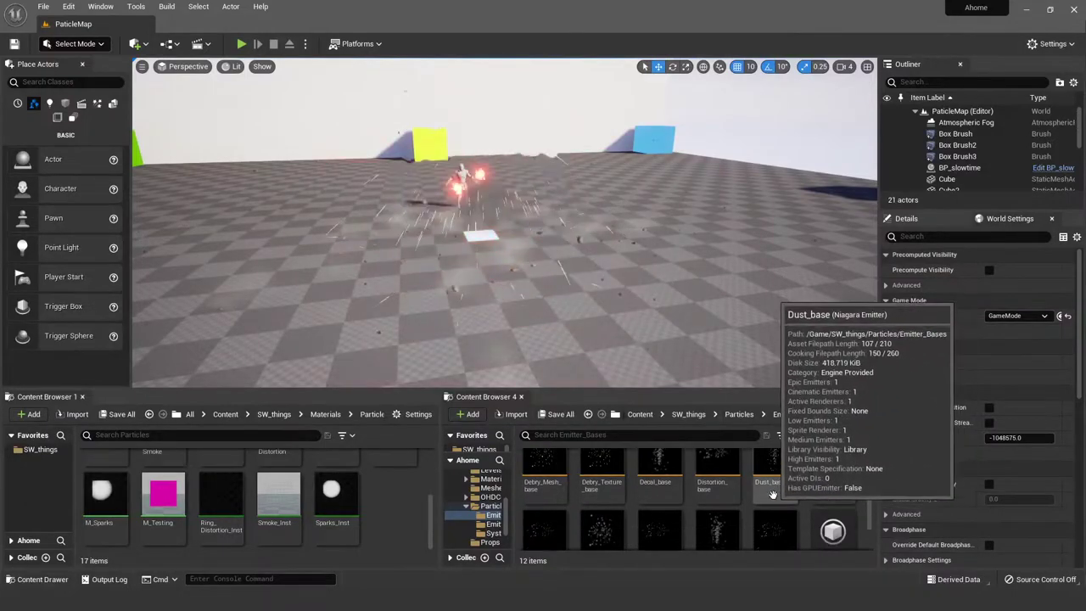
scroll(774, 494, down, 2)
mouse_move(774, 494)
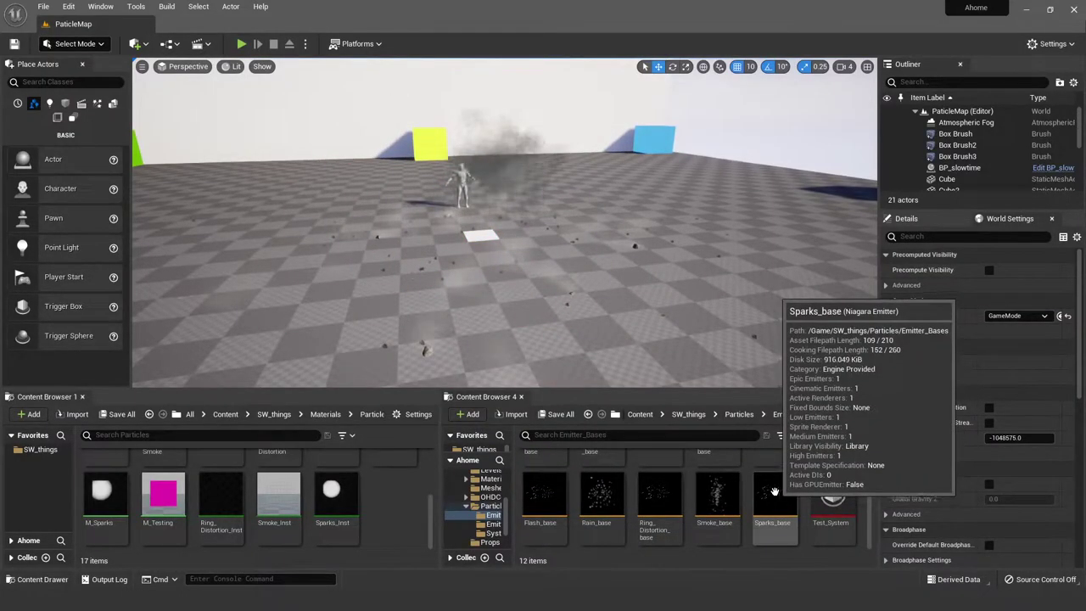
scroll(781, 500, up, 2)
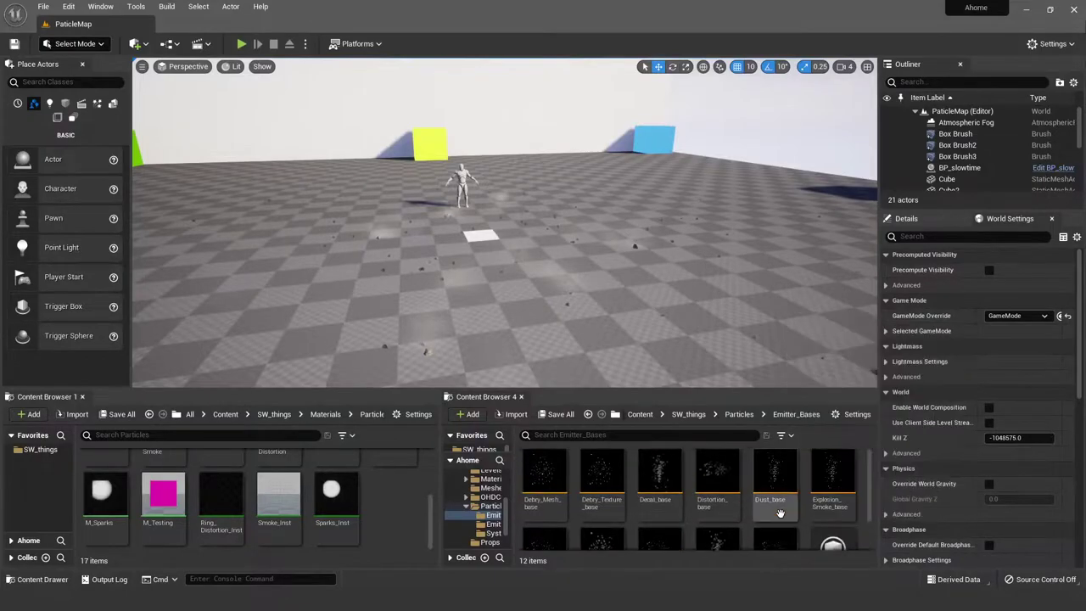
mouse_move(403, 470)
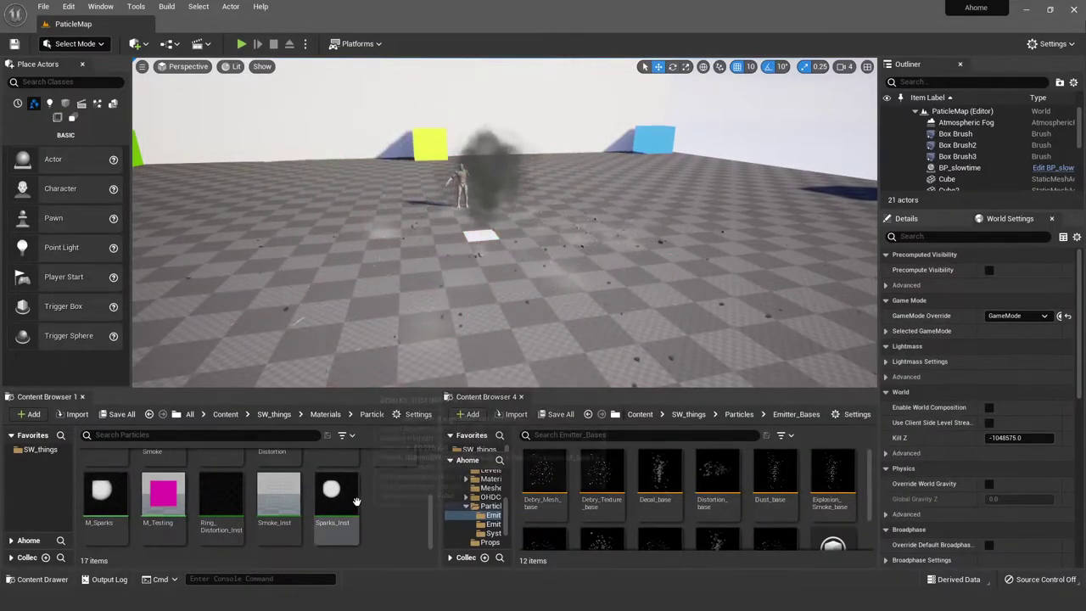
scroll(418, 499, up, 3)
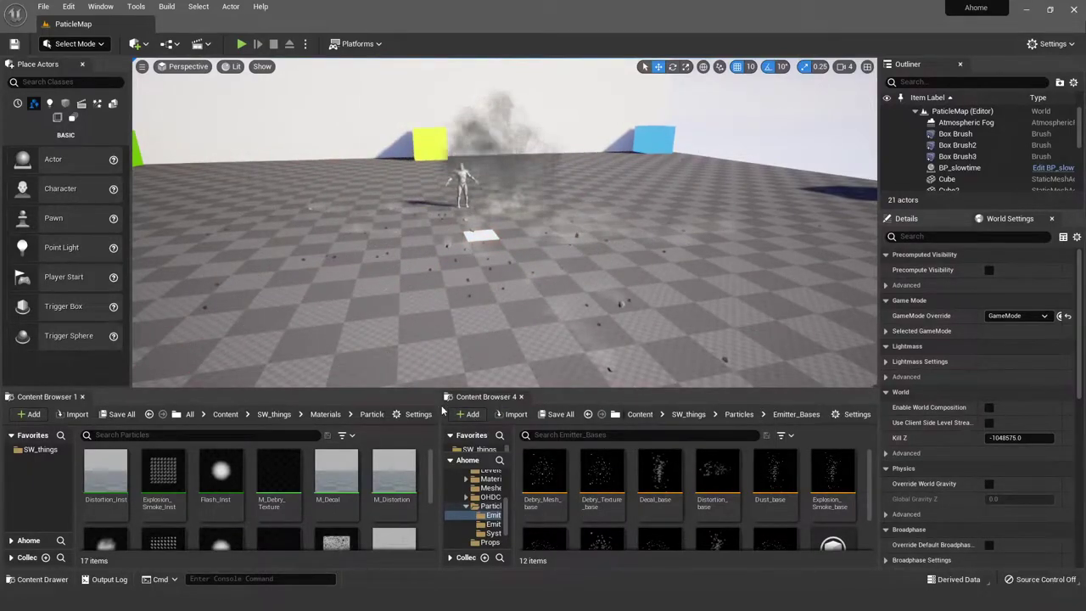
mouse_move(439, 407)
mouse_down()
mouse_move(237, 410)
mouse_move(430, 412)
mouse_up()
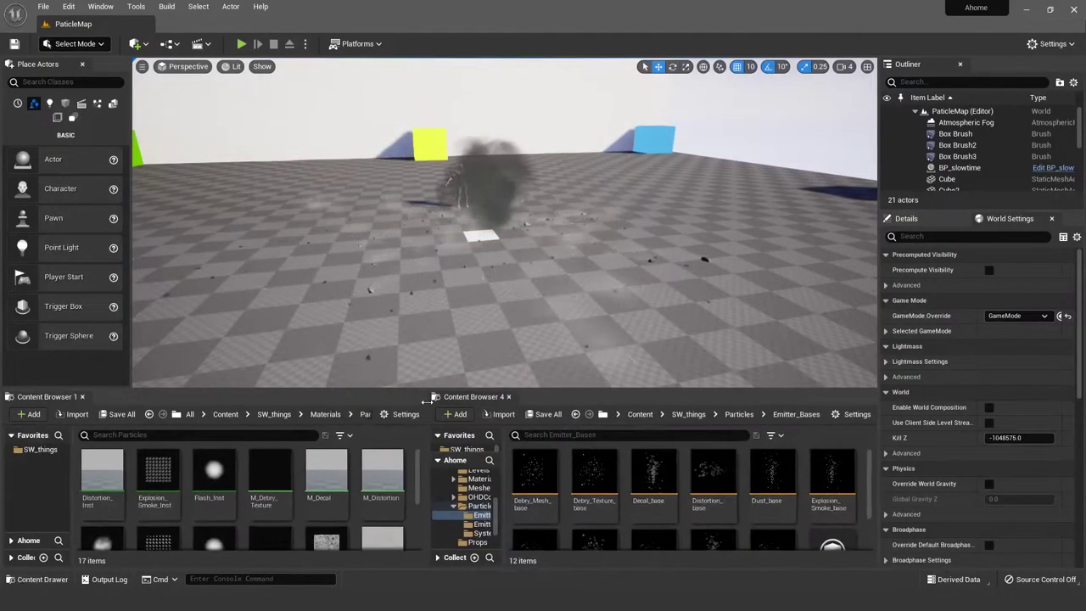
scroll(586, 475, down, 2)
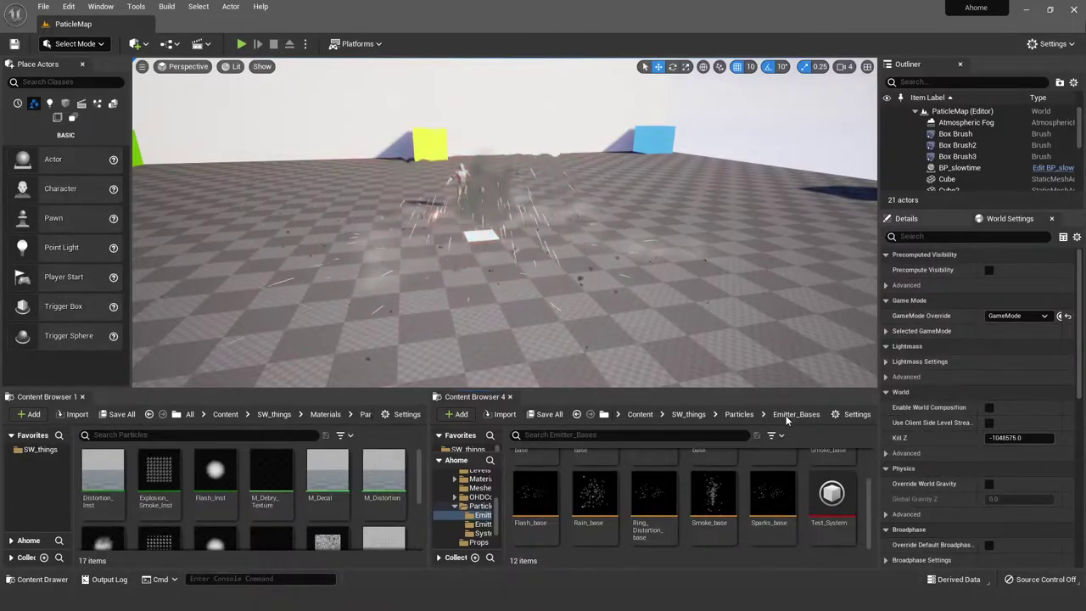
Step: Navigate from Particles into the Systems folder and open Explosion1 in the Niagara editor
click(739, 414)
double_click(635, 473)
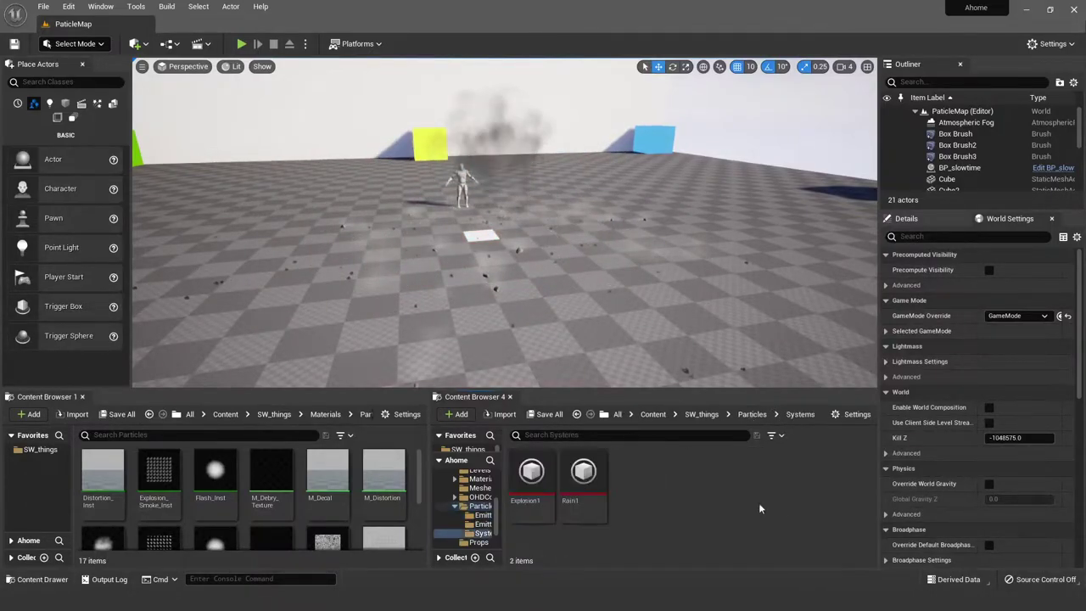
click(532, 479)
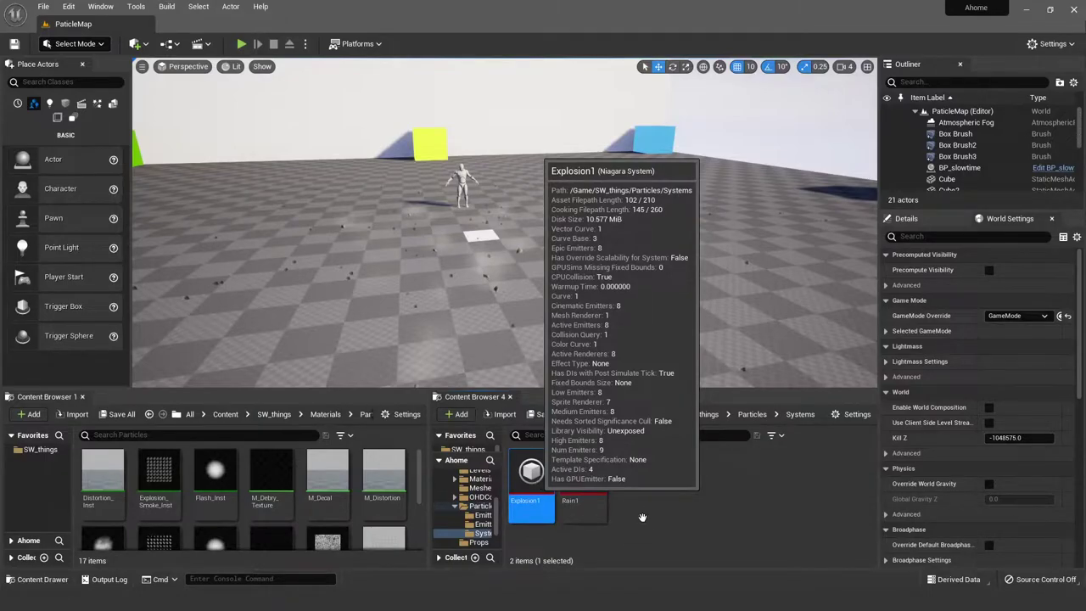
key(Return)
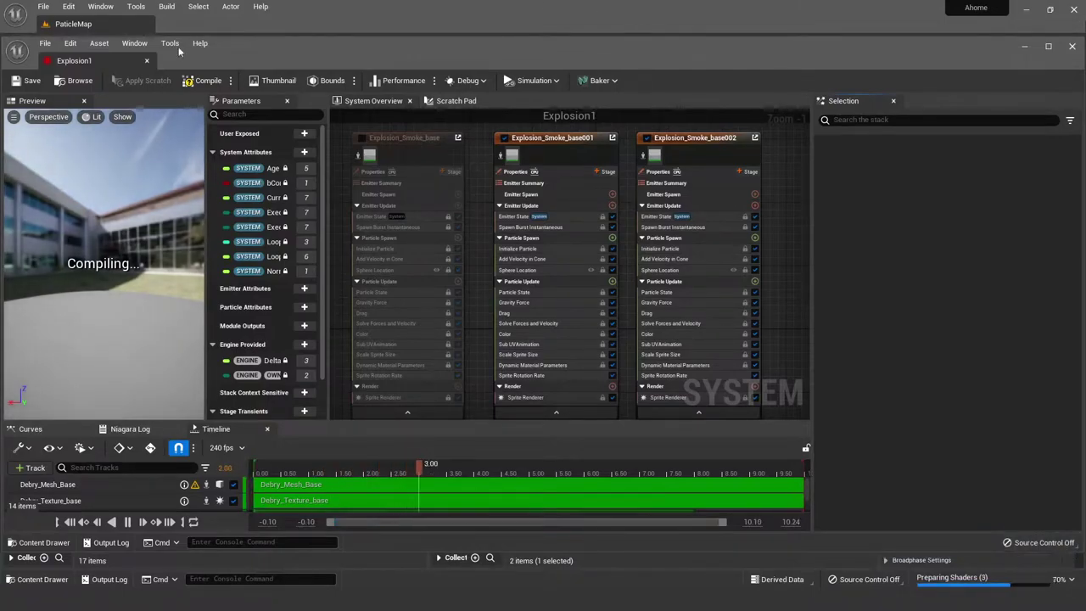
Step: Dock the Explosion1 editor beside ParticleMap and bring Dust_base into view
drag(98, 61, 186, 24)
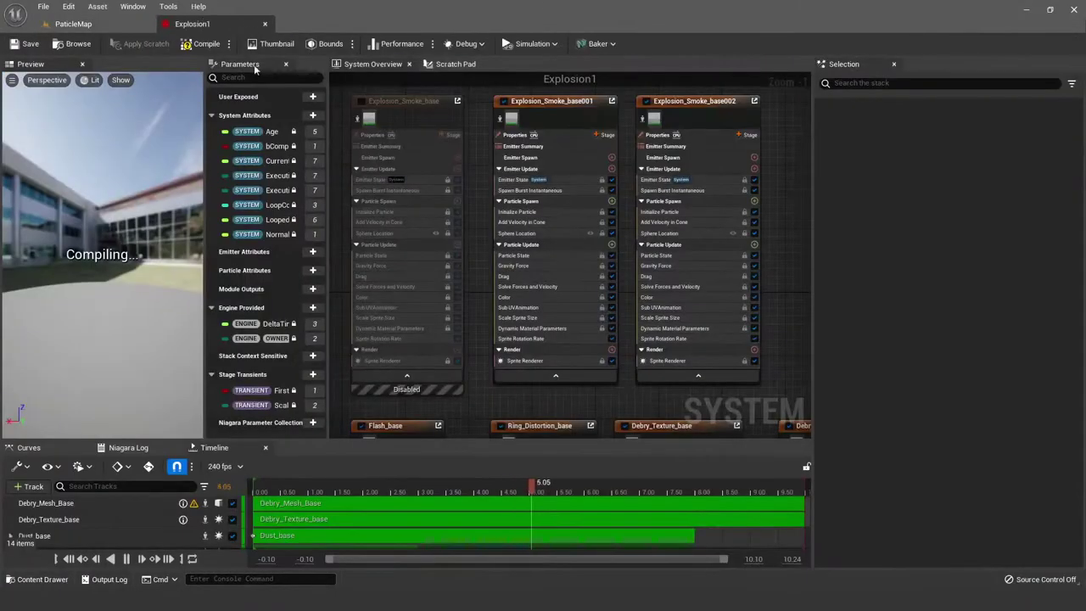
scroll(482, 144, down, 5)
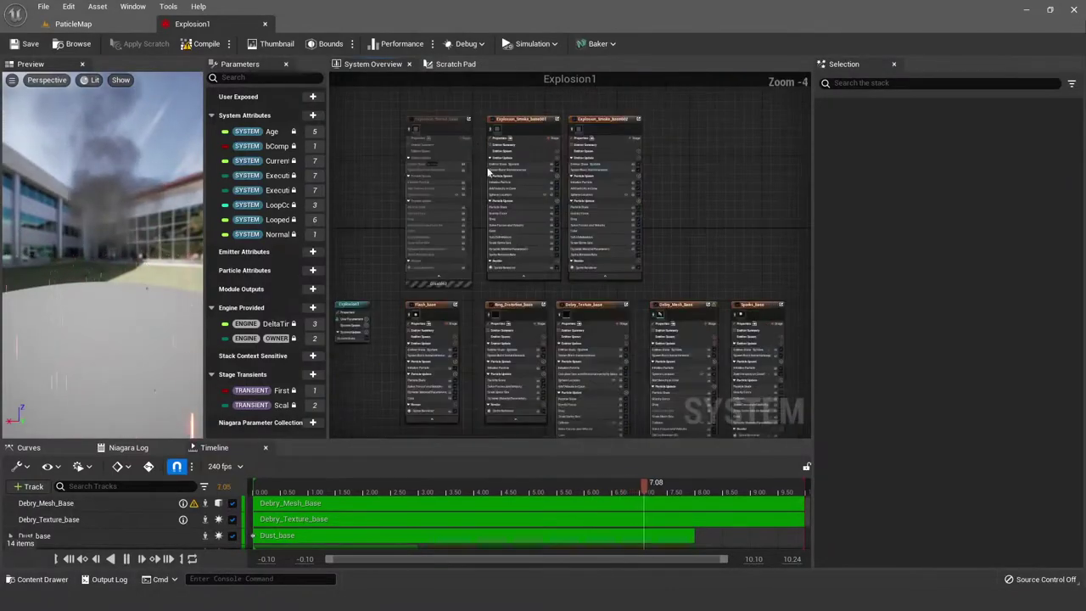
scroll(718, 235, down, 1)
right_drag(718, 235, 638, 88)
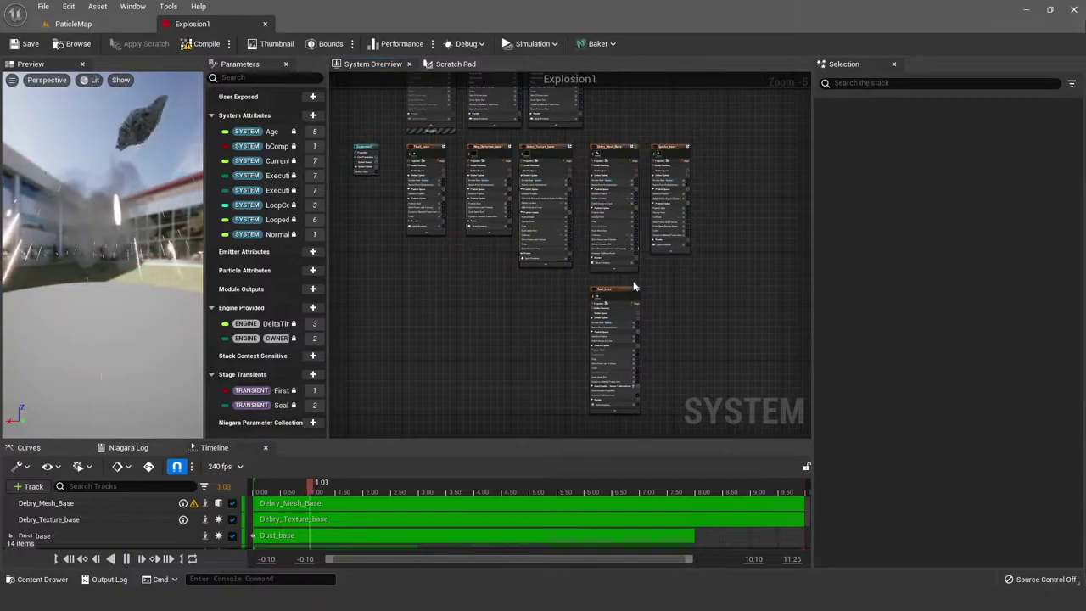
drag(170, 209, 153, 188)
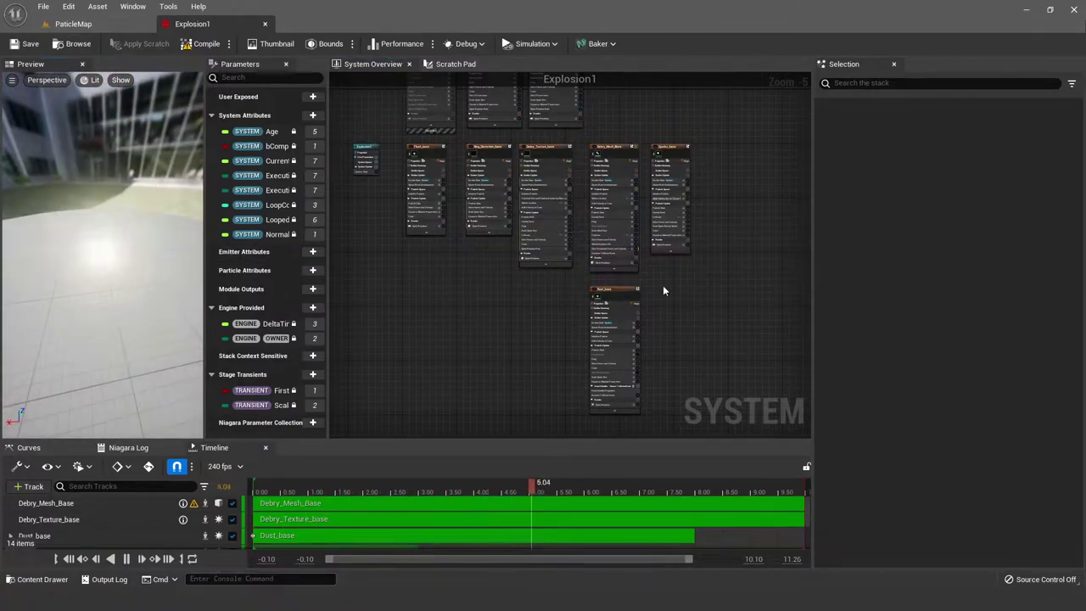
Step: Survey the Explosion_Smoke emitters, then centre Flash_base, Ring_Distortion_base and Debry_Texture_base
scroll(573, 154, up, 3)
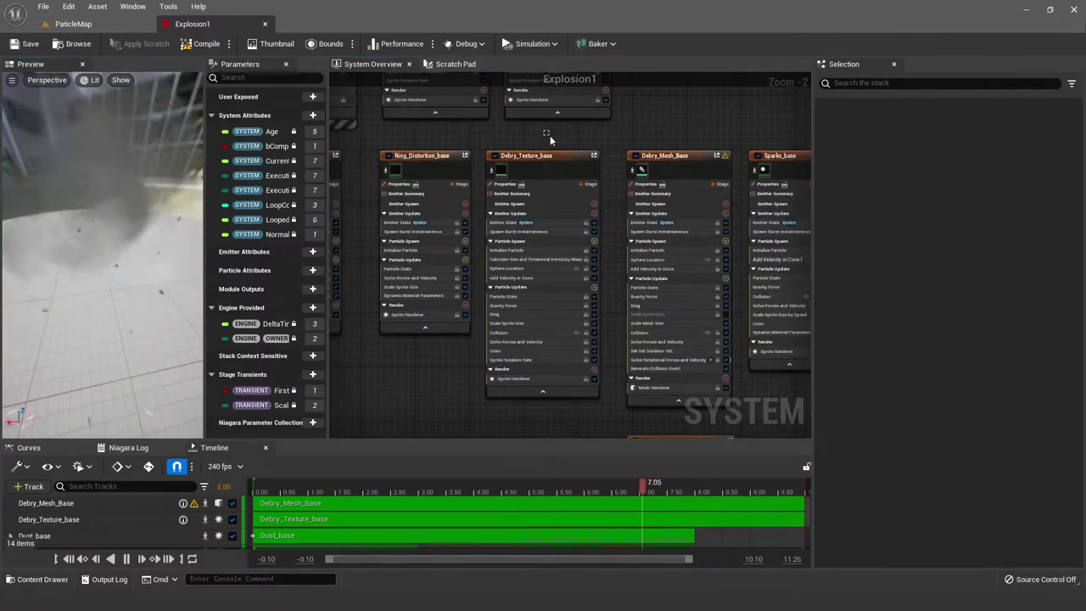
right_drag(550, 136, 630, 364)
scroll(631, 364, down, 3)
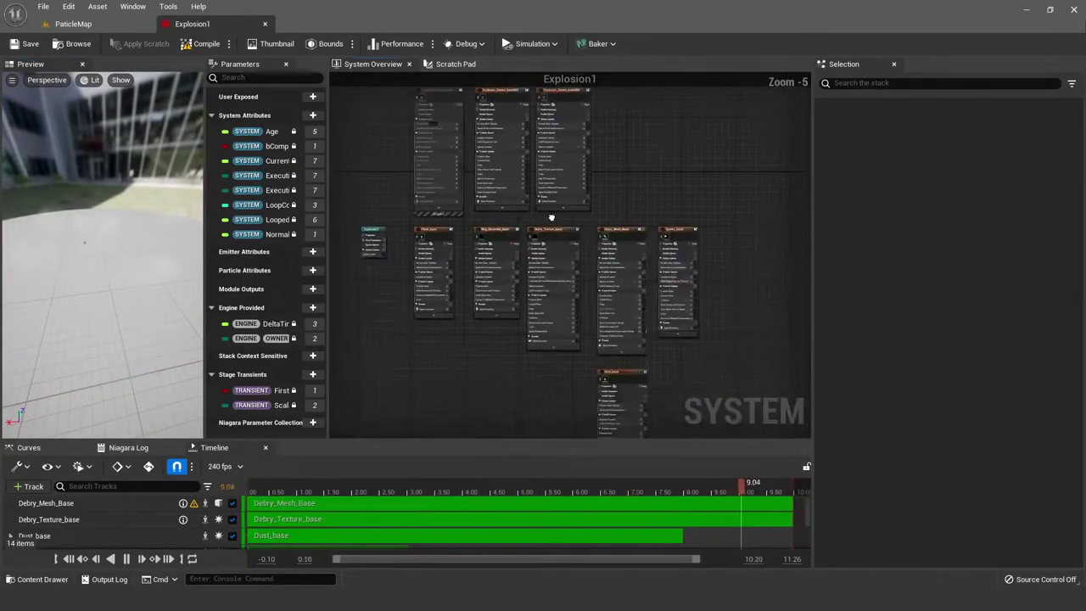
scroll(551, 150, up, 2)
right_drag(543, 157, 615, 171)
scroll(512, 174, up, 1)
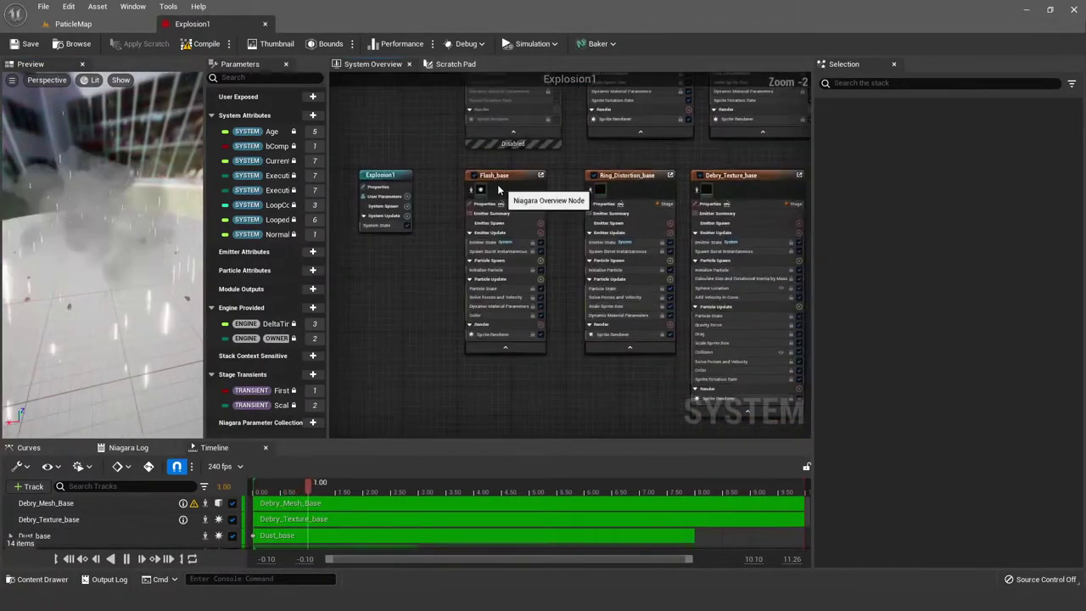
Step: Widen the Niagara preview panel and orbit its camera closer to the building
right_click(512, 174)
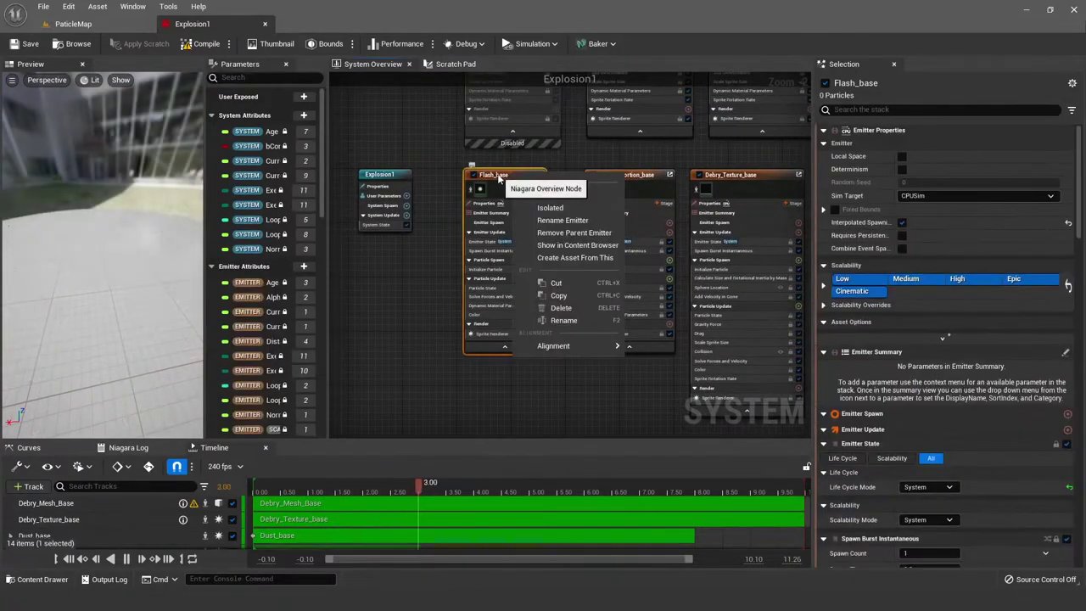
click(532, 207)
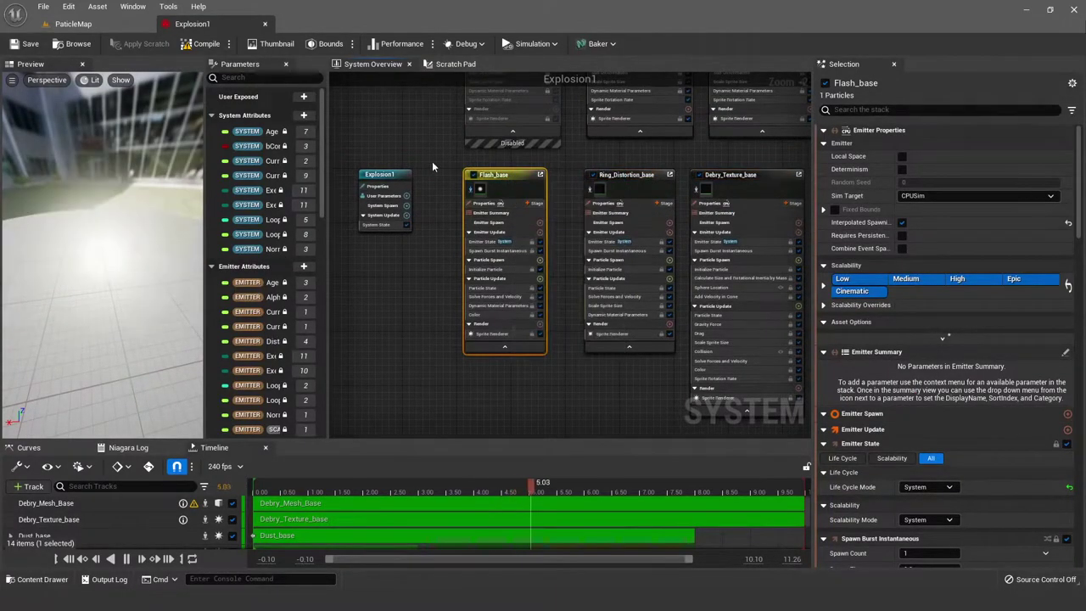
mouse_move(110, 242)
mouse_down()
mouse_move(72, 239)
mouse_move(110, 242)
mouse_up()
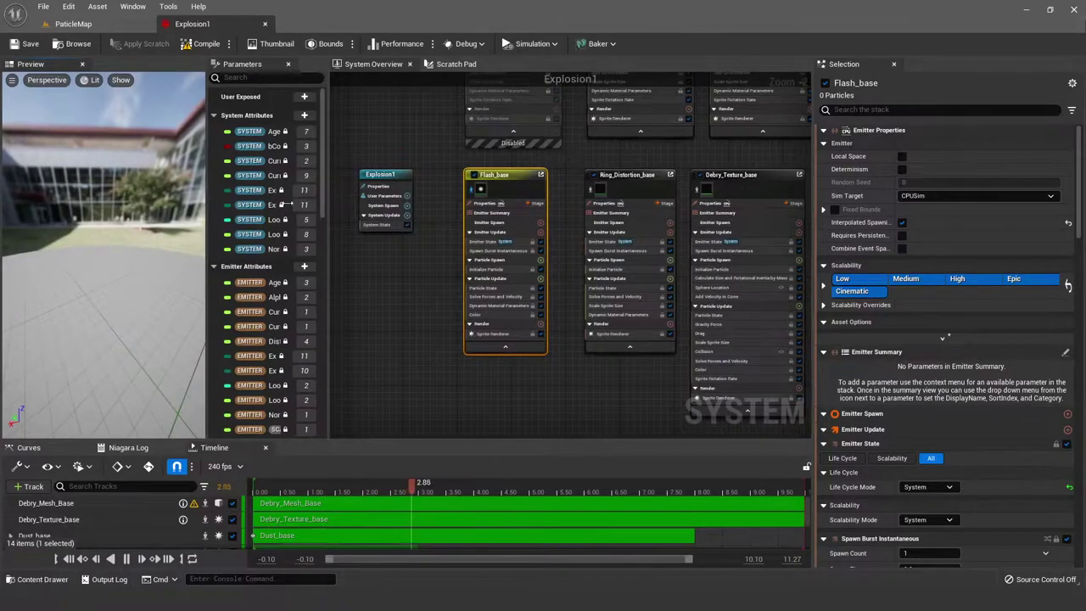
drag(204, 206, 433, 174)
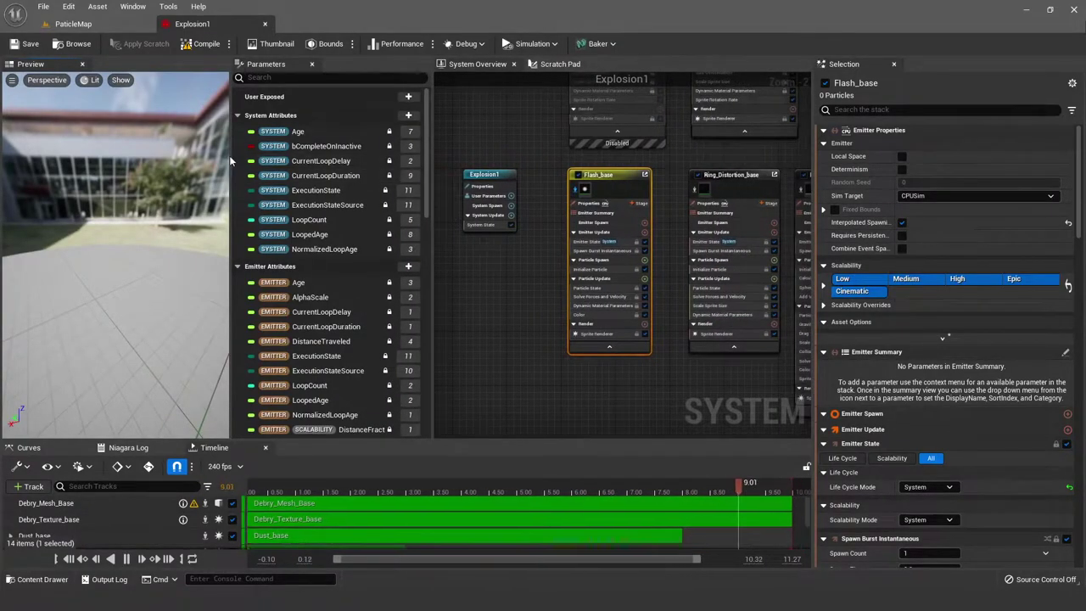
drag(230, 155, 347, 149)
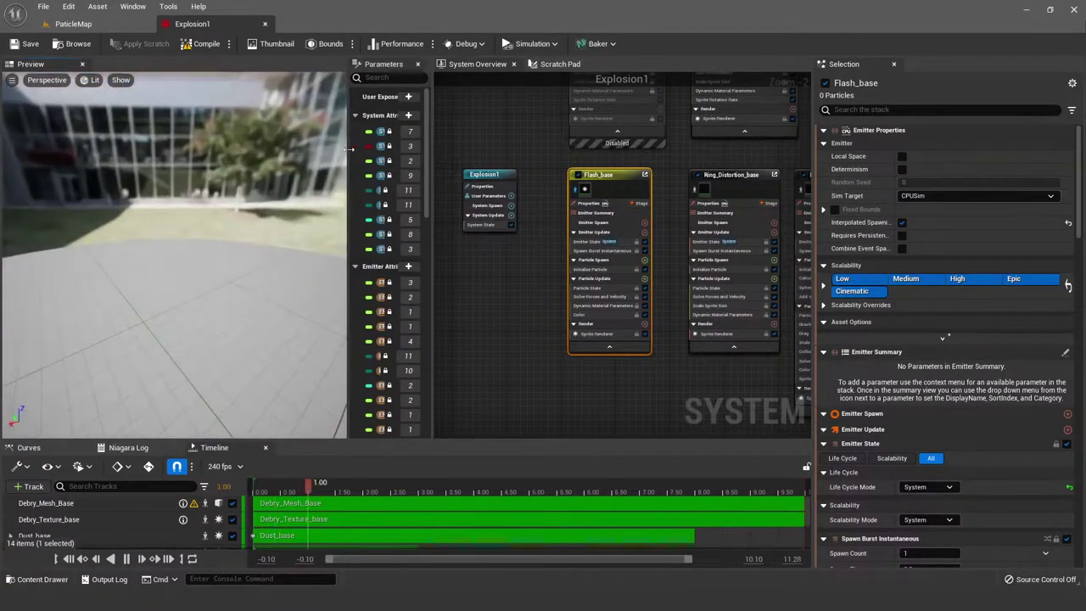
drag(169, 255, 238, 254)
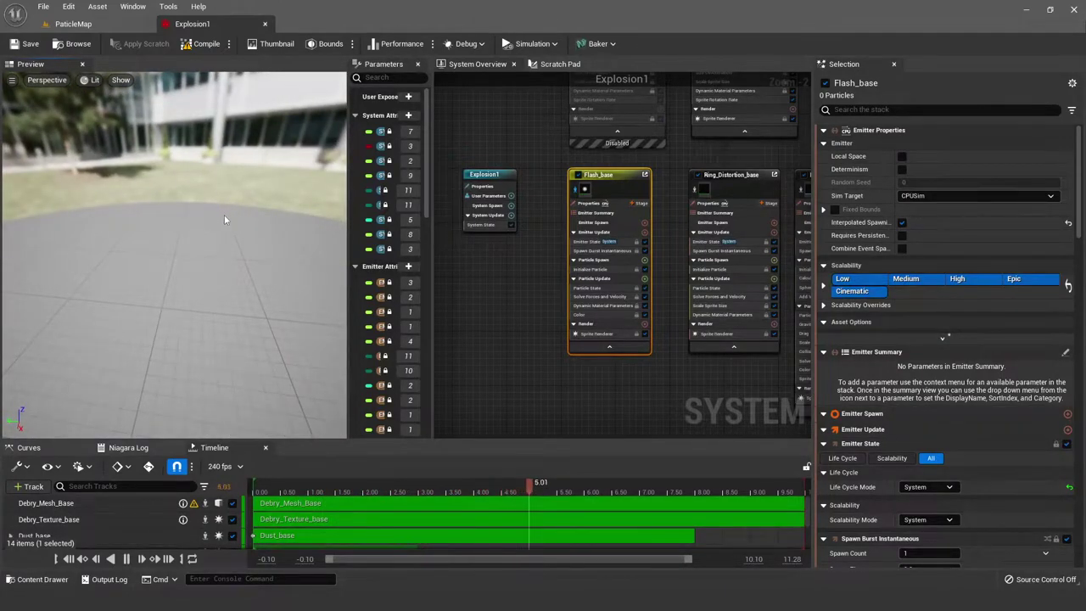
drag(224, 212, 204, 231)
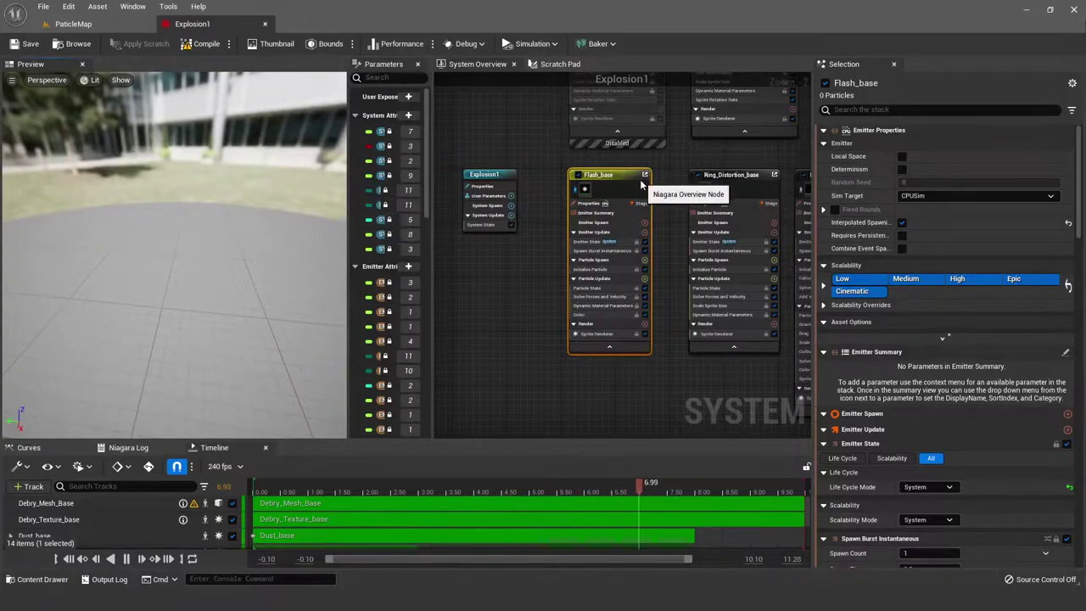
scroll(510, 255, up, 3)
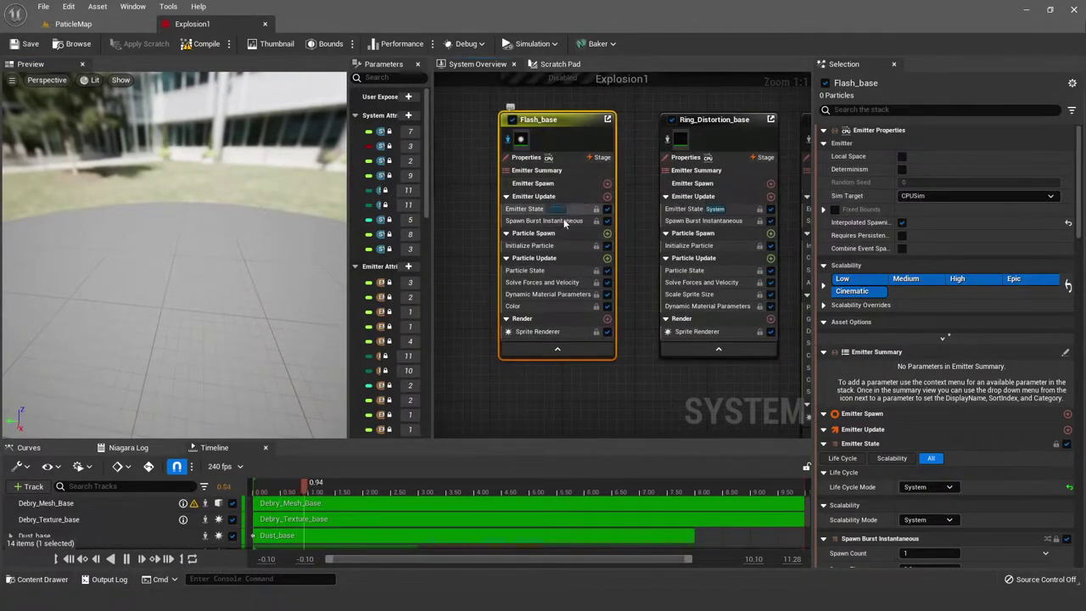
Step: Inspect Flash_base's Initialize Particle, Dynamic Material Parameters, Particle State and Sprite Renderer settings
click(564, 245)
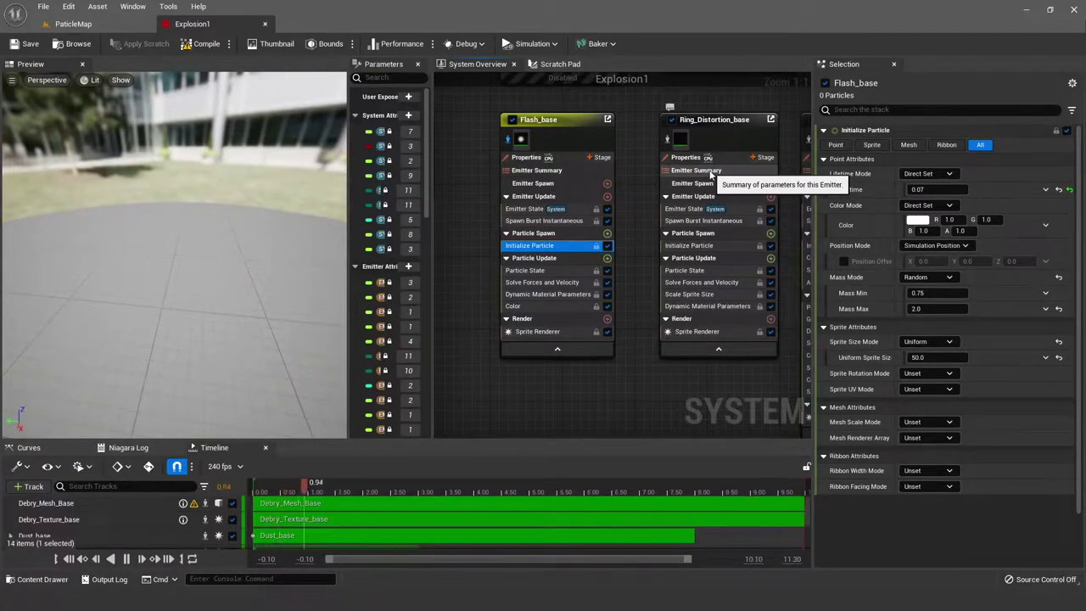
click(571, 293)
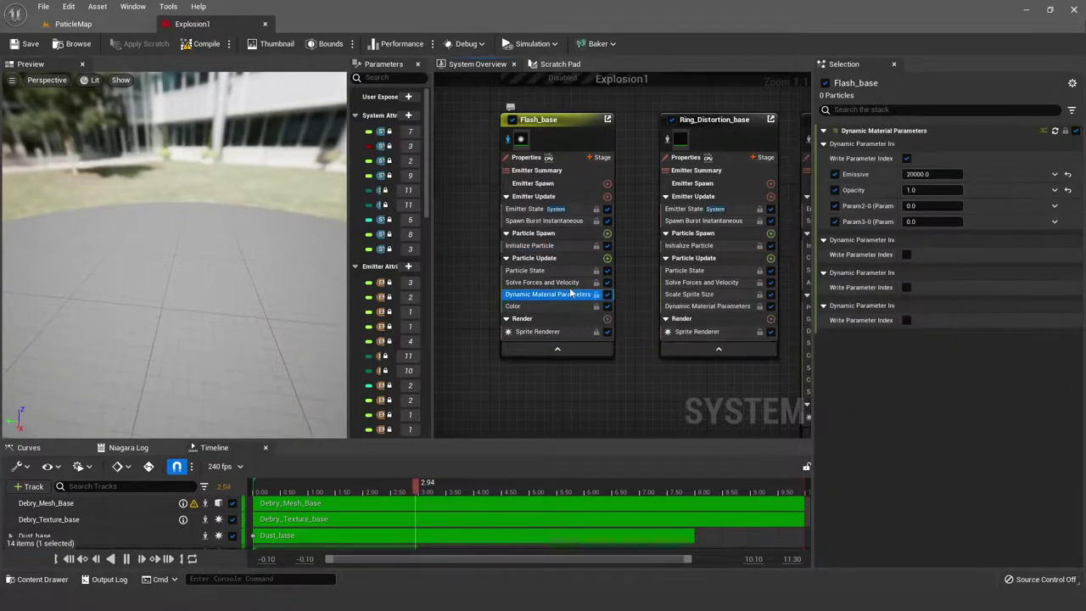
click(570, 284)
key(Up)
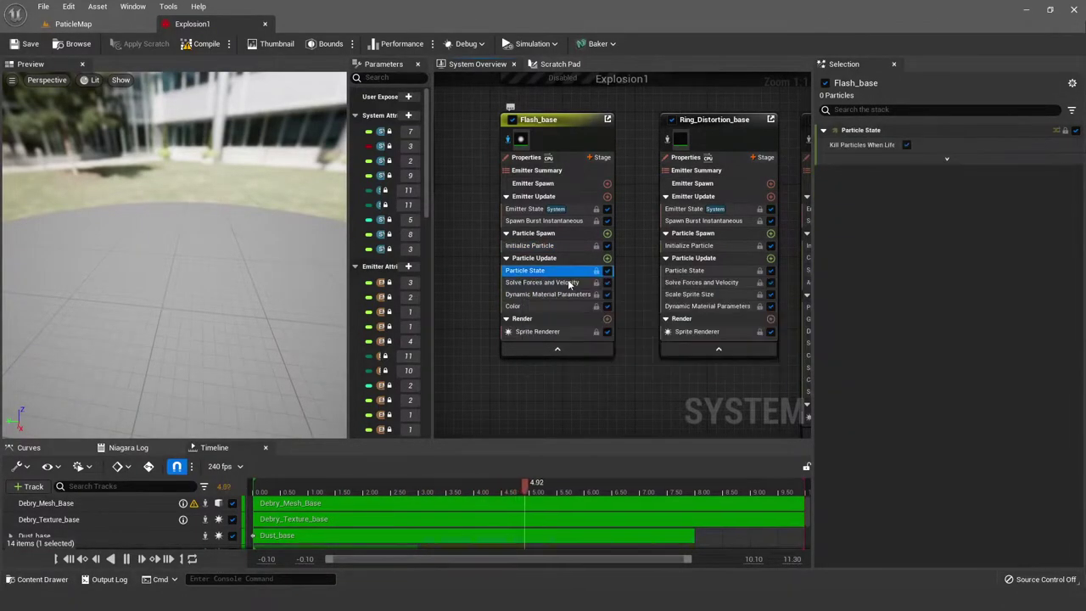
click(538, 331)
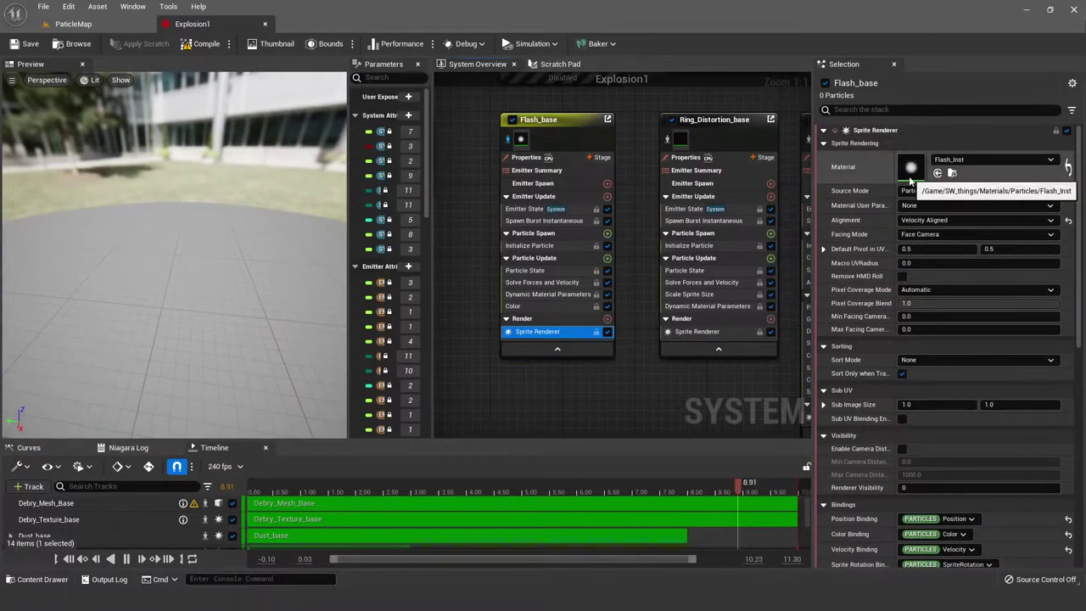
scroll(640, 329, down, 4)
scroll(639, 323, up, 1)
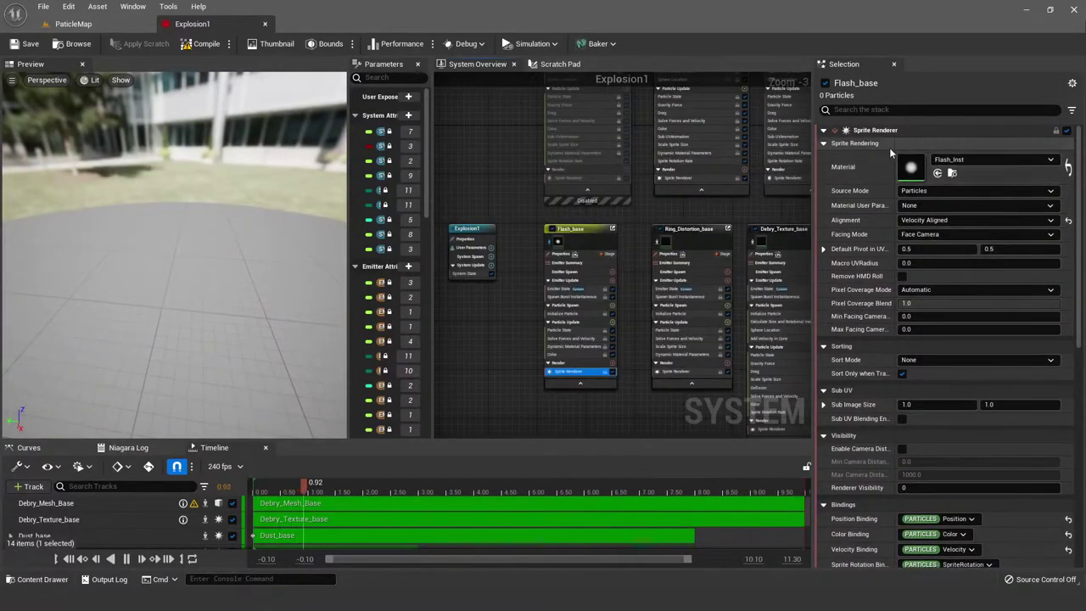
Step: Check the renderer material settings of Ring_Distortion_base and Debry_Texture_base
right_drag(696, 212, 590, 184)
click(592, 210)
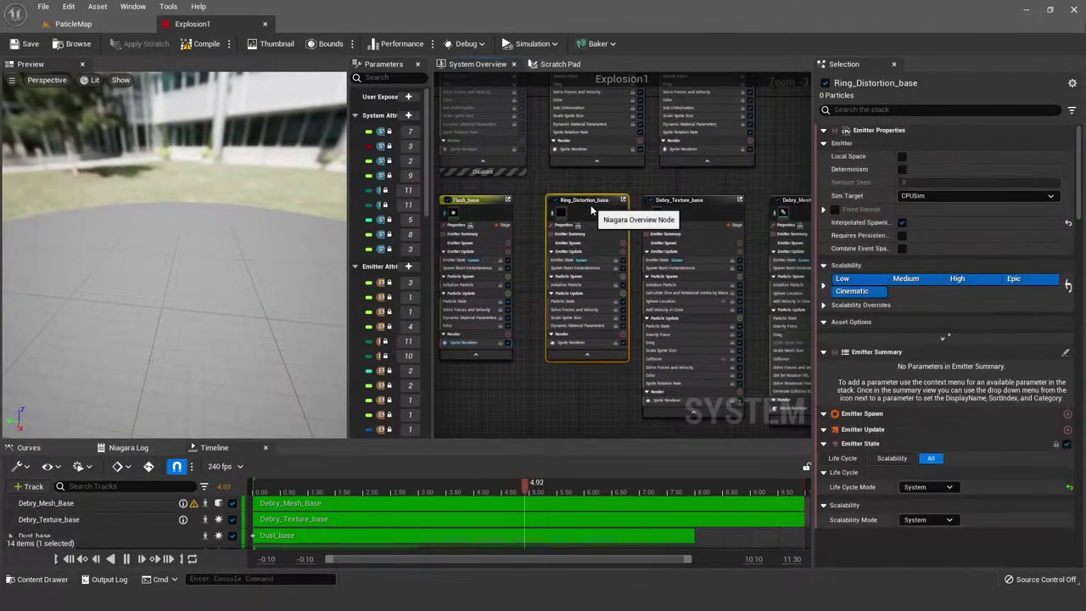
click(573, 342)
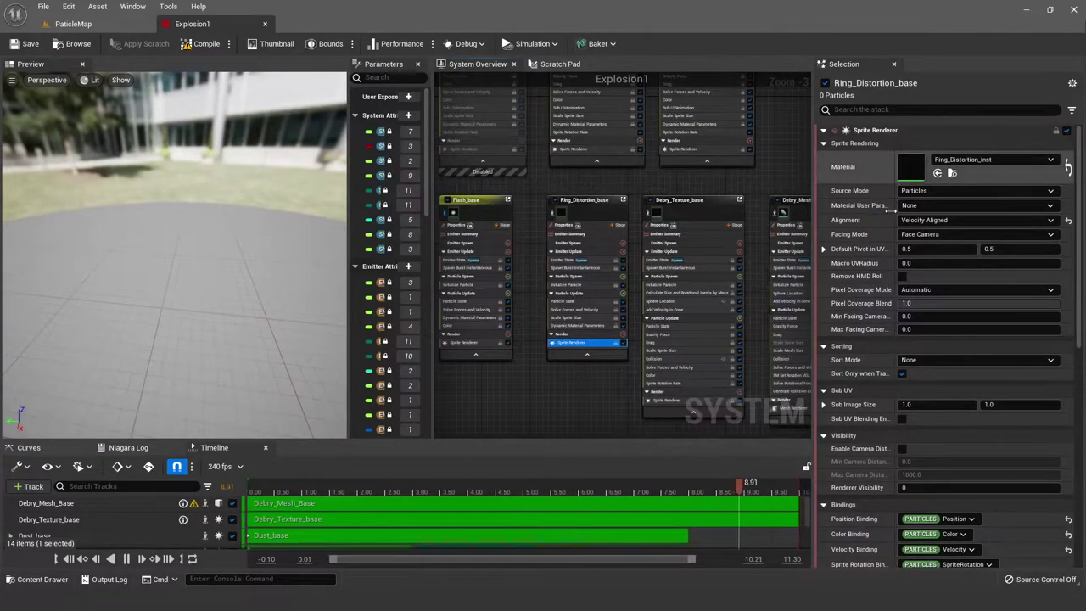
click(691, 400)
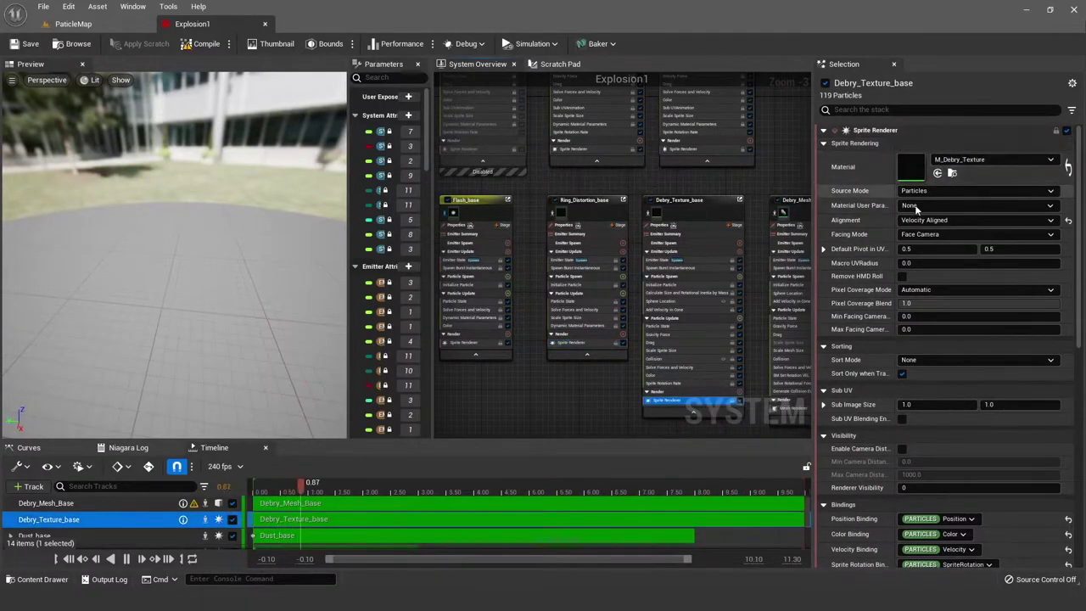
Step: Return to Flash_base's Sprite Renderer: Flash_Inst material, pivot 0.5/0.5, sub image size 1.0×1.0
right_drag(592, 187, 647, 206)
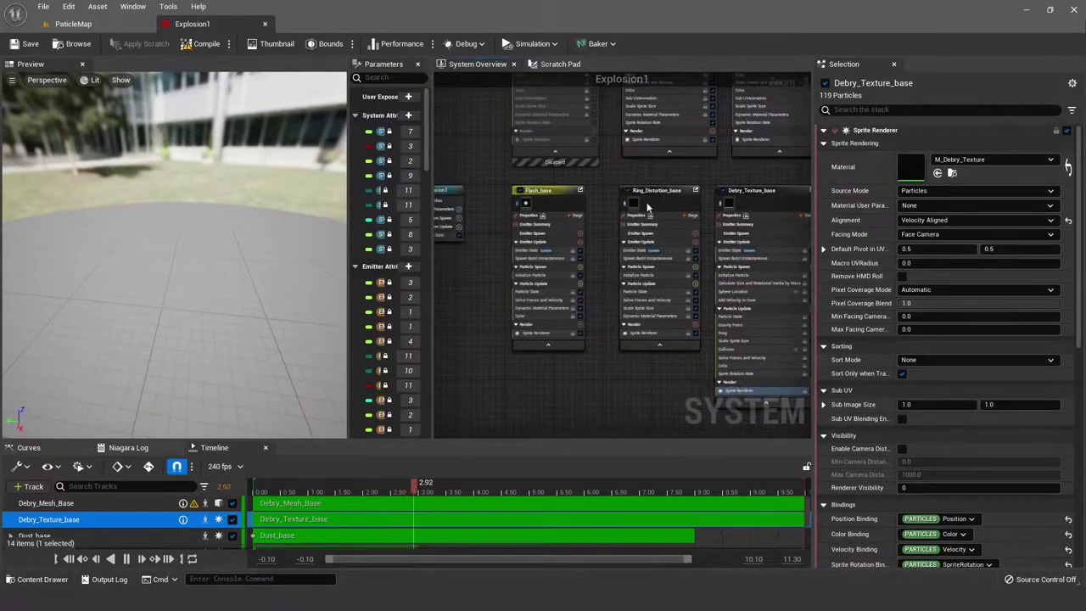
scroll(513, 339, up, 2)
click(542, 332)
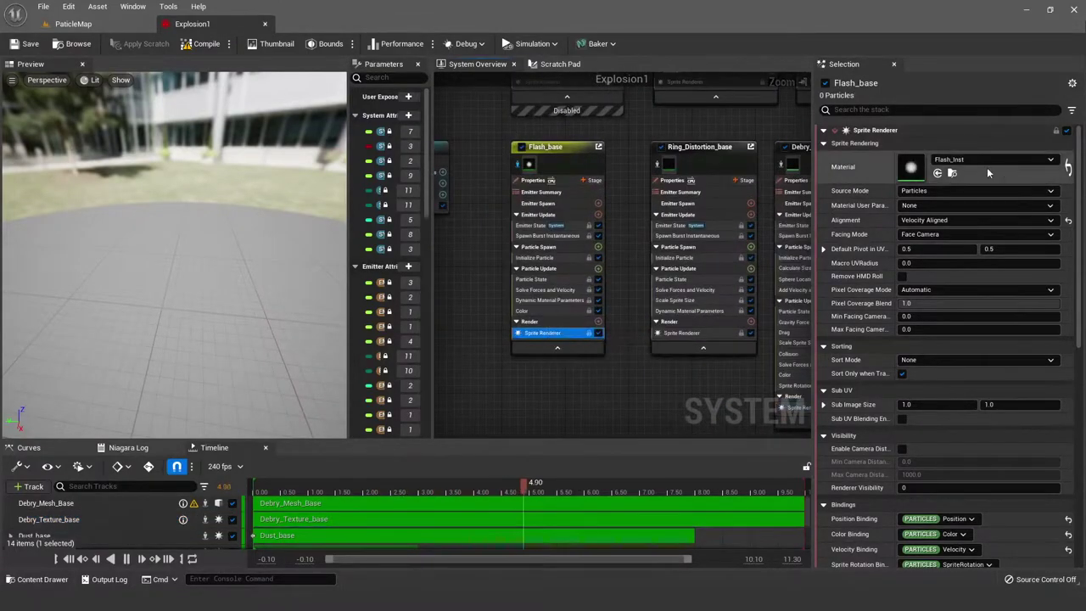
scroll(475, 327, up, 1)
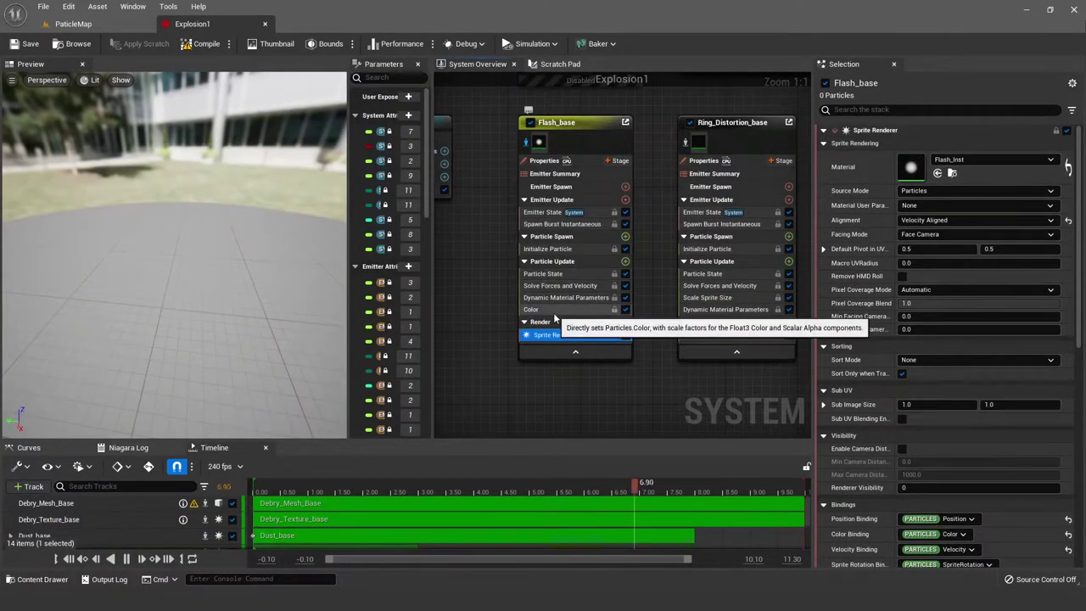
click(556, 314)
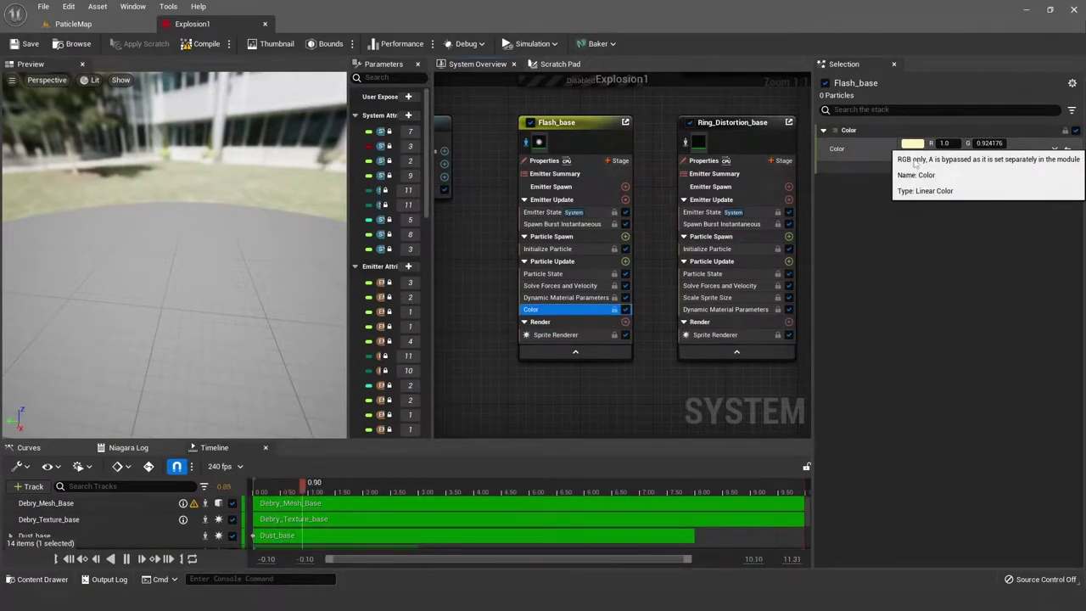
click(573, 298)
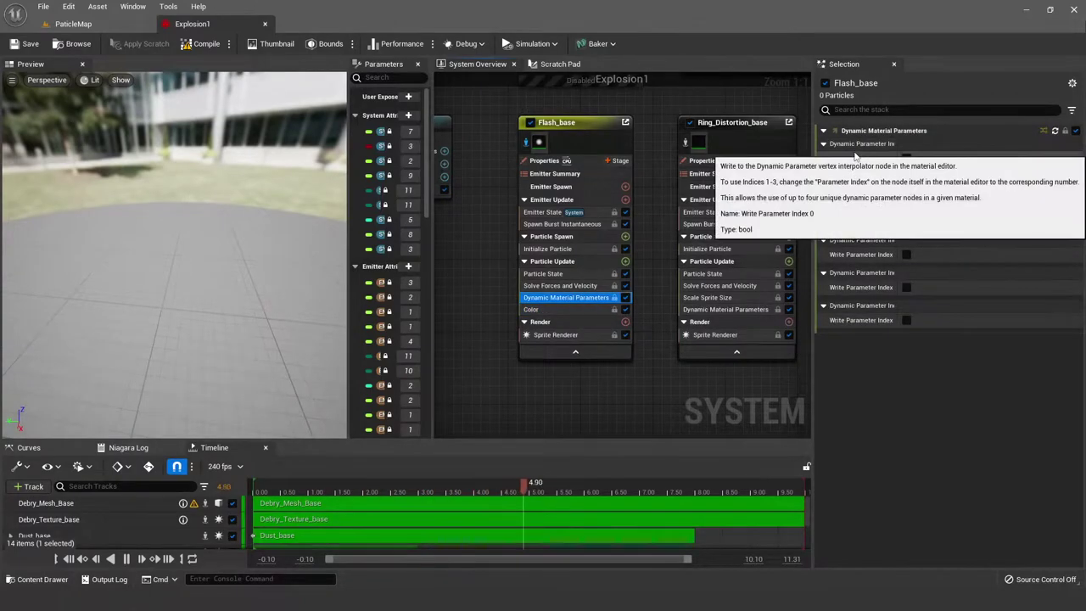
click(906, 158)
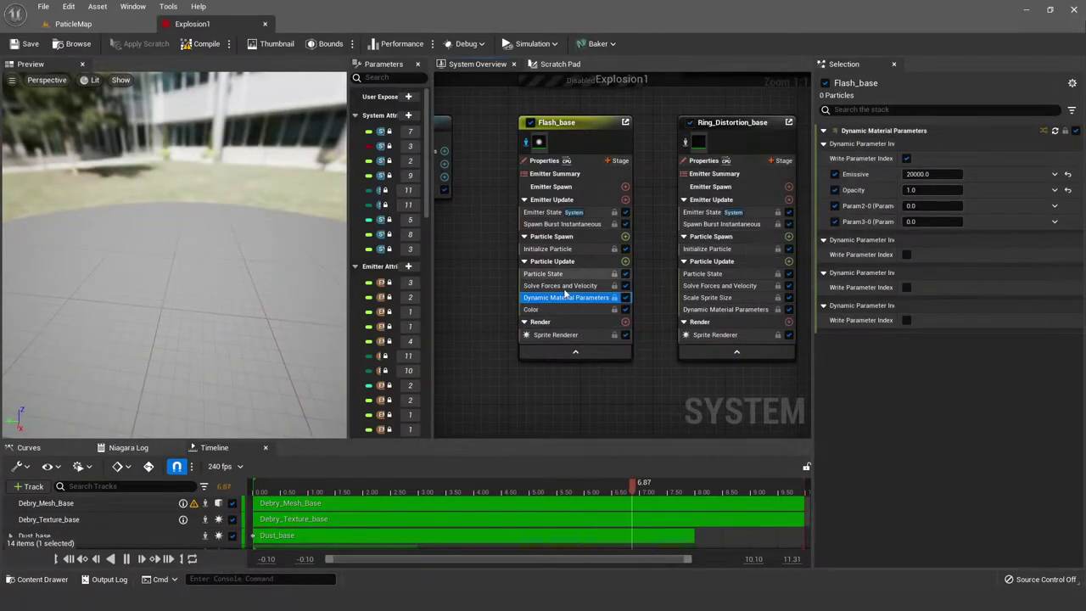
click(565, 285)
click(564, 274)
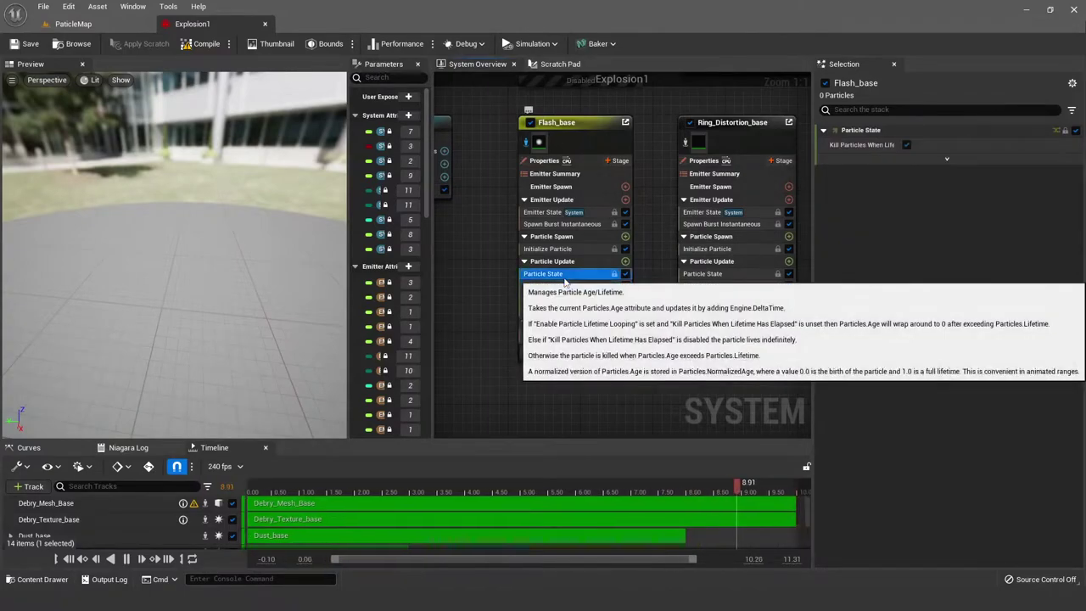
click(564, 249)
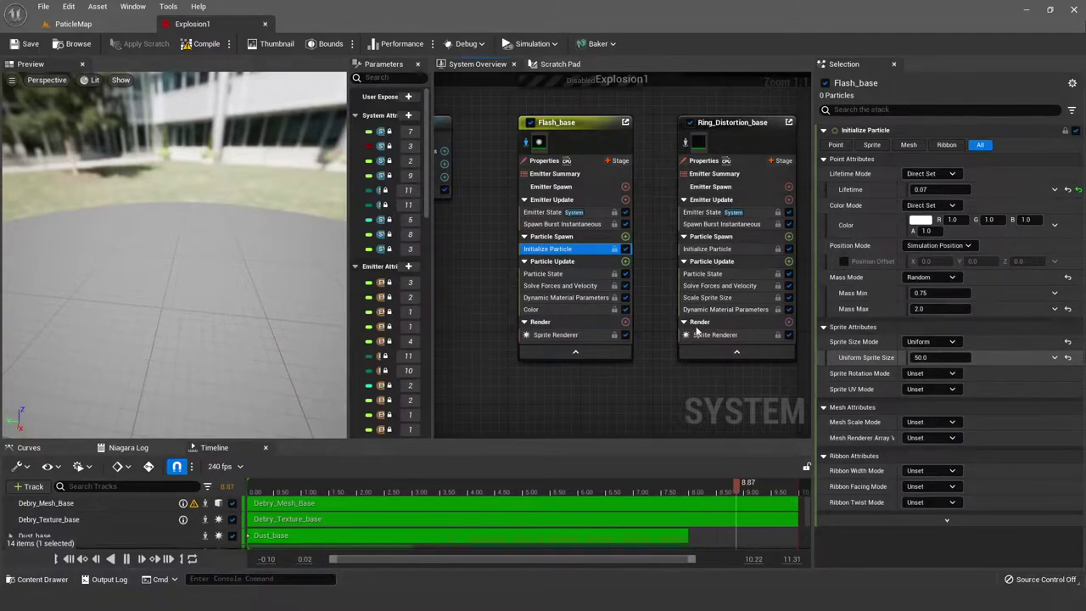
click(561, 224)
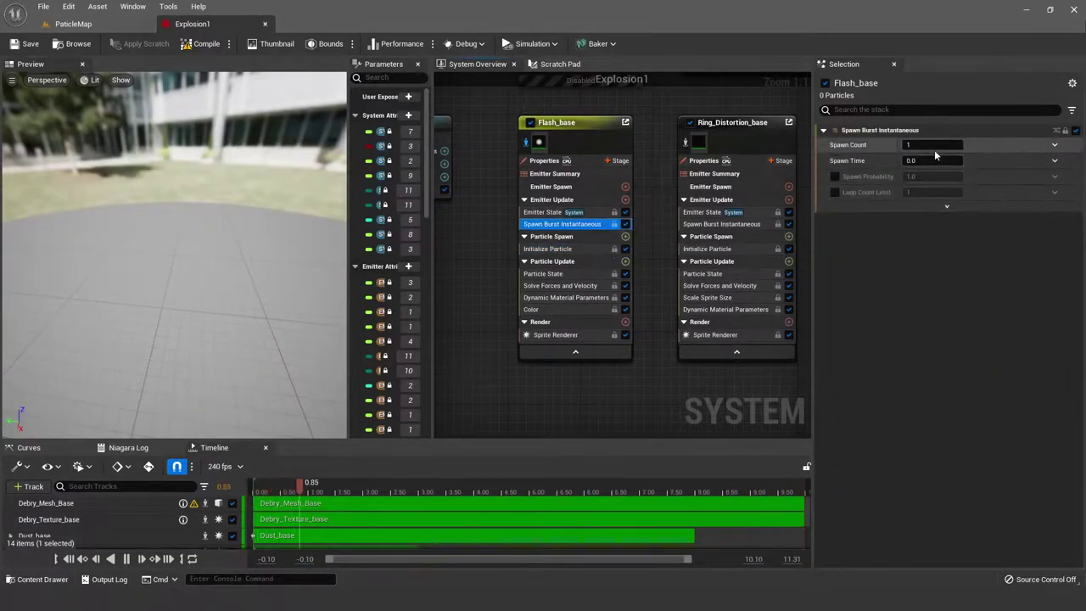
click(568, 335)
click(564, 297)
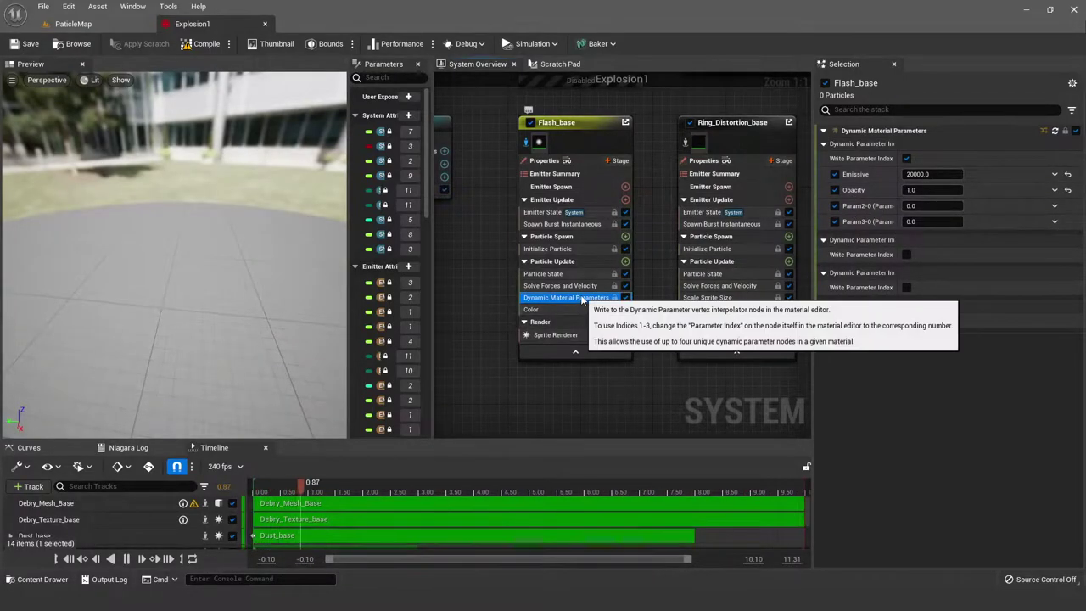
click(560, 334)
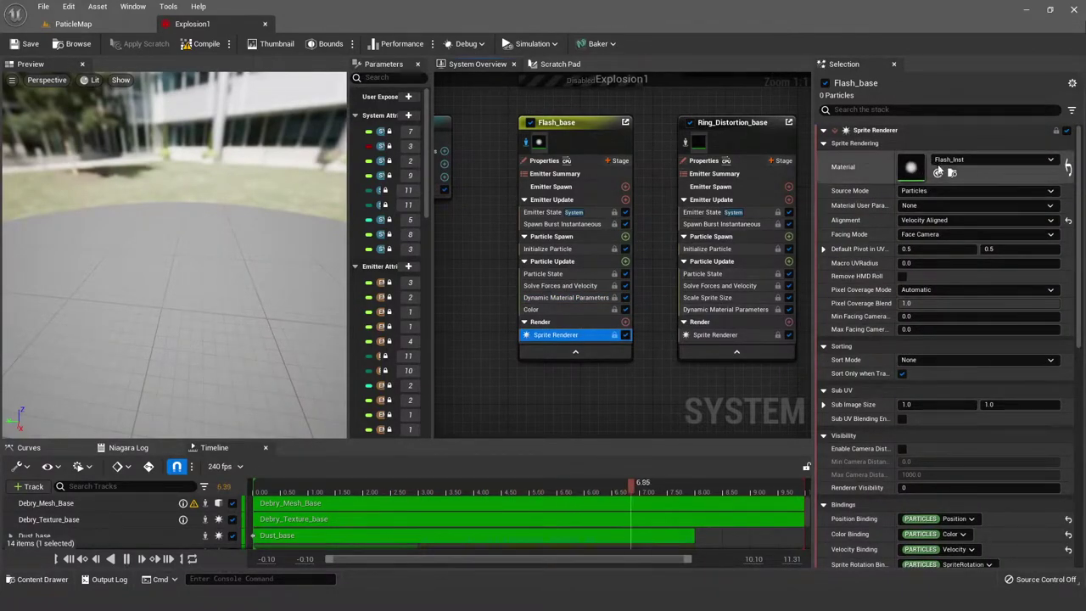
double_click(912, 172)
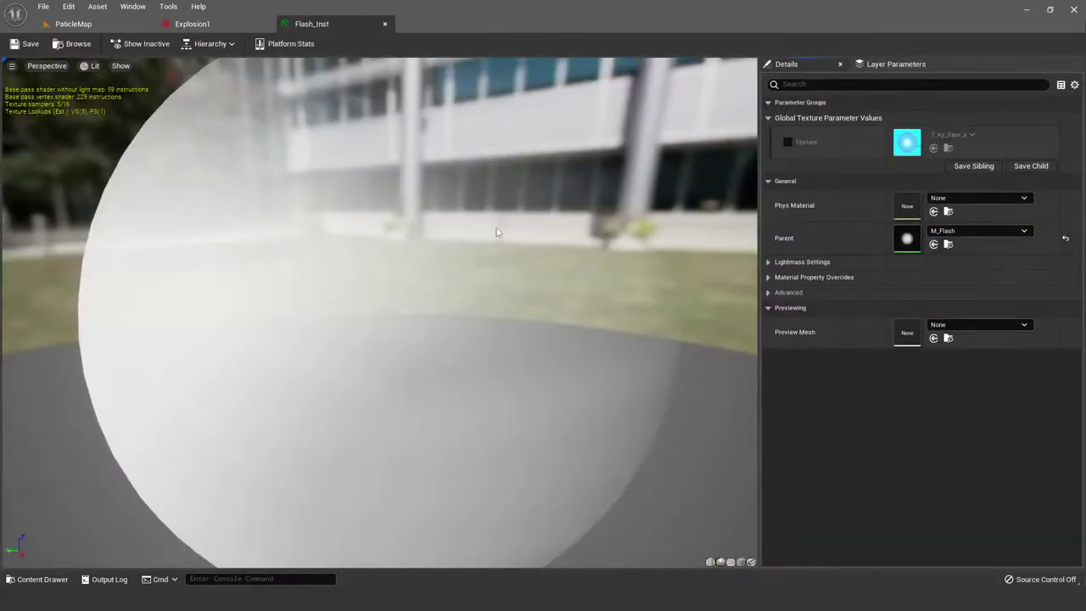
Step: Open Flash_Inst's parent material M_Flash and centre its node graph
drag(497, 232, 725, 445)
double_click(907, 240)
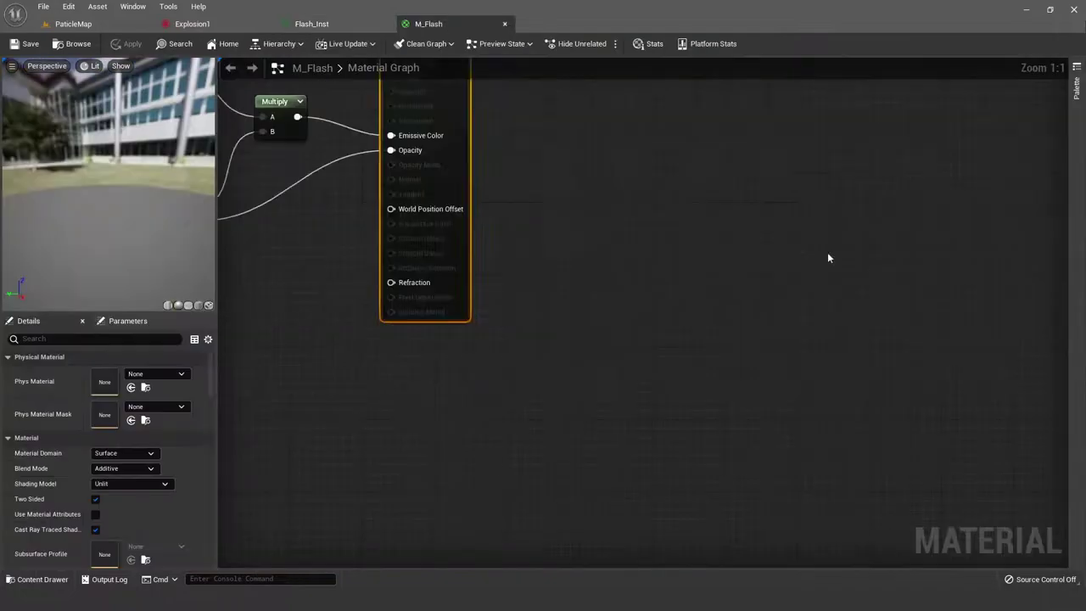
scroll(518, 150, up, 1)
click(414, 112)
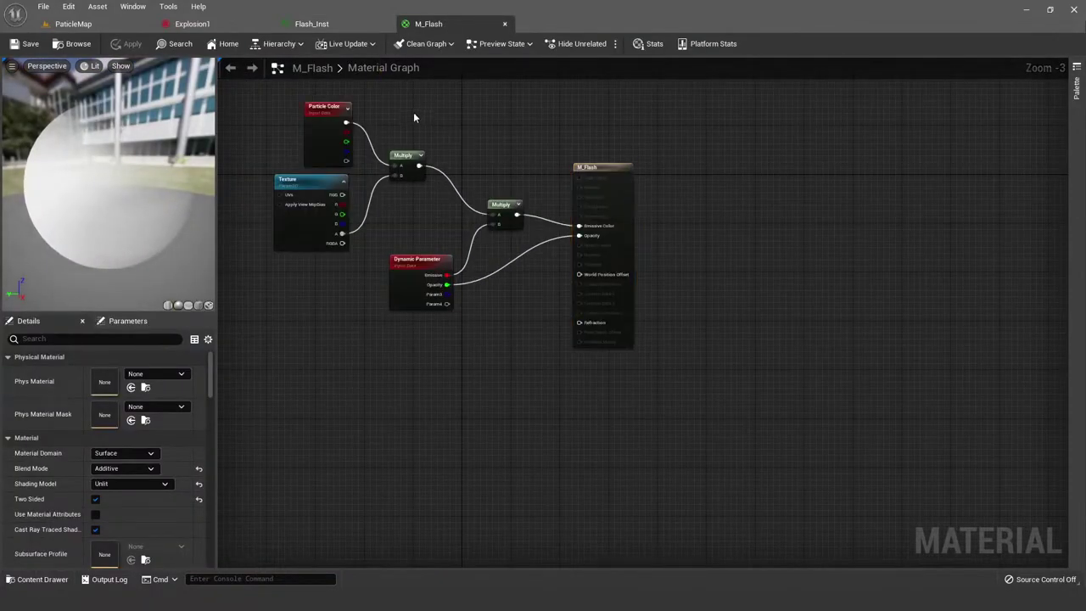
right_drag(414, 112, 575, 168)
scroll(603, 252, up, 1)
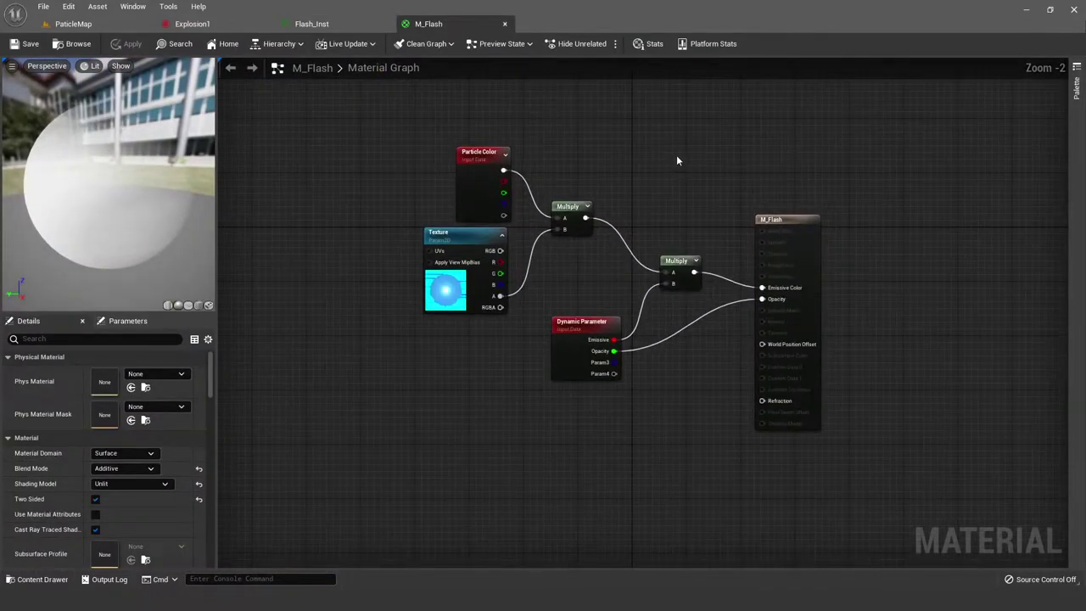
right_drag(675, 159, 564, 166)
scroll(458, 283, up, 1)
right_drag(458, 288, 524, 291)
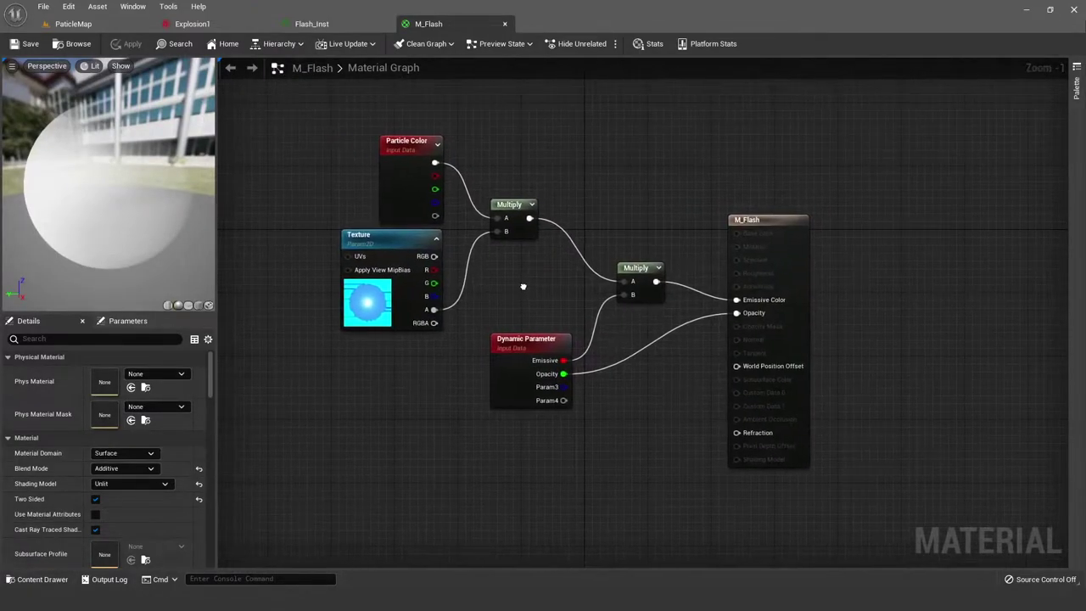
Step: Inspect the Particle Color, Multiply and Dynamic Parameter nodes in the M_Flash graph
click(395, 206)
click(500, 150)
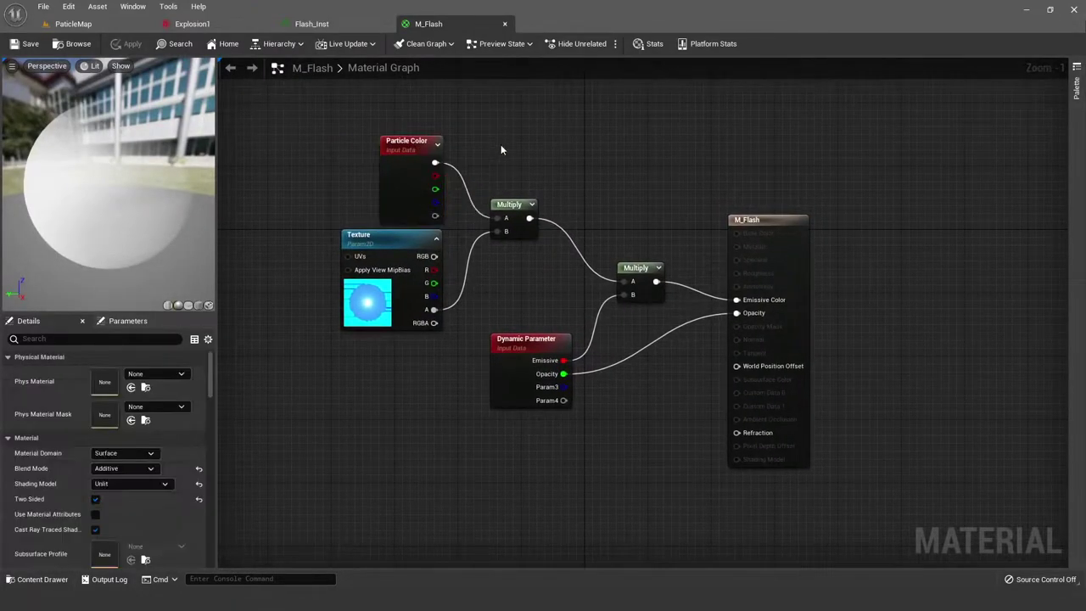
right_click(504, 208)
click(586, 222)
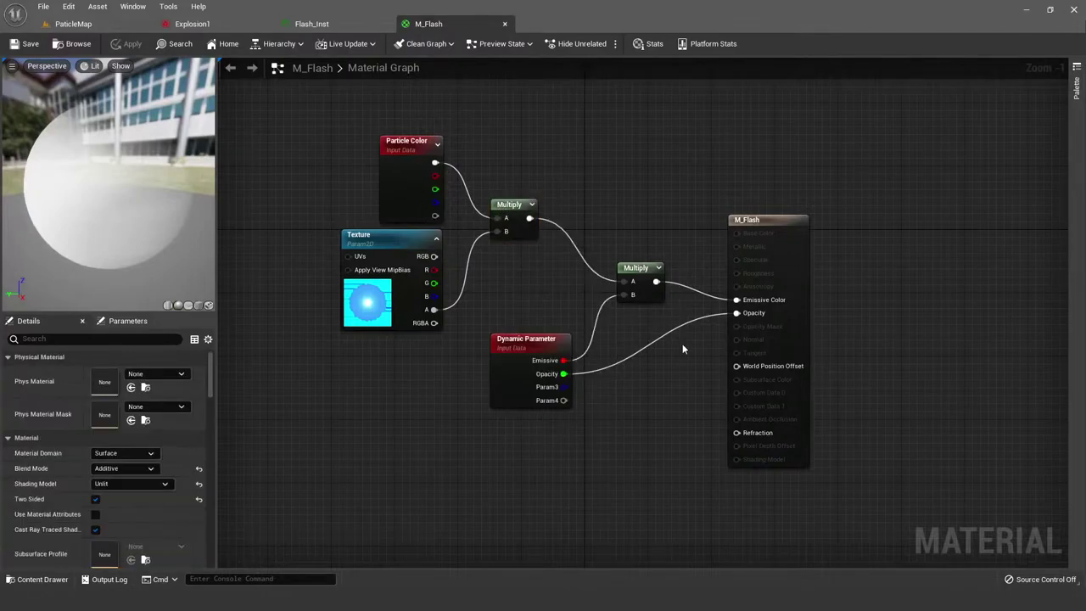
click(632, 267)
click(570, 395)
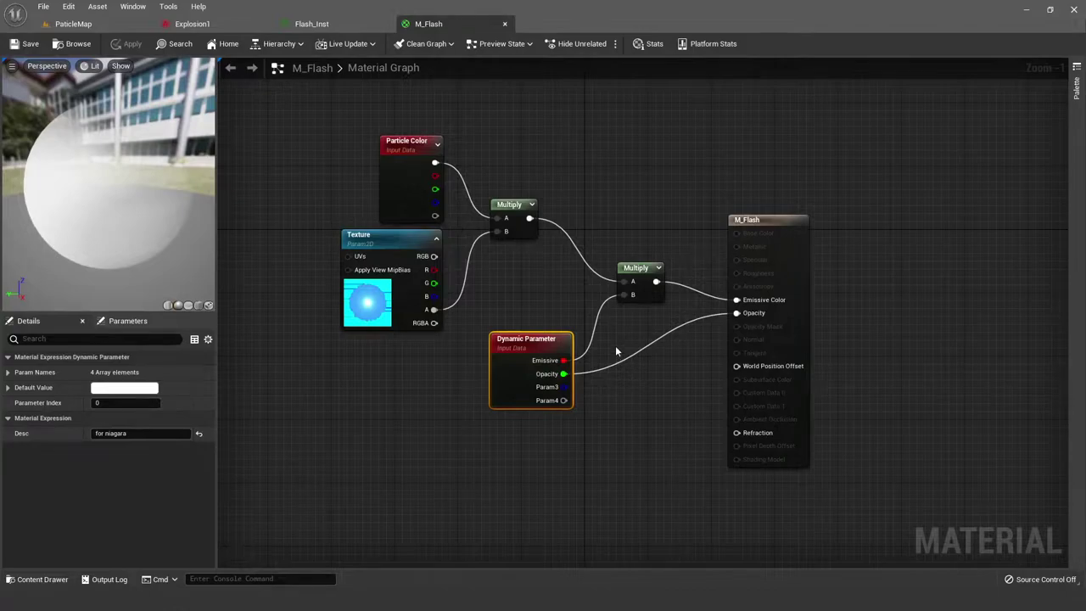
right_drag(615, 347, 575, 364)
Step: Check the Flash_base emitter in Explosion1, then come back to M_Flash
click(197, 23)
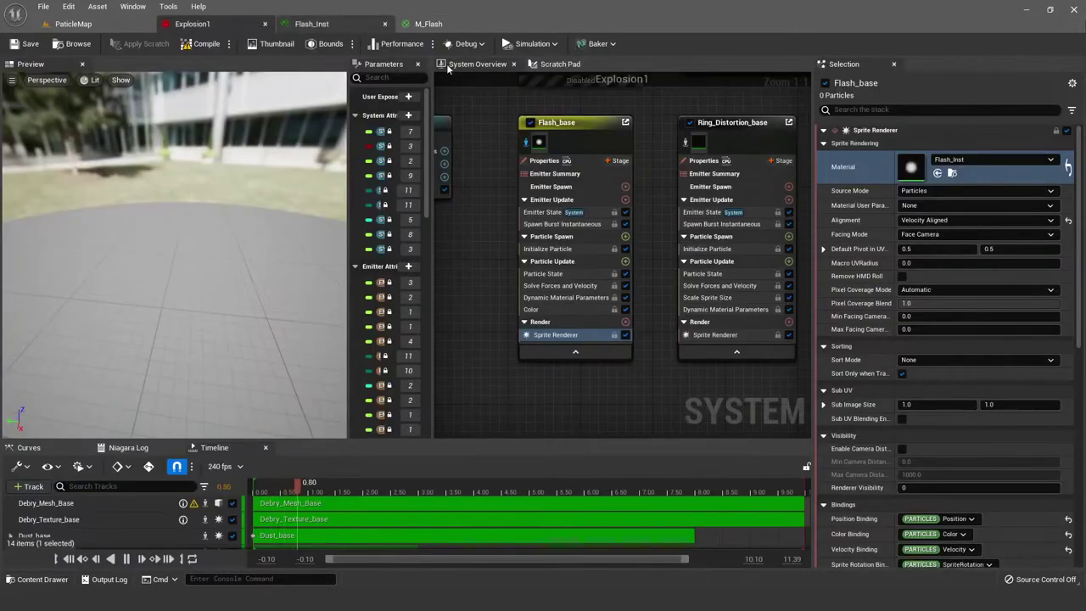
click(577, 127)
click(449, 31)
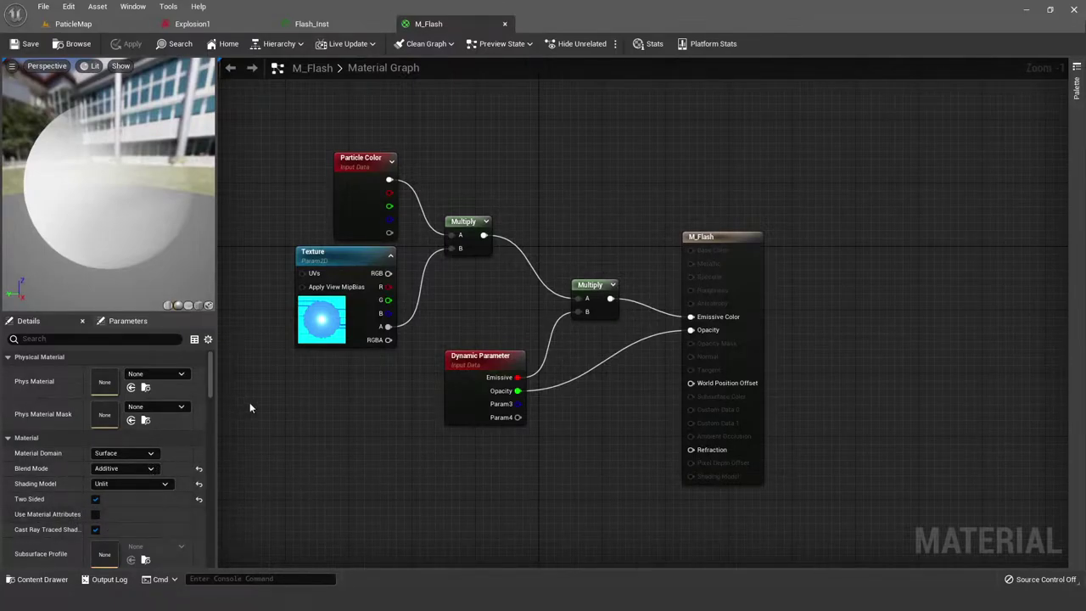
Step: Review the Dynamic Parameter node's properties that drive emissive and opacity
scroll(183, 500, down, 3)
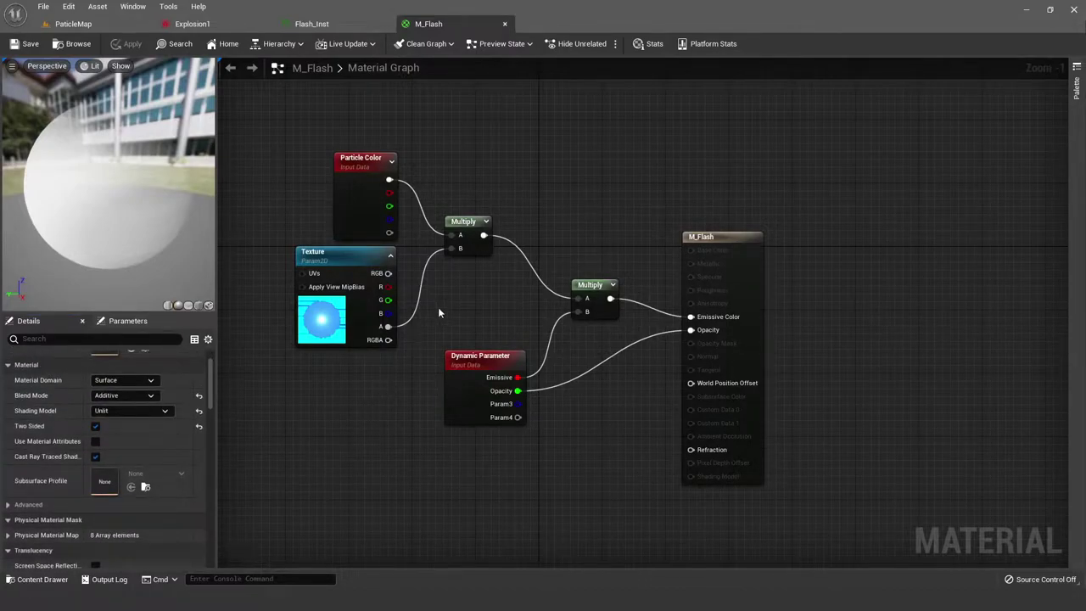
click(496, 412)
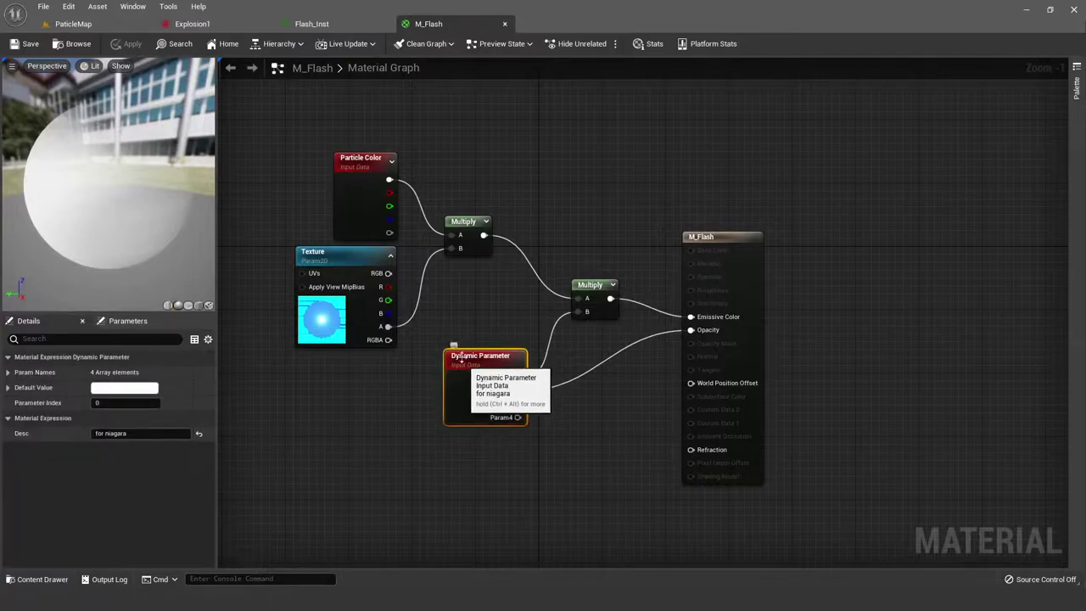
ctrl+click(504, 365)
click(504, 365)
click(472, 438)
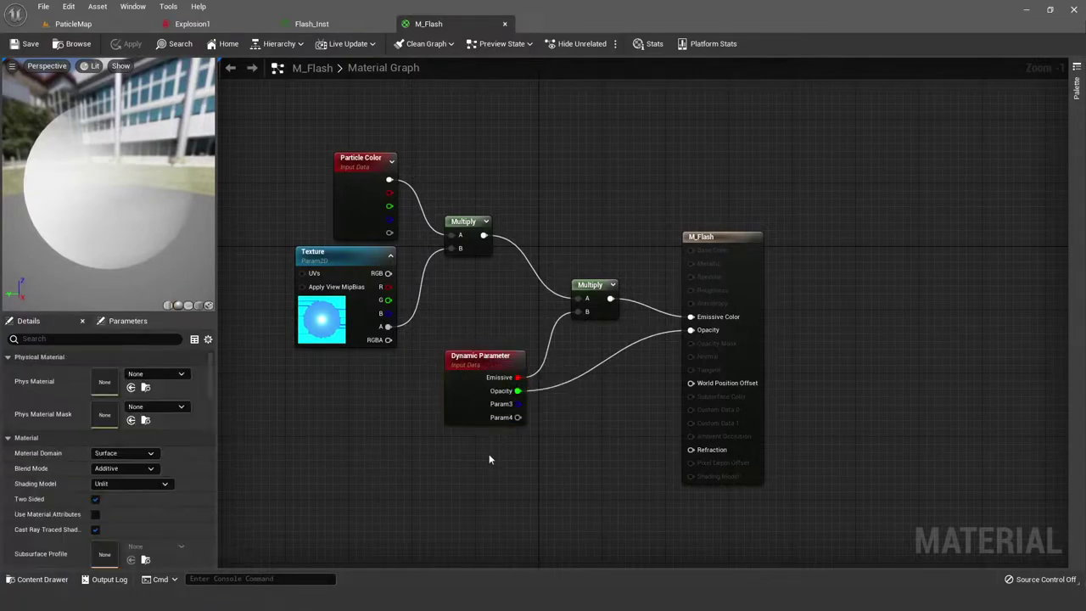
click(472, 376)
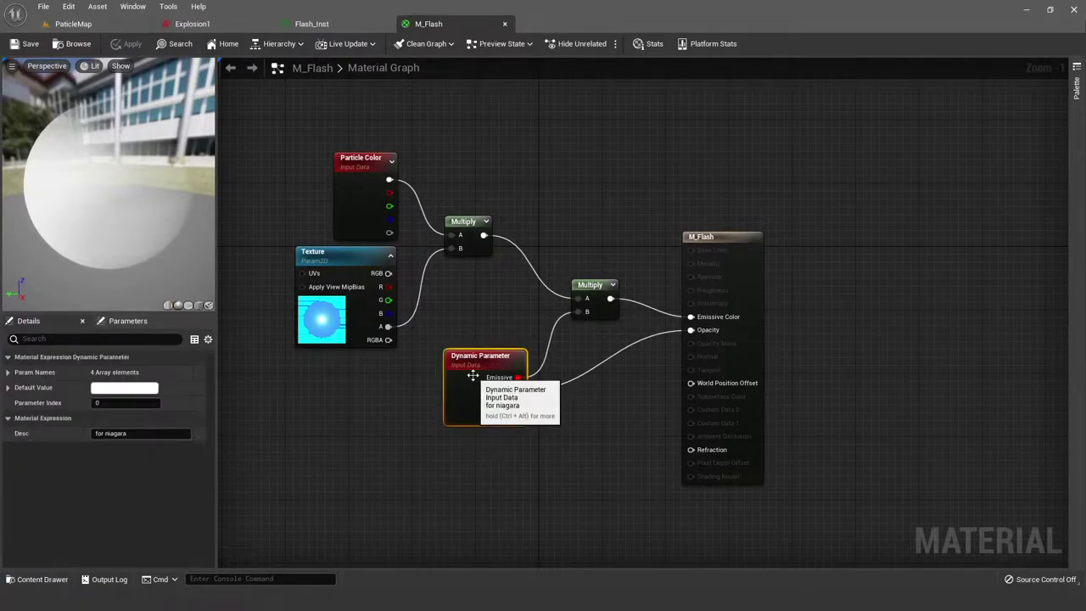
click(478, 318)
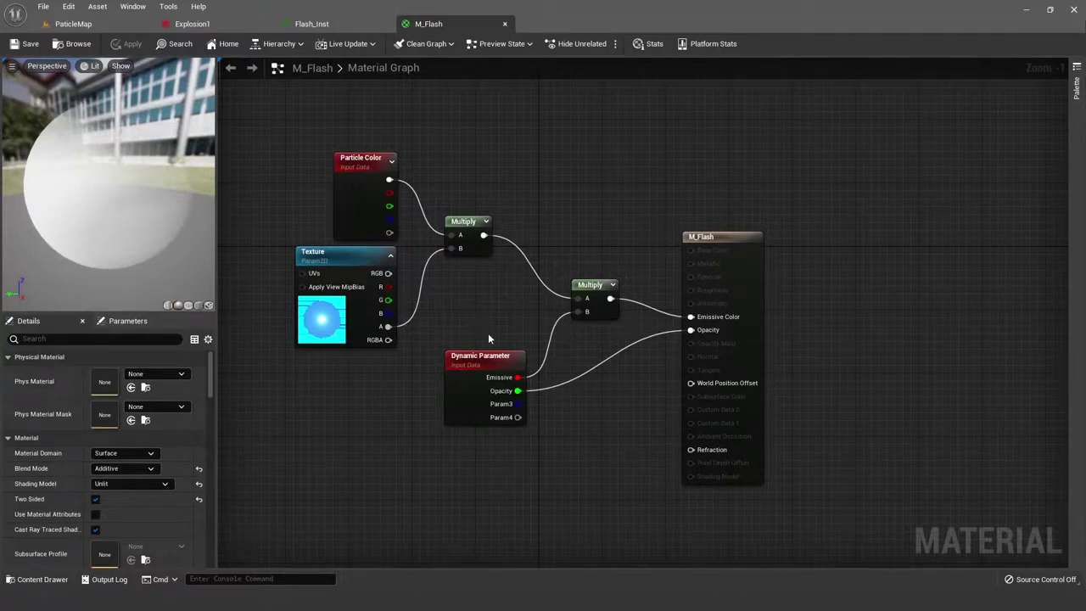
click(491, 357)
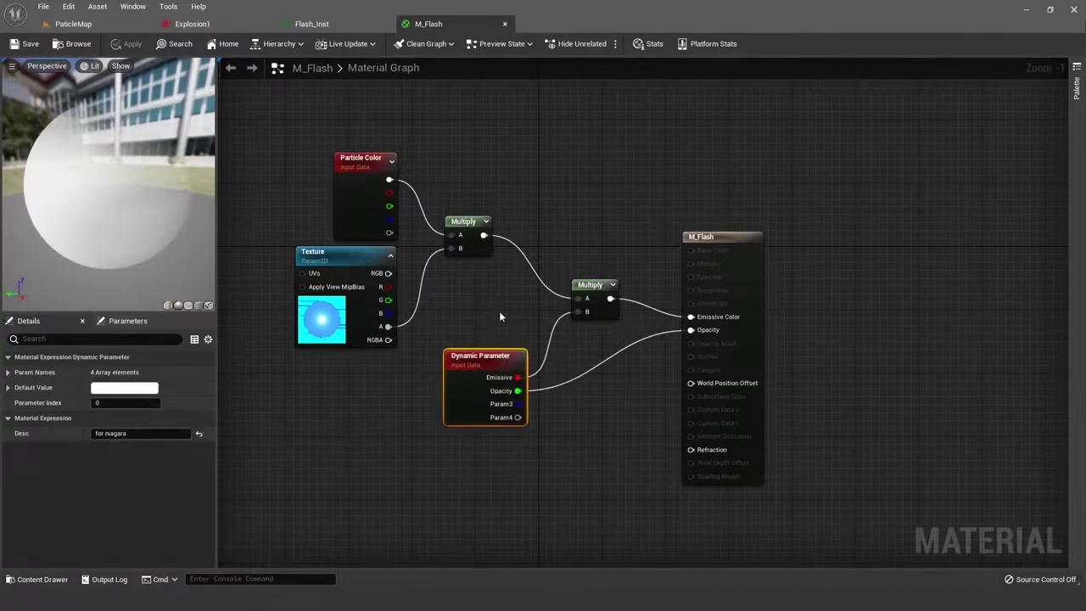
click(499, 315)
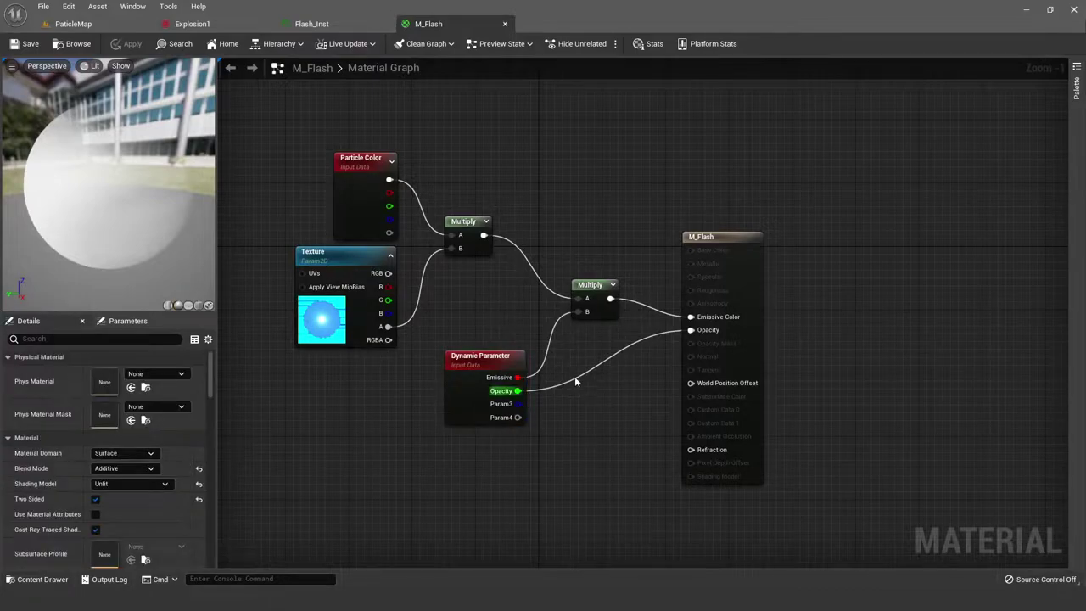
scroll(572, 378, up, 1)
right_drag(572, 378, 512, 379)
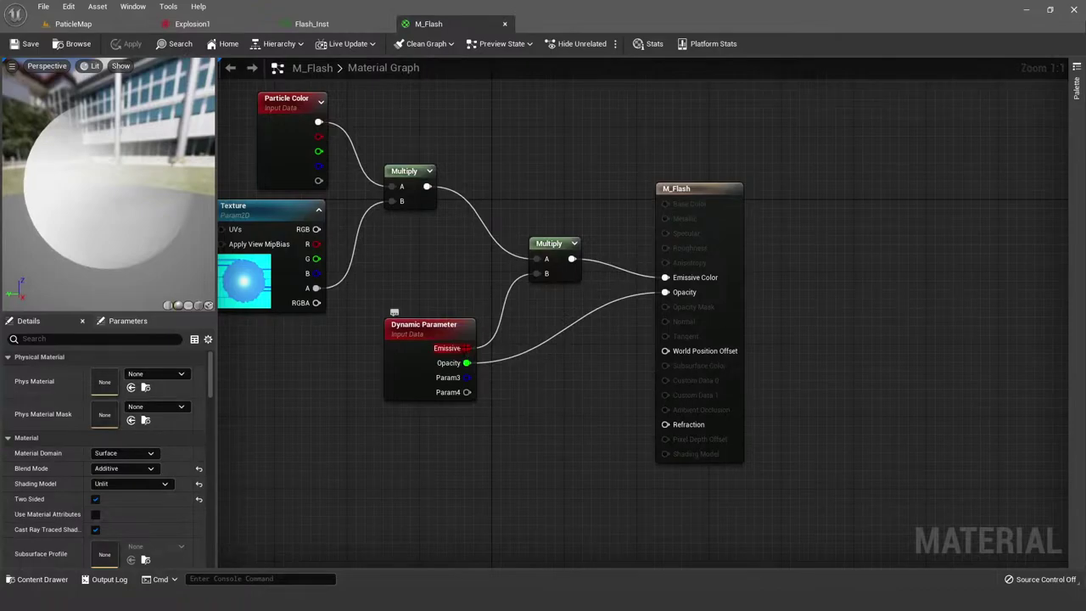
Step: Delete a stray constant node, recheck the Dynamic Parameter properties, then switch to Explosion1
click(509, 402)
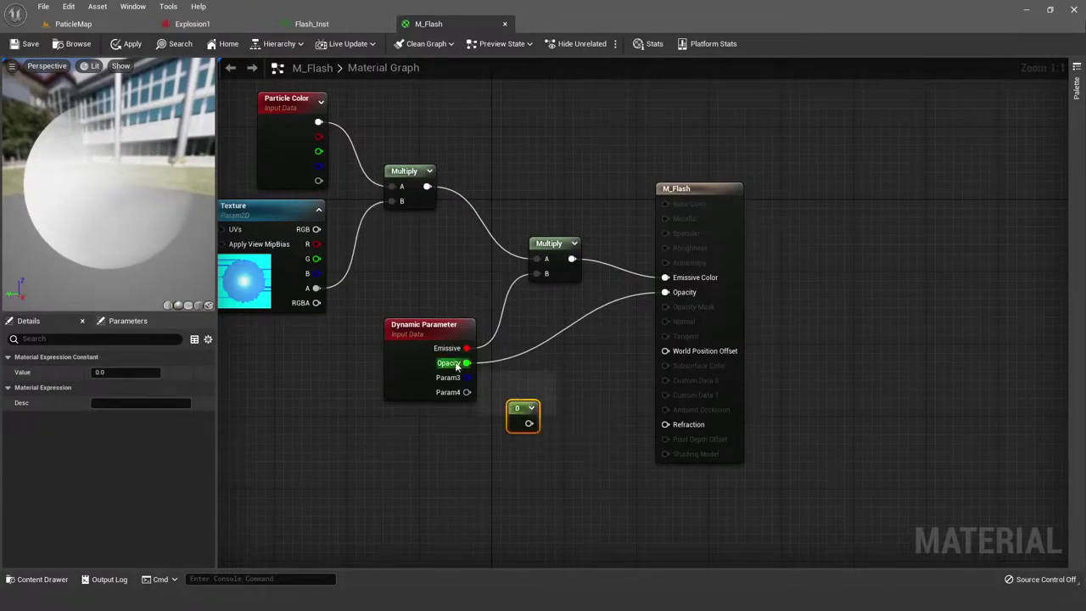
key(Delete)
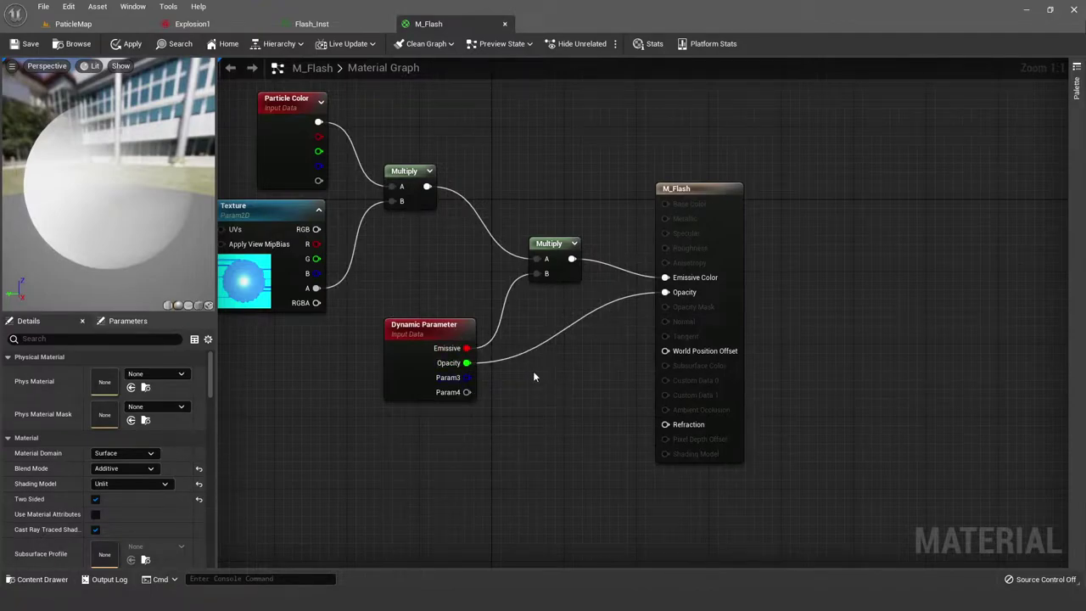
click(440, 356)
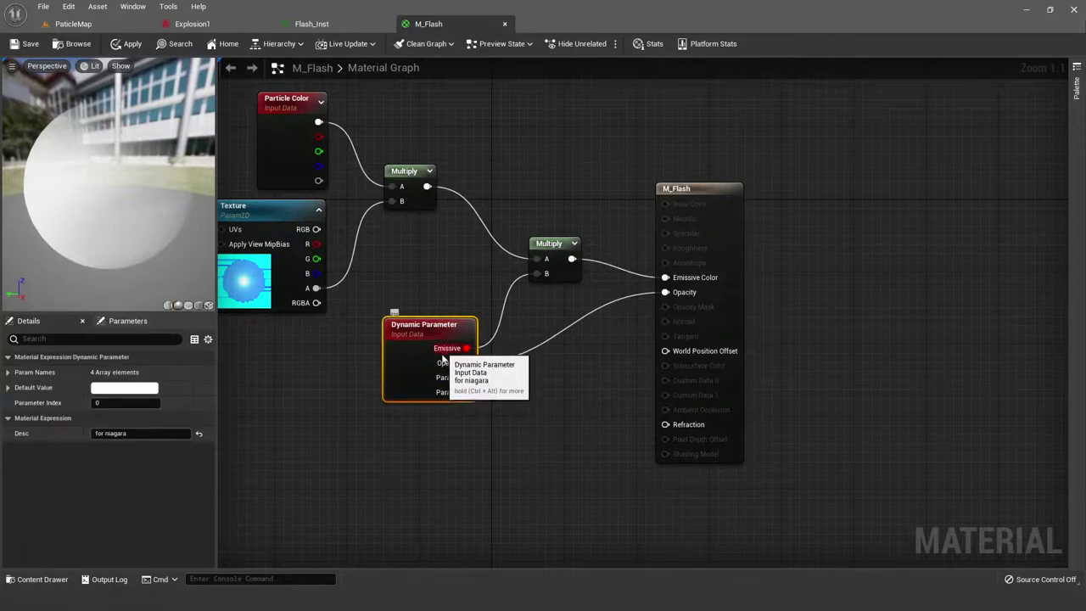
click(488, 380)
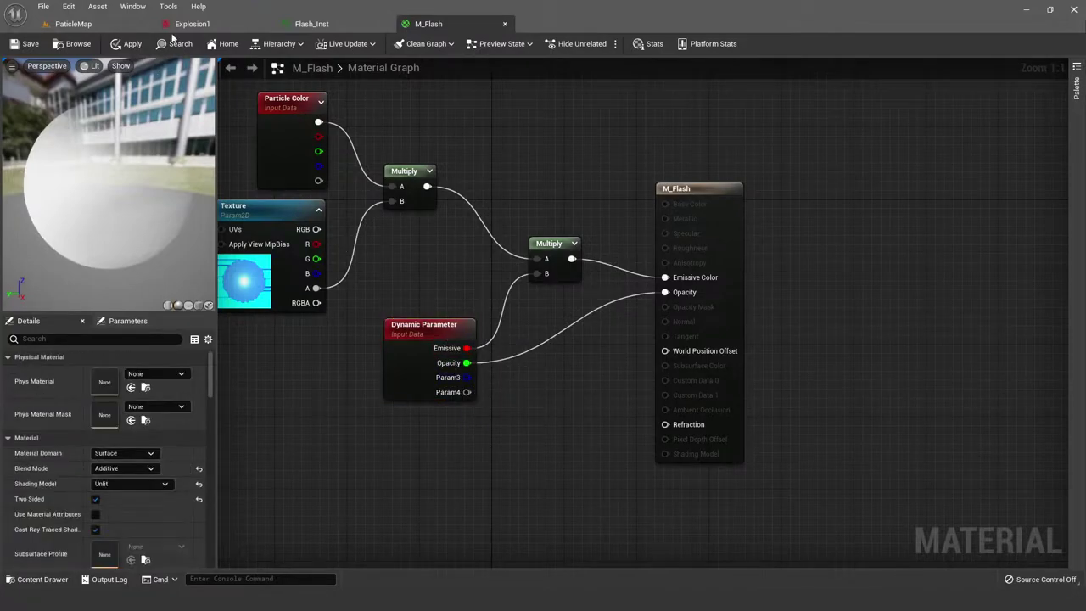
click(399, 373)
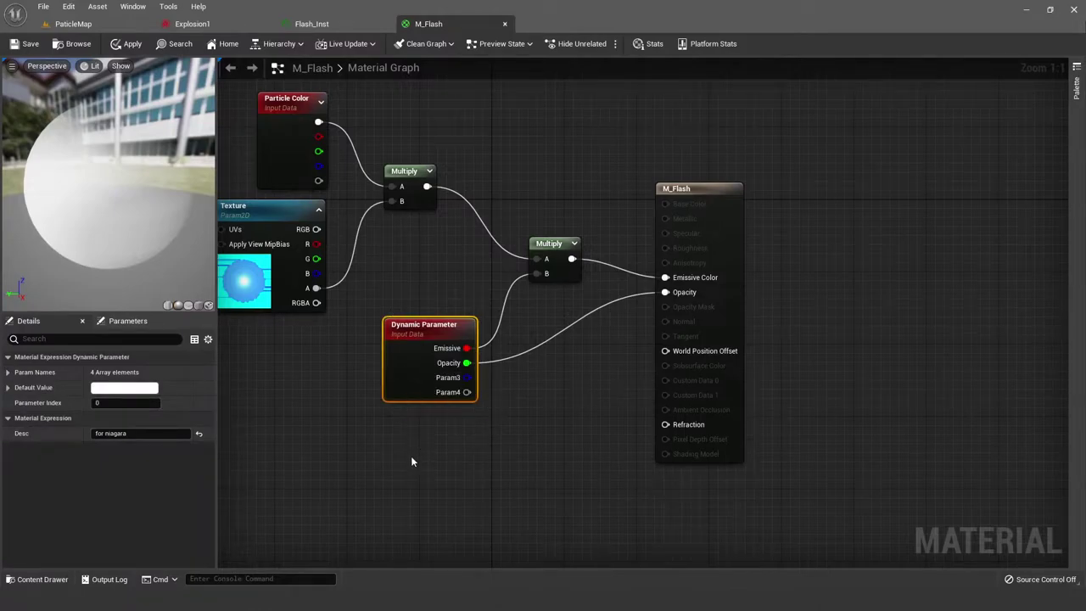
right_click(410, 456)
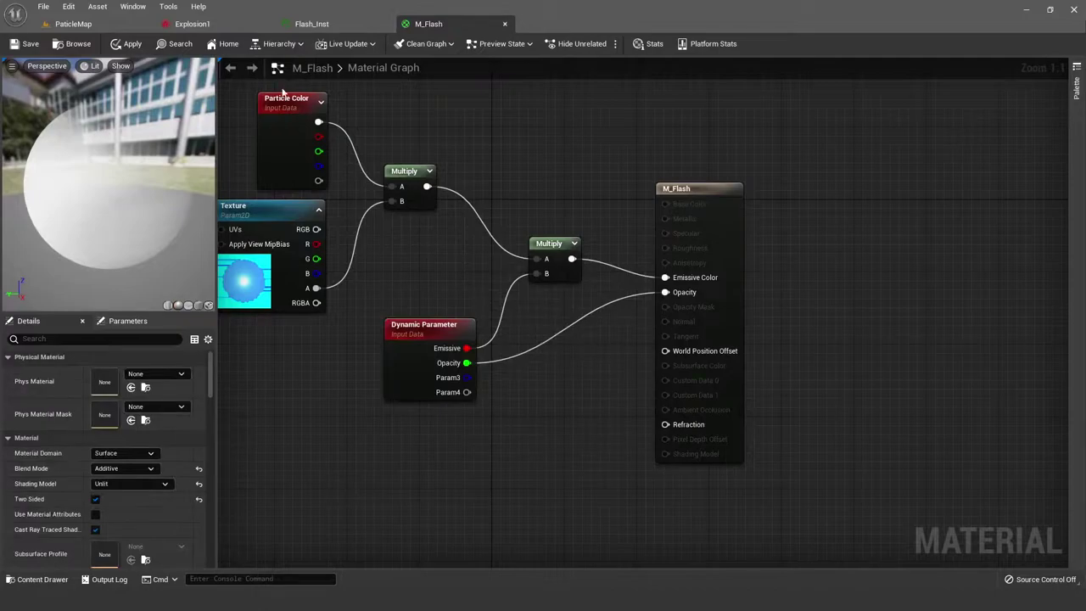
click(192, 24)
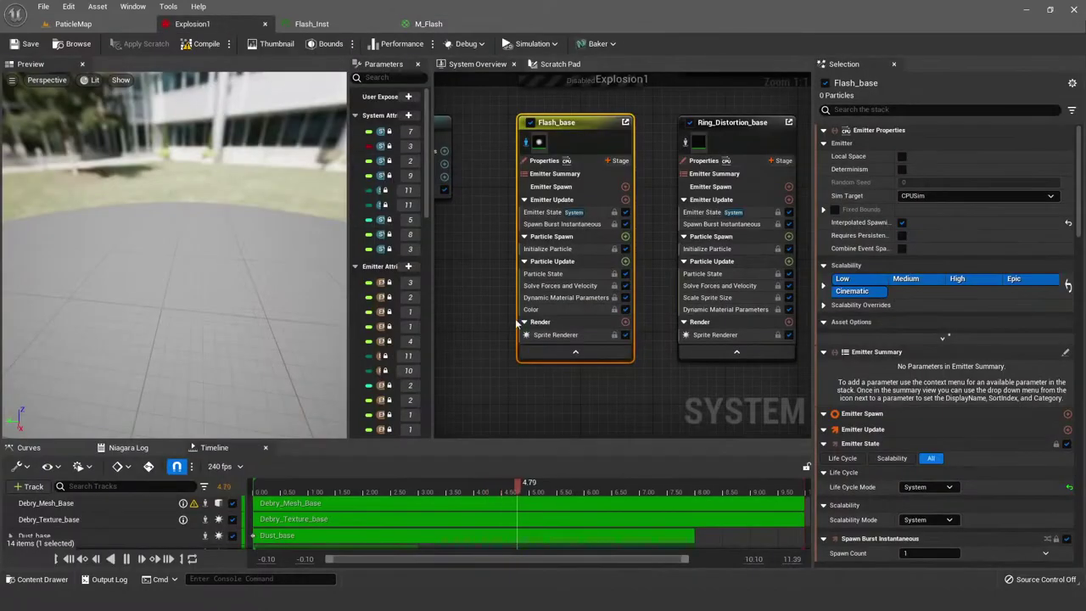
Step: Add a Dynamic Material Parameters module to Flash_base's Particle Update via a 'dyna' search
right_drag(601, 272, 545, 280)
click(569, 269)
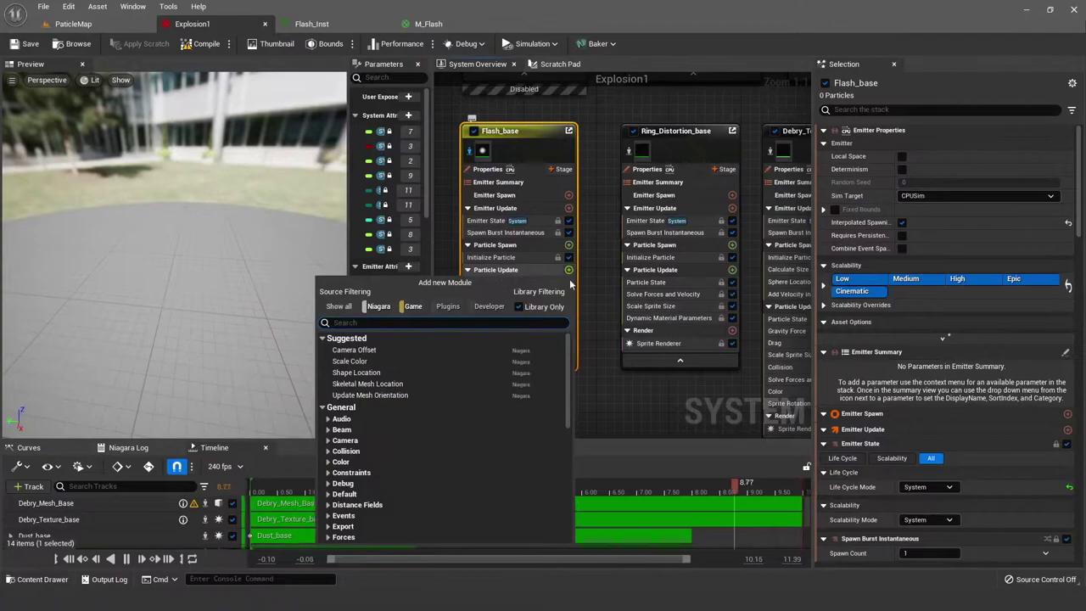
text(dyna)
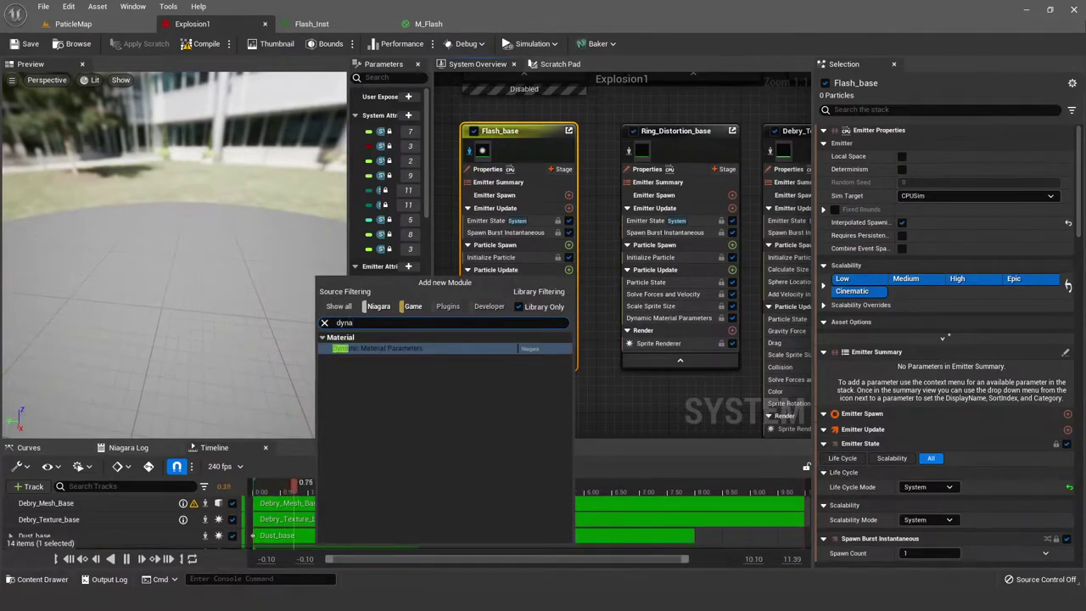
click(504, 347)
Step: Check the new module's values and the sprite renderer, then go back to M_Flash
click(516, 362)
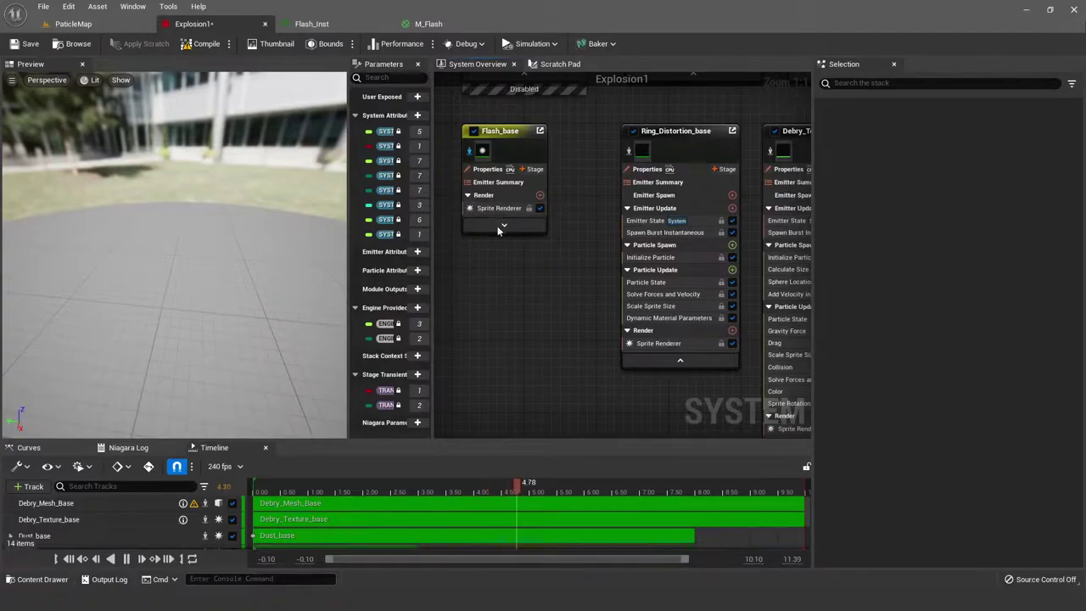
click(518, 227)
click(492, 343)
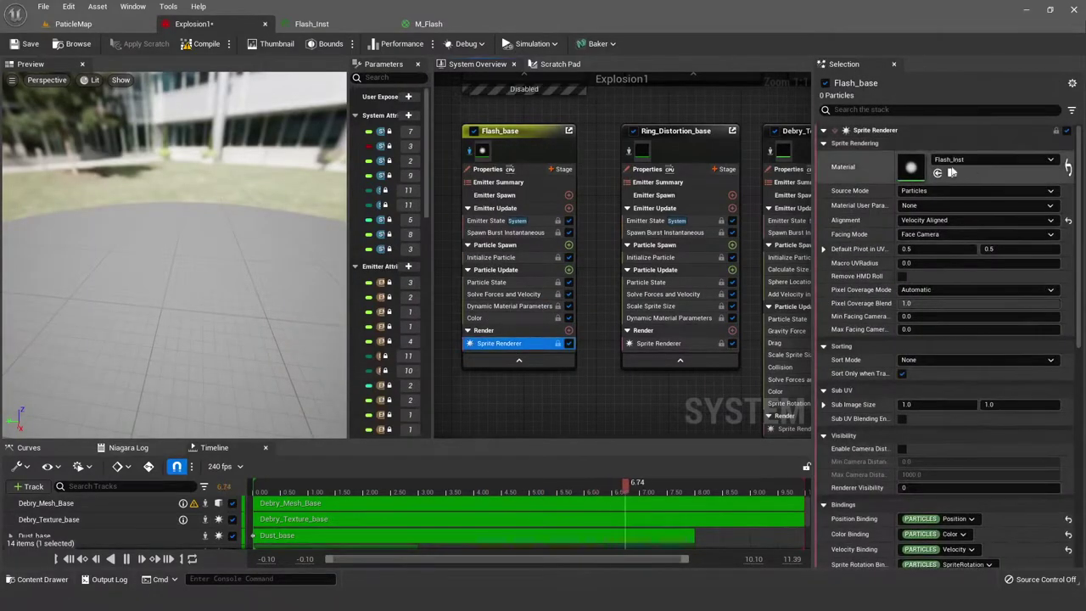
click(519, 305)
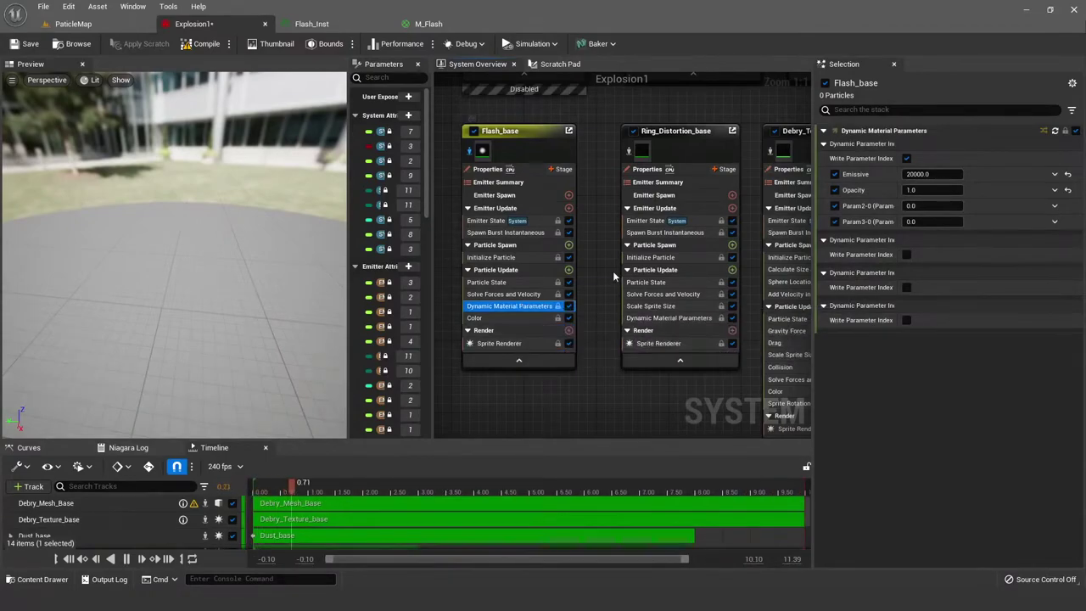
click(429, 24)
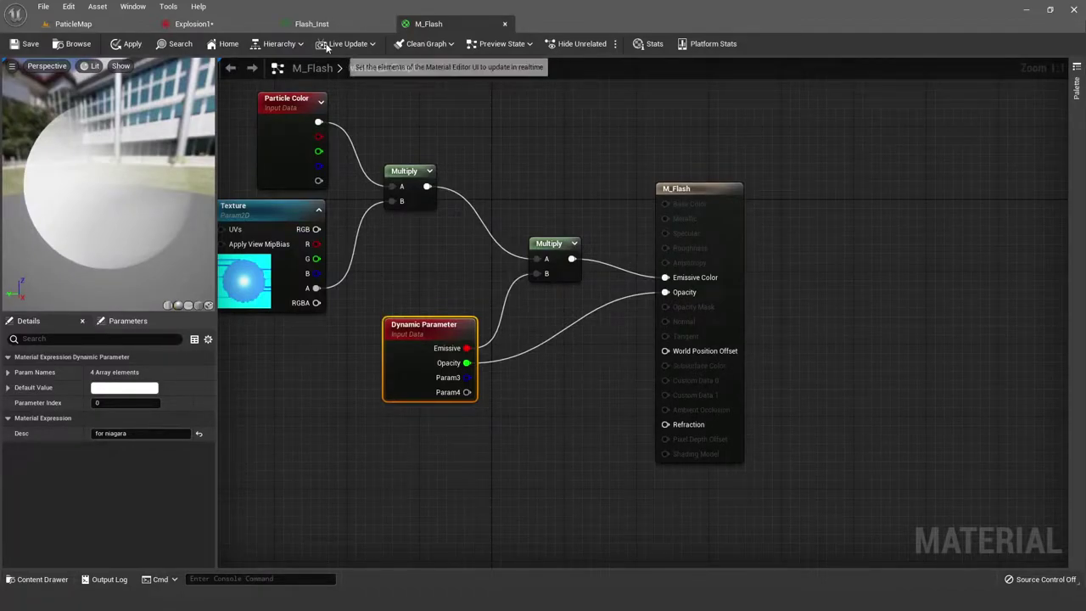
Step: Compare Explosion1 with the M_Flash graph and inspect its Dynamic Parameter node
click(219, 23)
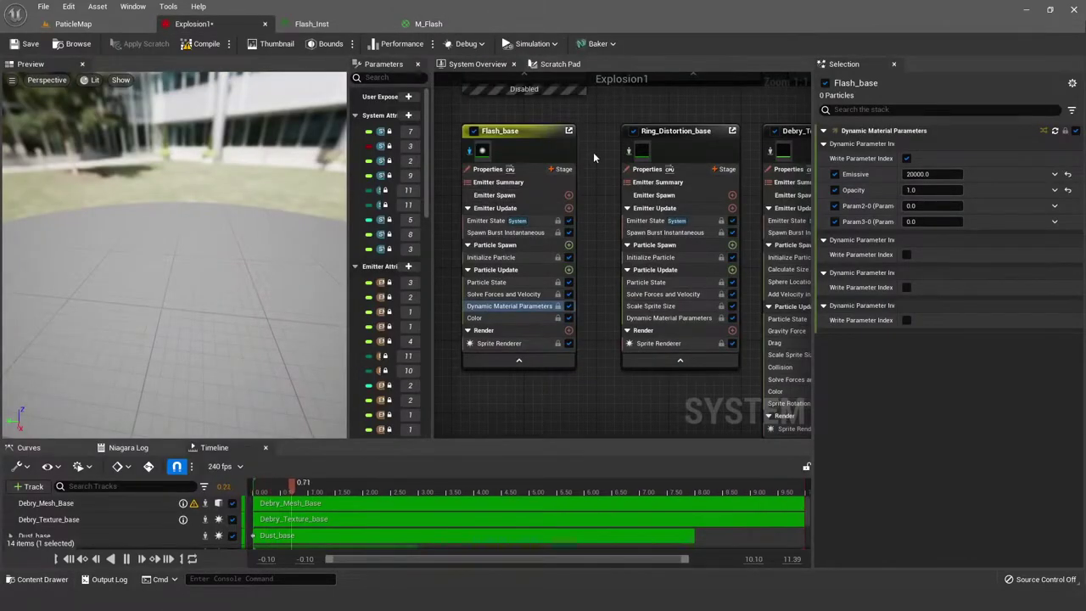
scroll(602, 110, down, 3)
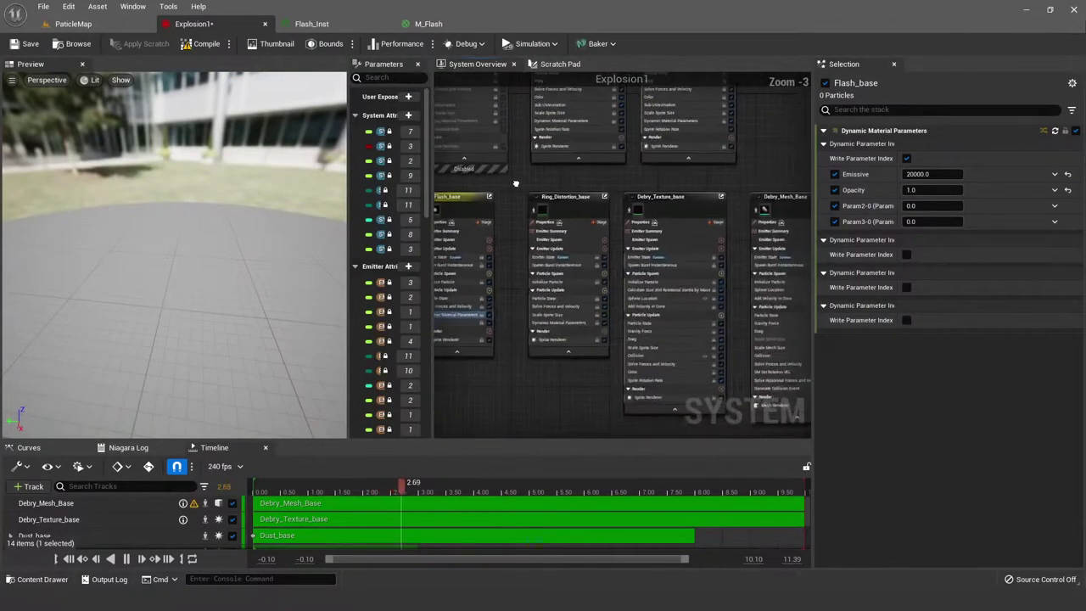
click(456, 25)
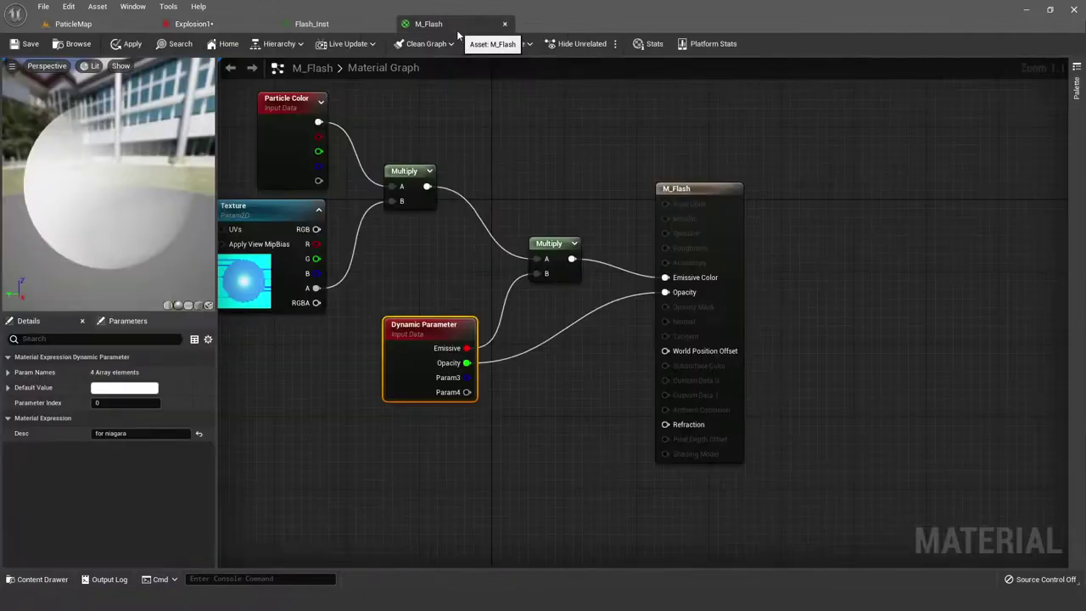
click(423, 292)
click(424, 338)
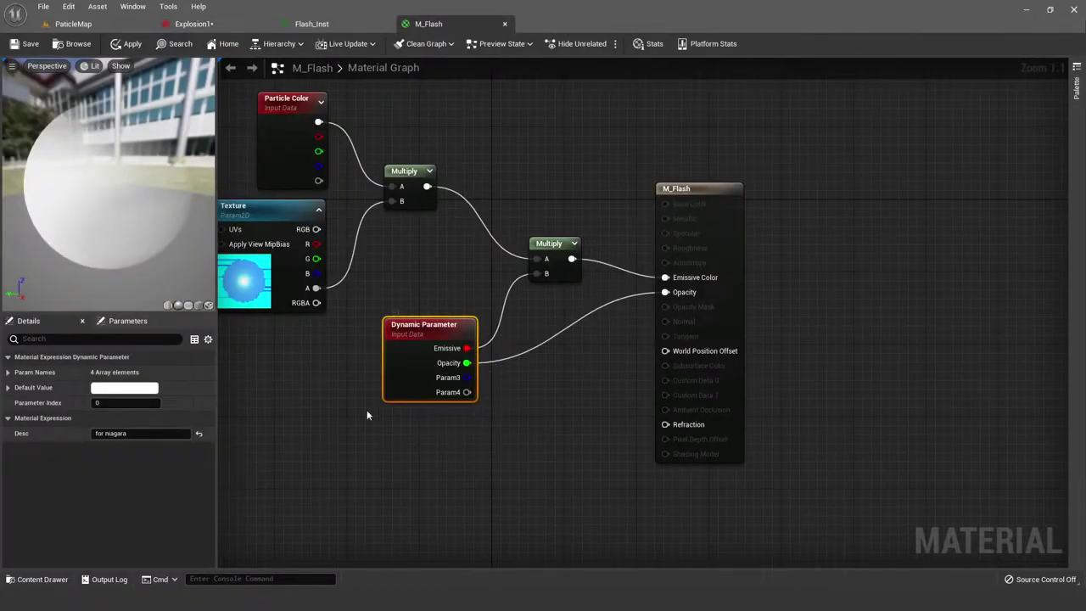
click(440, 421)
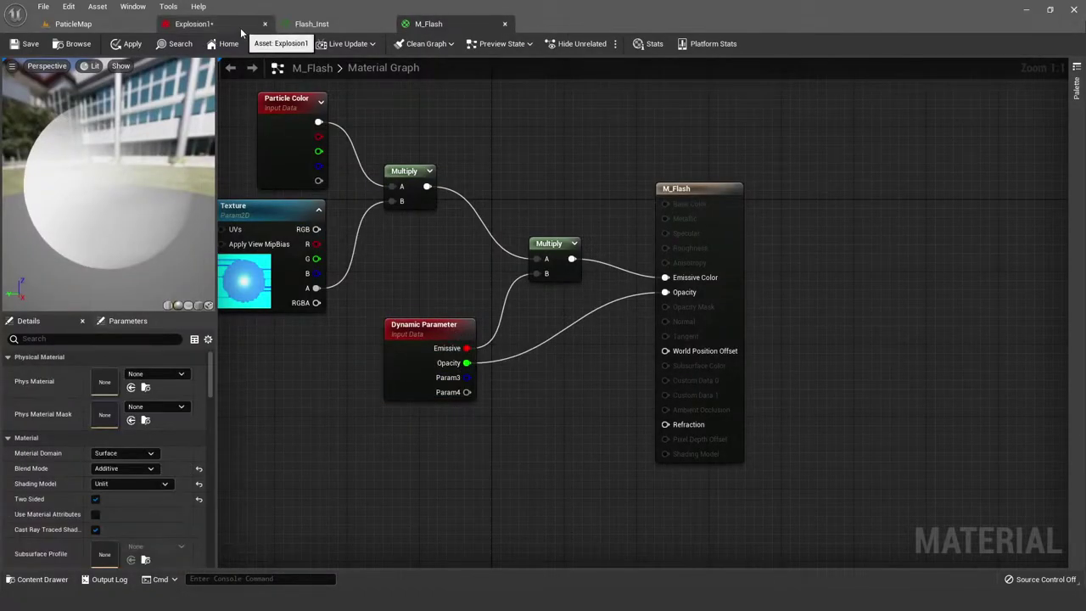
Step: Select M_Flash's Dynamic Parameter node to review its details, alternating with Explosion1
click(242, 31)
click(429, 25)
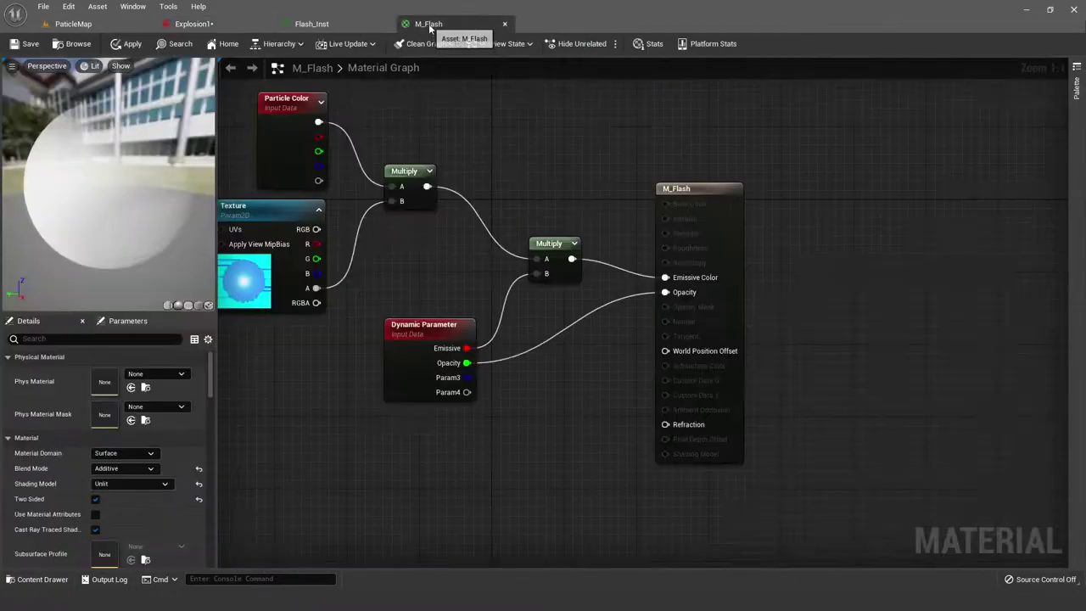
click(423, 350)
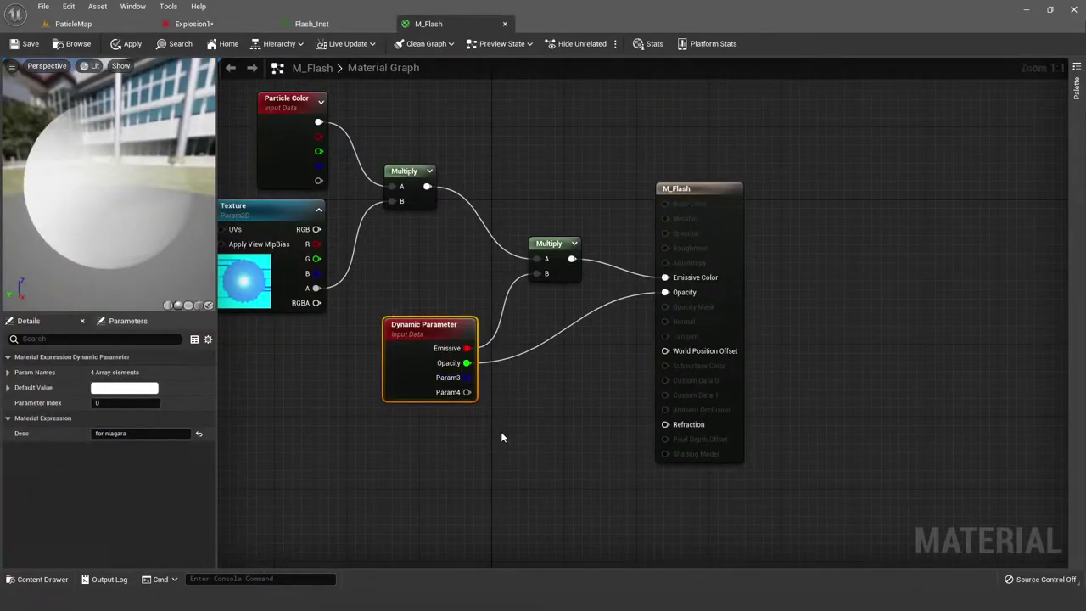
click(514, 407)
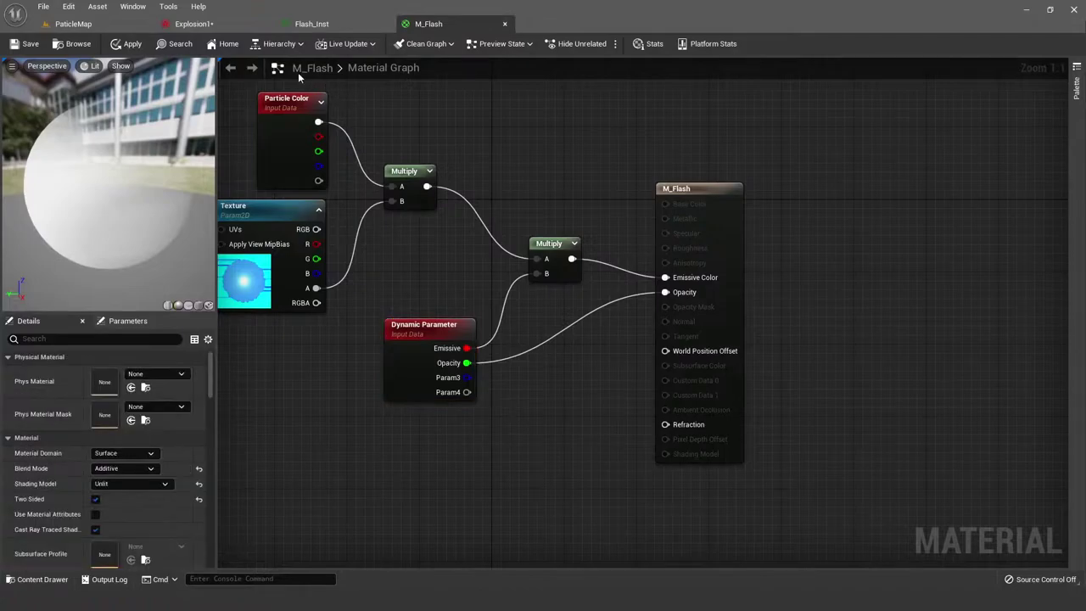
click(237, 28)
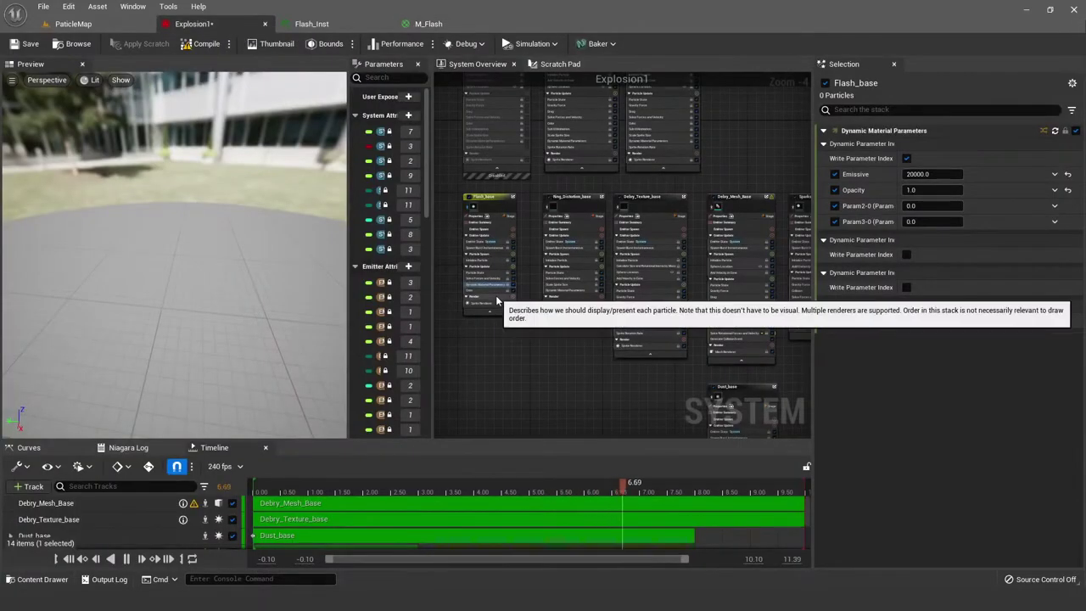
click(429, 24)
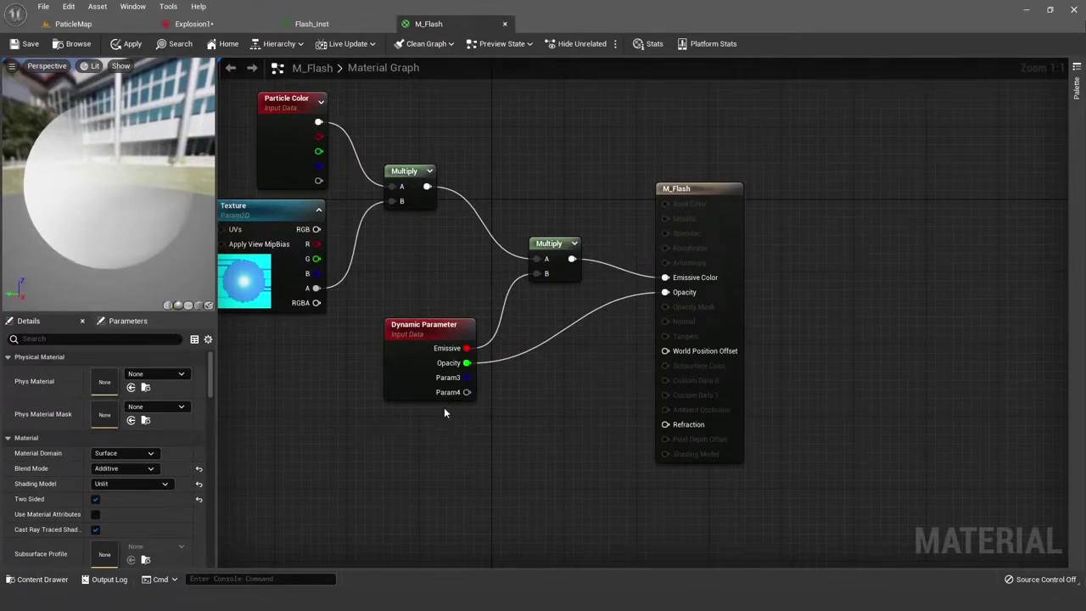
Step: Pan the Explosion1 System Overview so Flash_base and Ring_Distortion_base are in view
click(193, 24)
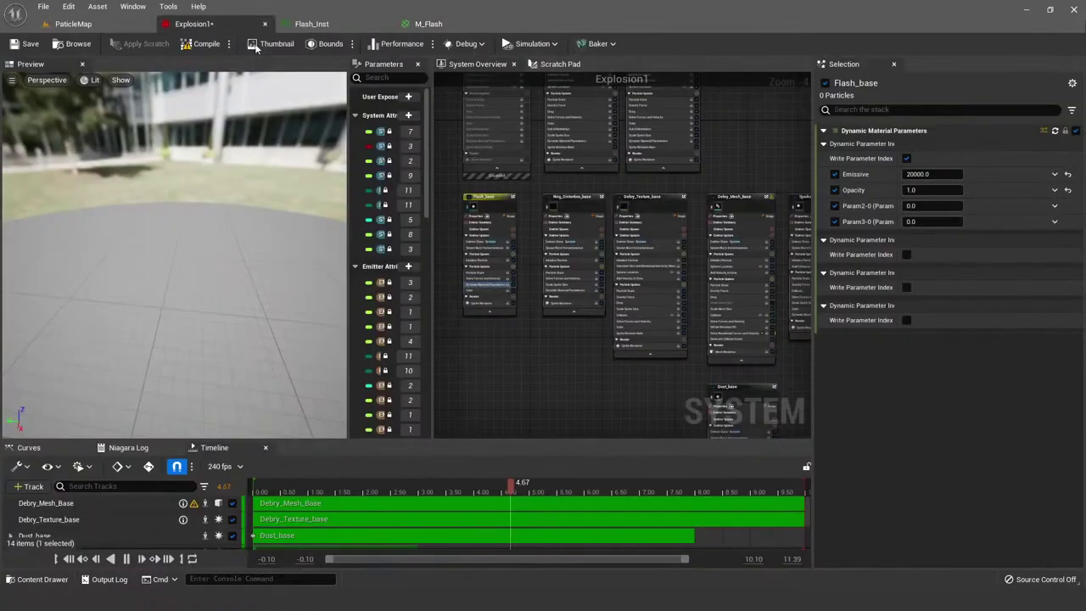
scroll(516, 229, up, 2)
click(526, 228)
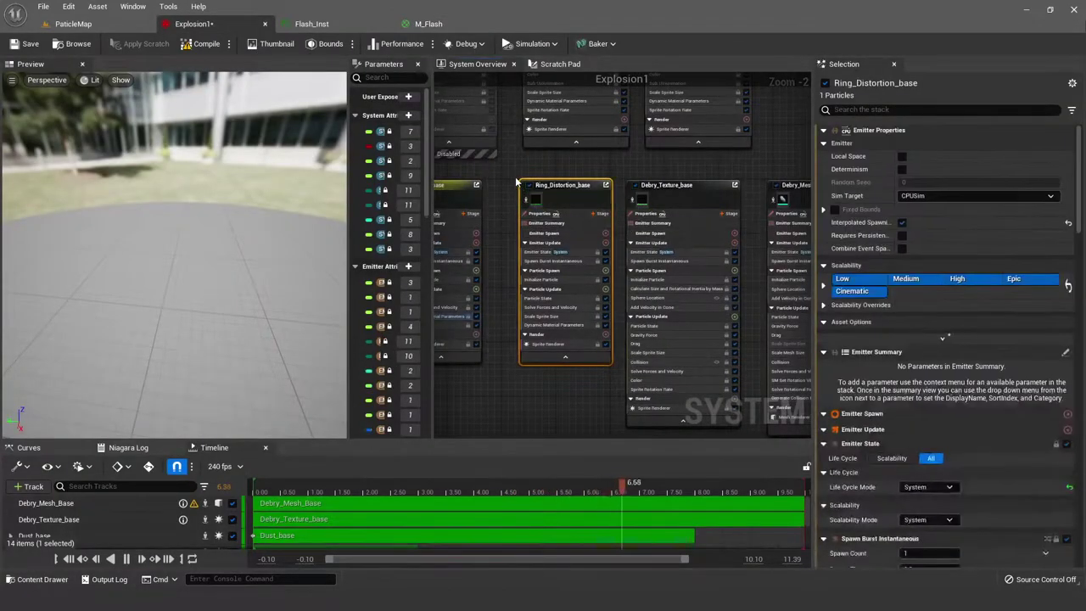
click(511, 171)
right_drag(512, 171, 576, 175)
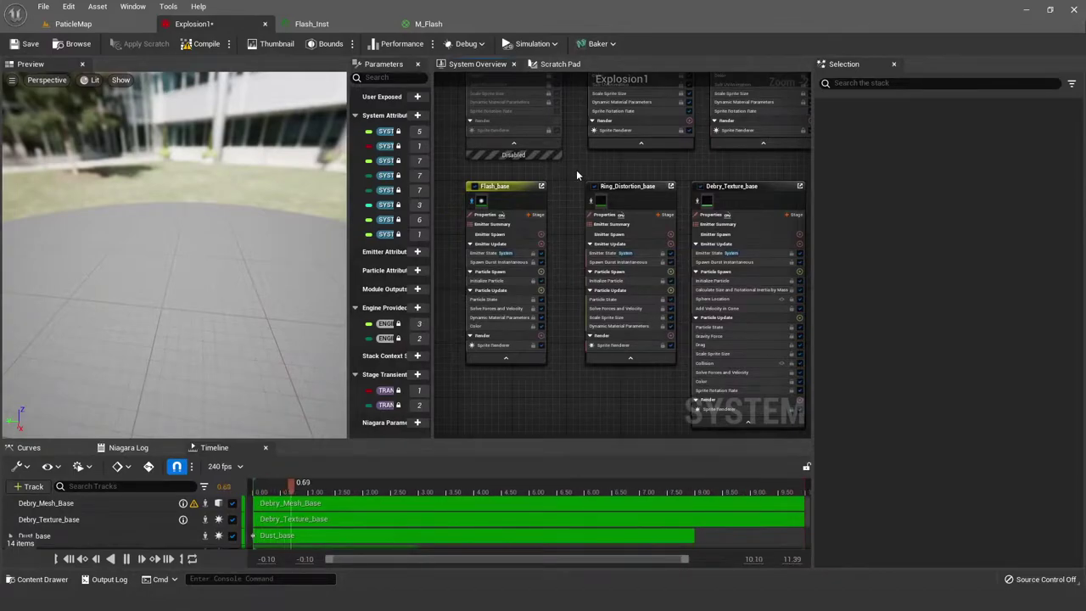
click(447, 23)
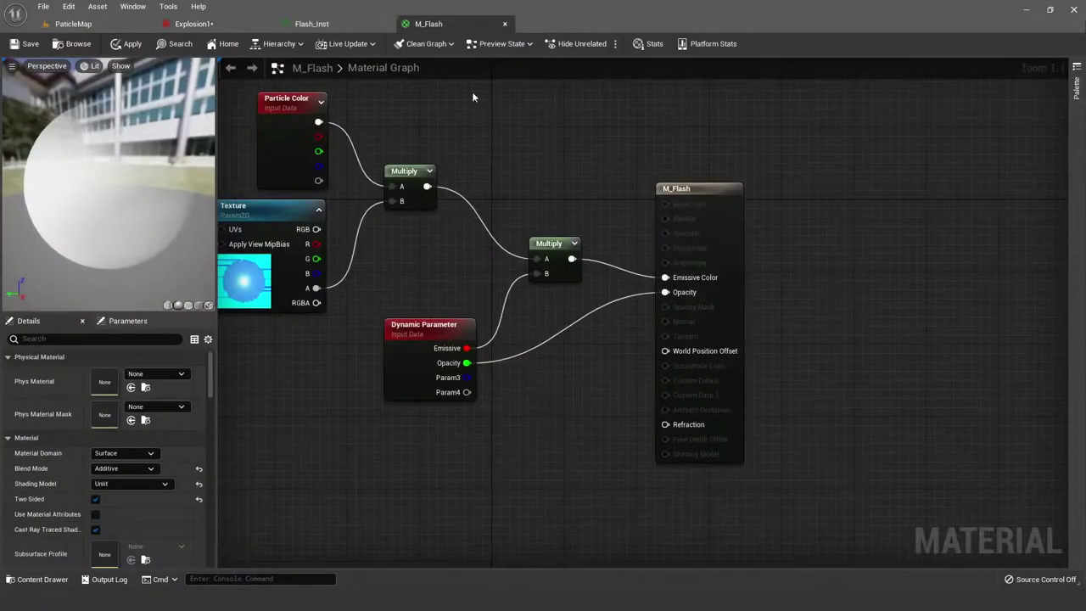
click(443, 349)
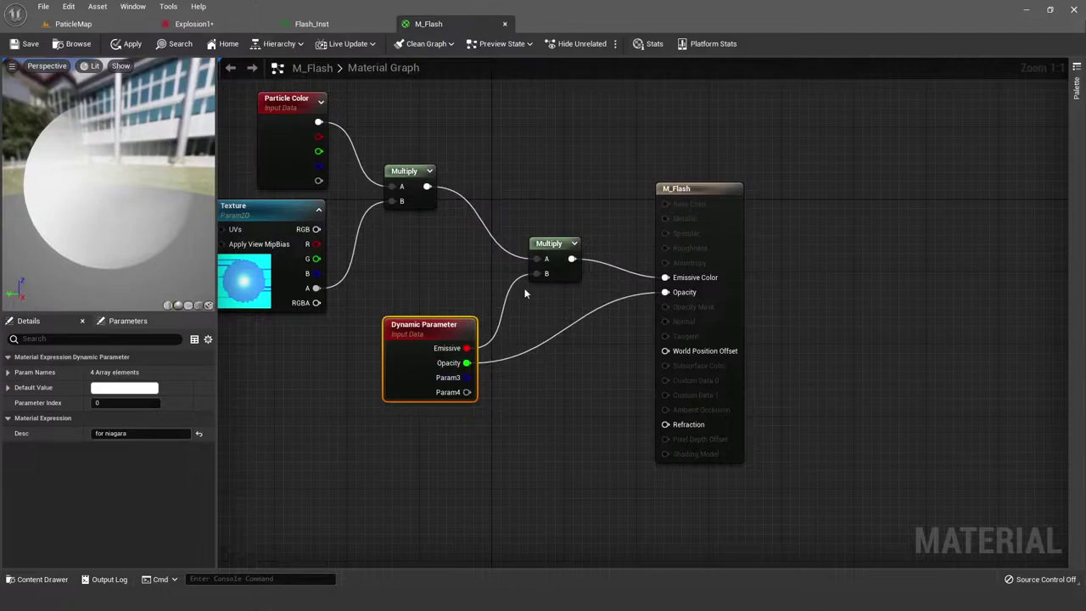
click(438, 260)
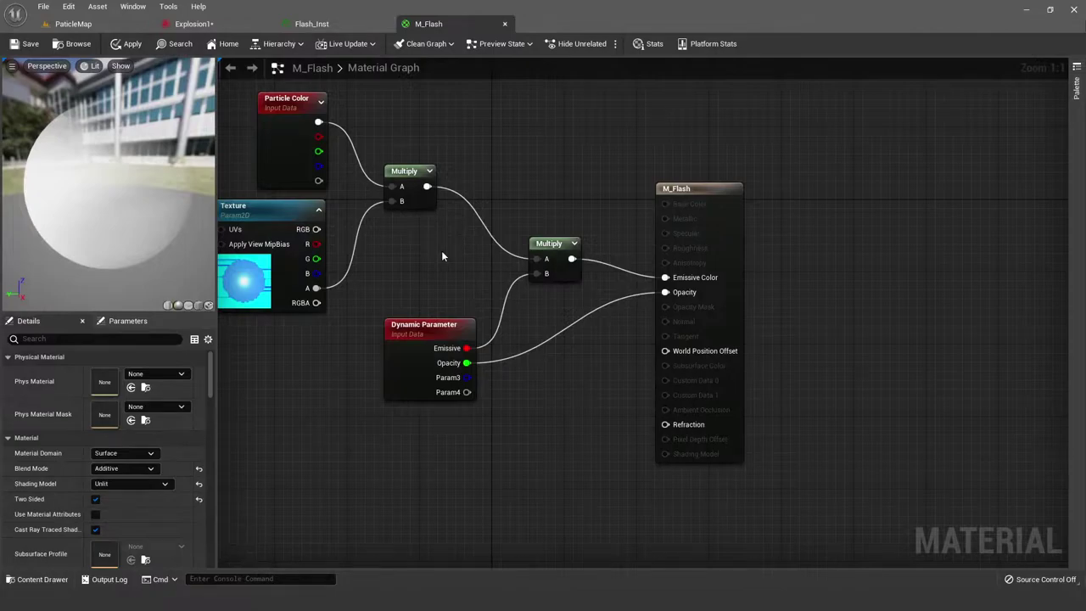
right_drag(426, 261, 513, 312)
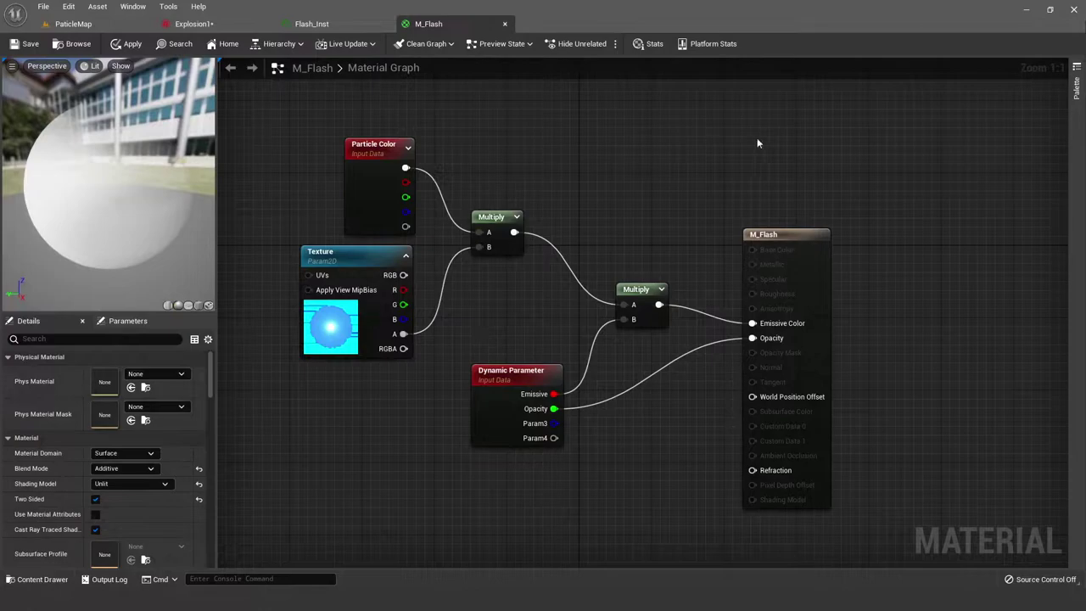
click(327, 23)
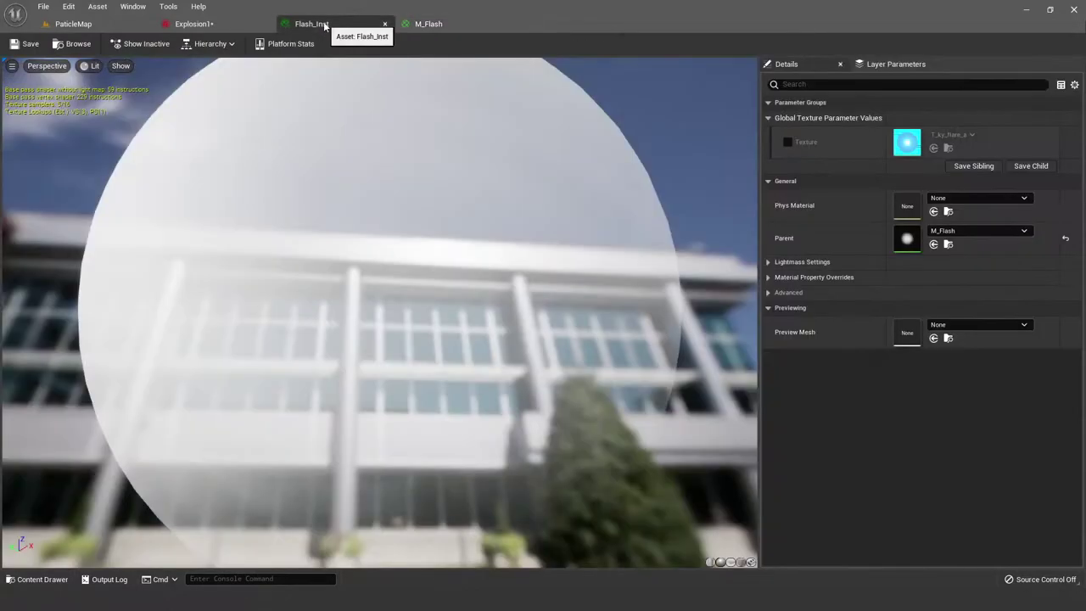
click(193, 24)
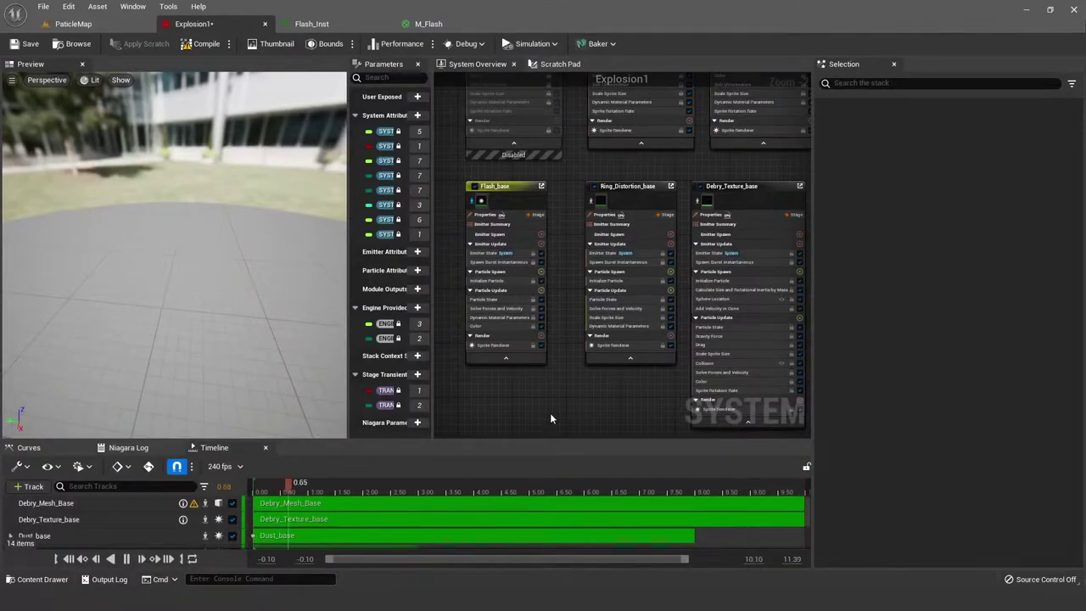
Step: Check the Flash_Inst tab, then view Ring_Distortion_base and Debry_Texture_base sprite renderer settings
click(423, 26)
click(370, 25)
click(192, 25)
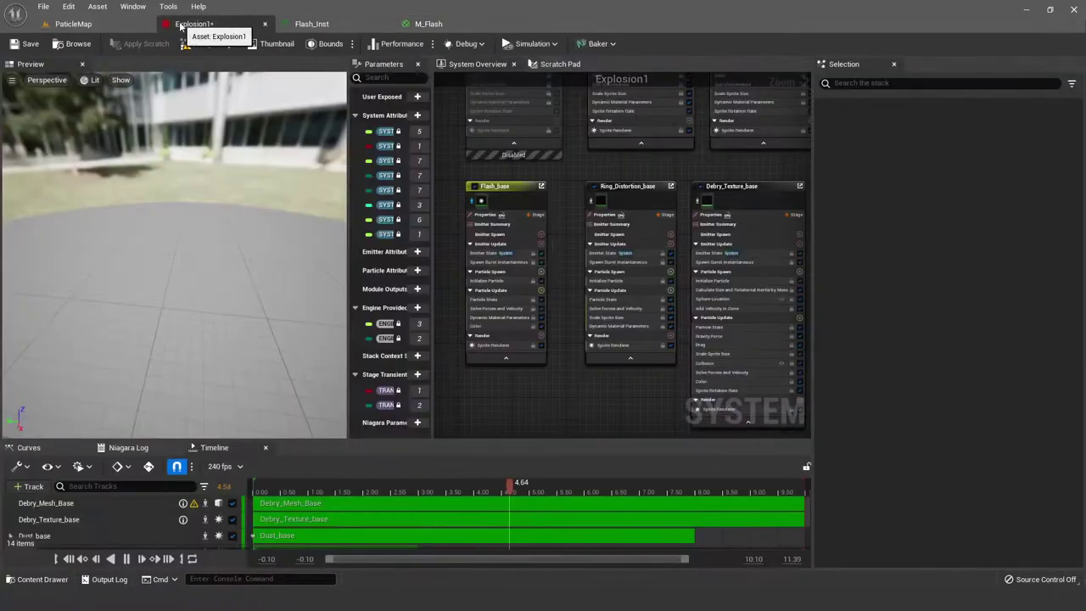
right_drag(562, 285, 561, 231)
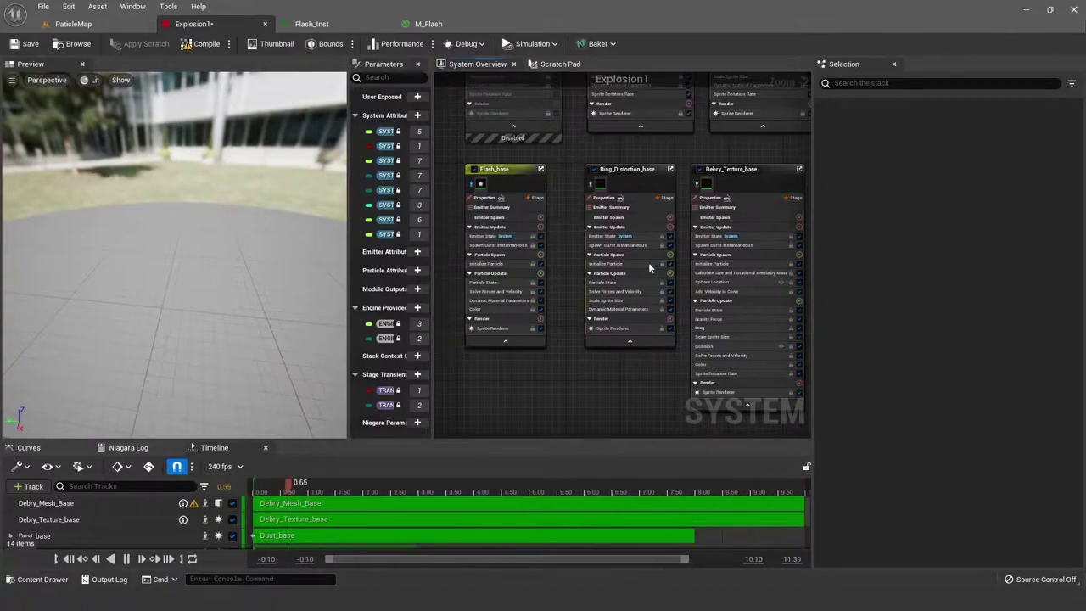
click(645, 329)
click(750, 393)
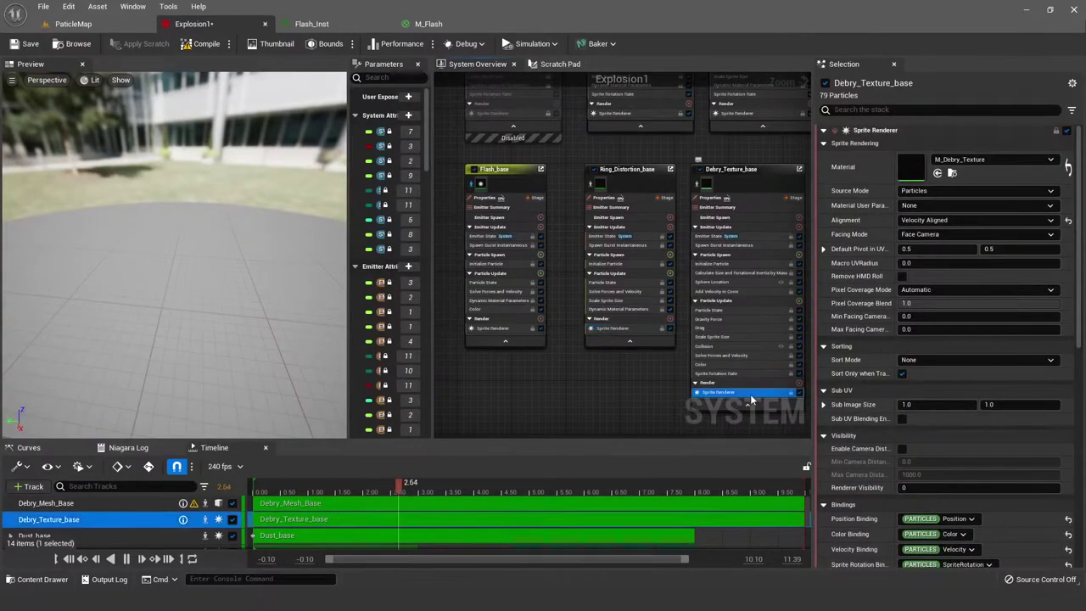
right_drag(653, 375, 582, 335)
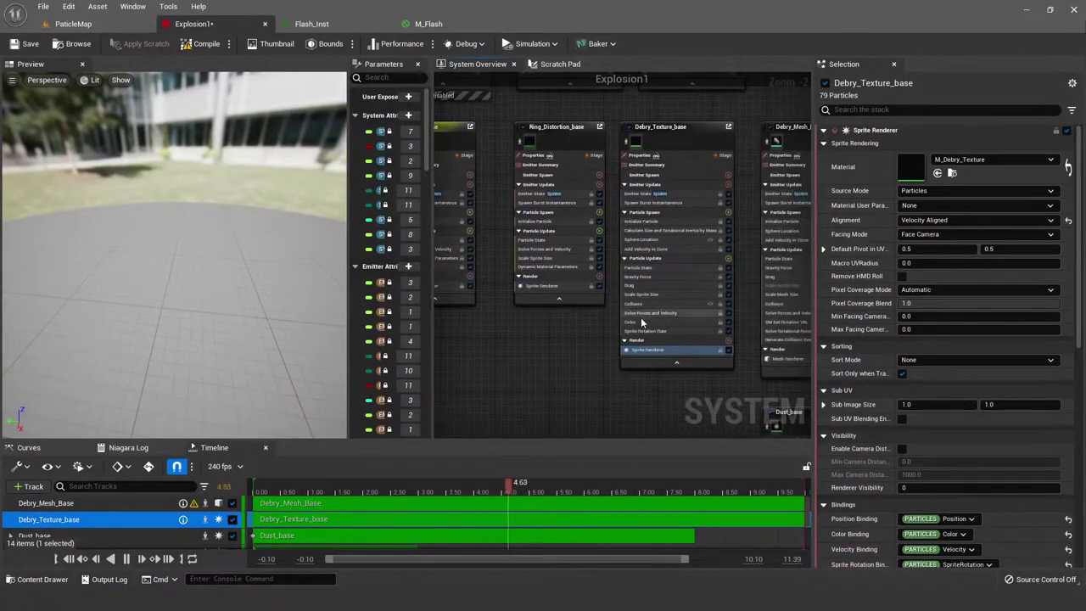
Step: Inspect Ring_Distortion_base's Dynamic Material Parameters and move the overview toward Dust_base
click(543, 268)
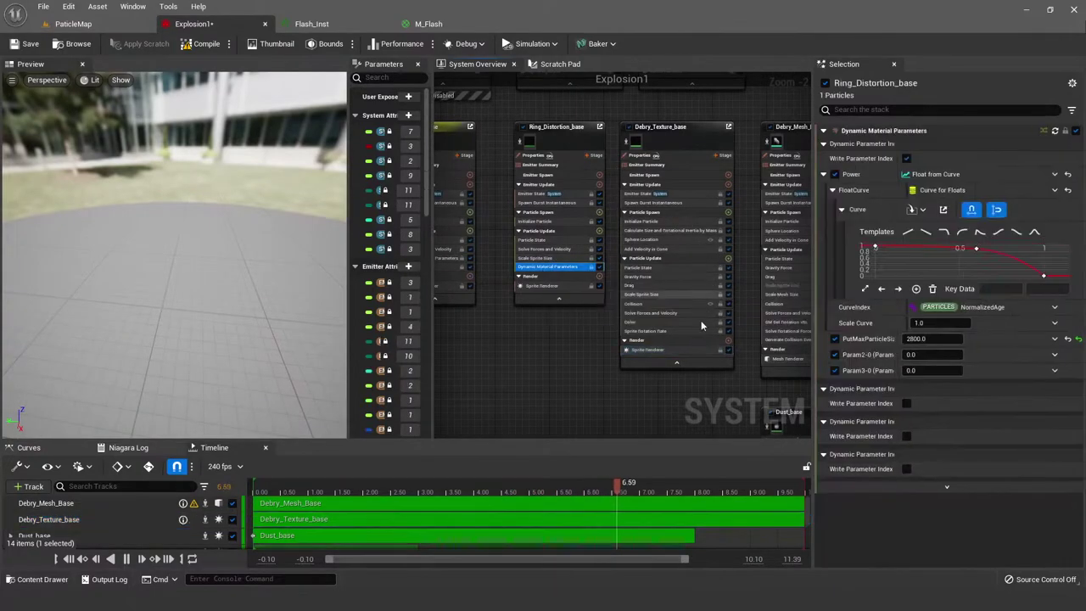
right_drag(684, 298, 617, 308)
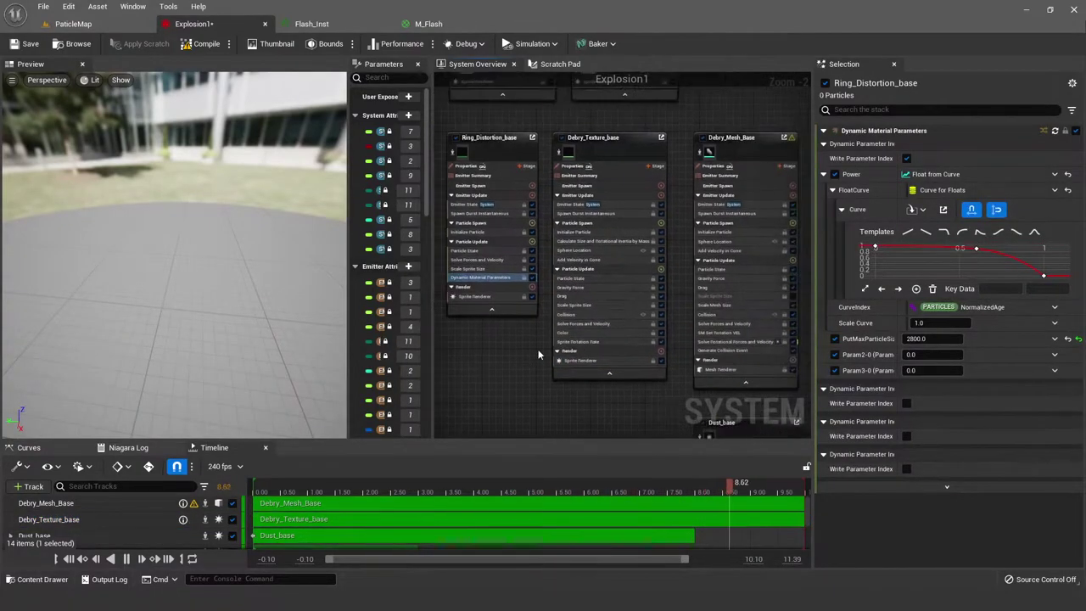
scroll(626, 300, up, 2)
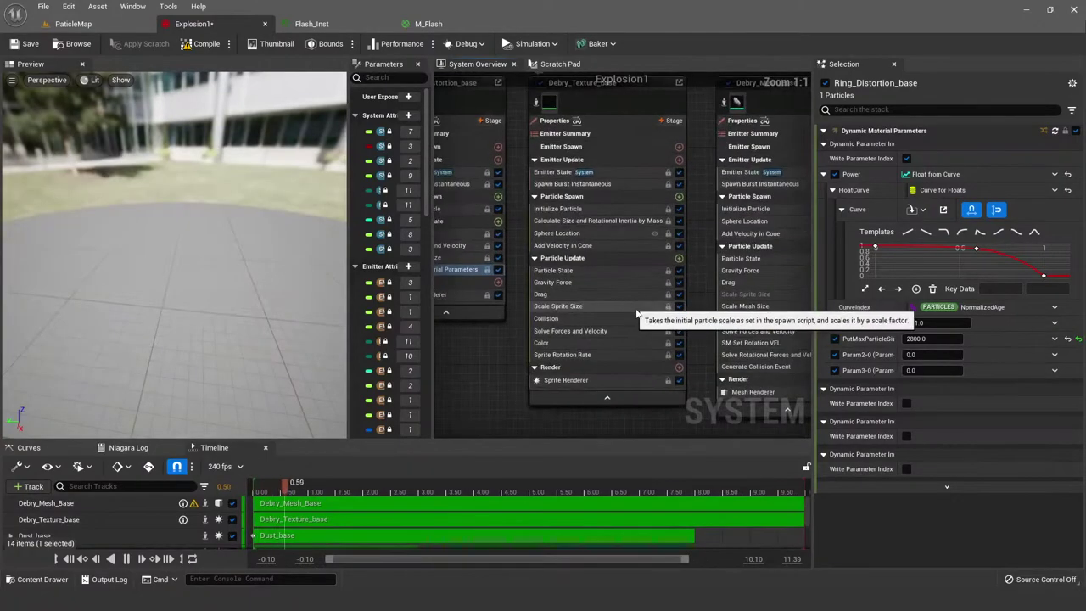
right_drag(704, 276, 515, 243)
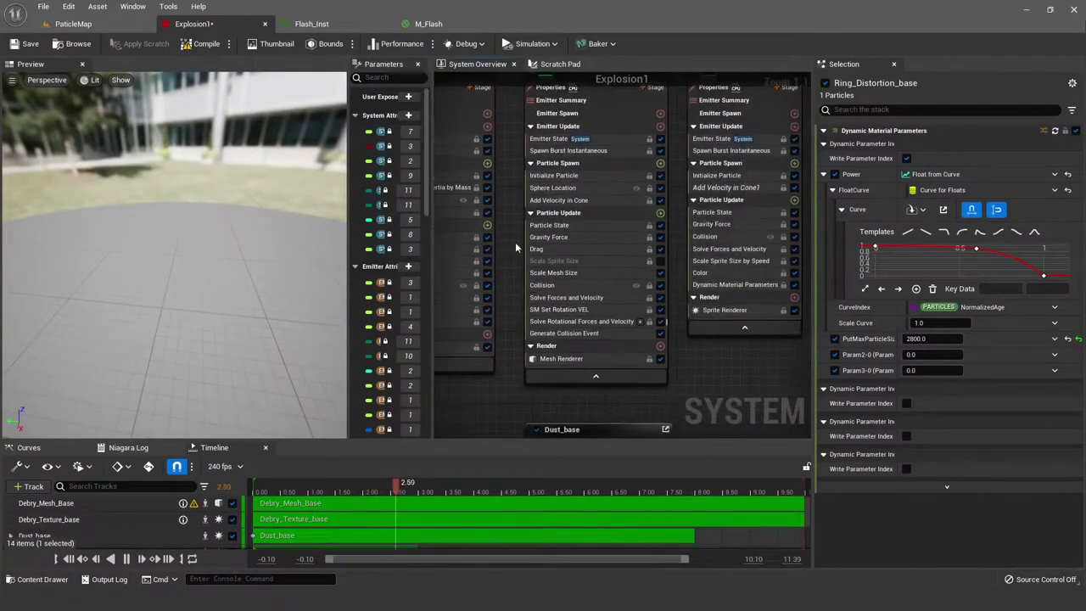
scroll(701, 357, down, 1)
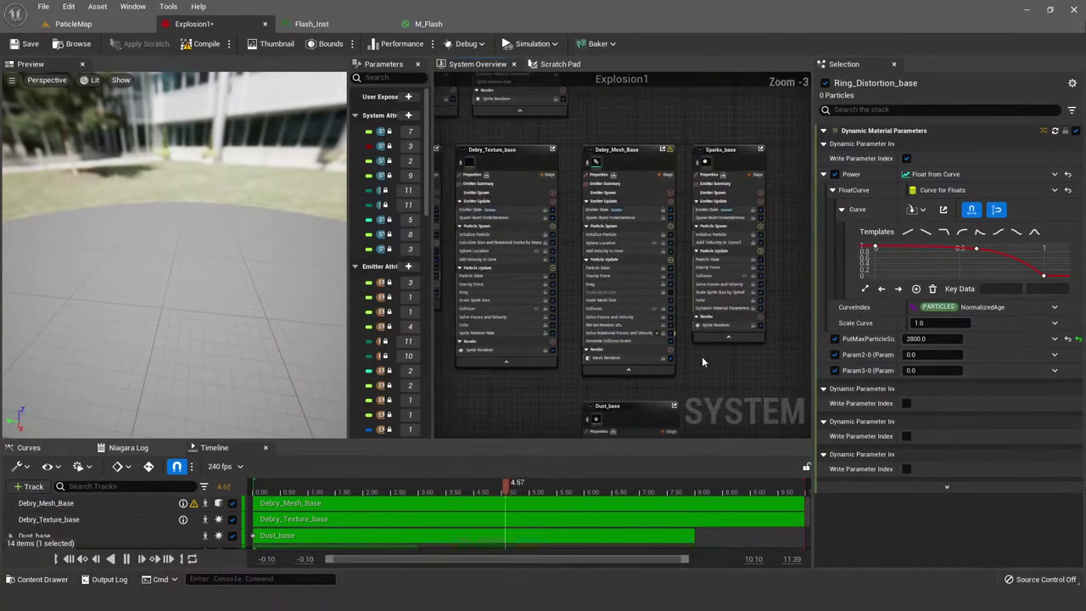
scroll(683, 358, down, 1)
scroll(627, 363, up, 1)
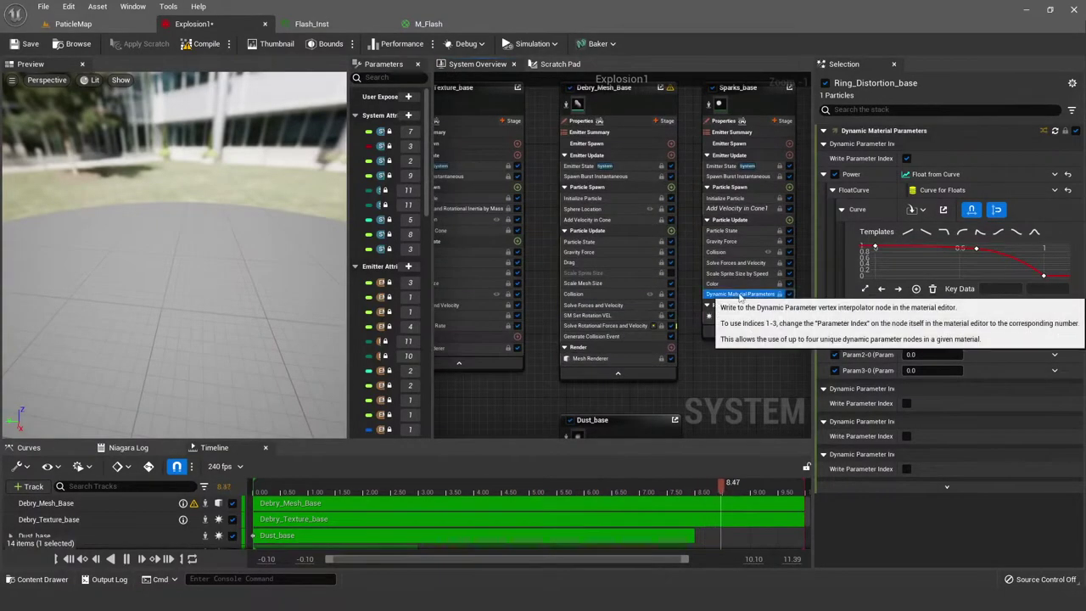
Step: View Sparks_base's, then Dust_base's Dynamic Material Parameters: Emissive 1.0 and an Opacity curve
click(735, 294)
right_drag(727, 348, 594, 360)
click(625, 322)
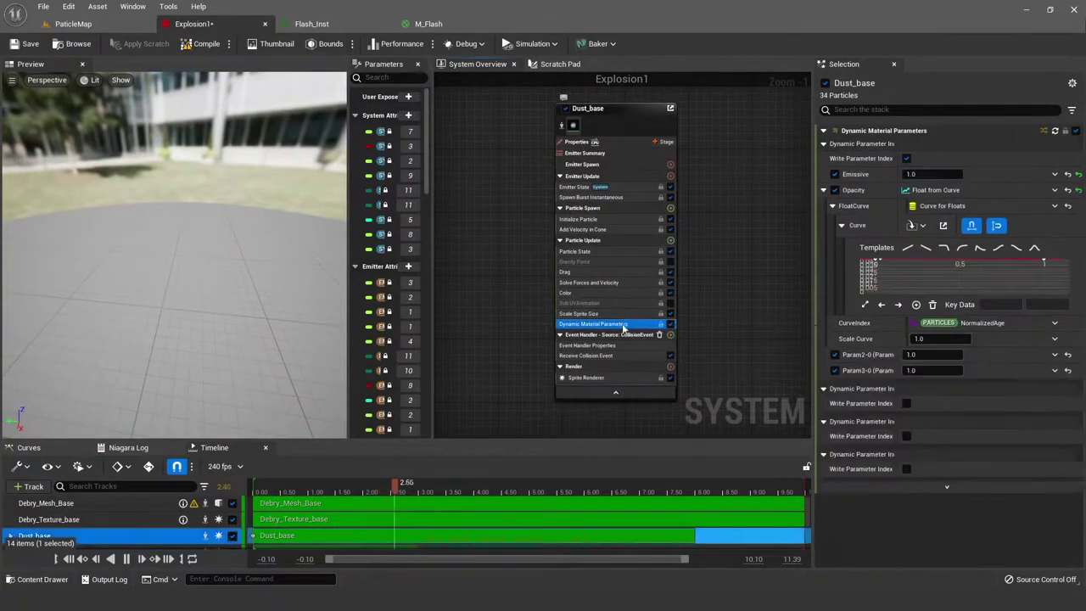
scroll(636, 323, down, 3)
scroll(564, 303, up, 2)
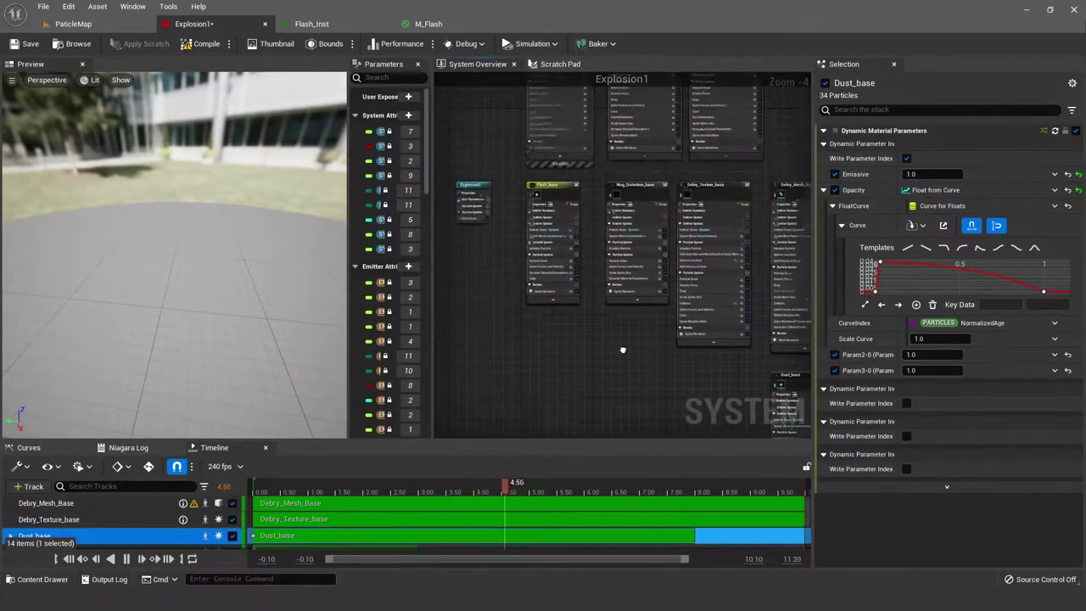
scroll(564, 303, up, 1)
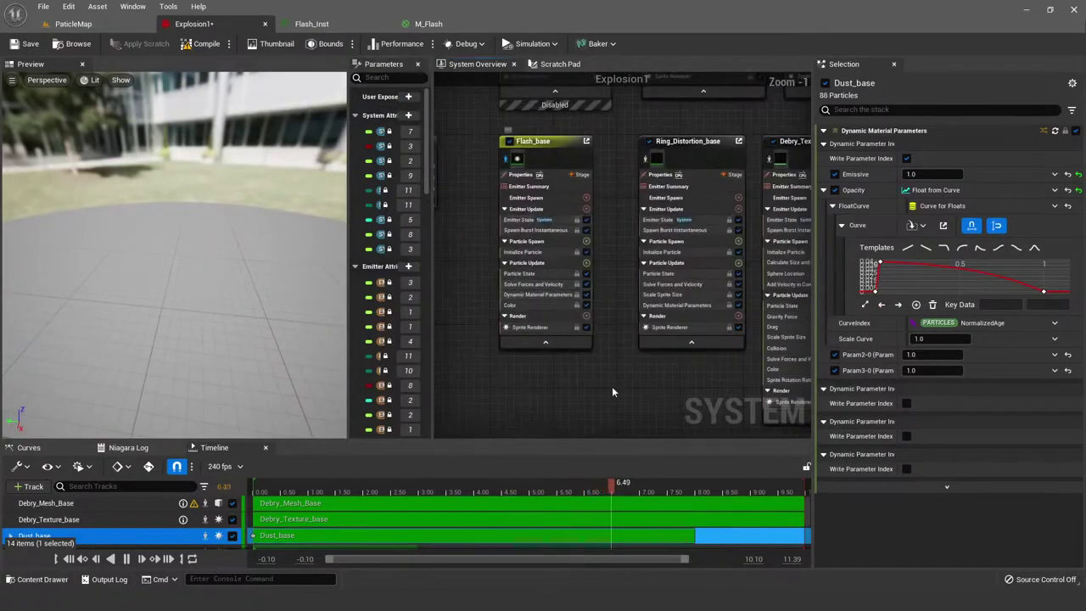
Step: Close the Flash_Inst and M_Flash tabs, discarding the unsaved M_Flash changes
right_drag(617, 235, 500, 219)
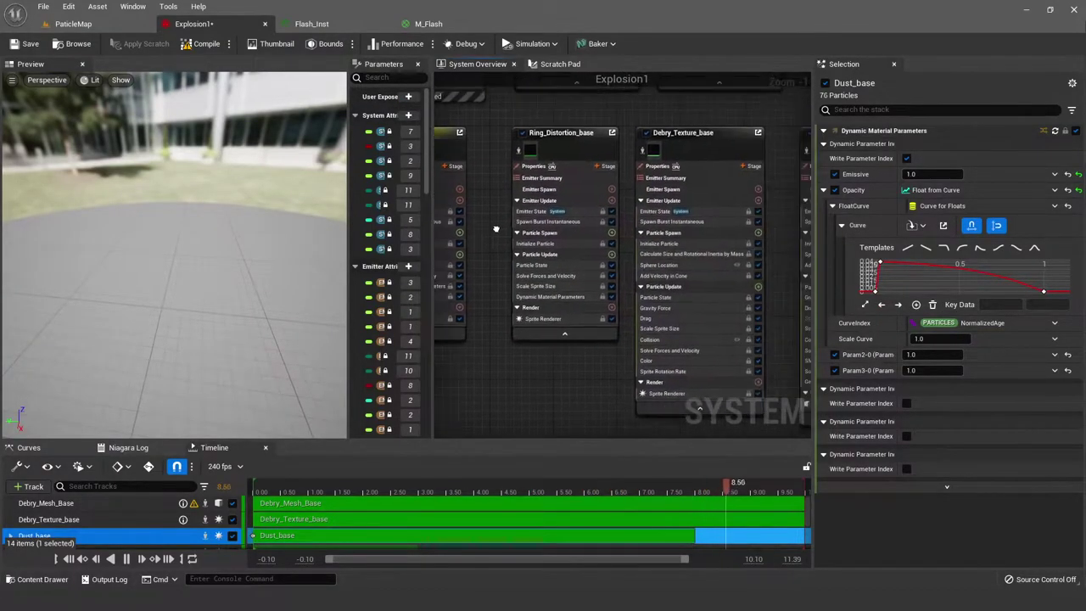
right_drag(500, 160, 466, 207)
click(373, 24)
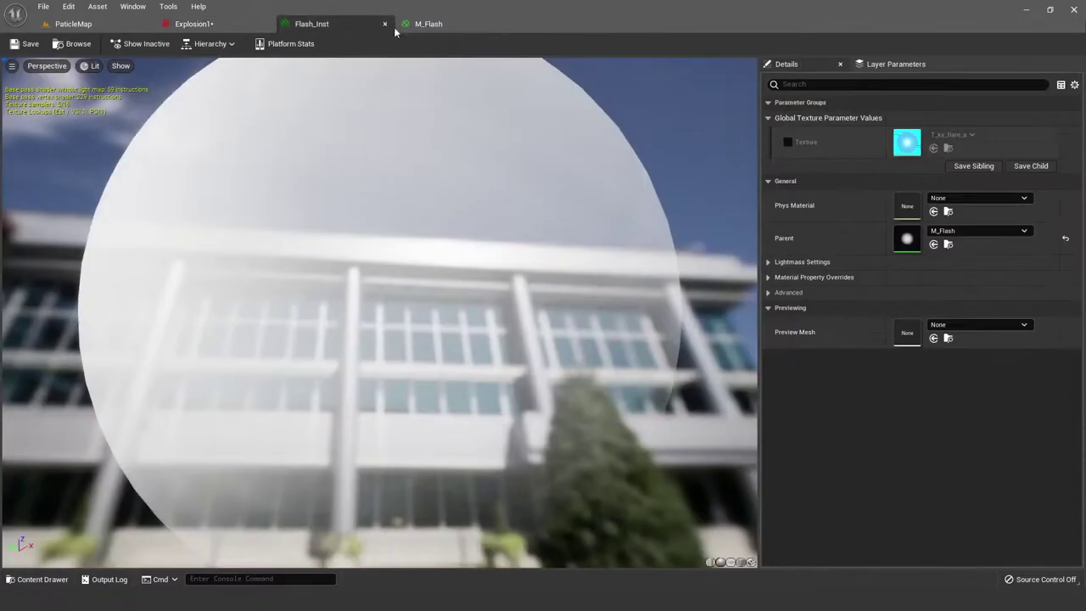
click(385, 24)
click(385, 25)
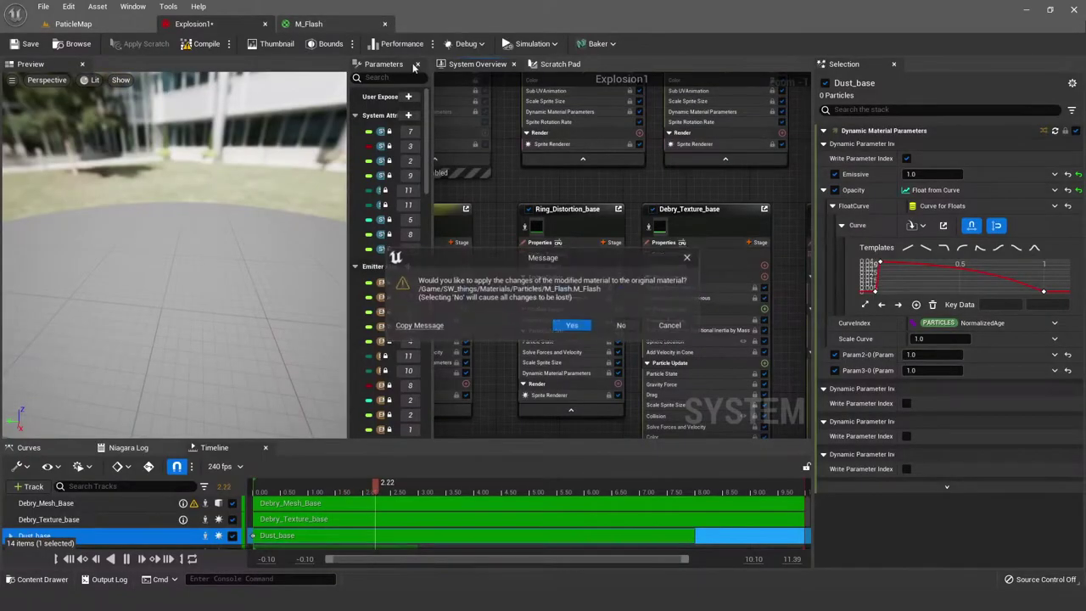
click(622, 325)
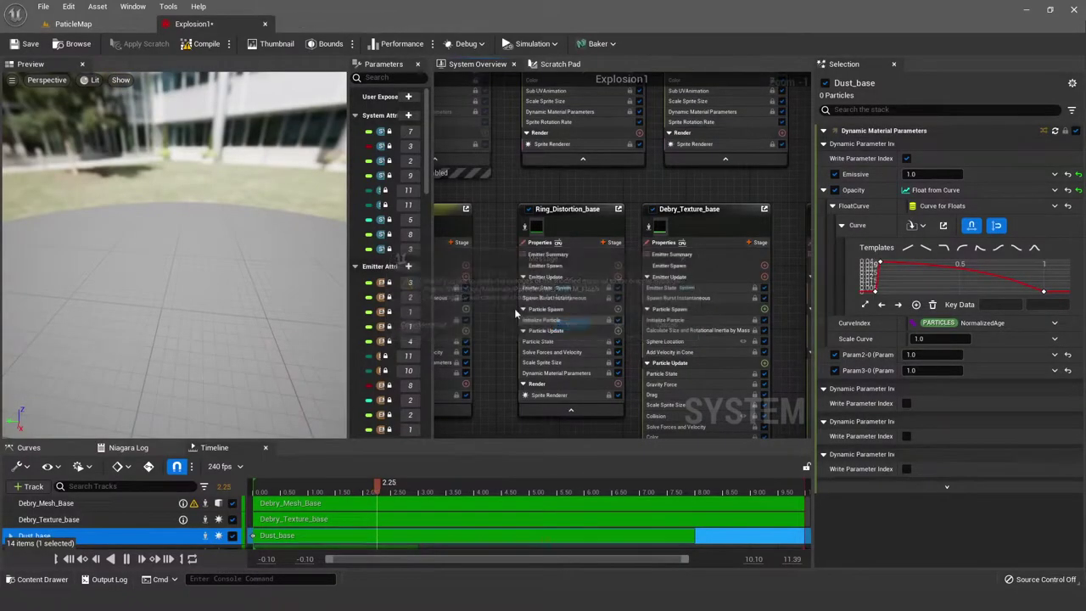
Step: Pan and zoom the Explosion1 overview graph across the emitters
scroll(573, 200, down, 4)
right_drag(573, 200, 577, 238)
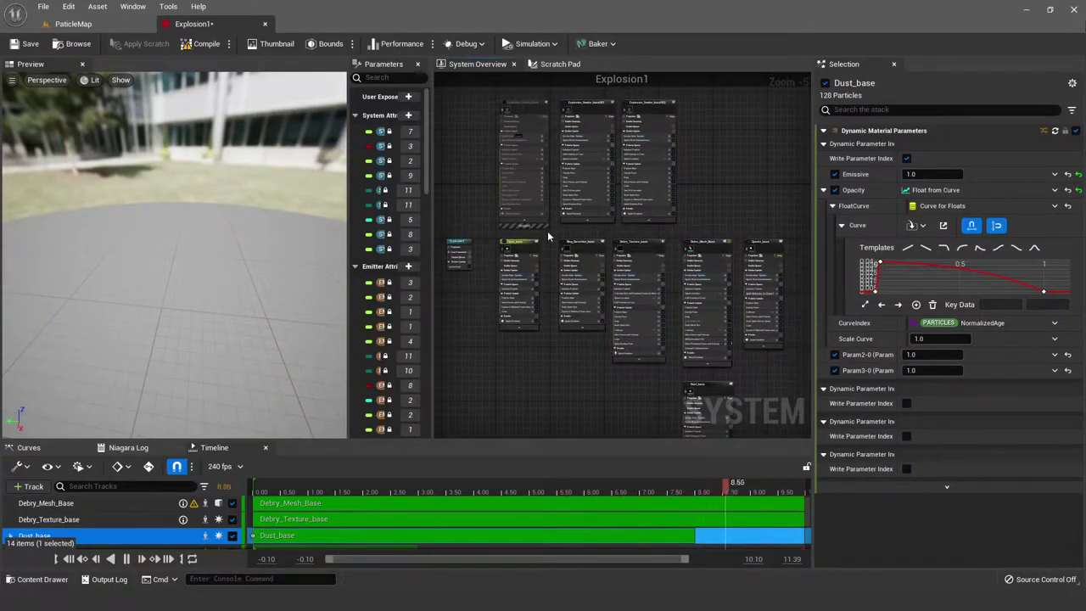
right_drag(690, 219, 630, 205)
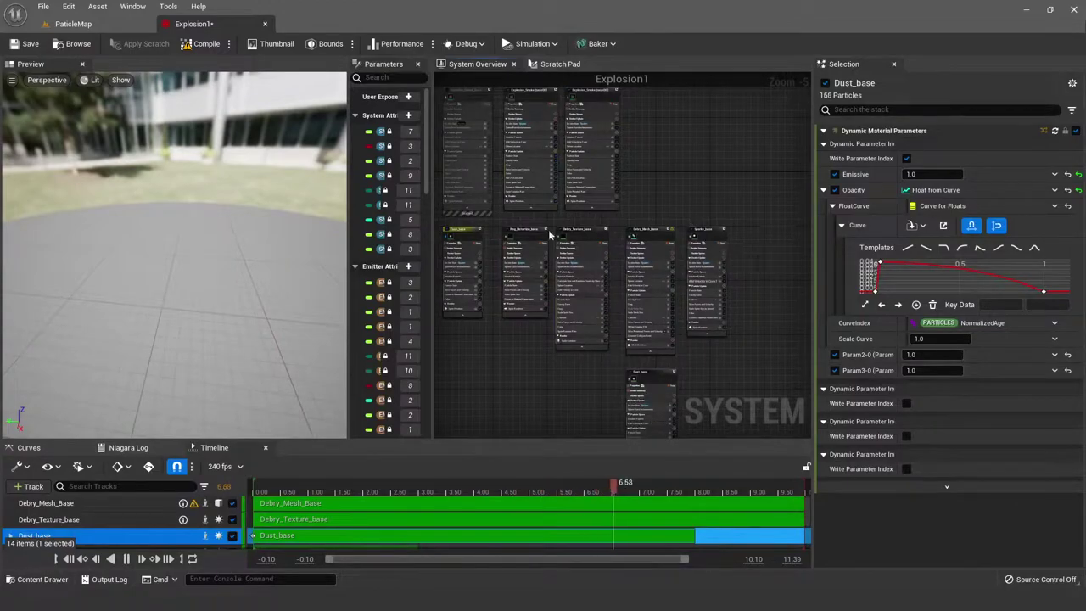
scroll(529, 110, up, 1)
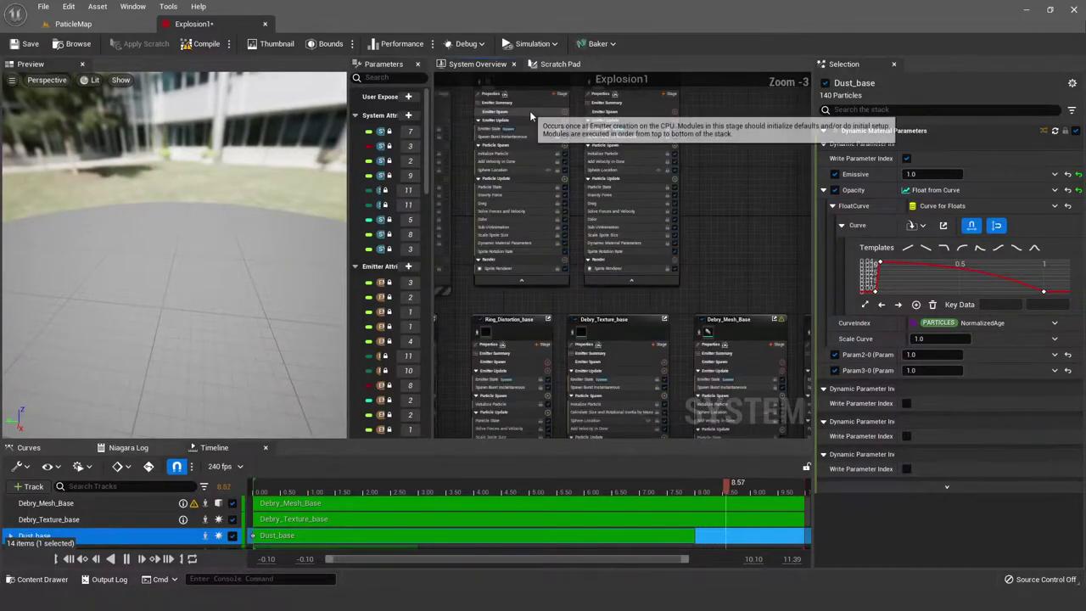
scroll(585, 163, up, 1)
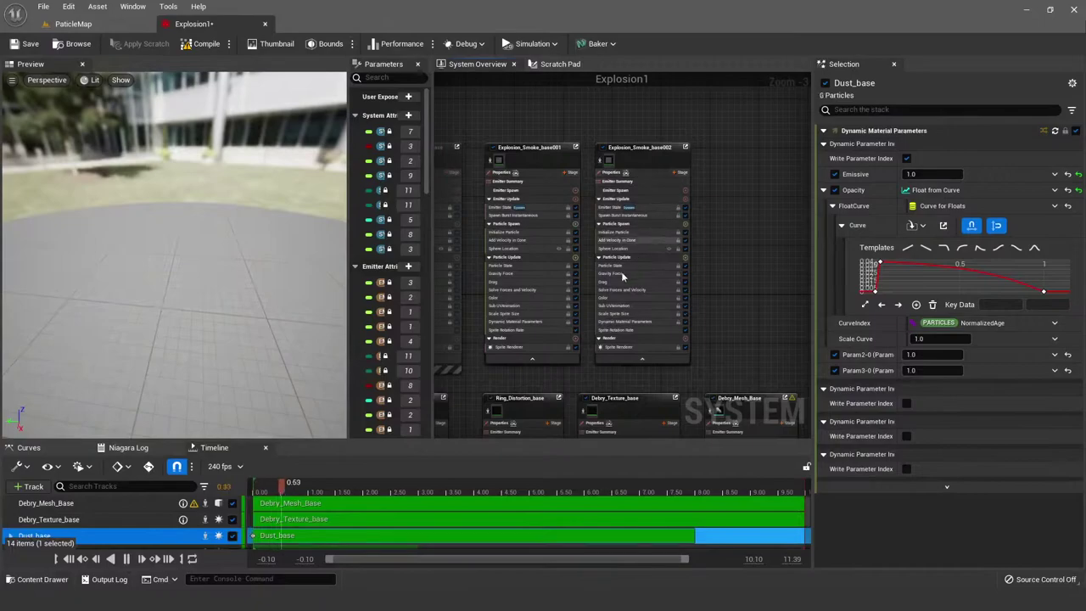
scroll(730, 284, down, 2)
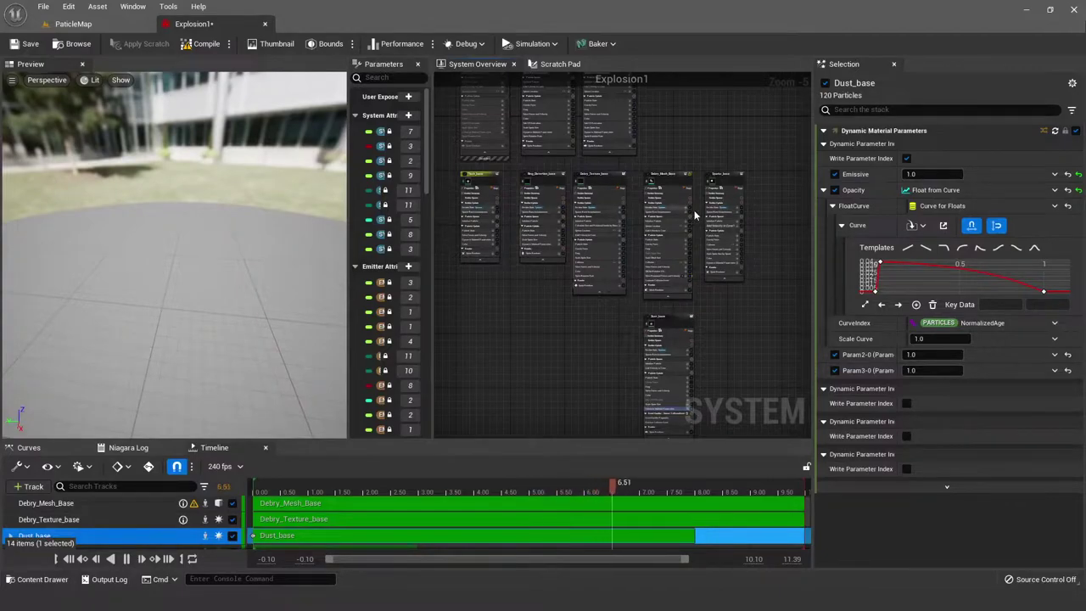
scroll(534, 189, up, 3)
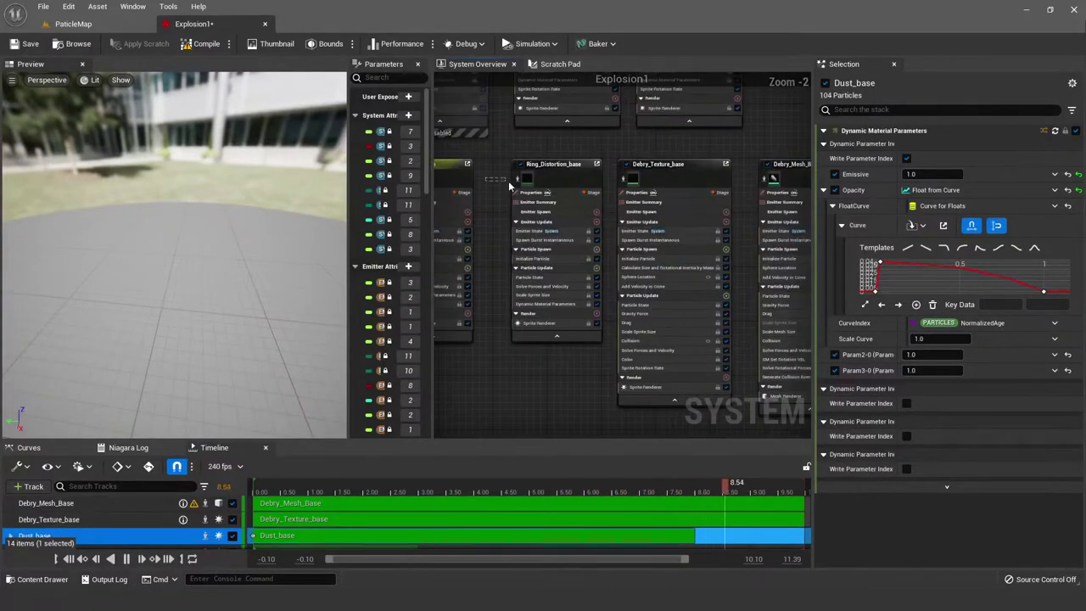
Step: Disable the Flash_base emitter in the Explosion1 system overview
right_drag(509, 187, 550, 193)
right_click(592, 190)
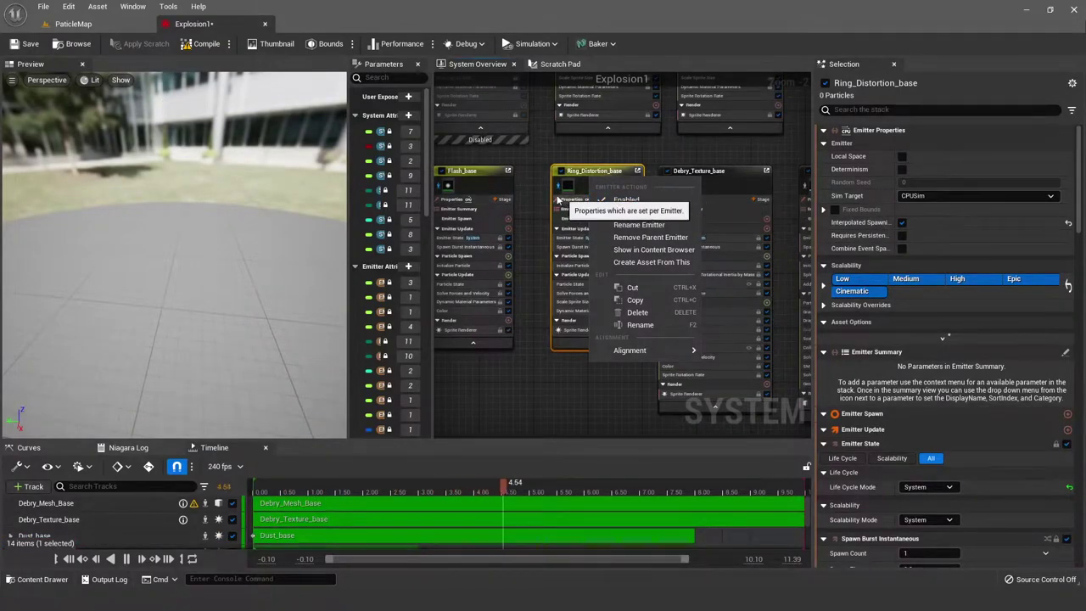
click(474, 172)
right_click(474, 174)
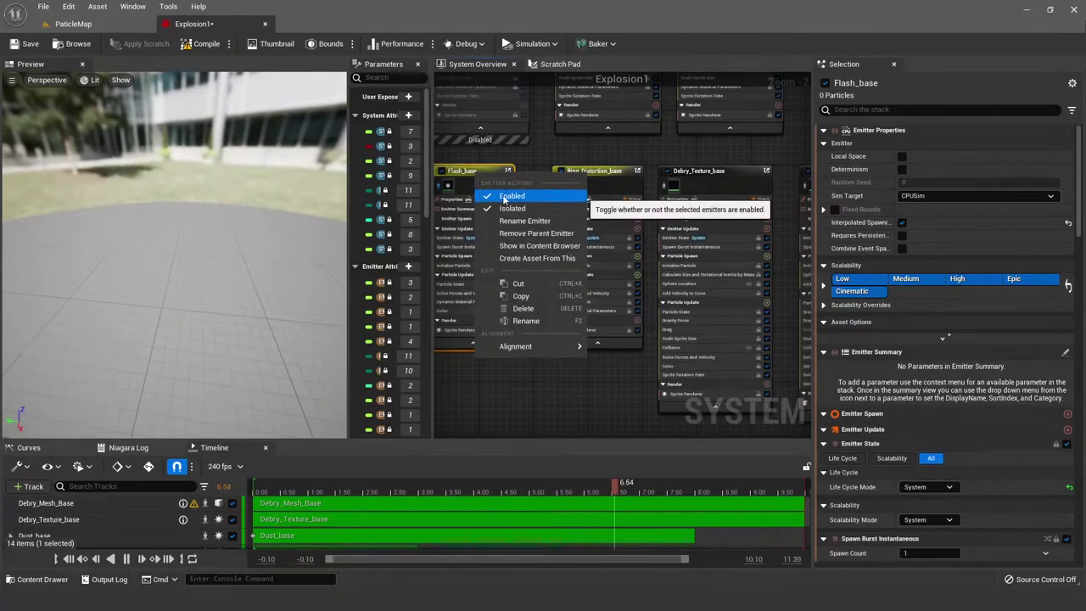
click(532, 168)
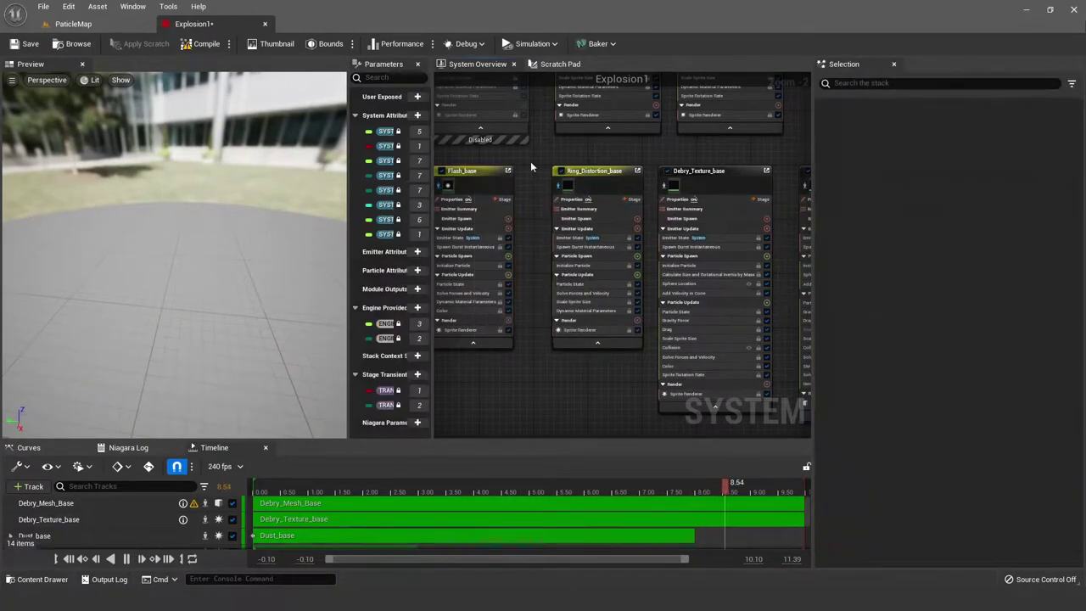
drag(204, 191, 201, 177)
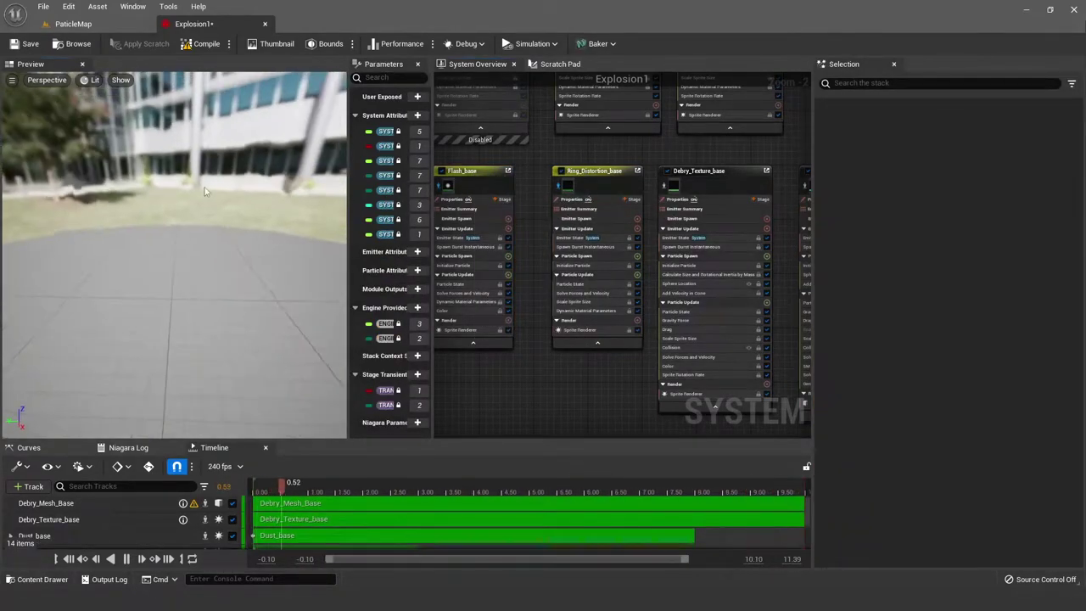
right_click(480, 174)
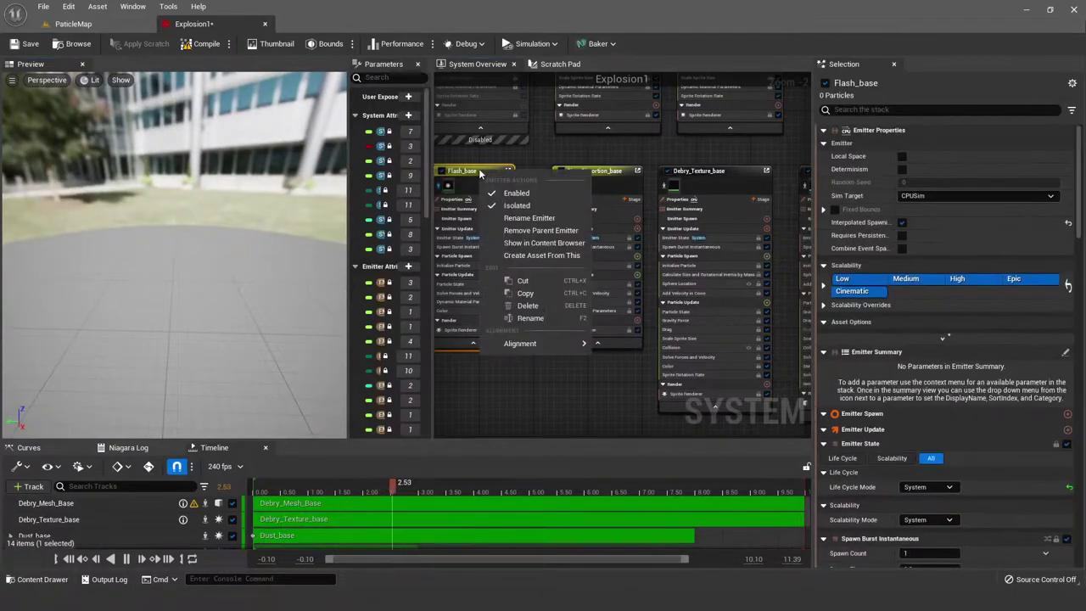
click(515, 195)
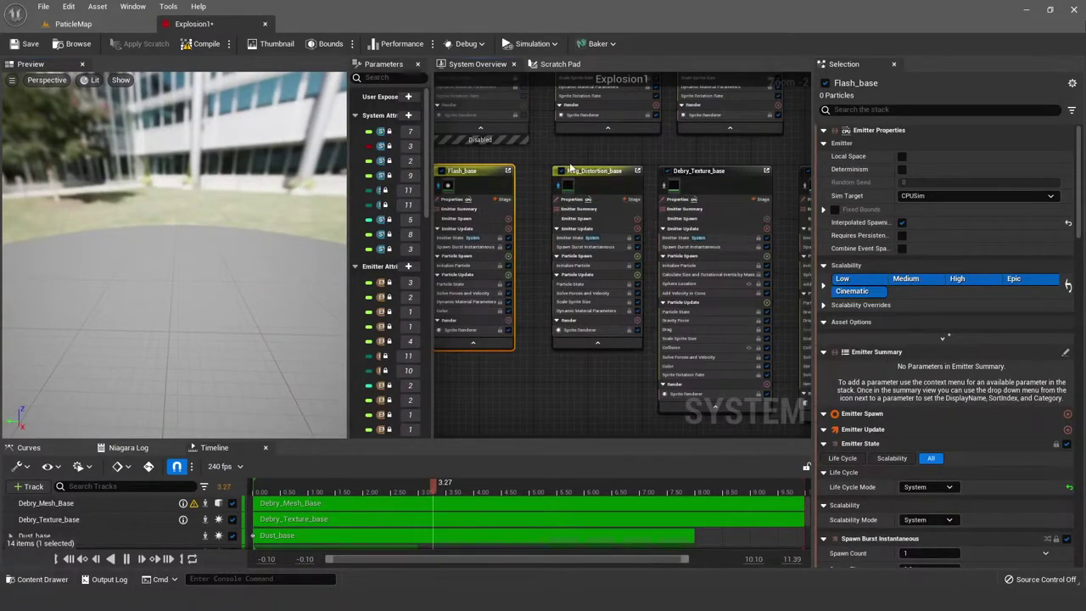
Step: Turn Flash_base's Enabled option back on
click(586, 172)
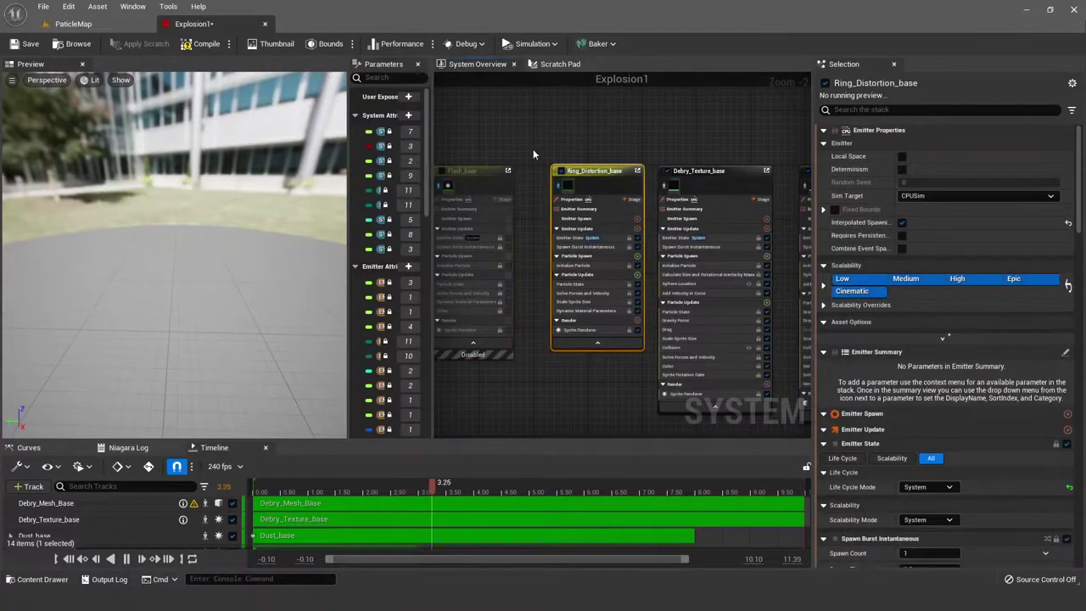
right_drag(532, 149, 572, 184)
right_click(625, 207)
click(649, 248)
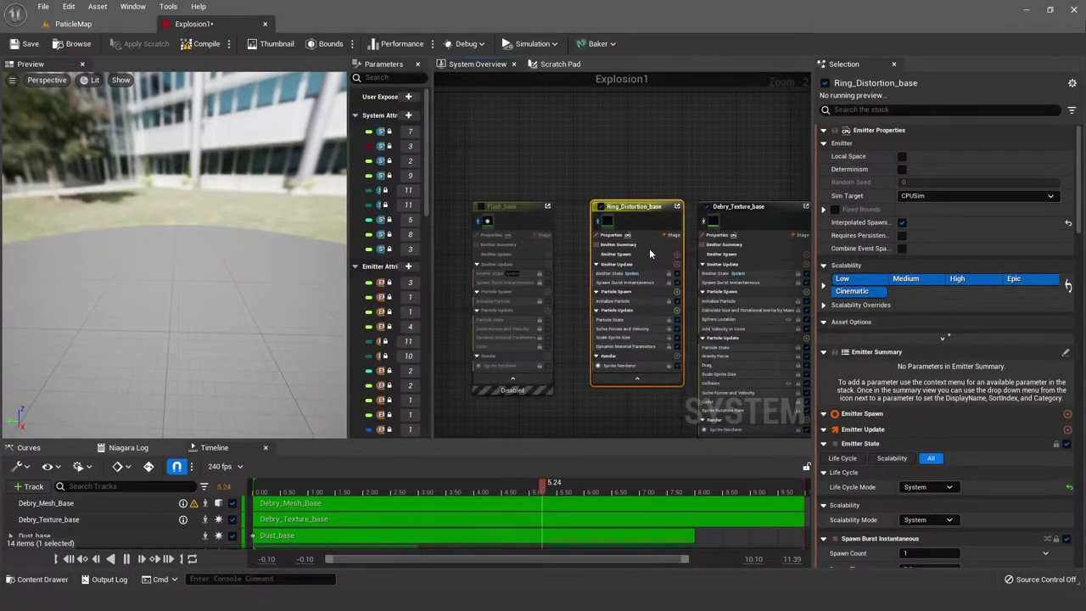
scroll(629, 184, down, 1)
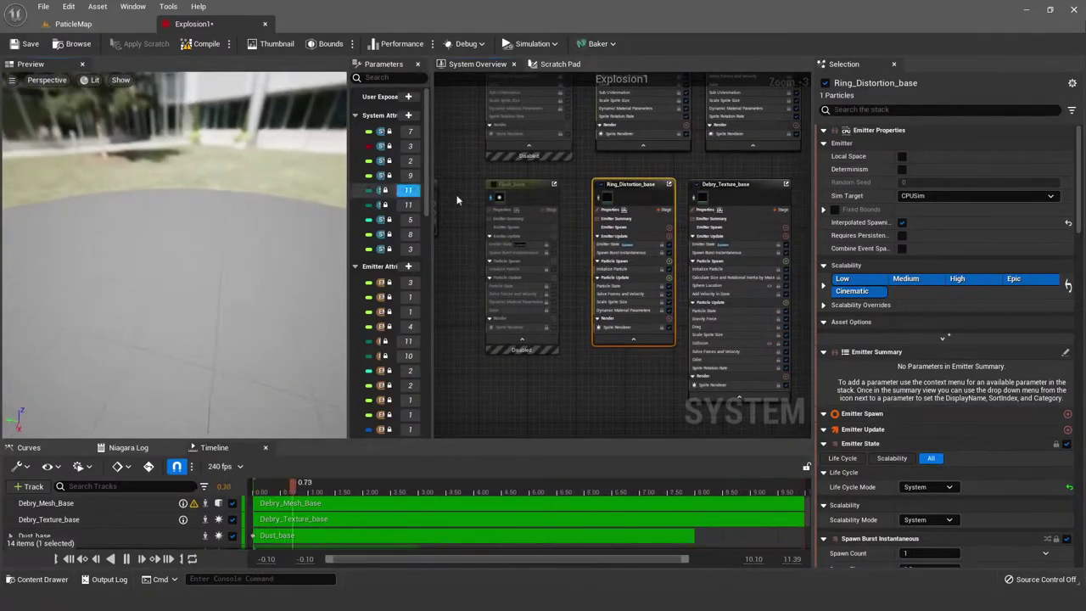
right_click(528, 194)
click(582, 200)
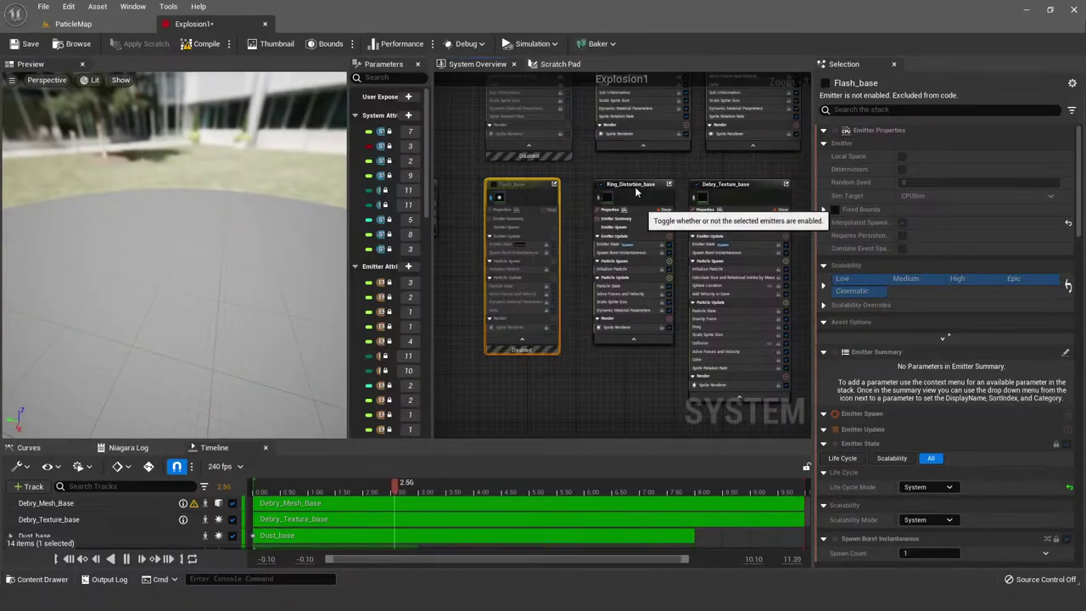
right_click(528, 195)
click(556, 231)
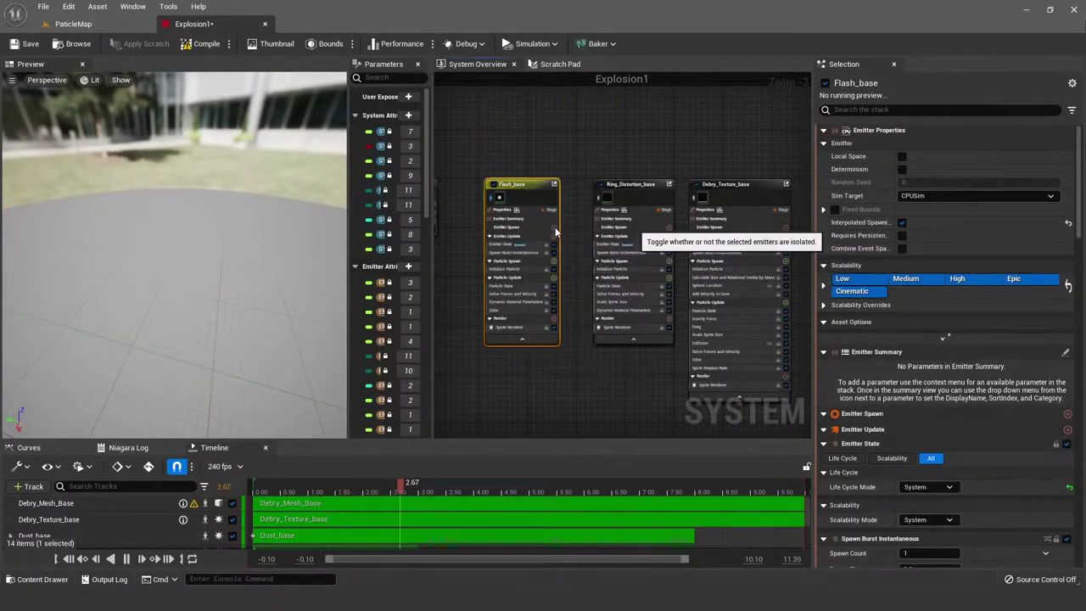
Step: Set Ring_Distortion_base to Isolated so it plays alone in the preview
right_click(623, 189)
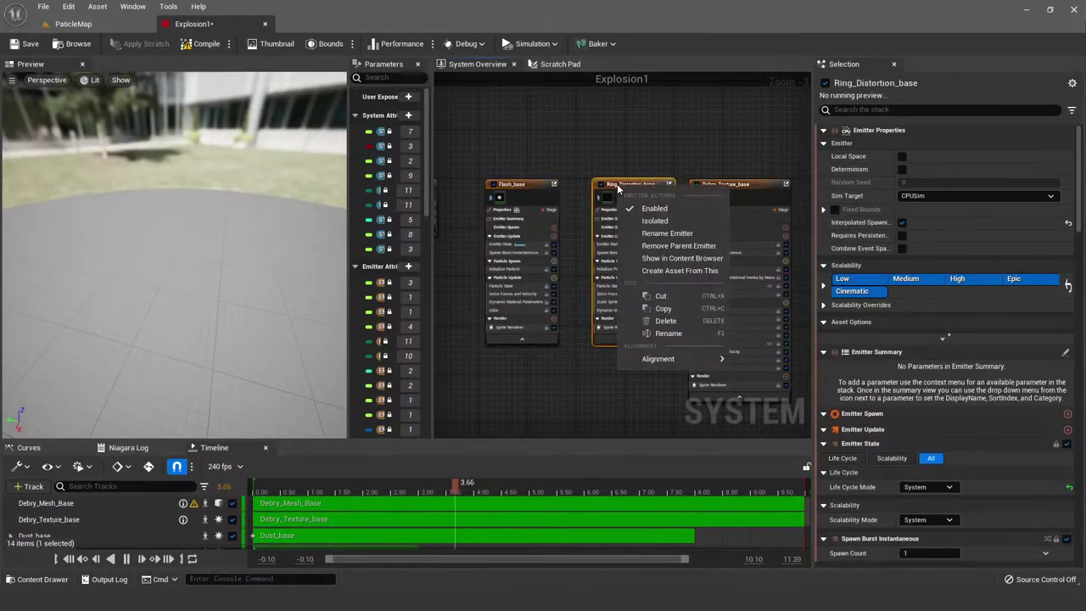
click(654, 221)
right_drag(651, 153, 586, 174)
scroll(574, 180, down, 1)
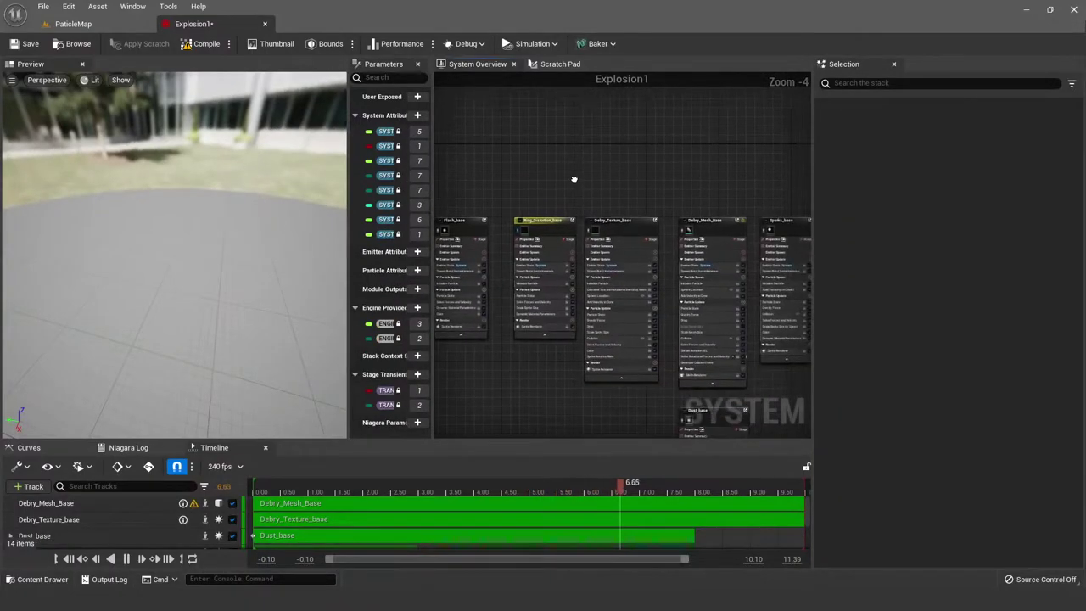
scroll(573, 180, down, 1)
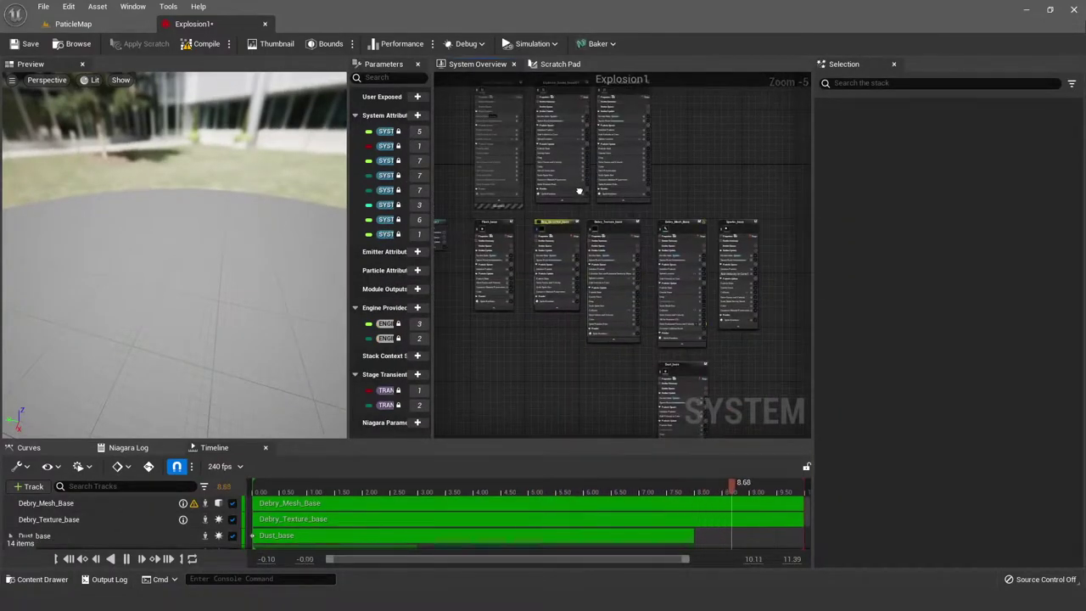
scroll(551, 238, up, 3)
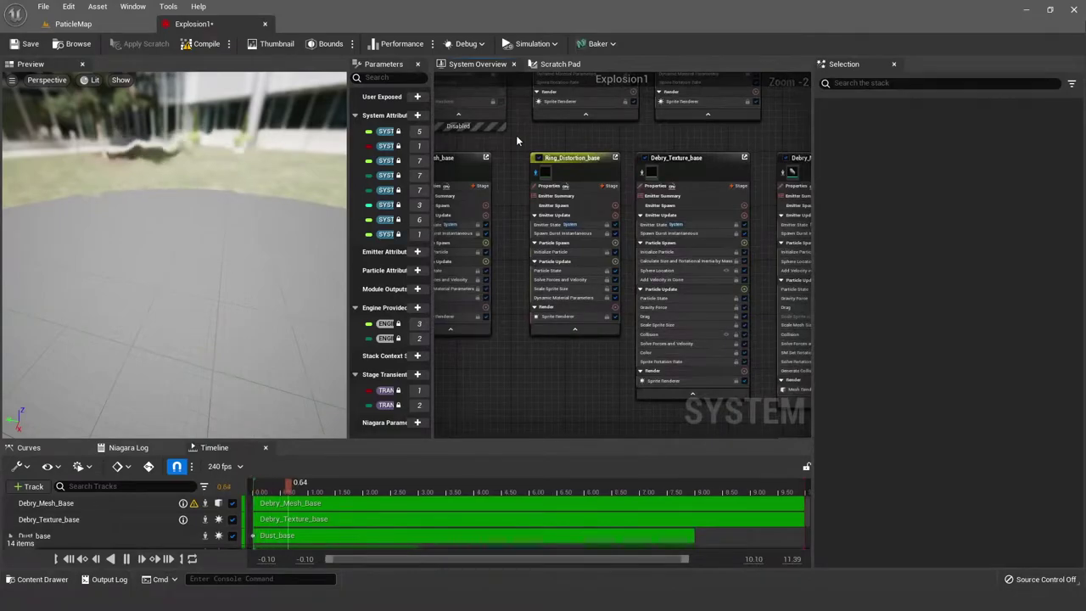
drag(248, 228, 248, 213)
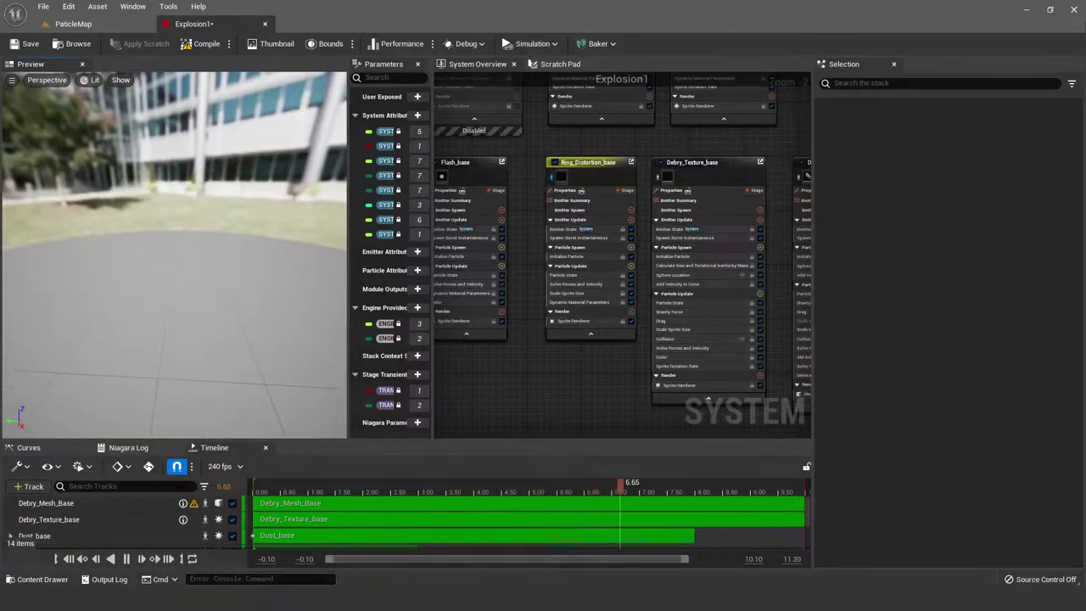
drag(166, 121, 166, 121)
scroll(185, 153, up, 2)
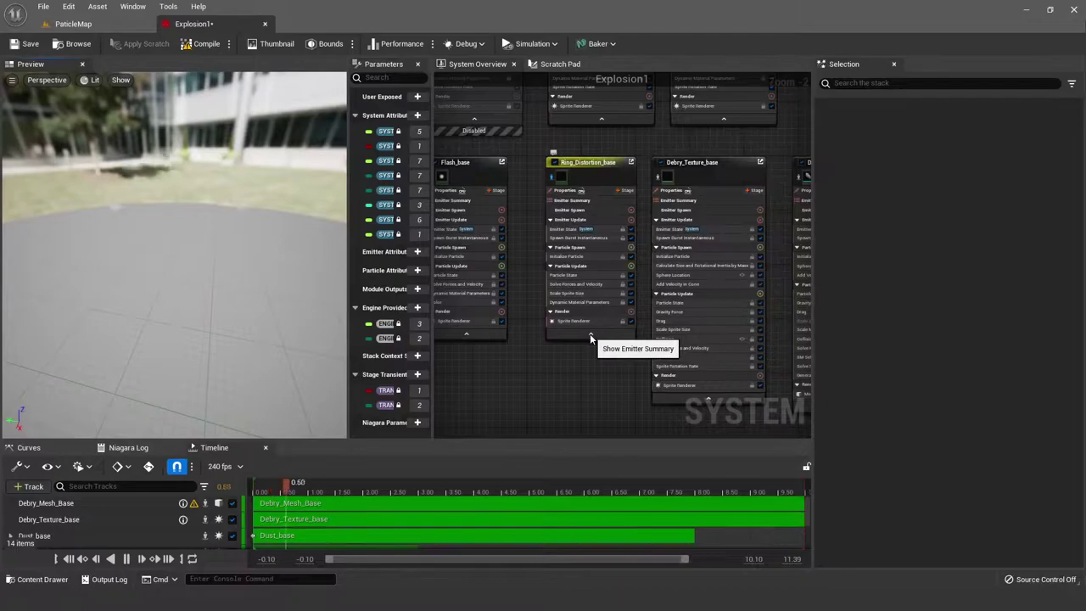
Step: Go to the ParticleMap level and browse Materials/Particles to M_Ring_Distortion and M_Distortion
click(58, 25)
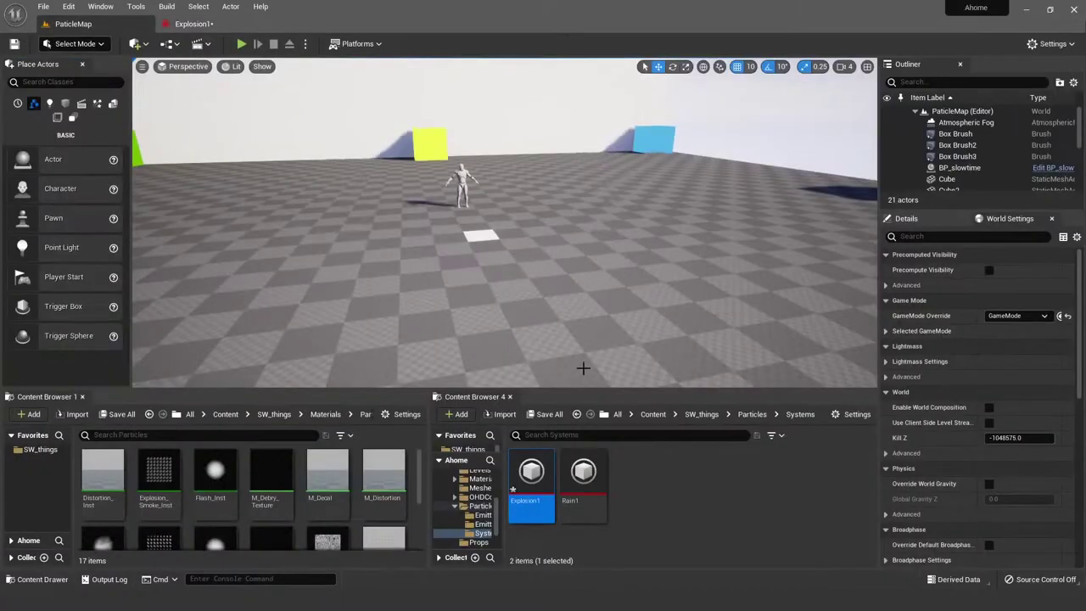
scroll(280, 501, down, 3)
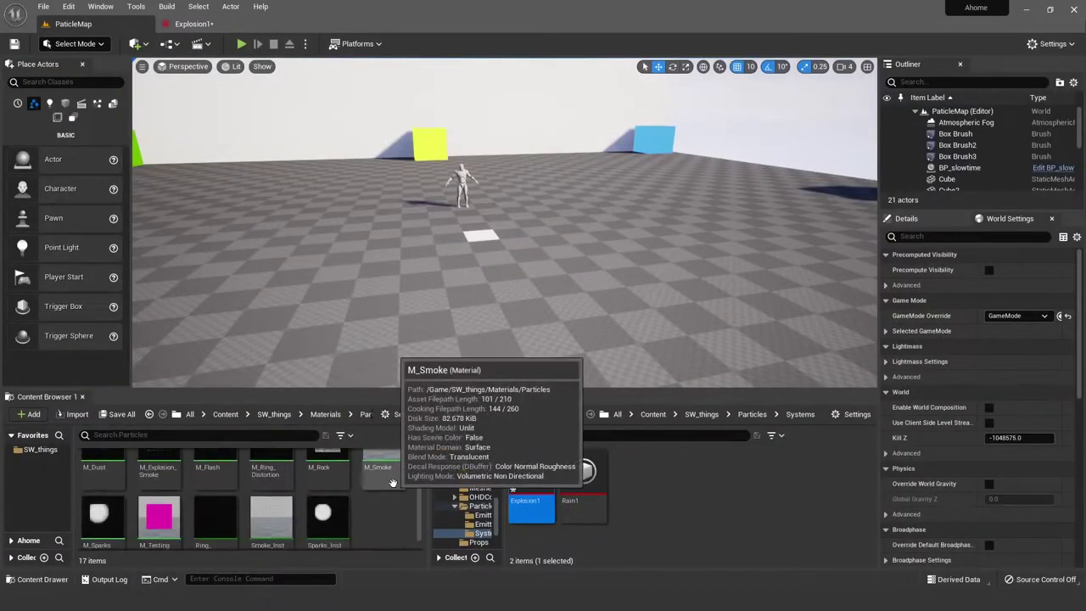
scroll(396, 500, down, 1)
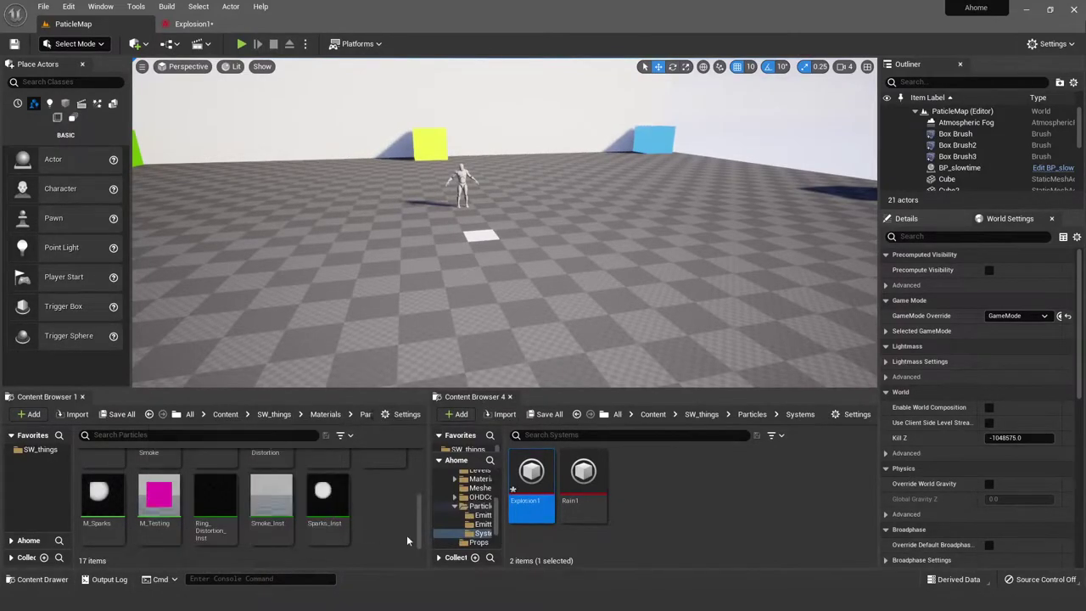
scroll(407, 535, up, 1)
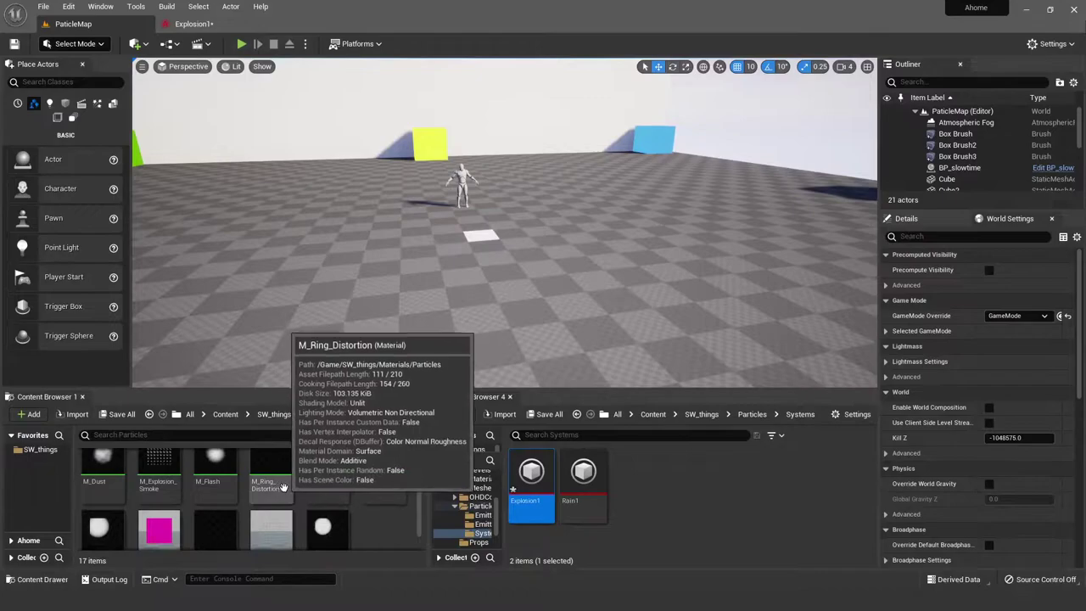
scroll(284, 487, up, 1)
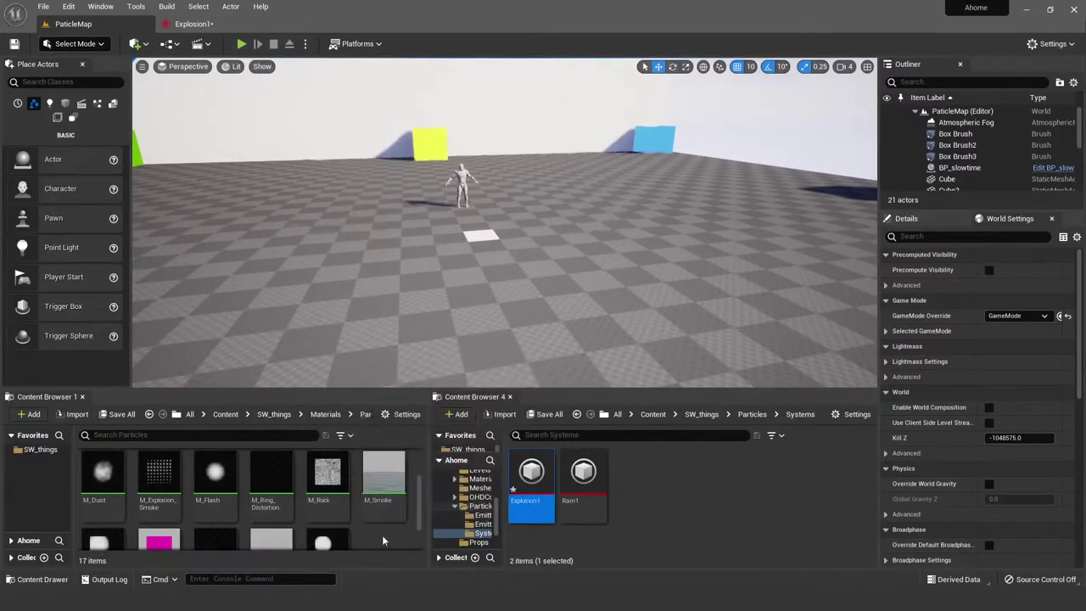
scroll(381, 534, up, 3)
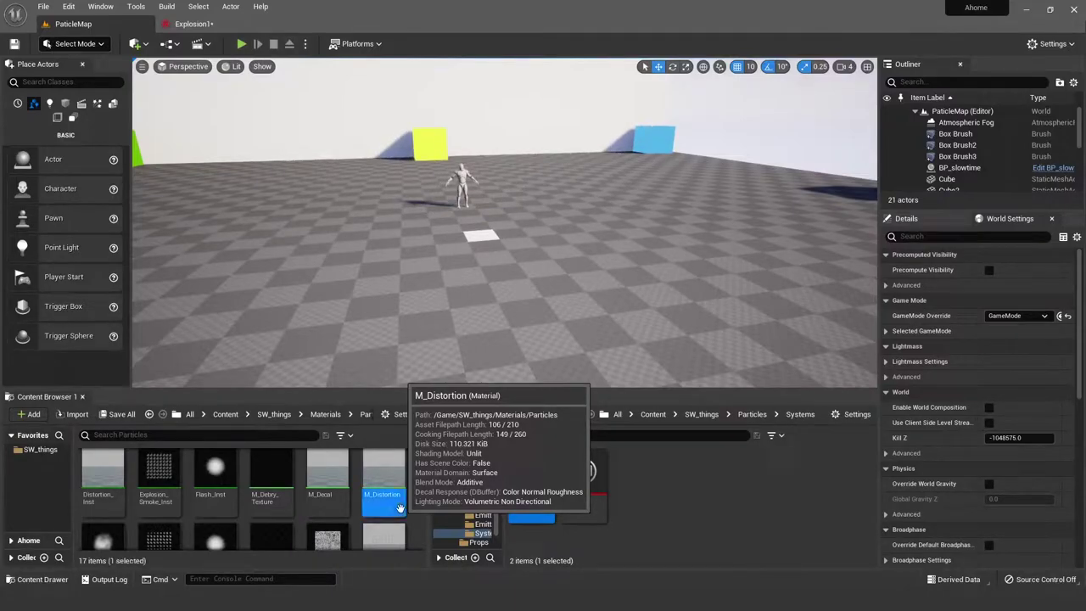
Step: Open M_Distortion in its own tab and move it before Explosion1
double_click(383, 484)
scroll(439, 293, down, 5)
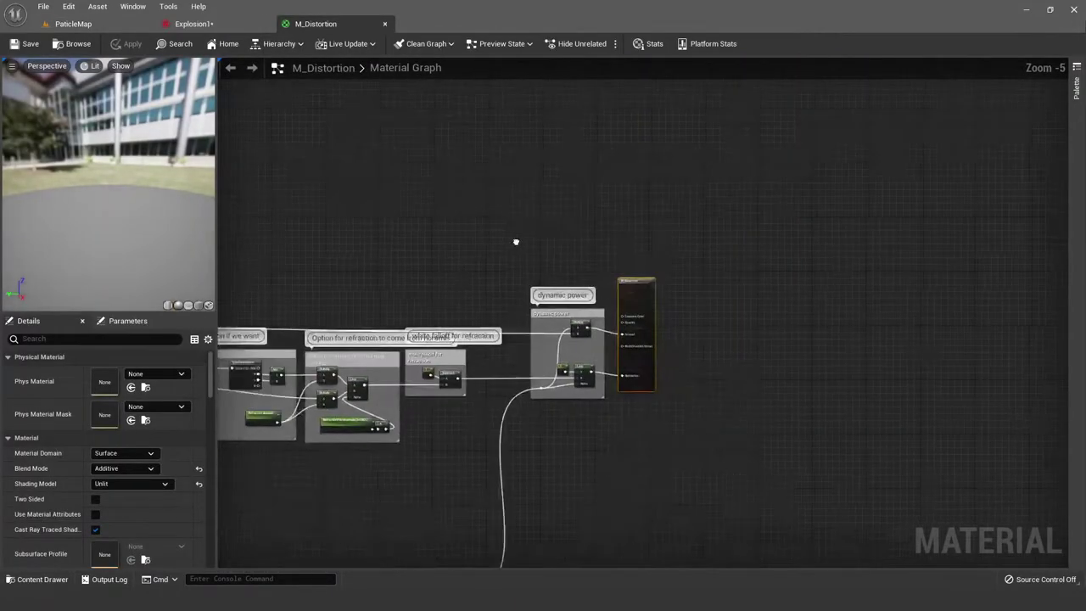
drag(322, 24, 195, 26)
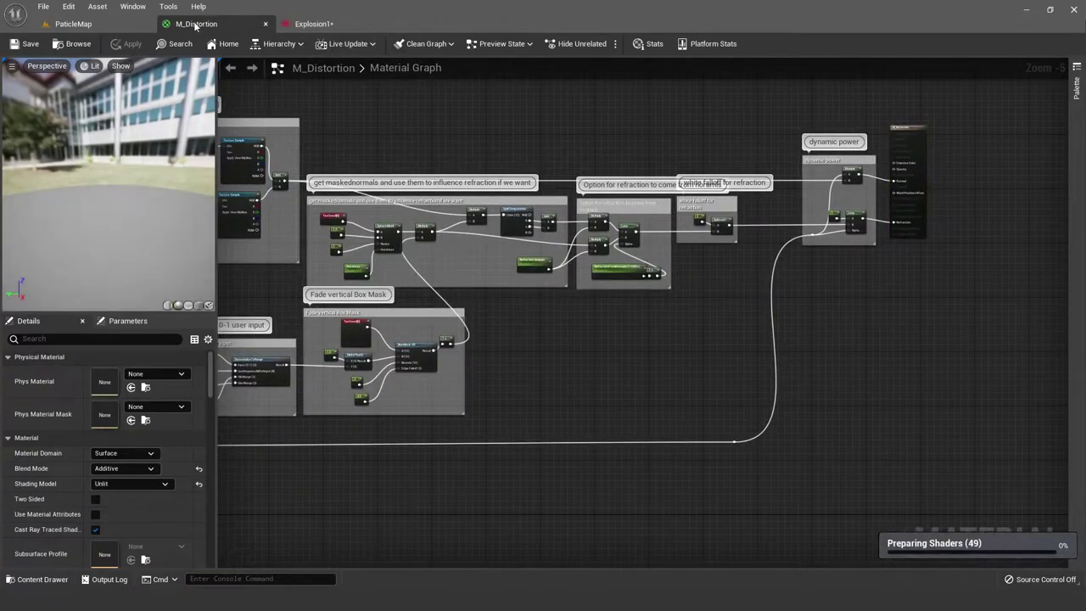
Step: Show Ring_Distortion_base's Spawn Burst Instantaneous settings: Spawn Count 1, Spawn Time 0.0
click(312, 24)
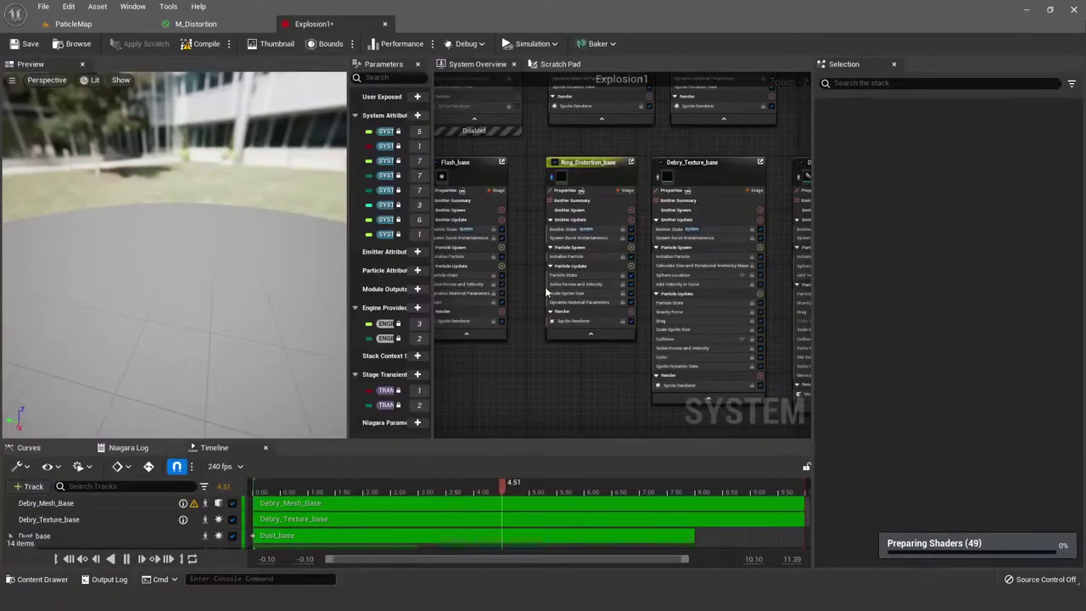
scroll(534, 280, up, 1)
right_drag(521, 267, 478, 259)
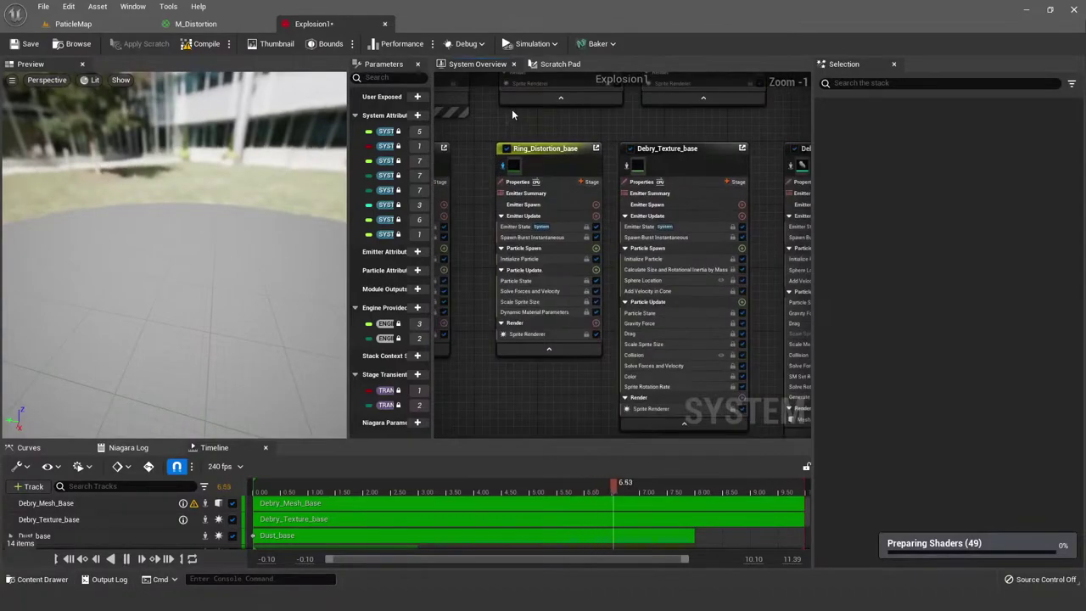
scroll(539, 246, up, 1)
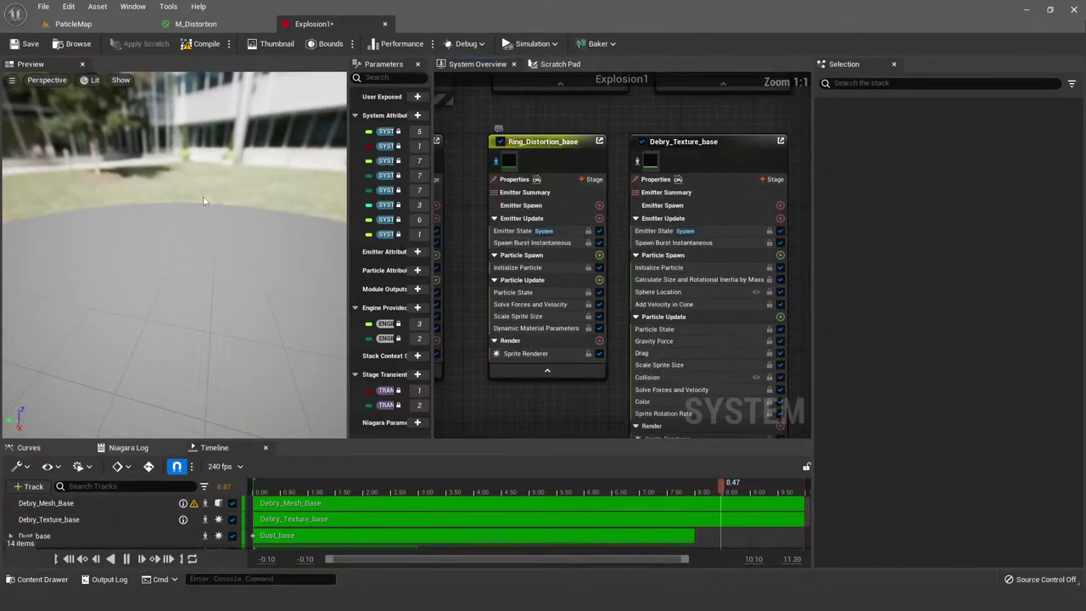
click(72, 23)
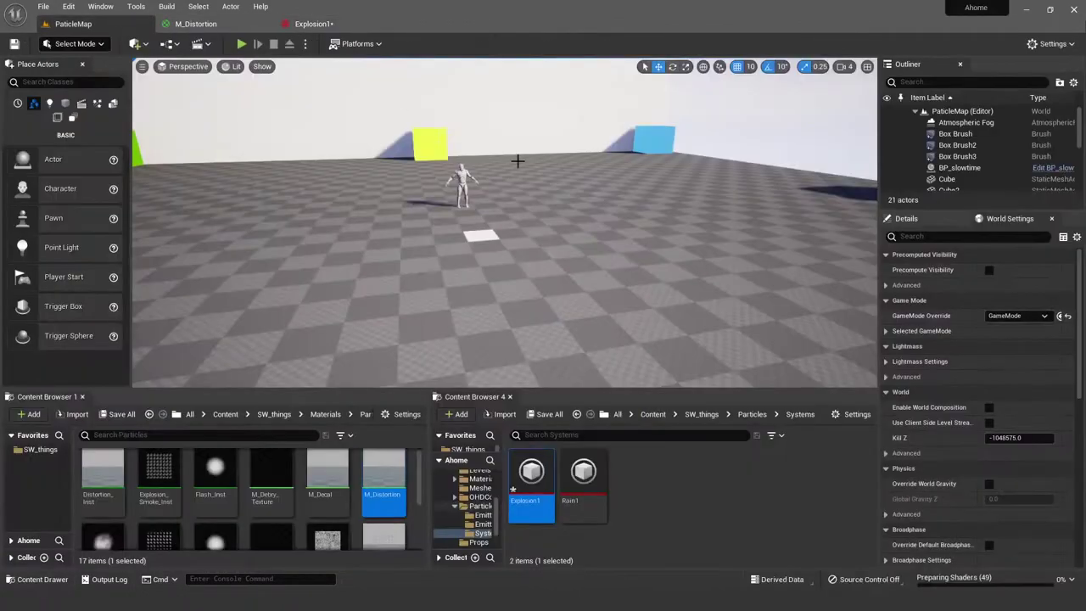
right_drag(518, 161, 547, 187)
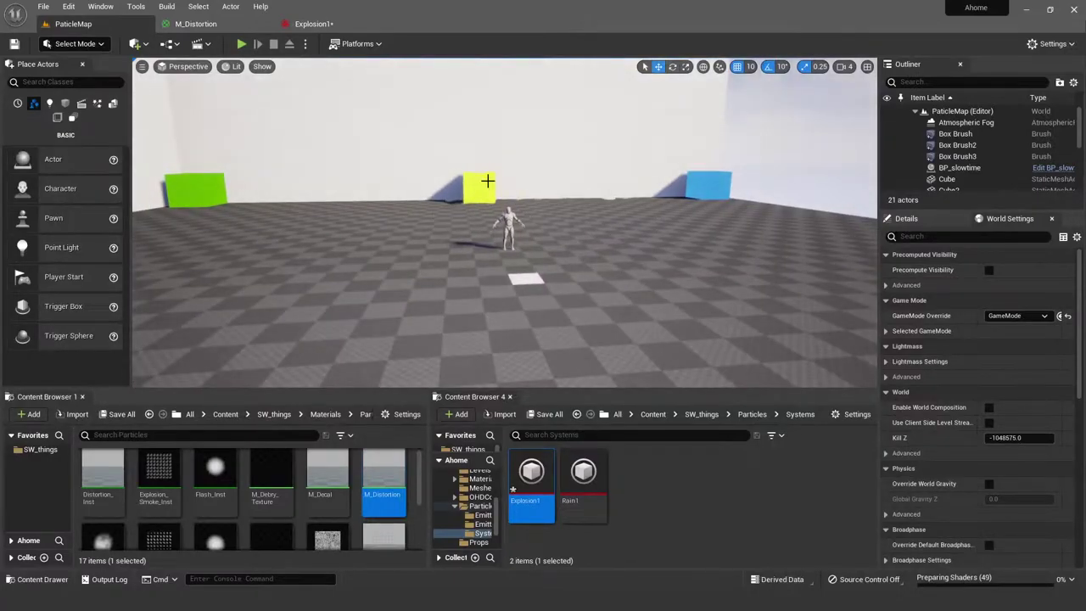
click(330, 29)
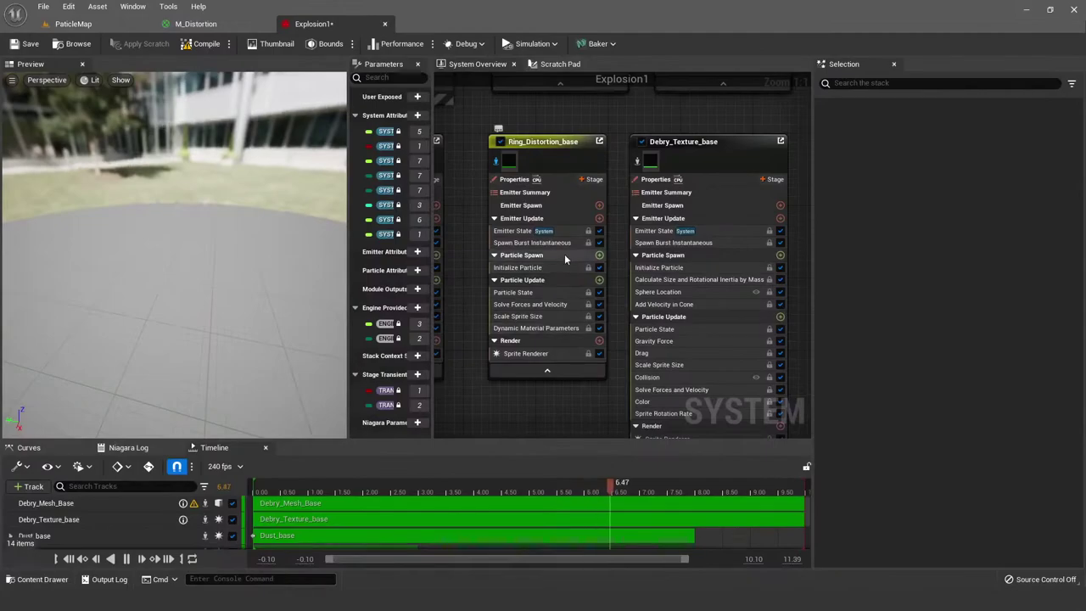
click(556, 244)
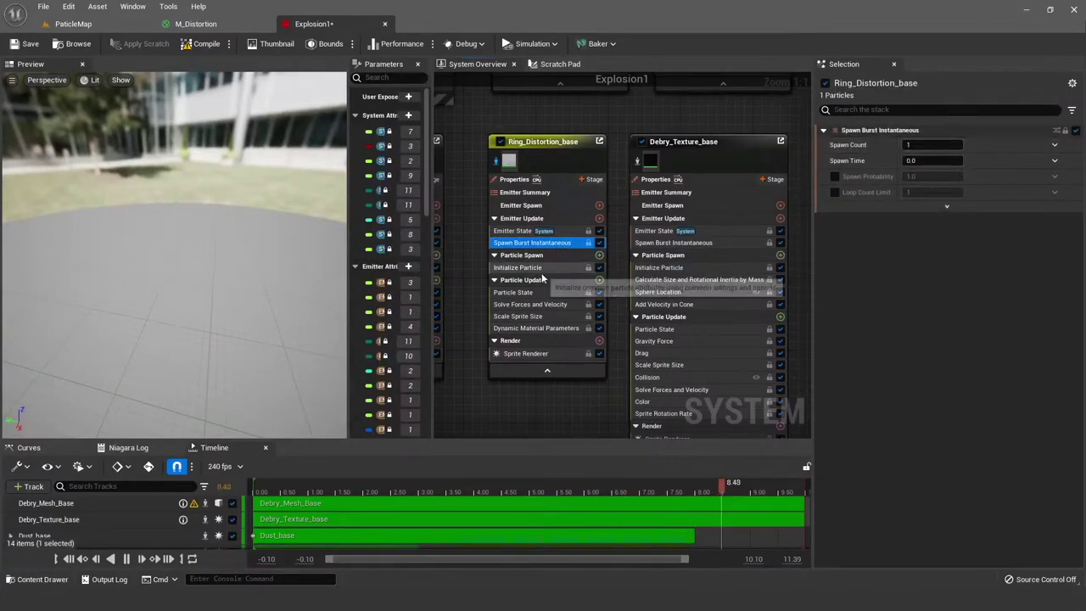
click(543, 269)
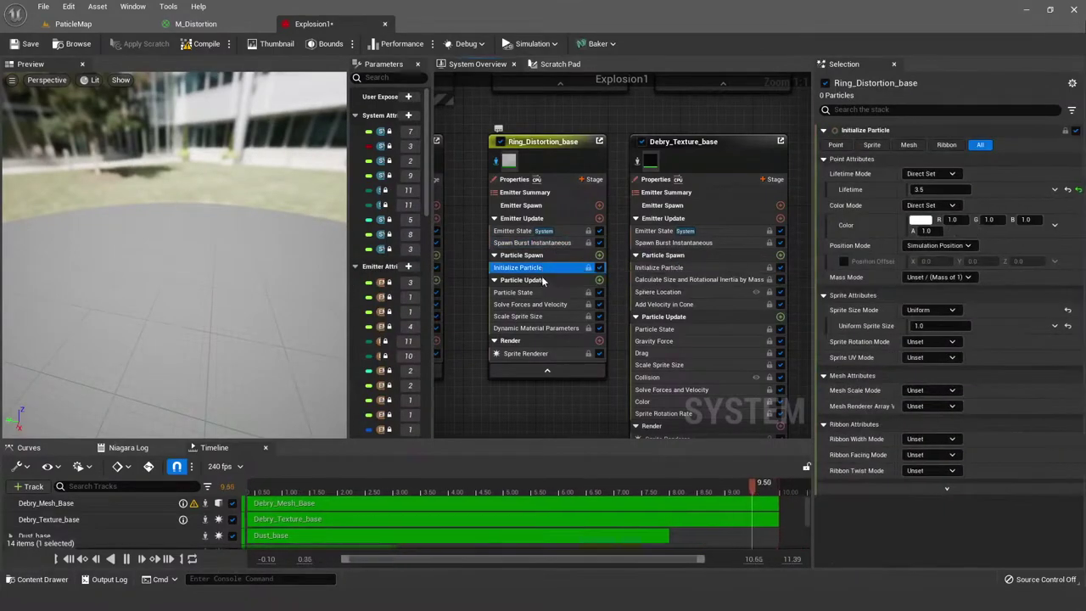
click(539, 354)
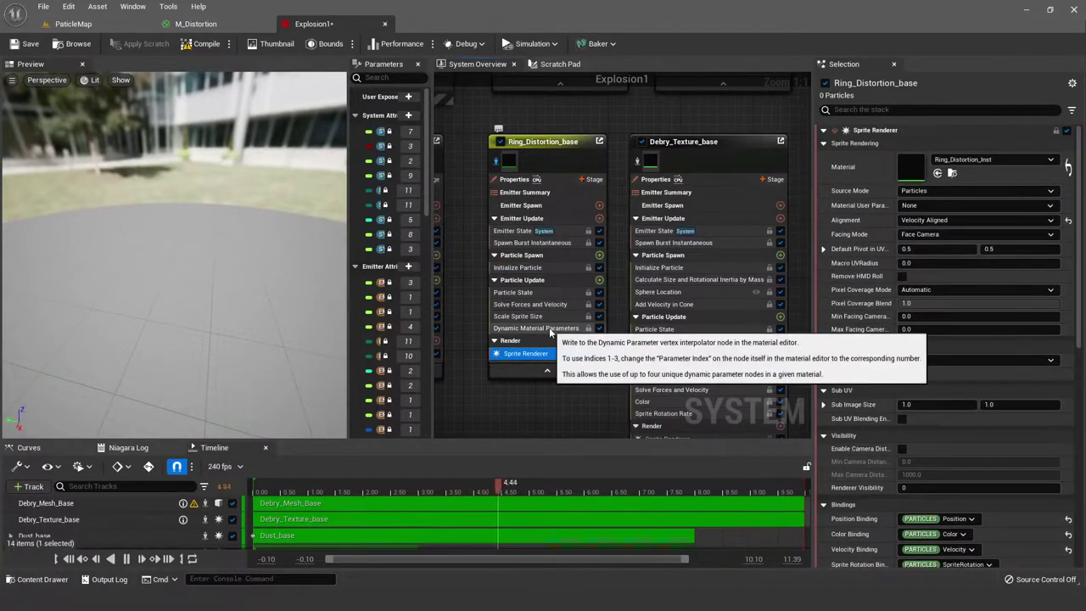
click(536, 329)
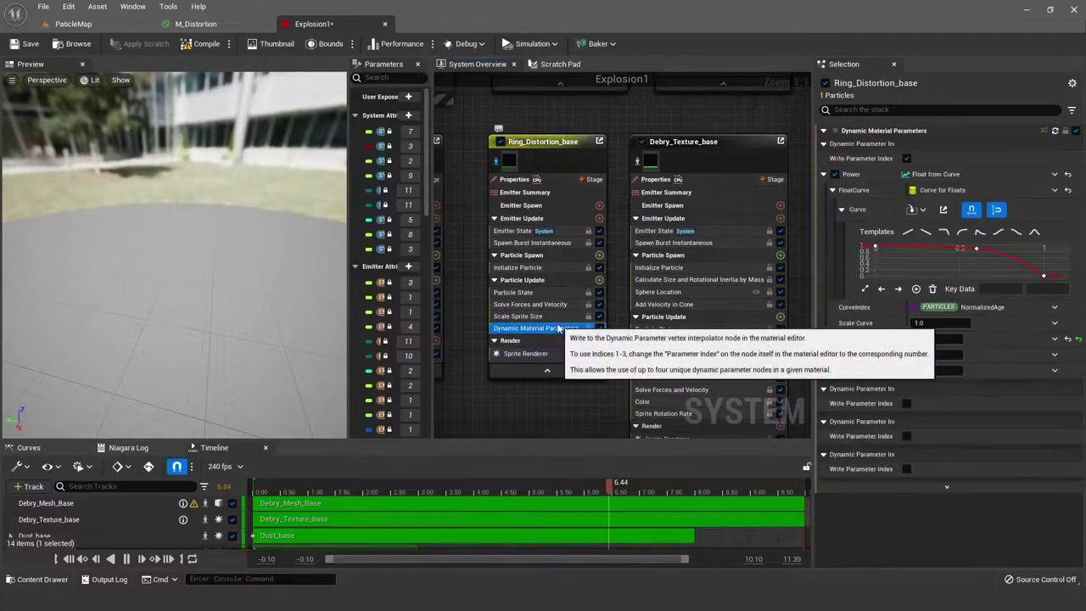
click(556, 292)
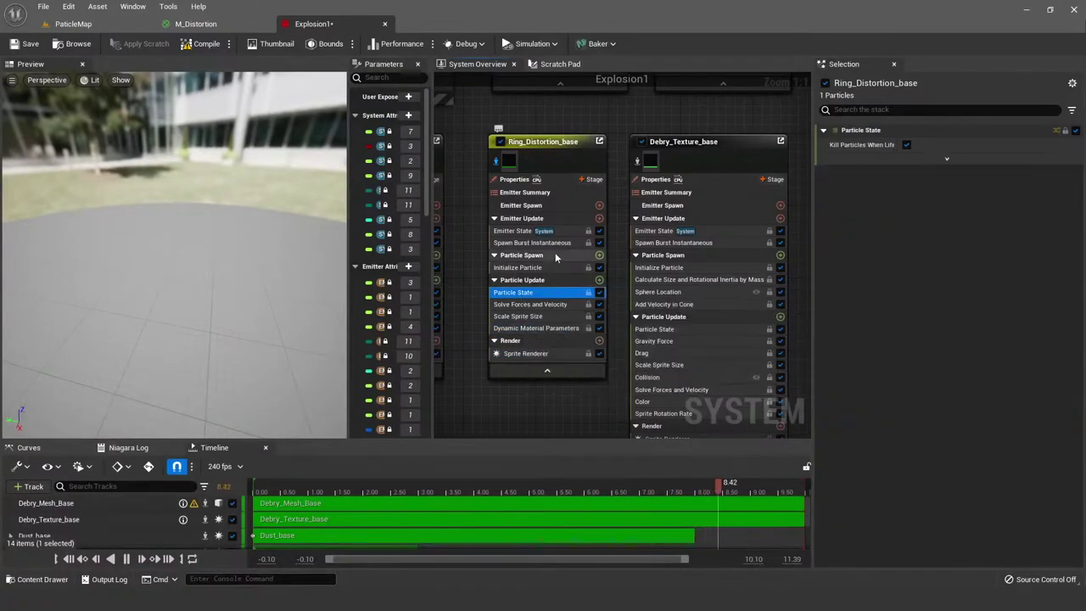
click(533, 243)
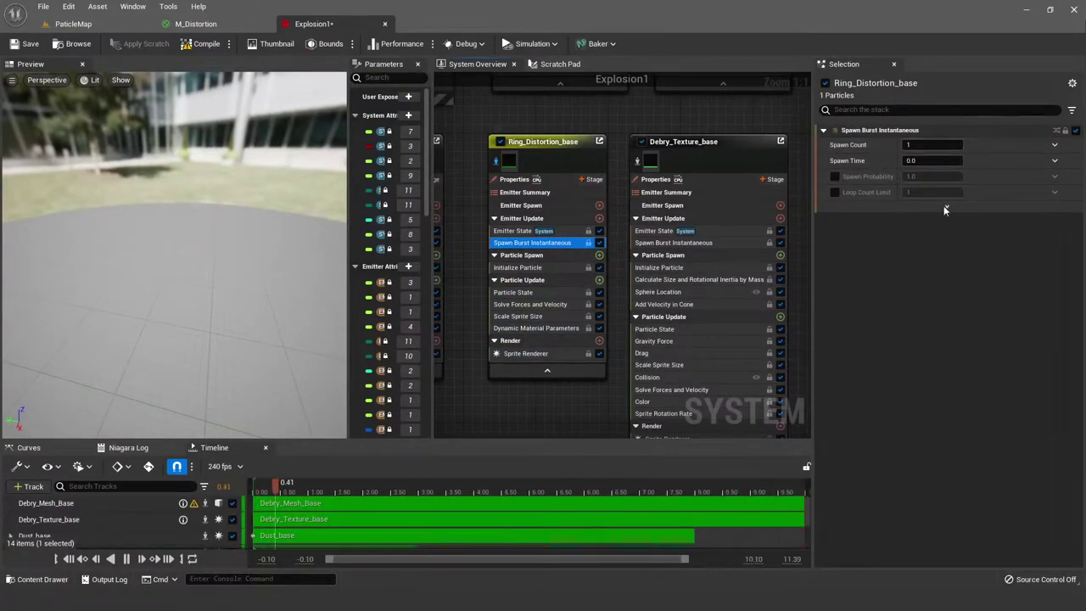
click(513, 267)
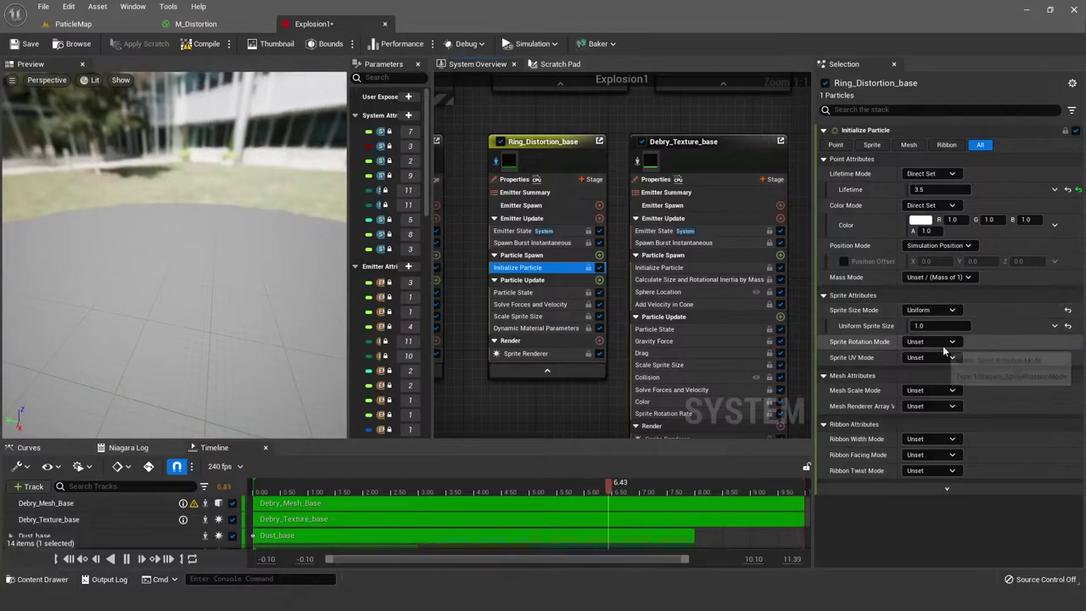
click(533, 292)
Step: Review Ring_Distortion_base's Scale Sprite Size uniform curve keys, 1.0 to 2800.0 over NormalizedAge
click(546, 305)
click(543, 315)
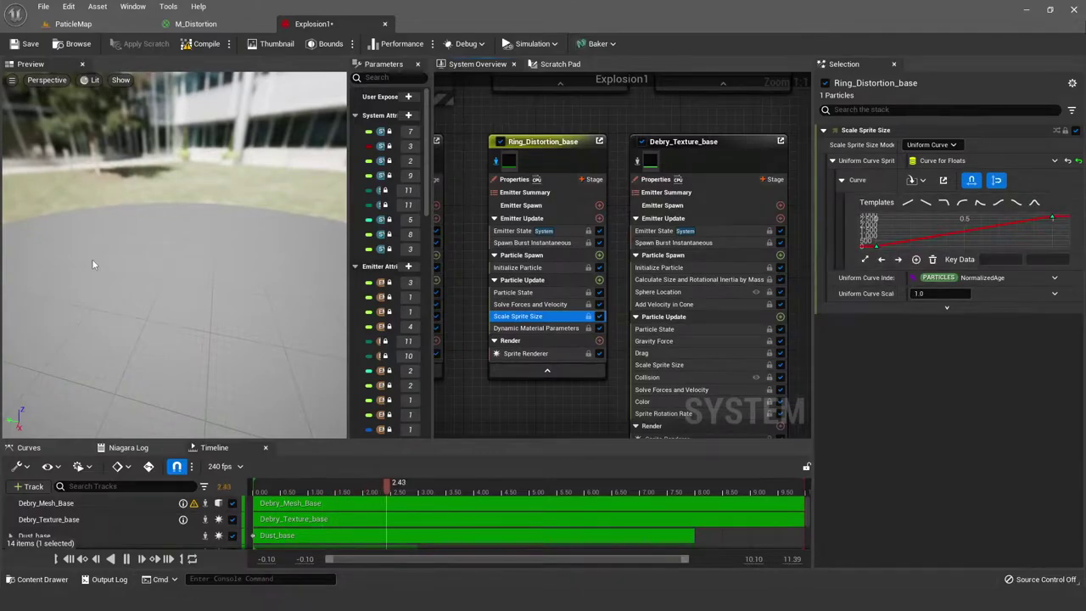
mouse_move(873, 245)
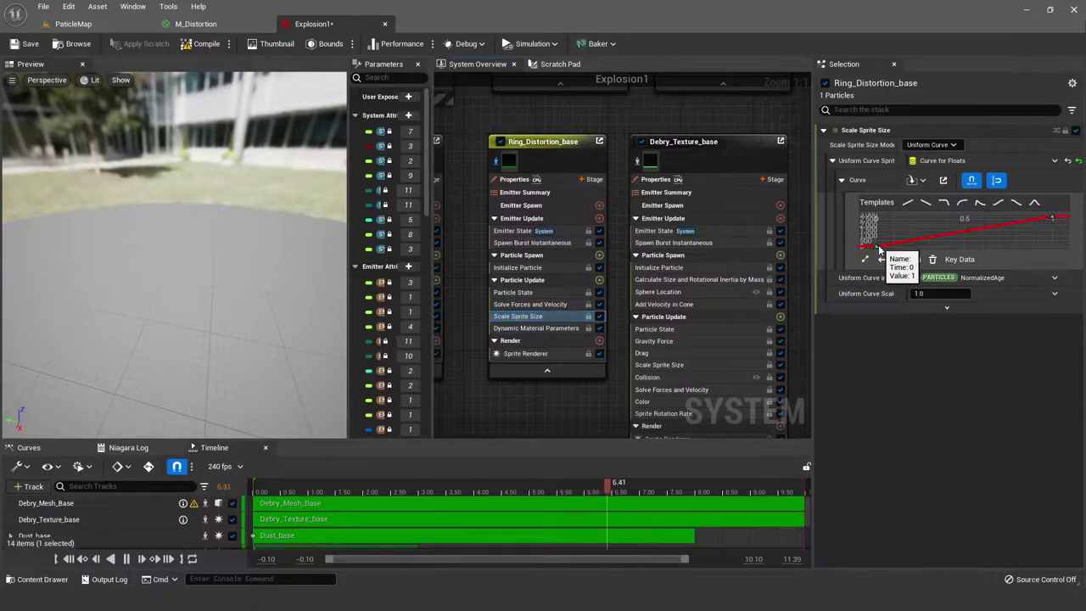
click(872, 246)
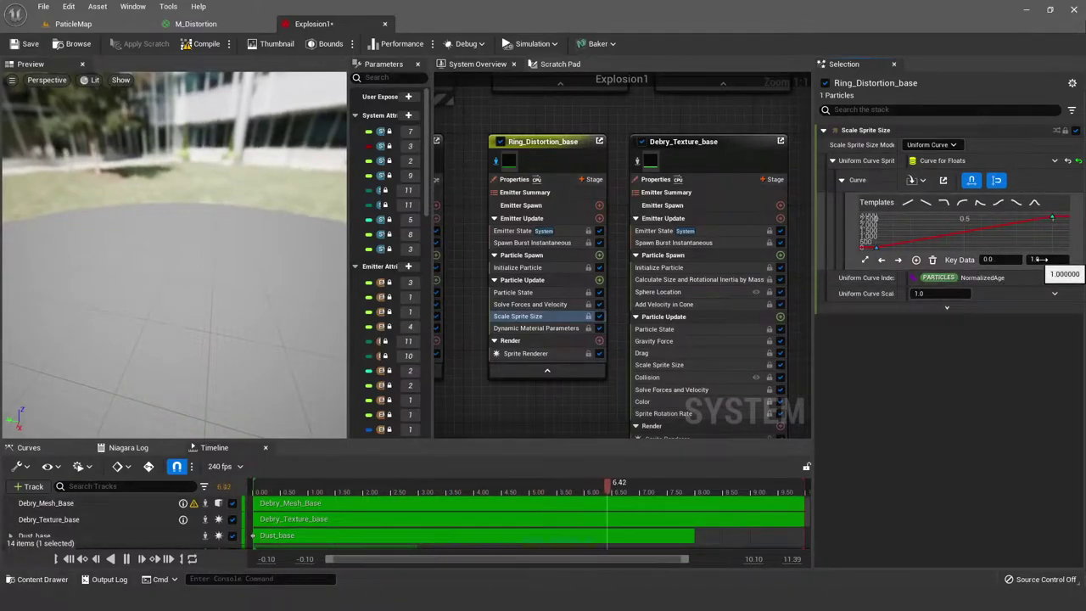
click(1052, 219)
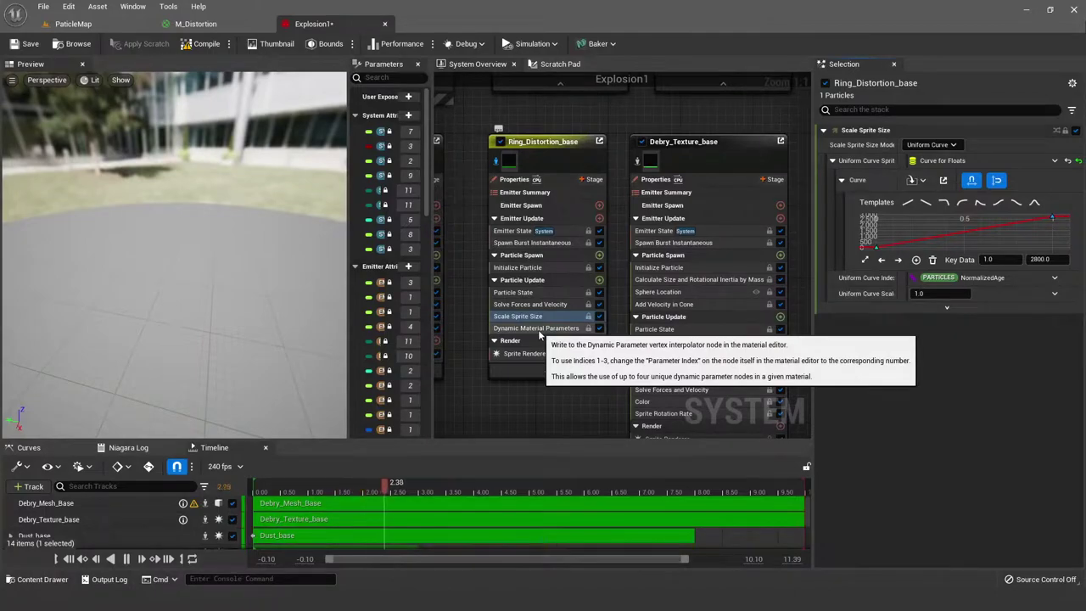
scroll(543, 333, down, 3)
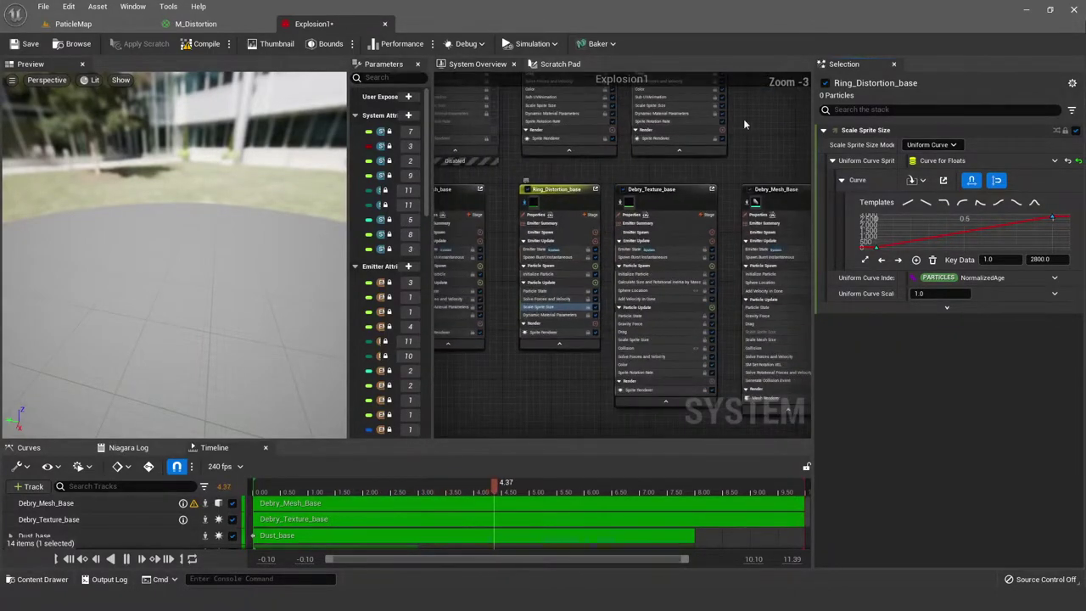
scroll(565, 314, up, 3)
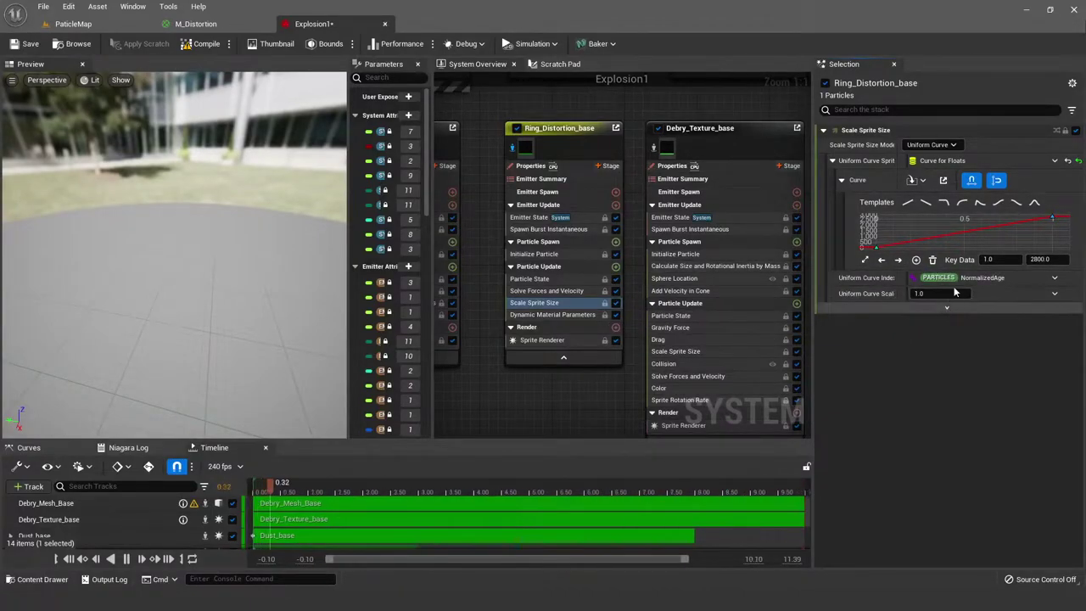
Step: Compare Ring_Distortion_base's and Flash_base's Dynamic Material Parameters, widening names to read PutMaxParticleSizeHere
click(549, 315)
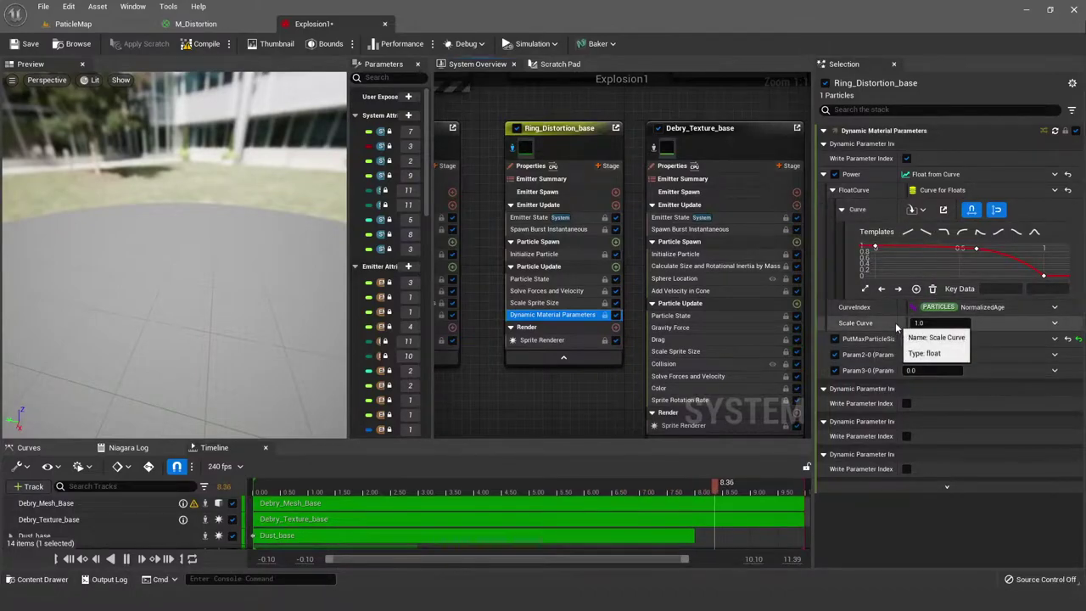
drag(895, 322, 912, 323)
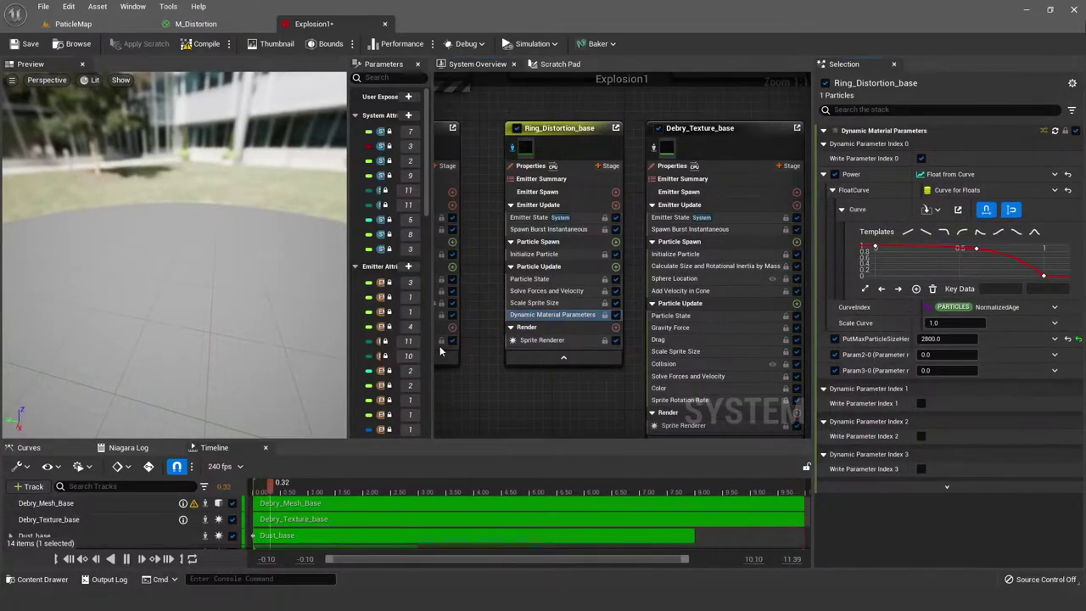
right_drag(482, 361, 588, 363)
click(499, 304)
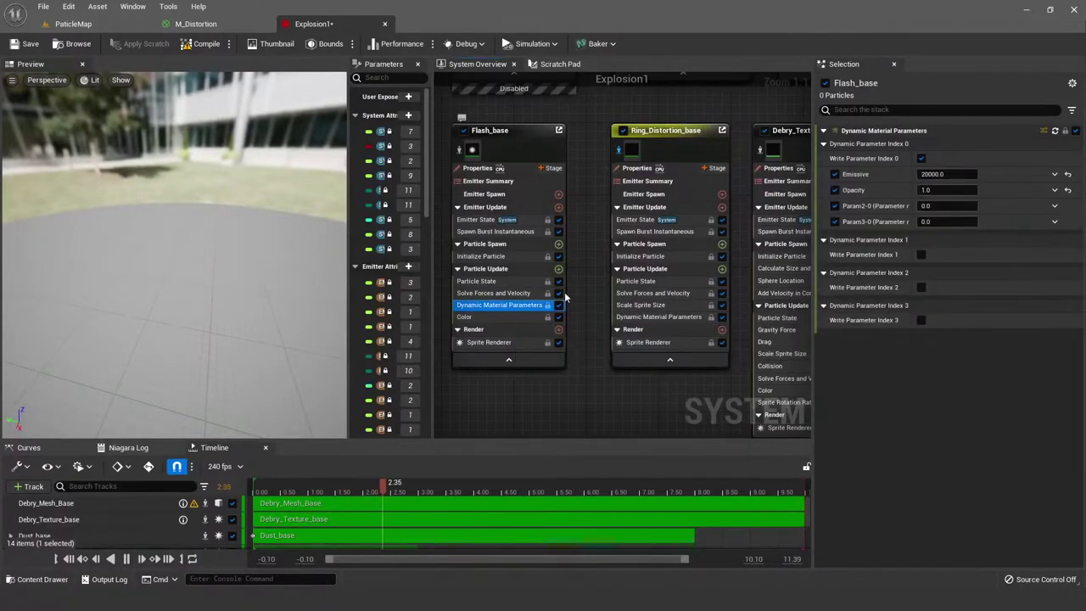
click(654, 319)
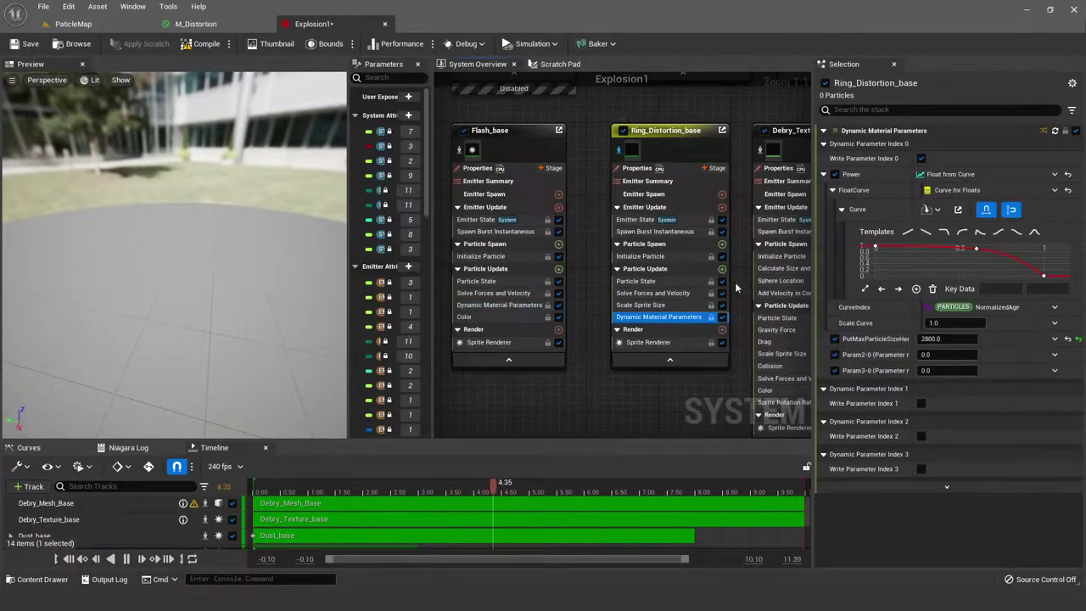
right_drag(737, 289, 696, 281)
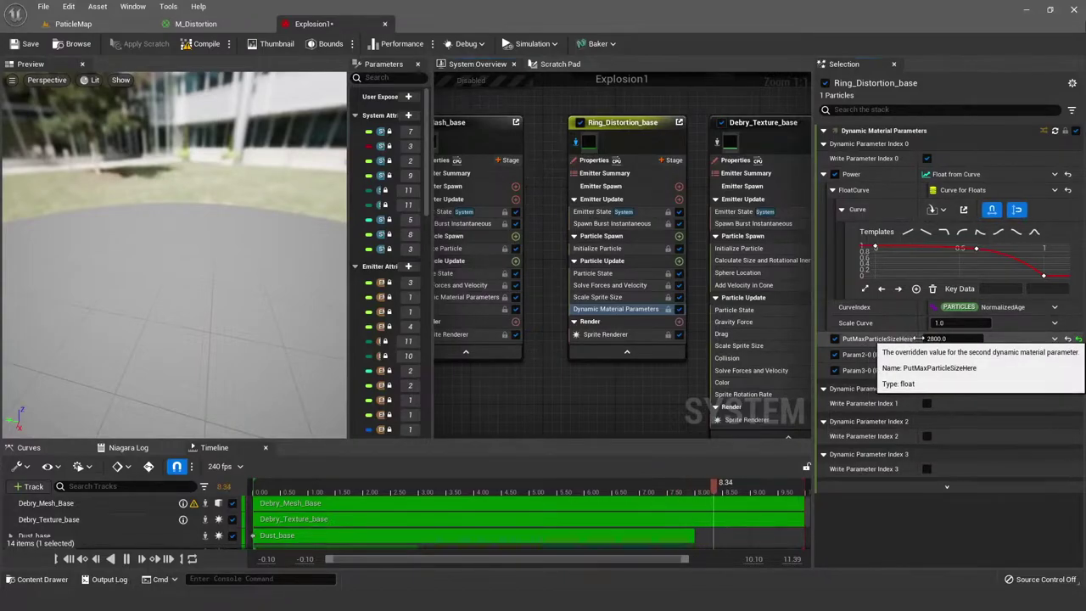
drag(918, 338, 932, 339)
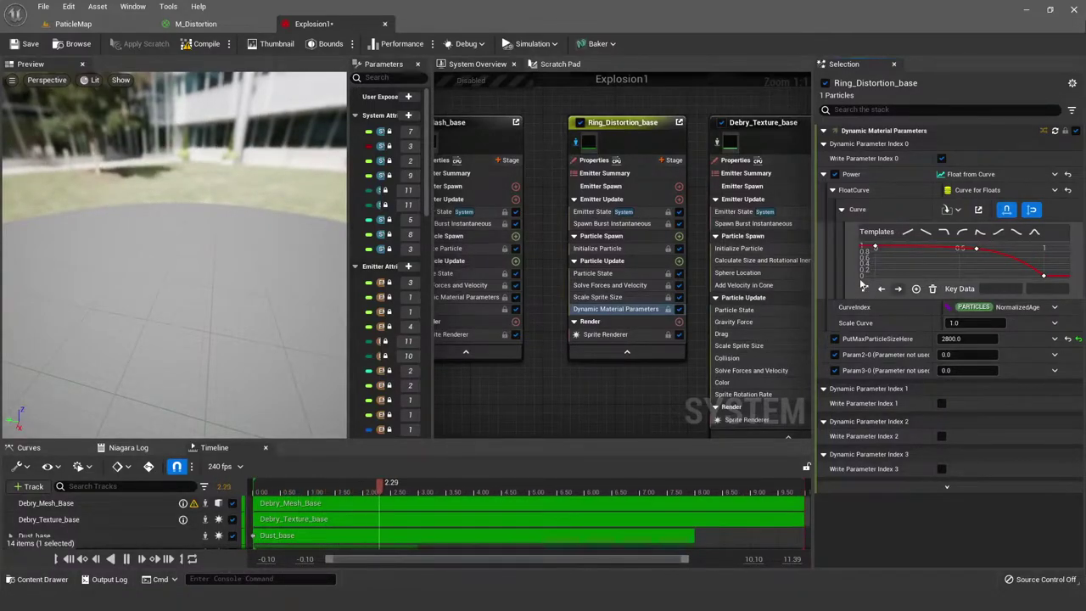
Step: Match the 2800 size-curve key against PutMaxParticleSizeHere 2800.0, then show the Sprite Renderer
click(607, 297)
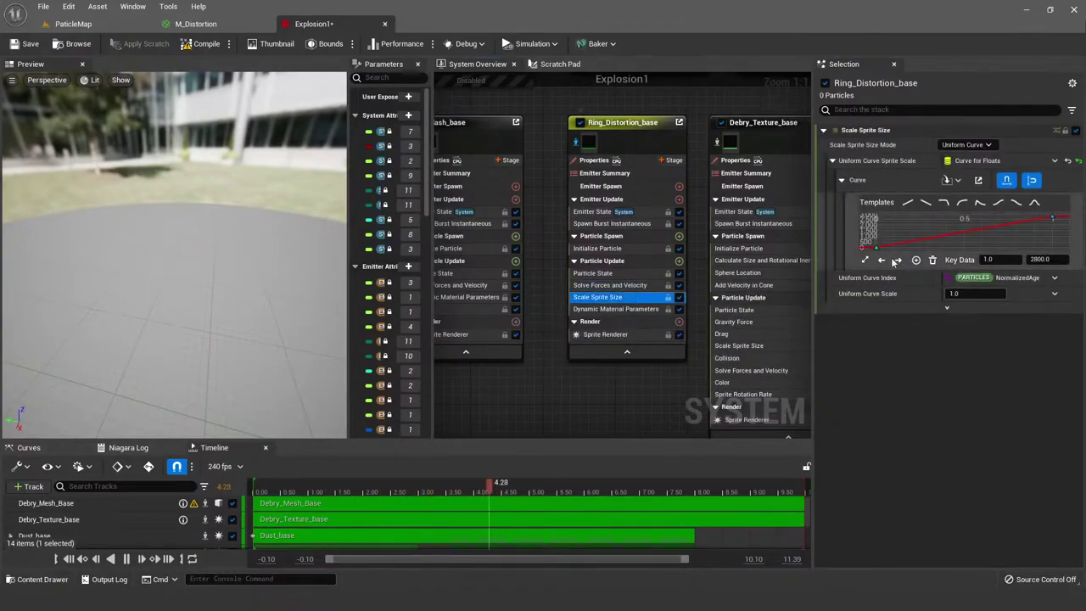
click(880, 257)
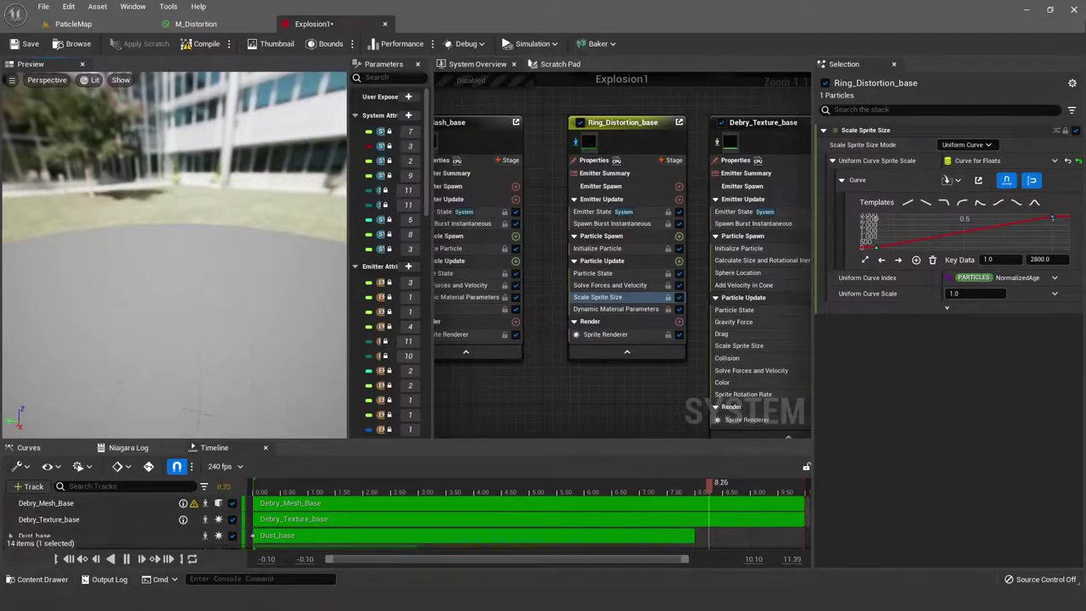
click(617, 309)
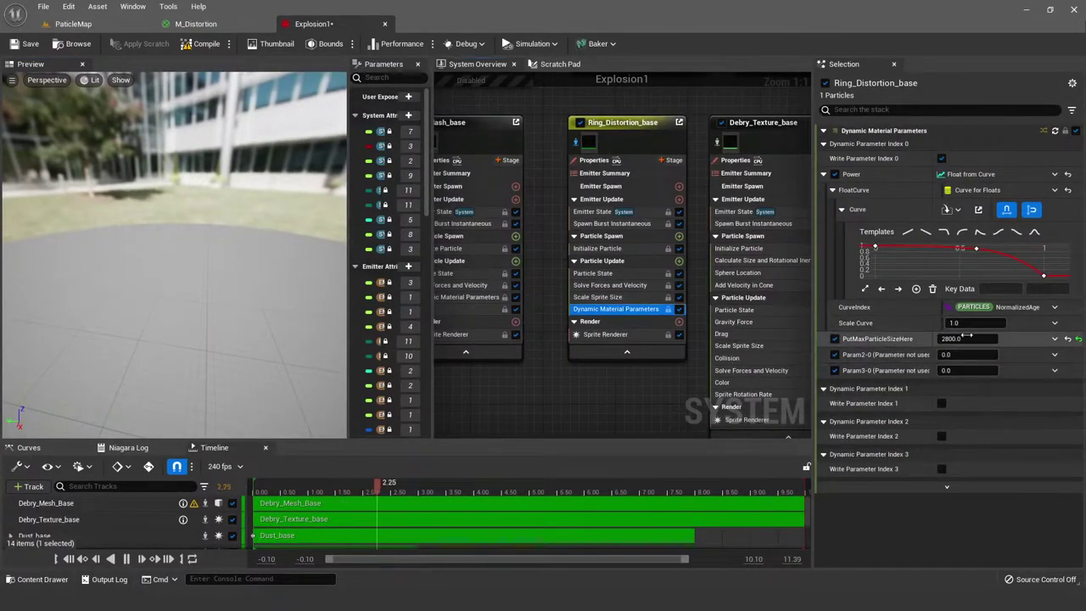
click(967, 338)
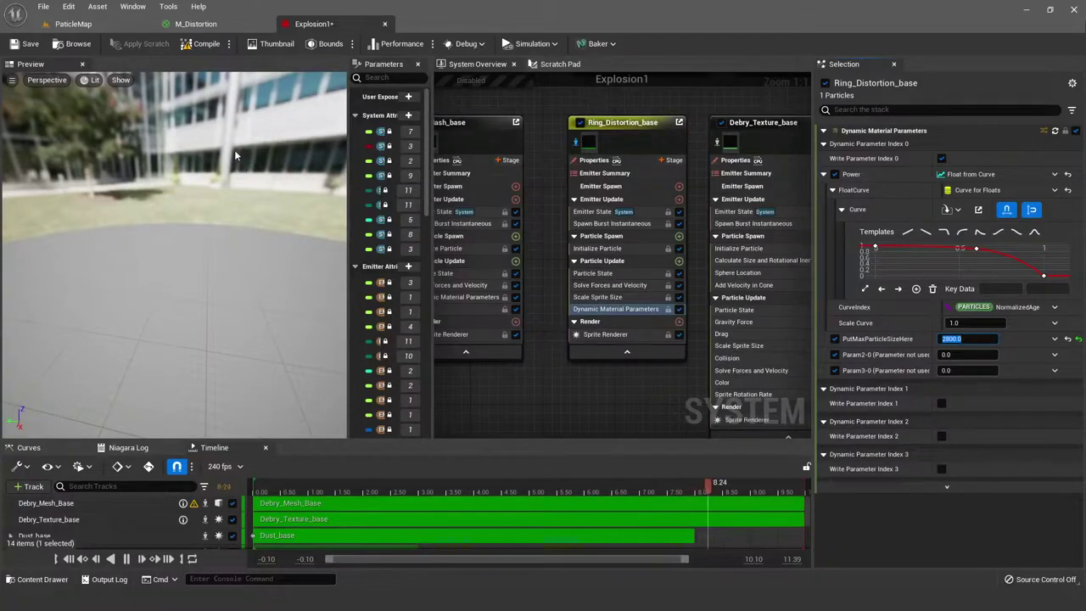
right_drag(530, 152, 505, 165)
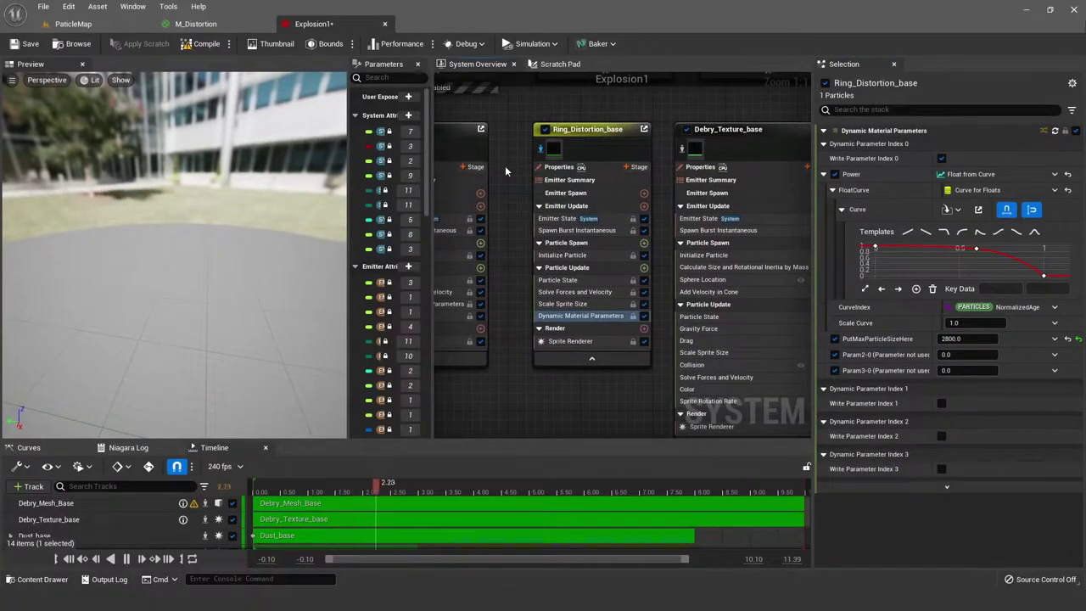
click(589, 341)
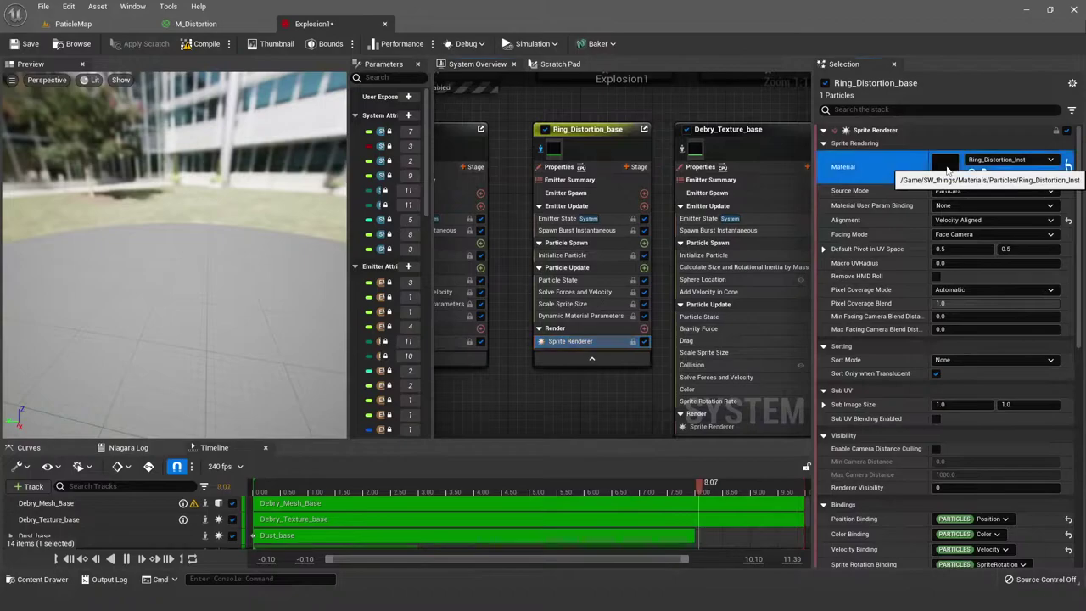
Step: Open Ring_Distortion_Inst, preview it on a Plane mesh, and orbit around the distortion
double_click(946, 165)
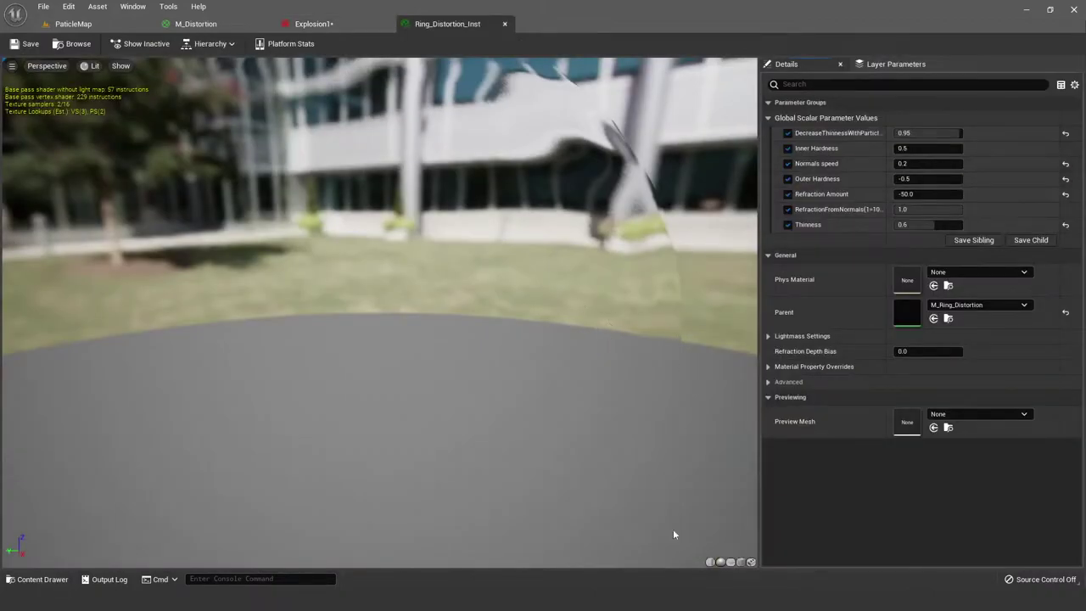
click(730, 562)
drag(499, 332, 458, 337)
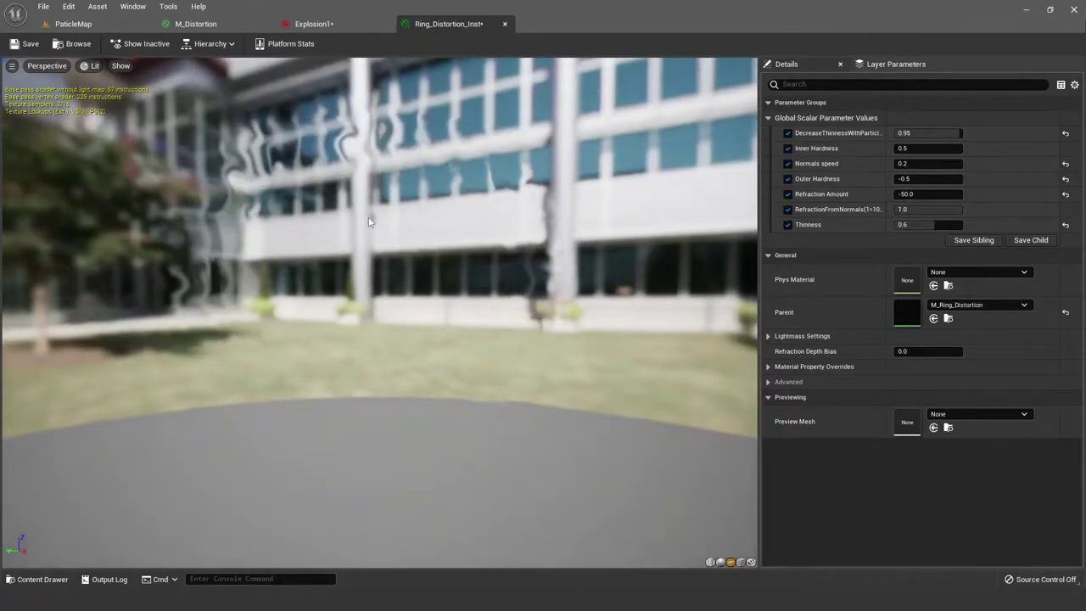
drag(411, 259, 411, 293)
drag(357, 204, 357, 214)
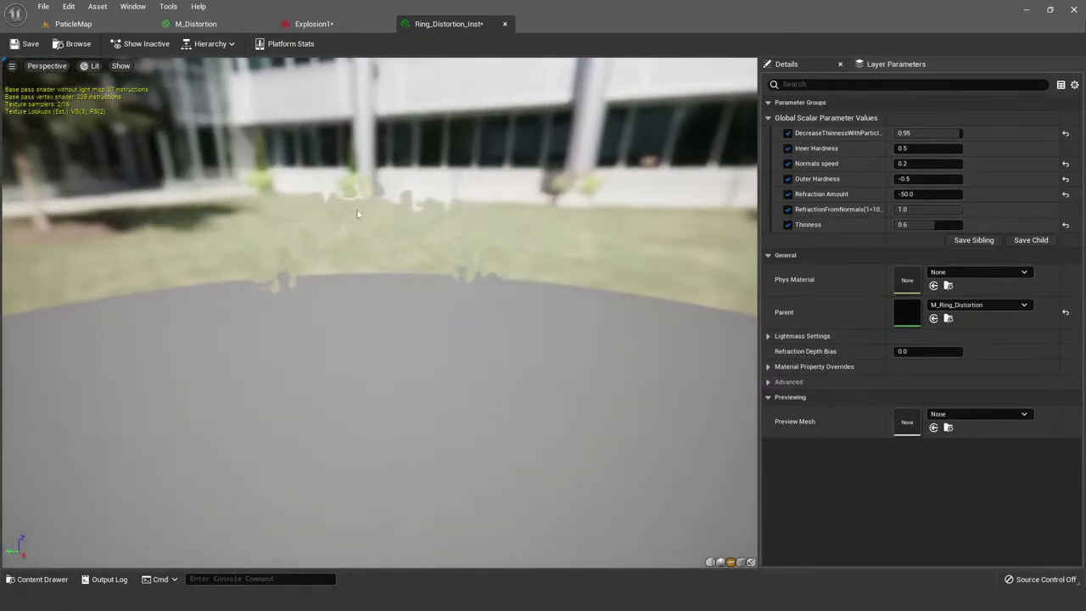
click(877, 65)
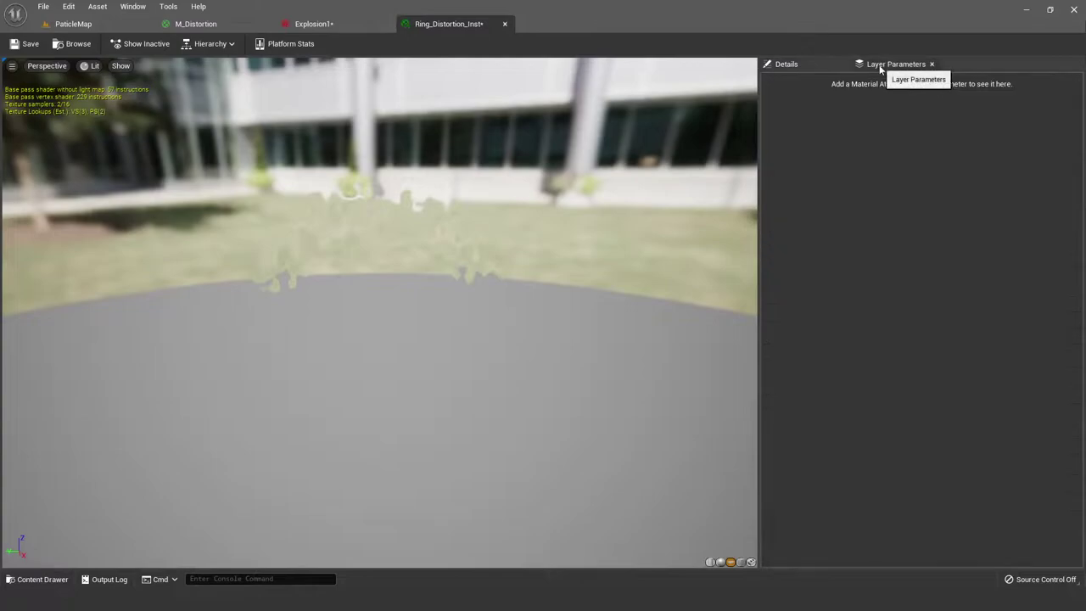
click(807, 65)
drag(329, 229, 367, 256)
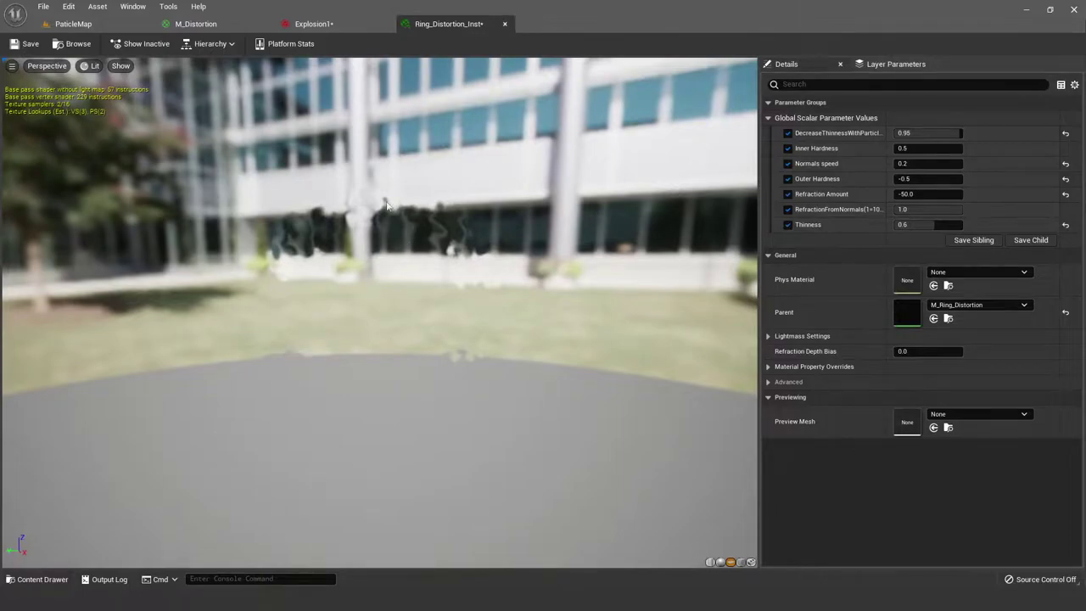
drag(434, 396, 338, 282)
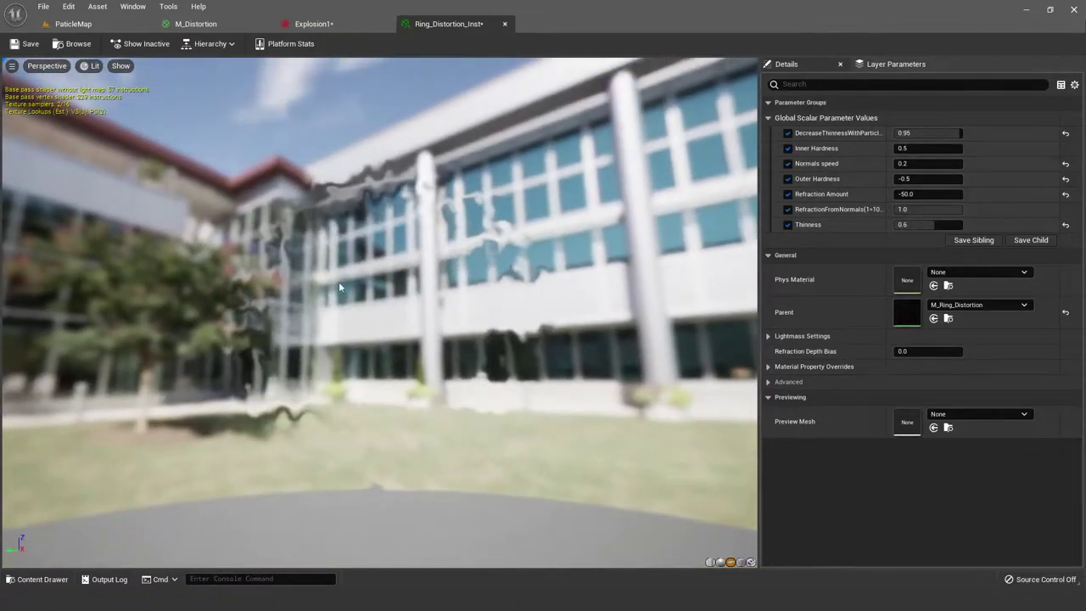
Step: Check the preview viewport options, toggle realtime, and widen the Details name column
click(122, 67)
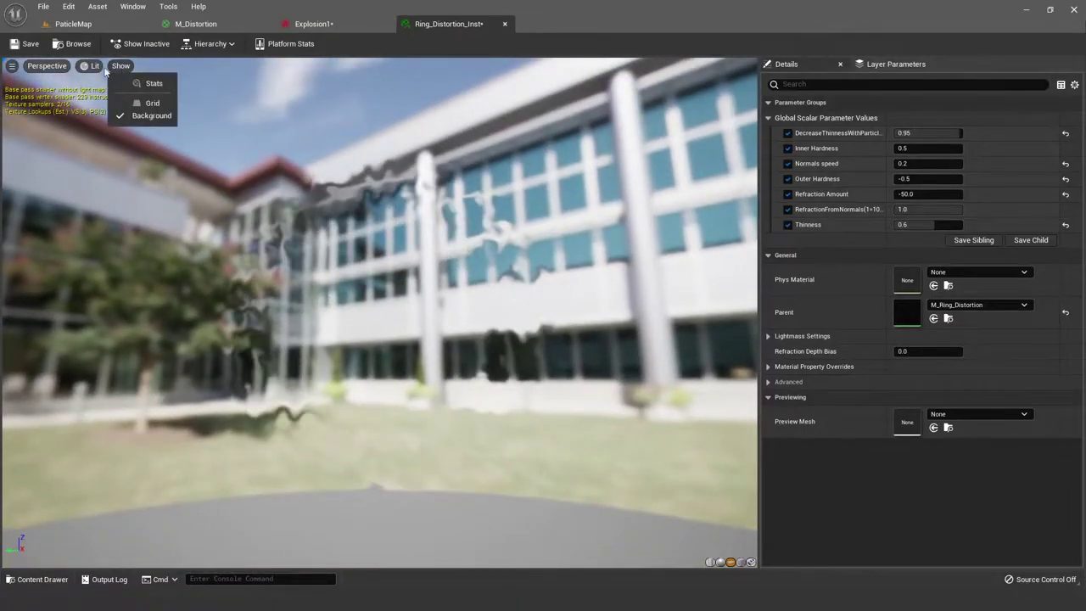
click(94, 67)
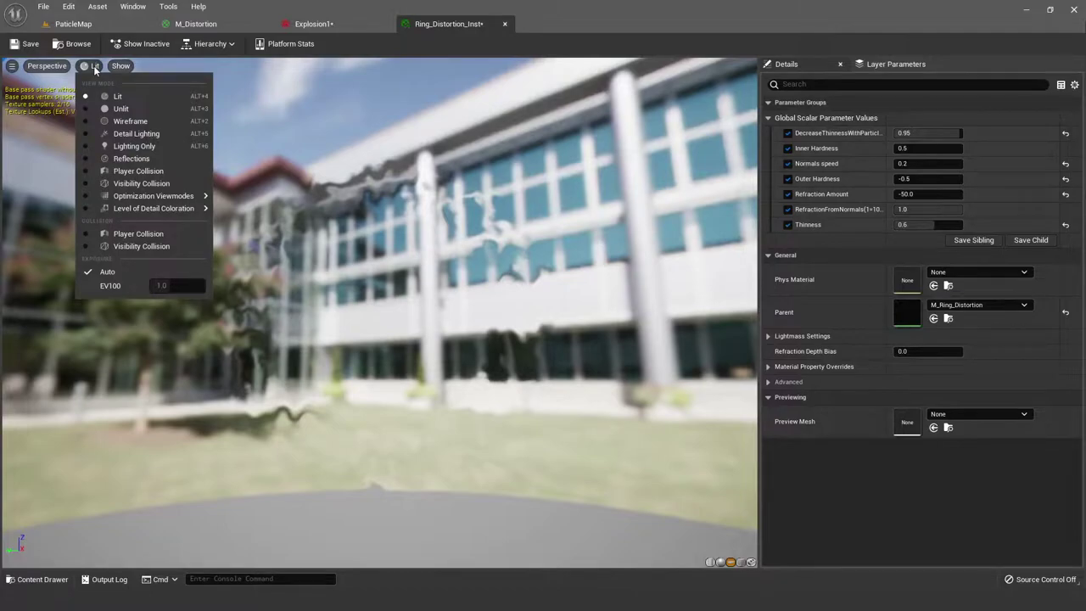
click(48, 66)
click(13, 66)
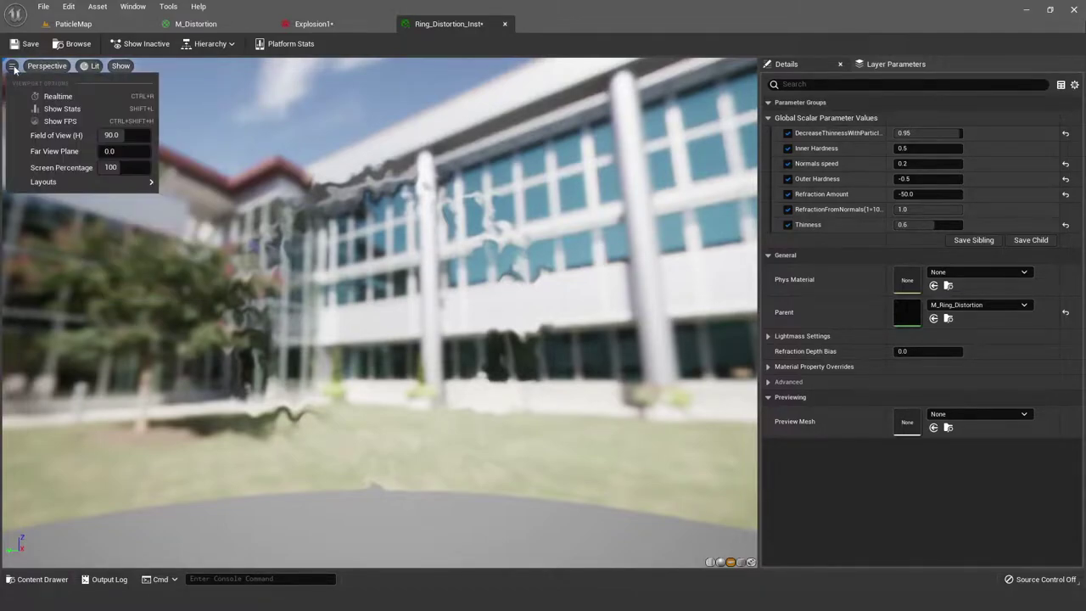
click(66, 99)
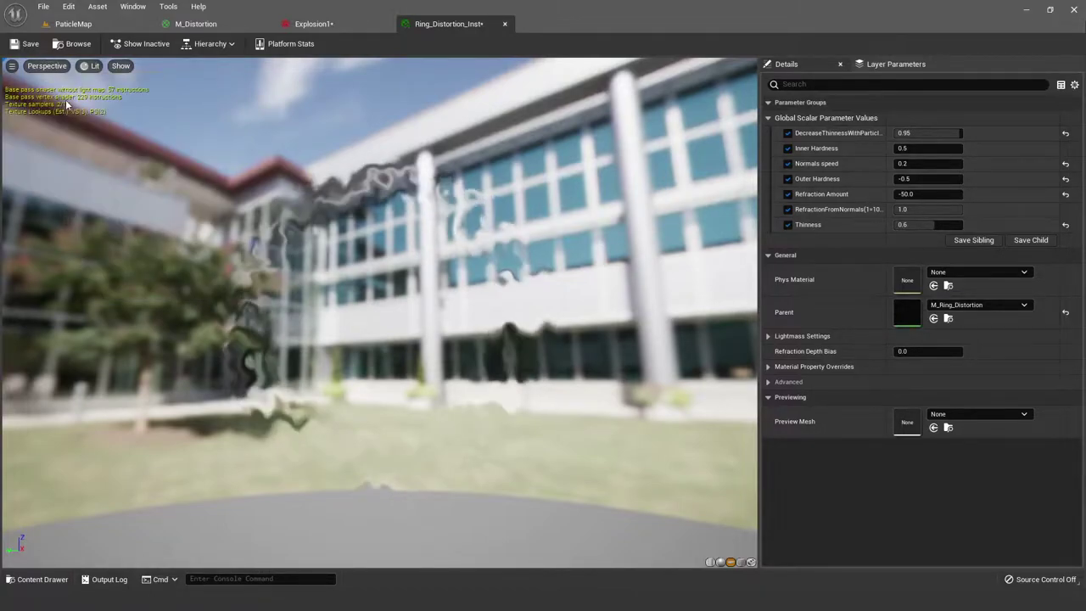
drag(341, 241, 426, 447)
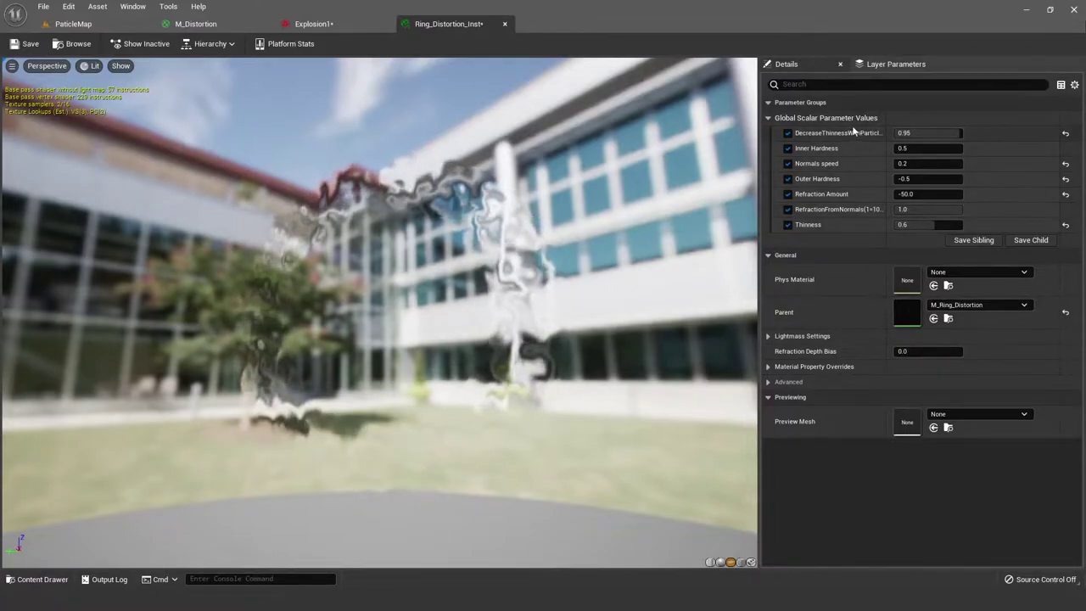
drag(885, 129, 925, 129)
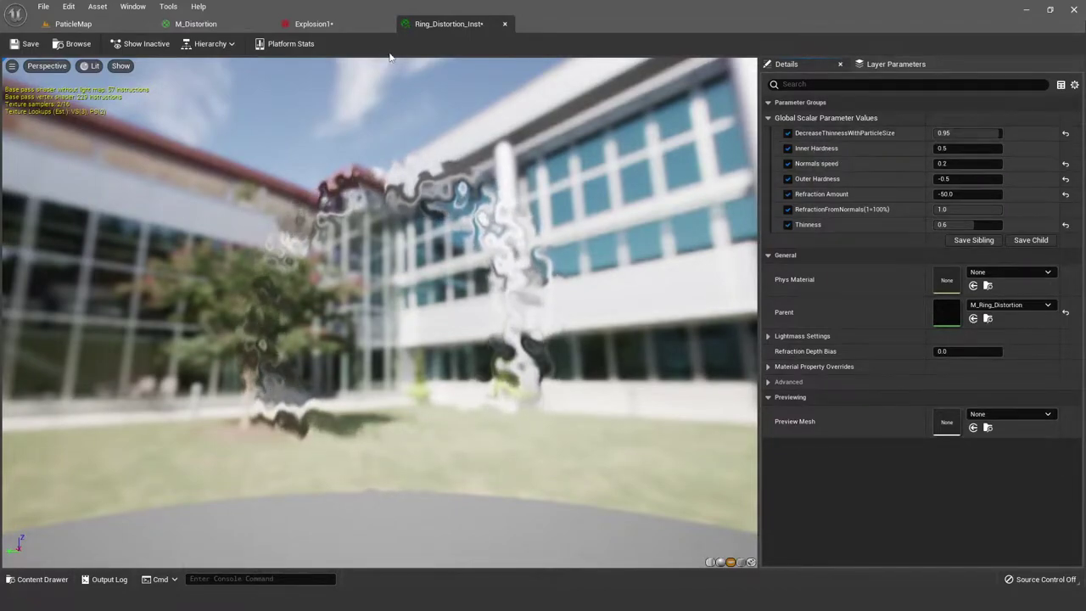
click(354, 24)
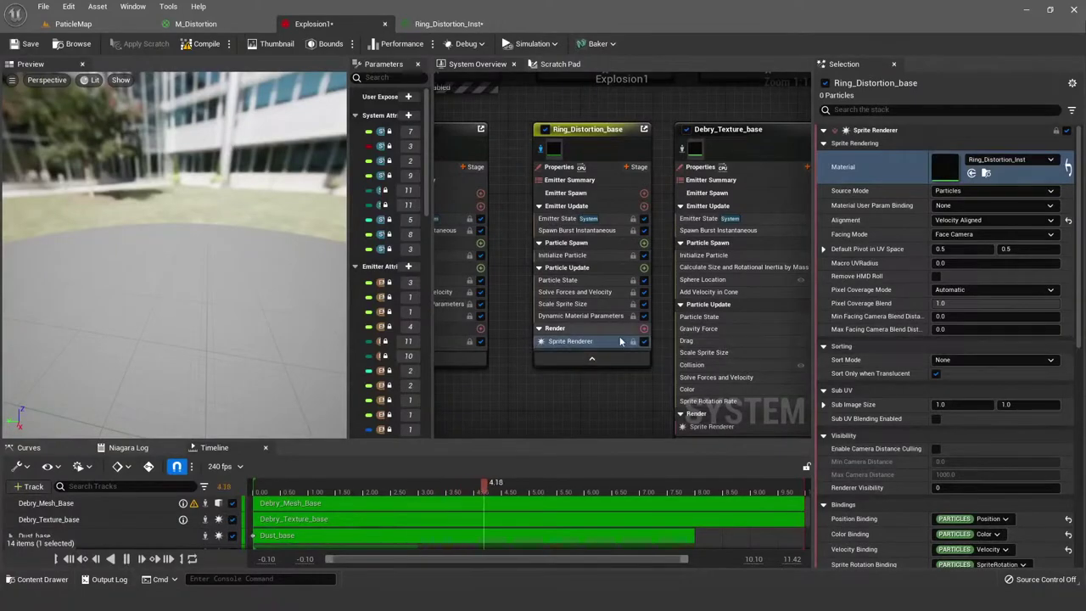
click(581, 316)
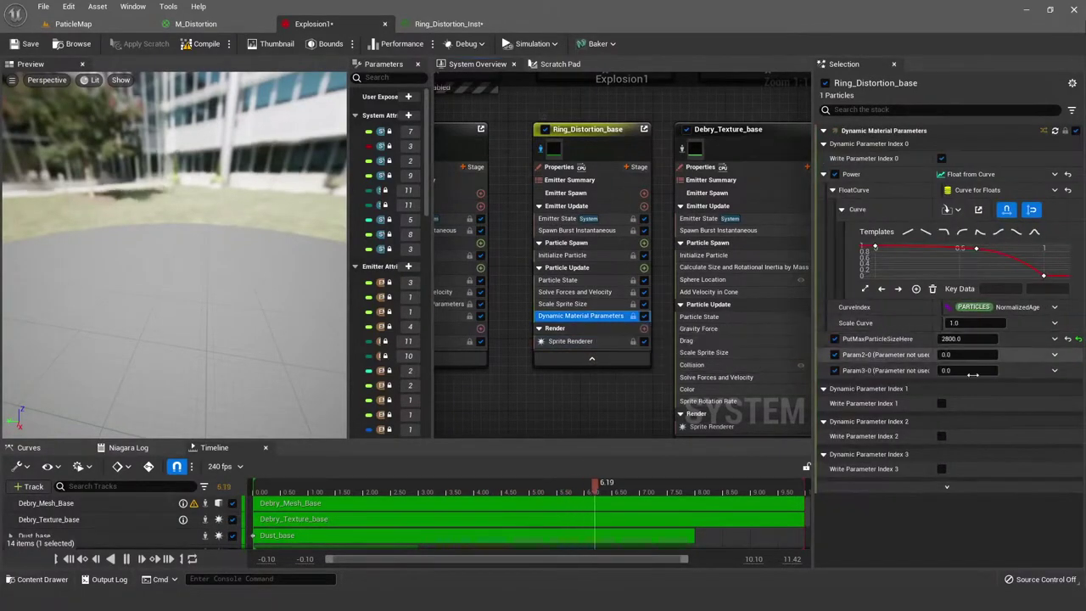
click(952, 338)
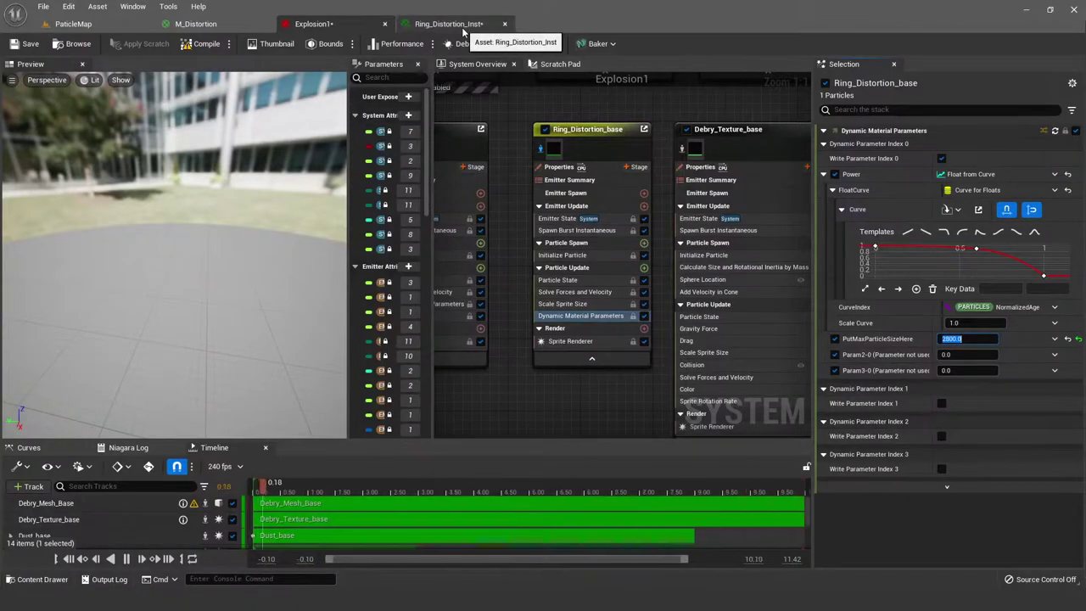
click(462, 28)
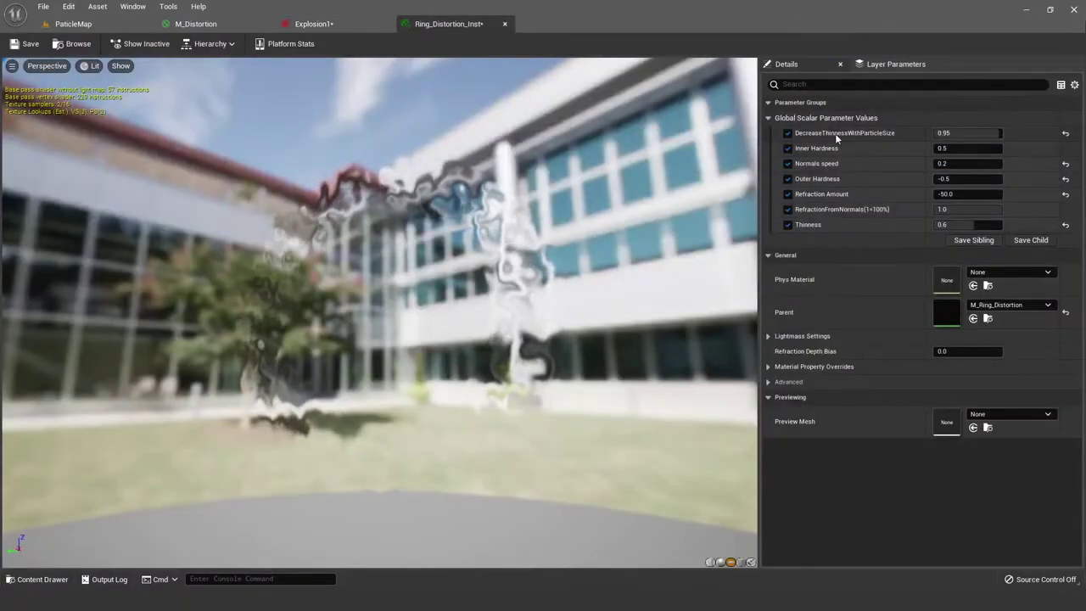
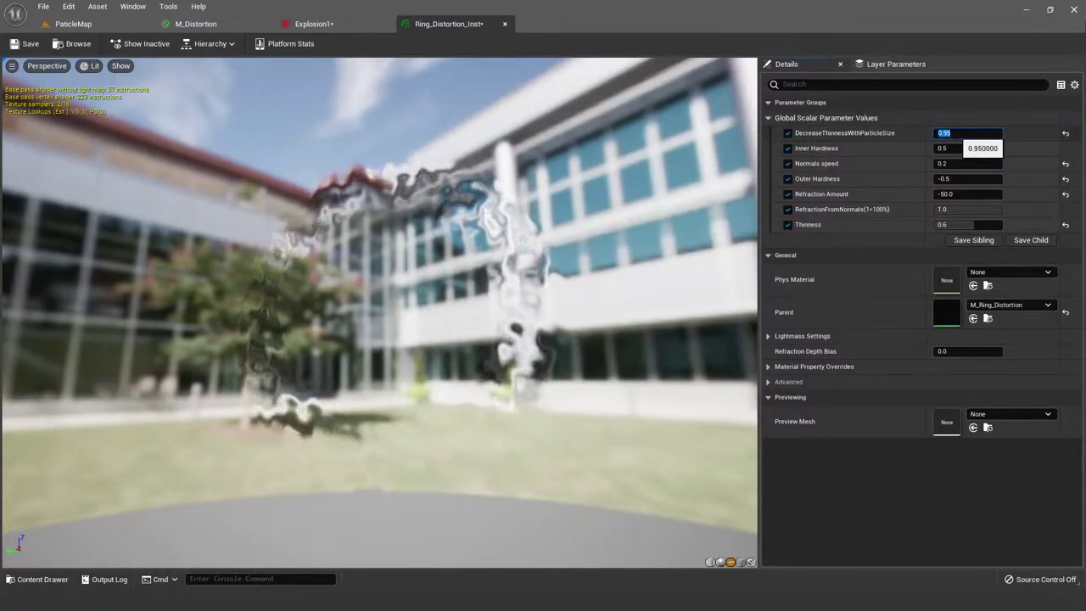
Step: Keep DecreaseThinnessWithParticleSize at 0.95 and Inner Hardness at 0.5, and set Normals speed to 1.0
click(951, 133)
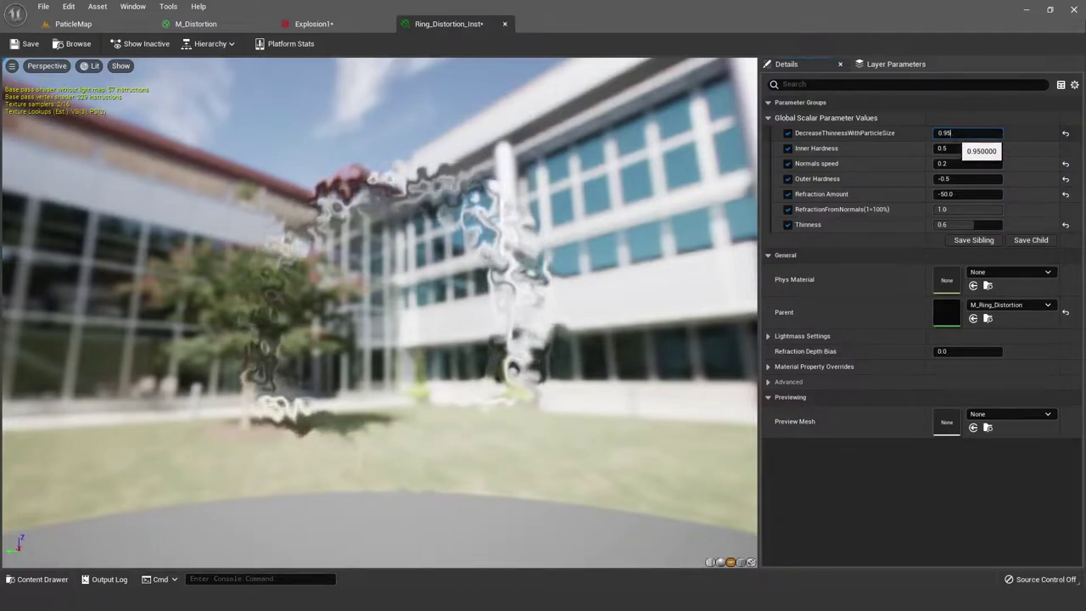
click(949, 136)
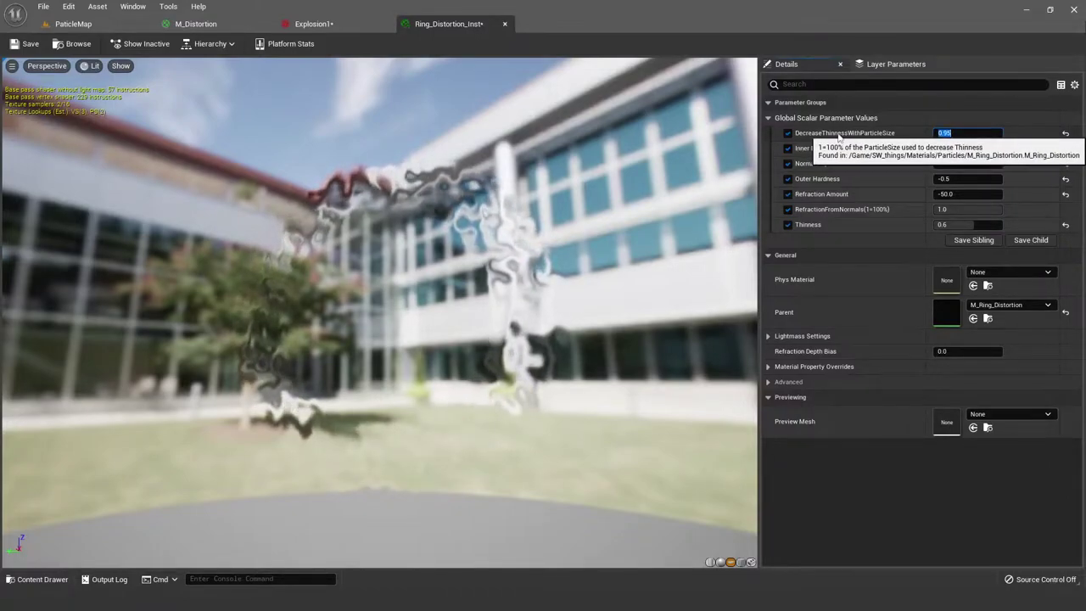
key(Return)
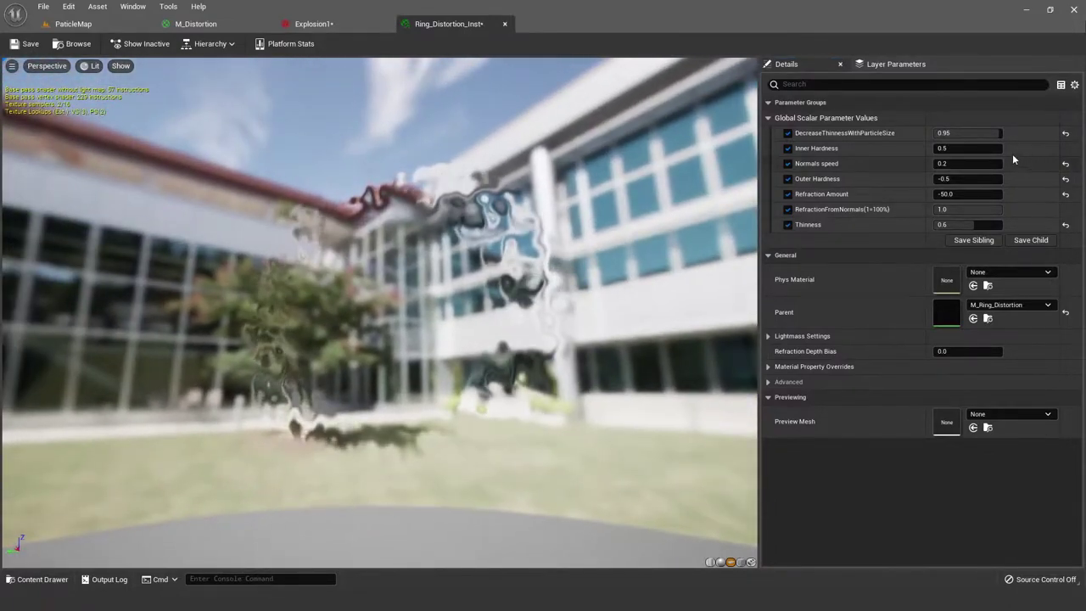
click(982, 145)
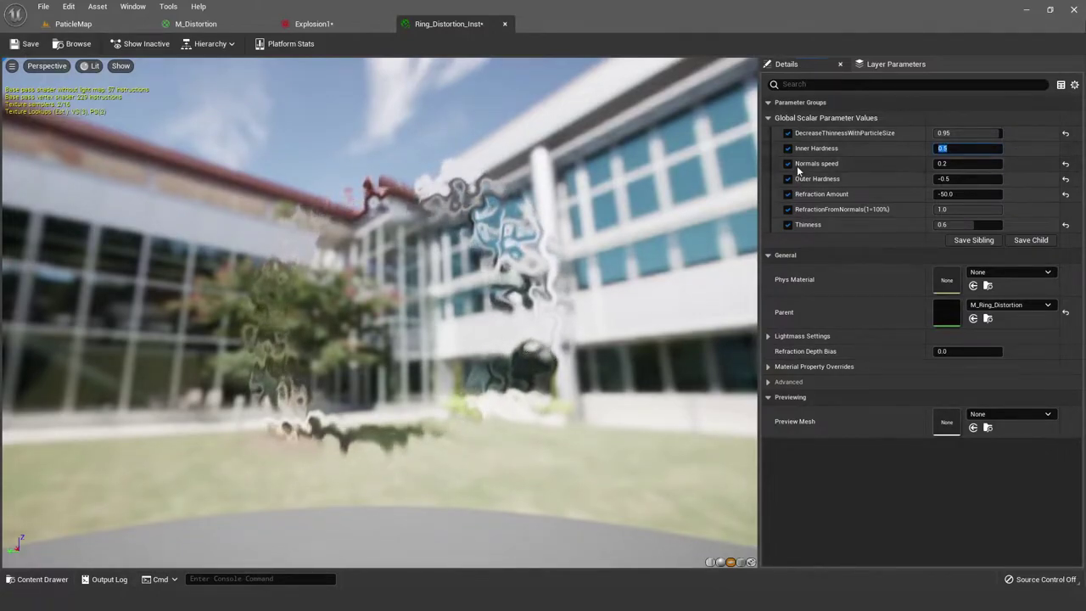
click(820, 162)
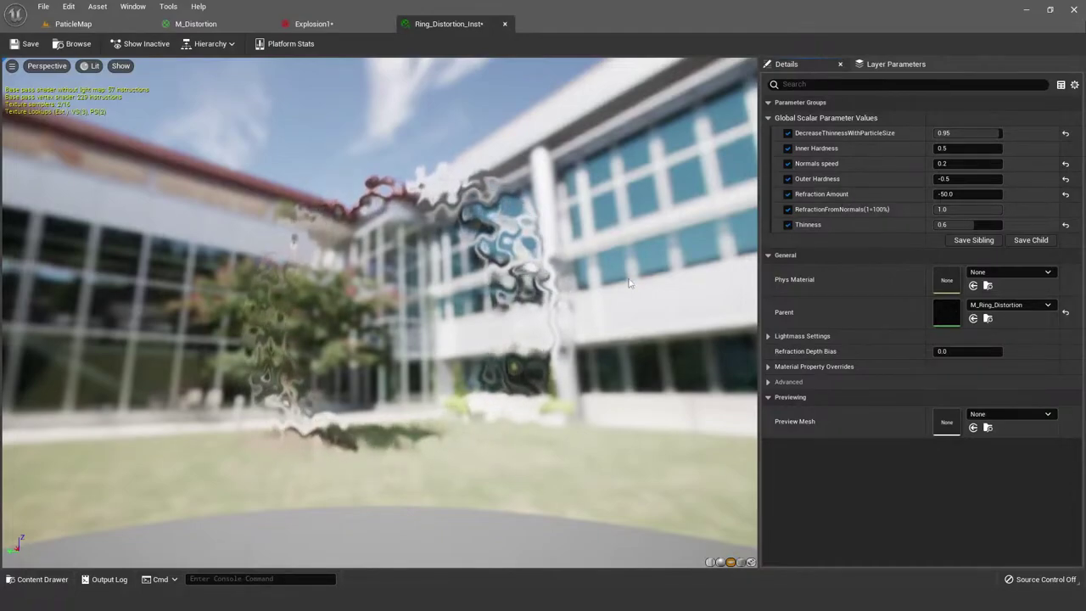
click(961, 167)
text(1)
key(Return)
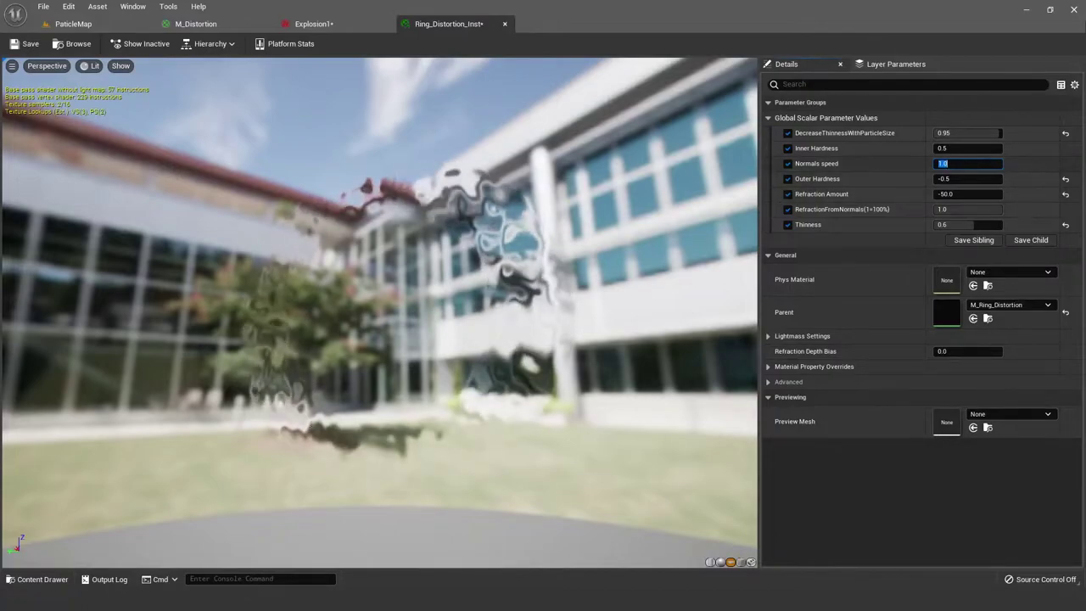
Step: Set Normals speed back to 0.2 and orbit the preview around the distortion
text(2)
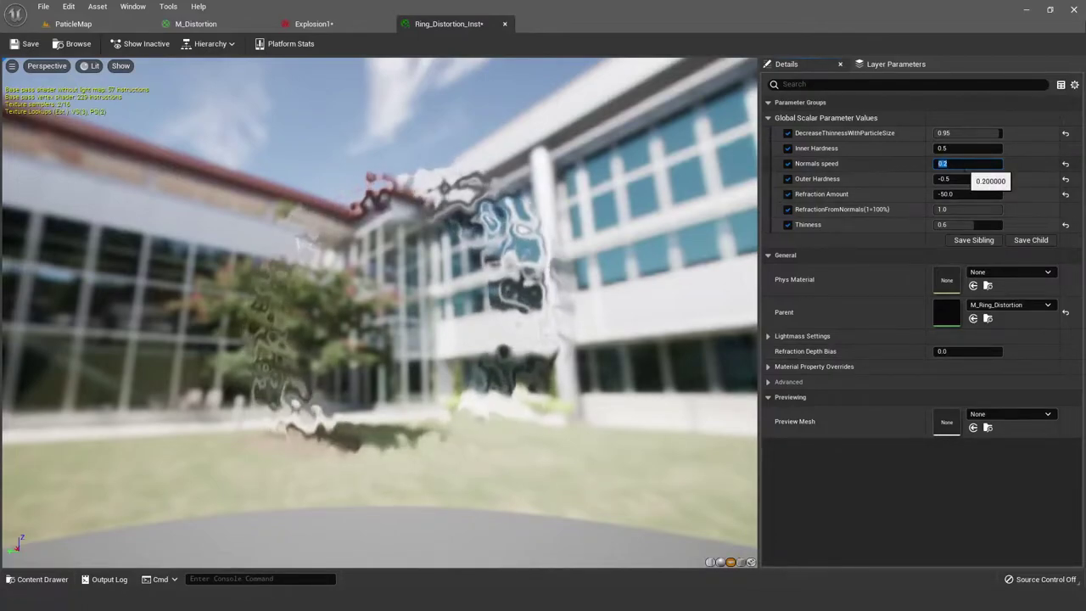
drag(408, 199, 418, 163)
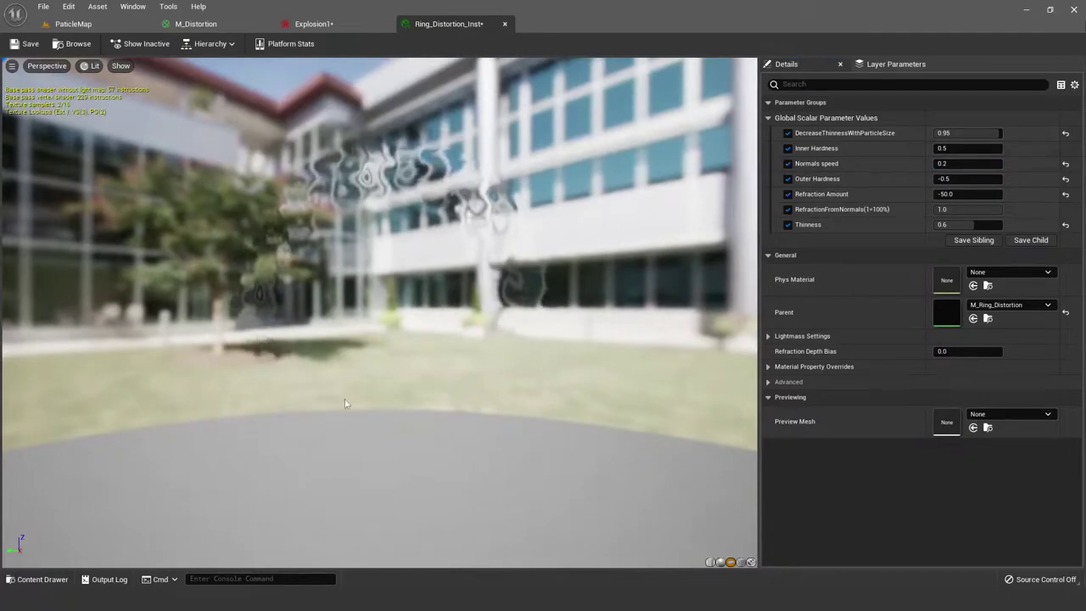
drag(440, 272, 378, 239)
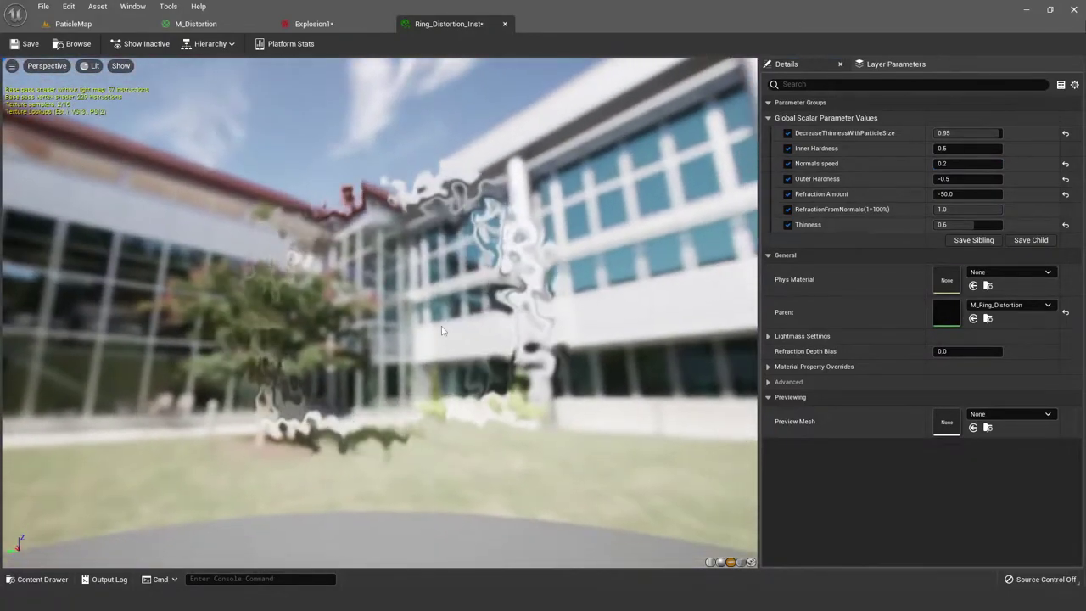
Step: Preview the ring filled in with Outer Hardness 0.0 from several angles, then restore -0.5
click(970, 182)
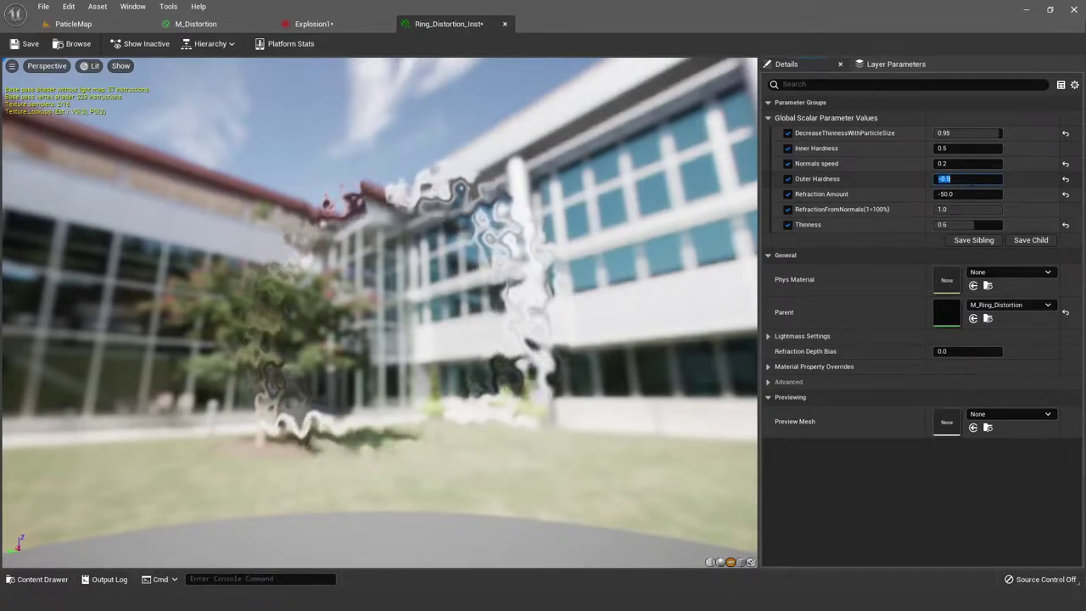
mouse_move(610, 223)
mouse_down()
mouse_move(586, 225)
mouse_move(628, 222)
mouse_move(615, 223)
mouse_up()
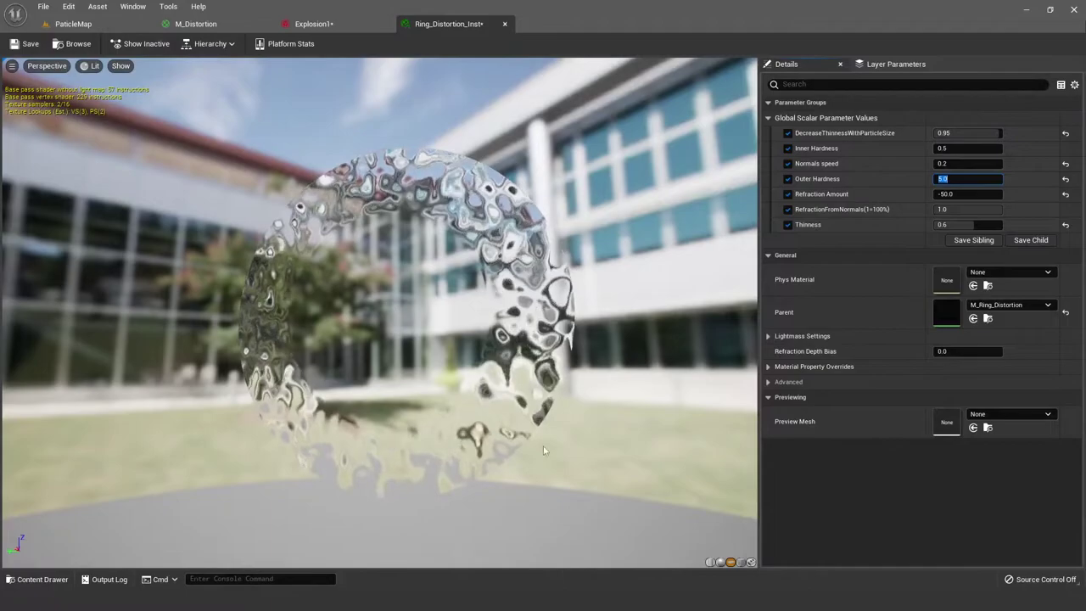
drag(258, 406, 273, 284)
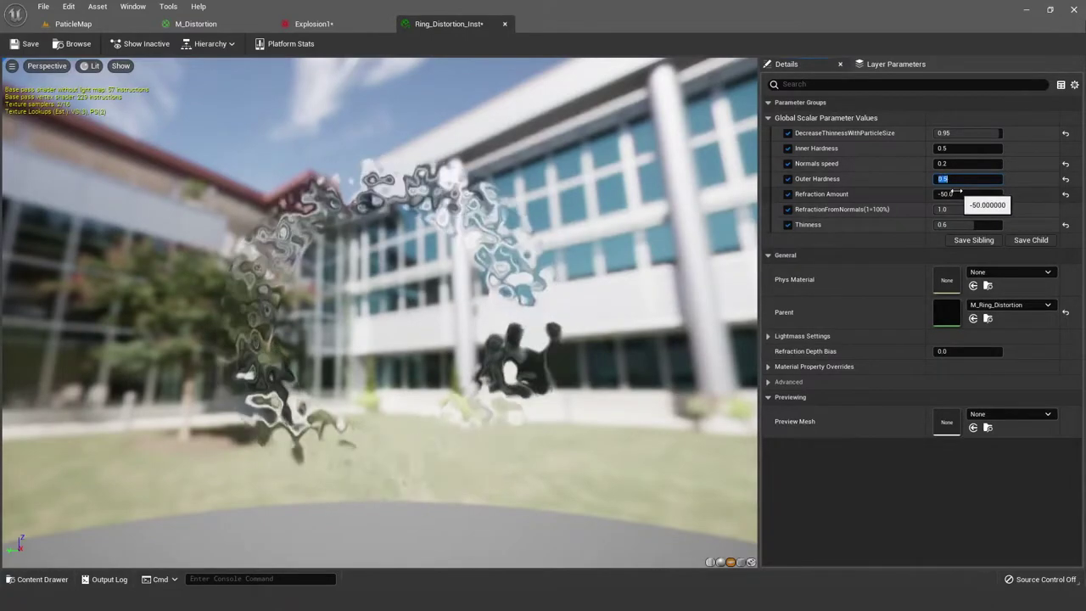
drag(642, 300, 594, 306)
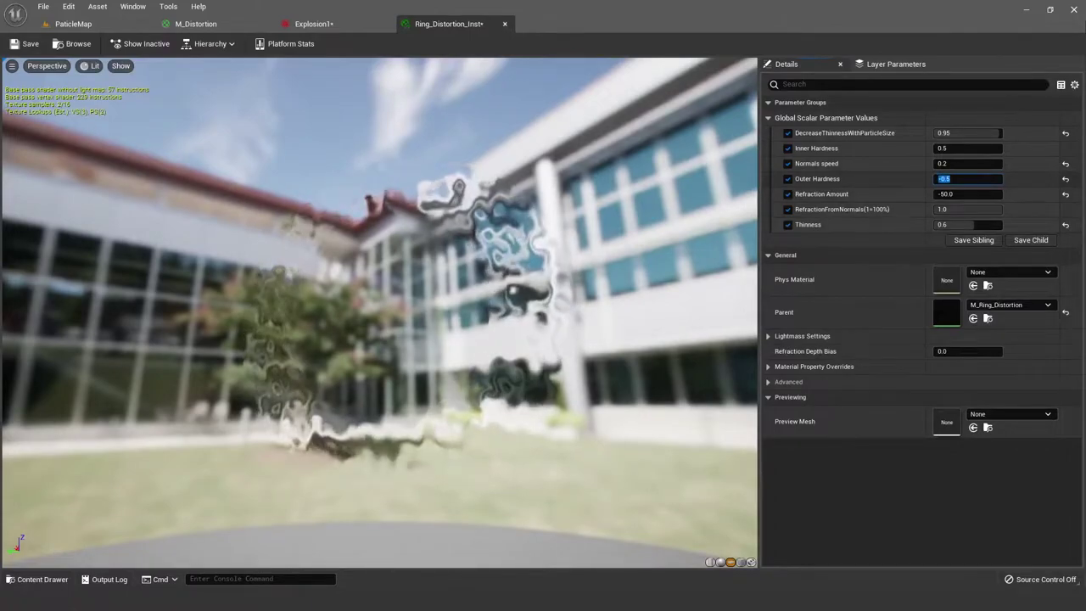
drag(194, 363, 152, 350)
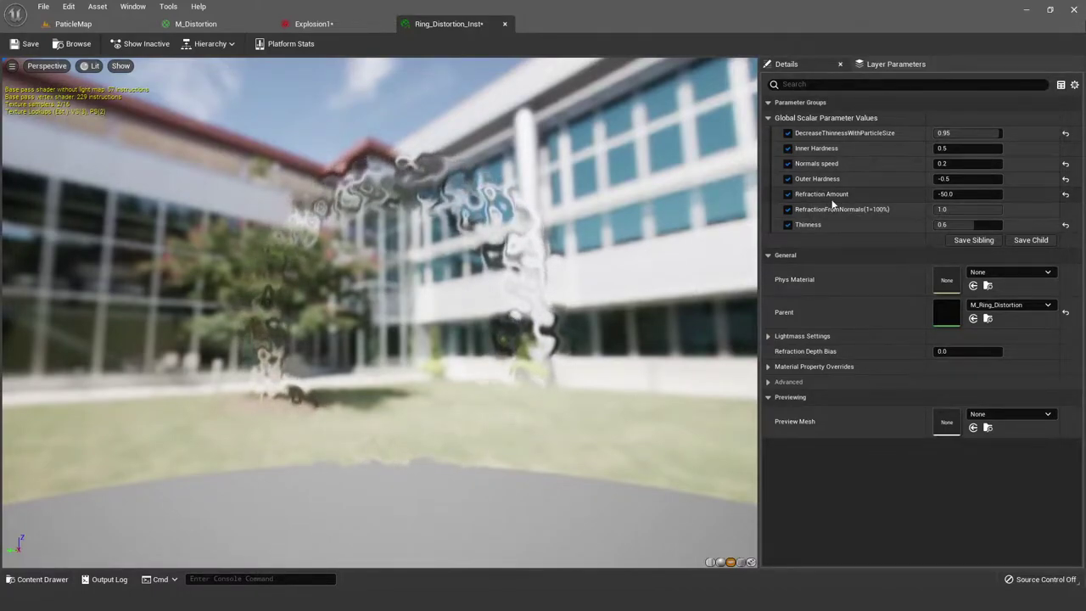
drag(475, 280, 696, 263)
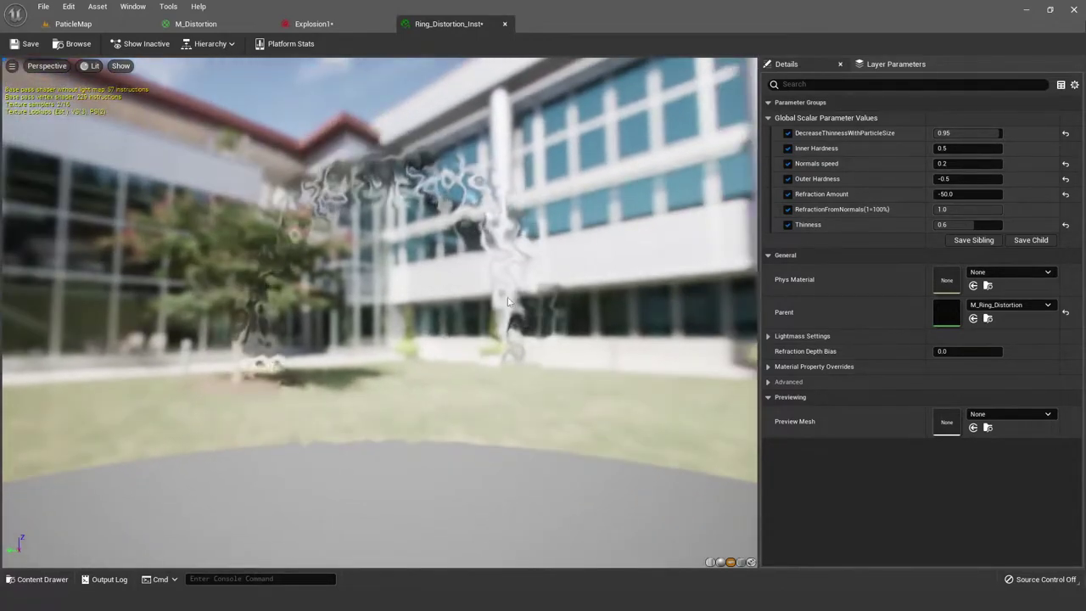
drag(508, 301, 543, 300)
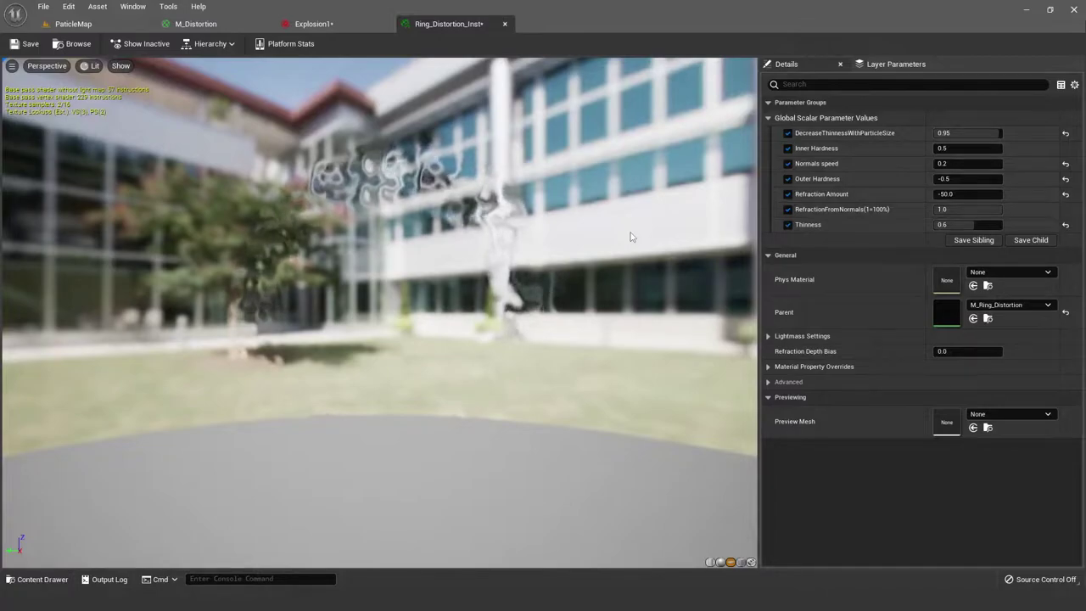
Step: Set Refraction Amount to 0.0, then drag it back to -50, briefly to about -103, and settle on -50.0
click(947, 194)
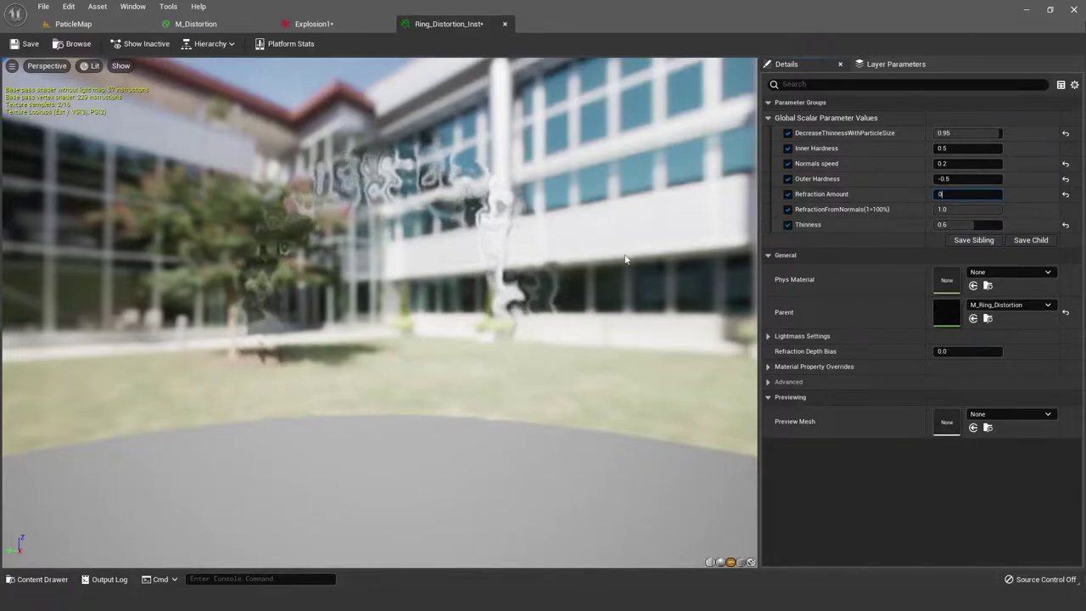
key(Return)
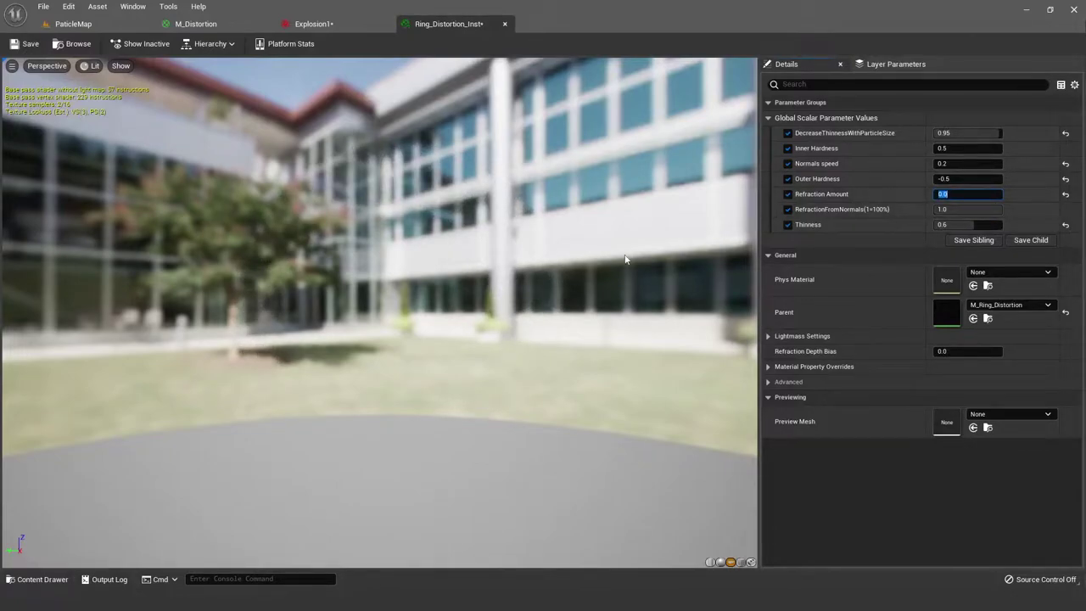
drag(616, 237, 598, 237)
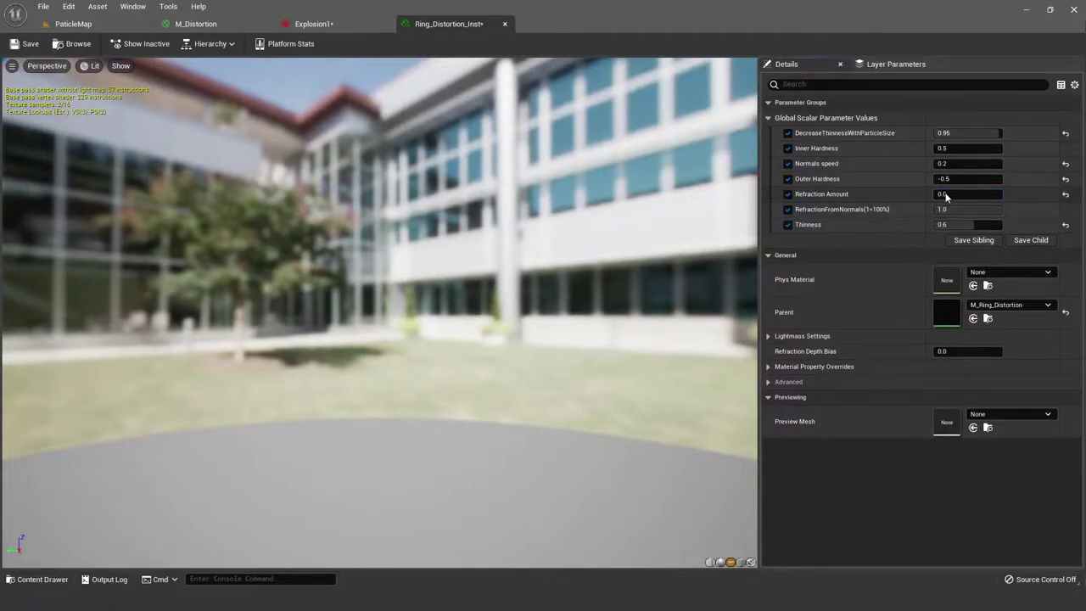
drag(946, 196, 906, 196)
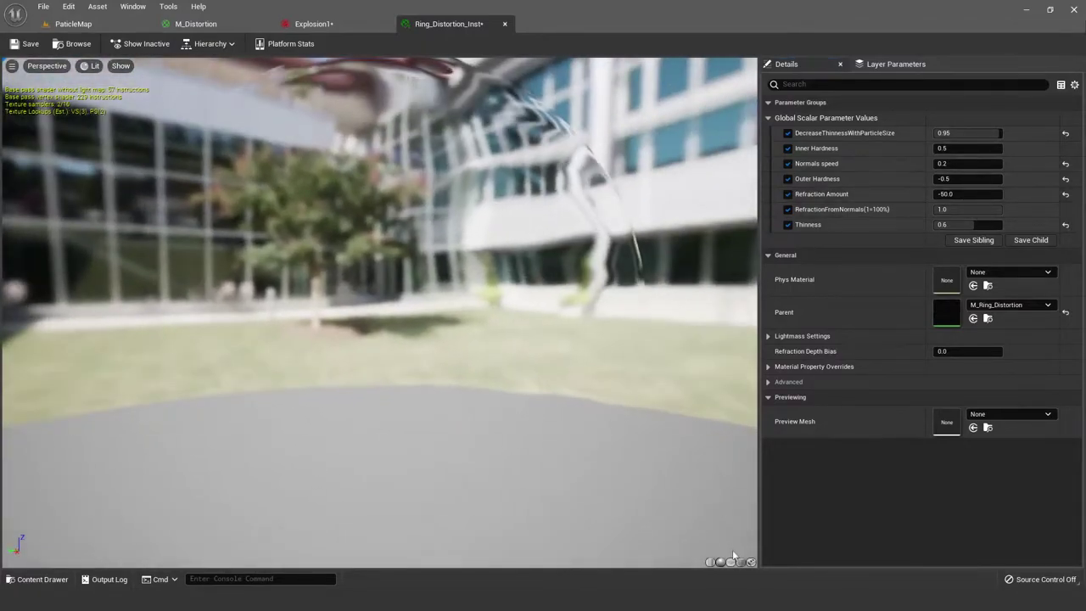
click(732, 563)
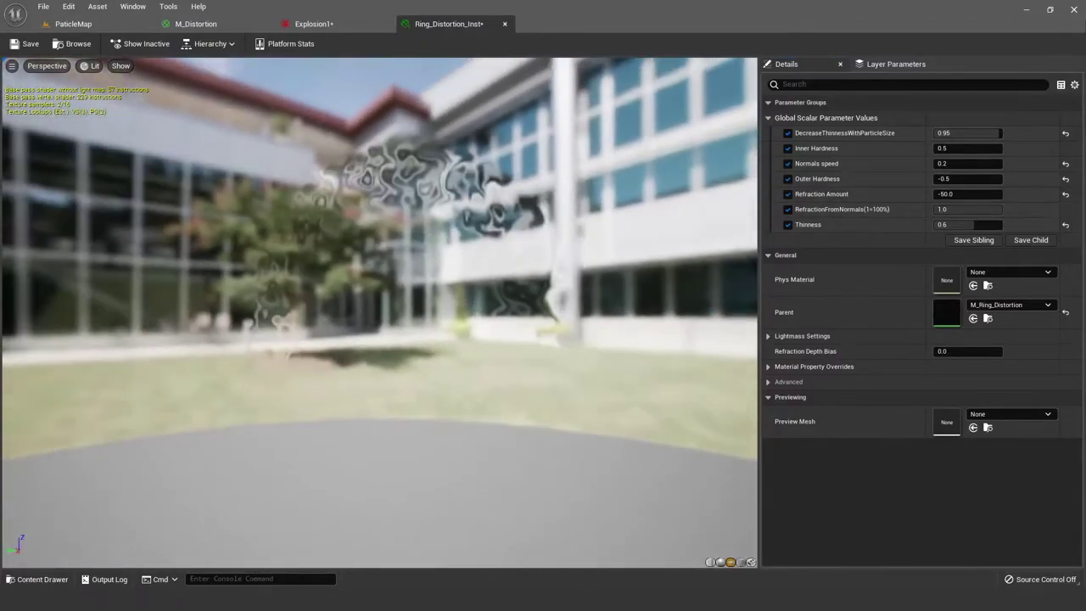
drag(950, 194, 886, 194)
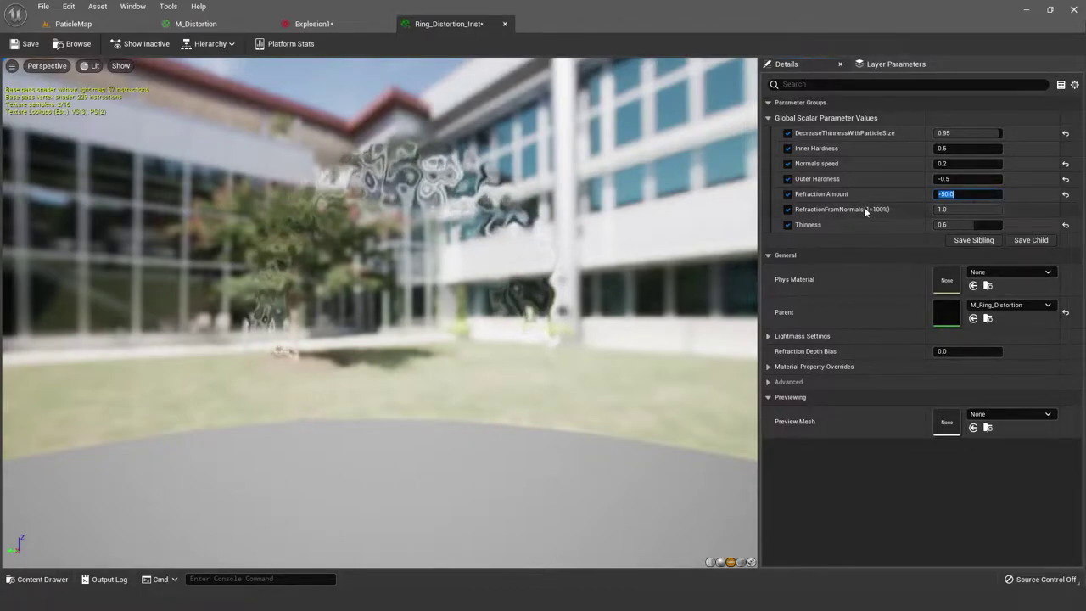
click(416, 25)
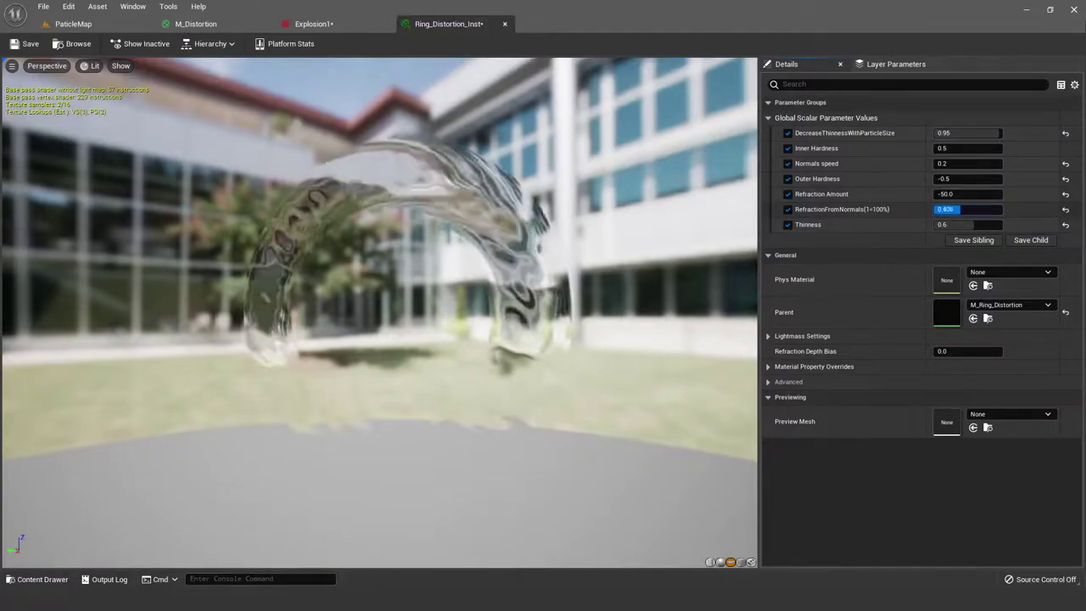
Step: Lower RefractionFromNormals to about 0.7 while orbiting the ring, then undo back to 1.0
drag(337, 204, 51, 223)
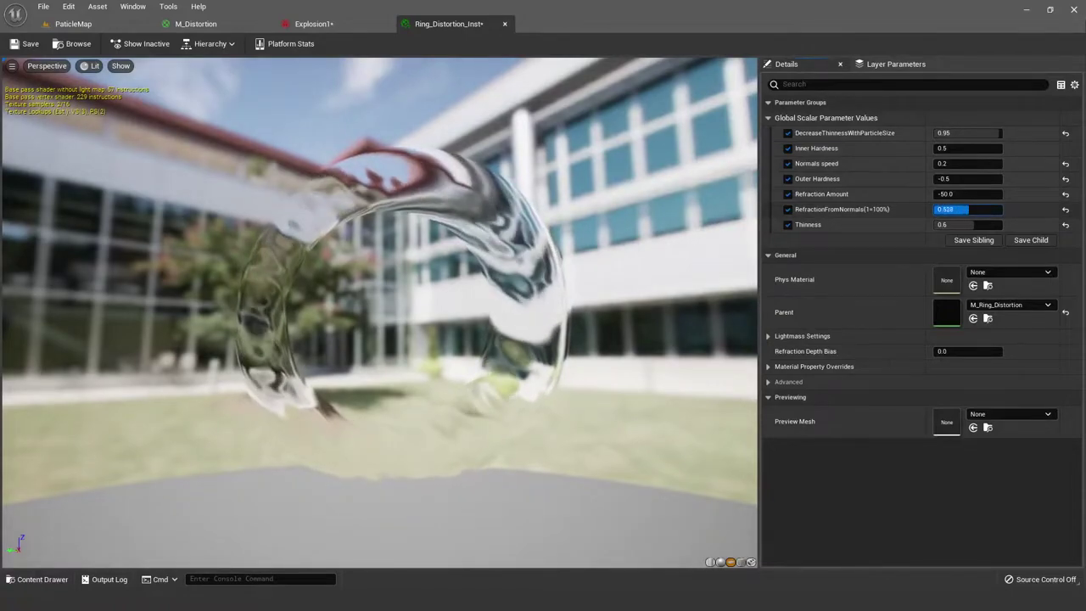
drag(51, 223, 211, 322)
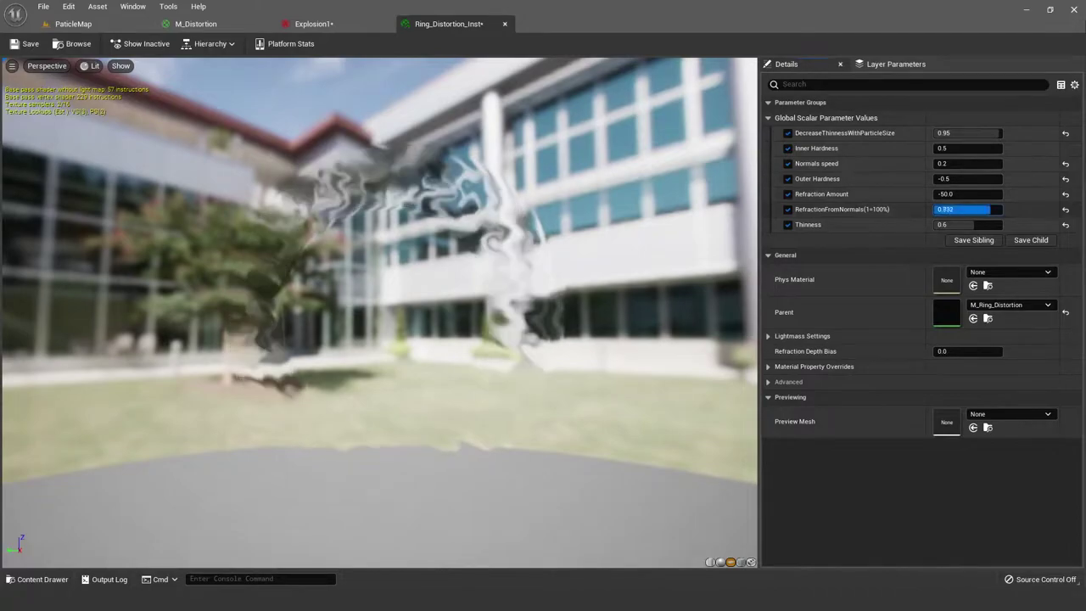
mouse_move(496, 256)
mouse_down()
mouse_move(548, 260)
mouse_move(483, 255)
mouse_up()
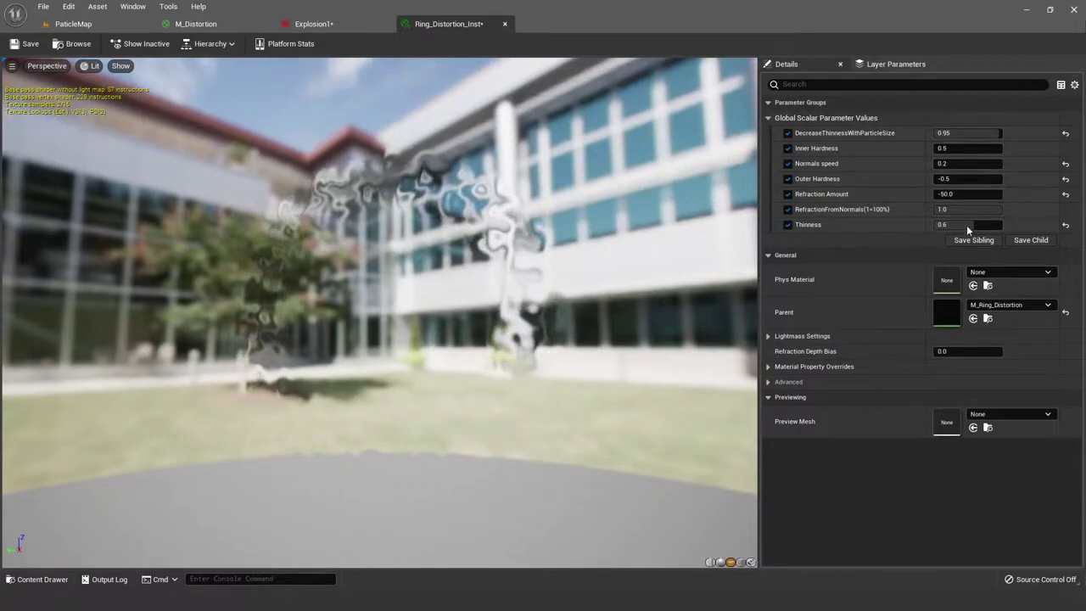
drag(967, 210, 936, 211)
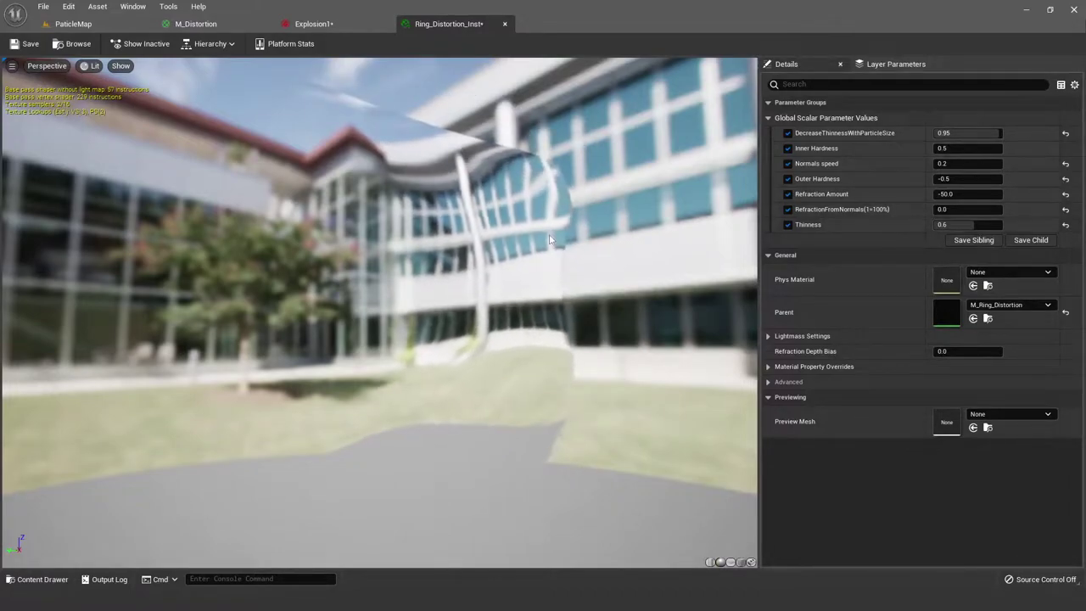
drag(549, 239, 549, 240)
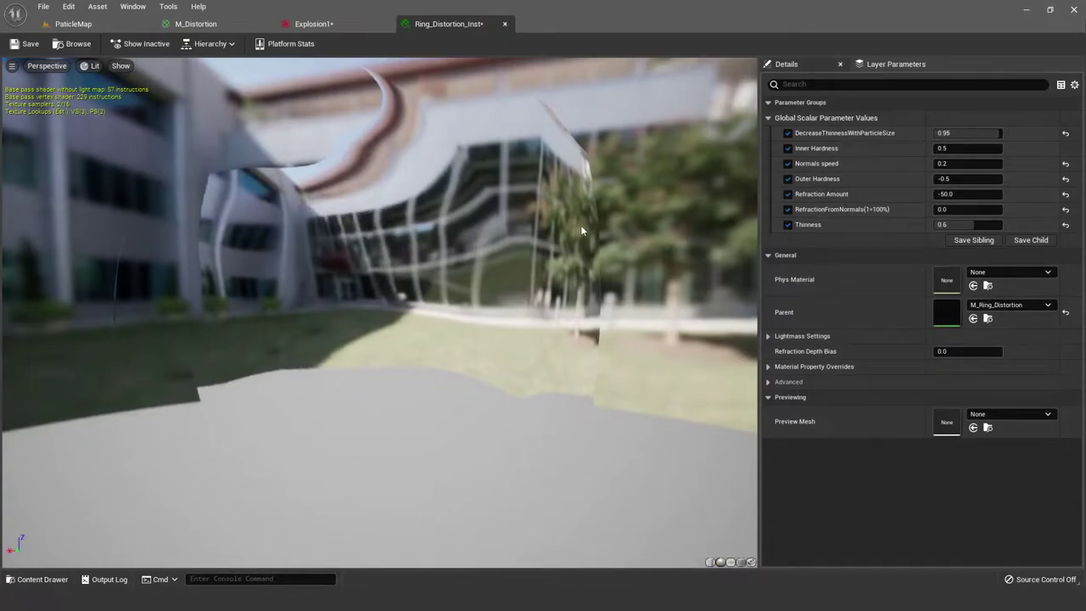
key(ctrl+z)
drag(572, 230, 572, 230)
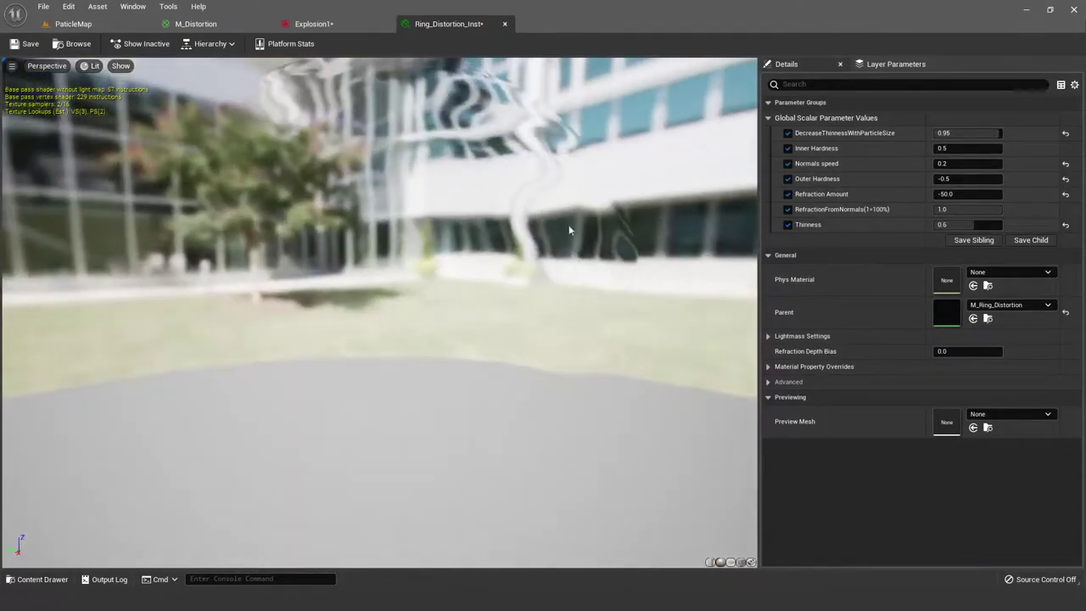
click(730, 561)
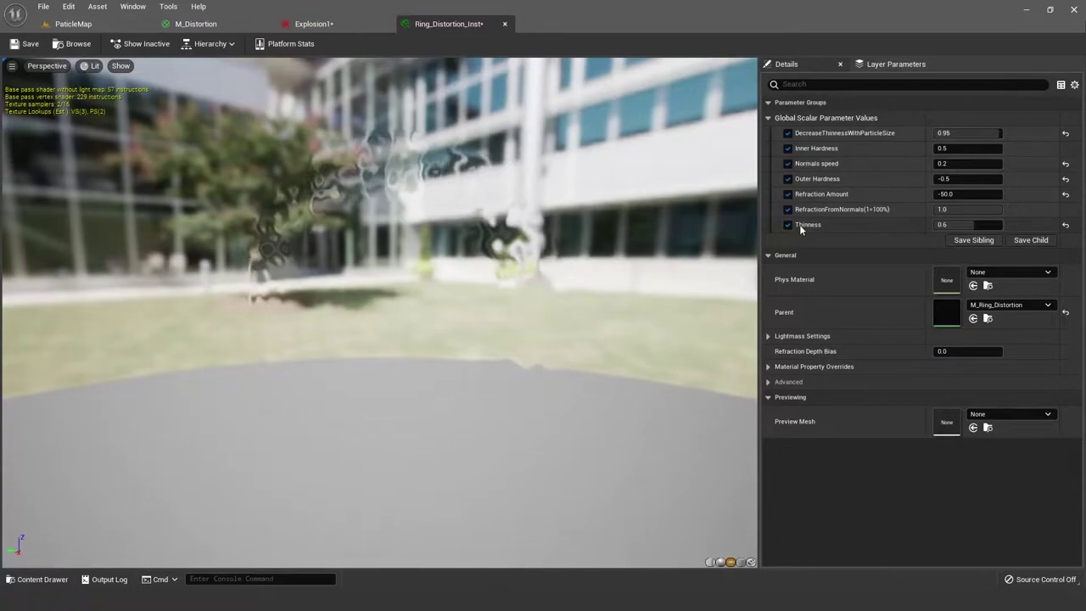
drag(509, 254, 509, 255)
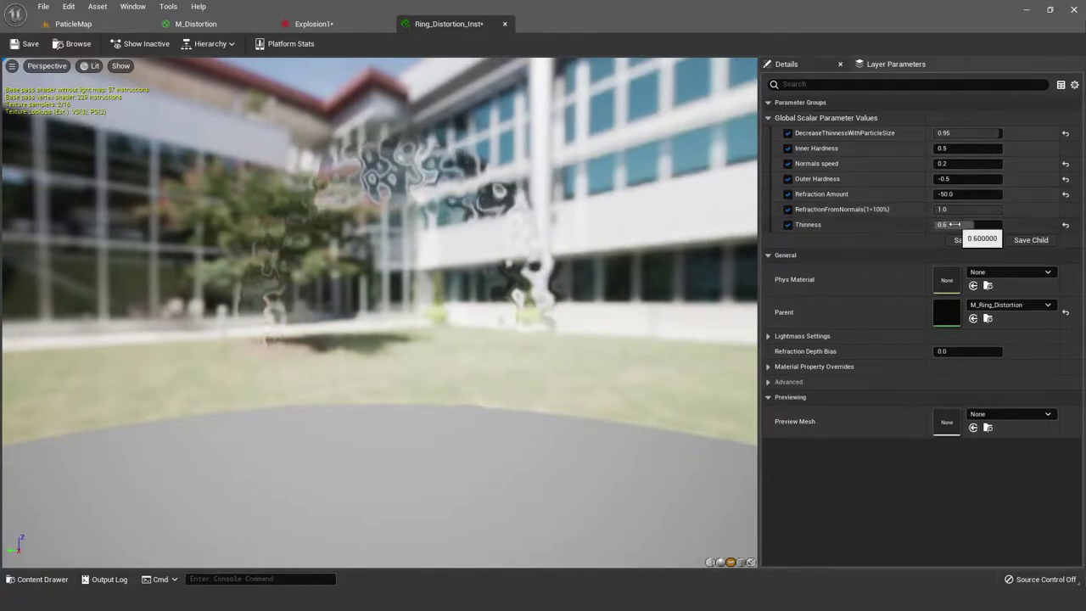
Step: Sweep Thinness down to about 0.35 and up until the ring fades, then enter 0.6
drag(954, 224, 914, 224)
drag(633, 282, 449, 250)
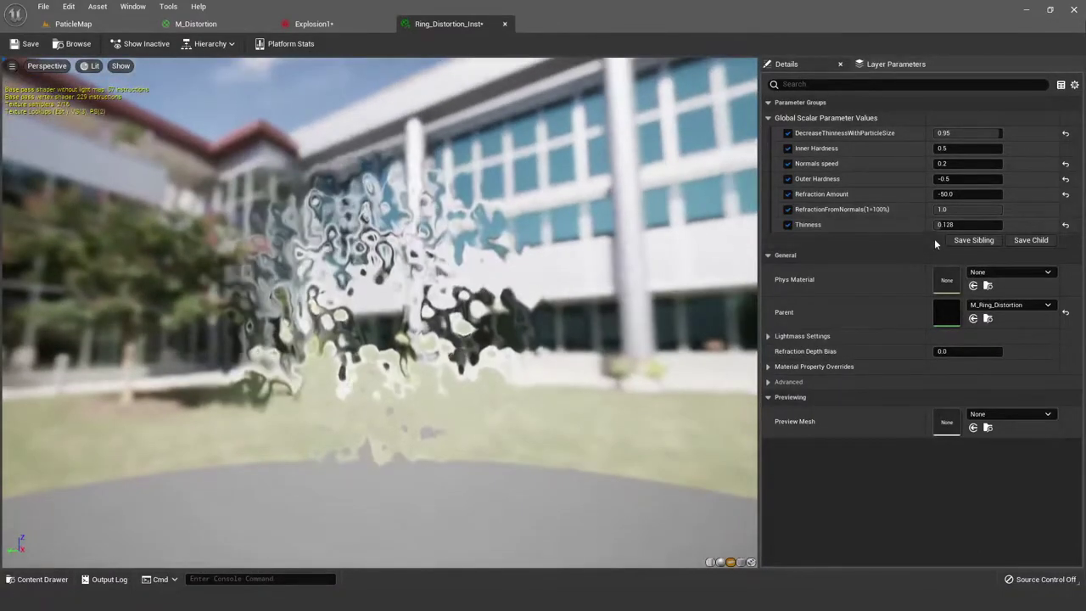
drag(947, 225, 1013, 224)
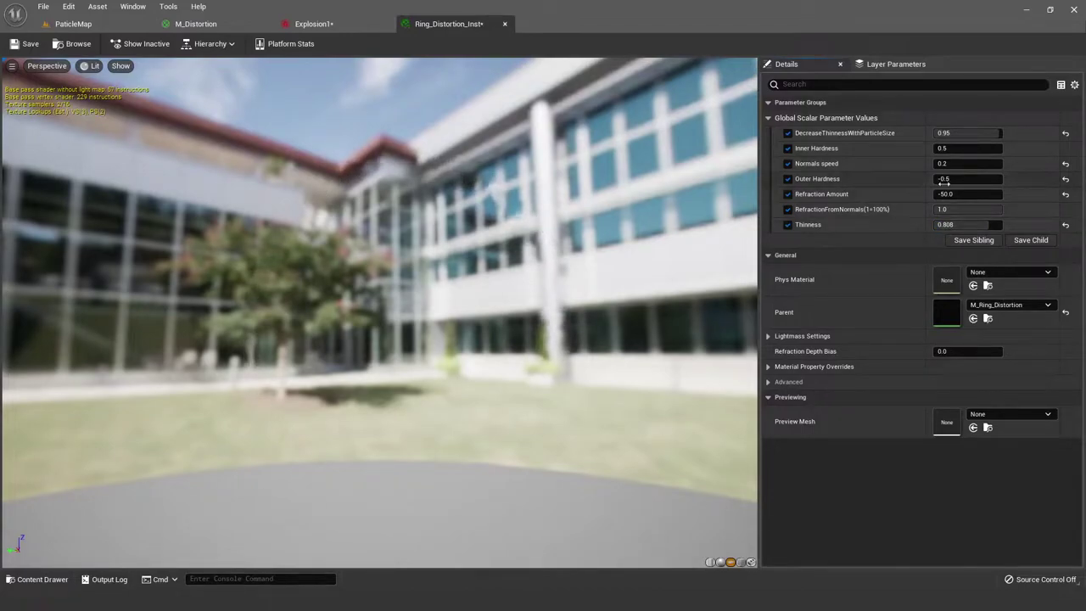
drag(989, 225, 980, 225)
click(980, 227)
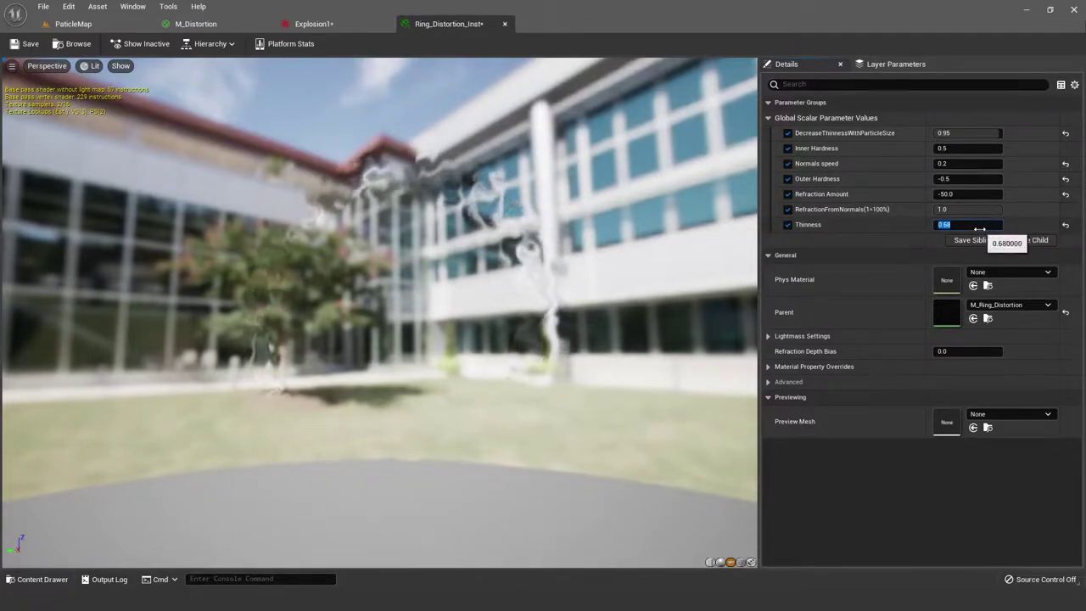
text(0.6)
key(Return)
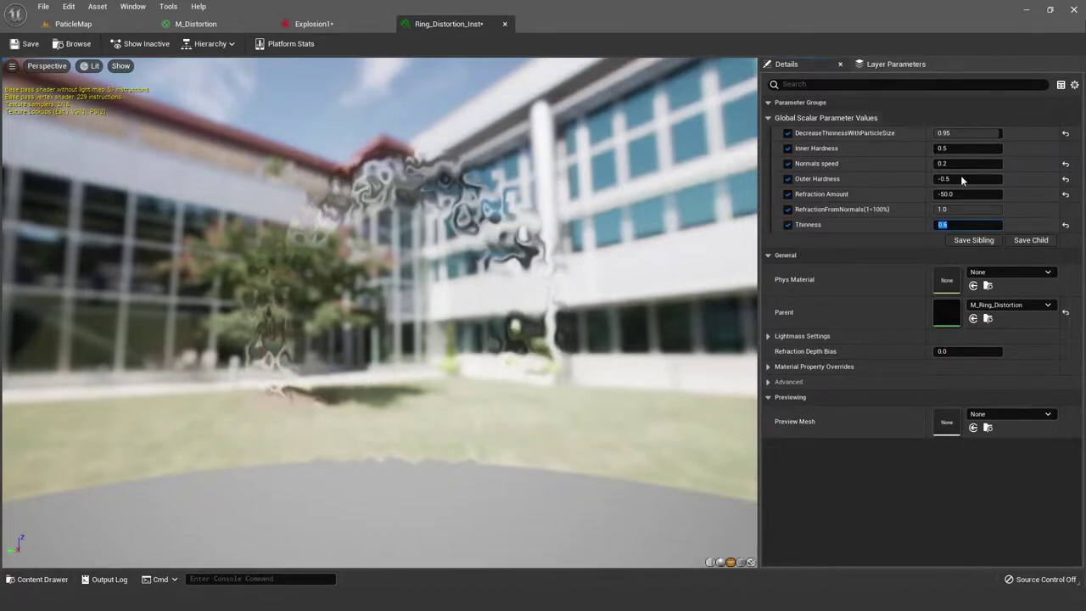
Step: Open parent material M_Ring_Distortion and look over its masked-normals and mask comment groups
double_click(948, 316)
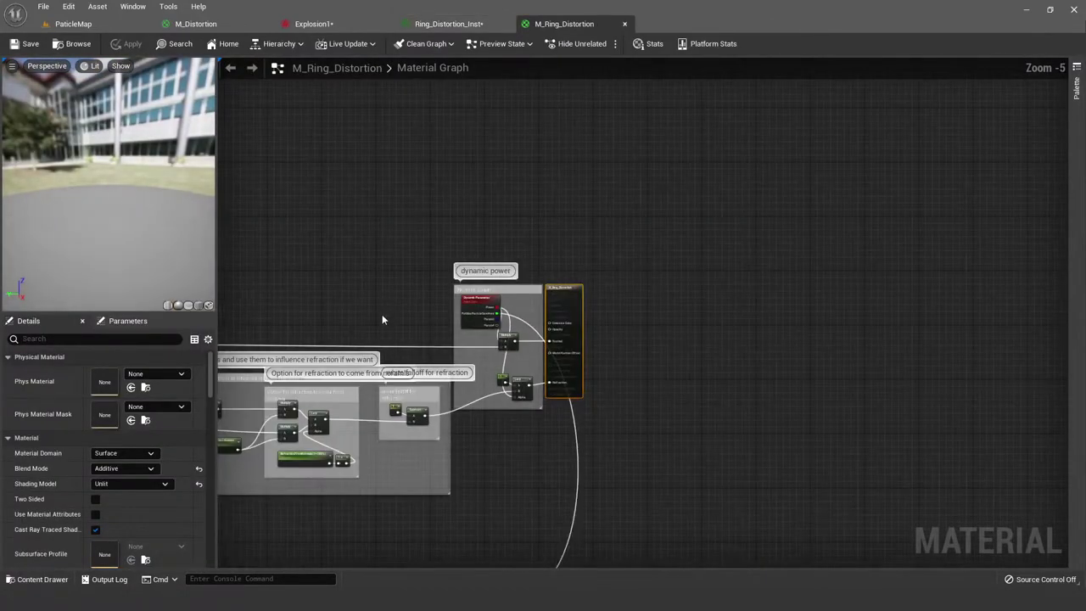
scroll(333, 320, down, 1)
right_drag(333, 320, 818, 209)
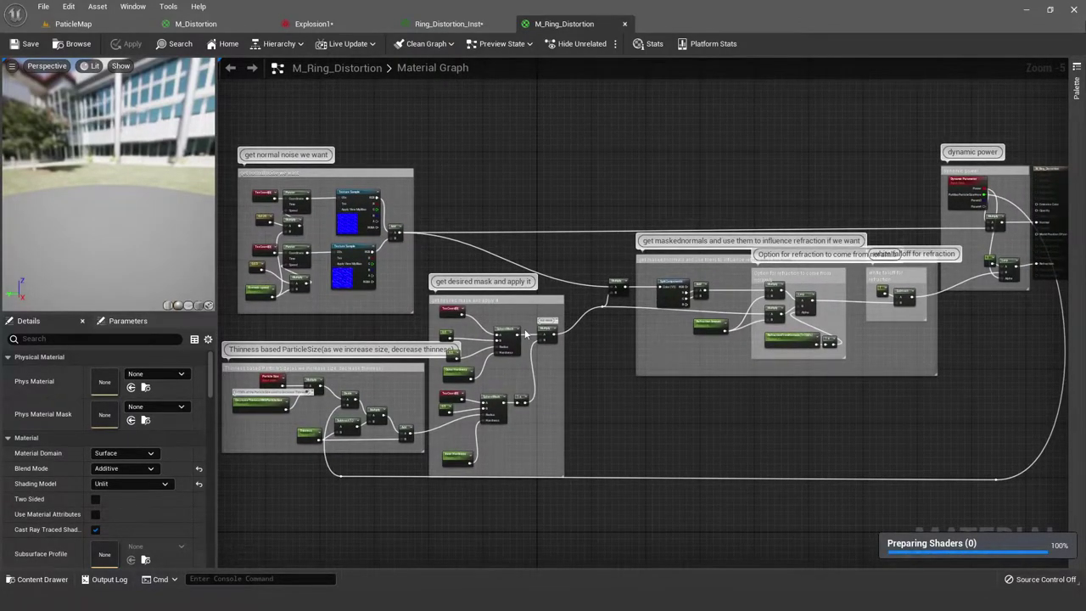
click(742, 259)
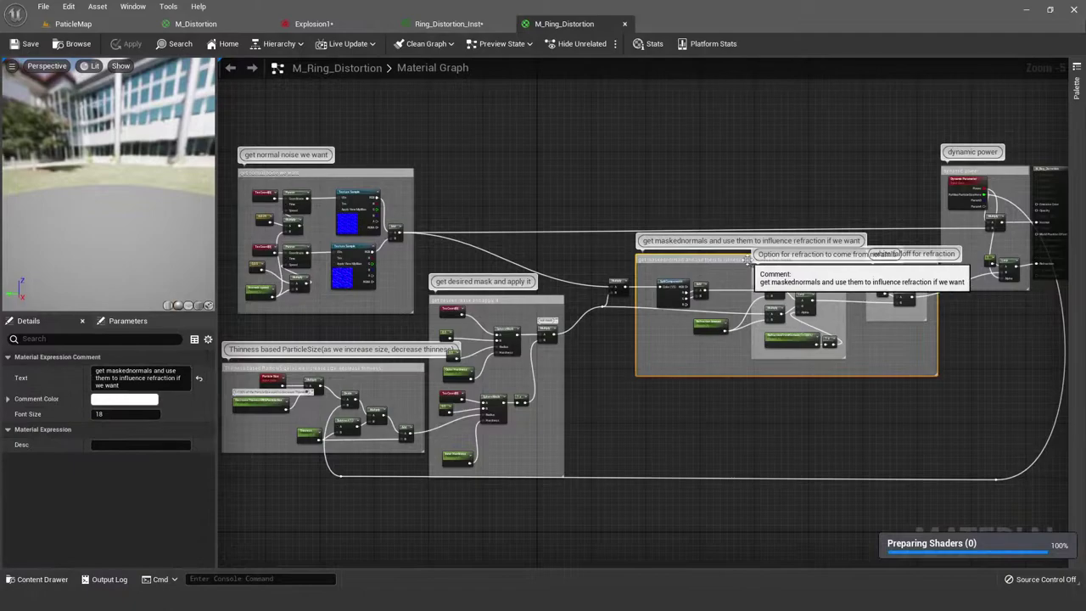
click(660, 412)
scroll(486, 313, up, 1)
scroll(486, 312, up, 1)
click(485, 311)
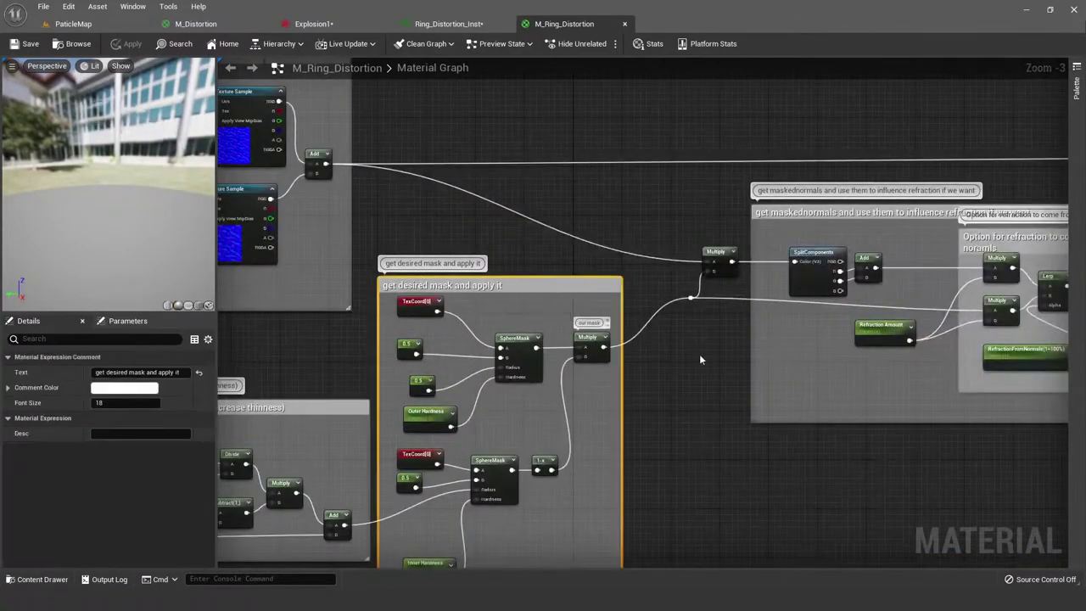
click(455, 225)
Step: Review the normal noise group and both Texture Sample nodes, then return to the ParticleMap level
scroll(456, 225, down, 2)
right_drag(548, 235, 607, 280)
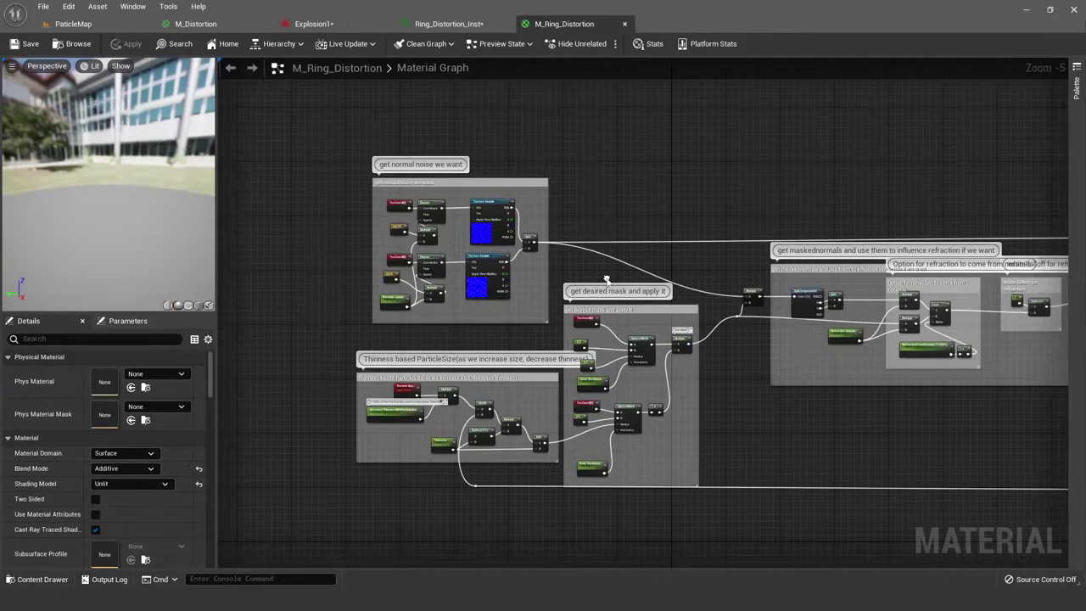
scroll(425, 177, up, 1)
click(406, 188)
scroll(402, 203, up, 1)
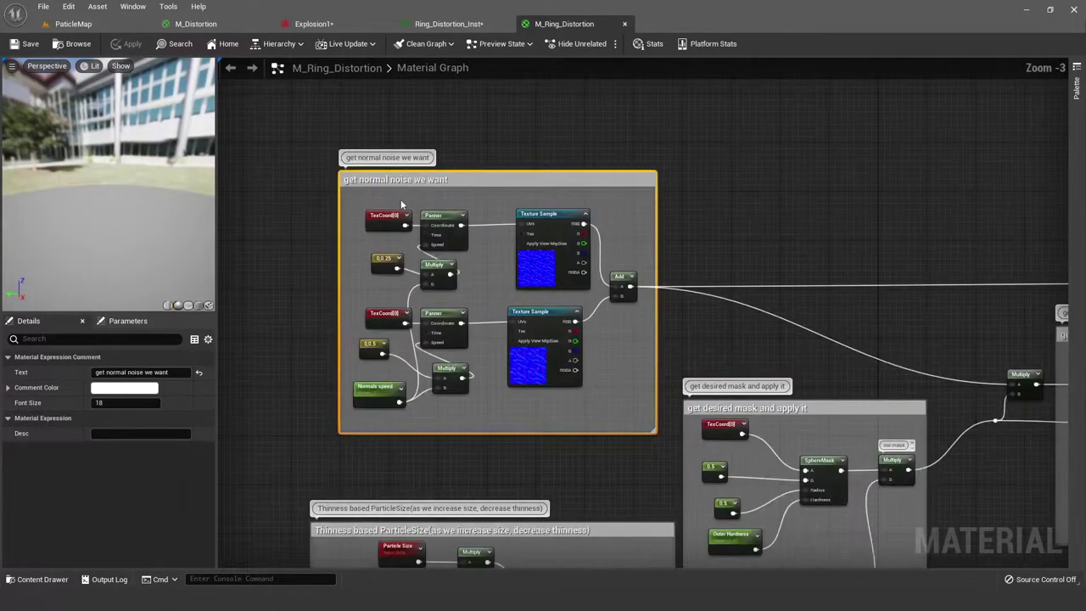
scroll(369, 185, up, 1)
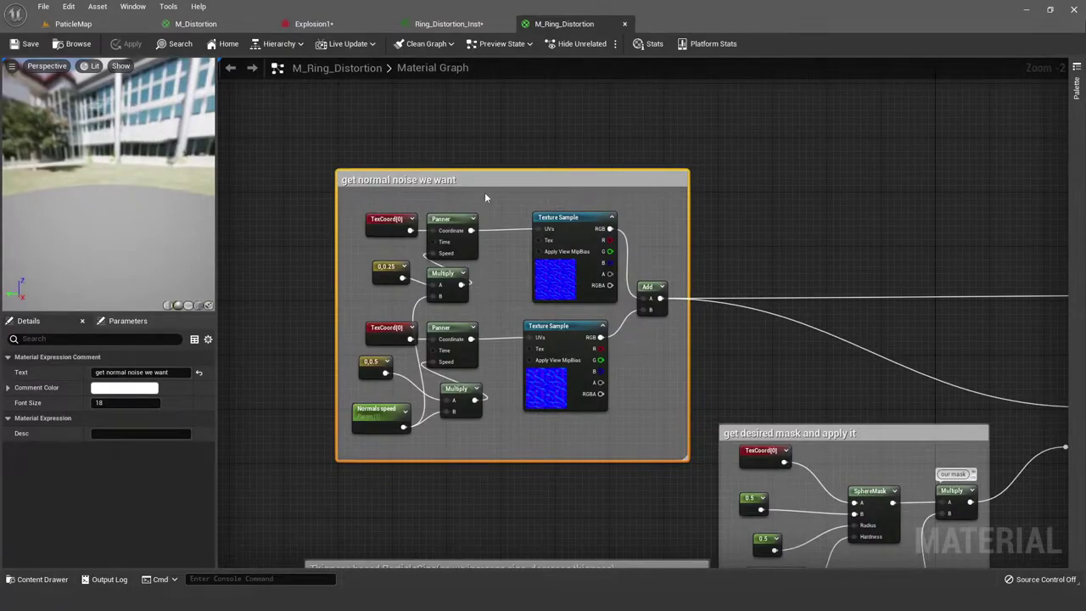
click(573, 115)
click(571, 222)
click(565, 379)
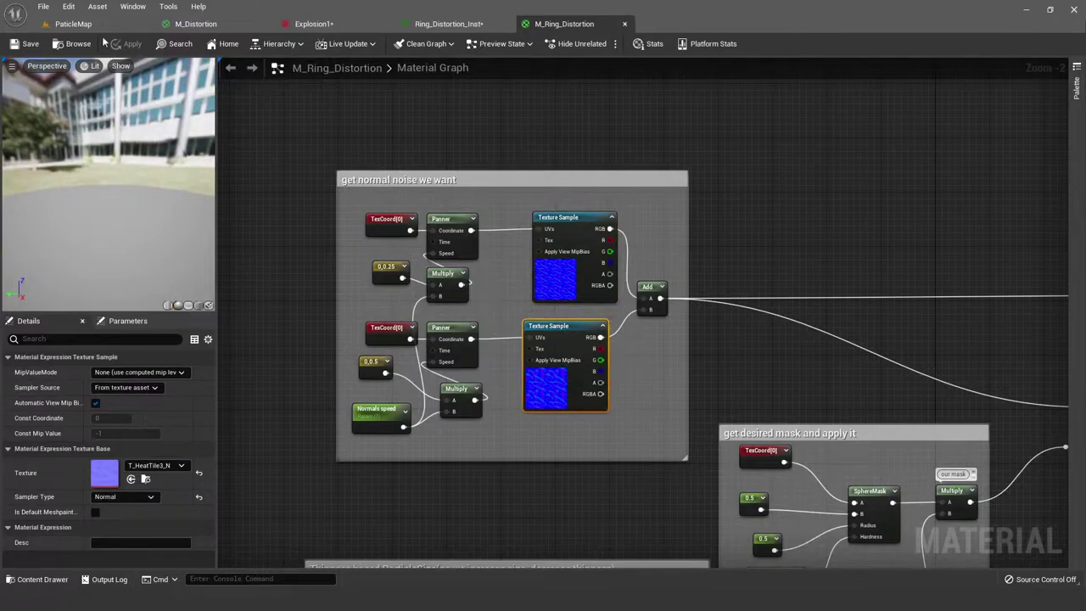
click(73, 24)
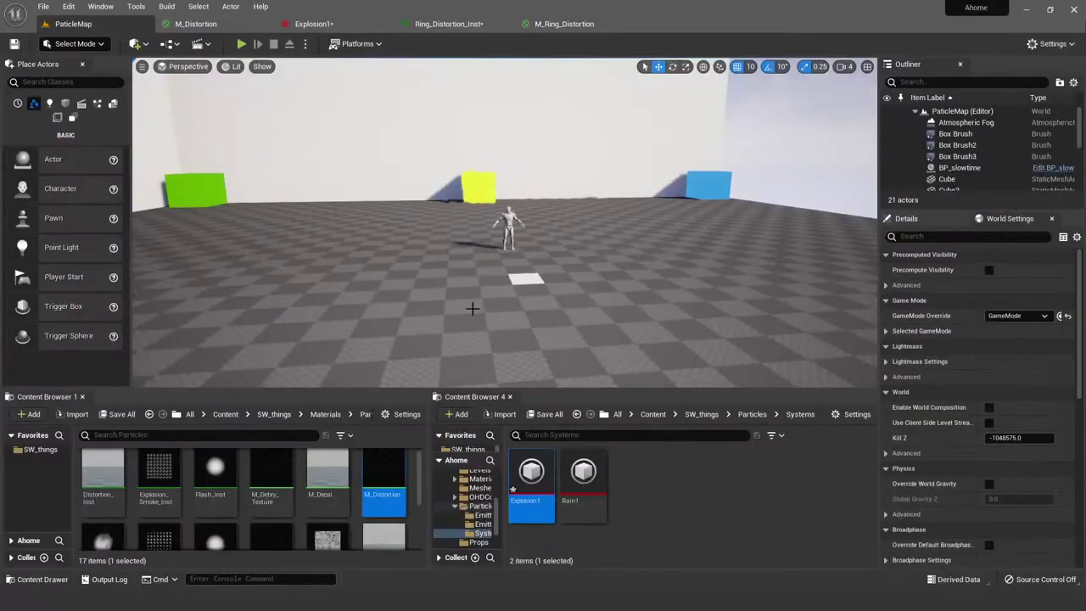
Step: Move from the Materials folder up to SW_things and open the Textures folder
click(325, 414)
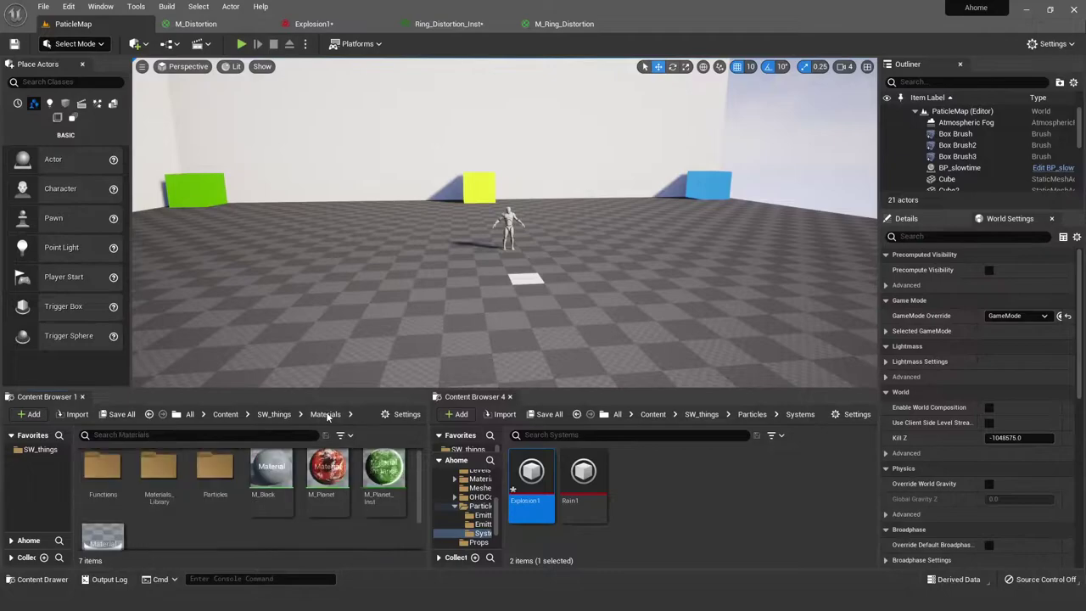
click(275, 414)
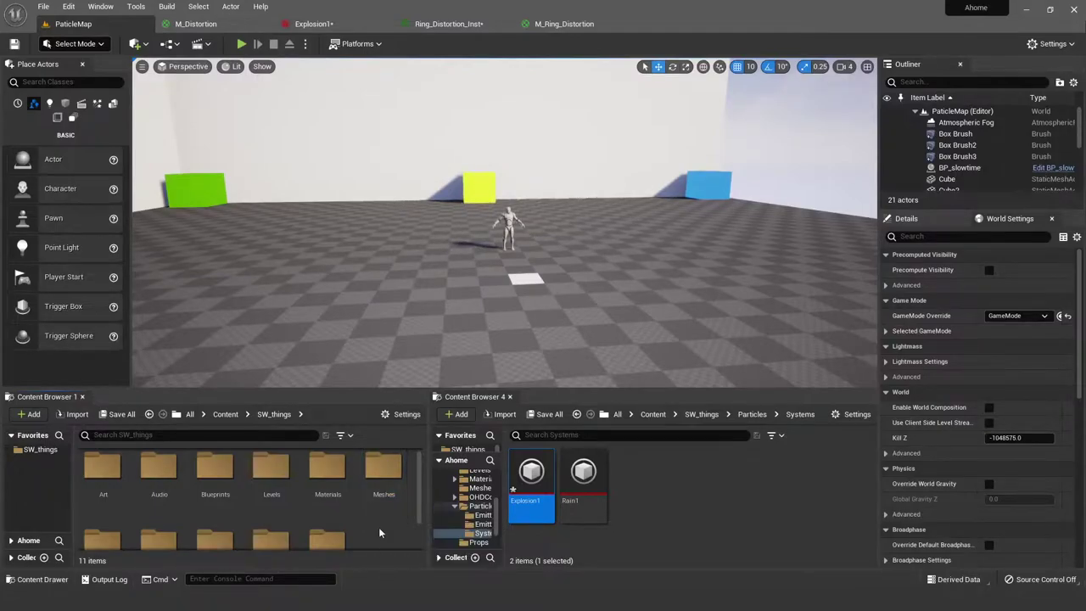
scroll(377, 524, down, 2)
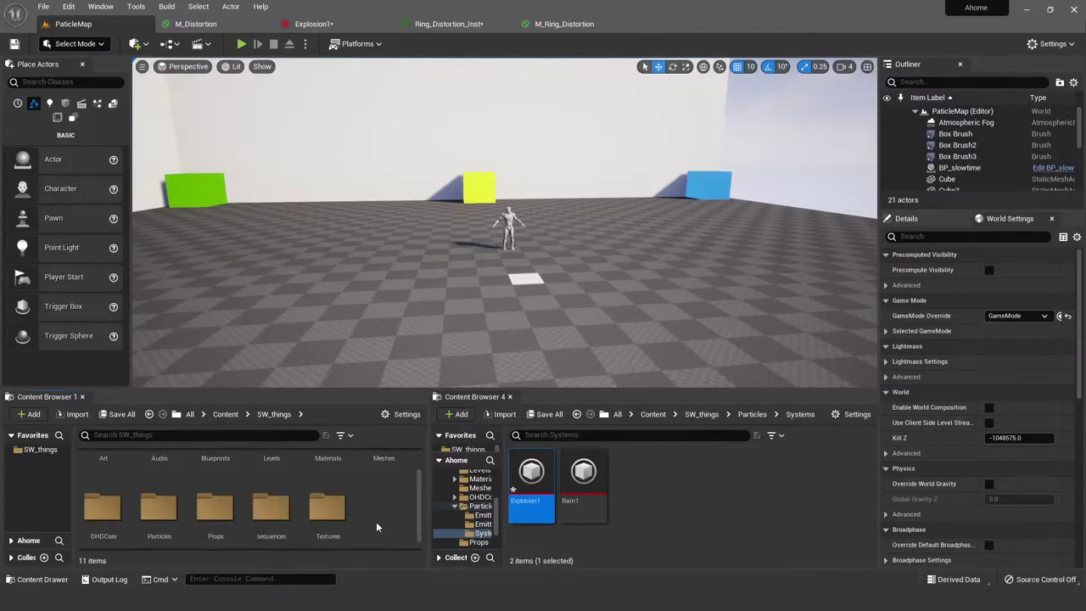
scroll(376, 521, up, 2)
scroll(376, 521, down, 2)
double_click(333, 511)
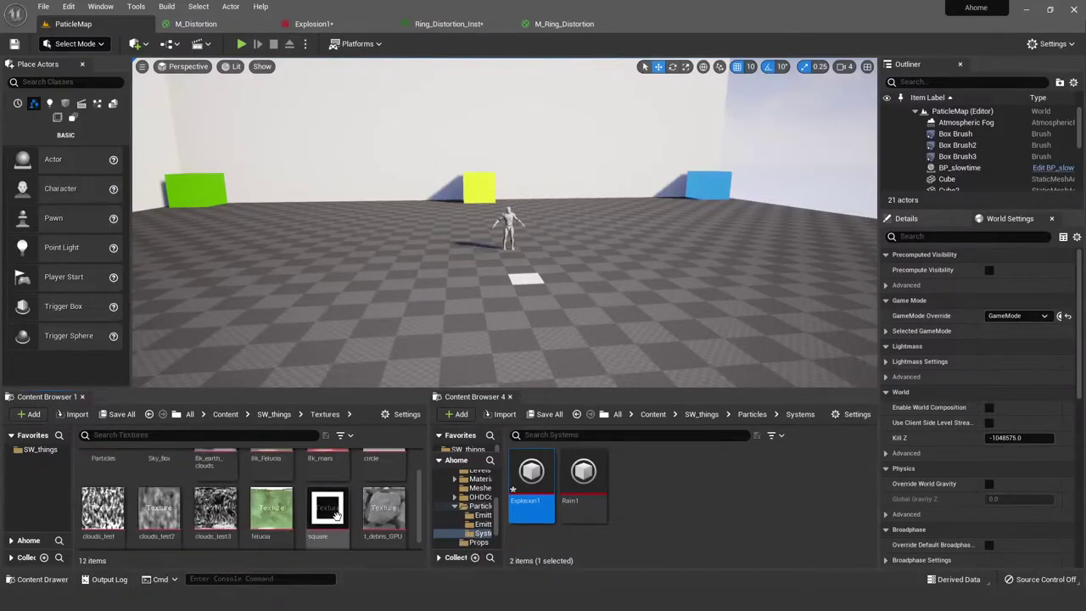
scroll(287, 507, up, 1)
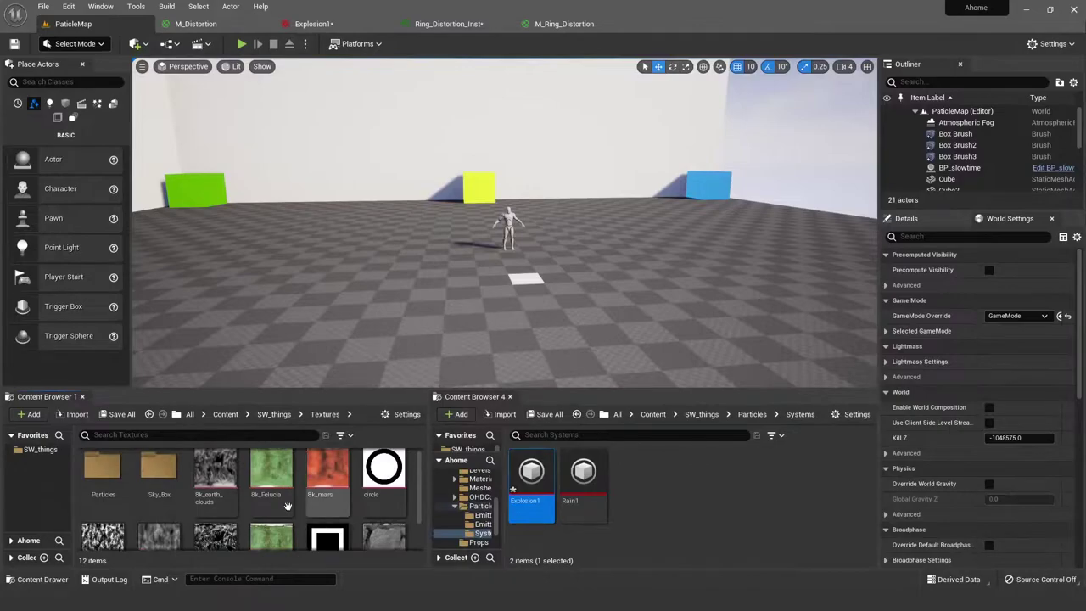
Step: Browse the Particles texture folder, then go back up through Textures to SW_things
double_click(100, 480)
scroll(280, 488, down, 2)
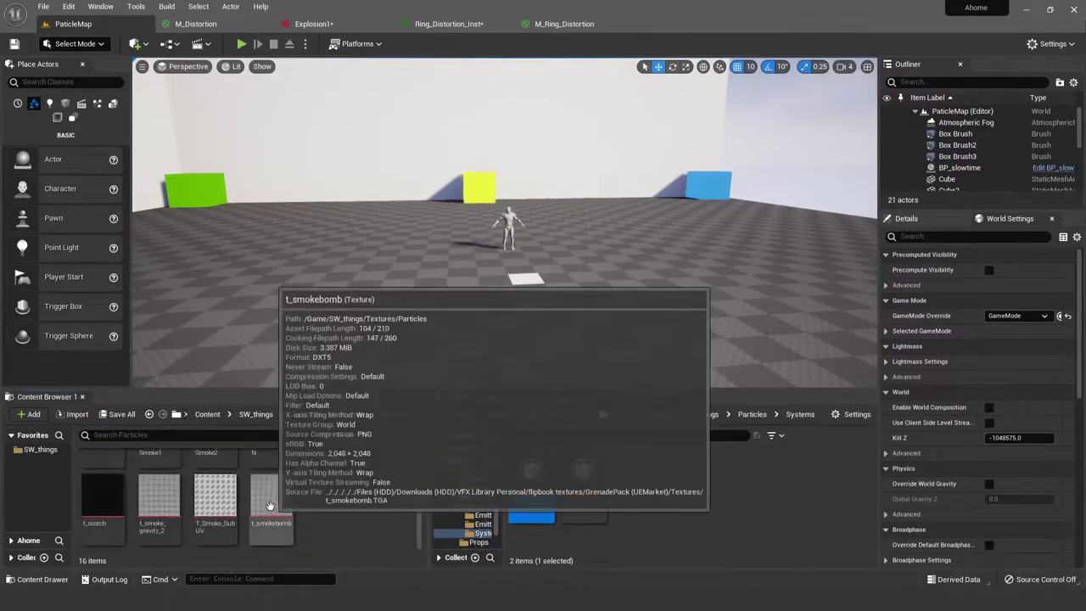
scroll(254, 509, up, 2)
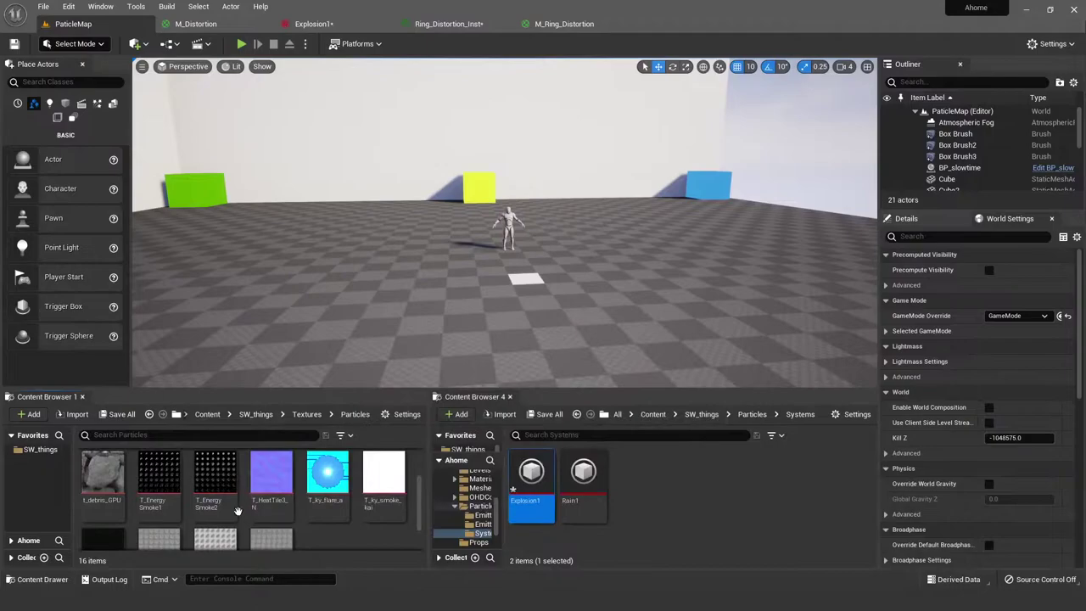
scroll(335, 508, up, 2)
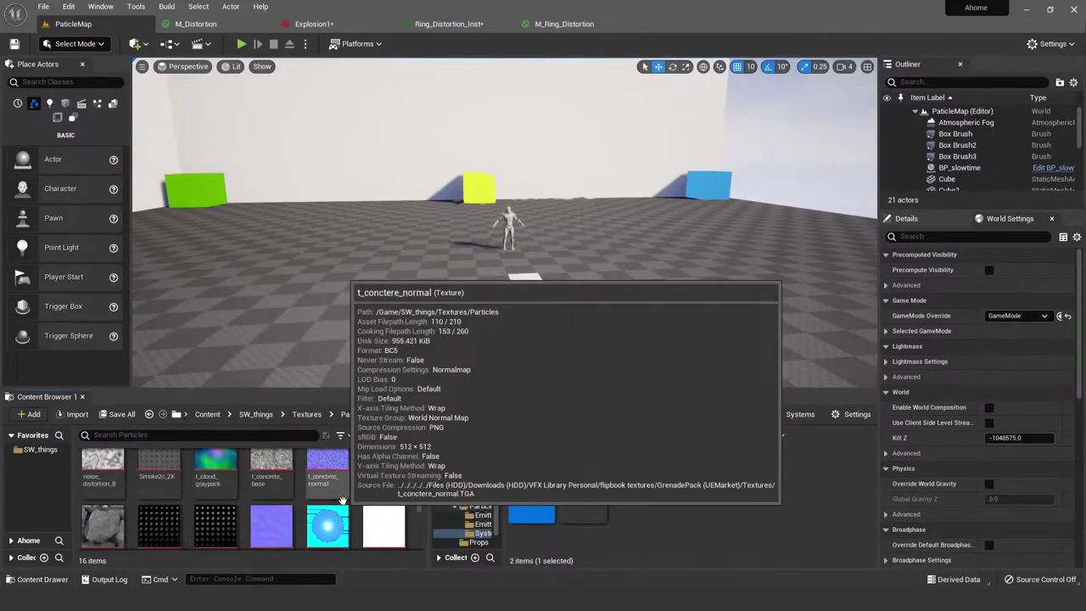
scroll(348, 496, up, 1)
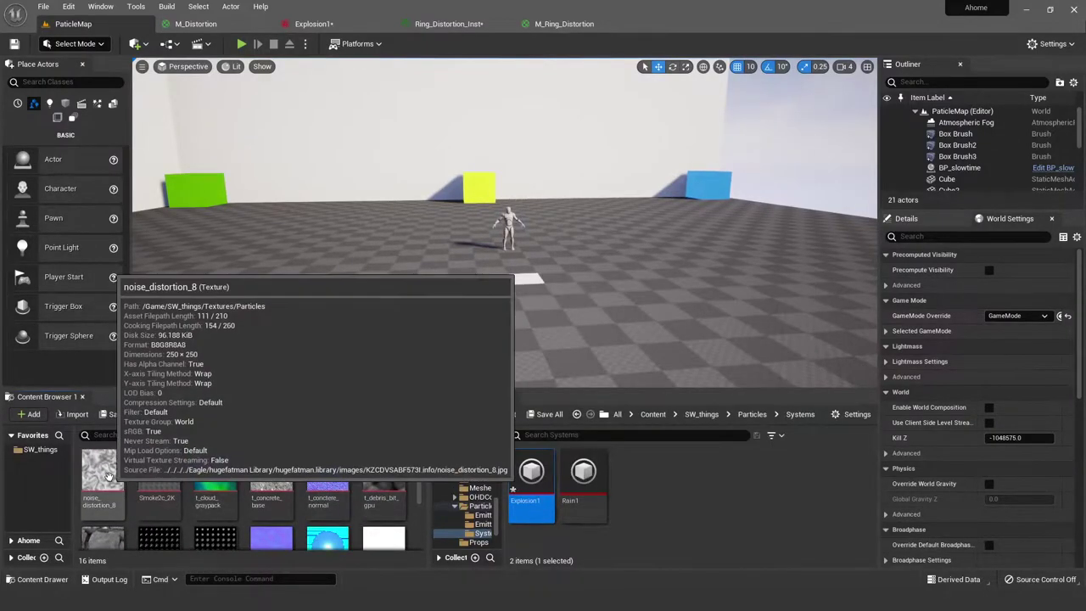
scroll(340, 484, down, 4)
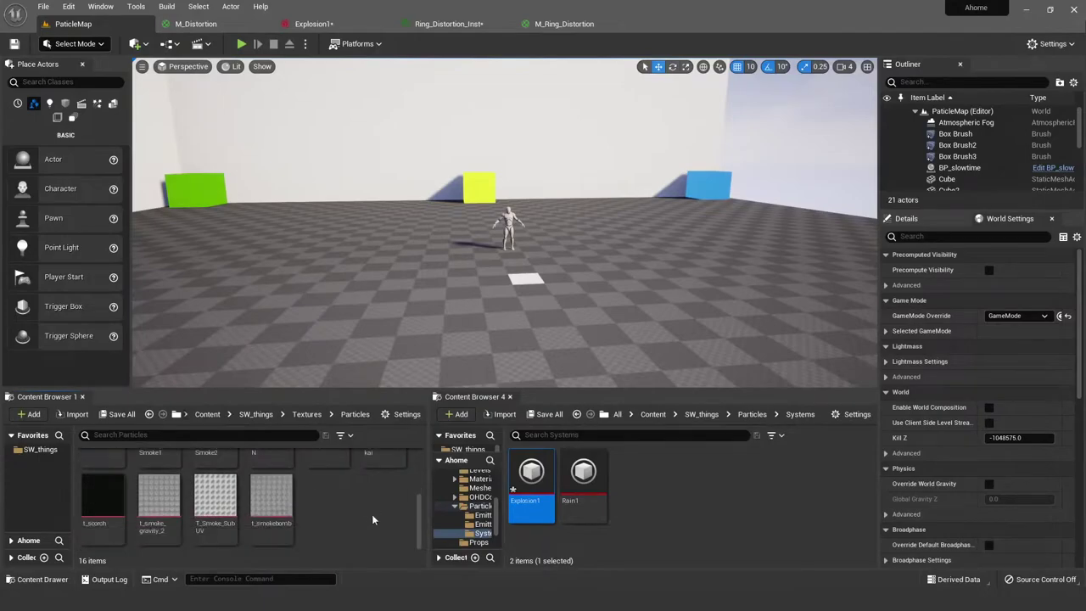
scroll(366, 522, up, 3)
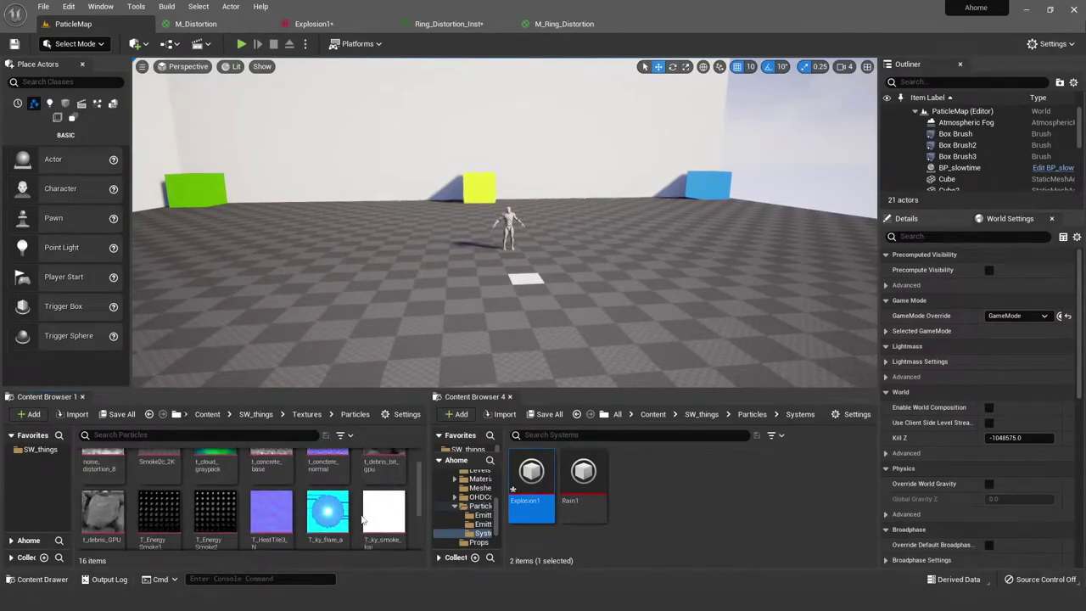
scroll(363, 512, down, 1)
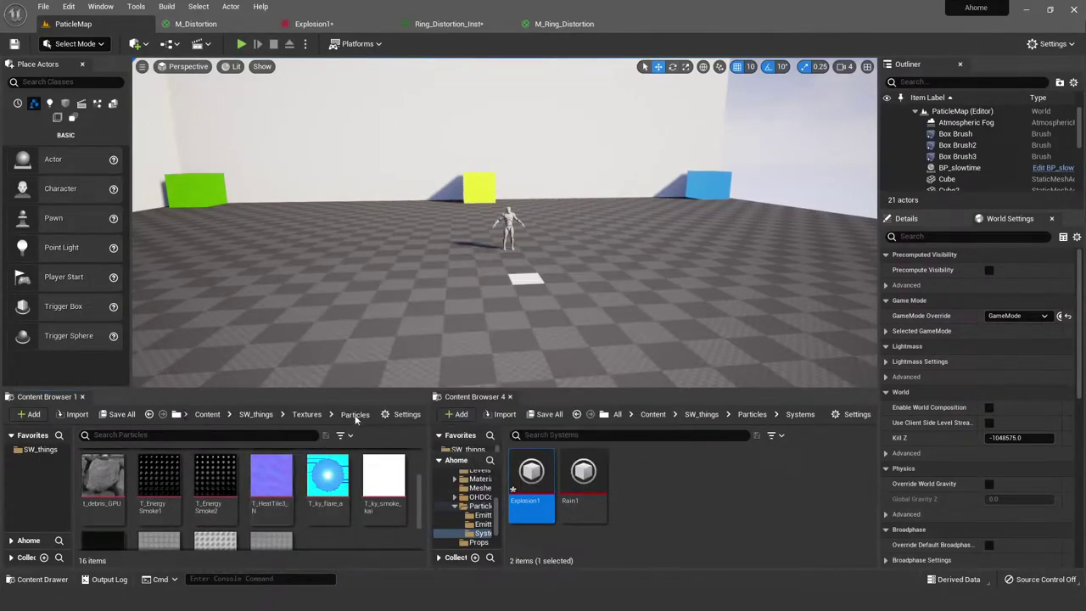
click(307, 414)
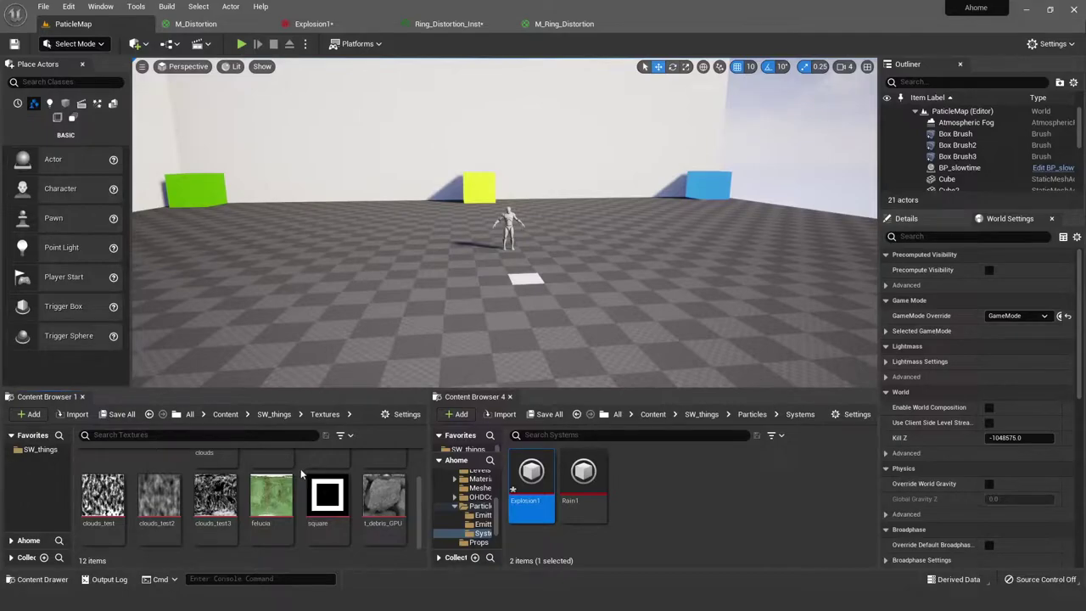
click(274, 414)
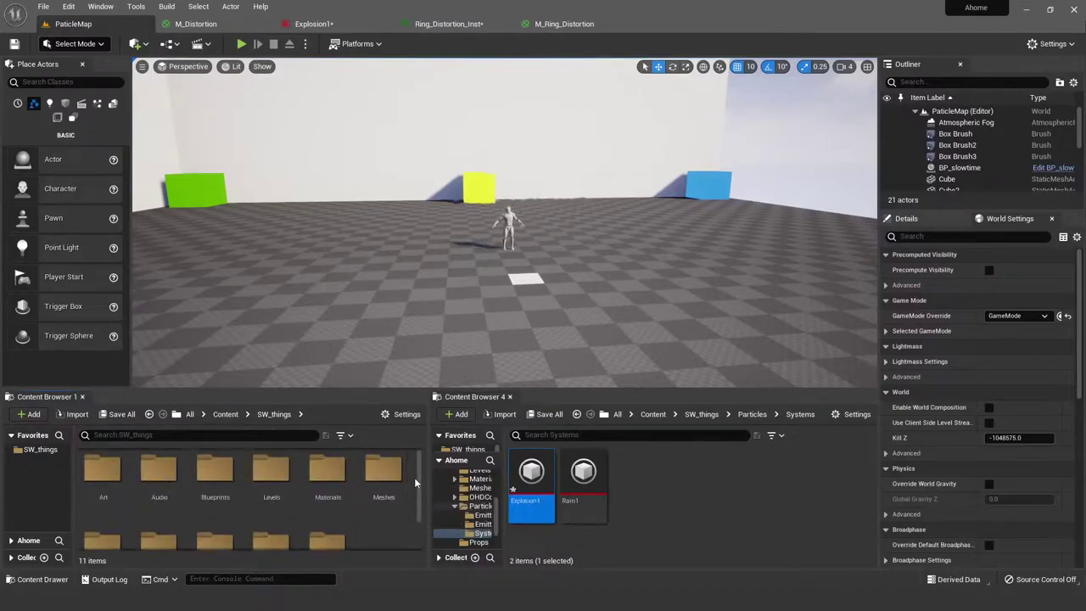
scroll(419, 450, up, 3)
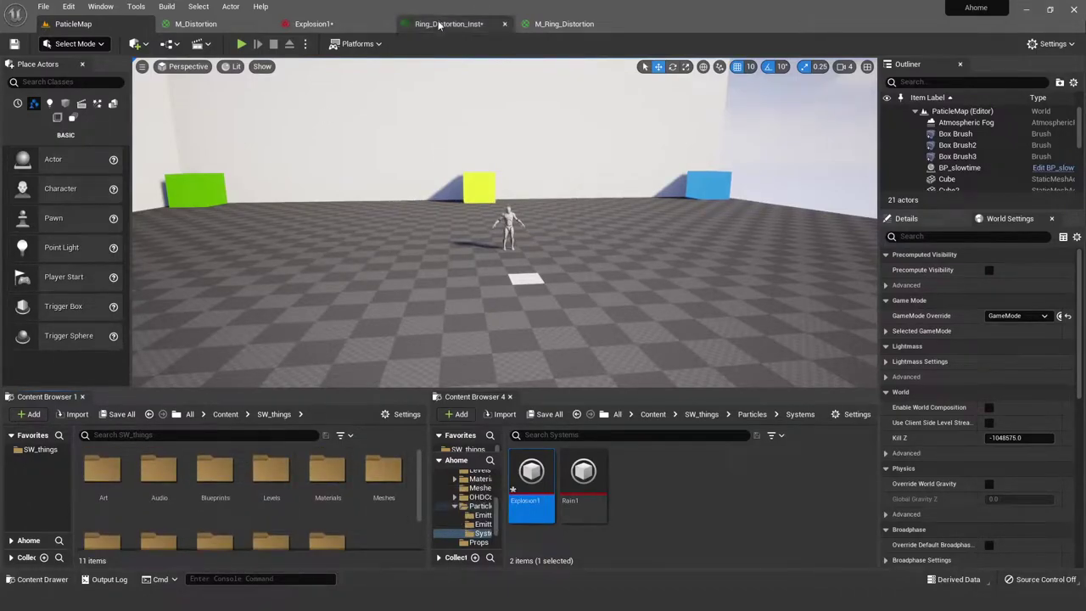
click(565, 24)
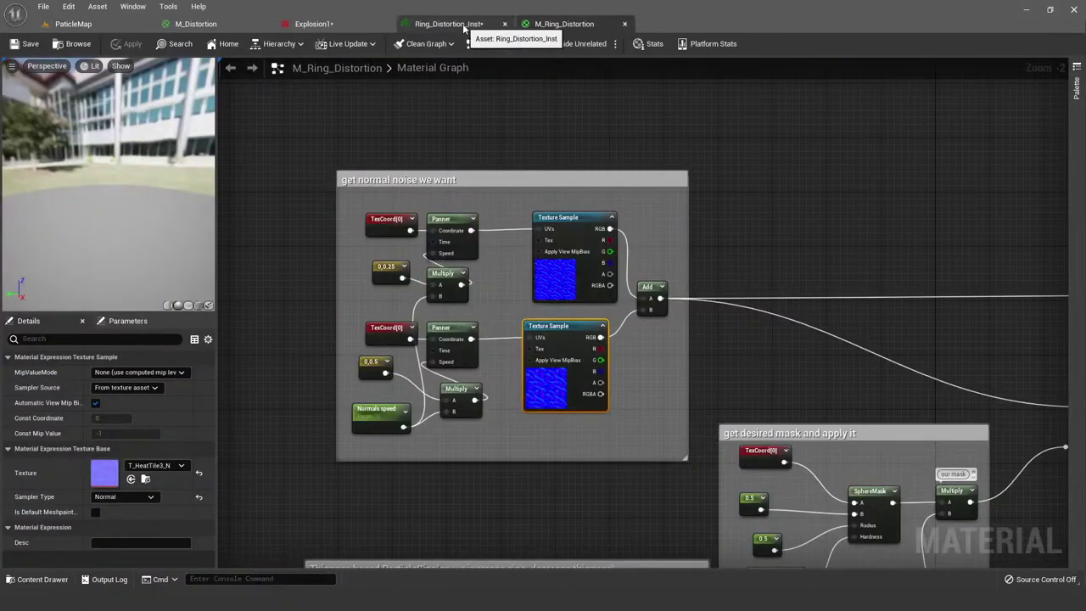
click(604, 291)
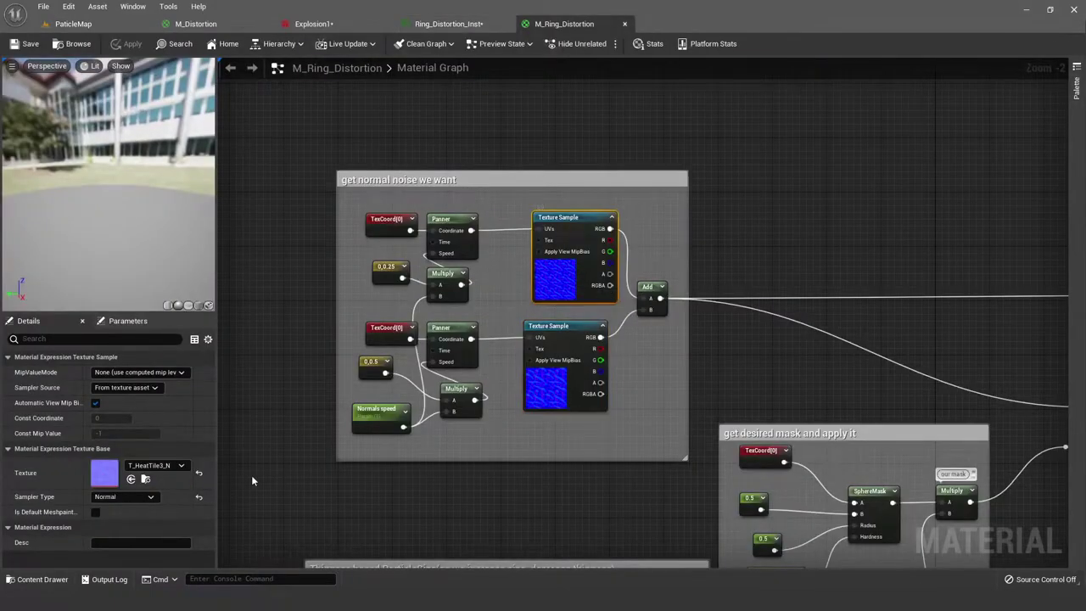
click(547, 379)
scroll(625, 371, up, 2)
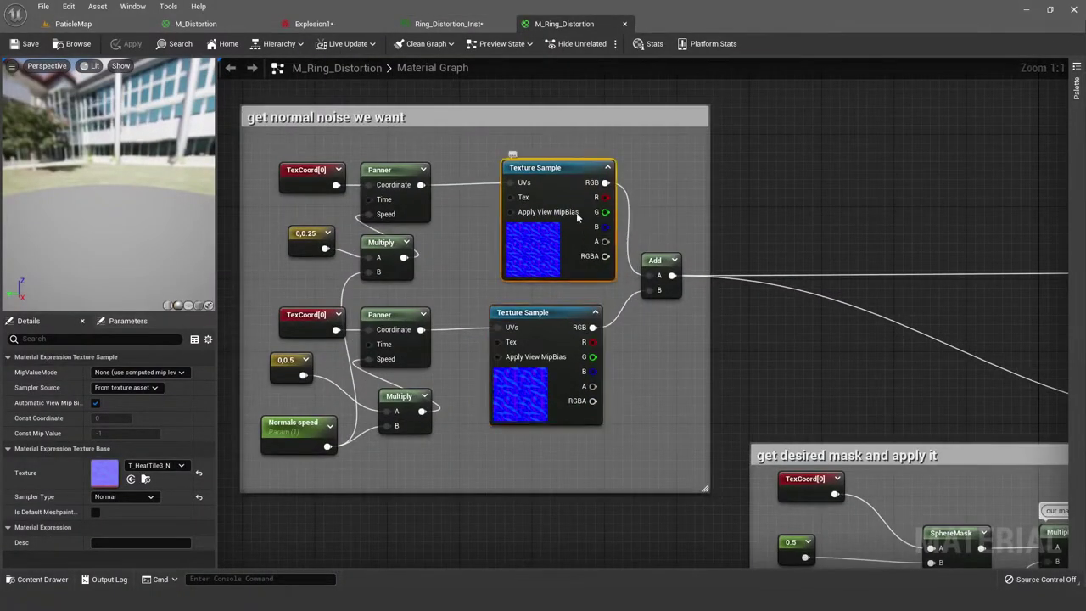
click(552, 212)
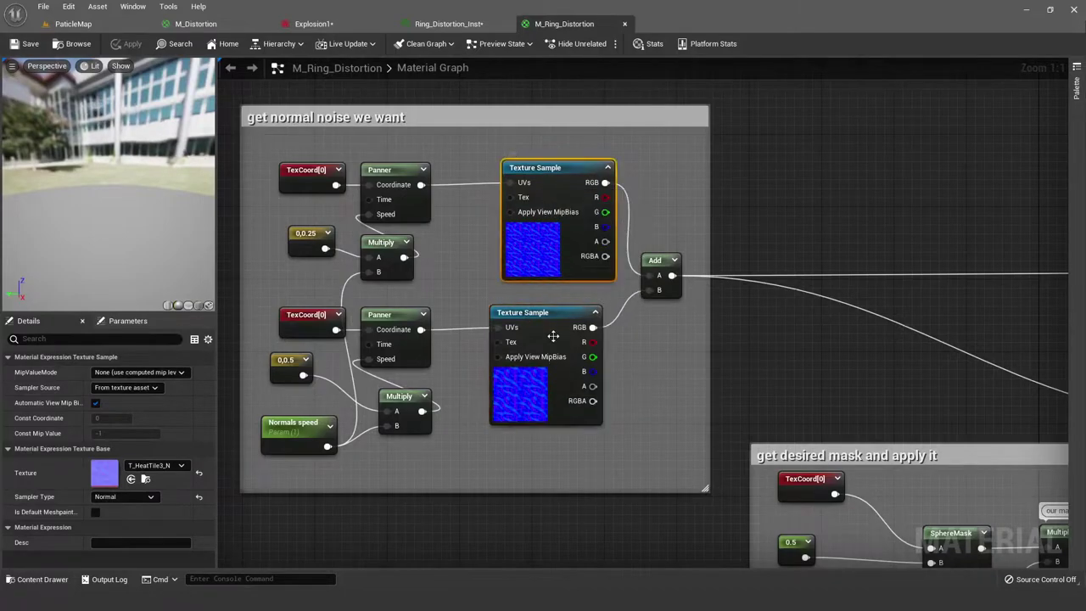
click(646, 350)
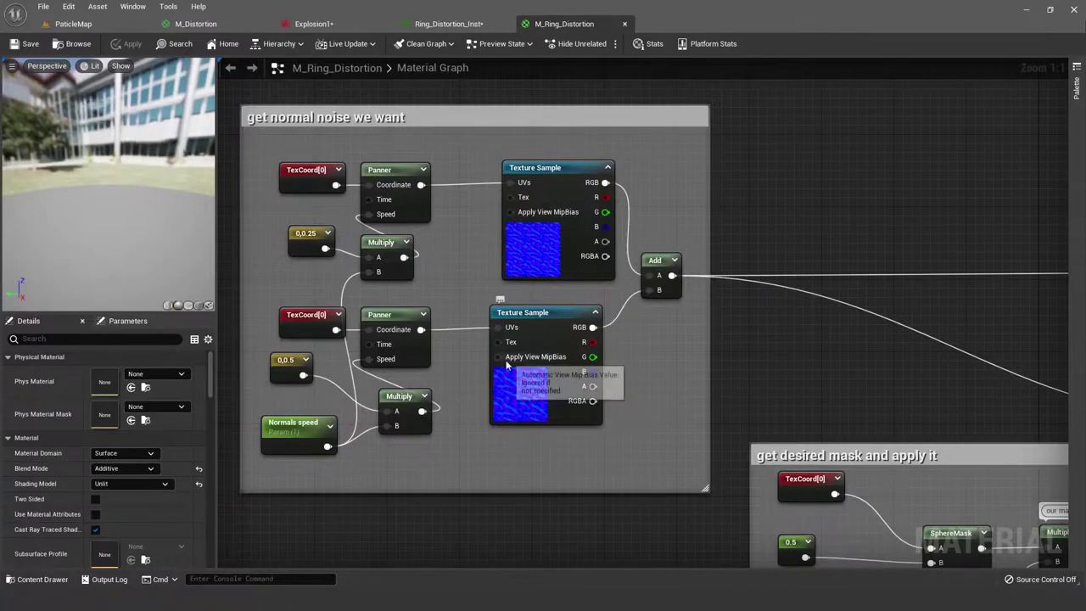
click(312, 331)
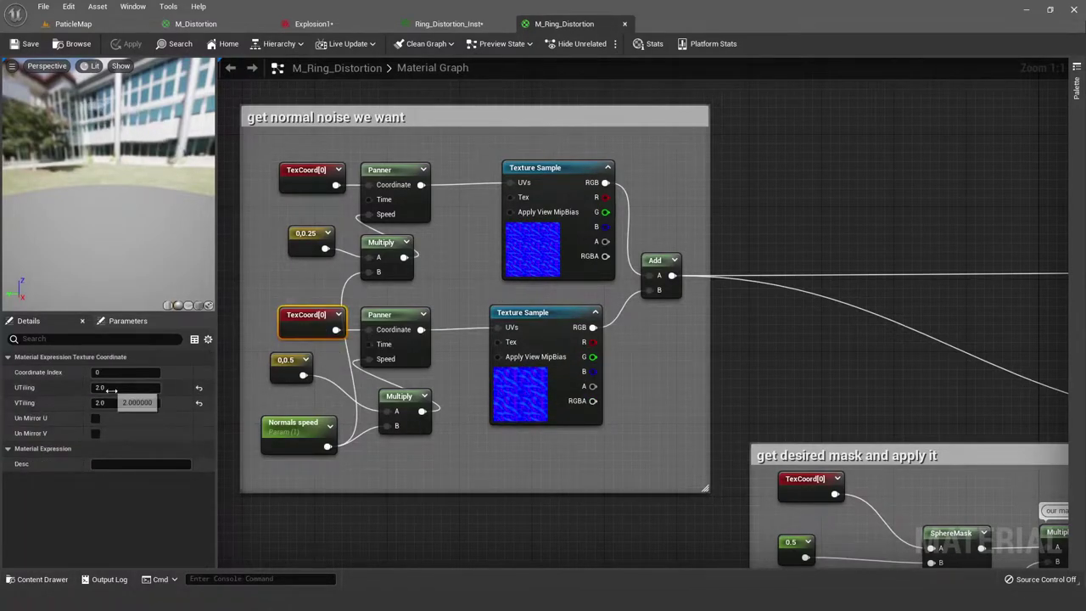
click(302, 178)
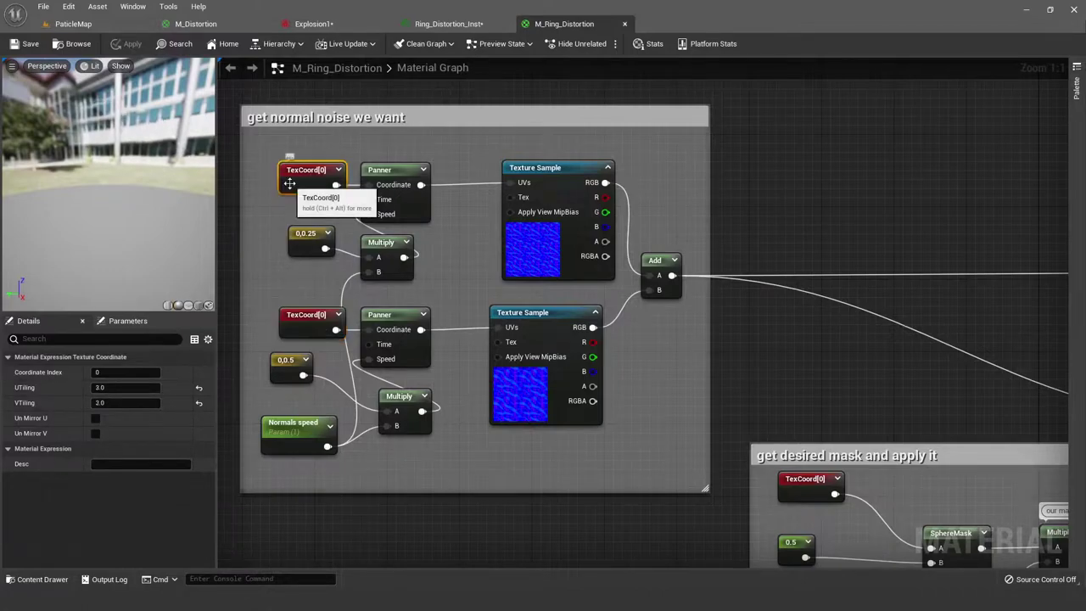
click(298, 322)
click(297, 189)
click(491, 141)
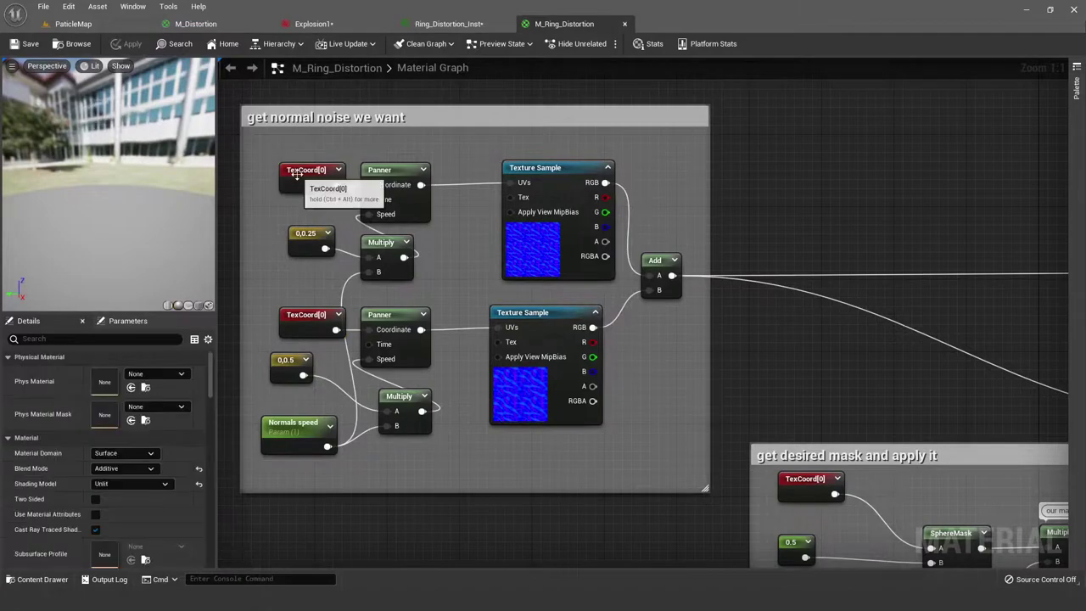
right_click(299, 180)
click(513, 145)
right_click(530, 169)
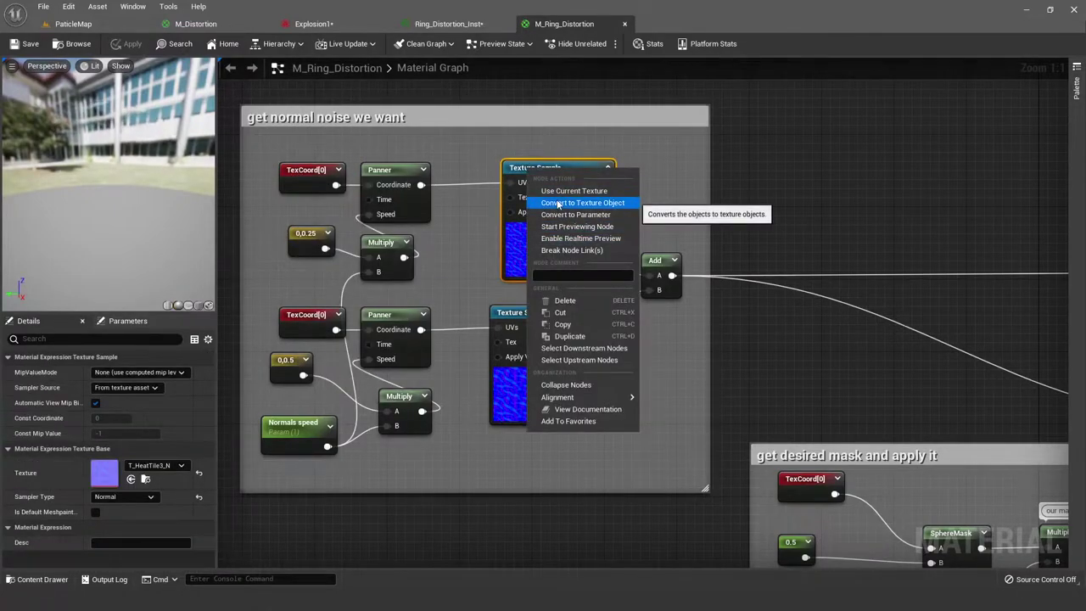
click(432, 149)
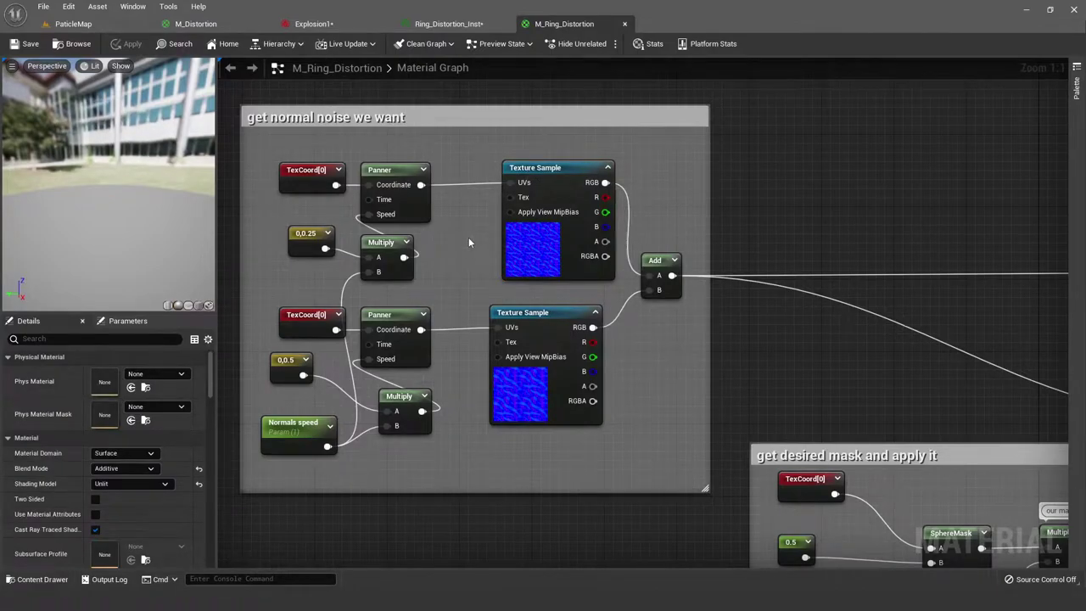
right_drag(469, 237, 458, 220)
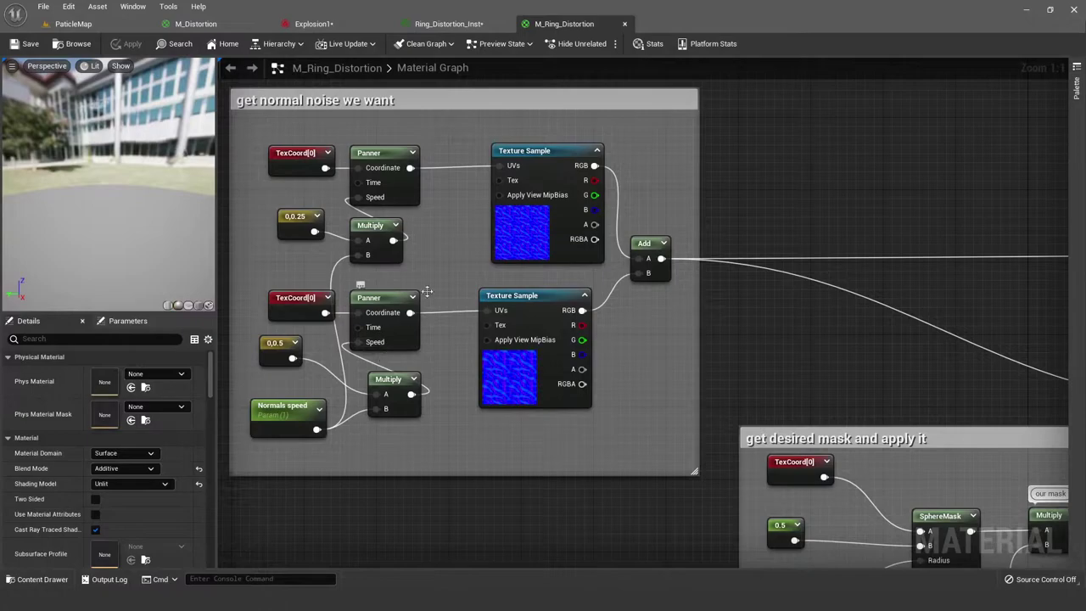
click(549, 173)
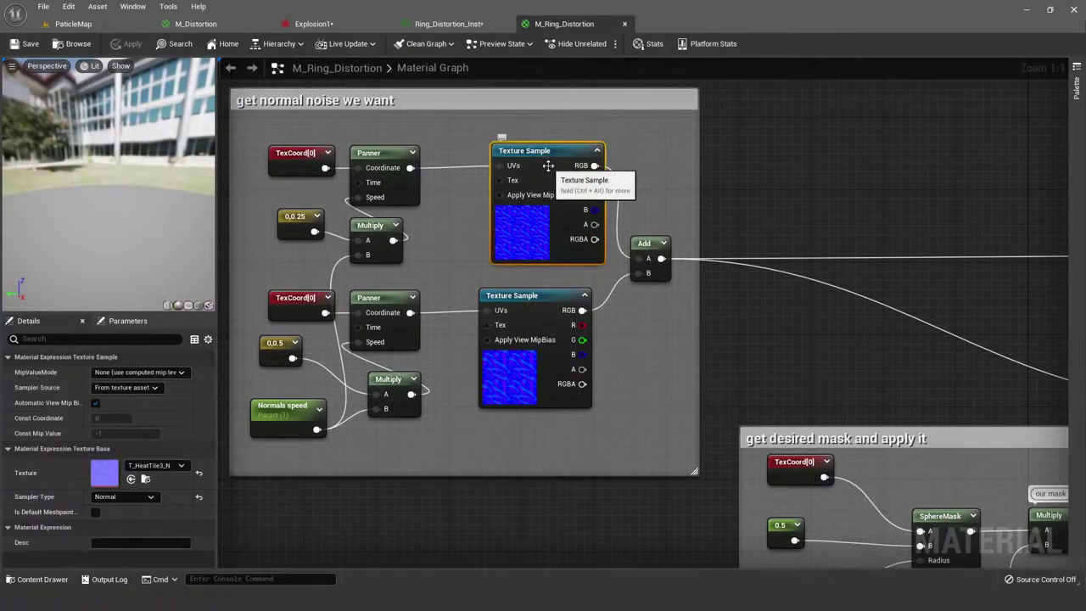
click(539, 320)
click(543, 179)
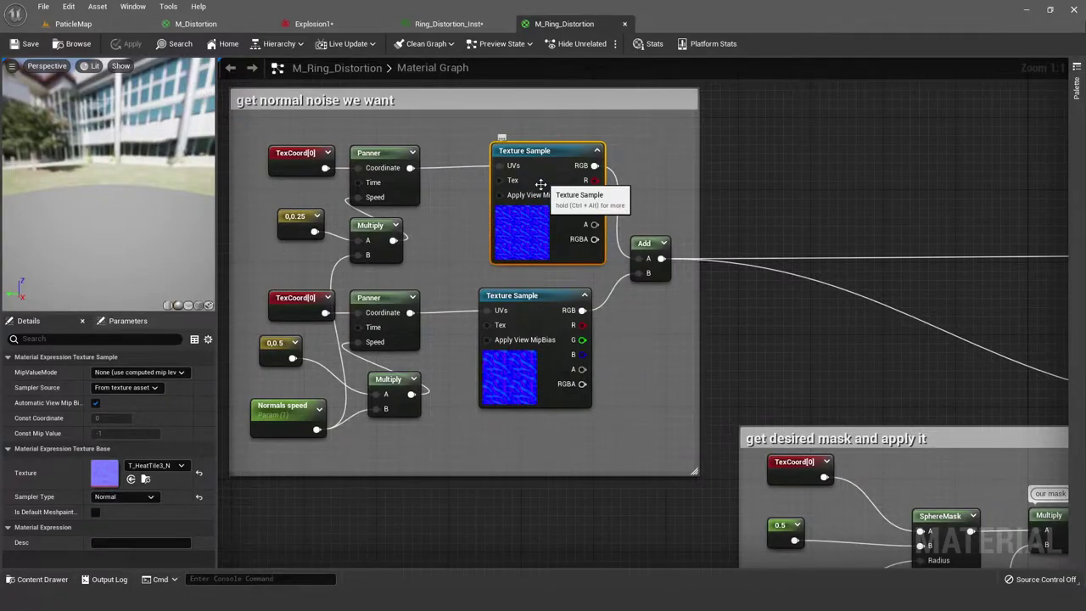
click(478, 202)
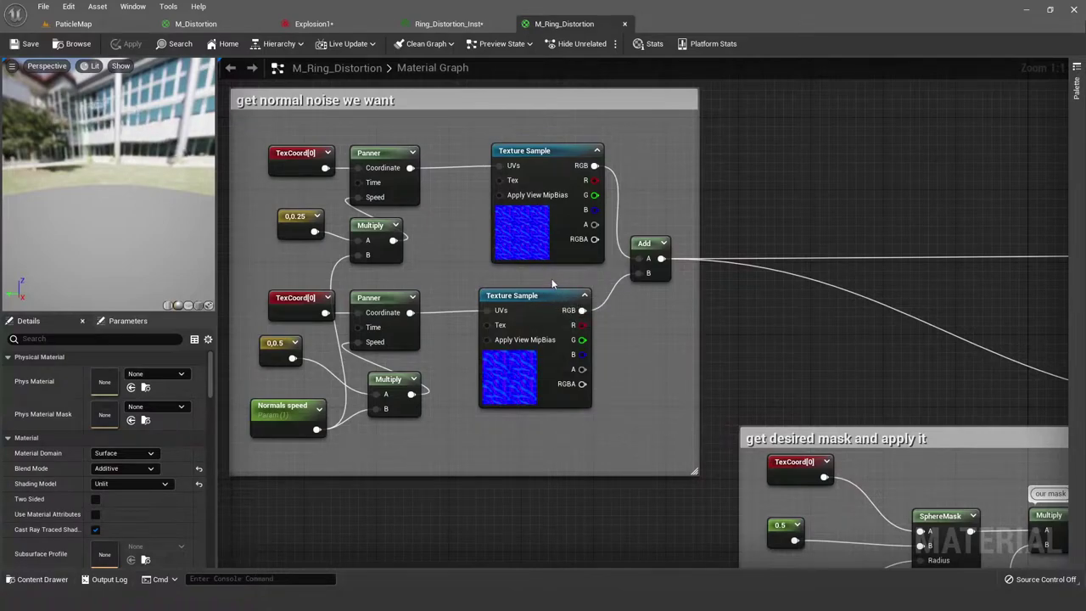
click(543, 331)
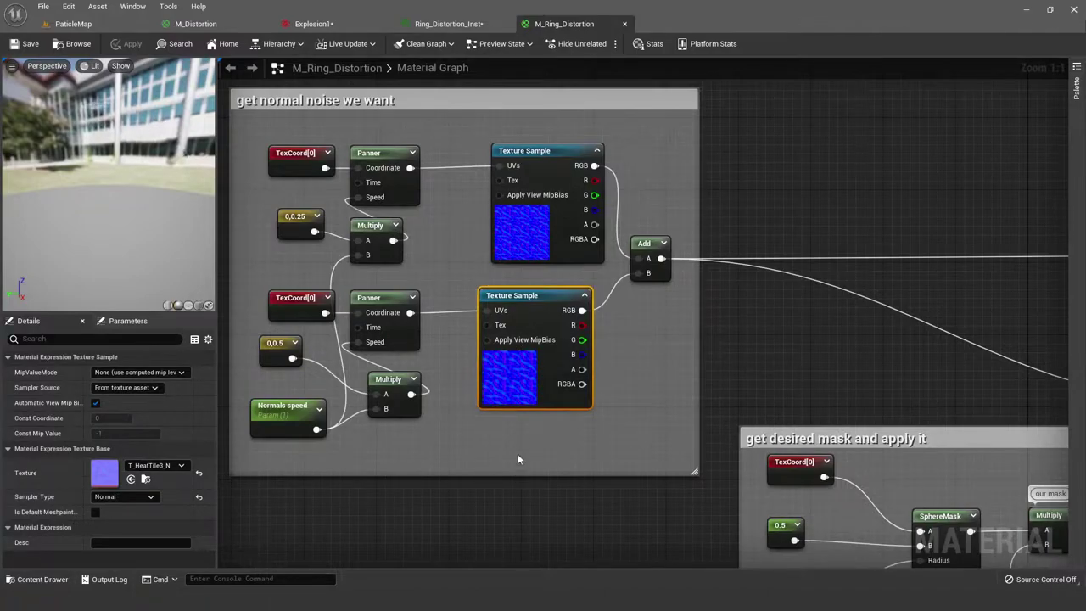
click(543, 225)
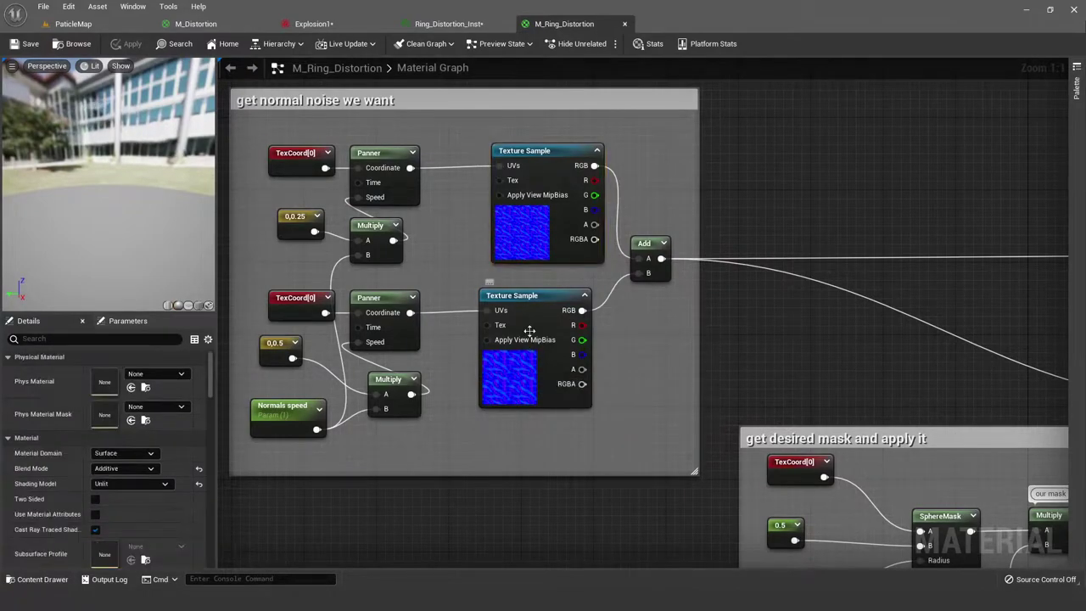
click(295, 314)
click(523, 285)
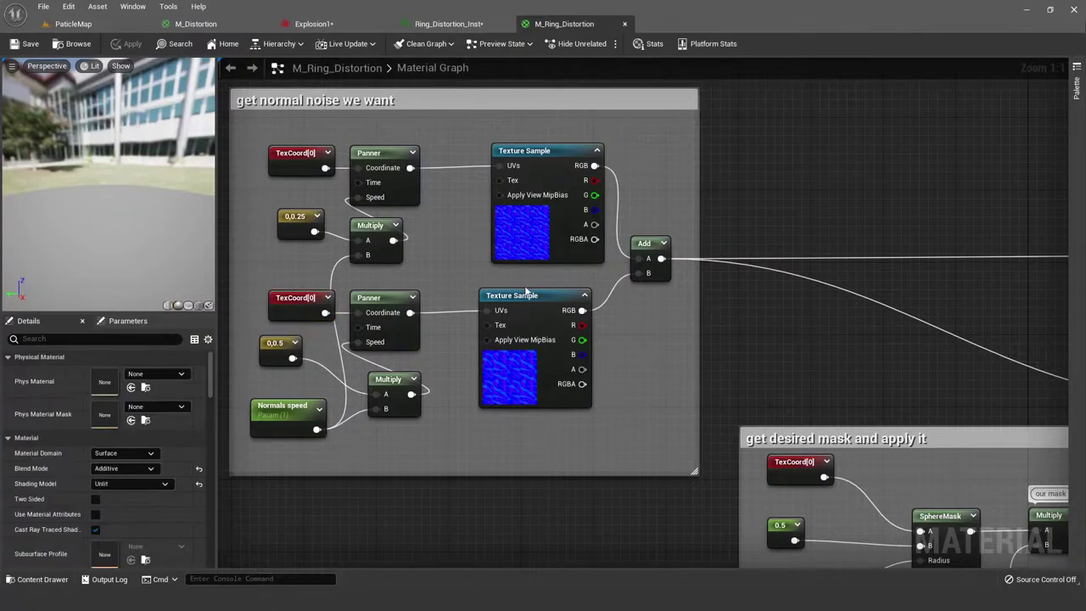
click(525, 297)
click(620, 343)
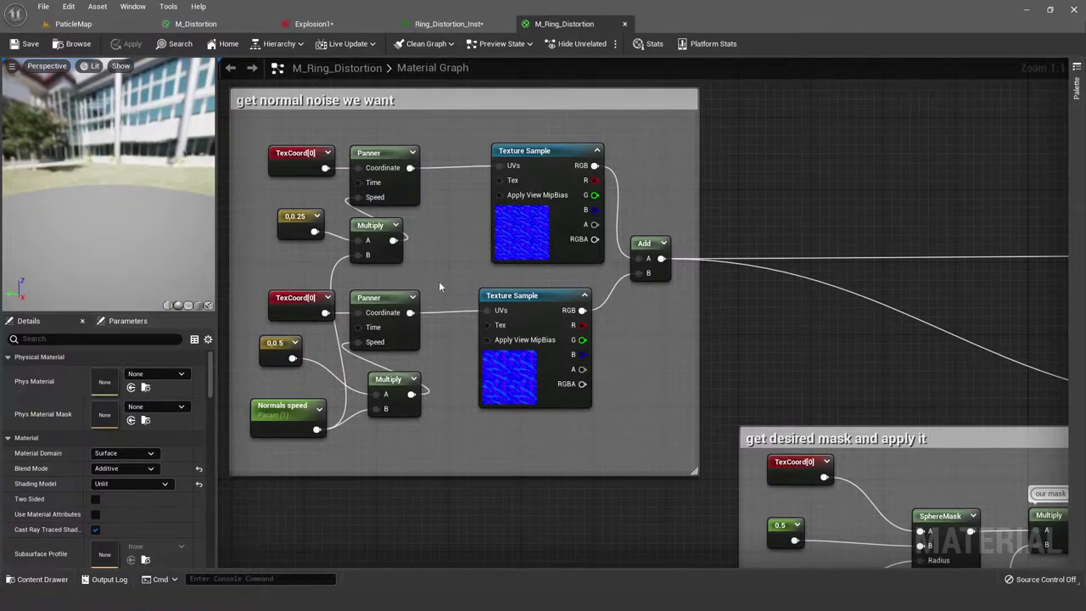
click(643, 244)
click(649, 202)
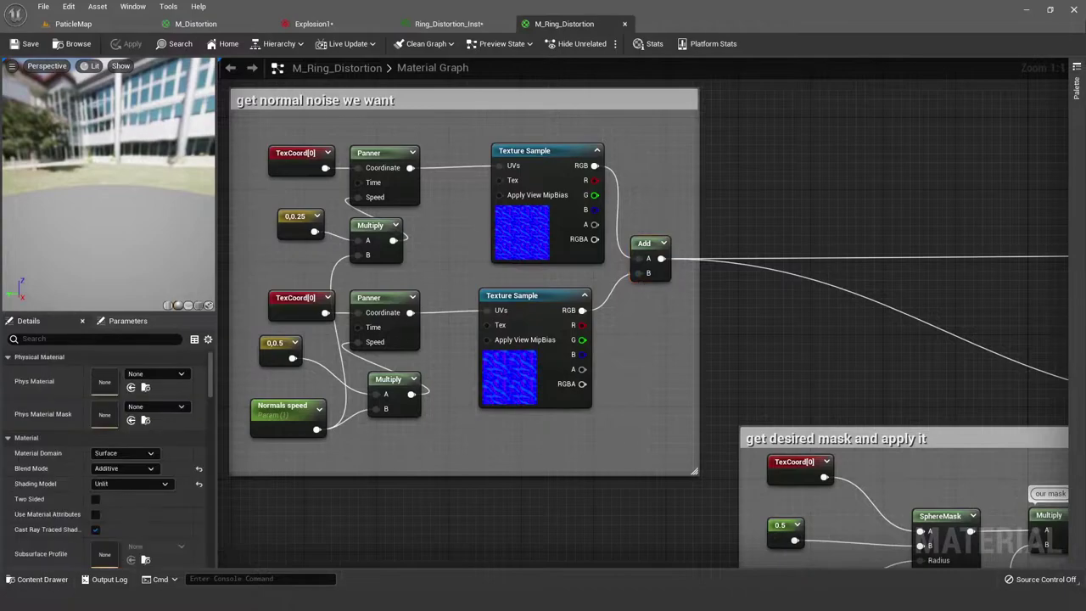
click(297, 298)
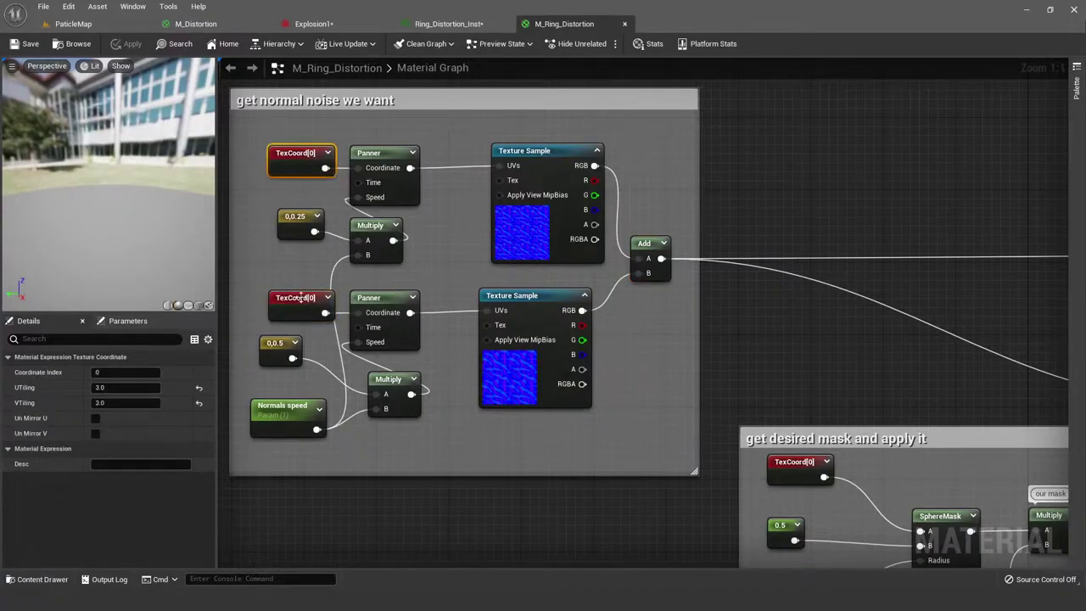
click(380, 165)
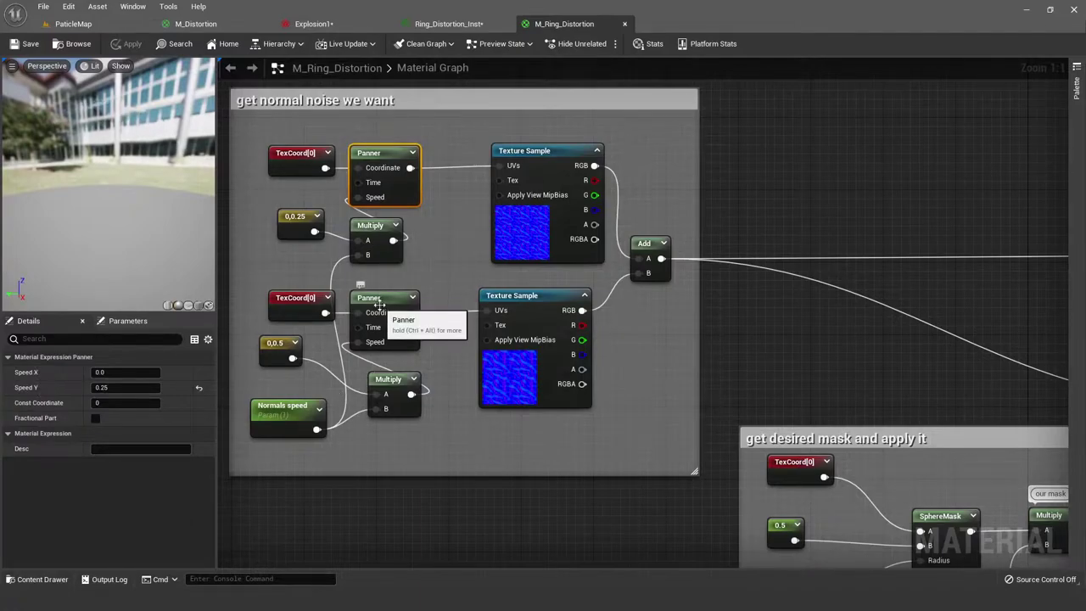
click(304, 237)
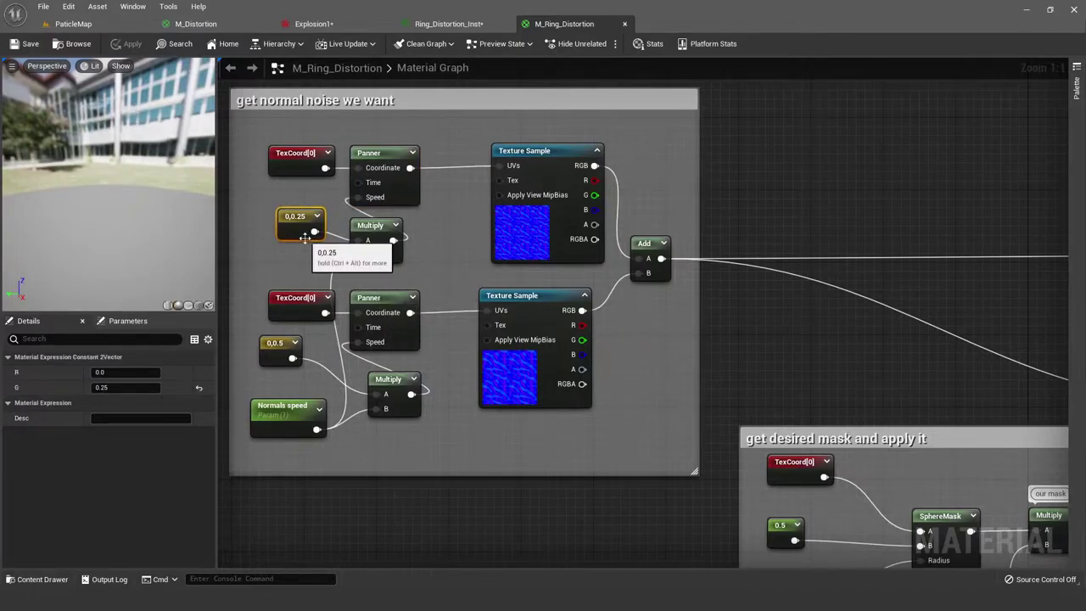
click(281, 344)
click(287, 430)
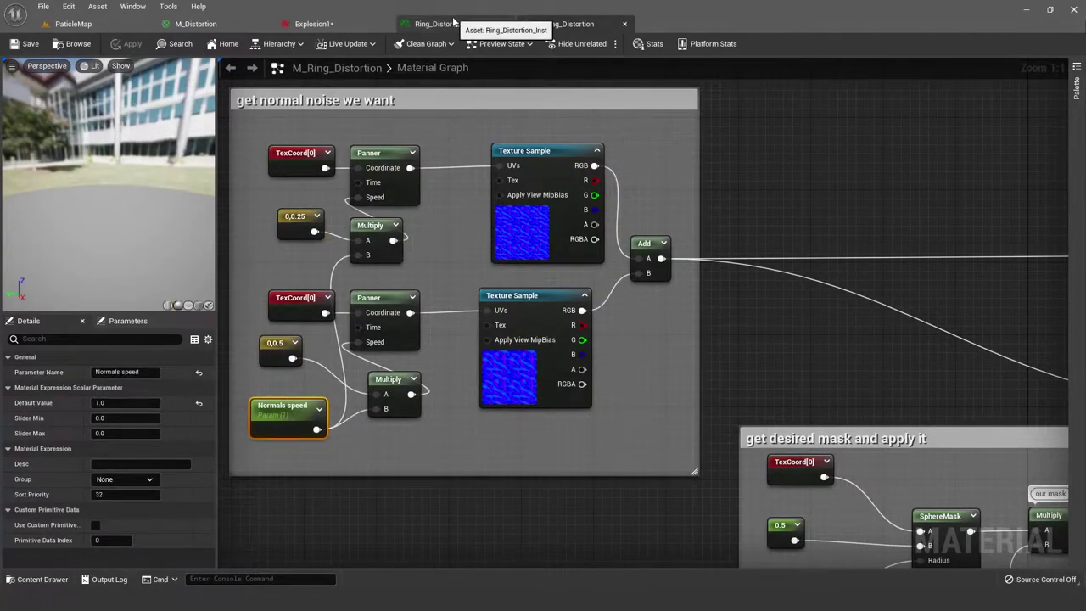
click(280, 353)
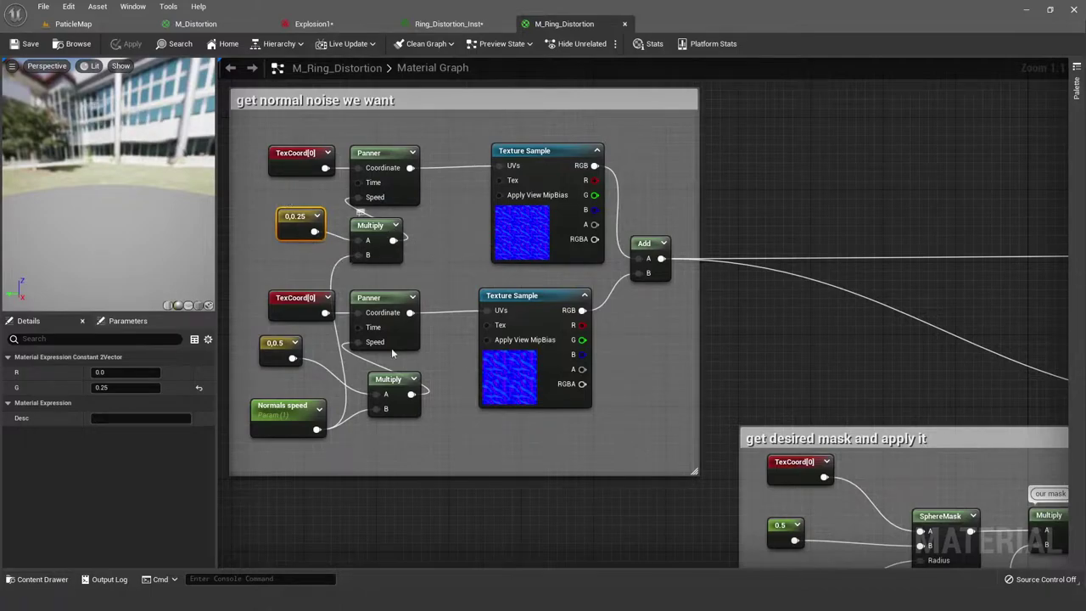
click(391, 382)
click(384, 237)
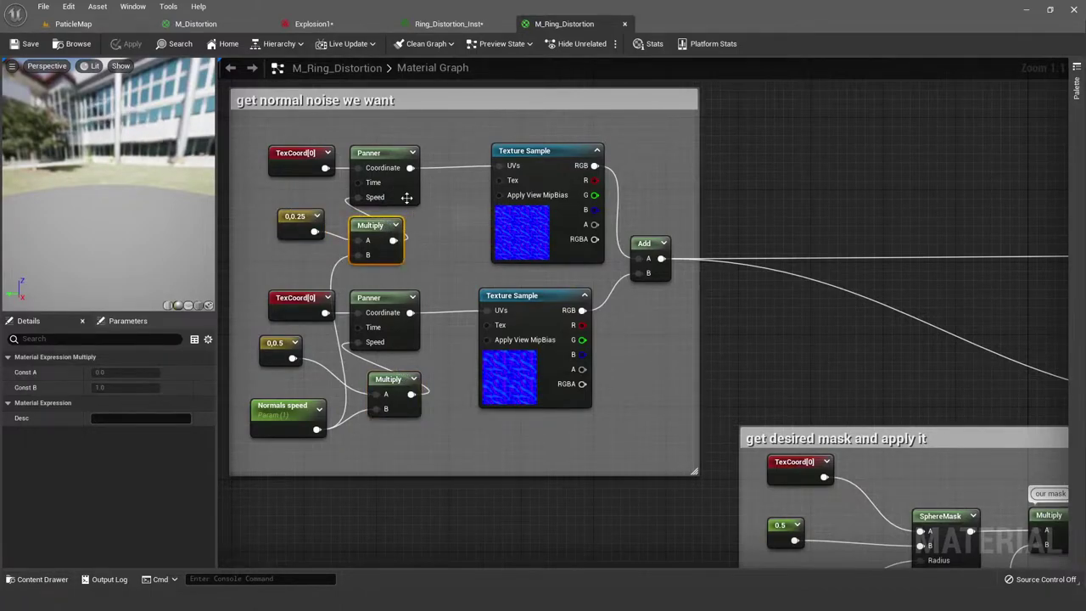
click(444, 275)
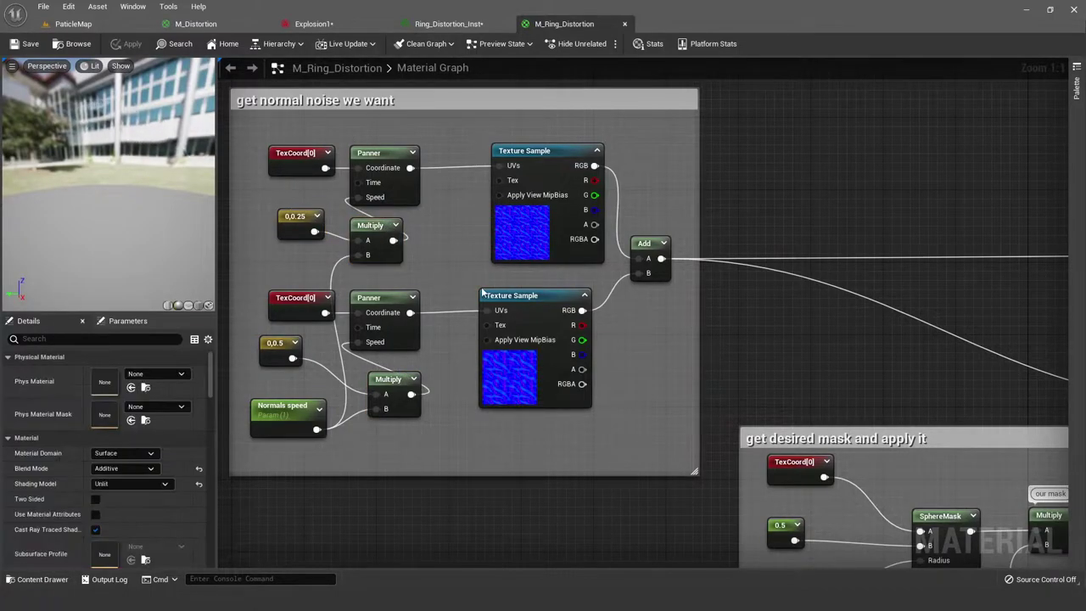
click(282, 353)
click(290, 233)
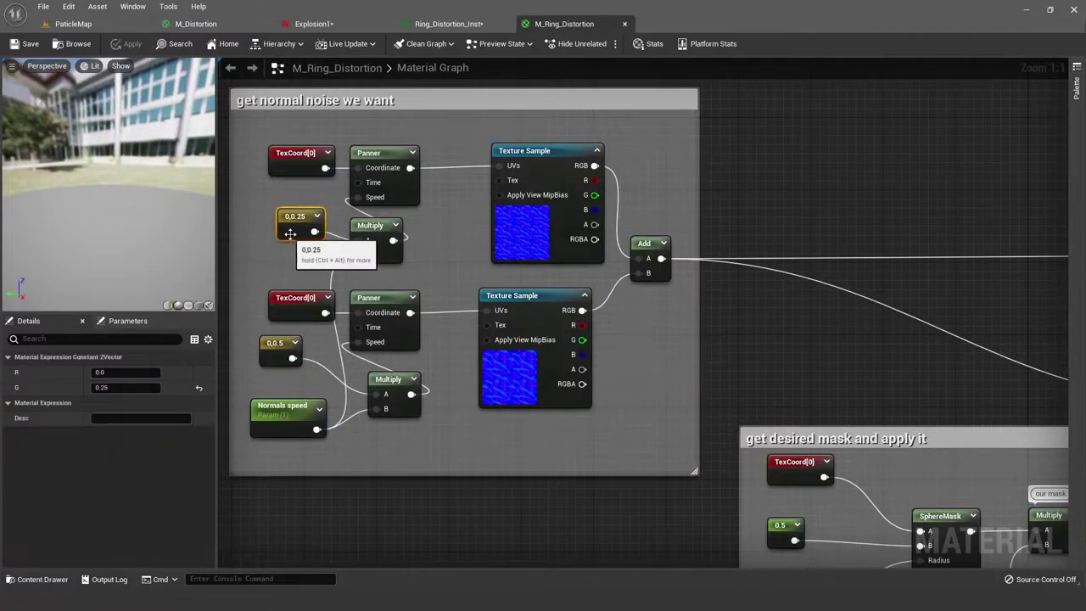
click(279, 353)
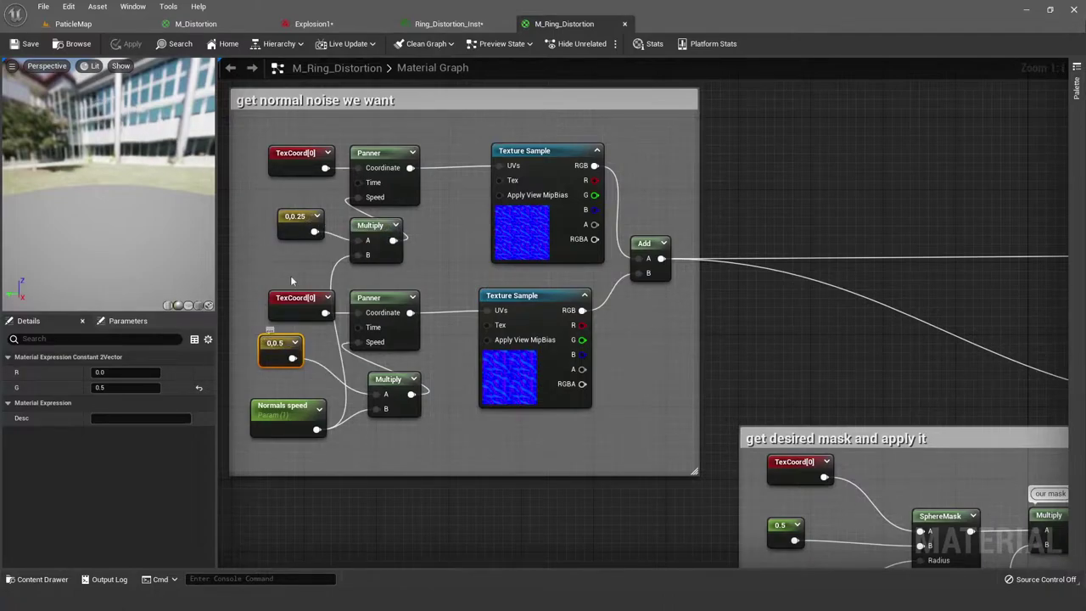
click(442, 246)
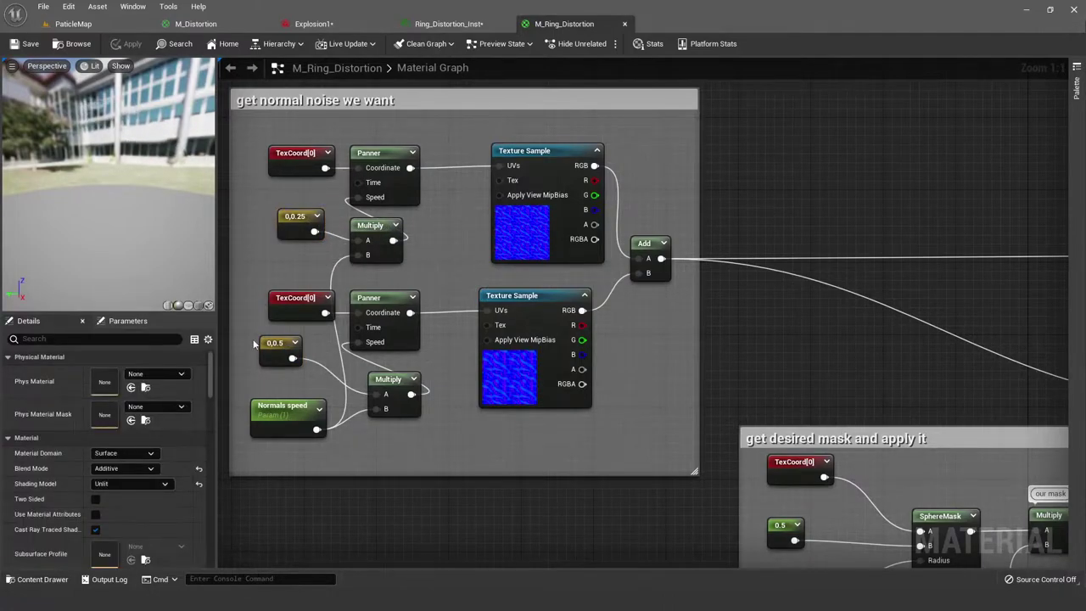
click(280, 420)
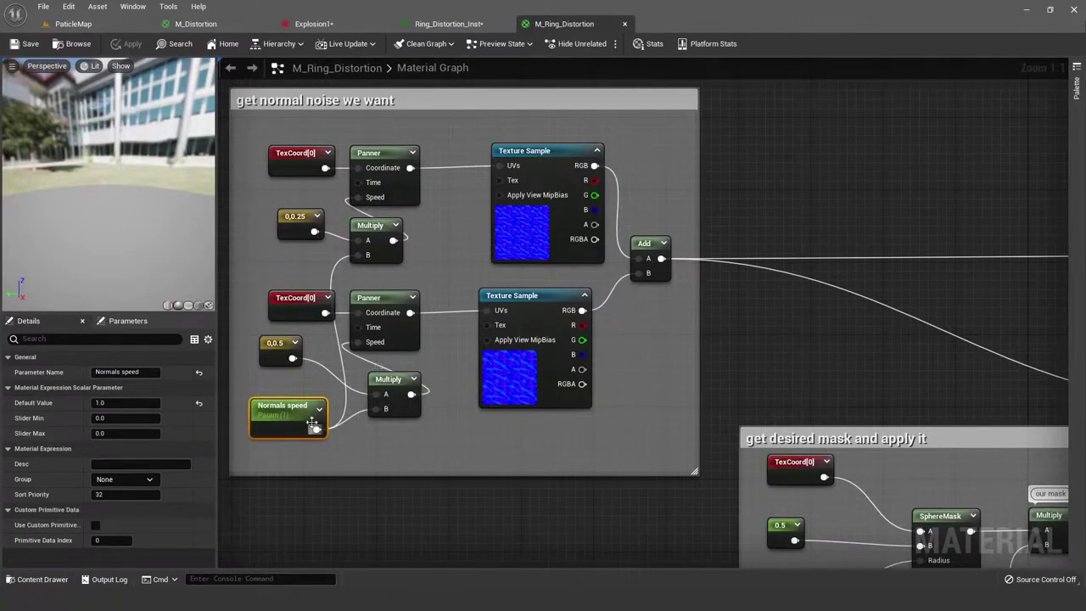
Step: Preview the masked normals Add node's output on a plane mesh, then stop previewing it
scroll(522, 140, down, 1)
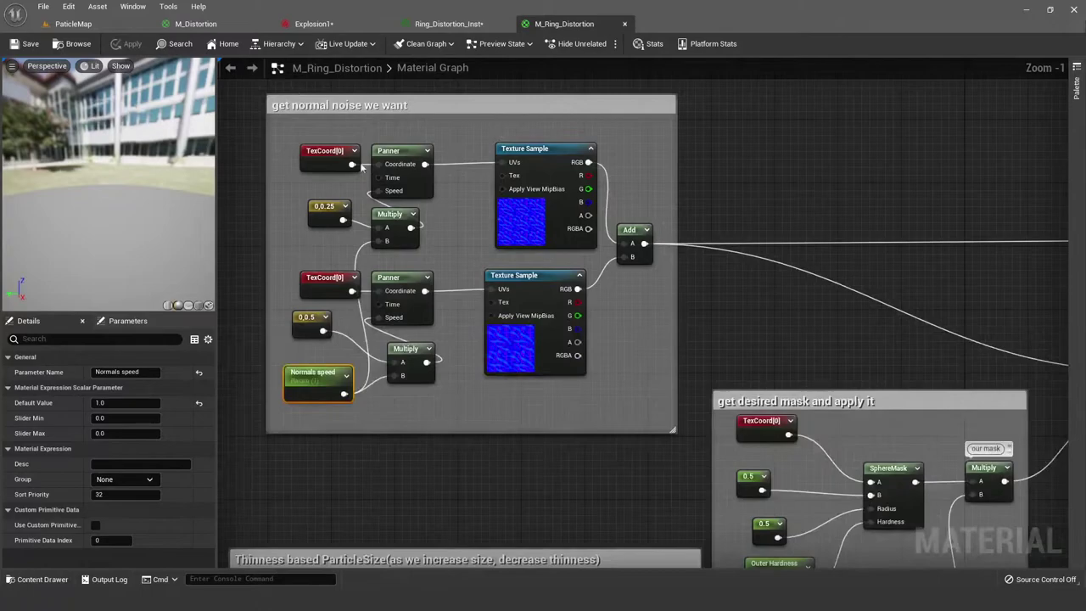
right_drag(599, 153, 251, 266)
right_click(322, 251)
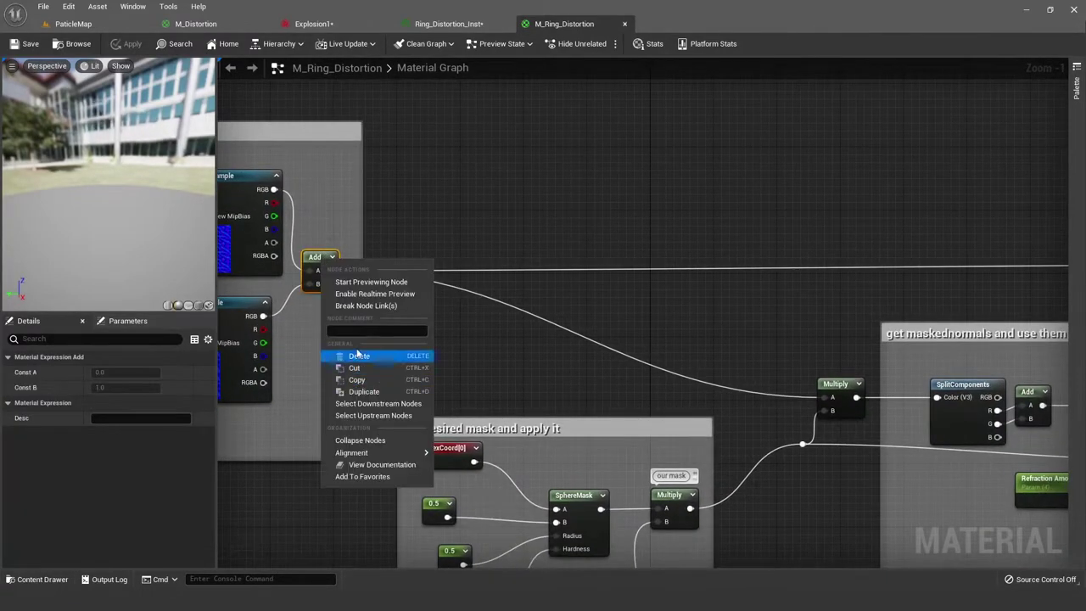
click(408, 197)
right_click(318, 259)
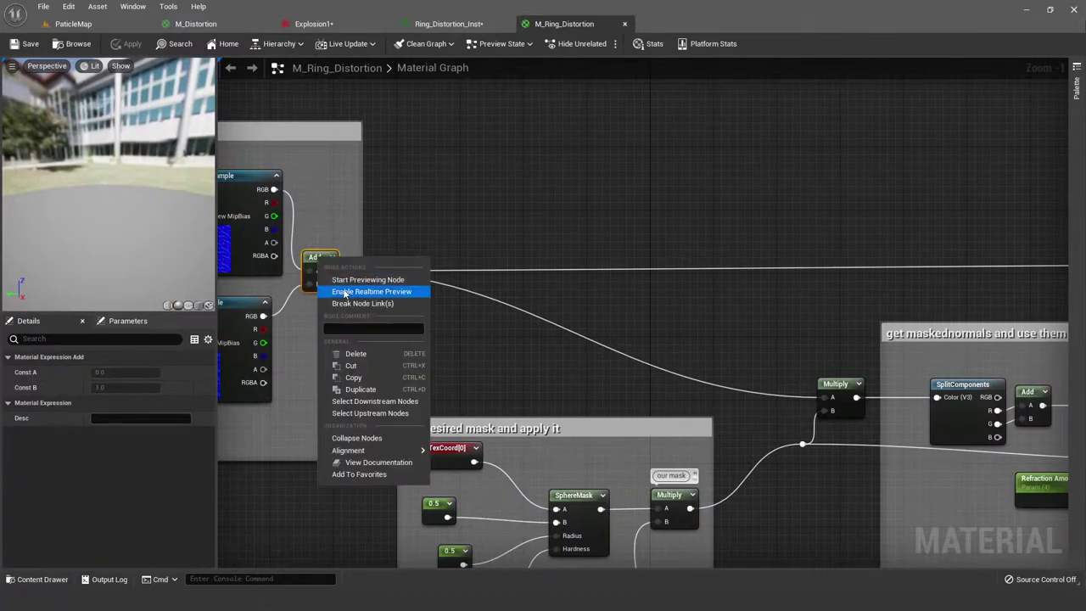
click(383, 291)
click(186, 306)
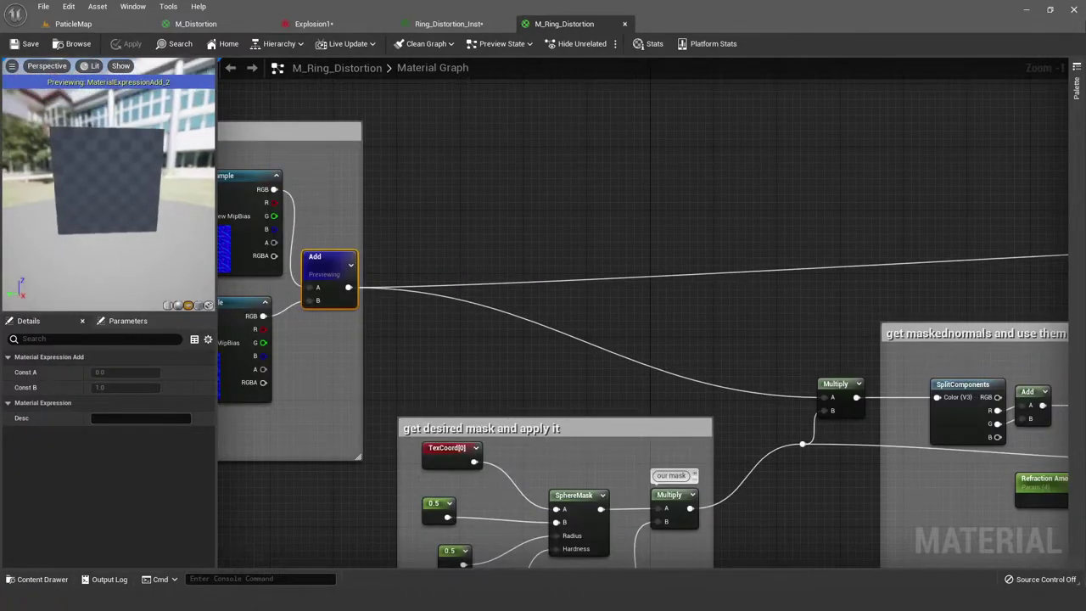
mouse_move(118, 172)
mouse_down()
mouse_move(157, 177)
mouse_move(119, 172)
mouse_move(127, 186)
mouse_up()
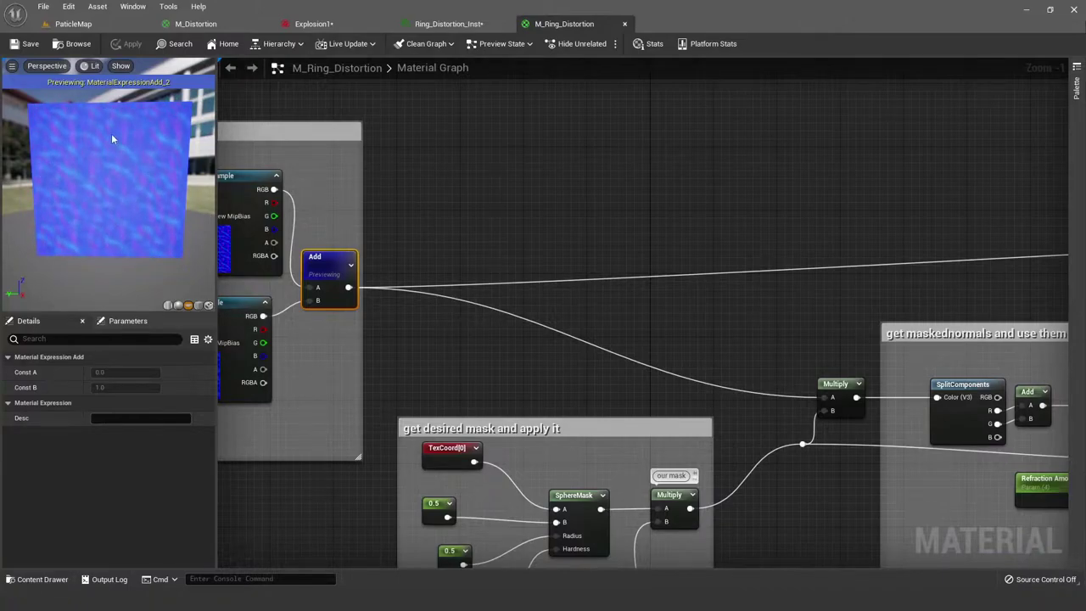
right_click(325, 270)
click(348, 287)
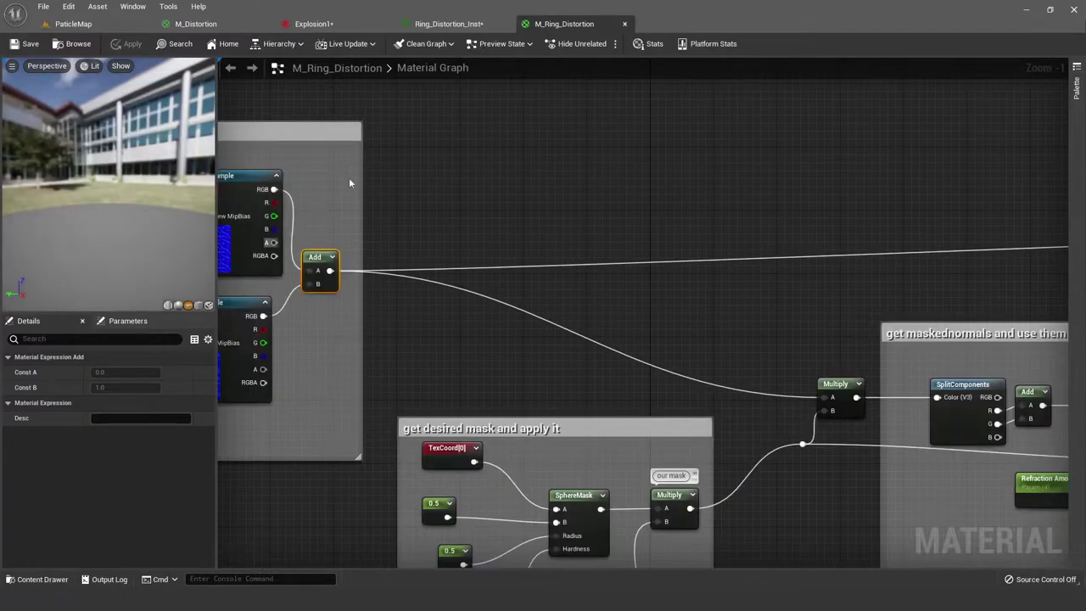
Step: Pan and zoom the graph over to the dynamic power nodes
scroll(555, 296, down, 5)
scroll(671, 424, up, 2)
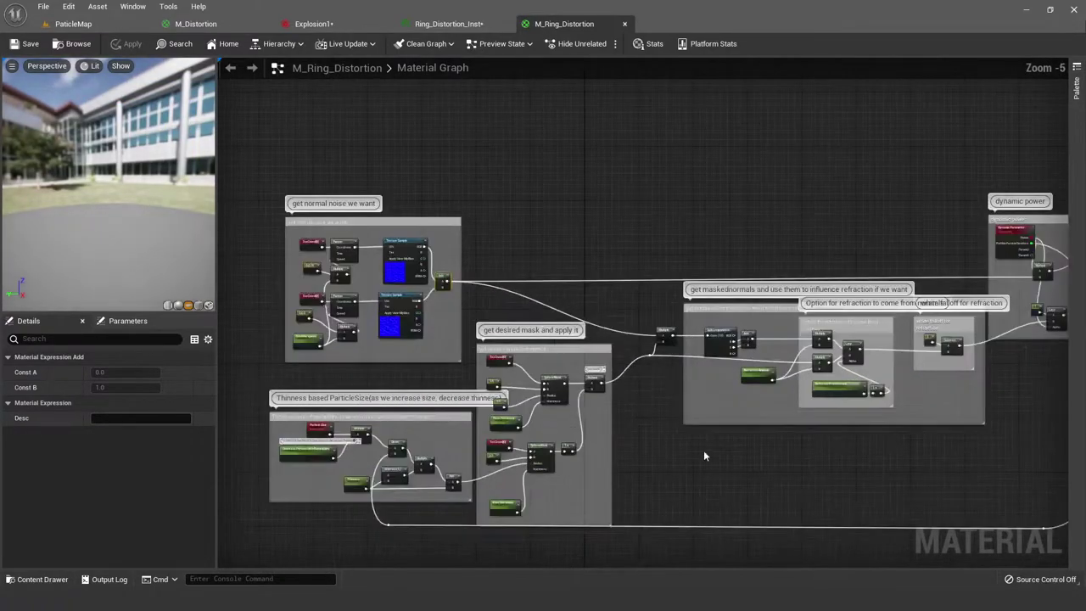
scroll(635, 392, down, 1)
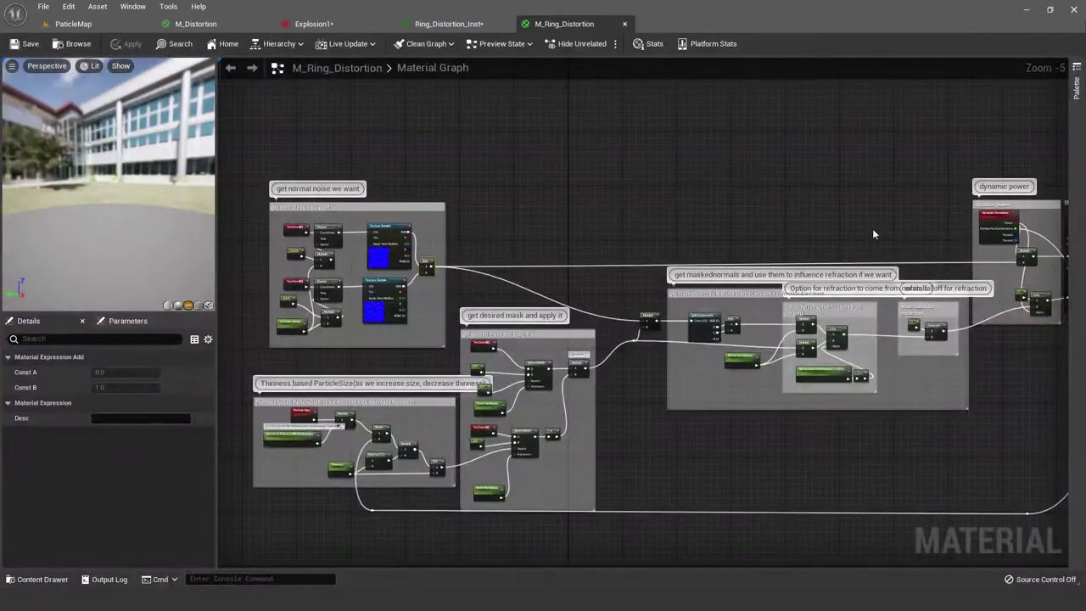
right_drag(873, 228, 635, 223)
scroll(635, 222, up, 4)
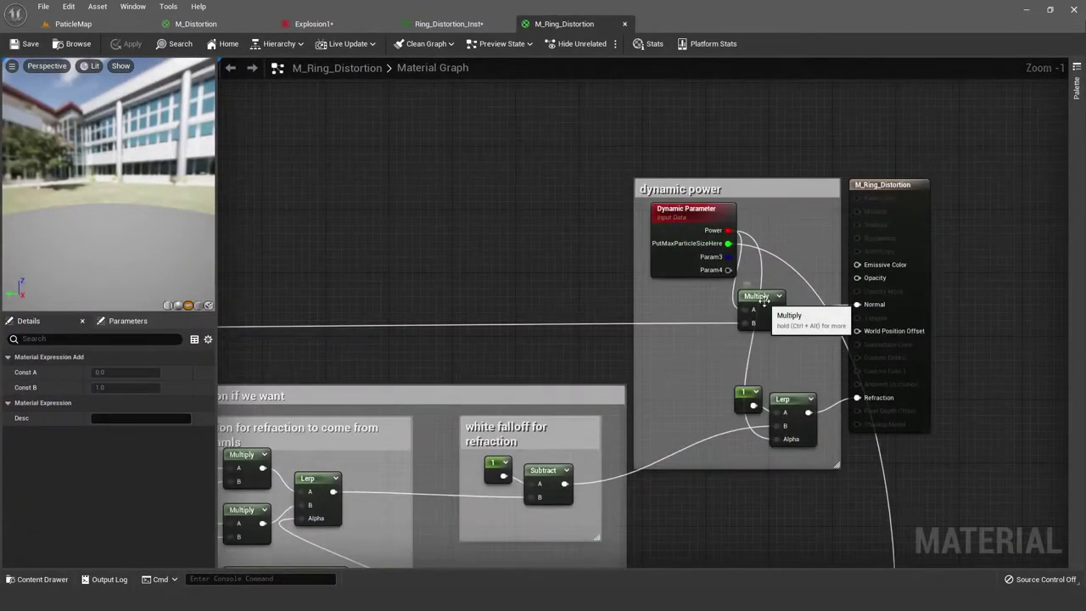
Step: Start previewing the dynamic power Multiply node's output on the material
scroll(749, 289, up, 1)
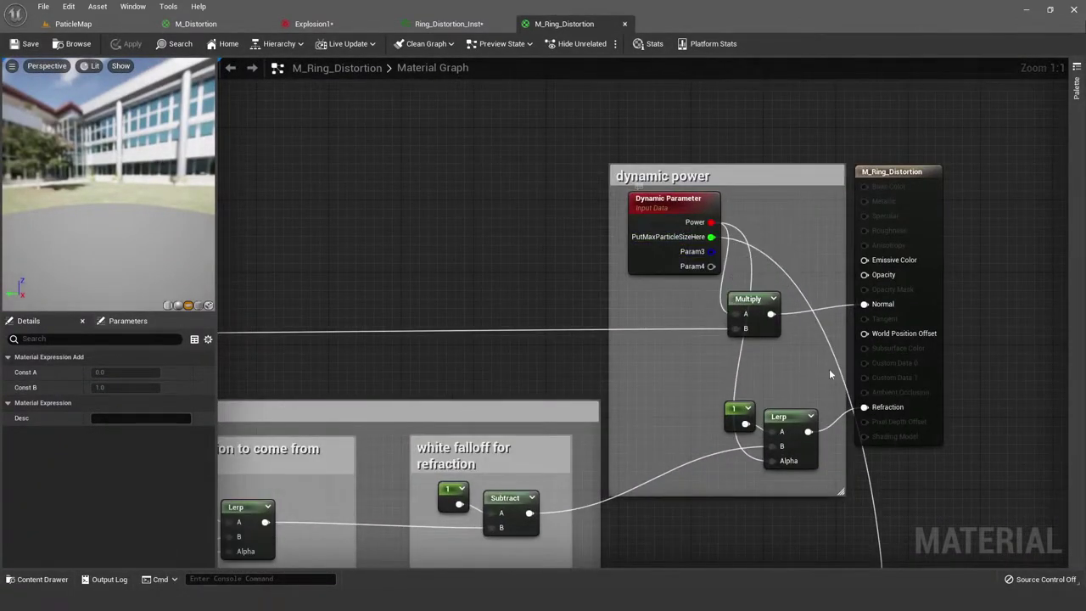
click(795, 248)
right_drag(781, 228, 707, 173)
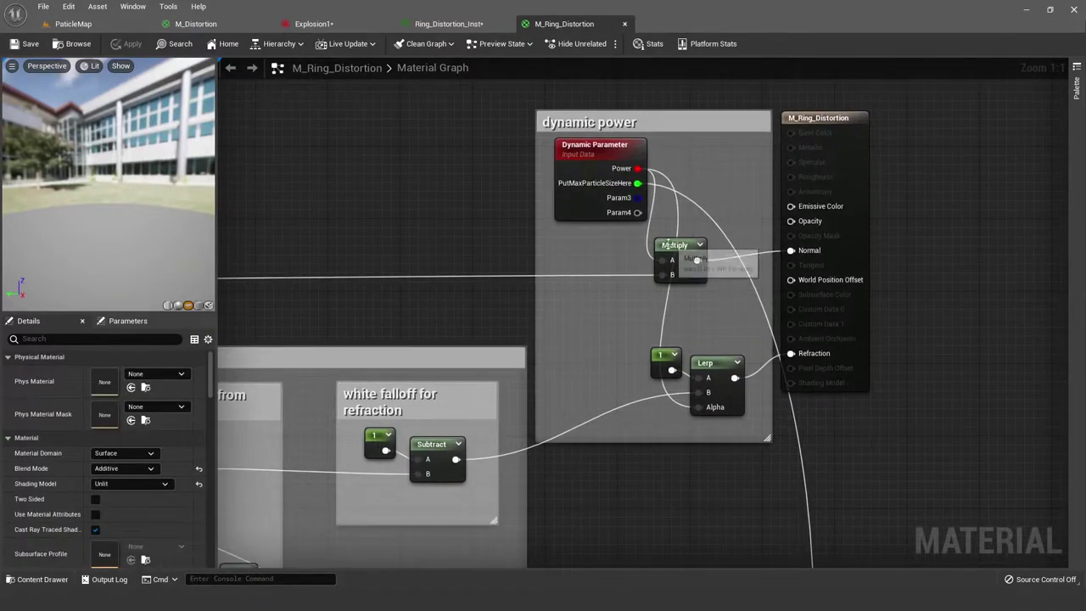
right_click(672, 248)
click(718, 267)
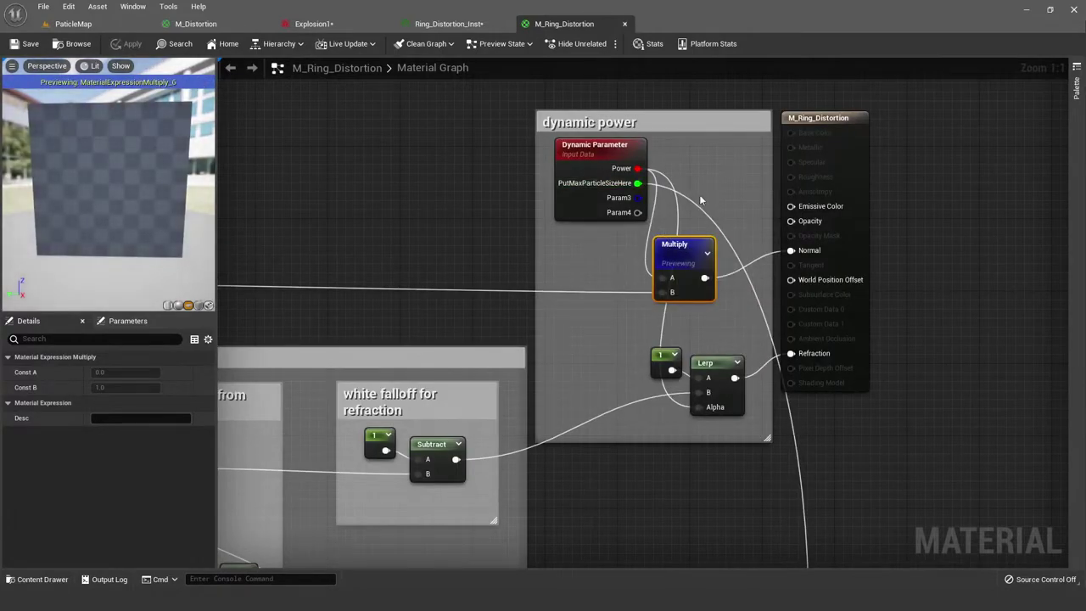
drag(162, 178, 110, 144)
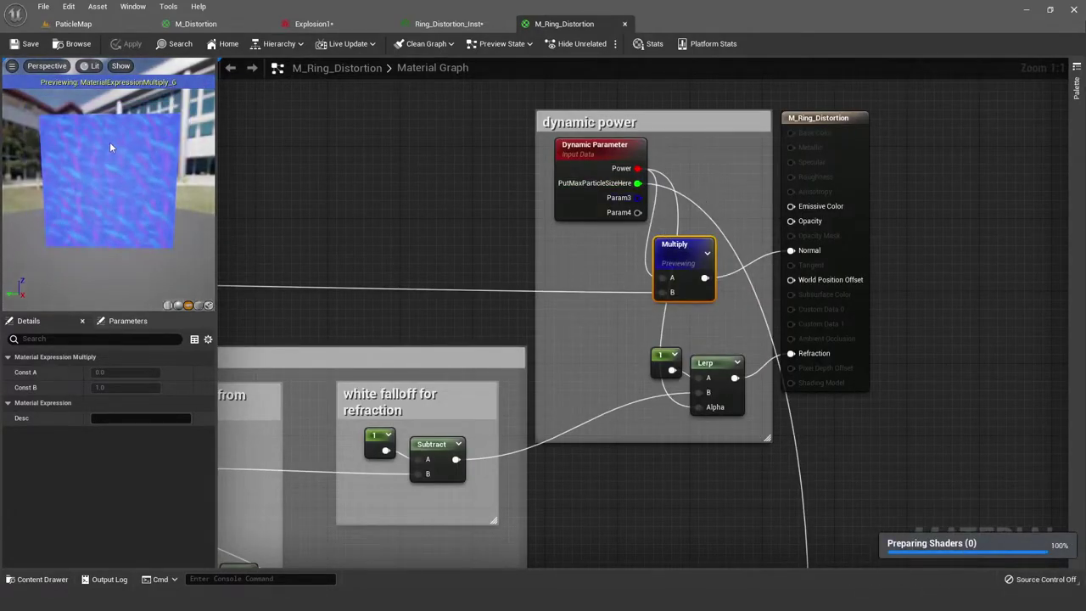
scroll(109, 148, up, 3)
Step: Try Dynamic Parameter default R values of 0.5 and 0, then restore it to 1.0
click(598, 165)
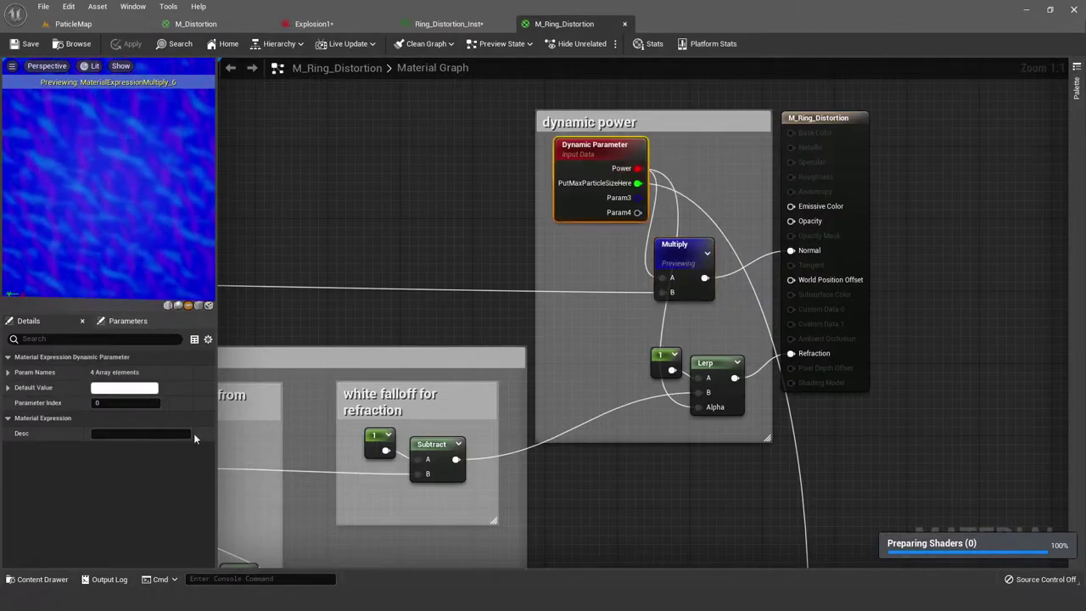
click(34, 371)
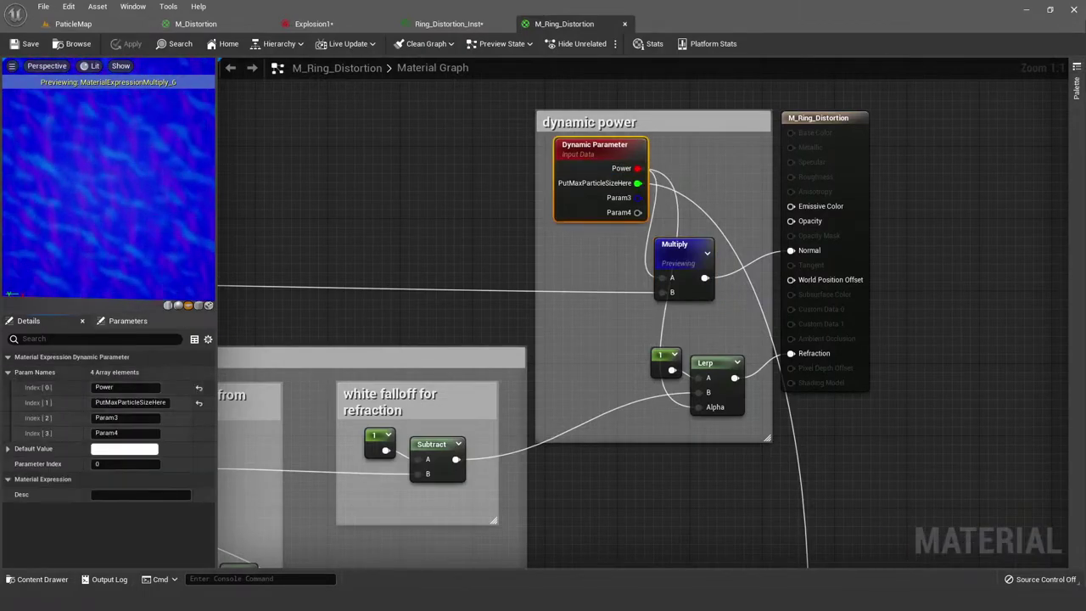
click(33, 448)
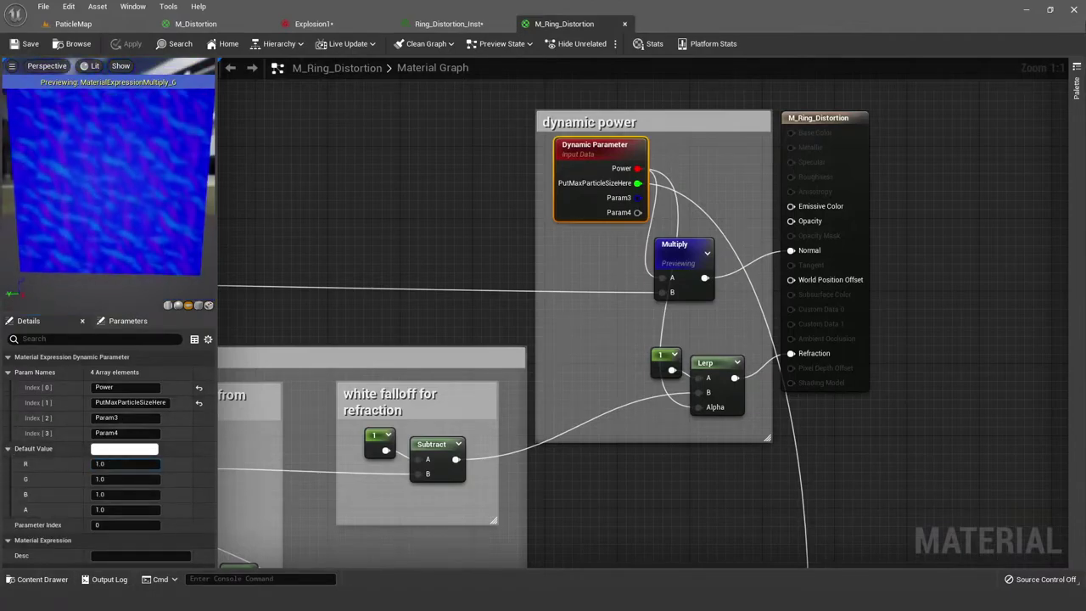
click(125, 463)
key(BackSpace)
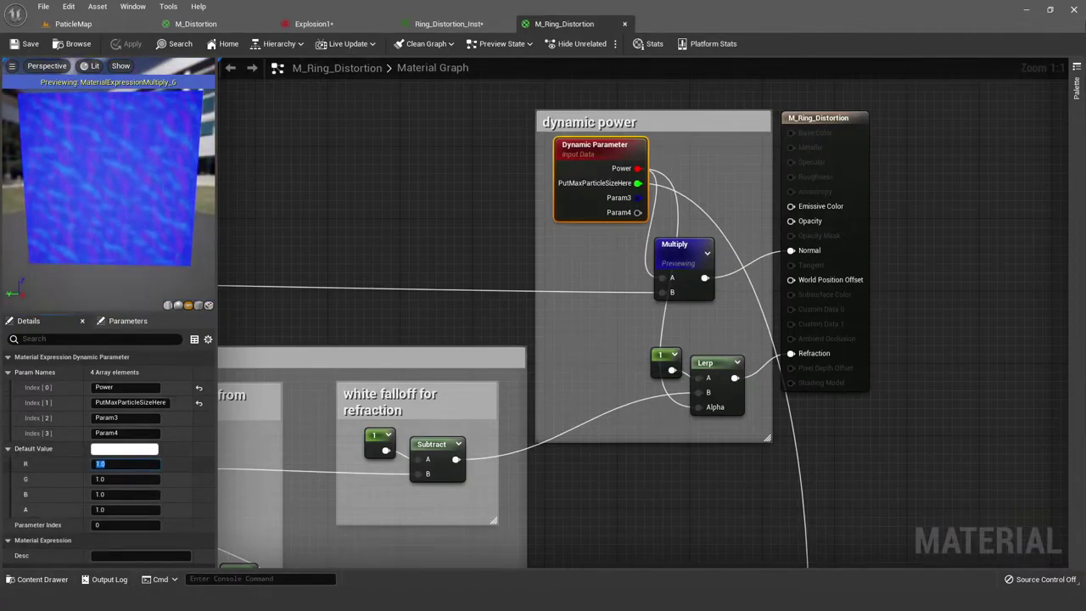
text(0.5)
key(Return)
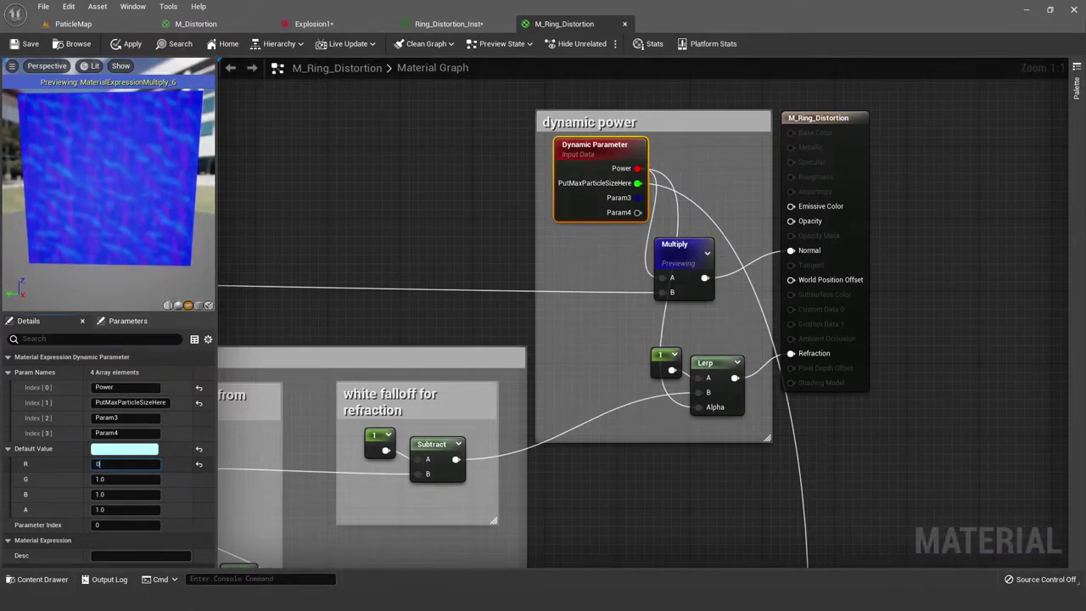
text(0)
key(Return)
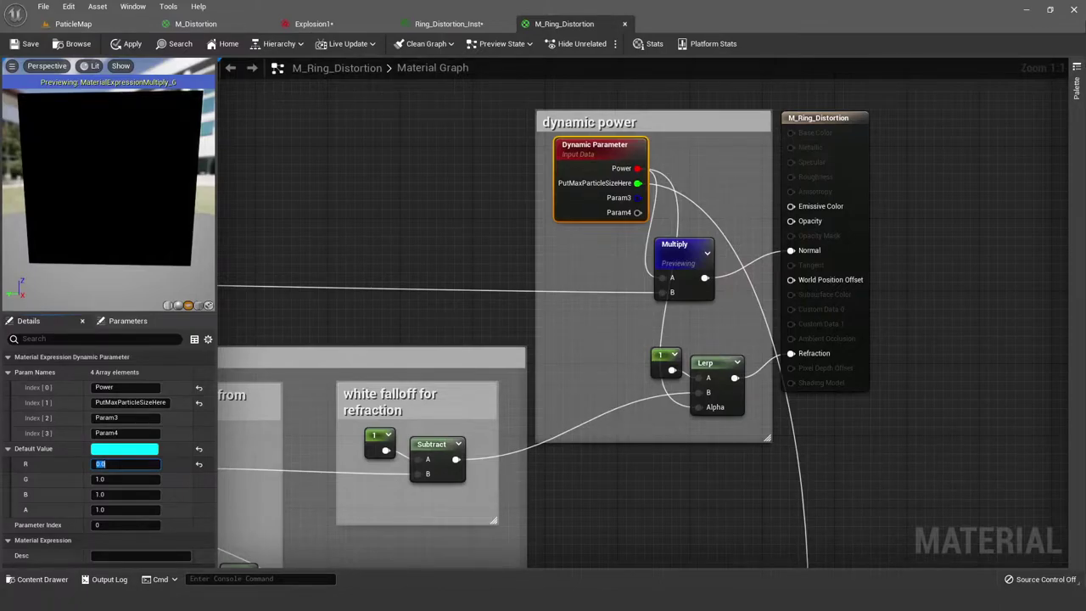
key(Return)
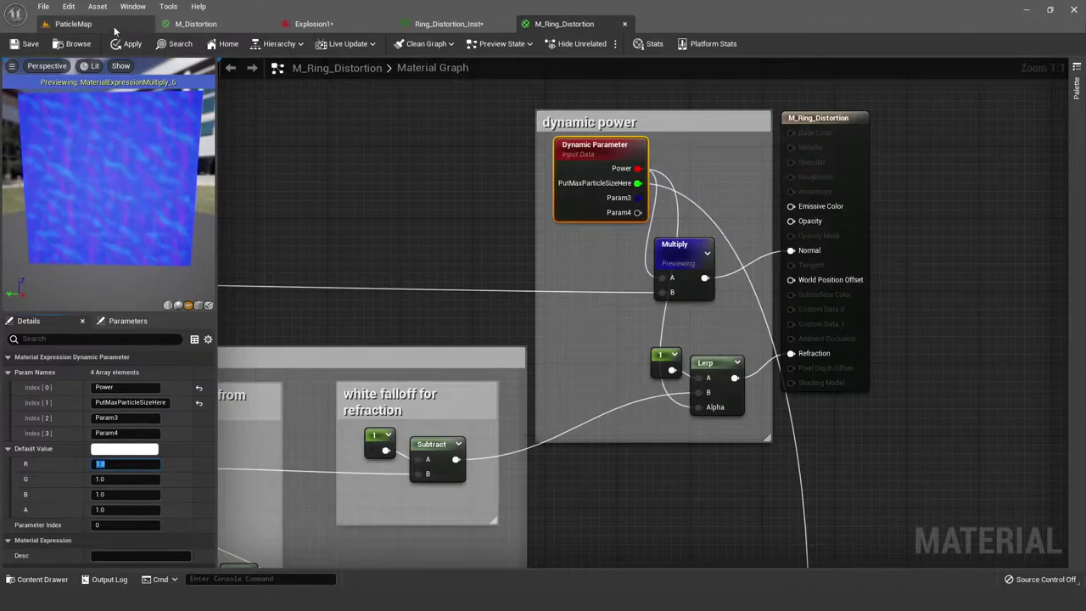
Step: Check the ParticleMap level, return to M_Ring_Distortion, and cancel a wire dragged from Opacity
click(73, 23)
click(567, 24)
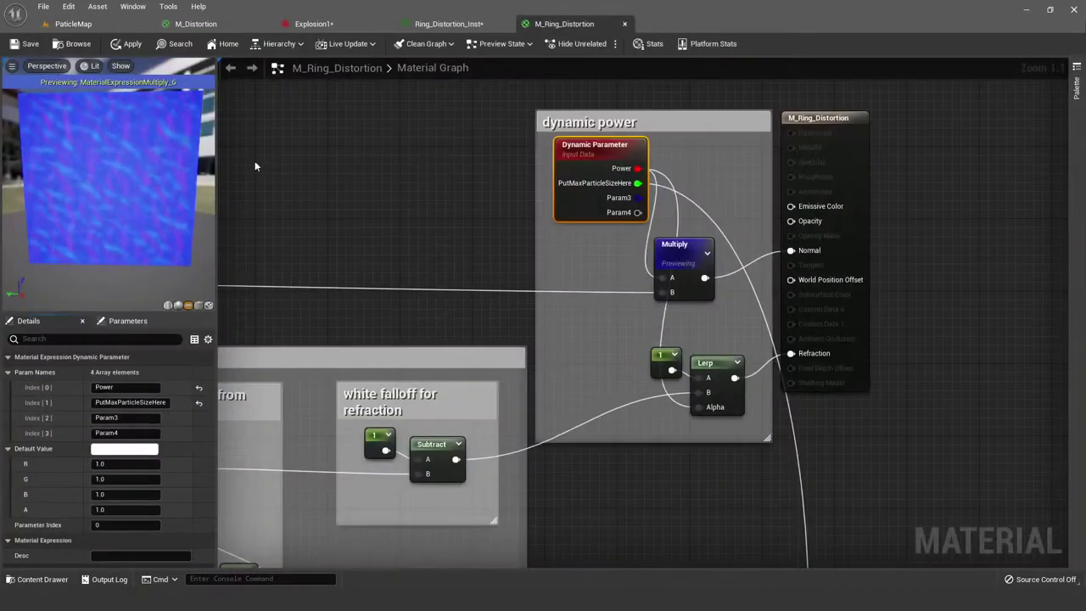
scroll(709, 244, down, 2)
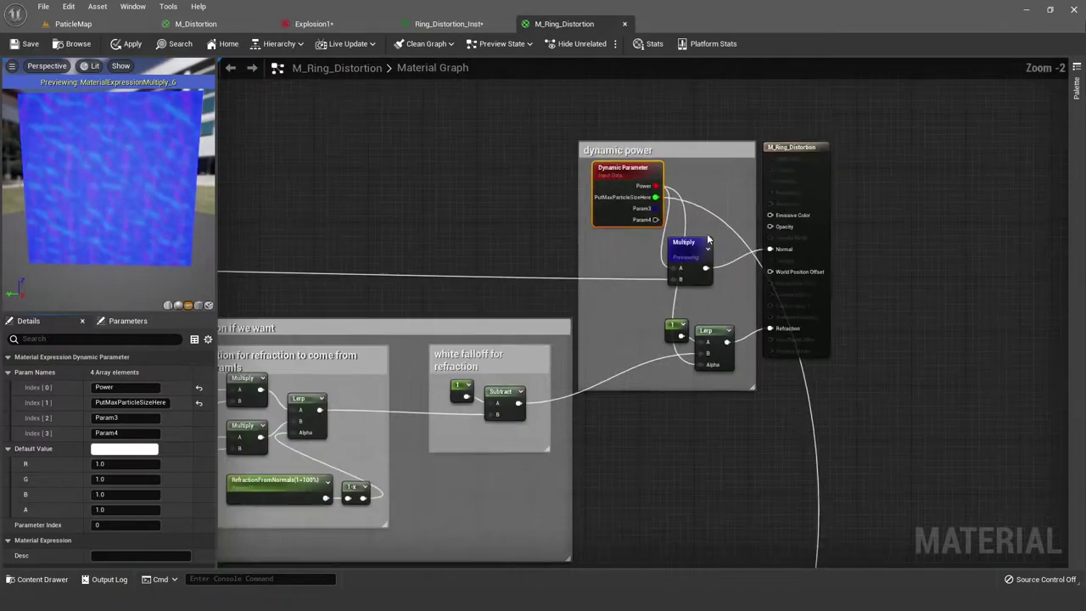
click(648, 244)
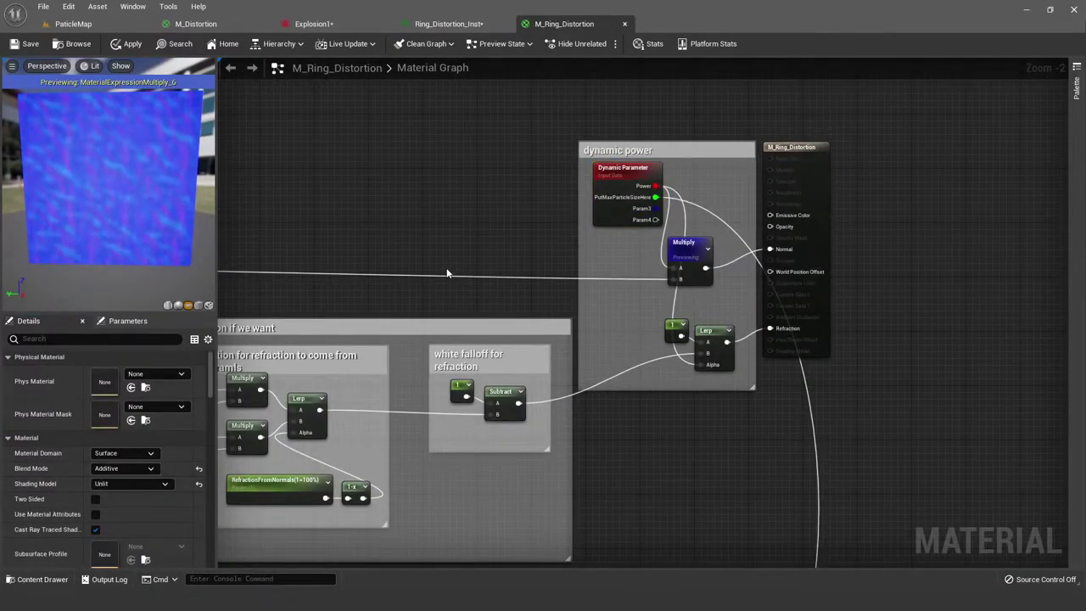
scroll(841, 226, up, 2)
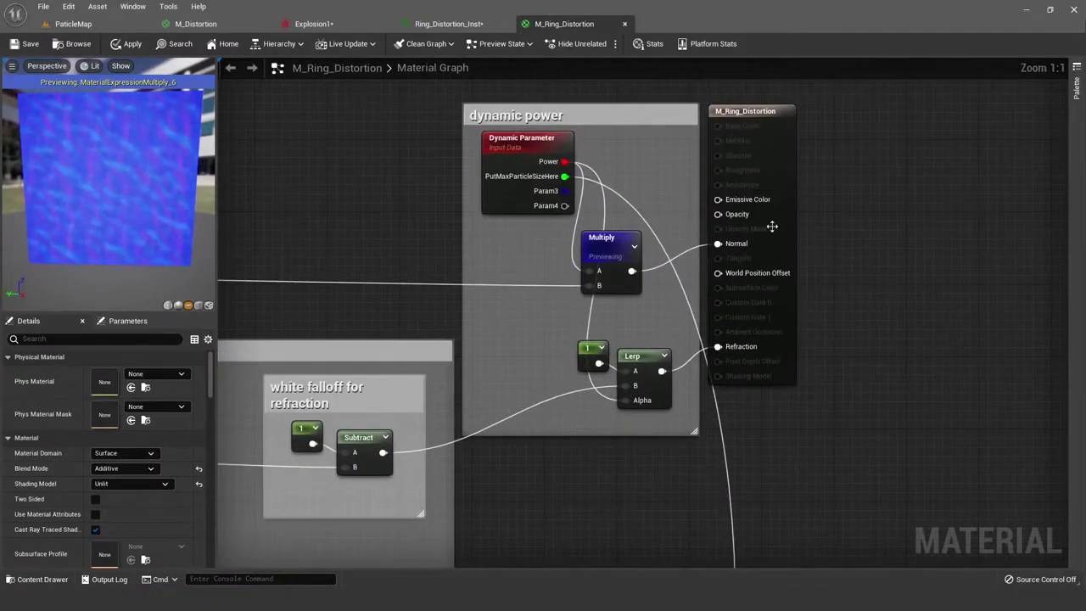
drag(798, 233, 735, 177)
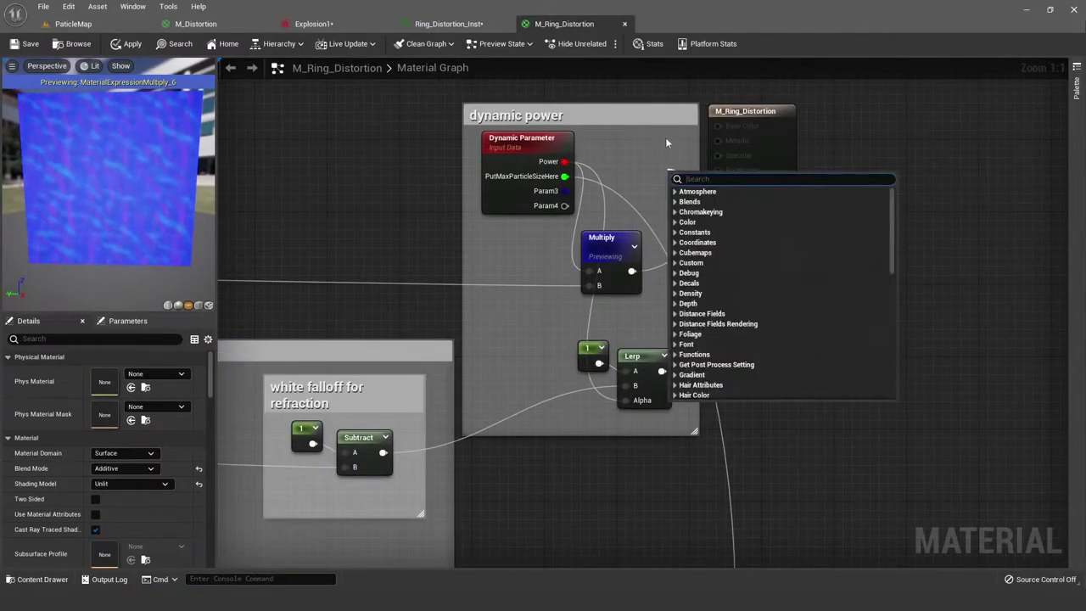
key(Escape)
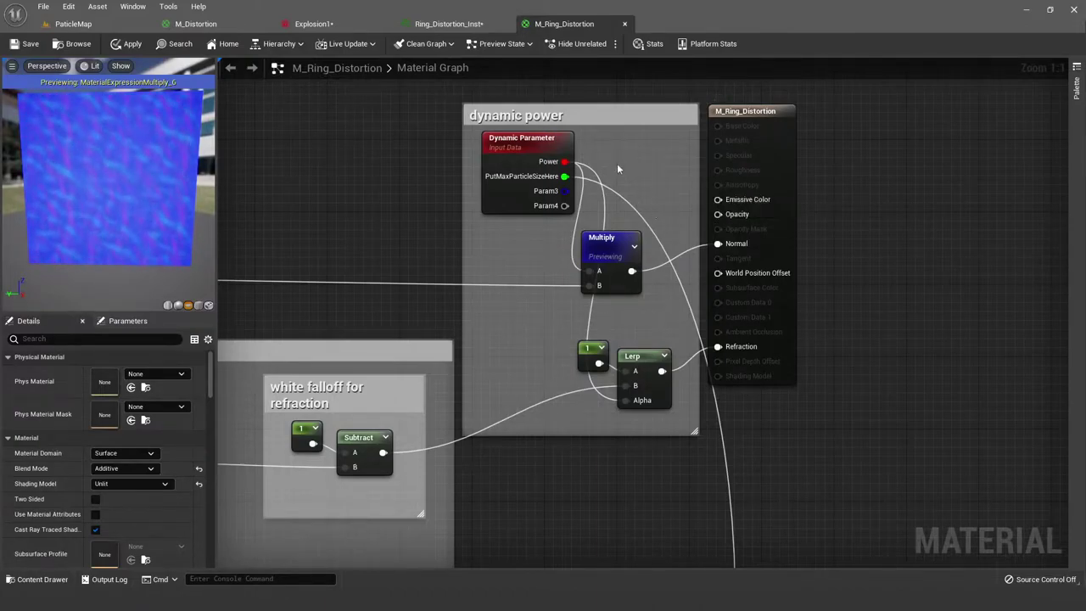
Step: Glance at Ring_Distortion_Inst, then return to the M_Ring_Distortion graph and pan slightly
click(439, 24)
click(562, 23)
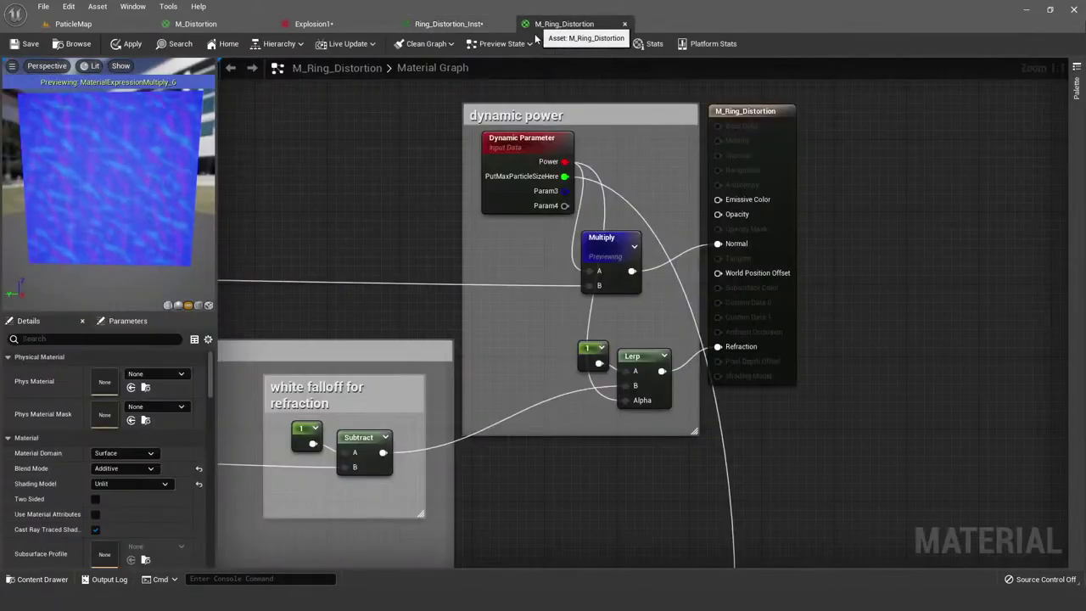
scroll(443, 223, down, 1)
scroll(443, 216, up, 2)
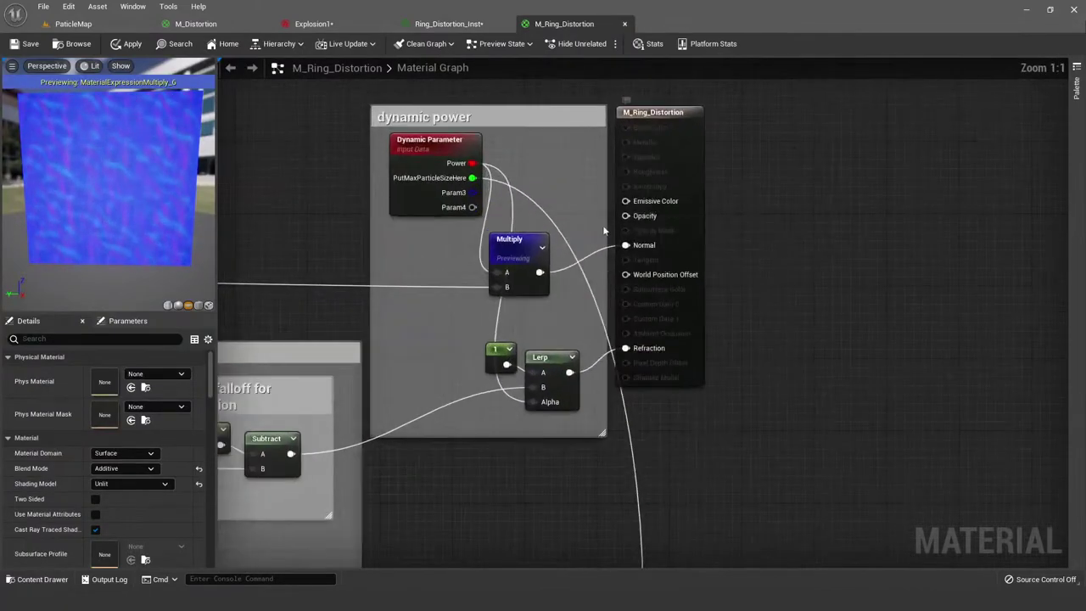
right_drag(512, 160, 545, 170)
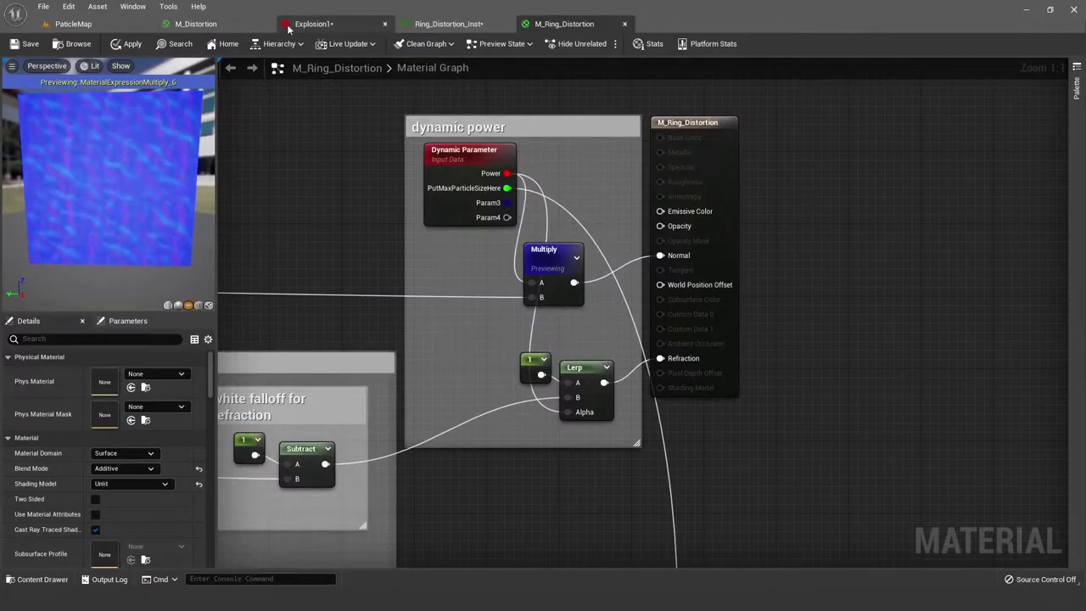
Step: Look over the M_Distortion, Explosion1, ParticleMap level and Ring_Distortion_Inst tabs, then return to M_Ring_Distortion
click(241, 28)
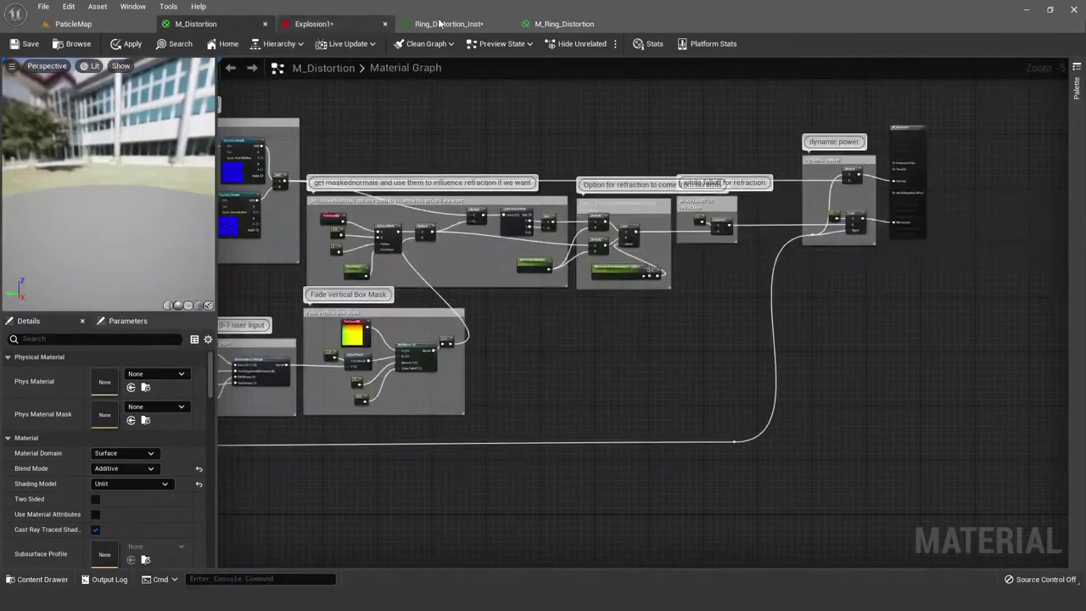
click(312, 25)
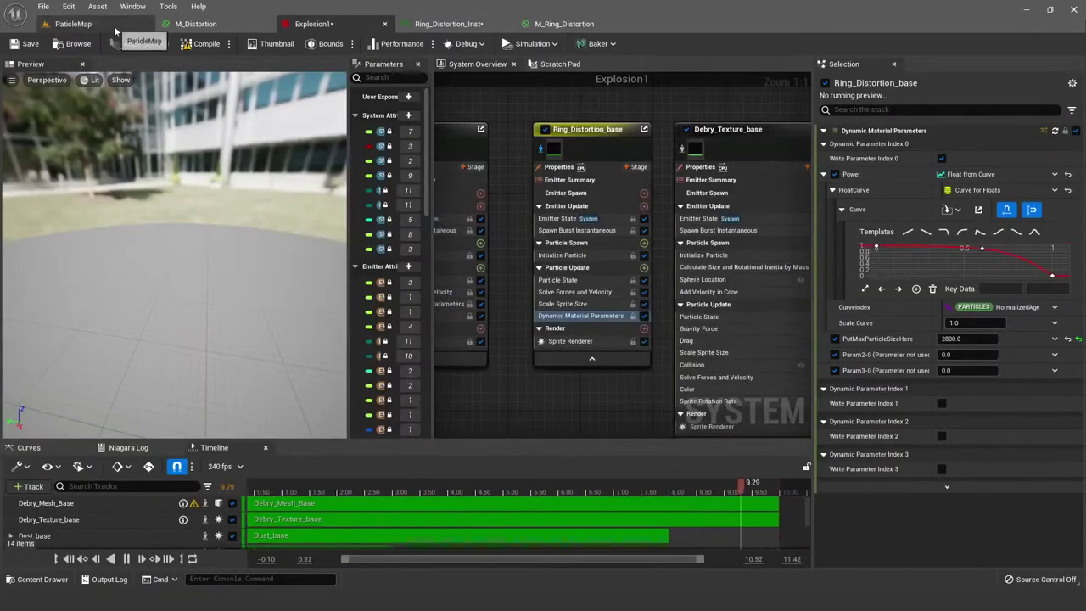
click(73, 24)
right_drag(771, 196, 771, 196)
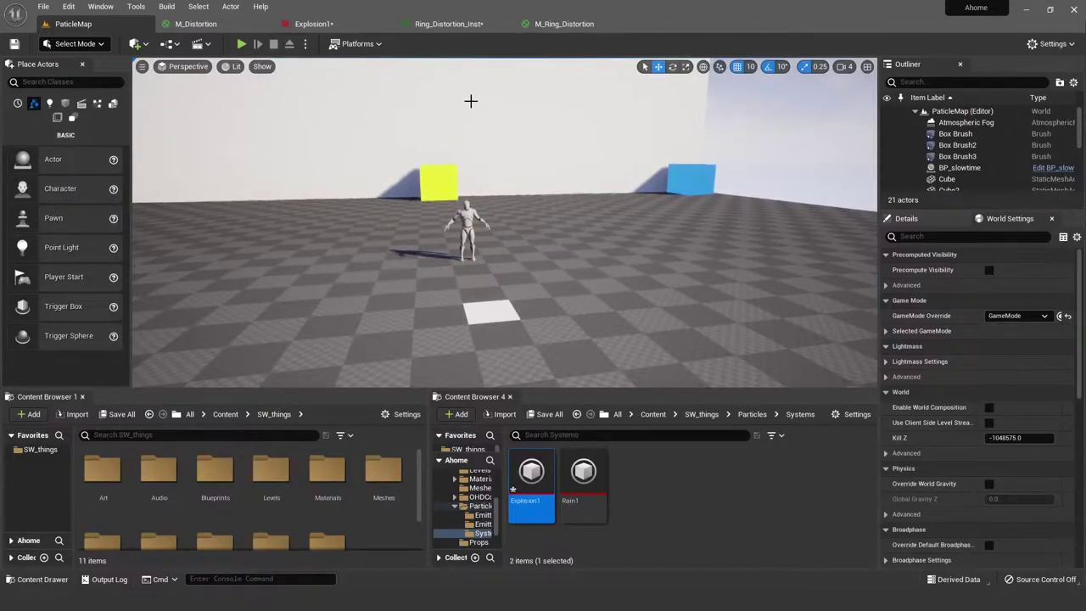
click(460, 26)
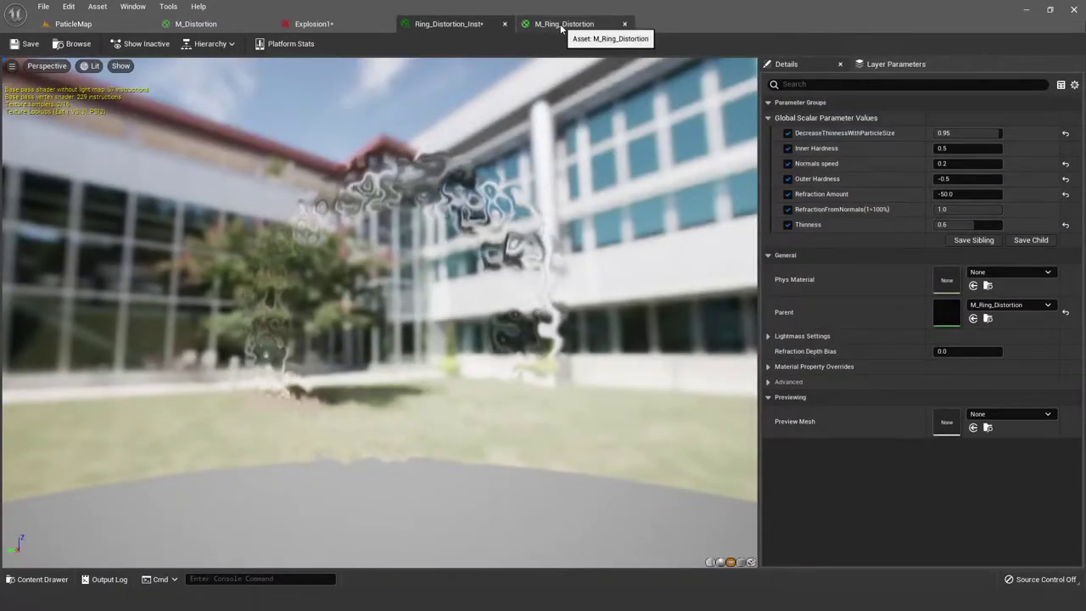
click(561, 26)
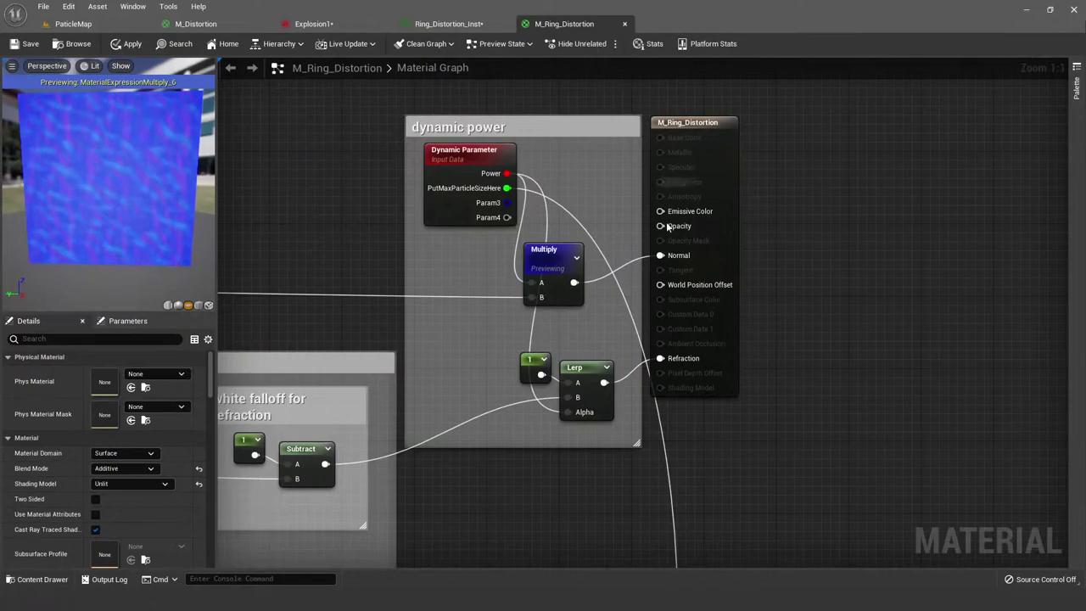
Step: Place a Constant node with value 0 beside the output node and wire it into Opacity
right_drag(581, 201, 620, 201)
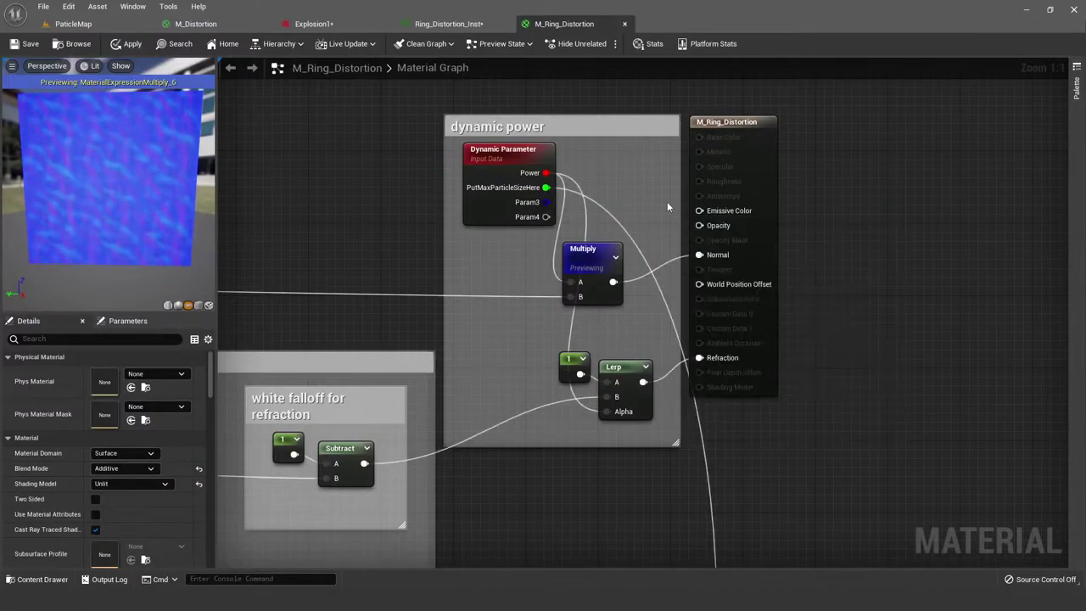
drag(700, 225, 653, 188)
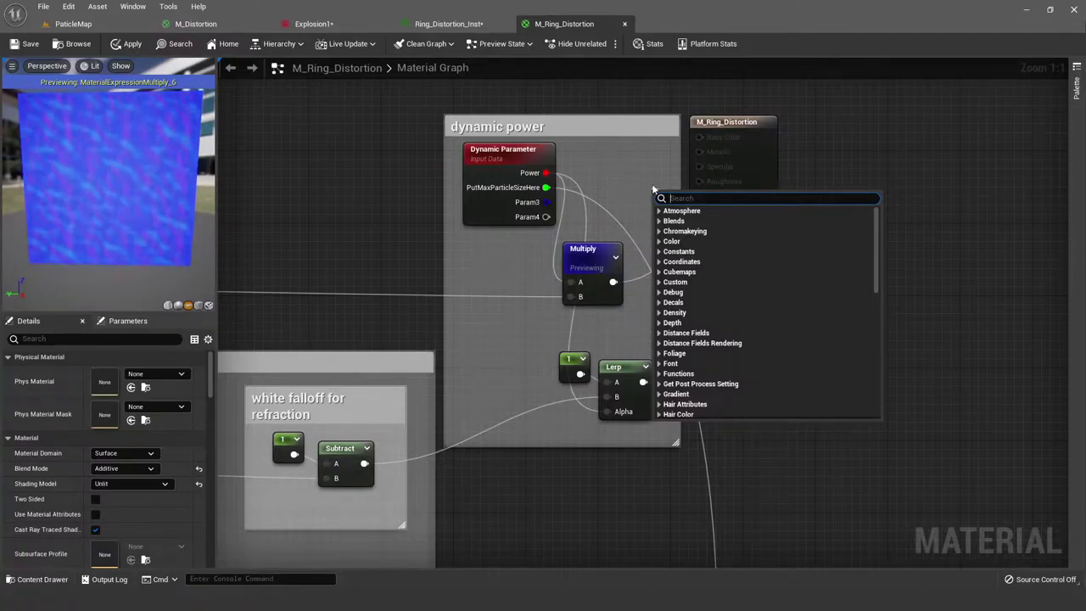
click(651, 169)
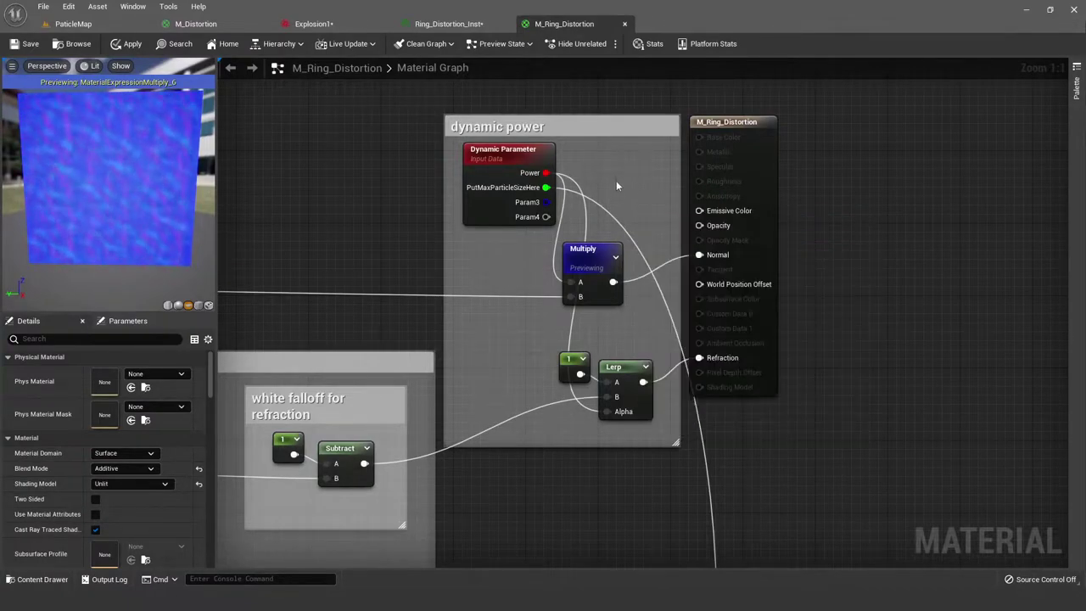
click(615, 181)
drag(636, 204, 718, 225)
Step: Stop previewing the Multiply node and orbit the preview around the scene
right_click(577, 249)
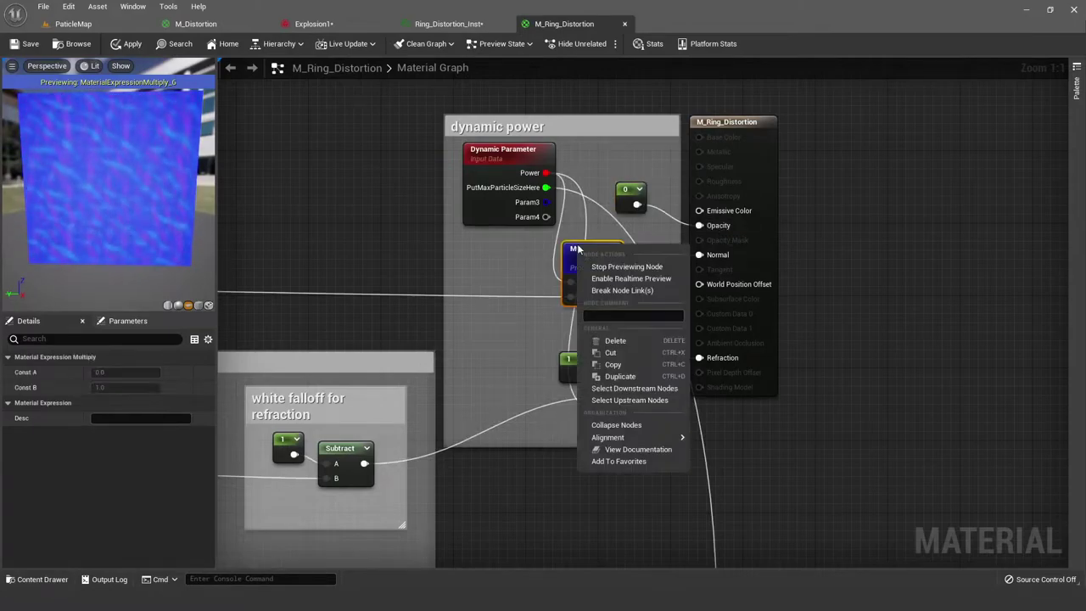
click(610, 266)
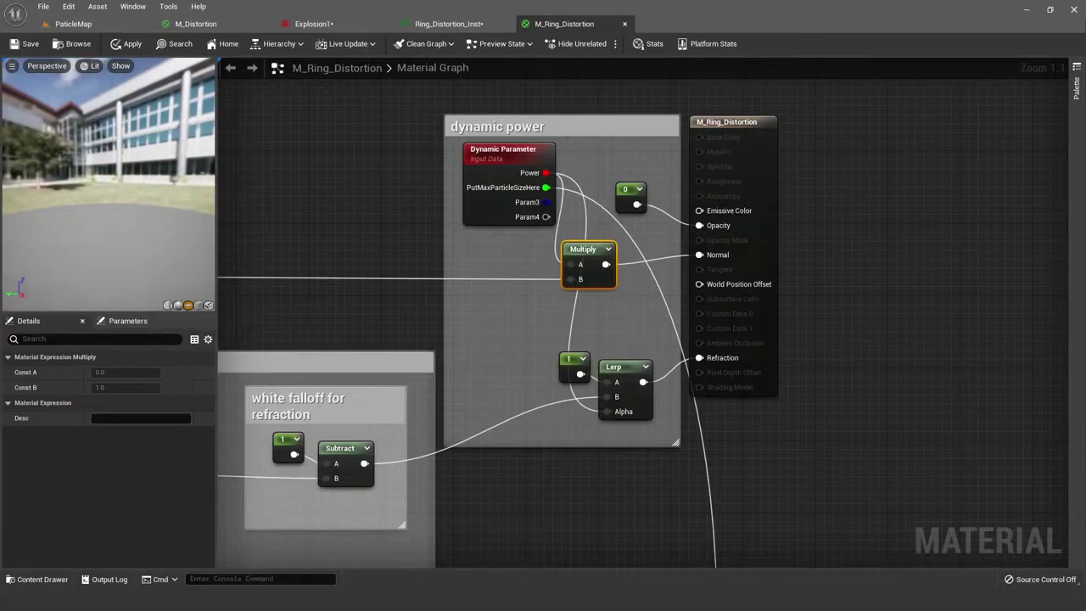
drag(138, 261, 161, 258)
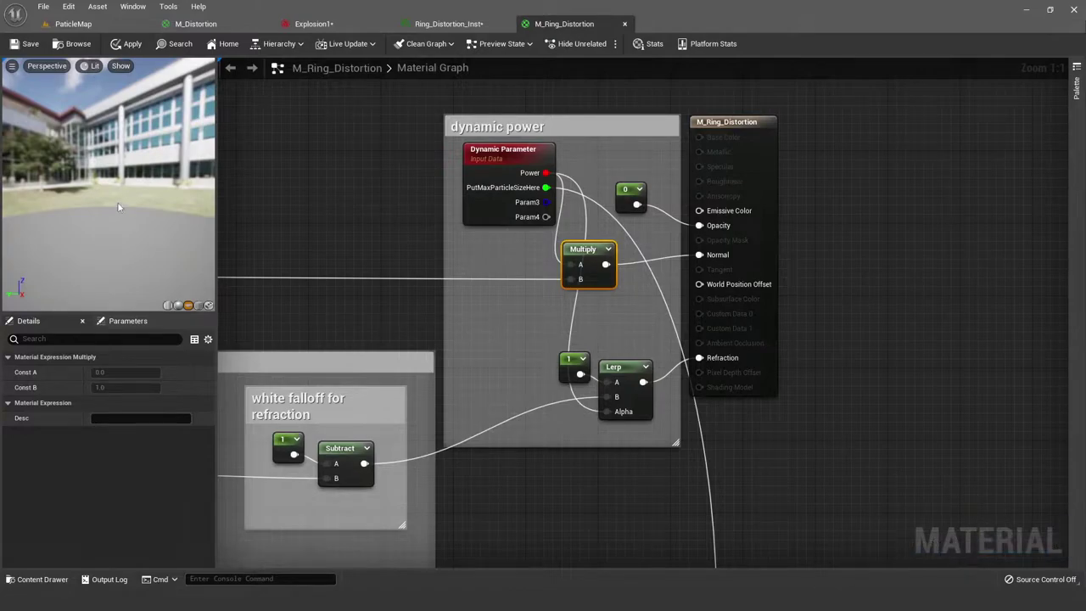
drag(119, 207, 123, 185)
Step: Change the Opacity constant from 0 to 1, then break its link to Opacity
click(628, 193)
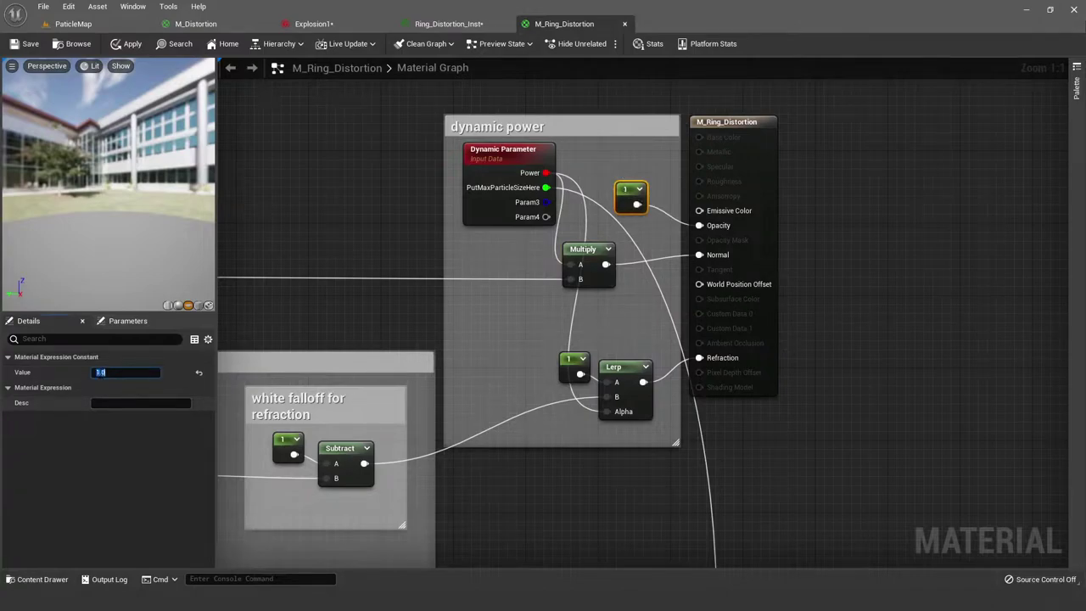
click(259, 304)
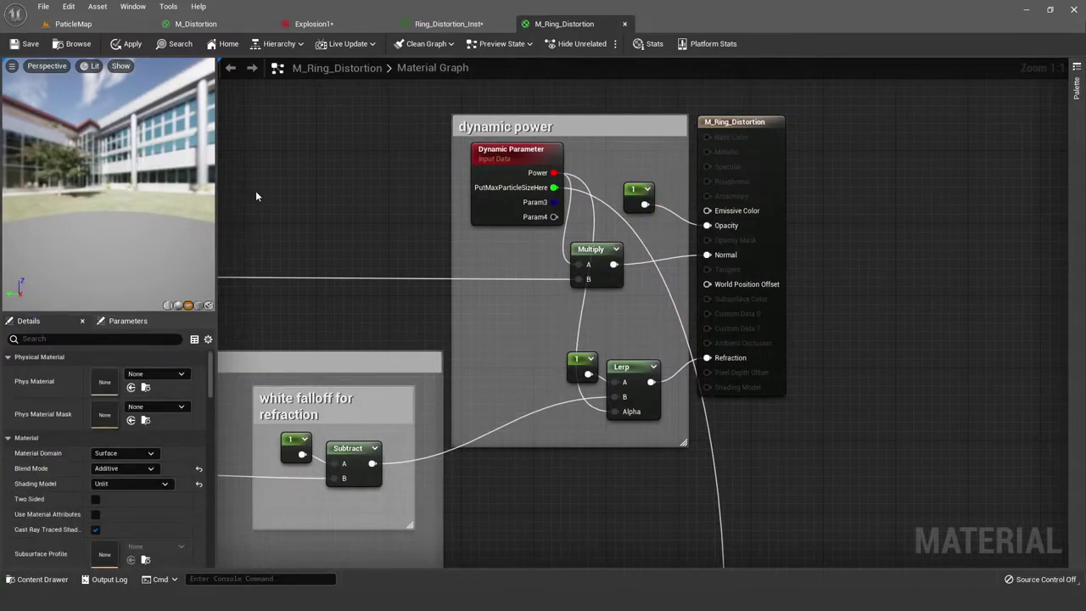
click(638, 193)
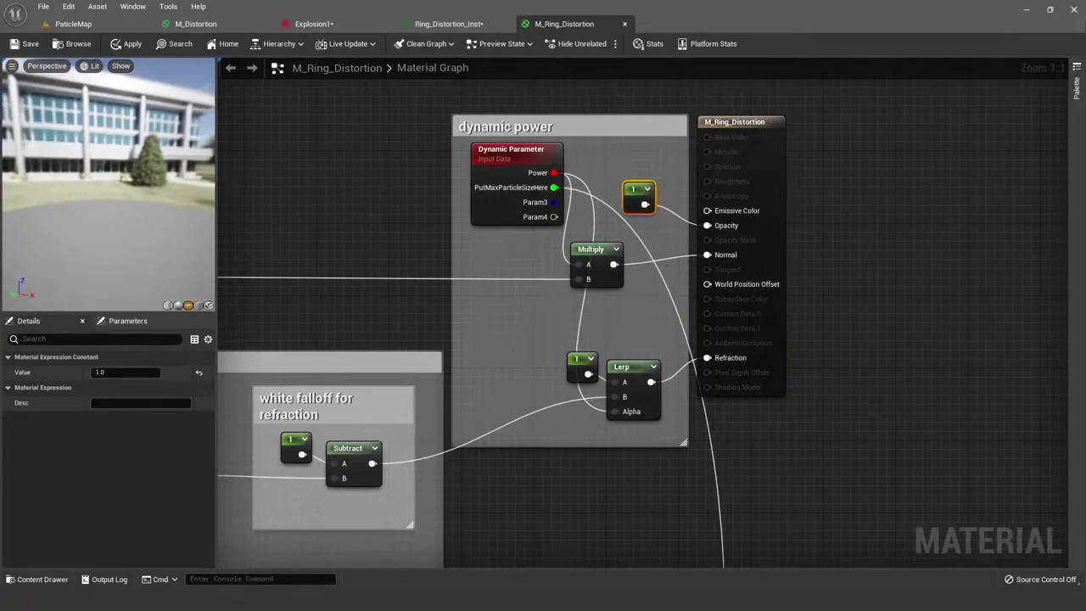
drag(83, 203, 113, 226)
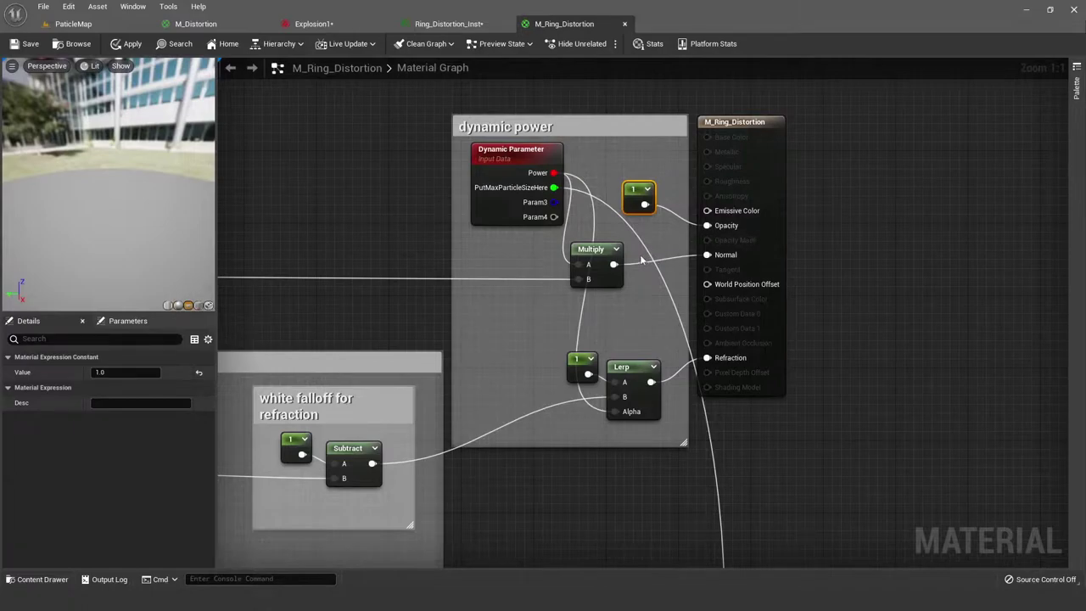
alt+click(670, 217)
click(521, 204)
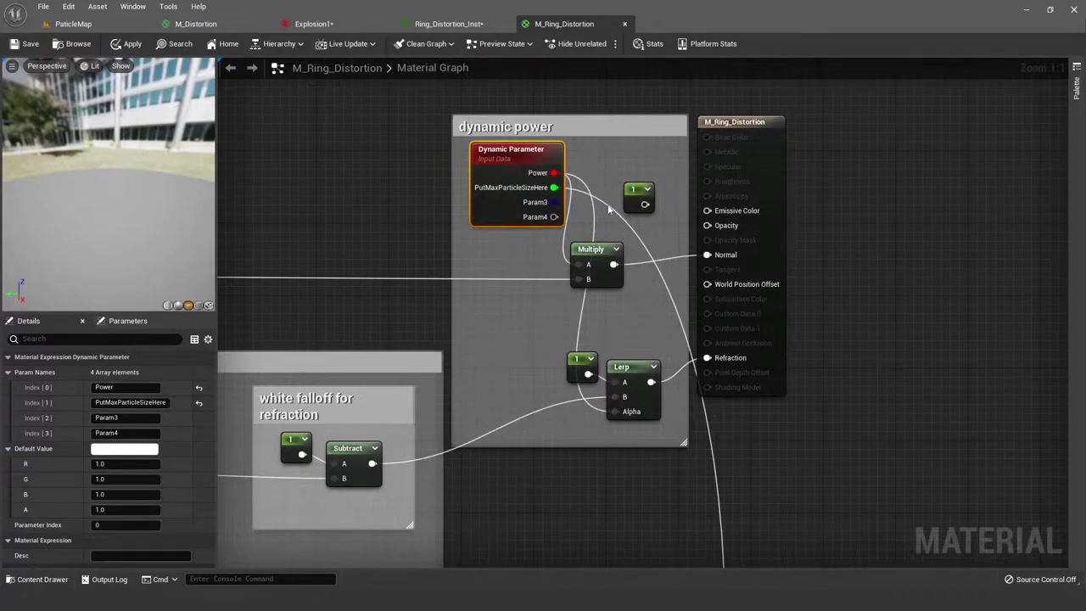
click(608, 162)
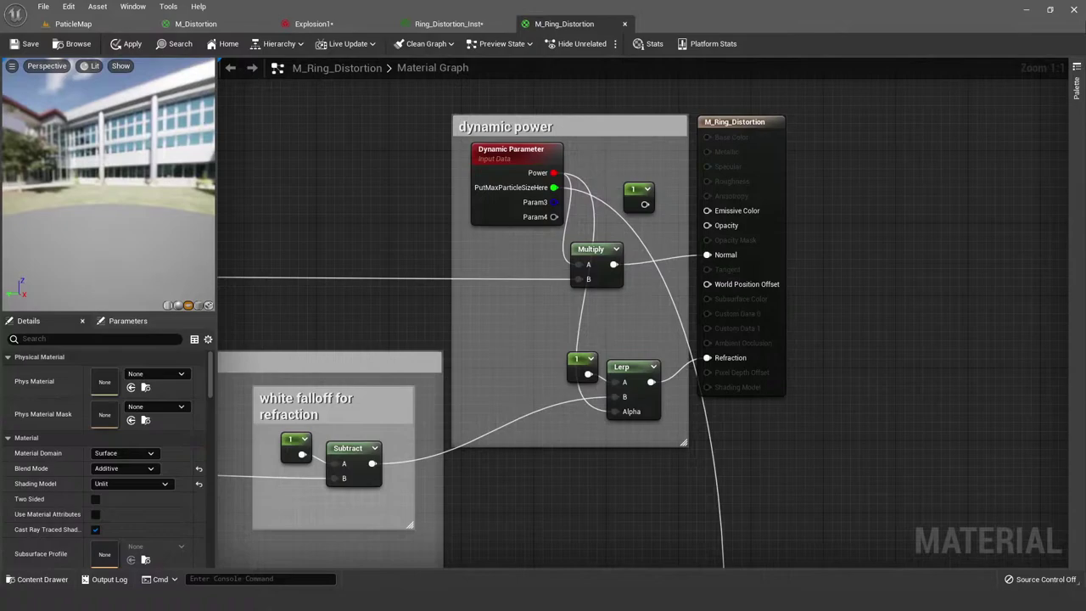
scroll(342, 146, down, 6)
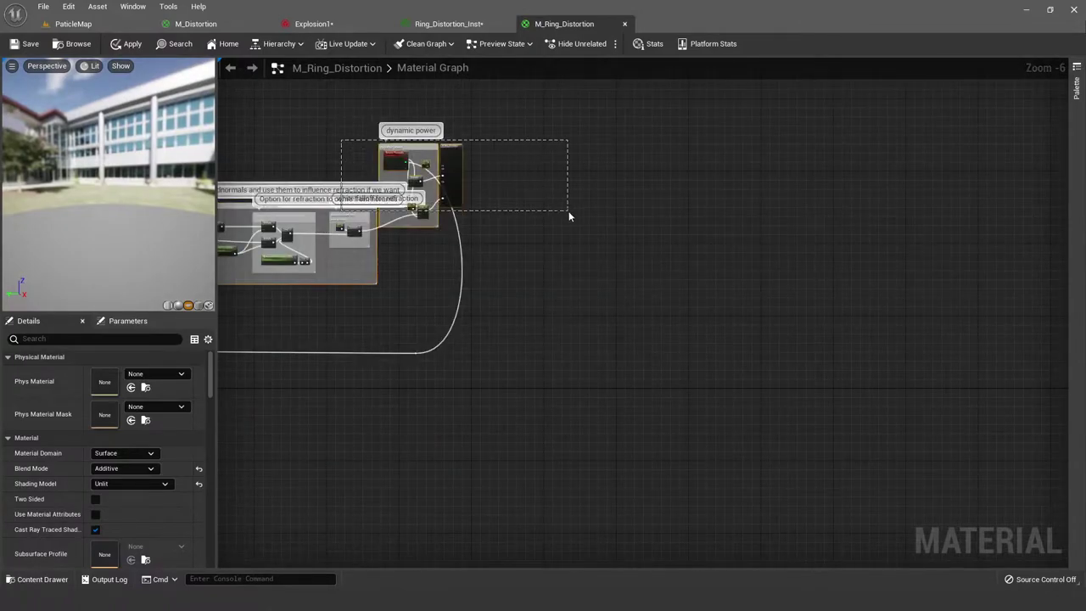
click(450, 23)
click(557, 24)
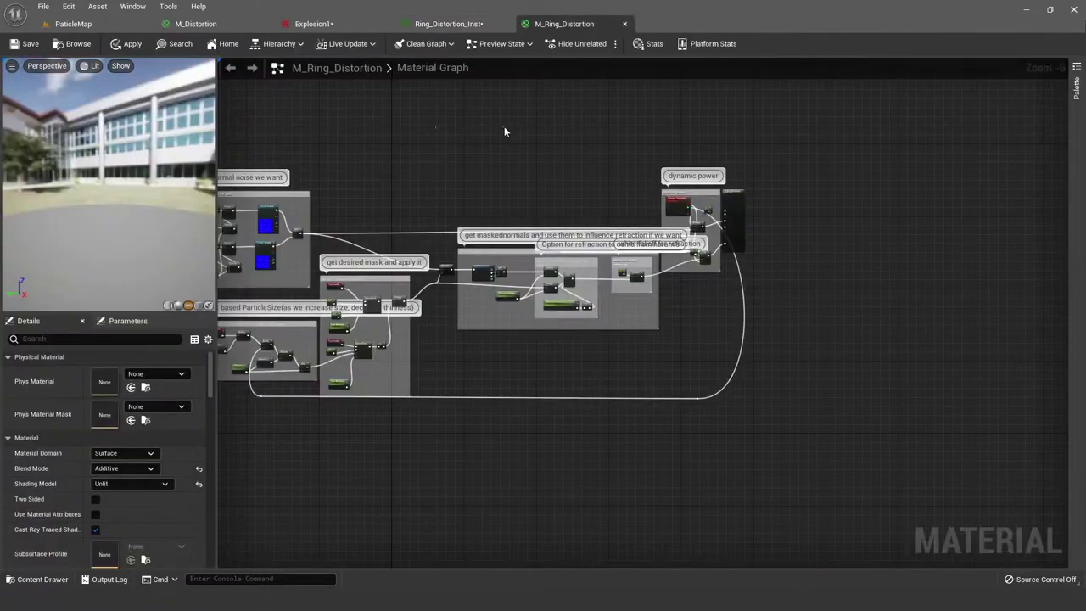
click(441, 24)
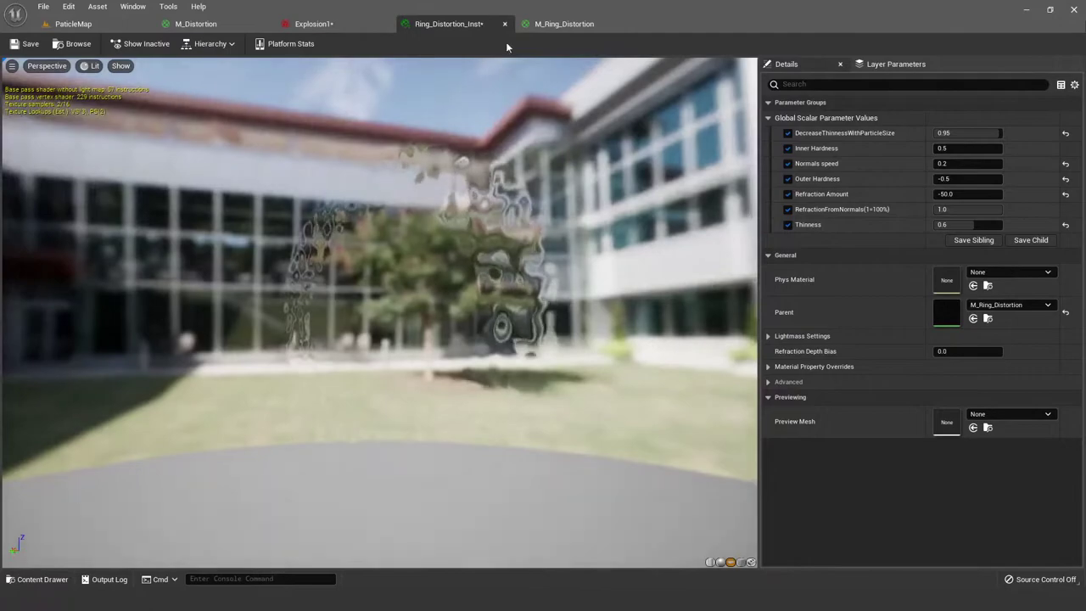
click(549, 24)
scroll(650, 184, up, 4)
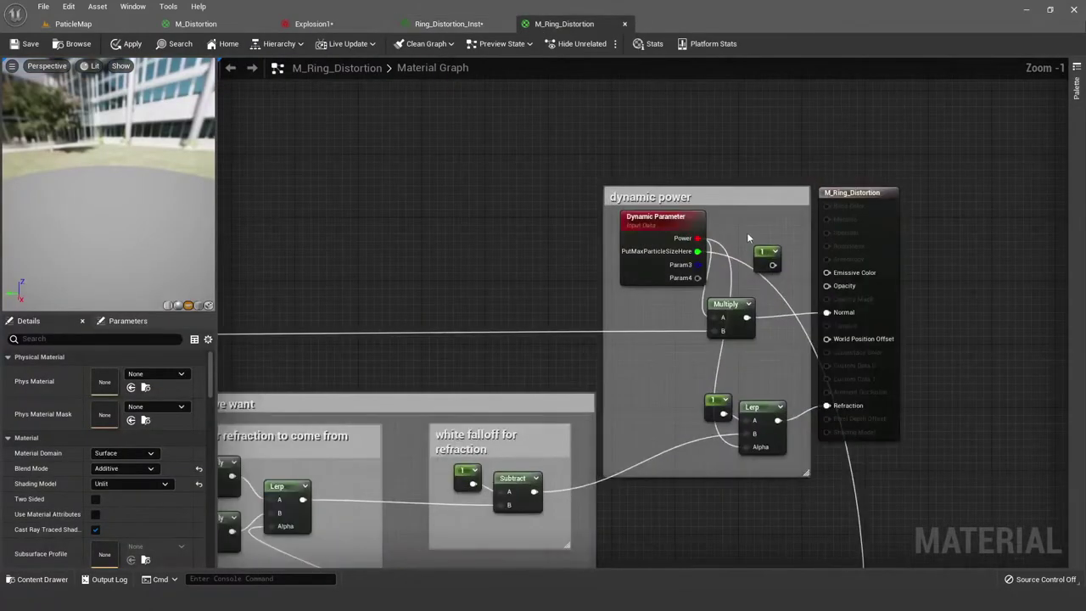
click(598, 206)
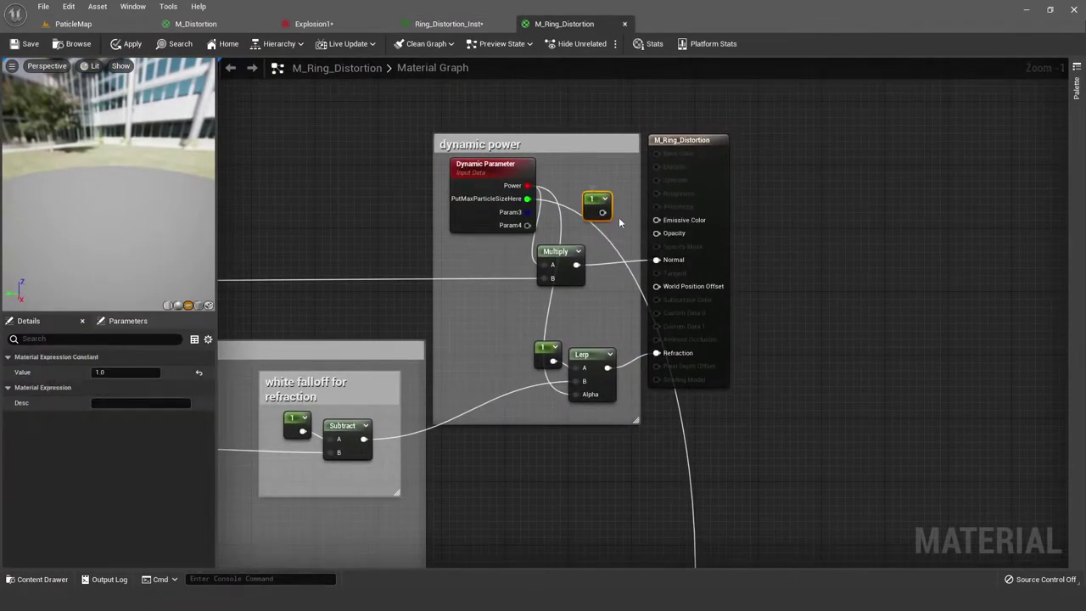
drag(602, 213, 678, 244)
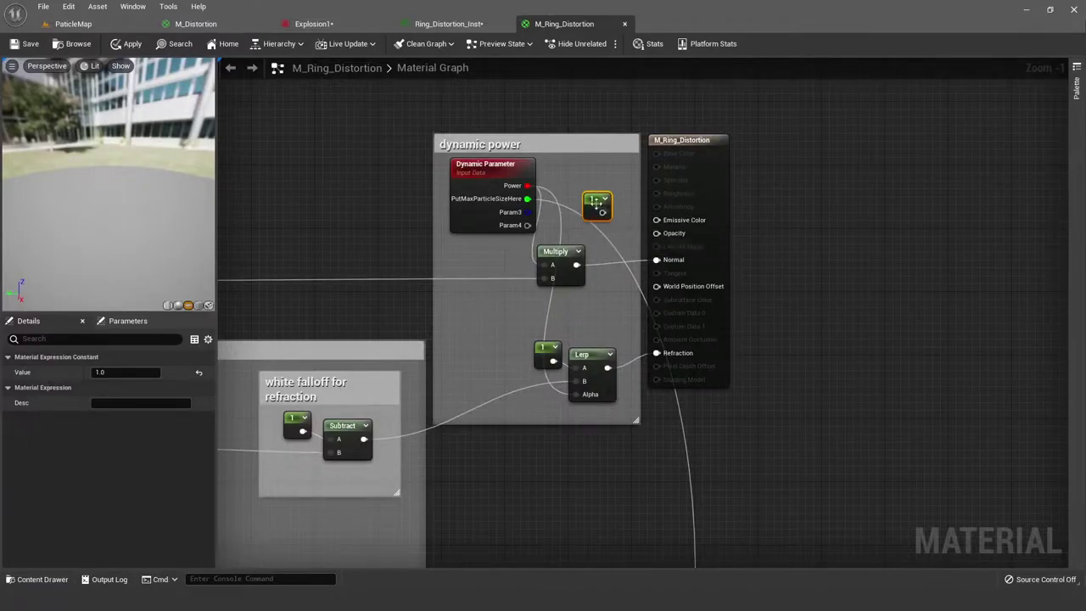
Step: Delete the unconnected Constant 1 node from the dynamic power section
right_click(598, 207)
key(Escape)
key(Delete)
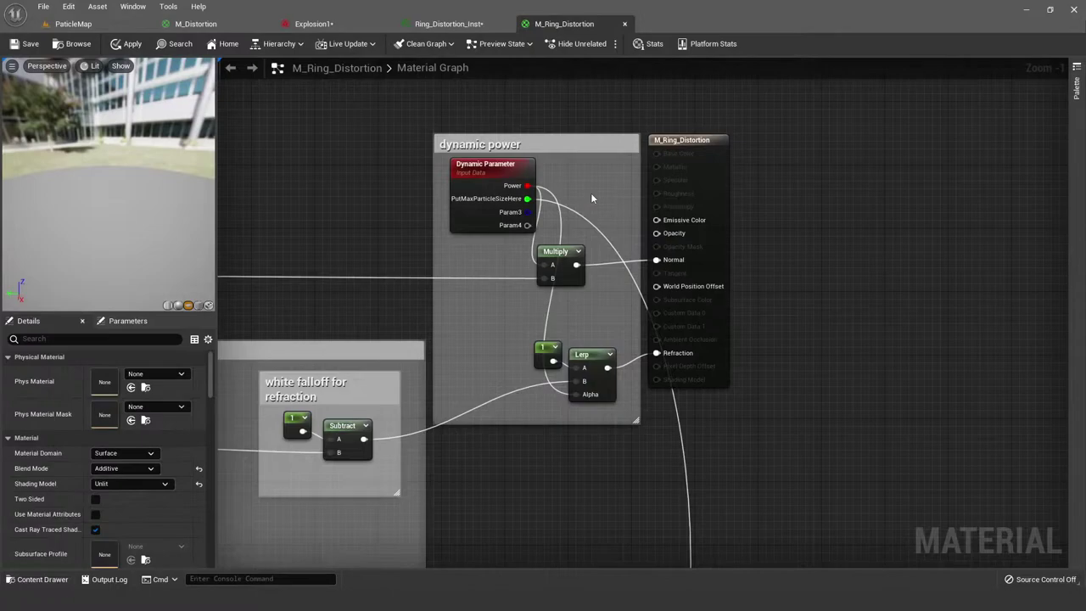
scroll(591, 198, down, 5)
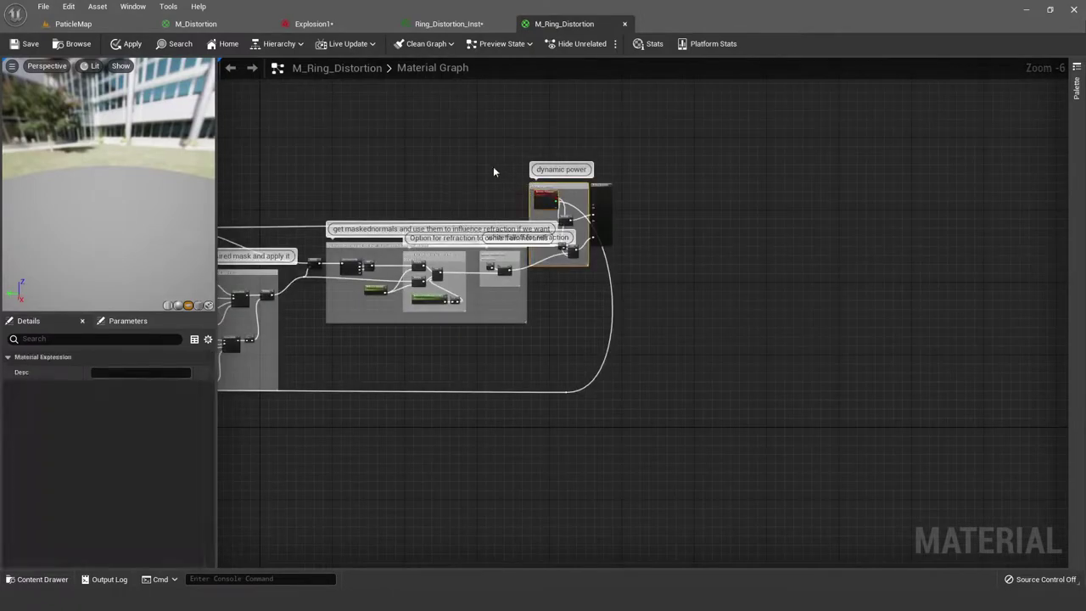
Step: Survey the refraction options, noise and mask sections, then frame the dynamic power section and output
click(470, 161)
right_drag(470, 161, 715, 160)
scroll(716, 160, up, 5)
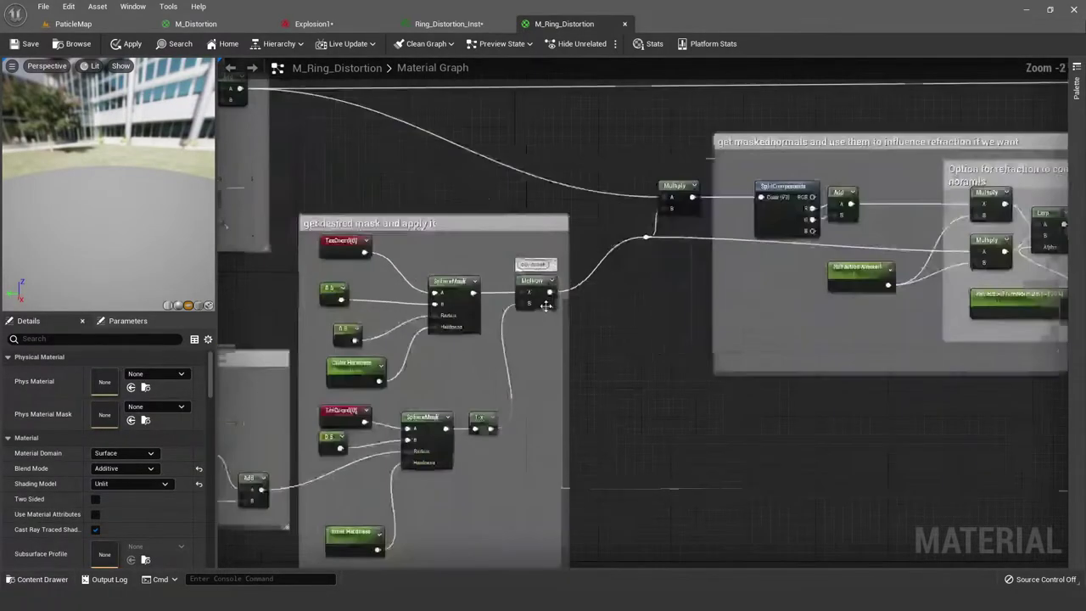
scroll(634, 133, down, 6)
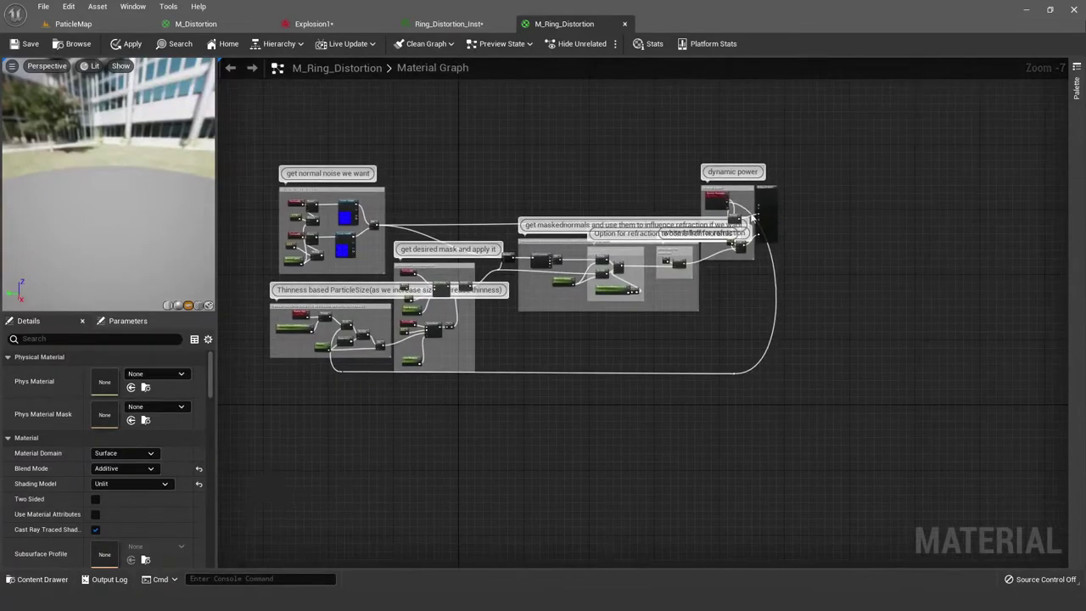
scroll(777, 213, up, 4)
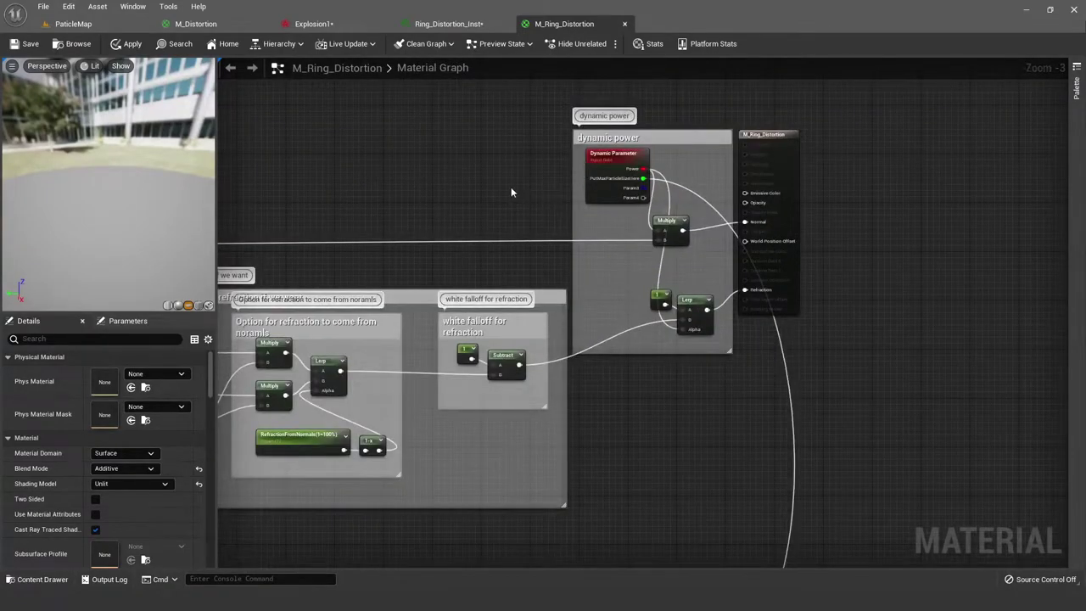
right_drag(511, 186, 711, 194)
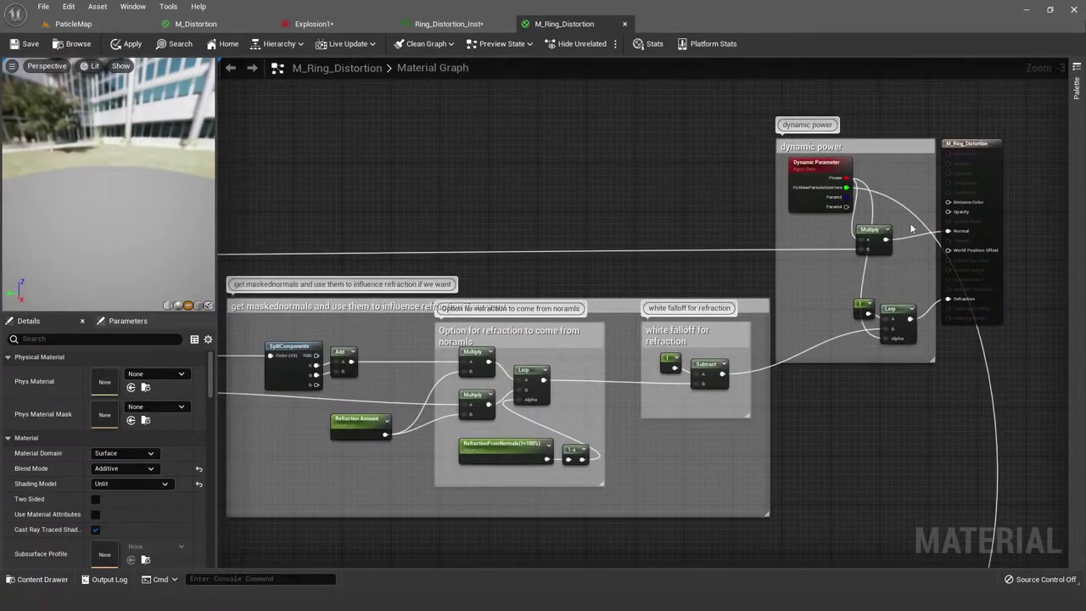
scroll(723, 227, down, 2)
right_drag(665, 196, 884, 180)
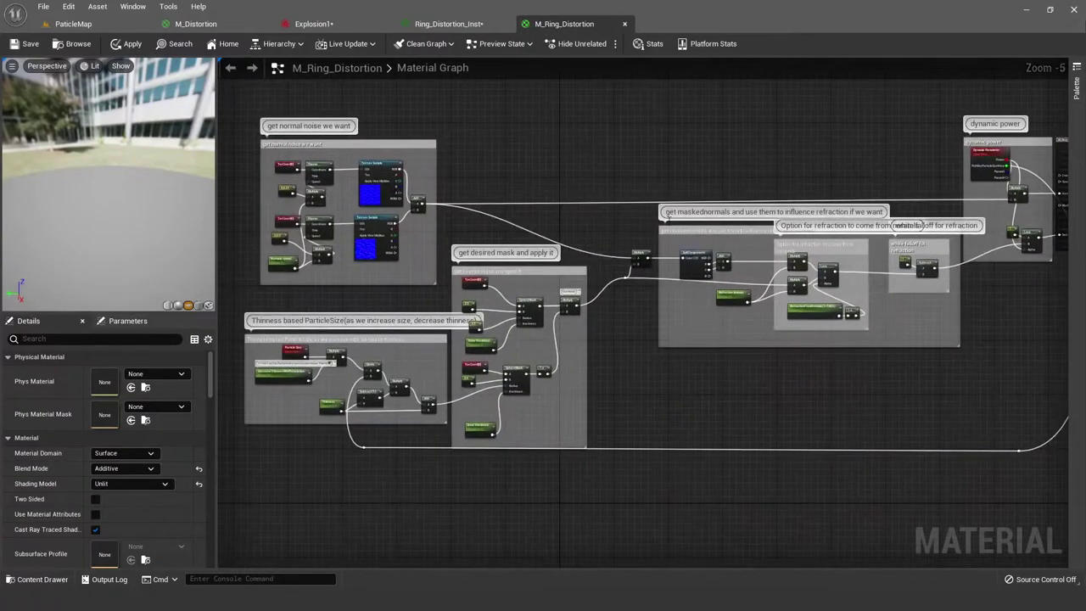
key(Home)
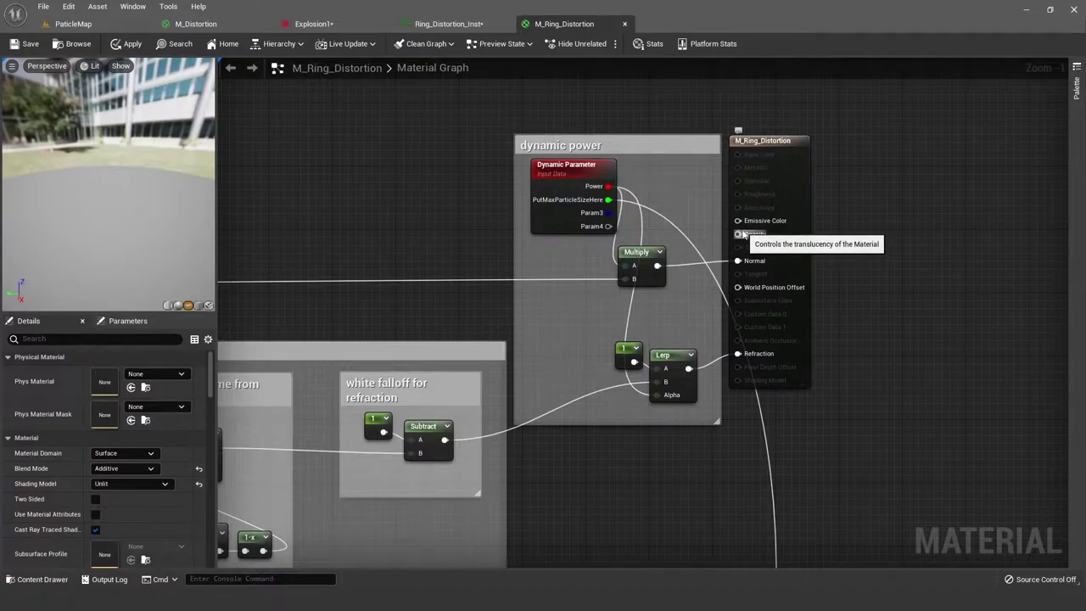
right_drag(704, 219, 700, 194)
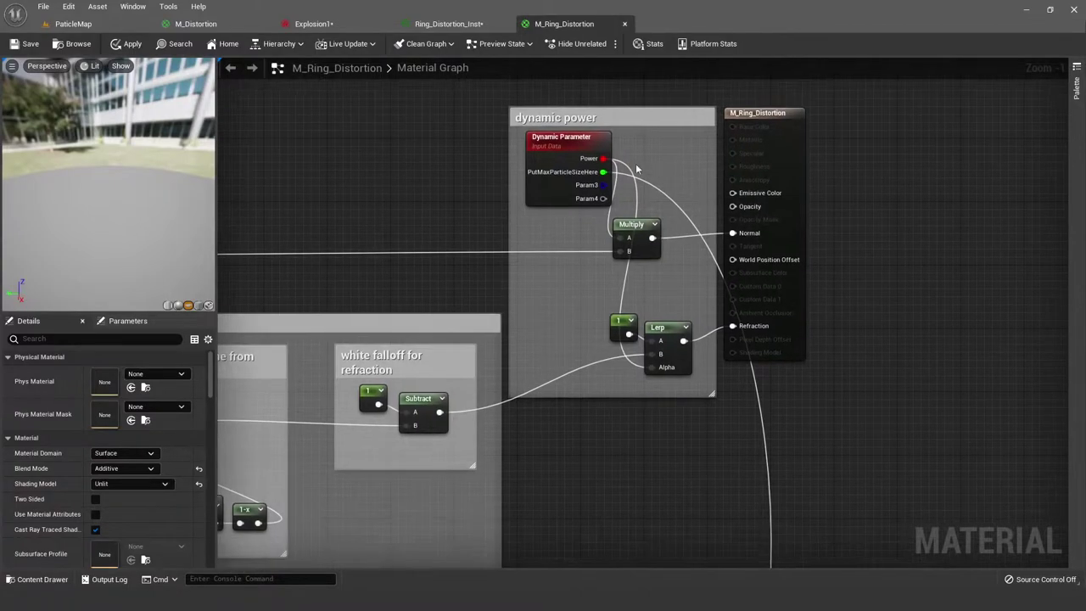
click(593, 160)
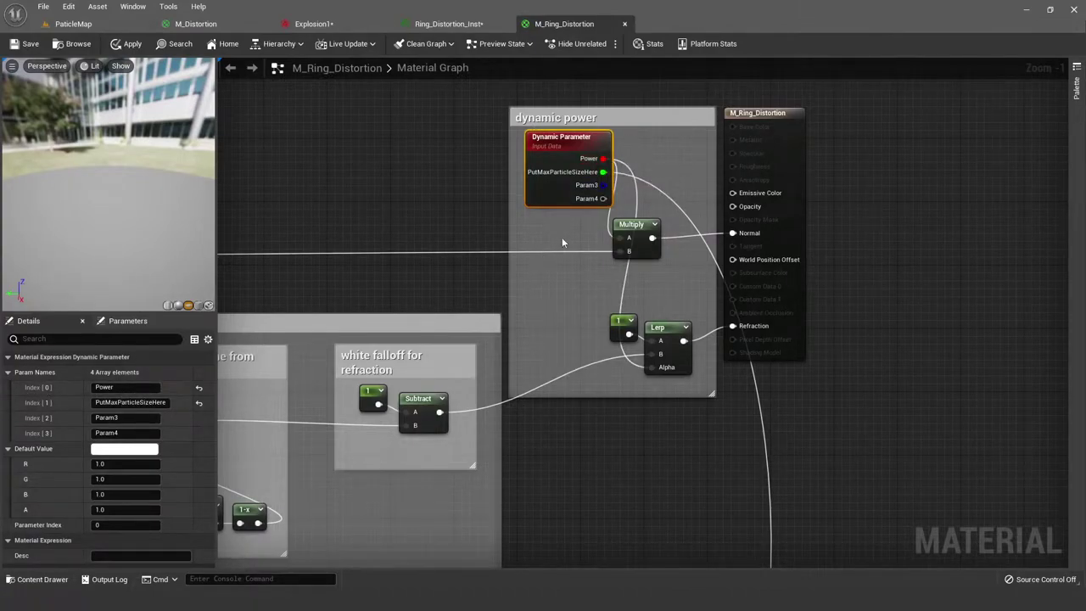
click(642, 253)
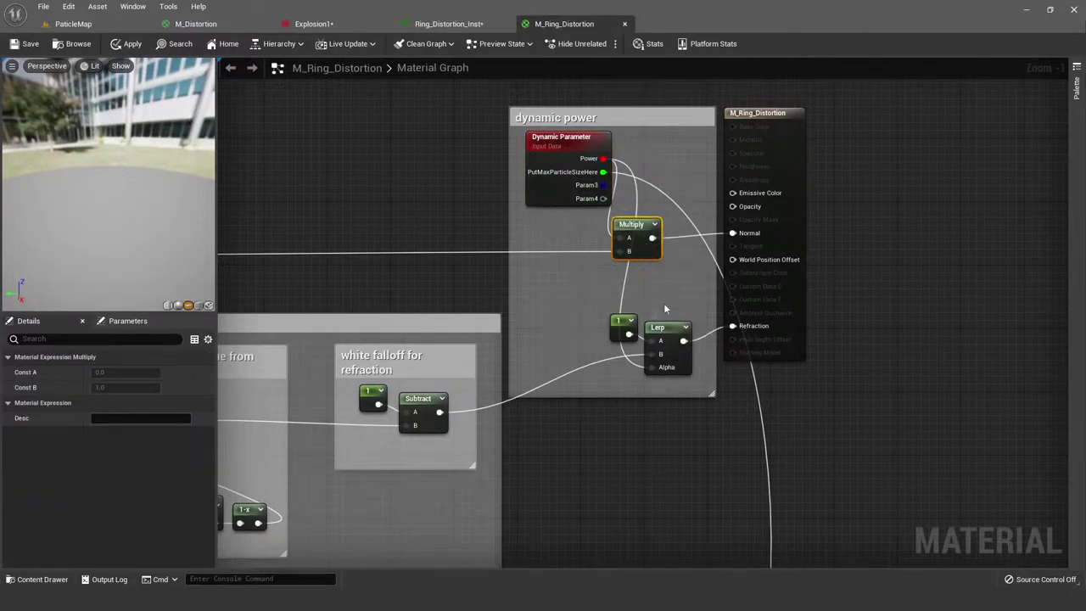
click(664, 327)
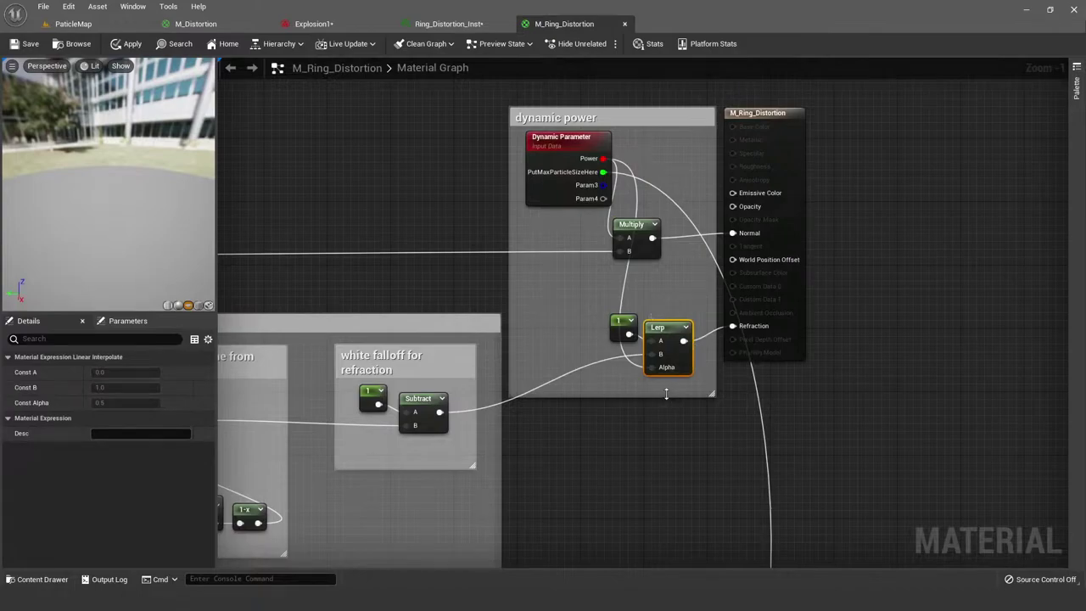
click(458, 296)
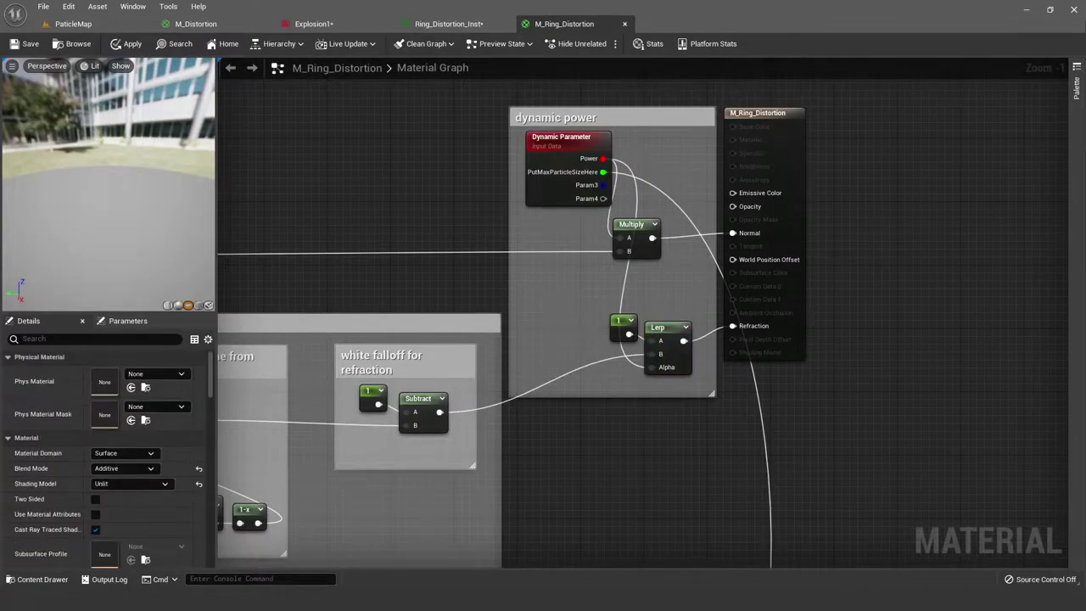
right_drag(441, 311, 455, 291)
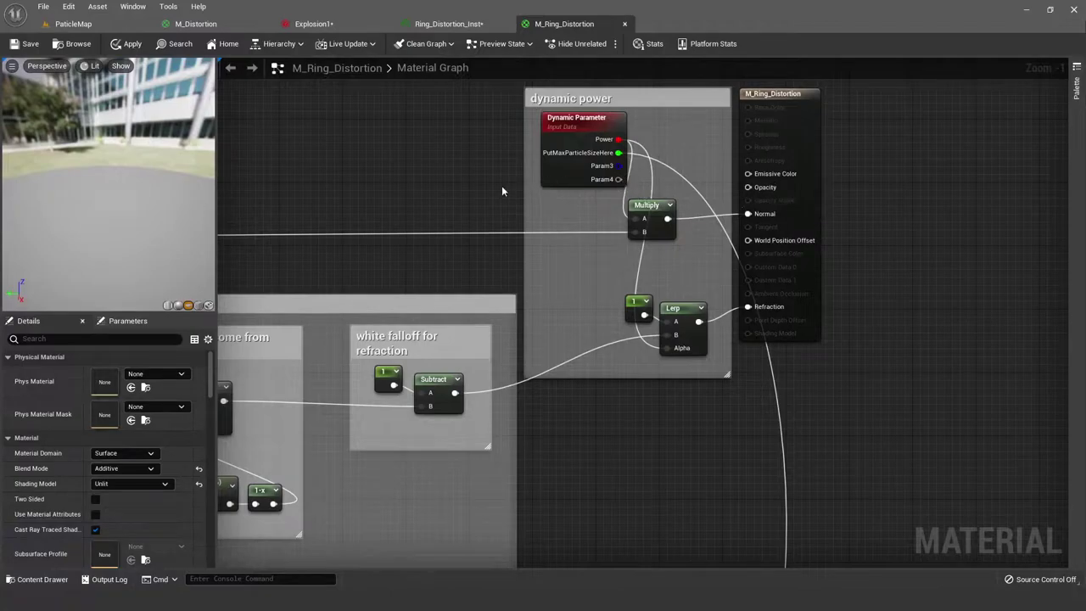
Step: Move across the dynamic power comment and texture samples to the normal-noise nodes
scroll(453, 181, down, 5)
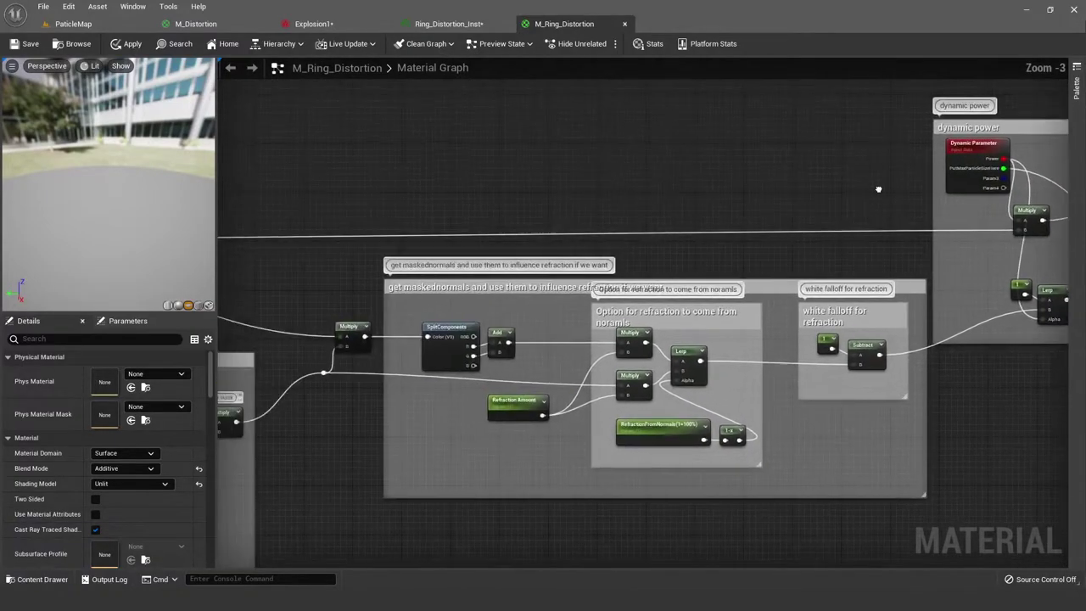
scroll(678, 212, up, 1)
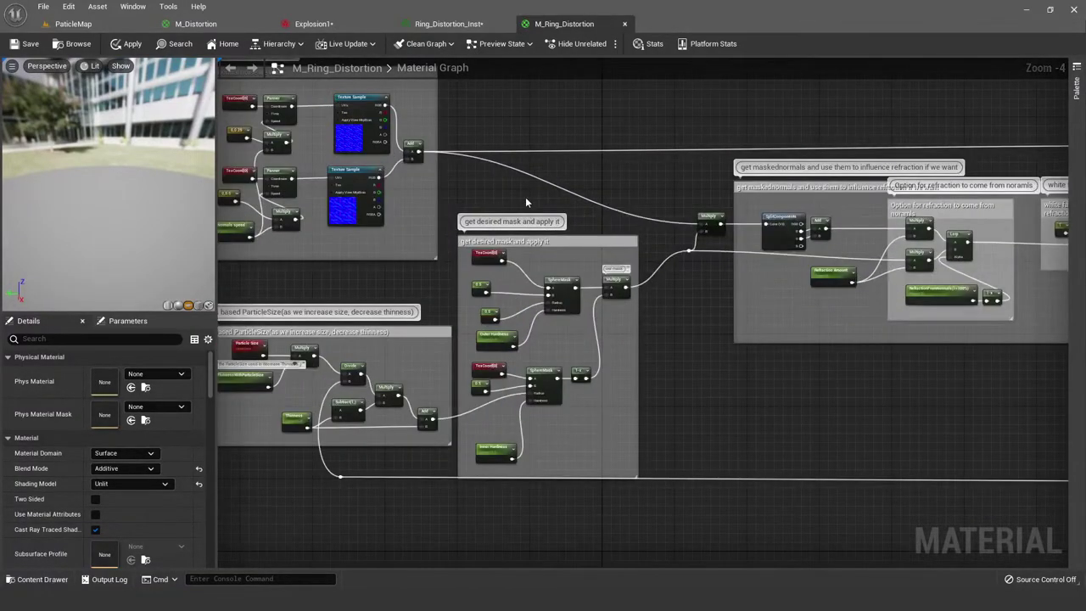
scroll(526, 197, up, 1)
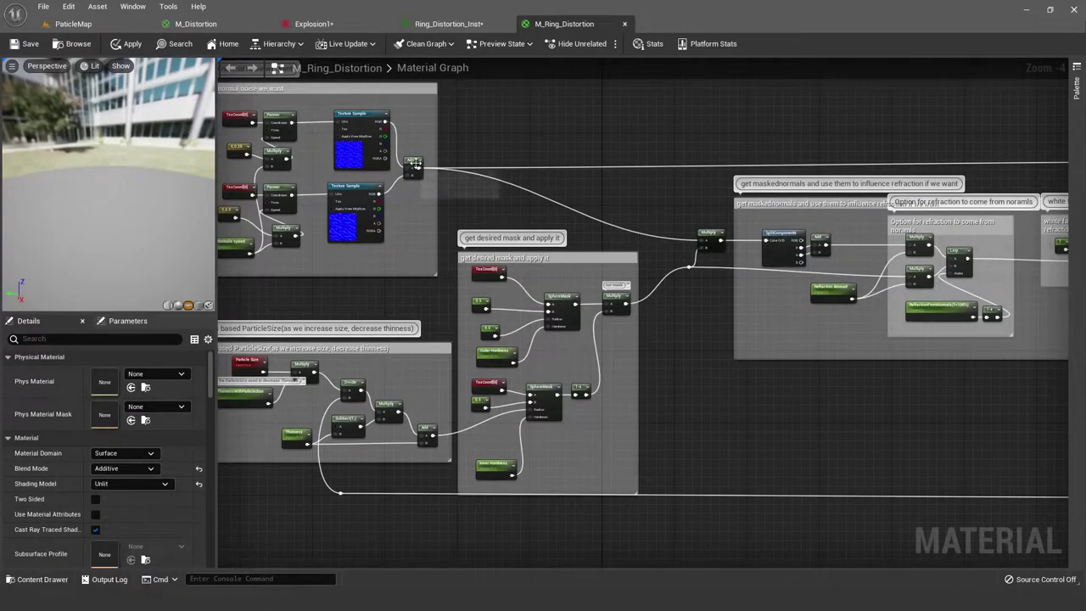
right_drag(431, 187, 214, 286)
right_drag(884, 251, 778, 243)
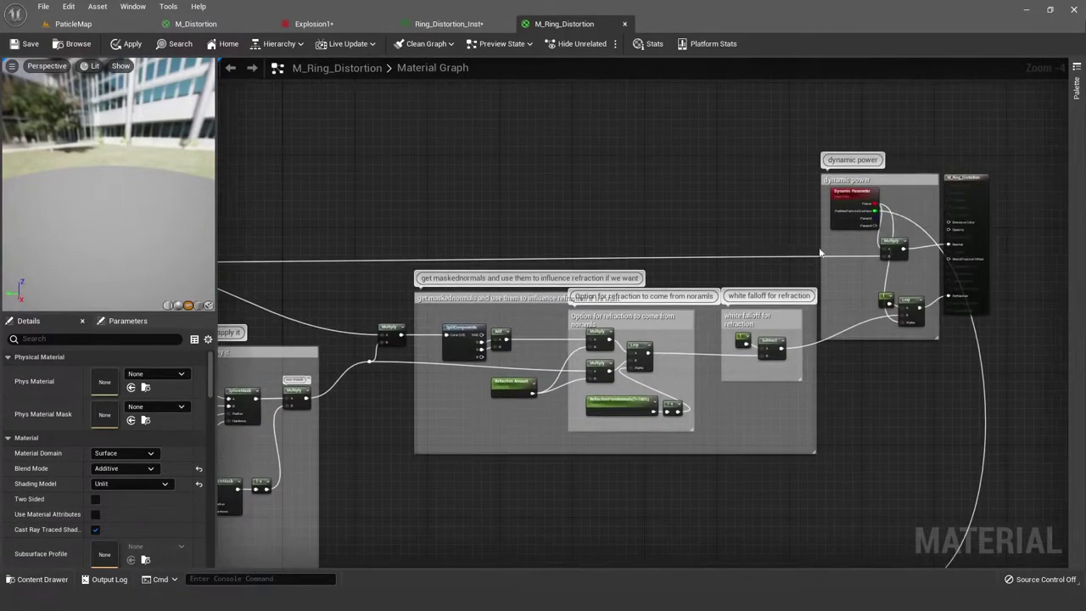
scroll(680, 241, down, 1)
scroll(388, 218, up, 1)
right_drag(388, 218, 638, 158)
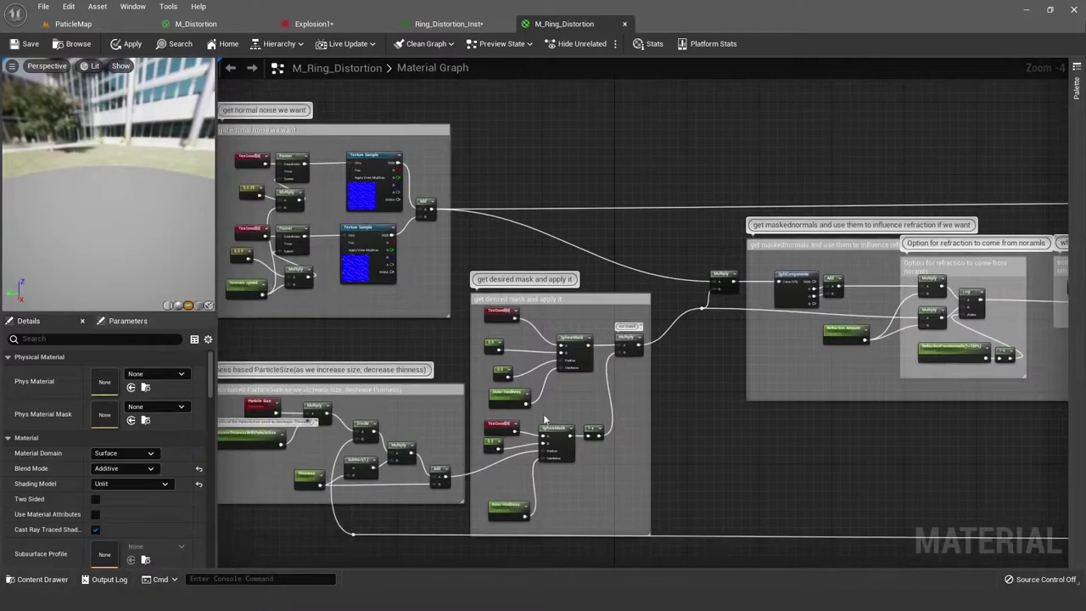
Step: Pick out the Multiply combining noise normals with the mask, then reframe the graph around it
click(723, 280)
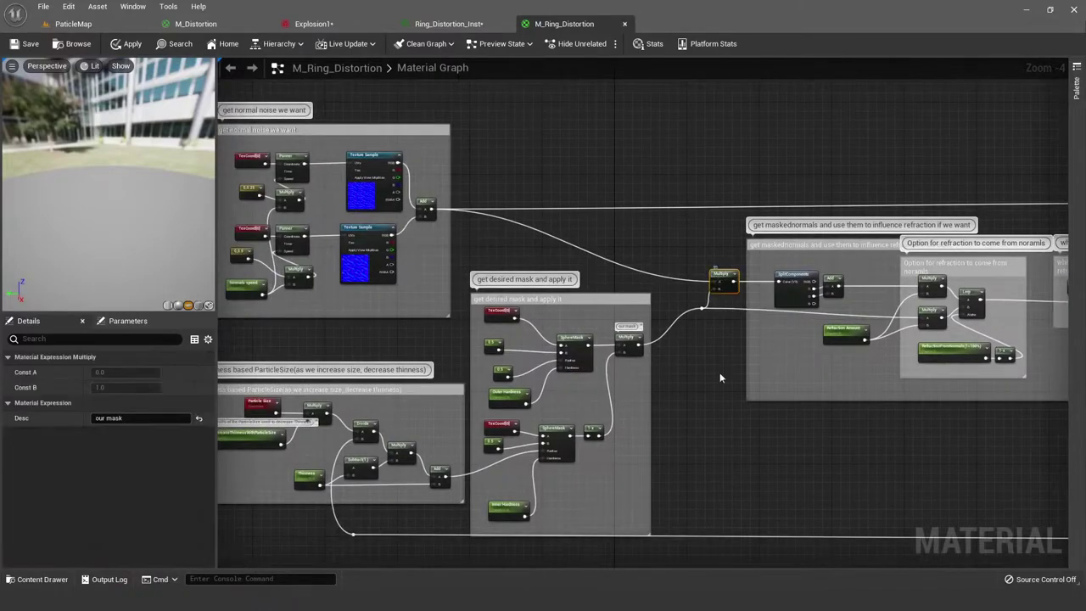
click(625, 244)
scroll(625, 244, down, 1)
right_drag(624, 245, 649, 220)
scroll(650, 237, up, 1)
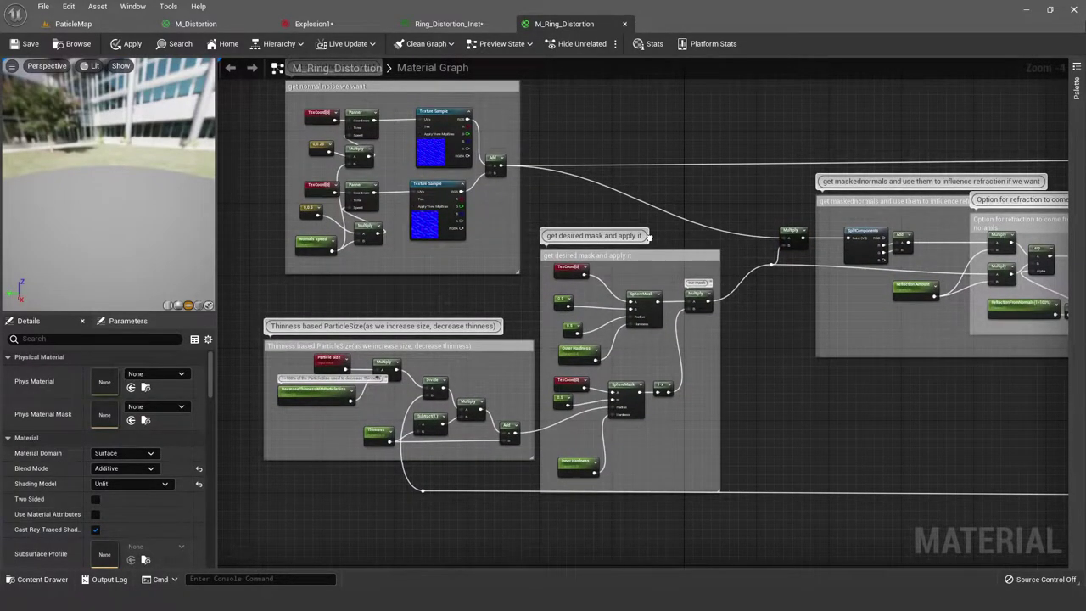
scroll(649, 238, down, 2)
right_drag(428, 260, 403, 262)
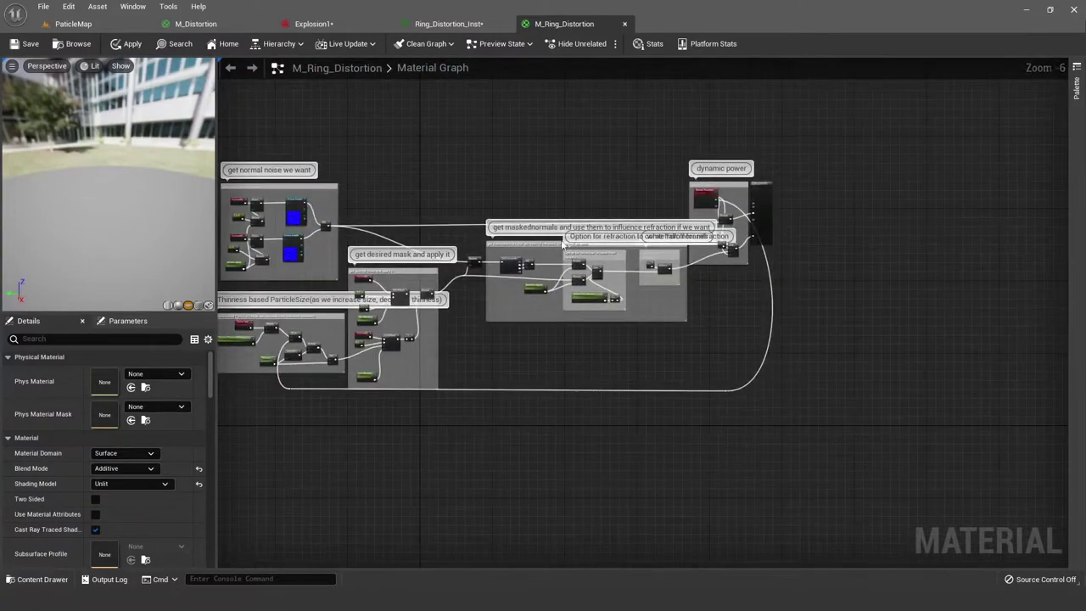
scroll(471, 293, up, 1)
scroll(467, 244, up, 2)
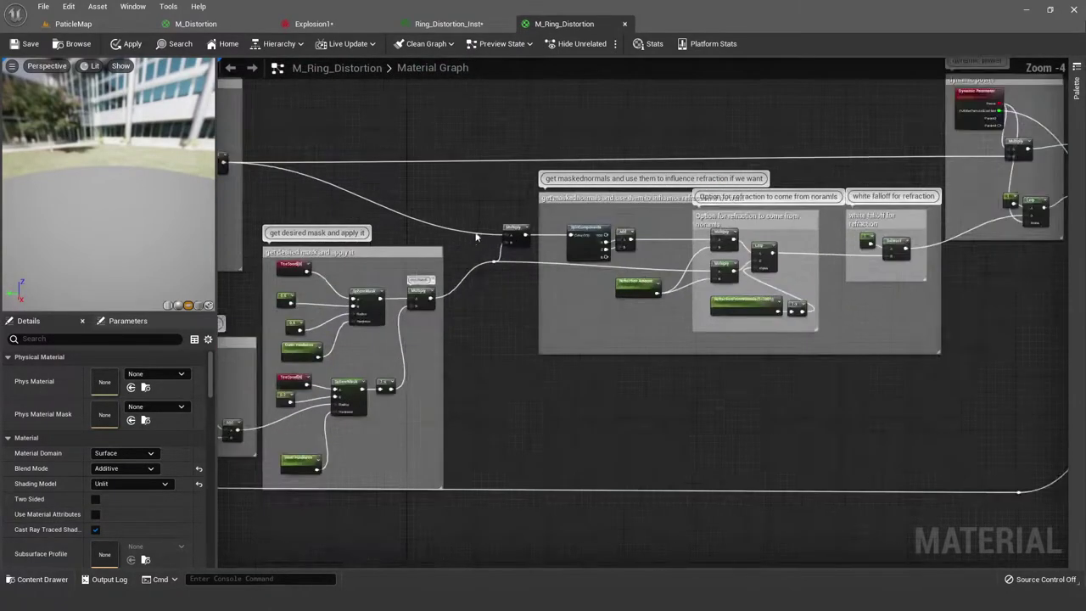
Step: Briefly preview the masked-normals Multiply output, then stop and look over the material output node
right_click(531, 225)
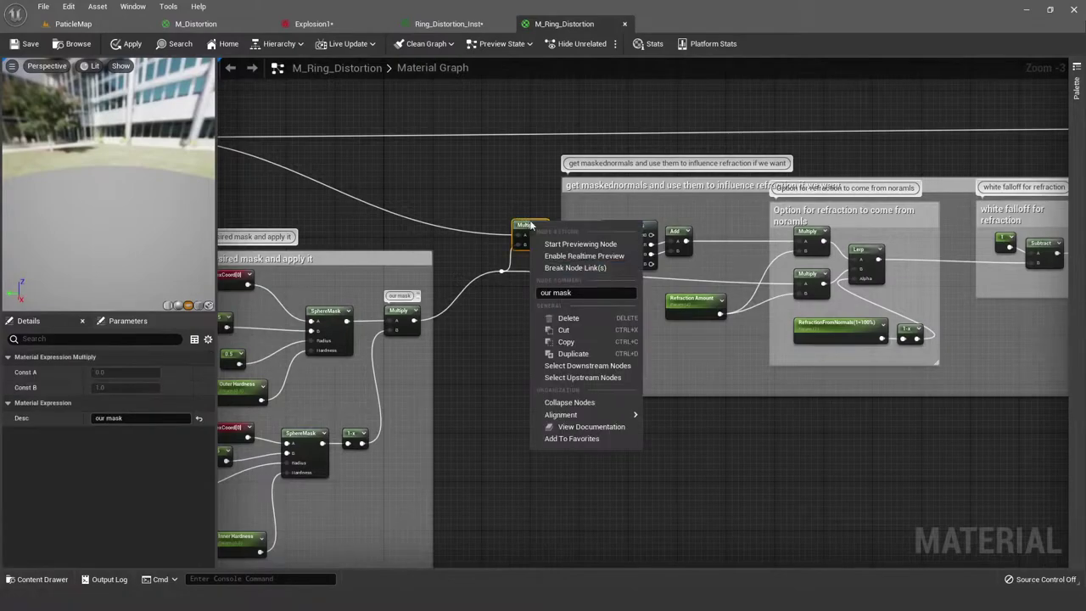
click(568, 243)
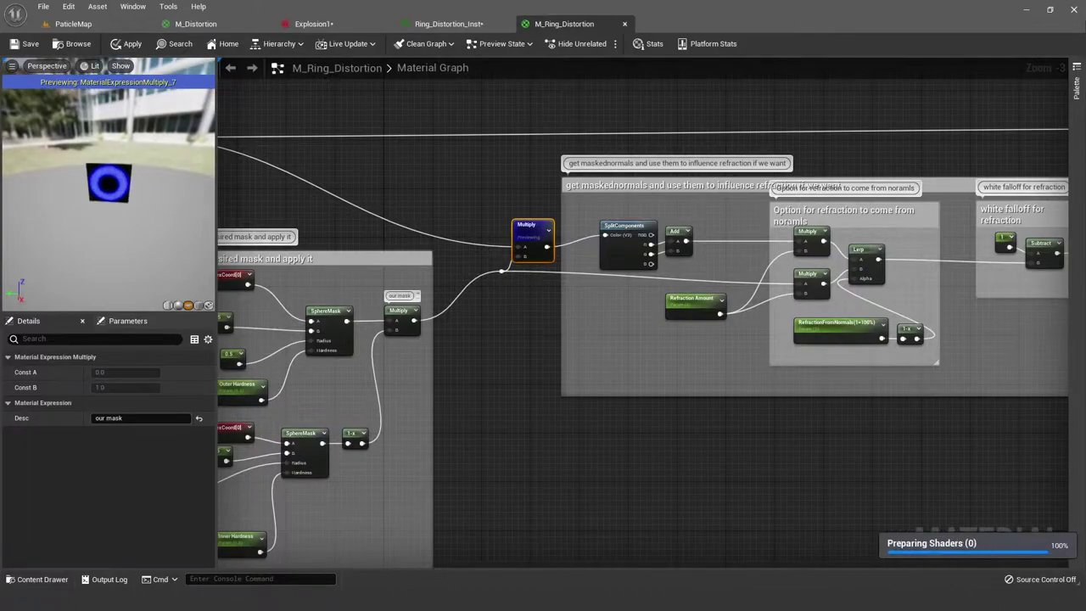
right_click(529, 247)
click(577, 262)
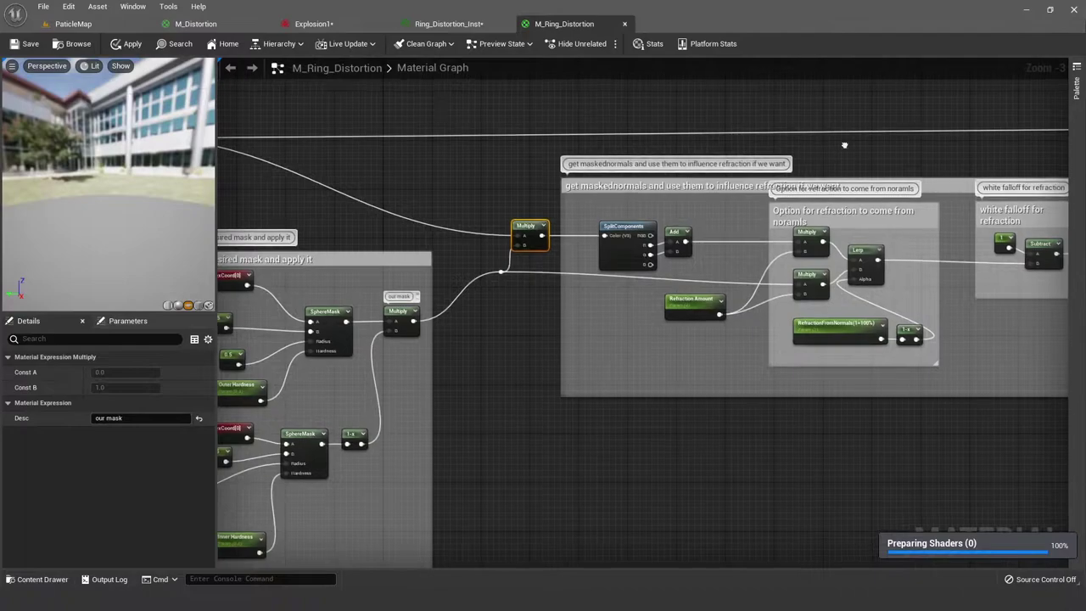
right_drag(899, 161, 220, 267)
scroll(592, 205, up, 1)
click(321, 184)
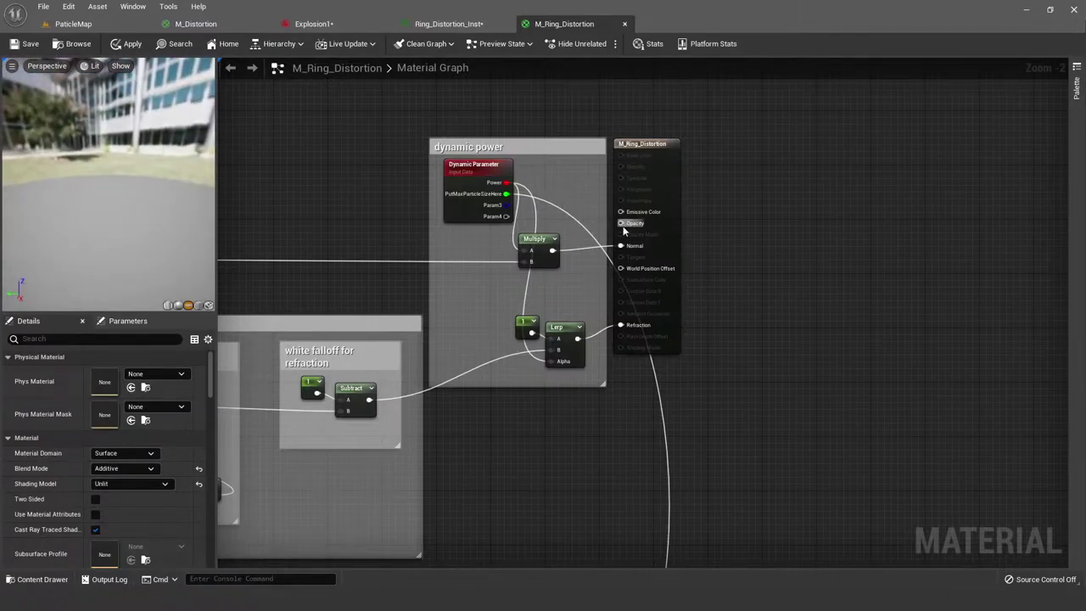
Step: Preview the Multiply again and orbit the preview to show the blue noise-textured ring
right_drag(591, 214, 951, 141)
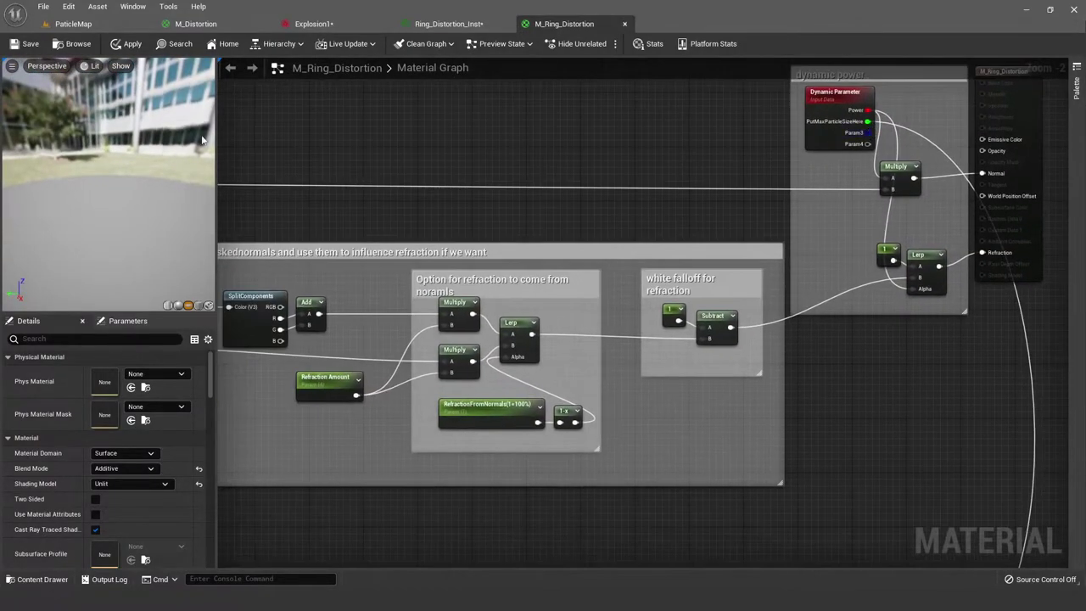
drag(106, 144, 117, 146)
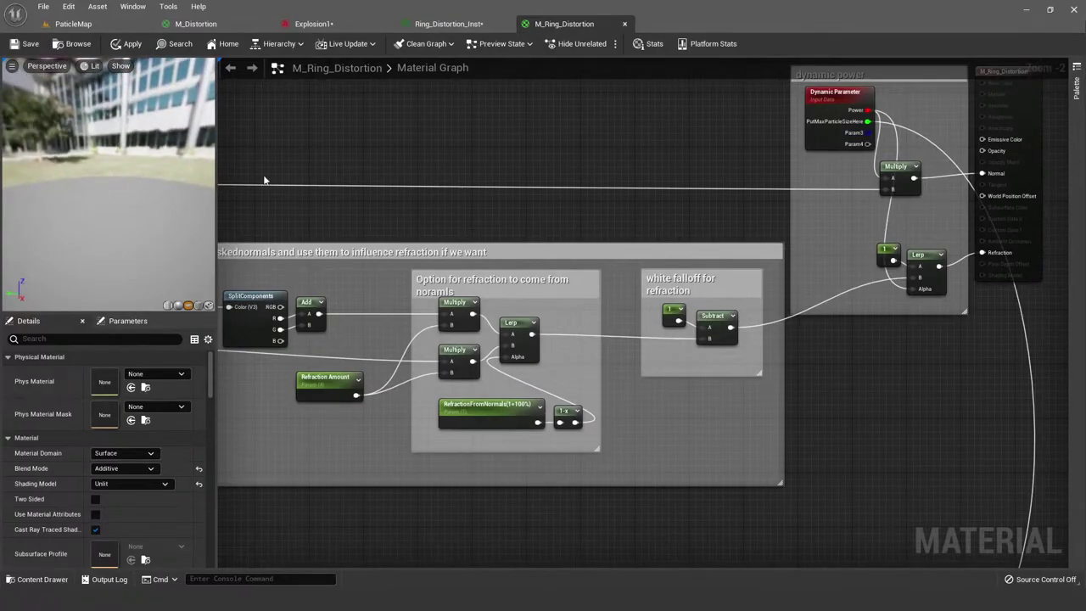
right_drag(264, 180, 708, 97)
right_click(593, 223)
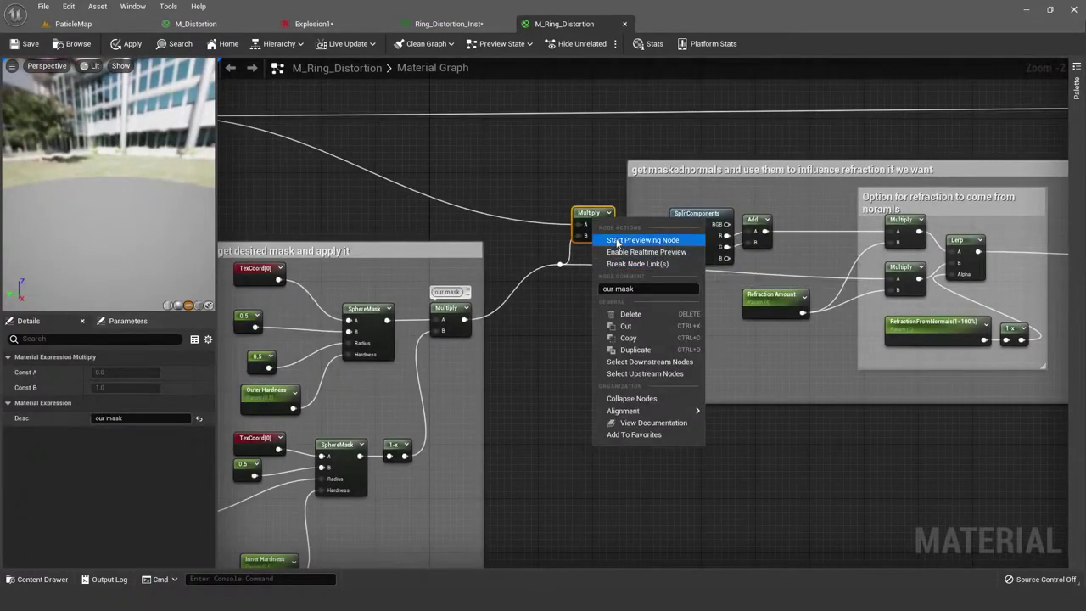
click(616, 241)
drag(152, 155, 159, 152)
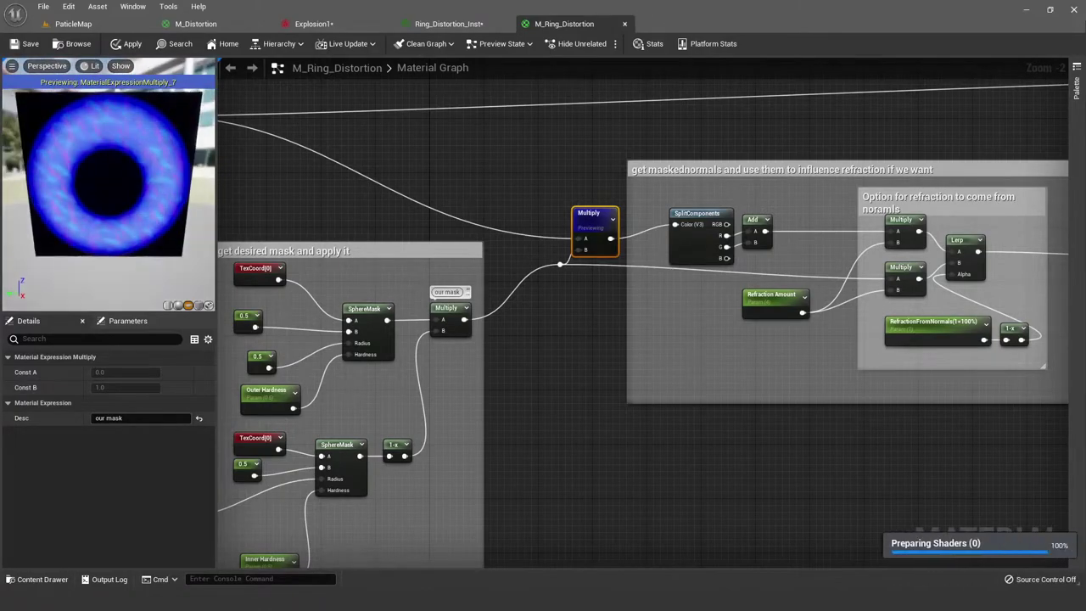
drag(138, 157, 84, 145)
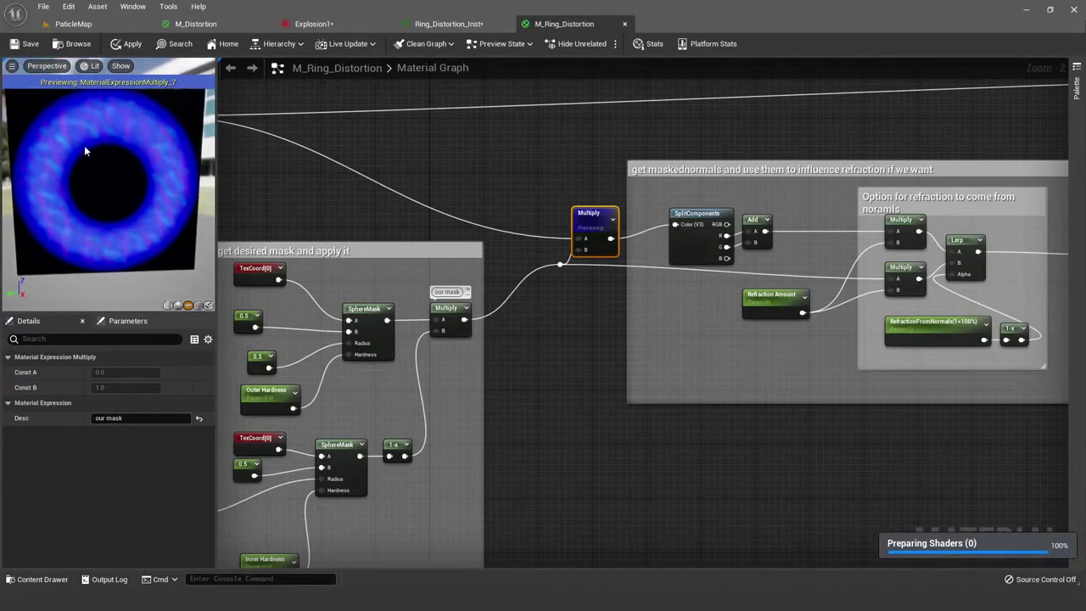
scroll(102, 148, up, 2)
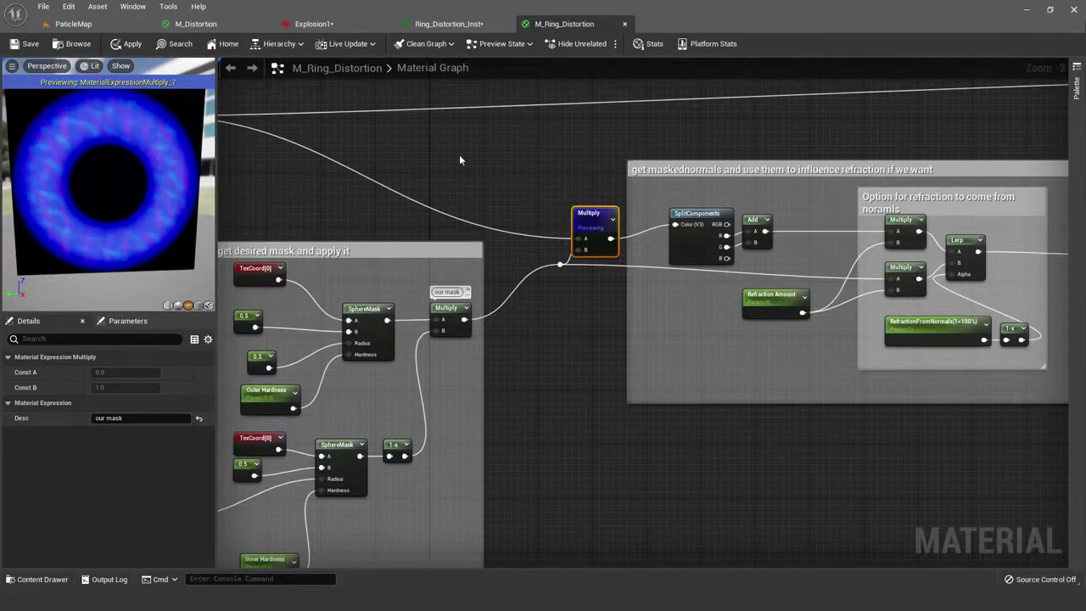
right_drag(451, 167, 566, 146)
click(567, 146)
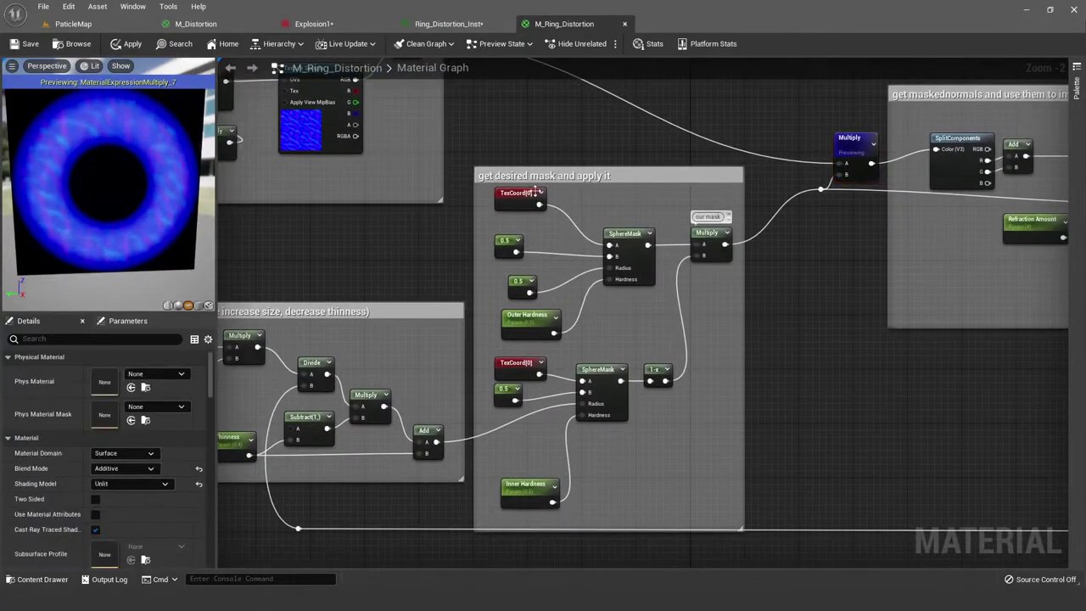
click(536, 186)
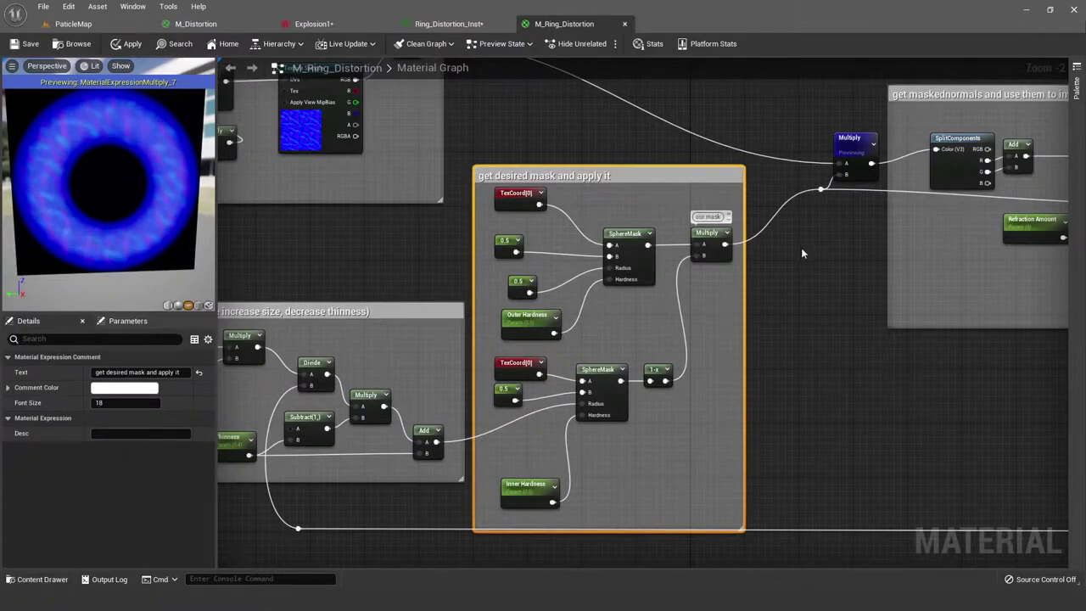
click(807, 272)
right_drag(808, 273, 776, 253)
click(594, 229)
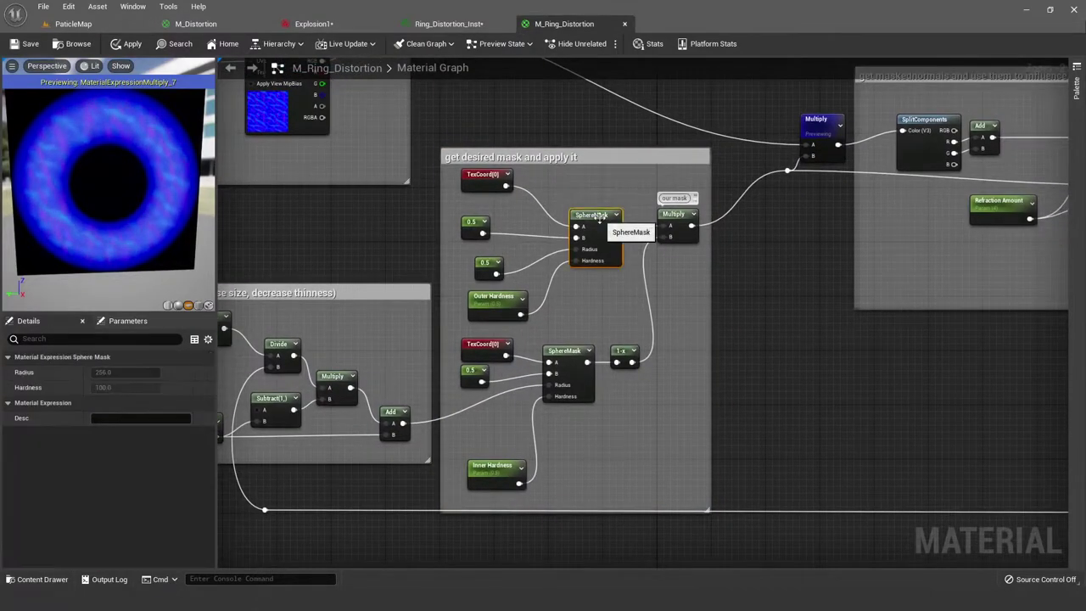
click(568, 350)
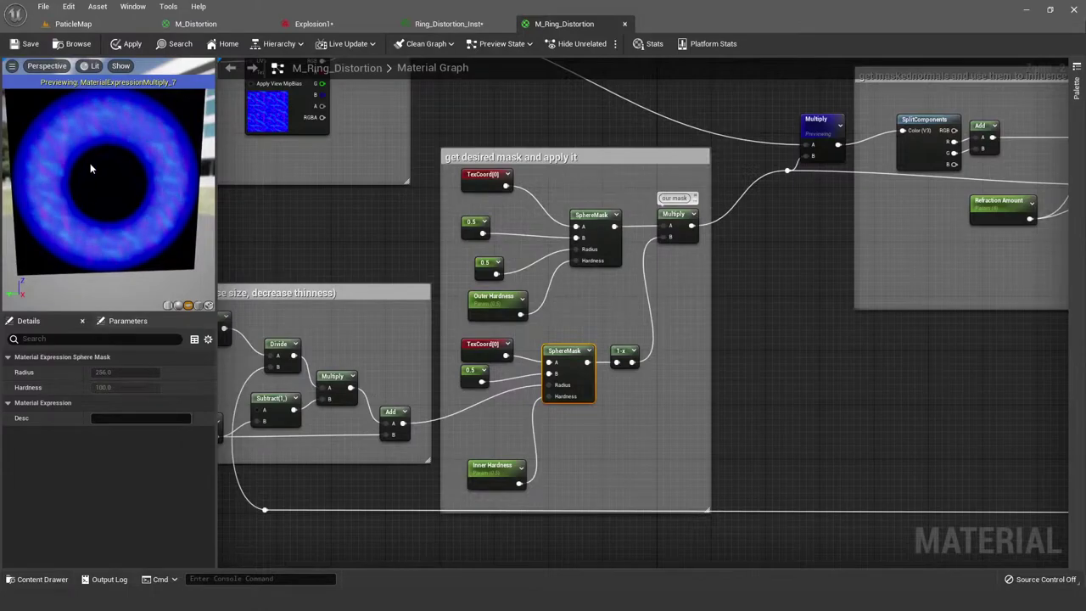
click(770, 324)
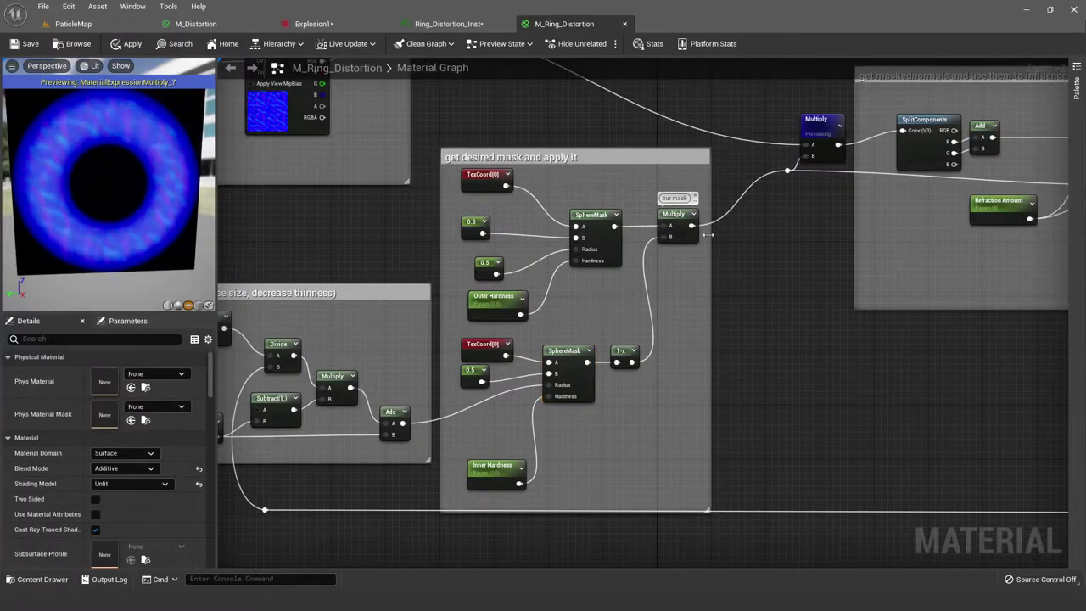
scroll(602, 195, up, 1)
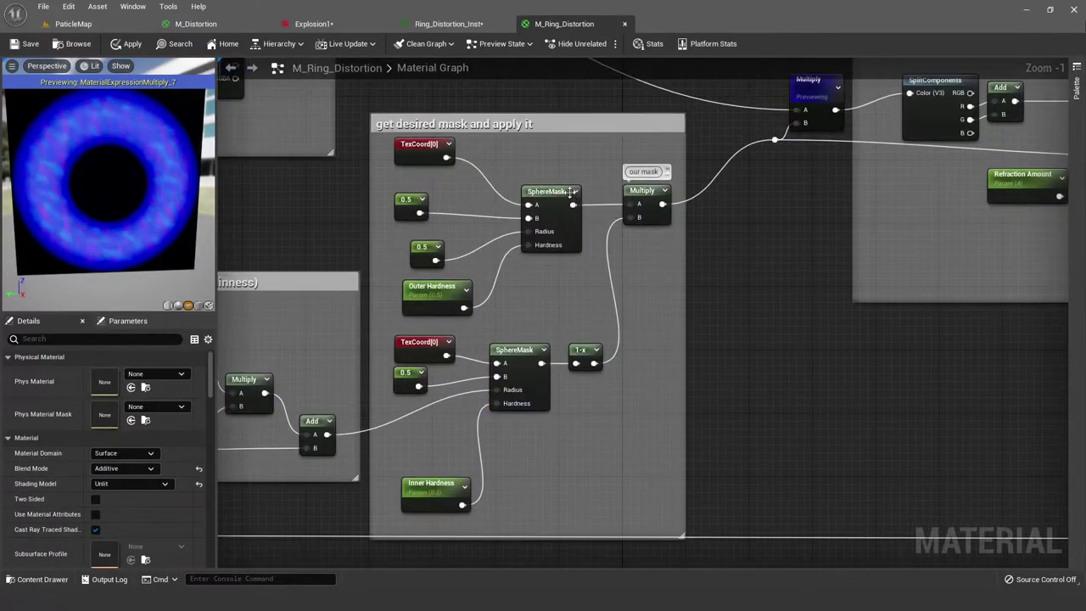
right_click(552, 200)
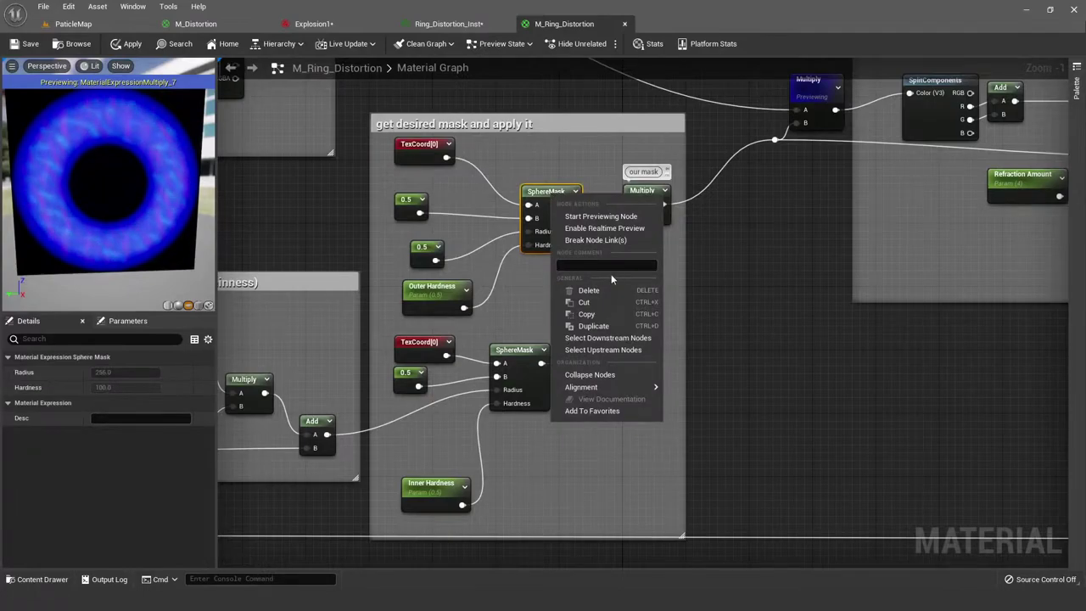
click(519, 163)
click(429, 288)
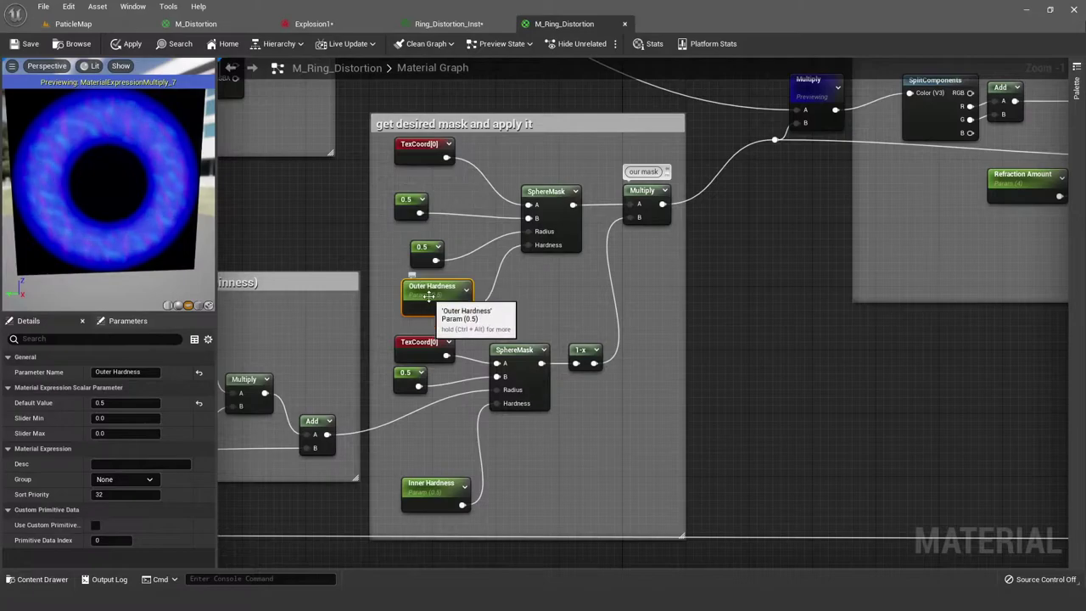
right_drag(477, 421, 478, 380)
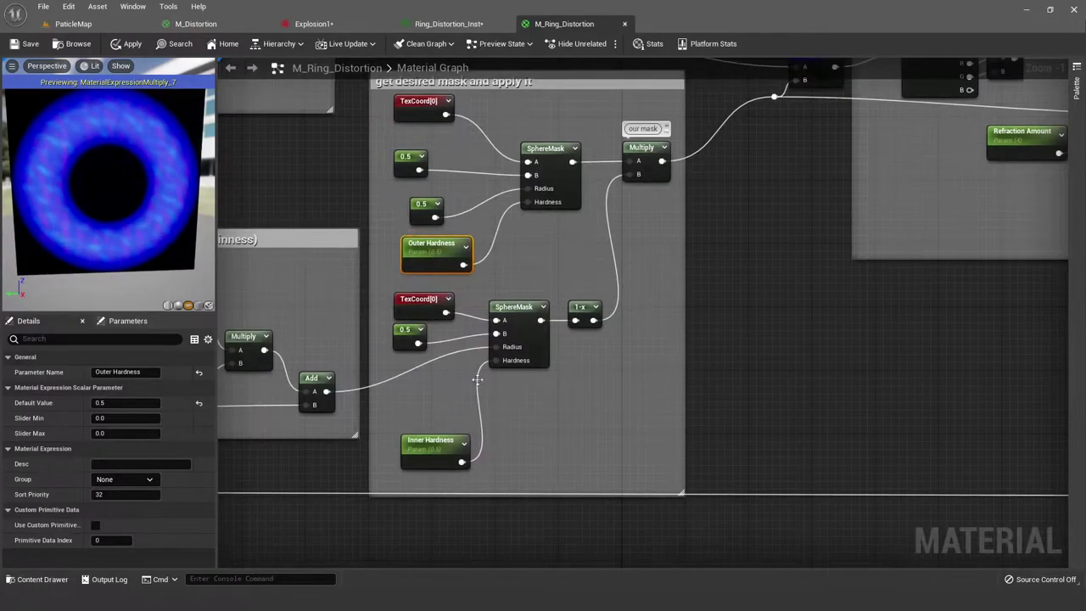
click(434, 440)
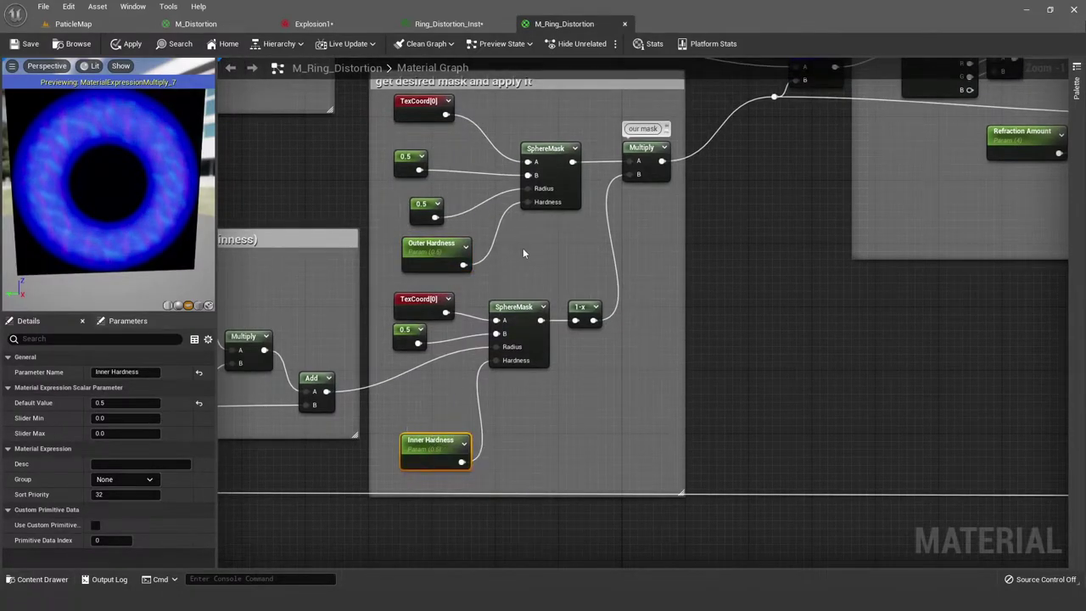
right_drag(522, 247, 525, 288)
click(516, 168)
click(440, 150)
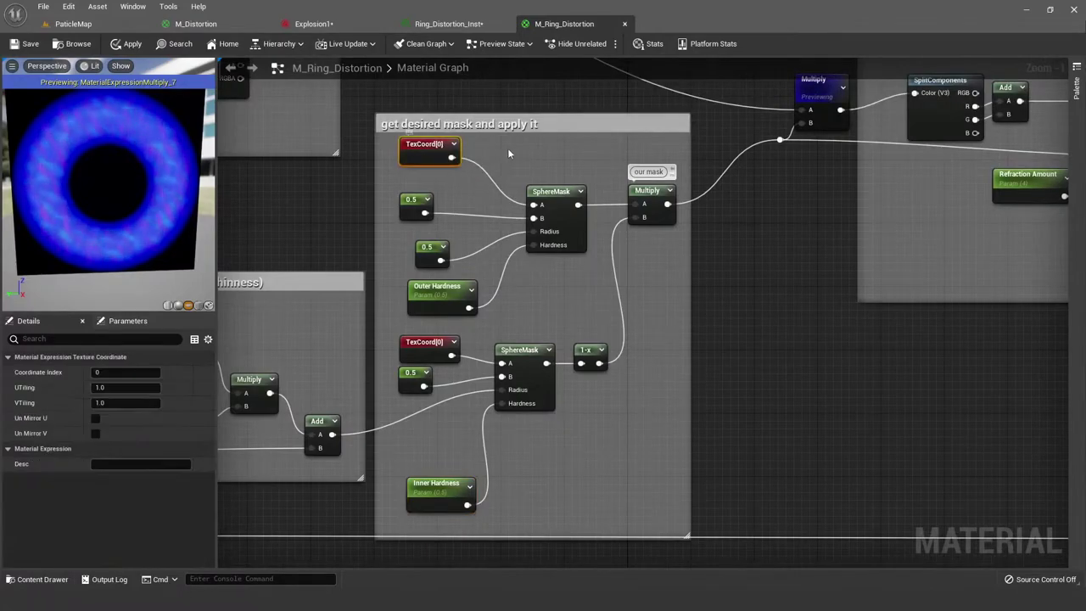
click(432, 216)
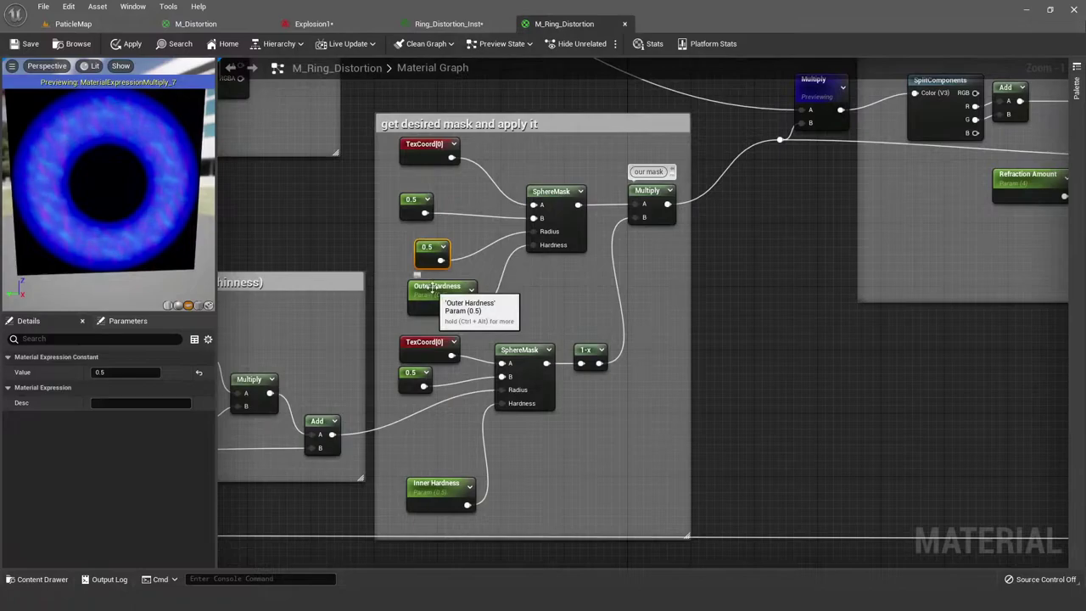
click(434, 251)
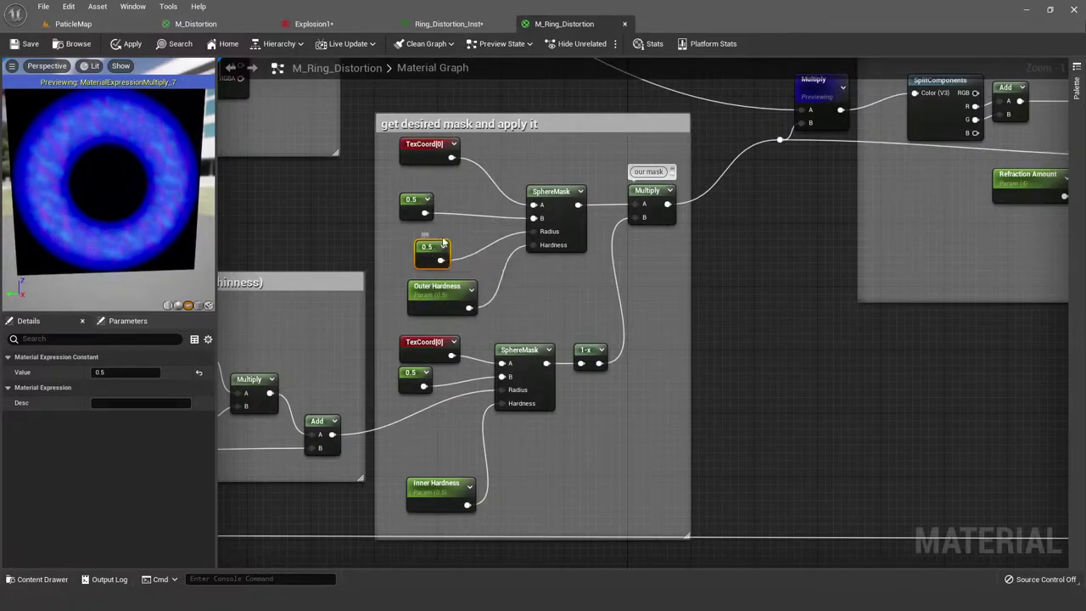
click(469, 245)
right_click(562, 200)
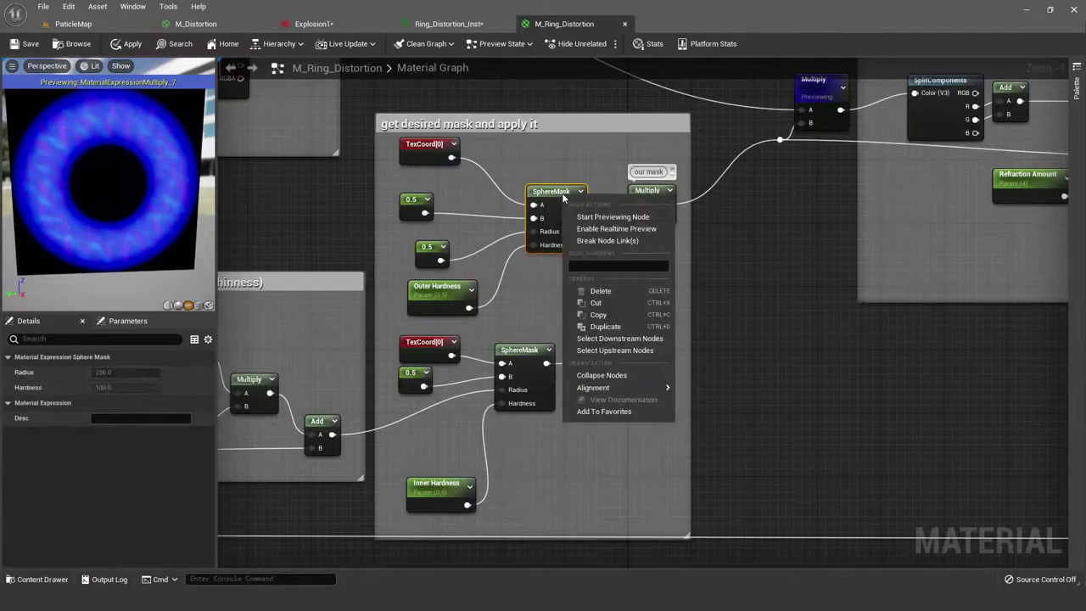
click(428, 246)
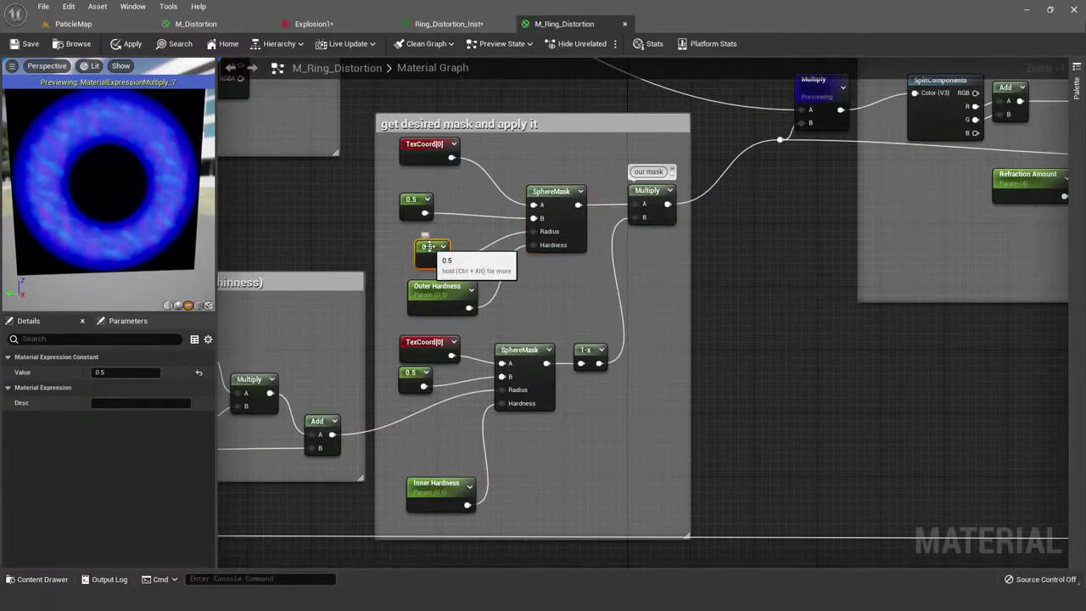
right_click(564, 198)
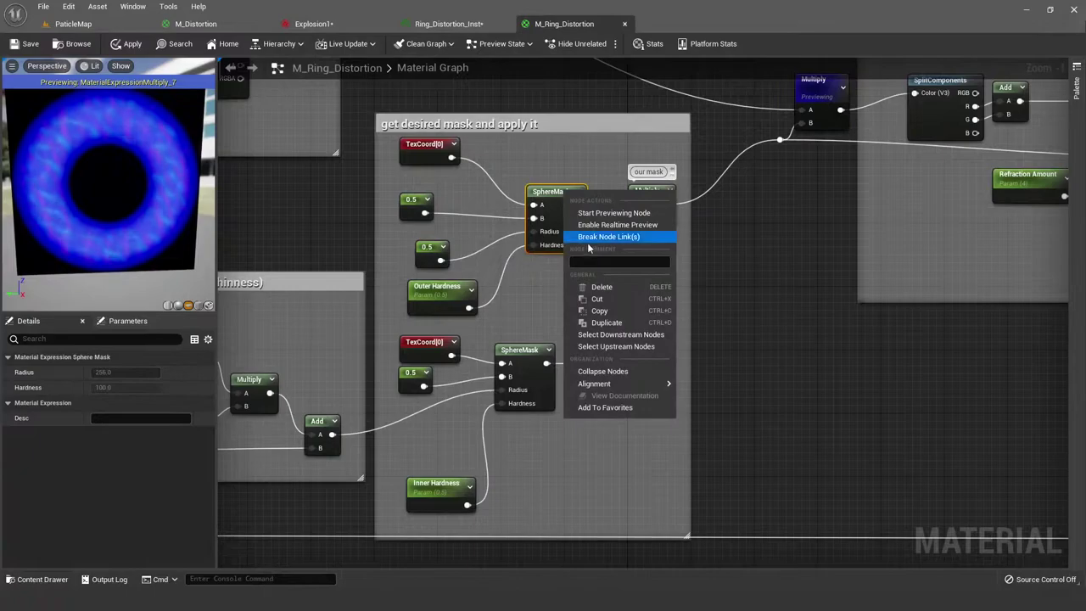
click(612, 213)
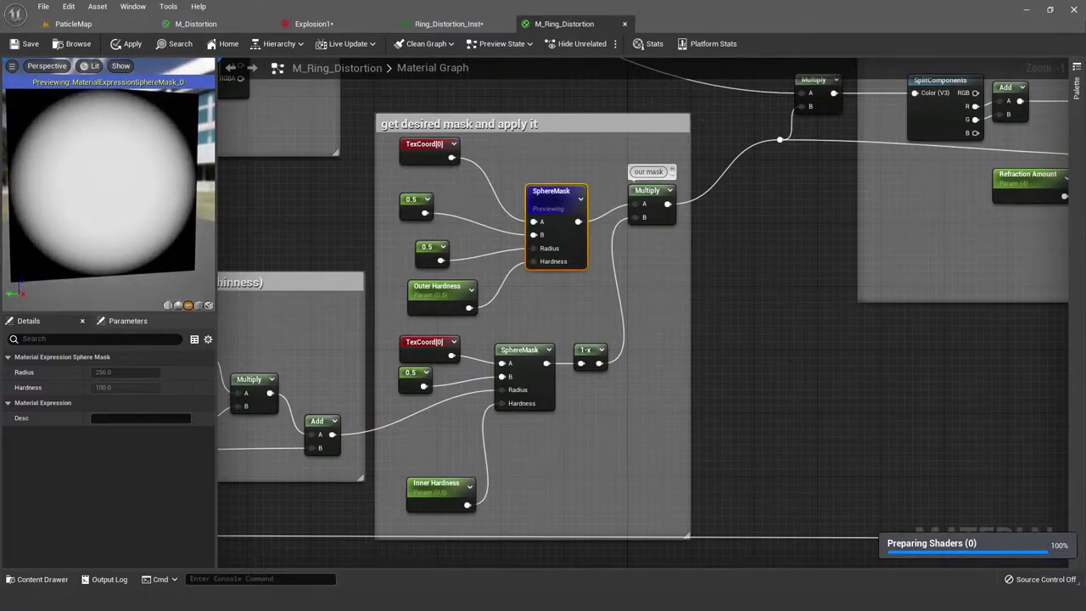
drag(93, 162, 92, 162)
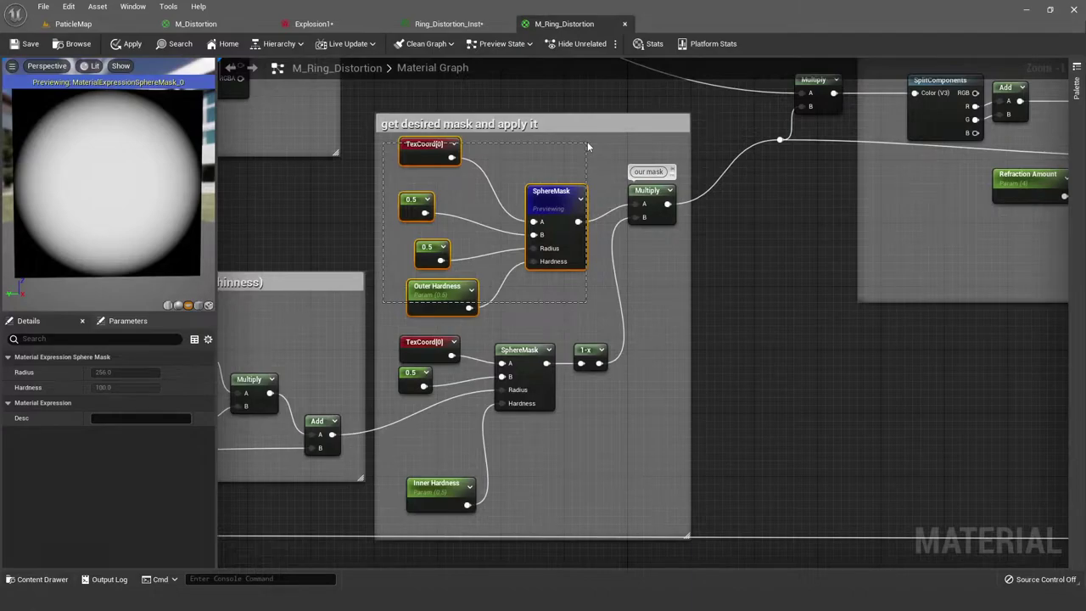
drag(587, 146, 587, 142)
click(538, 162)
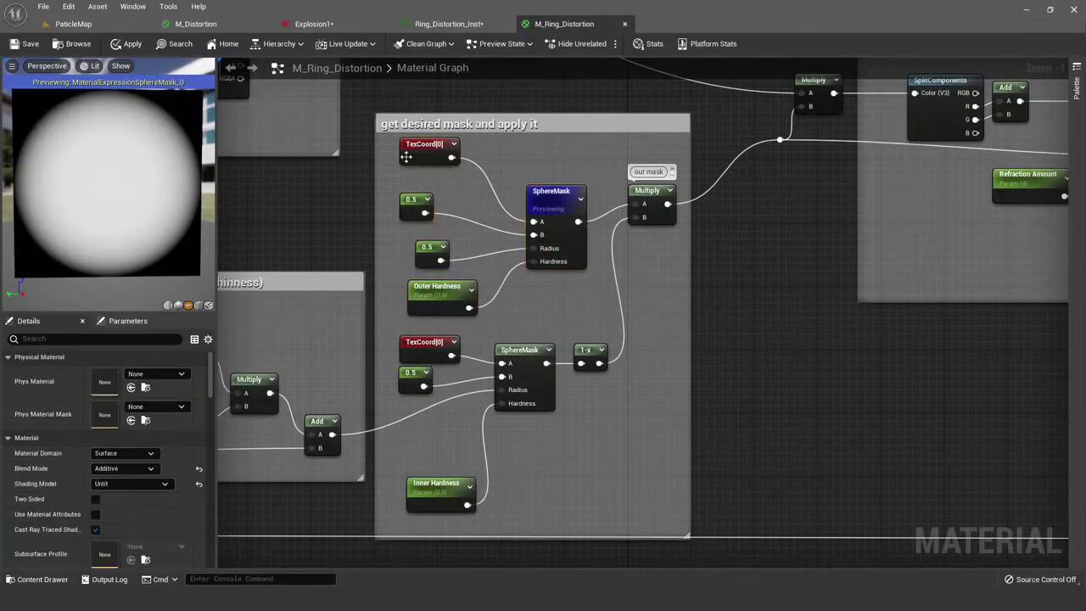
click(409, 200)
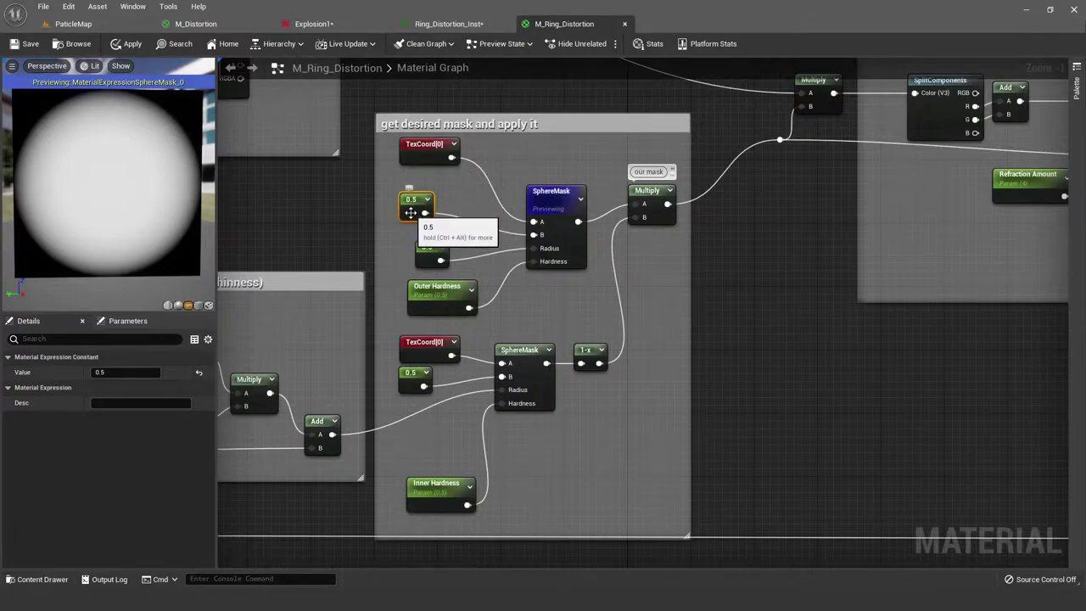
click(458, 208)
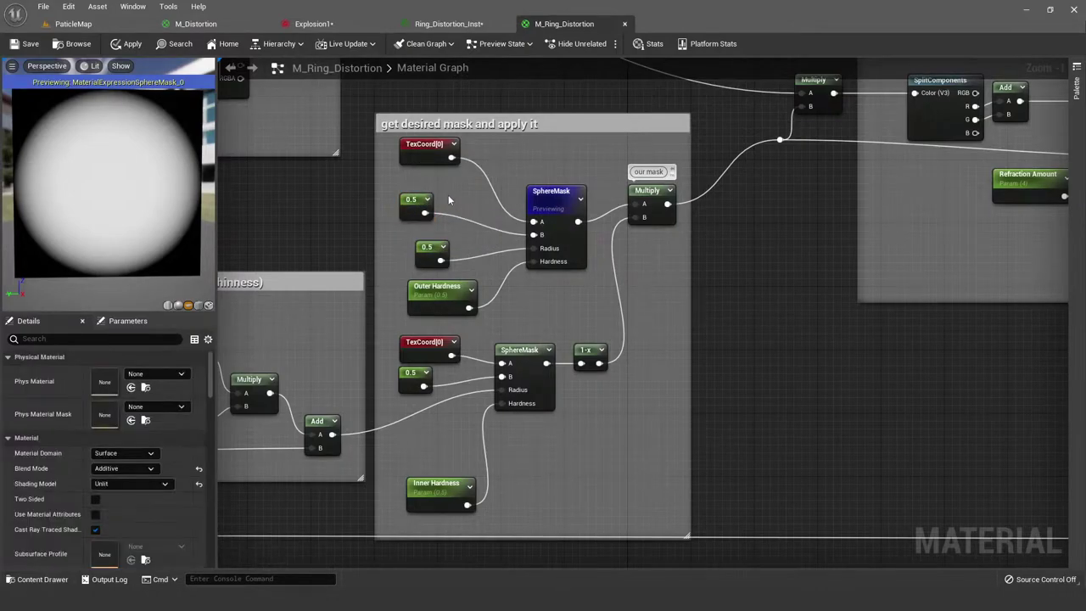
click(463, 204)
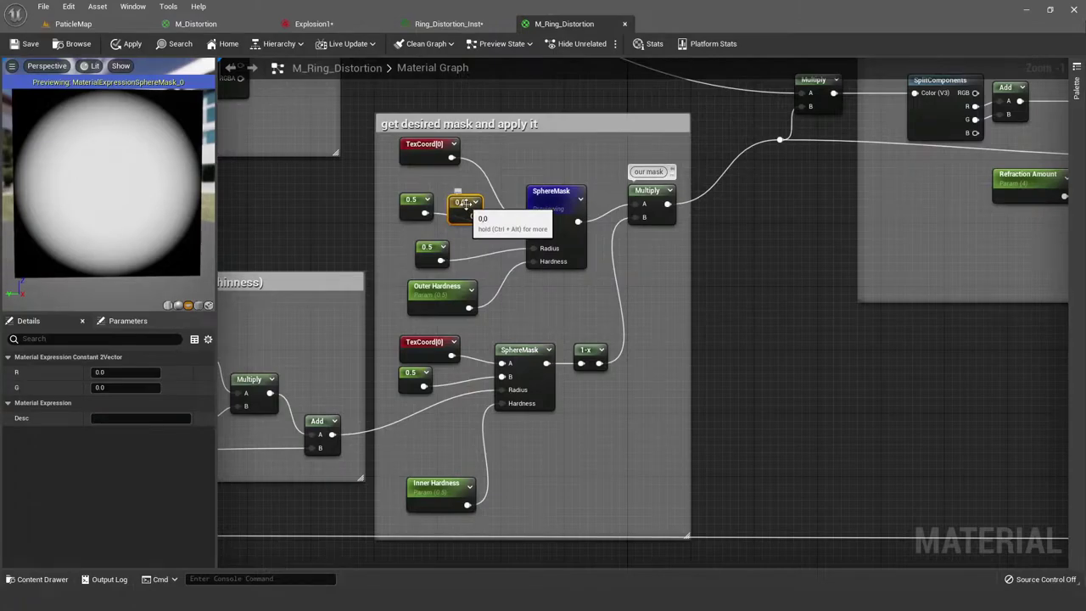
drag(474, 215, 533, 235)
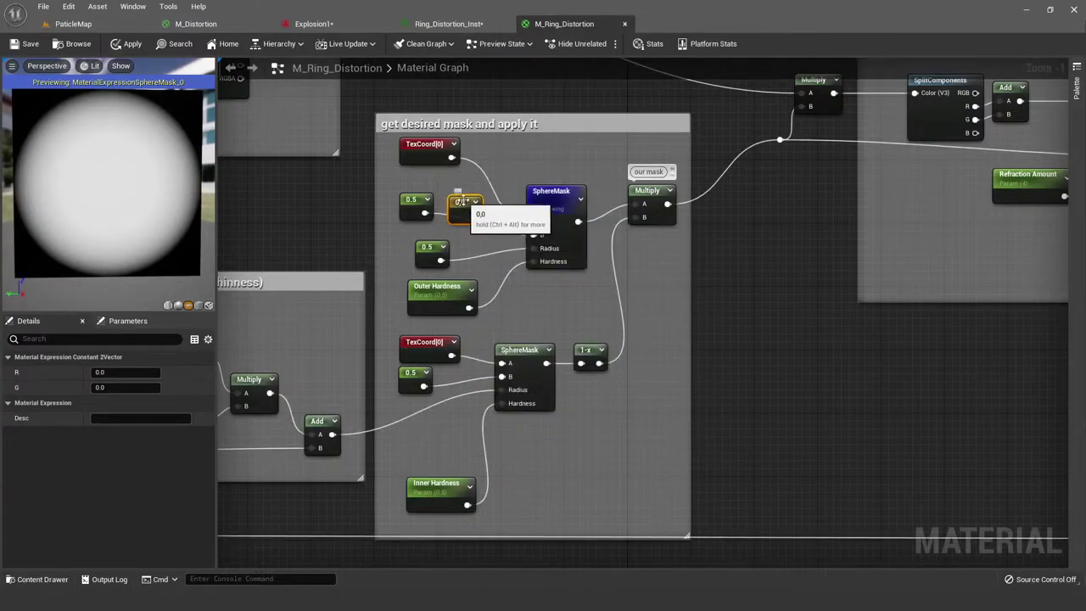
key(Delete)
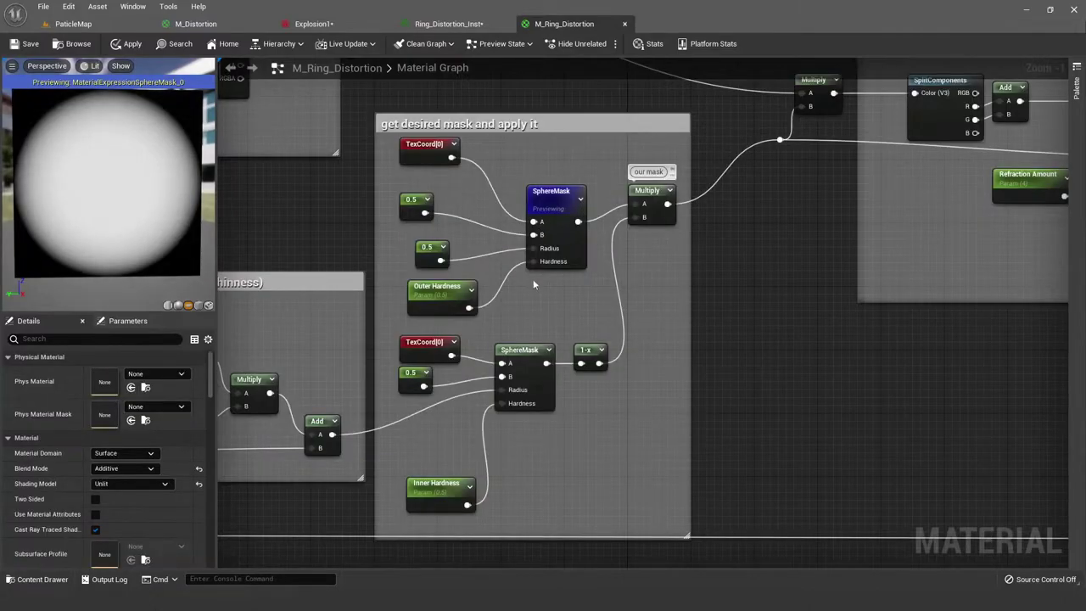
right_drag(533, 280, 554, 257)
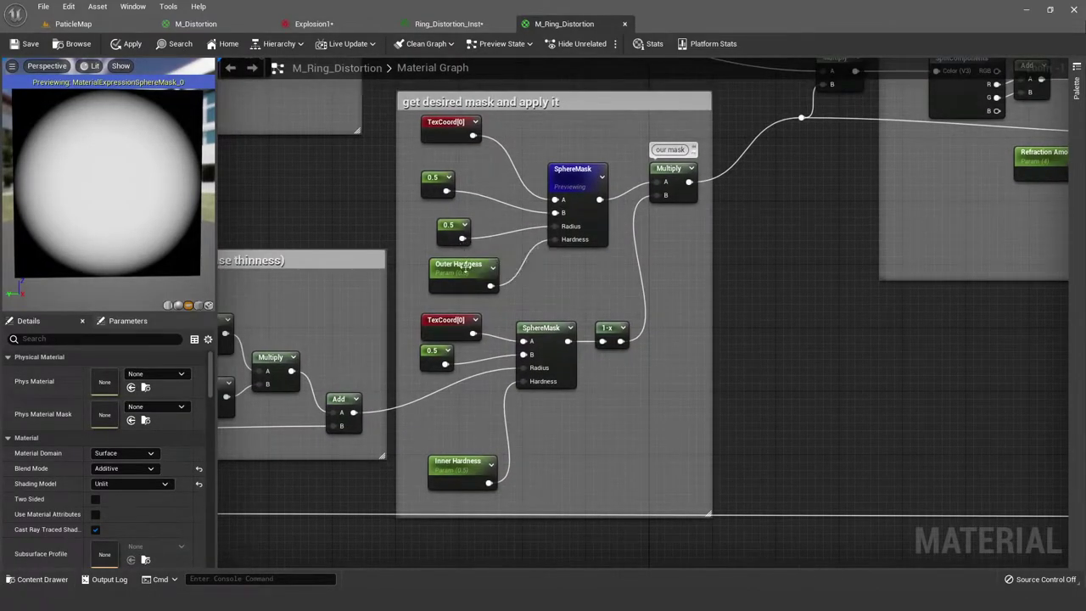
Step: Stop previewing the upper SphereMask, then preview and stop previewing the lower SphereMask
right_click(556, 181)
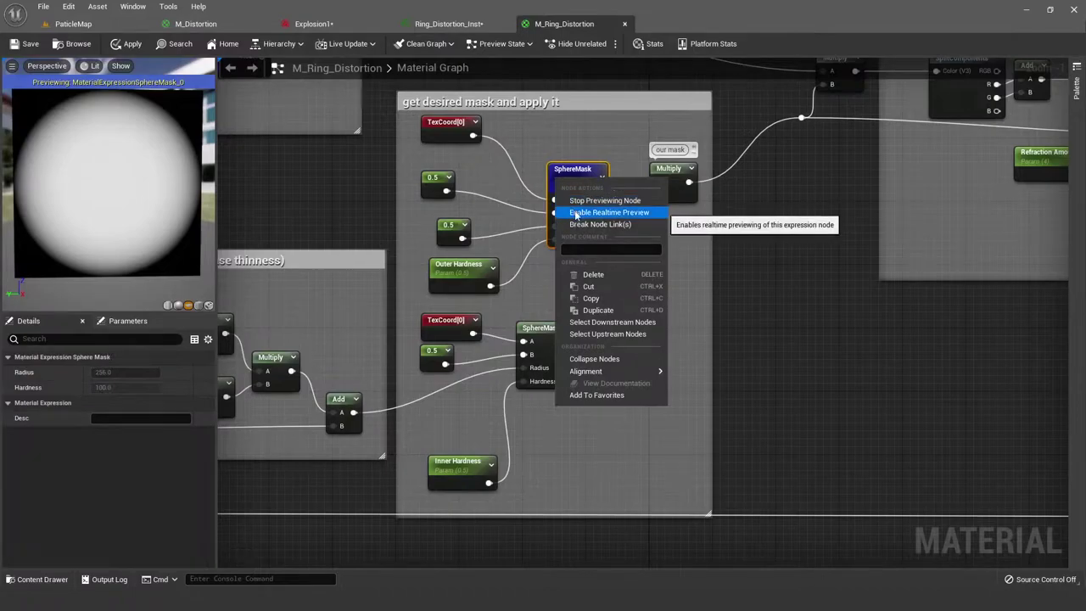
click(582, 200)
right_click(532, 333)
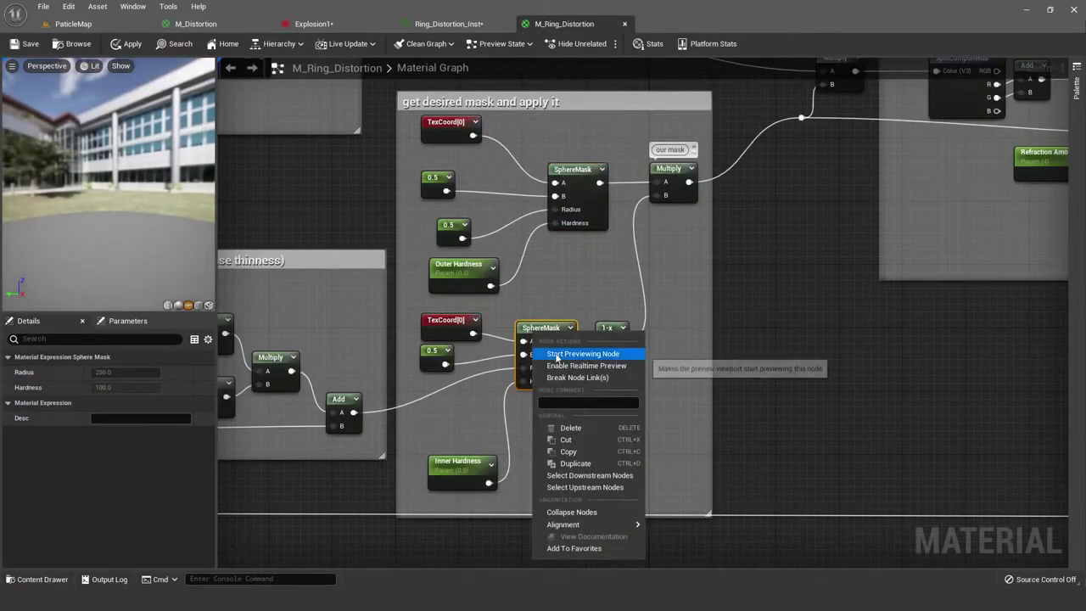
click(577, 354)
right_drag(657, 392, 628, 333)
click(452, 330)
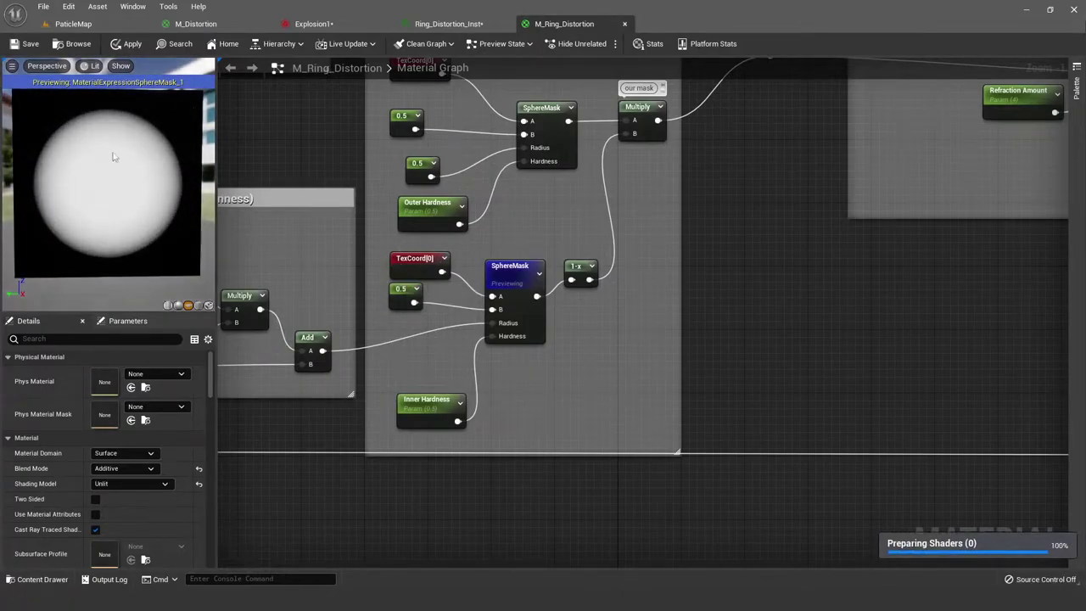
right_drag(592, 358, 591, 420)
right_click(518, 346)
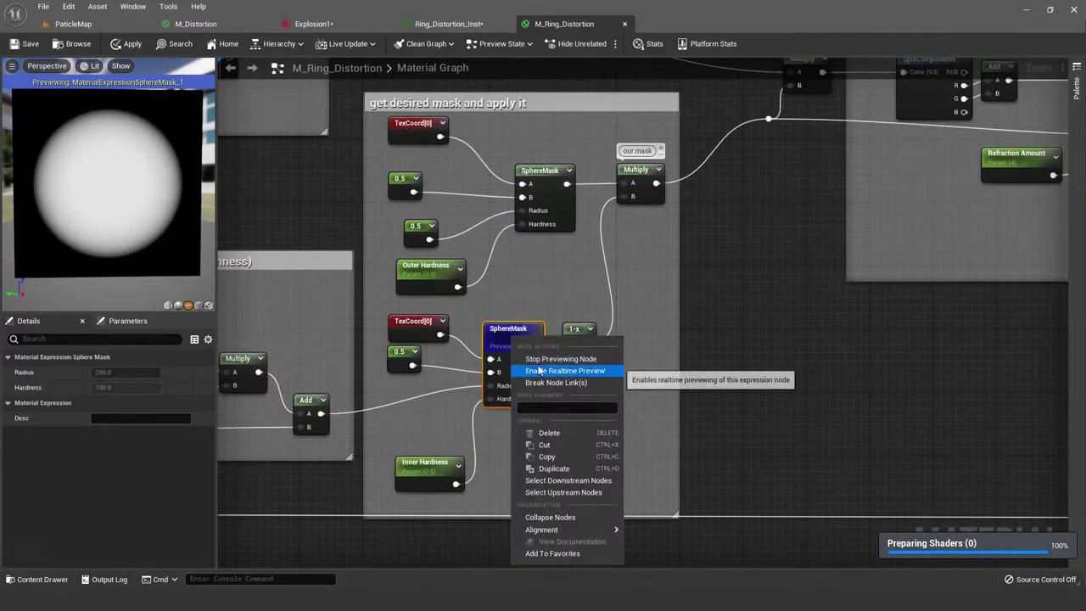
click(542, 352)
Step: Preview the combined 'our mask' Multiply ring, then turn node previewing off
right_click(635, 188)
click(653, 199)
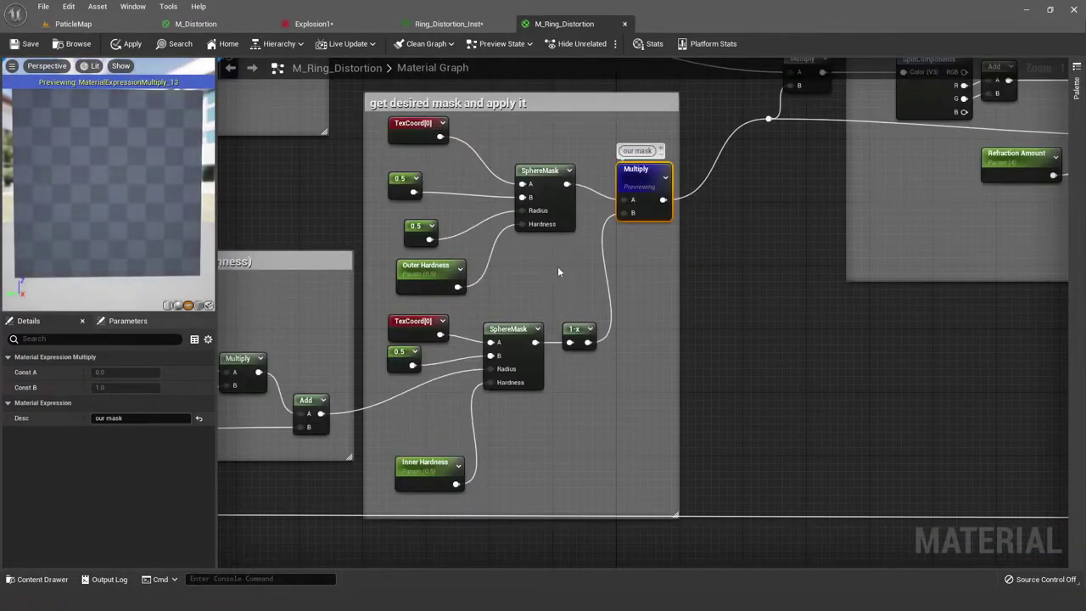
right_drag(557, 266, 706, 257)
right_click(795, 184)
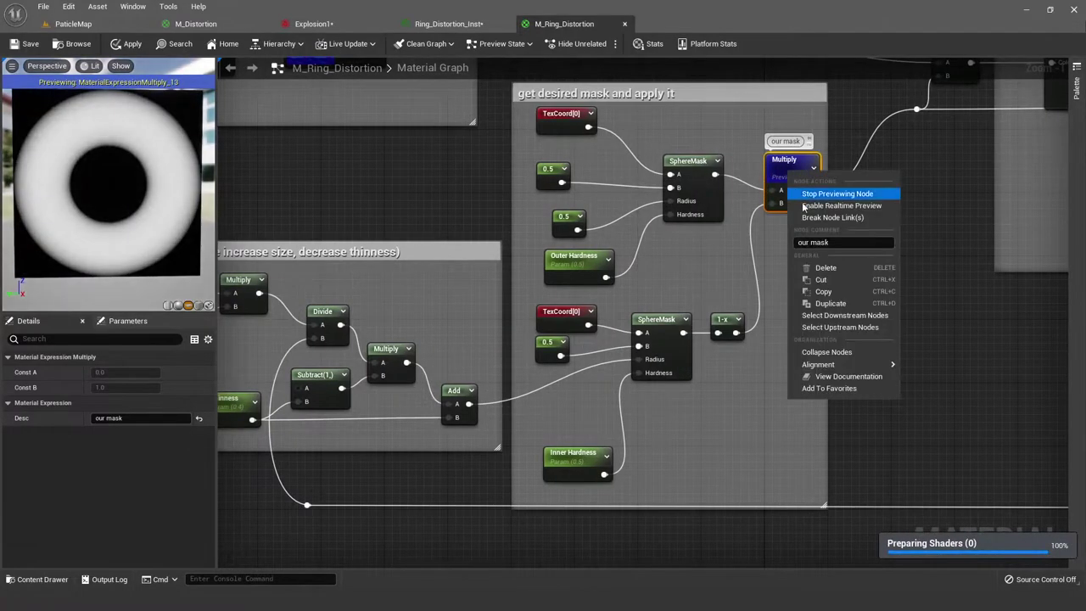
click(806, 195)
Step: Inspect the DecreaseThinnessWithParticleSize parameter and the thinness calculation nodes
right_drag(390, 240, 677, 189)
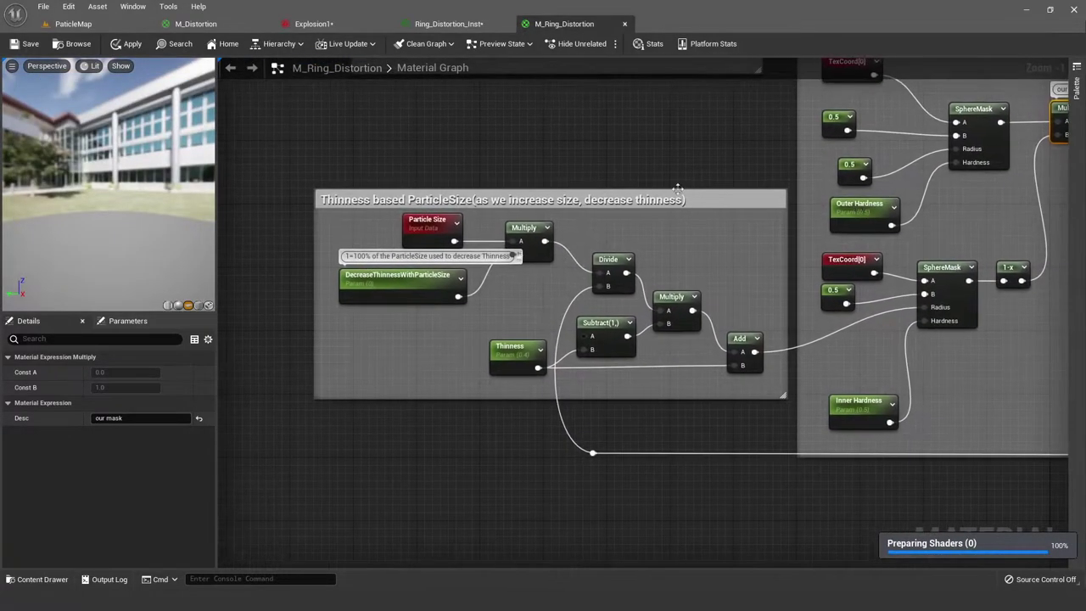
click(432, 280)
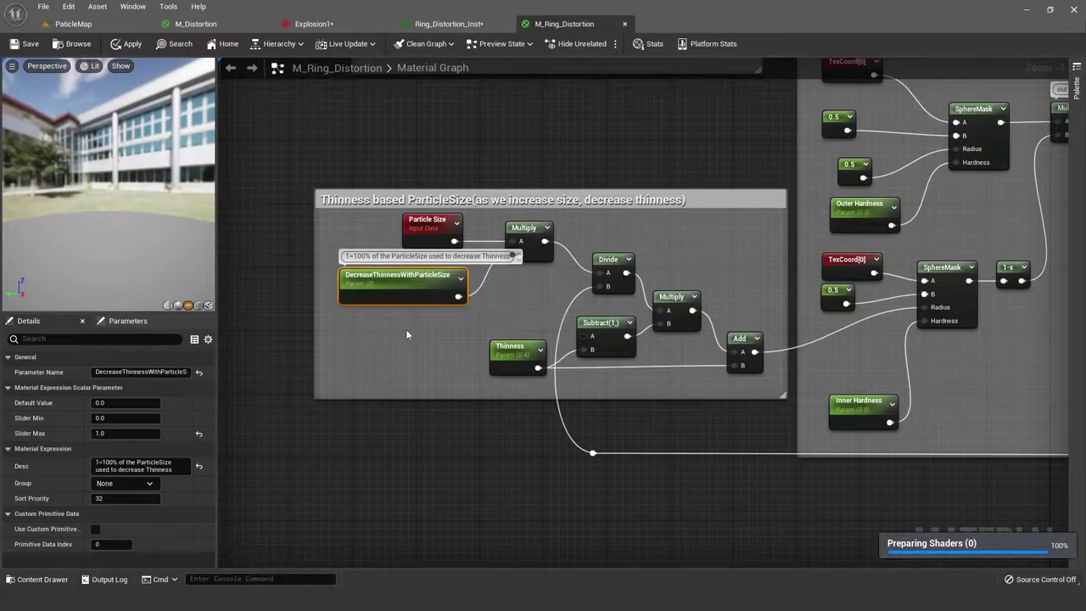
drag(726, 376, 584, 237)
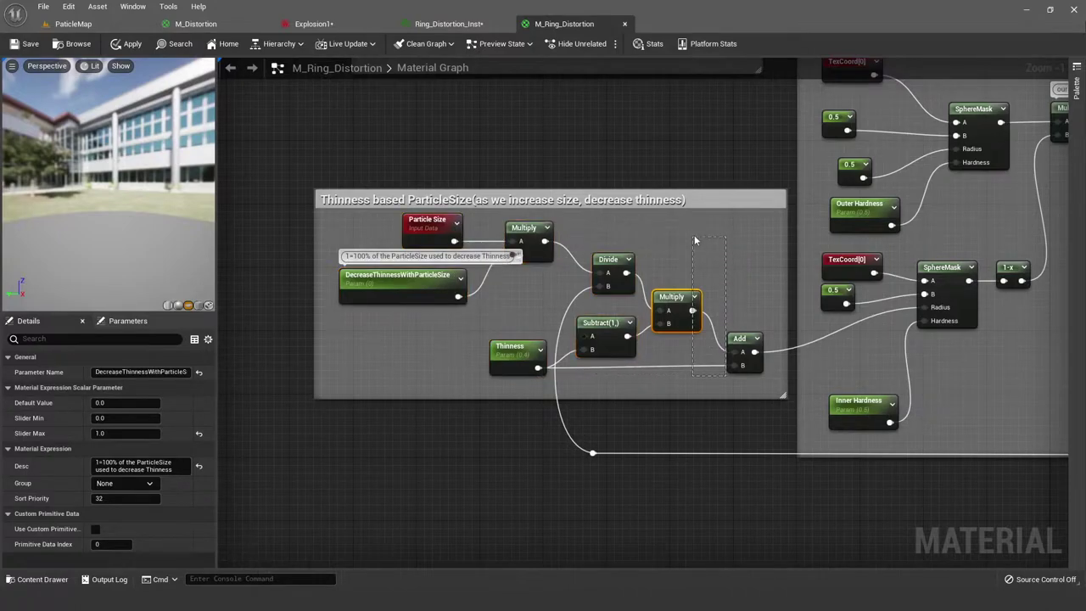
drag(694, 239, 720, 236)
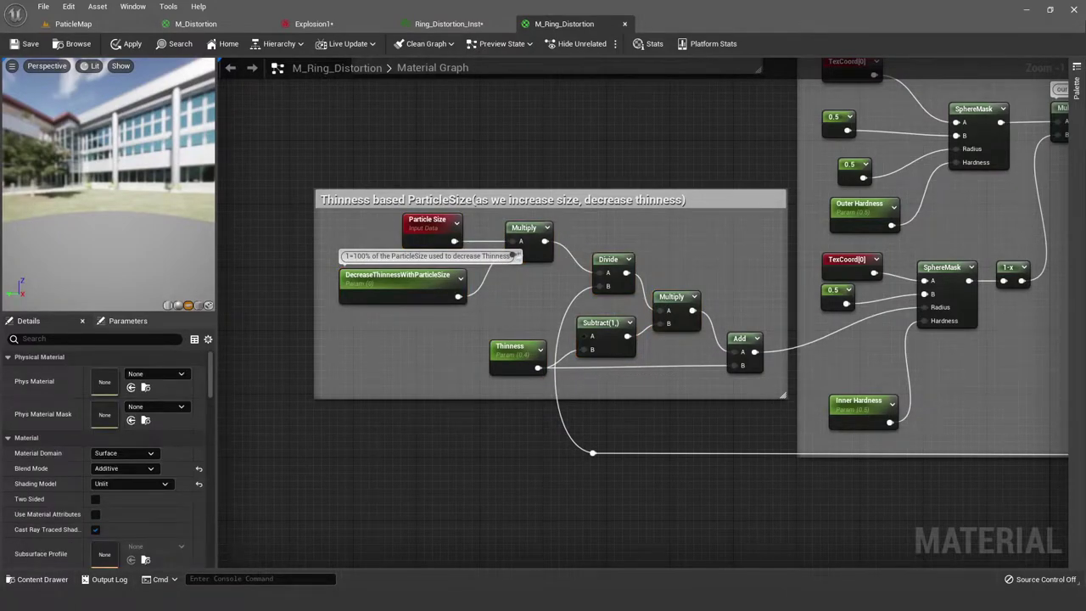
right_drag(644, 250, 579, 227)
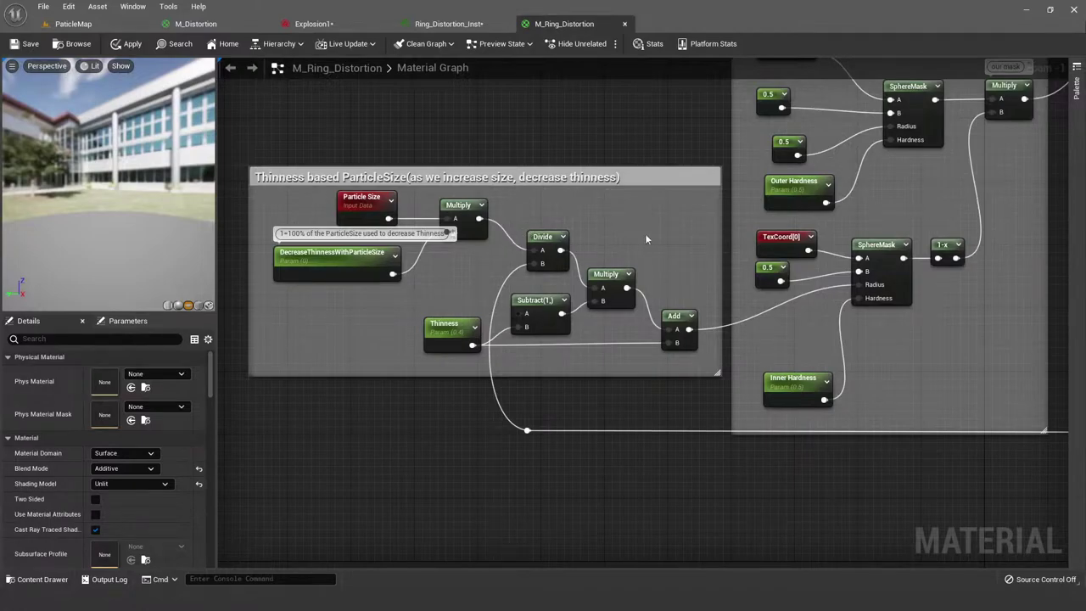
click(359, 272)
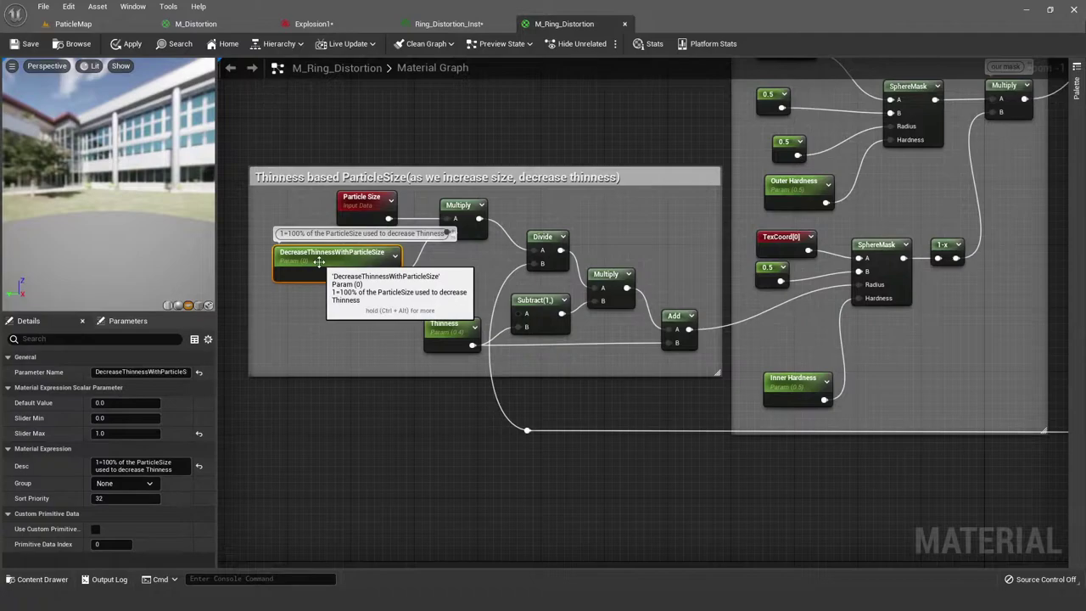
click(467, 279)
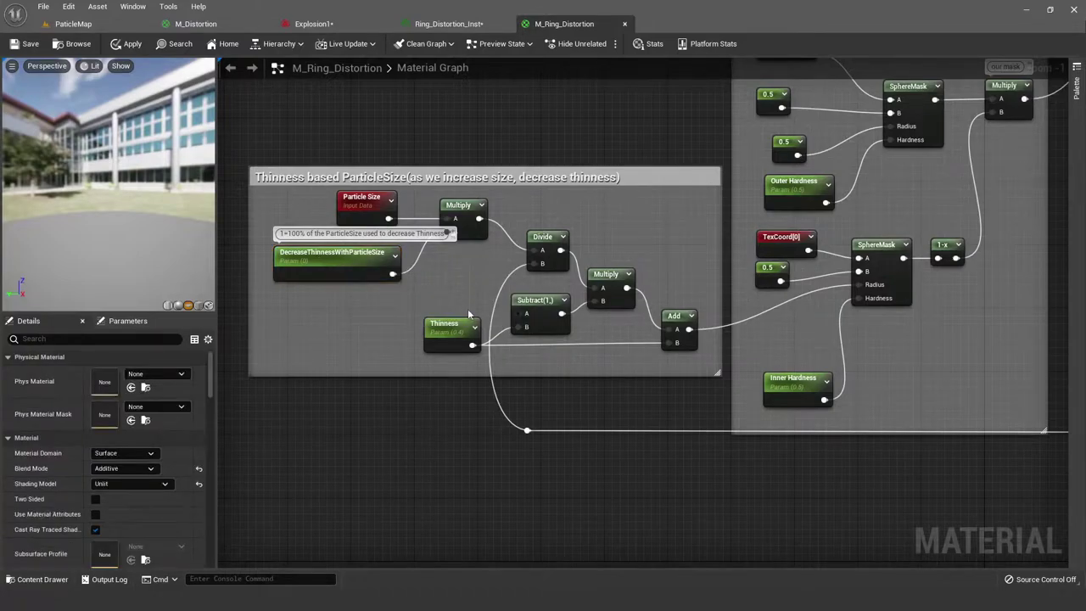
Step: Check the Thinness parameter and lower SphereMask, then switch to Ring_Distortion_Inst
right_drag(555, 361, 496, 341)
click(387, 311)
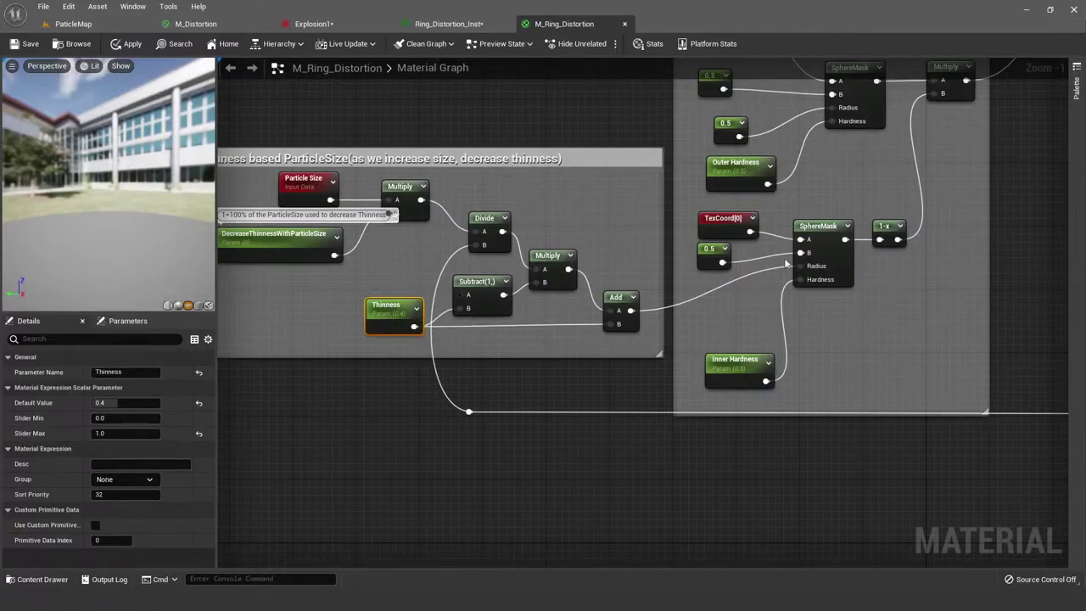
click(824, 327)
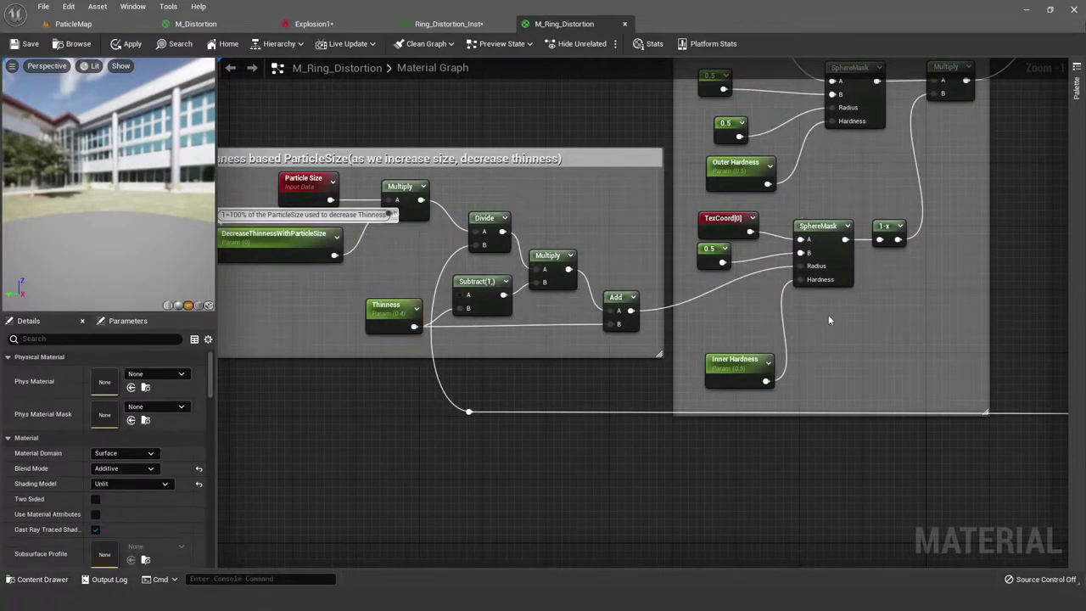
scroll(718, 324, down, 1)
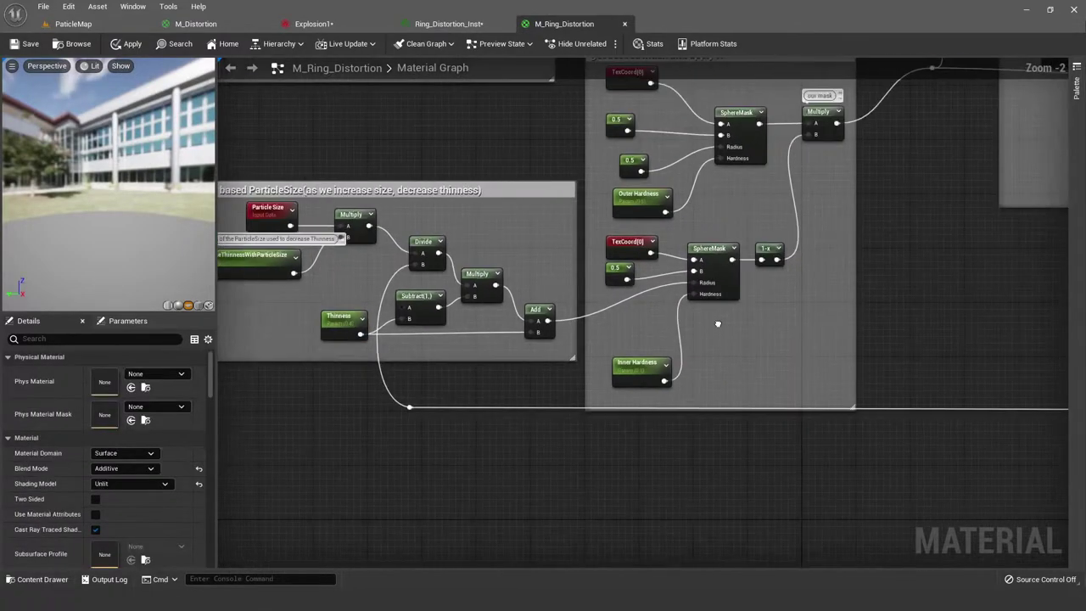
click(711, 252)
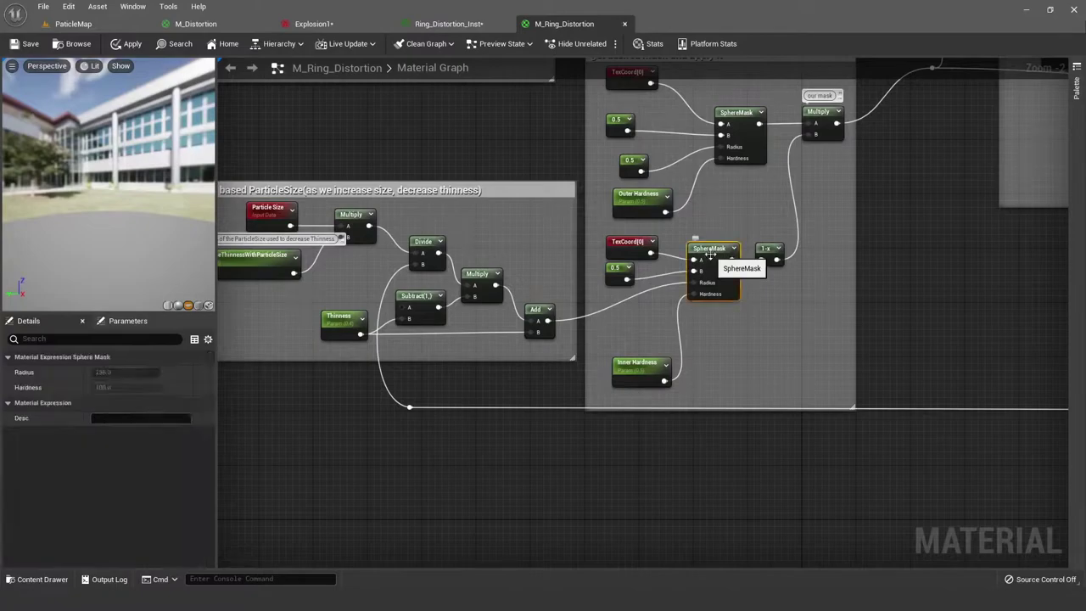
click(449, 24)
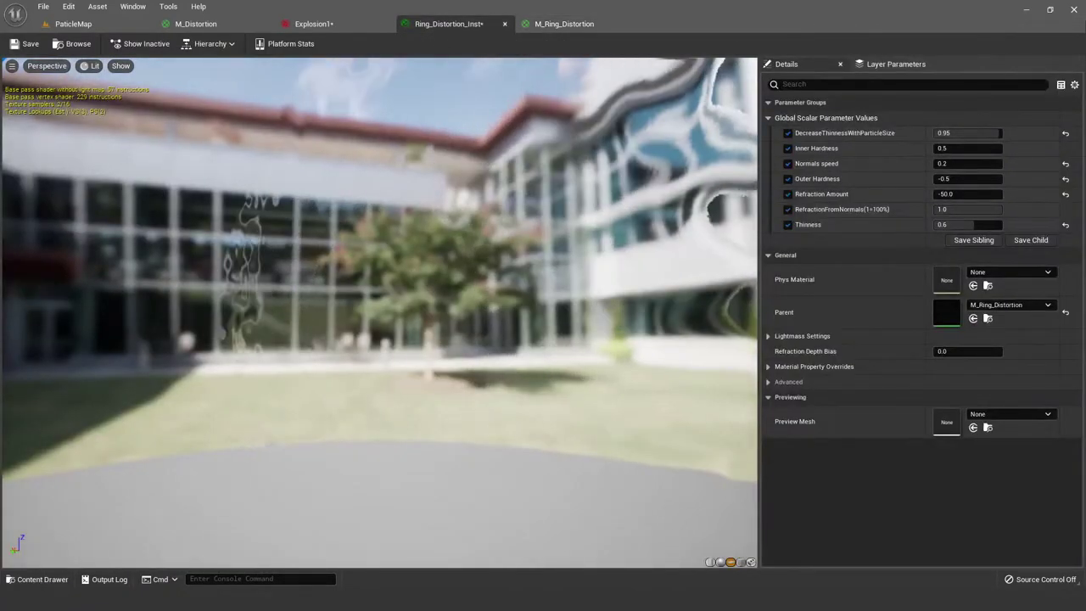
Step: Try Thinness at 0.0 on Ring_Distortion_Inst, then settle on 0.6
mouse_move(381, 305)
mouse_down()
mouse_move(230, 306)
mouse_move(365, 306)
mouse_up()
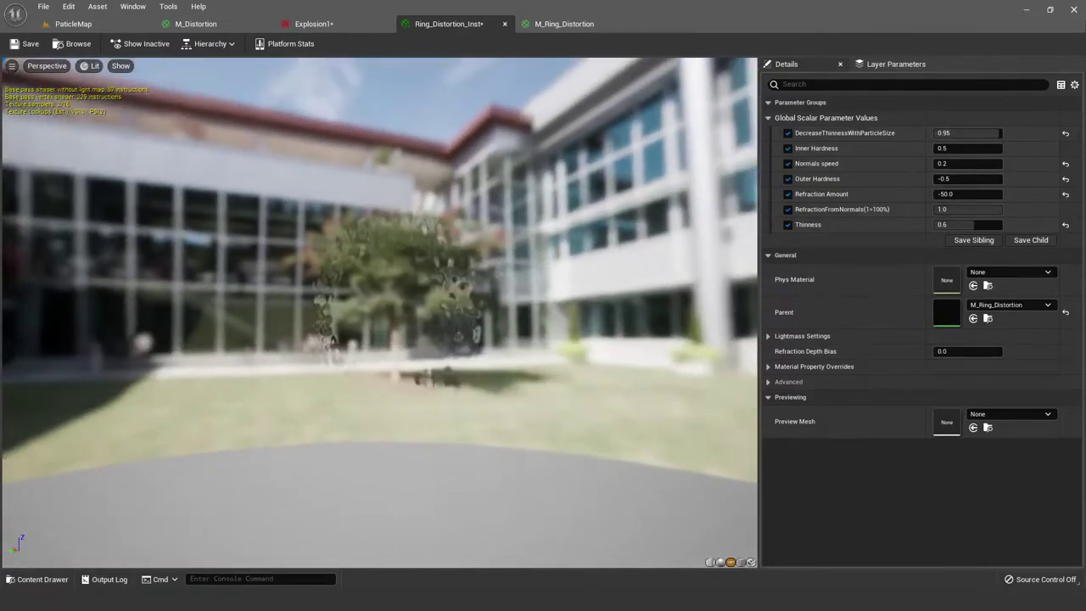
click(940, 224)
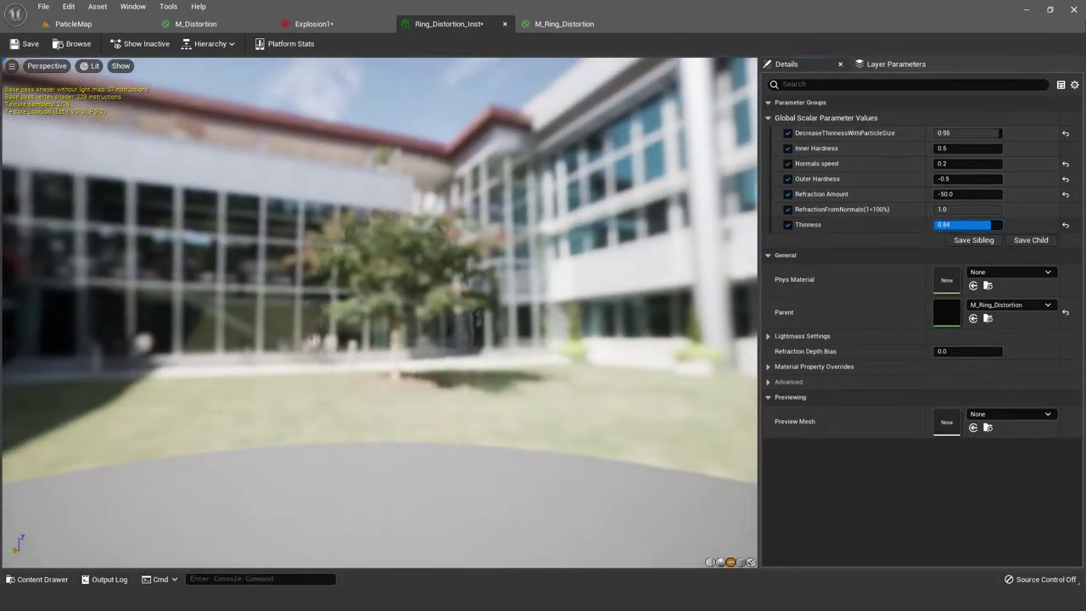
text(0.0)
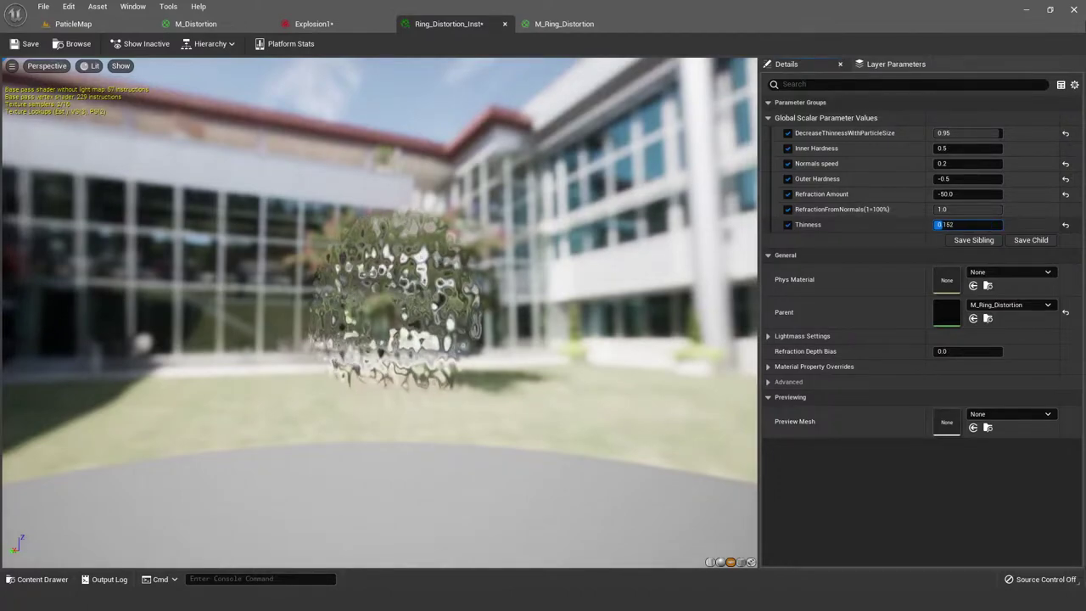
key(Return)
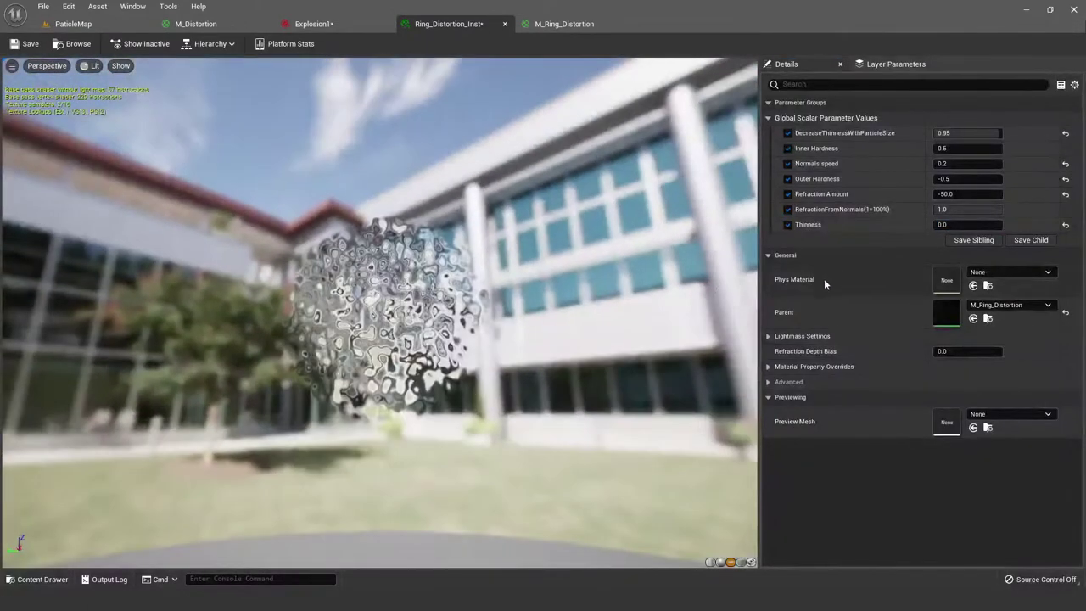
click(954, 224)
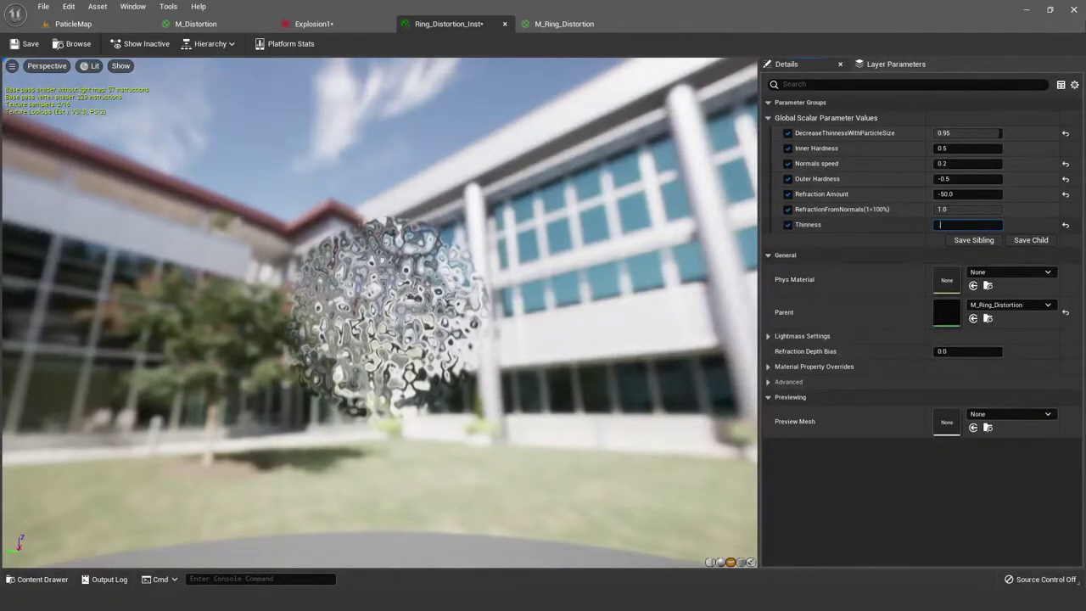
text(.6)
key(Return)
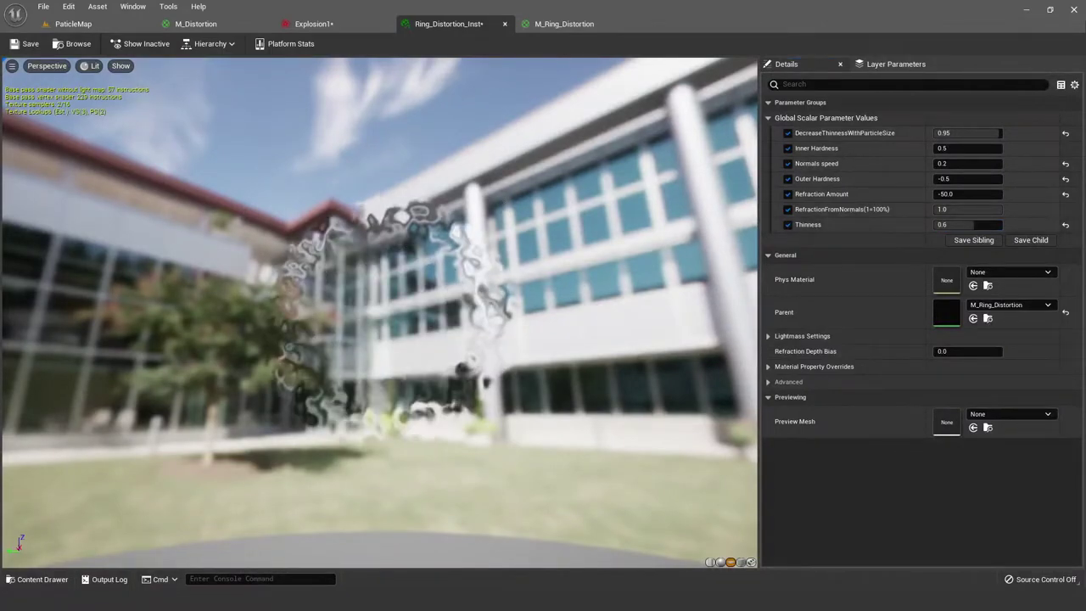
Step: Go back to the M_Ring_Distortion graph and bring the refraction node groups into view
click(633, 24)
click(525, 119)
scroll(525, 119, down, 1)
right_drag(525, 119, 381, 317)
click(383, 320)
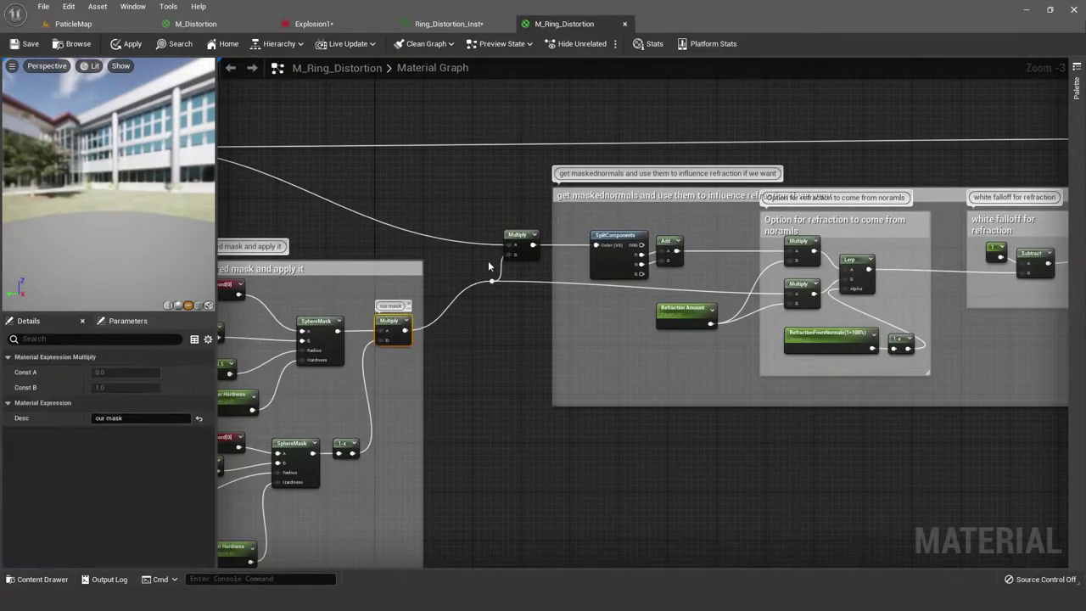
click(518, 236)
right_drag(709, 285, 443, 247)
scroll(369, 206, down, 1)
scroll(369, 206, up, 2)
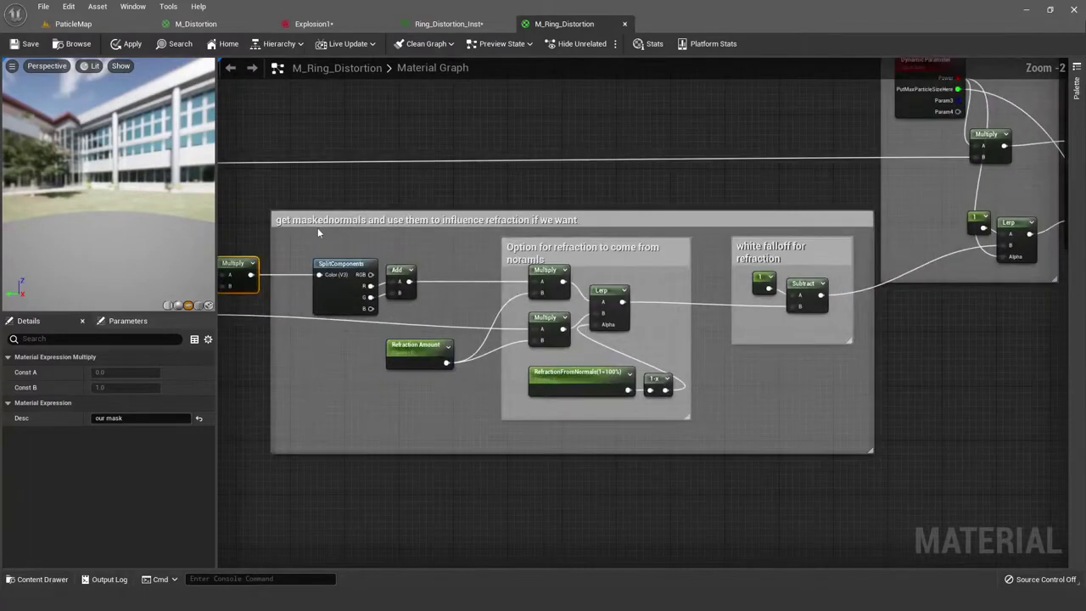
scroll(591, 209, down, 1)
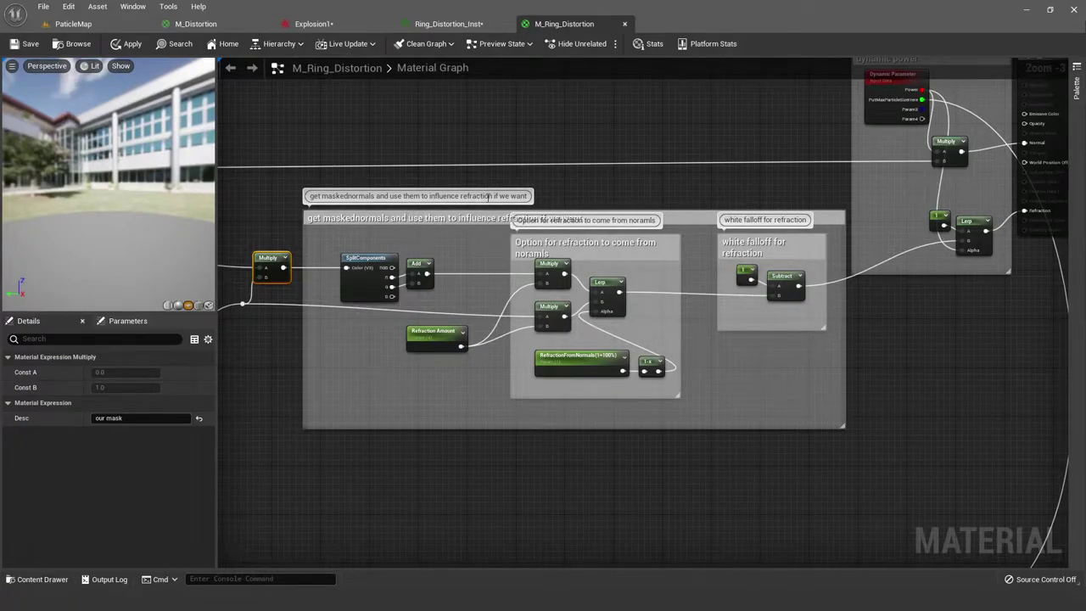
click(449, 24)
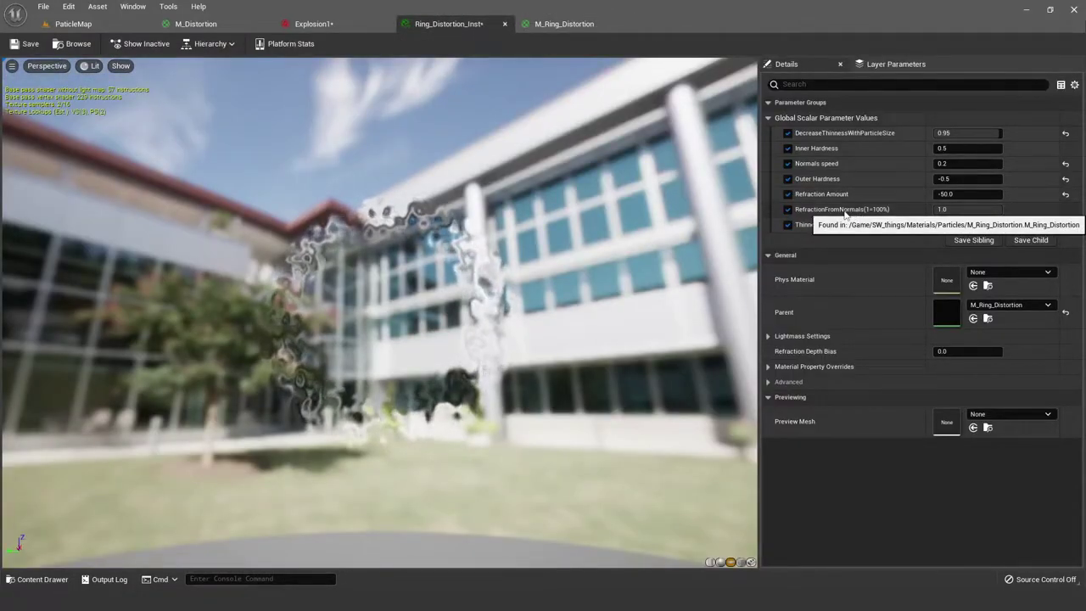
click(554, 24)
scroll(402, 222, up, 3)
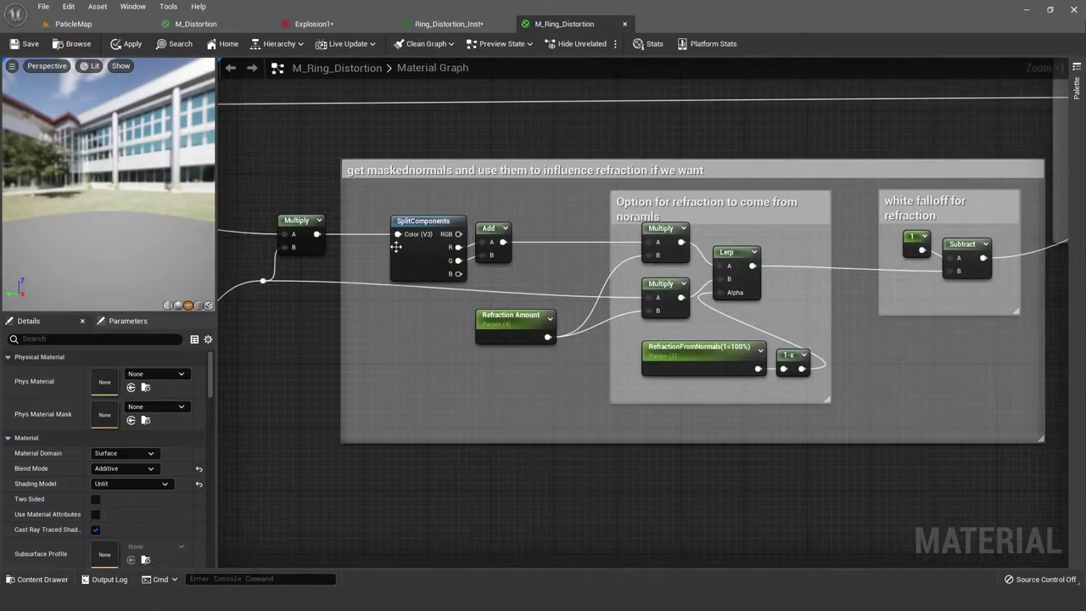
Step: Preview the R+G Add node's output as a speckled ring in the viewport
right_click(295, 222)
click(332, 227)
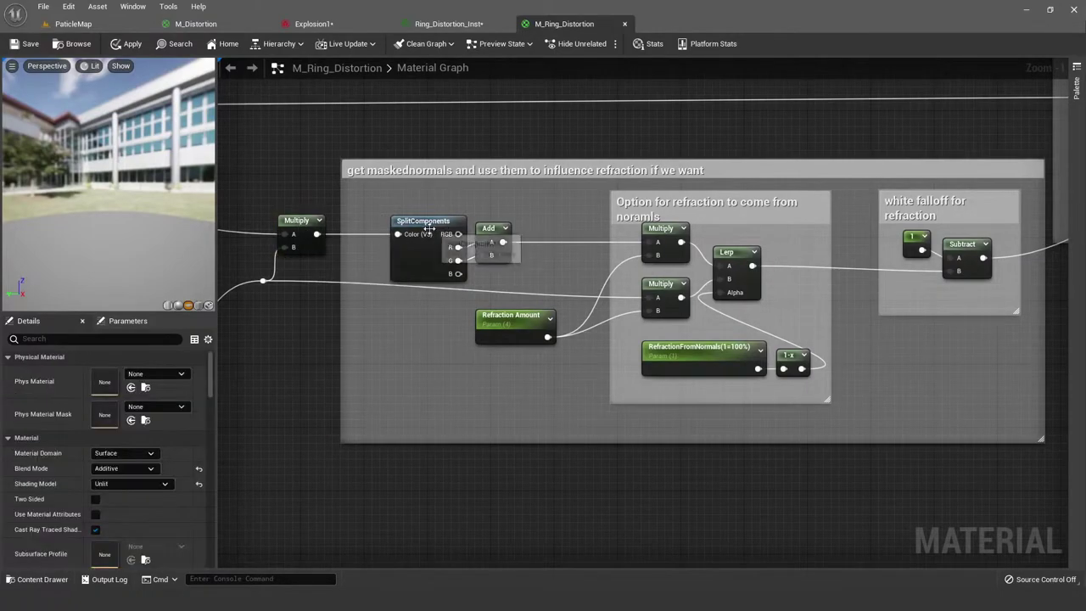
right_click(487, 230)
click(534, 257)
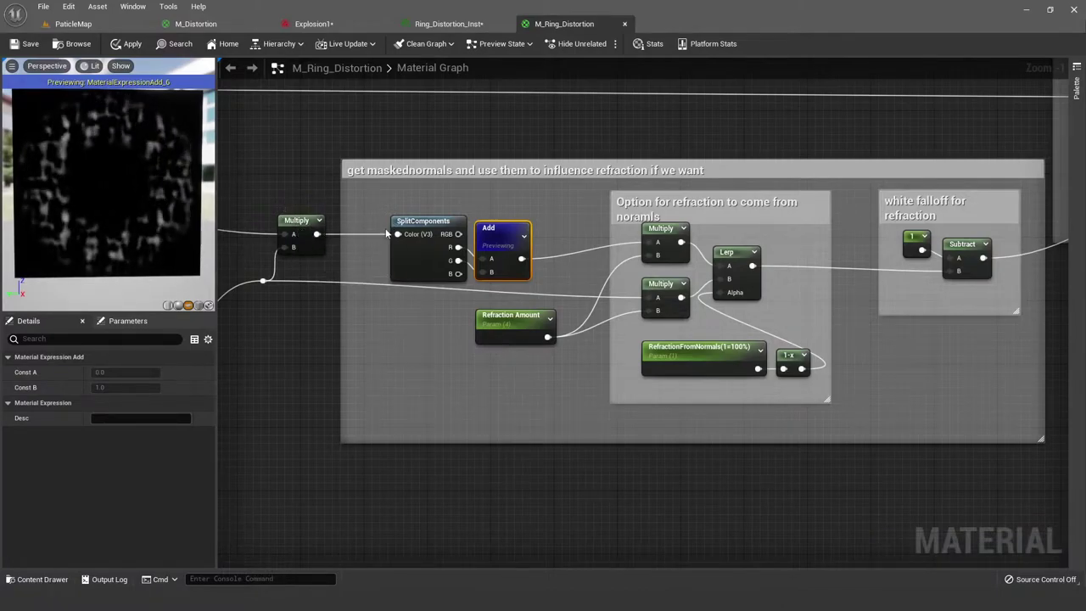
Step: Inspect the Refraction Amount, RefractionFromNormals, 1-x and Lerp nodes in the refraction options
right_drag(521, 229, 392, 235)
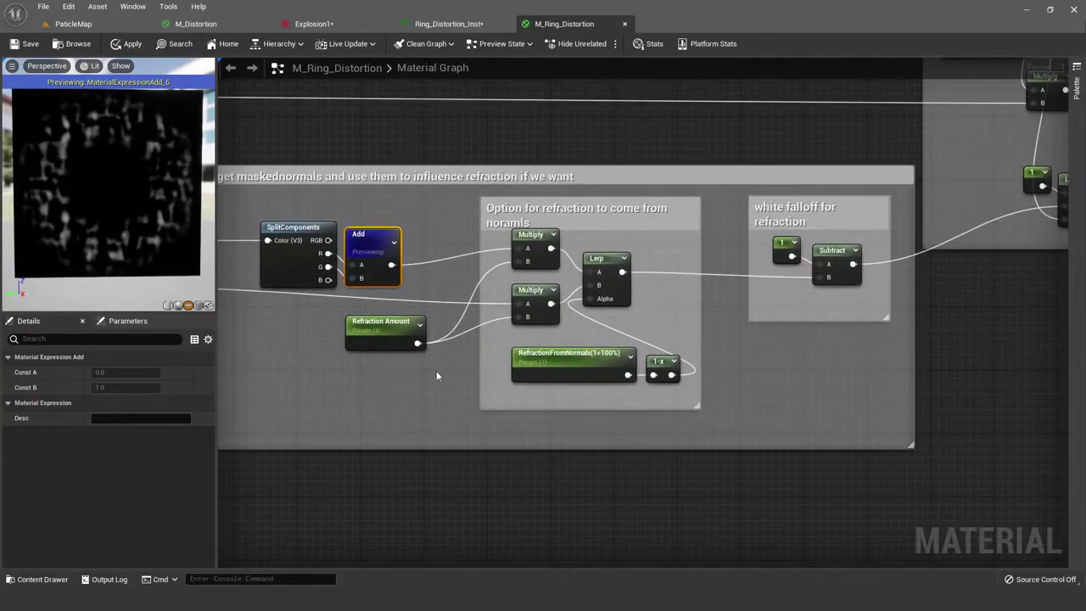
click(380, 331)
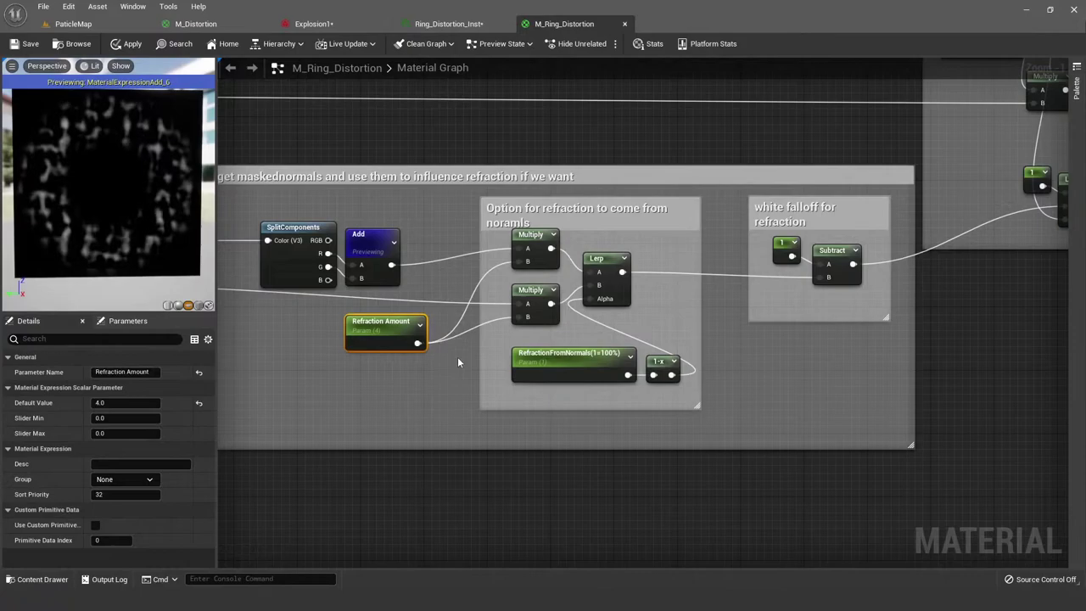
click(457, 356)
right_drag(458, 356, 584, 342)
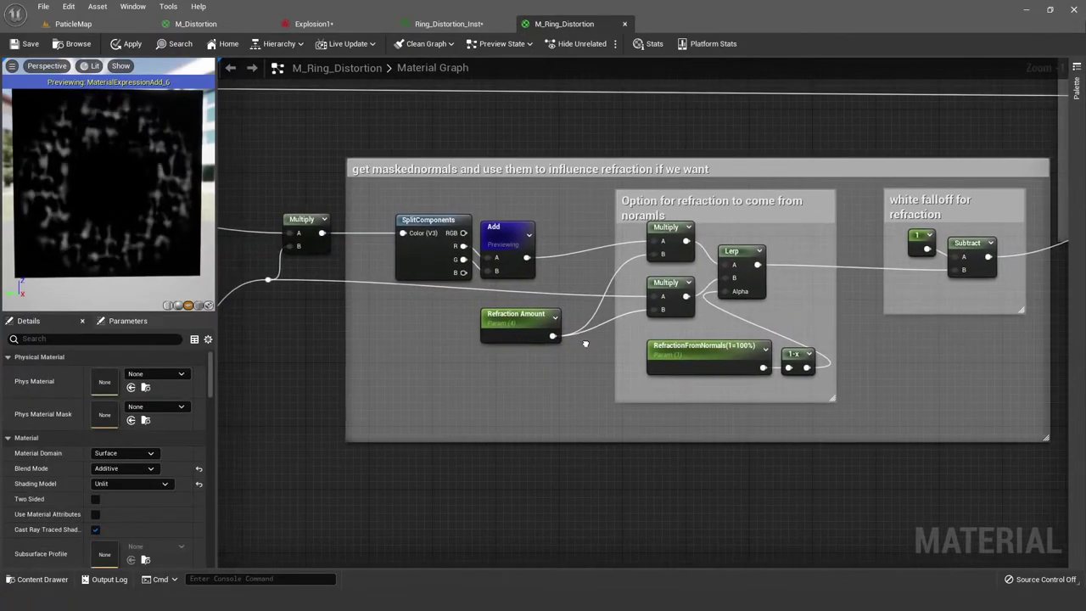
click(699, 361)
click(513, 338)
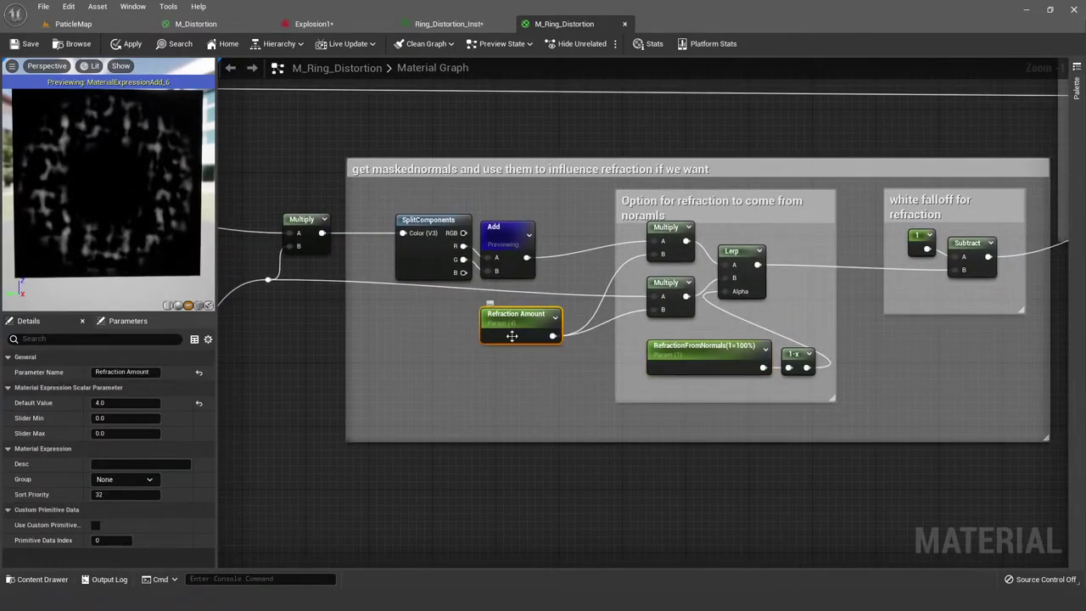
click(700, 358)
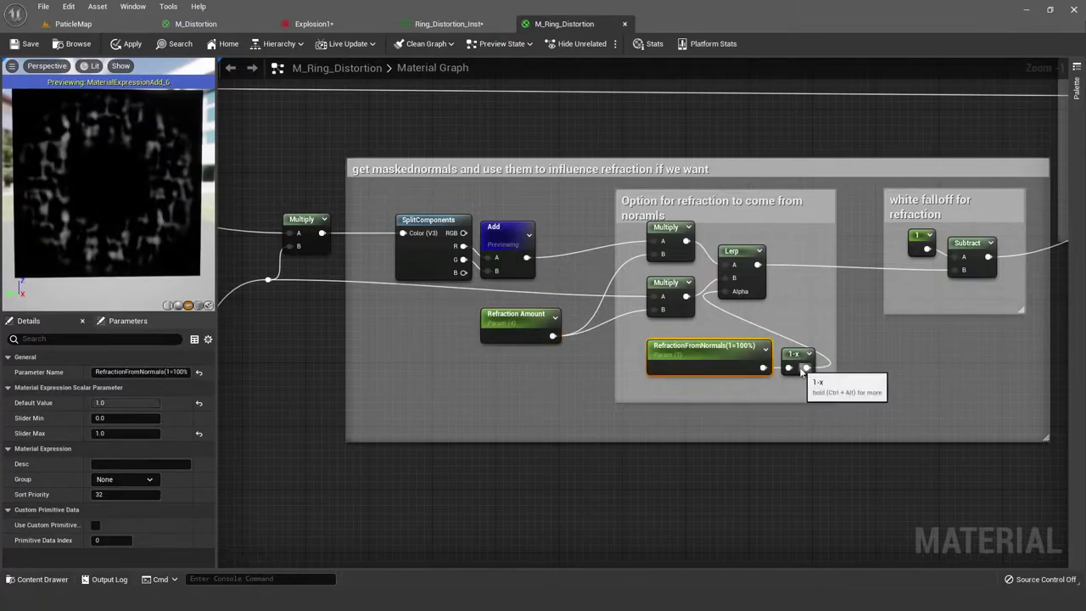
click(798, 360)
click(745, 280)
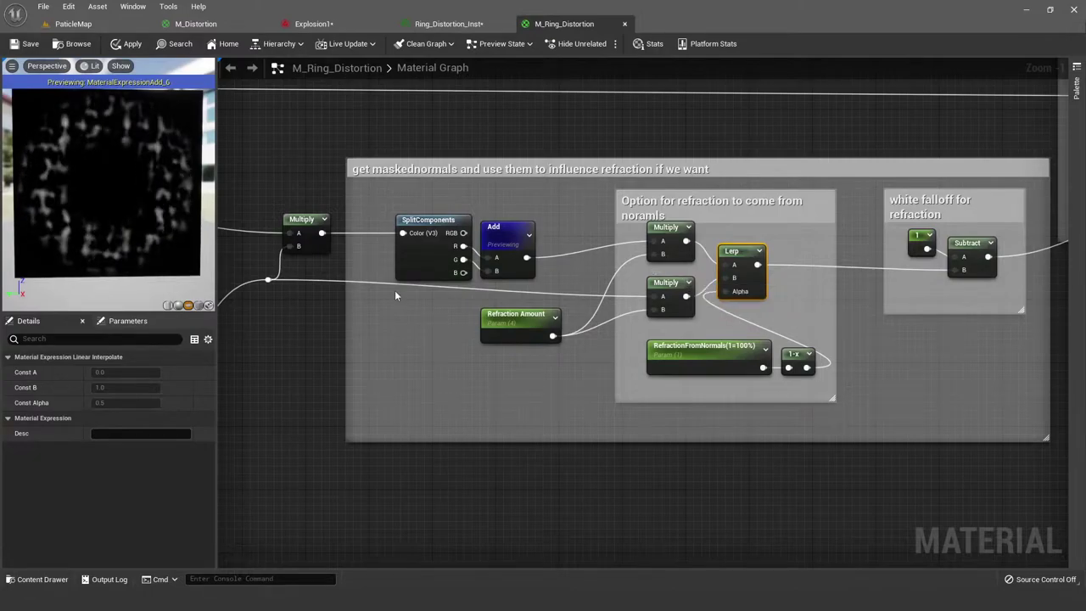
Step: Recheck the Add and SplitComponents nodes, then look across the white falloff group to the output
right_drag(395, 290, 450, 310)
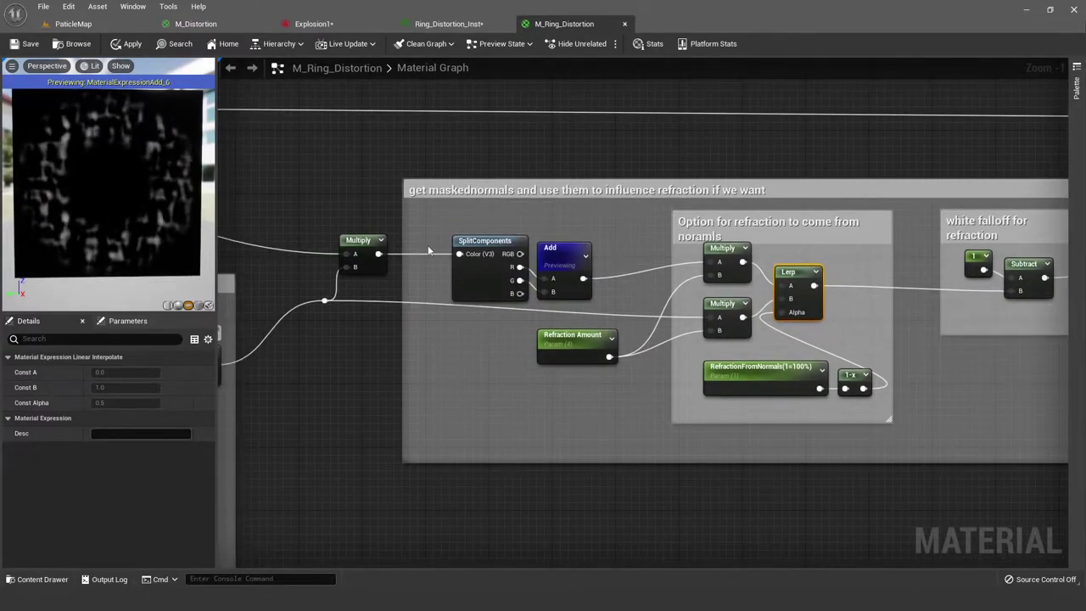
click(548, 259)
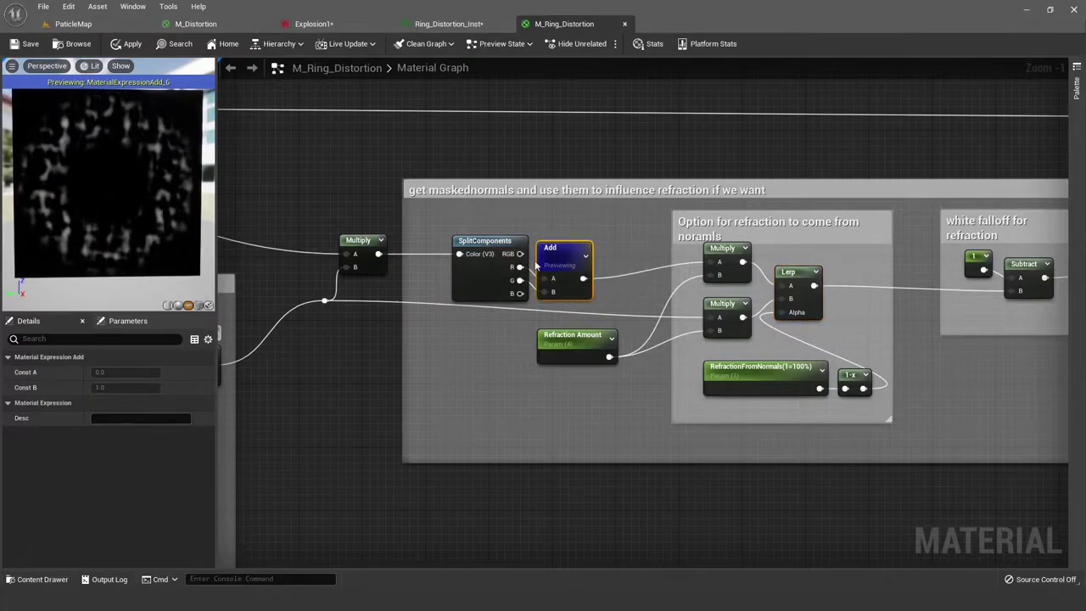
click(492, 246)
click(560, 254)
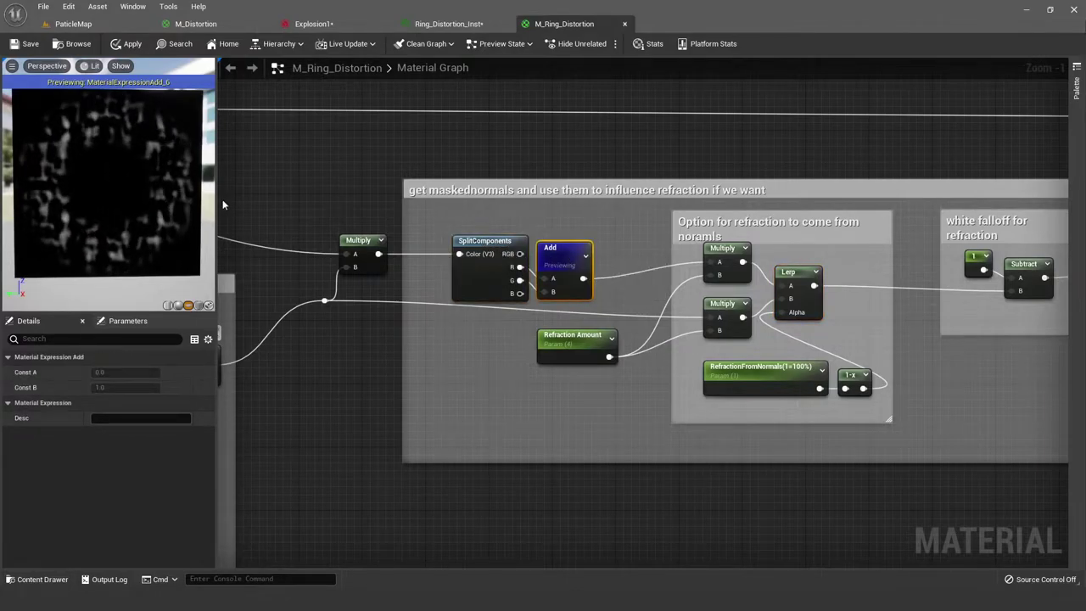
click(590, 347)
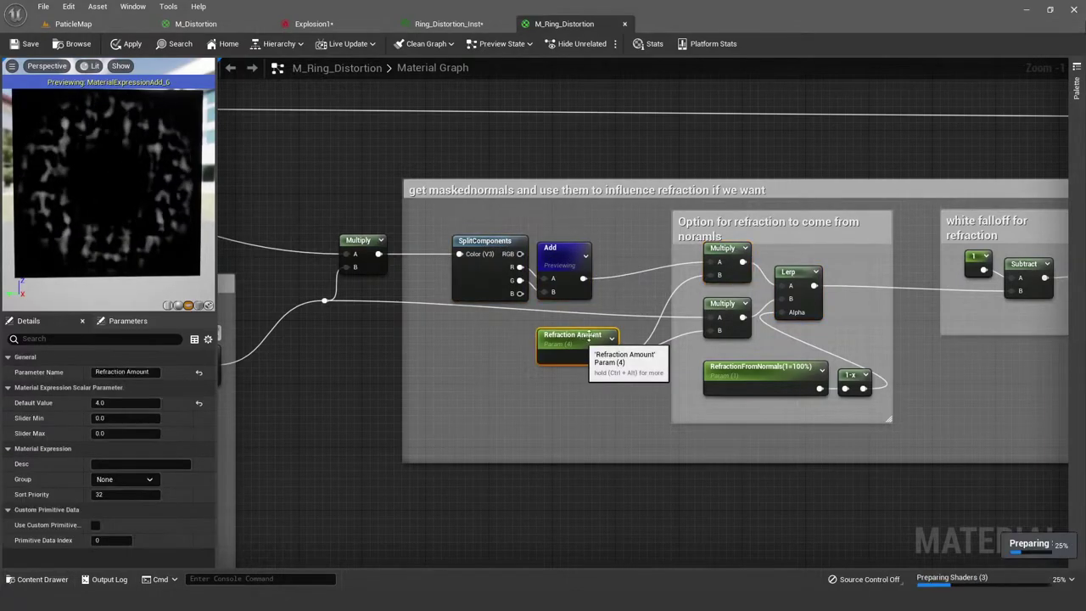
right_drag(817, 266, 686, 261)
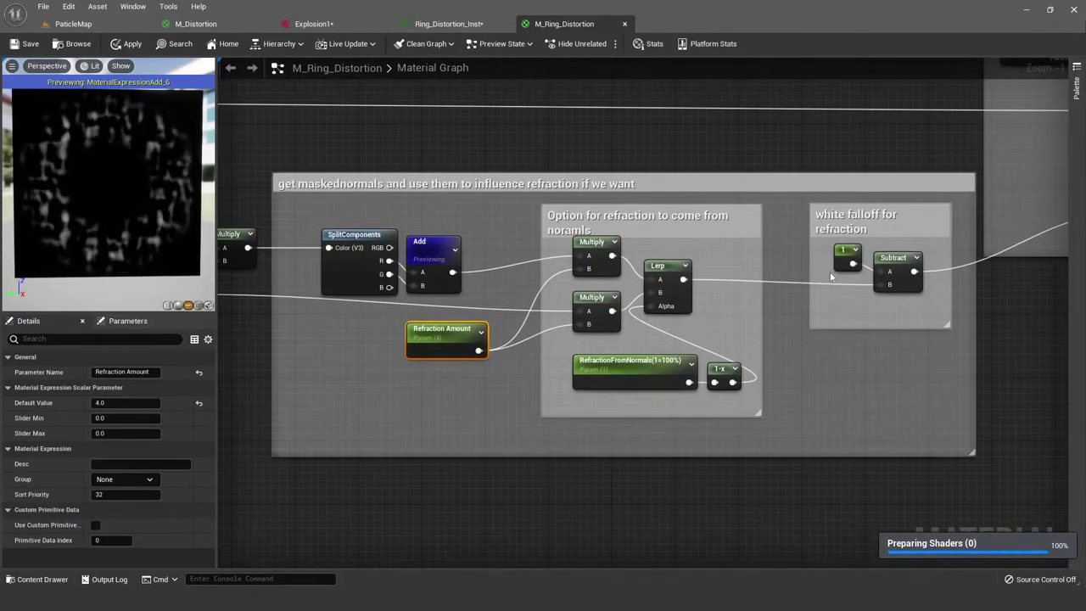
right_drag(905, 262, 775, 252)
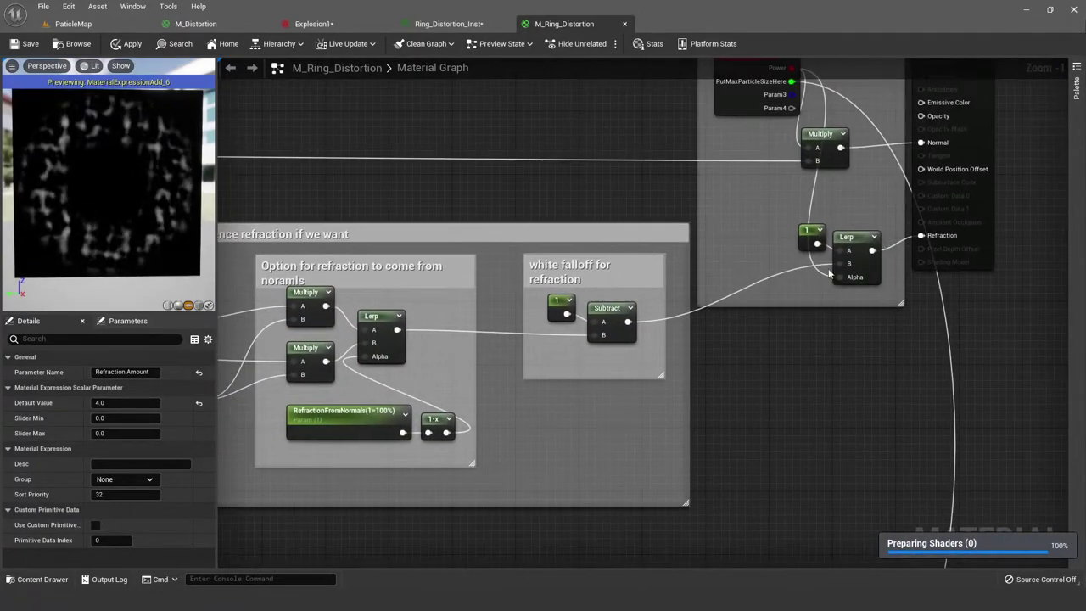
right_drag(604, 224, 921, 209)
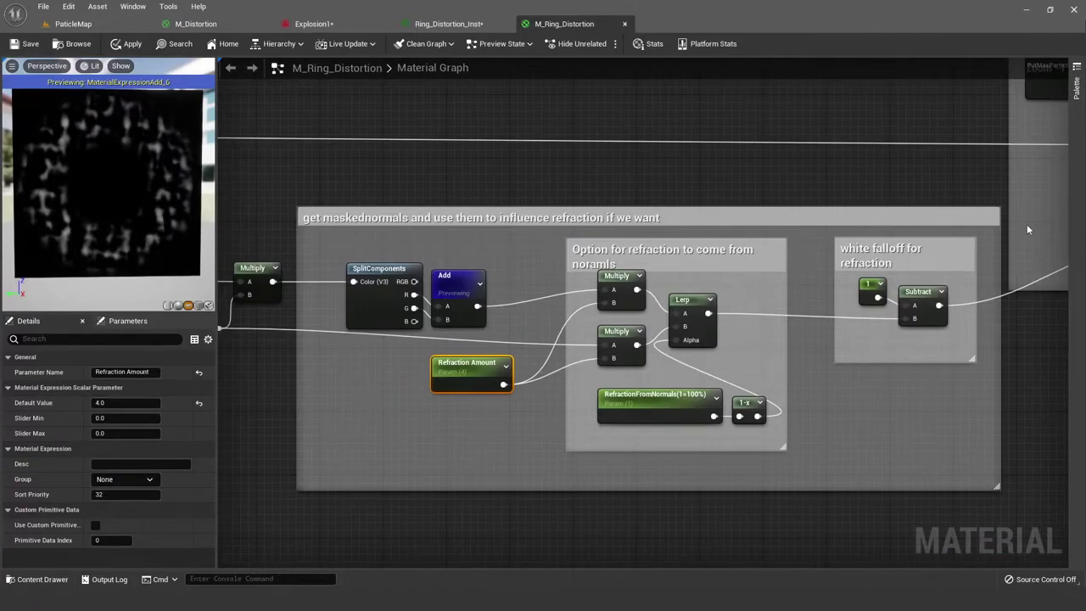
right_drag(458, 294, 557, 300)
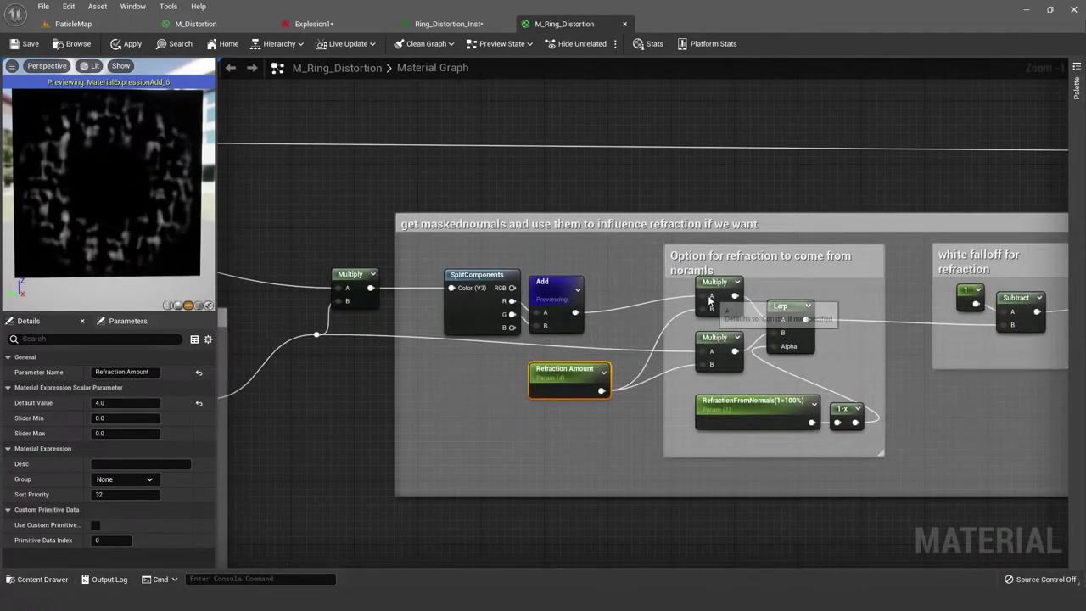
right_drag(704, 269, 742, 248)
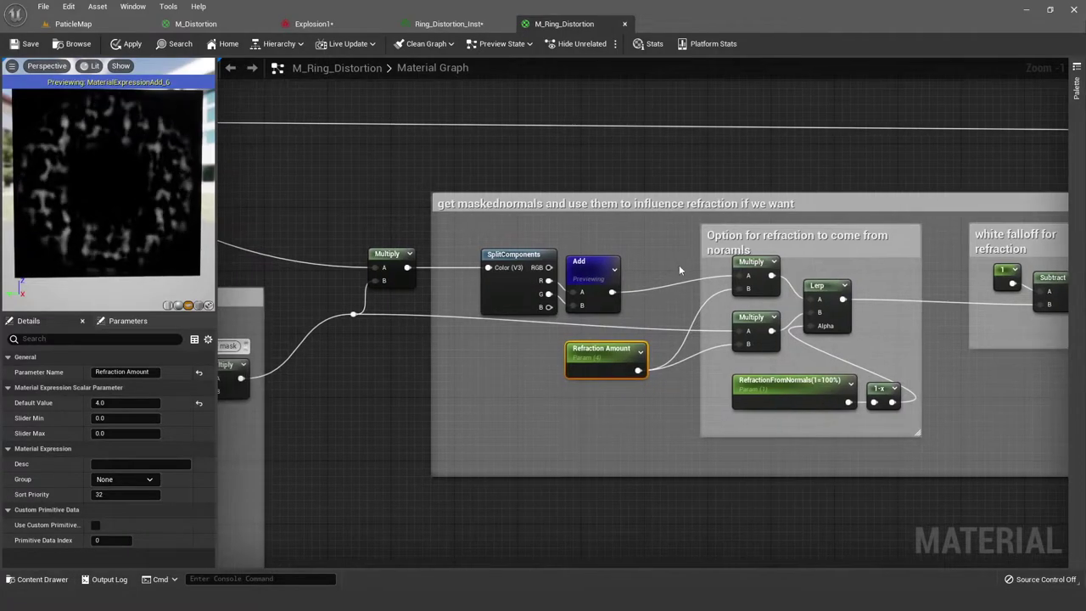
Step: Check RefractionFromNormals and the Lerp once more, then stop previewing the Add node
right_click(593, 270)
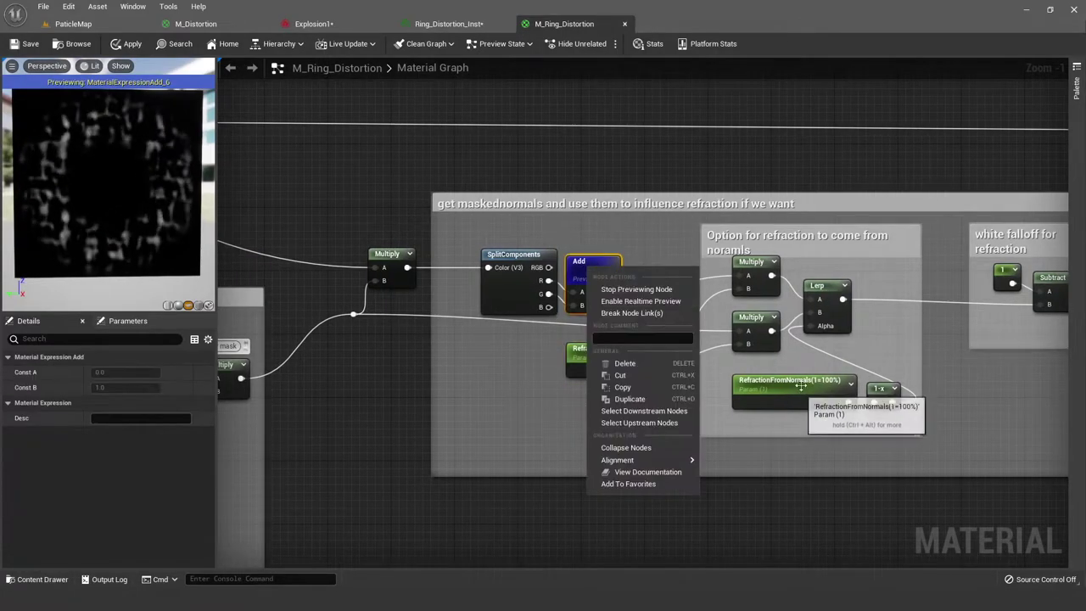
click(754, 384)
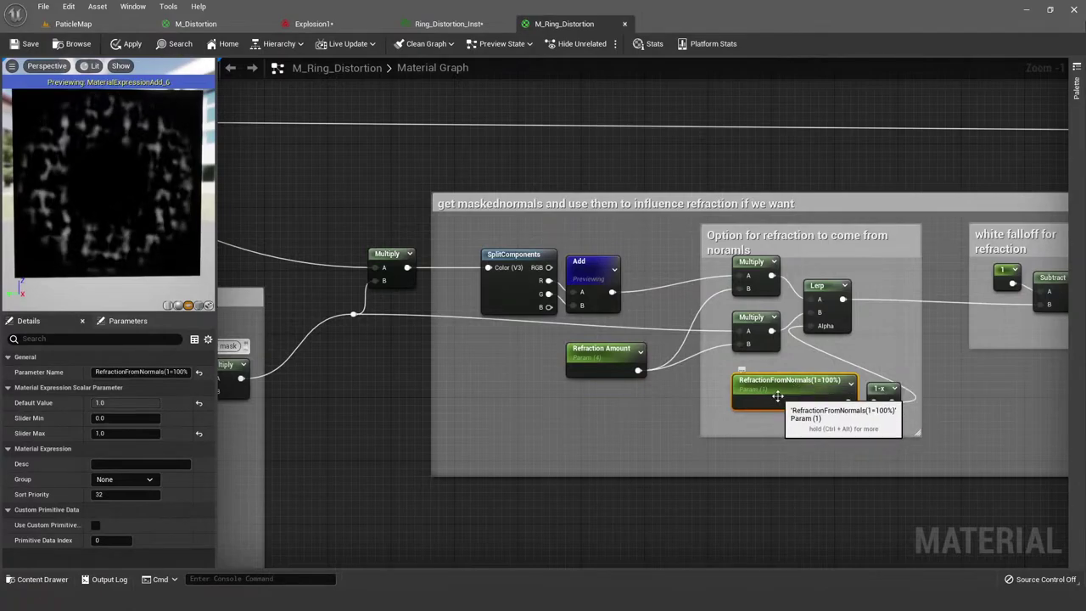
click(819, 328)
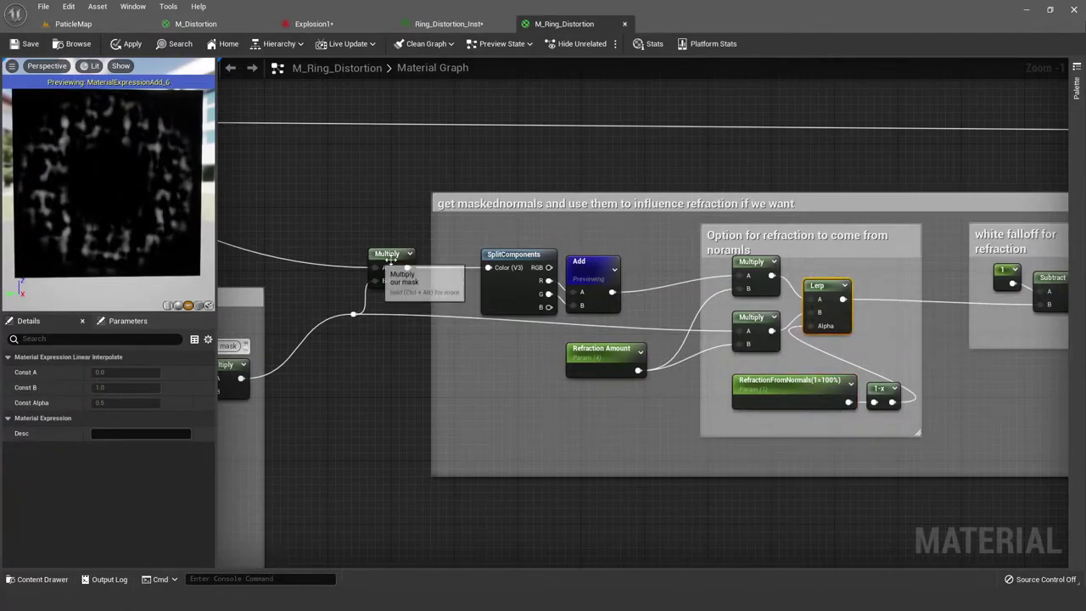
right_click(598, 267)
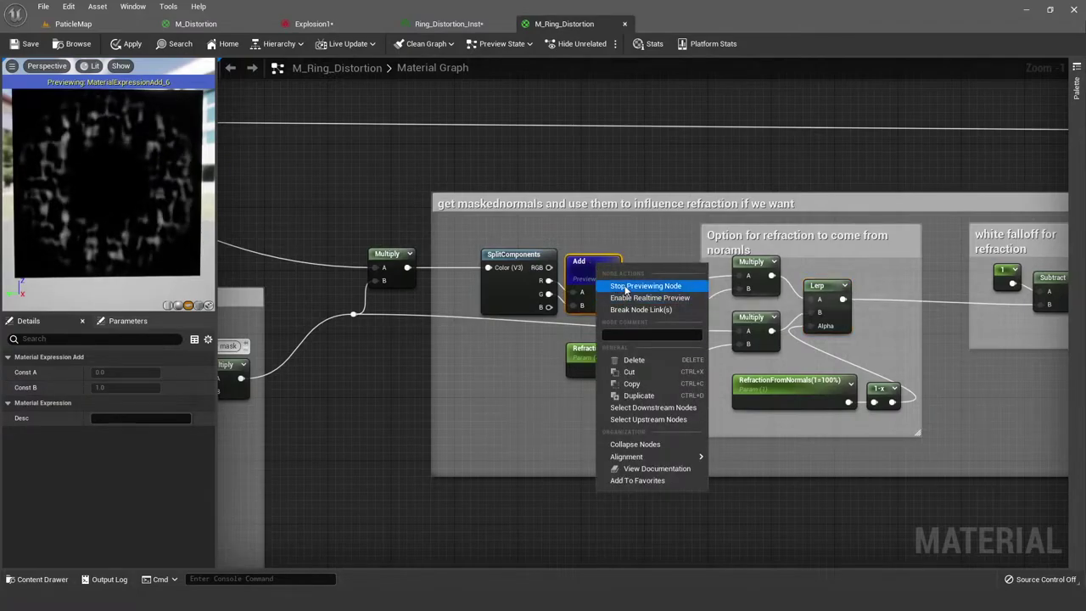
click(644, 286)
Step: Pan to the white falloff group and preview the Subtract node's output
click(613, 356)
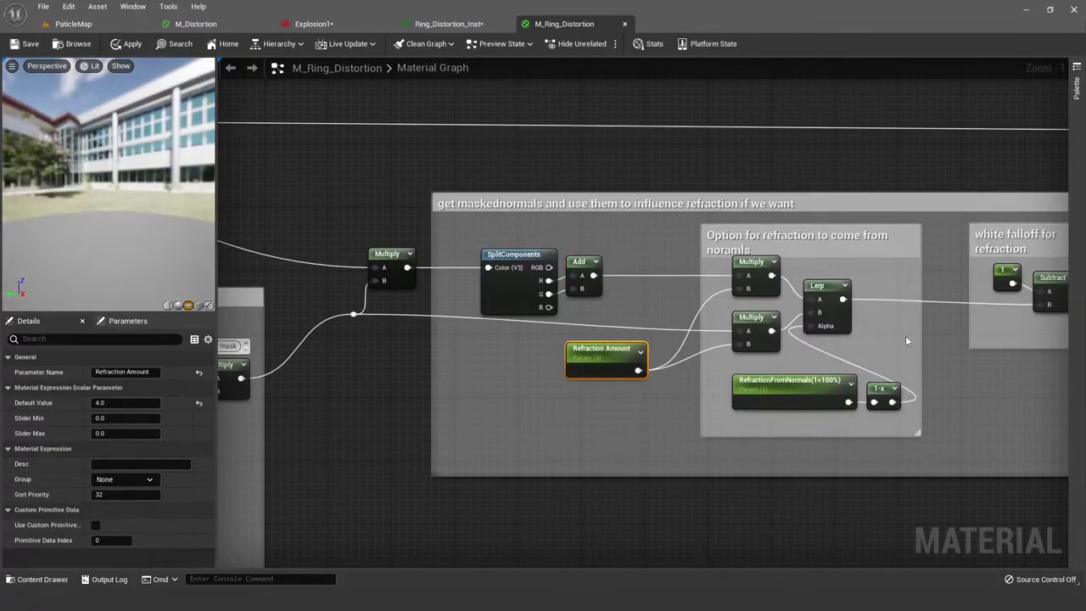
right_drag(905, 335, 1000, 309)
right_drag(357, 378, 429, 319)
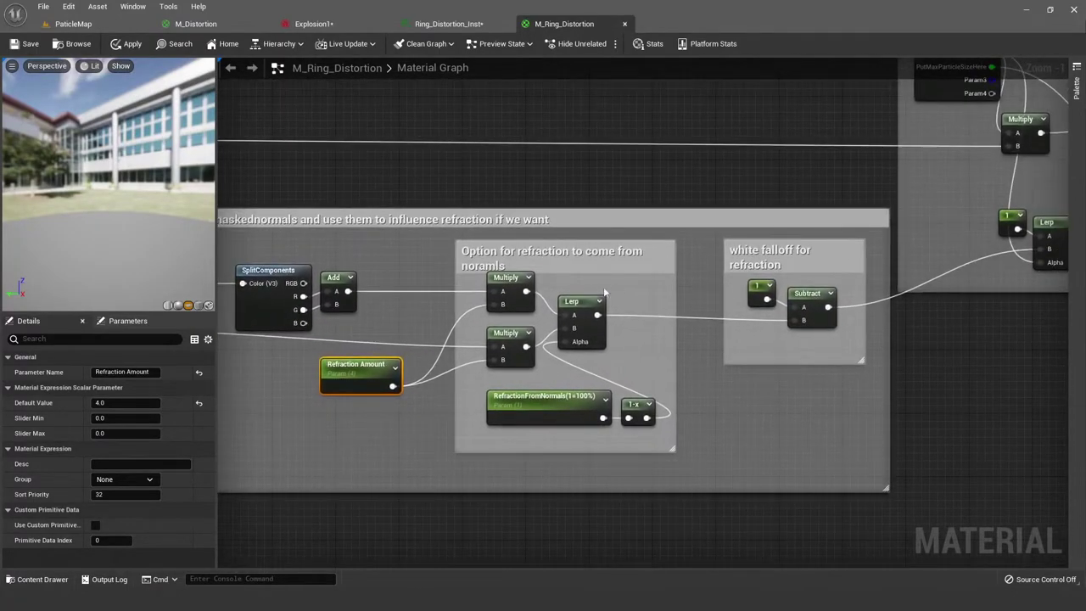
right_drag(718, 355, 451, 357)
scroll(488, 288, up, 1)
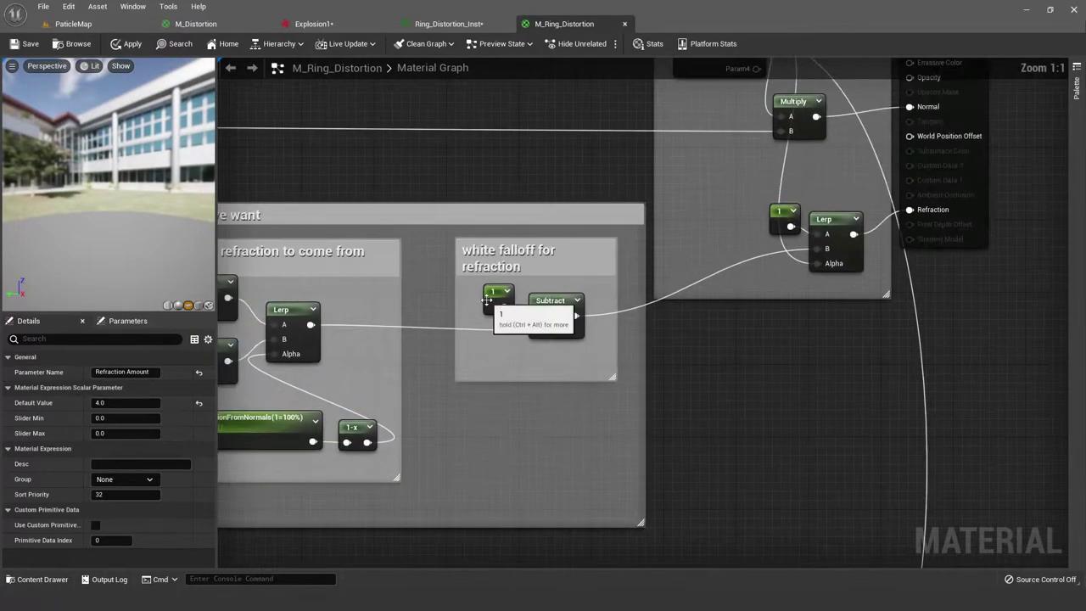
click(552, 301)
right_click(553, 302)
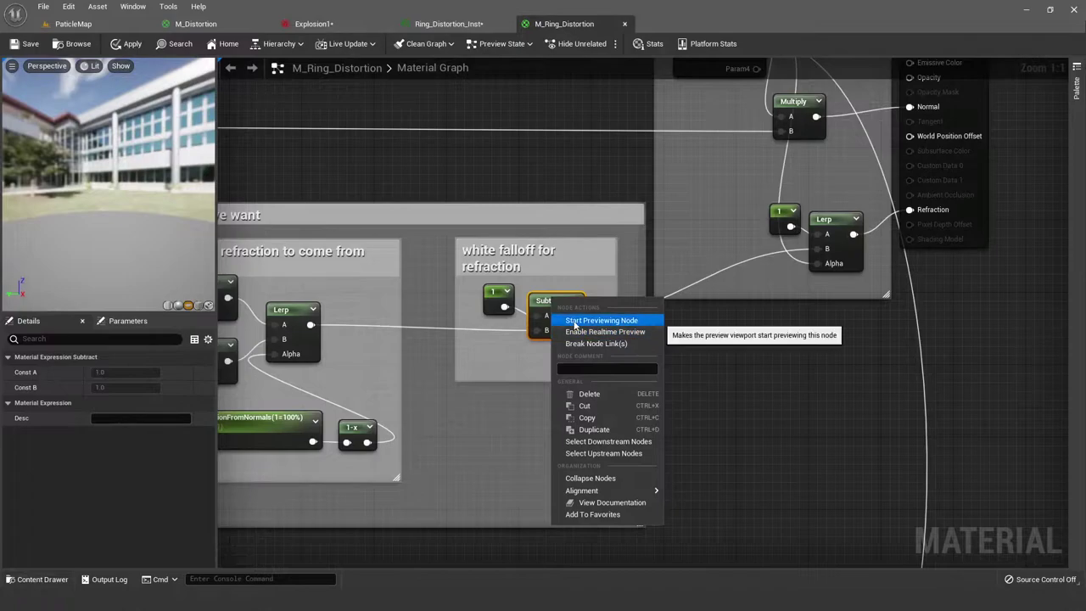
click(577, 320)
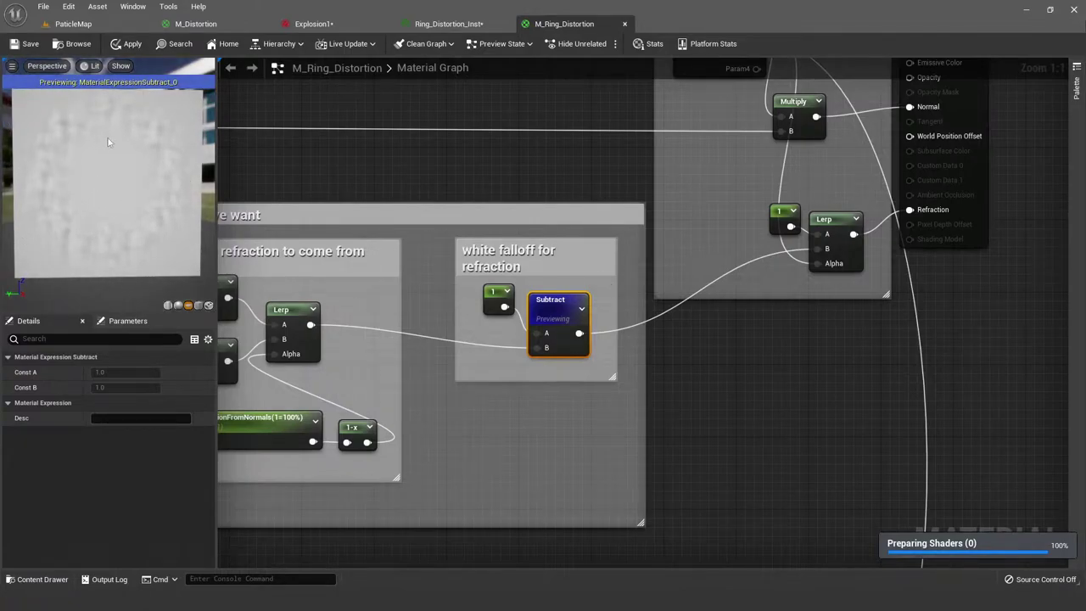
Step: Check the constant 1 value and pan the graph toward the dynamic power group
click(493, 300)
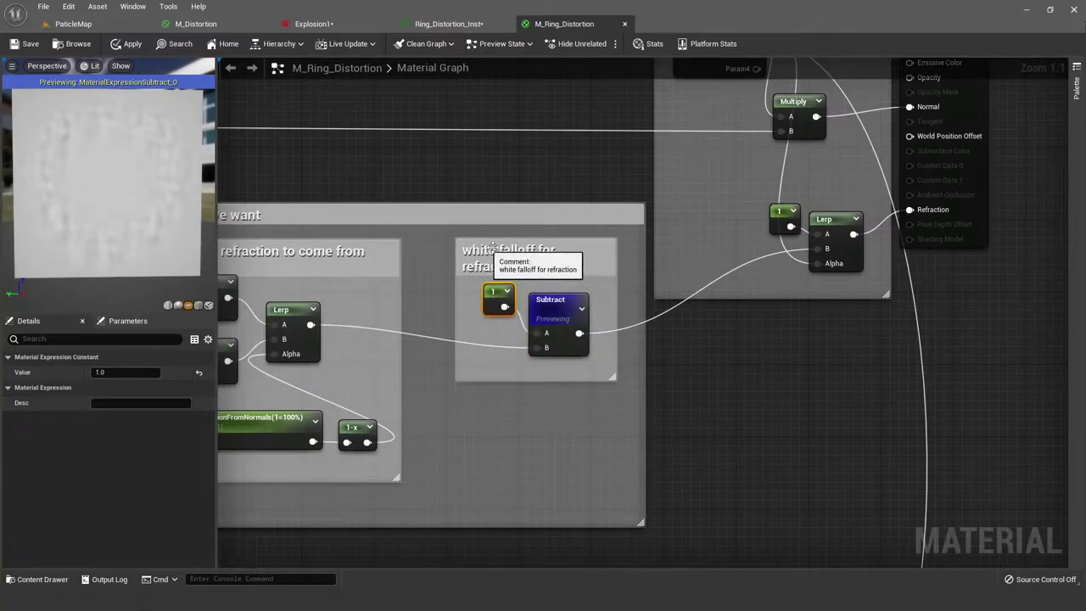
right_drag(717, 192, 725, 221)
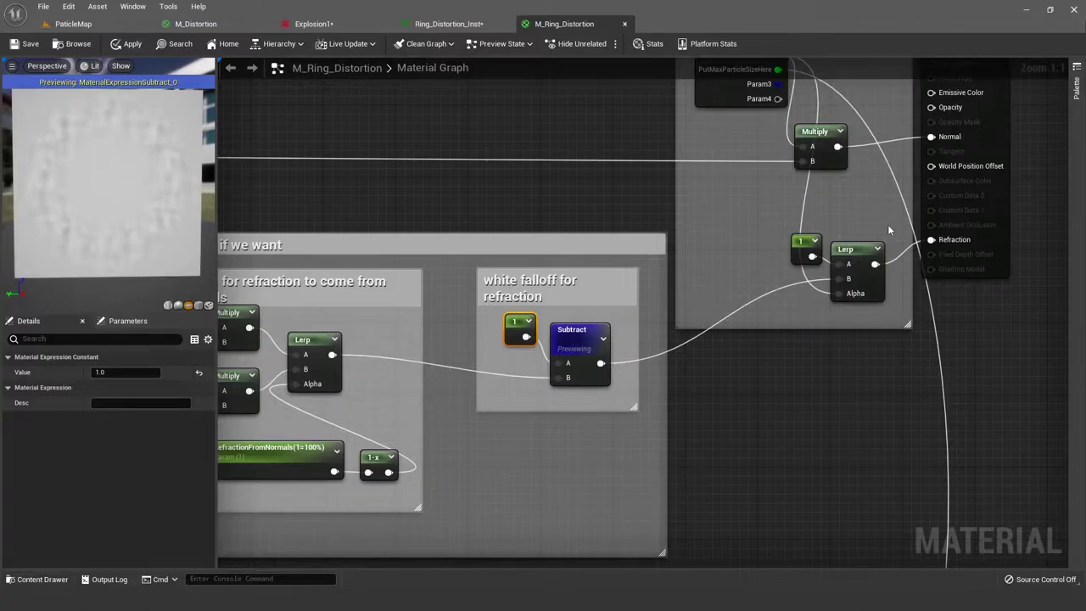
right_drag(889, 229, 781, 290)
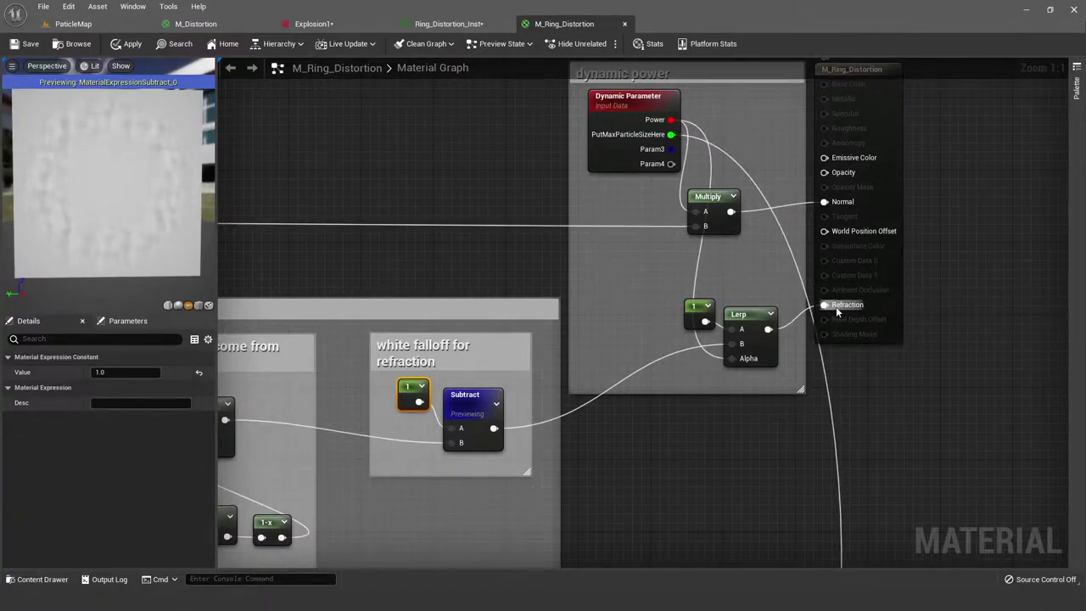
Step: Select the Lerp node feeding Refraction and look at its actions menu
click(760, 288)
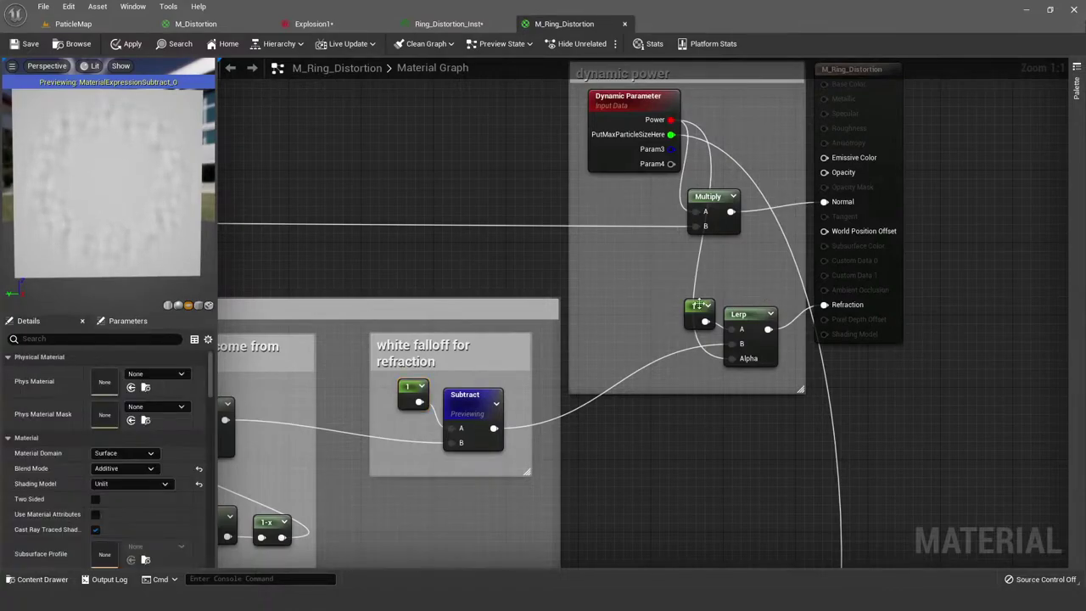
click(752, 313)
click(753, 301)
click(753, 313)
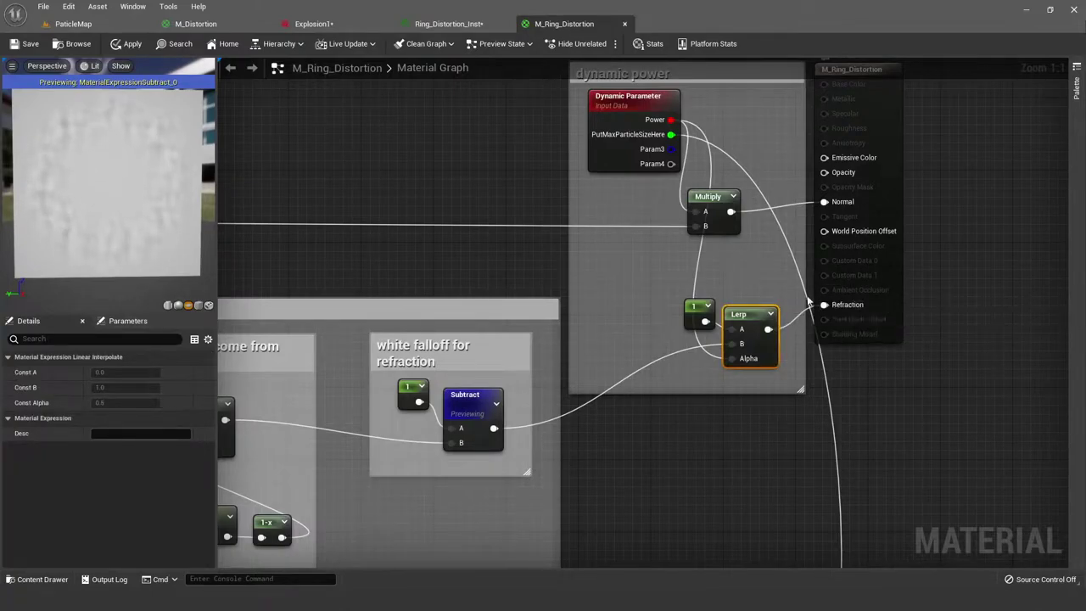
click(761, 299)
right_click(758, 317)
click(762, 301)
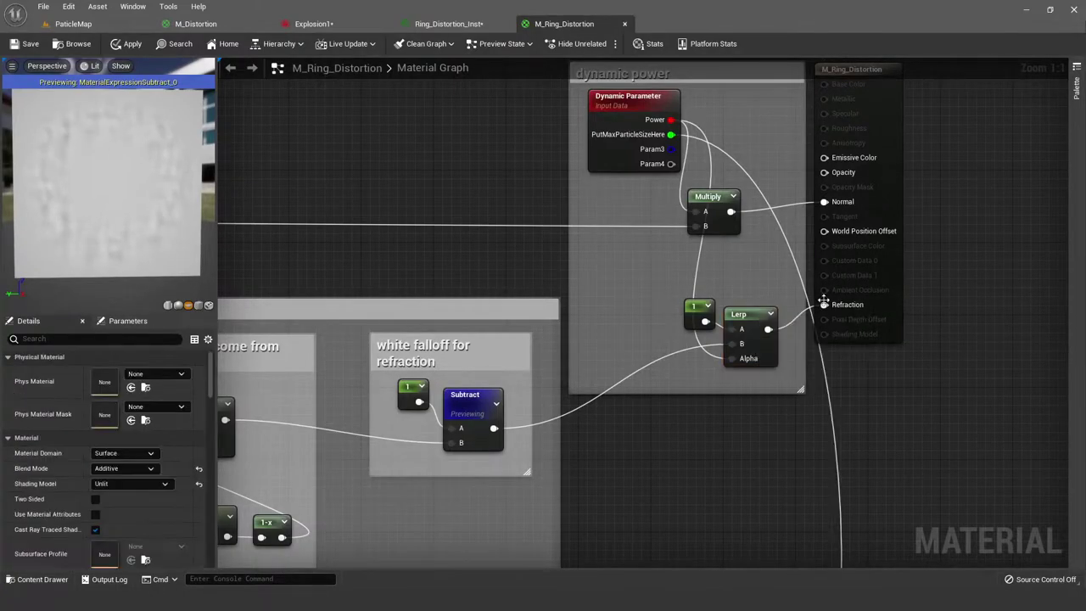
Step: Check the Refraction pin's actions, then switch to the Ring_Distortion_Inst material instance
right_click(826, 304)
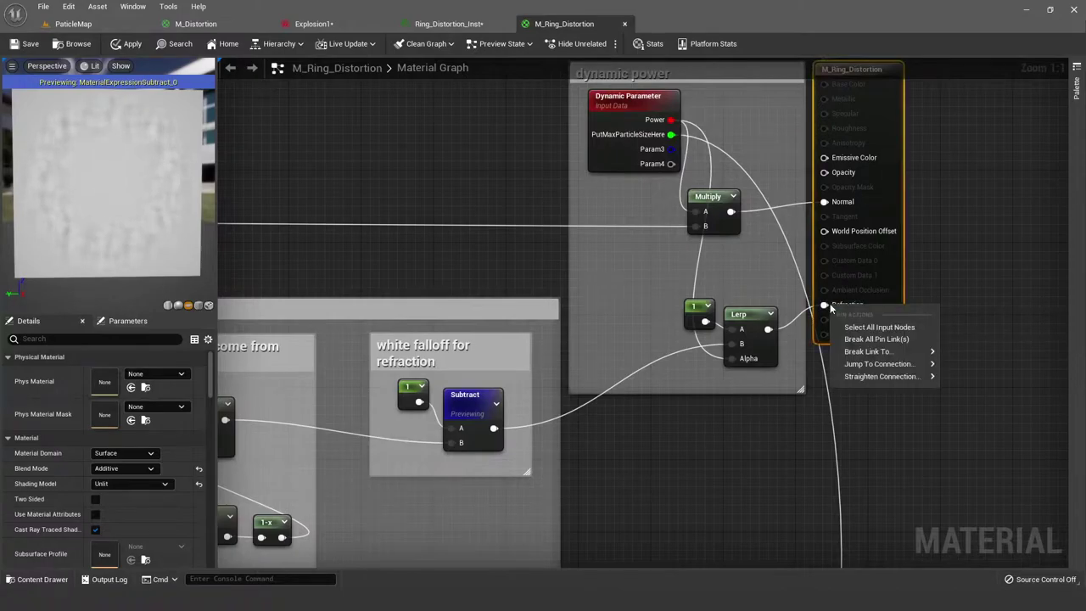
click(1013, 312)
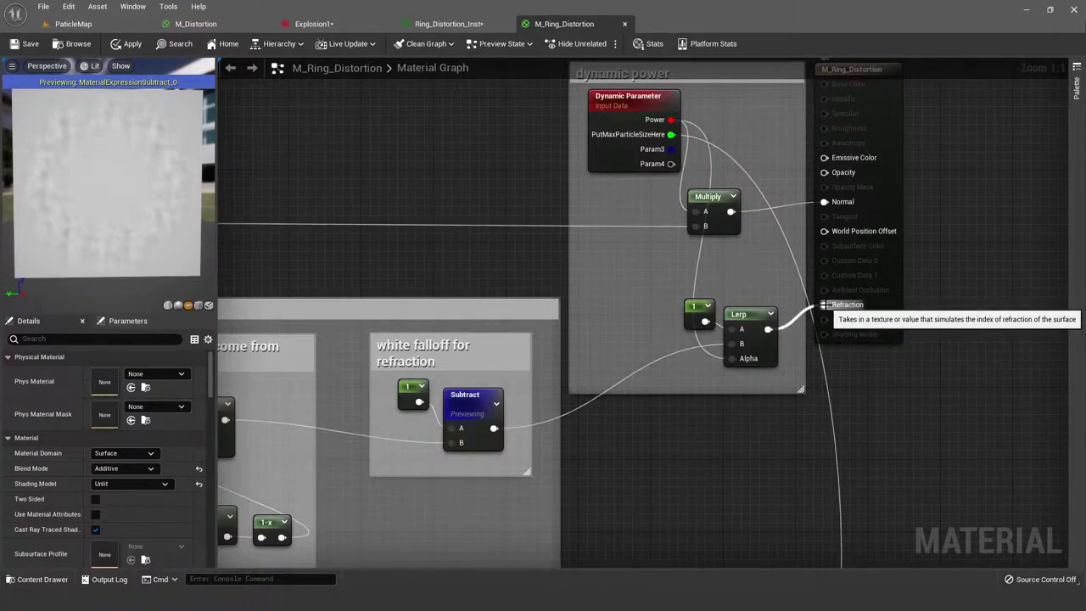
click(446, 24)
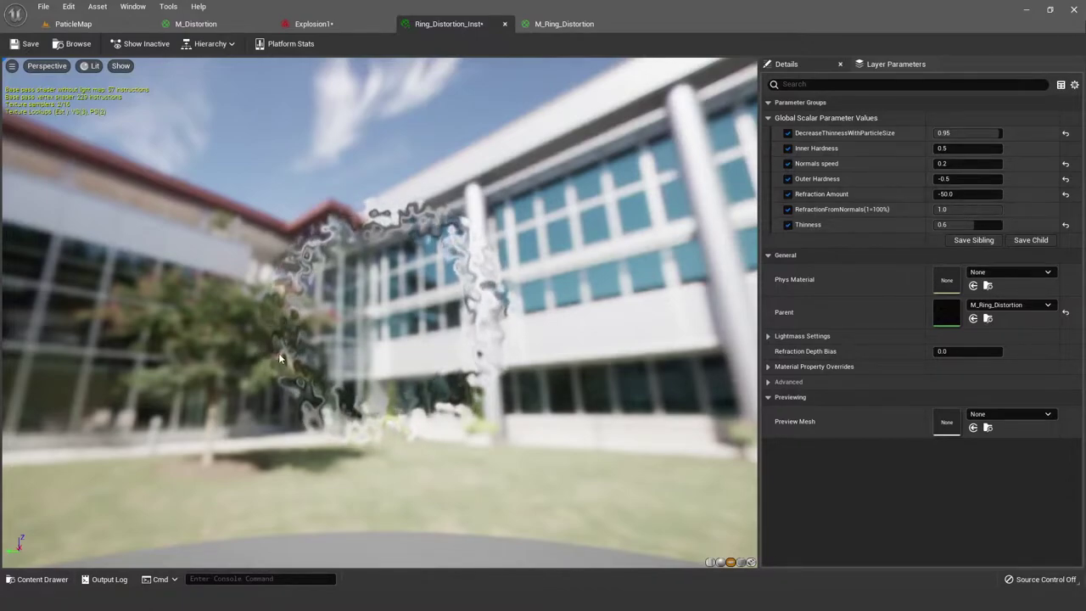
Step: Look around the distortion ring in the instance viewport, then go back to M_Ring_Distortion
right_drag(278, 353, 280, 382)
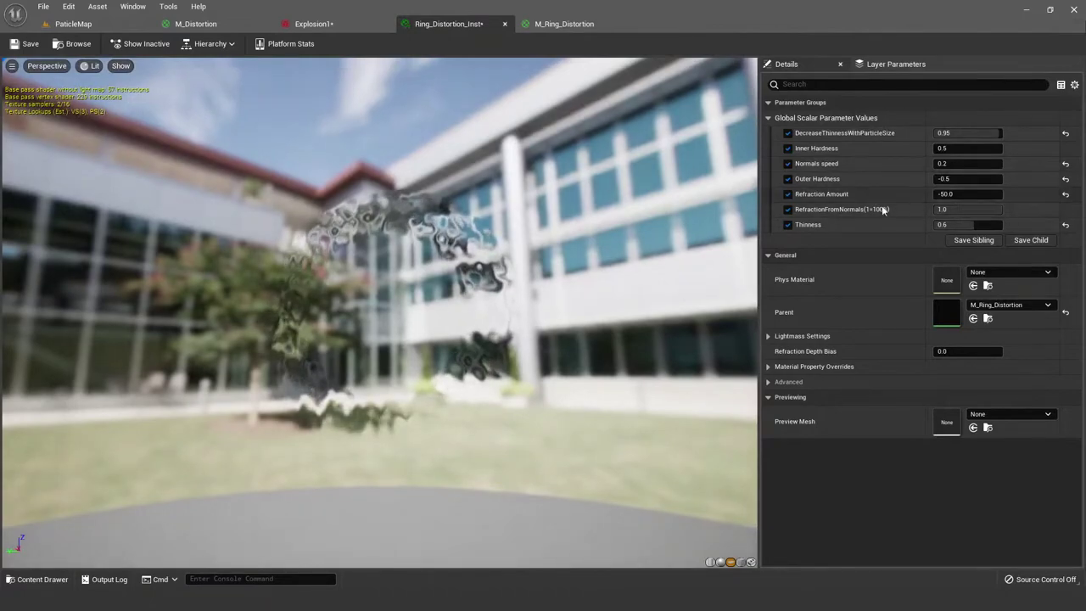
click(568, 23)
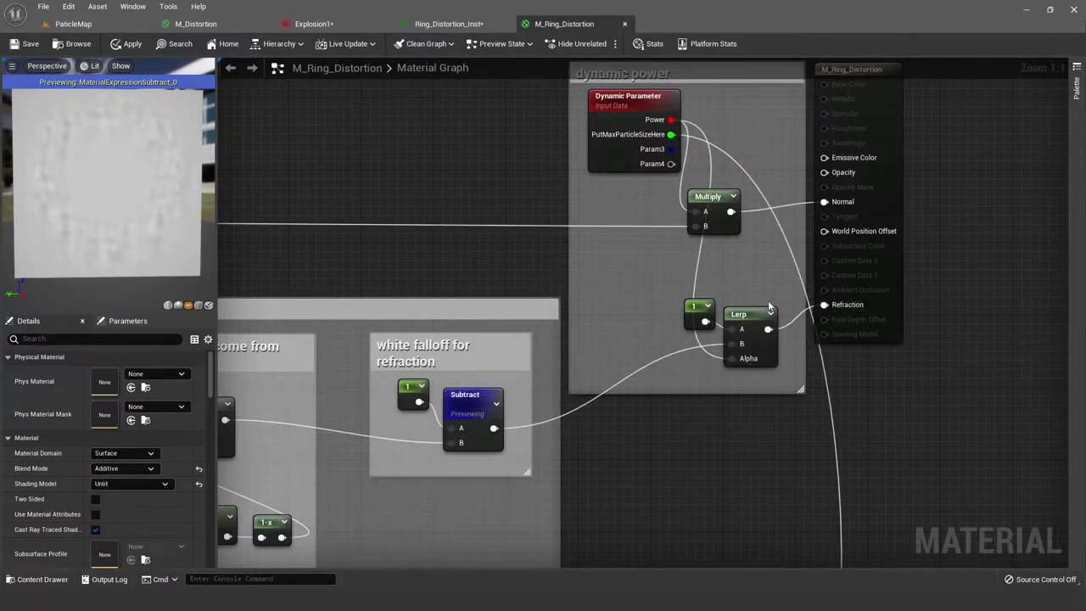
Step: Stop previewing Subtract, preview the normals Lerp, then preview Subtract again
right_drag(770, 310, 784, 282)
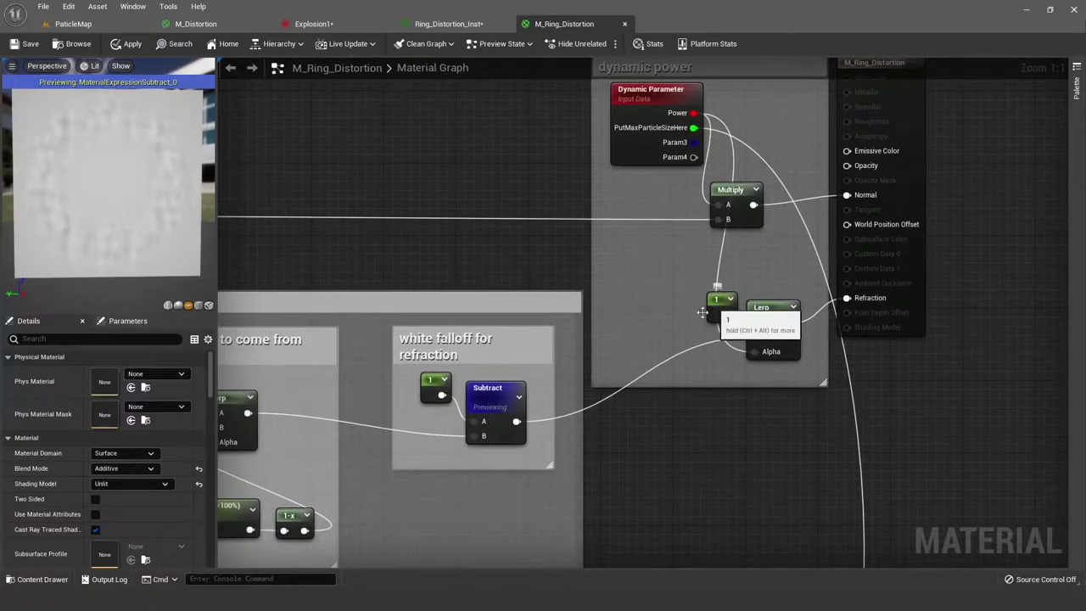
right_click(489, 393)
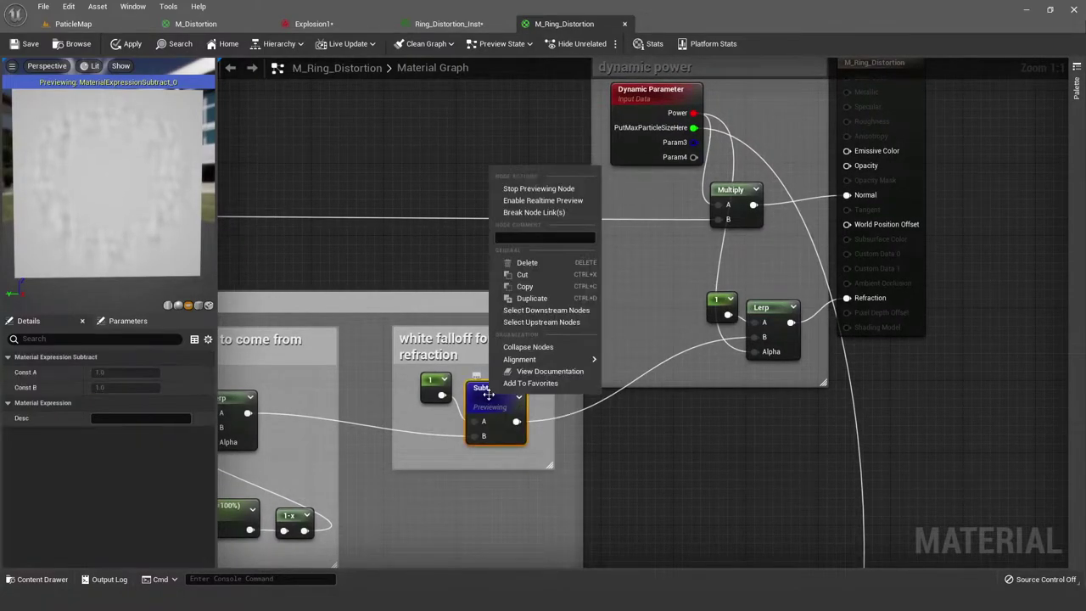
click(524, 191)
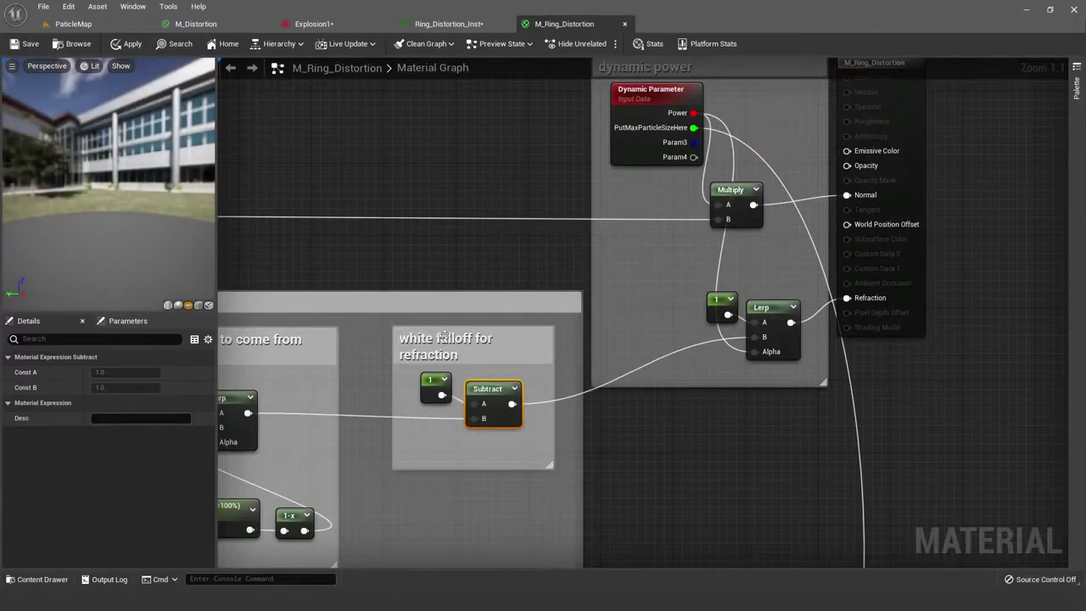
right_drag(366, 380, 542, 348)
right_click(375, 366)
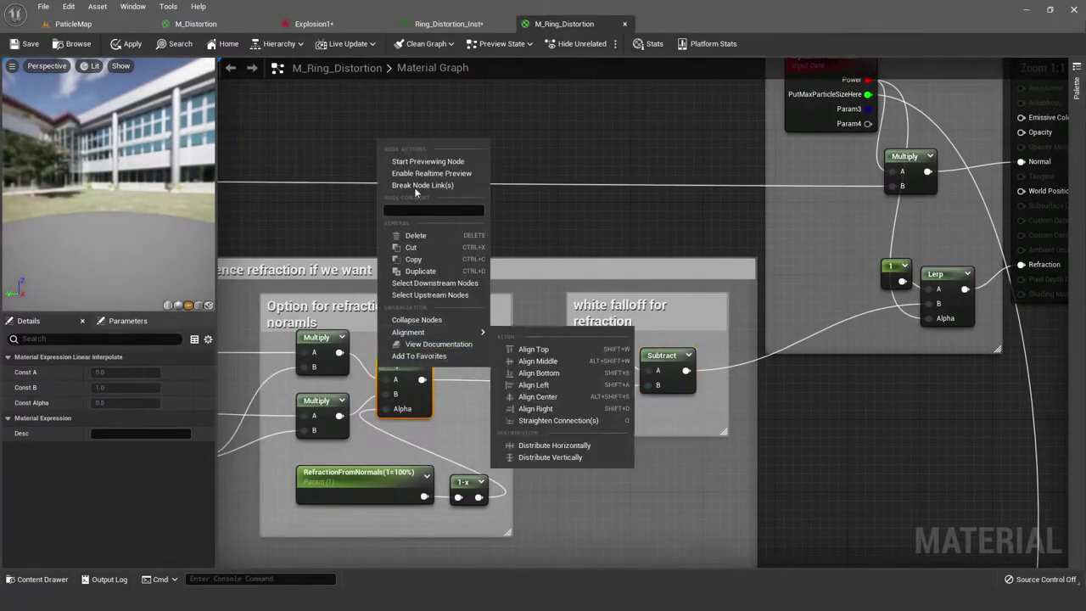
click(416, 160)
mouse_move(107, 163)
mouse_down()
mouse_move(93, 163)
mouse_move(110, 163)
mouse_up()
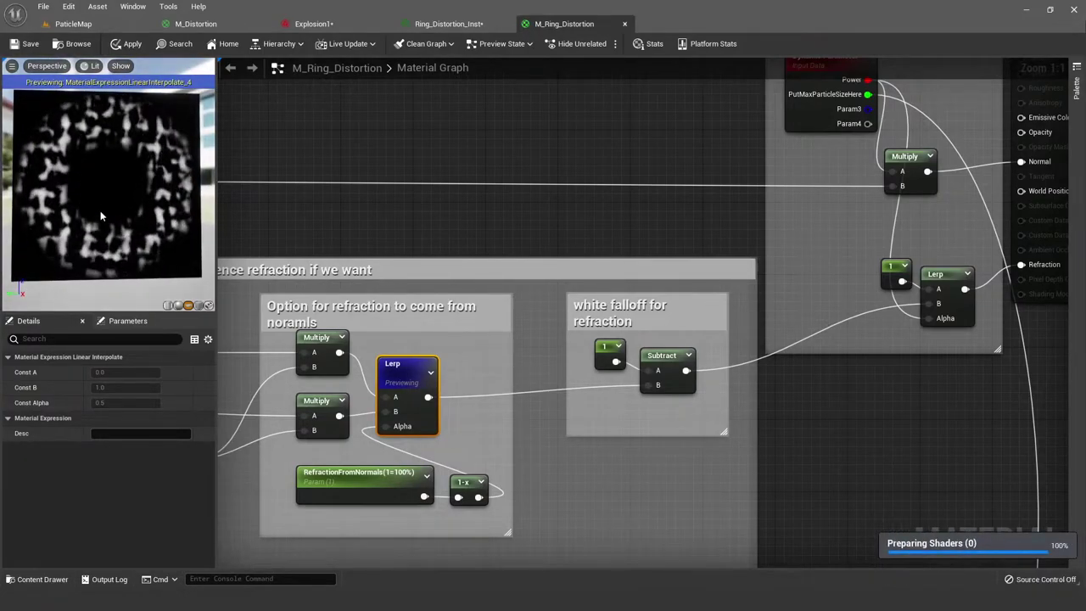
right_click(666, 358)
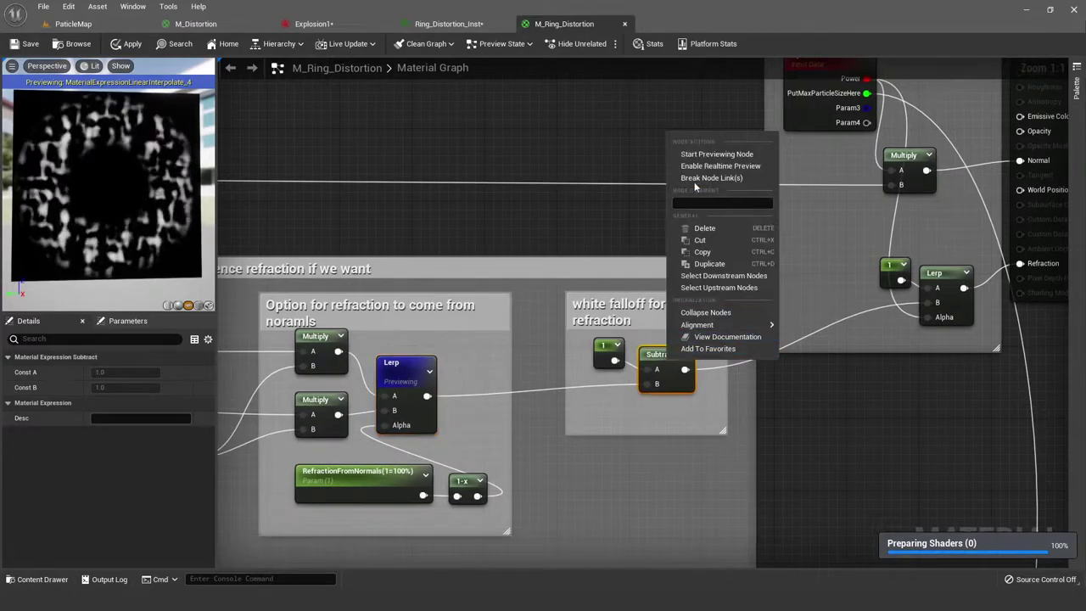
click(700, 150)
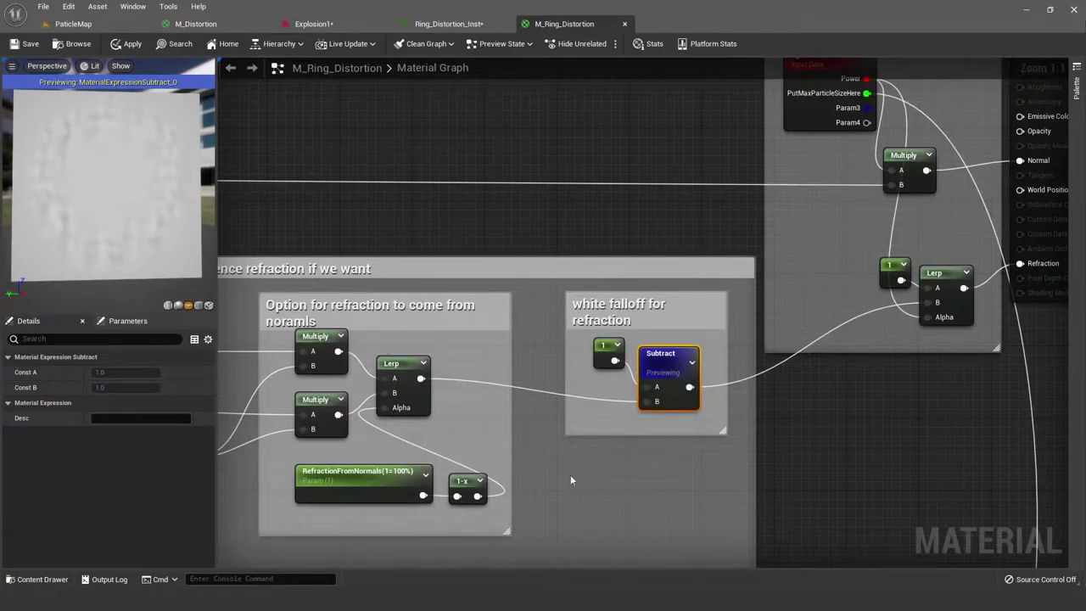
Step: Center the dynamic power group and preview its Lerp node's output
right_drag(749, 333, 428, 354)
right_drag(577, 288, 557, 280)
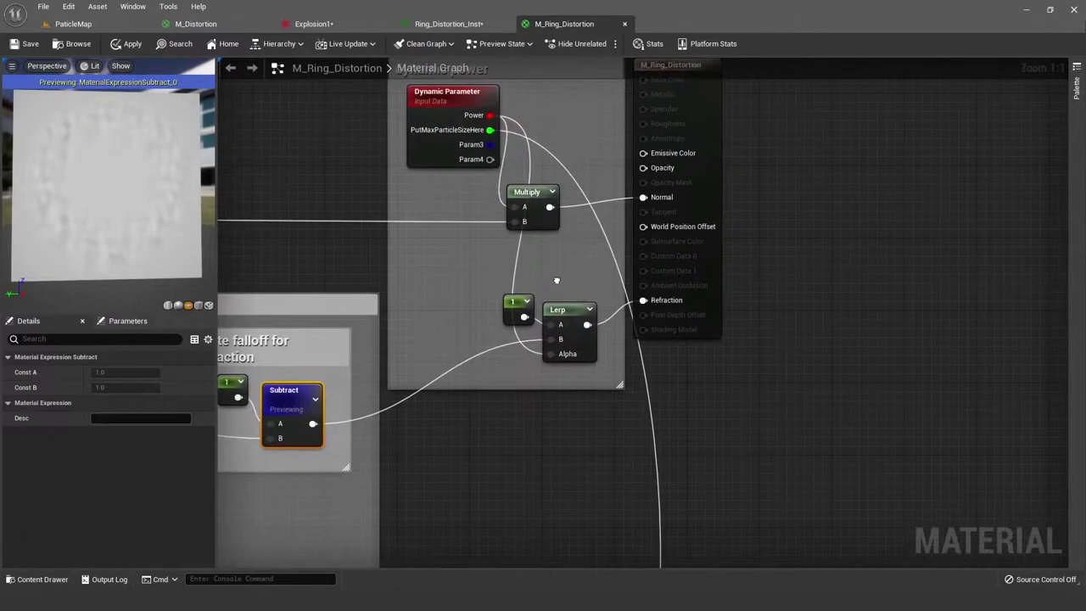
click(552, 310)
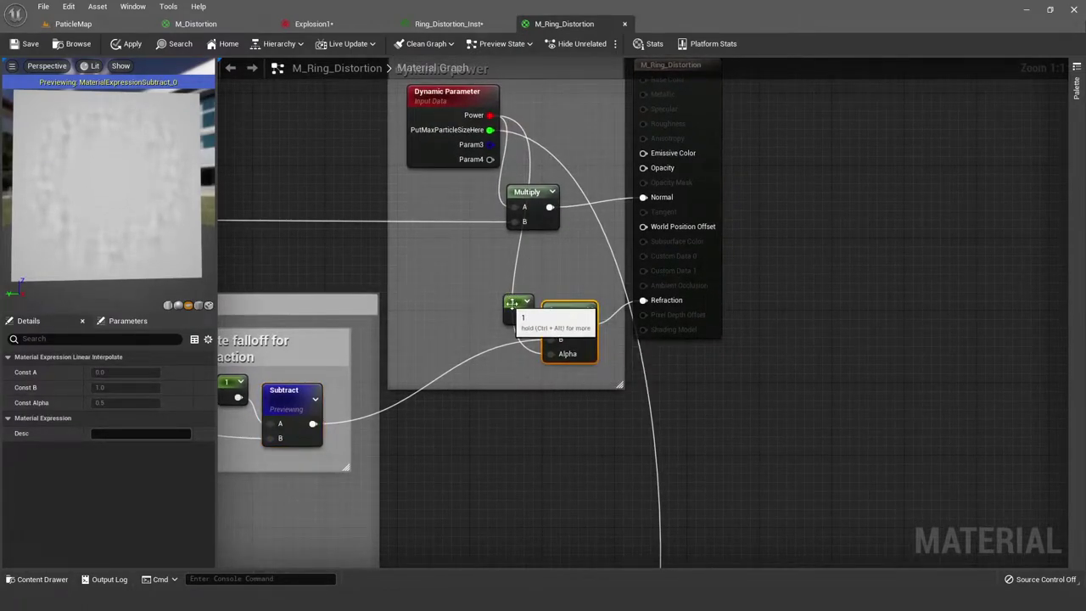
click(511, 304)
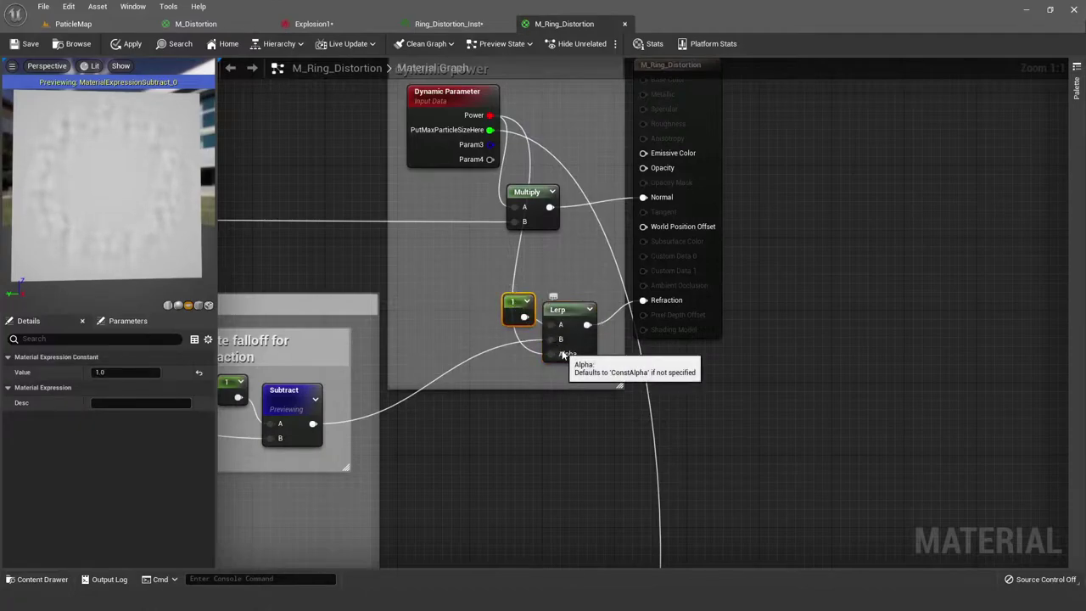
right_click(567, 324)
click(600, 341)
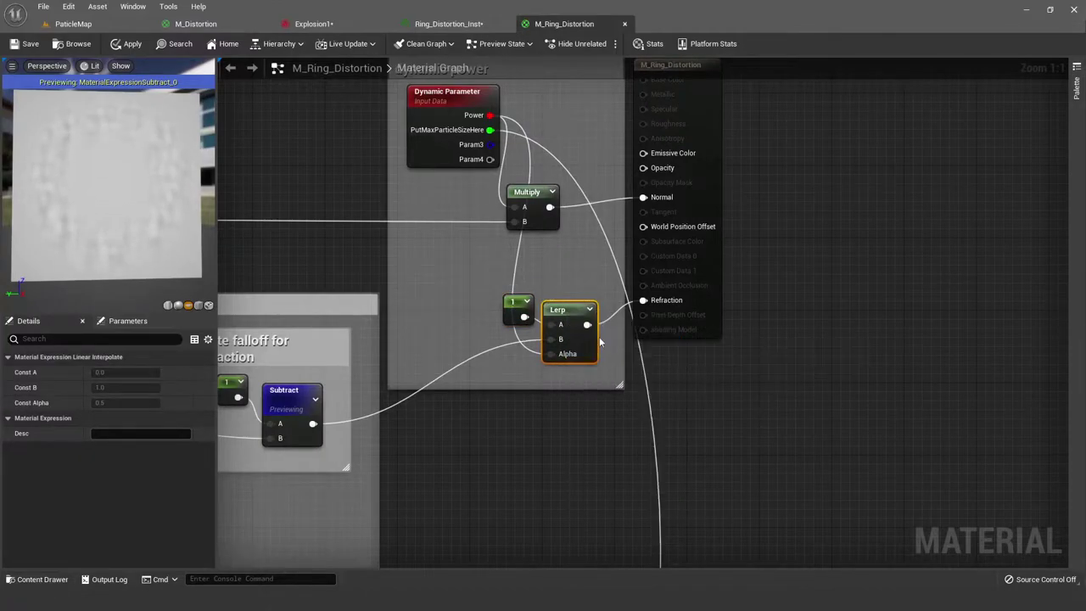
right_drag(434, 246, 433, 281)
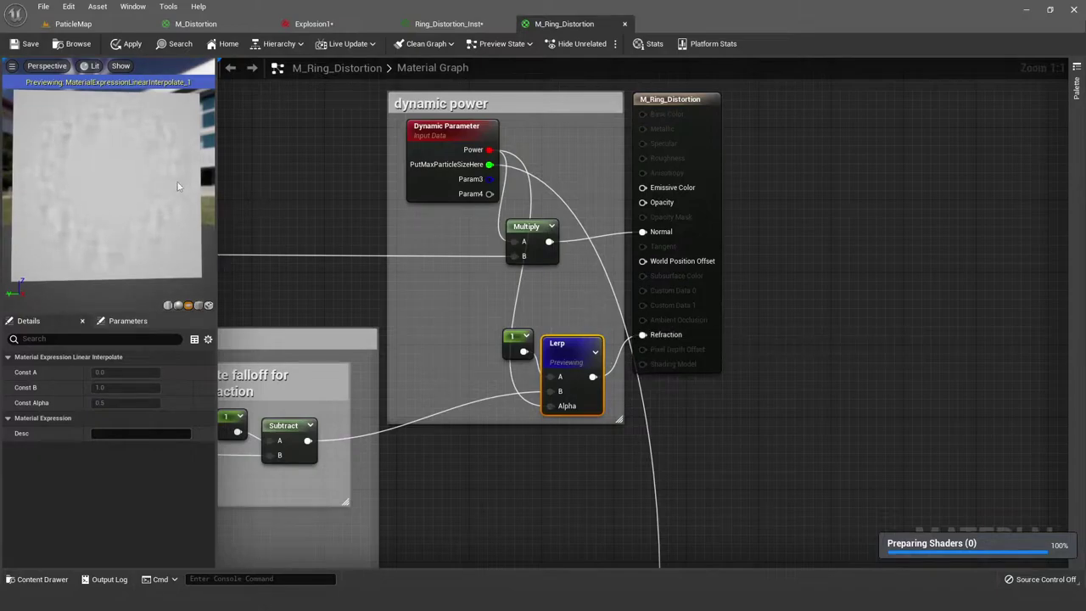
Step: Set the Dynamic Parameter node's Default Value R (Power) to 0 in Details
click(434, 125)
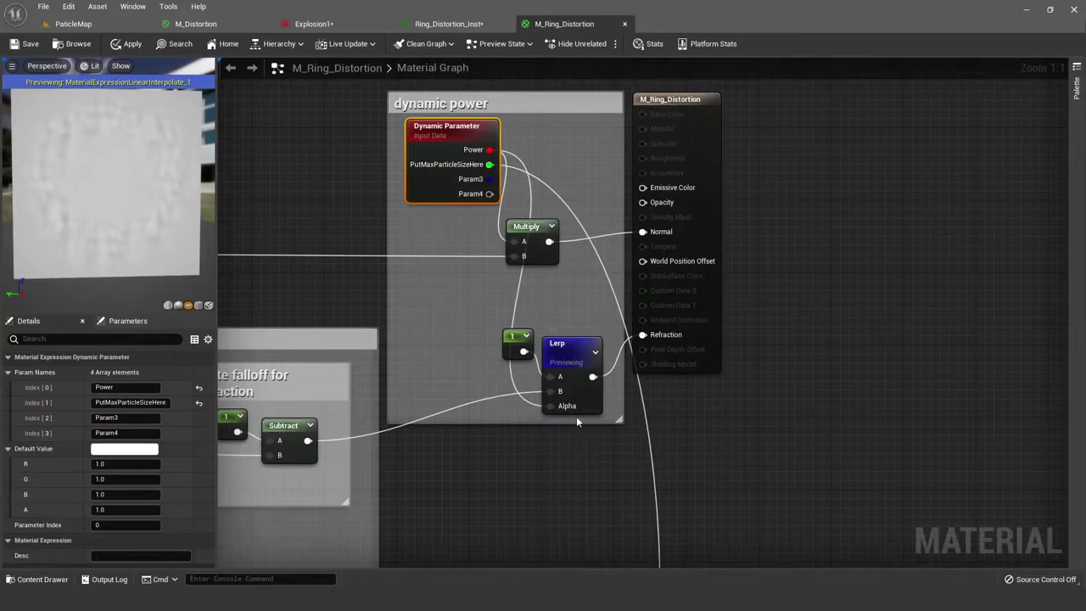
click(572, 355)
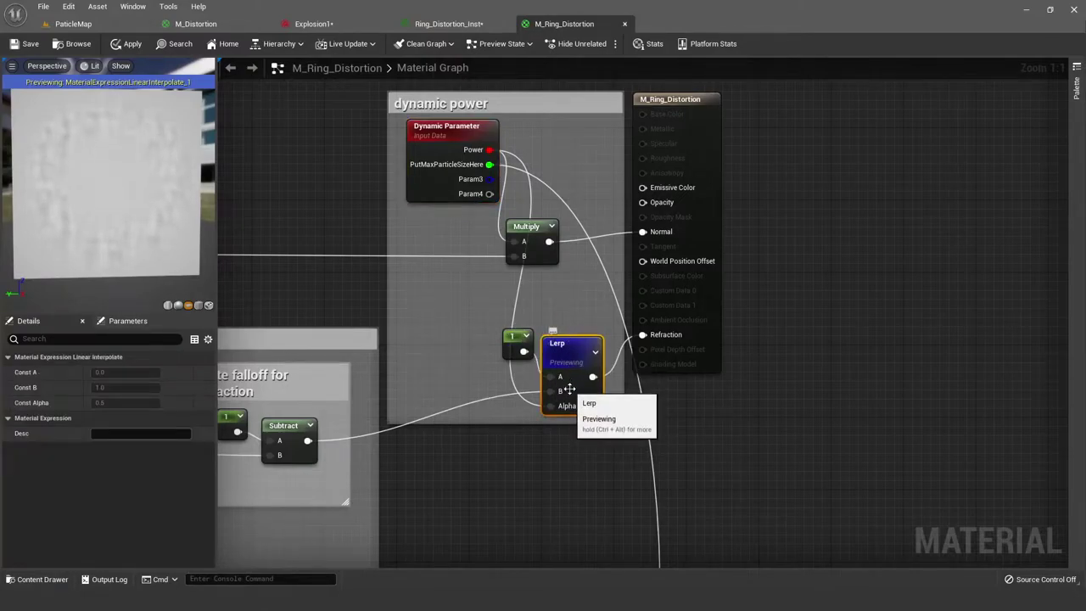
click(460, 134)
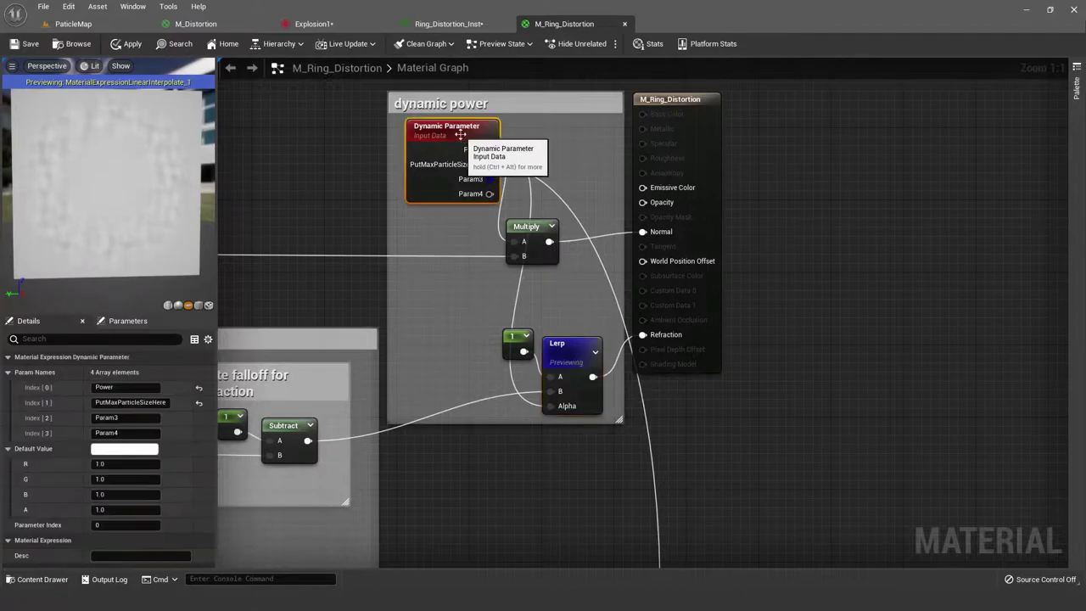
click(128, 463)
text(0)
key(Return)
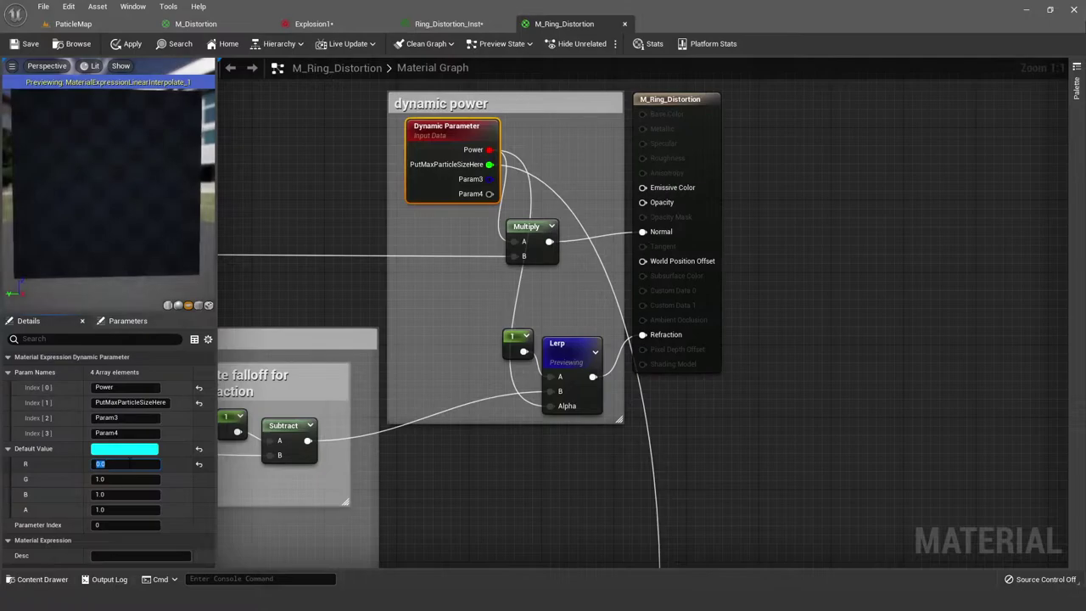
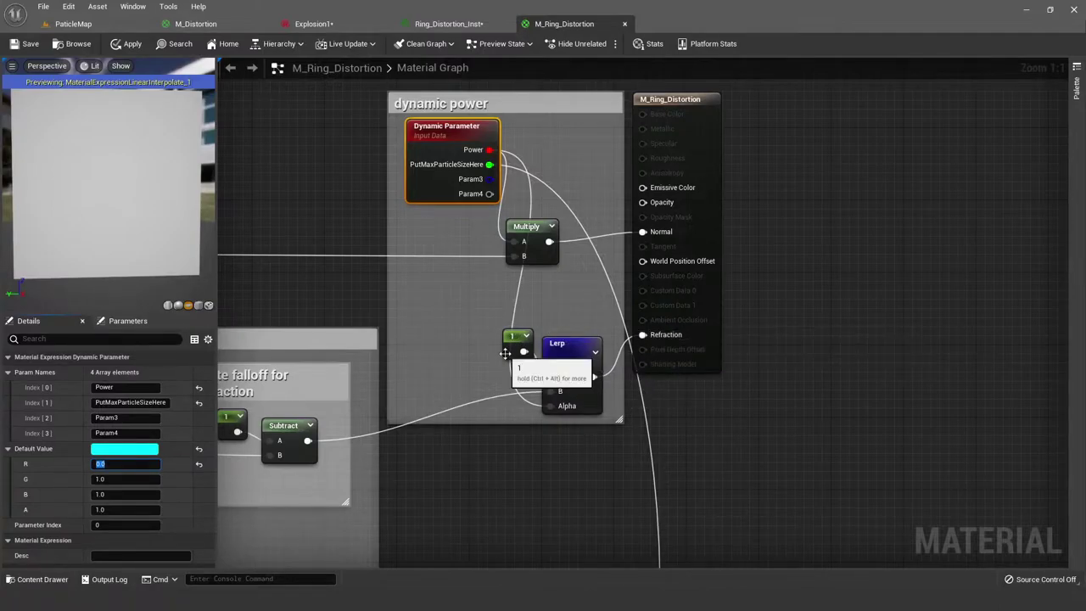
Step: Connect the Lerp output, with its constant 1 input, to M_Ring_Distortion's Refraction pin
click(512, 350)
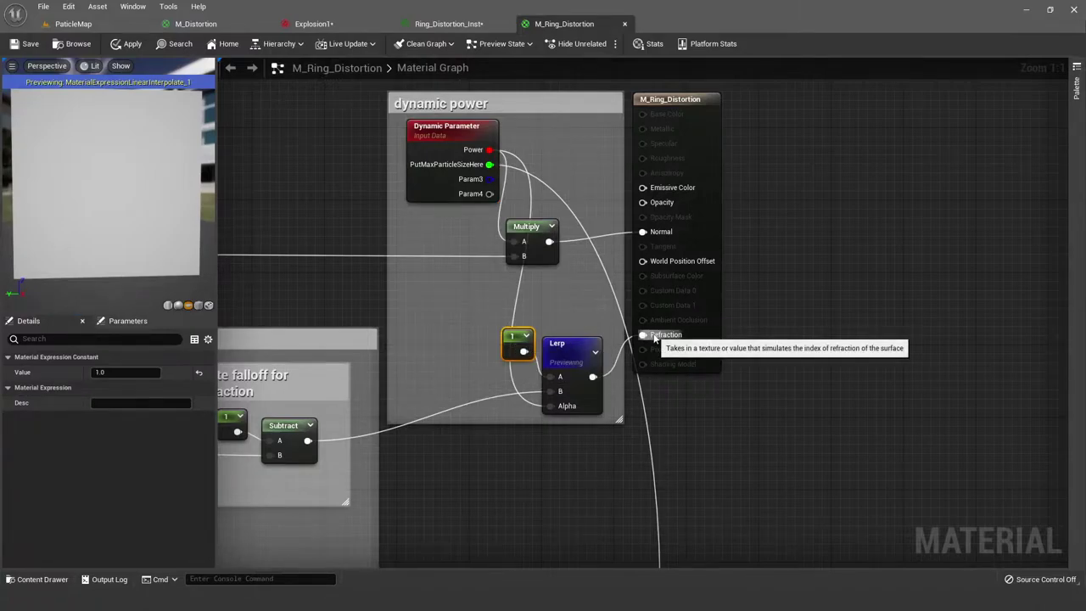
drag(144, 186, 186, 228)
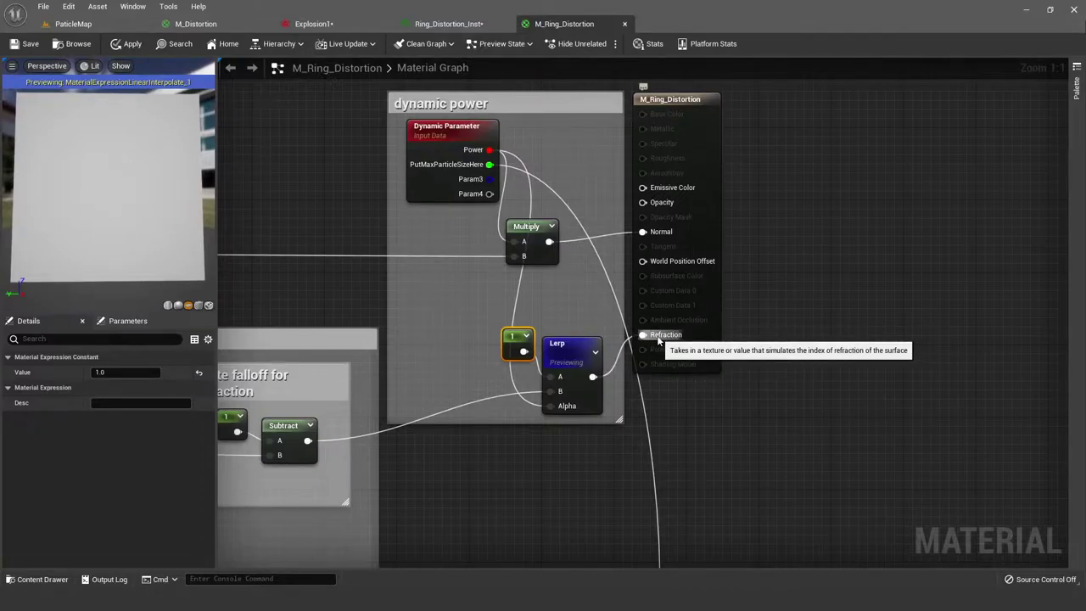
drag(658, 340, 658, 340)
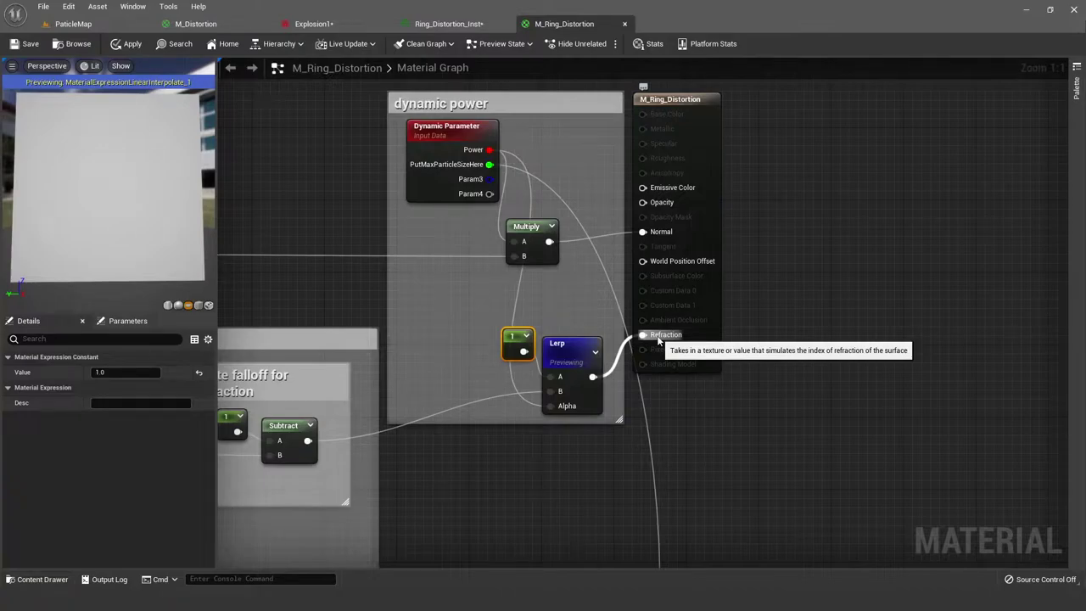
right_drag(582, 317, 677, 287)
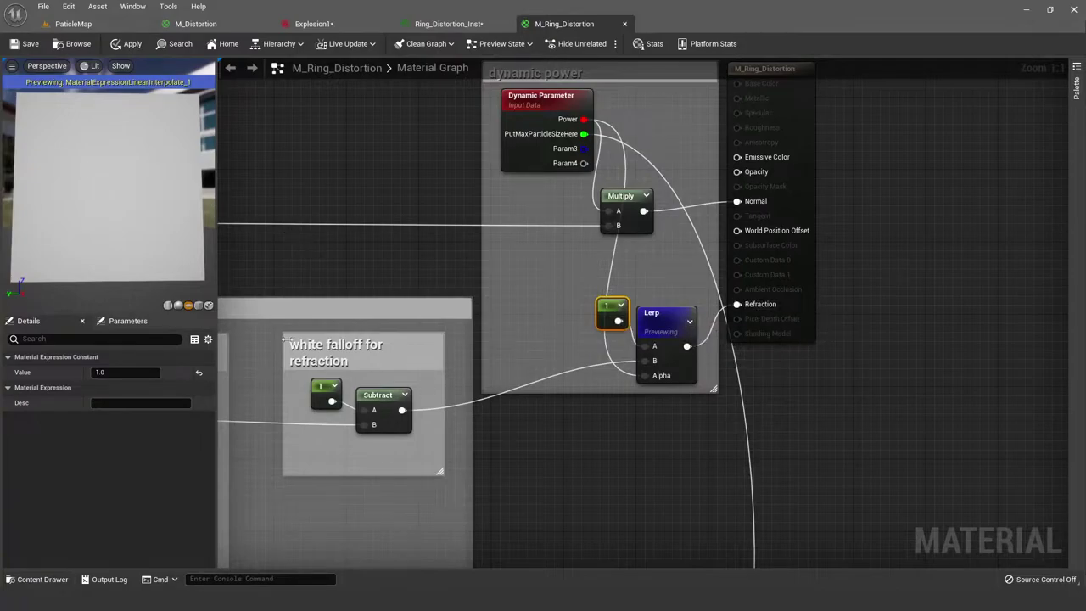
click(654, 273)
Step: Raise the Lerp's constant input to 50 and check the refraction in the preview
right_drag(654, 272, 607, 268)
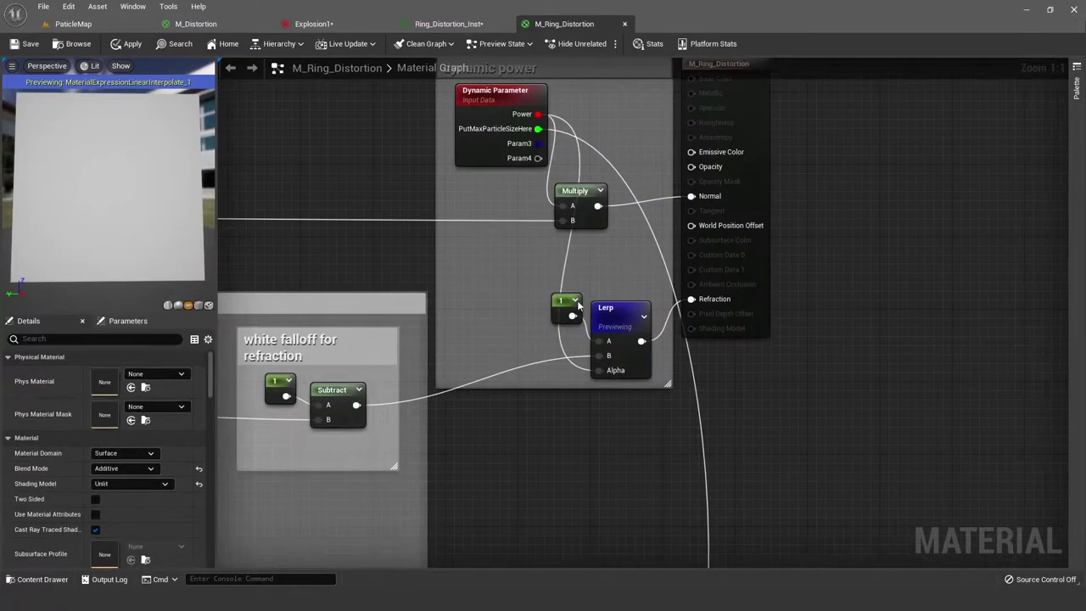
click(566, 304)
click(126, 373)
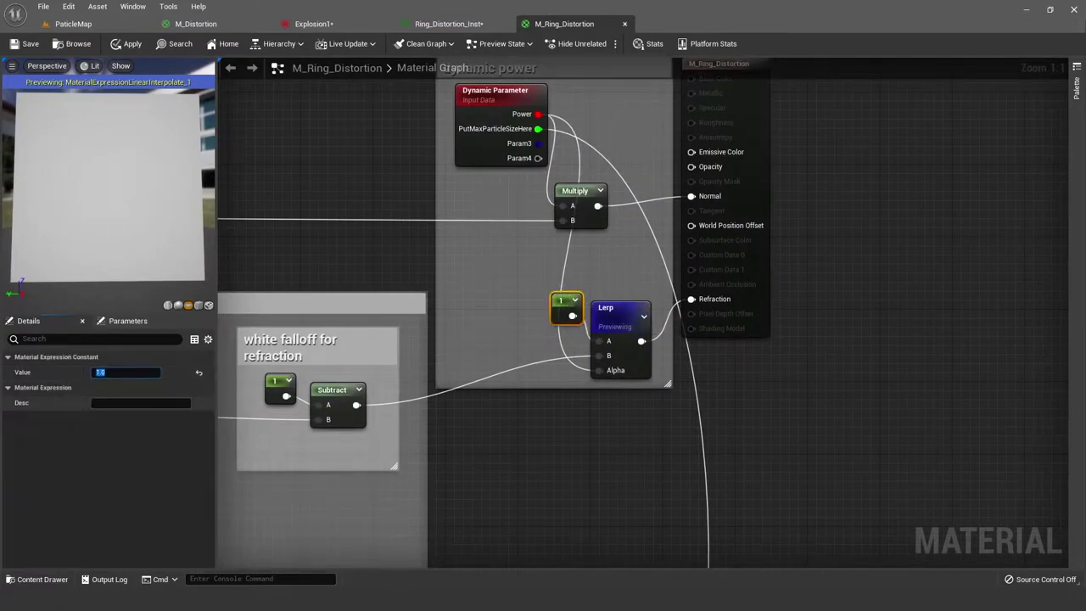
text(50)
key(Return)
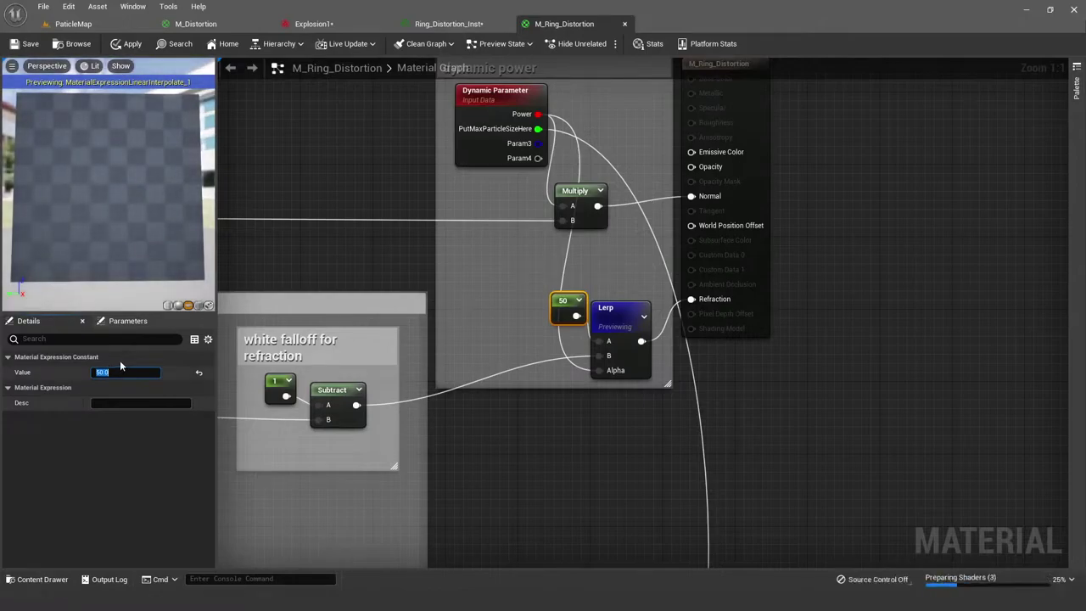
drag(119, 196, 135, 267)
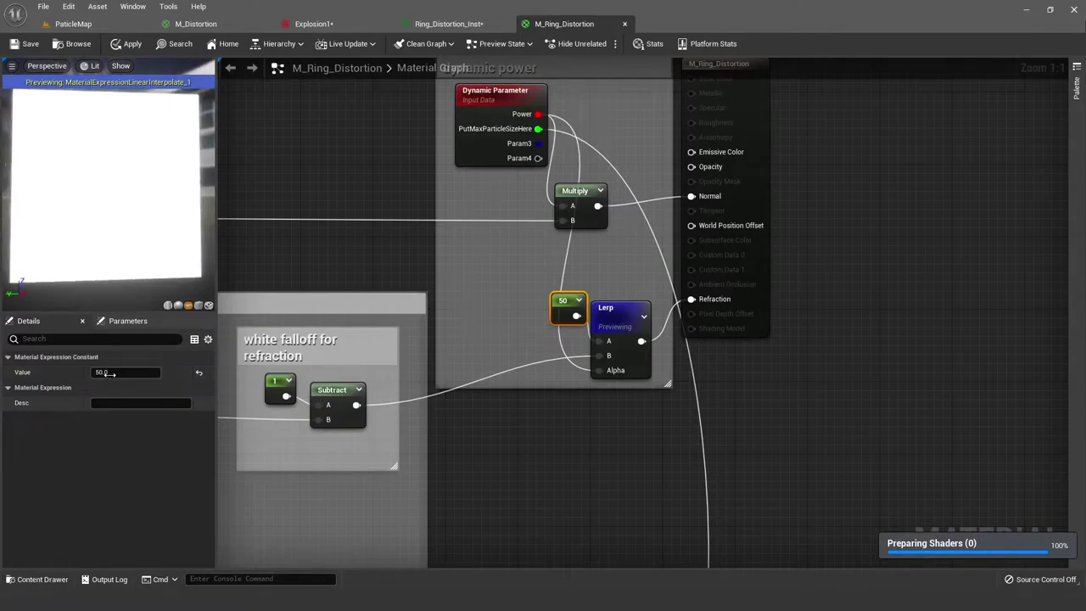
Step: Set the Lerp's constant input back to 1
click(106, 372)
text(1)
key(Return)
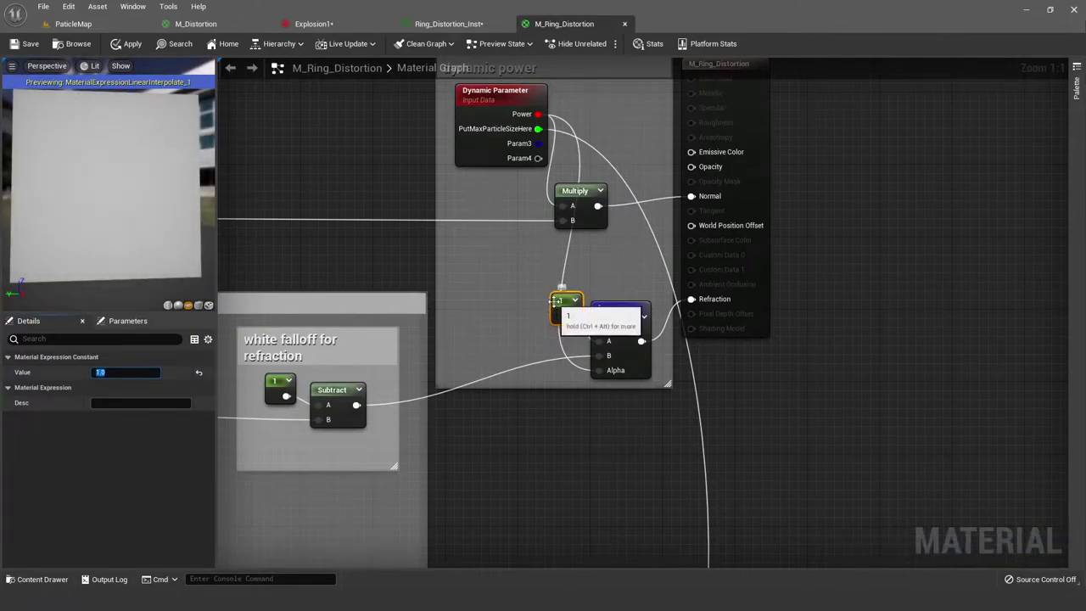
right_drag(523, 342, 511, 339)
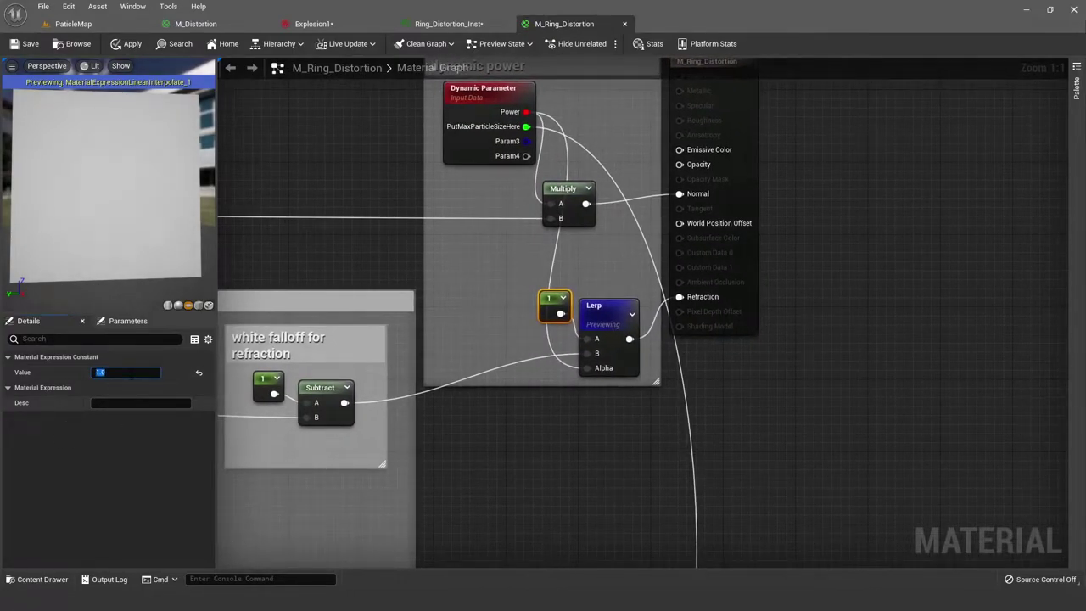
Step: Stop previewing the Lerp node and set its constant input to 50
right_click(614, 320)
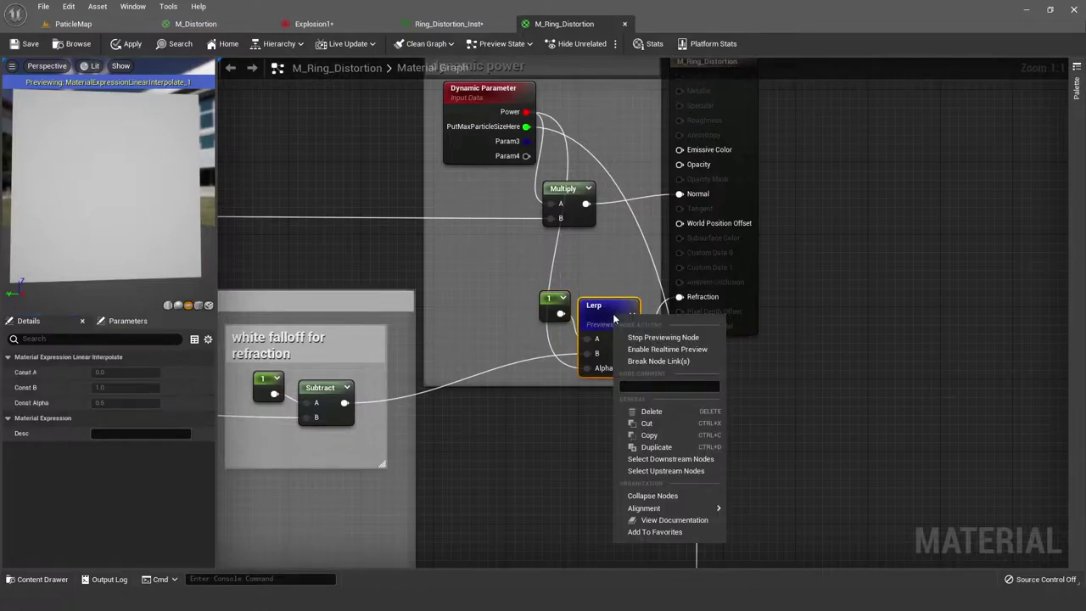
click(657, 338)
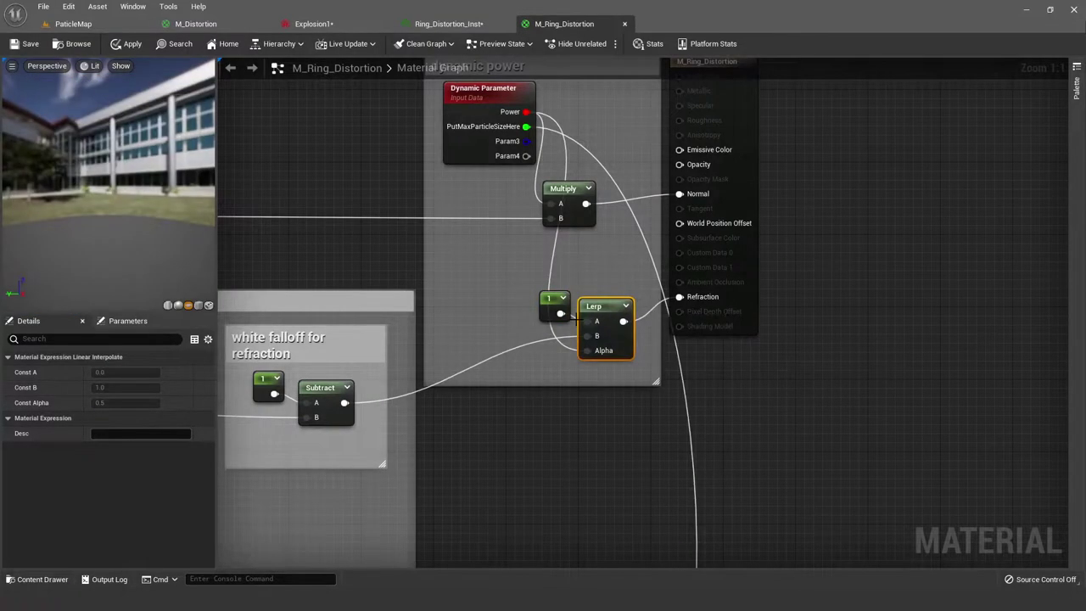
click(551, 298)
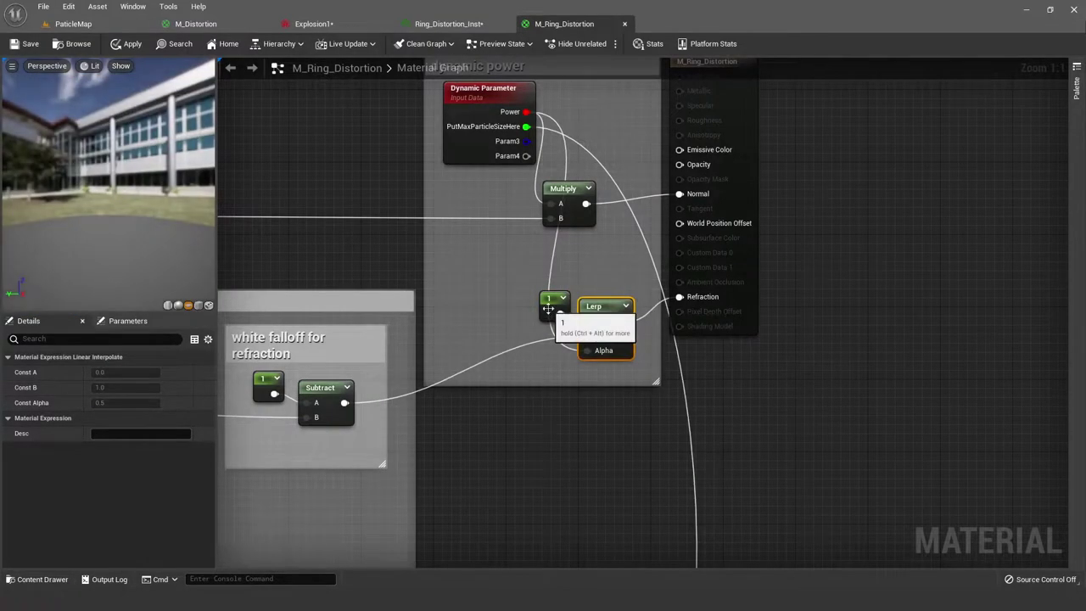
click(488, 106)
click(551, 300)
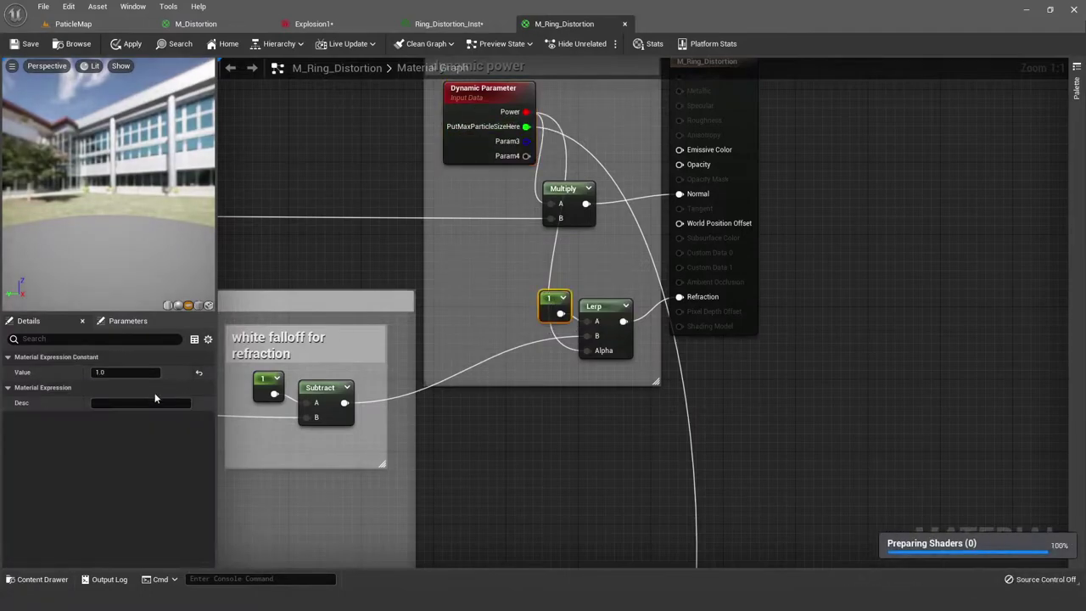
click(123, 371)
text(50)
key(Return)
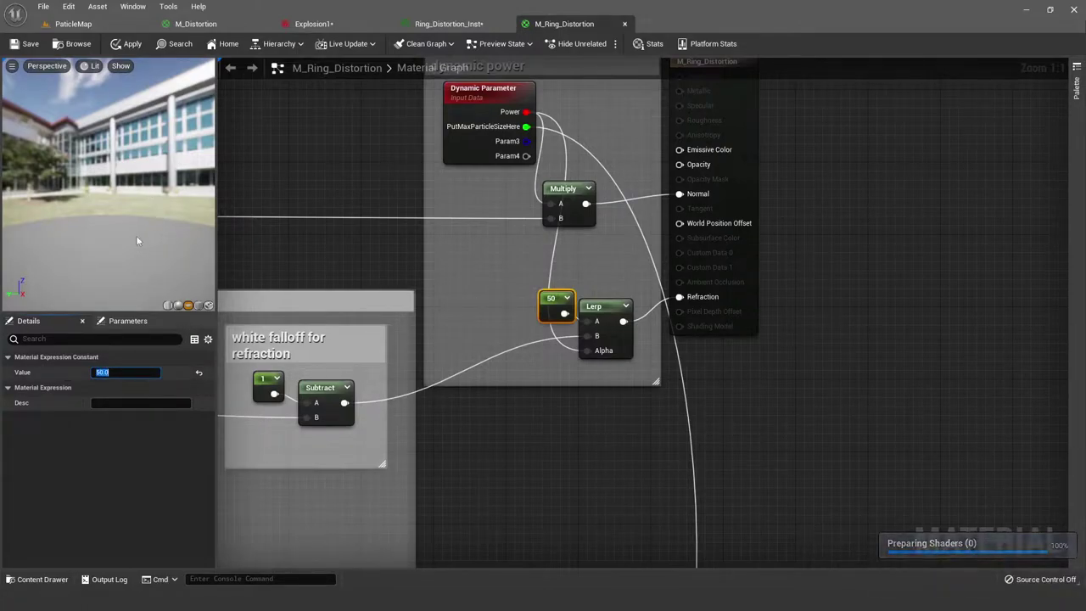
Step: Try the constant at -50 in the preview, then reset it to 1
click(127, 372)
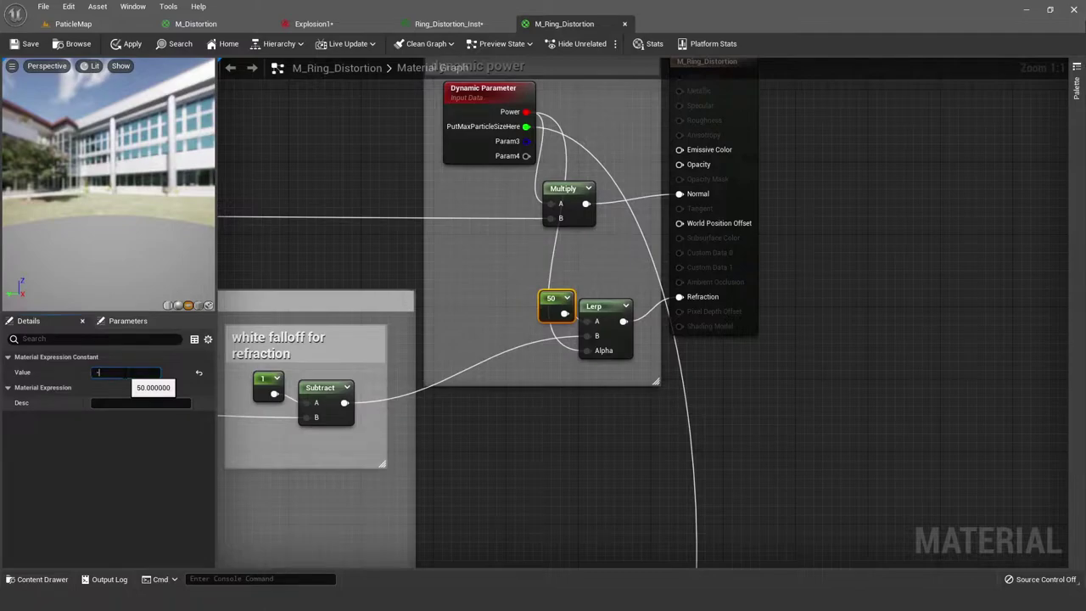
key(Return)
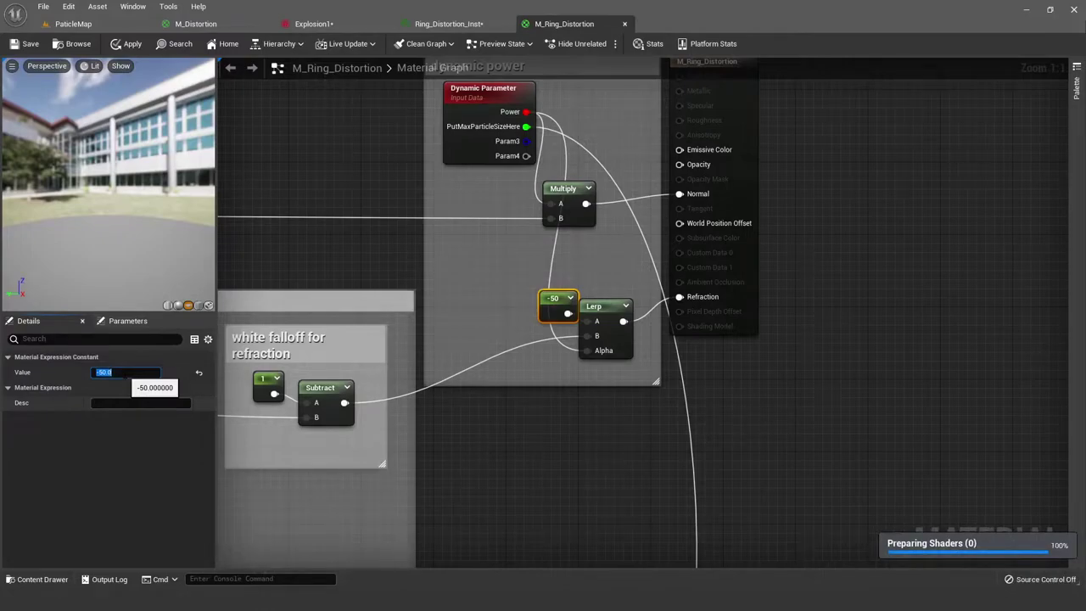
drag(110, 169, 128, 202)
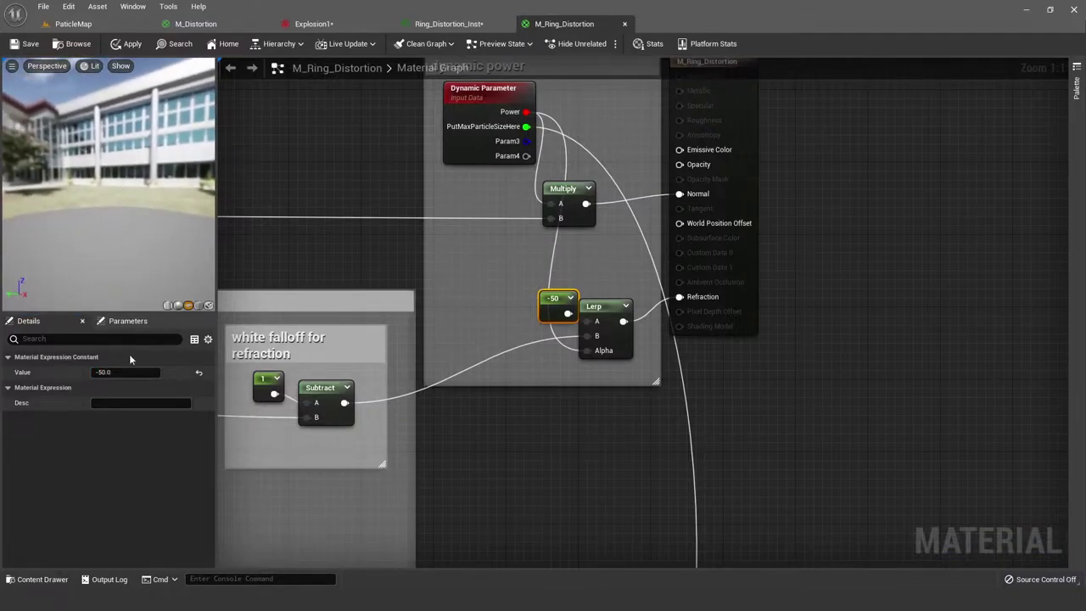
click(119, 371)
text(1)
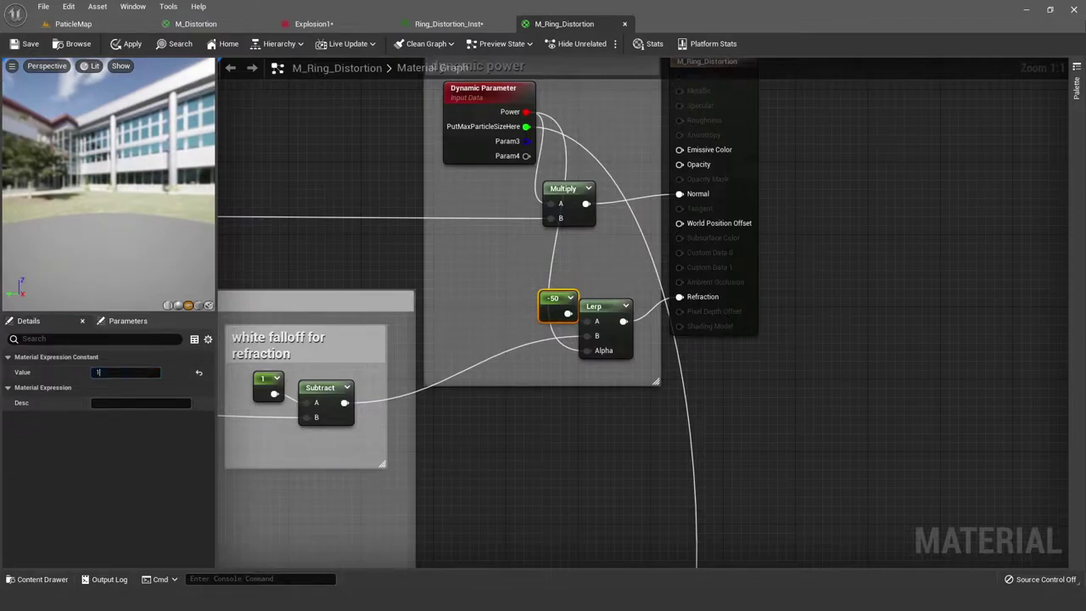
key(Return)
Step: Set the Dynamic Parameter's default value R to 1.0, making it white
click(471, 103)
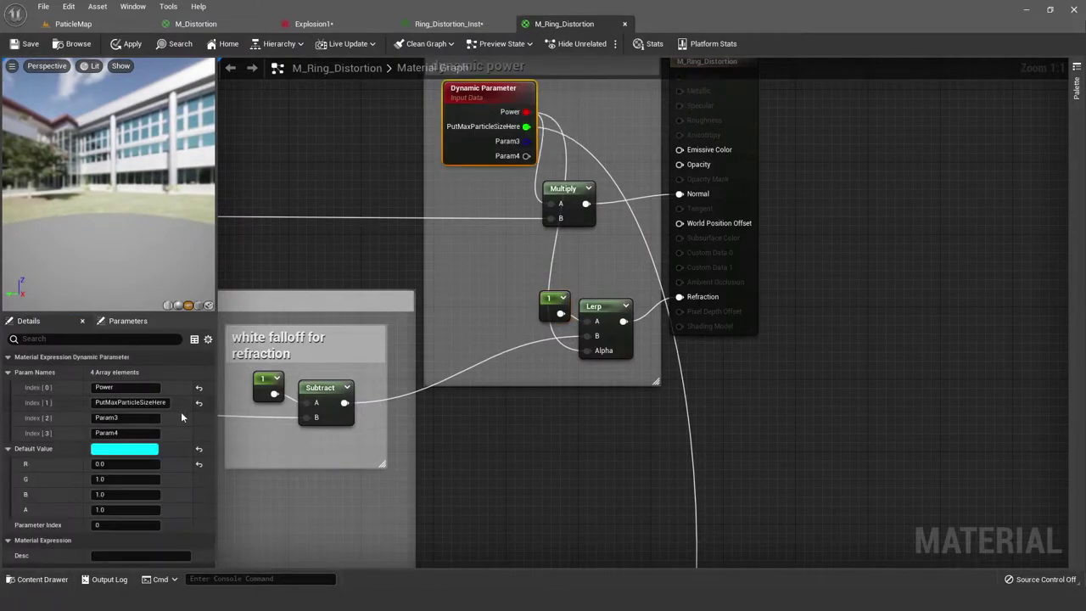
click(128, 463)
text(1)
key(Return)
click(494, 293)
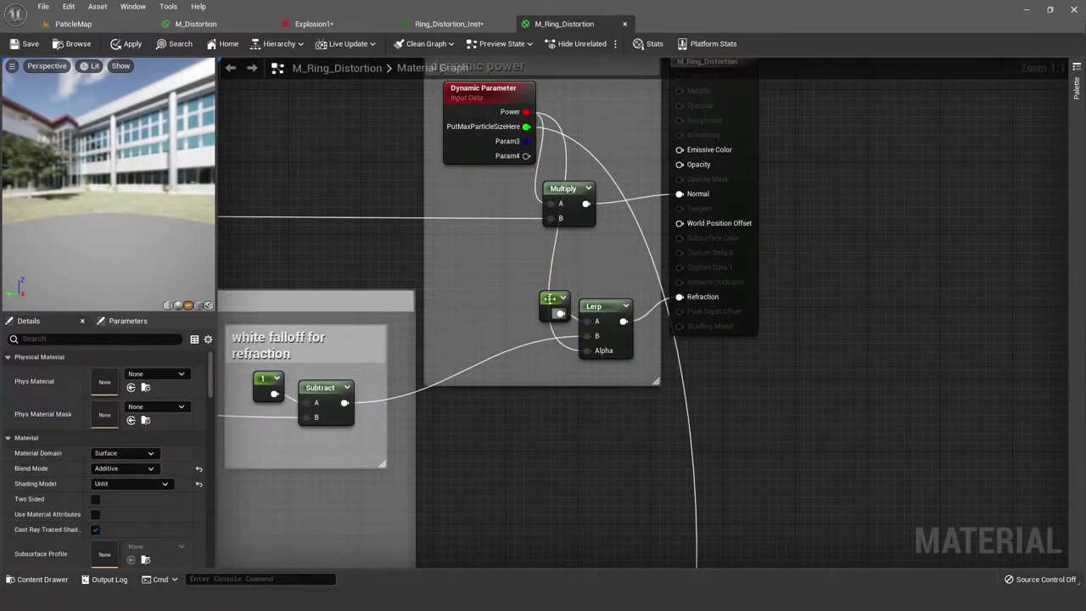
Step: Pan and zoom around M_Ring_Distortion's noise, dynamic power and masked refraction groups
scroll(465, 312, down, 4)
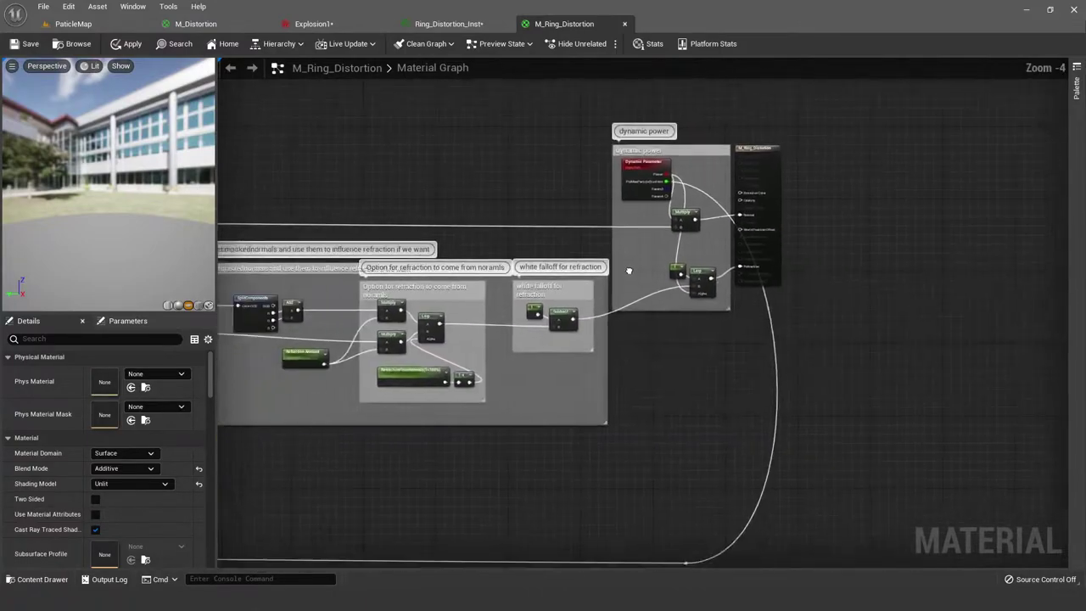
right_drag(644, 268, 775, 249)
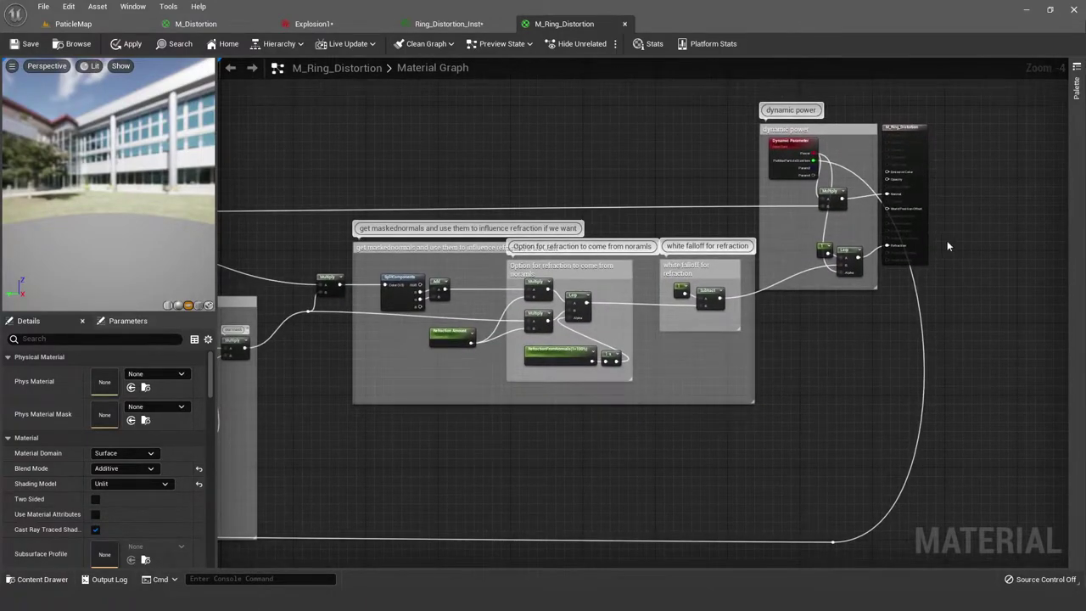
scroll(861, 225, down, 2)
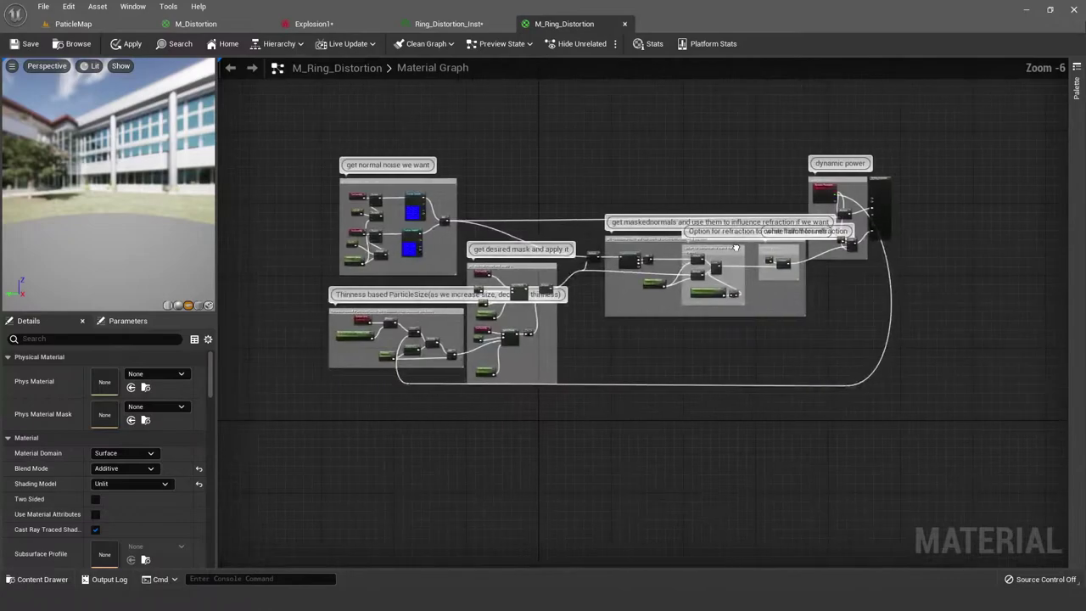
scroll(695, 246, up, 1)
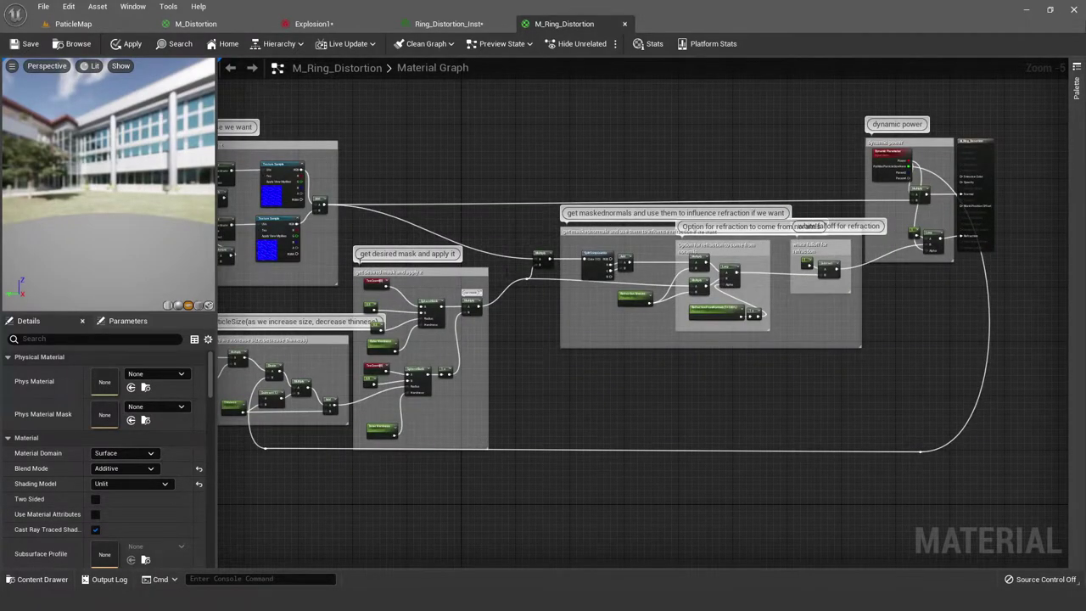
right_drag(254, 169, 326, 167)
scroll(325, 167, up, 1)
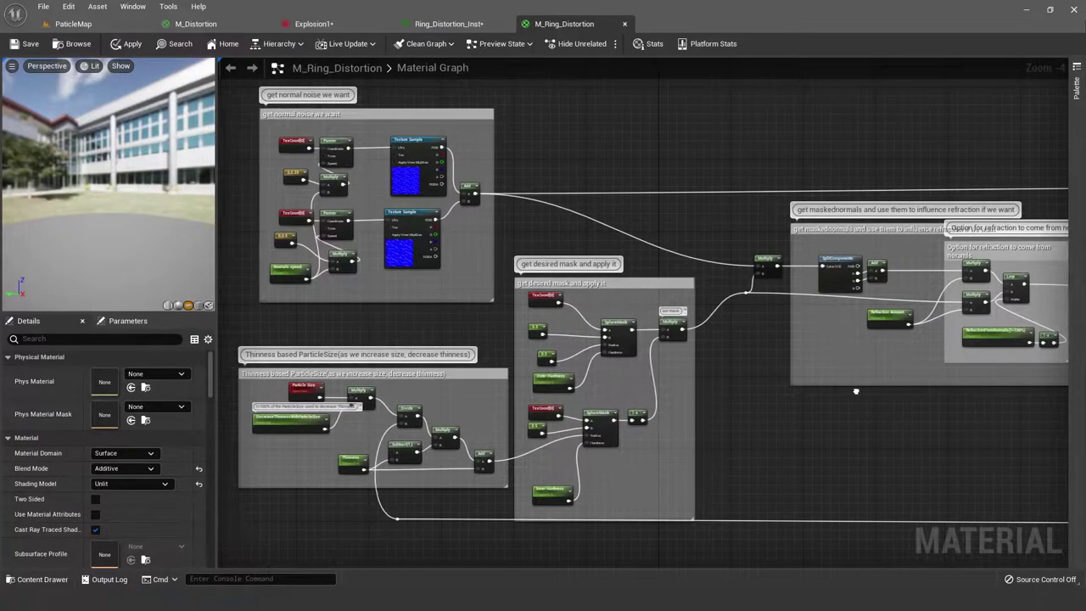
right_drag(470, 475, 308, 420)
scroll(597, 275, up, 2)
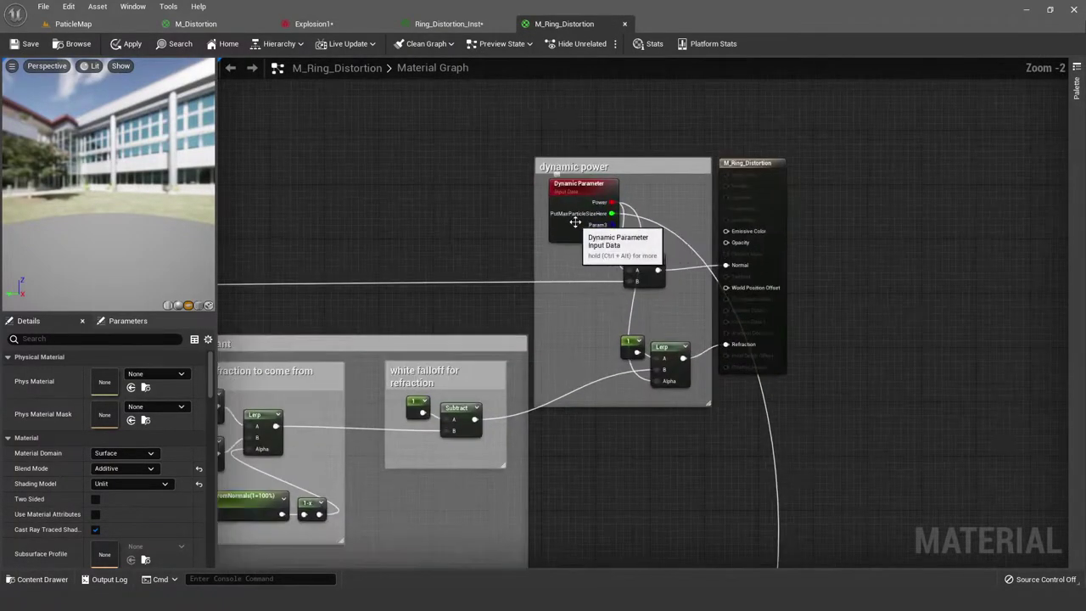
scroll(550, 365, down, 1)
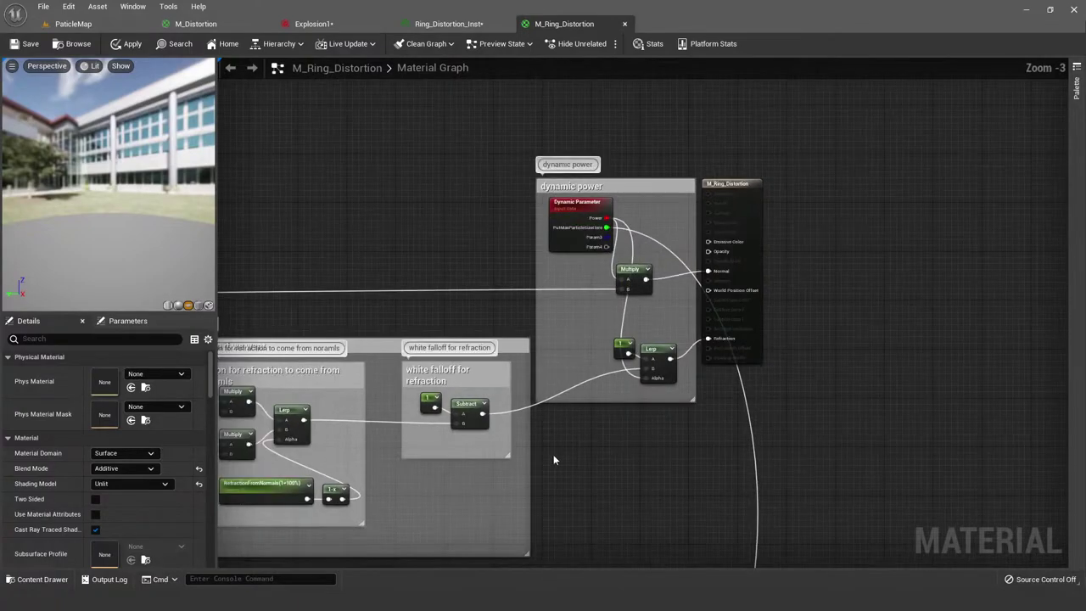
right_drag(406, 487, 669, 302)
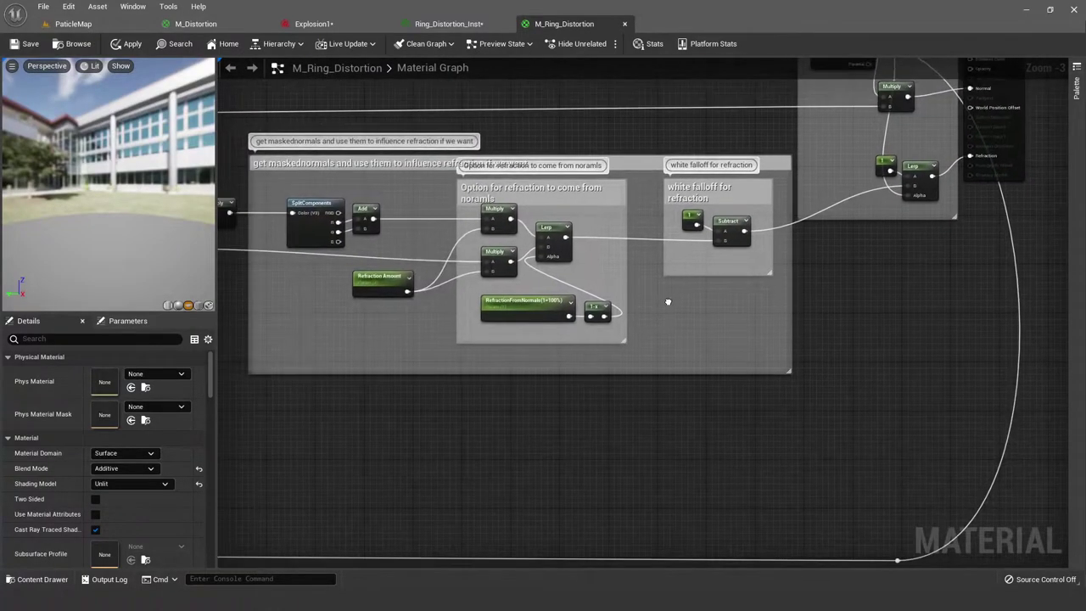
scroll(642, 322, down, 1)
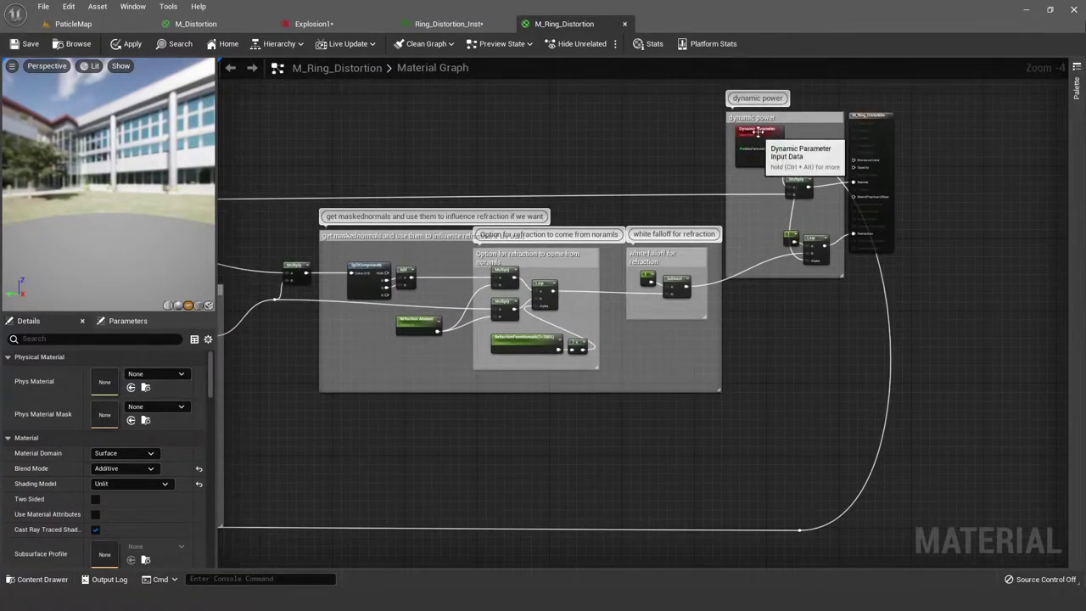
Step: Inspect the dynamic power group's Dynamic Parameter and material properties, then view Ring_Distortion_Inst
click(761, 112)
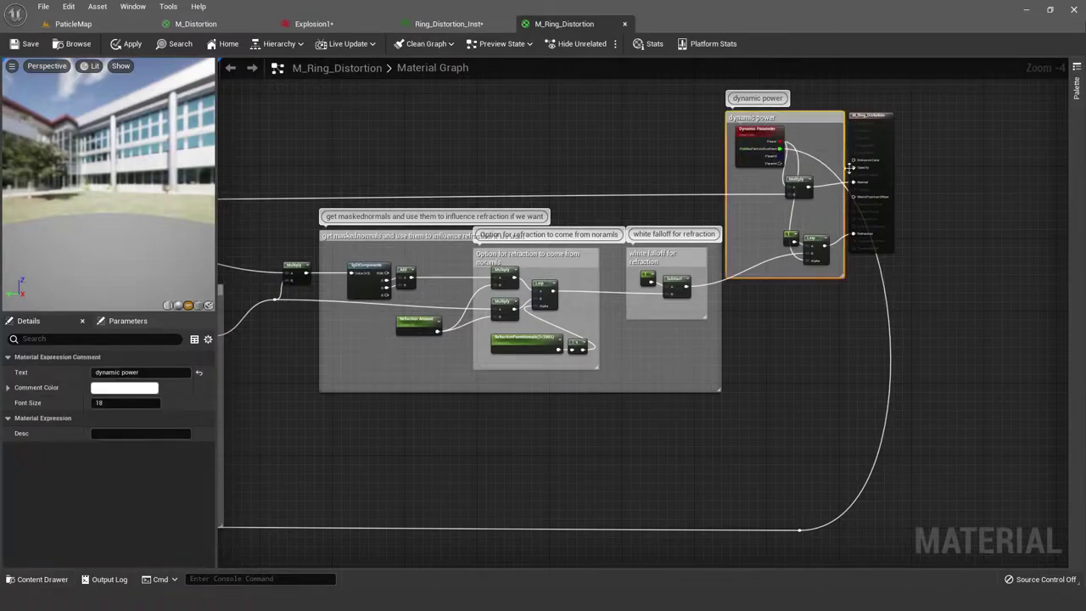
click(774, 144)
click(872, 172)
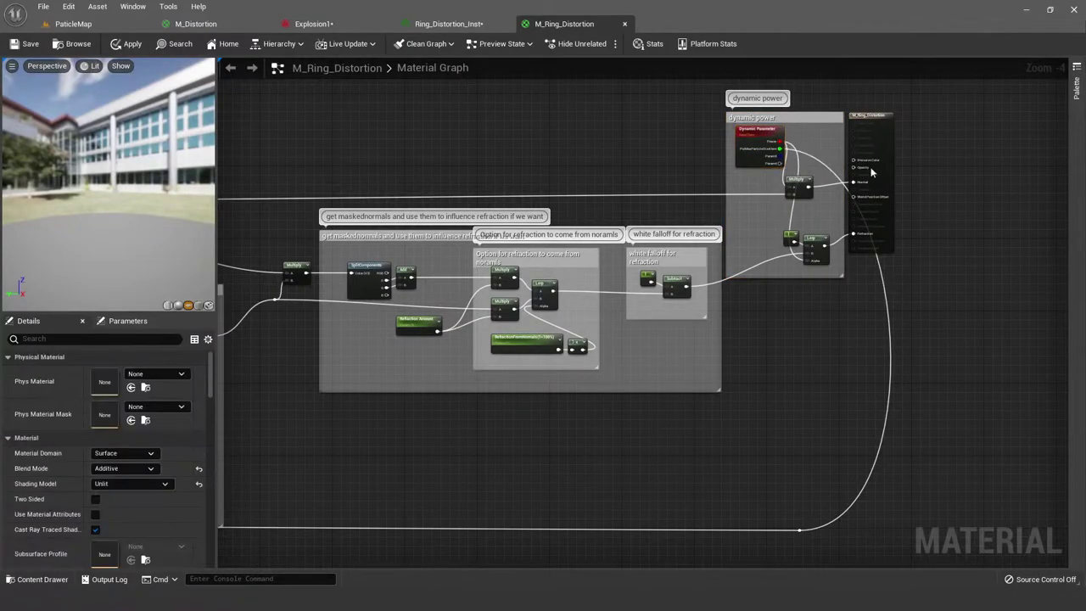
scroll(503, 369, down, 1)
right_drag(503, 369, 815, 368)
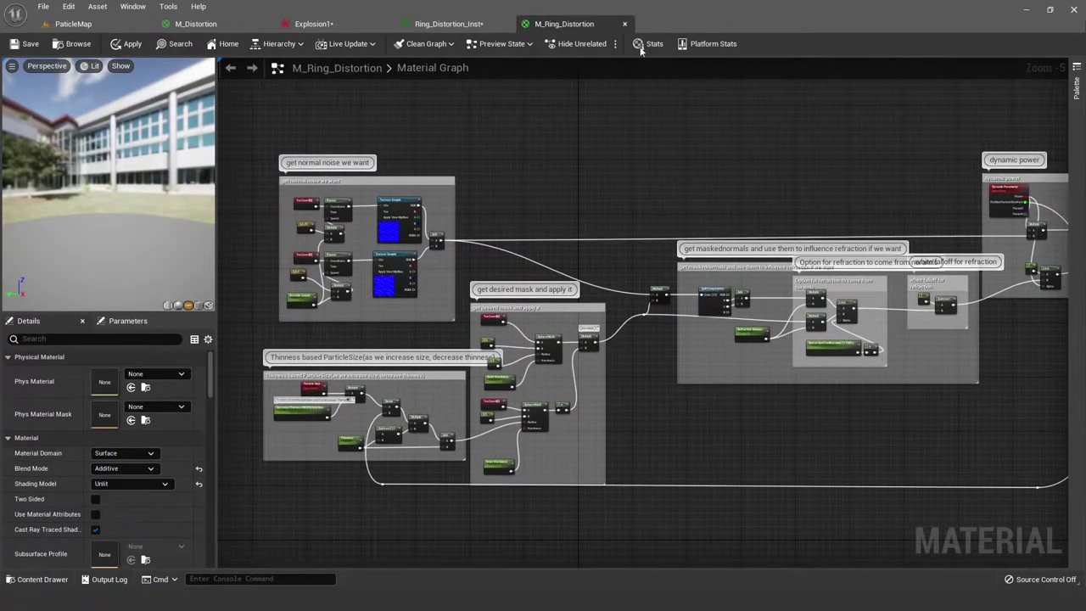
click(447, 26)
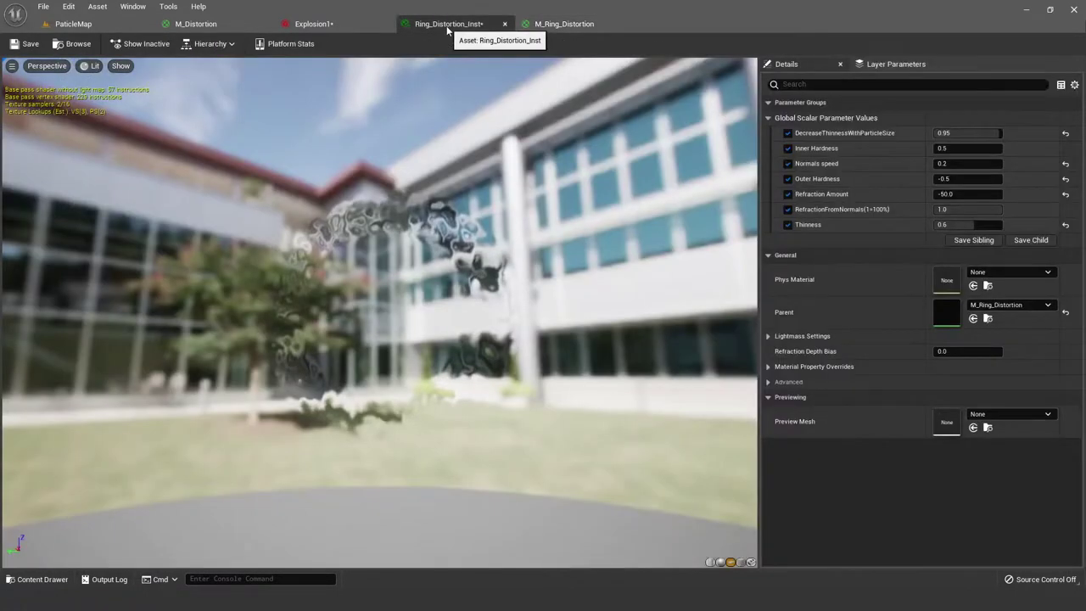
Step: Close M_Ring_Distortion, applying changes to the original, and close Ring_Distortion_Inst
click(537, 21)
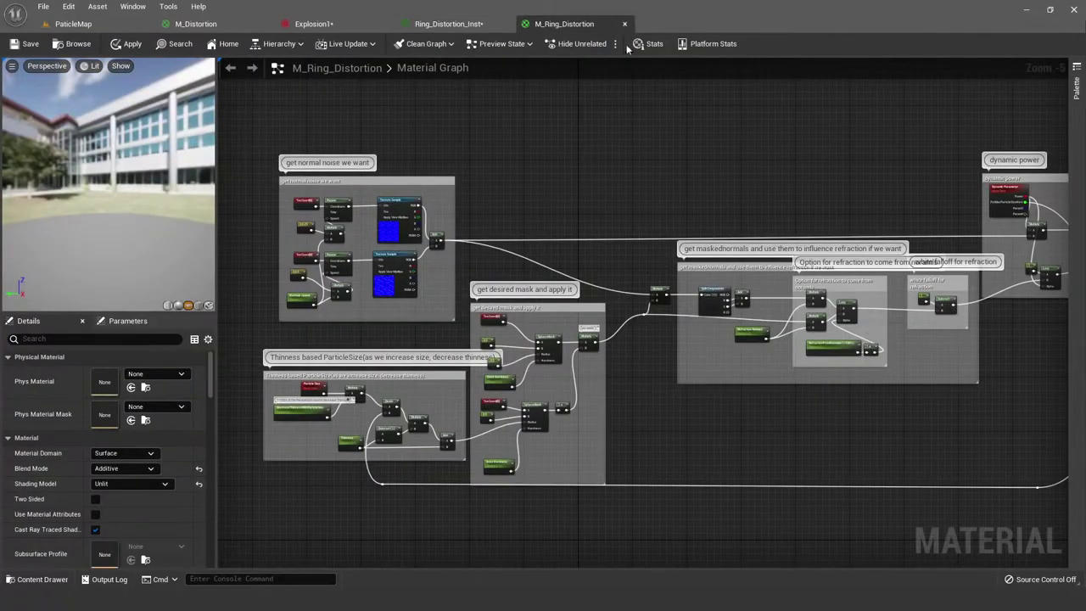
click(624, 24)
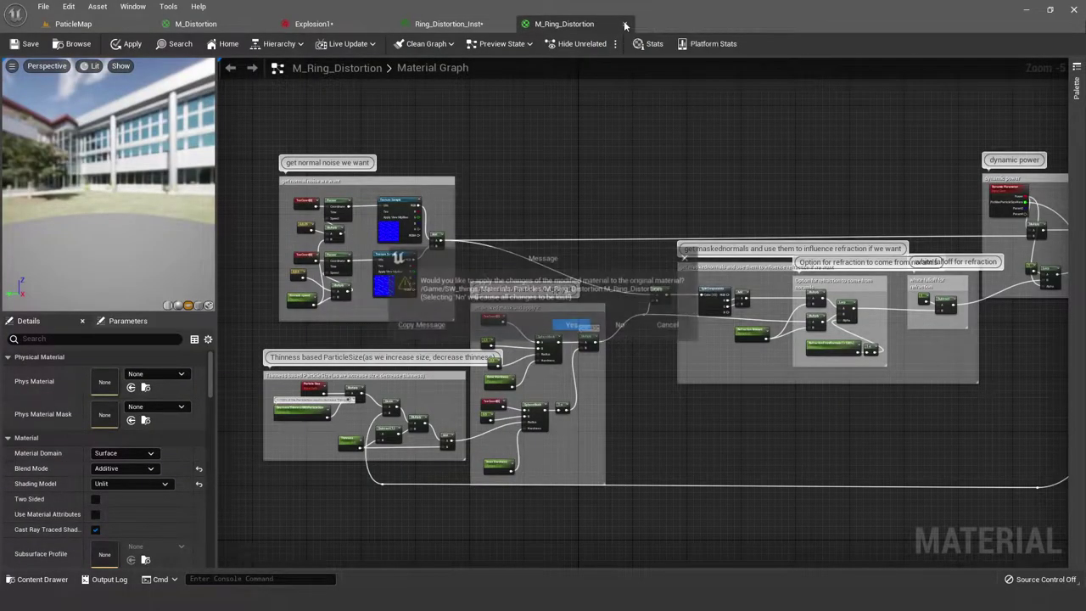
click(570, 326)
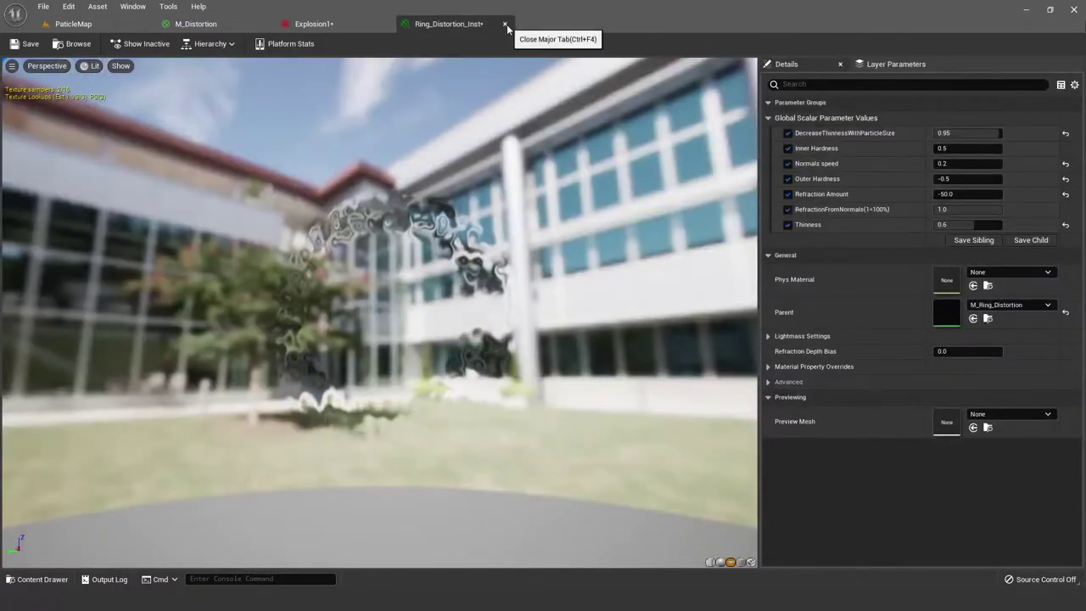
click(506, 23)
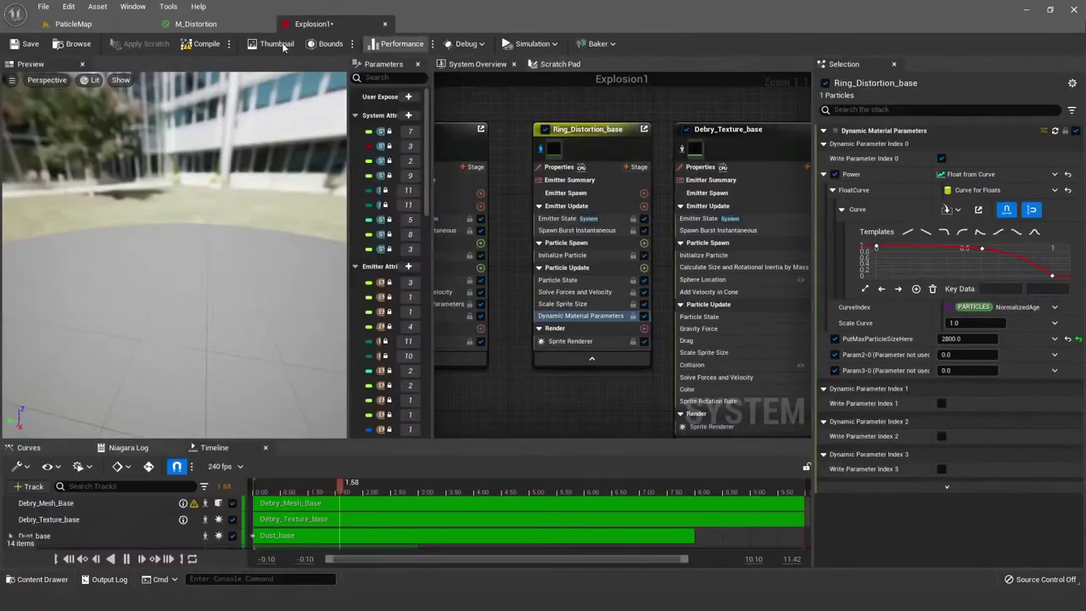
Step: Bring up the M_Distortion material graph and frame the whole graph
drag(203, 23, 352, 27)
right_drag(437, 132, 574, 150)
scroll(560, 156, down, 3)
scroll(626, 156, up, 3)
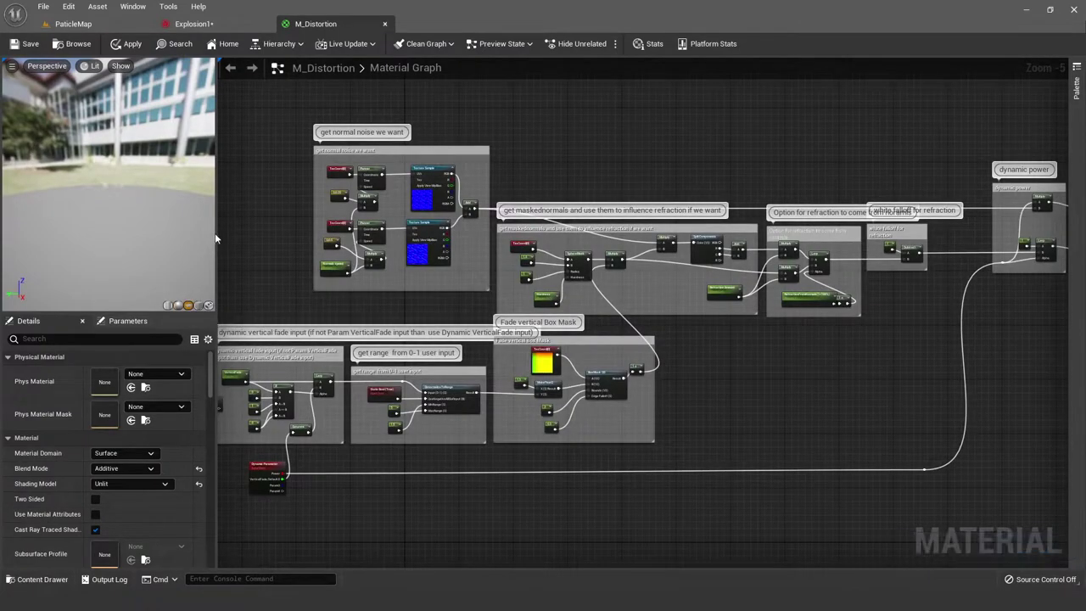
drag(217, 231, 390, 232)
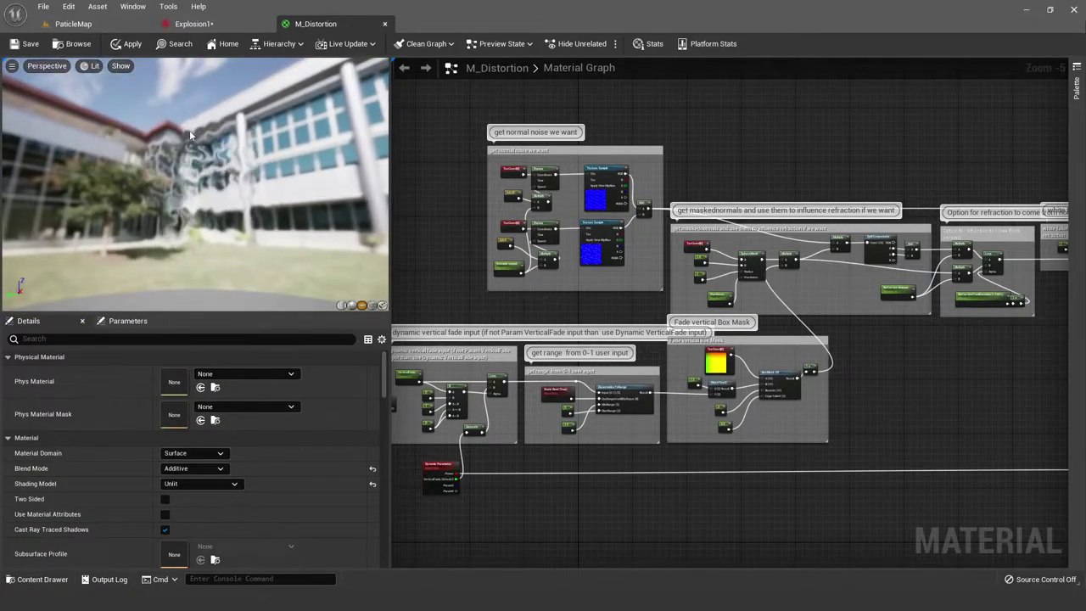
drag(153, 180, 157, 200)
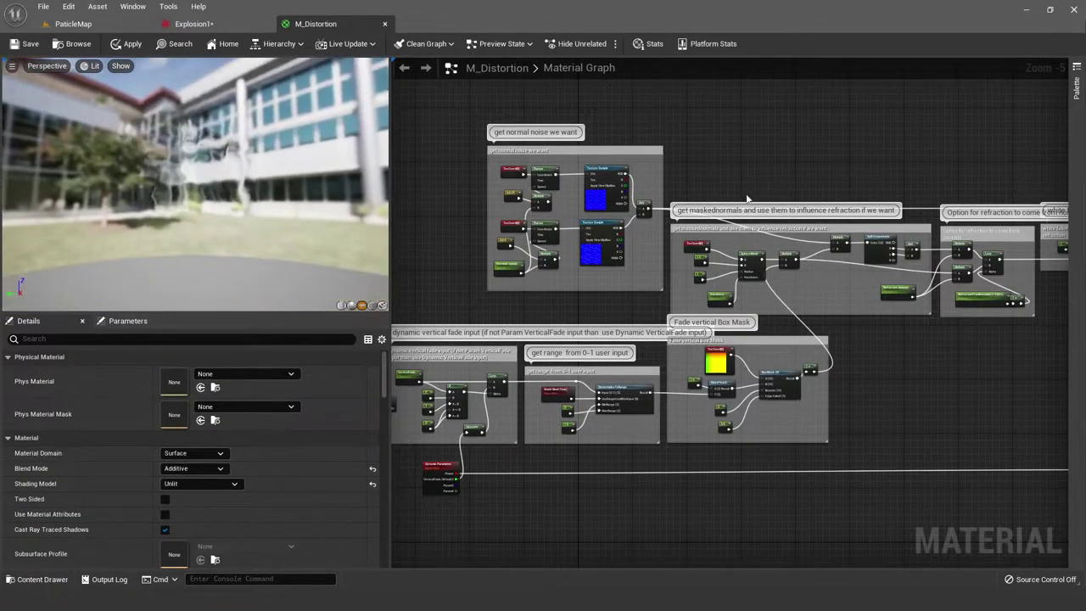
scroll(678, 128, up, 2)
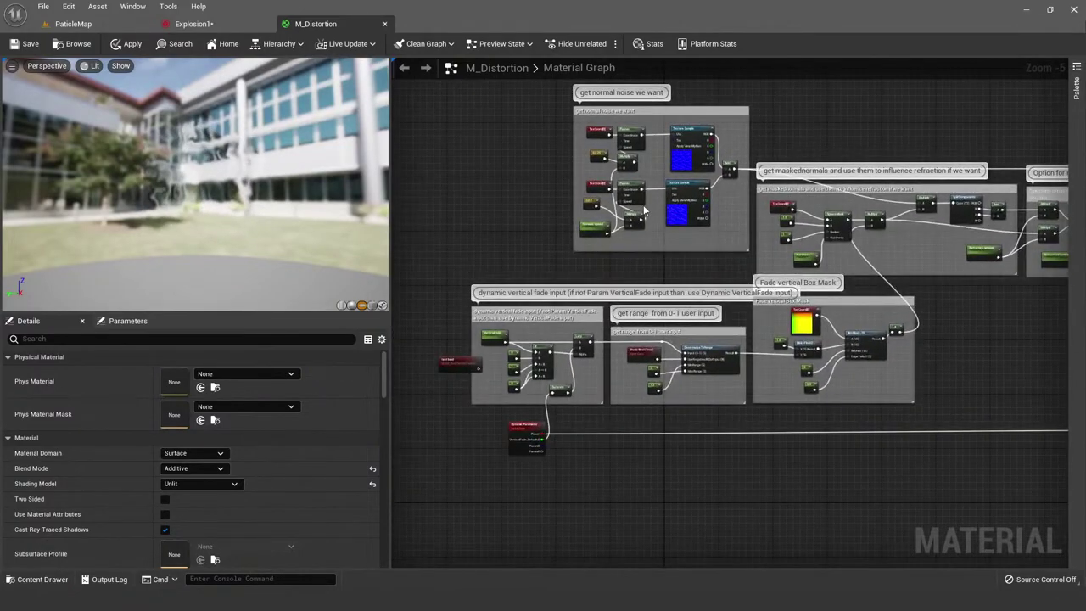
scroll(707, 111, up, 1)
right_drag(706, 107, 390, 177)
scroll(880, 187, down, 2)
click(395, 175)
click(399, 182)
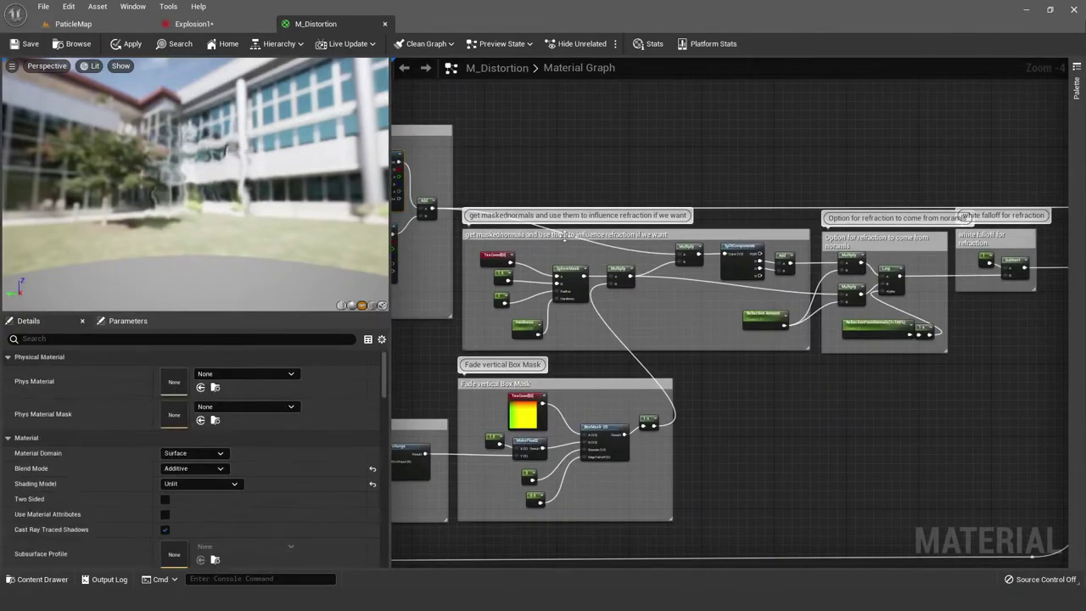
scroll(438, 205, up, 2)
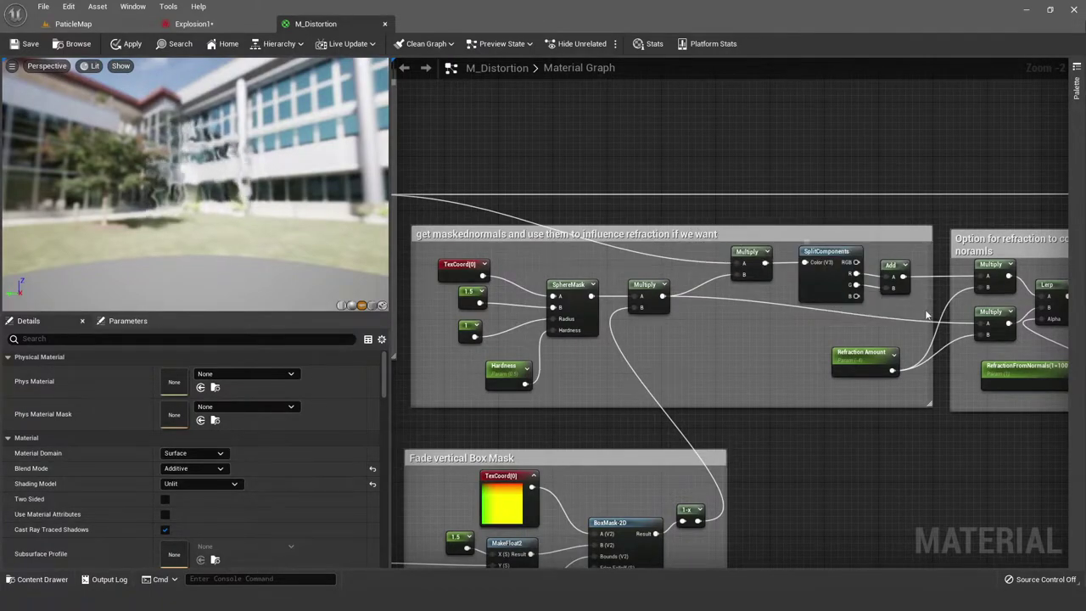
right_drag(836, 307, 781, 288)
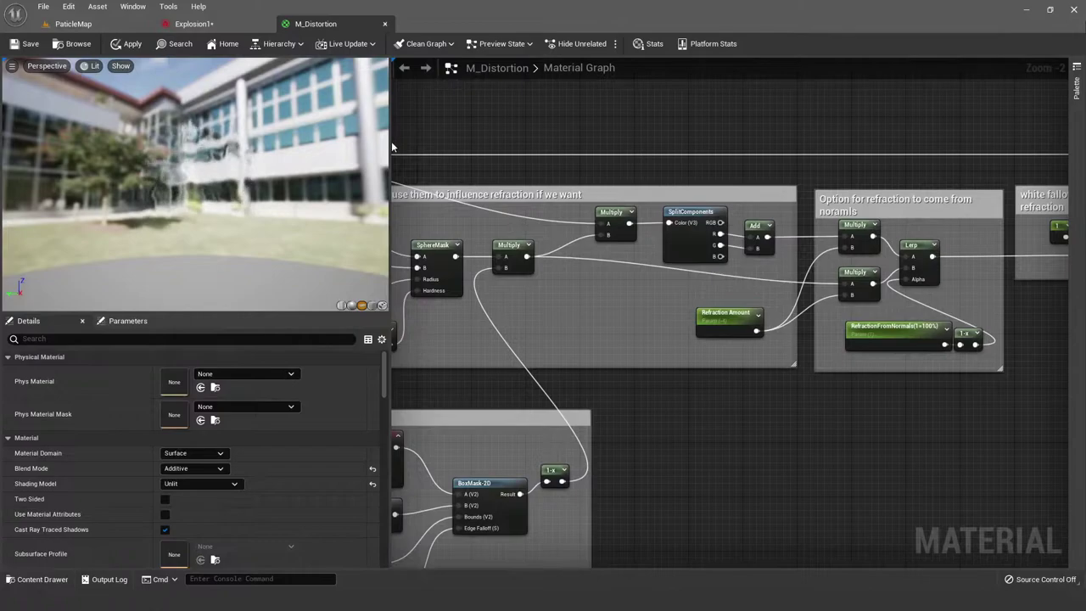
drag(391, 142, 206, 142)
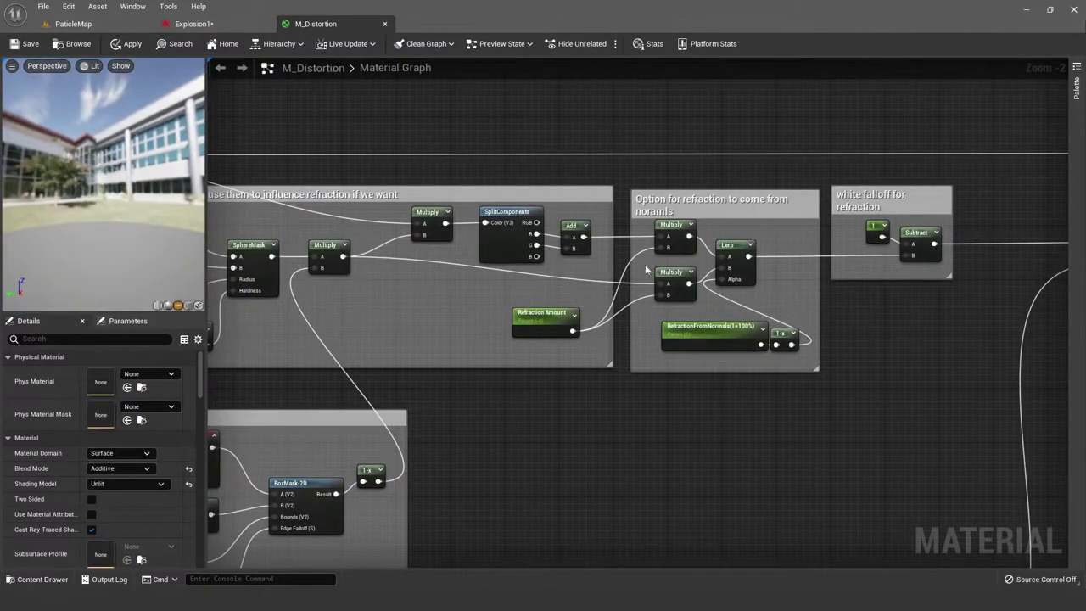
drag(443, 224, 486, 223)
click(688, 327)
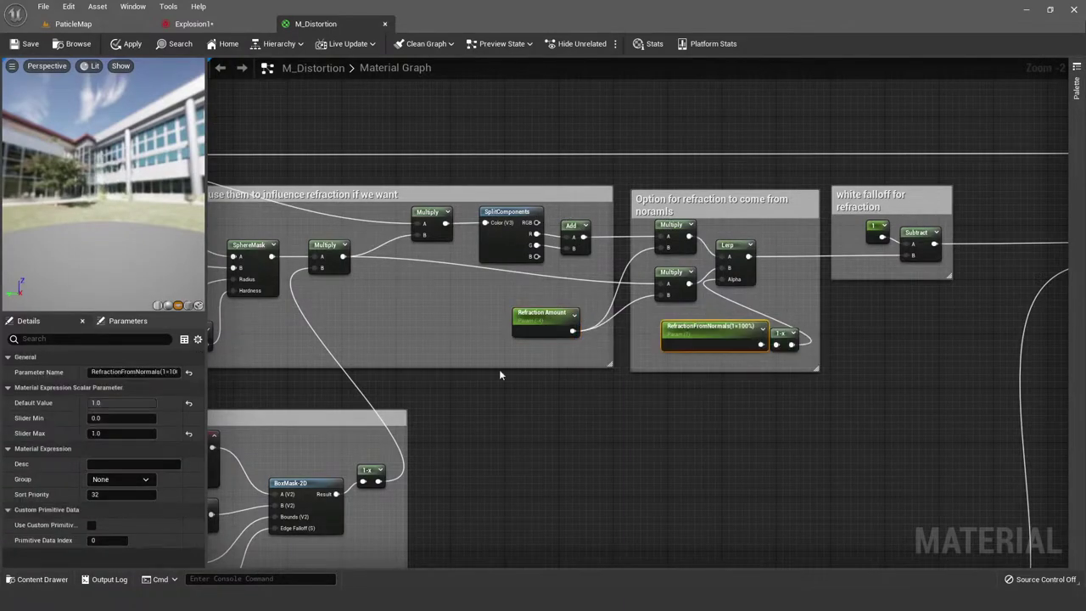
click(731, 257)
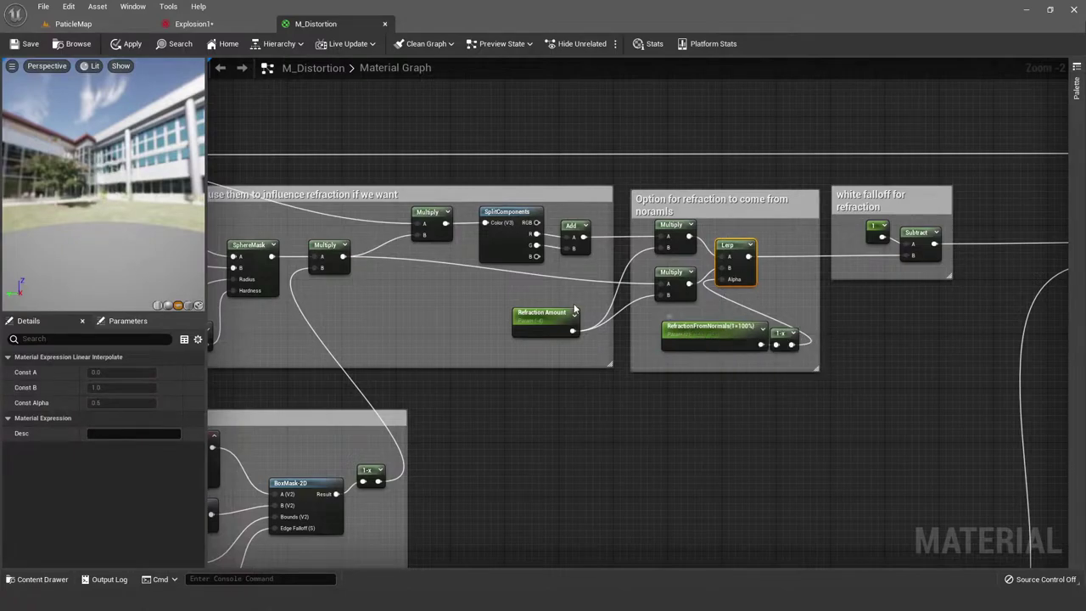
right_drag(728, 337, 987, 327)
click(755, 292)
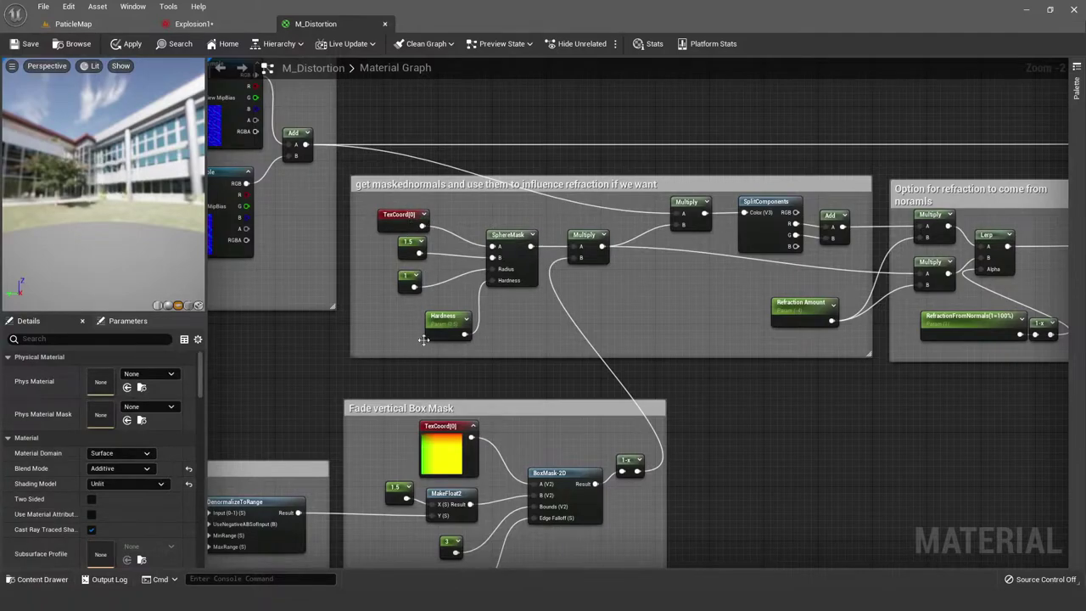
drag(547, 230, 550, 214)
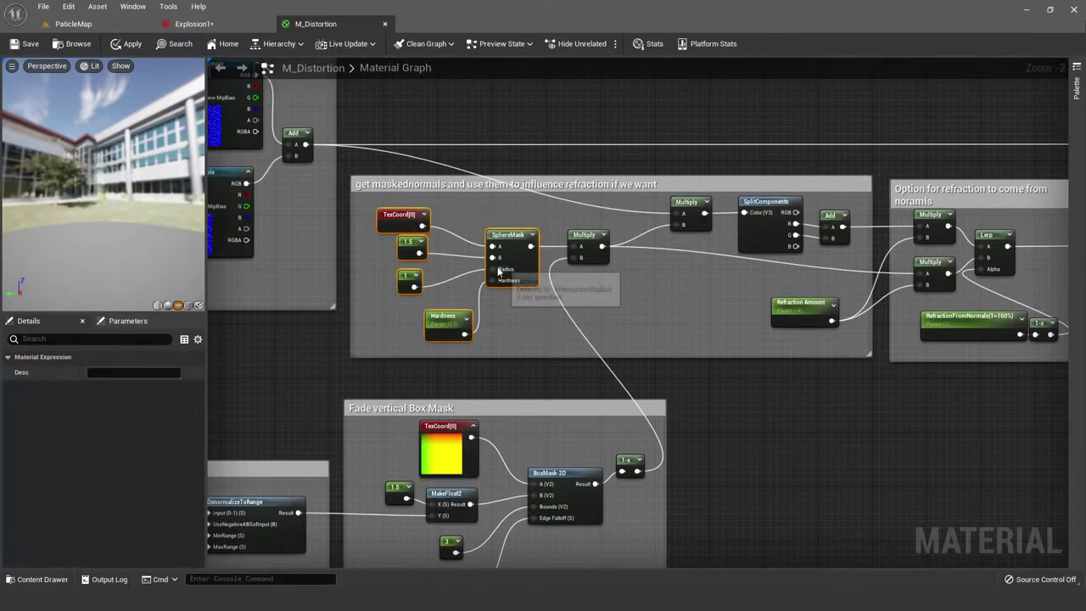
right_drag(457, 221, 383, 286)
click(453, 248)
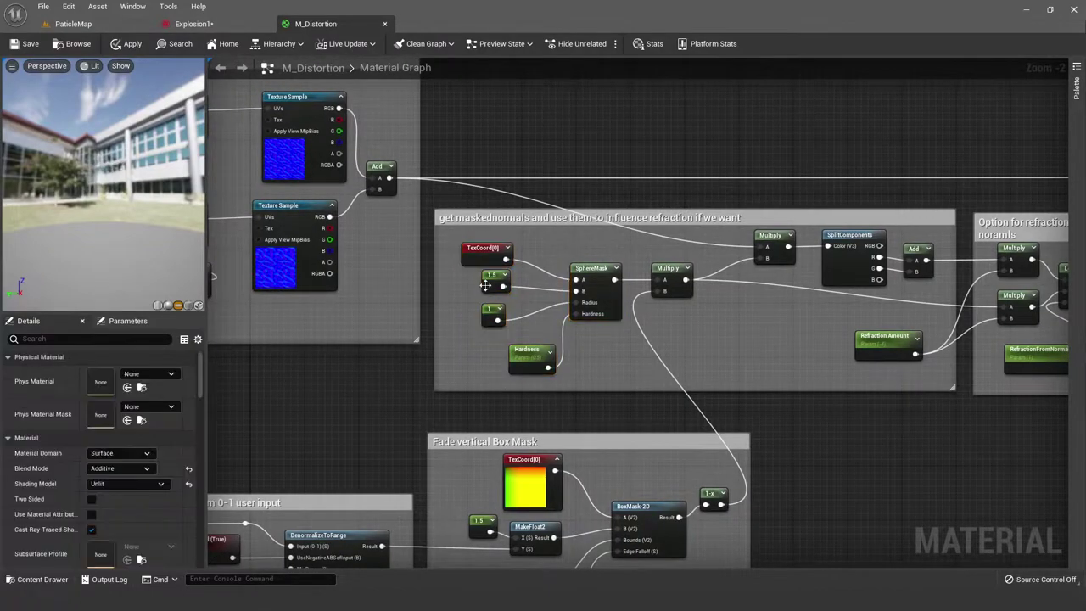
drag(453, 248, 607, 379)
click(754, 354)
right_drag(754, 355, 517, 340)
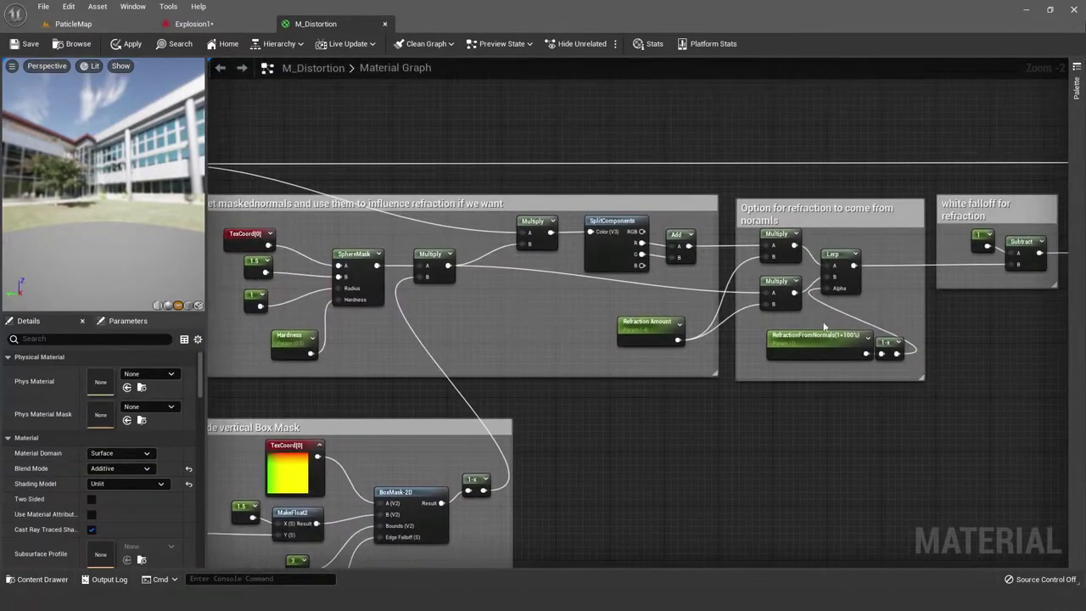
click(773, 296)
click(892, 306)
right_drag(892, 306, 552, 378)
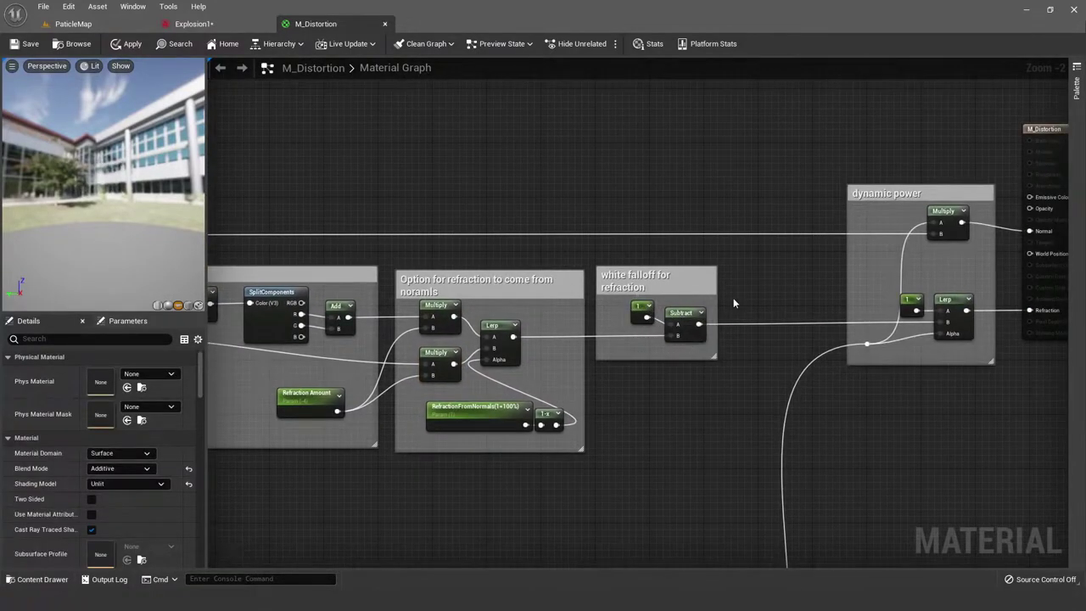
click(650, 288)
click(520, 174)
click(73, 24)
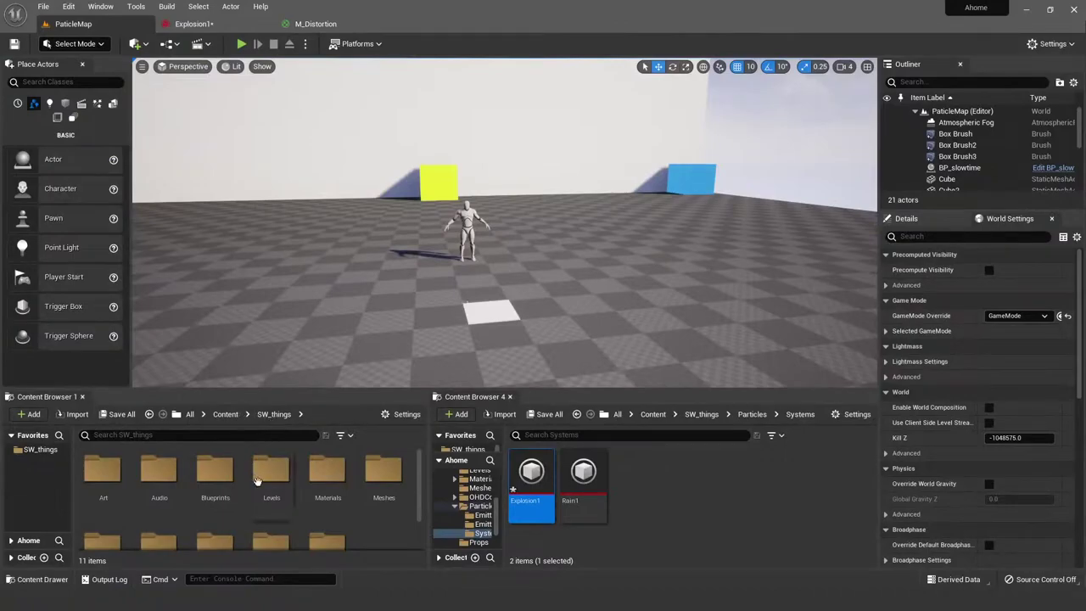
Step: Navigate the Content Browser from Particles to the particle Materials folder
scroll(257, 481, down, 2)
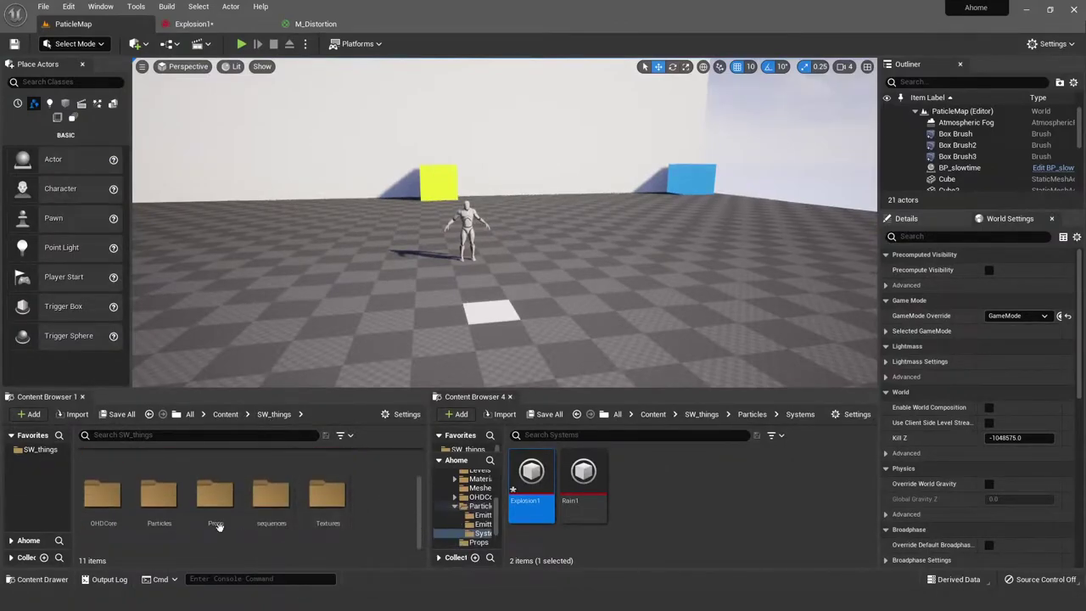
double_click(159, 495)
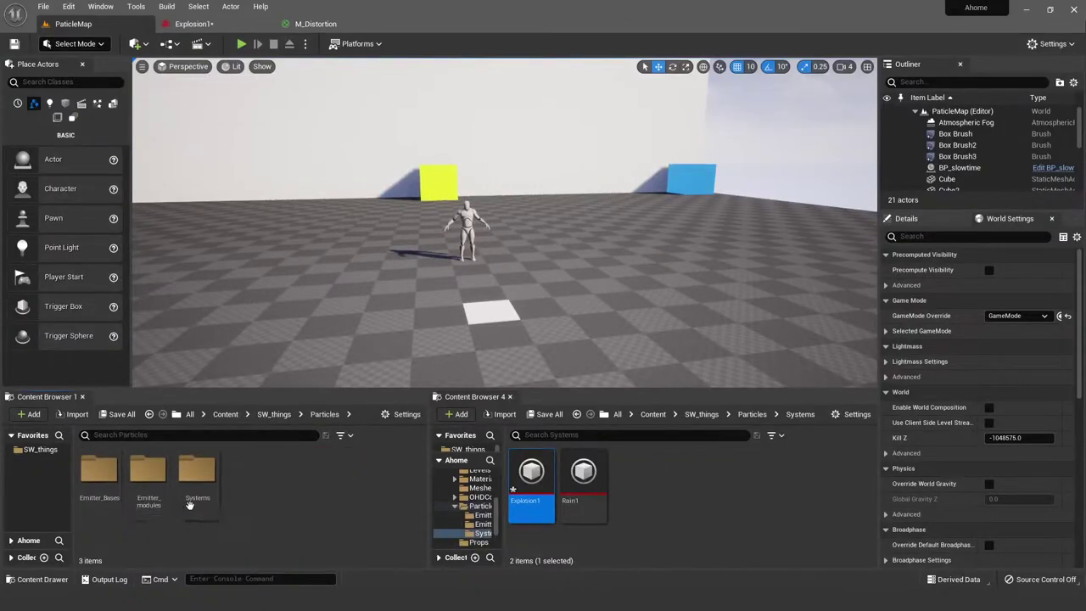
double_click(99, 475)
click(324, 414)
click(273, 414)
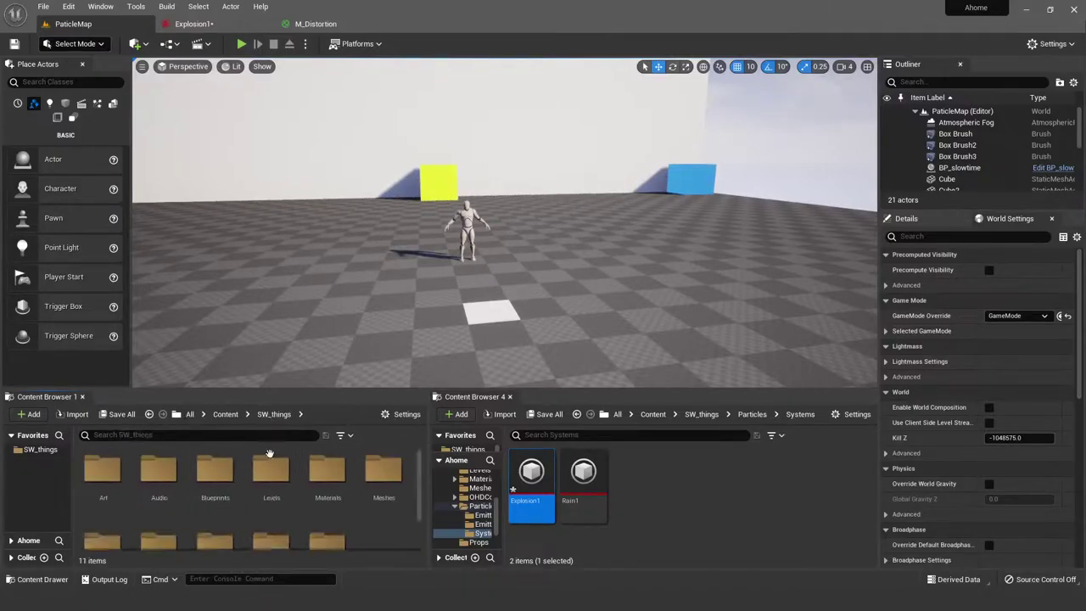
scroll(335, 501, up, 2)
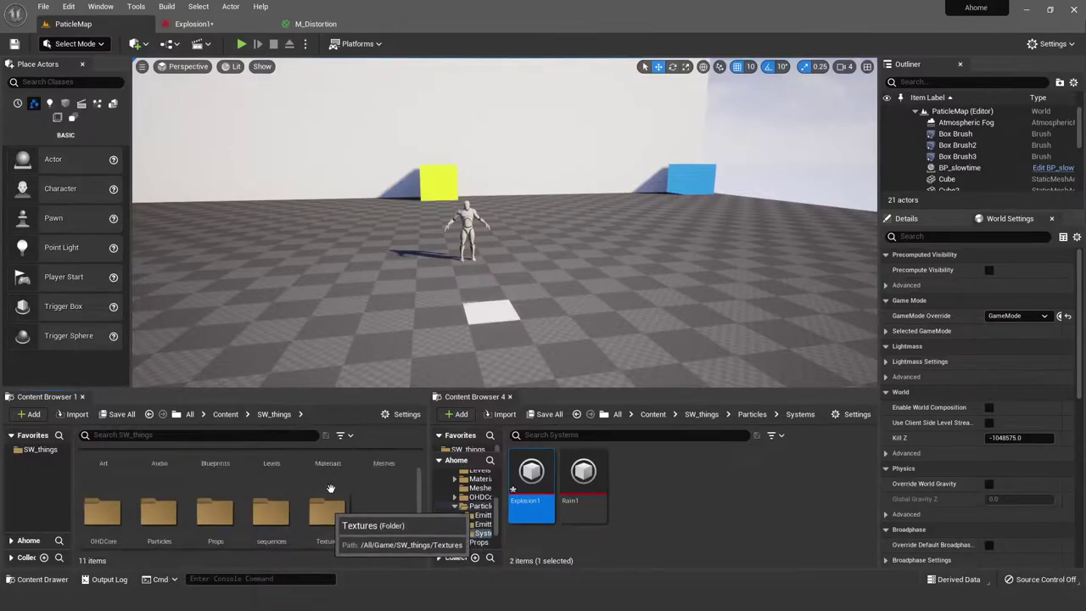
double_click(330, 499)
scroll(234, 501, up, 1)
double_click(222, 488)
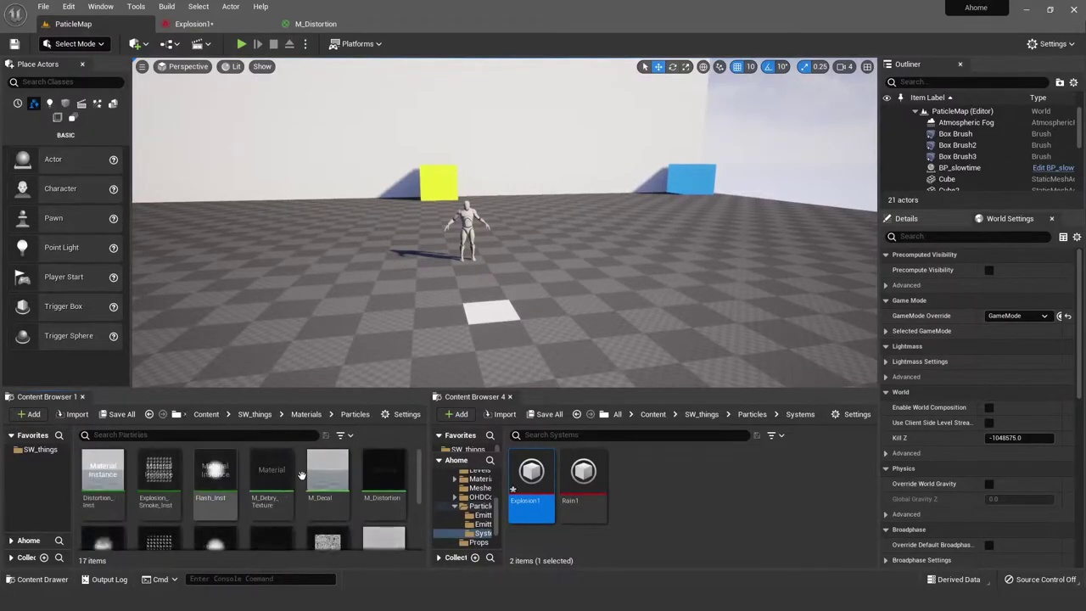
Step: Find and open the Distortion_Inst material instance
scroll(347, 475, down, 1)
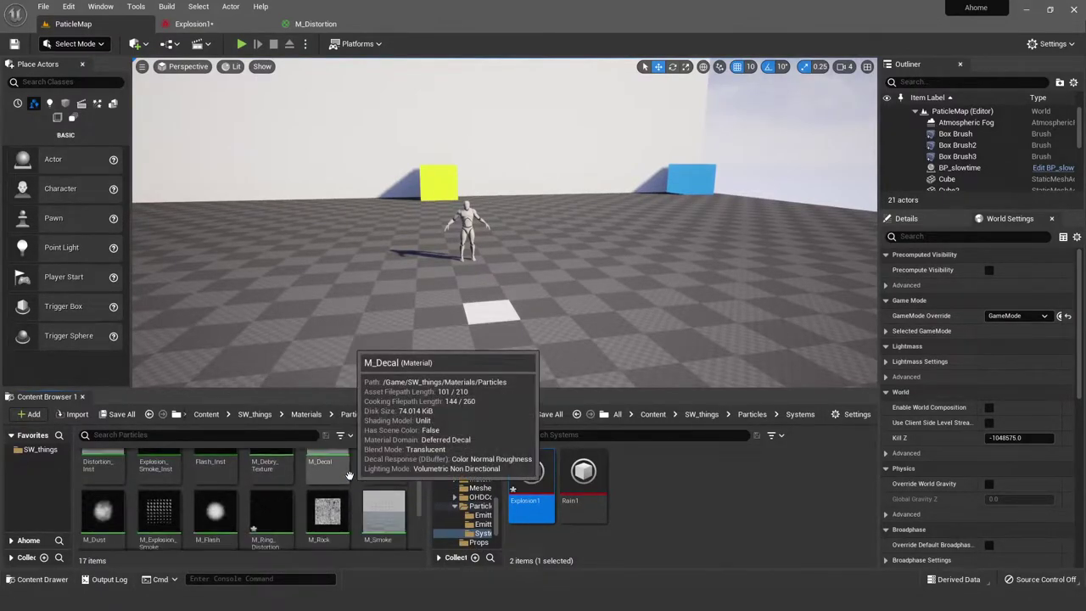
scroll(348, 475, down, 1)
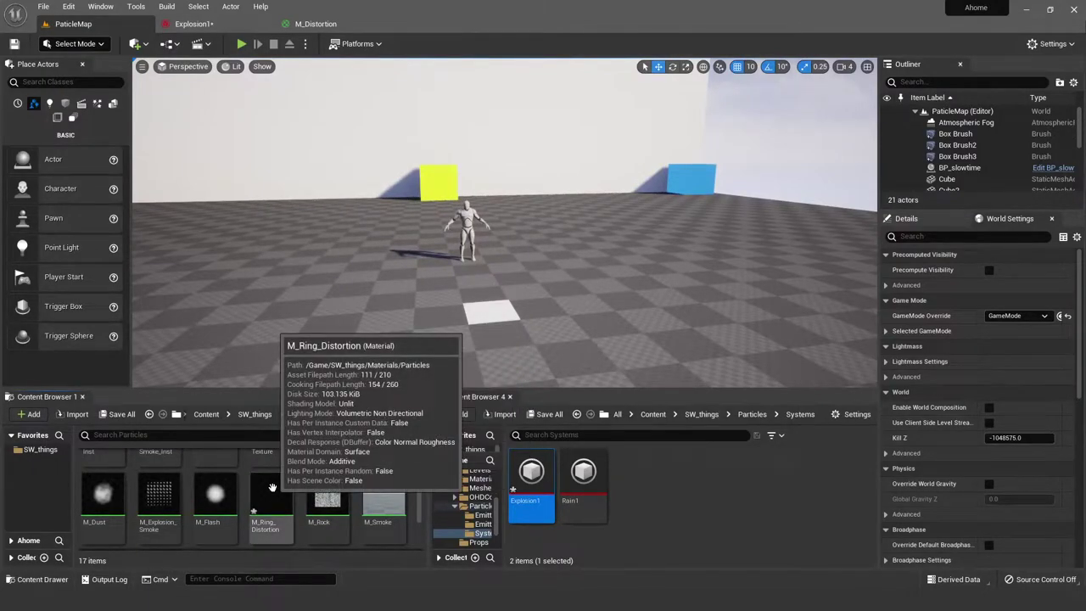
scroll(272, 487, up, 2)
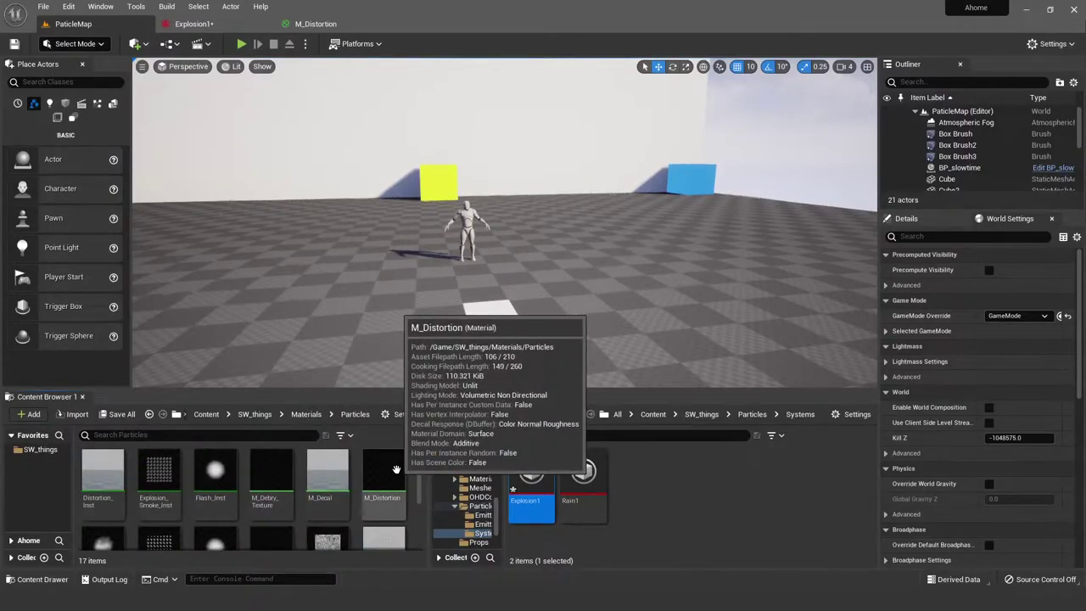
scroll(396, 469, down, 1)
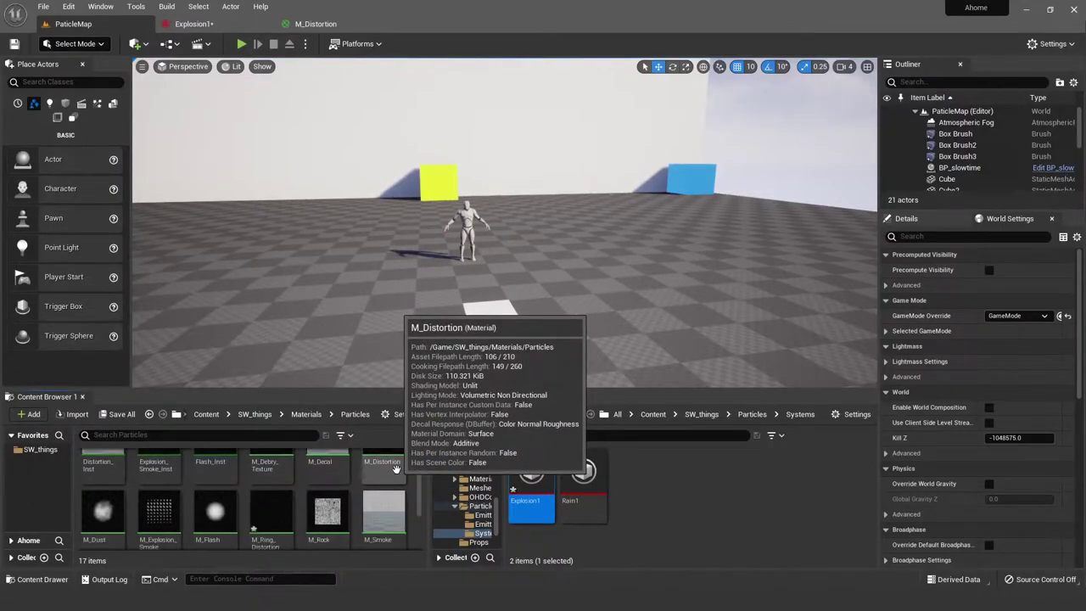
scroll(111, 502, up, 1)
double_click(111, 501)
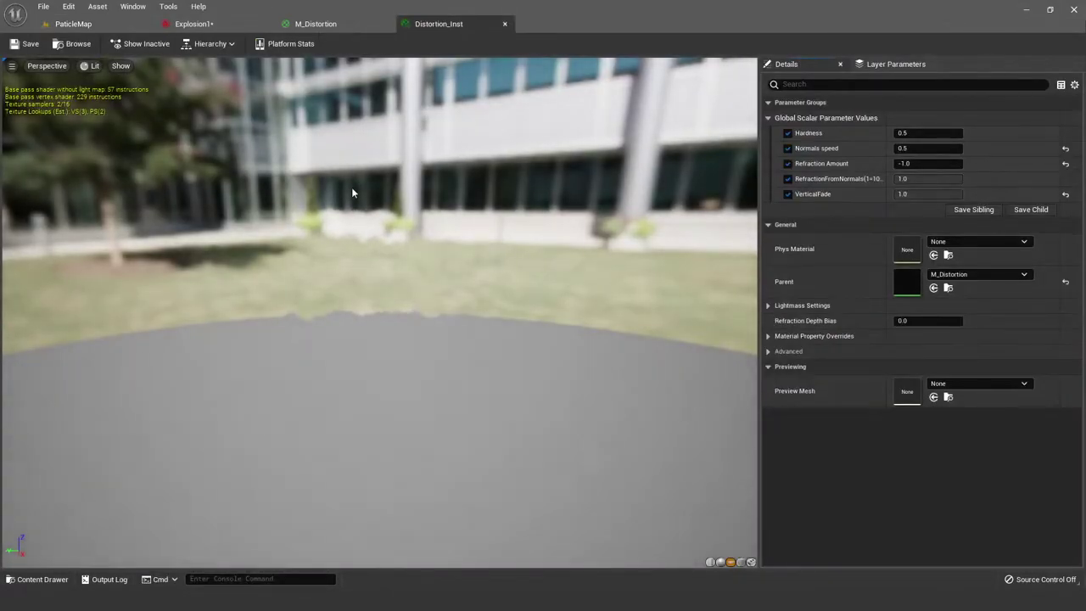
Step: Face the building and tree, try VerticalFade at 0.024, then set it back to 1.0
drag(702, 548, 446, 311)
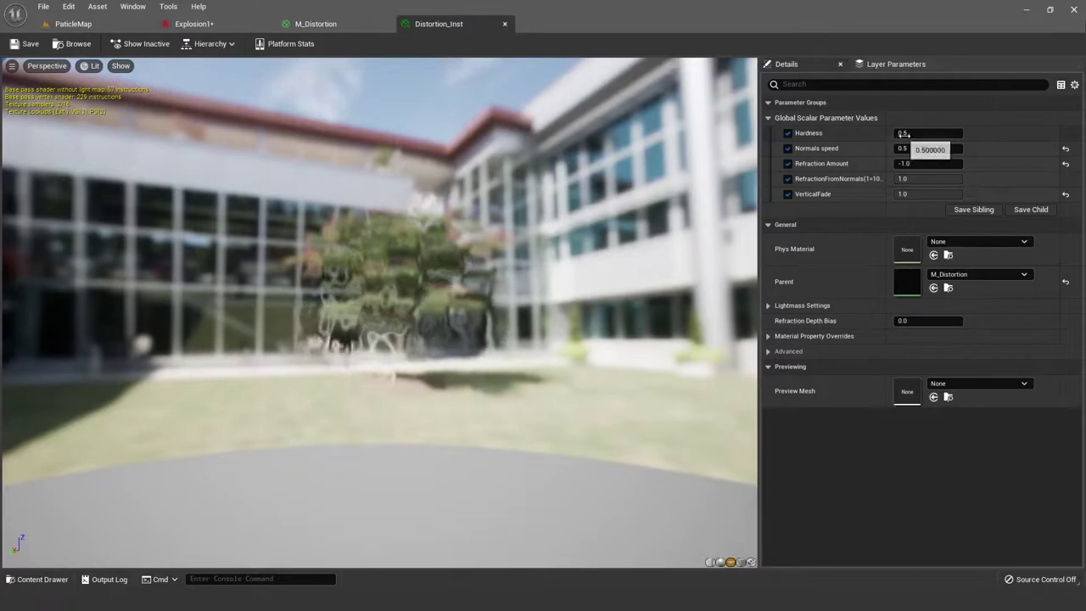
click(939, 197)
text(0.072)
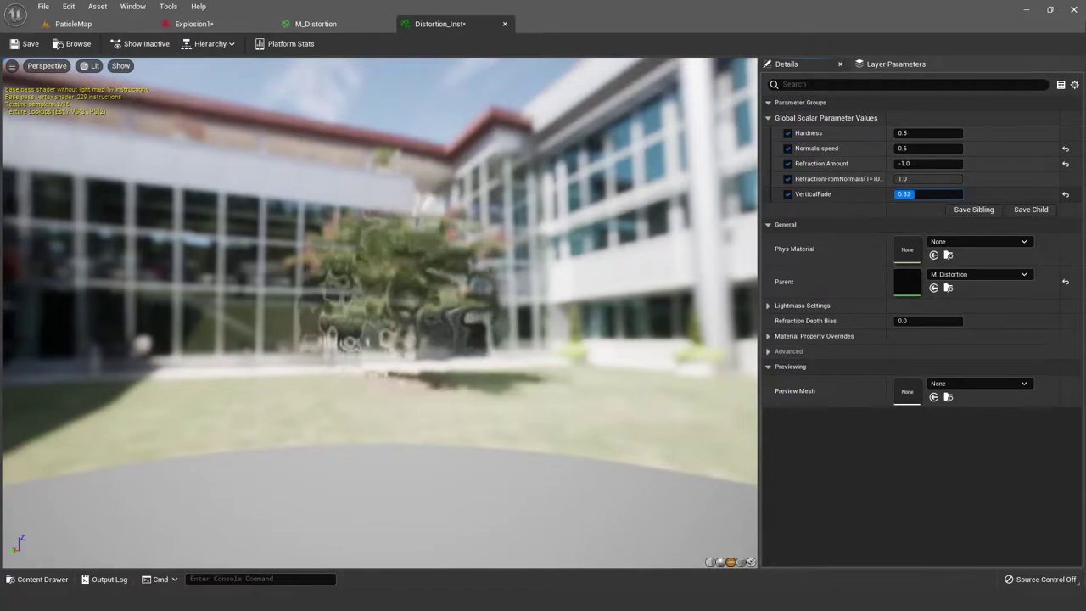
key(BackSpace)
key(BackSpace)
text(24)
key(Return)
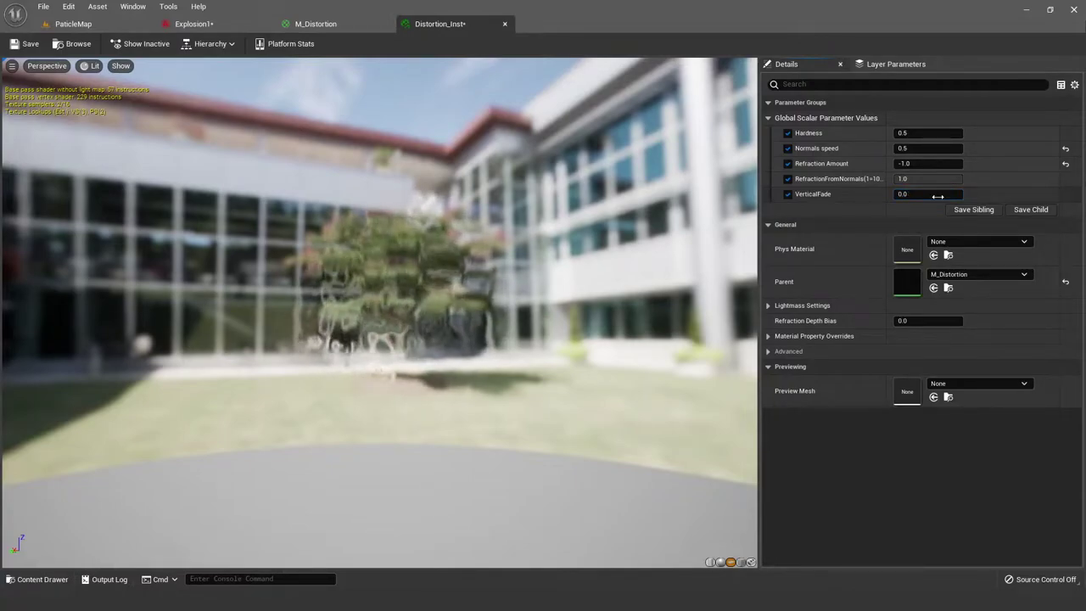
click(928, 194)
text(1)
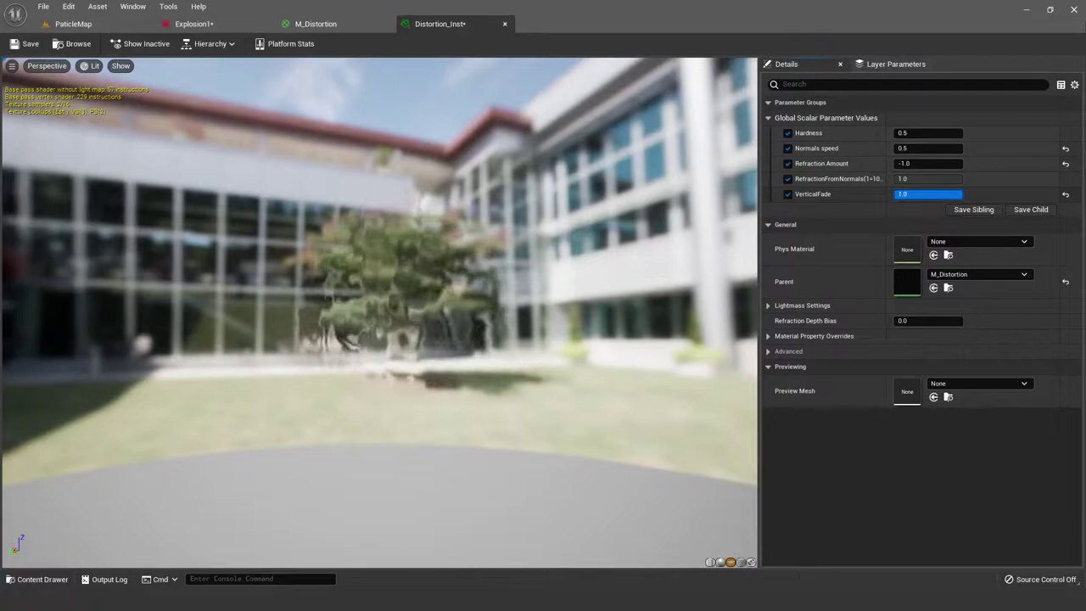
key(Return)
Step: Sweep VerticalFade from 0.0 up to 1.0 while viewing the tree from different angles
mouse_move(380, 314)
mouse_down()
mouse_move(356, 356)
mouse_move(399, 322)
mouse_move(390, 315)
mouse_up()
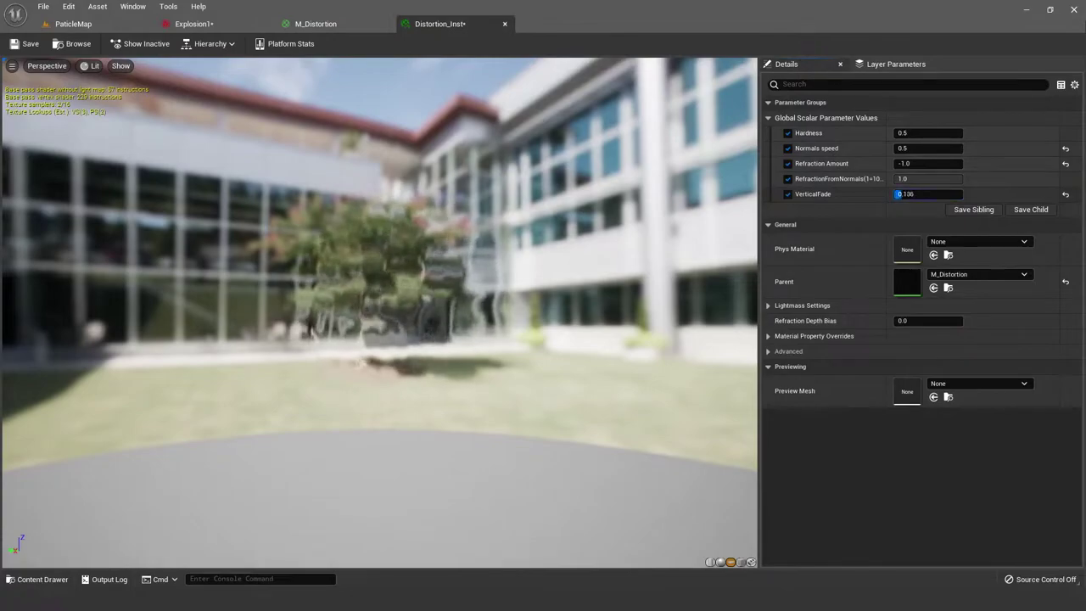
drag(927, 193, 928, 194)
drag(592, 354, 591, 355)
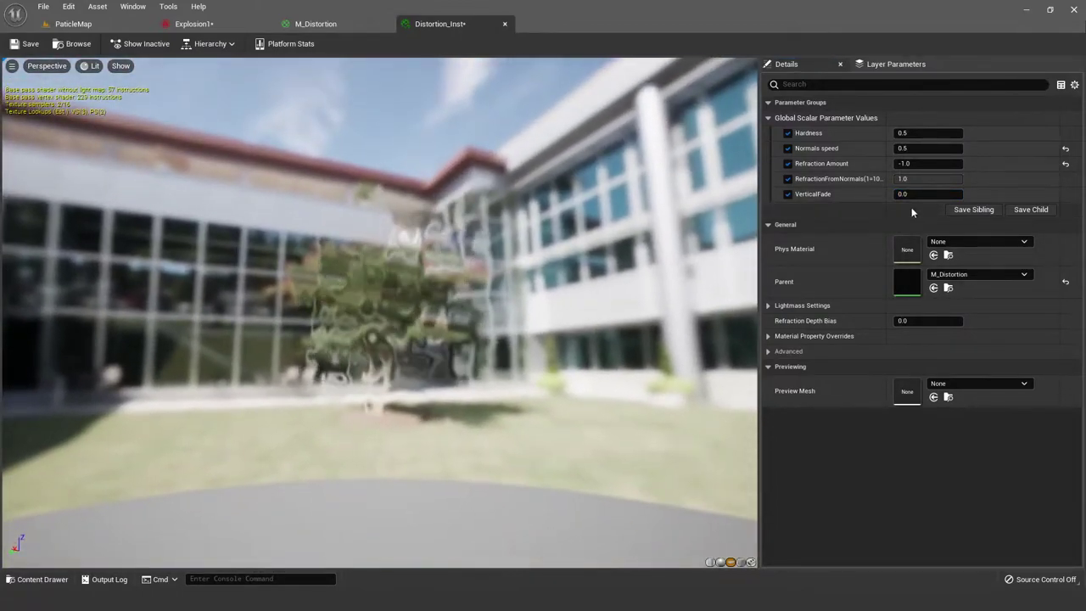
drag(927, 193, 927, 193)
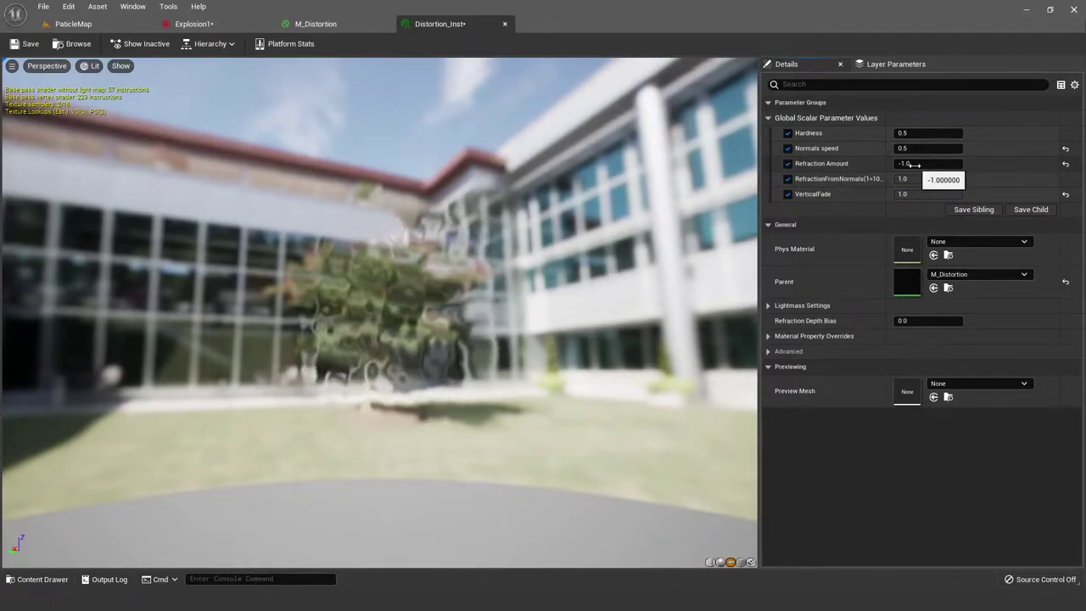
Step: In M_Distortion, navigate to the Fade vertical Box Mask and dynamic vertical fade groups
click(314, 24)
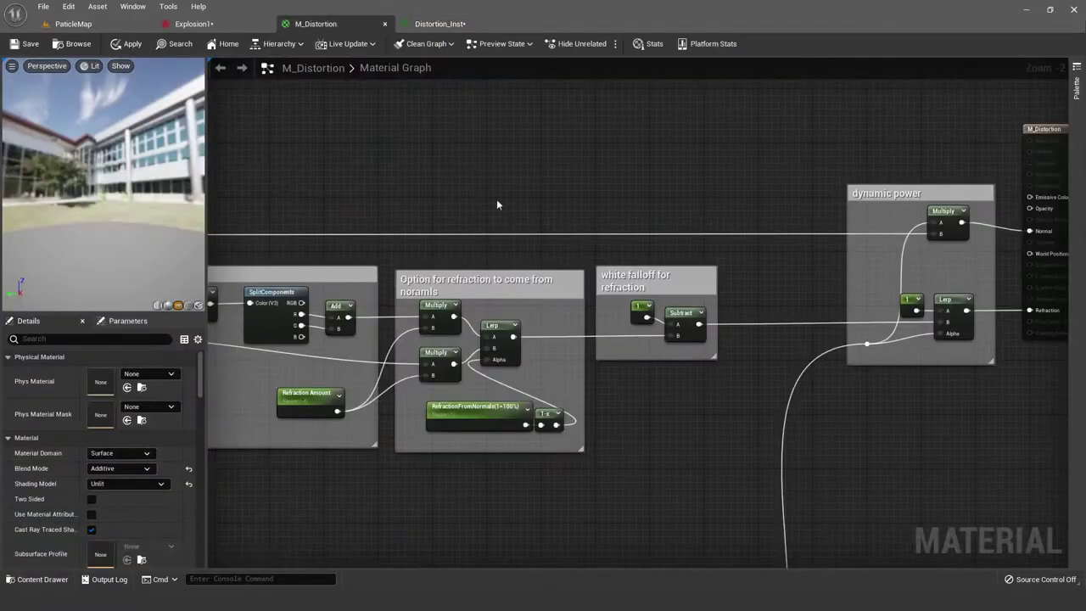
scroll(496, 198, down, 2)
scroll(602, 251, up, 4)
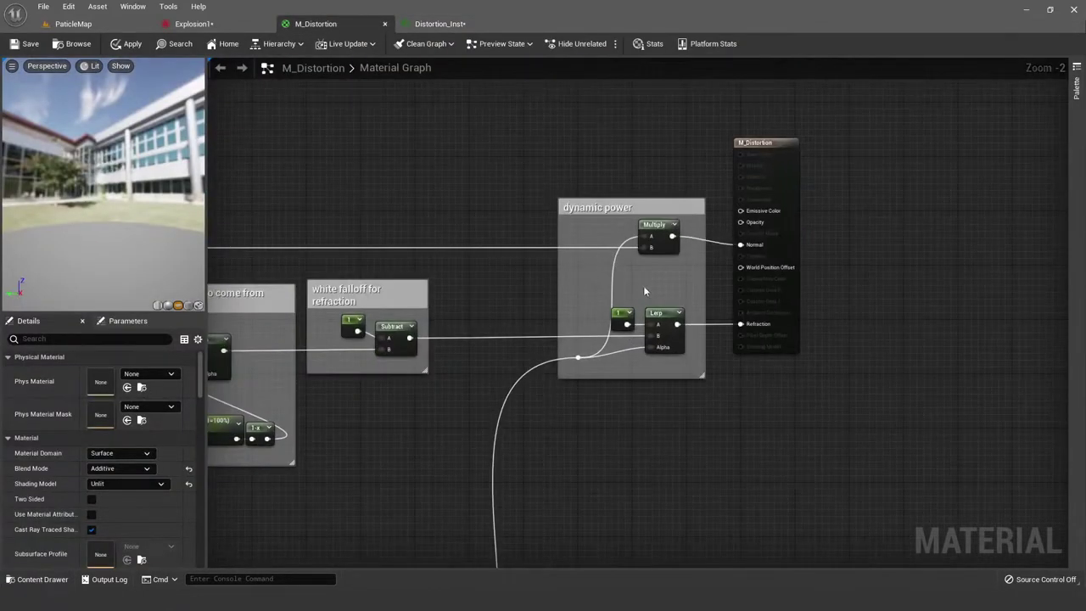
right_drag(645, 291, 833, 102)
scroll(560, 246, down, 3)
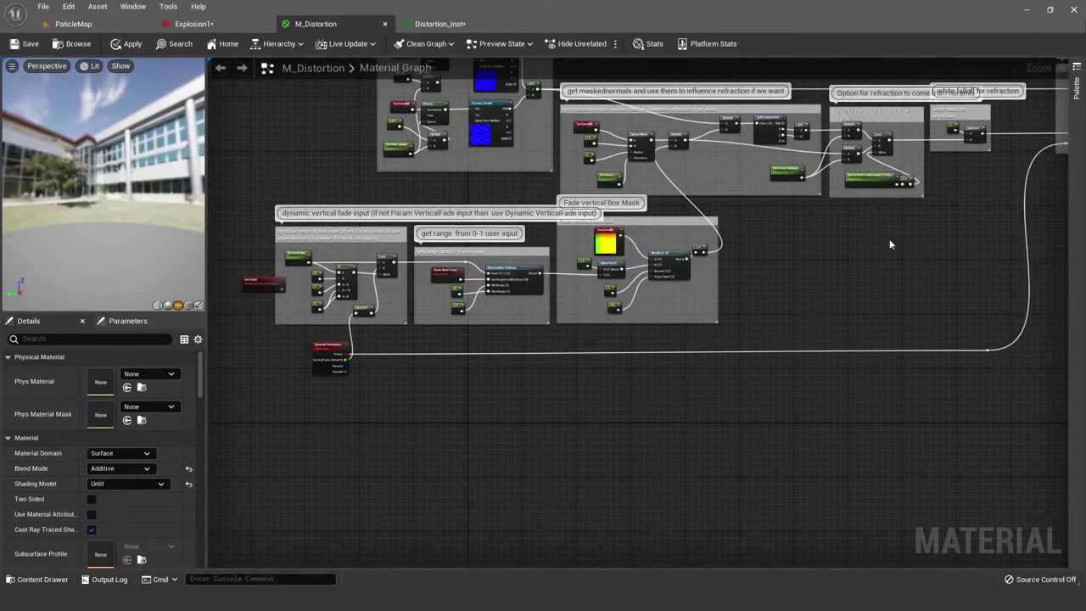
scroll(551, 217, up, 3)
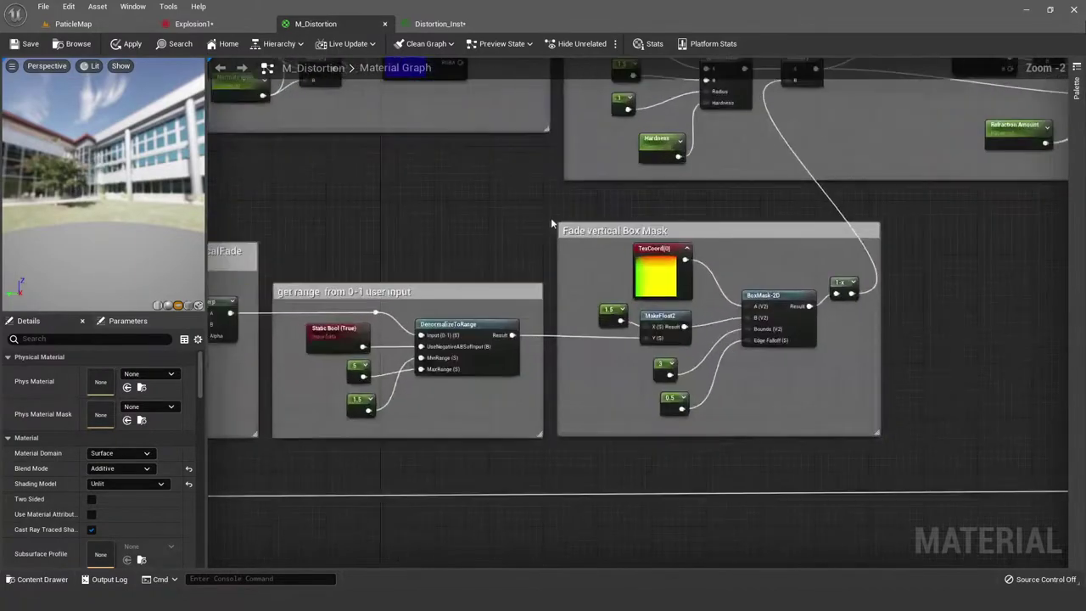
scroll(547, 220, down, 2)
right_drag(750, 224, 842, 255)
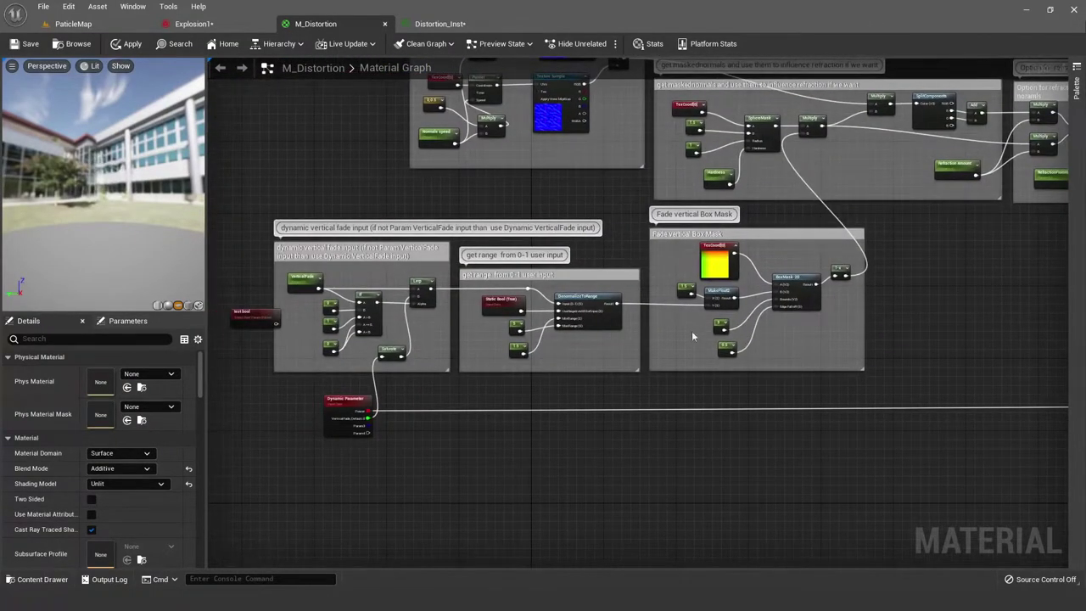
scroll(727, 301, up, 2)
right_drag(755, 245, 828, 188)
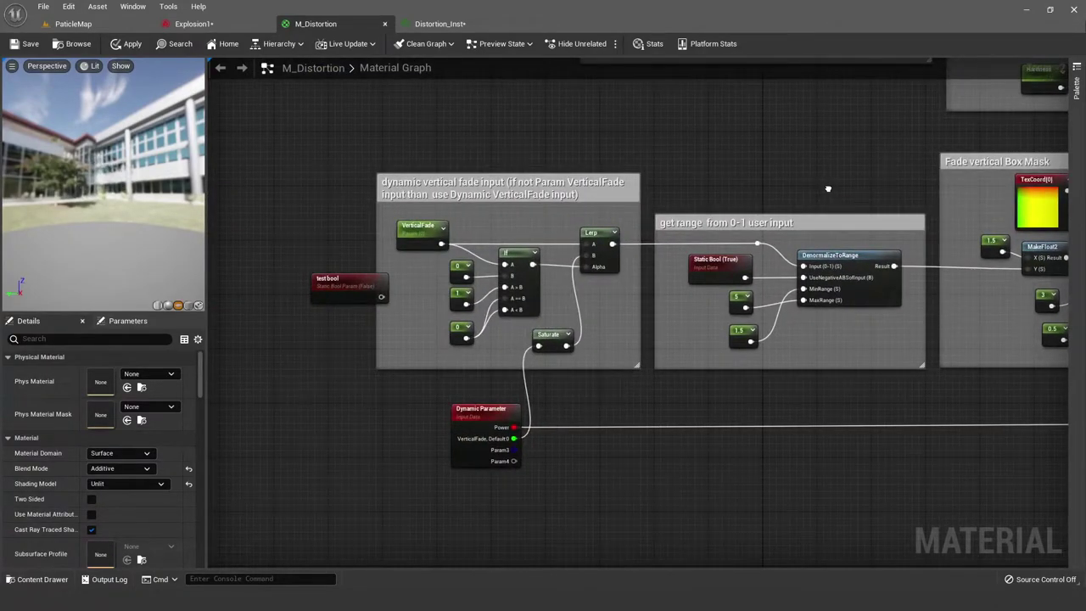
Step: Inspect the test bool parameter and the Dynamic Parameter node's settings
click(339, 299)
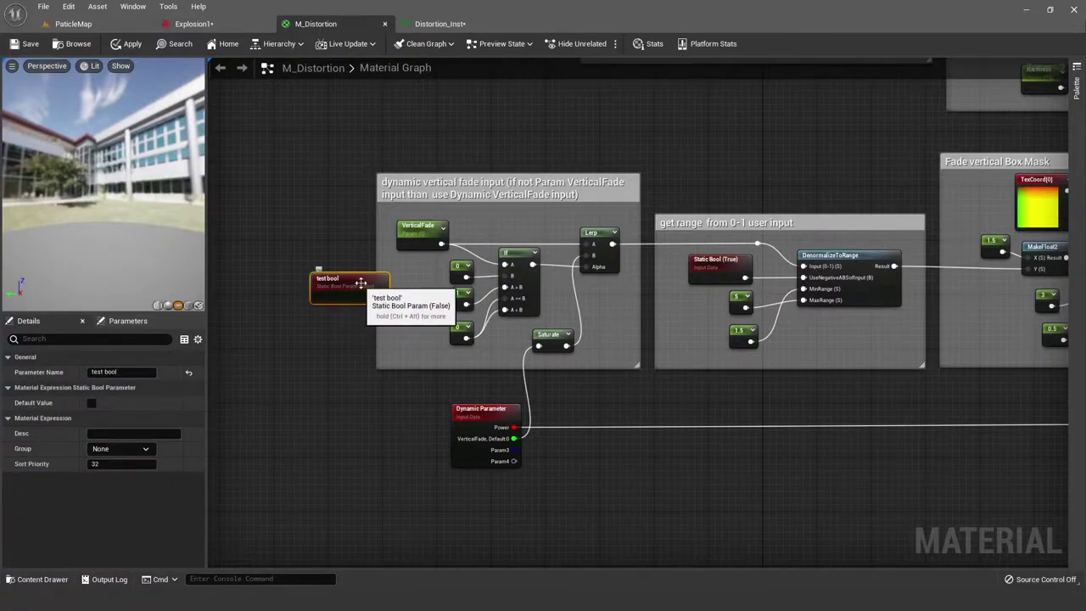
click(407, 274)
scroll(641, 248, up, 1)
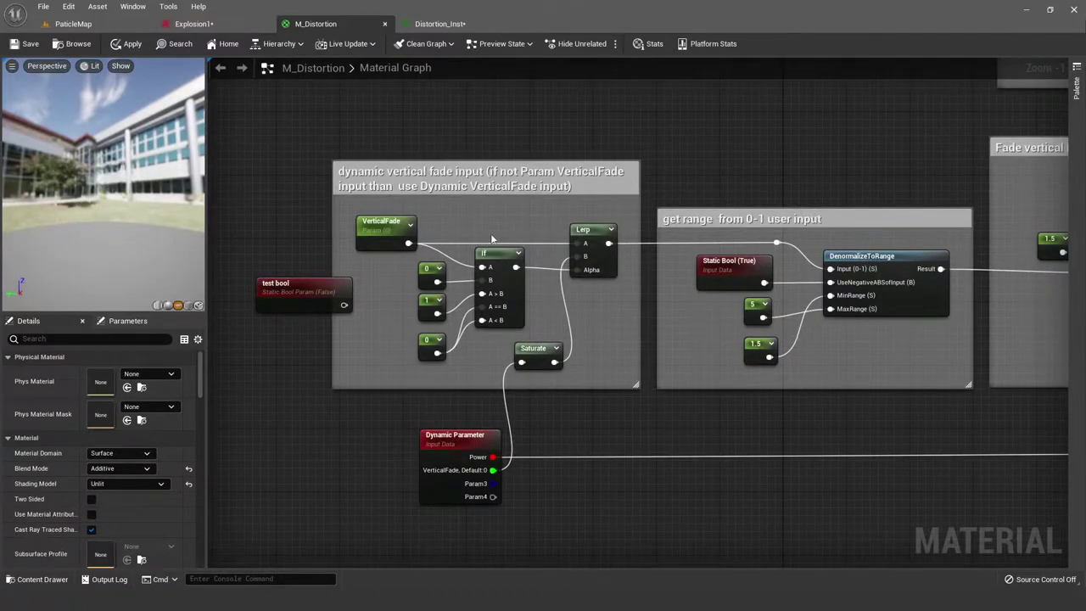
click(437, 445)
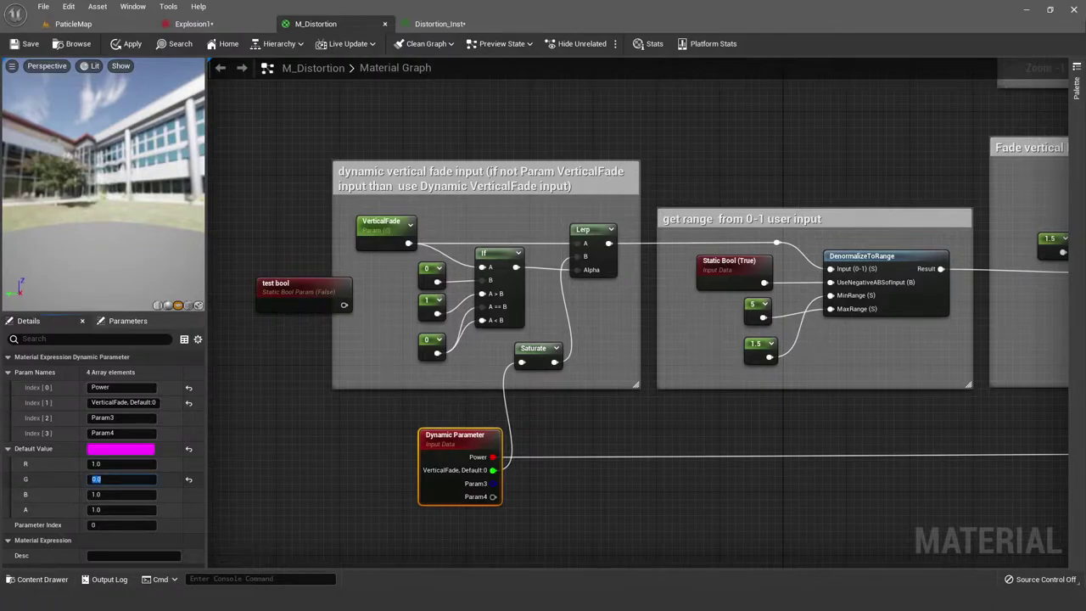
Step: In Distortion_Inst, start entering 0.072 as the VerticalFade value
click(249, 204)
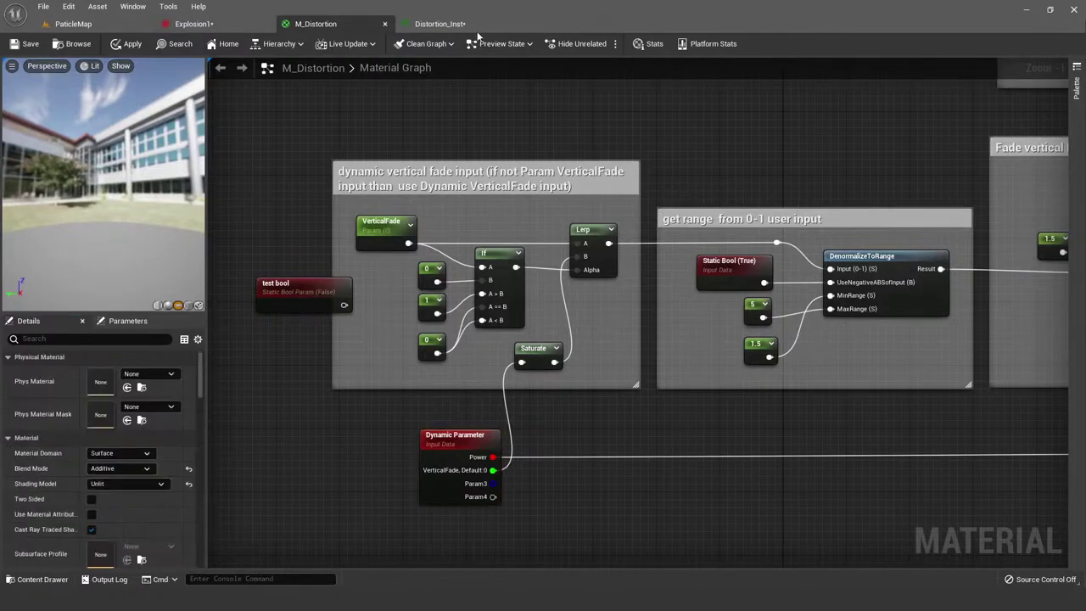
click(440, 24)
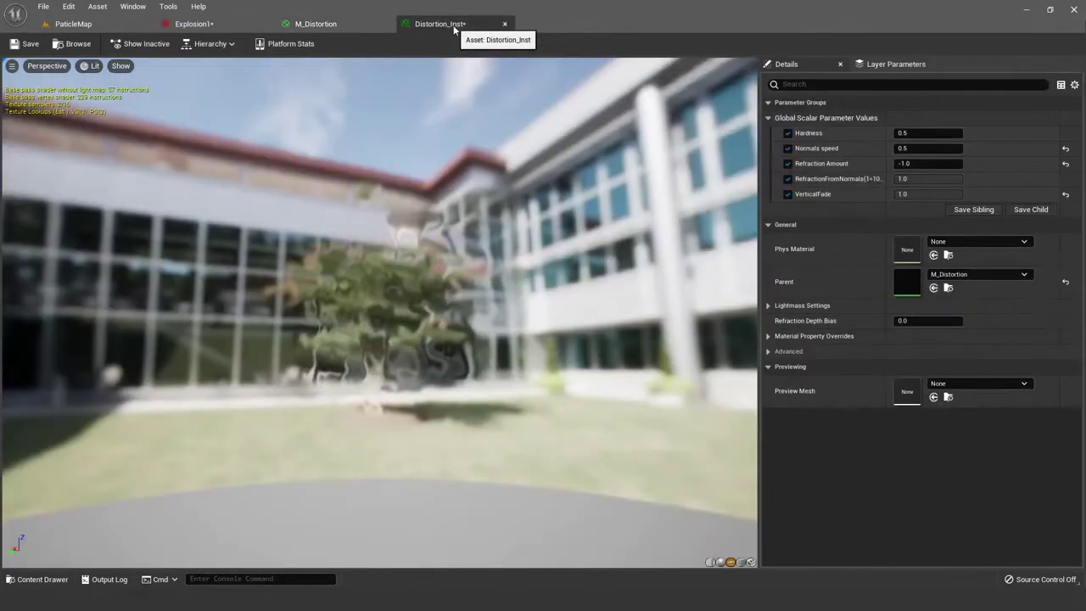
click(926, 194)
text(0.072)
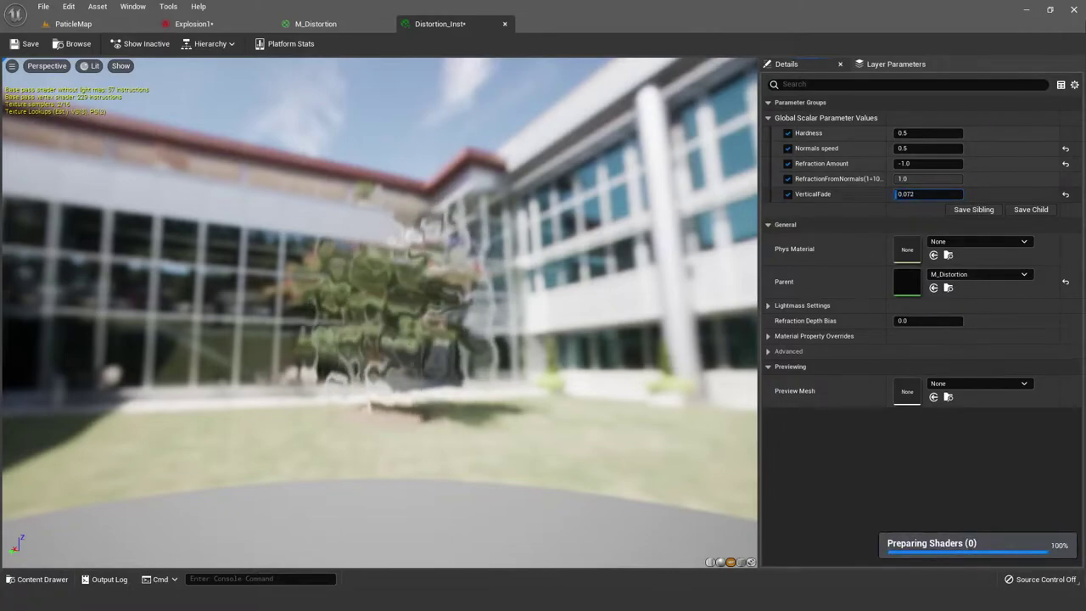
Step: Back in M_Distortion, inspect the Dynamic Parameter and Saturate nodes
click(327, 23)
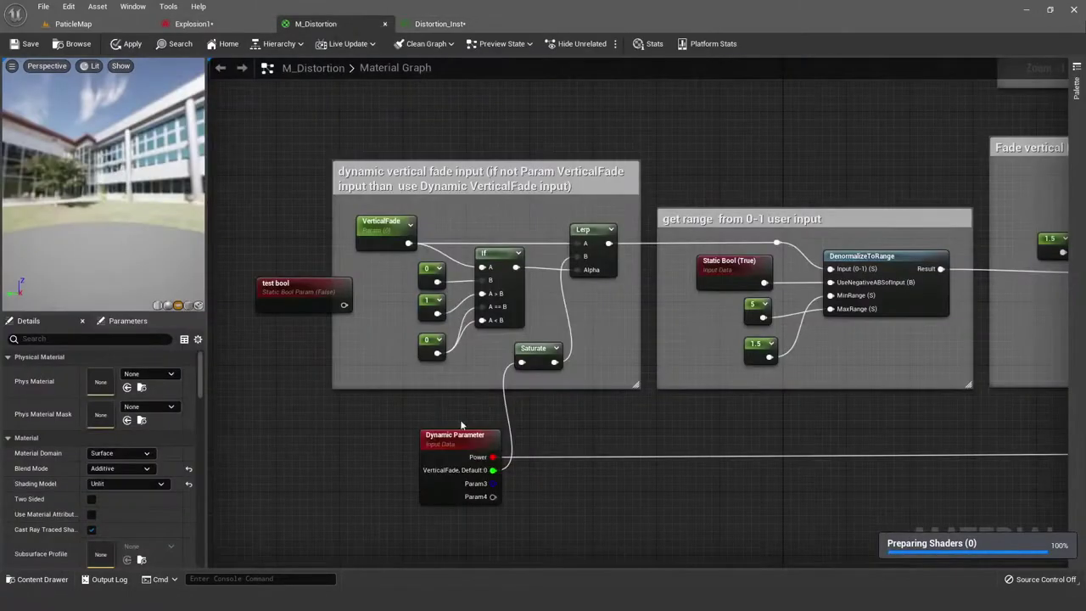
click(466, 451)
right_drag(598, 420, 578, 361)
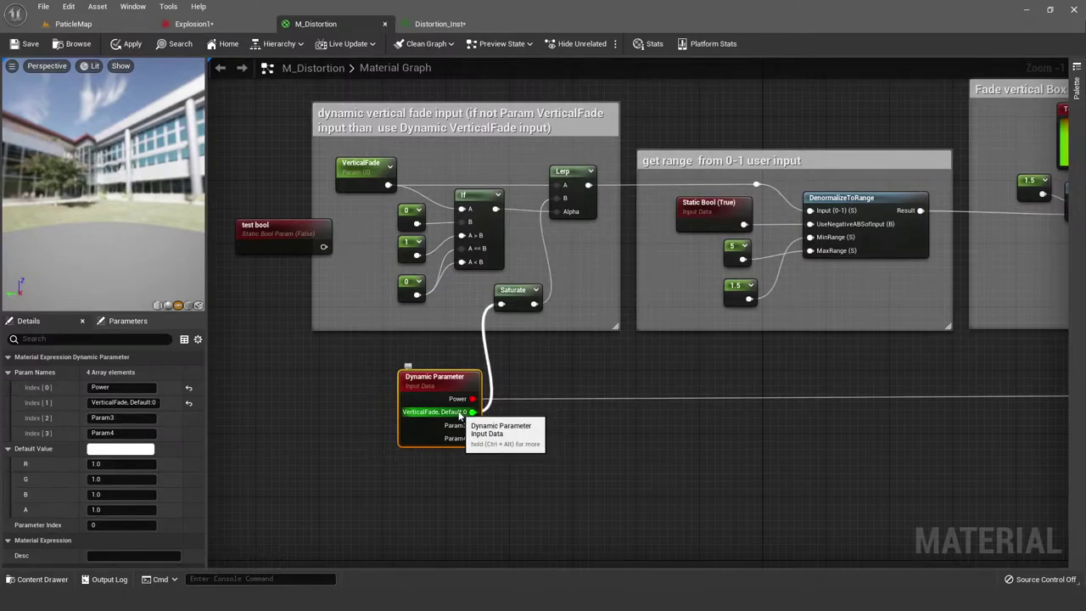
click(512, 292)
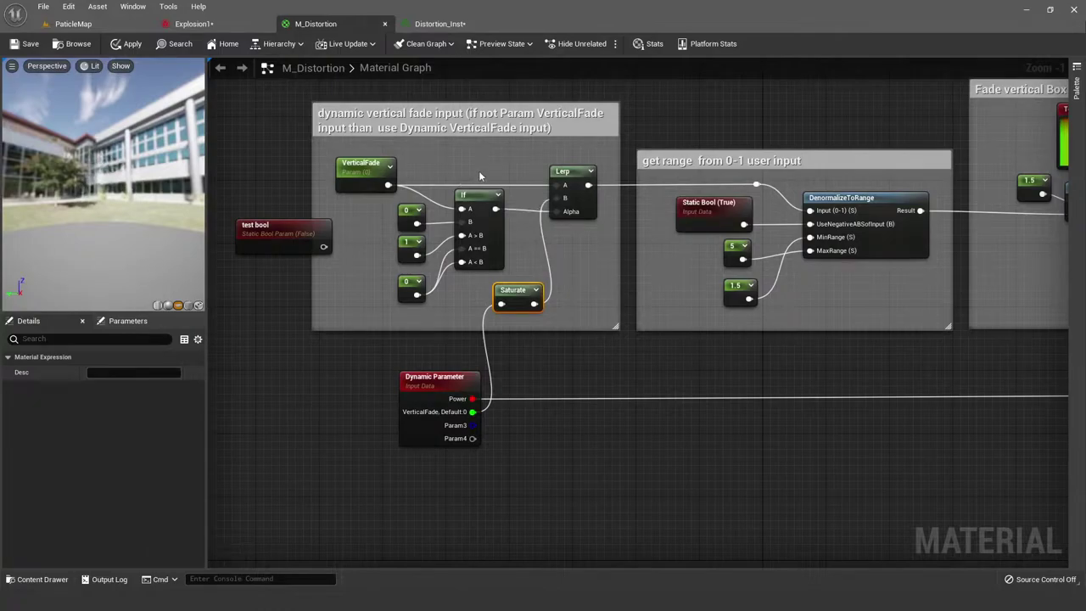
right_drag(574, 161, 571, 182)
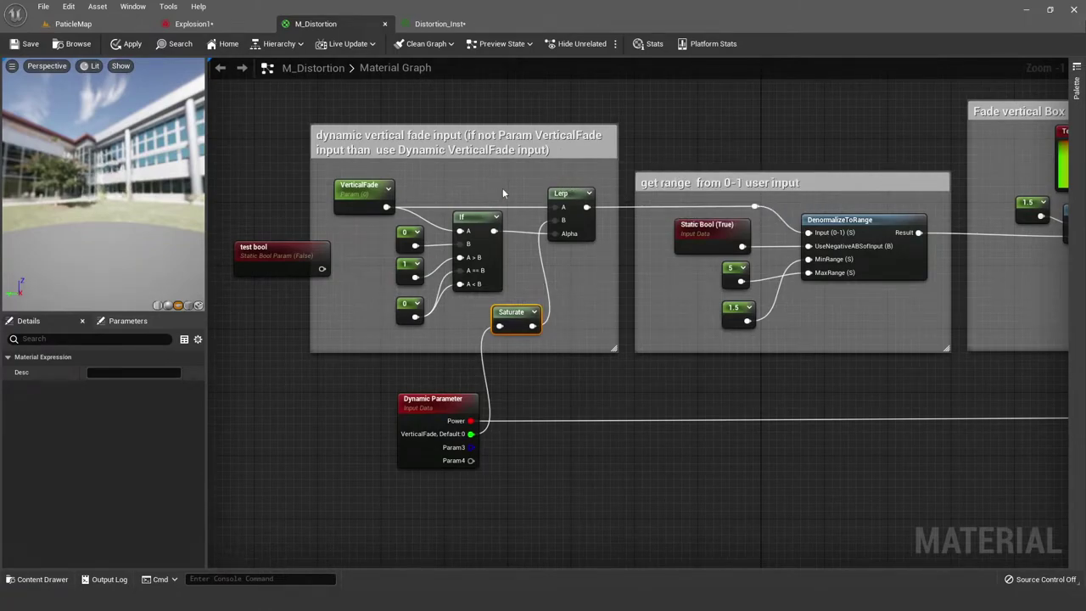
Step: Tidy the 0 constant nodes and inspect the Dynamic Parameter and VerticalFade slider settings
click(441, 23)
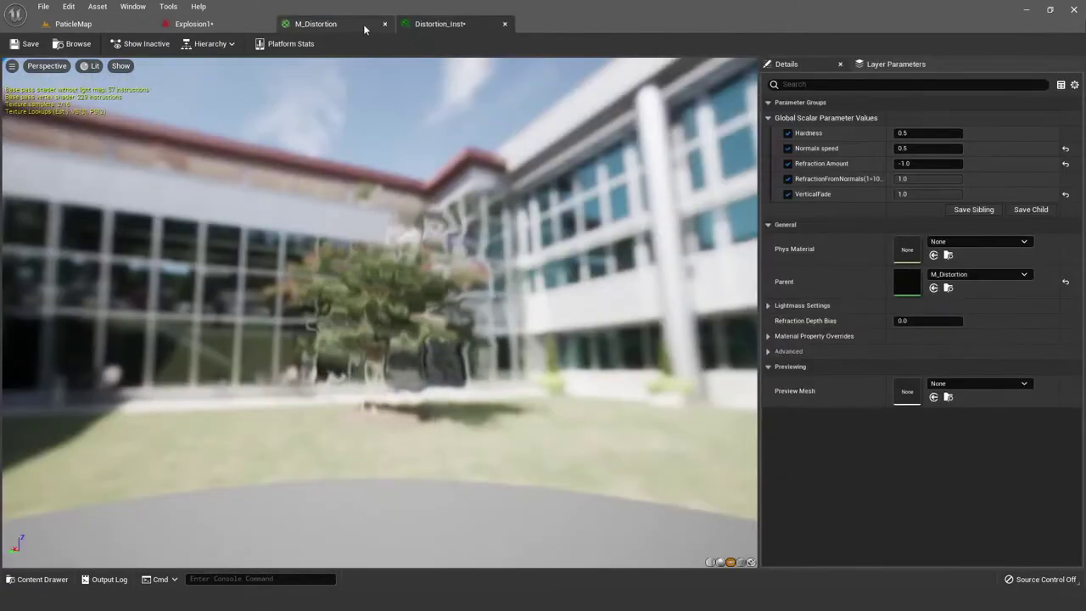
click(315, 23)
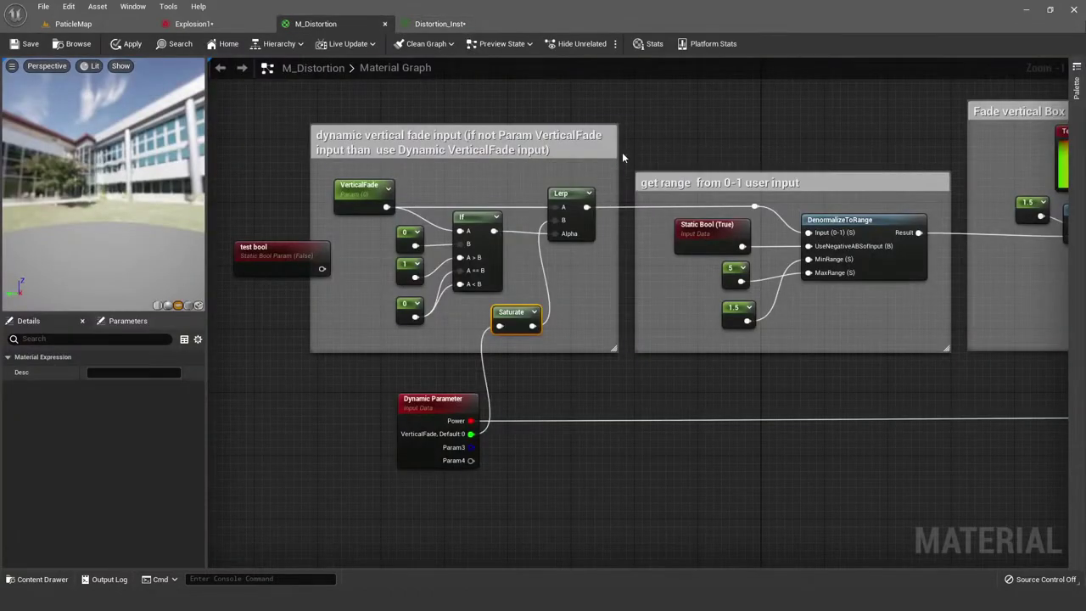
click(648, 142)
right_drag(648, 143, 576, 128)
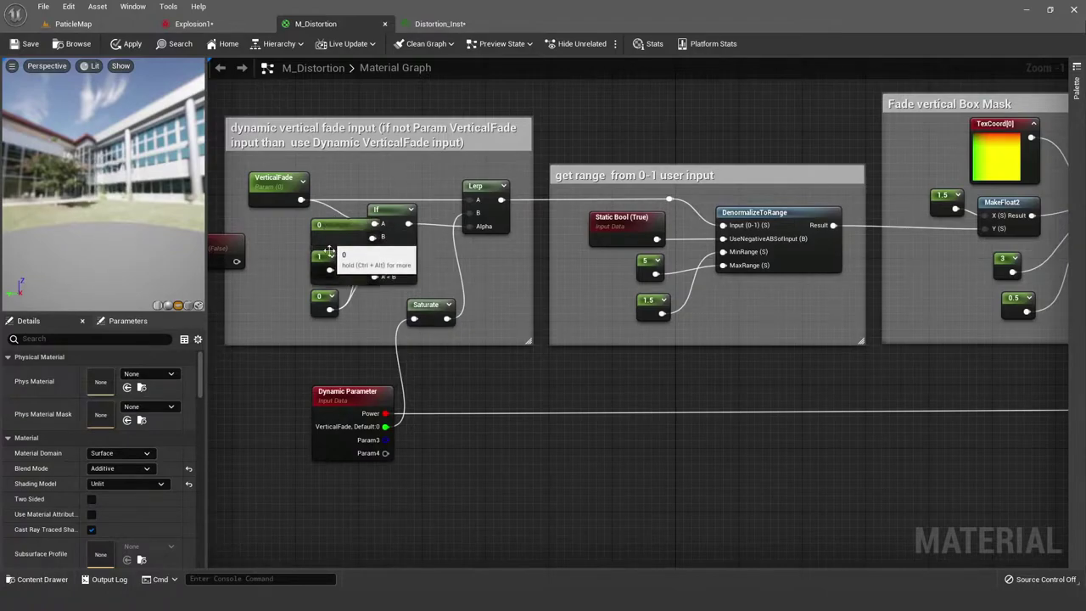
drag(372, 230, 322, 229)
click(350, 219)
click(328, 302)
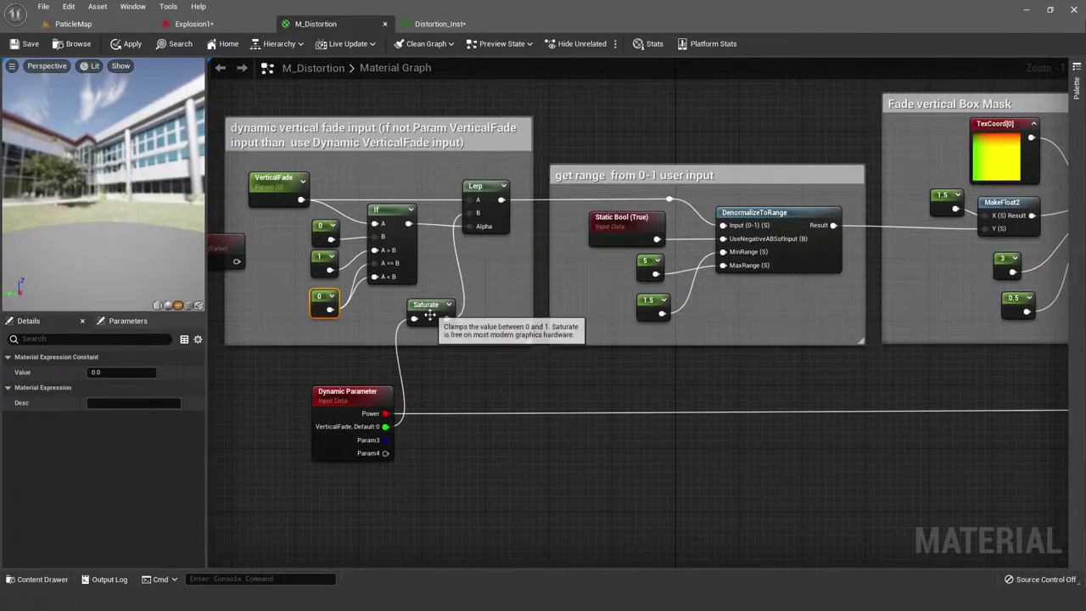
click(322, 380)
click(283, 181)
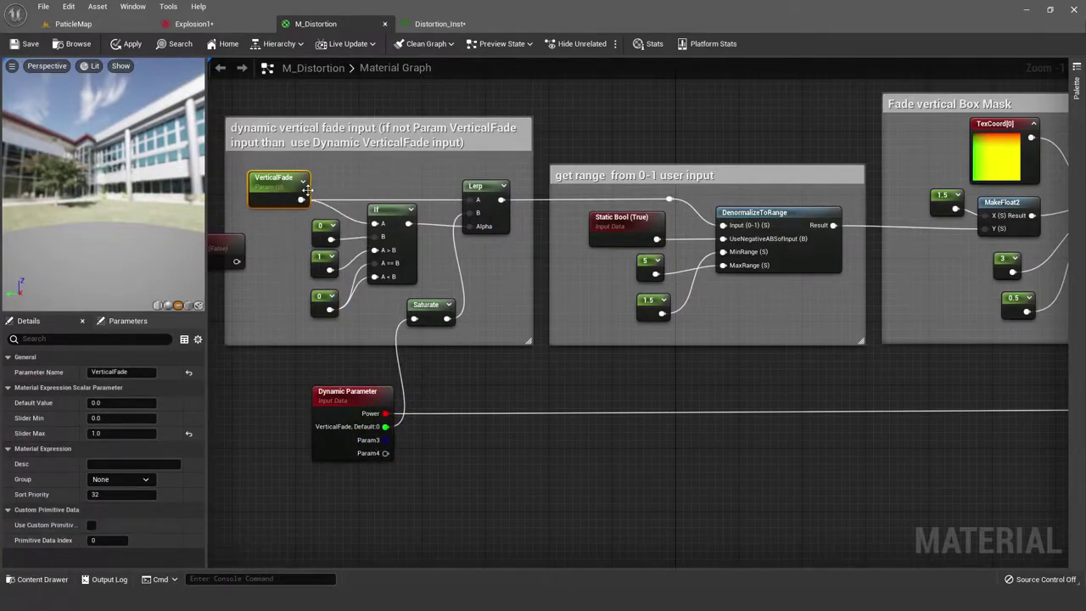
Step: Set Distortion_Inst's VerticalFade to 1
click(457, 25)
click(925, 193)
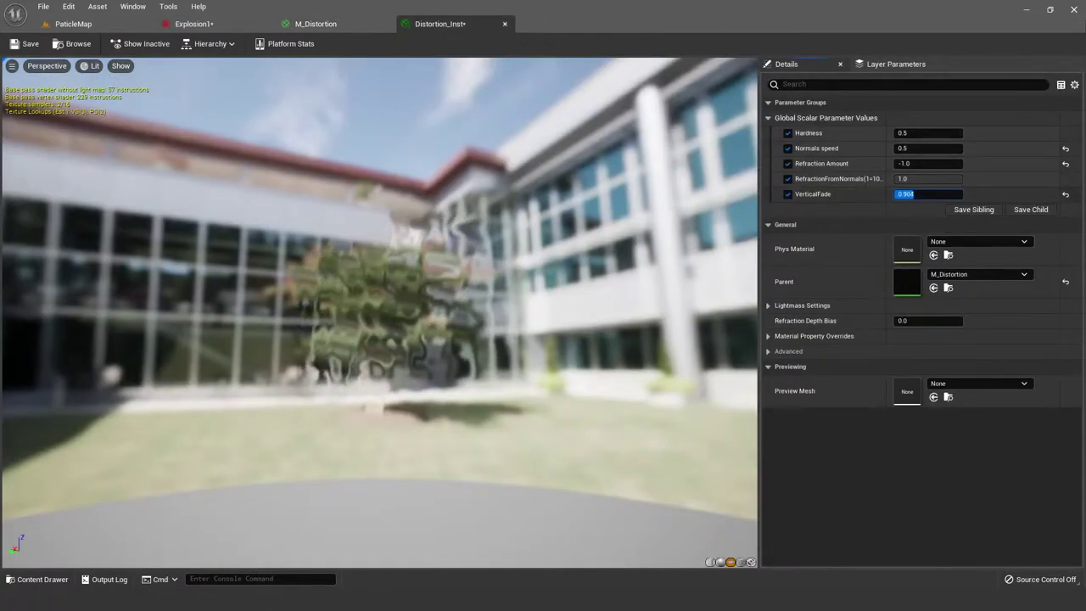
text(1)
key(Return)
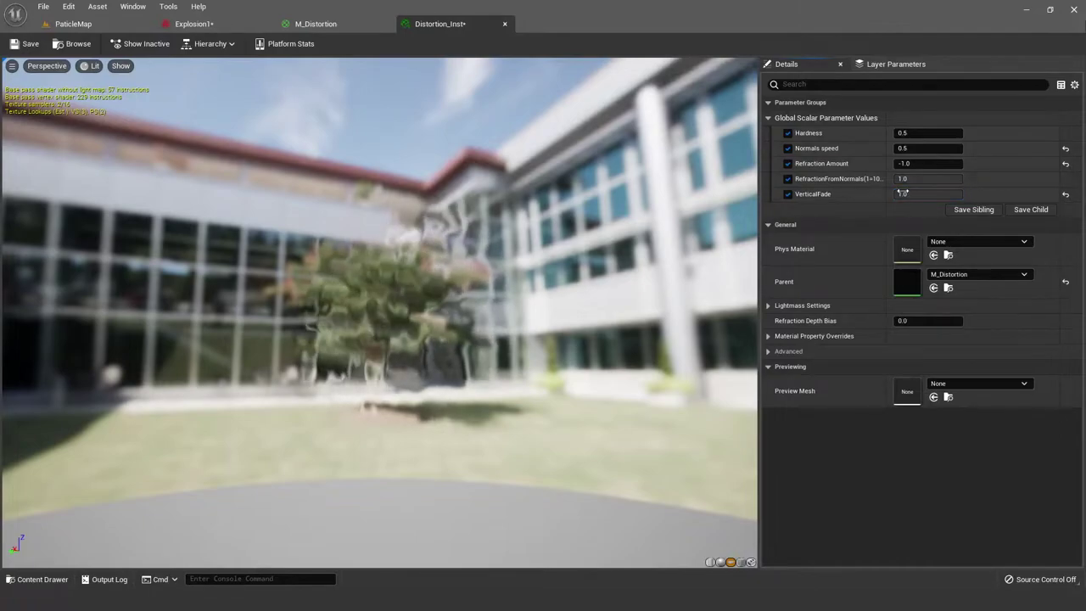
Step: Return to M_Distortion and check the Dynamic Parameter's default value
click(327, 24)
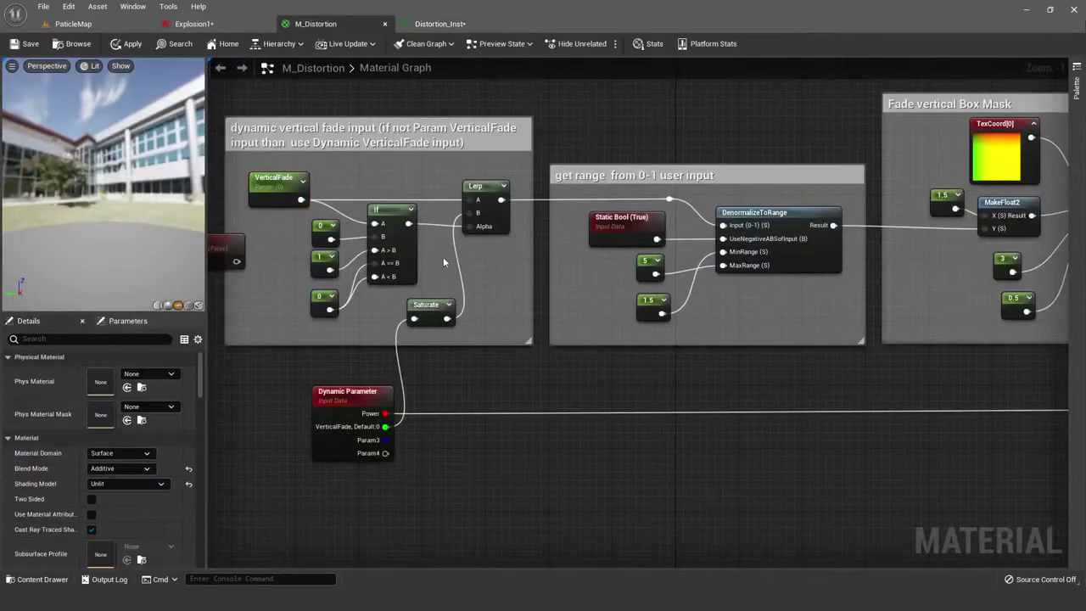
scroll(400, 311, up, 1)
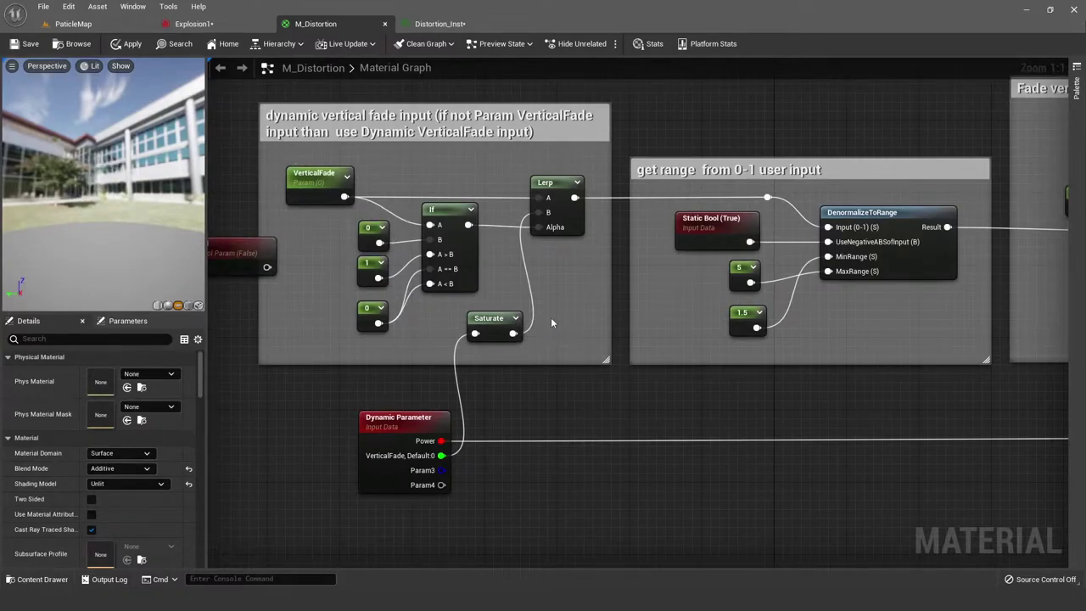
click(398, 420)
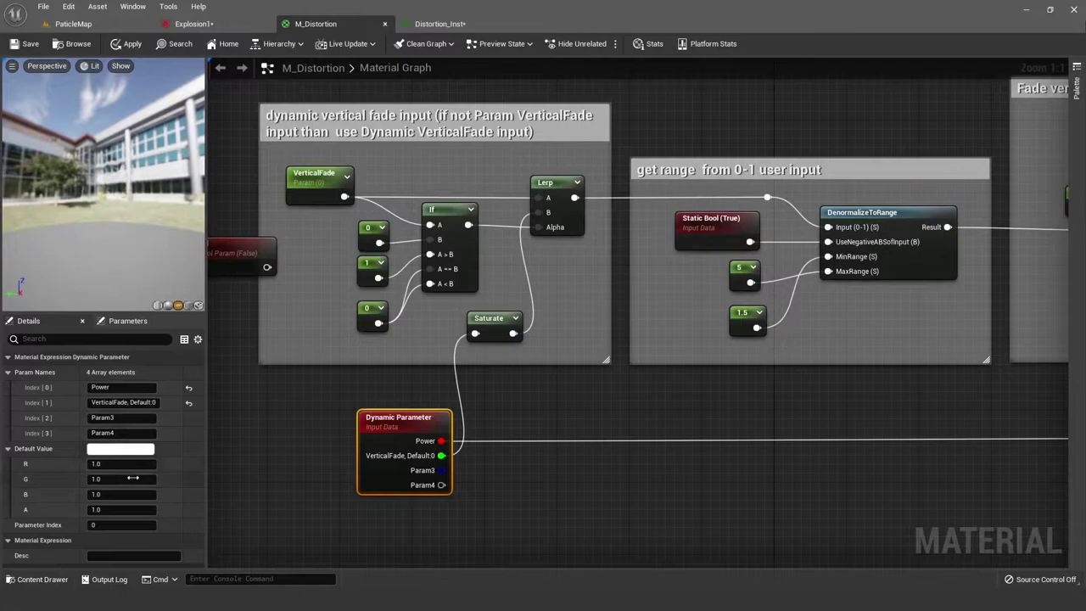
Step: Drop the Dynamic Parameter's default G from 1.0 to 0.0 so it reads magenta
drag(133, 478, 94, 478)
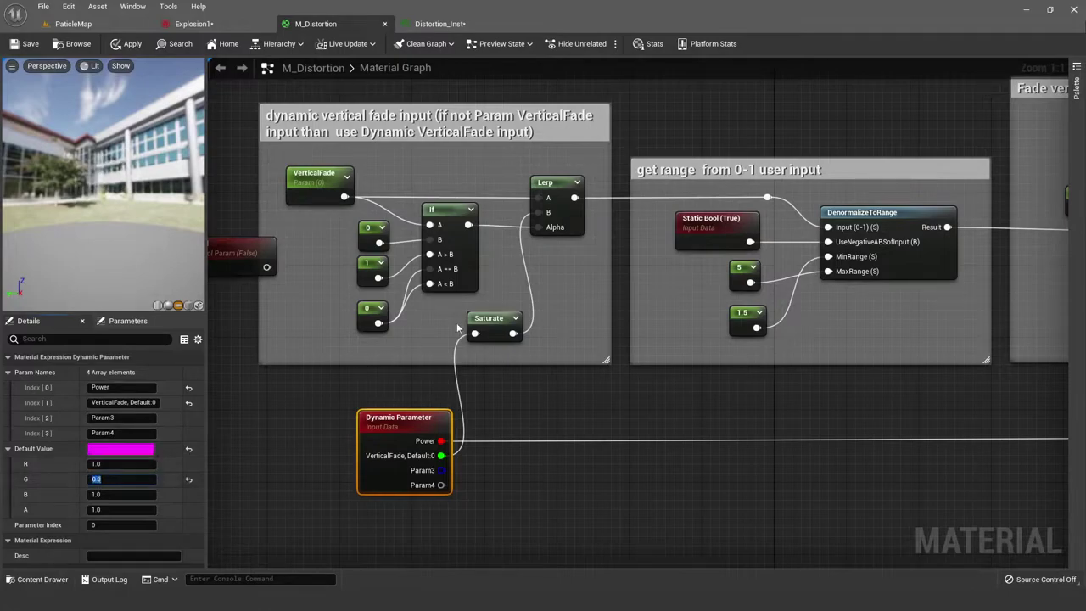
click(605, 309)
right_drag(579, 297, 549, 292)
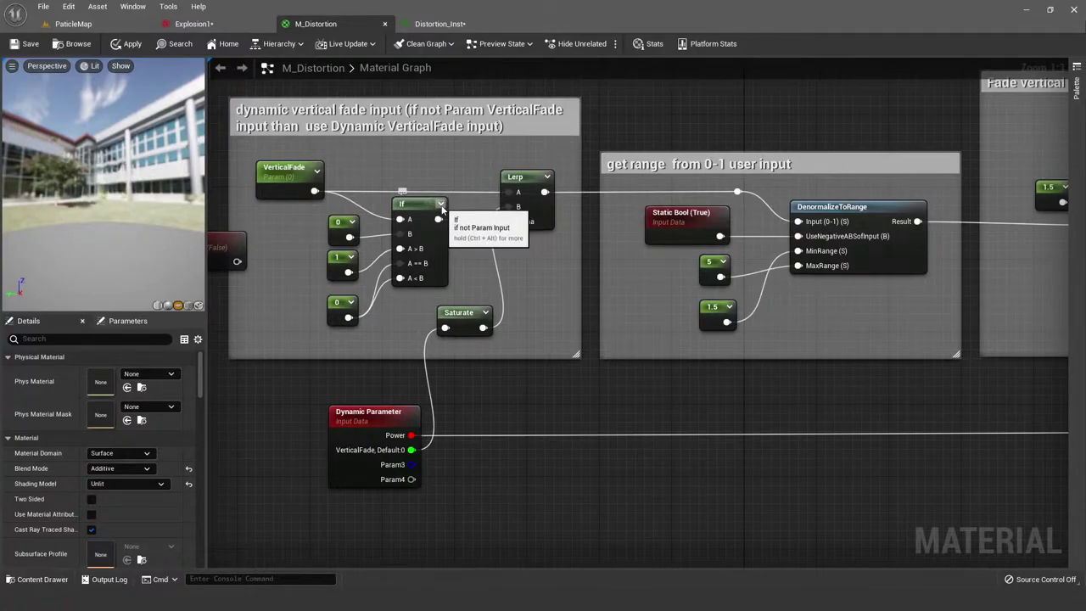
right_drag(344, 198, 346, 193)
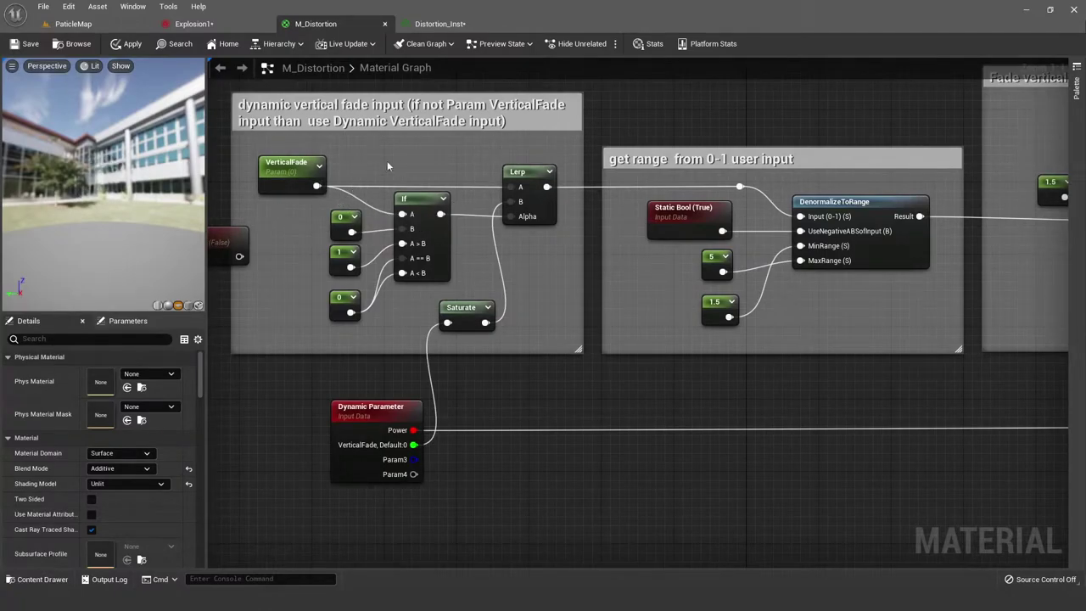
Step: Inspect the settings of the VerticalFade parameter and the If node
click(288, 189)
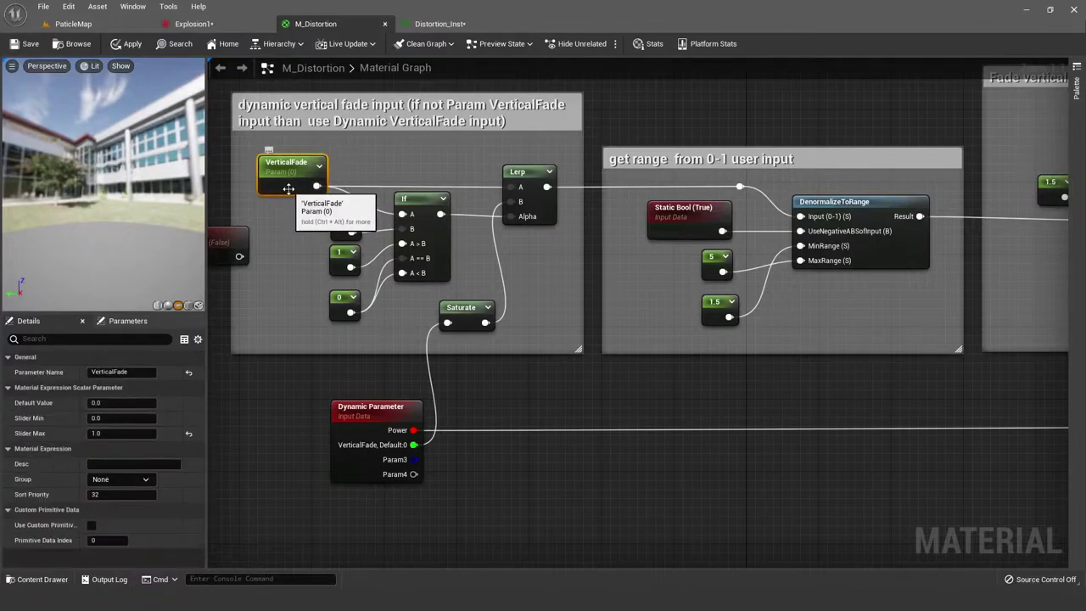
click(490, 252)
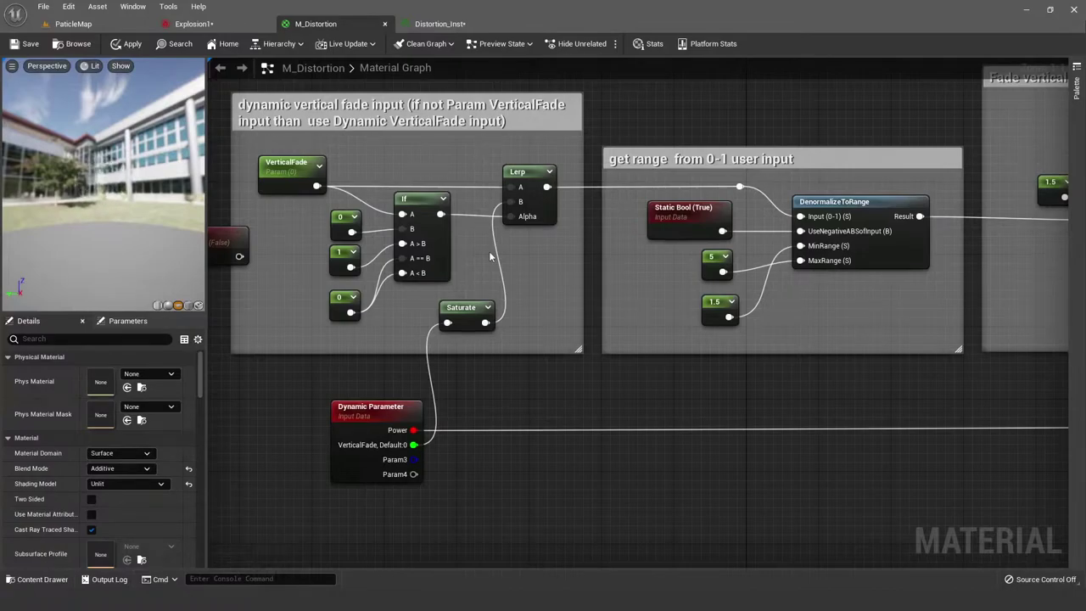
click(422, 210)
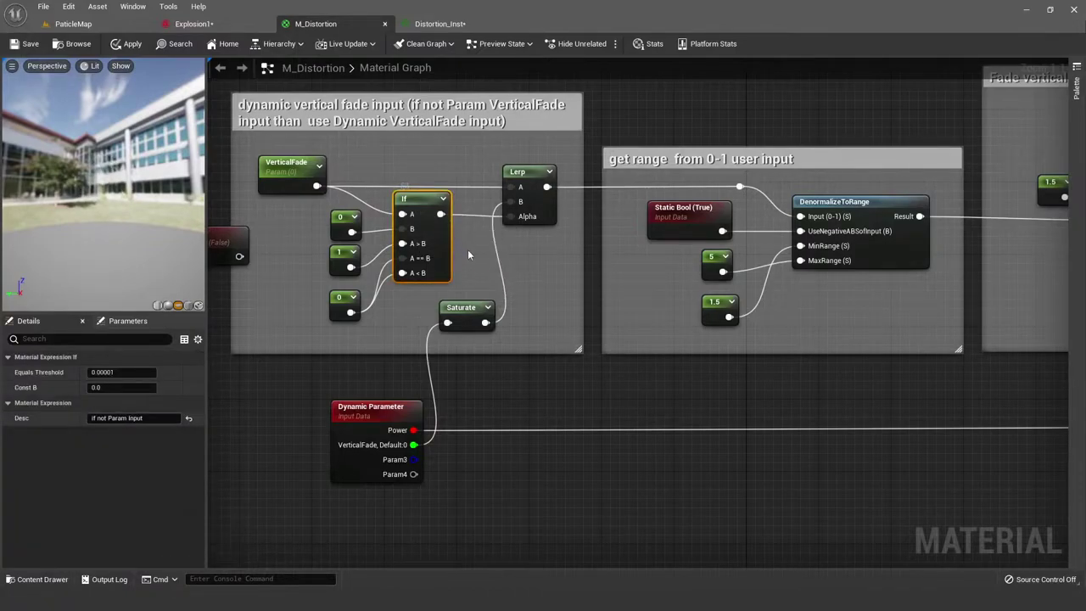
click(467, 249)
right_drag(535, 259, 489, 277)
scroll(502, 252, down, 1)
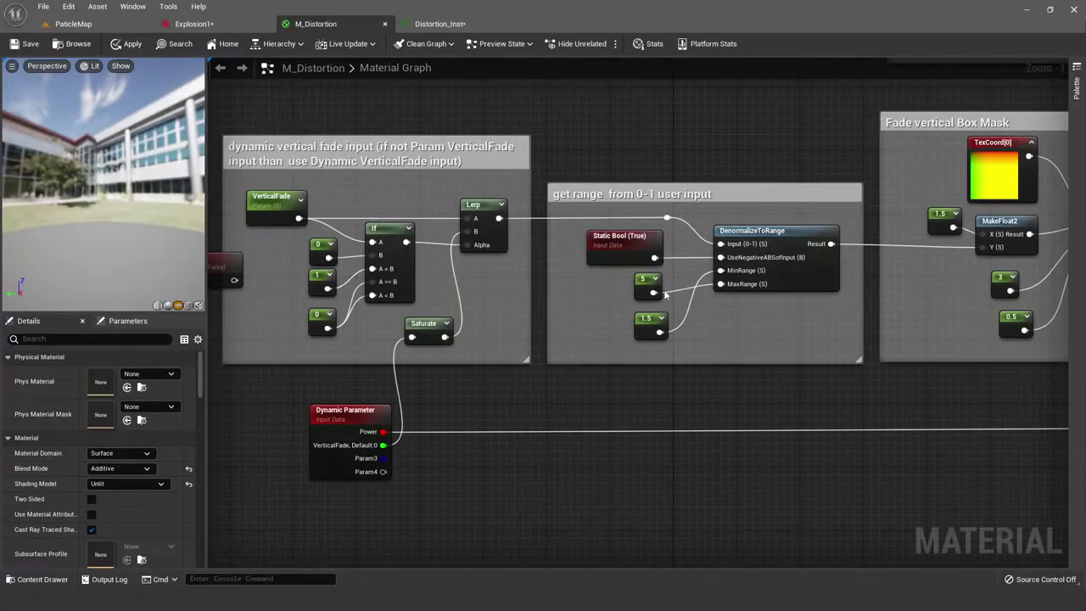
Step: Recheck the Dynamic Parameter and VerticalFade settings, moving toward the Fade vertical Box Mask group
right_drag(624, 293, 563, 281)
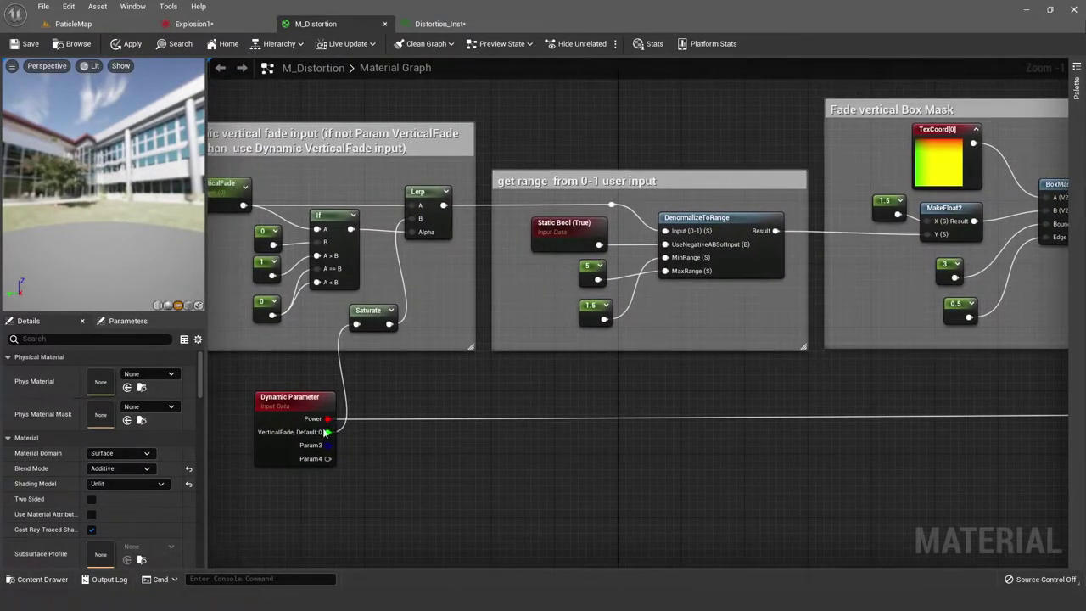
click(297, 433)
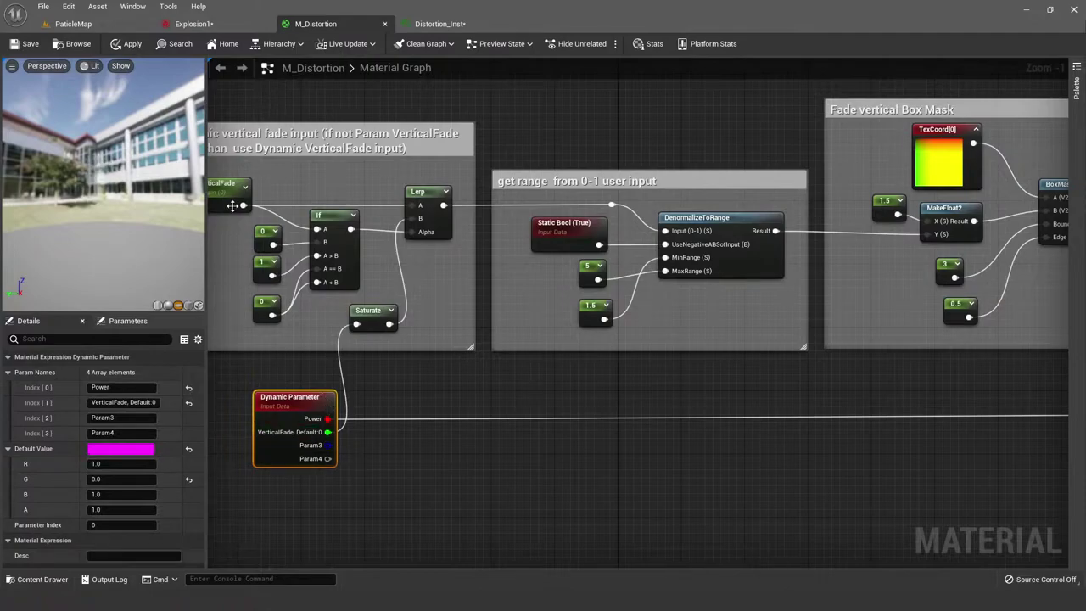
right_drag(287, 363, 356, 393)
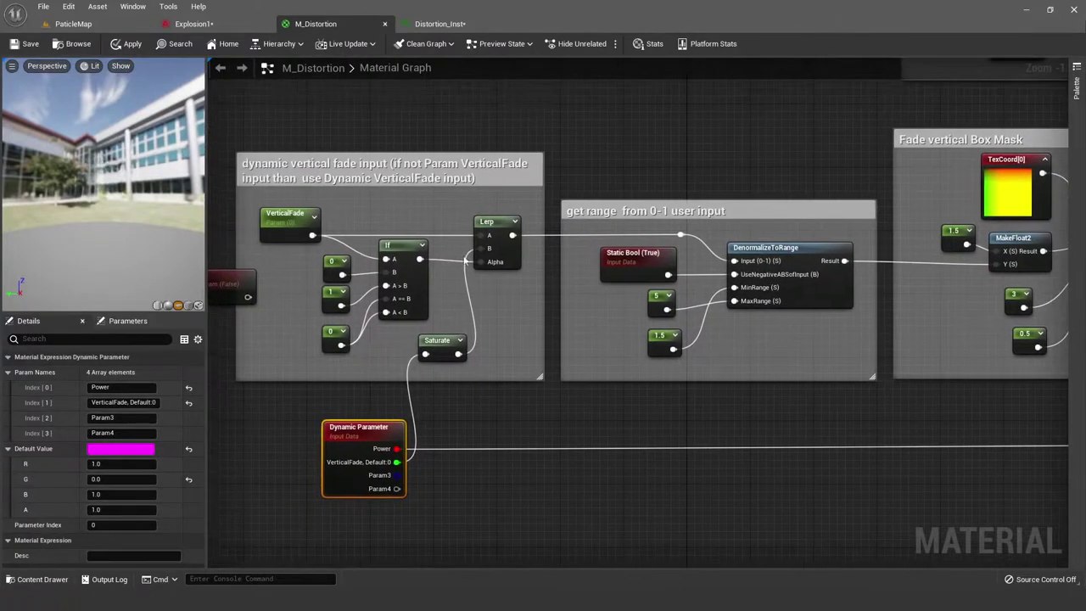
click(306, 235)
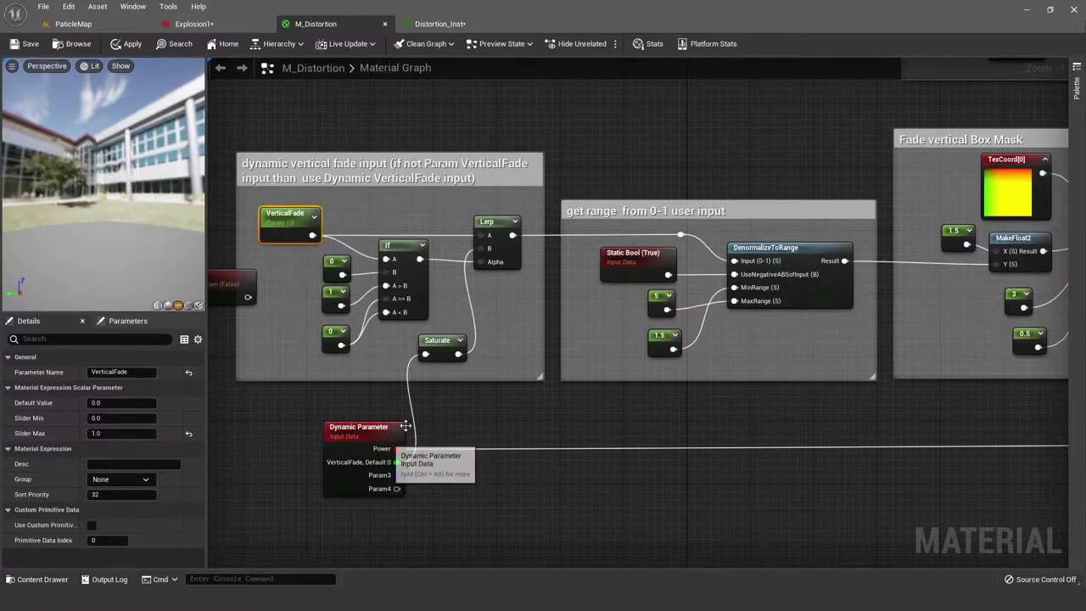
click(607, 344)
right_drag(607, 344, 530, 339)
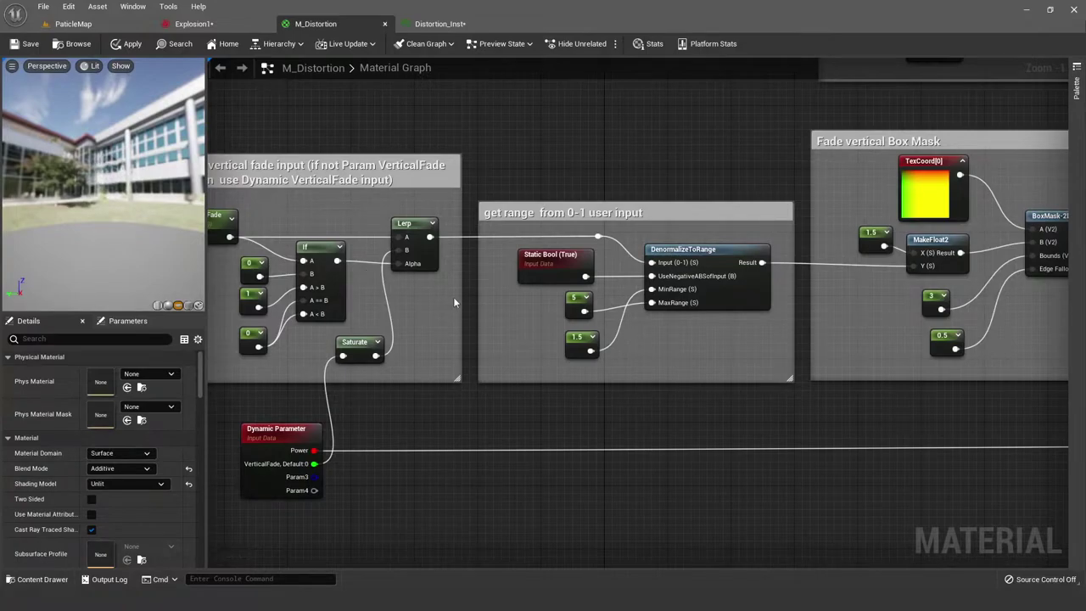
right_drag(551, 296, 477, 281)
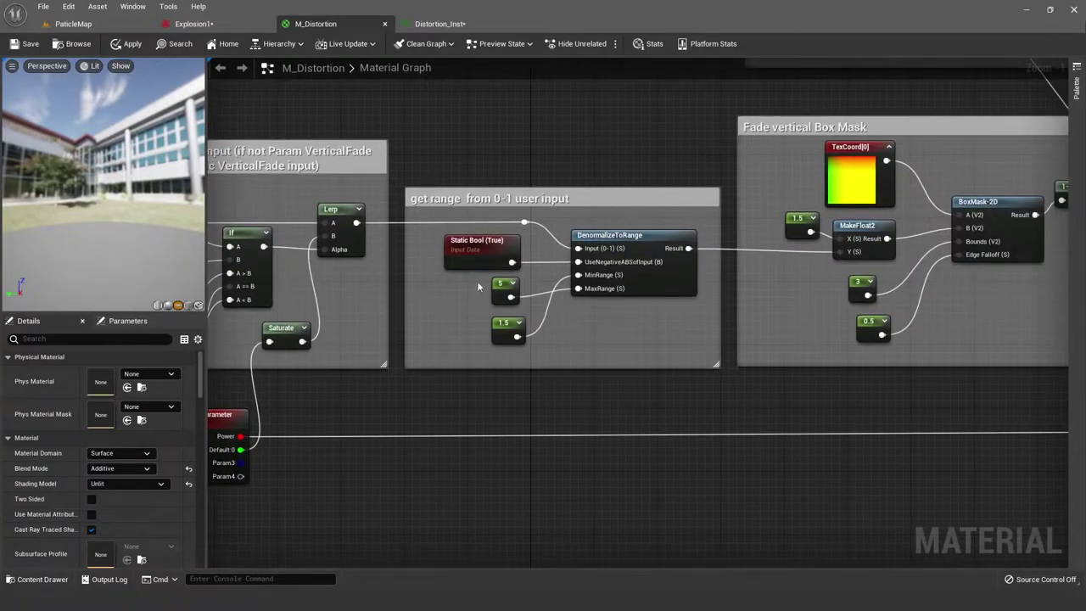
Step: Open the DenormalizeToRange function's own graph and look at its input
click(638, 238)
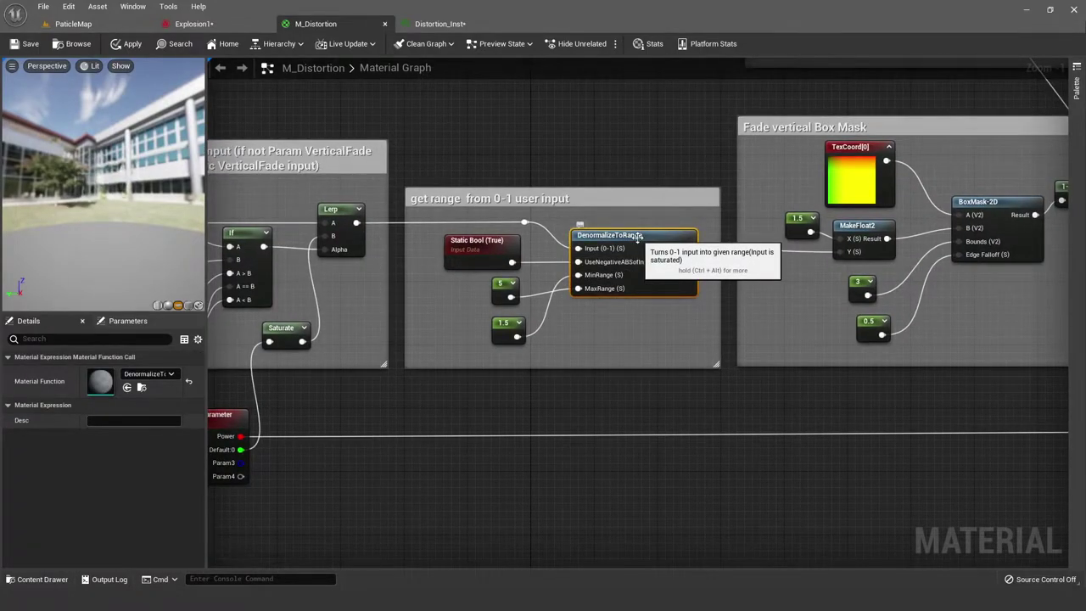
double_click(638, 238)
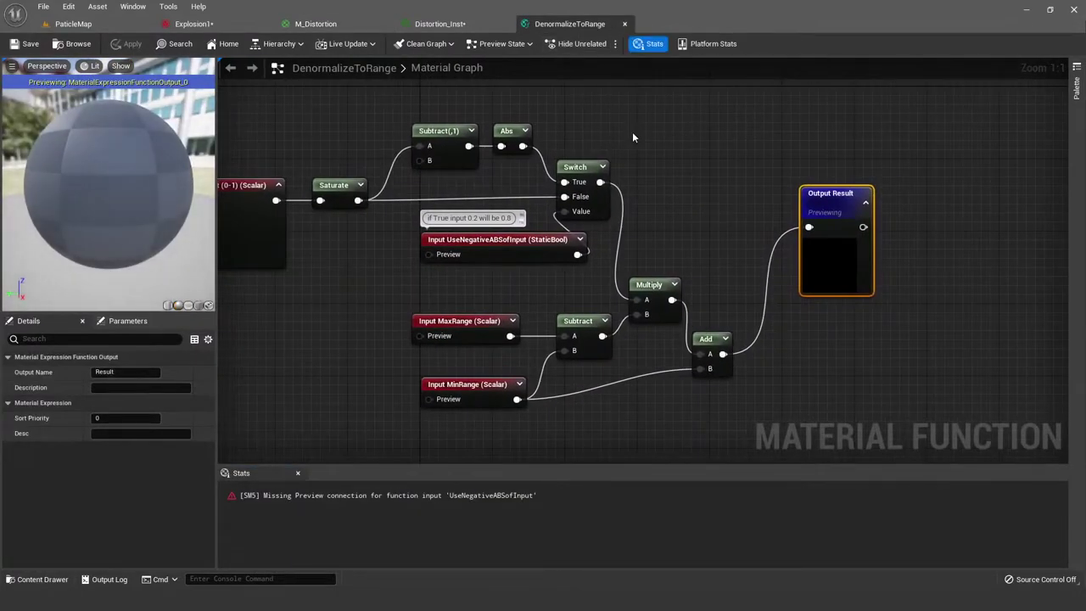
right_drag(632, 132, 711, 132)
scroll(711, 131, down, 1)
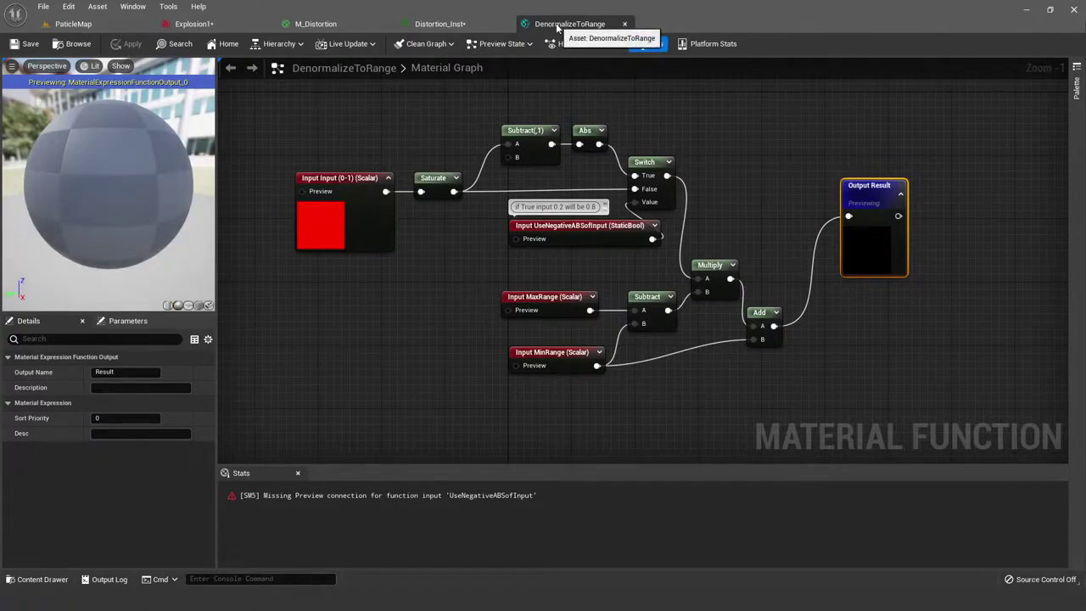
Step: Go back through the ParticleMap and Distortion_Inst tabs to the M_Distortion graph
click(76, 24)
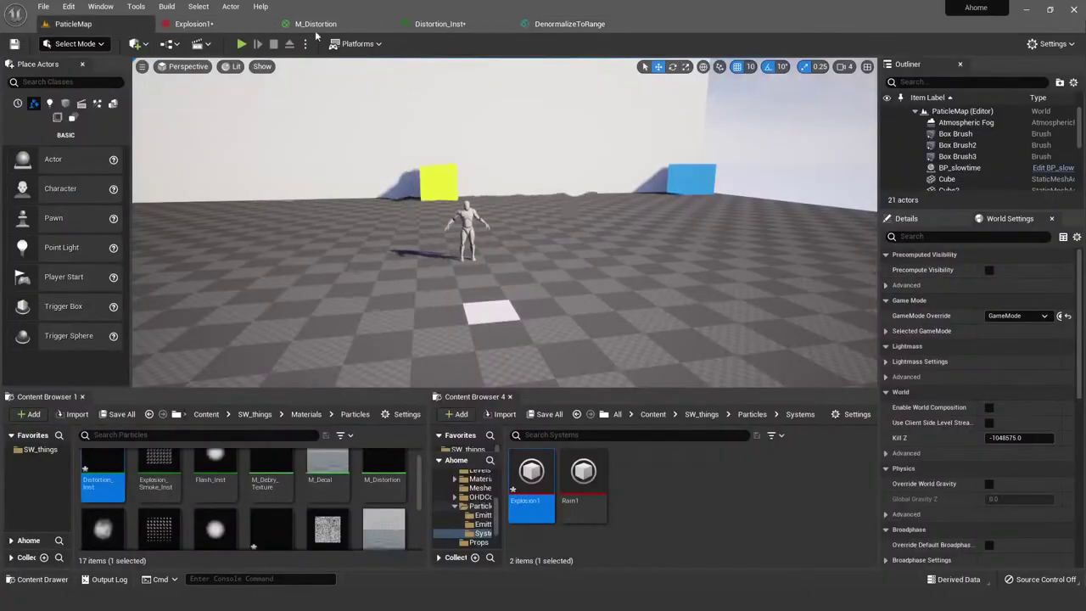
click(437, 24)
click(309, 24)
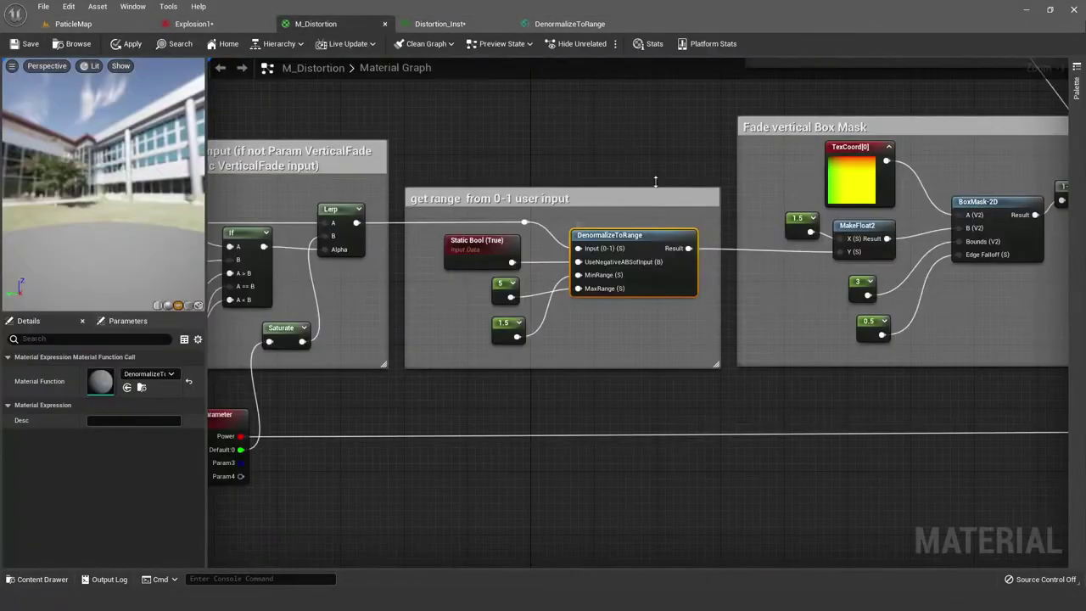
click(633, 155)
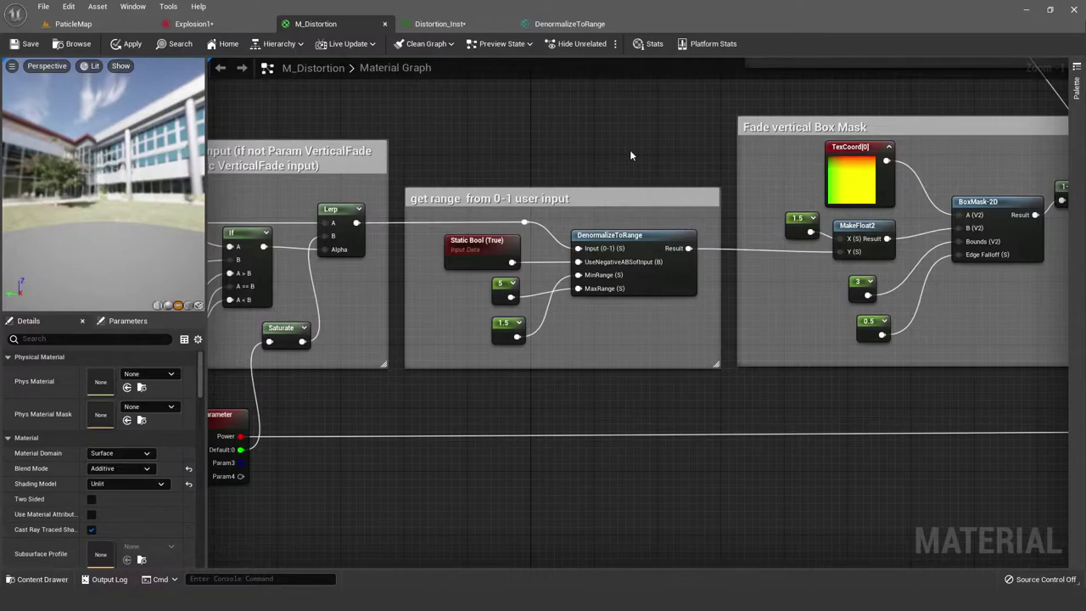
right_drag(630, 155, 497, 154)
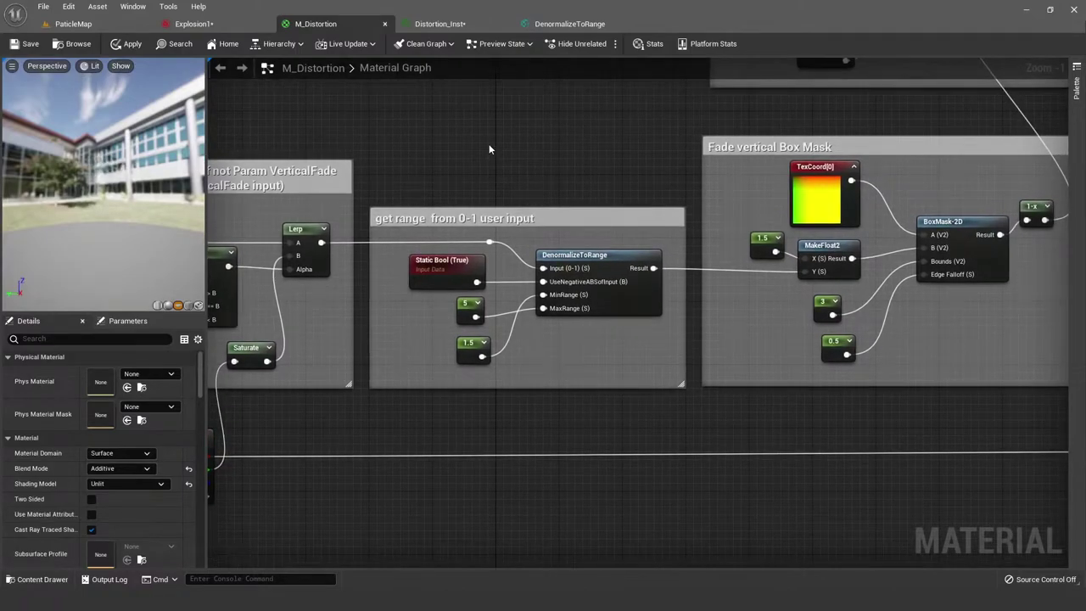
Step: Place a NormalizeToRange node above the get range group, open its graph, then return to M_Distortion
right_click(489, 150)
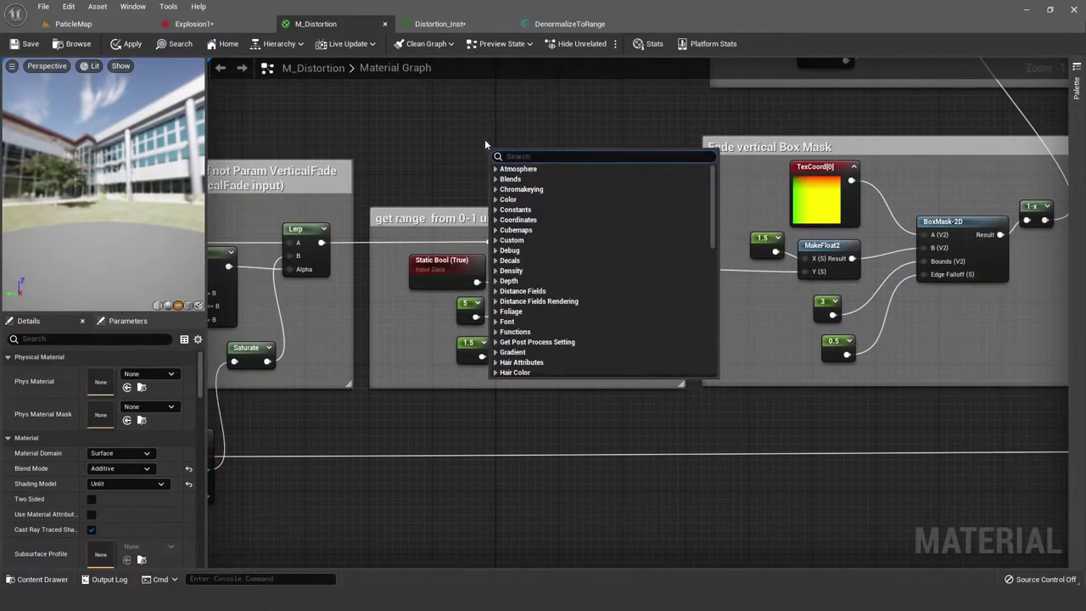
click(481, 132)
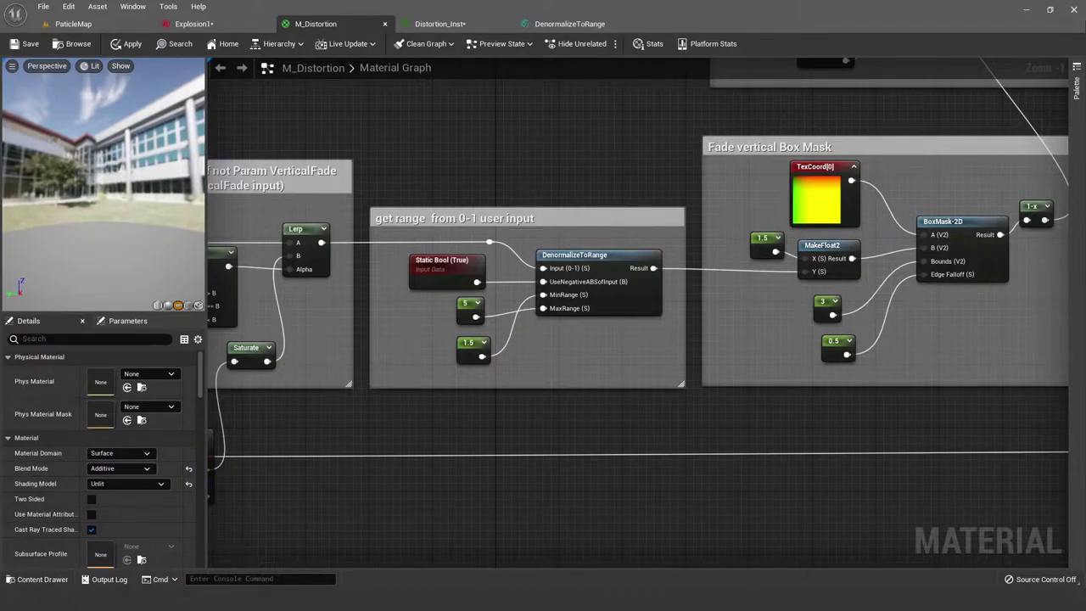
right_drag(543, 340, 562, 421)
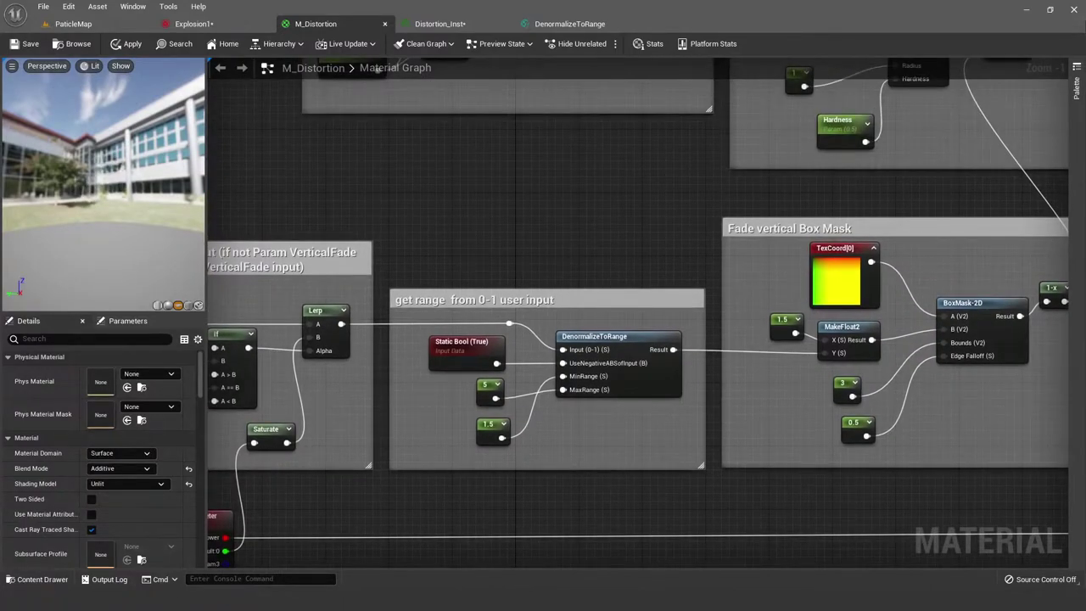
drag(407, 212, 503, 197)
scroll(609, 310, up, 1)
double_click(558, 189)
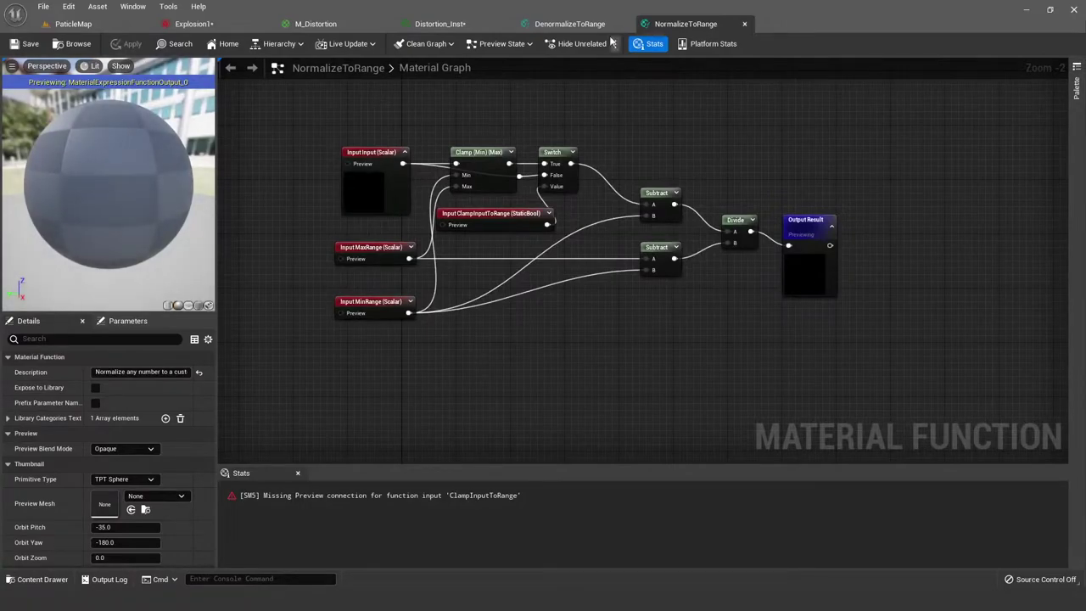
click(444, 25)
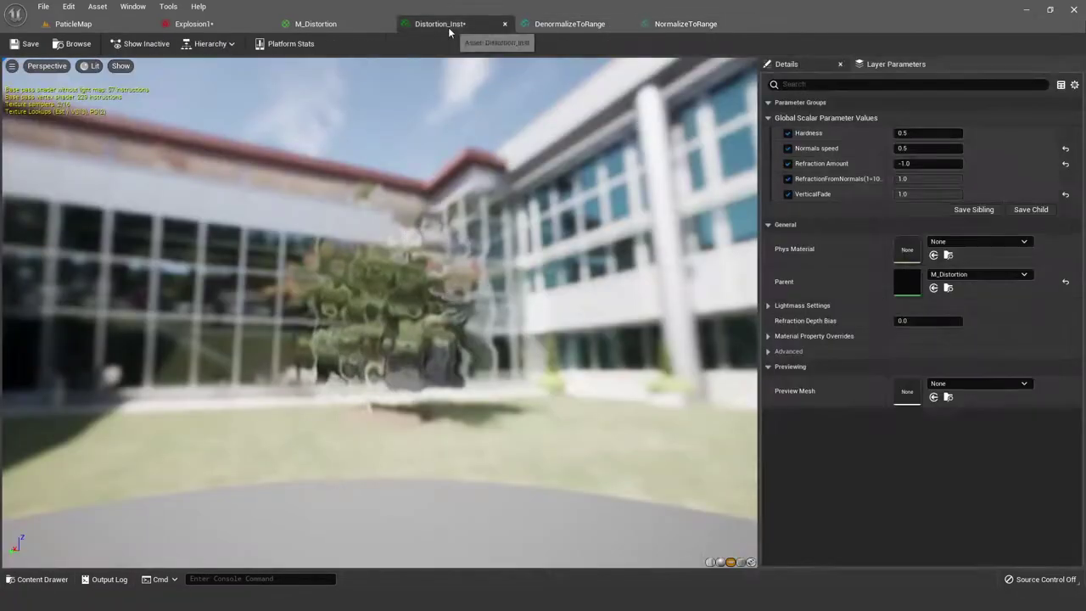
click(331, 23)
scroll(550, 170, up, 2)
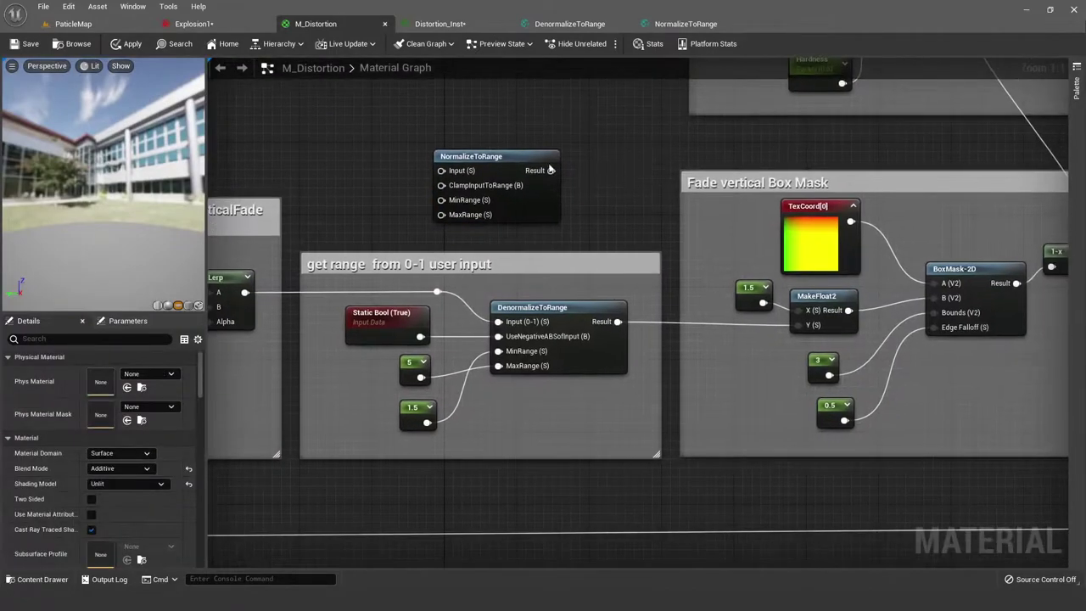
drag(550, 170, 589, 164)
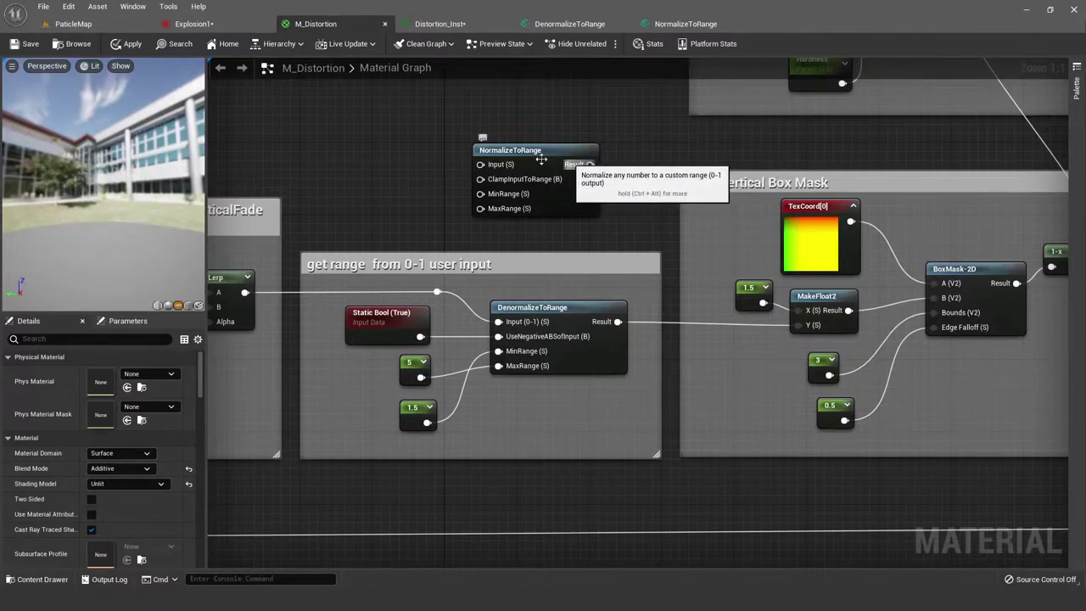
click(517, 182)
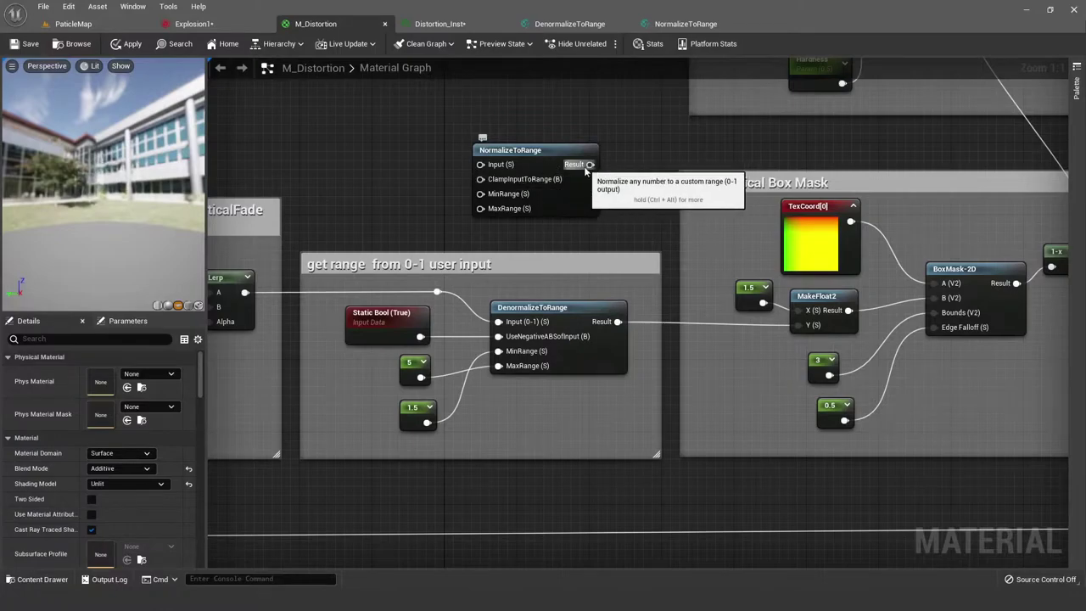
click(529, 165)
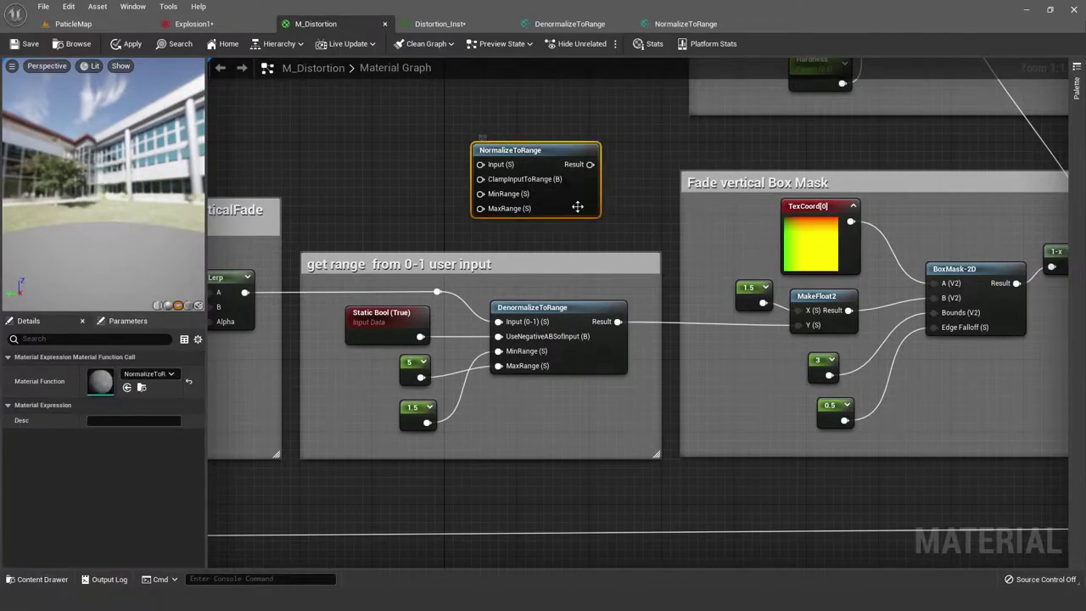
double_click(533, 161)
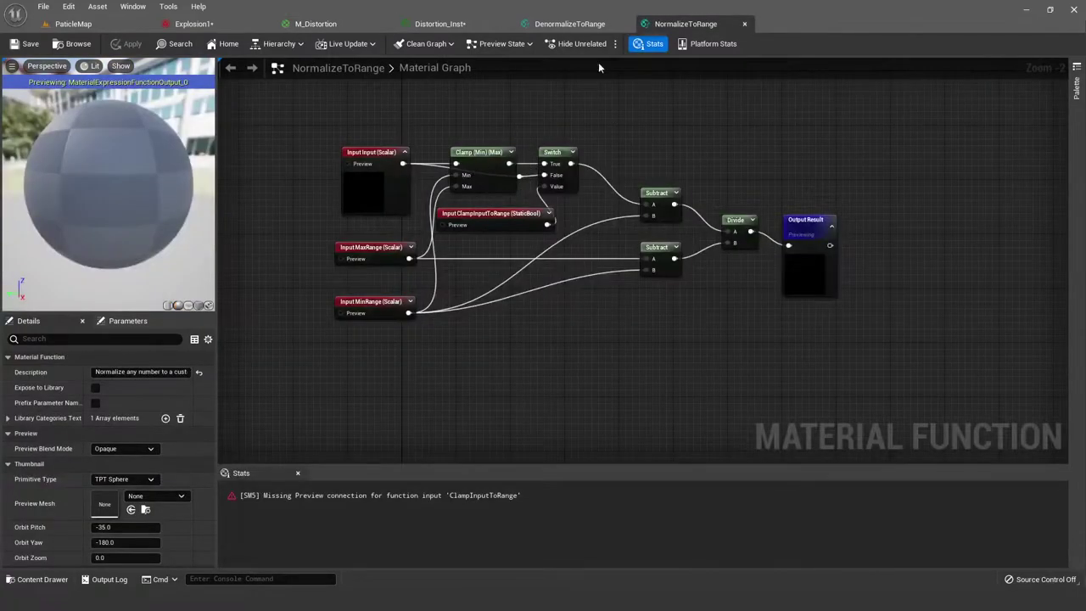
click(598, 28)
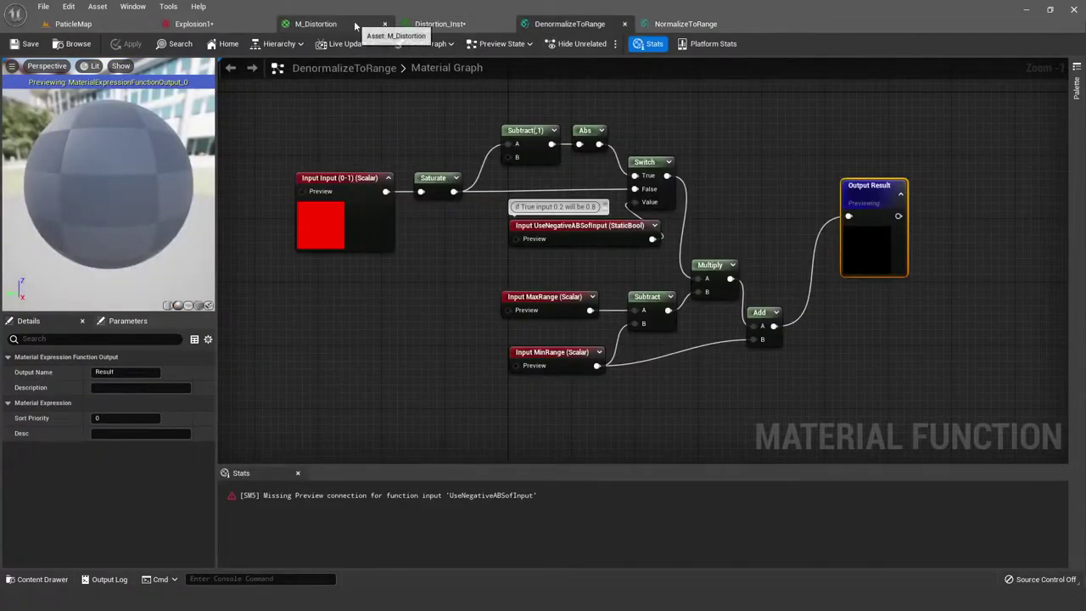
click(498, 44)
click(315, 23)
click(552, 308)
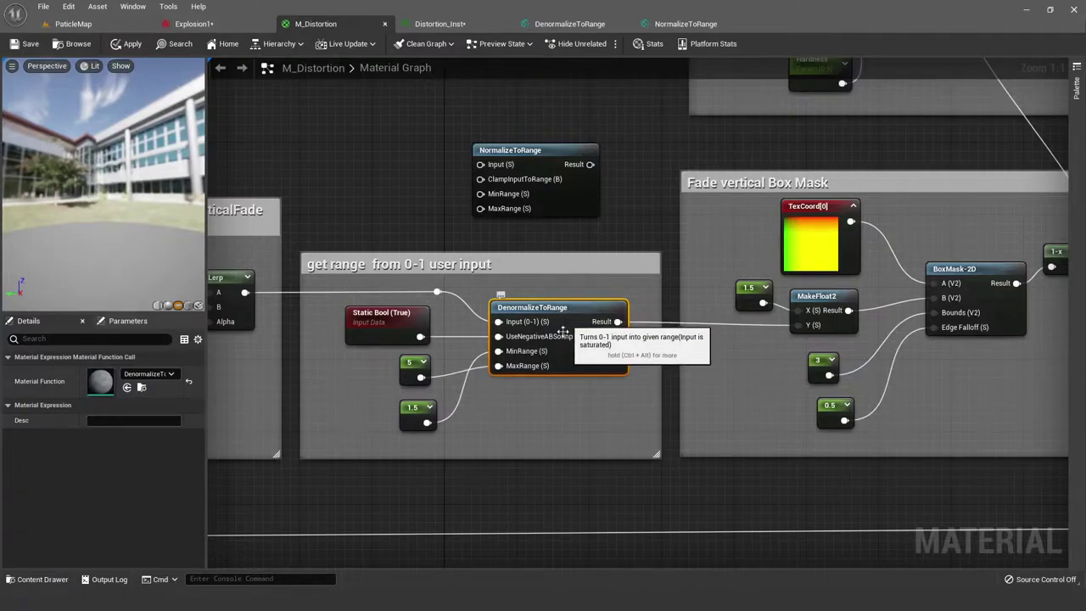
click(537, 380)
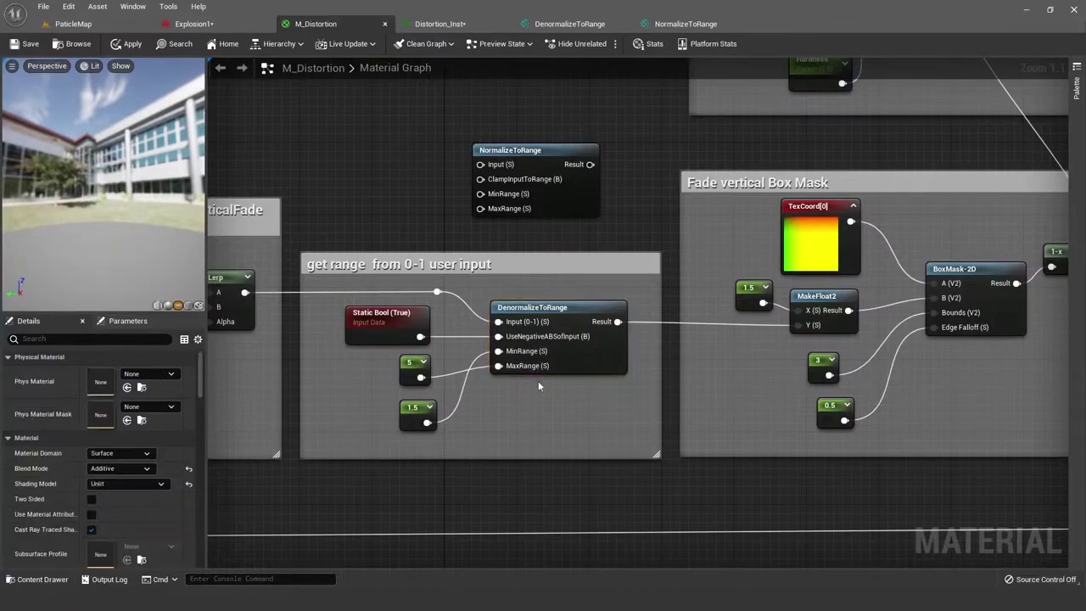
click(599, 359)
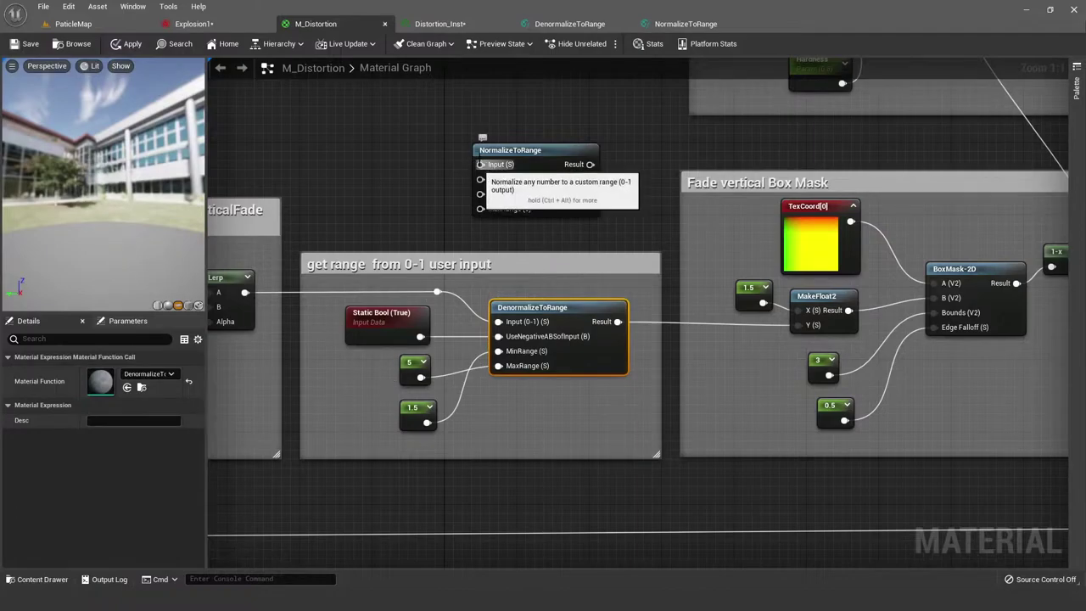
Step: Open the DenormalizeToRange function graph, check the Saturate node, then return to M_Distortion
double_click(567, 309)
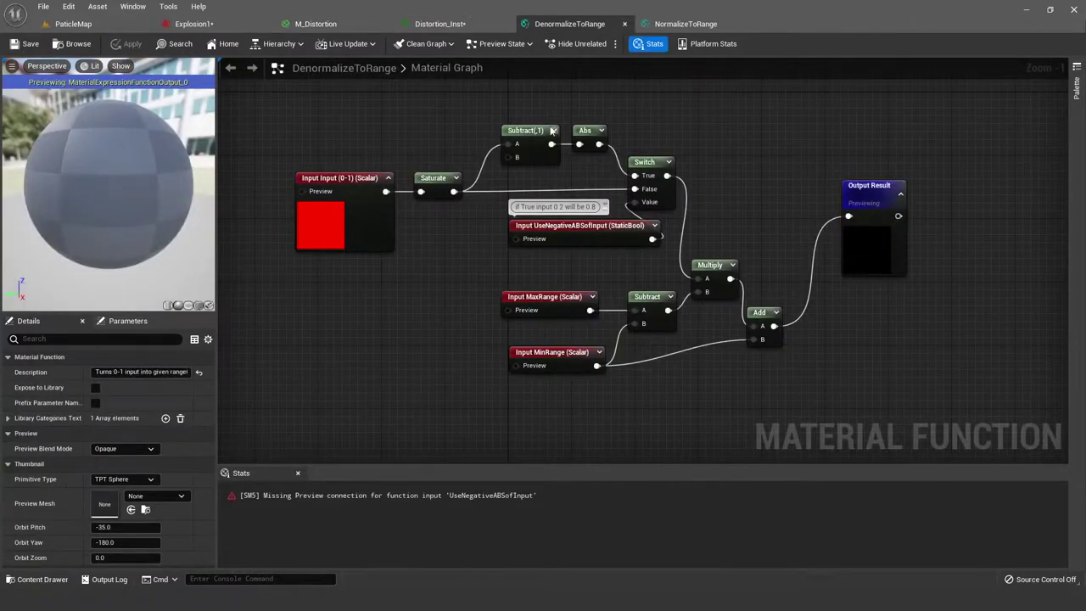
click(421, 178)
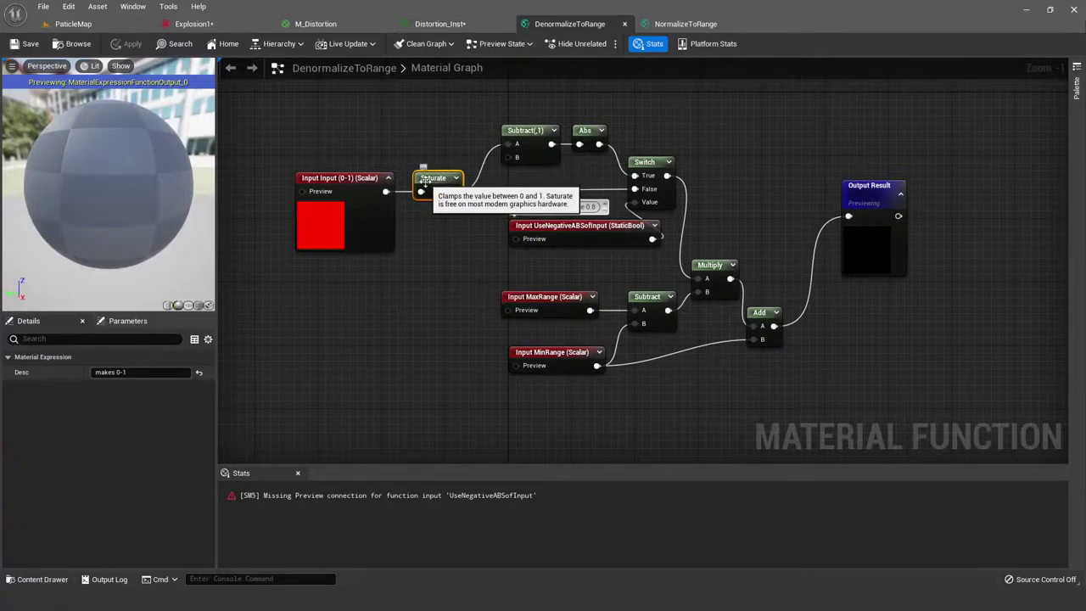
click(443, 24)
click(337, 23)
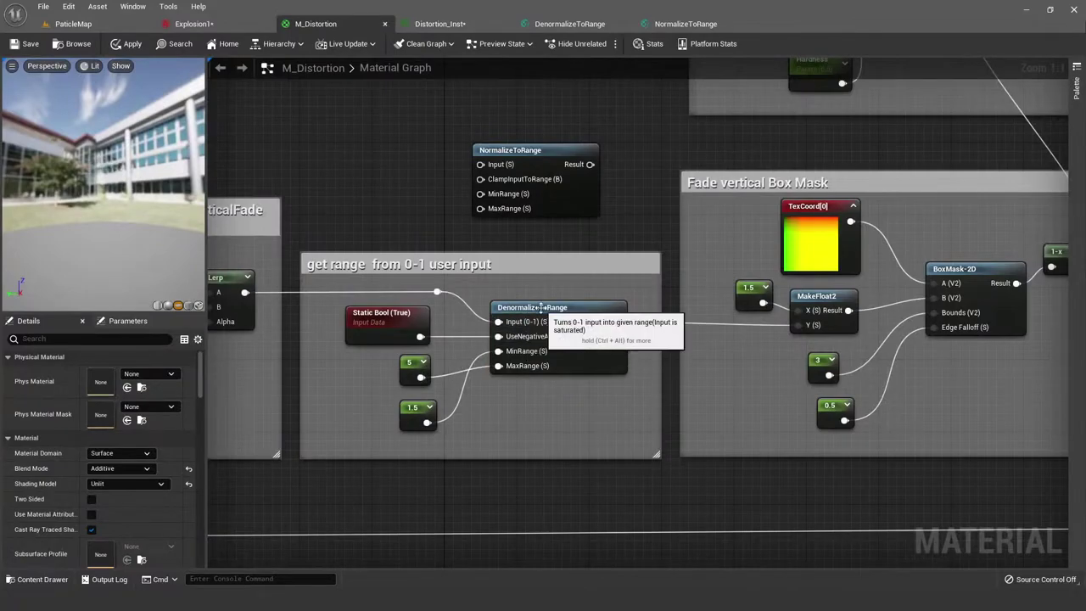
Step: Inspect the DenormalizeToRange, Lerp and Static Bool (True) nodes in M_Distortion
click(507, 321)
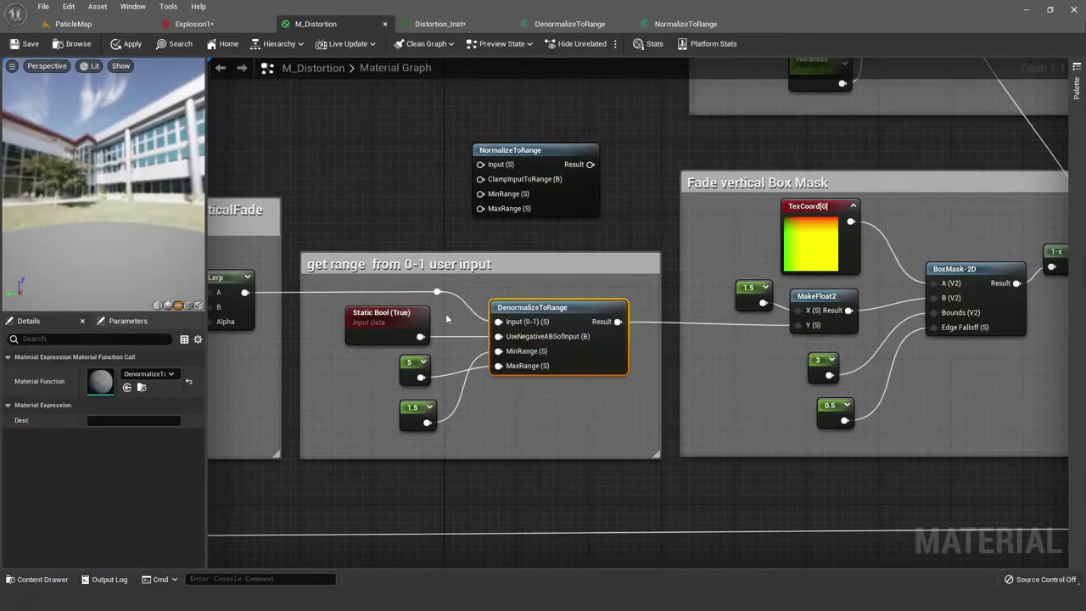
right_drag(445, 313, 394, 292)
click(394, 292)
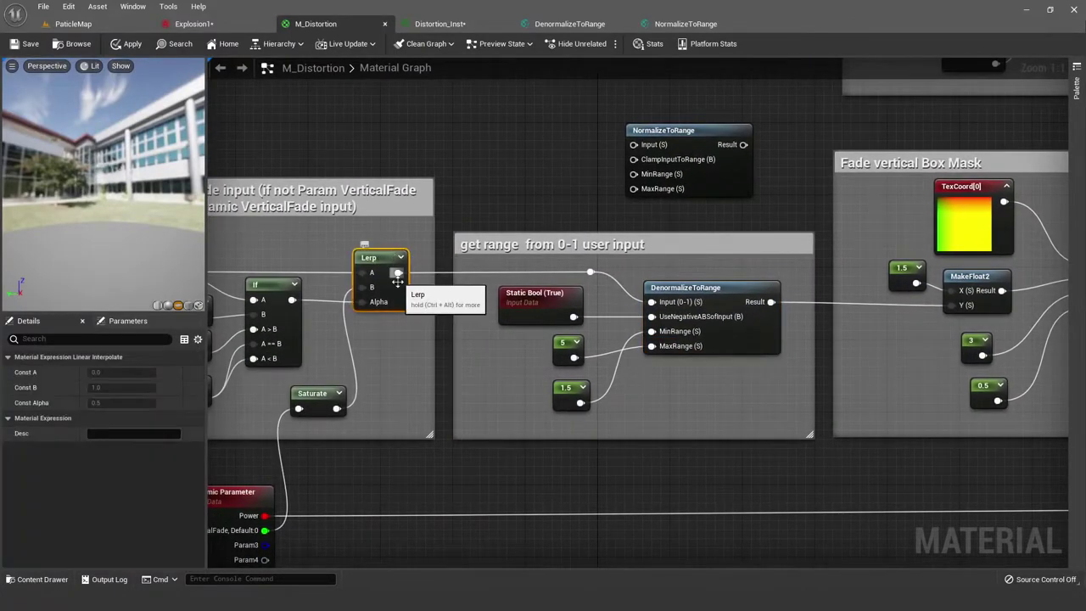
right_drag(715, 316, 592, 298)
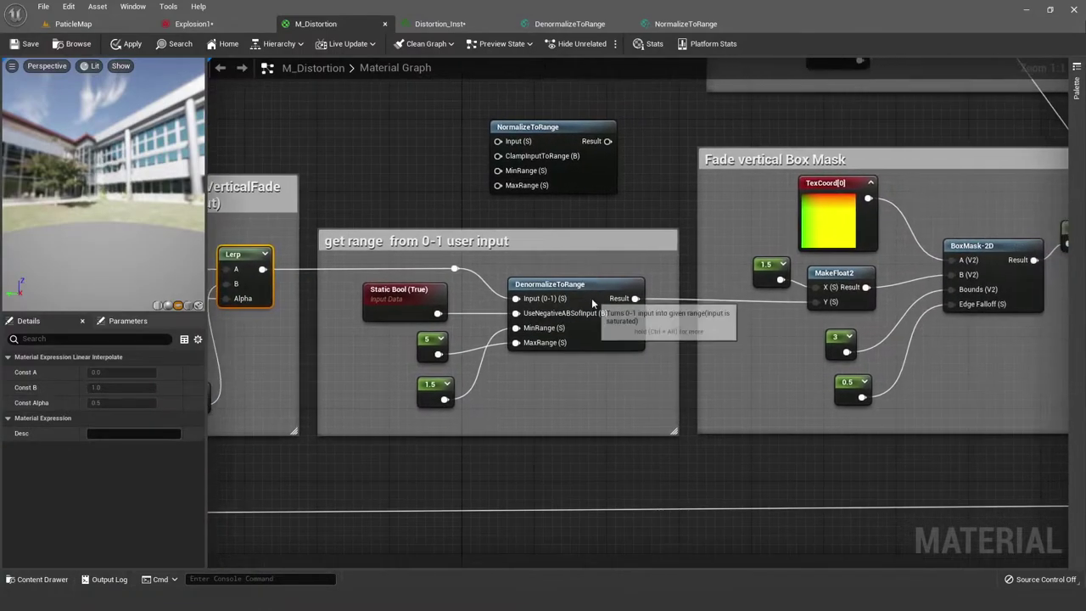
click(591, 298)
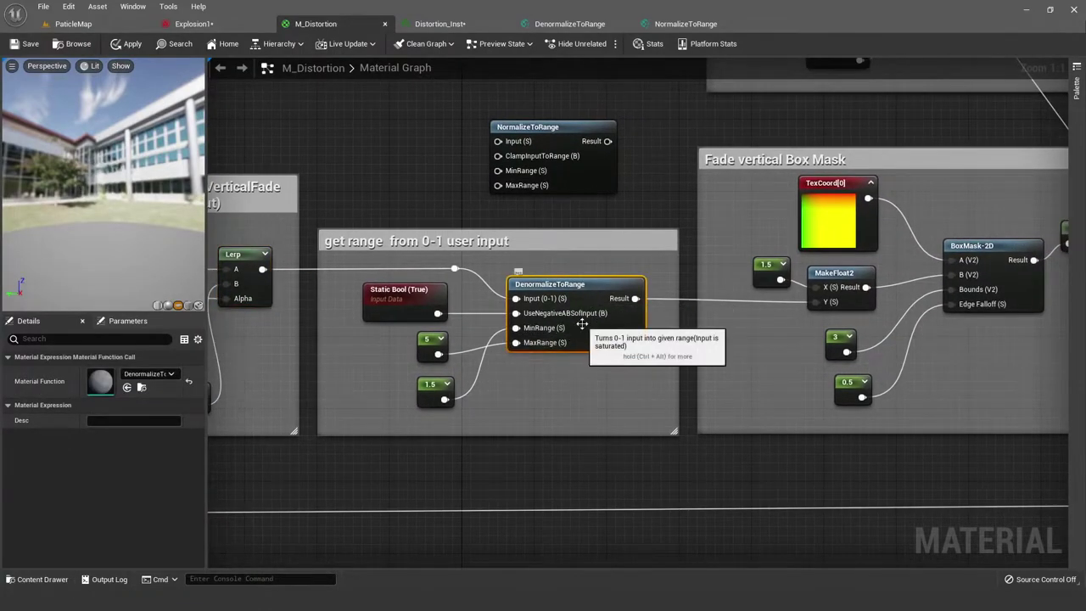
click(392, 294)
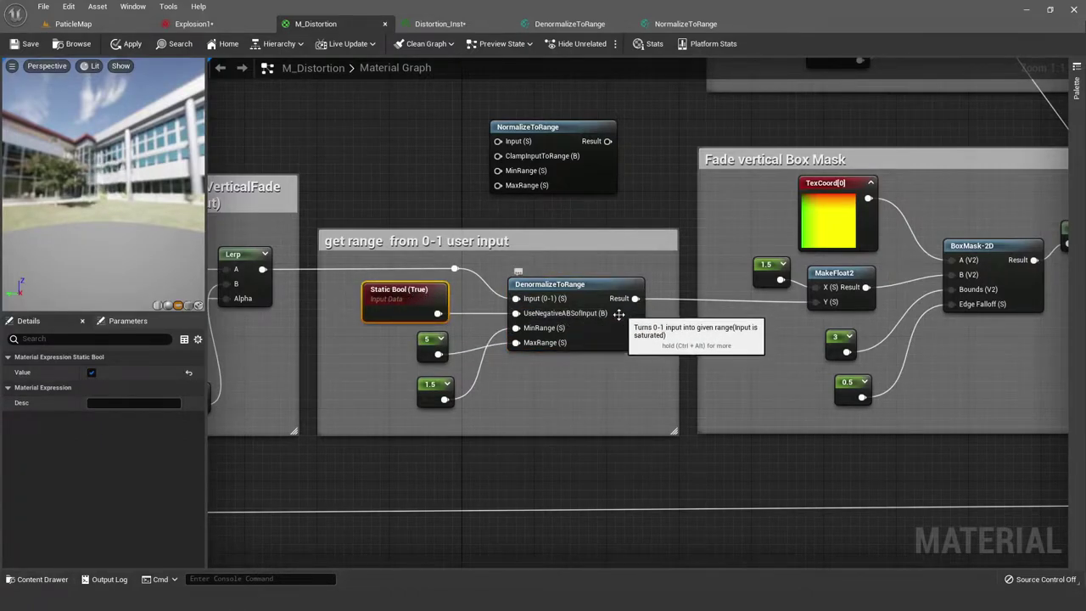
click(440, 24)
Step: In the DenormalizeToRange graph, edit the '0.2 becomes 0.8' comment and view the whole function
click(569, 23)
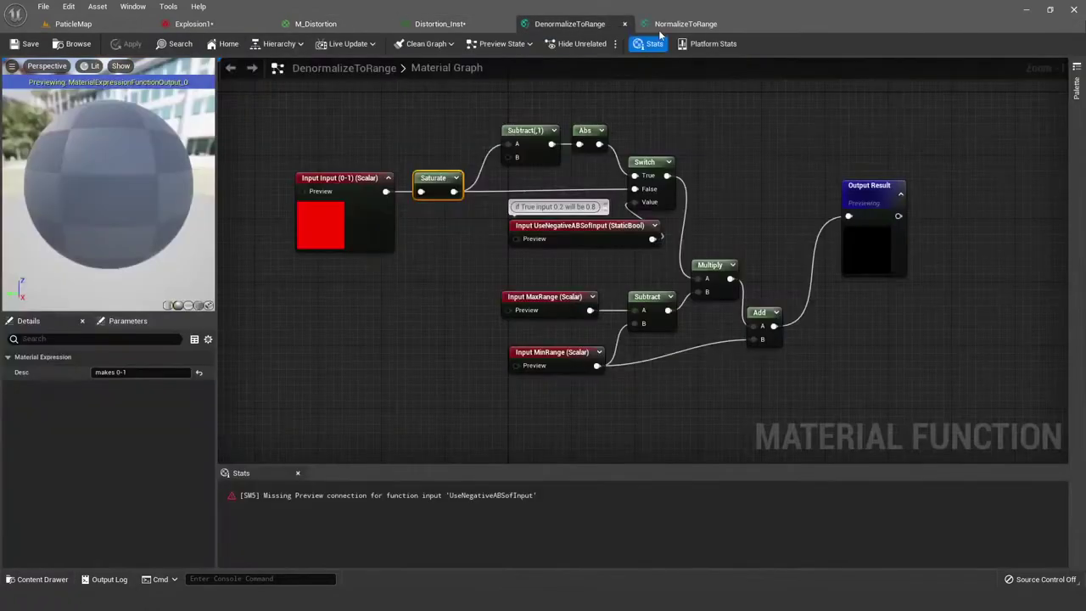
scroll(645, 175, up, 1)
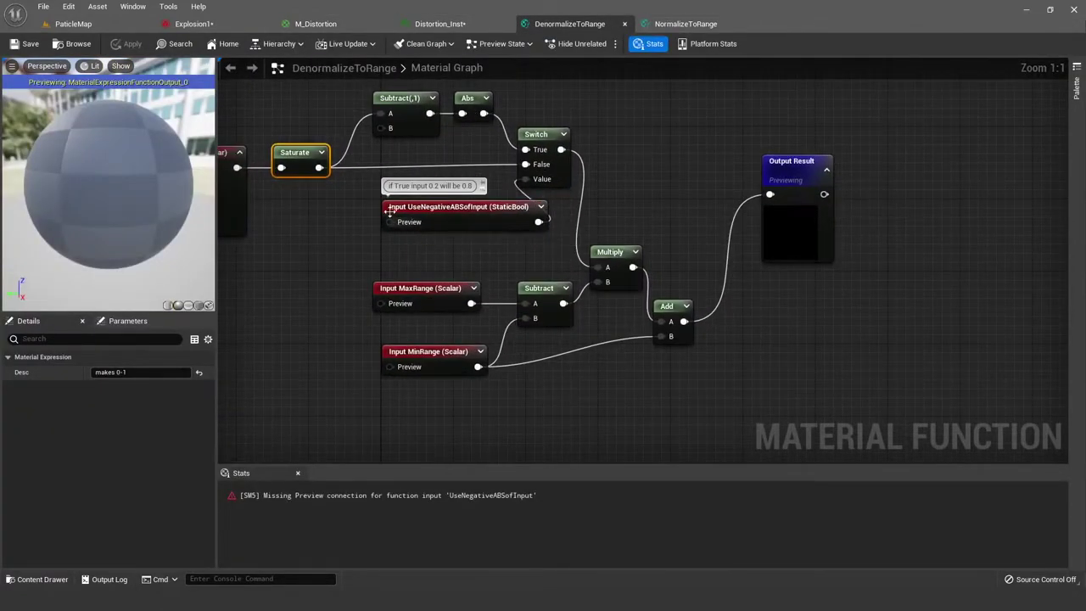
double_click(391, 187)
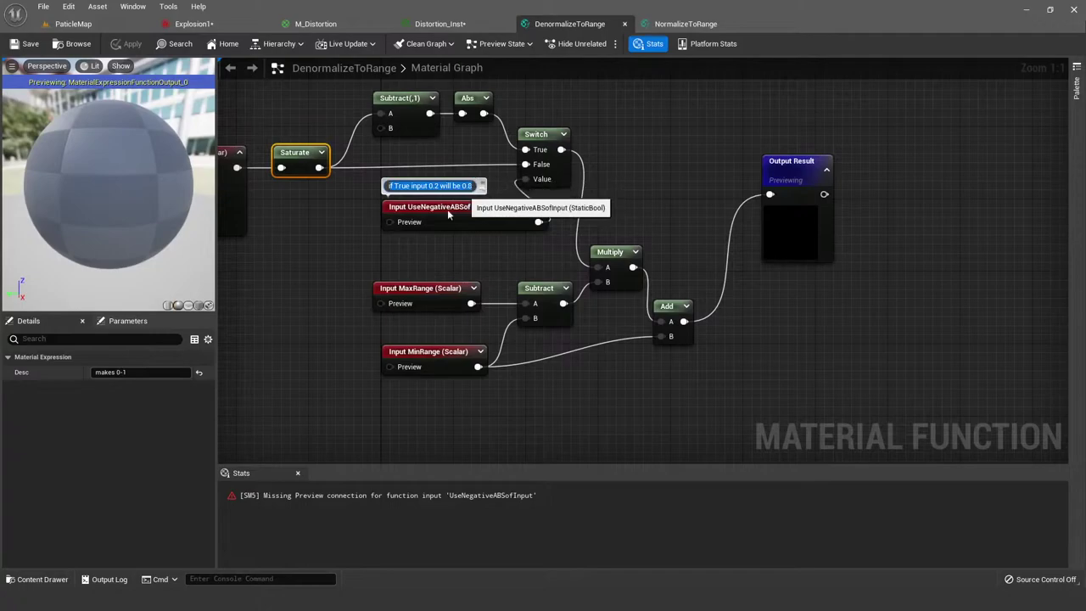
click(469, 185)
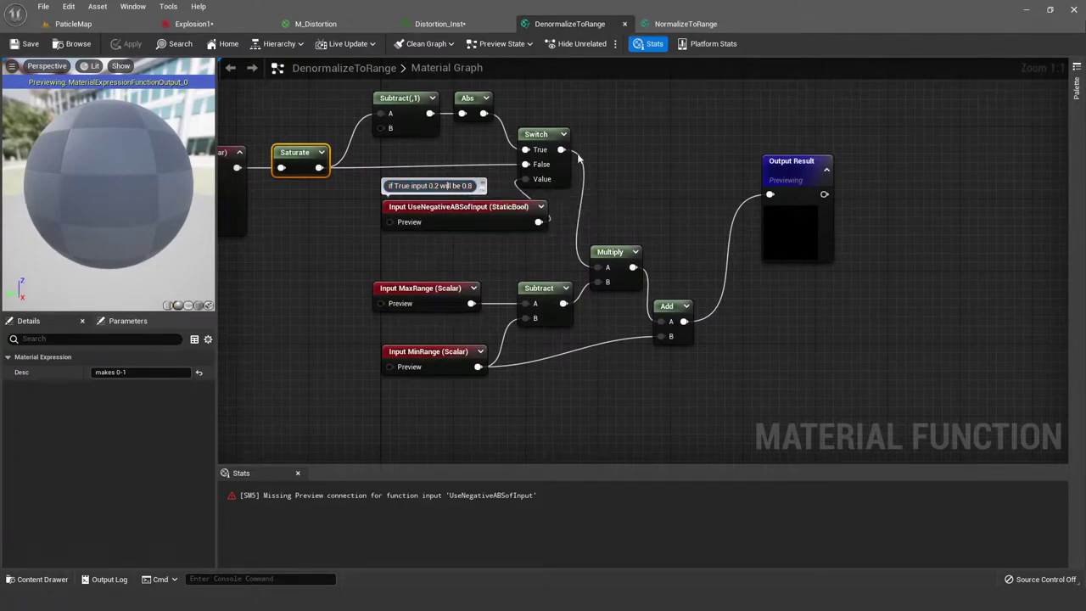
click(586, 107)
right_drag(586, 107, 670, 148)
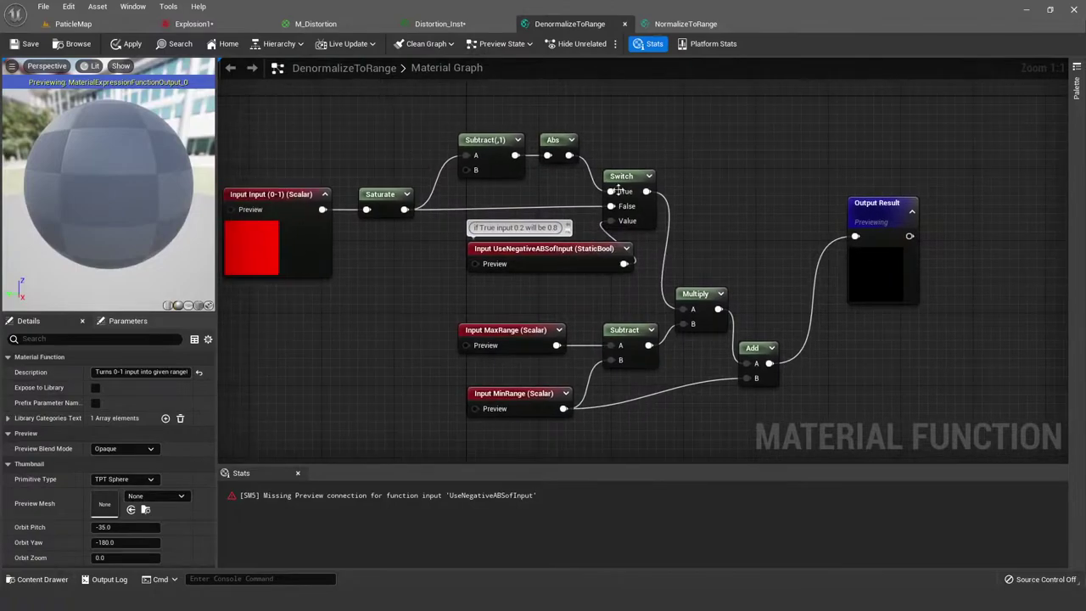
Step: Review the UseNegativeABSofInput, Subtract(,1), Abs and Switch nodes one by one
click(528, 260)
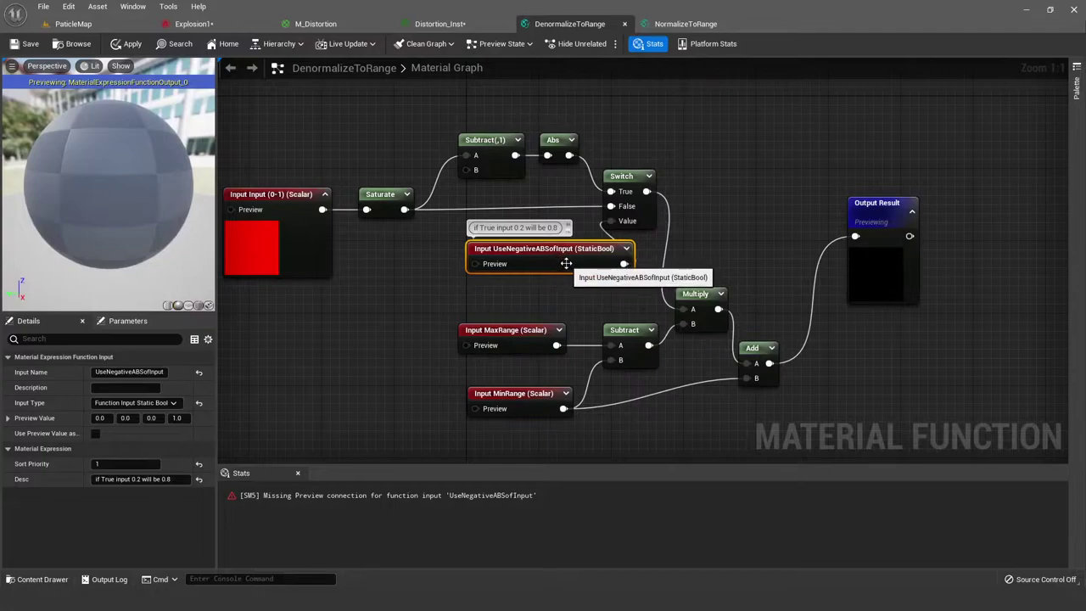
click(615, 138)
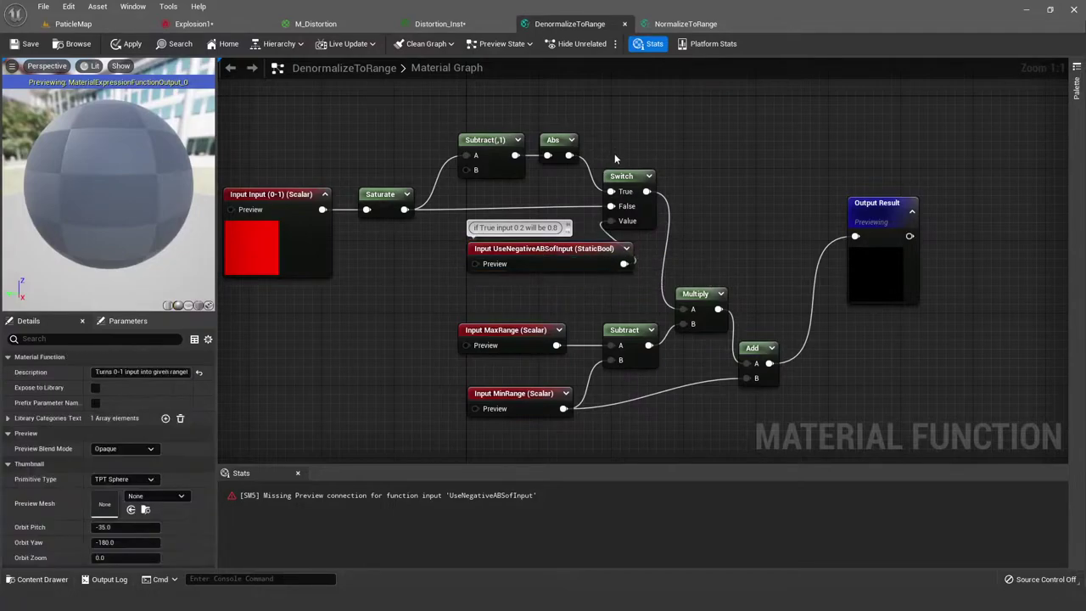
click(487, 168)
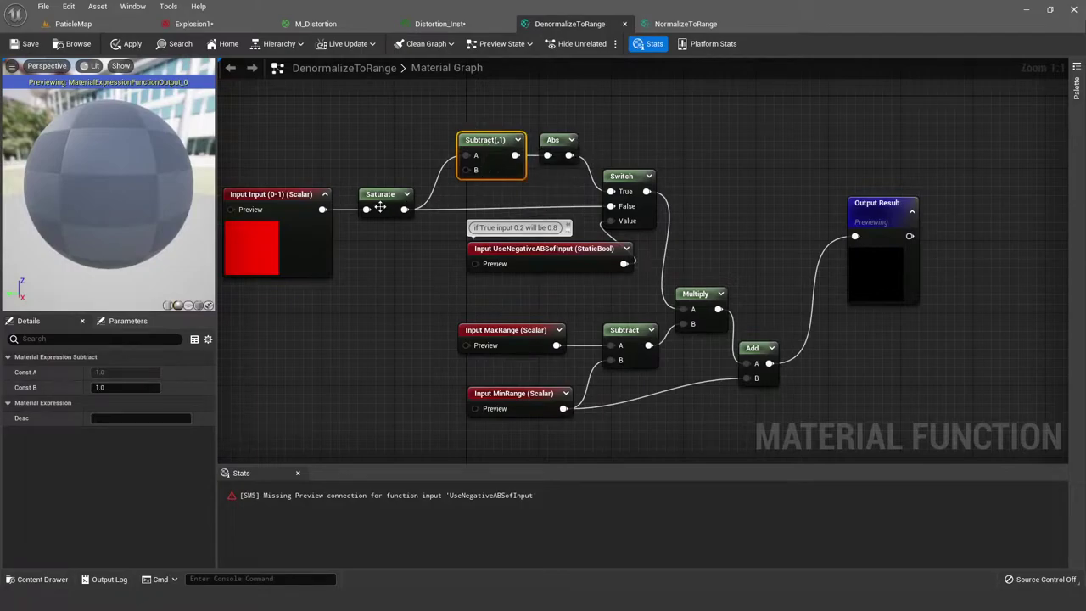
click(557, 141)
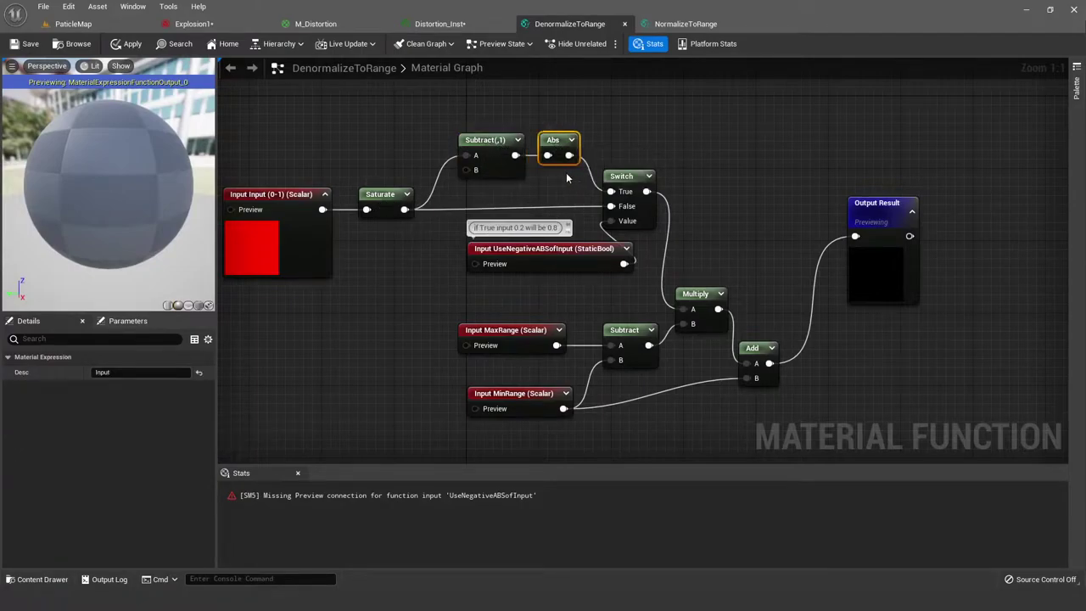
click(626, 177)
click(701, 260)
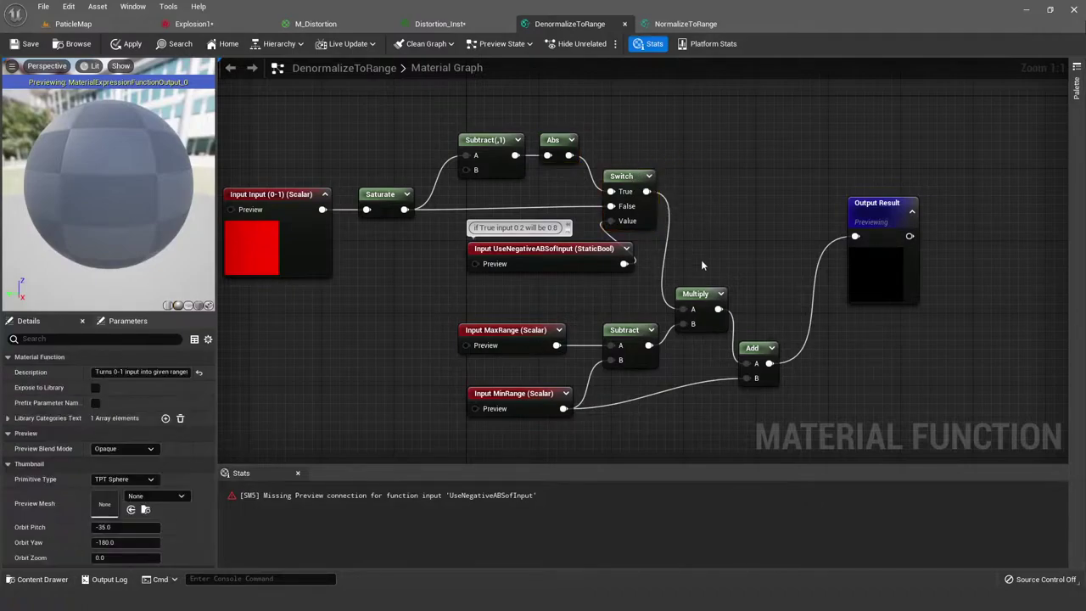
click(626, 177)
click(621, 110)
Step: Return to M_Distortion and center the get range group's constants in view
click(439, 24)
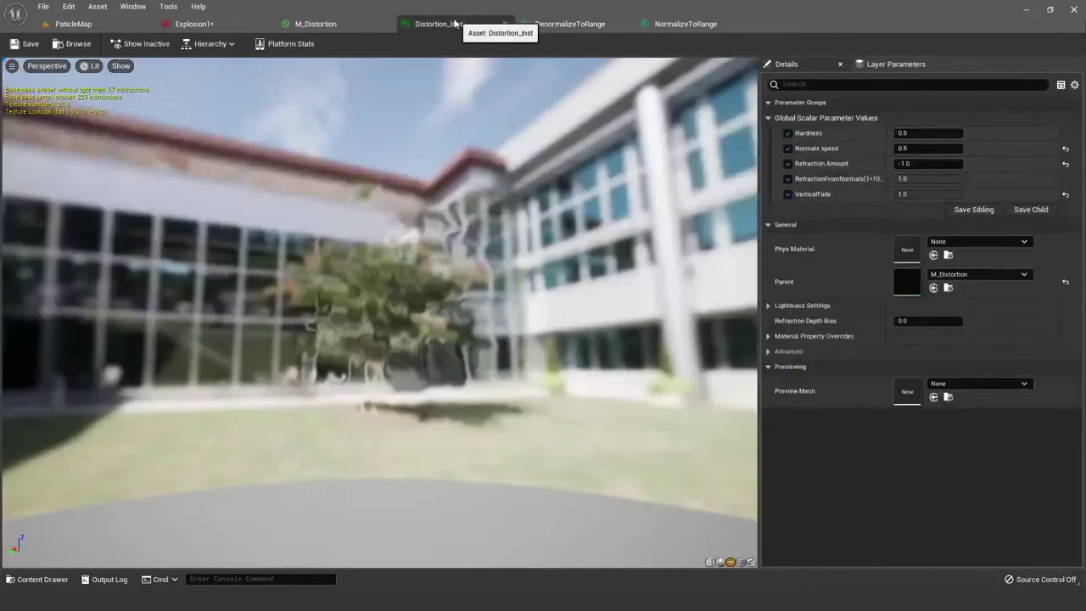
click(315, 24)
right_drag(712, 203, 547, 181)
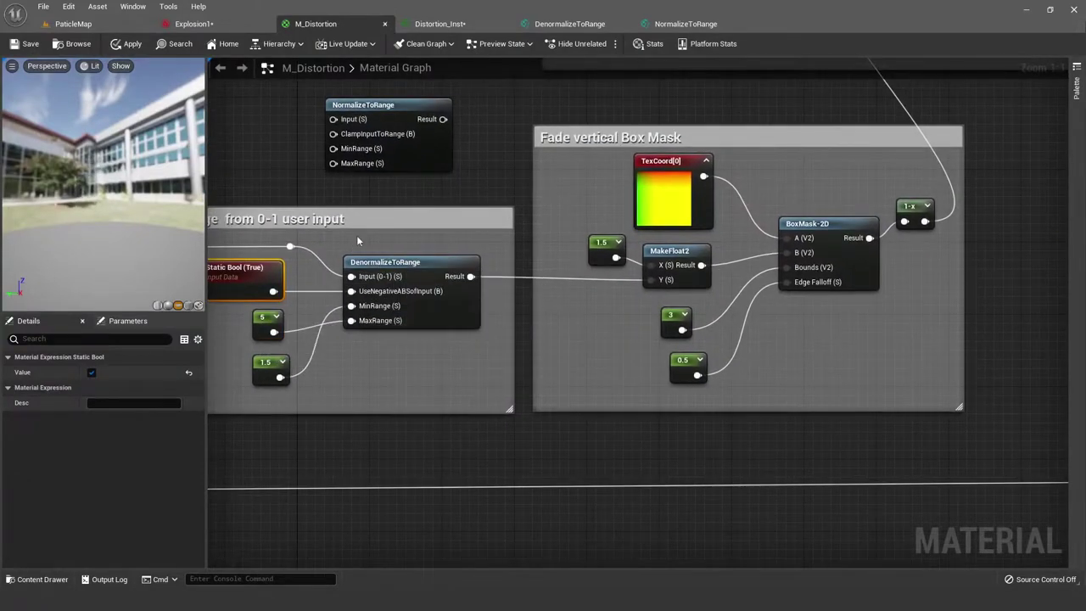
right_drag(357, 235, 541, 217)
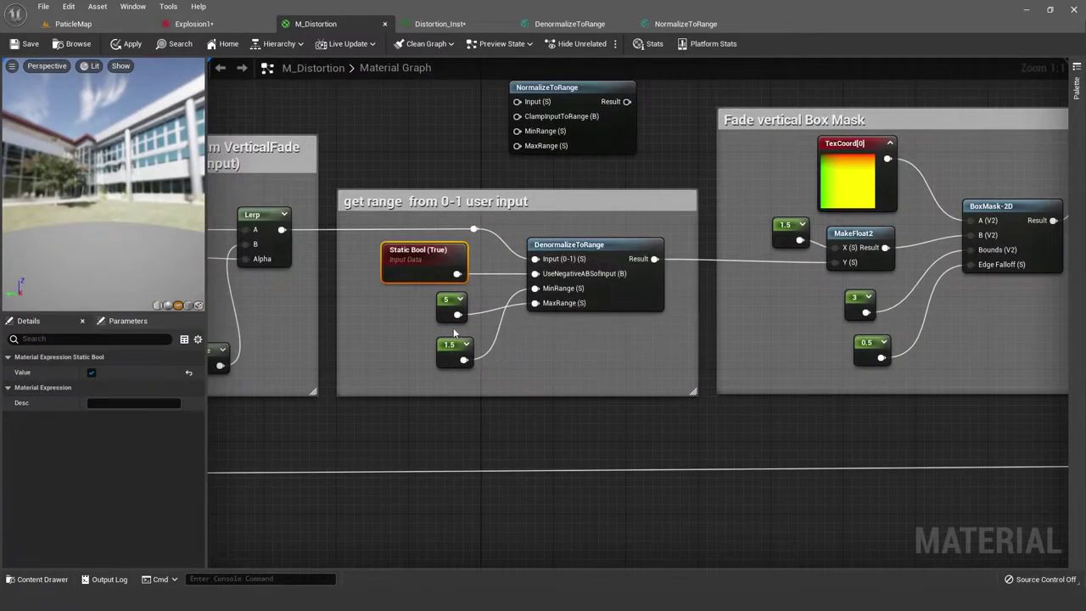
Step: Move the 1.5 minRange constant above the 5 MaxRange constant beside DenormalizeToRange
click(451, 351)
drag(458, 315, 525, 336)
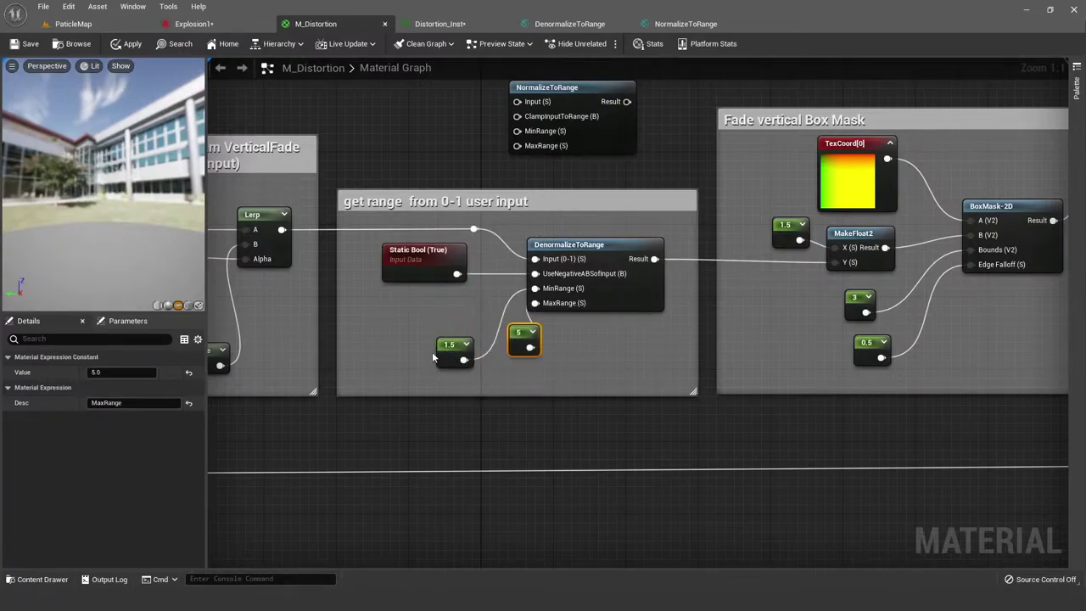
click(501, 373)
drag(450, 349, 455, 301)
drag(506, 338, 468, 336)
right_drag(601, 337, 336, 338)
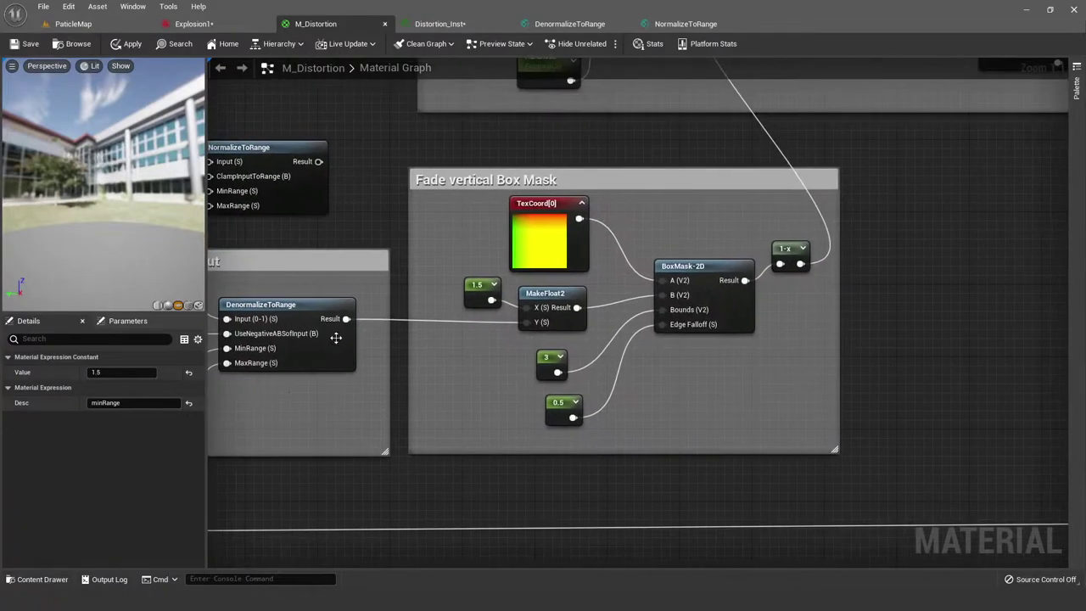
click(431, 234)
right_drag(707, 215, 666, 191)
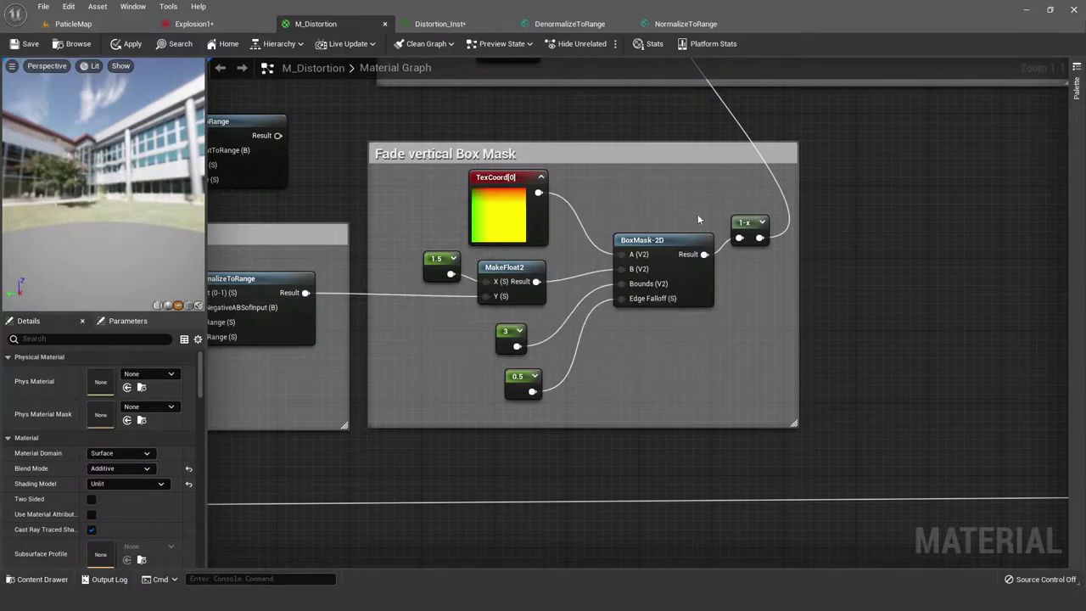
Step: Check the 1.5 MakeFloat2 node, then hide the TexCoord[0] node's preview image
click(506, 266)
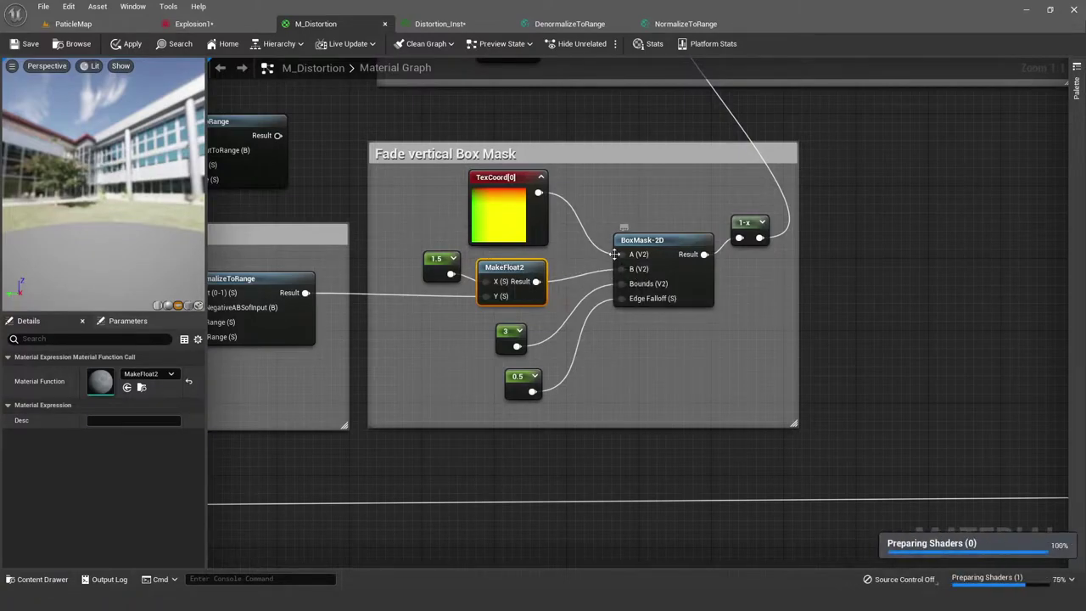
click(518, 177)
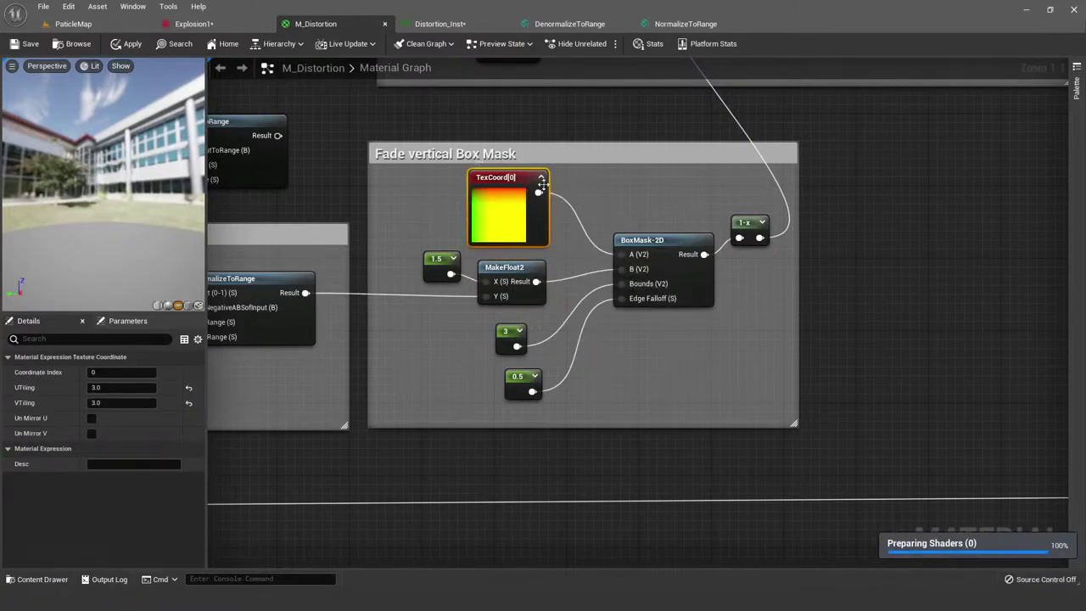
click(540, 176)
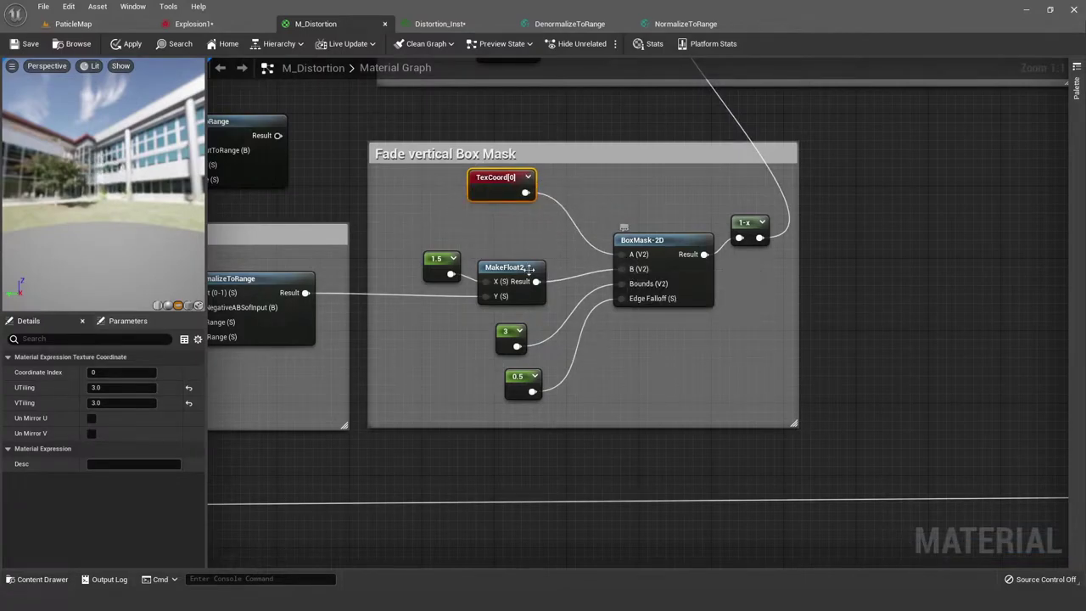
click(635, 336)
scroll(605, 192, down, 5)
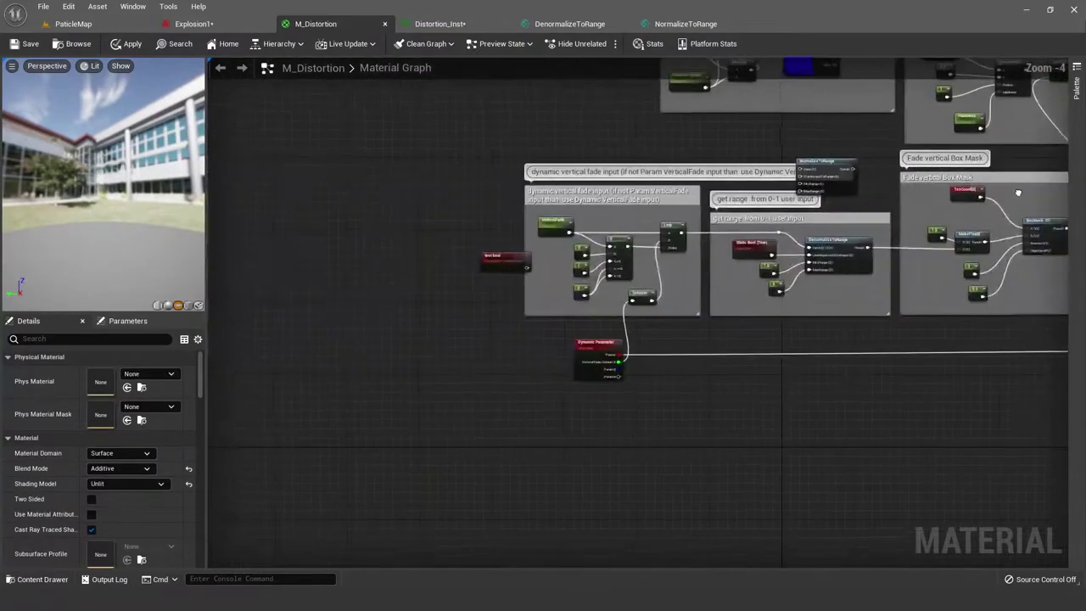
scroll(613, 284, up, 4)
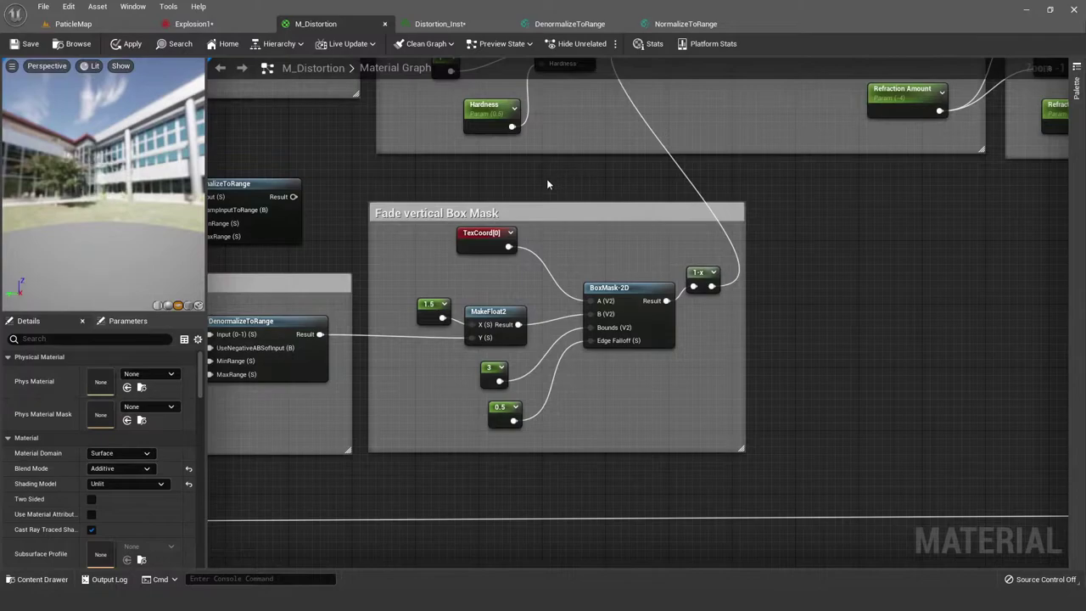
scroll(550, 183, down, 4)
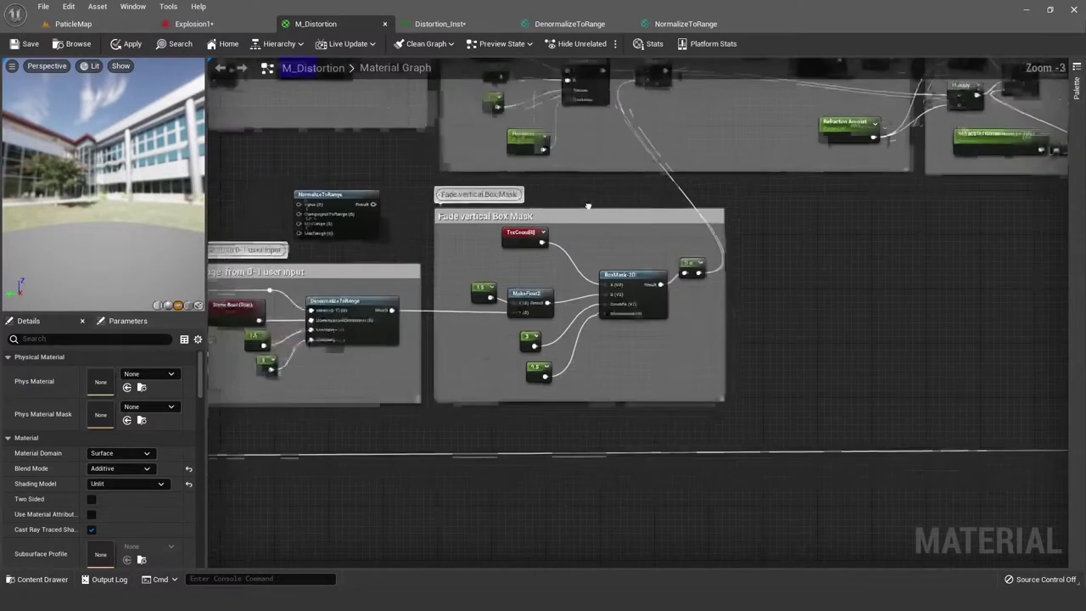
right_drag(711, 226, 582, 393)
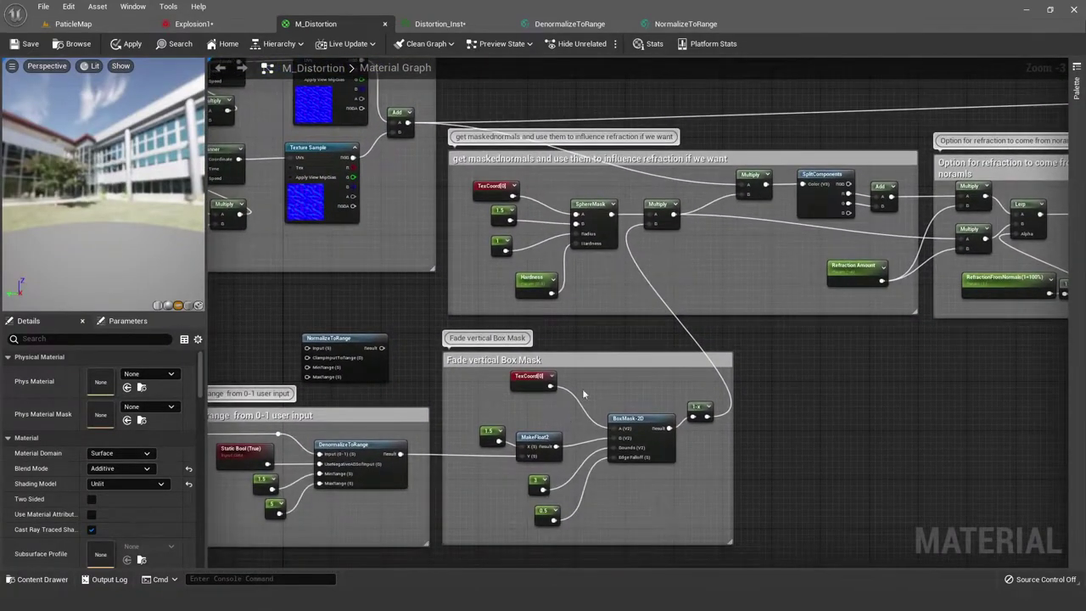
click(699, 409)
click(655, 205)
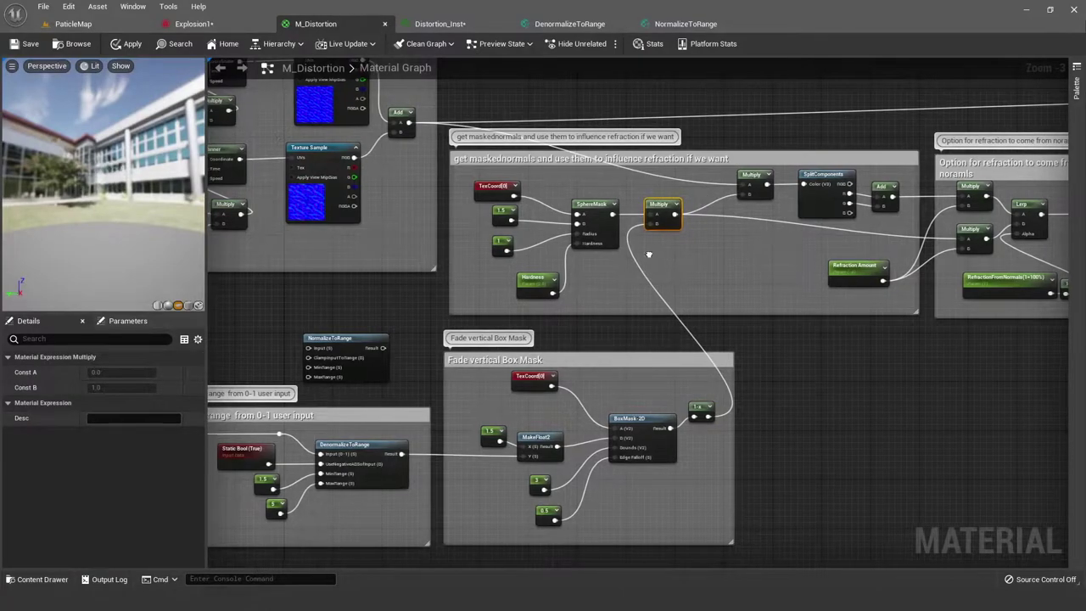
right_drag(628, 256, 571, 311)
scroll(572, 312, down, 1)
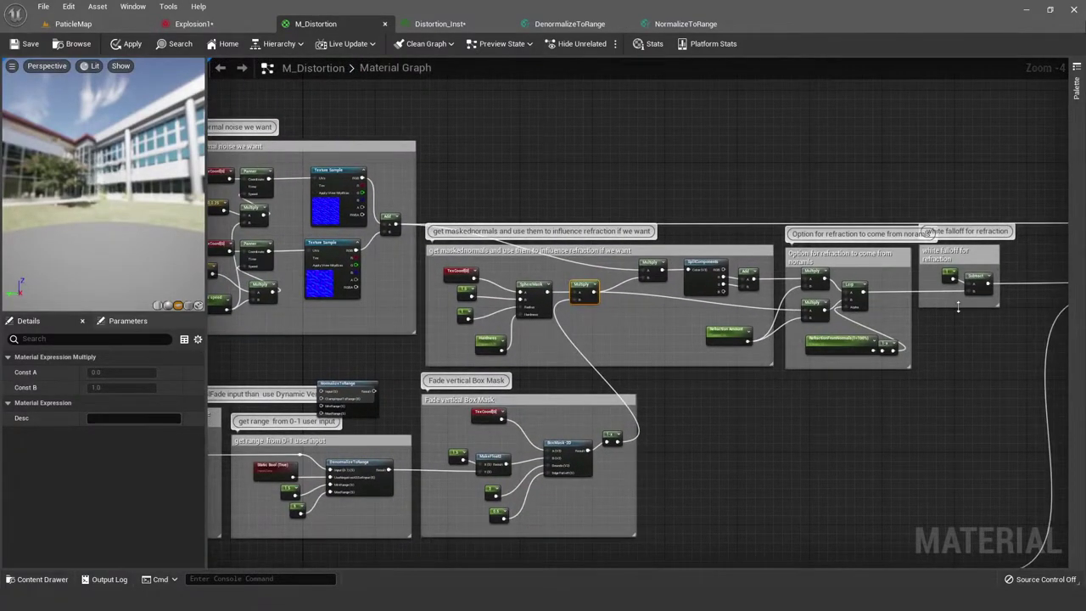
right_drag(958, 308, 575, 266)
click(741, 226)
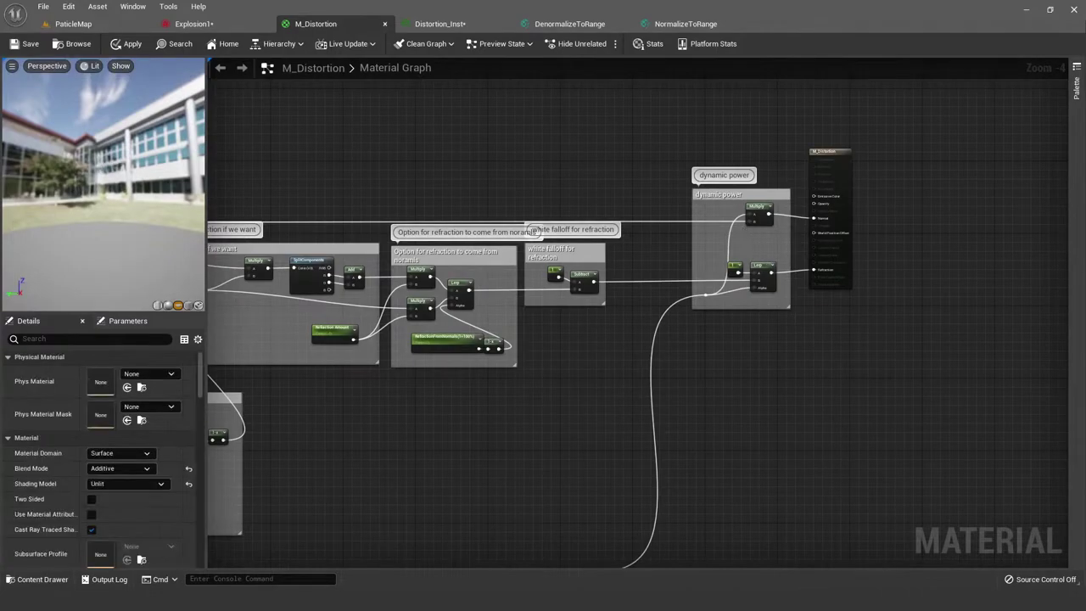
scroll(742, 226, down, 1)
right_drag(229, 178, 645, 166)
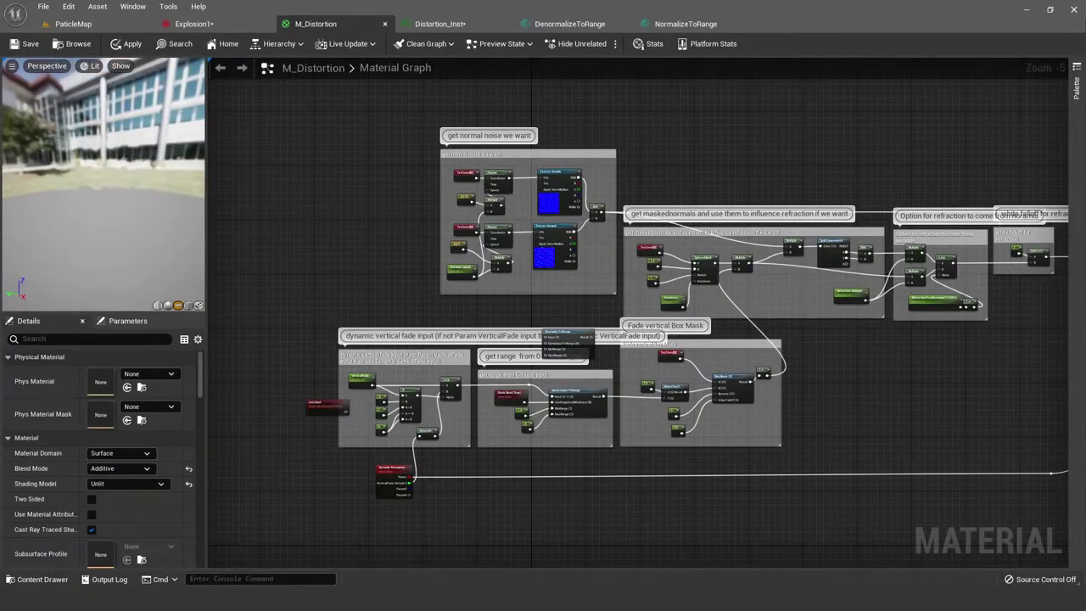
click(439, 24)
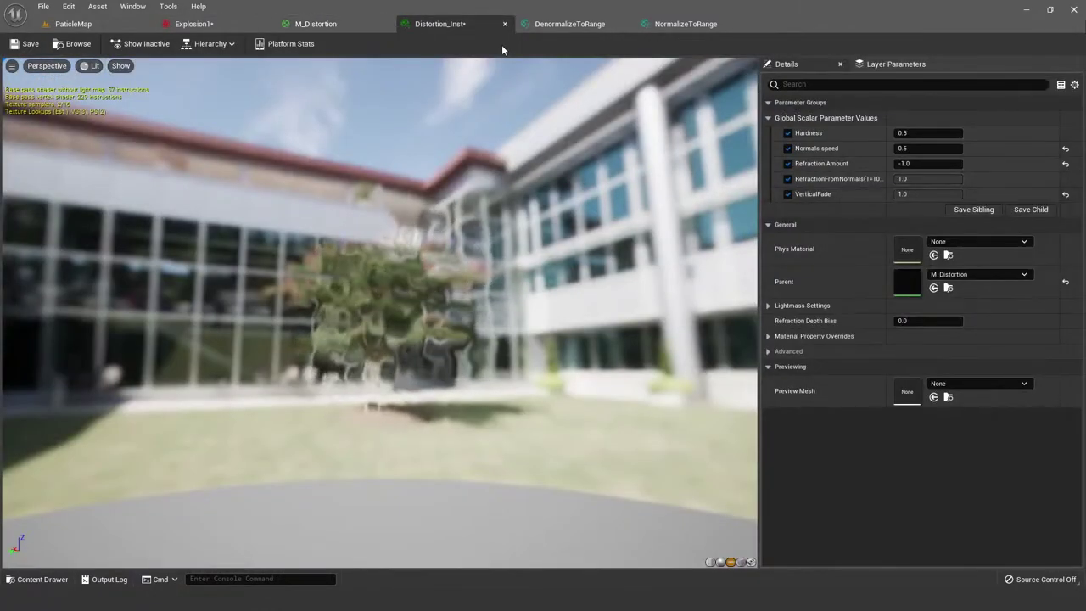
click(344, 24)
scroll(416, 398, up, 4)
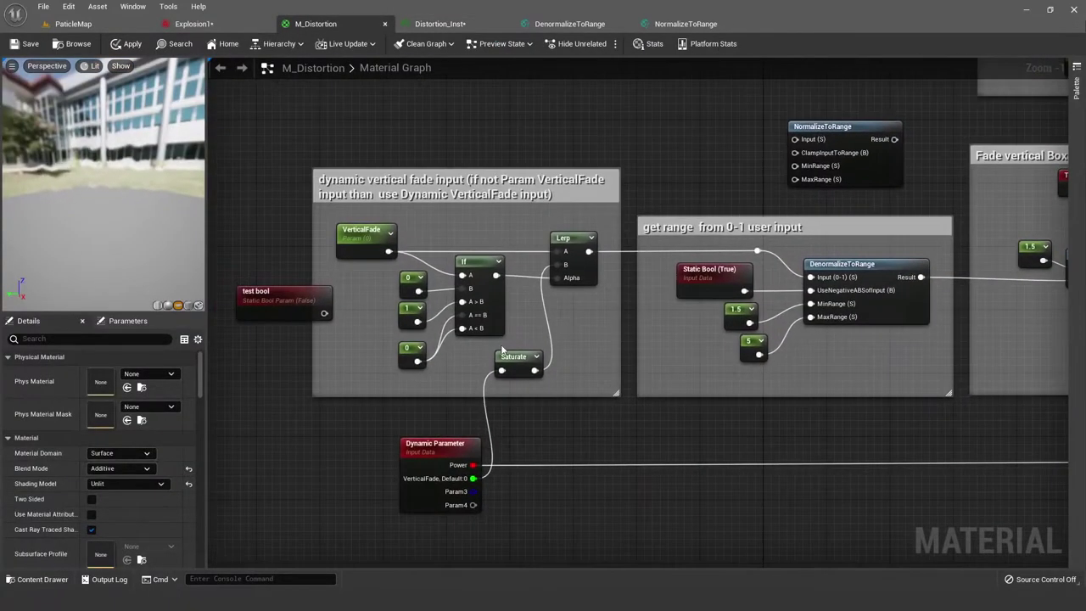
Step: Set the VerticalFade parameter's default value to 1.0
click(443, 446)
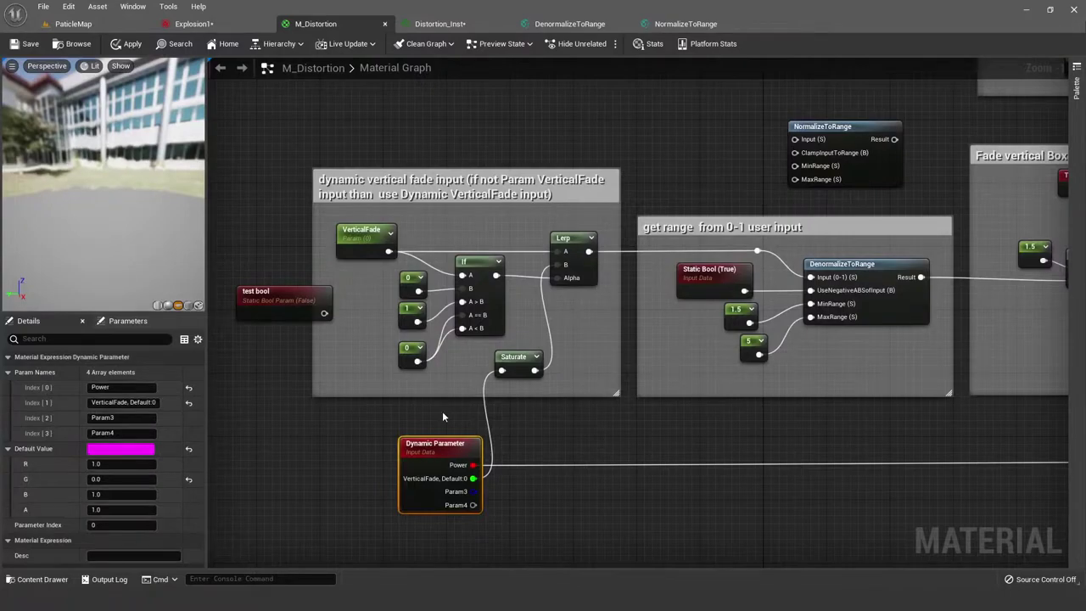
right_drag(503, 425, 480, 397)
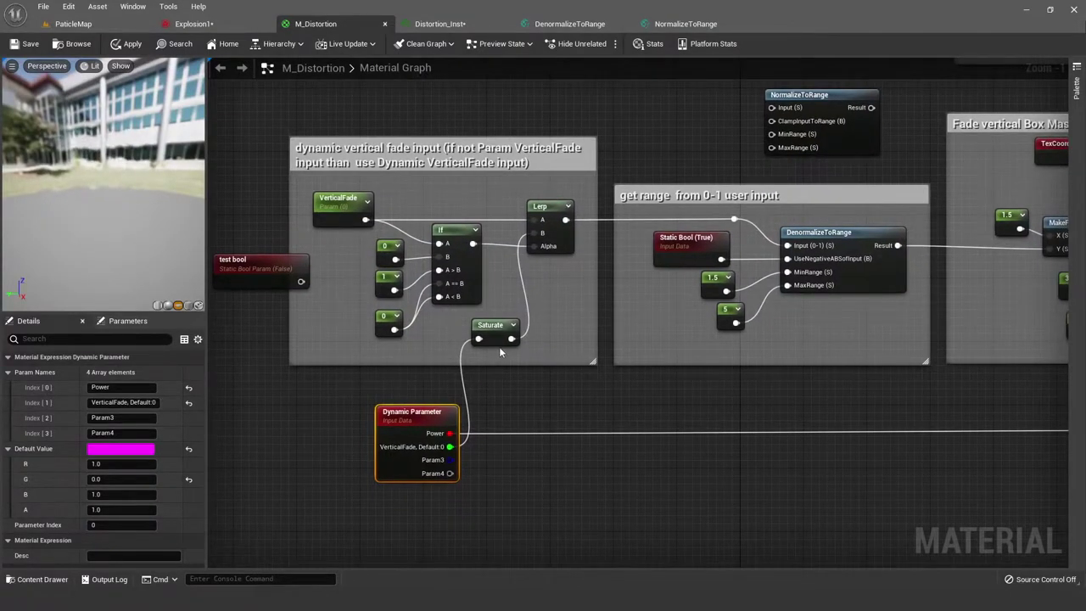
scroll(408, 214, up, 1)
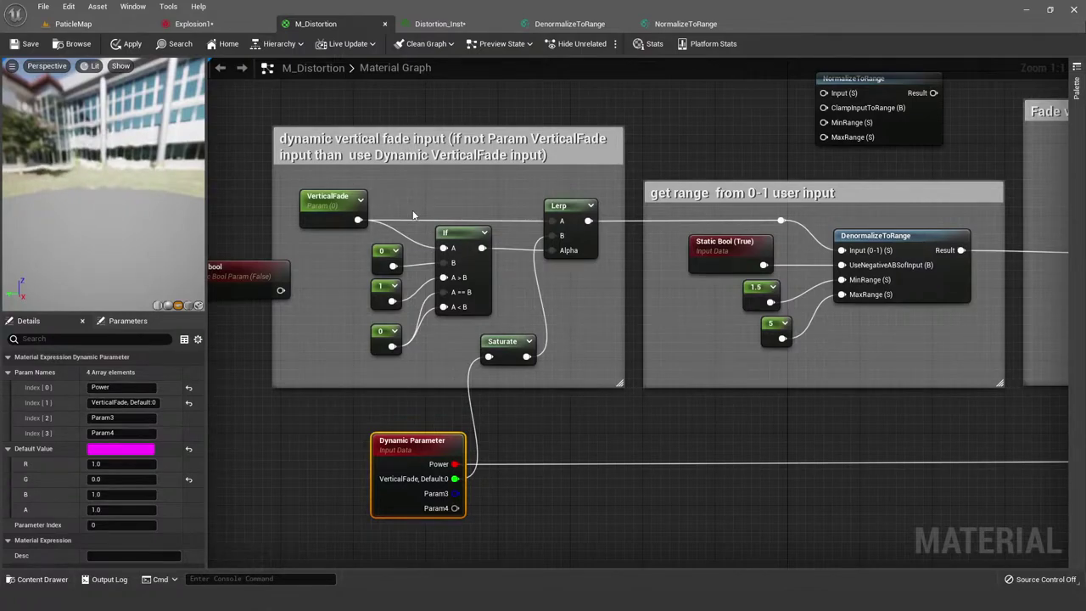
click(342, 216)
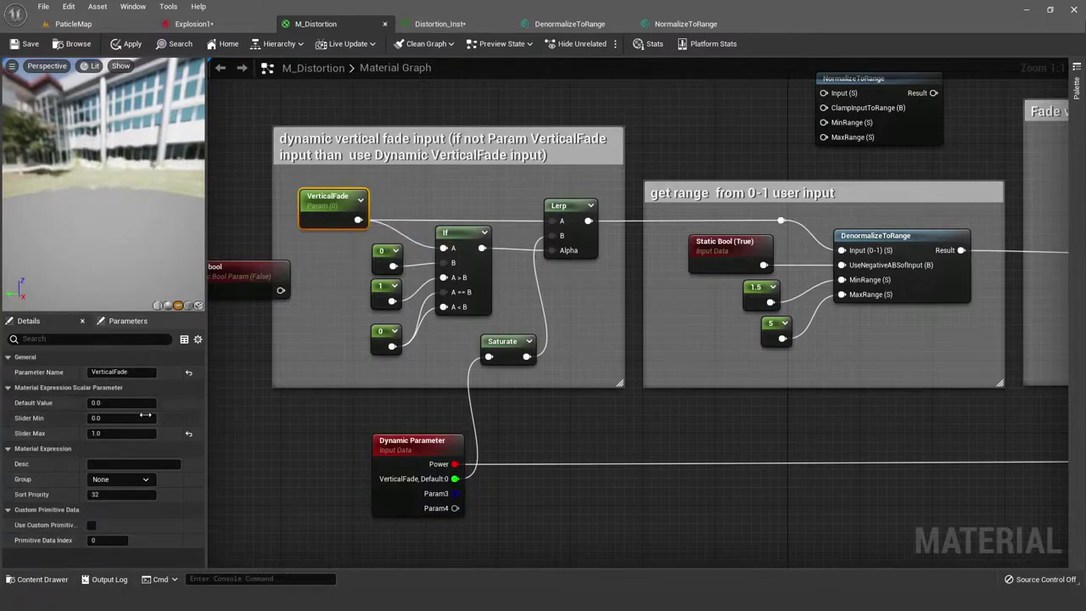
click(119, 403)
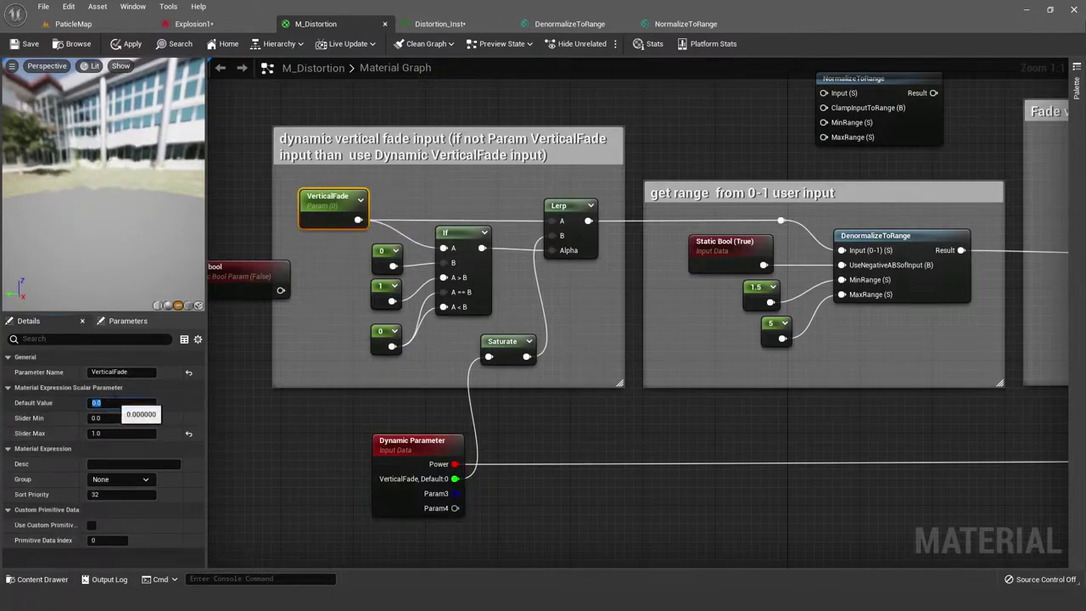
key(Return)
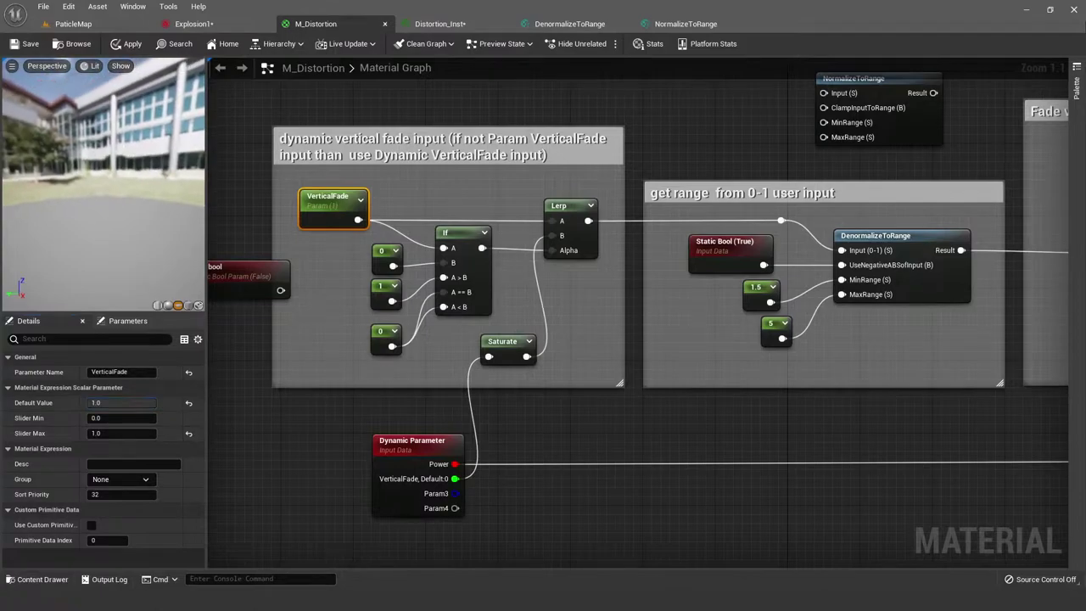
Step: Try the Dynamic Parameter's default G at 1.0, then set it back to 0.0
click(400, 473)
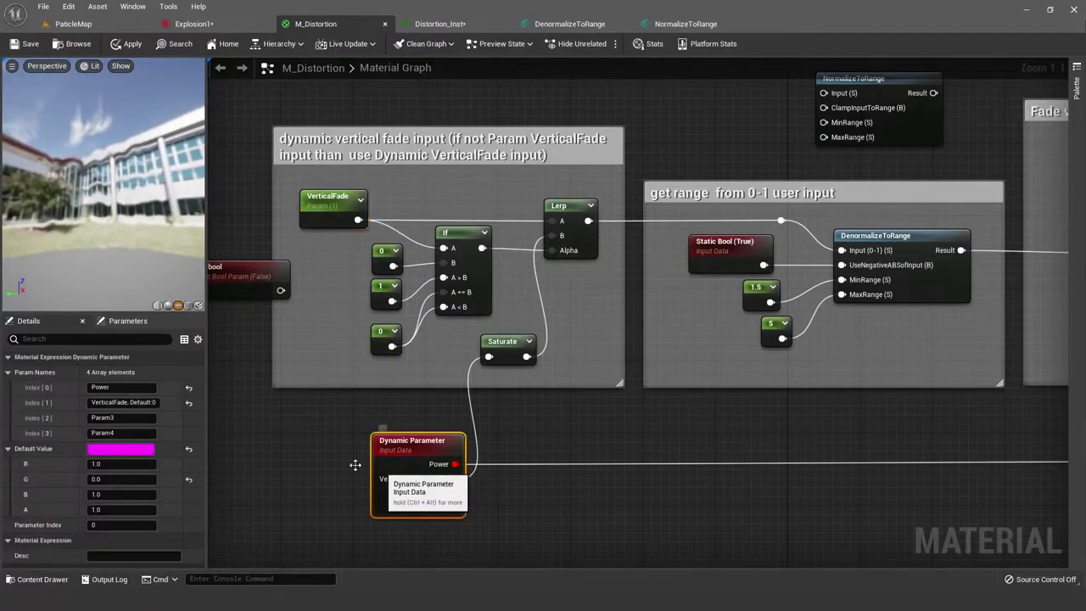
click(121, 479)
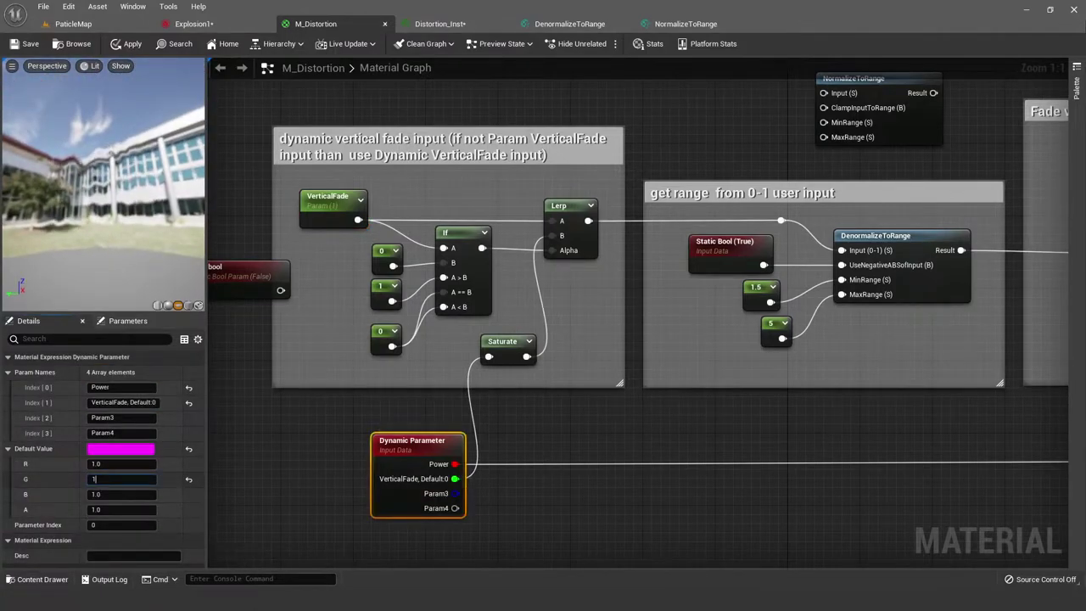
text(1)
key(Return)
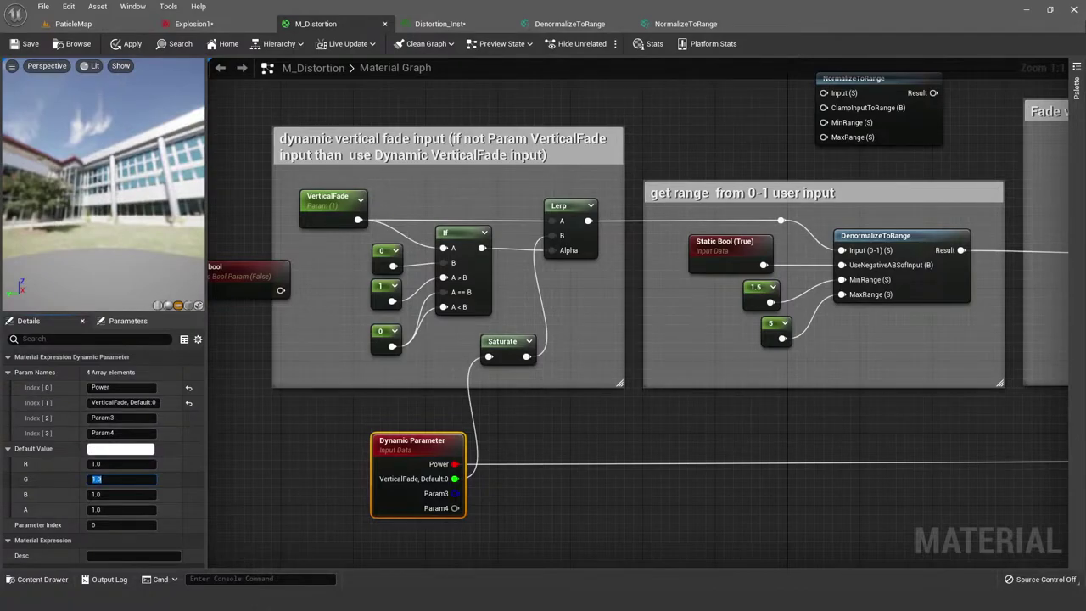
text(0)
key(Return)
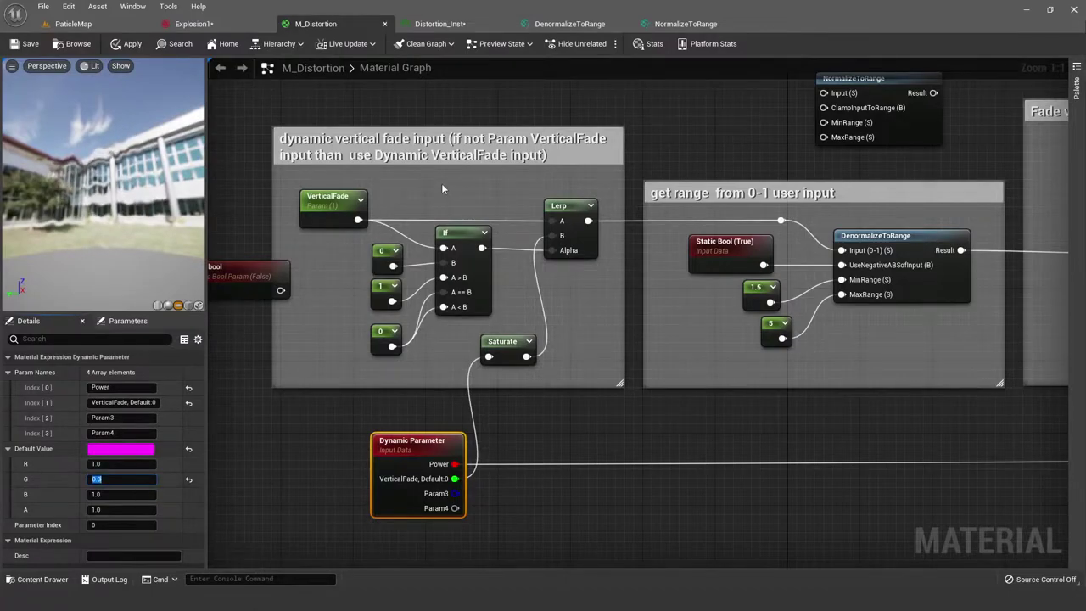
click(409, 223)
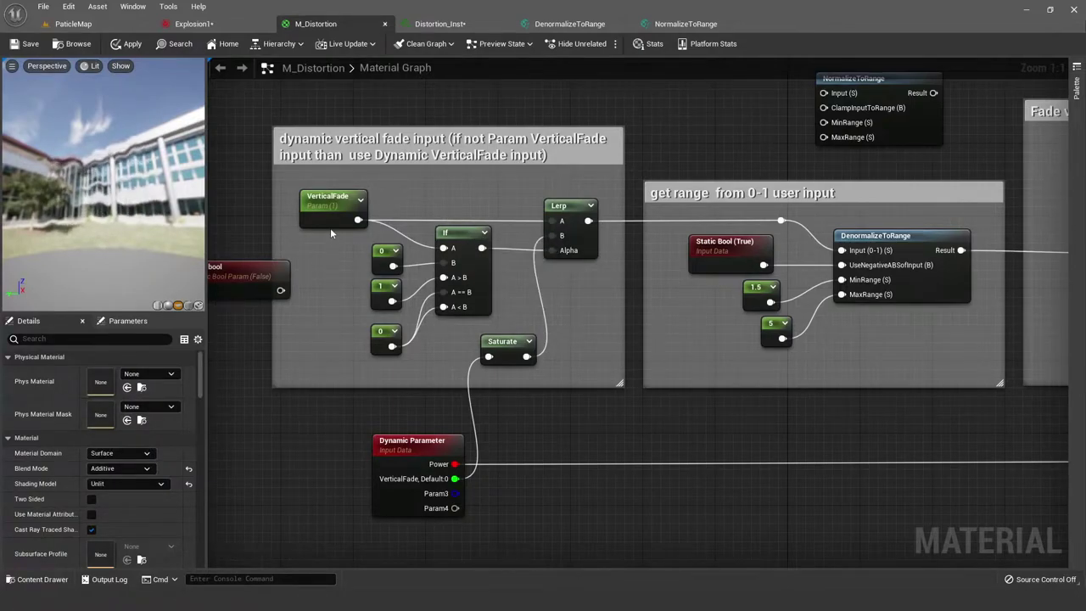
Step: Inspect the If node and VerticalFade settings, then preview the If node's output
click(463, 254)
click(333, 213)
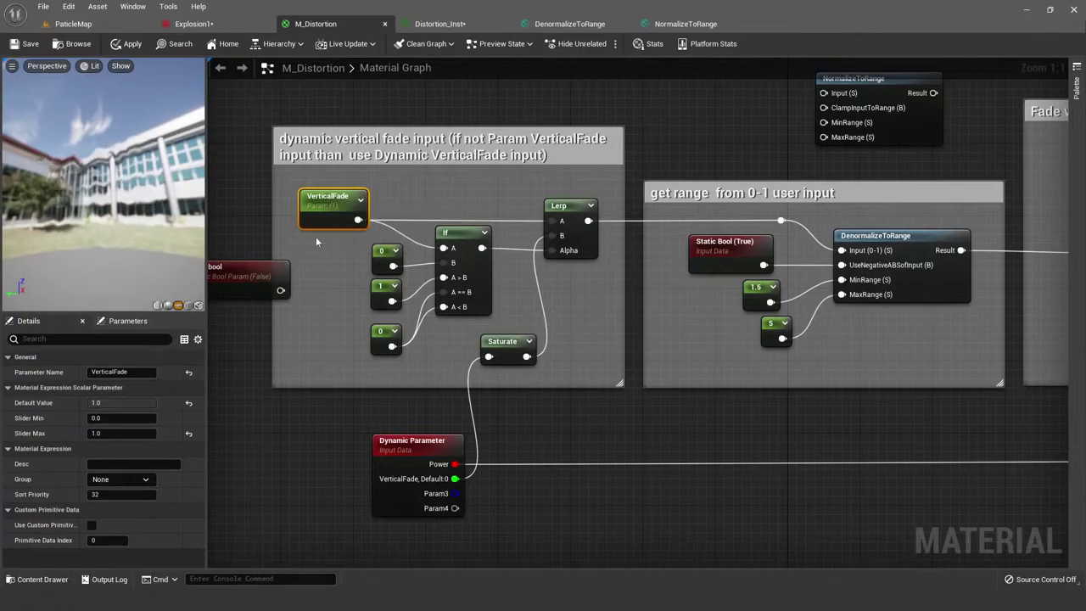
click(95, 419)
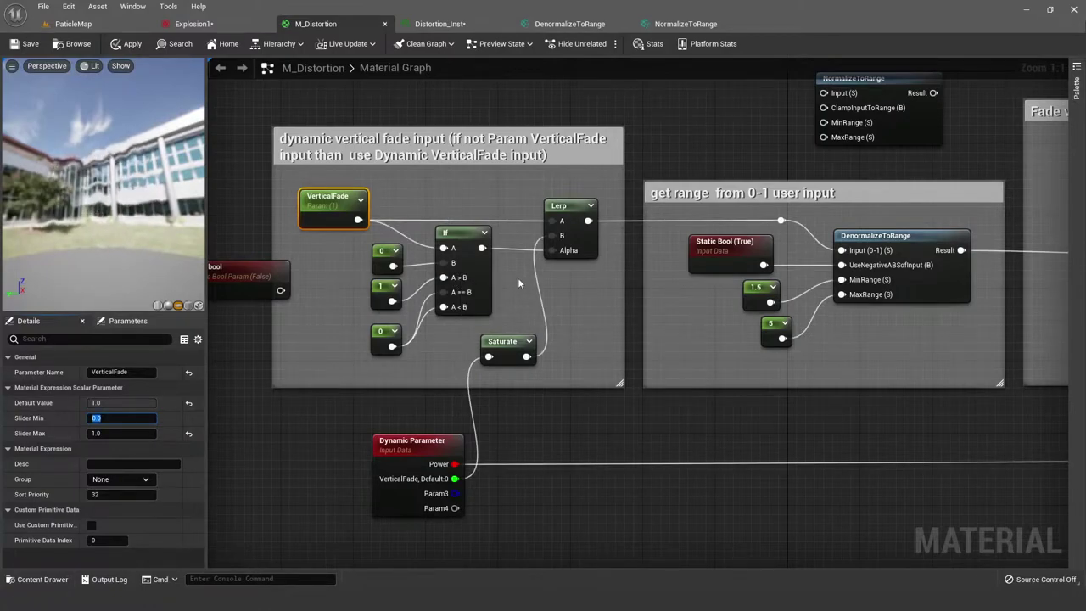
click(443, 248)
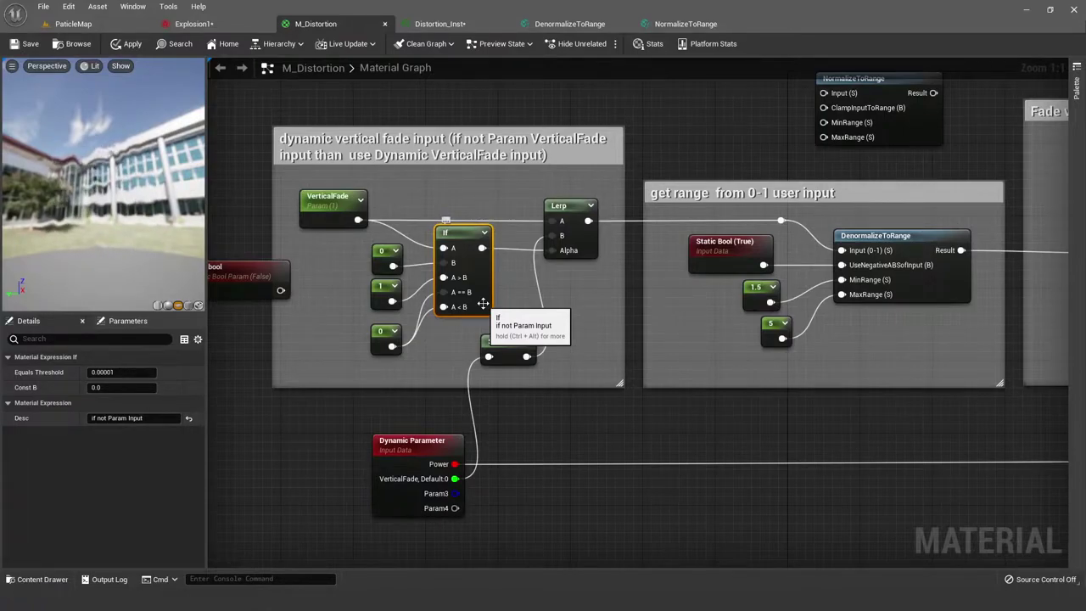
right_drag(461, 232, 456, 229)
right_click(456, 229)
click(492, 249)
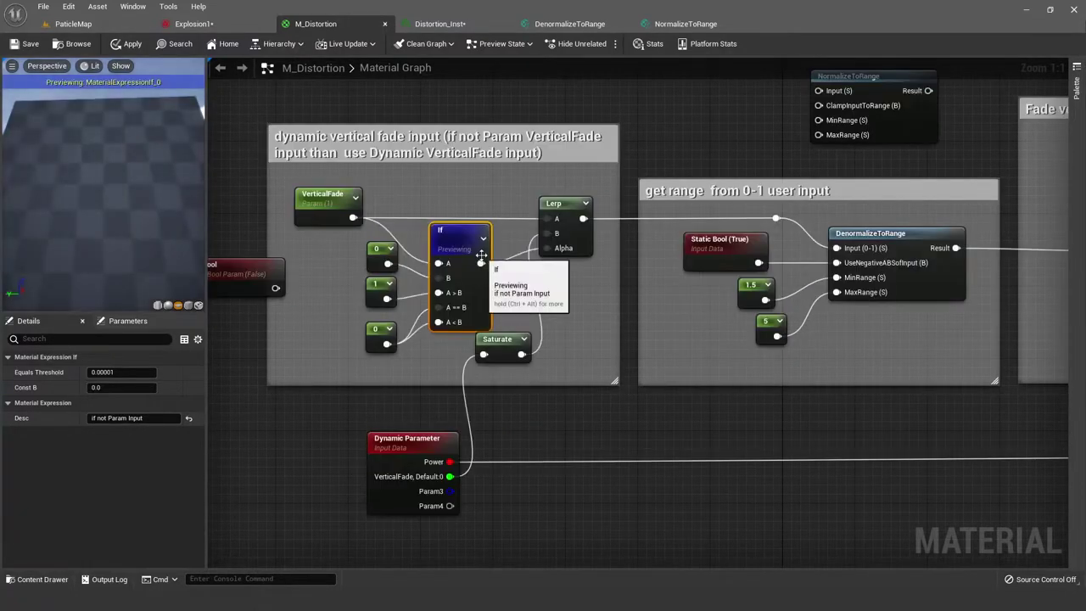
right_drag(501, 287, 545, 288)
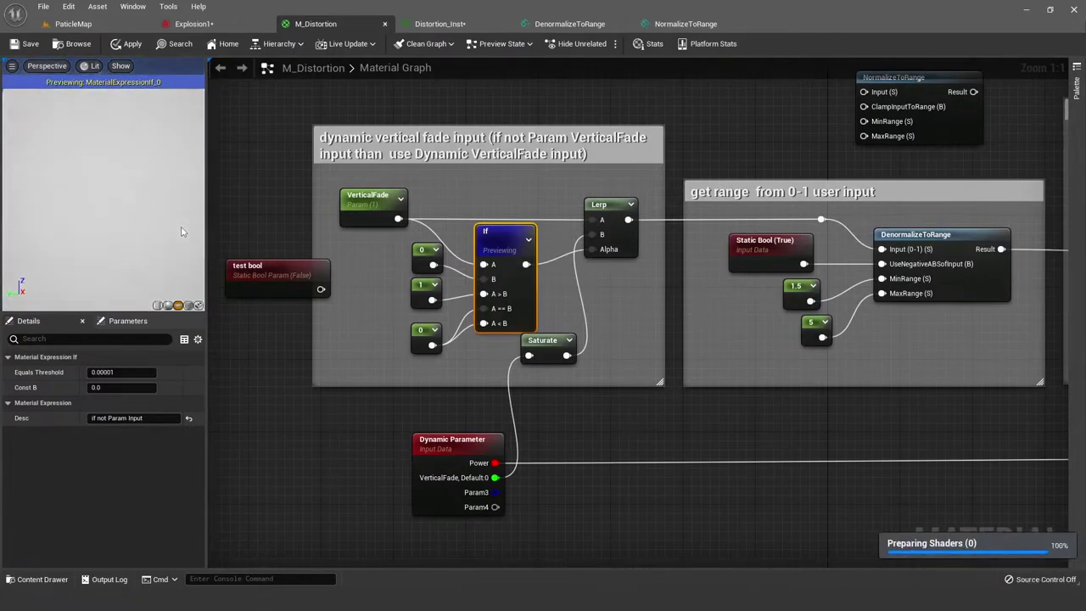
Step: Set VerticalFade's default value to 0 while previewing the If node
click(373, 203)
click(140, 403)
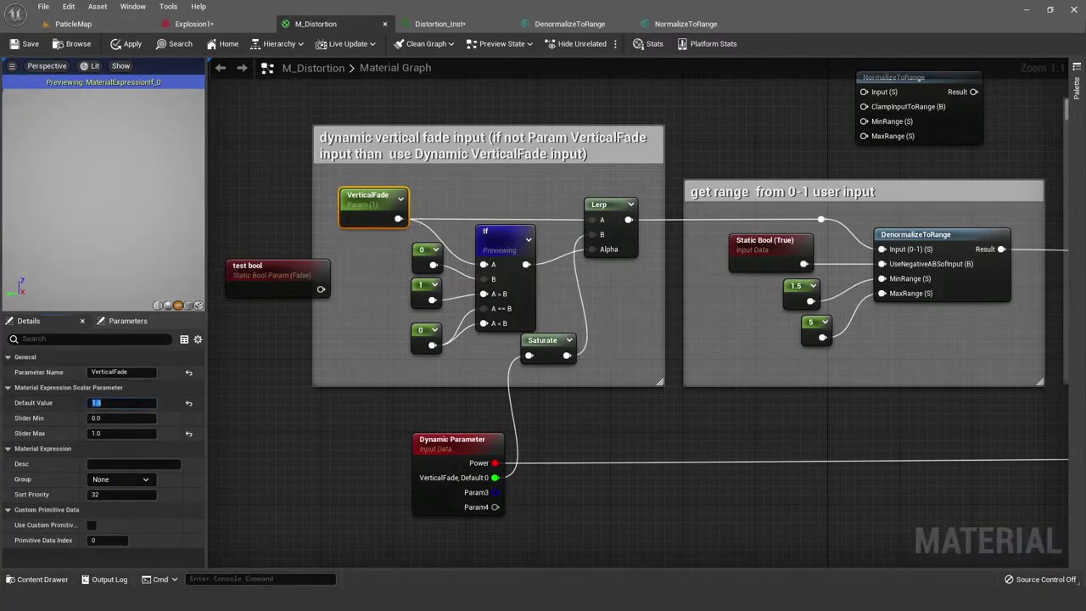
text(0)
key(Return)
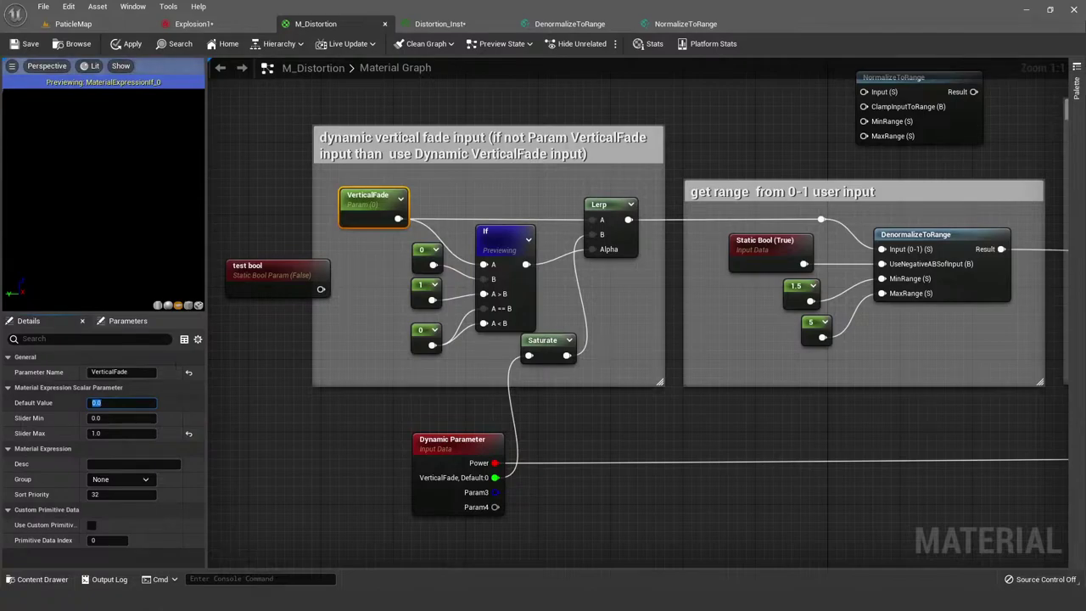
Step: Stop previewing the If node, set VerticalFade's default to 1.0, and check the Lerp node
right_click(488, 257)
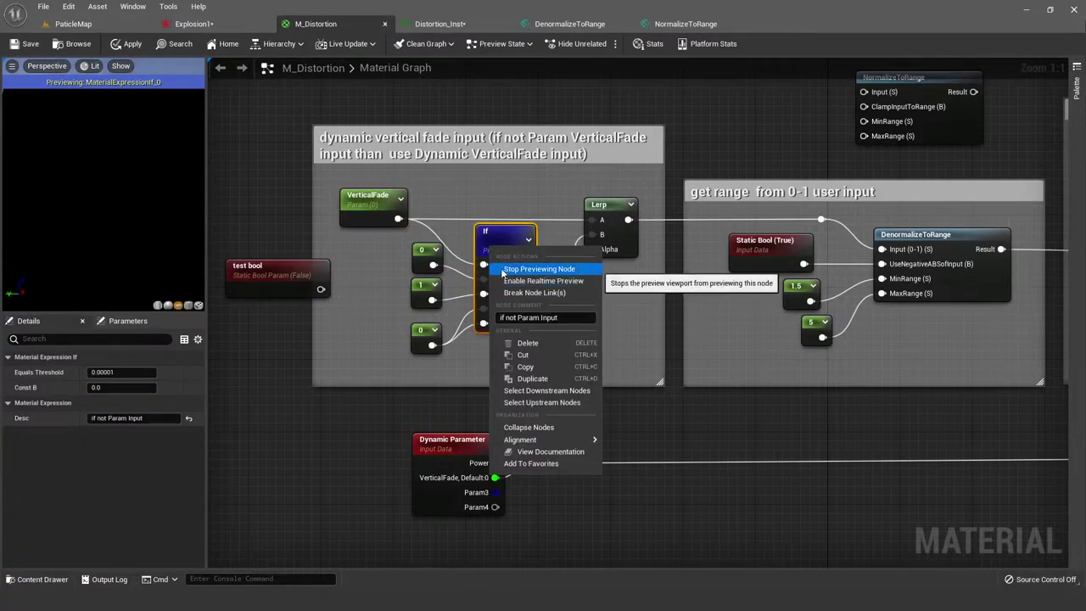
click(534, 269)
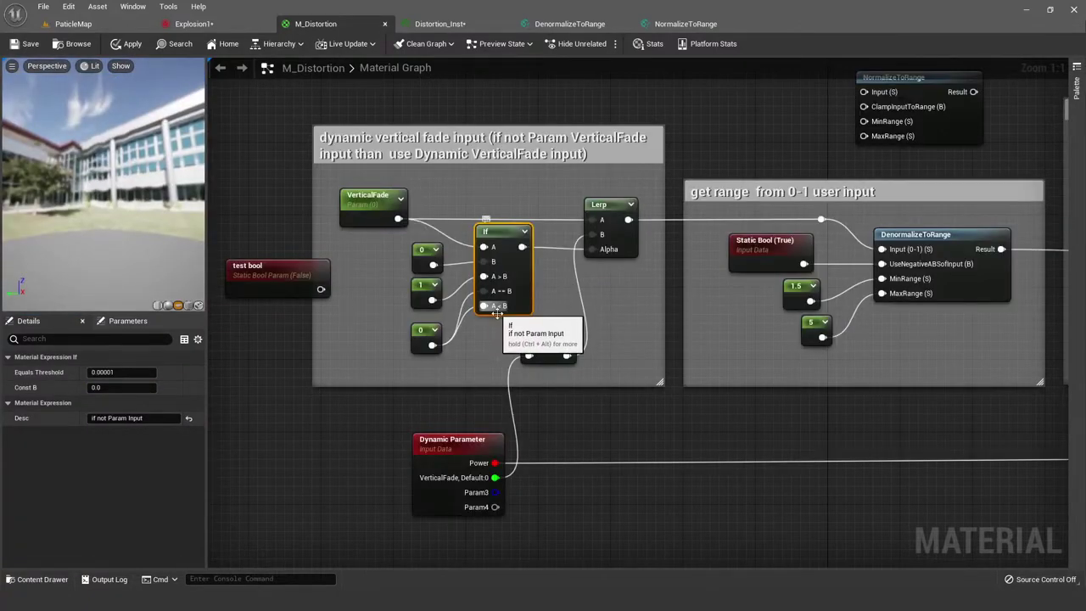
click(345, 200)
click(119, 403)
text(1)
key(Return)
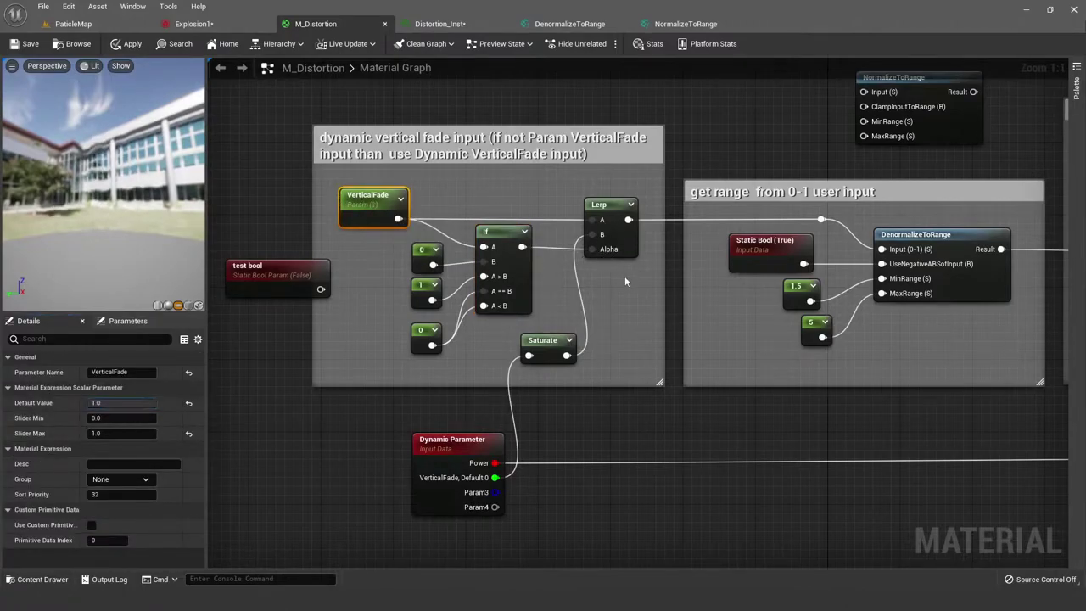
click(613, 267)
click(601, 253)
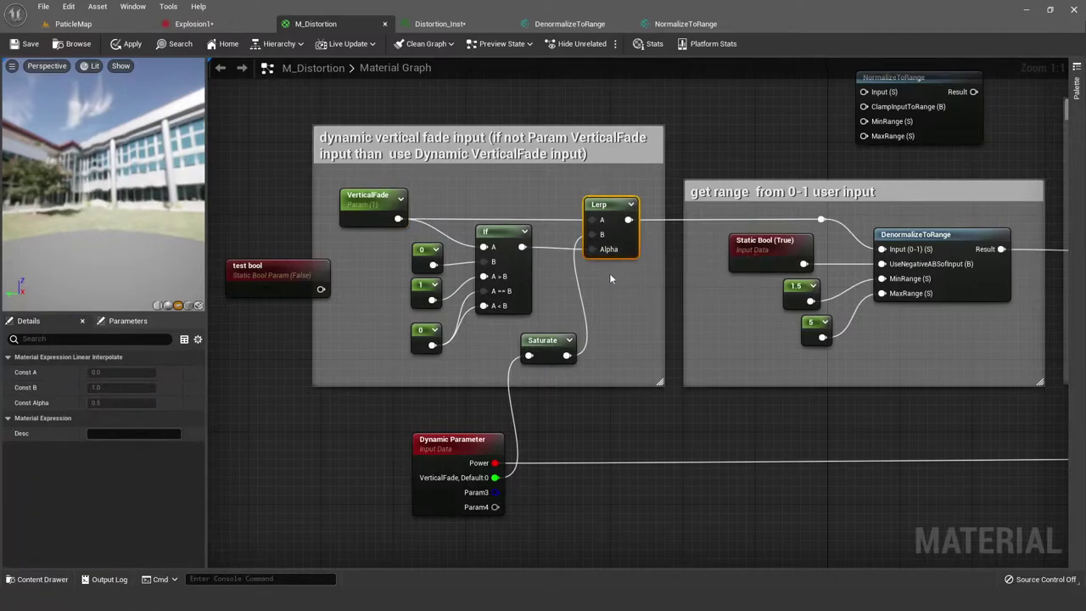
click(607, 284)
right_drag(606, 288, 589, 249)
Step: Set the Dynamic Parameter's default G to 1.0 and save M_Distortion with Ctrl+S
click(441, 428)
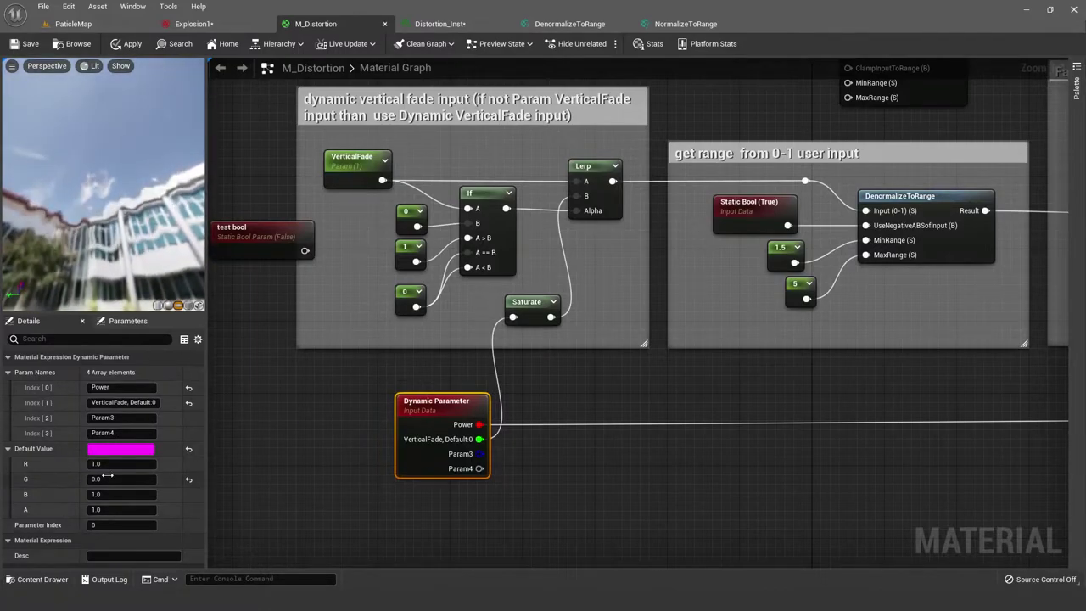
drag(106, 478, 201, 478)
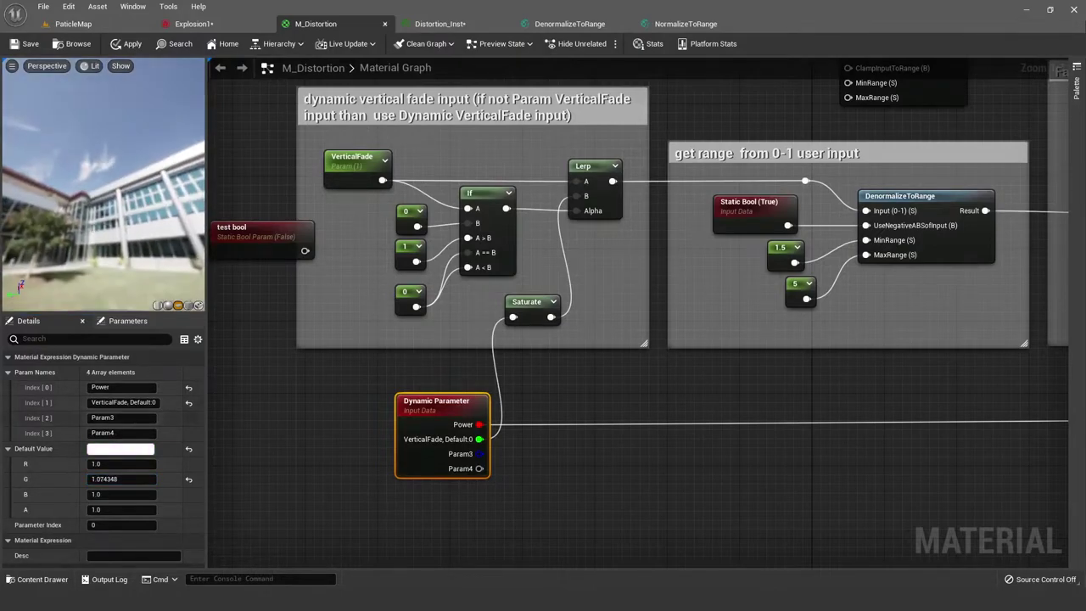
click(122, 479)
text(1)
key(Return)
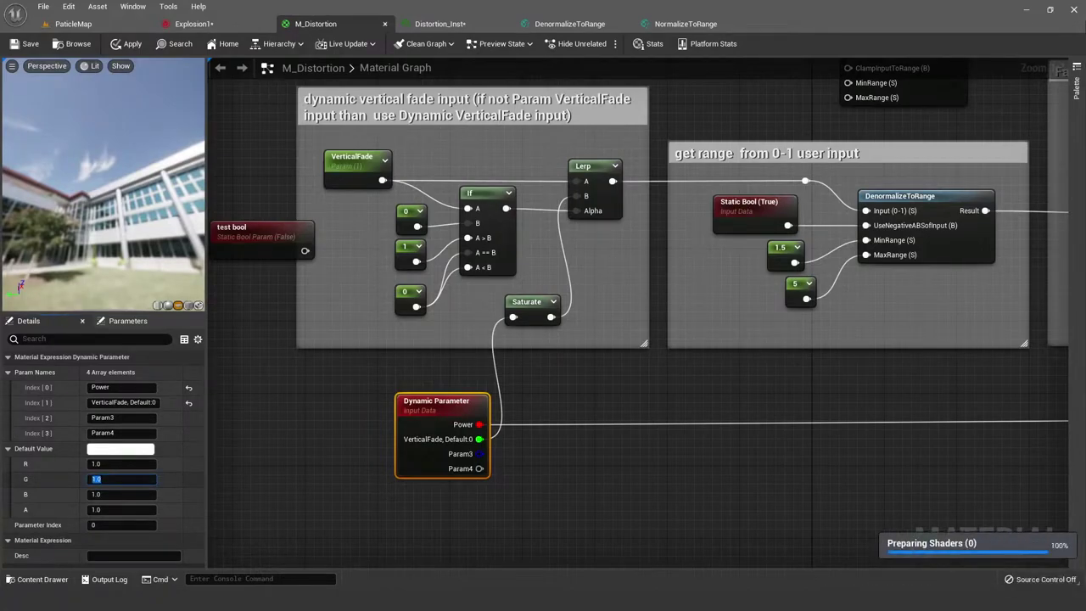
text(0)
key(Return)
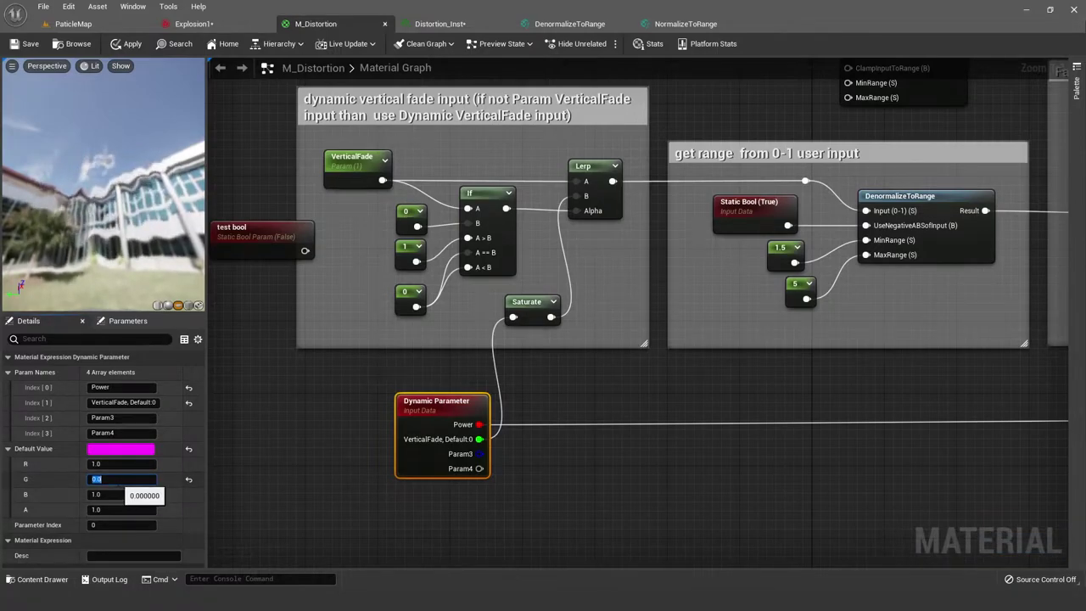
text(1)
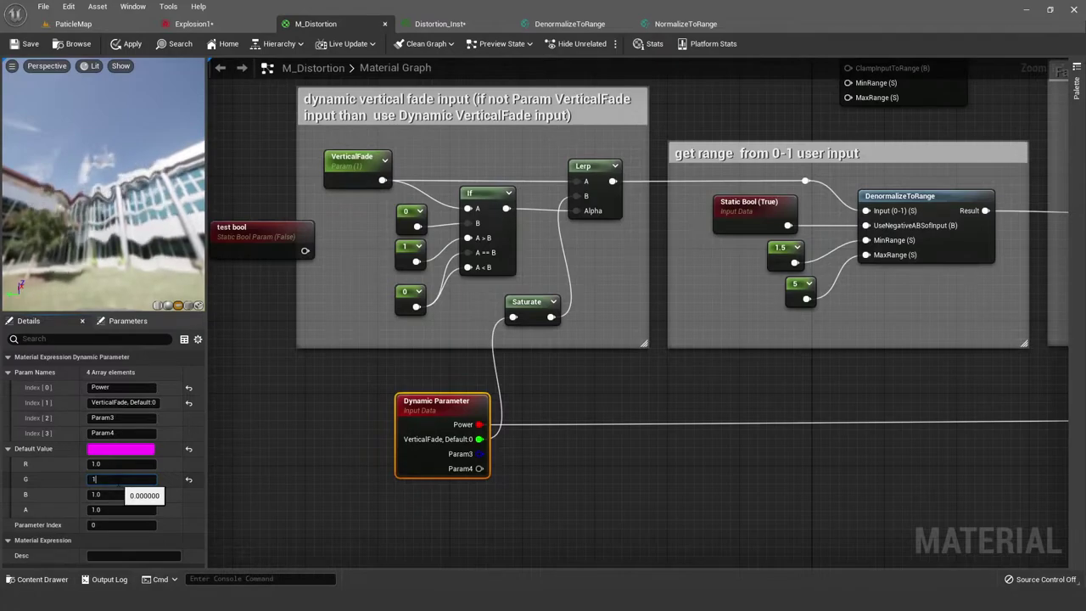
key(Return)
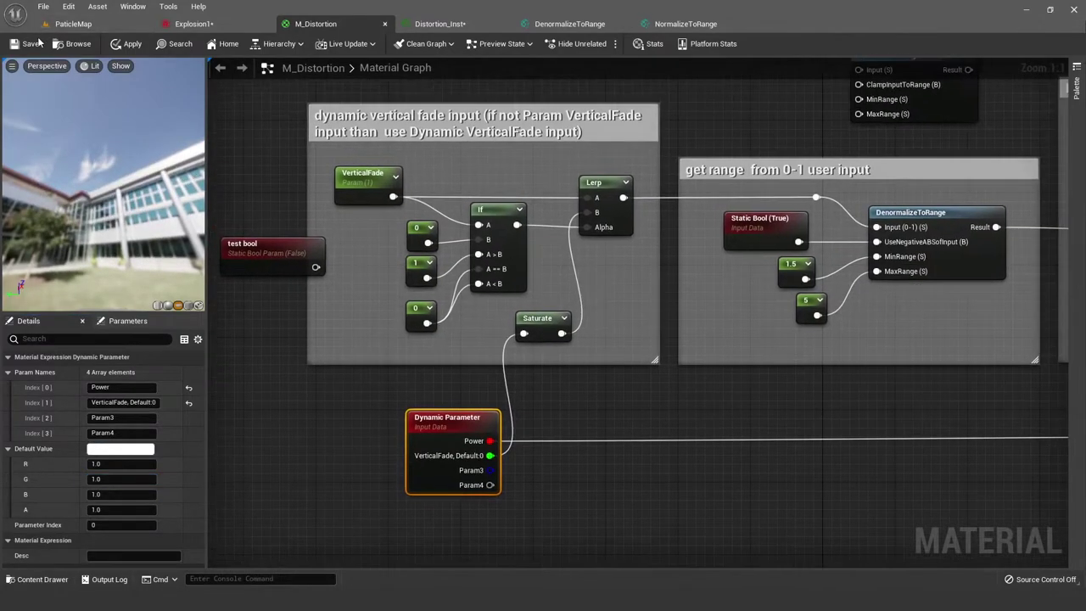
key(ctrl+s)
Step: Set Distortion_Inst's VerticalFade to 0.0 after testing higher values, then return to M_Distortion
click(442, 29)
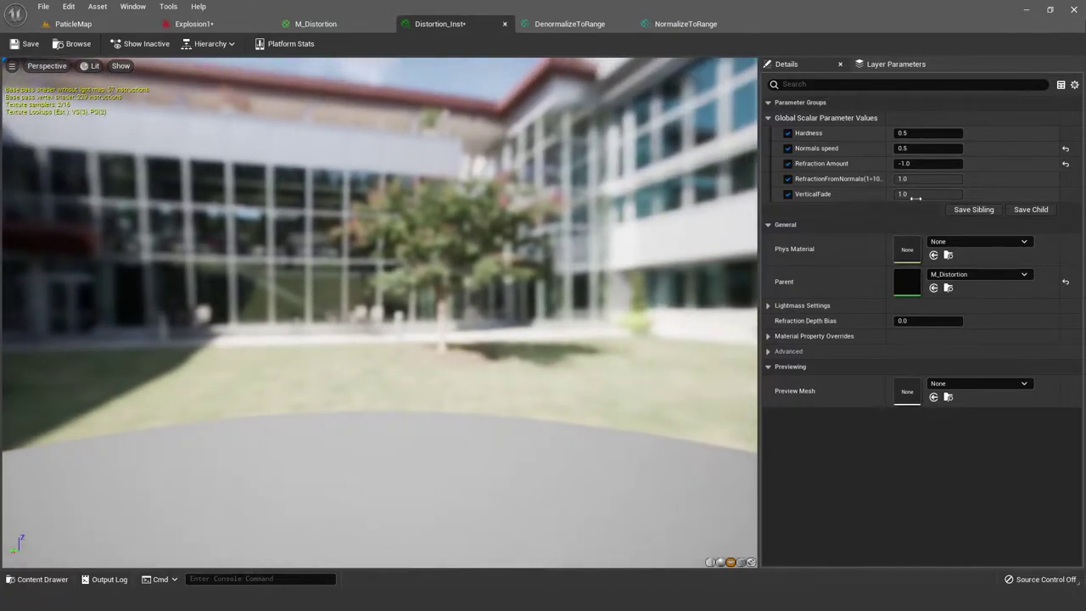
click(916, 195)
text(0)
key(Return)
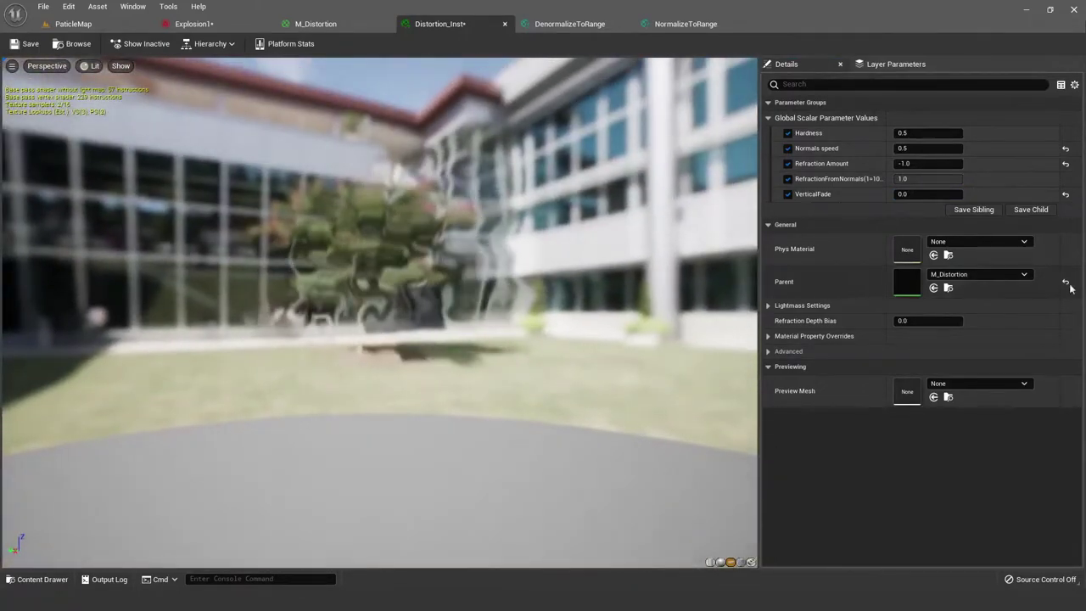
drag(929, 194, 941, 193)
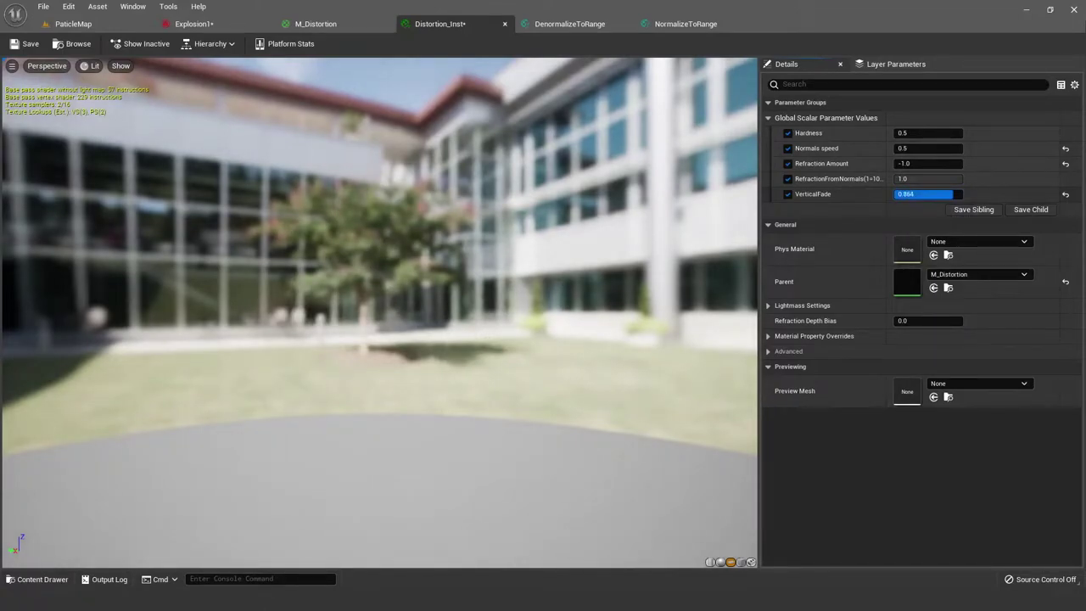
drag(923, 198, 917, 197)
key(Return)
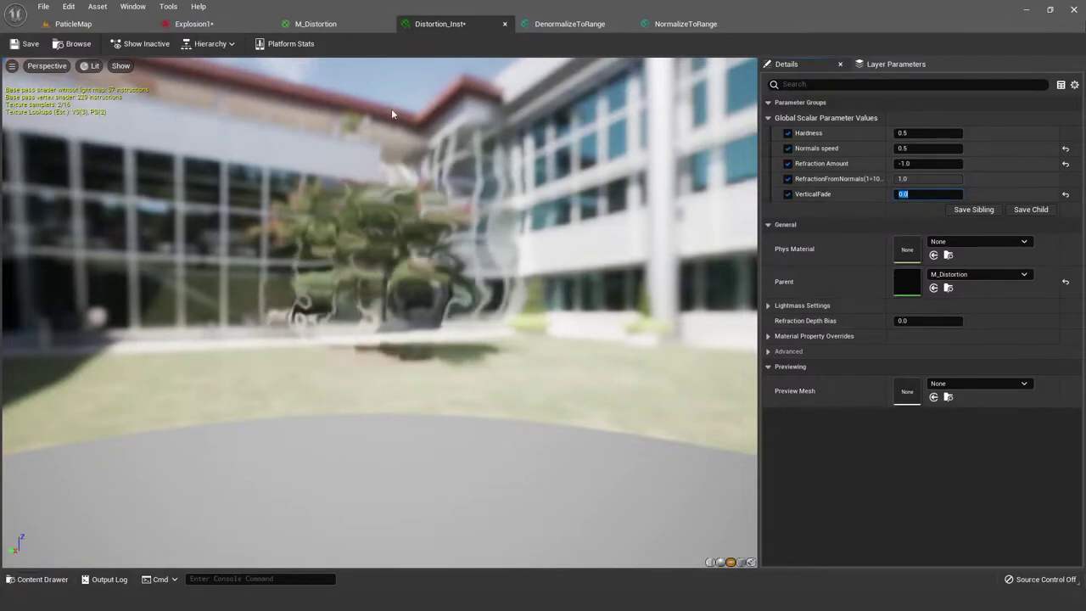
click(315, 24)
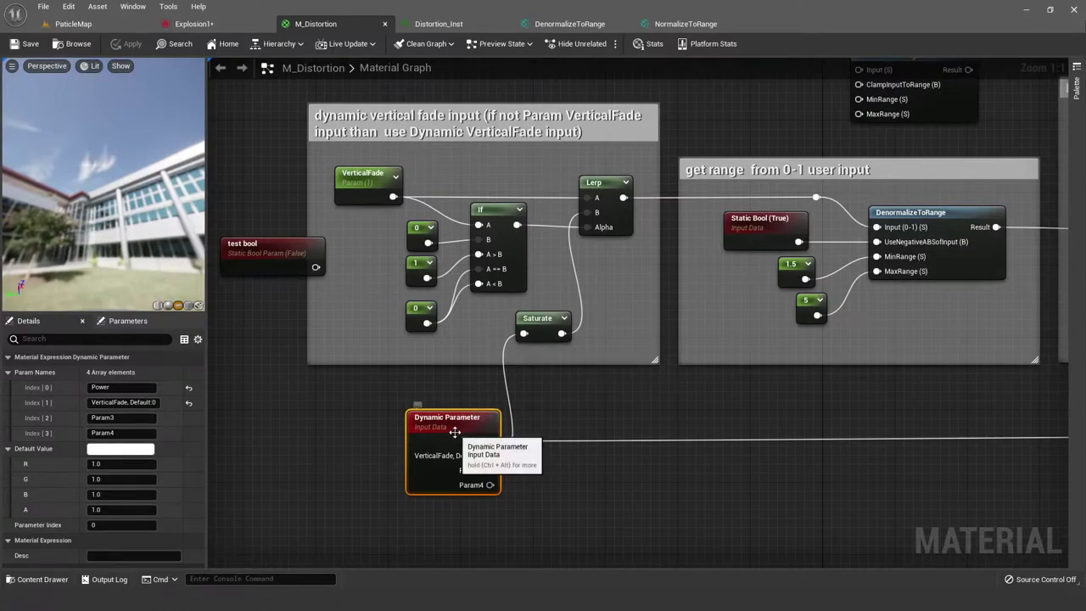
Step: Try Dynamic Parameter Default Value G at 0, then at 0.2
click(143, 478)
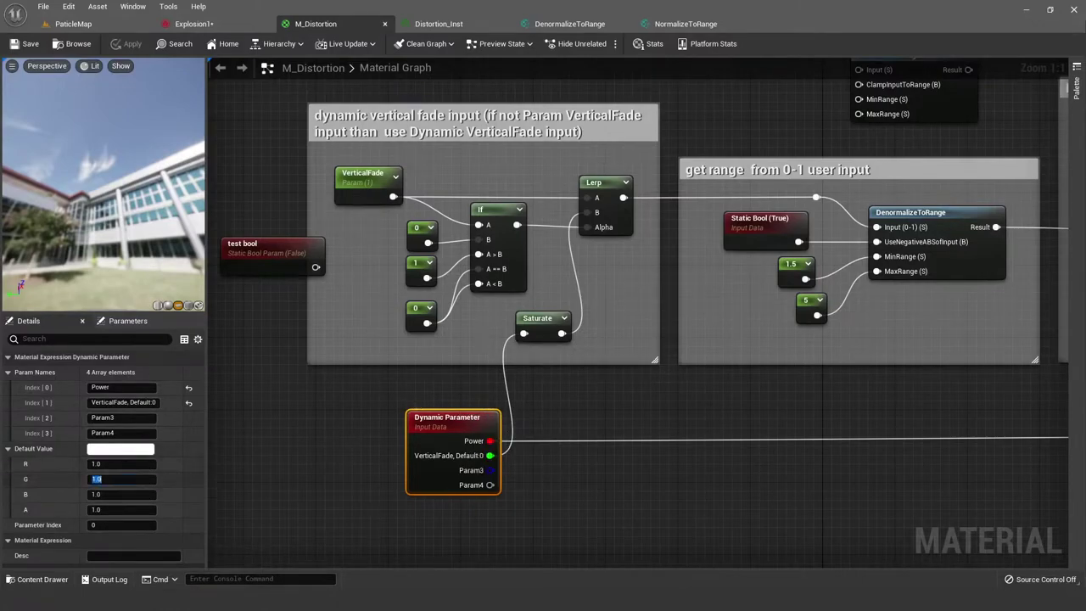
text(0)
key(Return)
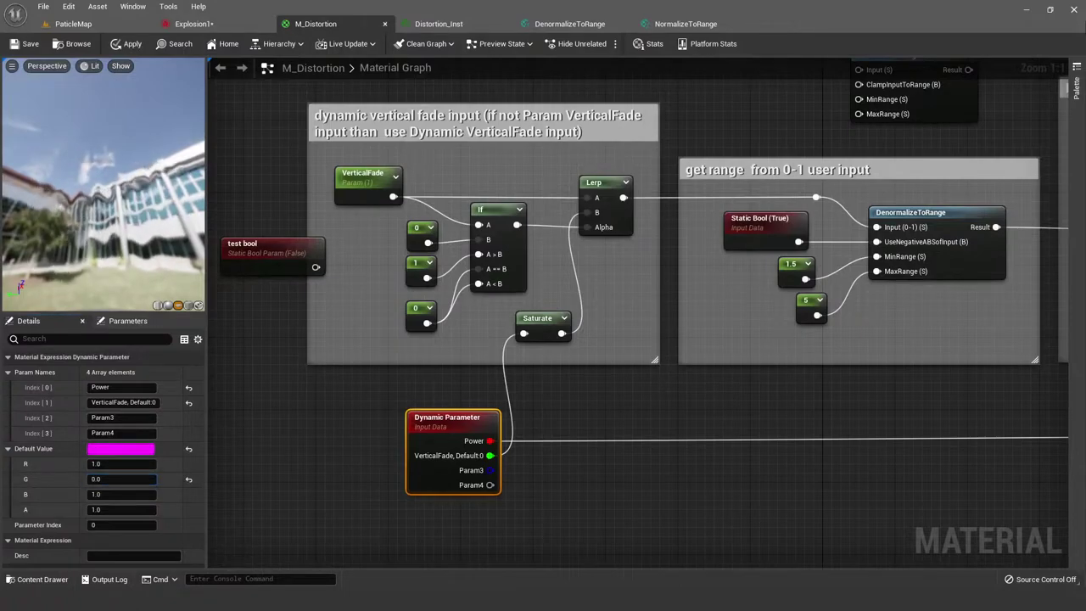
click(122, 478)
key(BackSpace)
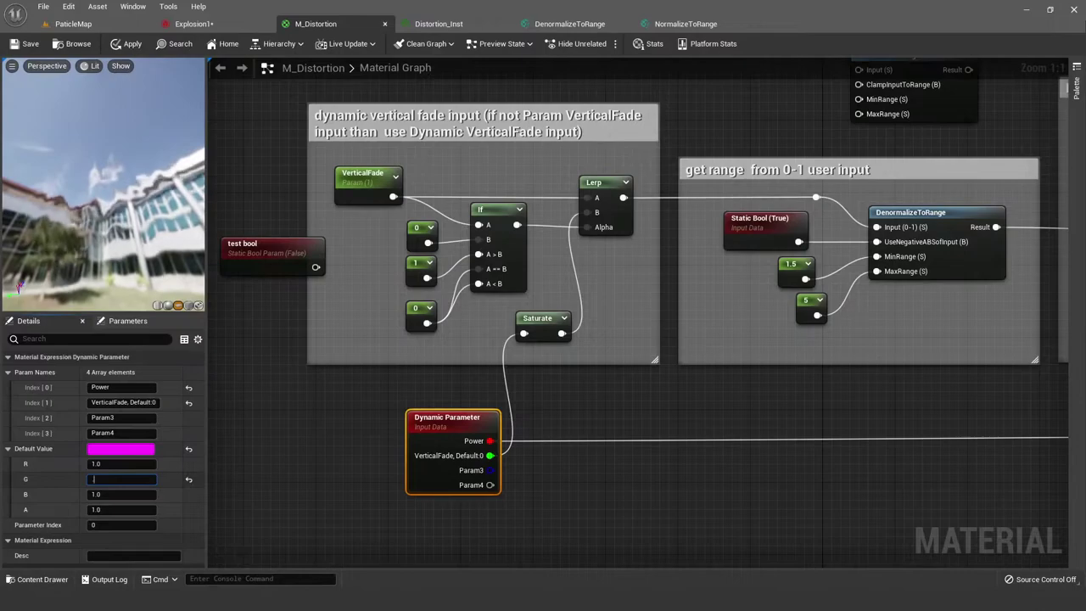
text(0.2)
key(Return)
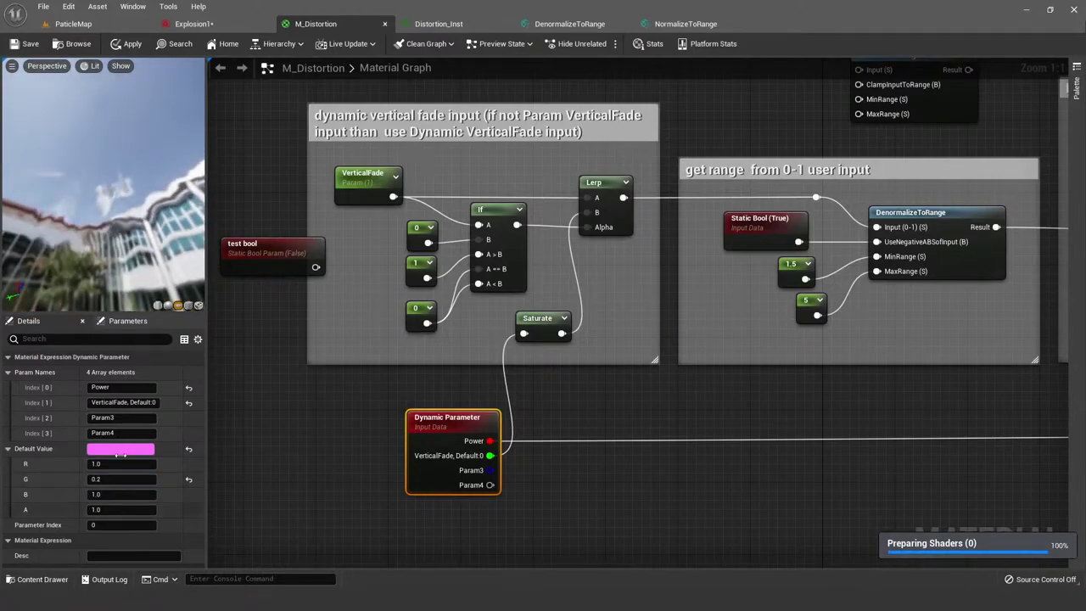
Step: Try Default Value G at 0.5, then set it back to 0.0
click(104, 479)
text(0.5)
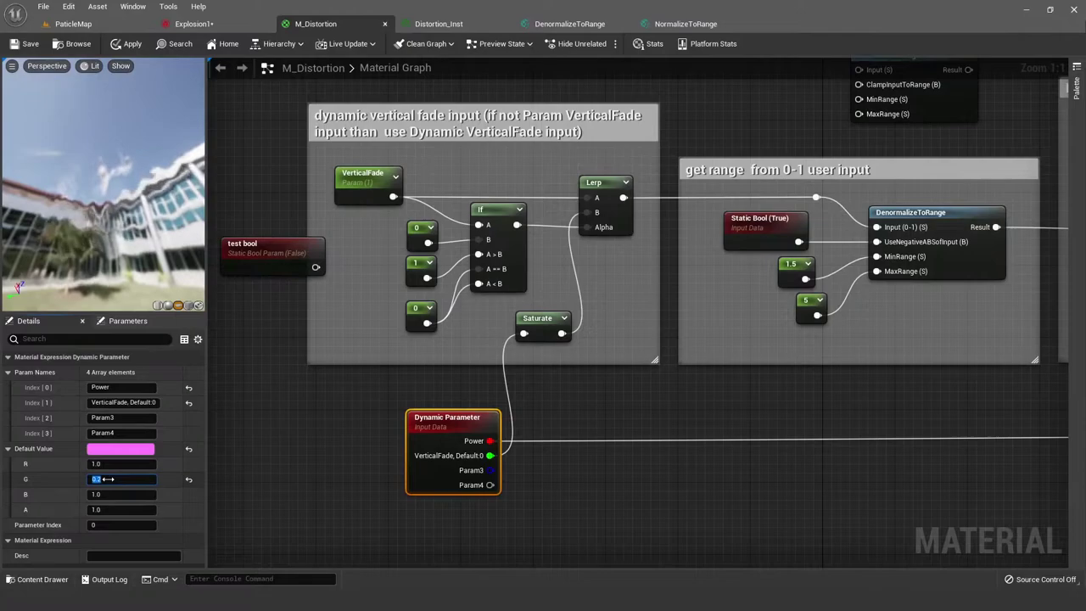
key(Return)
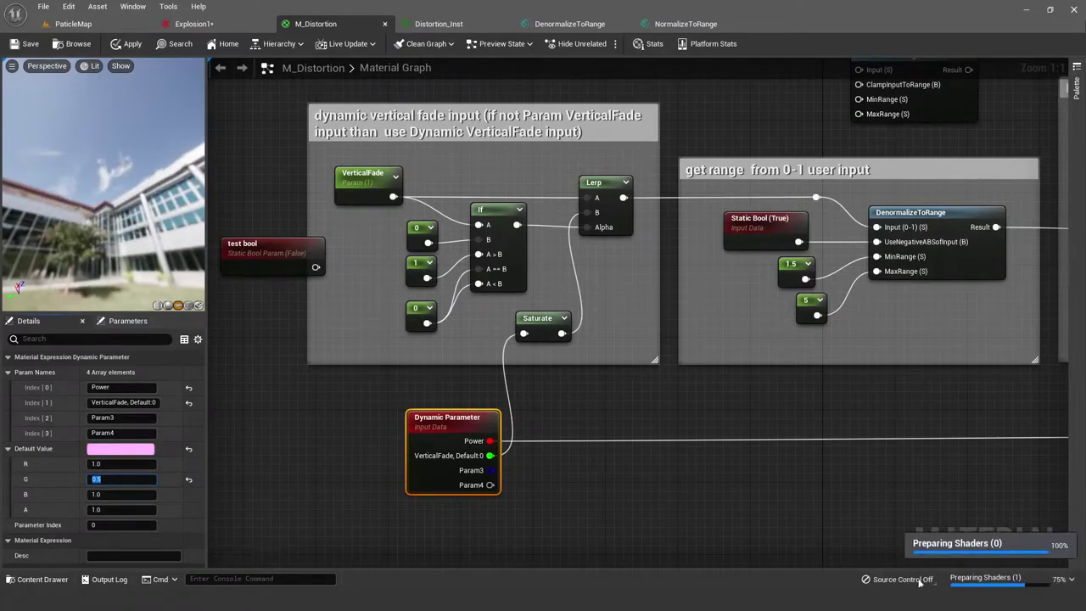
drag(129, 222, 129, 217)
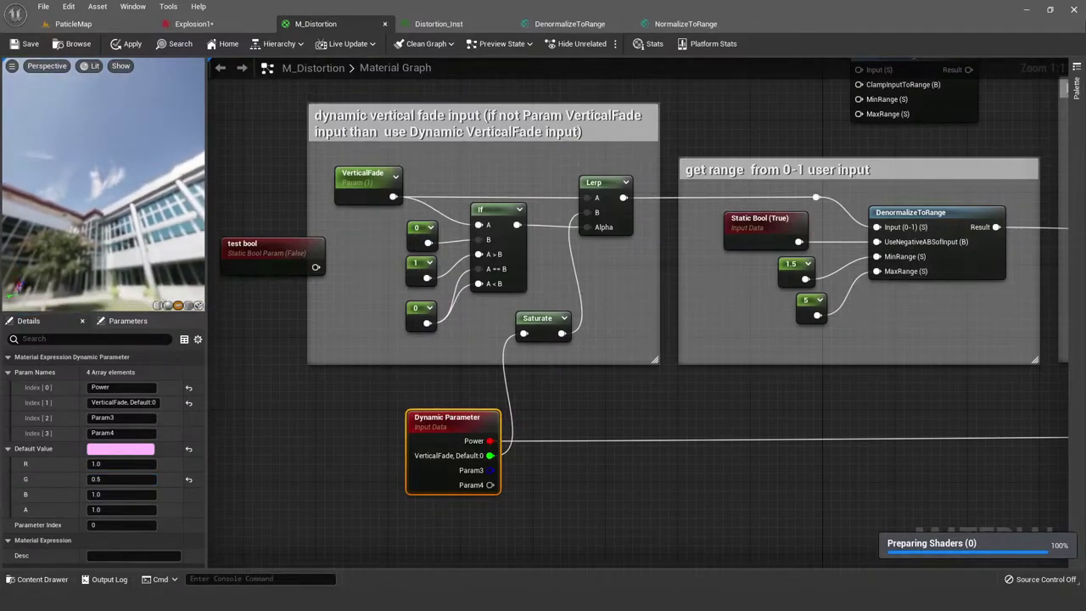
click(136, 483)
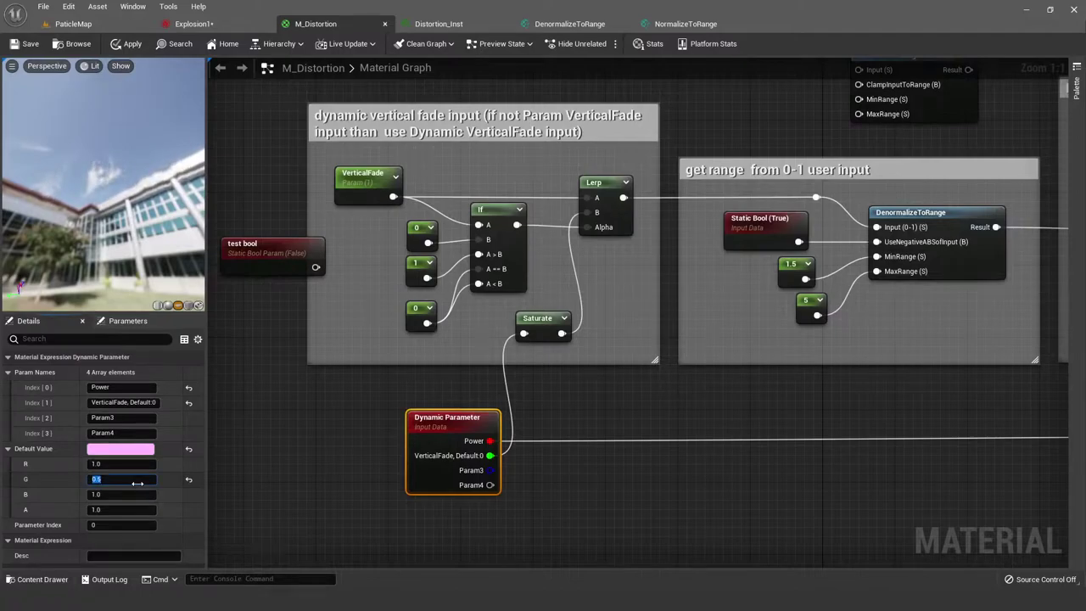
key(BackSpace)
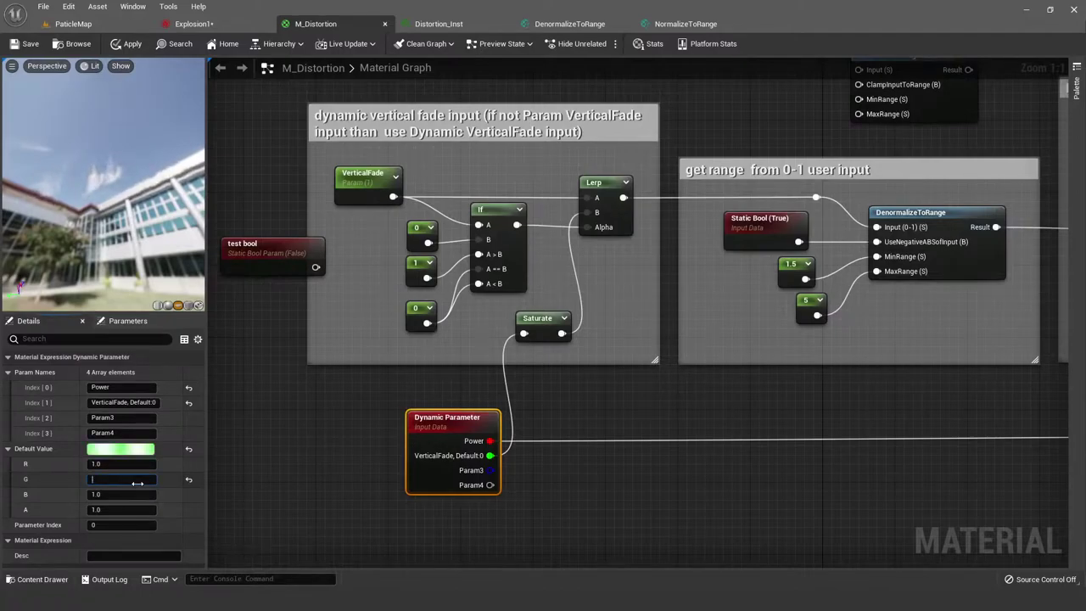
text(0)
key(Return)
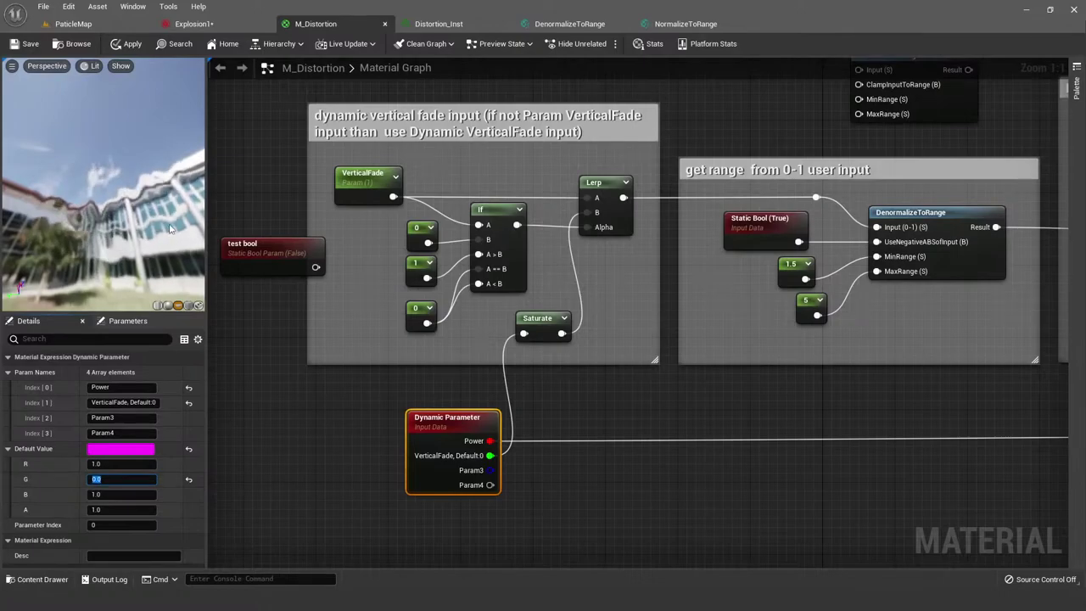
right_drag(824, 420, 275, 439)
Step: Preview the output of the 1-x node in the vertical fade group
scroll(671, 386, down, 1)
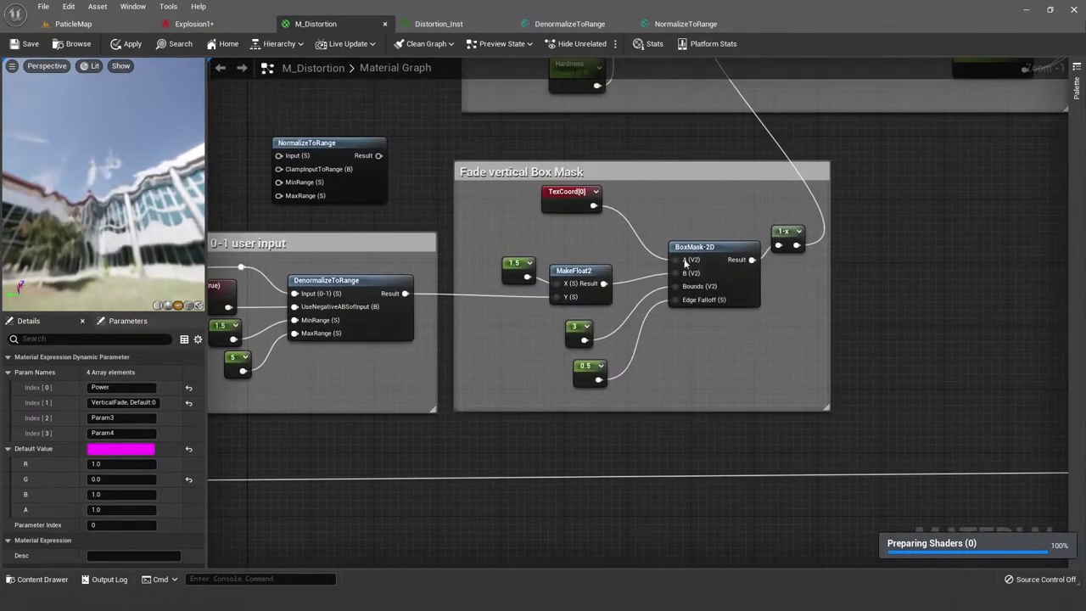
right_click(777, 234)
click(812, 255)
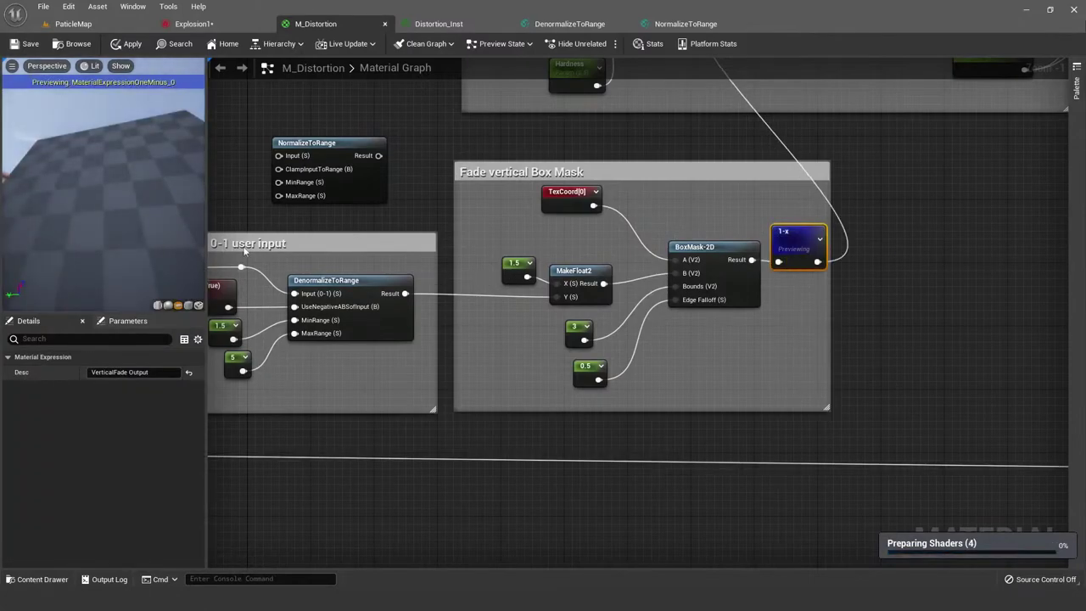
scroll(419, 217, down, 3)
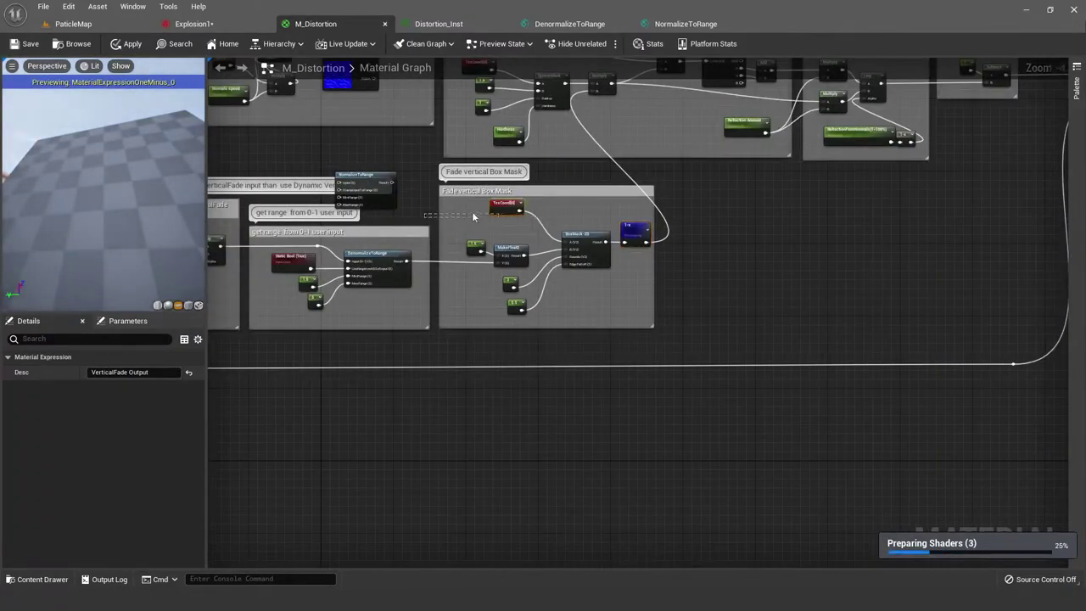
click(423, 204)
Step: Select the Dynamic Parameter node and try Default Value G at 0.5, then 0
right_drag(423, 204, 460, 207)
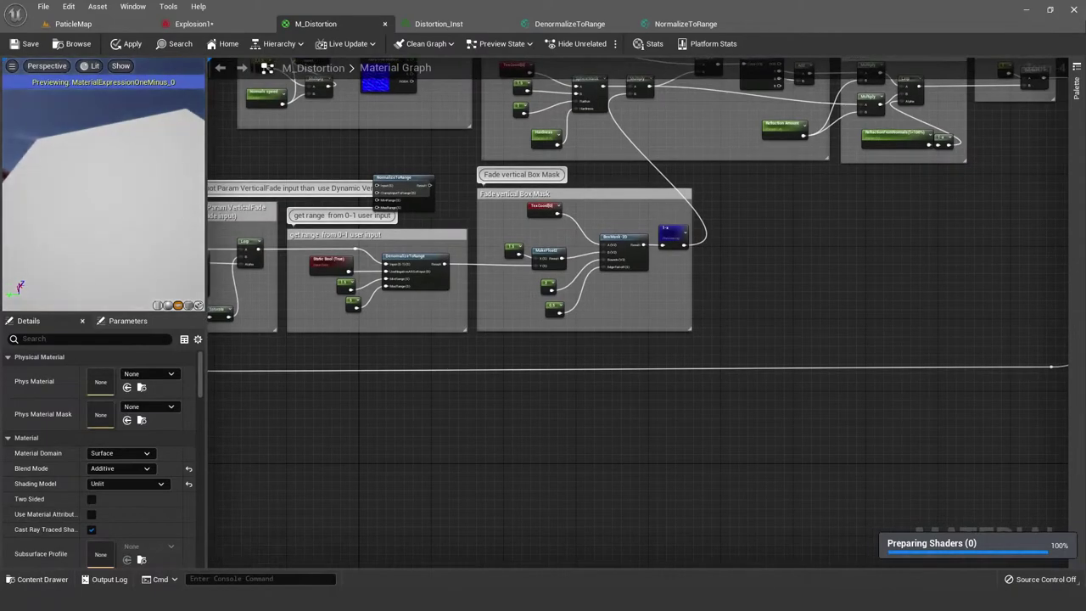
right_drag(322, 303, 400, 273)
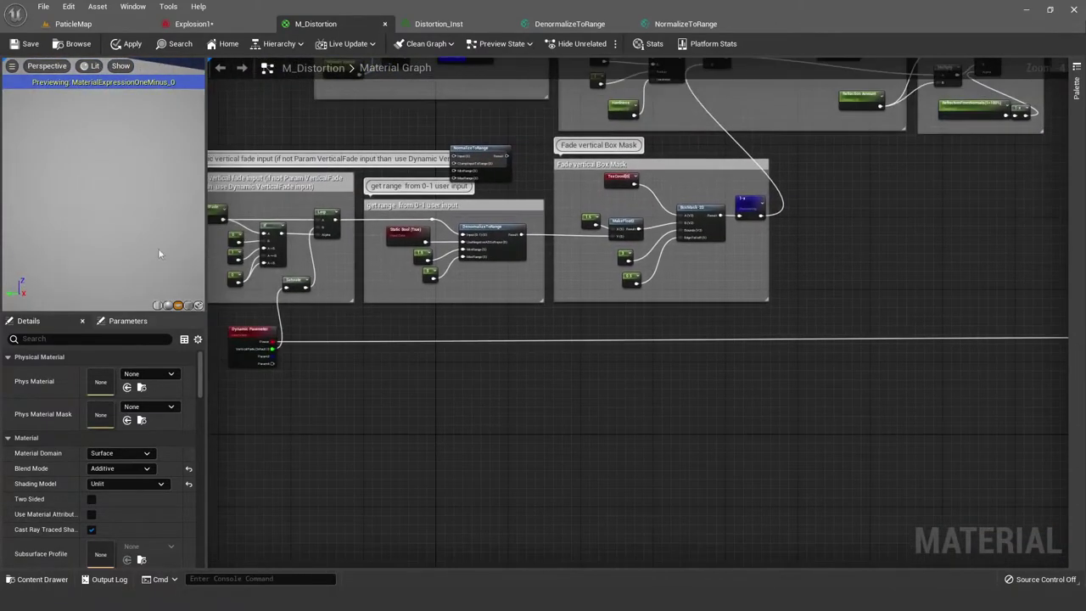
right_drag(253, 327, 311, 313)
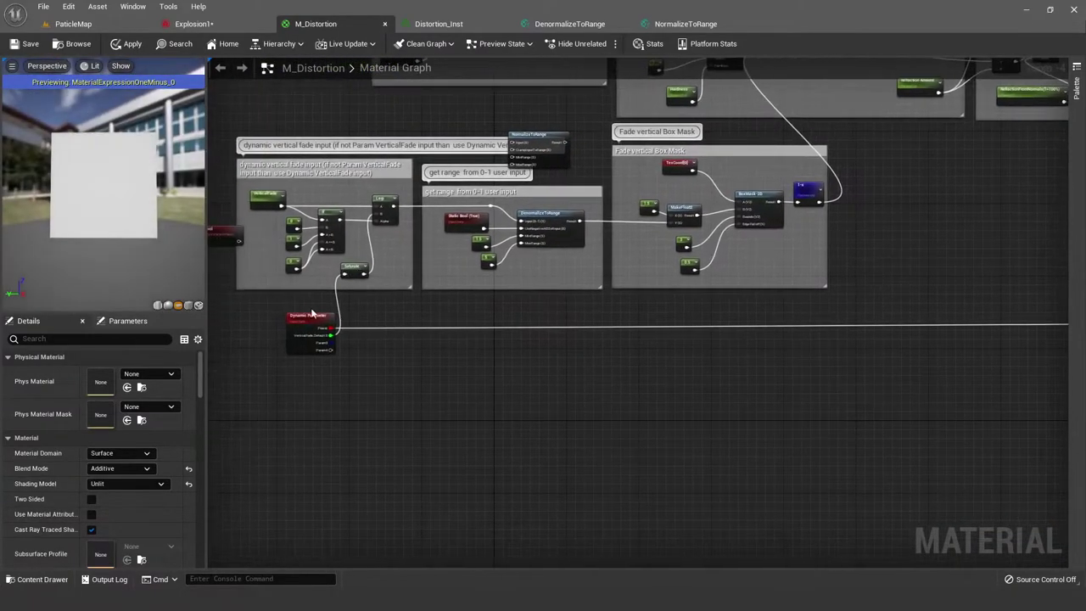
click(311, 315)
click(118, 480)
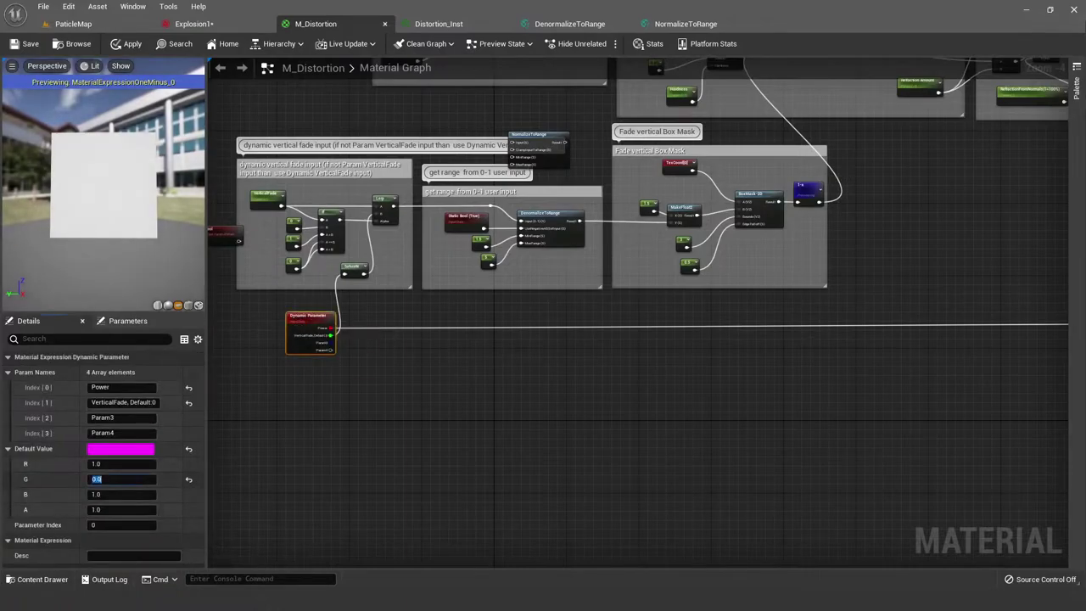
text(0.5)
key(Return)
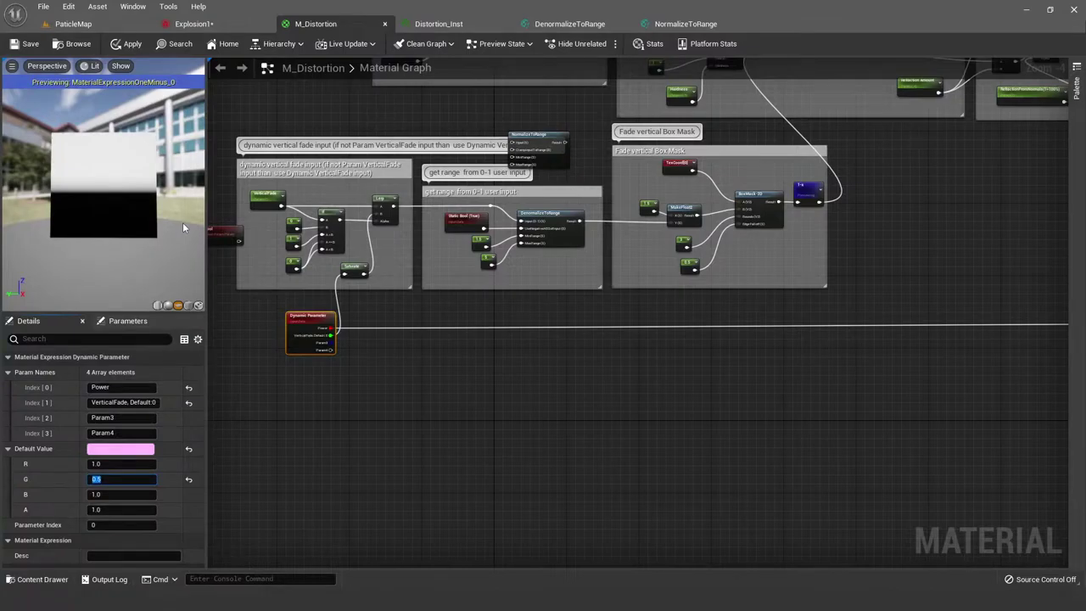
text(0)
key(Return)
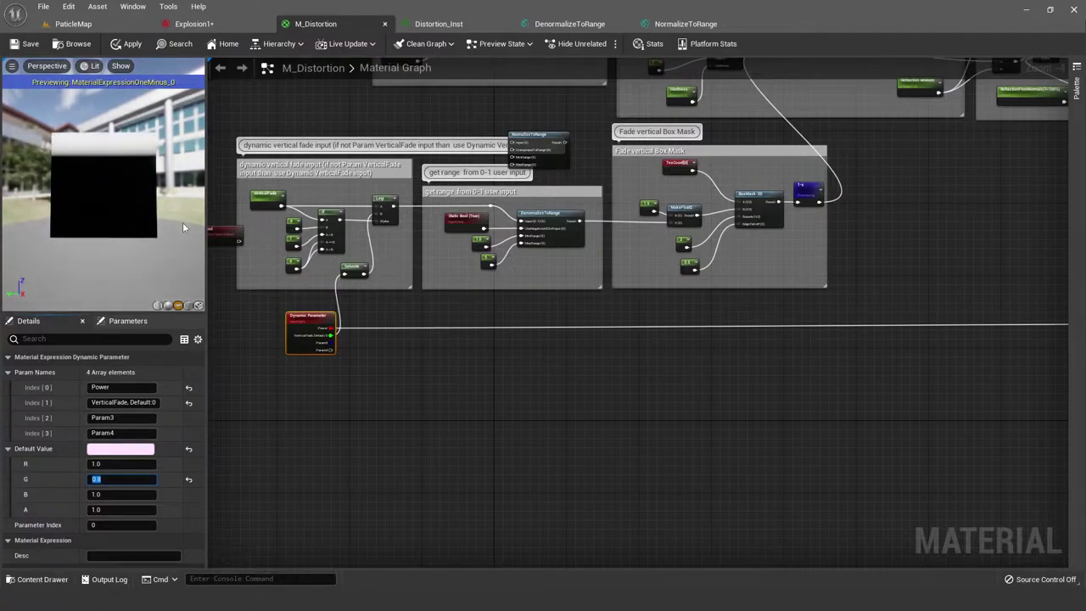
Step: Test G values of 1 and 0.2, then set G back to 0
text(1)
key(Return)
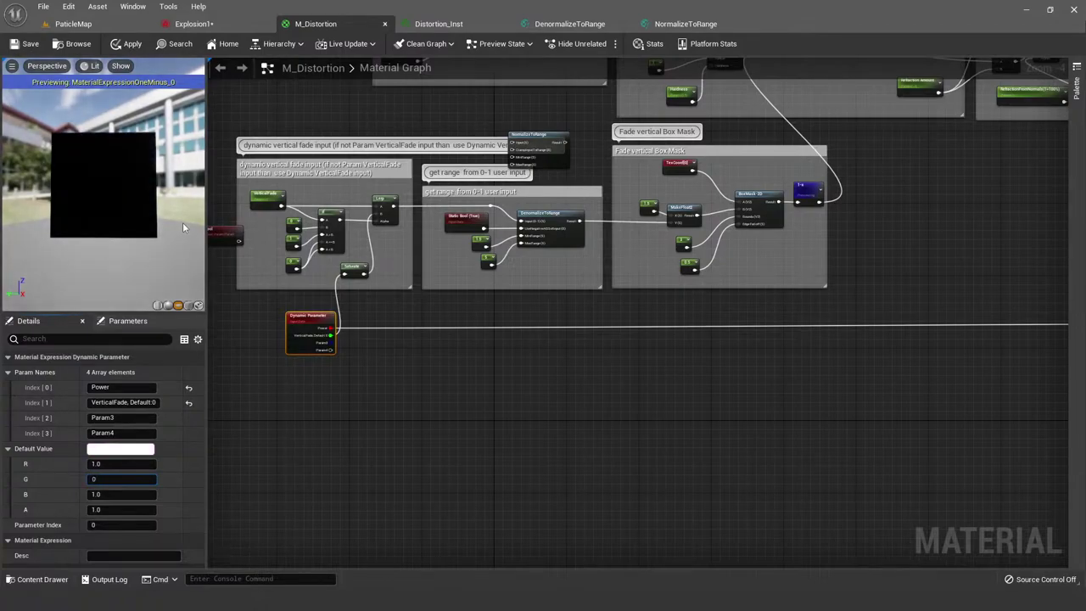
text(0.2)
key(Return)
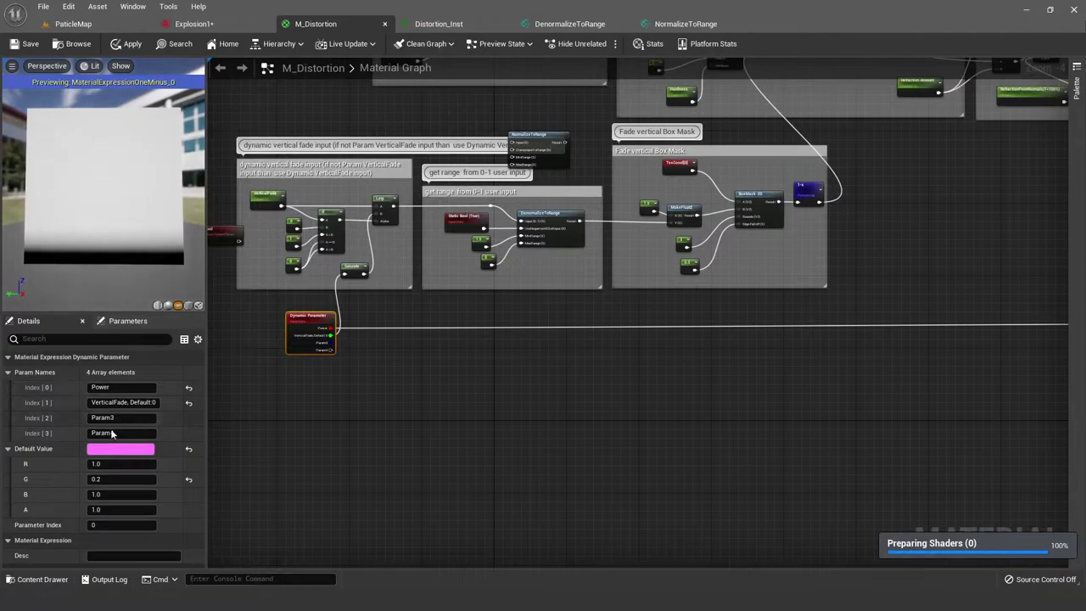
click(116, 478)
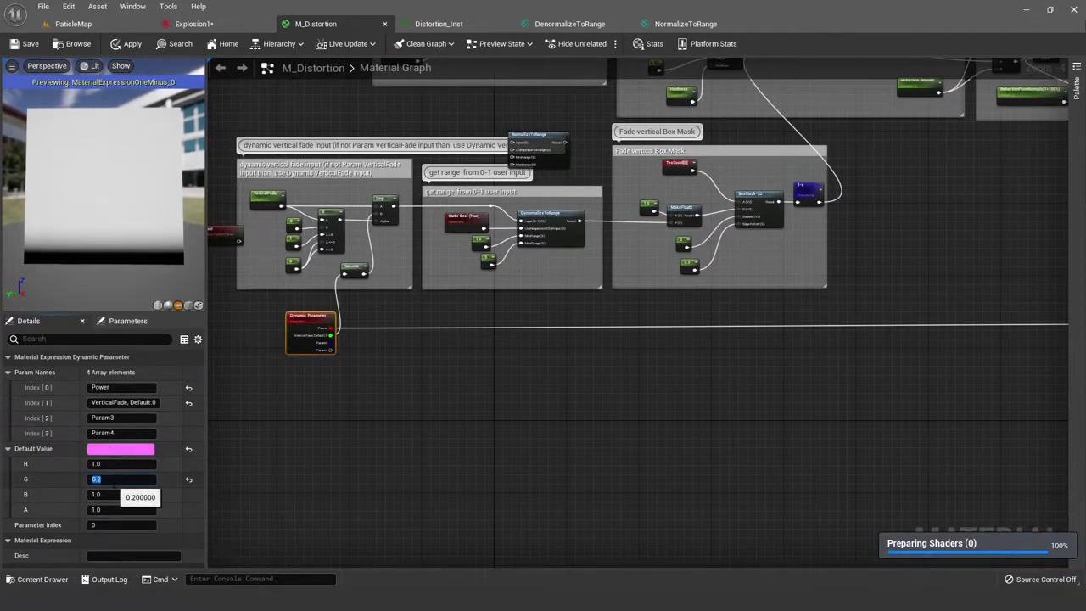
text(0)
key(Return)
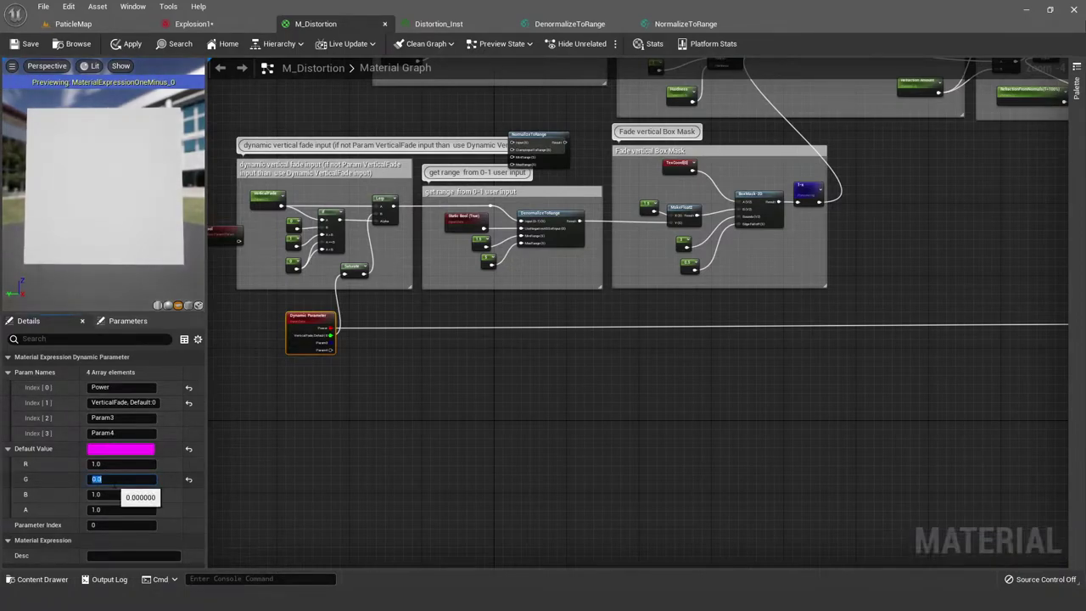
Step: Delete the unused NormalizeToRange node
scroll(513, 123, up, 2)
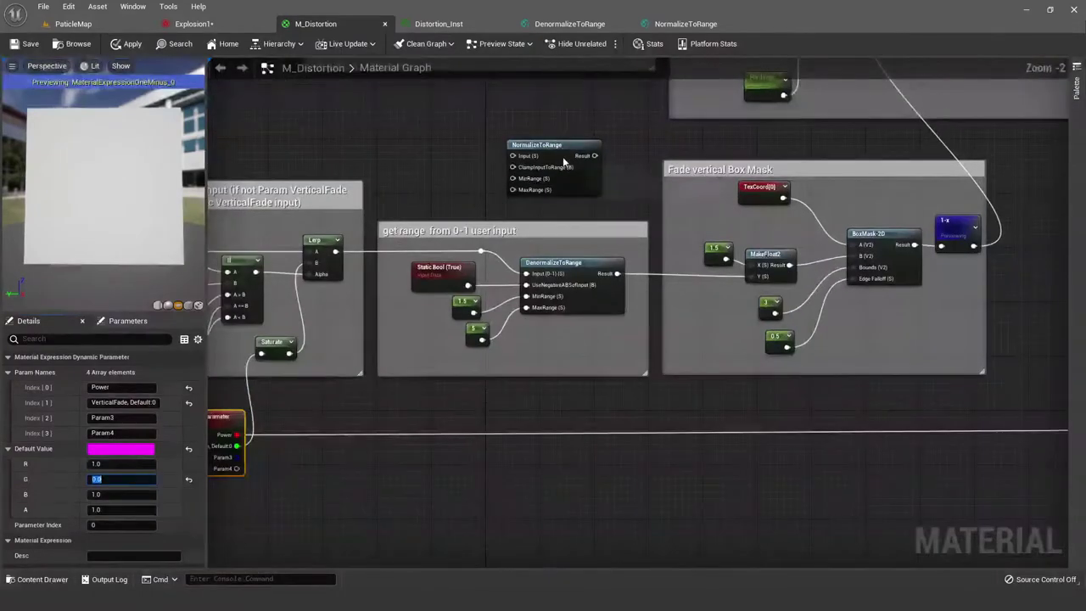
click(562, 157)
key(Delete)
Step: Stop previewing the VerticalFade 1-x output node
scroll(565, 159, down, 1)
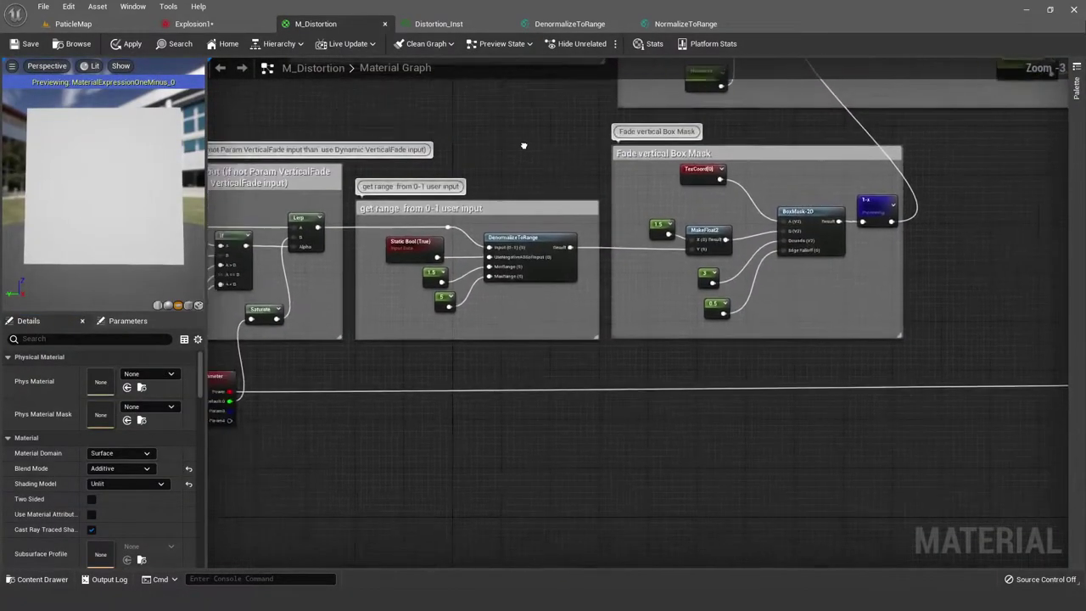
right_drag(529, 117, 639, 173)
scroll(638, 178, down, 1)
right_drag(825, 272, 695, 293)
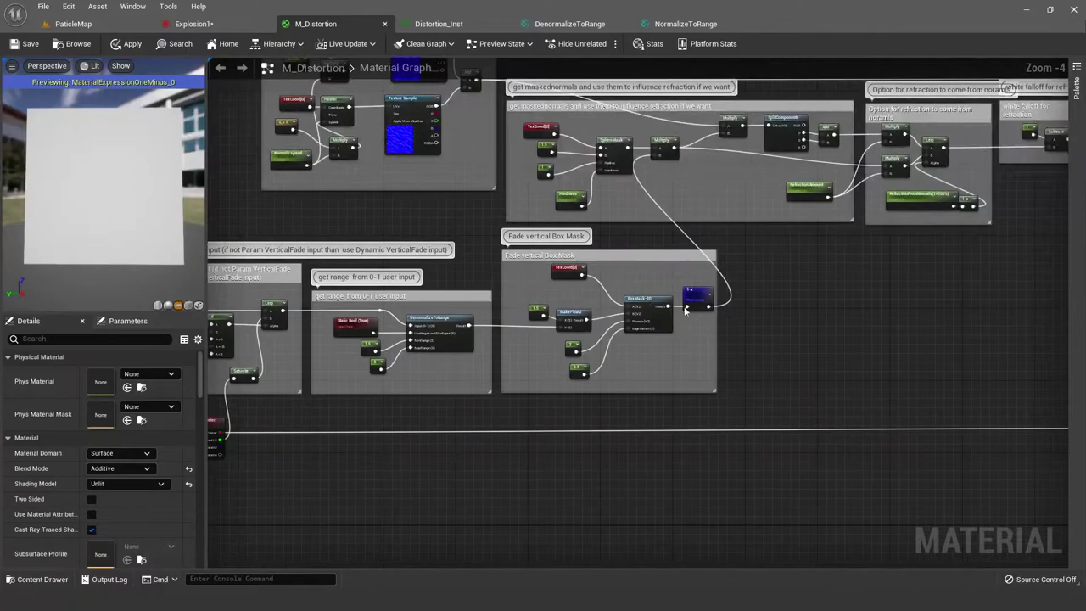
right_click(696, 293)
click(720, 313)
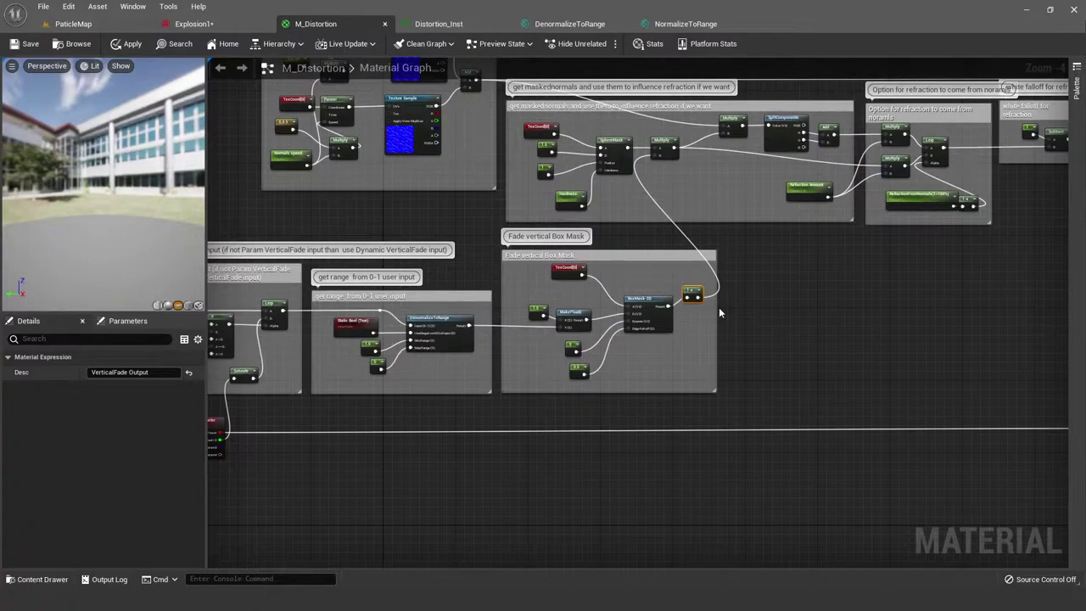
Step: Review the whole M_Distortion graph and Dynamic Parameter node, then return to Distortion_Inst
right_drag(770, 216, 559, 306)
right_drag(813, 287, 689, 298)
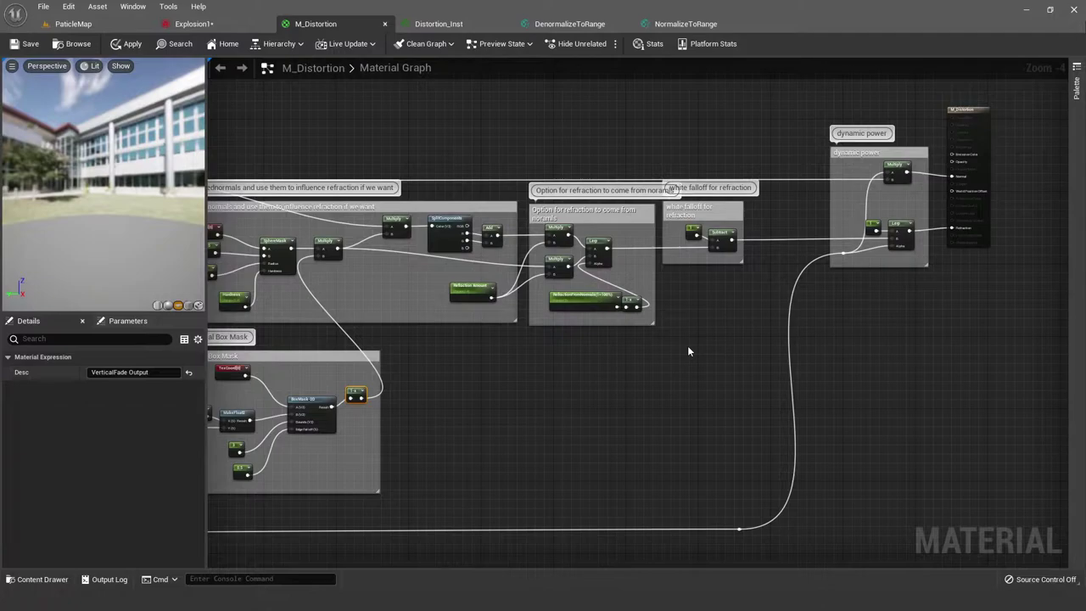
right_drag(514, 442, 696, 400)
scroll(782, 313, down, 2)
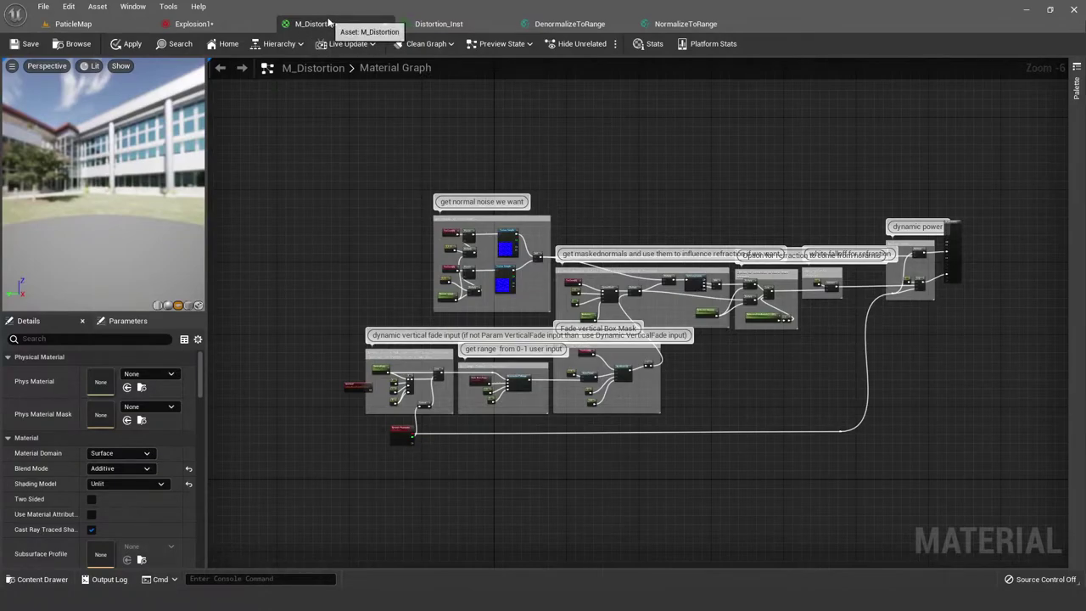
scroll(636, 320, up, 1)
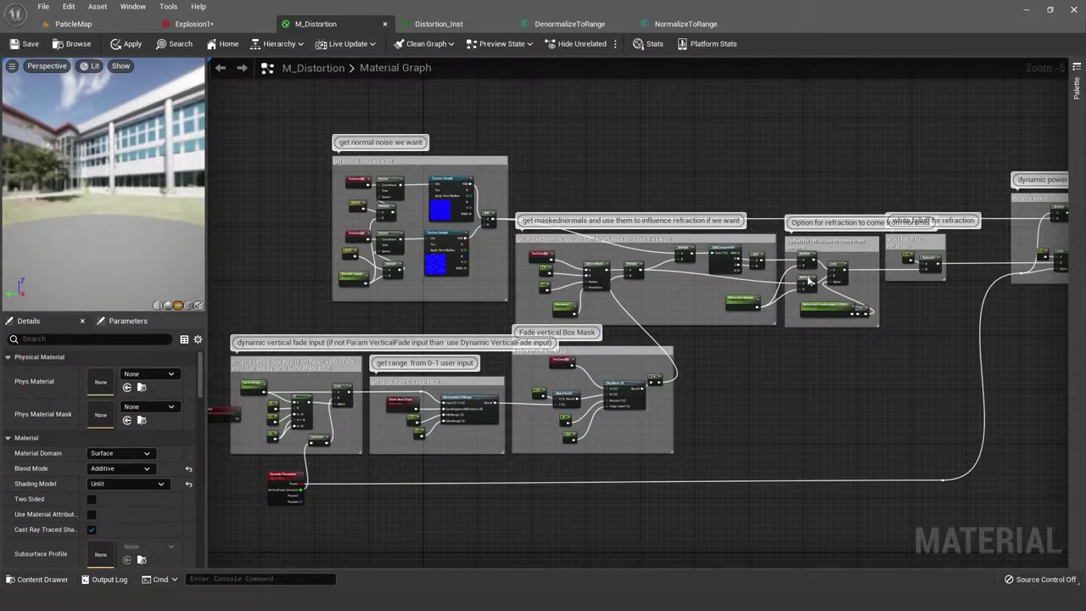
scroll(272, 509, up, 4)
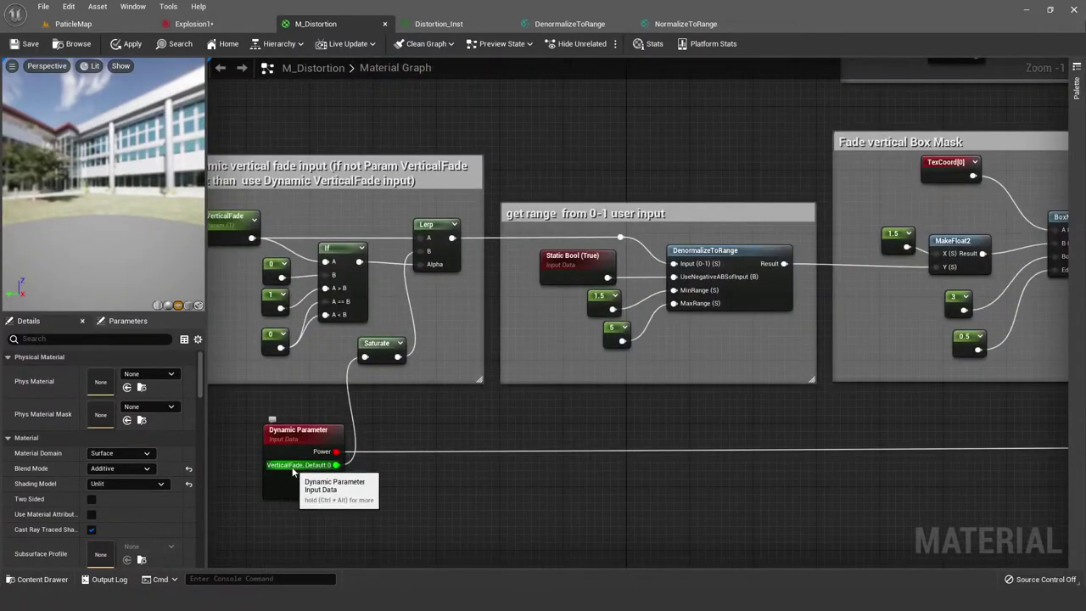
click(294, 471)
click(571, 371)
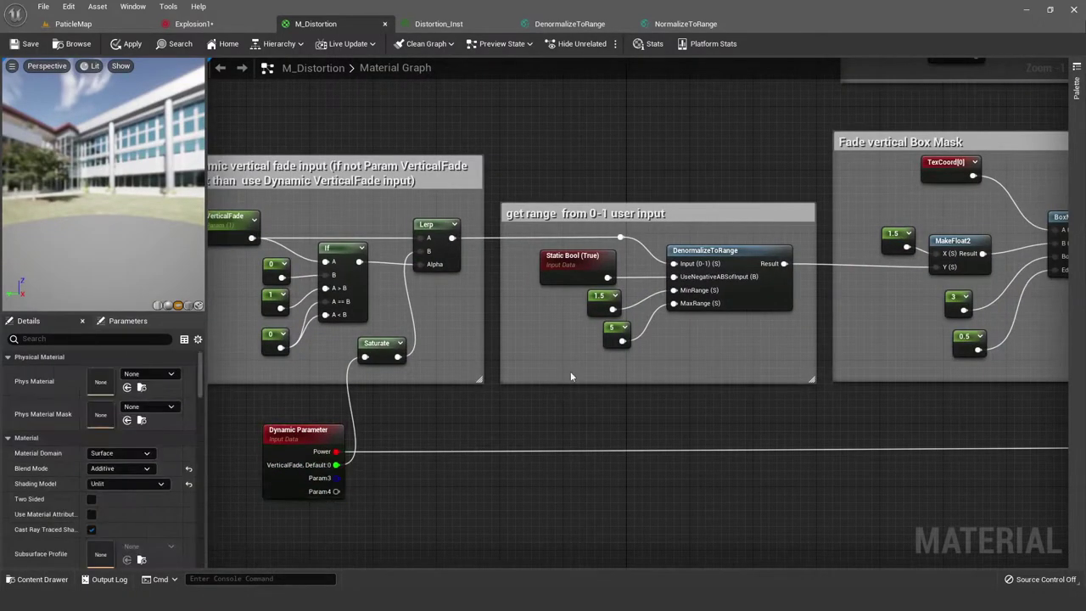
scroll(564, 361, down, 3)
scroll(638, 219, down, 2)
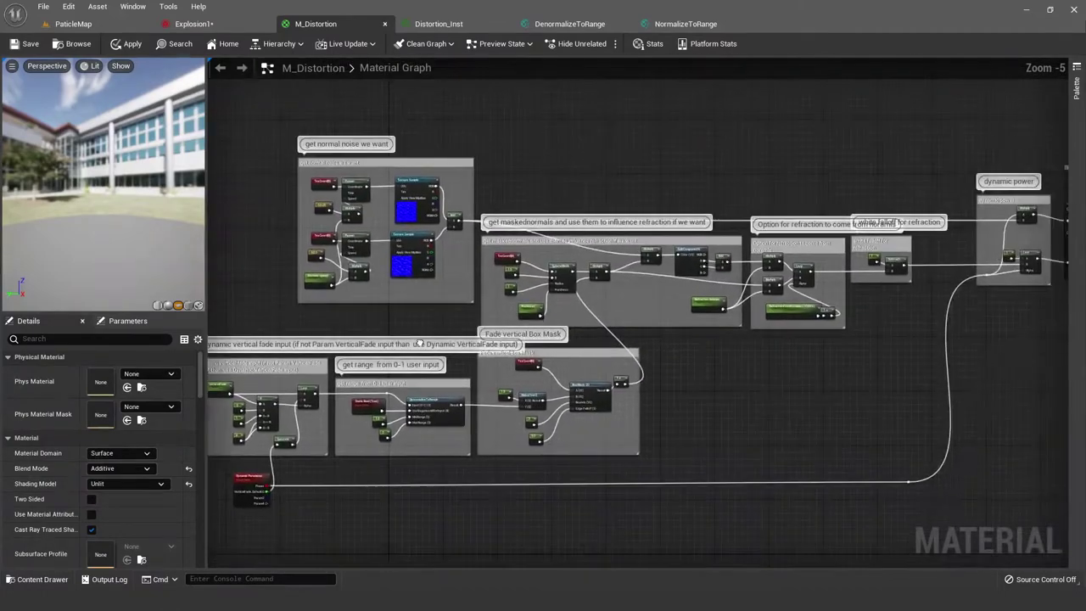
right_drag(348, 357, 446, 321)
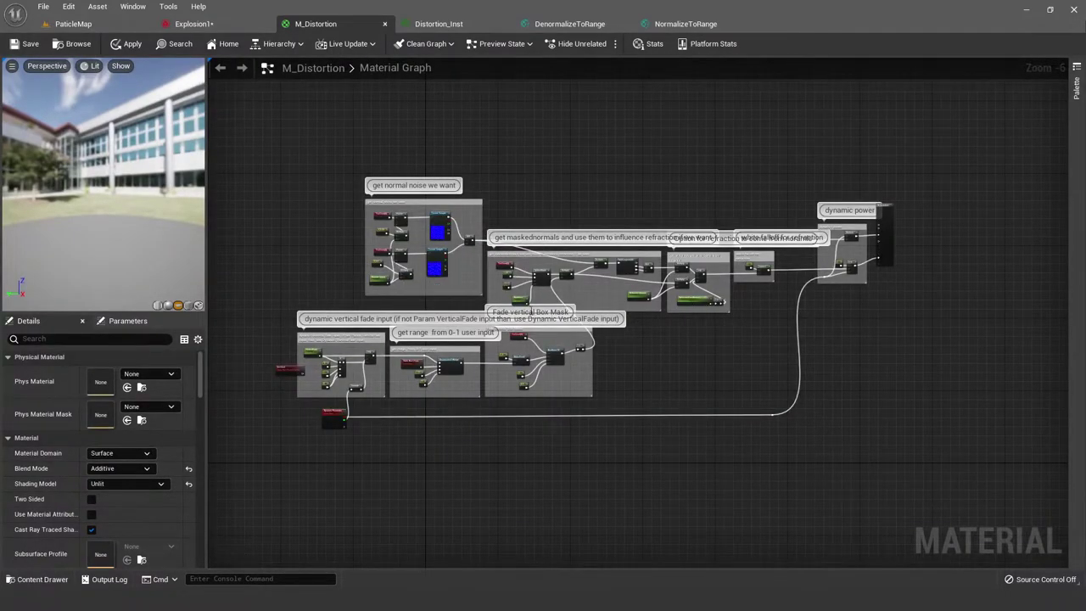
scroll(506, 228, up, 1)
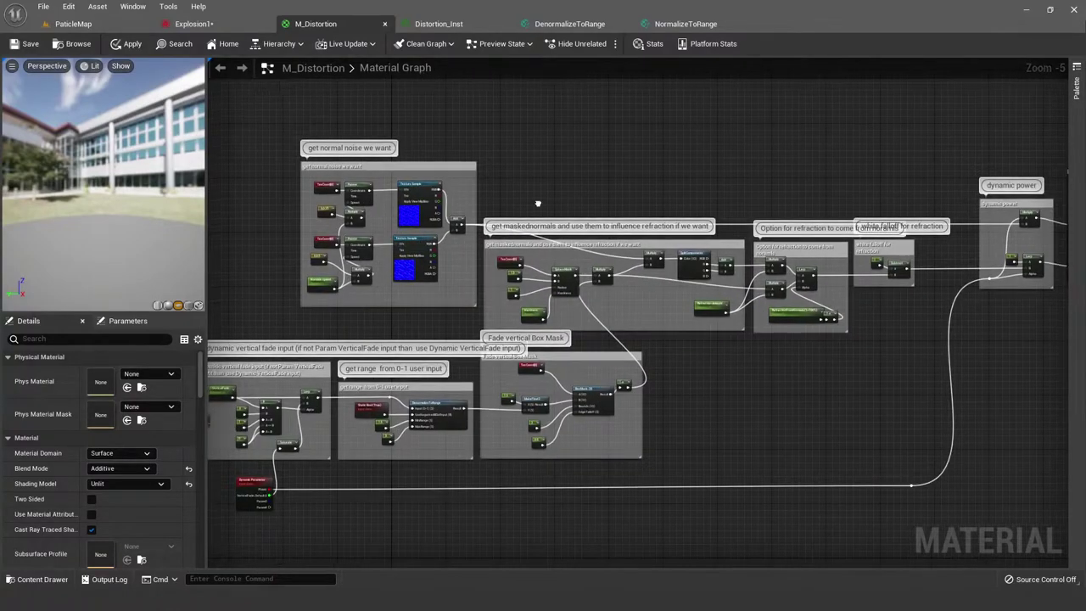
right_drag(538, 206, 498, 205)
click(449, 23)
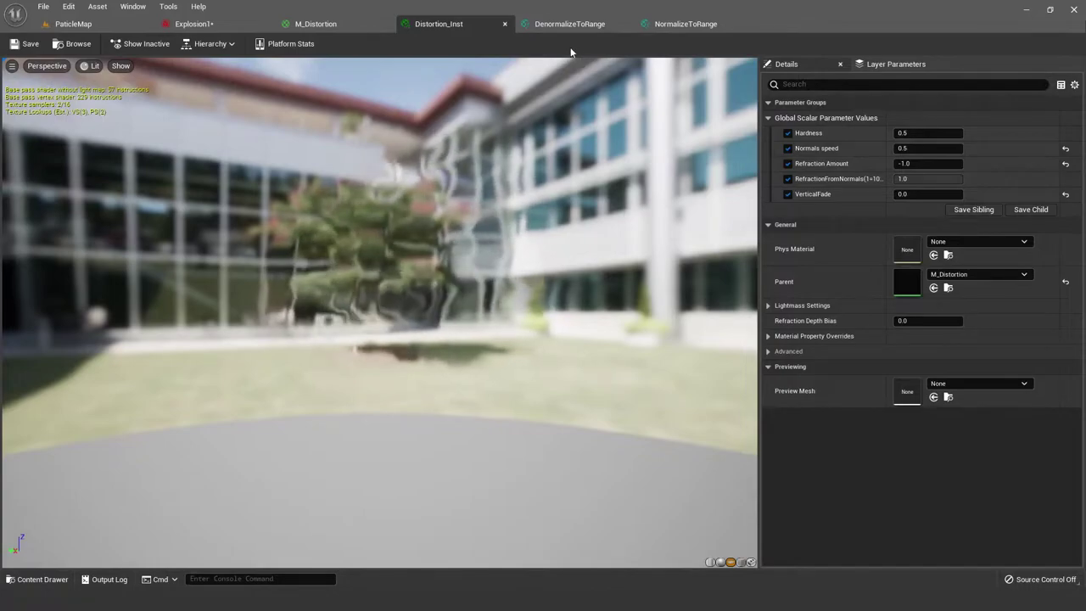
Step: Close M_Distortion, applying changes to the original material, then close Distortion_Inst
click(350, 27)
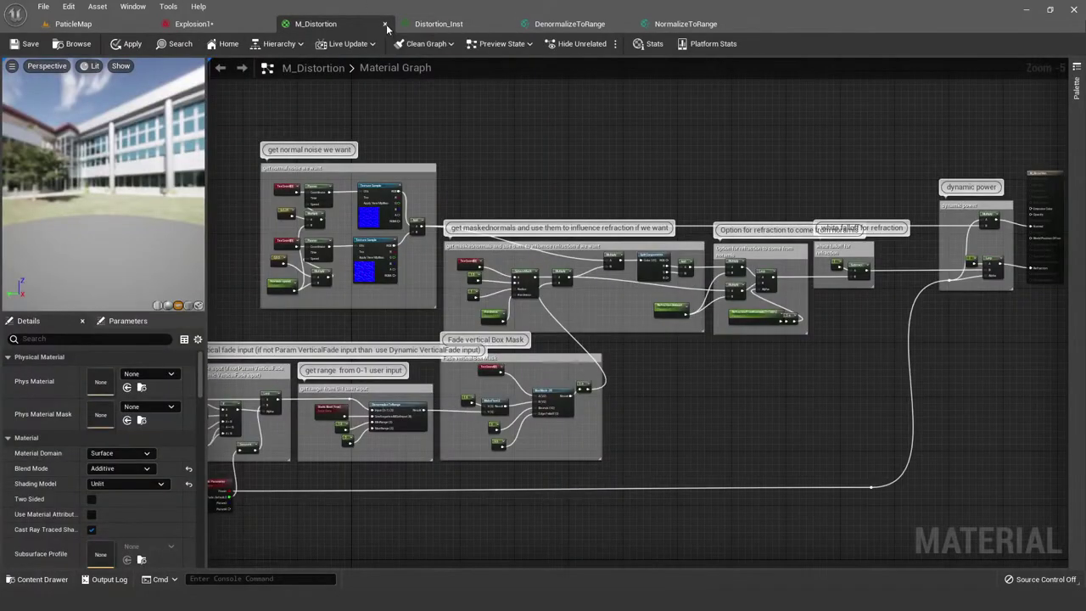
click(384, 23)
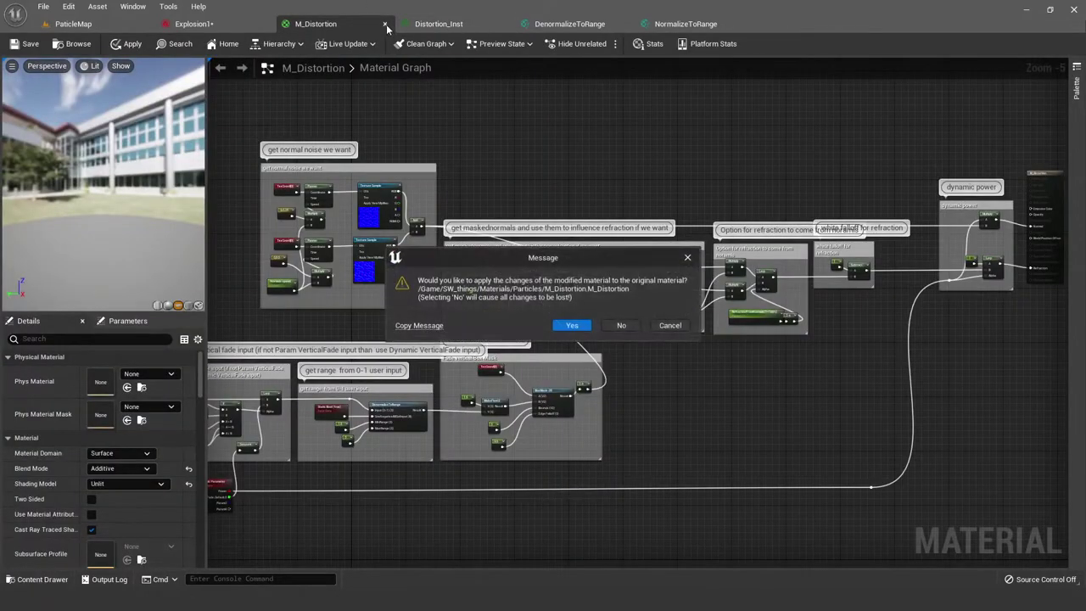
click(580, 325)
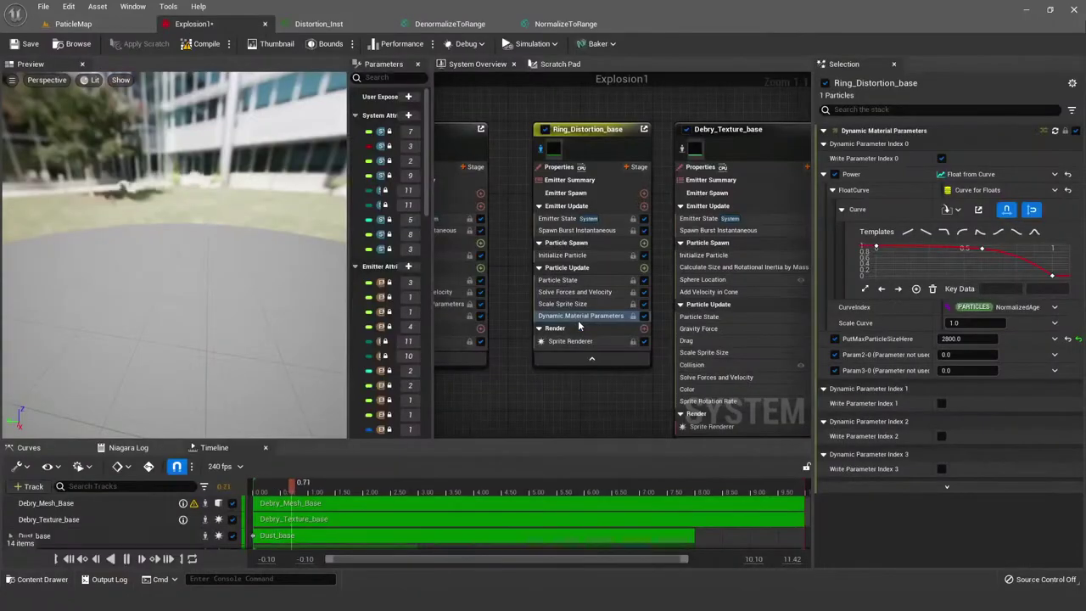
click(385, 24)
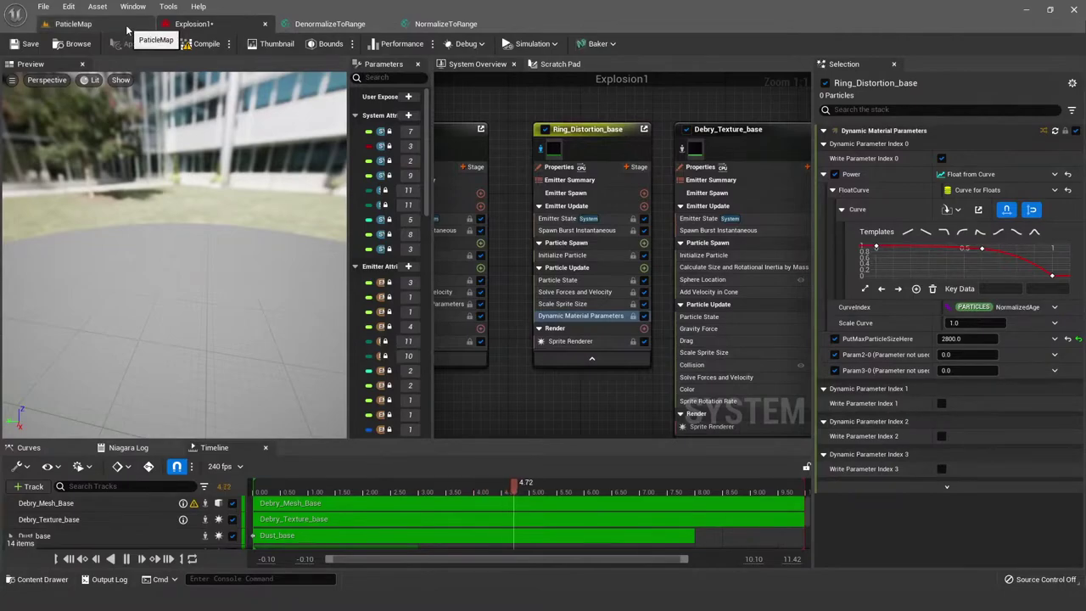
Step: Switch to the ParticleMap level and turn and tilt the viewport camera
click(73, 24)
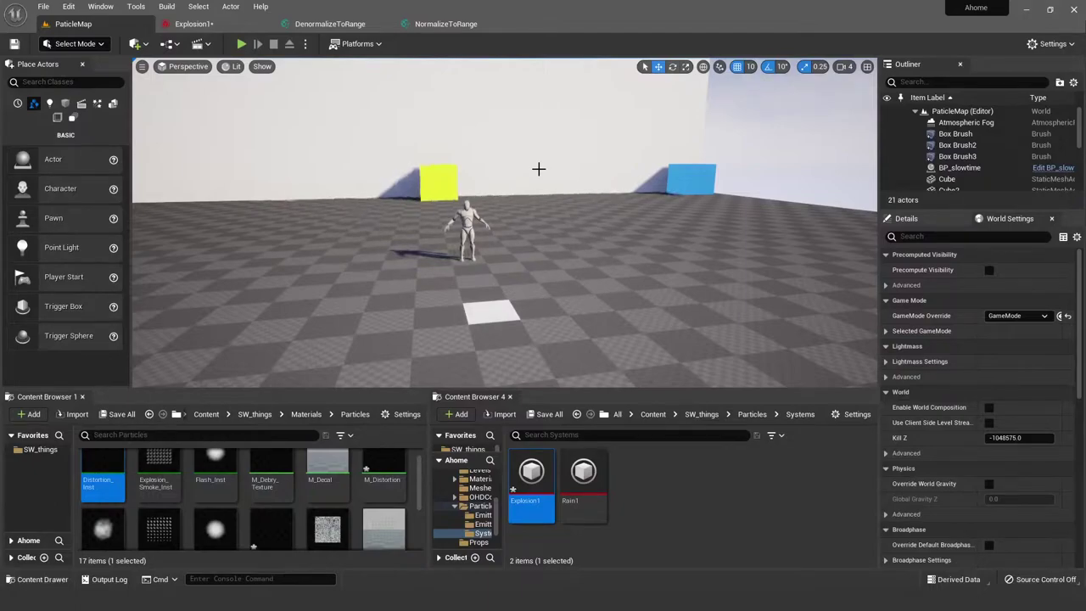
drag(565, 175, 538, 196)
right_drag(699, 158, 698, 158)
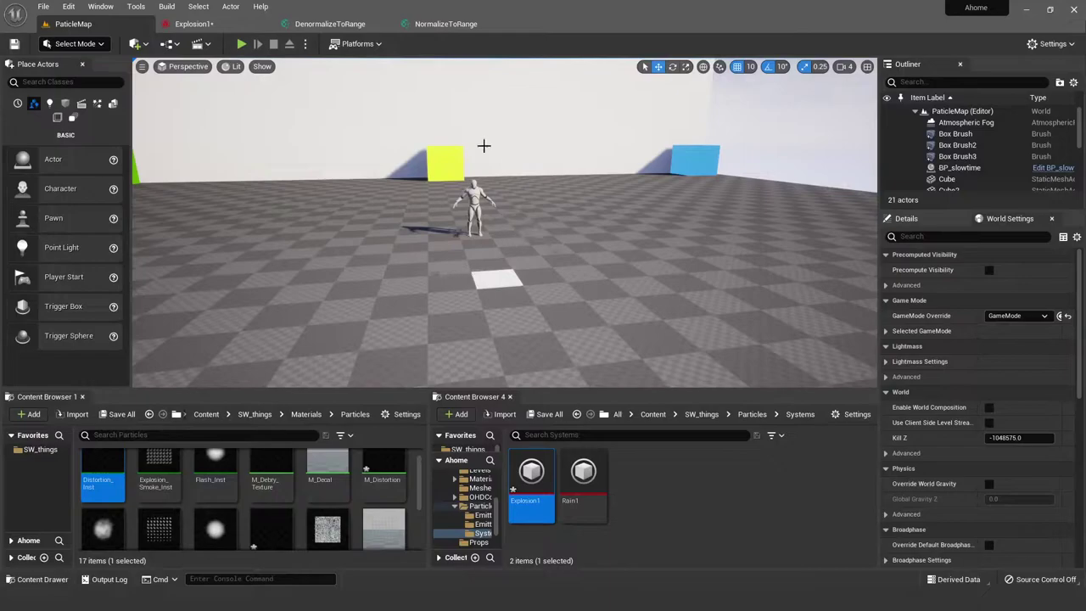
click(330, 24)
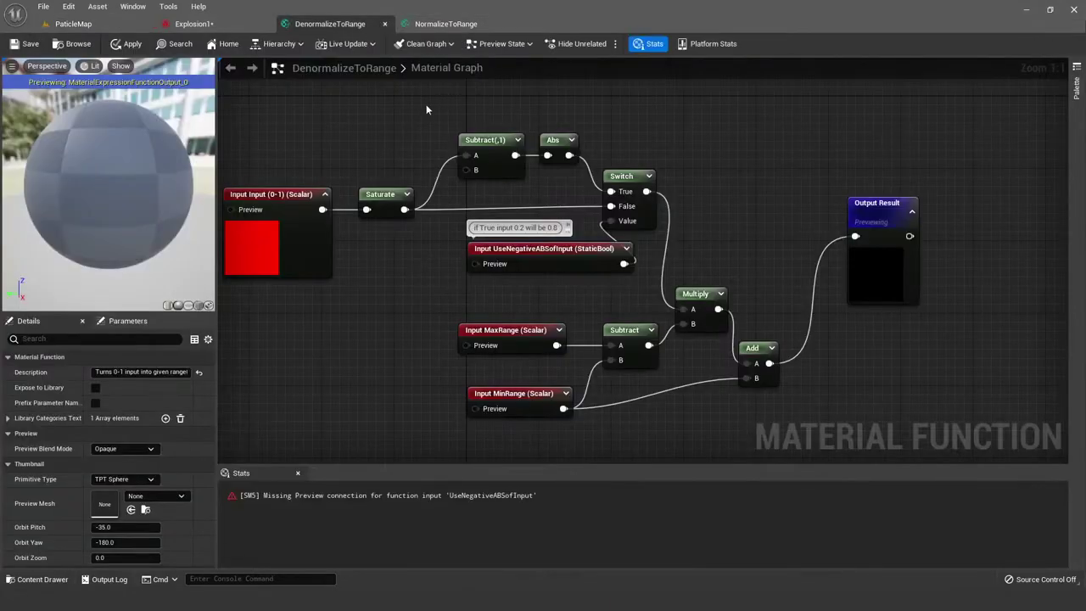
click(437, 23)
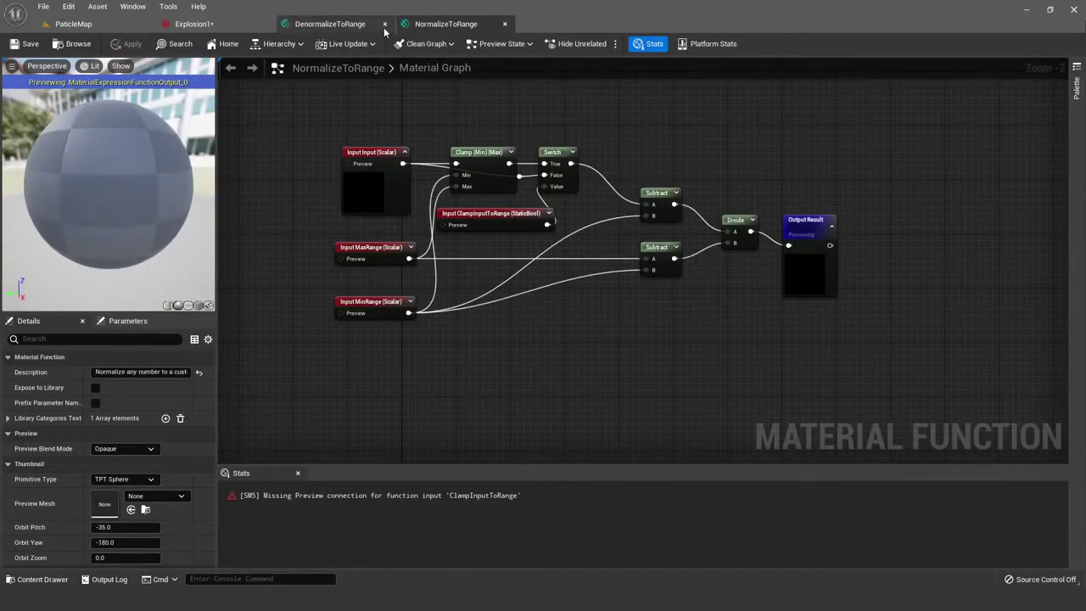
click(384, 24)
click(621, 325)
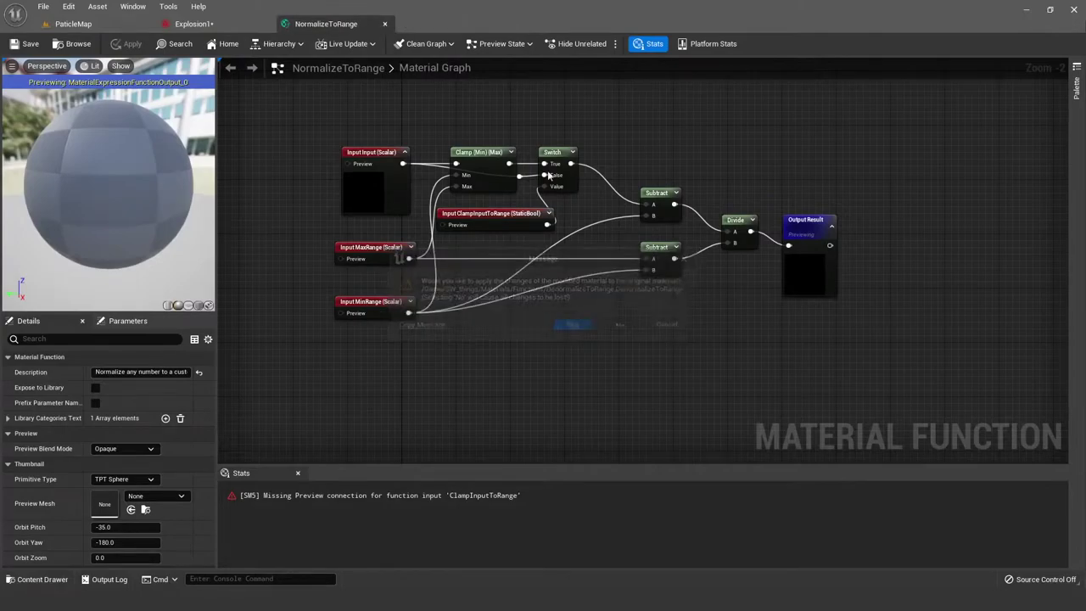
click(385, 24)
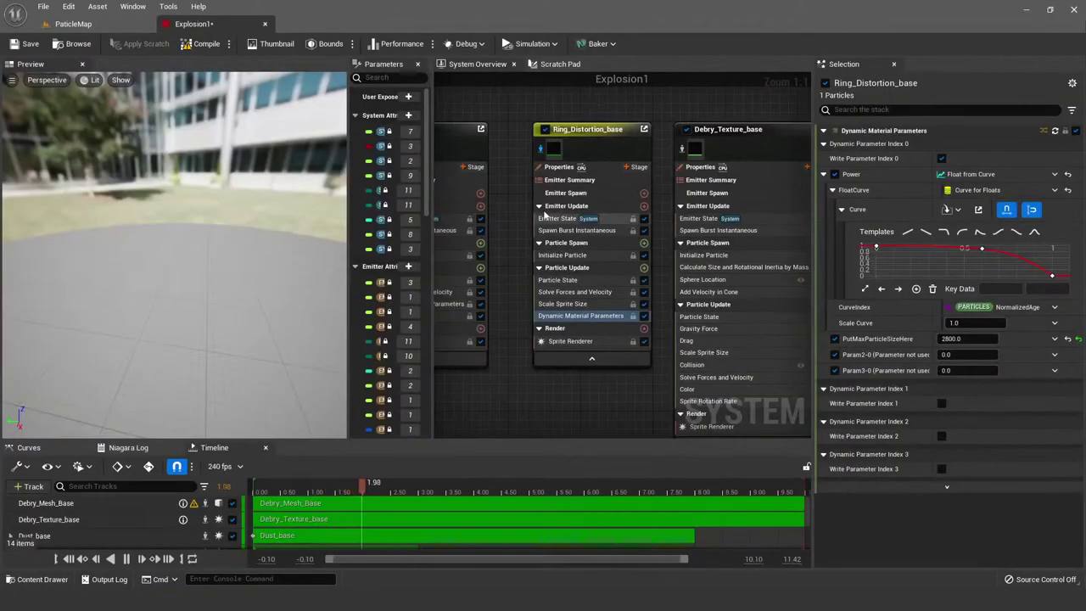
scroll(545, 215, down, 4)
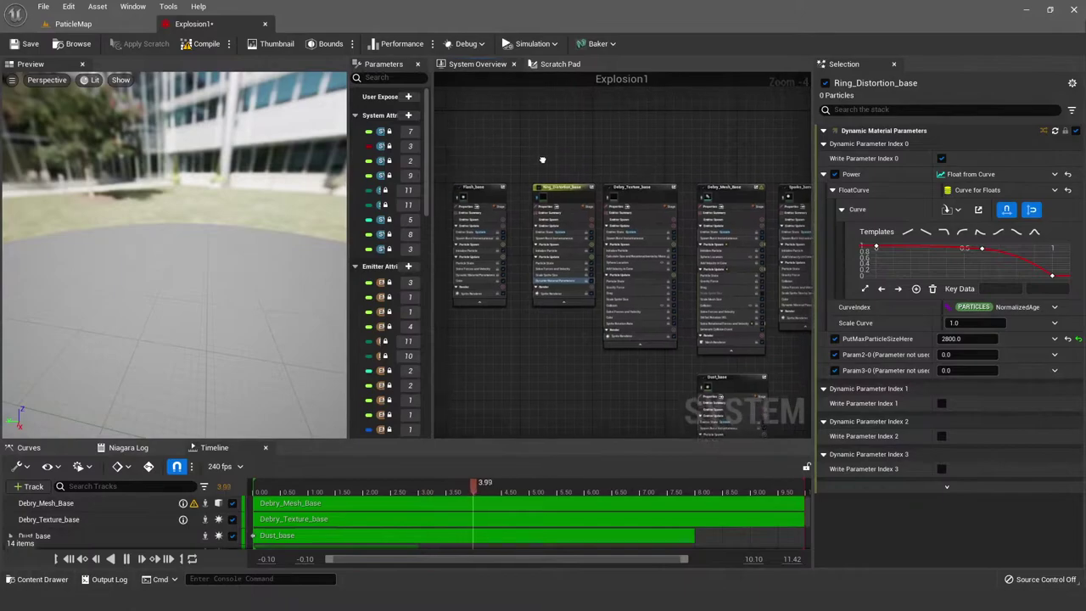
right_drag(542, 159, 595, 195)
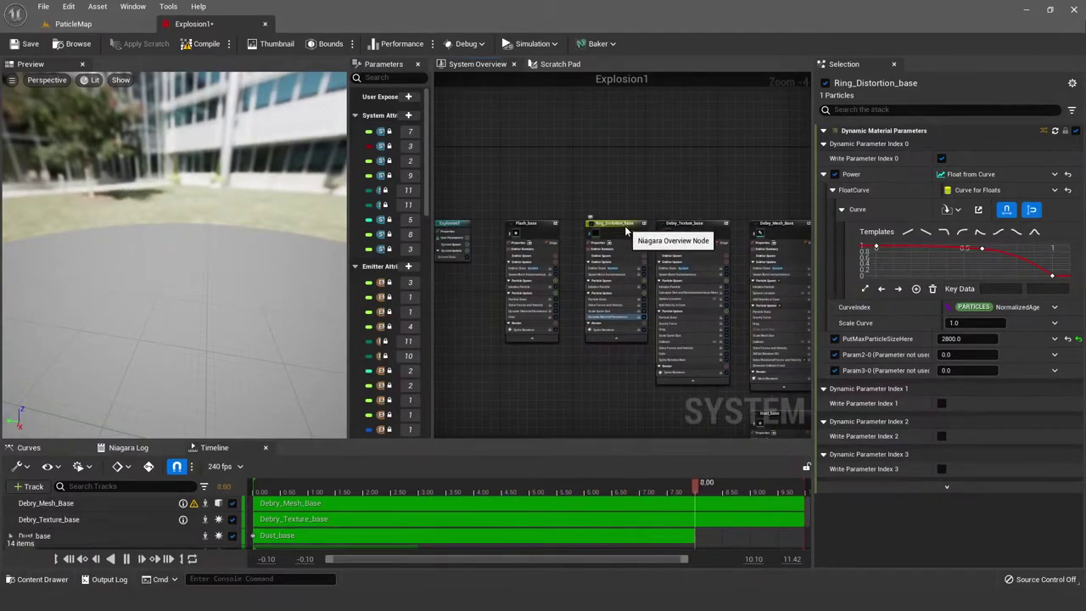
scroll(625, 231, up, 2)
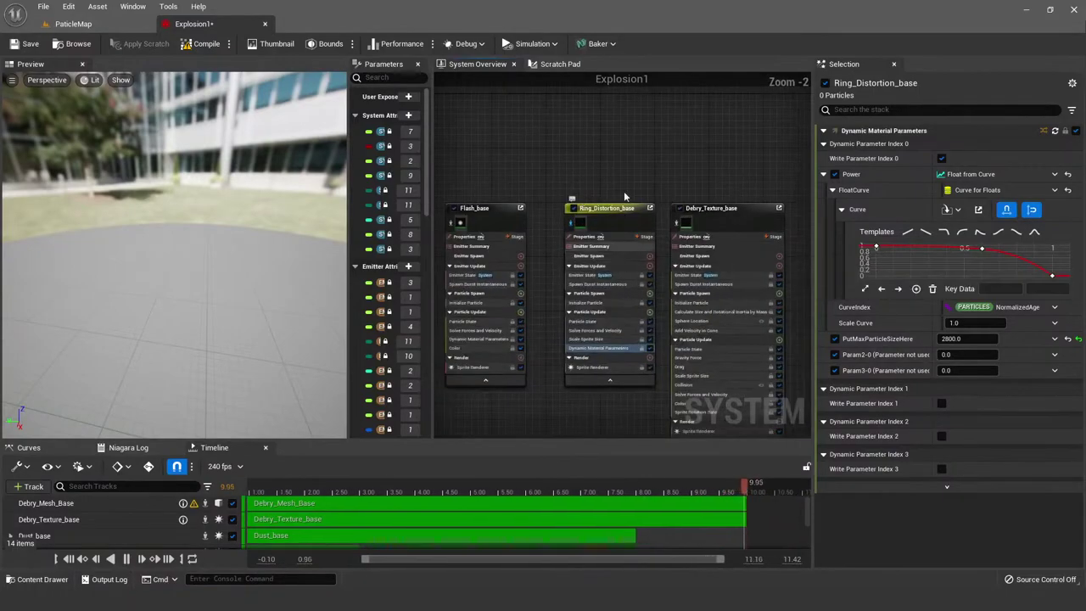
right_drag(611, 133, 556, 85)
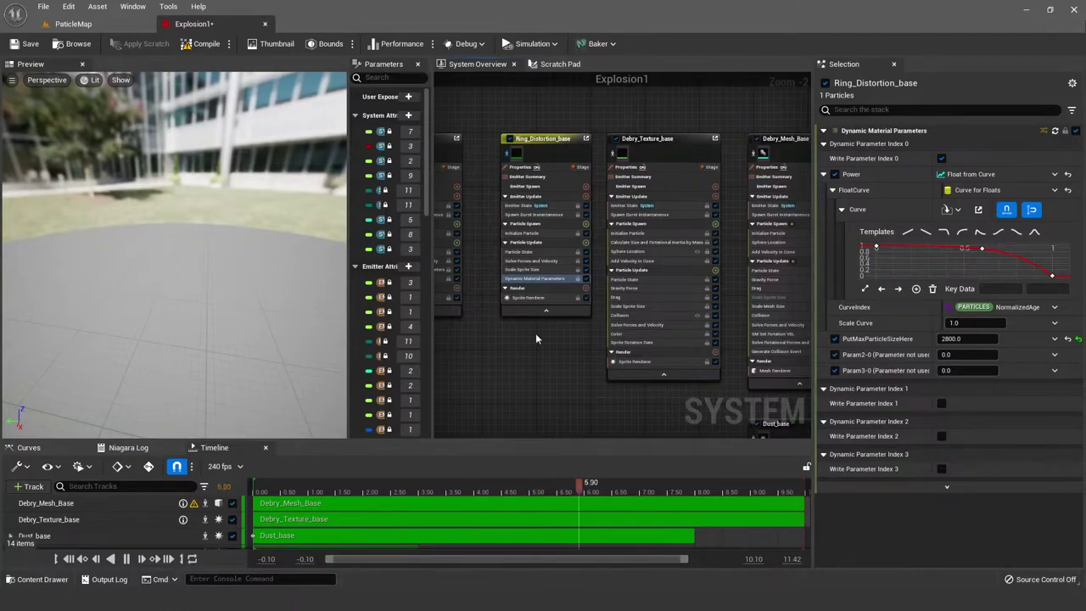
click(202, 44)
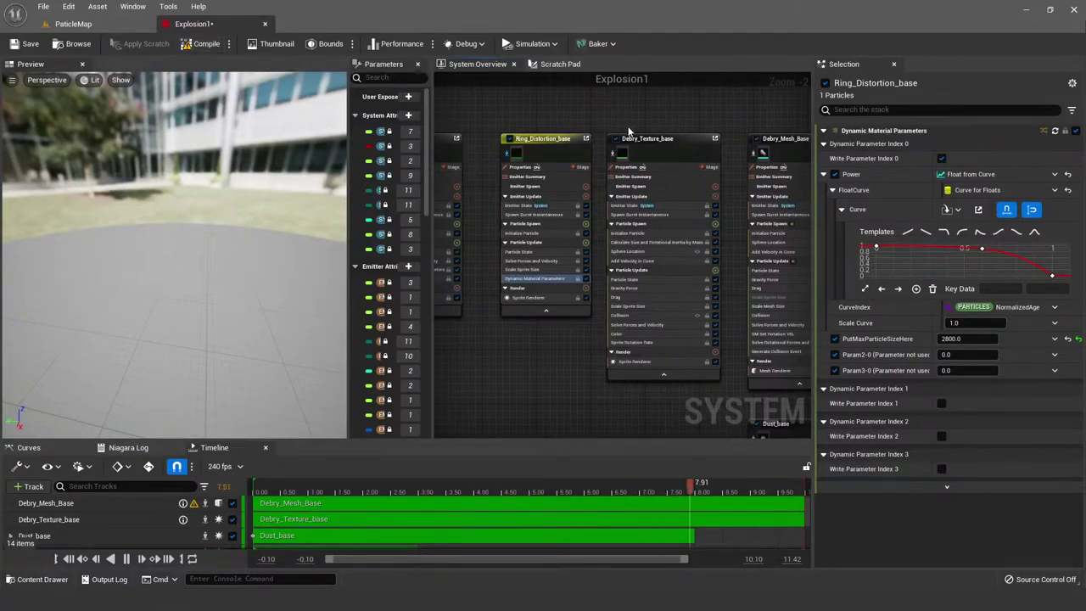
scroll(555, 140, down, 2)
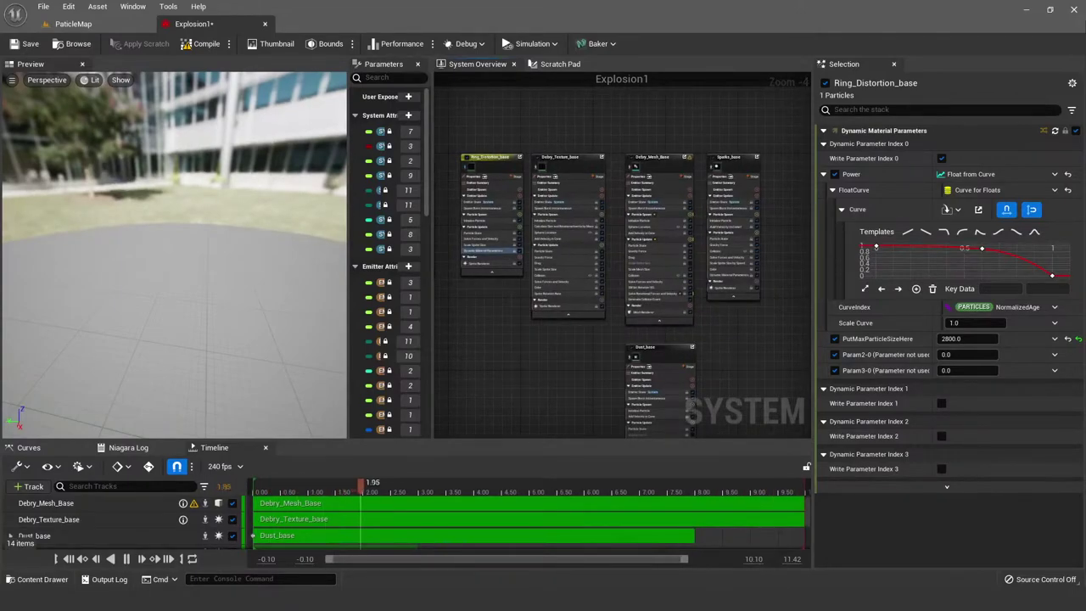
scroll(484, 210, down, 1)
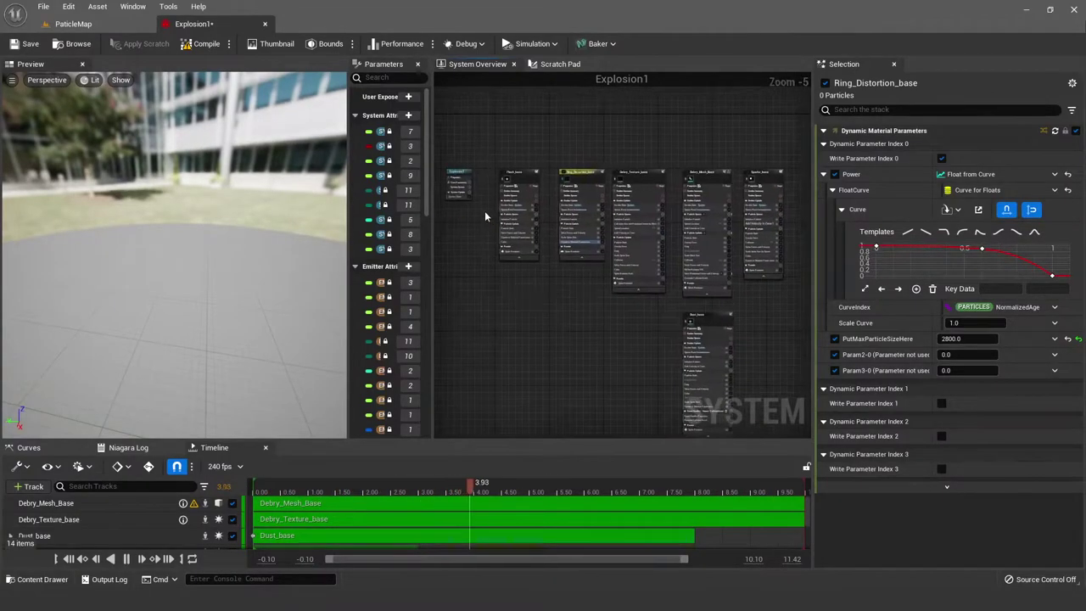
scroll(484, 211, up, 1)
scroll(644, 132, down, 1)
right_drag(644, 133, 537, 173)
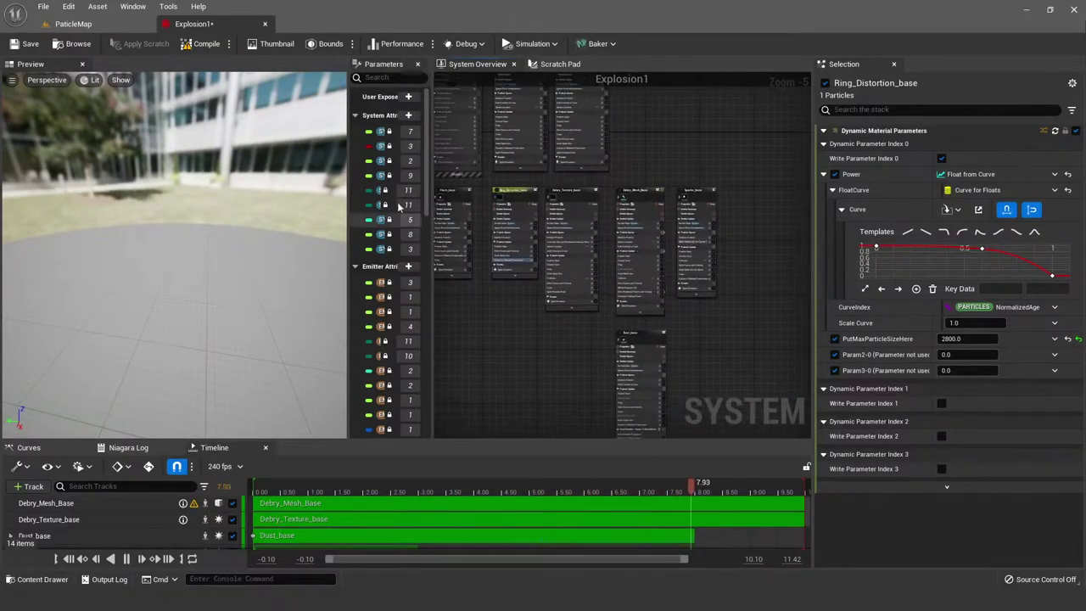
scroll(589, 187, up, 4)
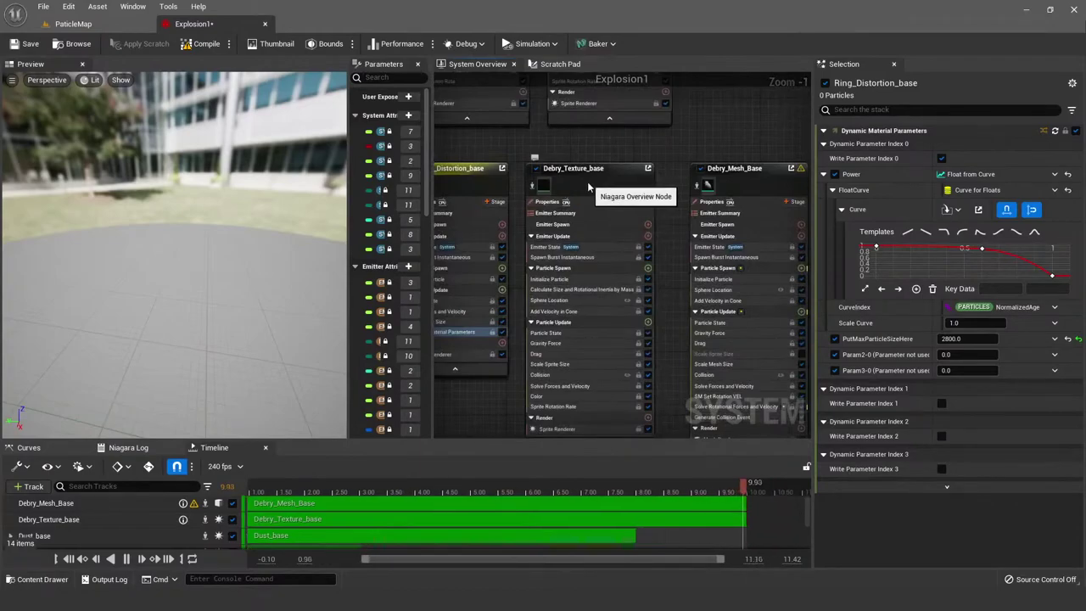
scroll(661, 213, down, 1)
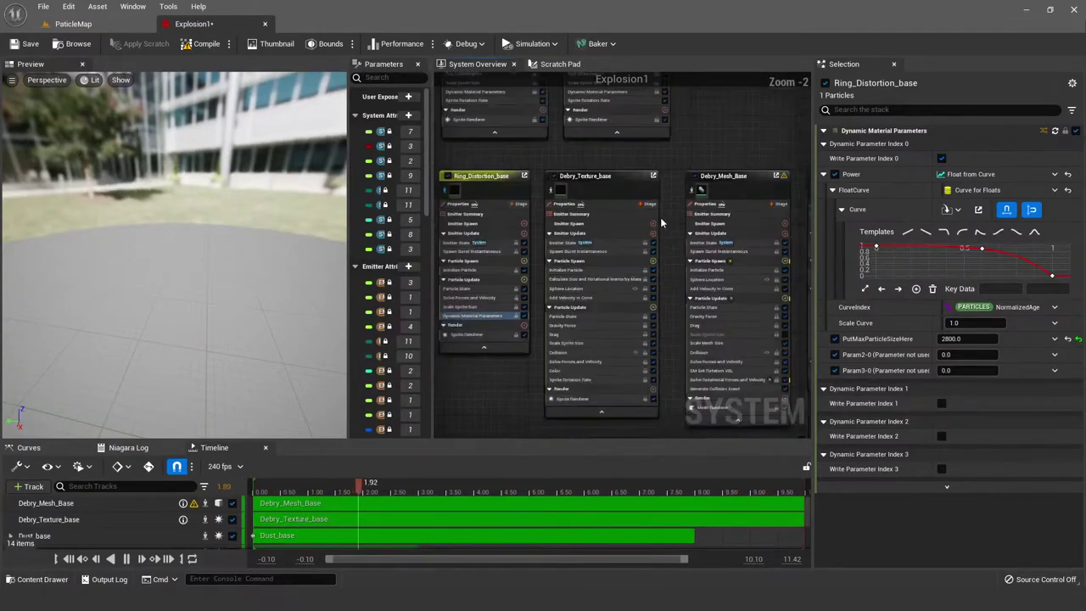
scroll(661, 222, down, 1)
right_drag(661, 222, 488, 179)
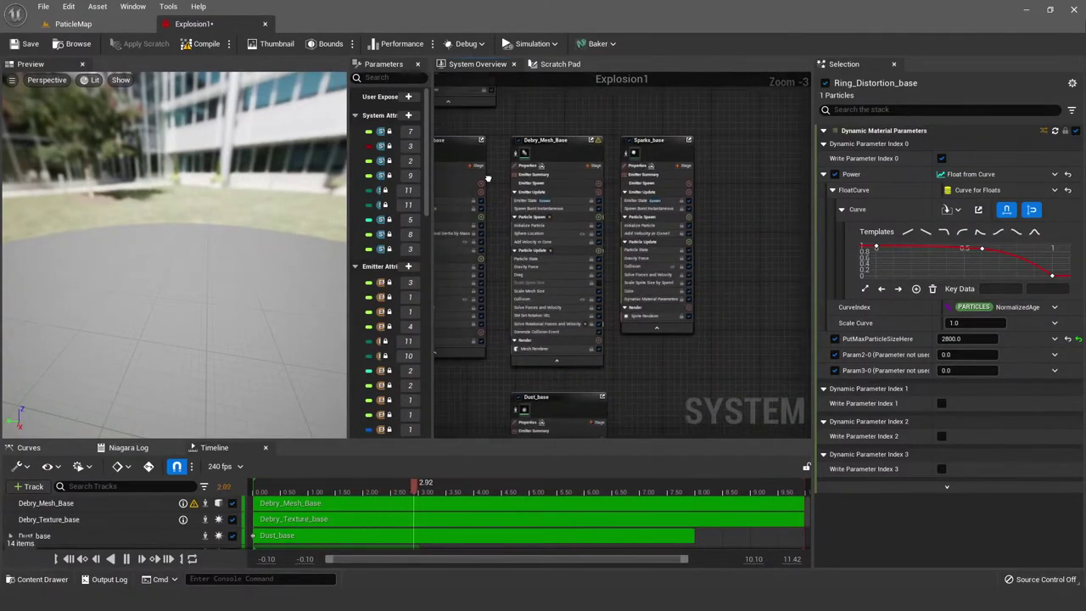
click(642, 149)
right_drag(642, 149, 604, 111)
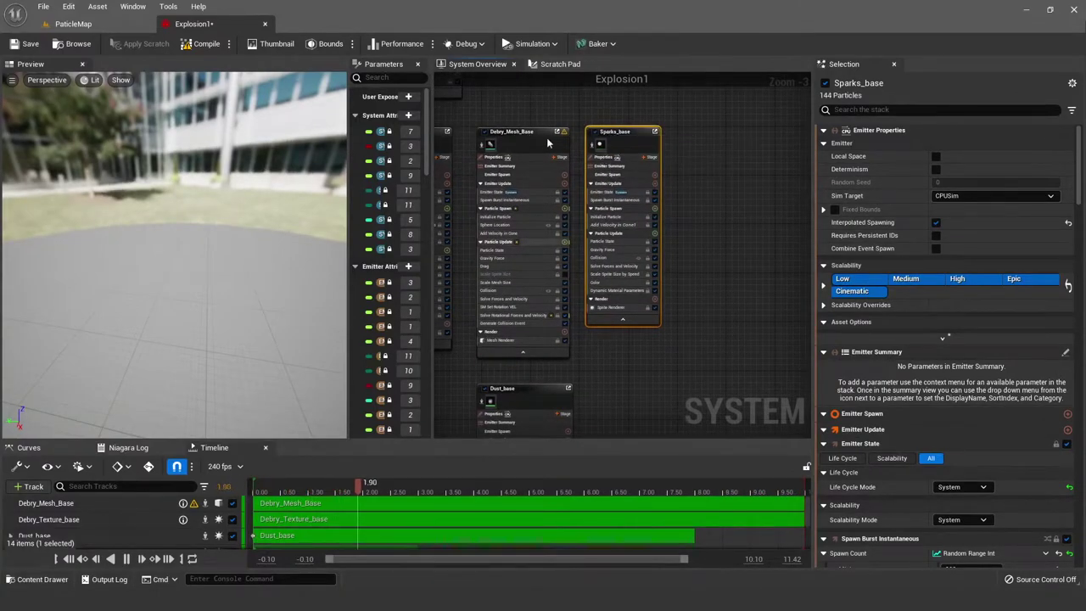
right_drag(682, 124, 649, 150)
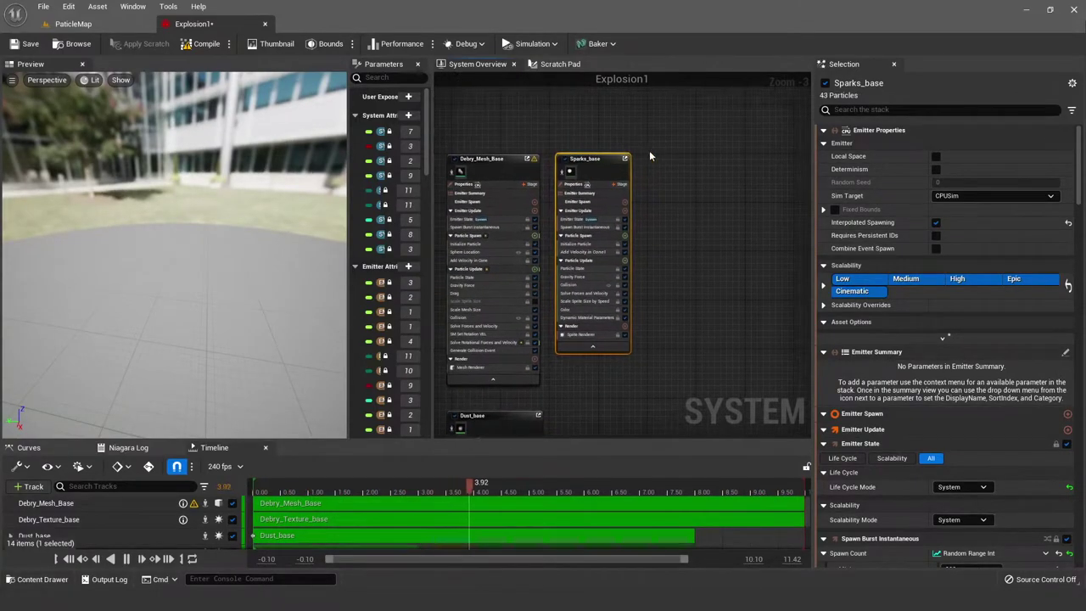
scroll(649, 156, up, 2)
right_click(605, 161)
click(626, 182)
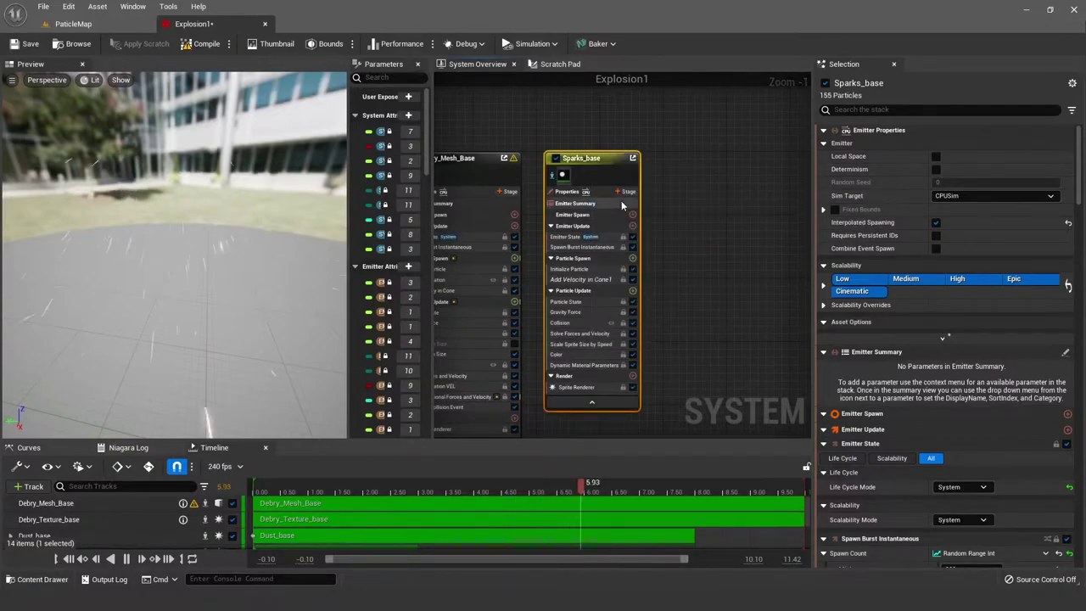
scroll(552, 170, down, 2)
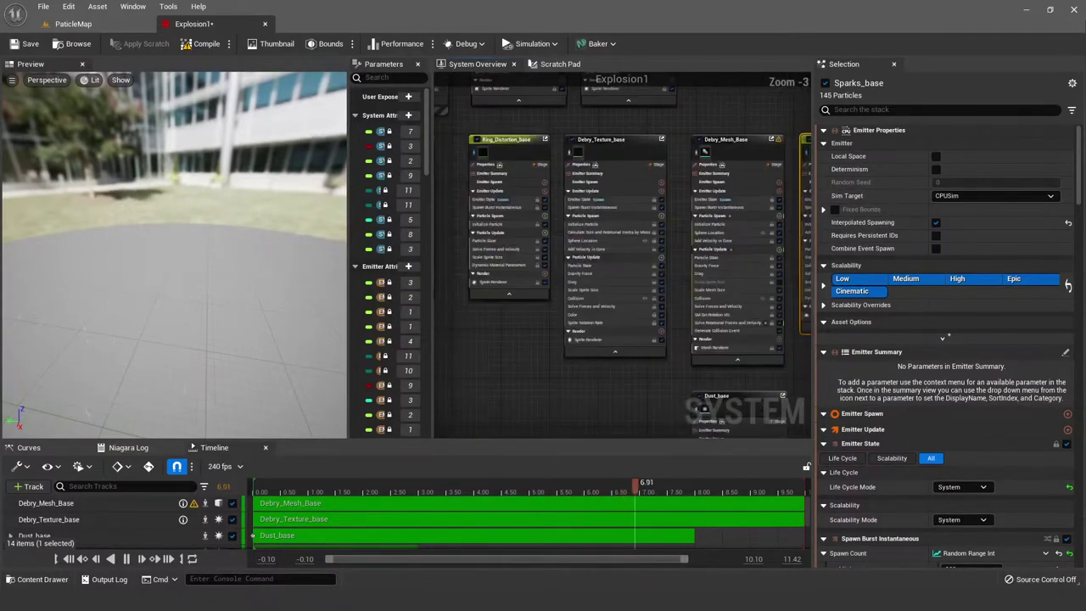
right_click(493, 146)
click(519, 177)
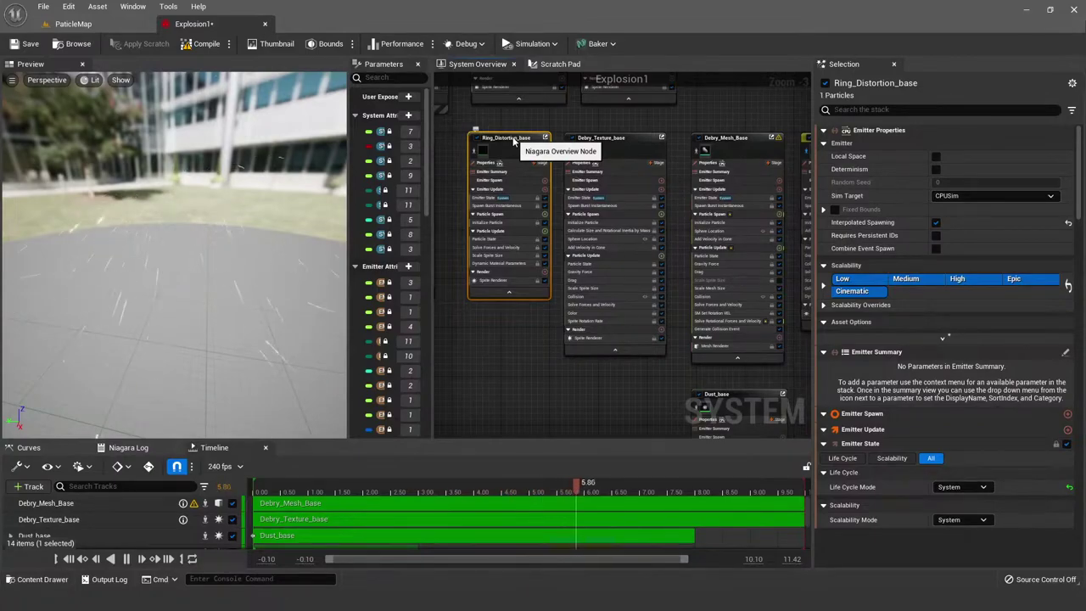
right_drag(507, 142, 348, 113)
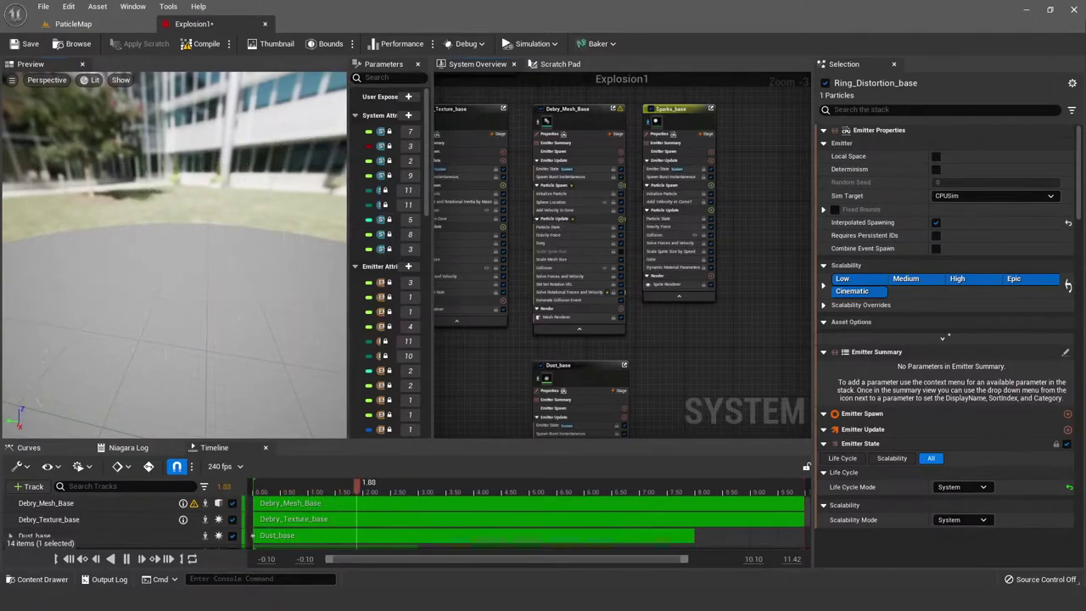
drag(82, 230, 82, 202)
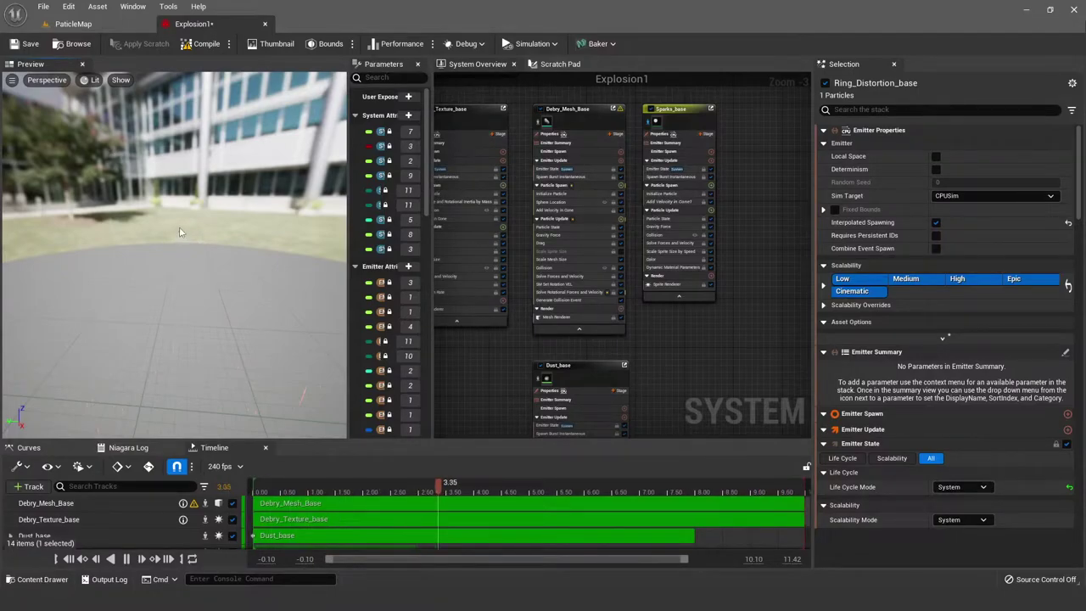
drag(179, 215, 179, 216)
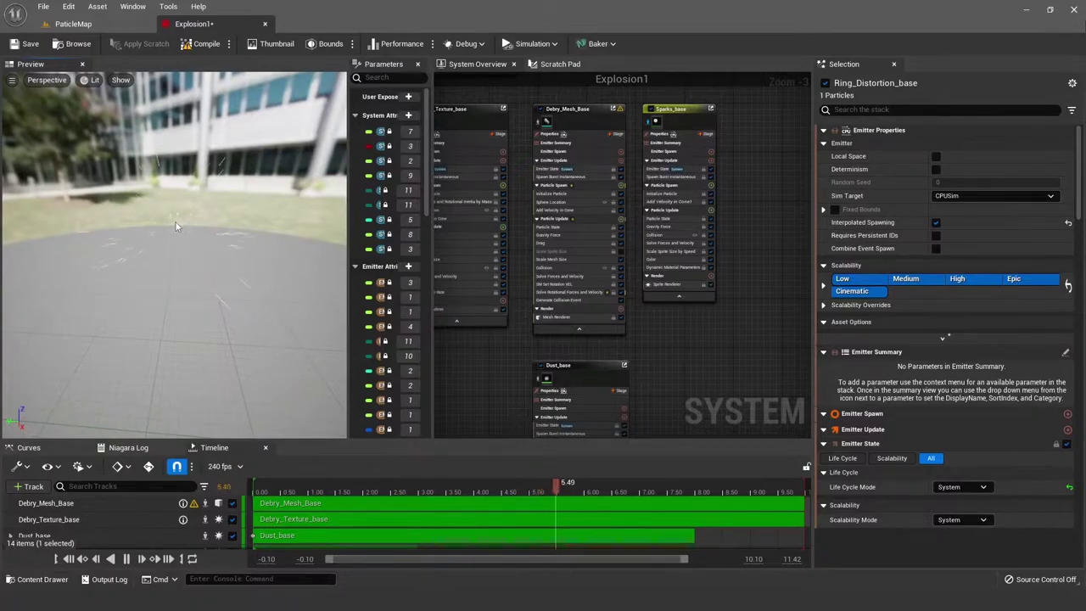
Step: Watch the explosion in the ParticleMap viewport, then return to Explosion1 and switch to Chrome
click(108, 23)
right_drag(391, 170, 400, 195)
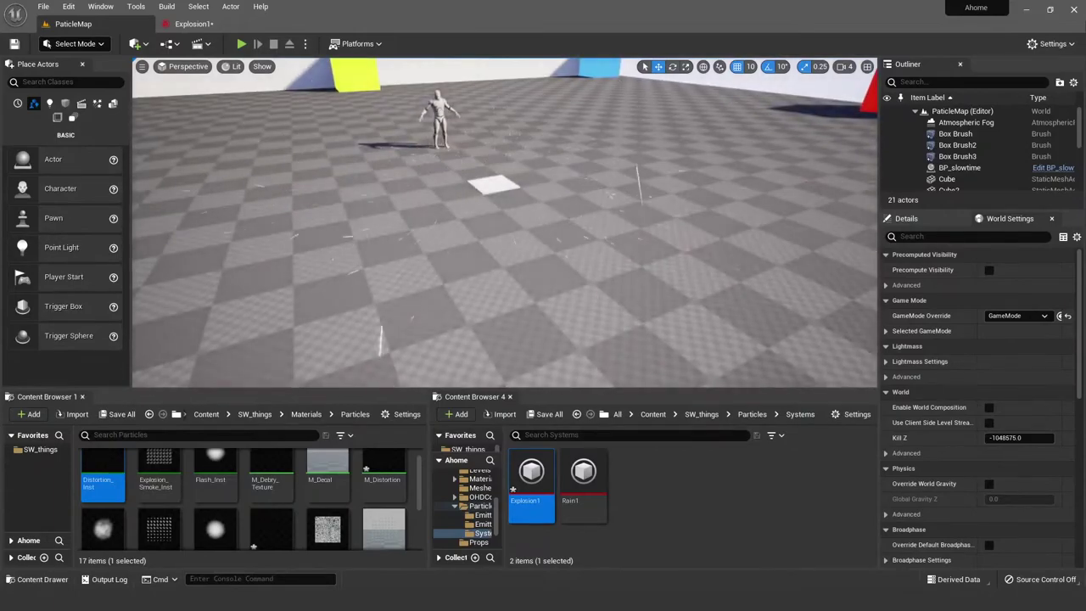
click(212, 23)
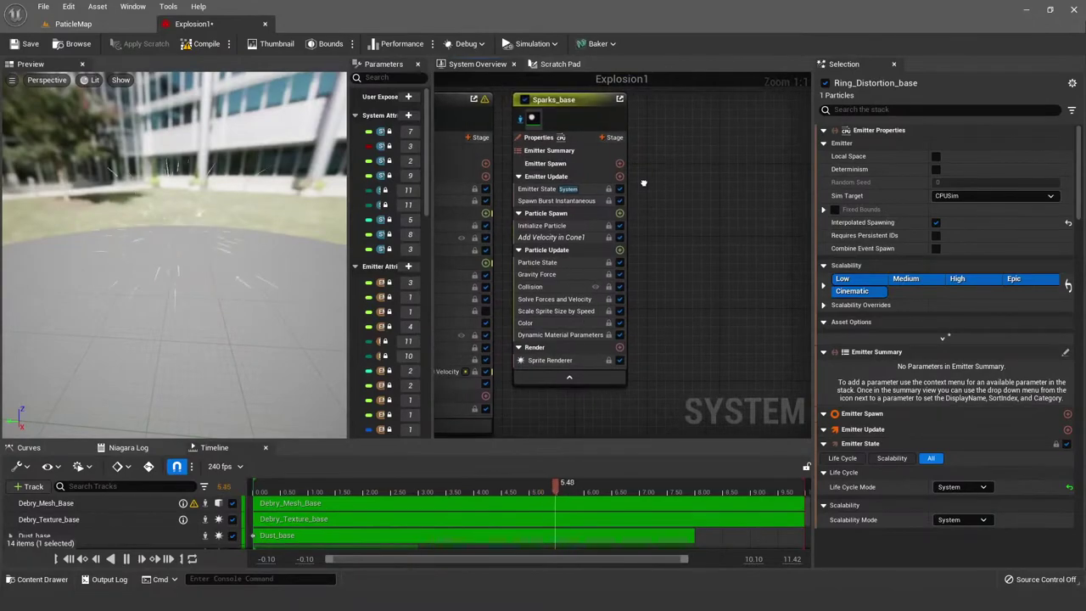
key(alt+Tab)
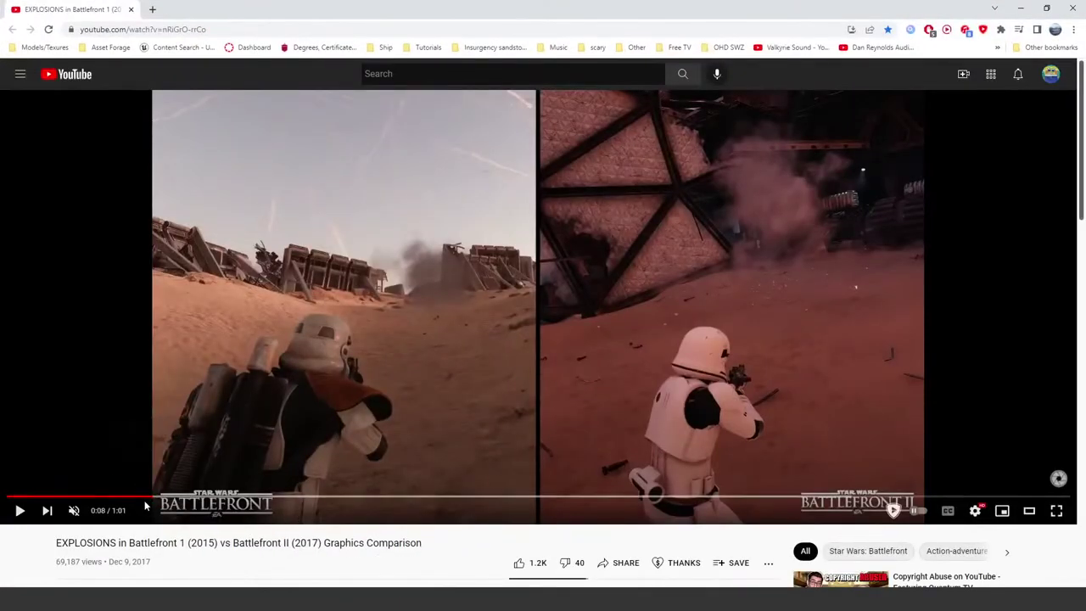
Step: Seek the Battlefront comparison video back to the explosion at 0:06
click(143, 497)
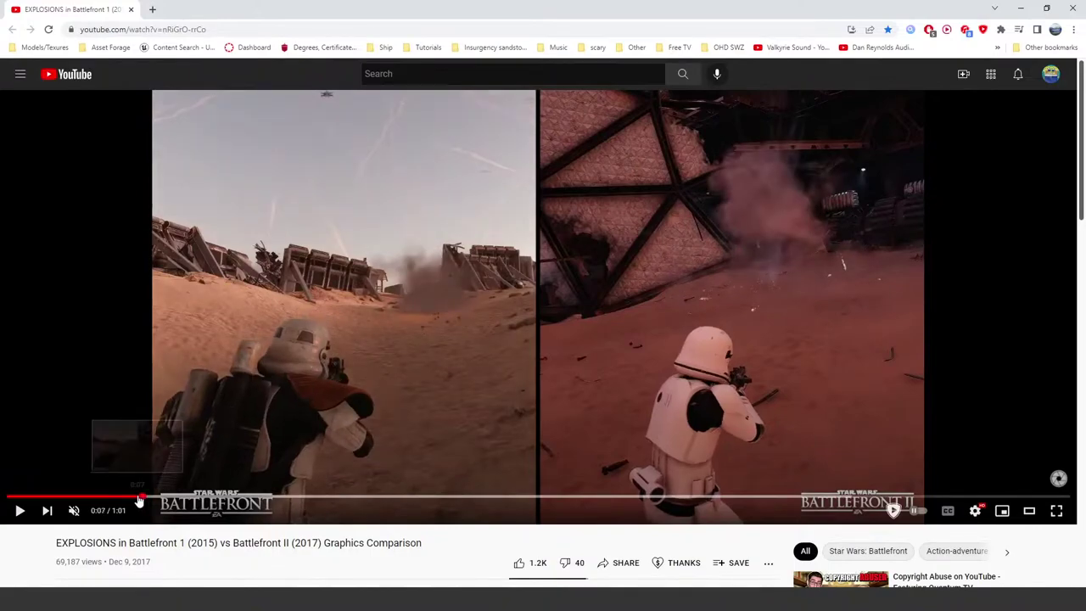
click(142, 498)
click(130, 498)
click(129, 498)
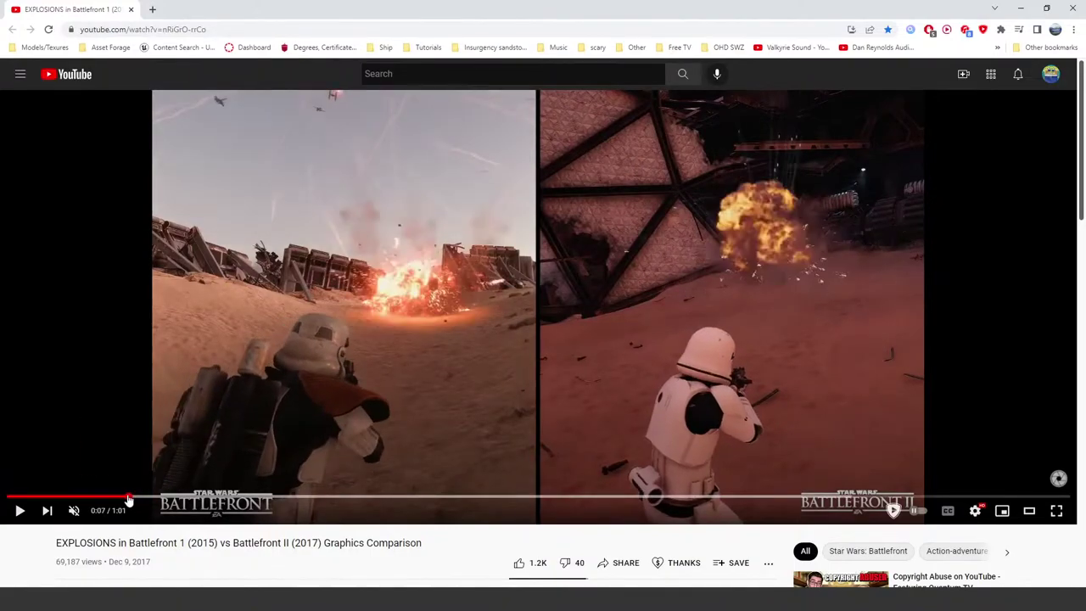
click(128, 498)
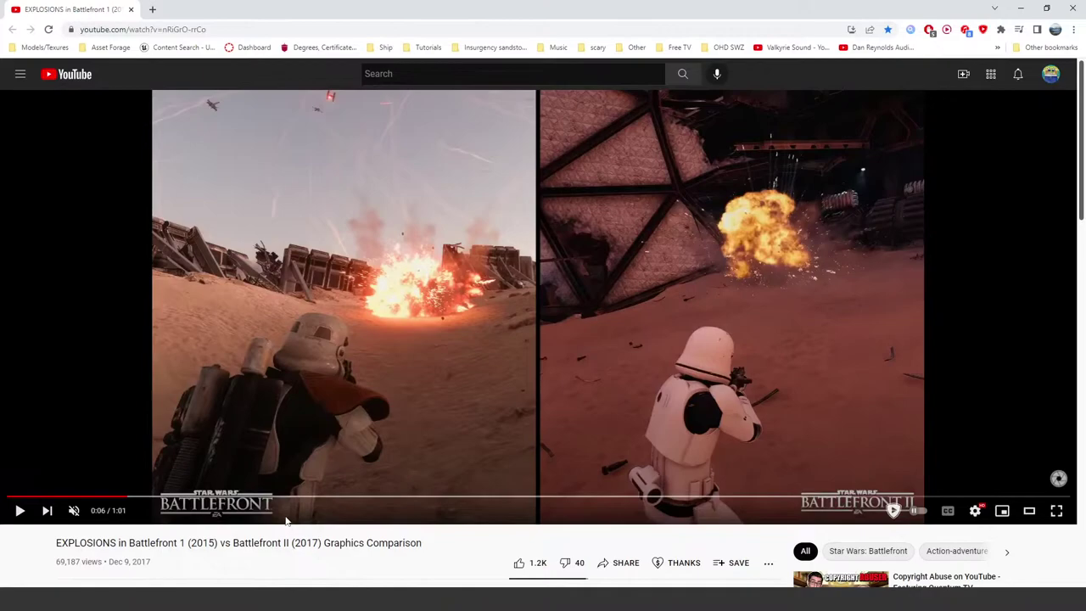
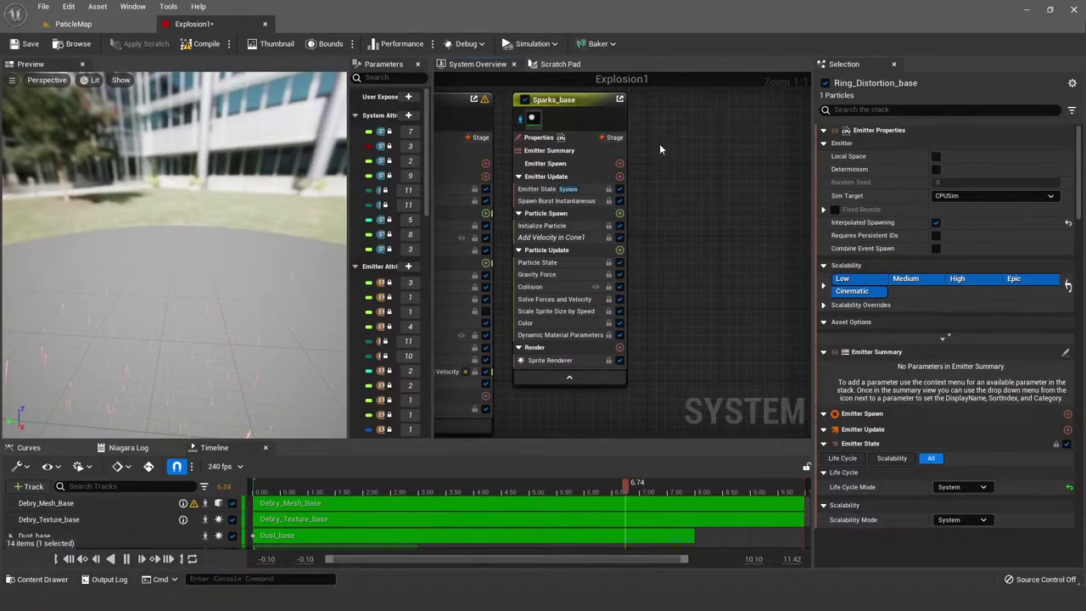
Step: Select the Sparks_base emitter node and display its Emitter State settings in the stack
click(594, 102)
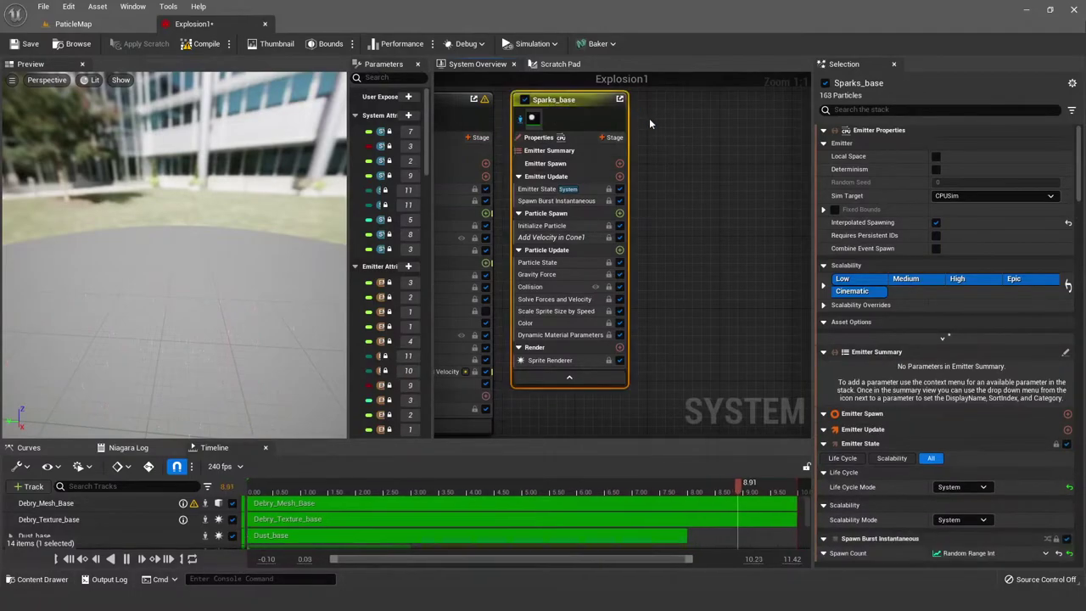
click(660, 146)
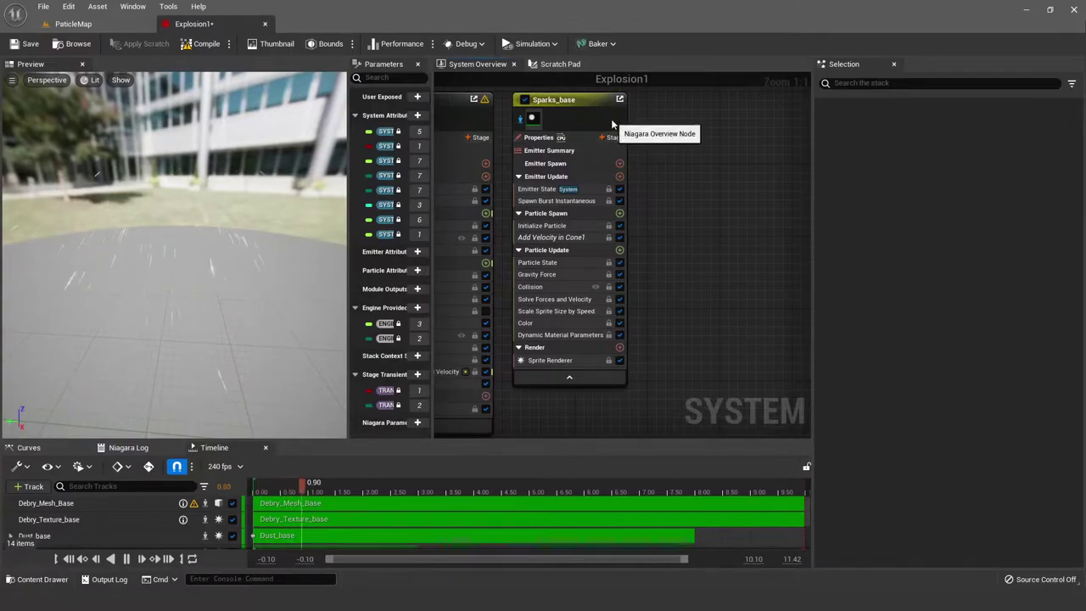
click(580, 103)
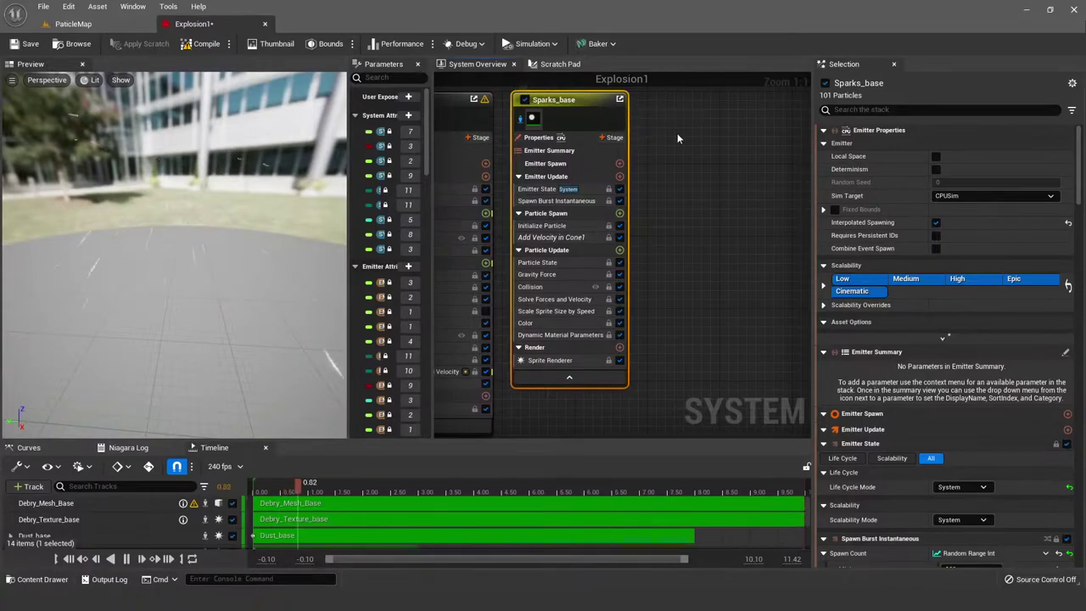
right_drag(677, 133, 902, 314)
scroll(679, 221, down, 2)
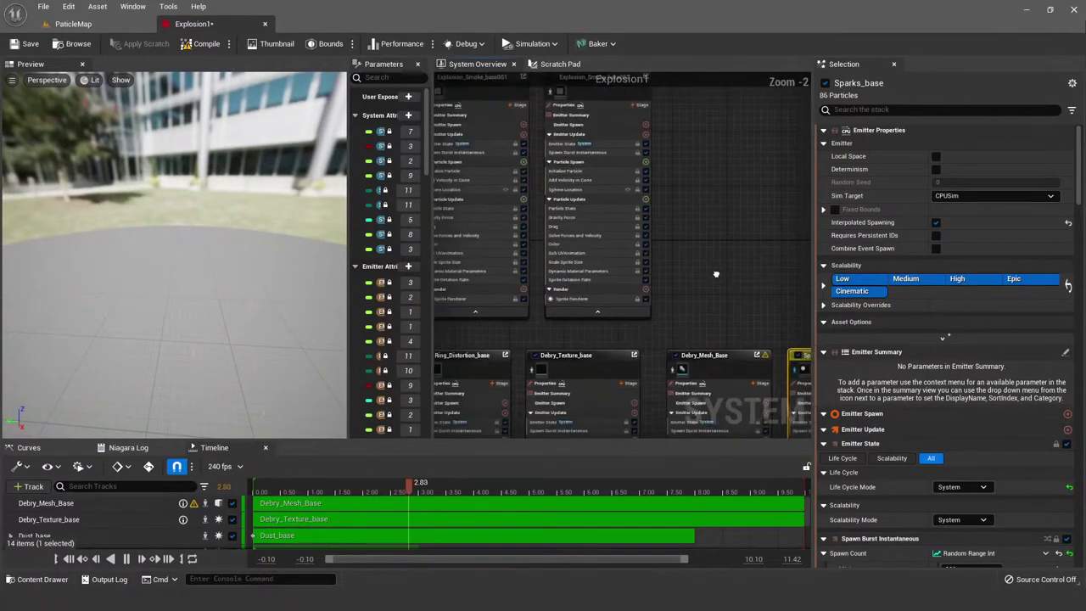
right_drag(720, 262, 503, 106)
scroll(609, 163, up, 1)
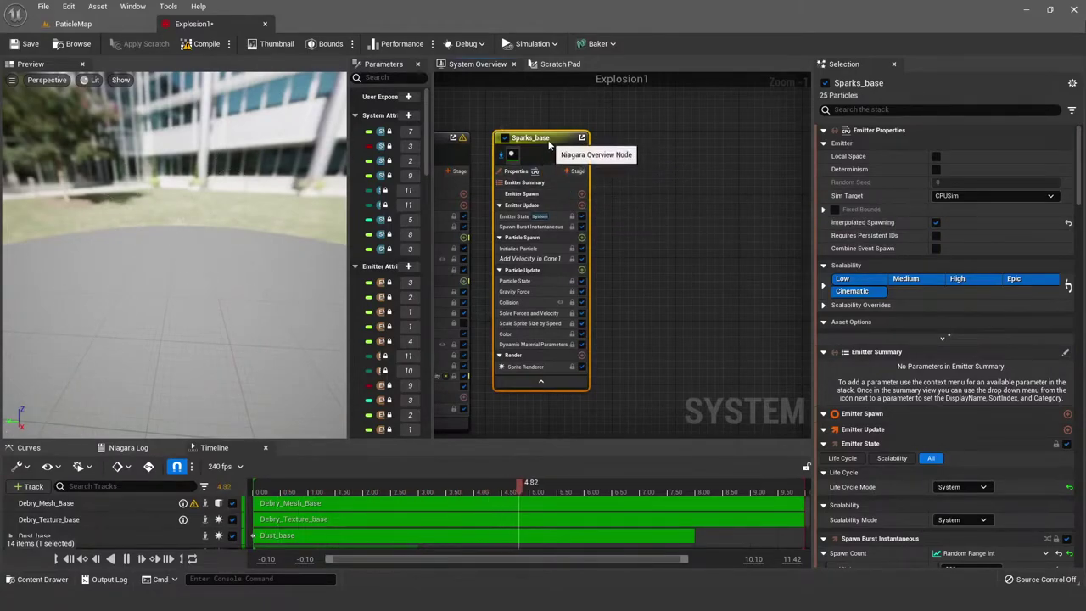
scroll(543, 195, up, 2)
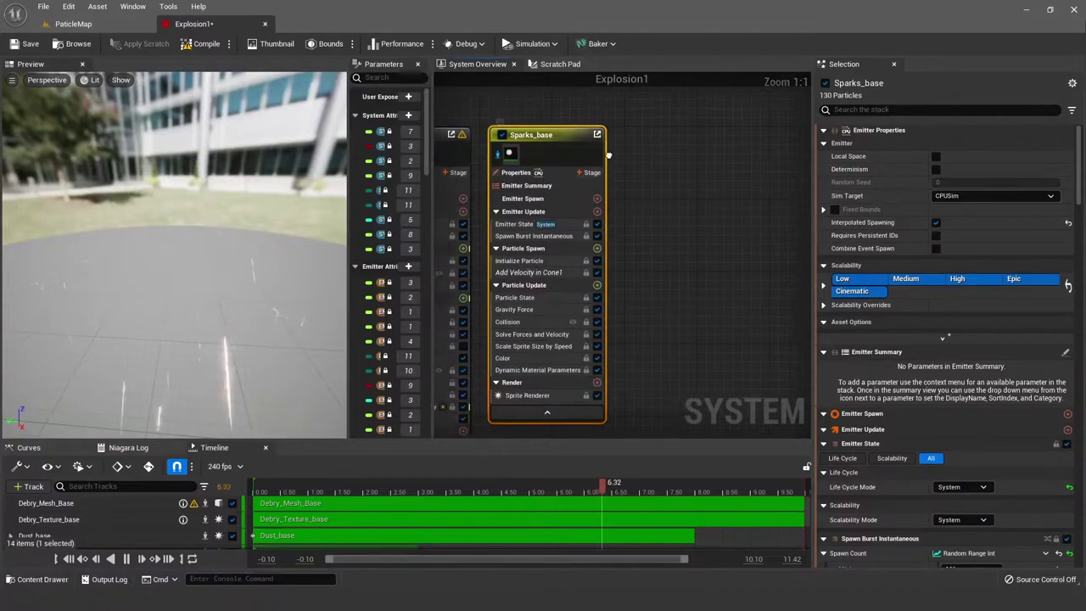
click(547, 218)
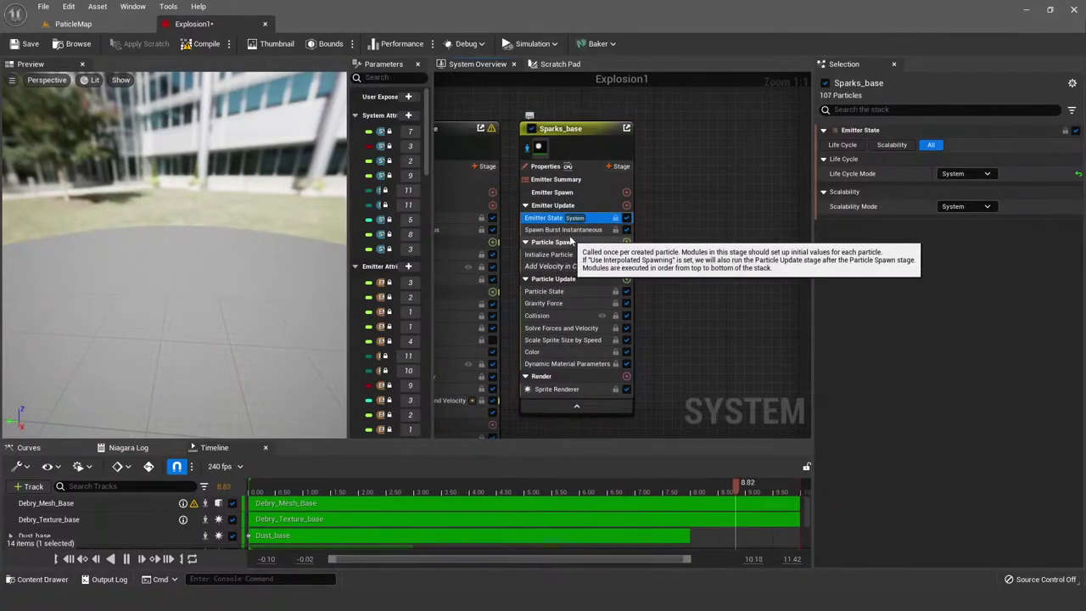
key(alt+Tab)
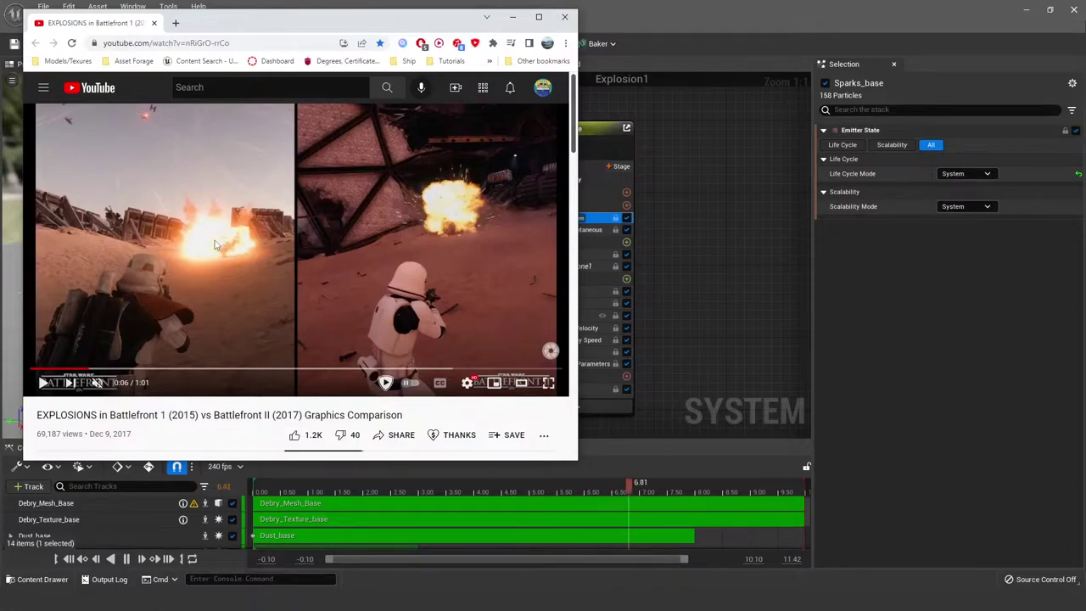
double_click(347, 19)
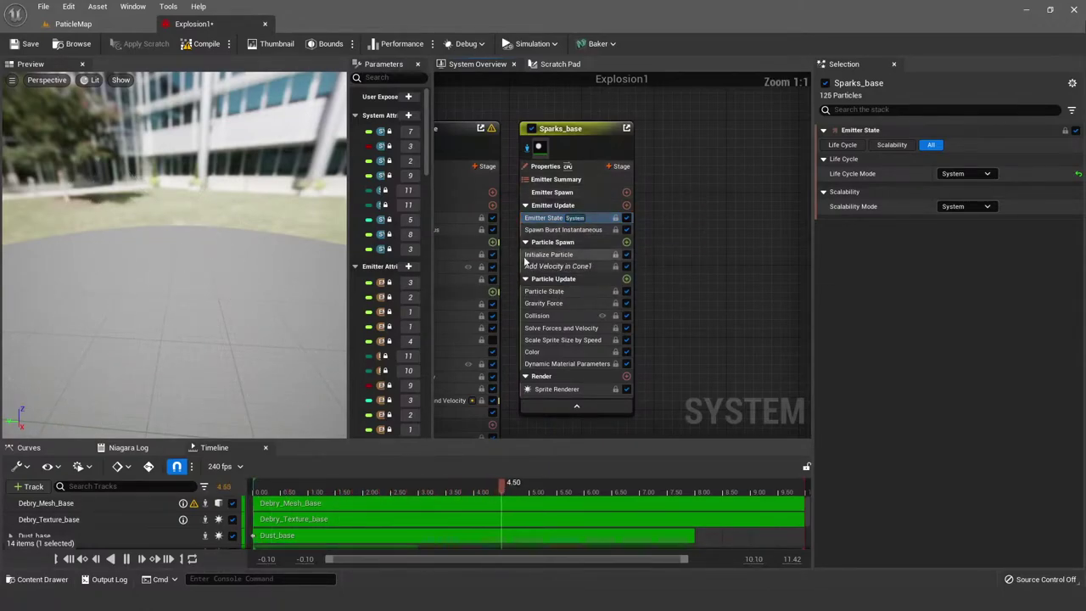
Step: Show Spawn Burst Instantaneous and inspect its spawn count Minimum and Maximum values
click(577, 230)
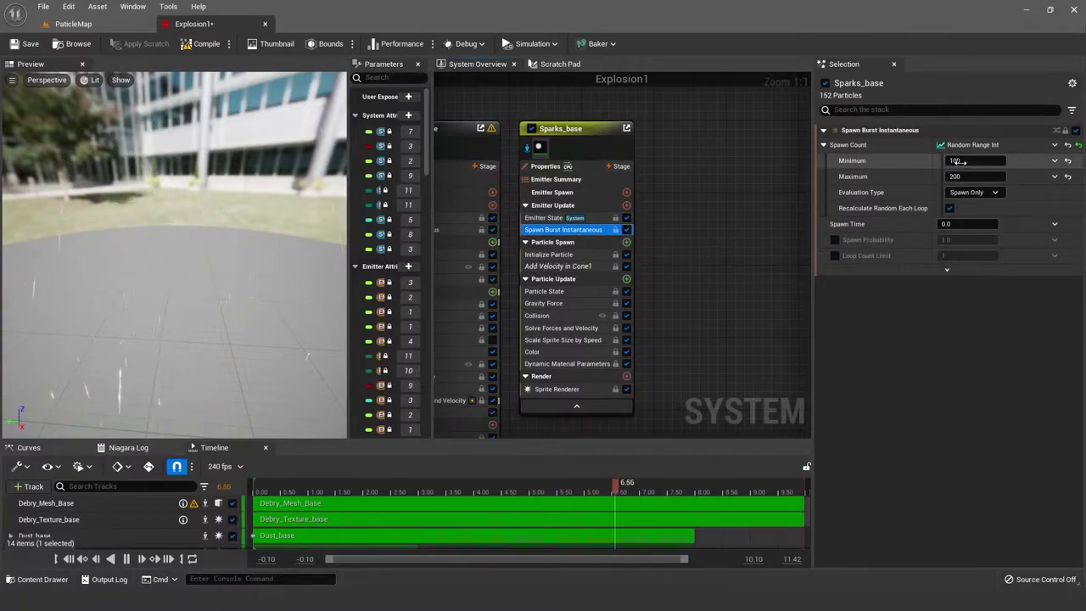
click(852, 161)
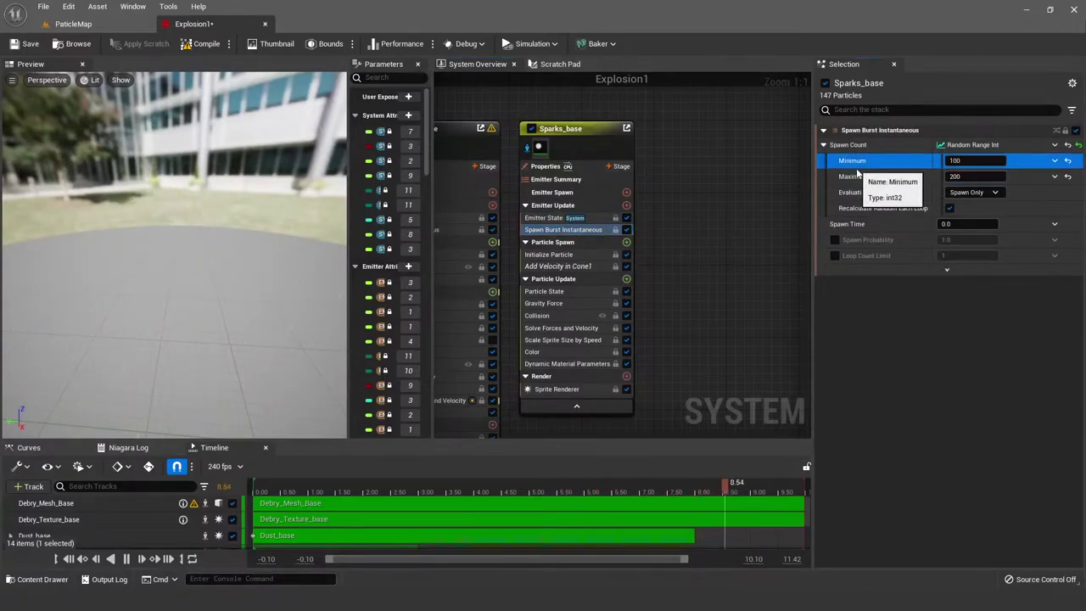
click(864, 176)
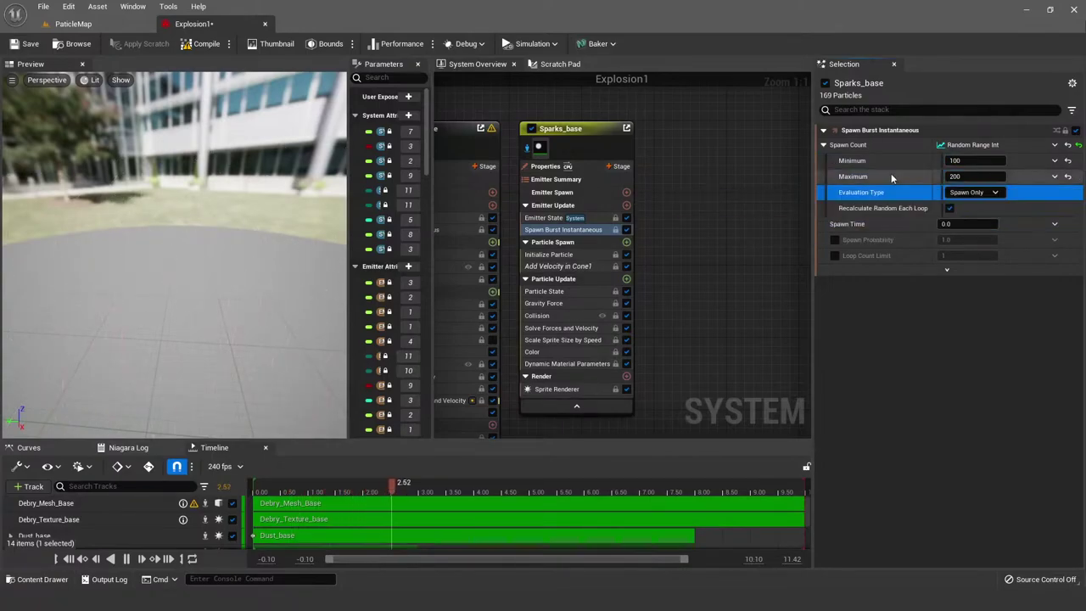
click(890, 167)
click(891, 175)
click(891, 162)
click(889, 175)
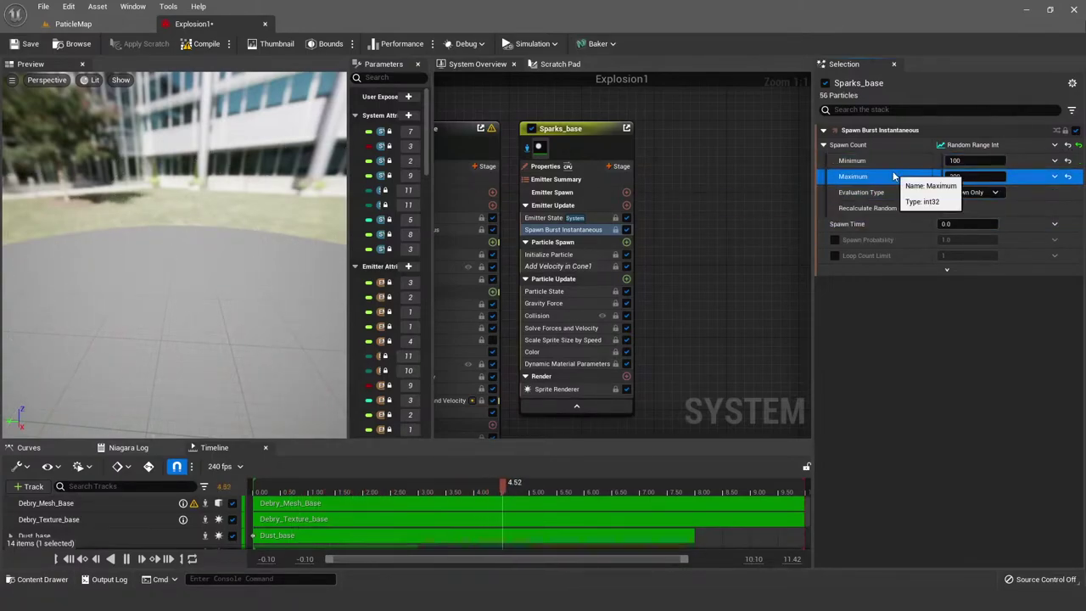
Step: Change the spawn count Maximum from 300 to 200
click(950, 177)
text(200)
key(Return)
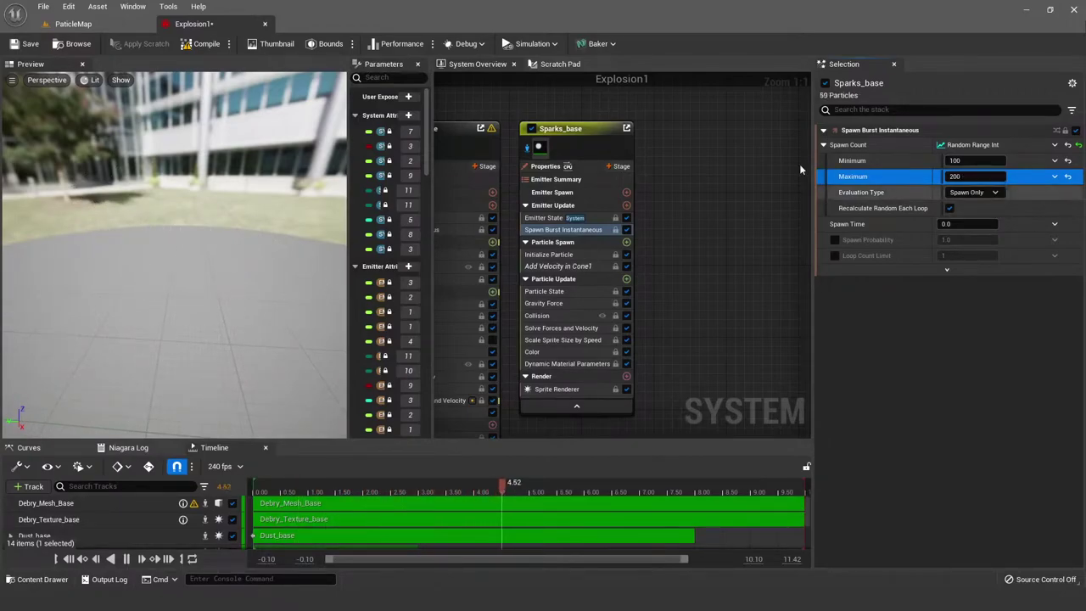
scroll(547, 129, down, 5)
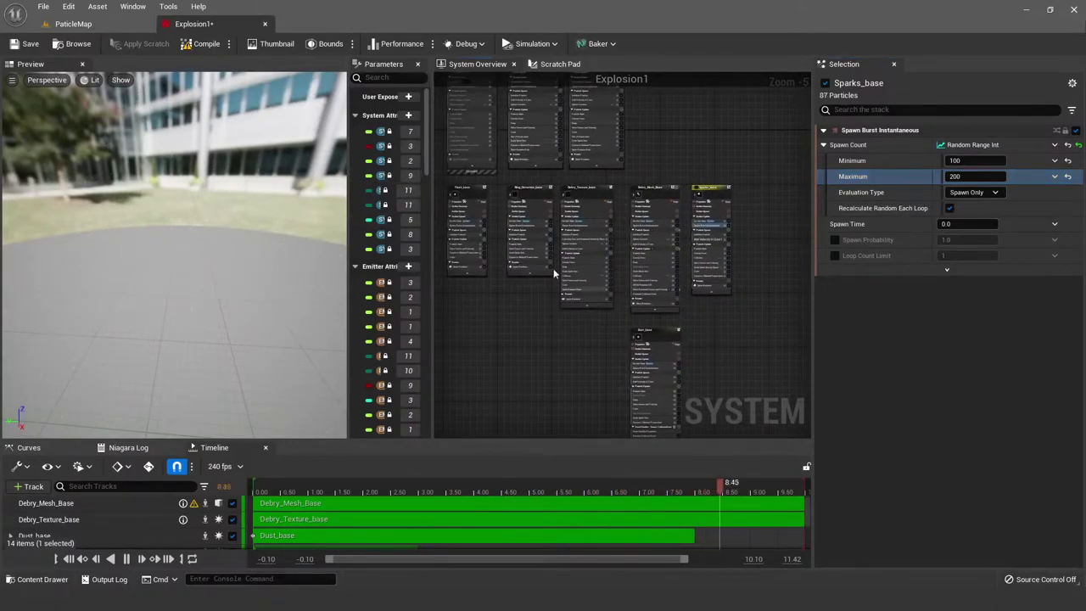
scroll(757, 212, up, 5)
right_drag(752, 218, 681, 173)
scroll(676, 170, down, 1)
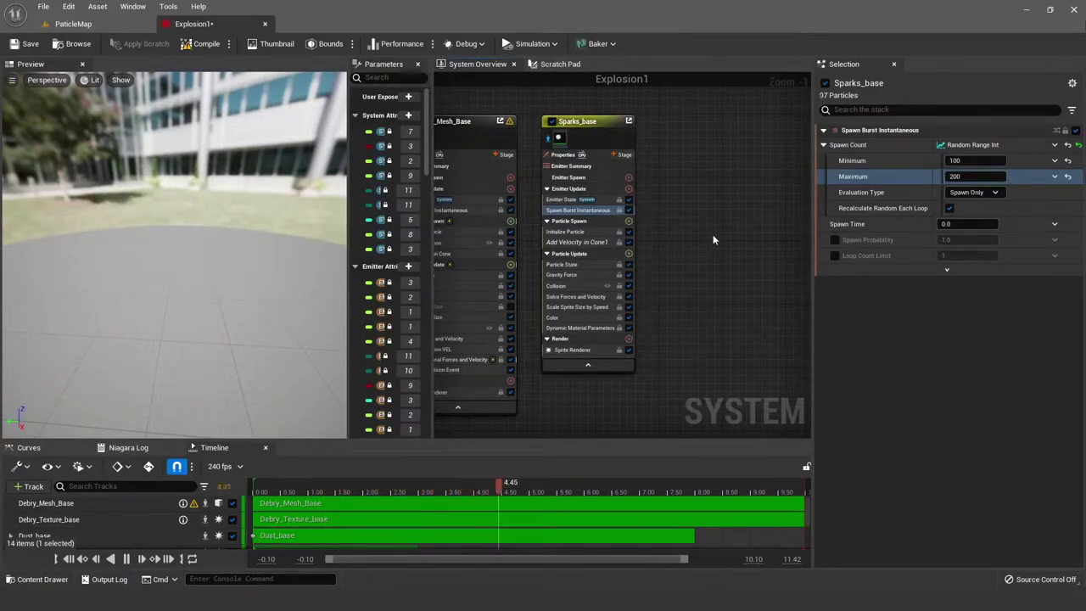
Step: Look over Initialize Particle and the Spawn Burst count, ending on Add Velocity in Cone1's settings
scroll(691, 235, up, 1)
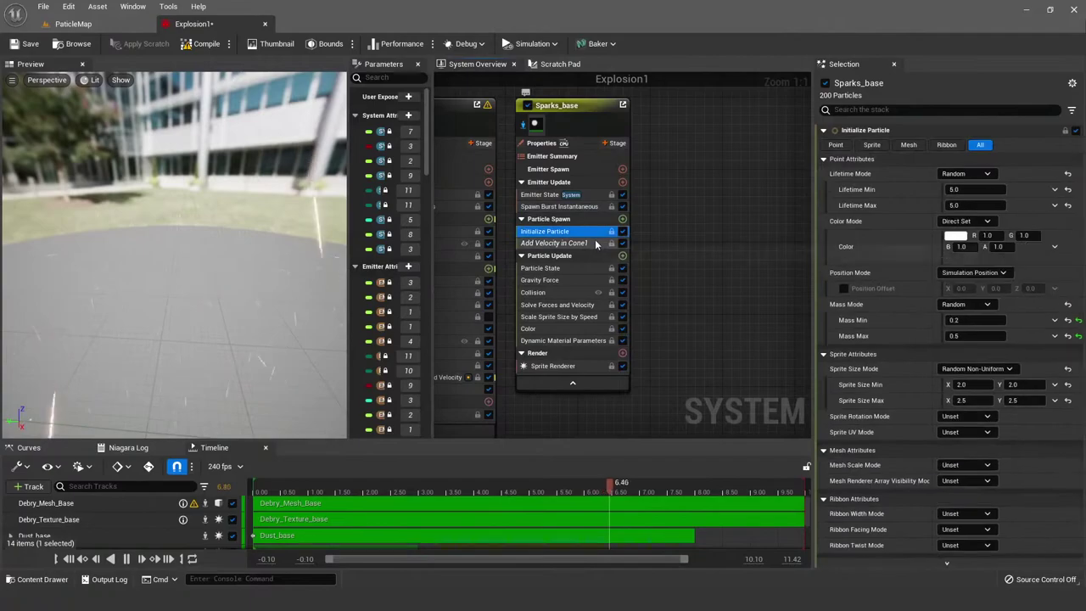
click(585, 244)
click(575, 232)
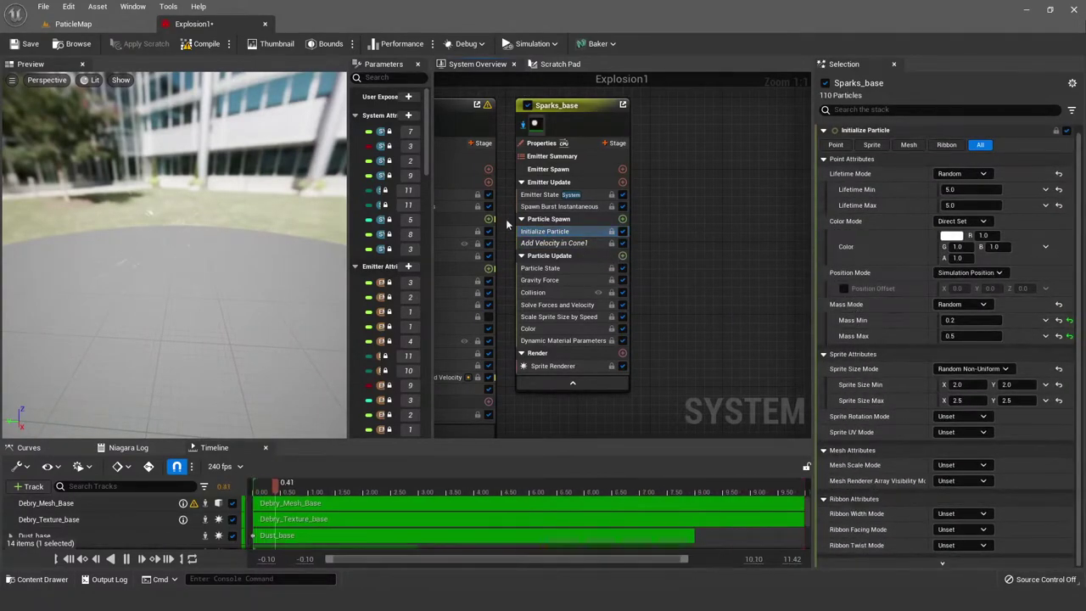
click(577, 207)
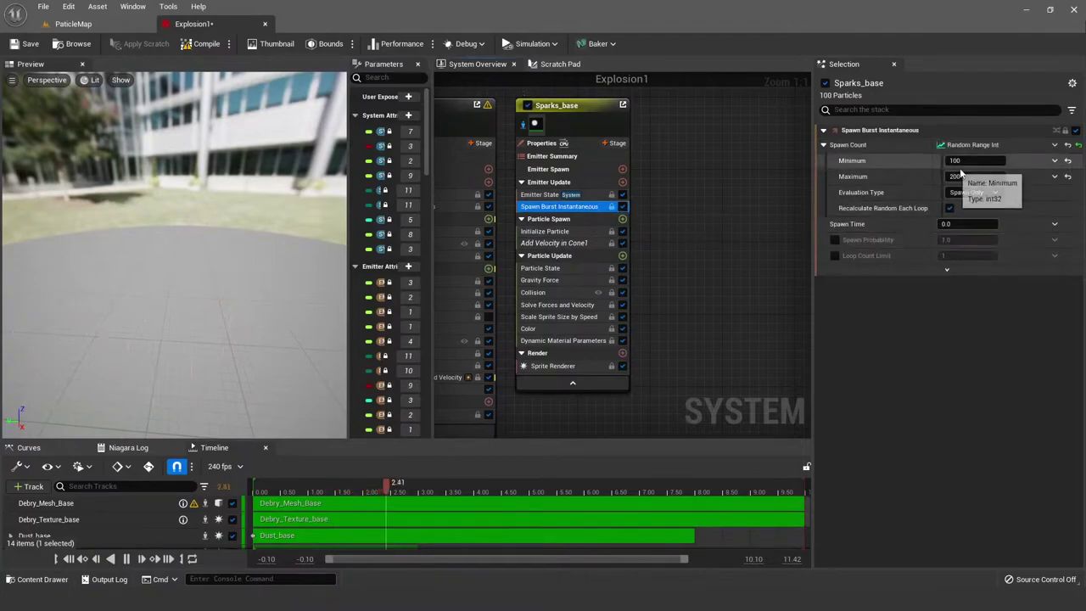
click(894, 160)
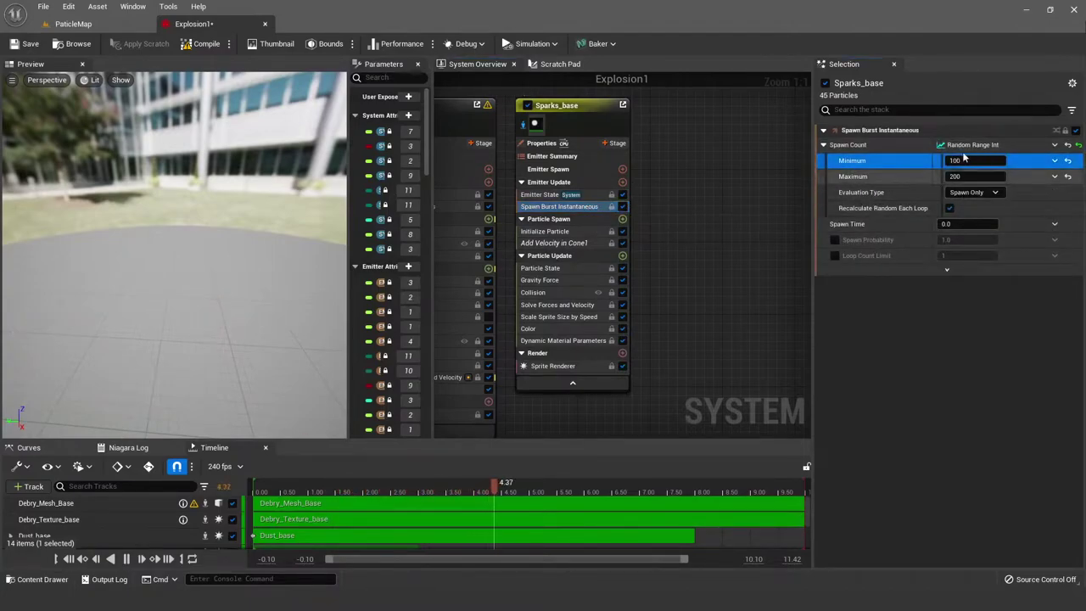
click(560, 243)
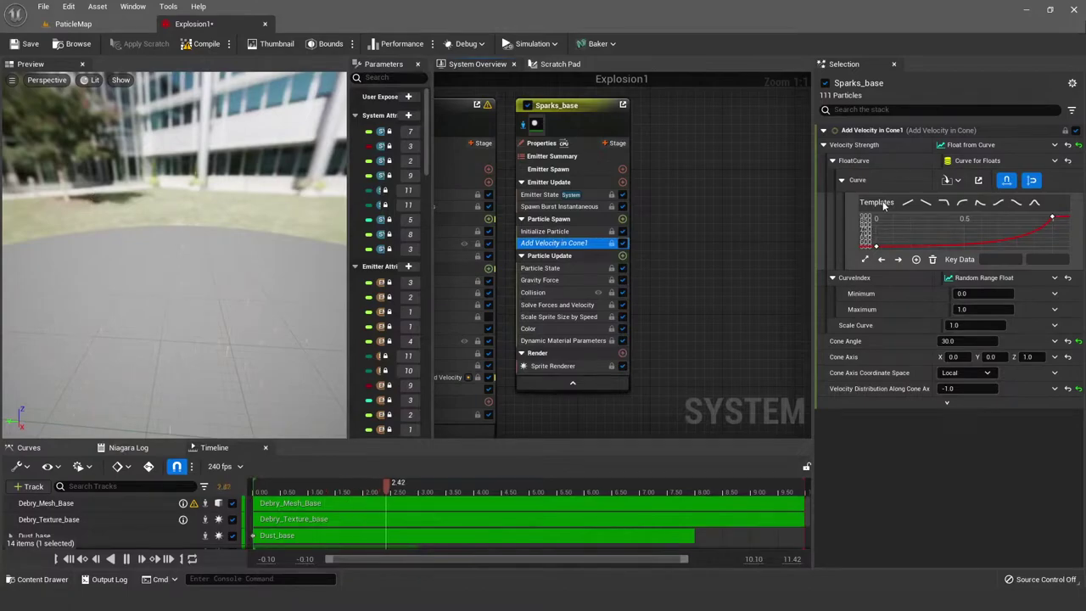
click(594, 231)
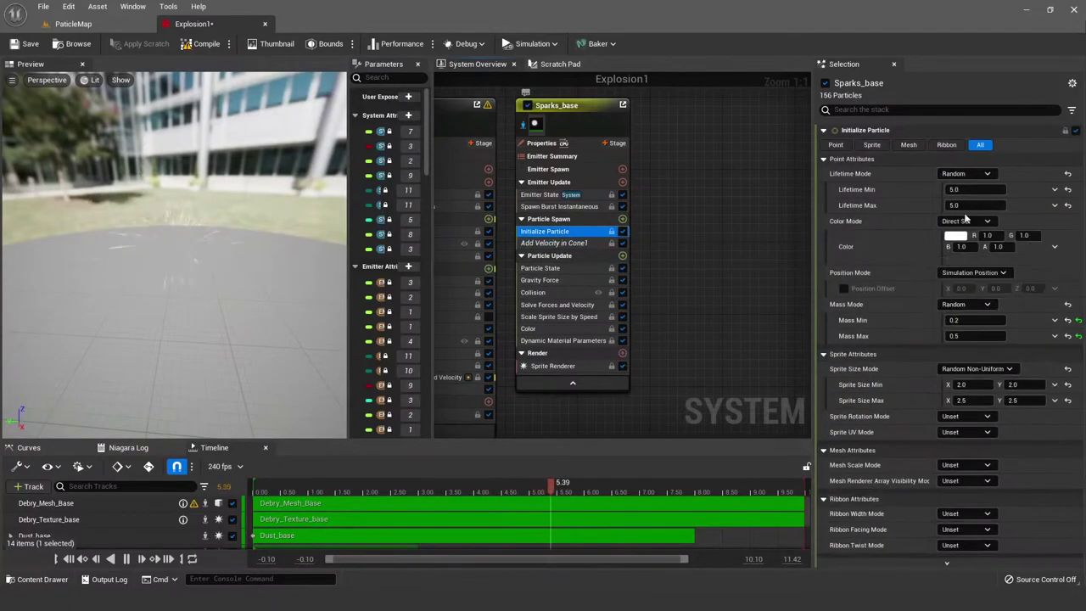
click(599, 207)
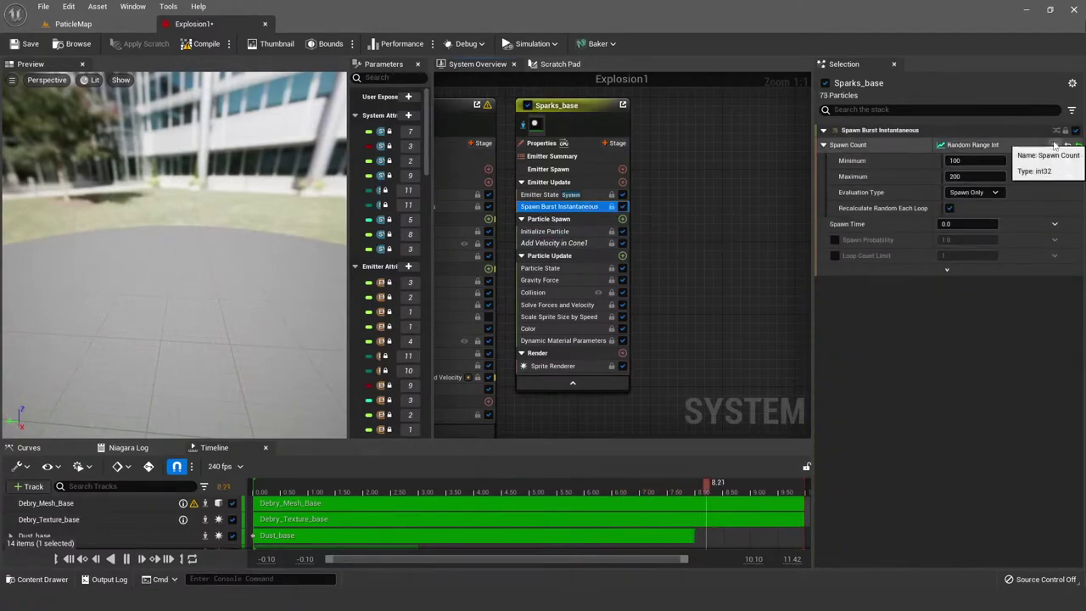
click(972, 146)
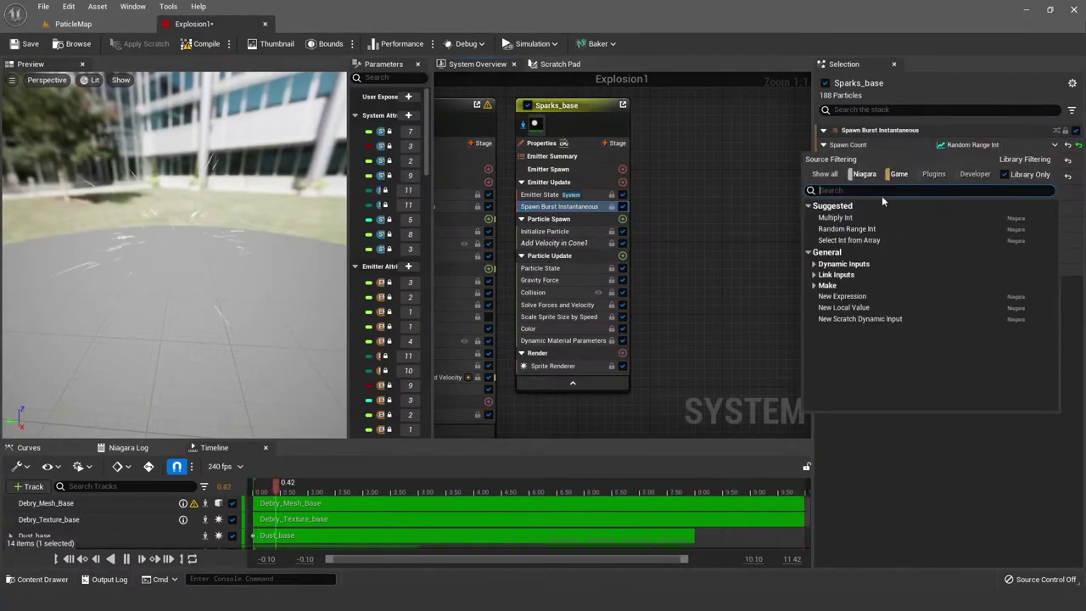
text(rand)
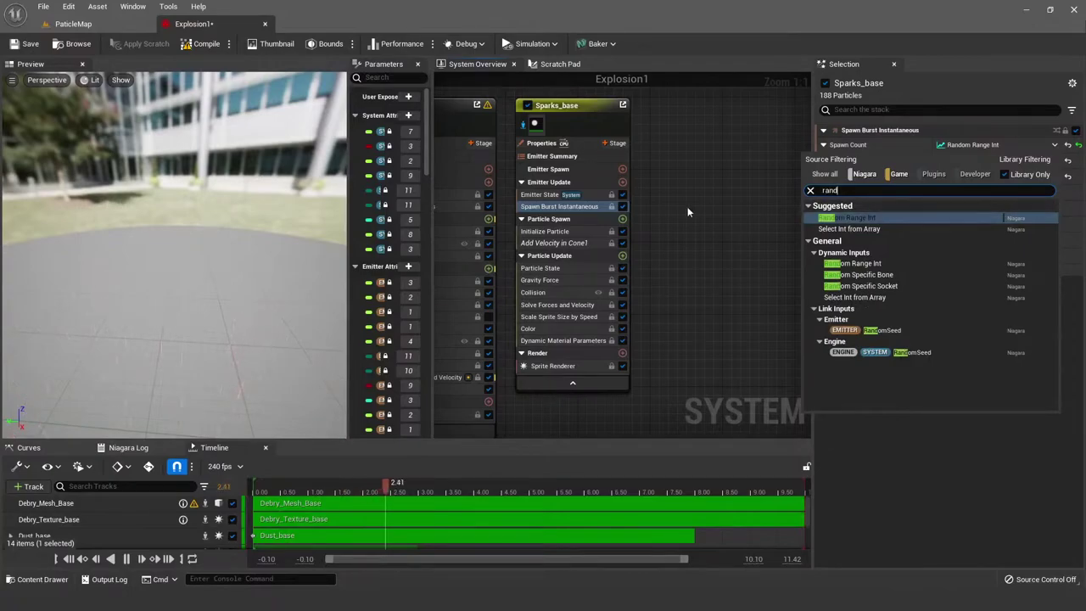
key(Return)
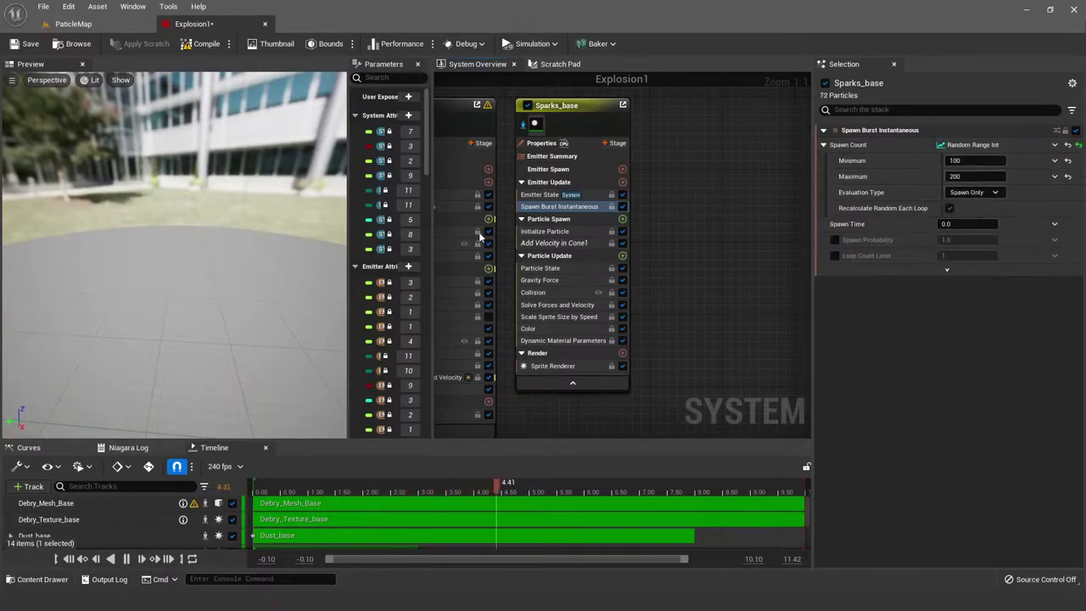
click(548, 230)
click(553, 243)
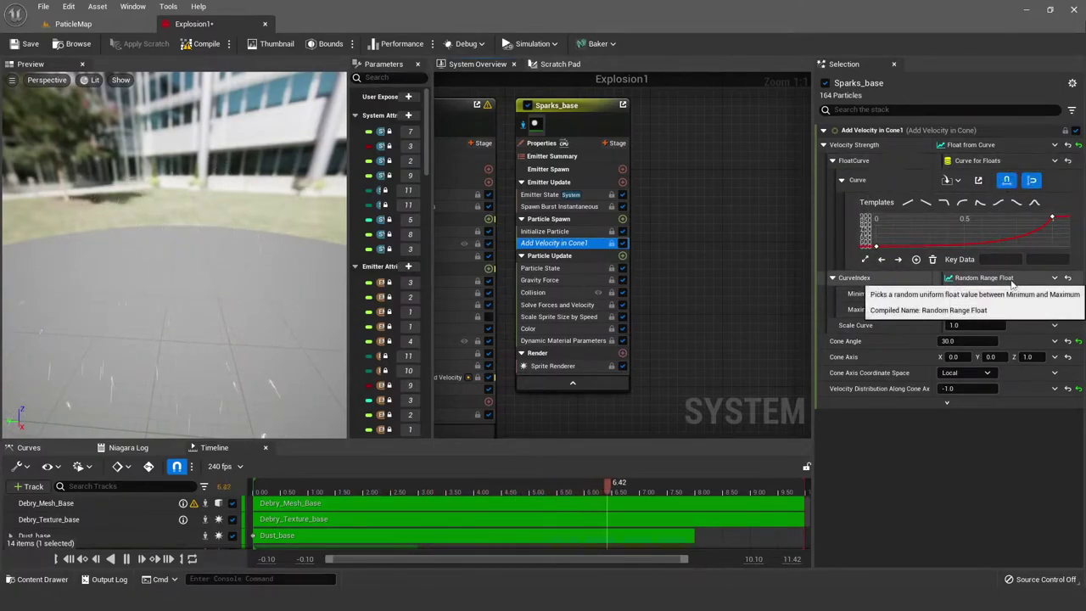
Step: Inspect the EmissivePower curve keys under Dynamic Material Parameters, then show Add Velocity in Cone1
click(562, 340)
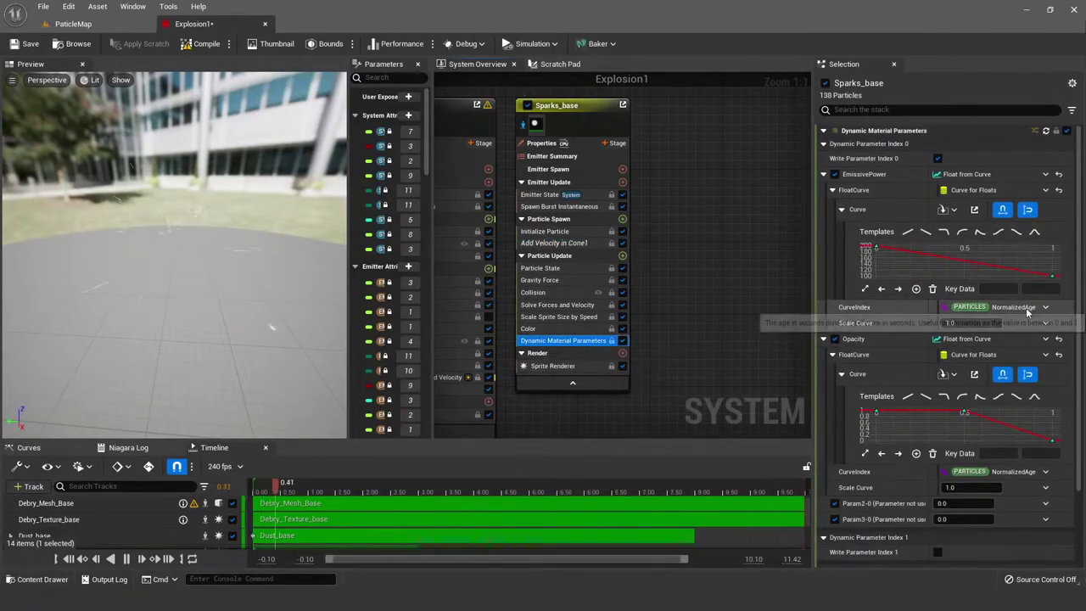
click(877, 247)
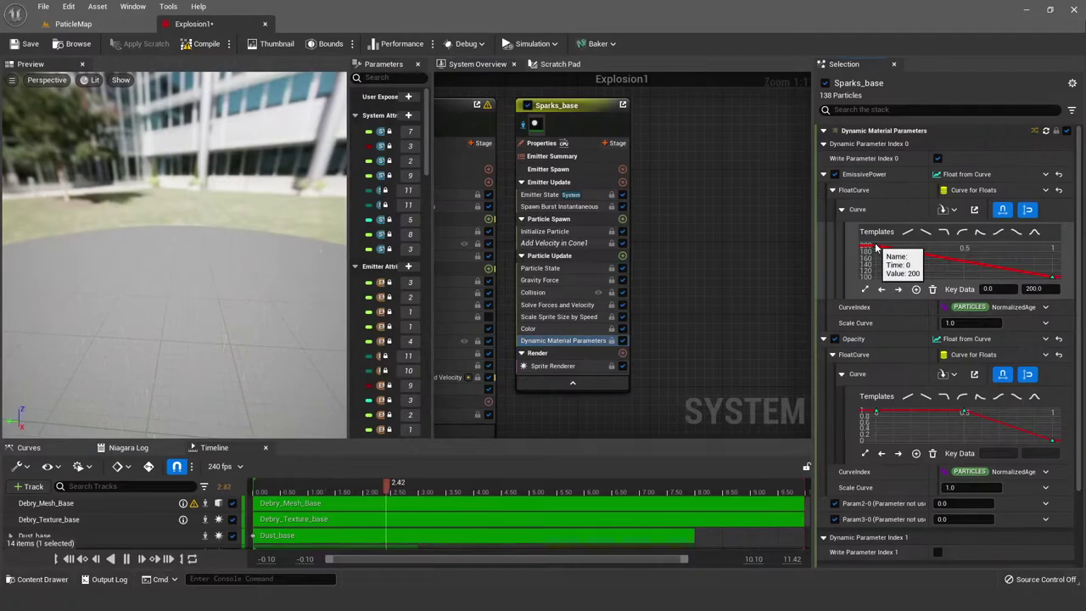
click(1052, 277)
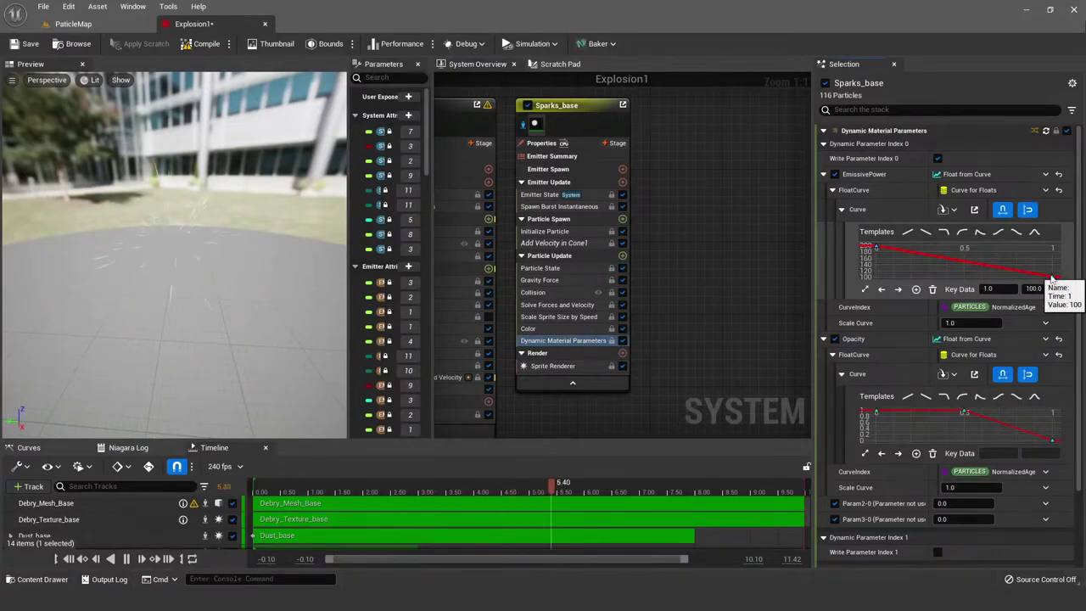
click(581, 244)
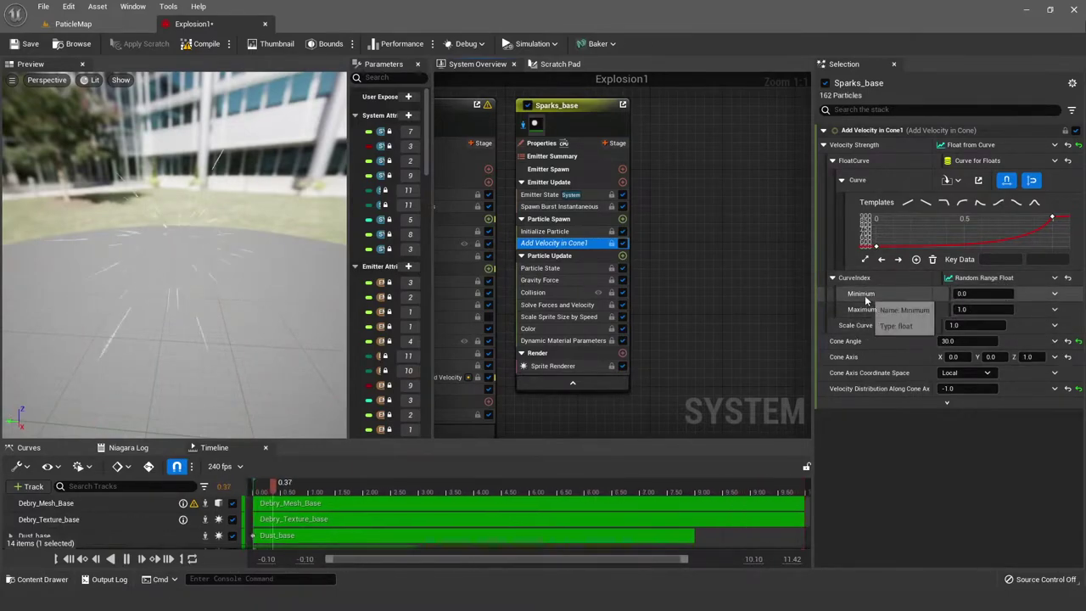
click(879, 246)
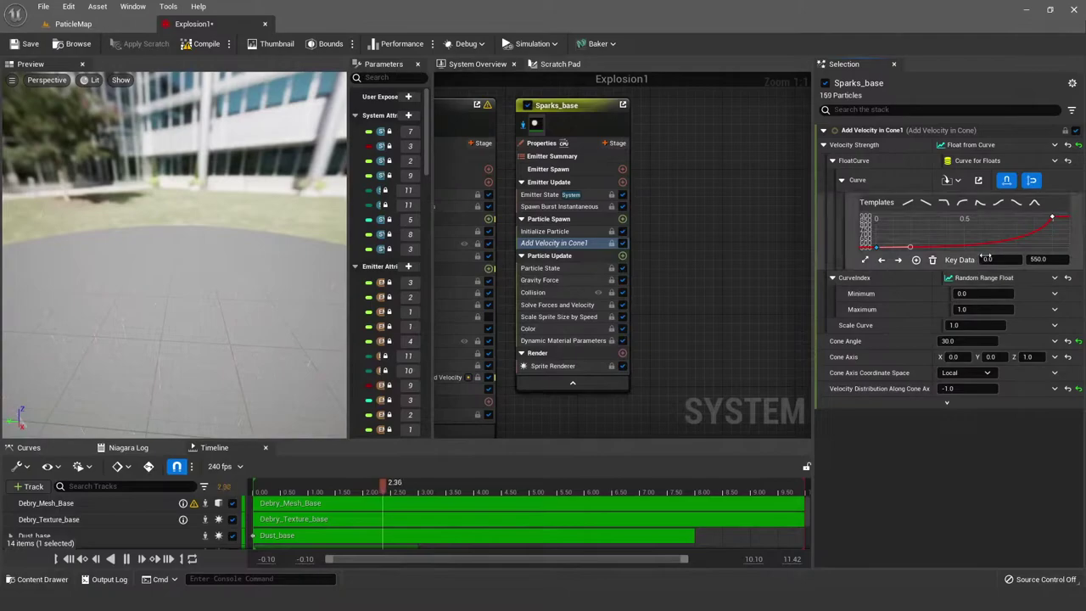
click(1052, 218)
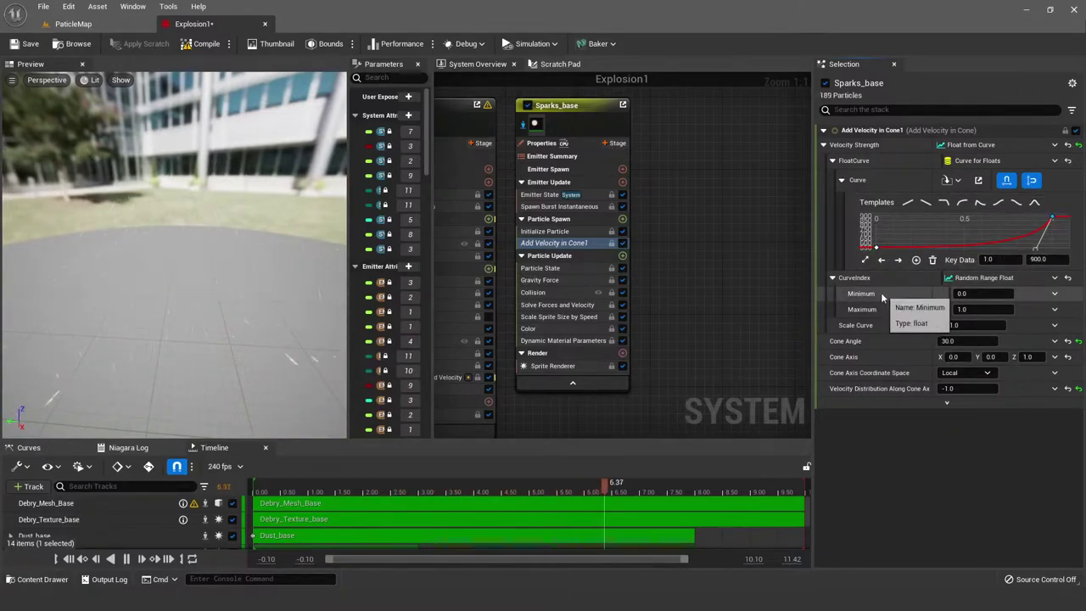
click(916, 294)
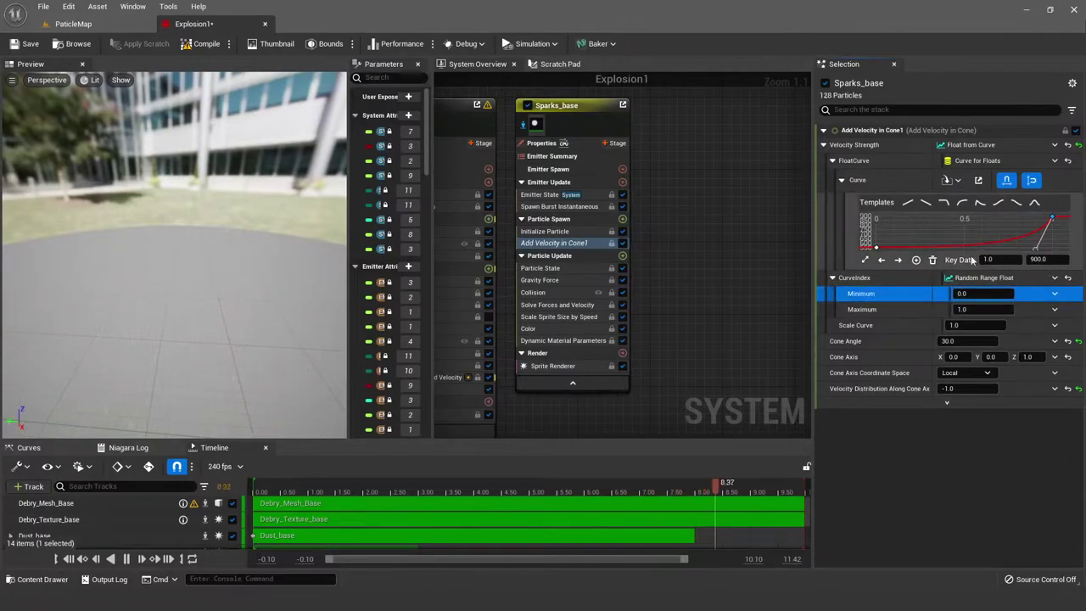
click(877, 247)
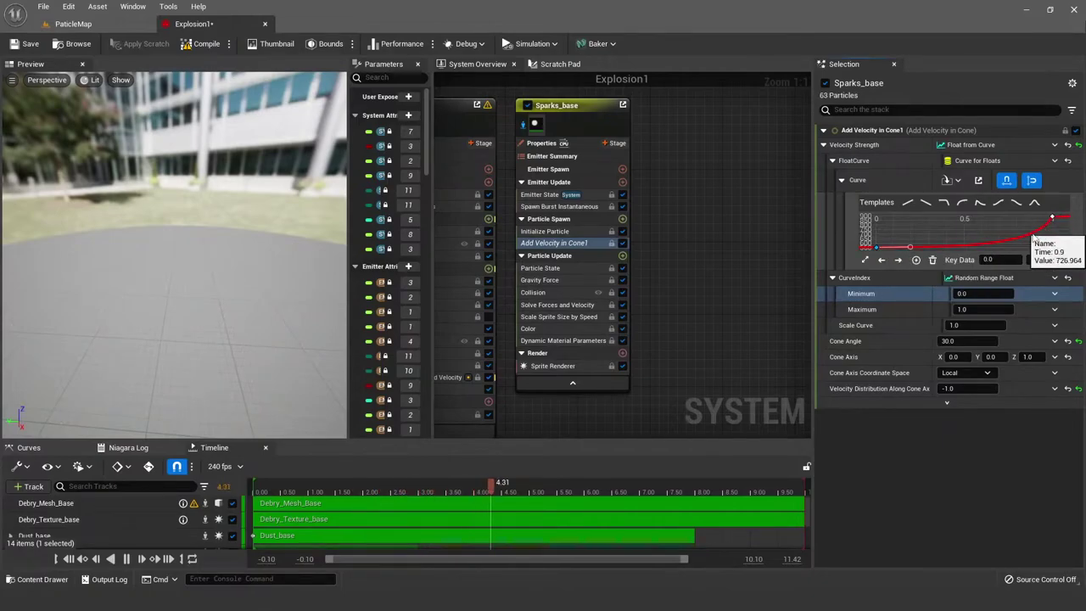
click(973, 235)
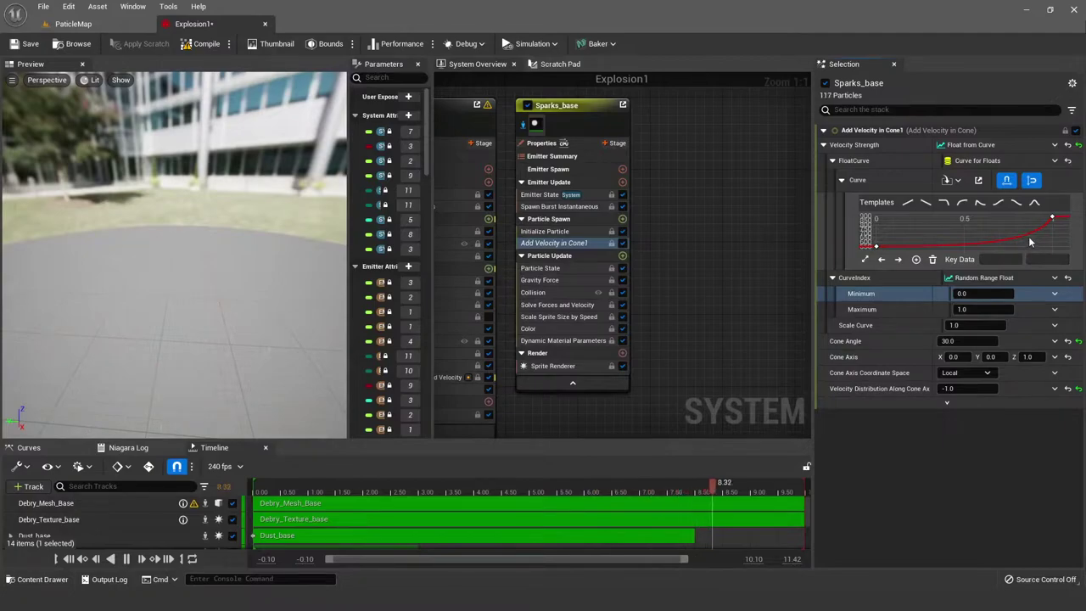
mouse_move(977, 248)
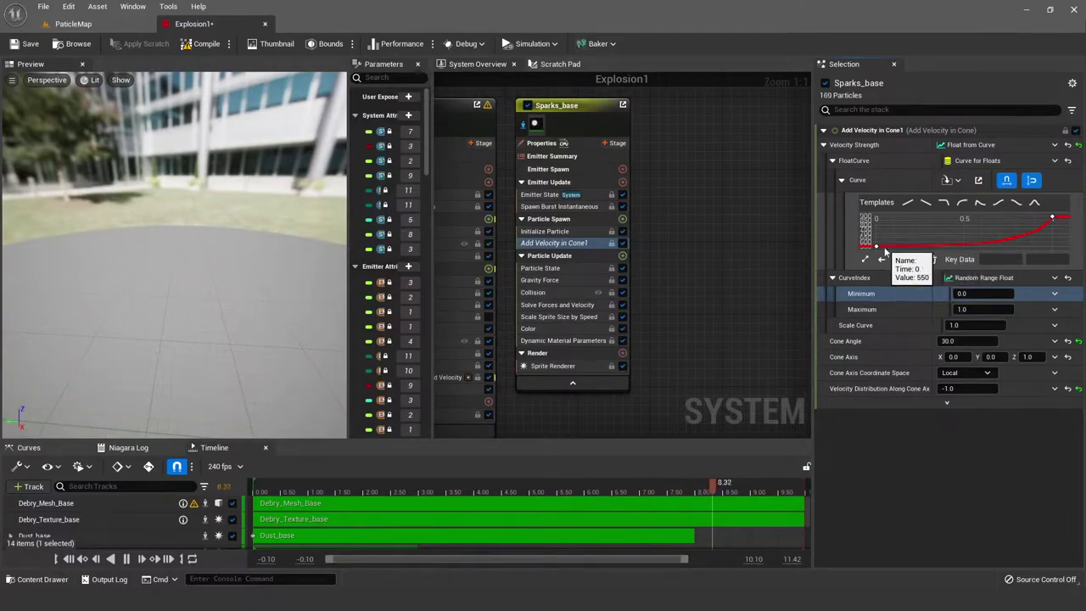
click(1052, 220)
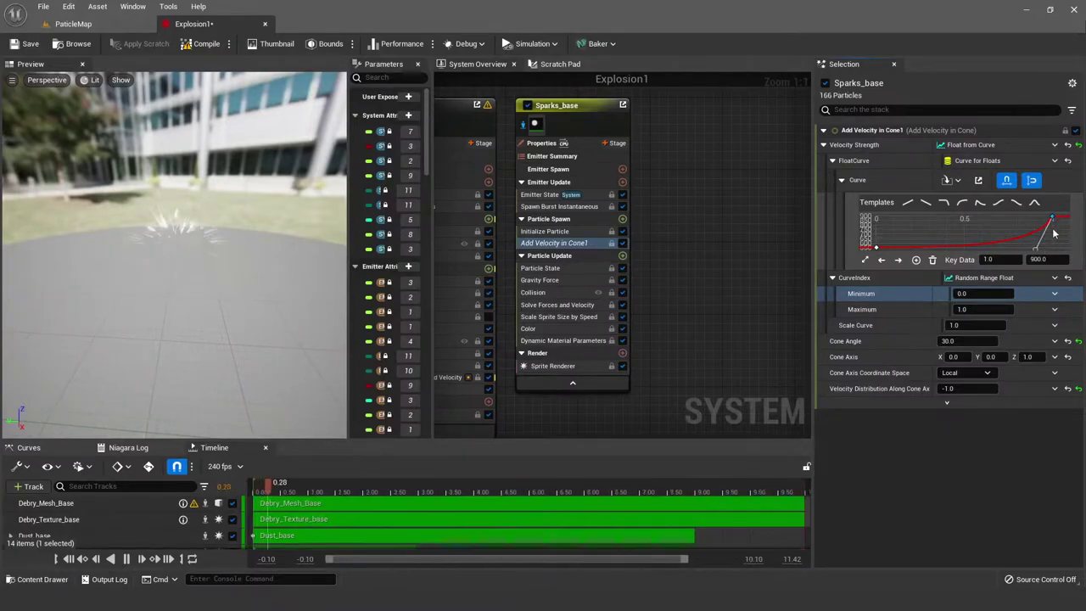
mouse_move(1051, 221)
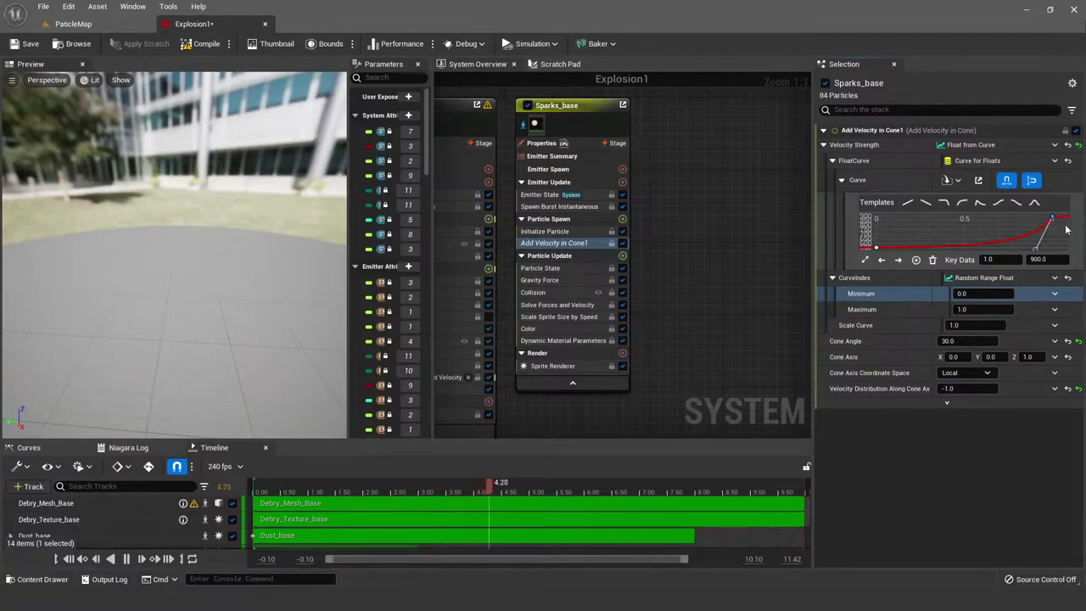
click(1066, 229)
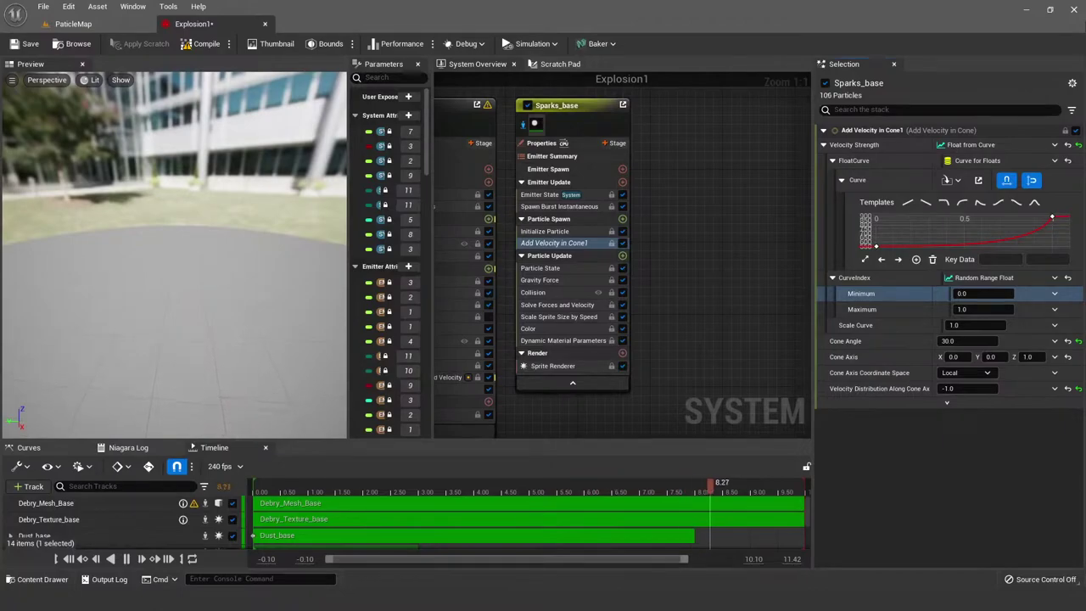
drag(168, 274, 182, 210)
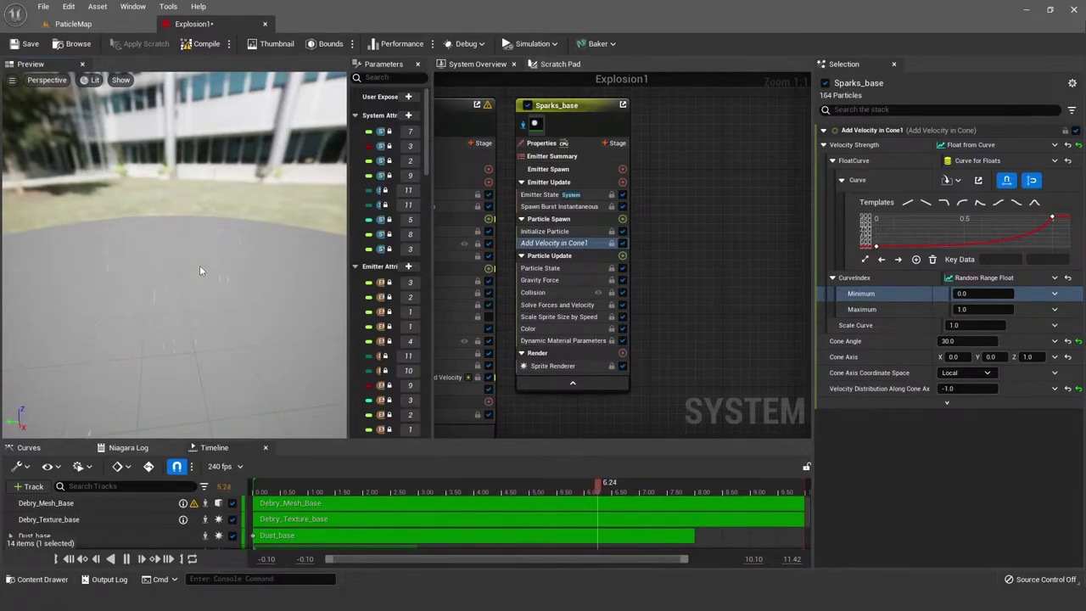
click(992, 146)
text(r)
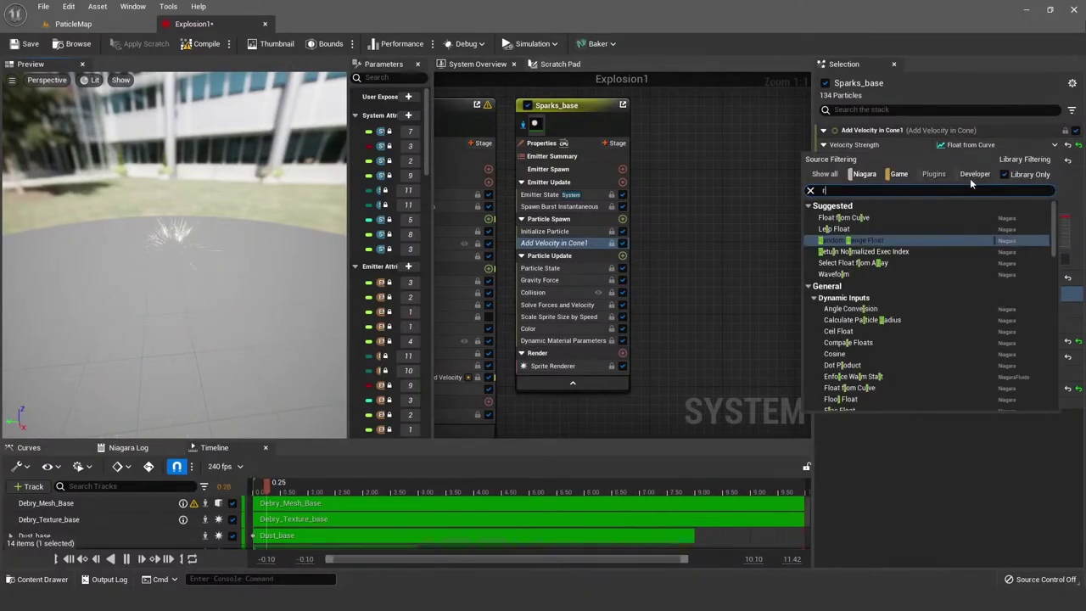
text(ando)
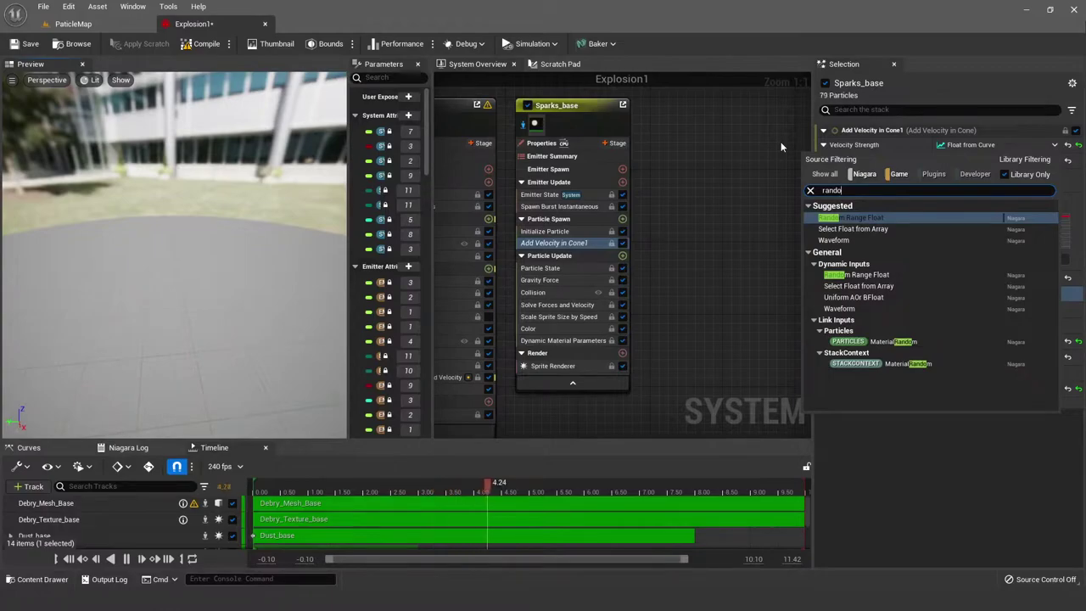
key(Return)
scroll(713, 178, down, 6)
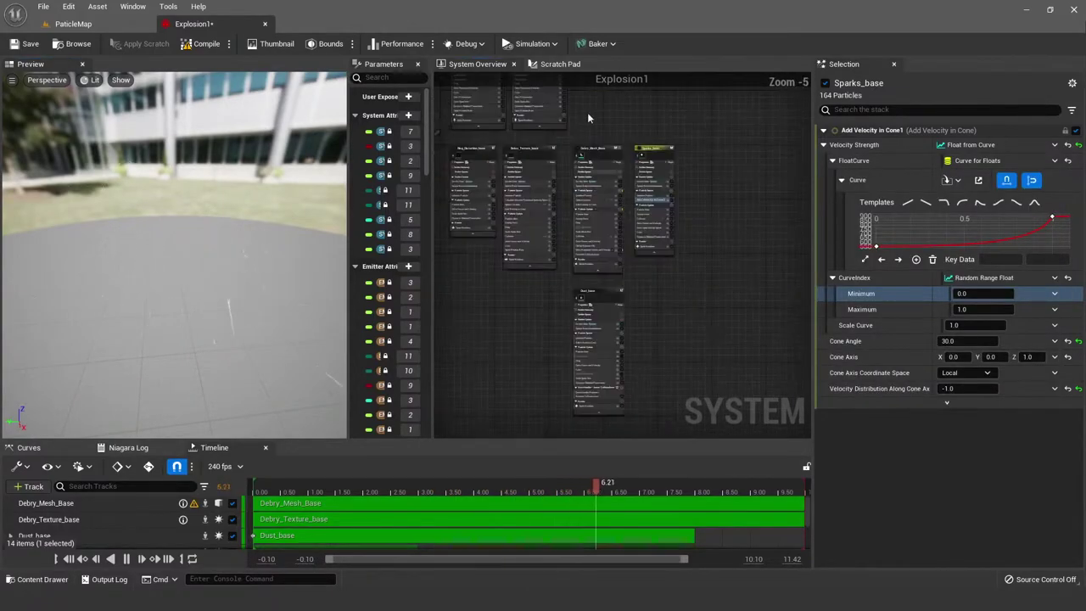
Step: Verify the velocity strength curve keys read 550 at time 0 and 900 at time 1
scroll(652, 186, up, 3)
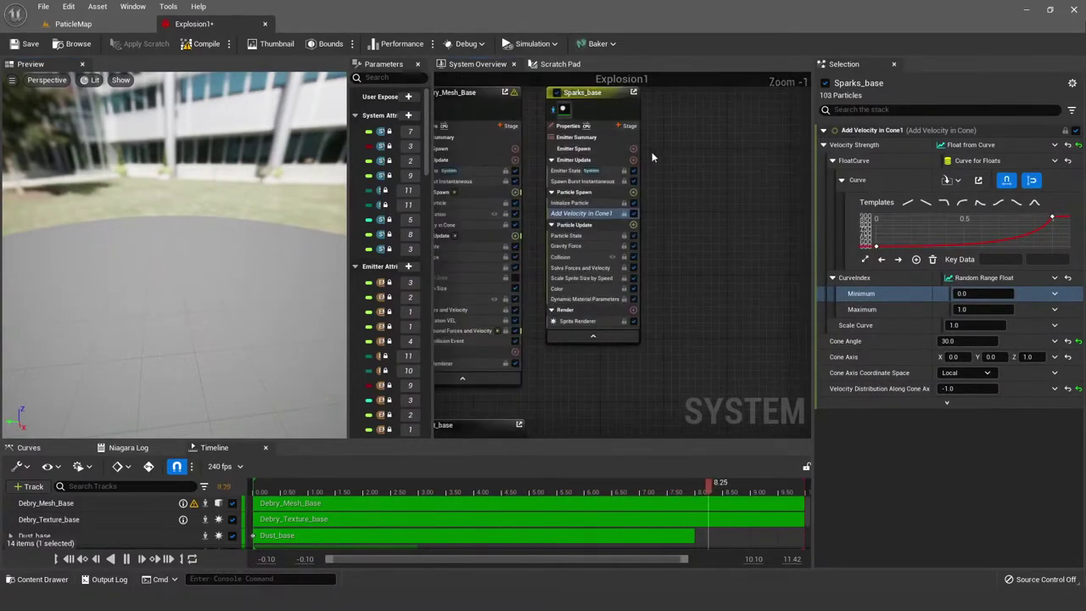
scroll(661, 183, up, 1)
scroll(663, 181, up, 1)
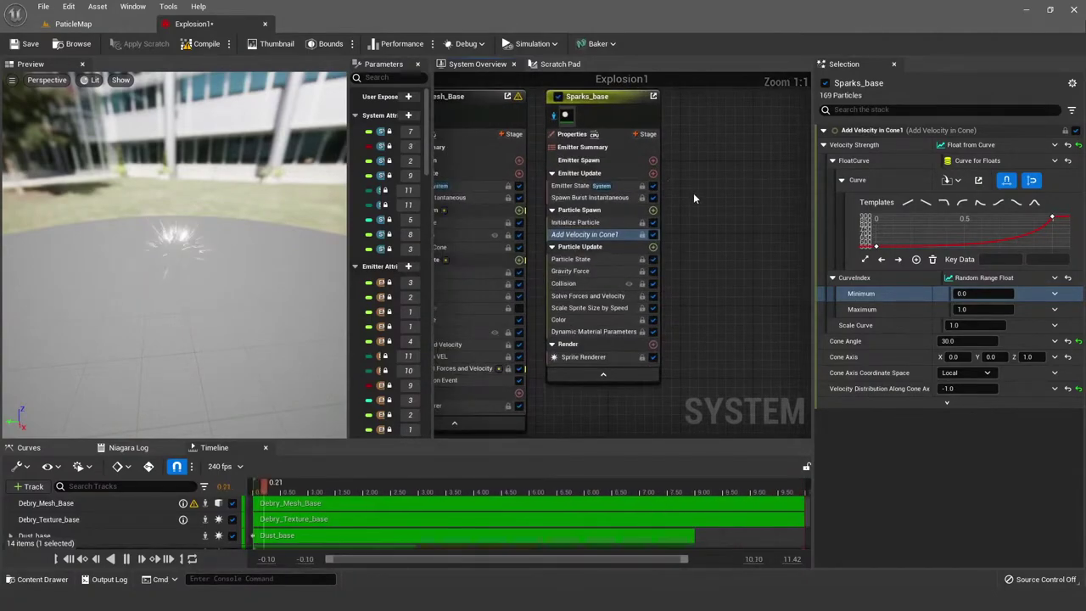
right_drag(694, 193, 653, 198)
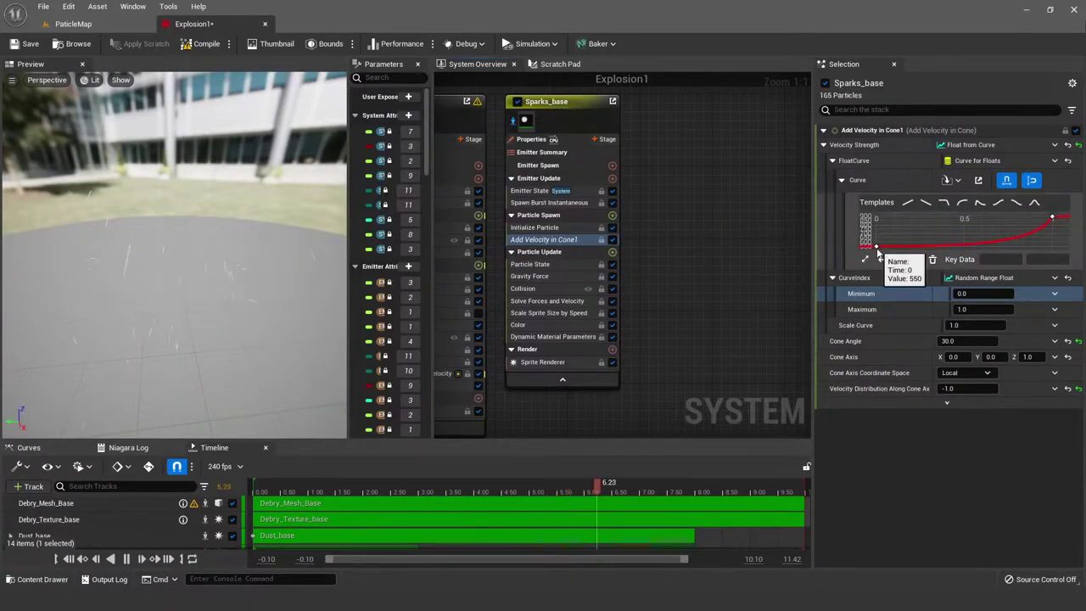
click(875, 246)
click(1052, 218)
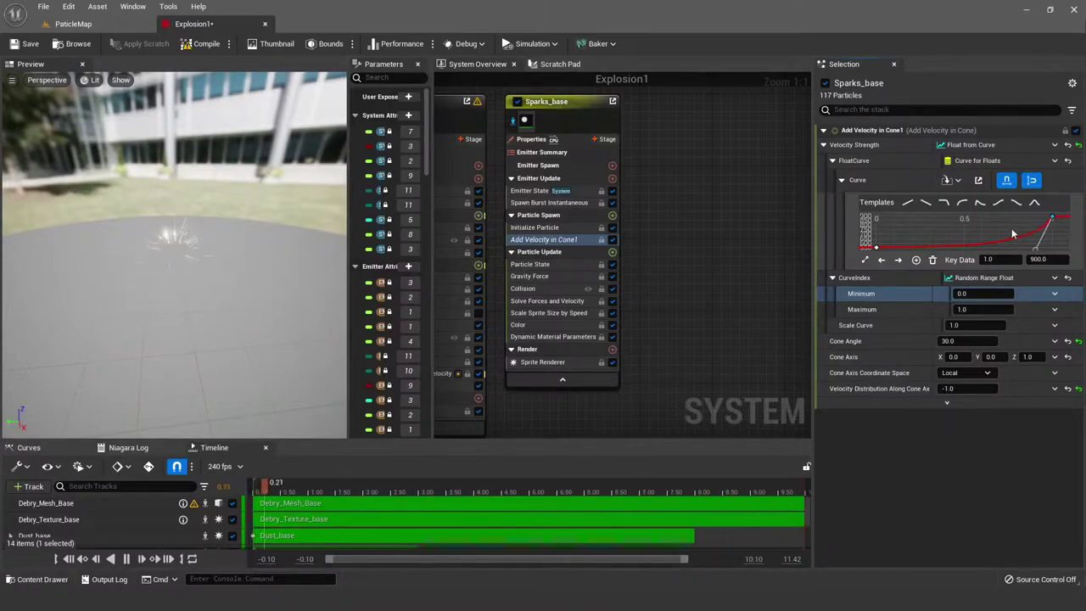
click(1013, 233)
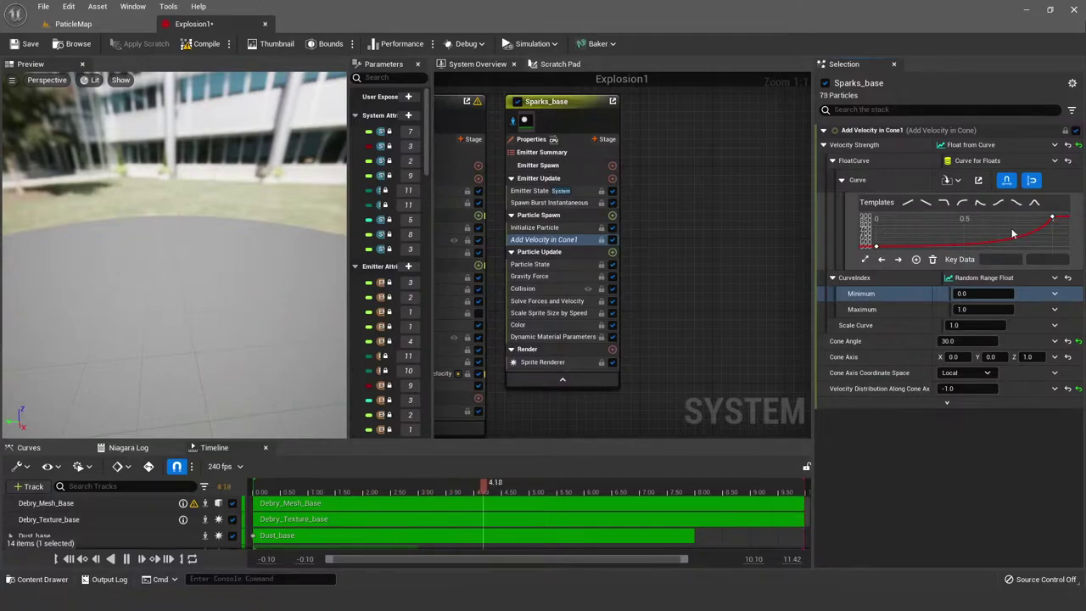
mouse_move(1052, 219)
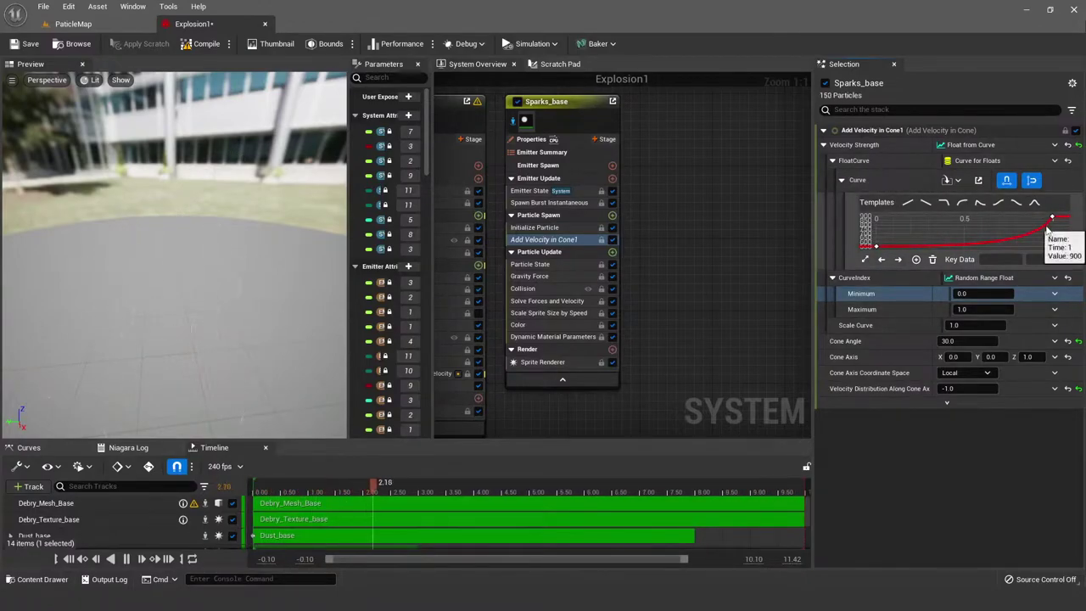
Step: Look at Sparks_base's Particle State and Collision modules, then switch to the reference video
click(560, 264)
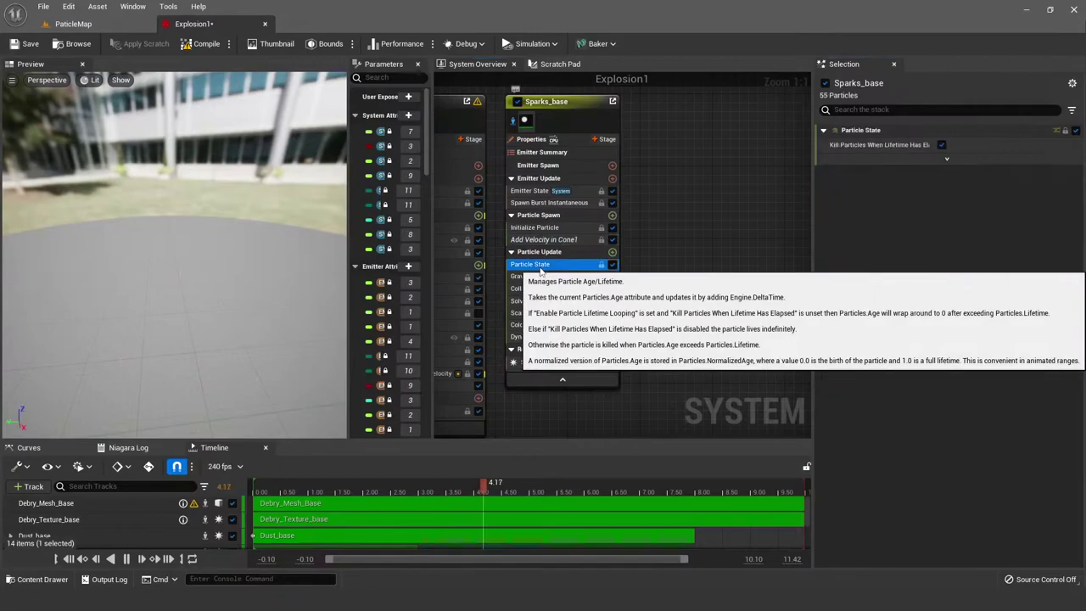
click(548, 289)
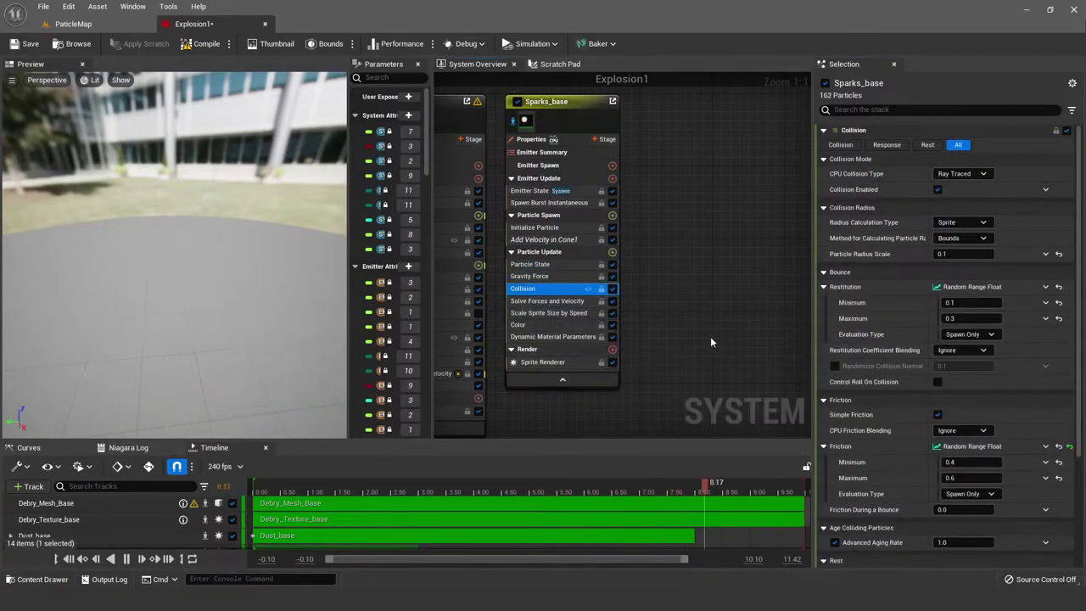
key(alt+Tab)
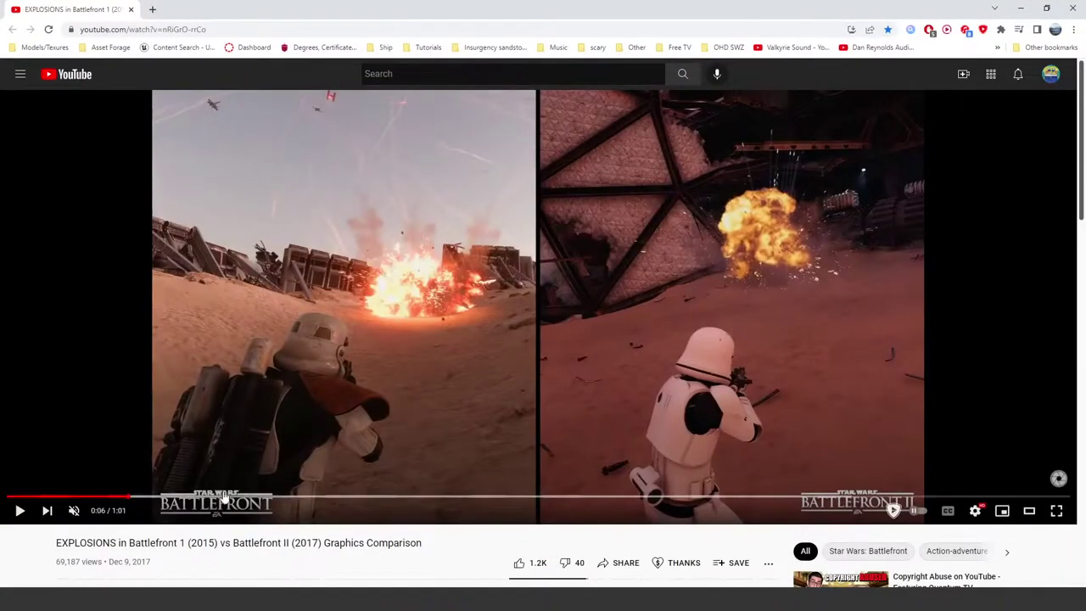
Step: Replay the Battlefront explosion from 0:06 and pause it
click(221, 496)
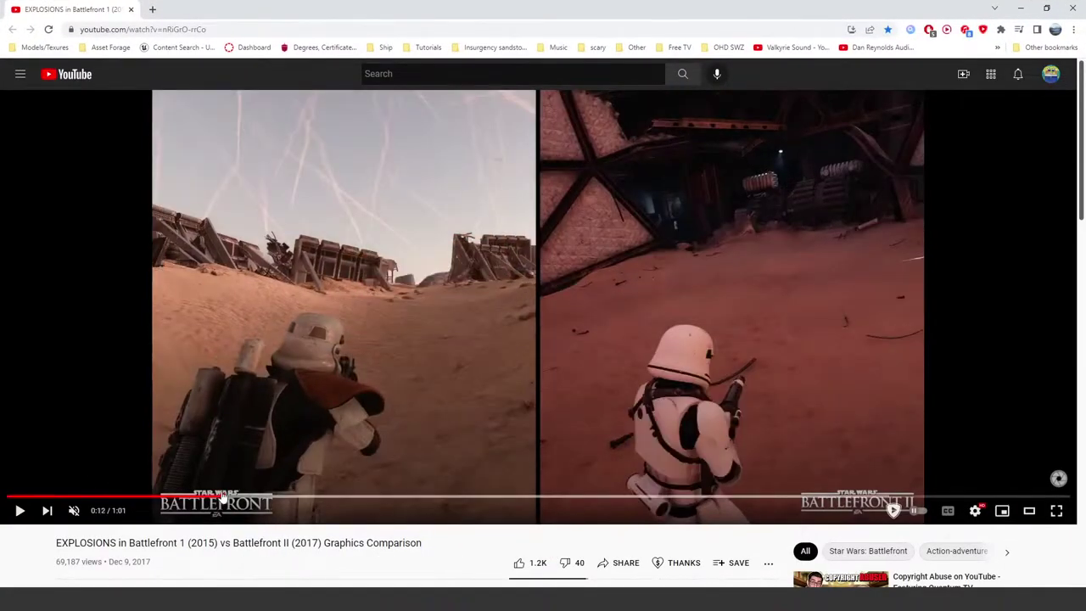
click(123, 497)
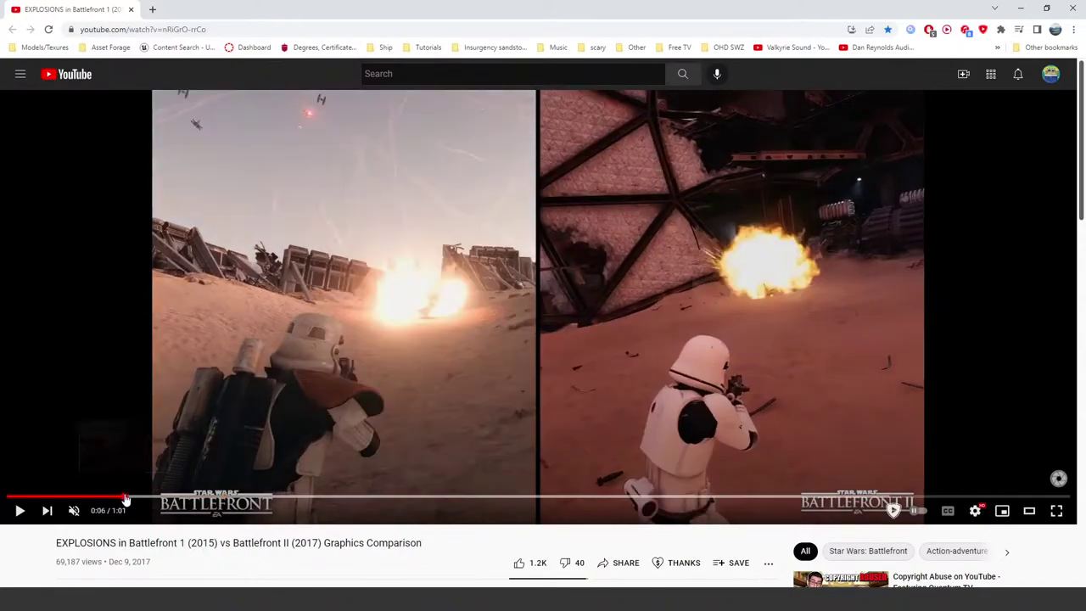
key(space)
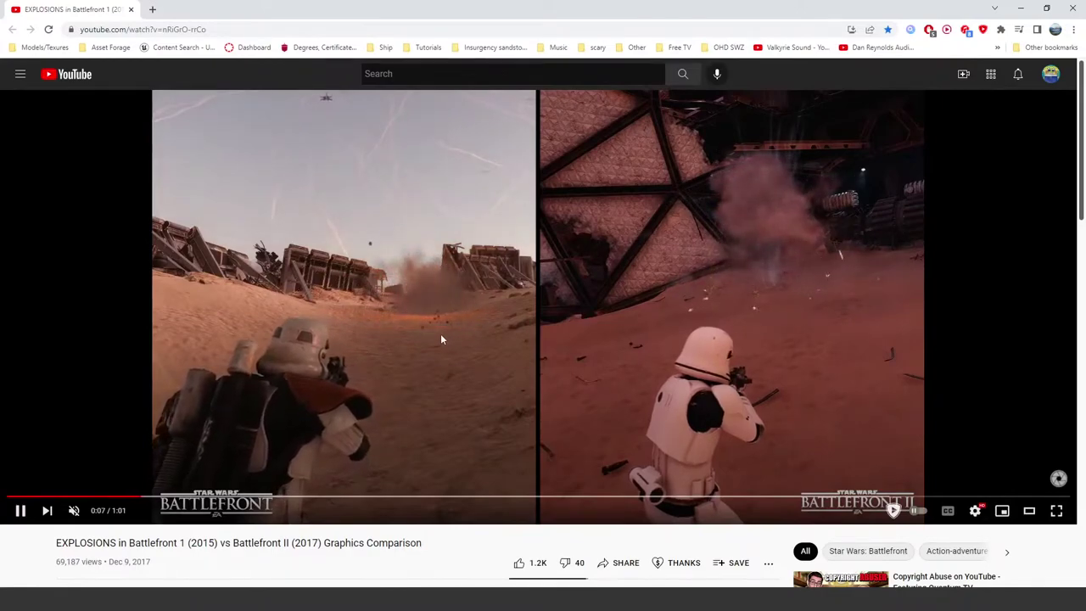
click(440, 333)
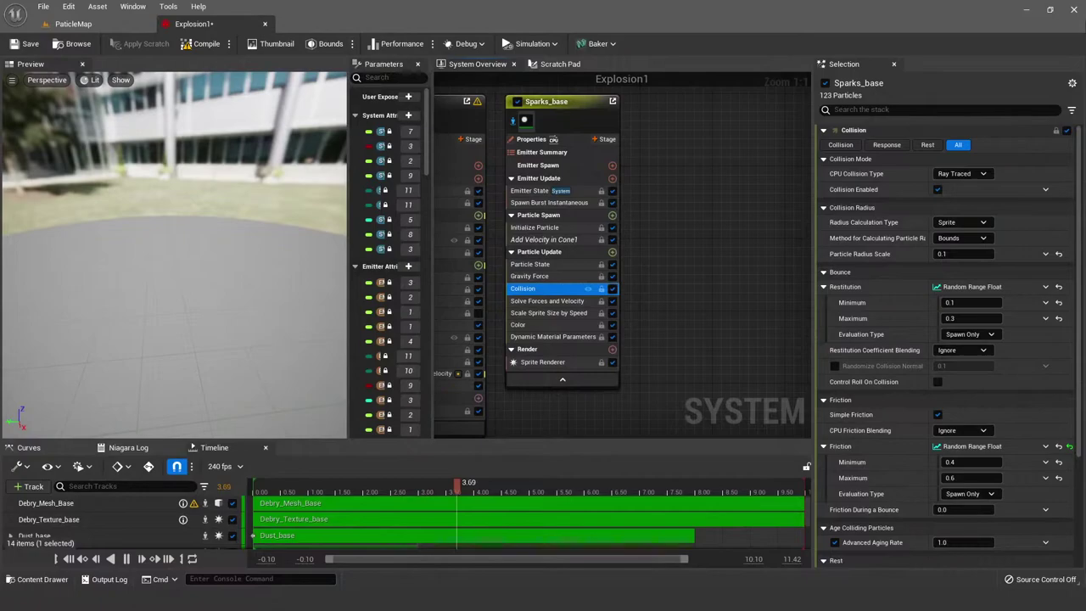
Step: Review the Collision details, then display Solve Forces and Velocity and Scale Sprite Size by Speed
mouse_move(560, 288)
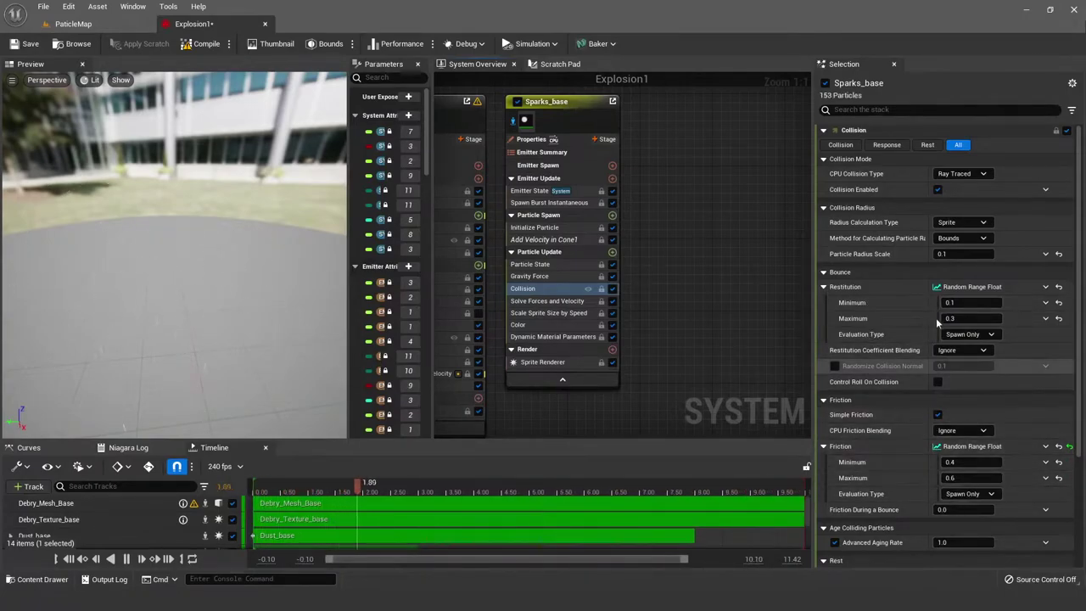
scroll(977, 265, down, 1)
scroll(977, 263, down, 4)
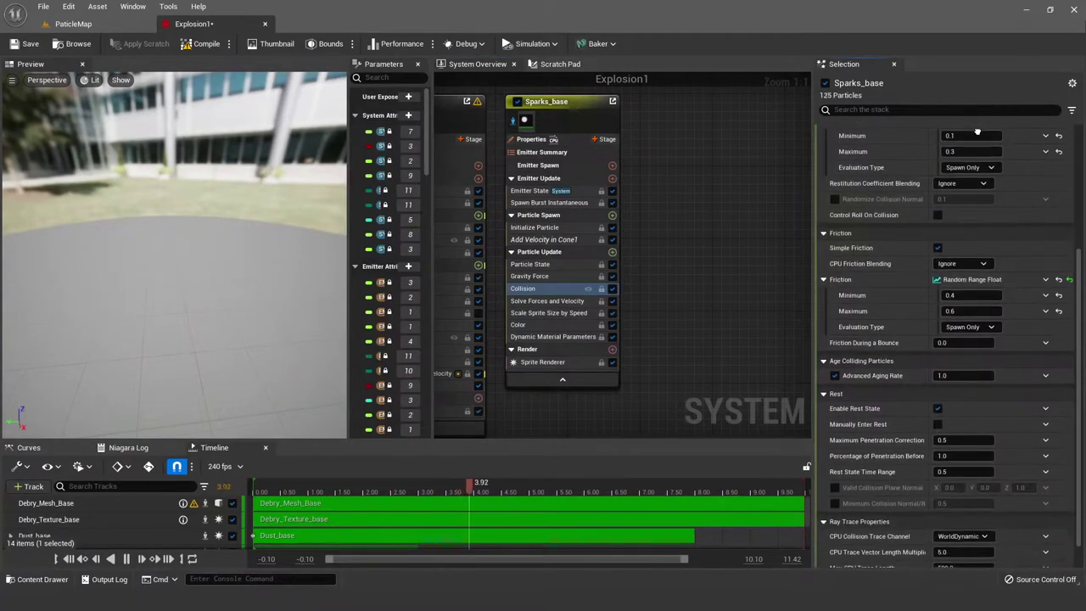
scroll(1022, 274, down, 1)
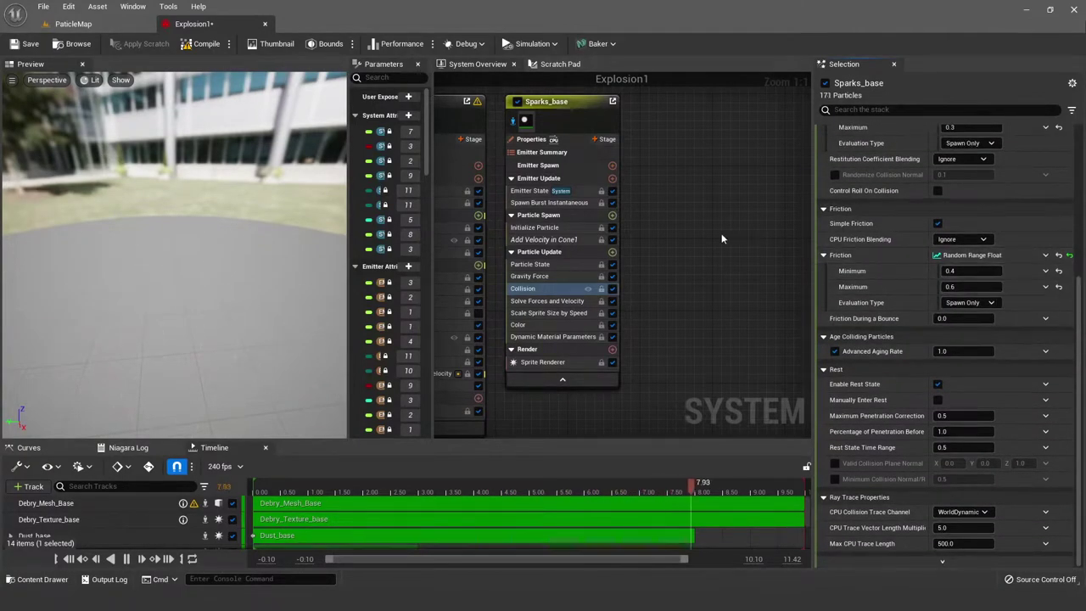
click(552, 301)
click(535, 313)
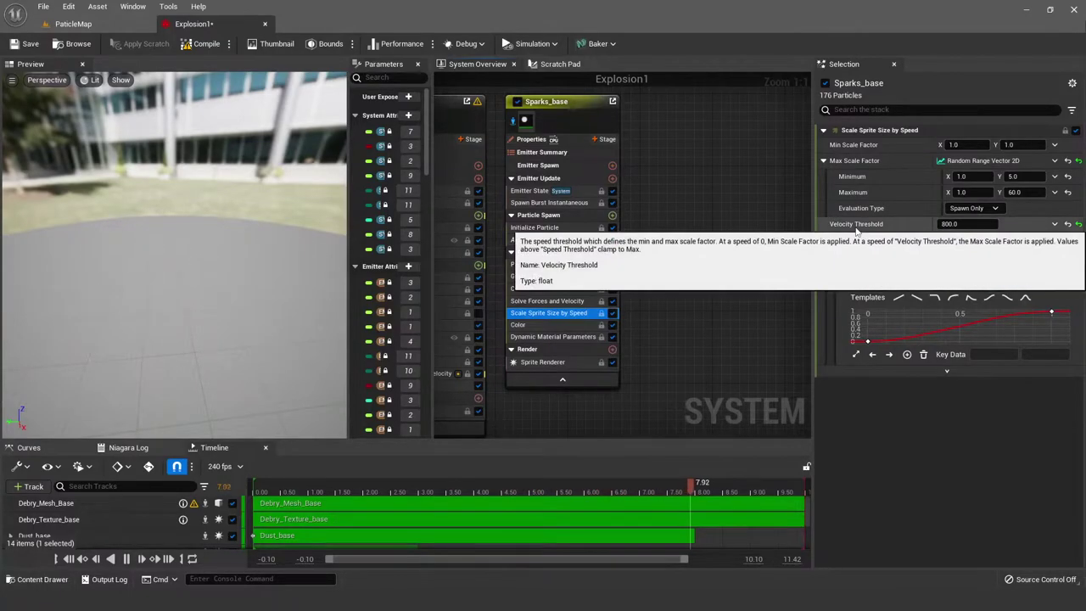
click(857, 225)
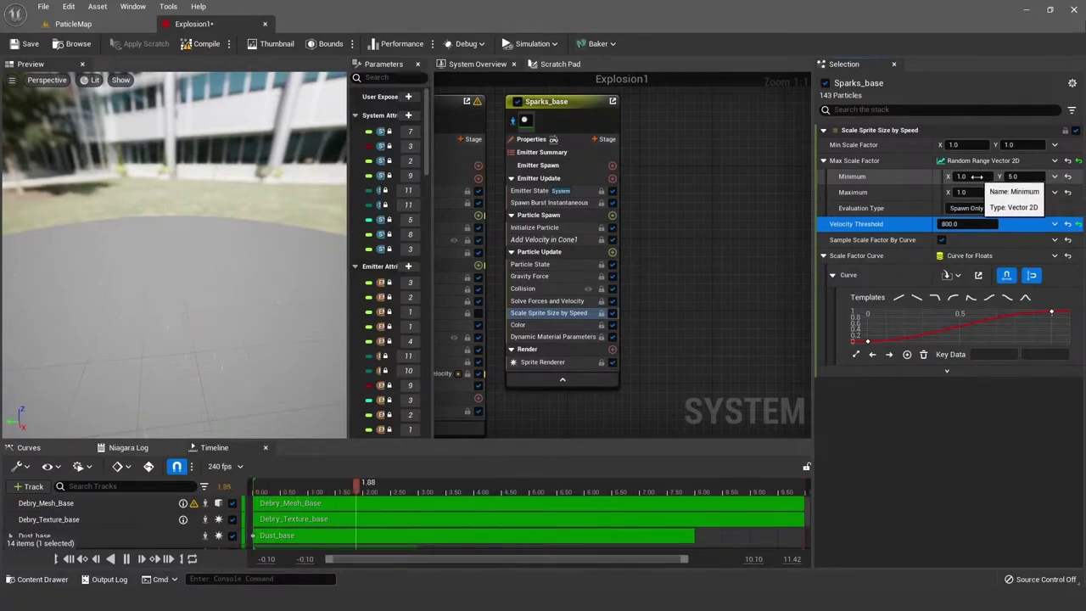
click(962, 223)
click(905, 223)
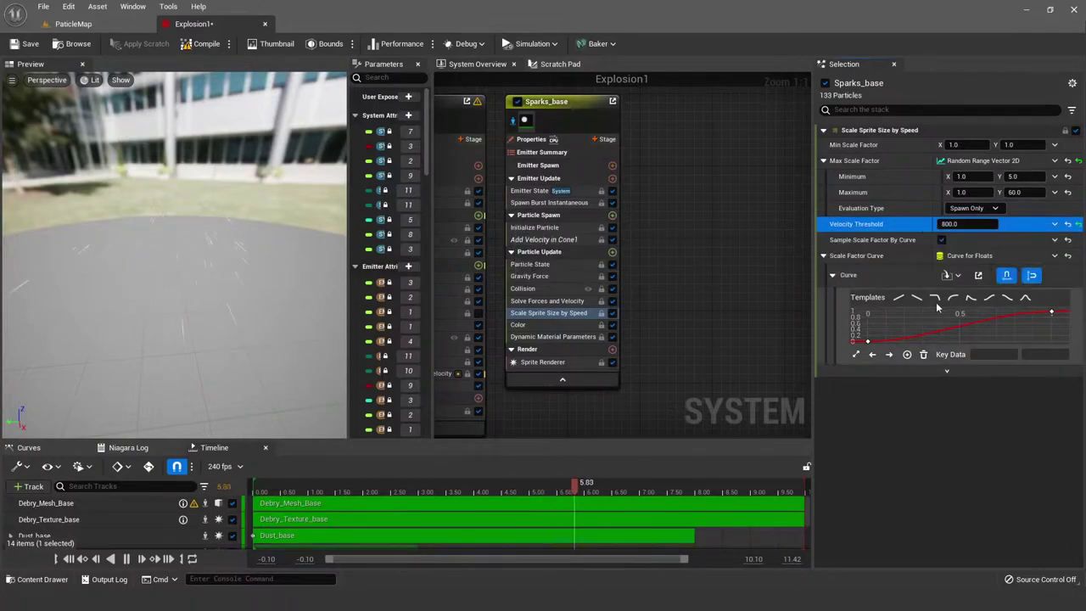
click(868, 341)
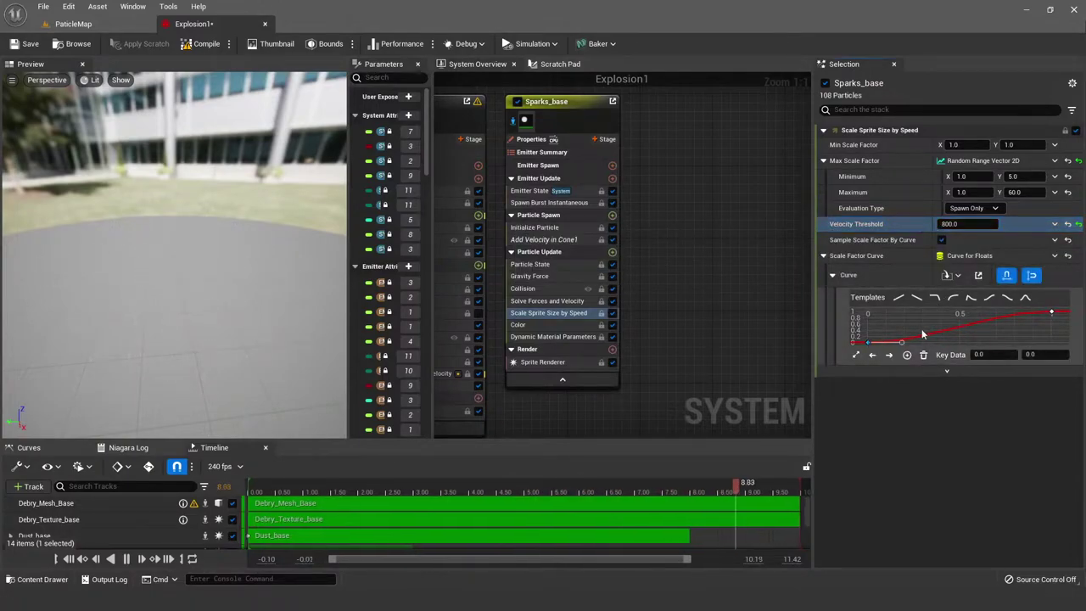
click(1051, 312)
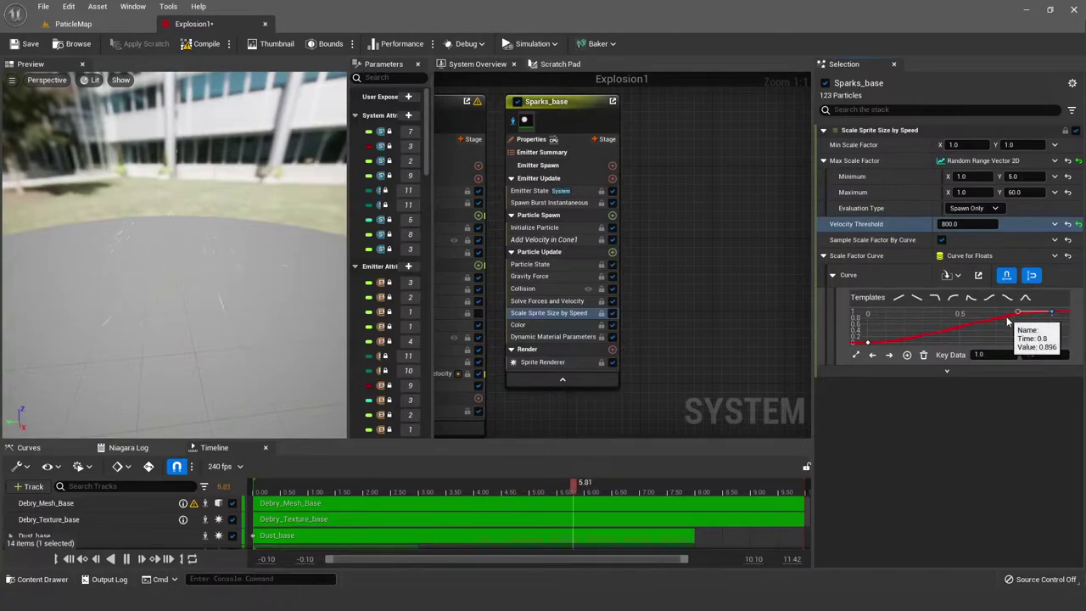
click(865, 223)
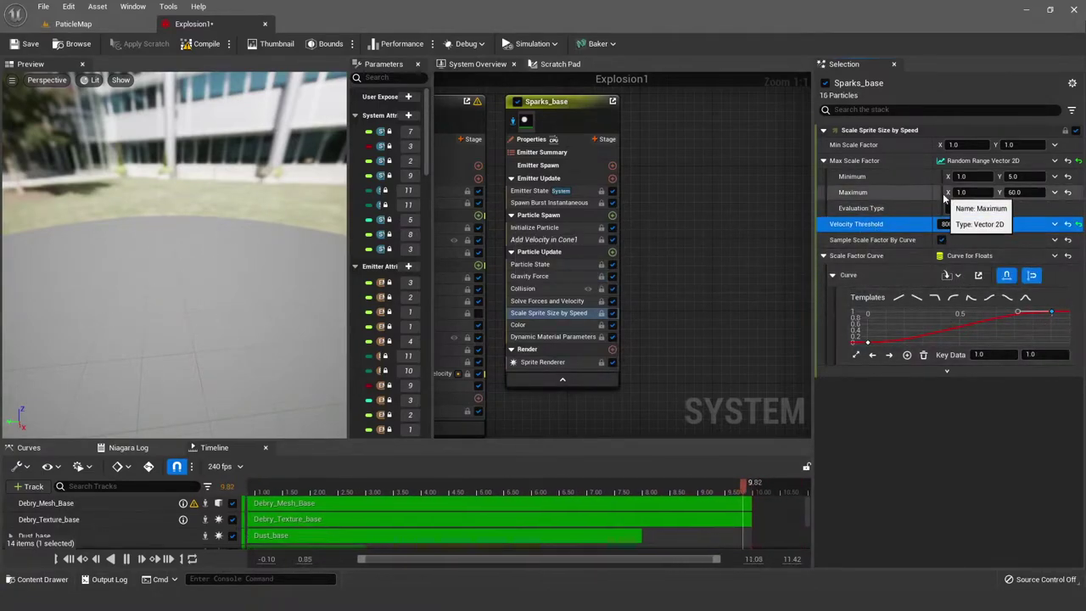
click(882, 192)
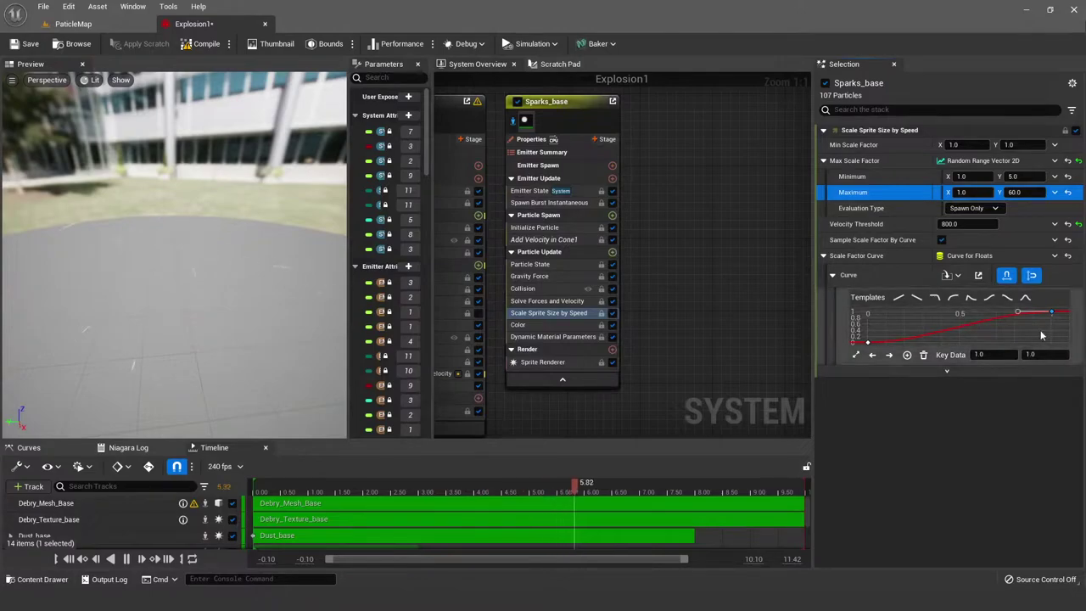
click(1051, 314)
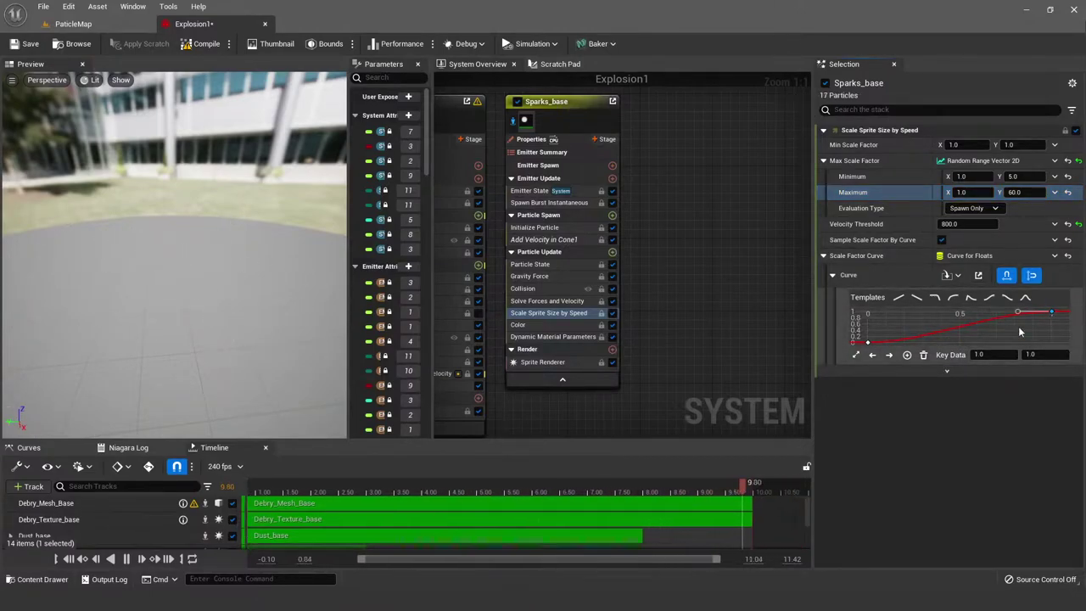
right_click(865, 256)
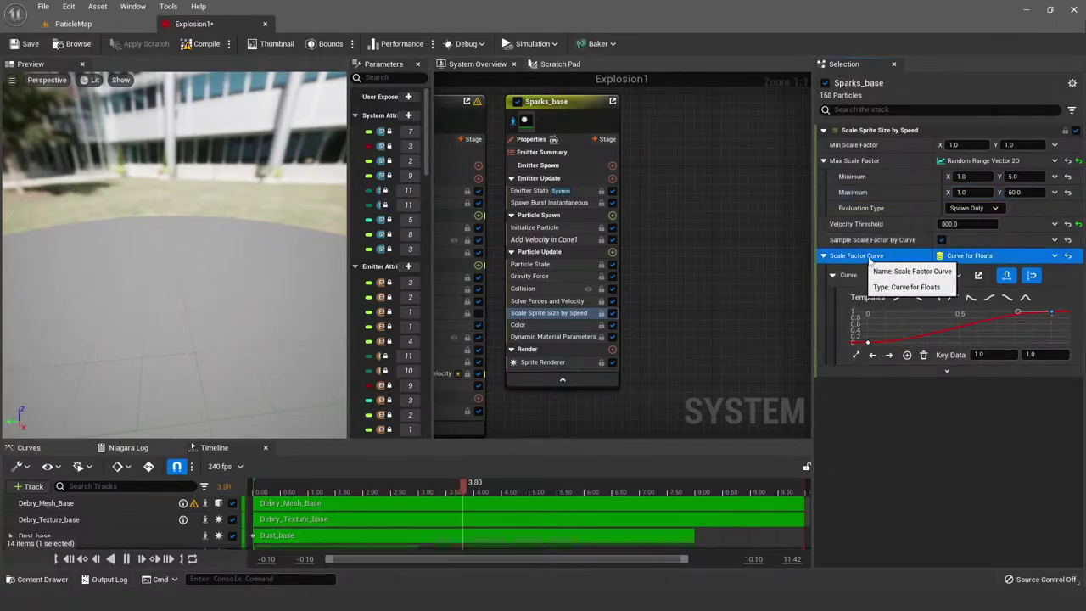
key(Escape)
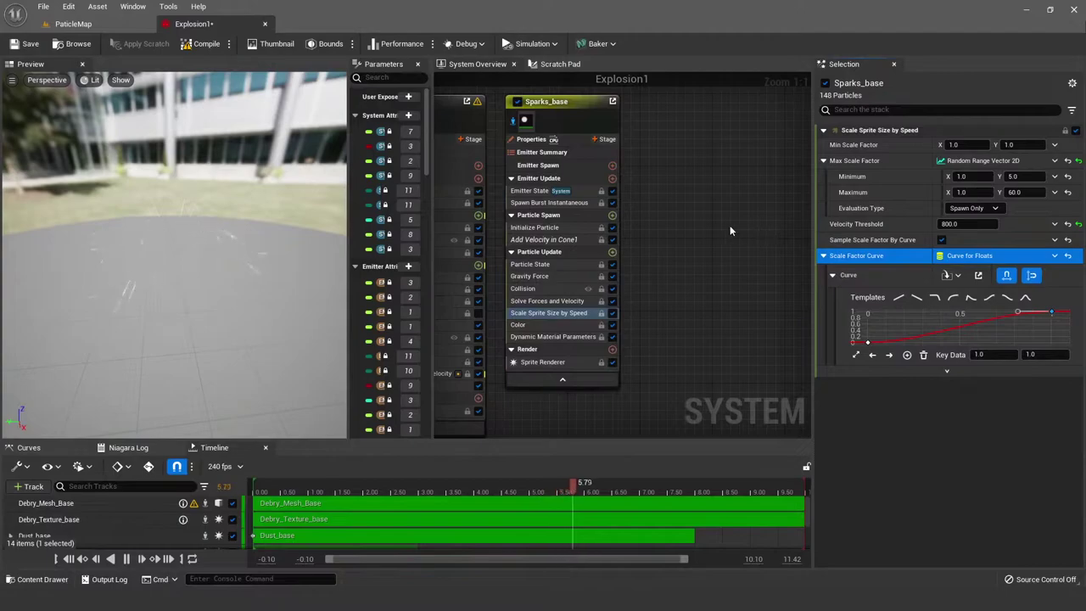
Step: Compare the sparks in the preview with Scale Sprite Size by Speed off, then re-enable it
click(560, 314)
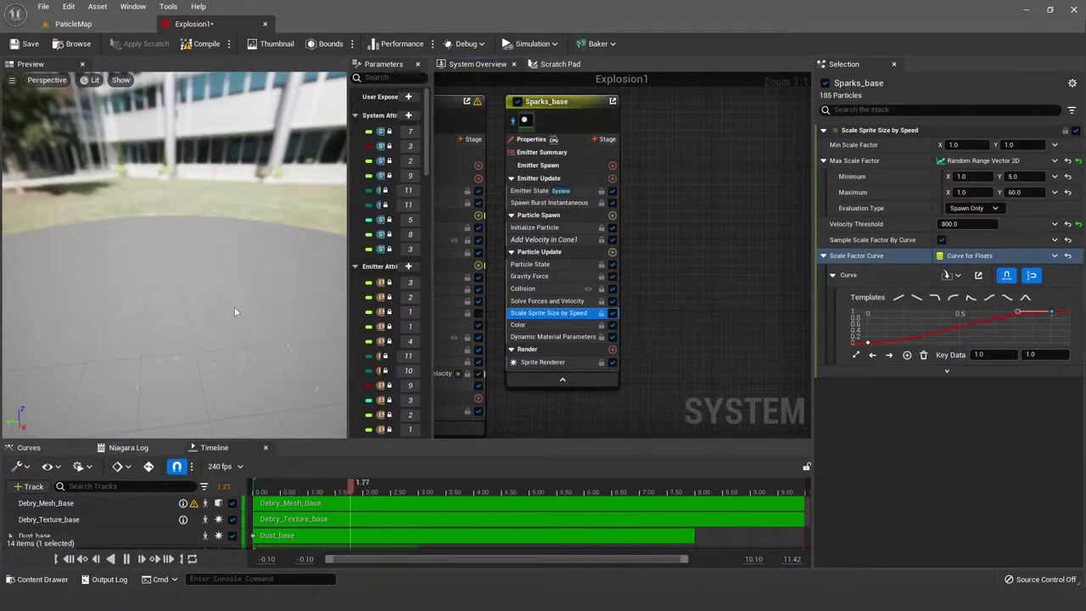
drag(235, 313, 270, 307)
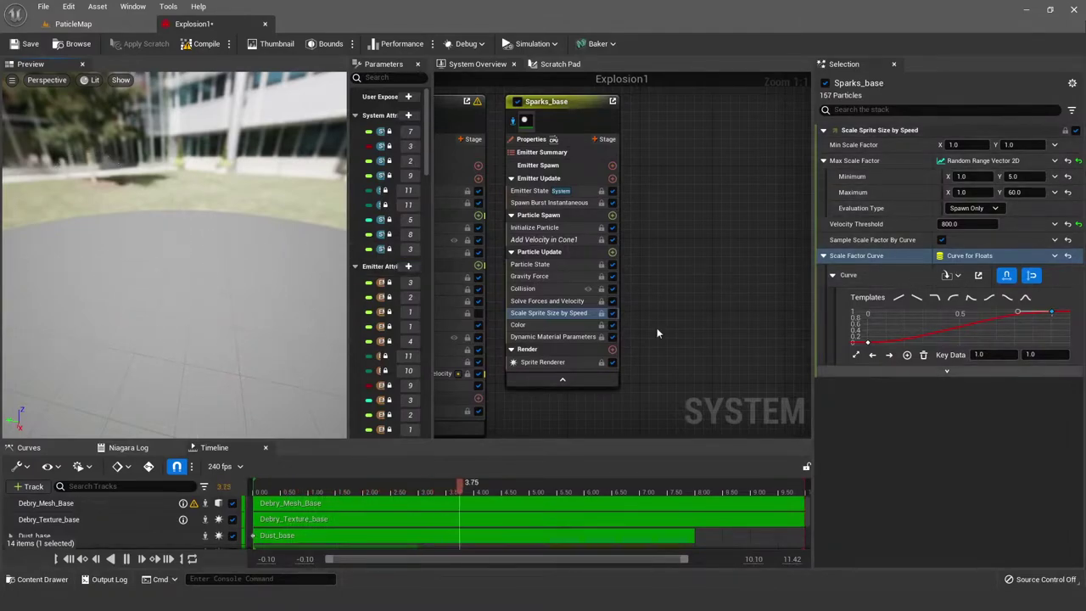
click(612, 313)
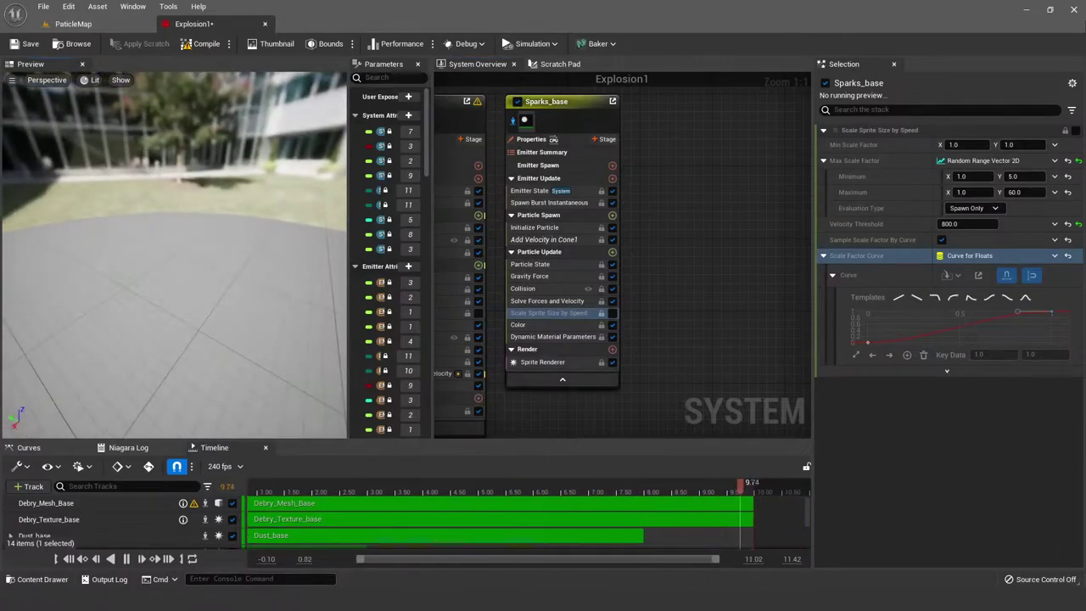
drag(204, 306, 246, 264)
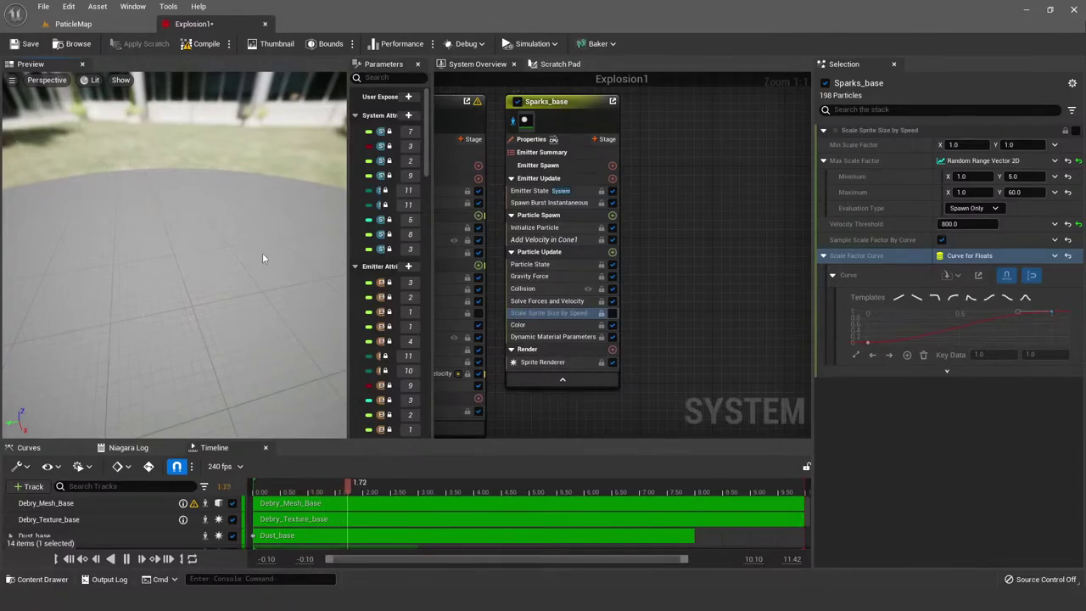
drag(262, 253, 259, 241)
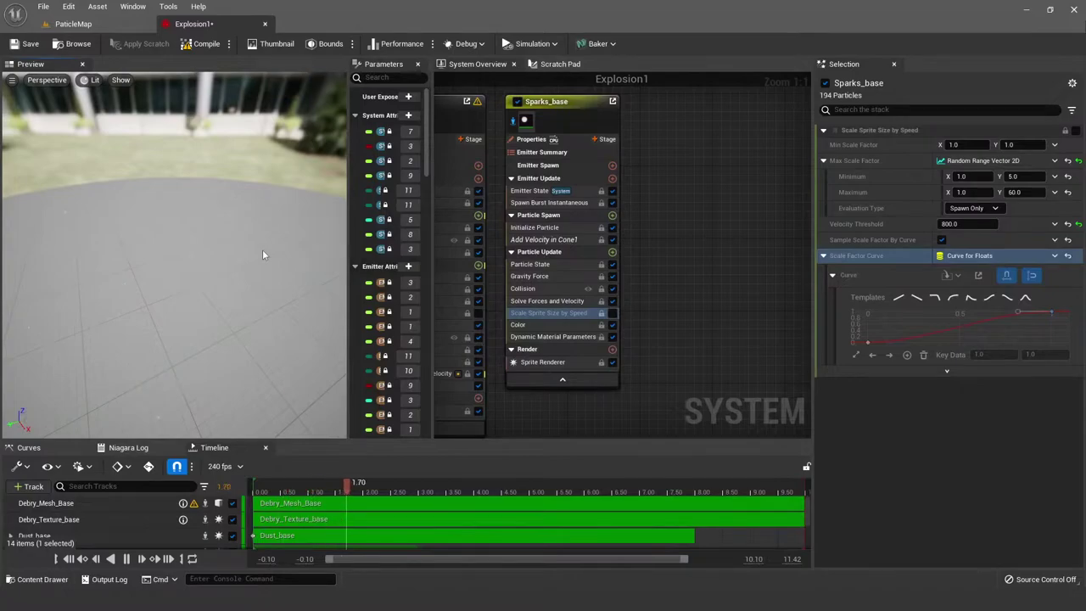
click(612, 315)
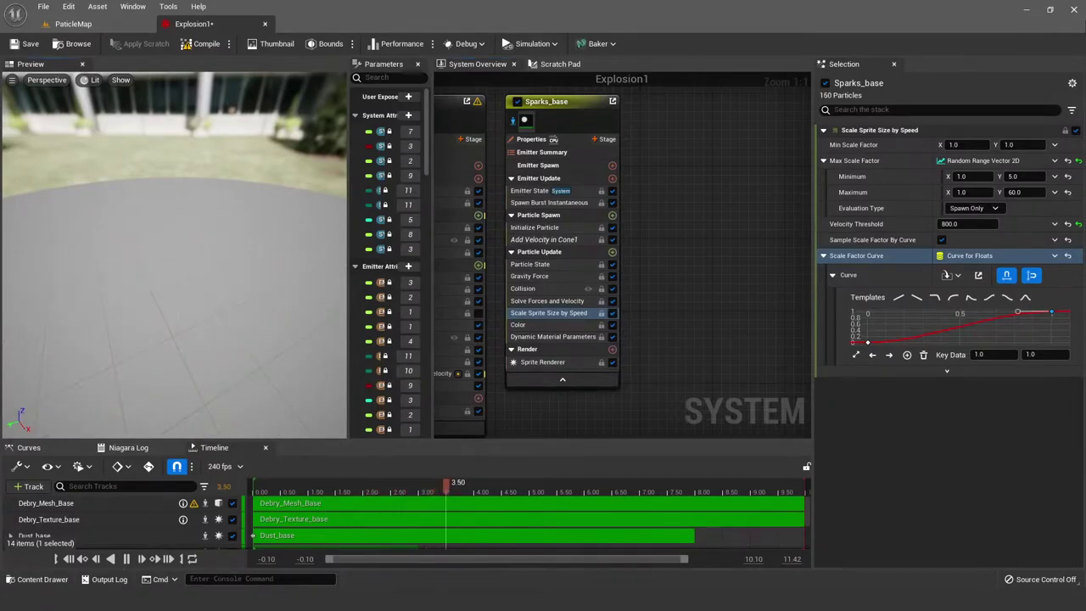
key(alt+Tab)
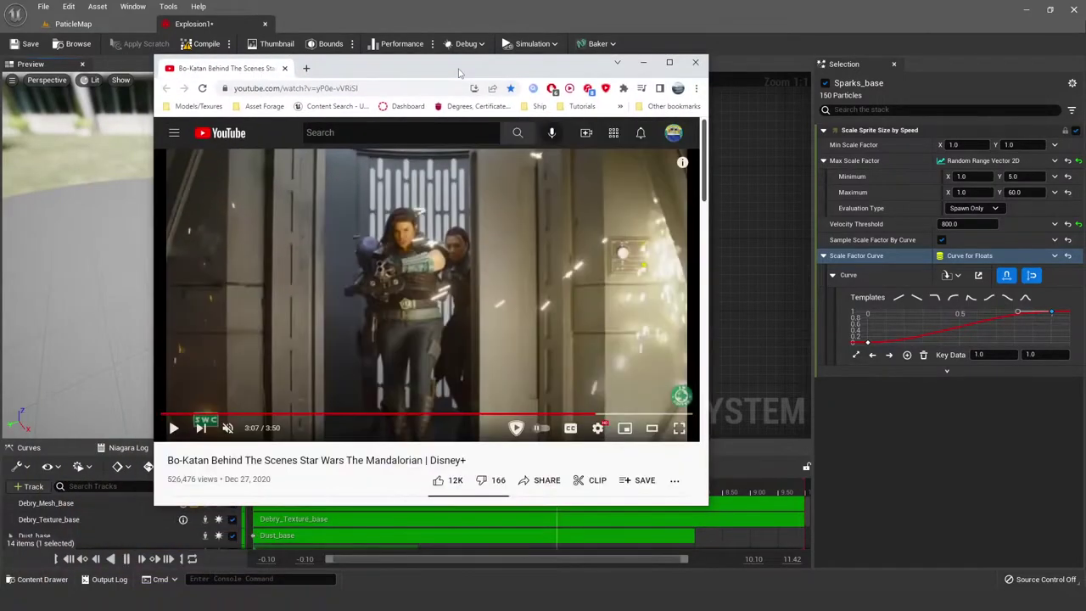
Step: Maximize the Mandalorian reference video and step the paused footage back two frames
key(super+Up)
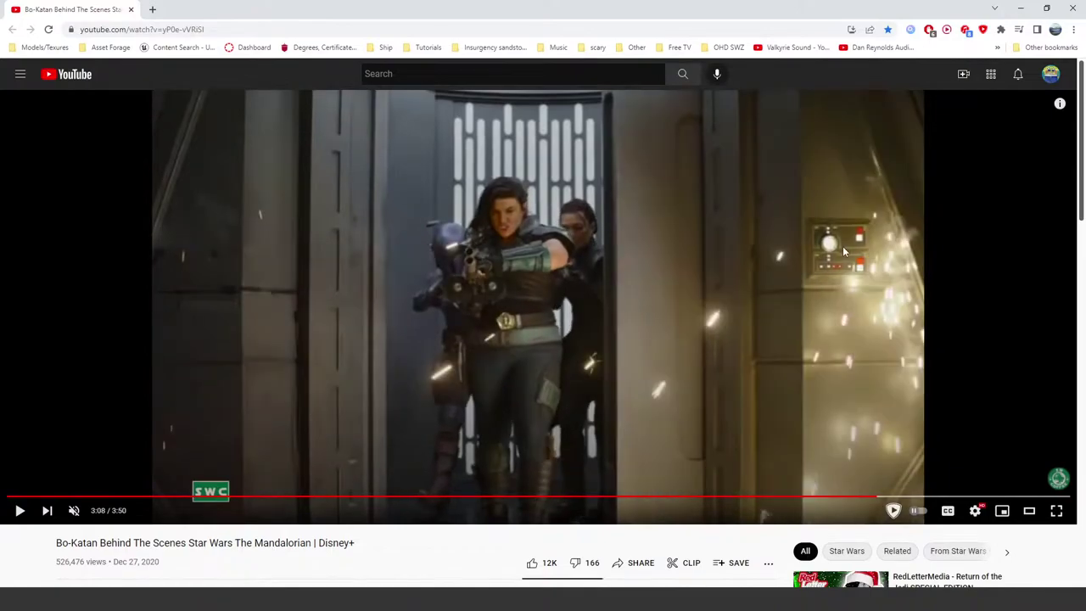
key(comma)
key(comma)
key(comma)
key(comma)
key(comma)
key(comma)
key(comma)
key(comma)
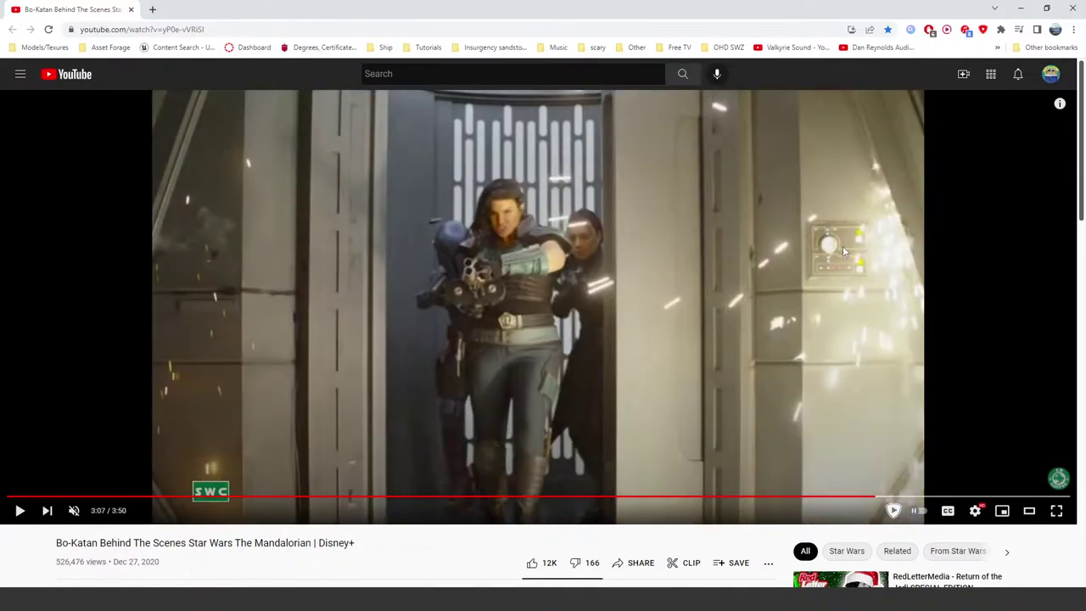
key(comma)
key(comma)
key(comma)
key(comma)
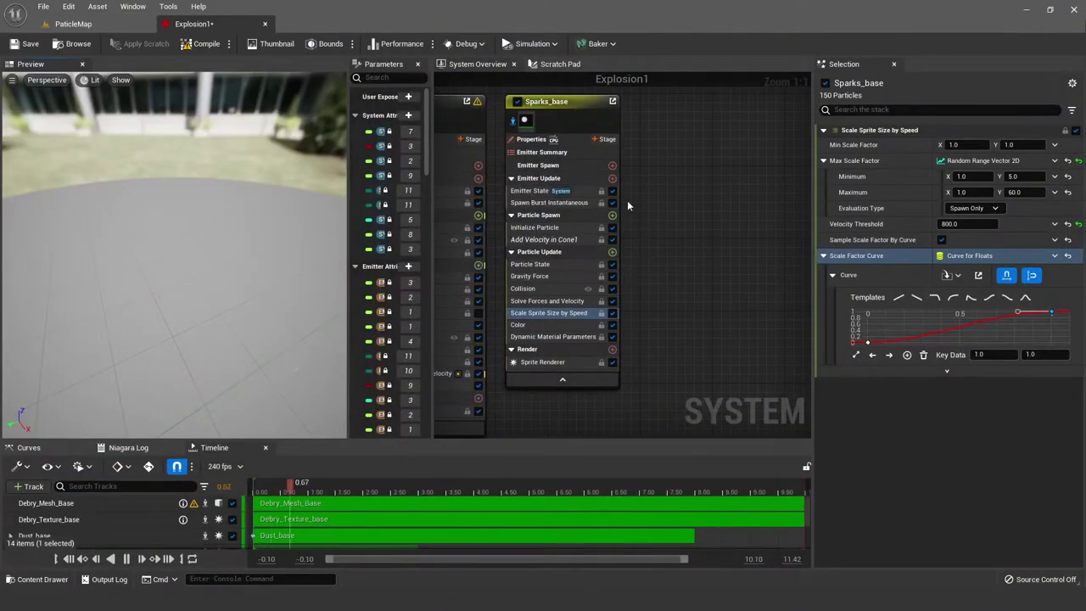
Step: Pass Scale Sprite Size by Speed and show Sparks_base's white-to-orange Color curve over NormalizedAge
click(548, 313)
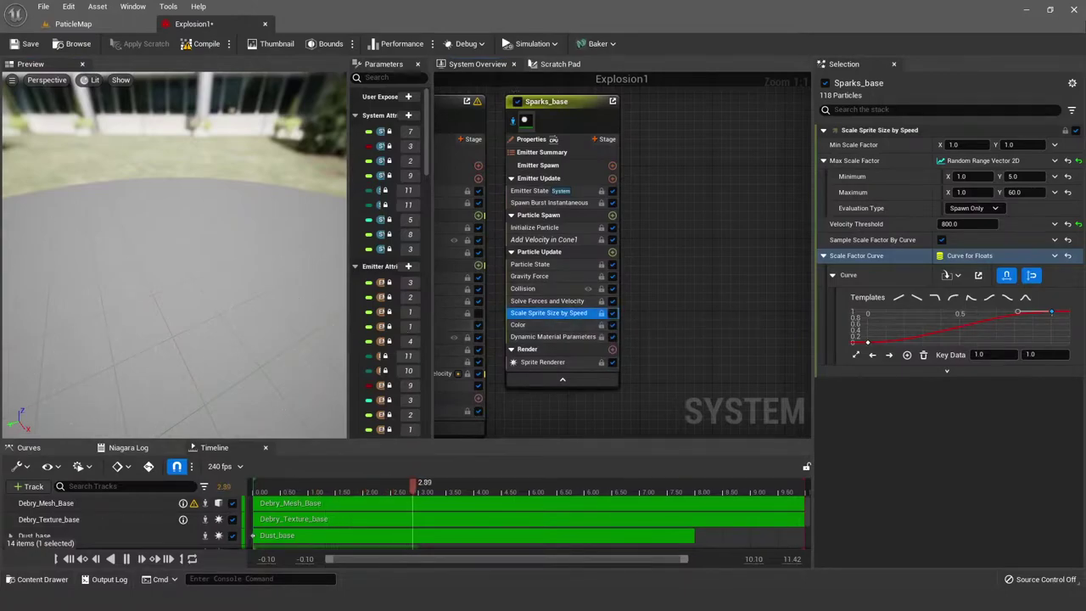
click(536, 326)
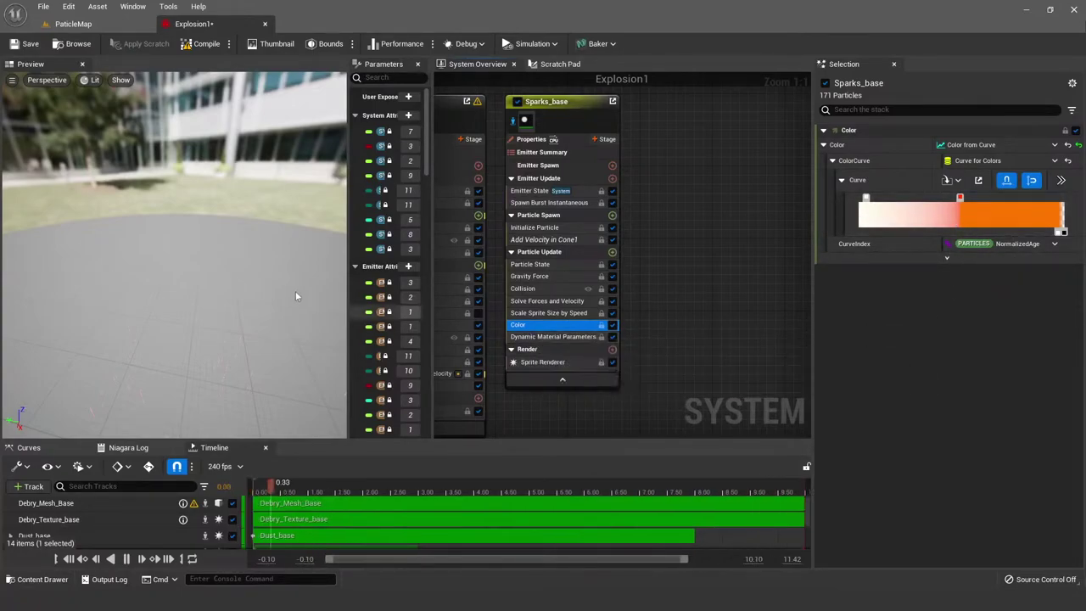
drag(296, 290, 299, 262)
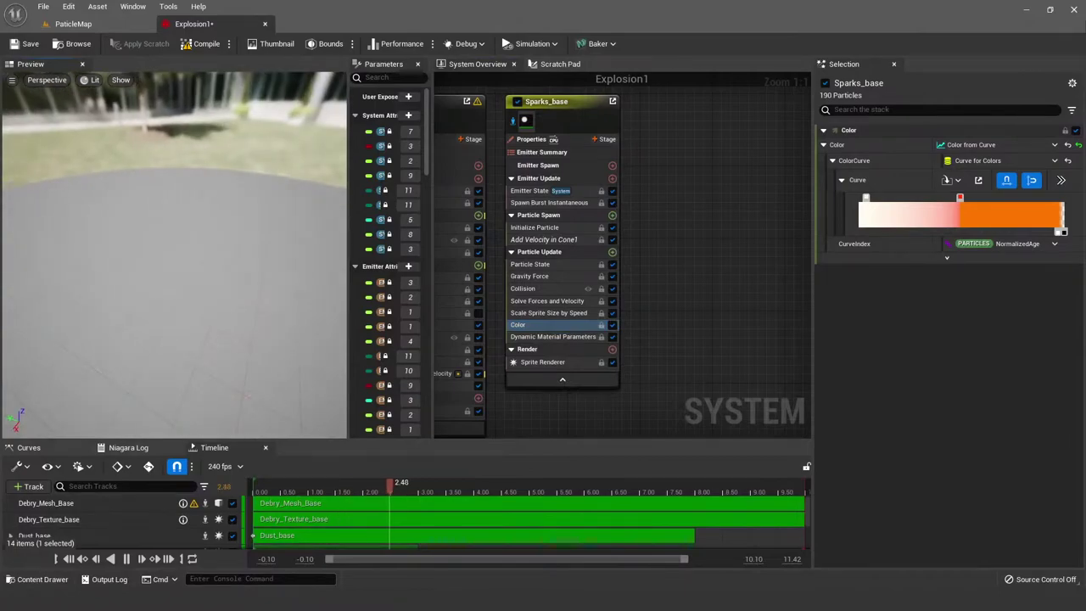
Step: Check Sparks_base's Dynamic Material Parameters, then Ring_Distortion_base's curve-driven Power and 2800.0 particle size
click(552, 336)
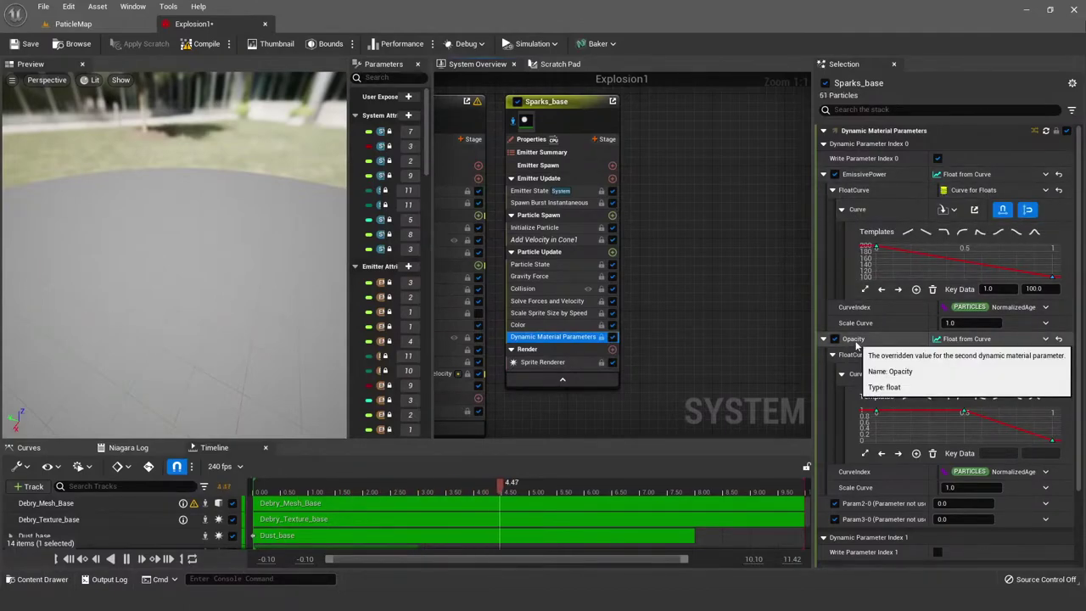
scroll(693, 318, down, 4)
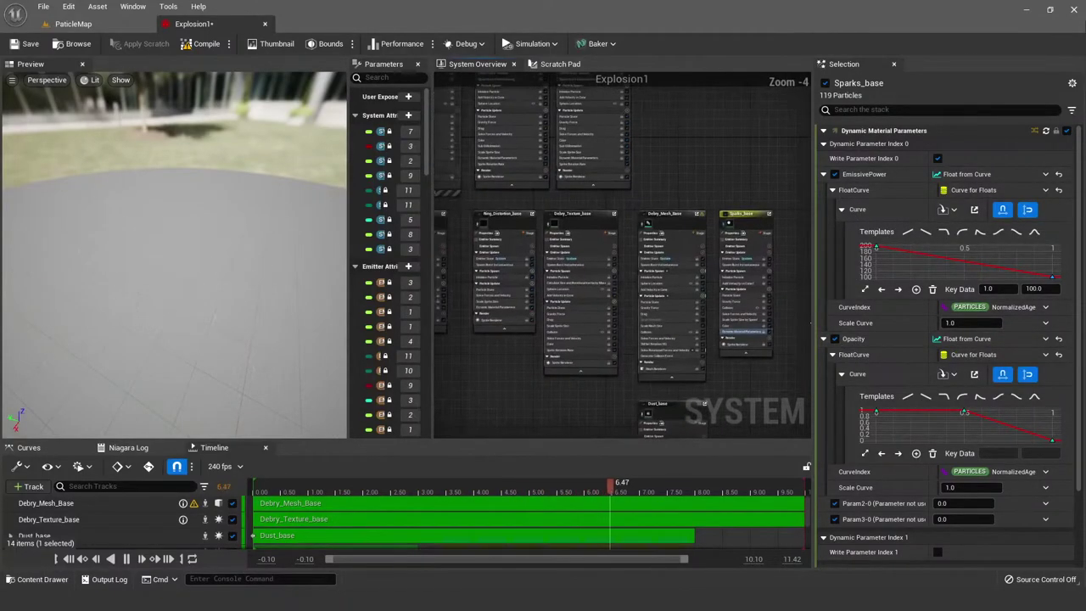
right_drag(811, 323, 771, 287)
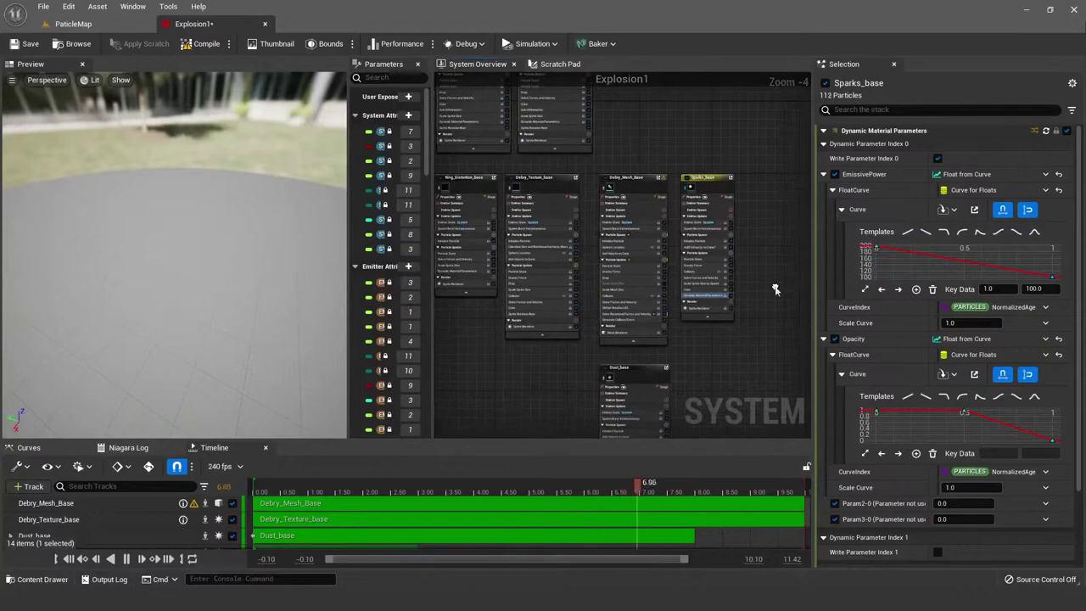
click(468, 272)
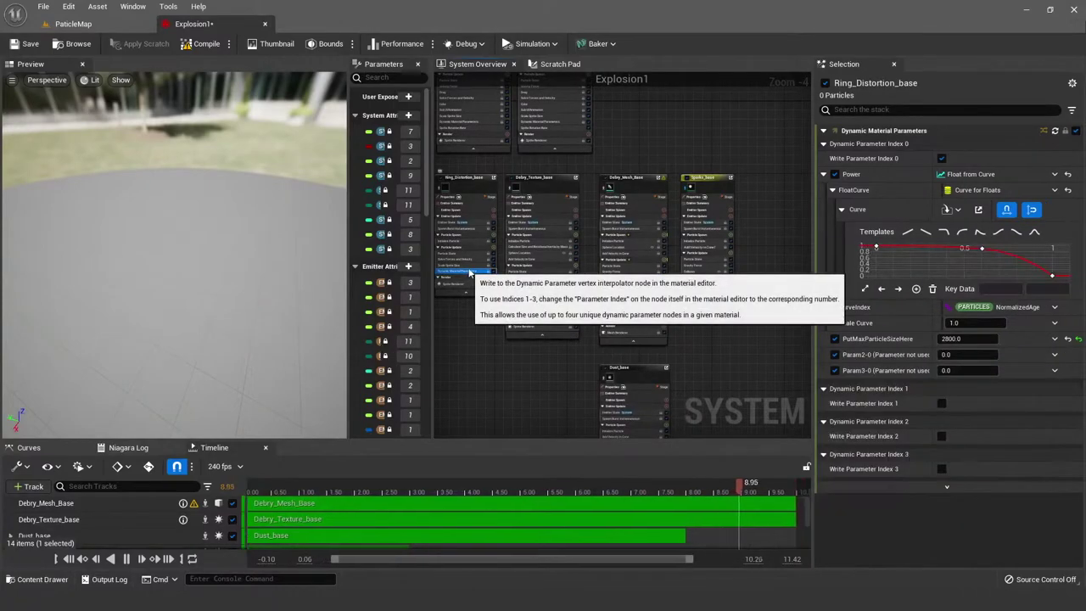
click(692, 197)
click(704, 295)
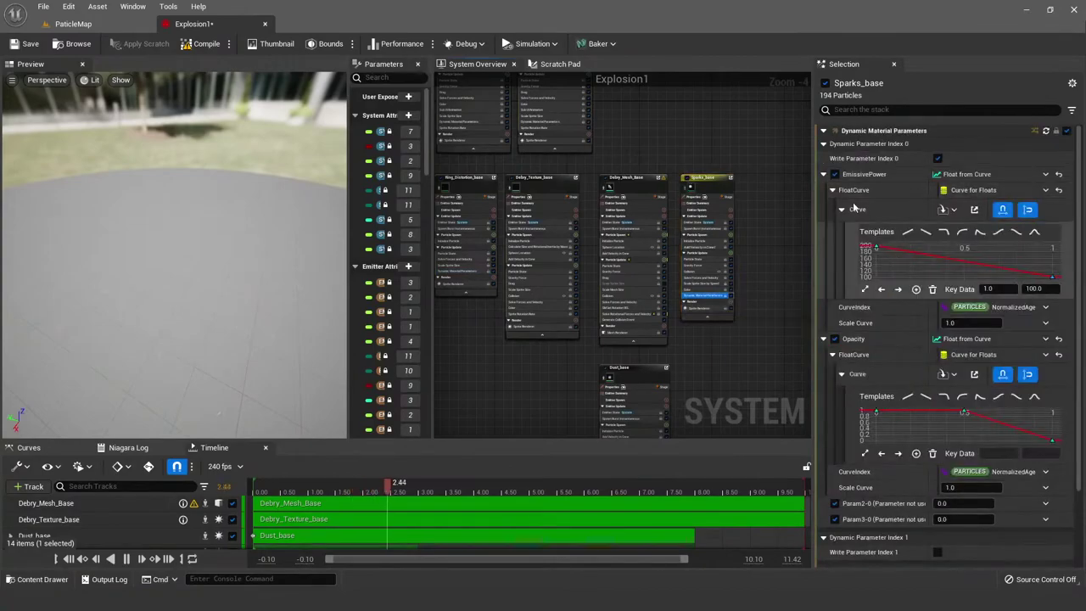
scroll(731, 306, up, 3)
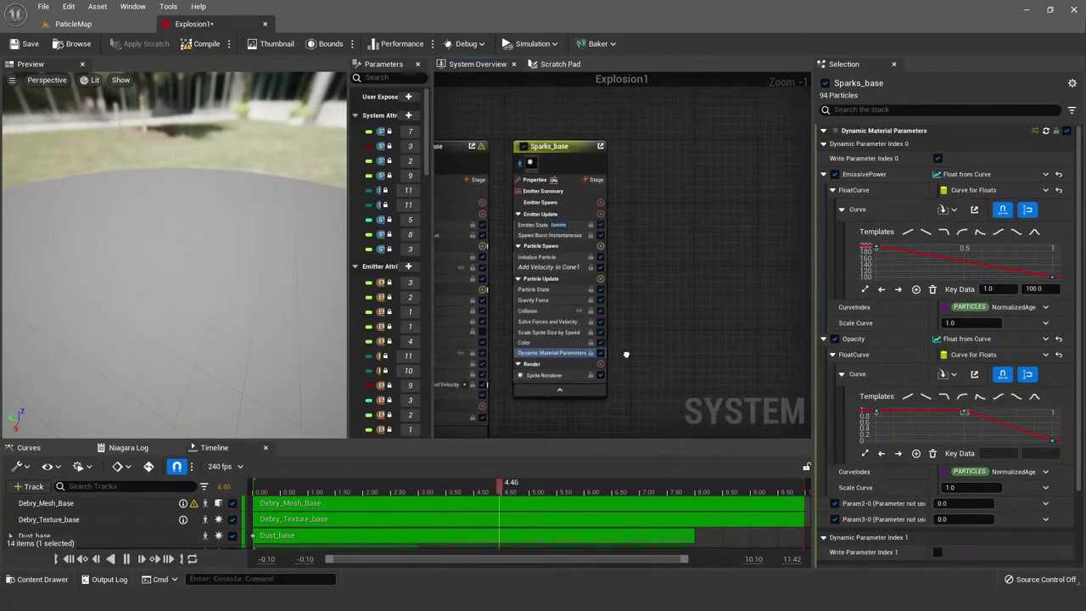
scroll(625, 354, up, 1)
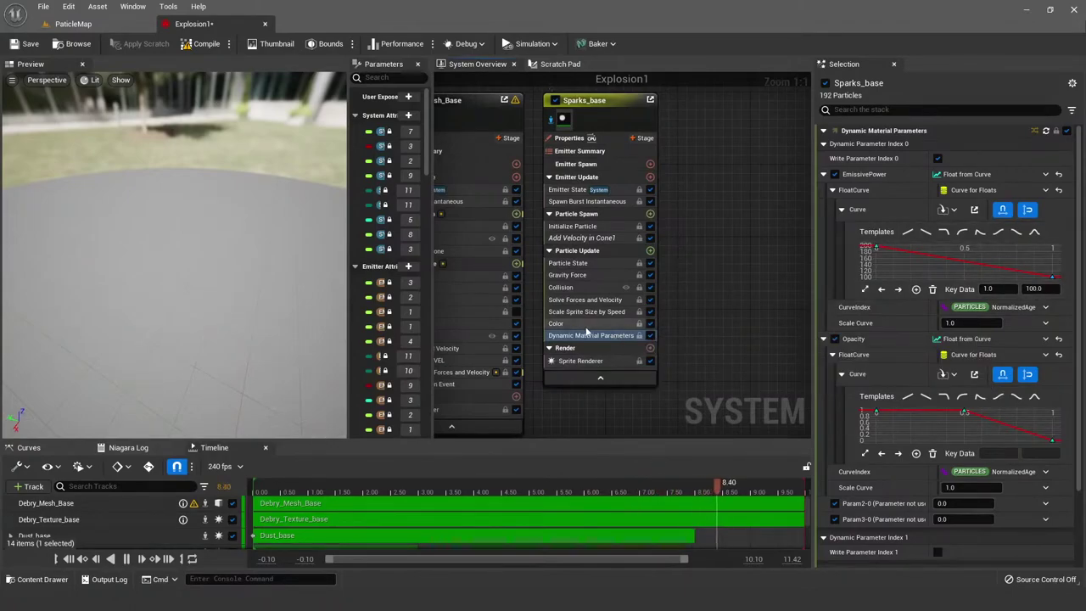
click(875, 248)
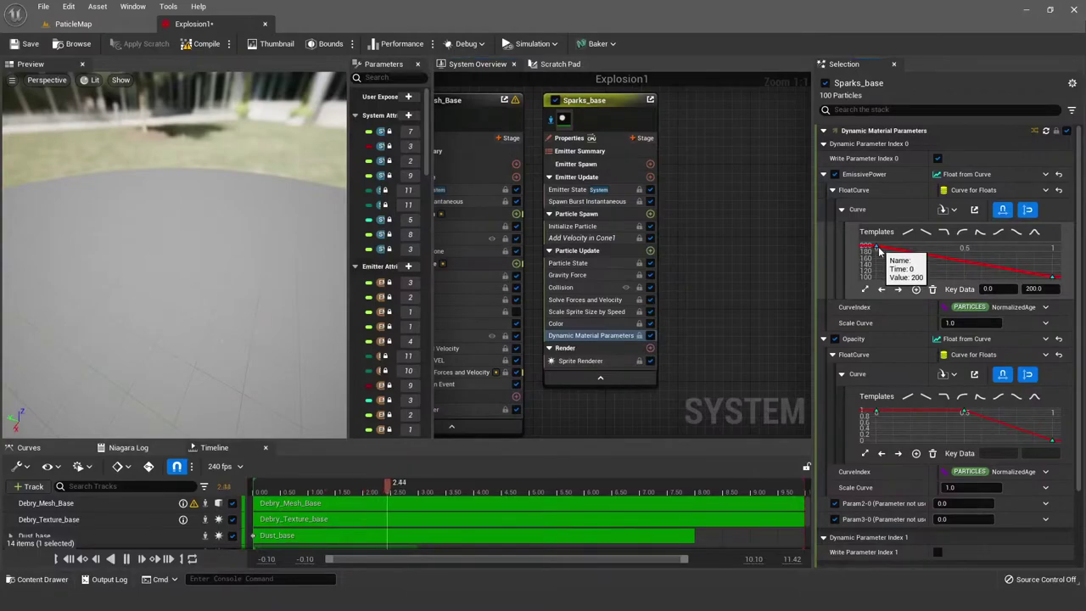
click(1052, 279)
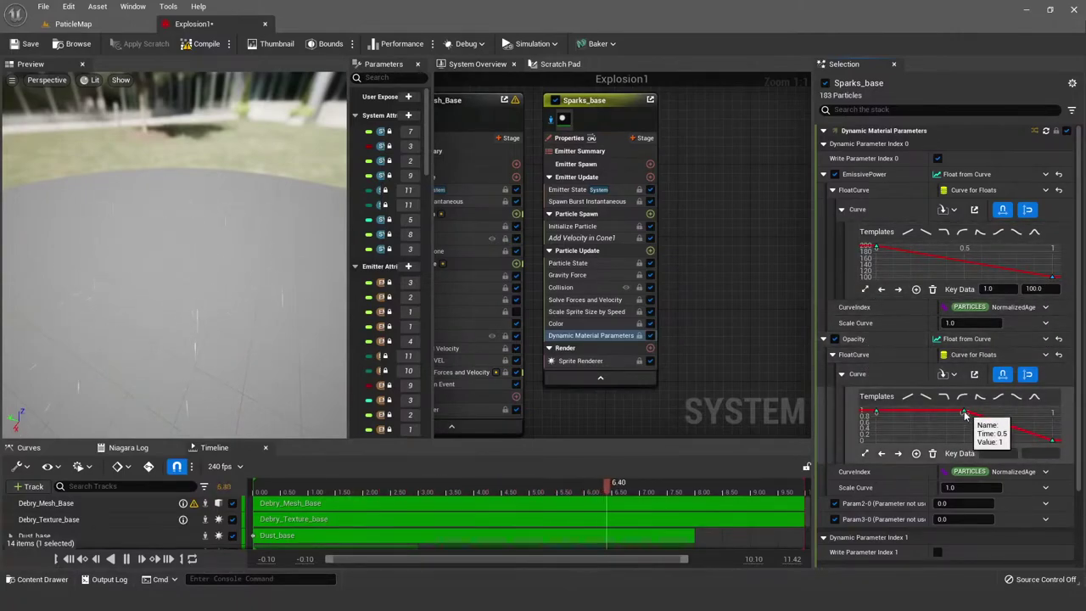
click(964, 413)
click(1053, 441)
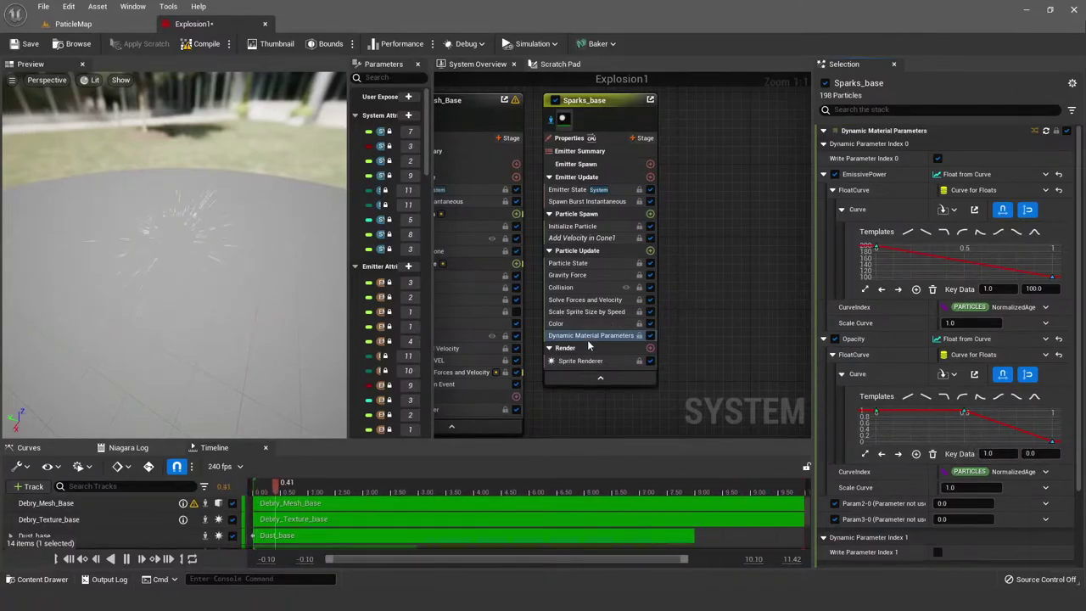
Step: Open the Sprite Renderer's Sparks_Inst material instance and orbit its preview
click(592, 362)
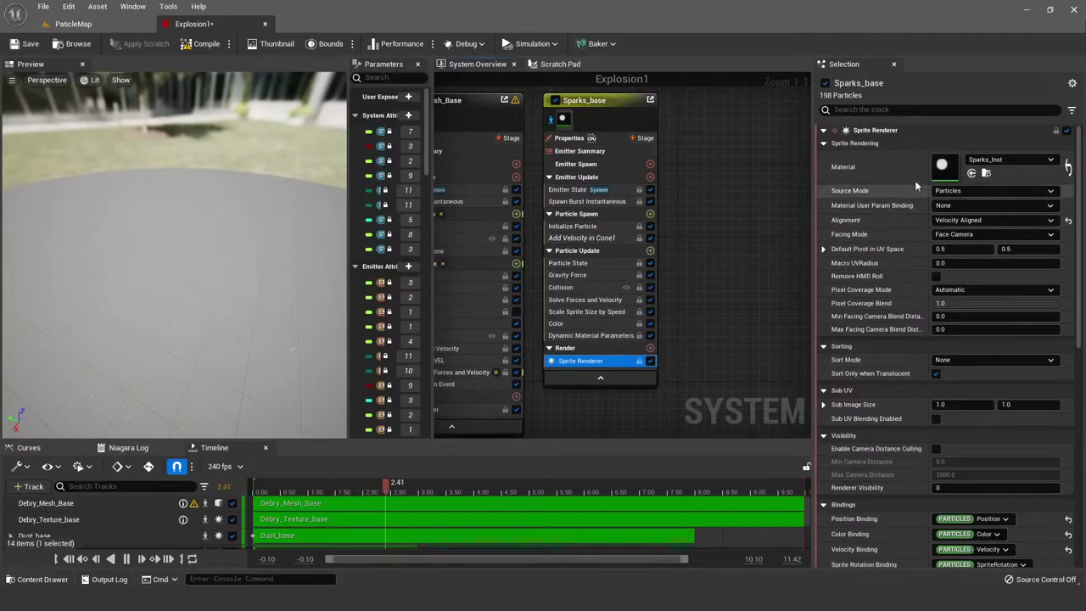
click(954, 174)
double_click(952, 169)
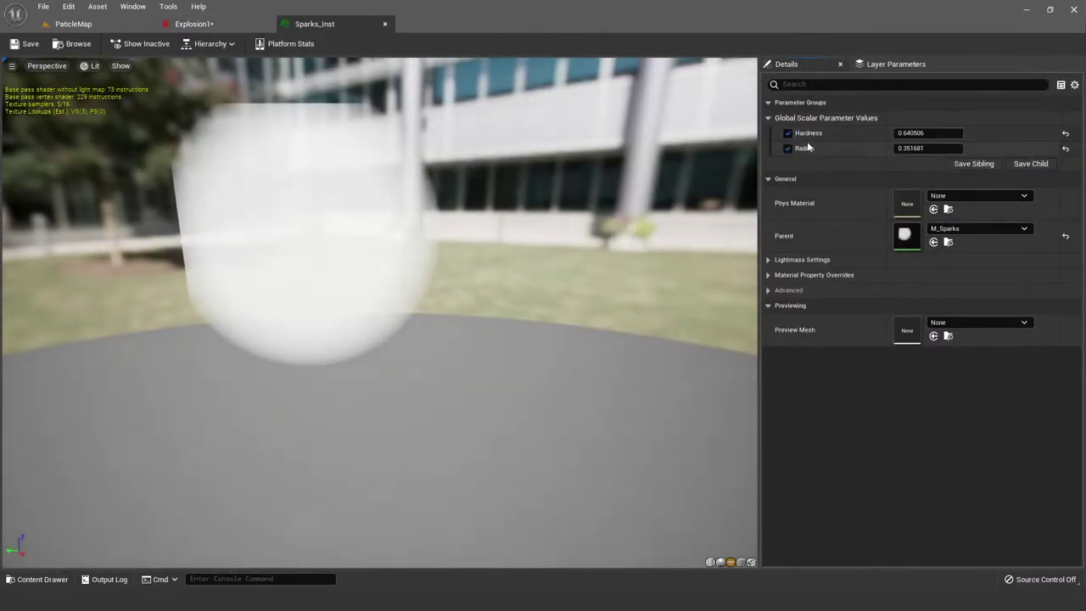
drag(509, 297, 371, 169)
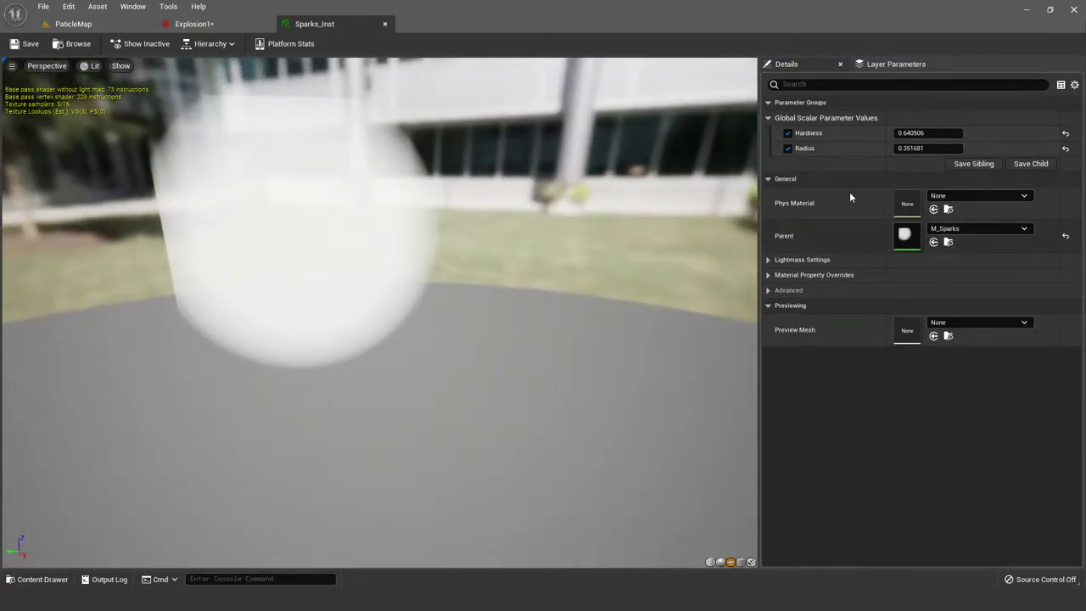
double_click(907, 237)
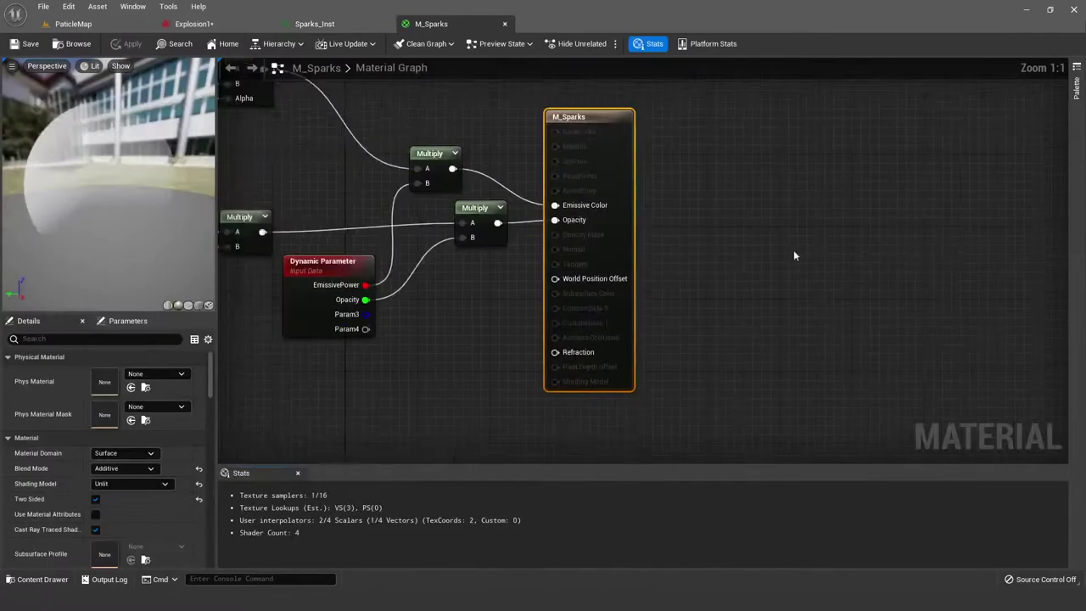
scroll(653, 255, up, 2)
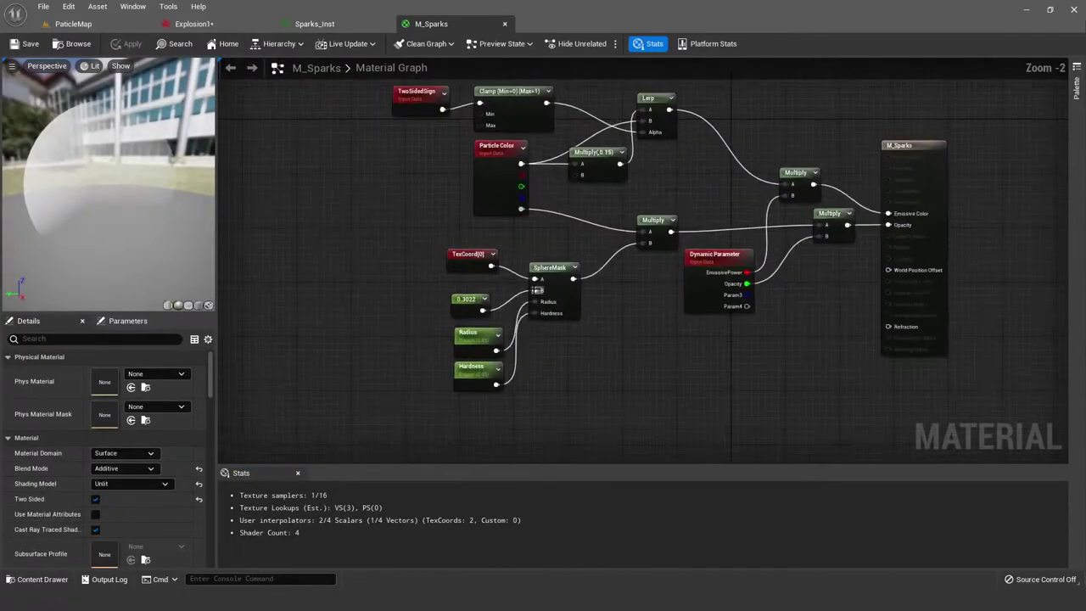
drag(512, 256, 623, 374)
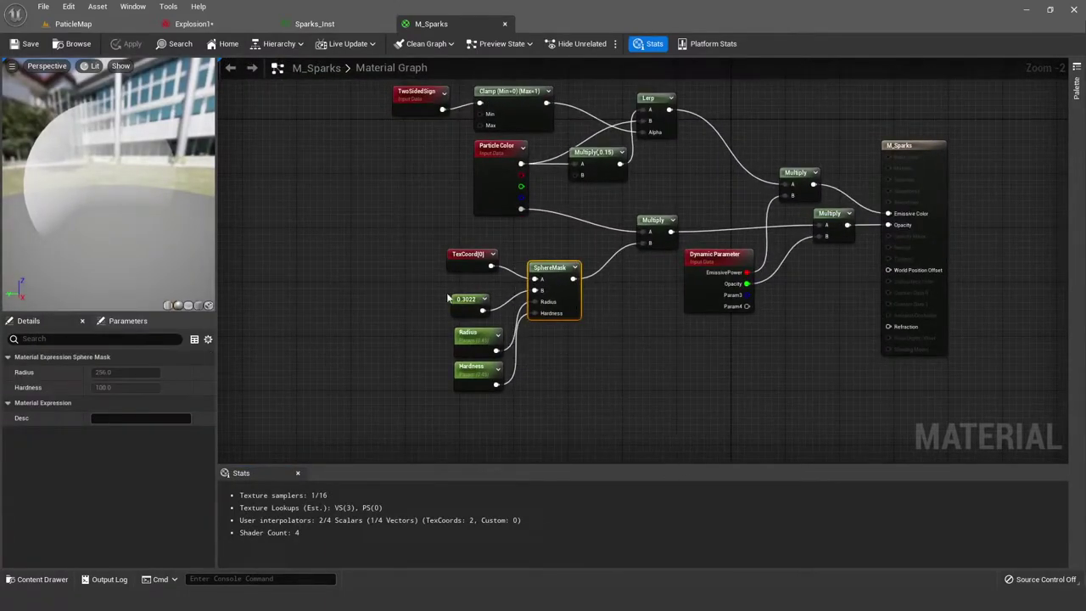
drag(153, 210, 183, 223)
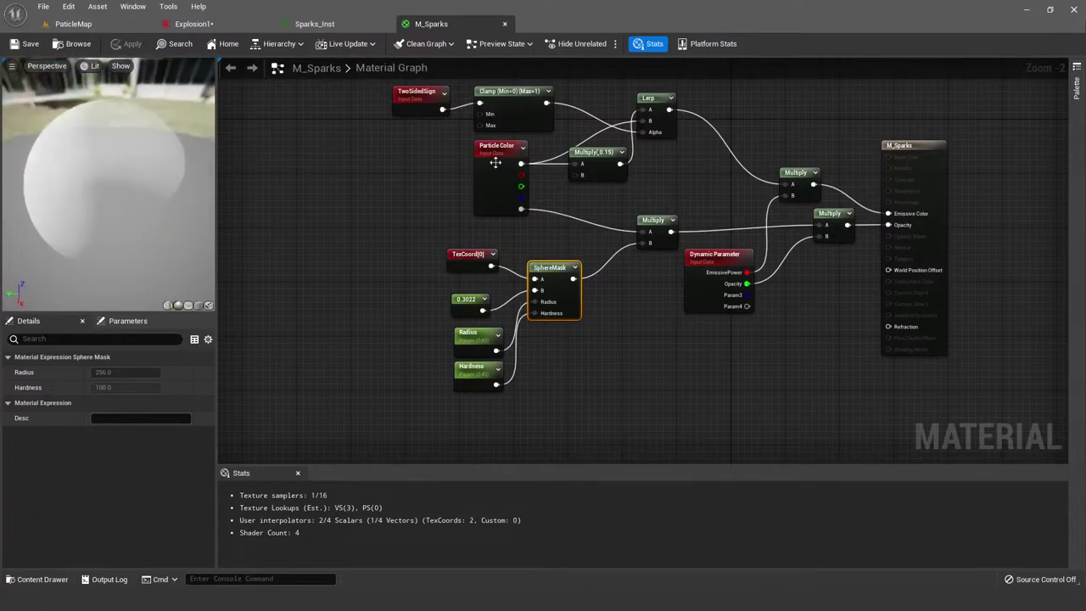
right_drag(422, 186, 382, 224)
click(382, 224)
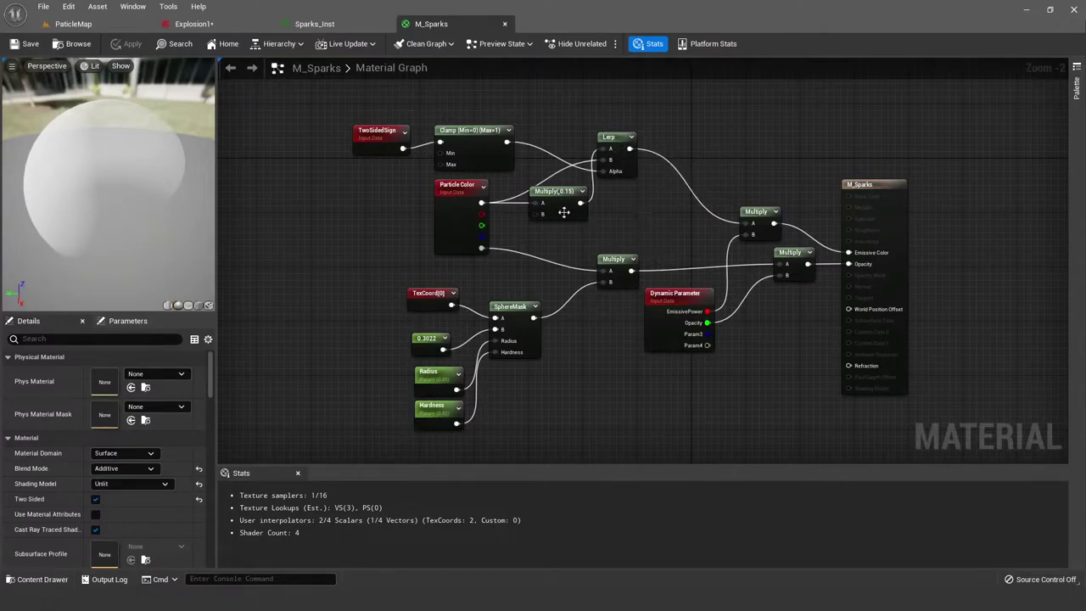
mouse_move(169, 211)
mouse_down()
mouse_move(119, 157)
mouse_move(70, 140)
mouse_up()
click(187, 307)
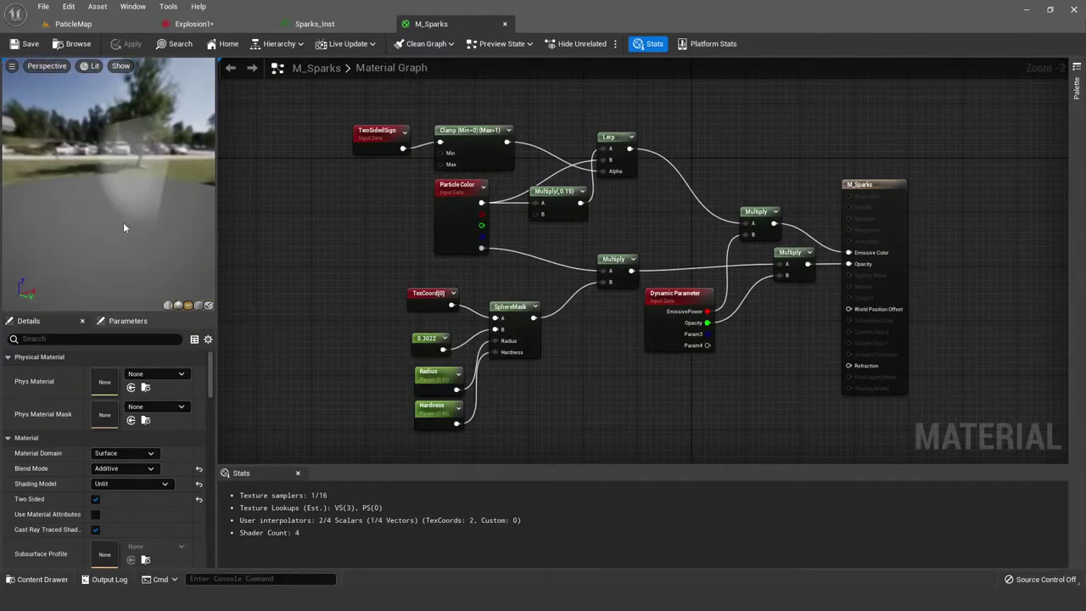
click(177, 306)
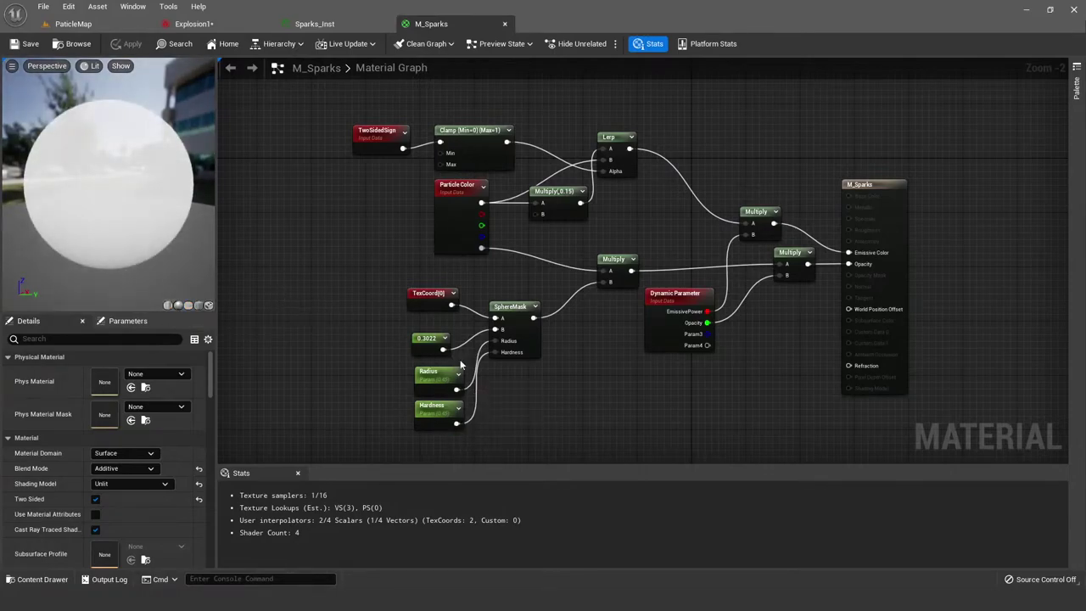
scroll(461, 303, up, 2)
right_drag(462, 272, 461, 294)
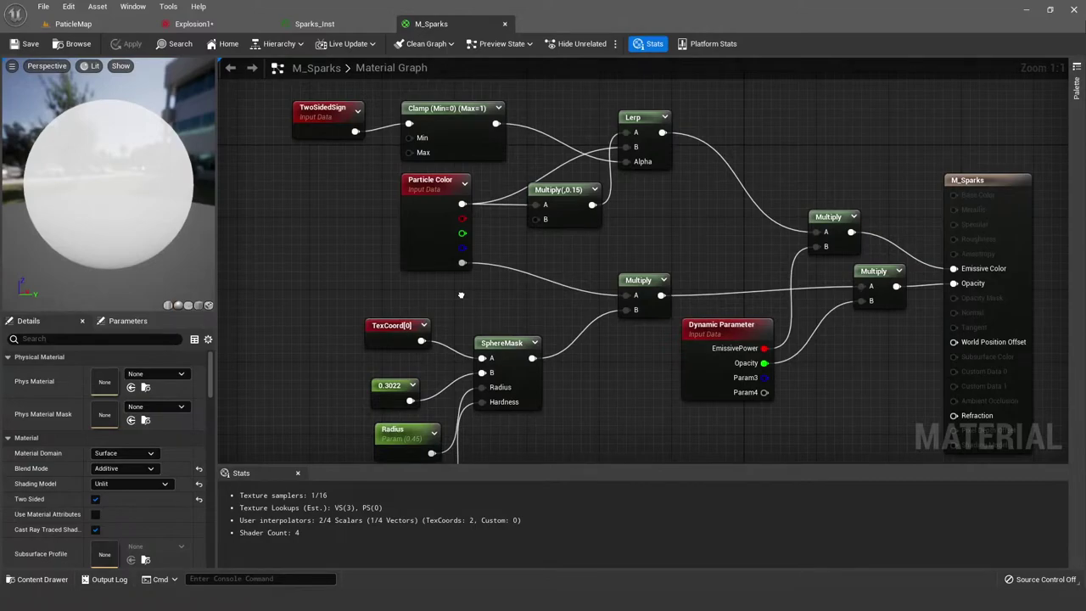
scroll(460, 295, down, 1)
click(342, 25)
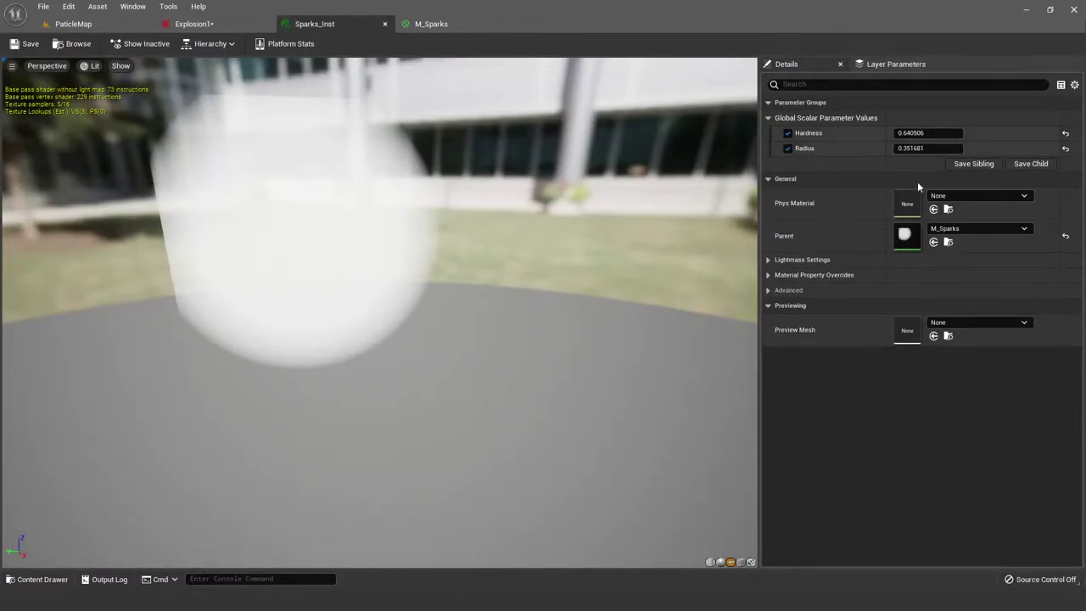
click(433, 24)
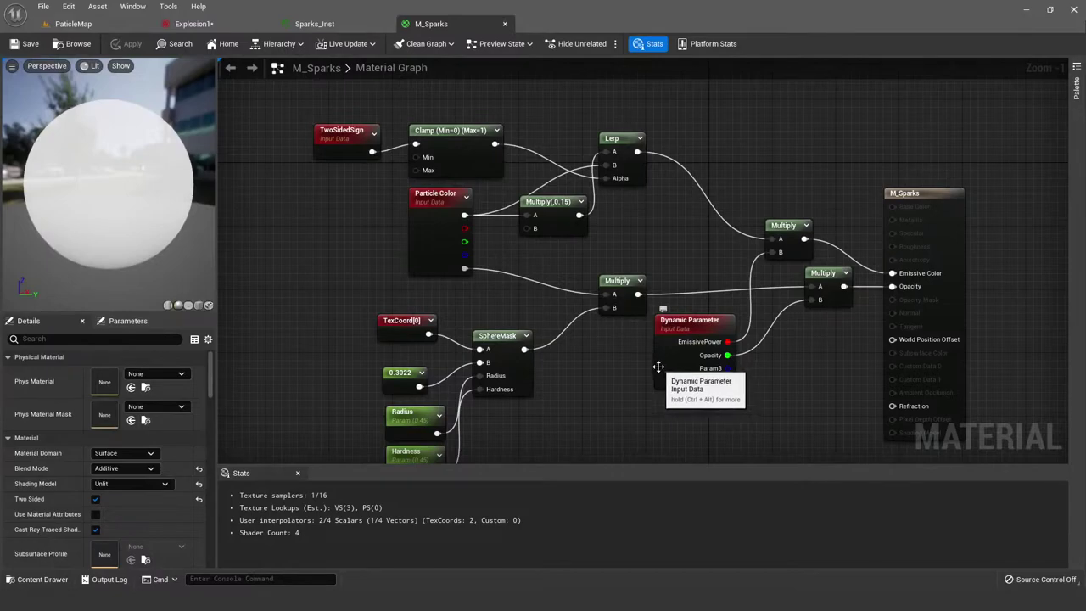
right_drag(658, 367, 654, 359)
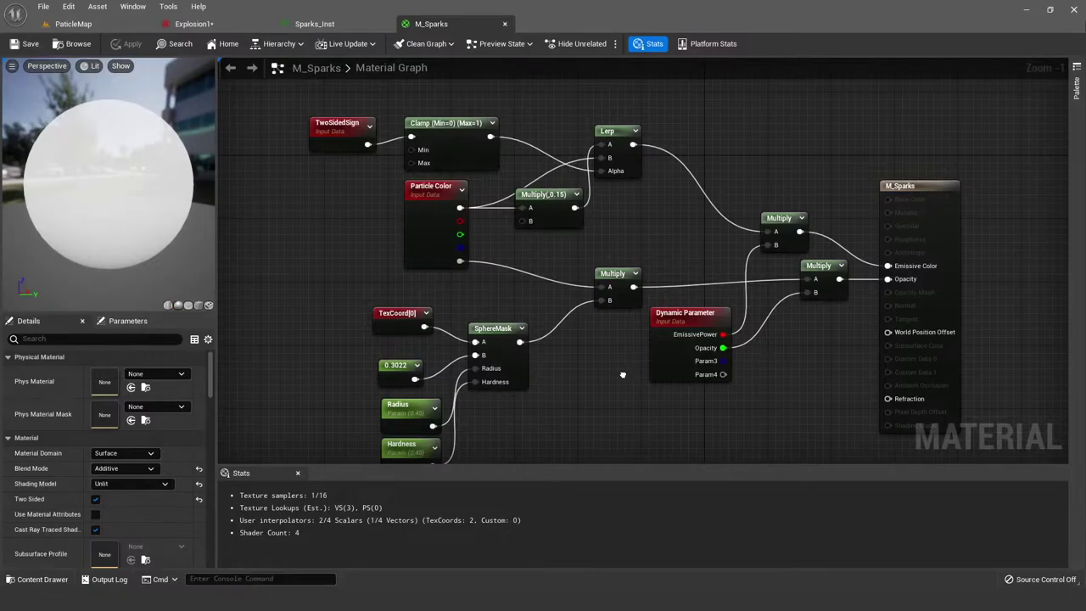
right_drag(576, 271, 600, 221)
right_click(574, 320)
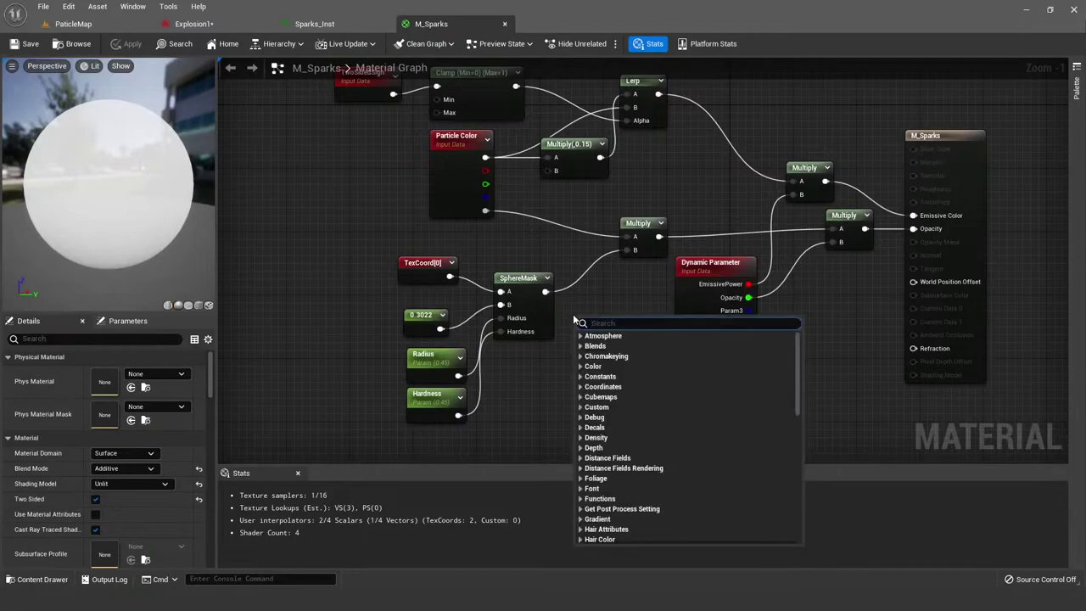
text(rand)
key(Return)
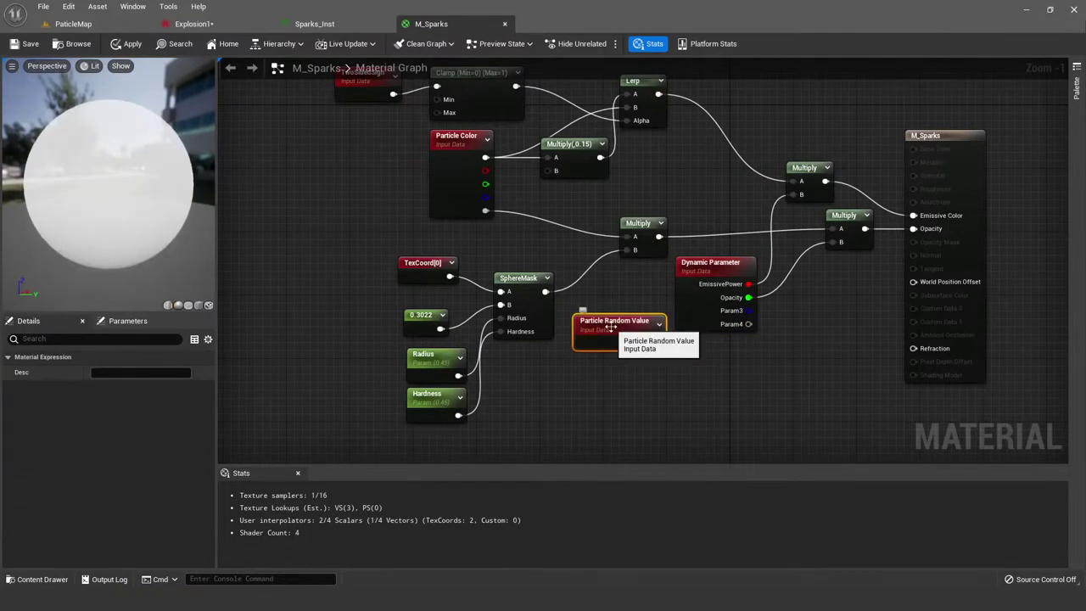
mouse_move(611, 327)
right_down()
mouse_move(611, 397)
mouse_move(611, 329)
right_up()
key(Delete)
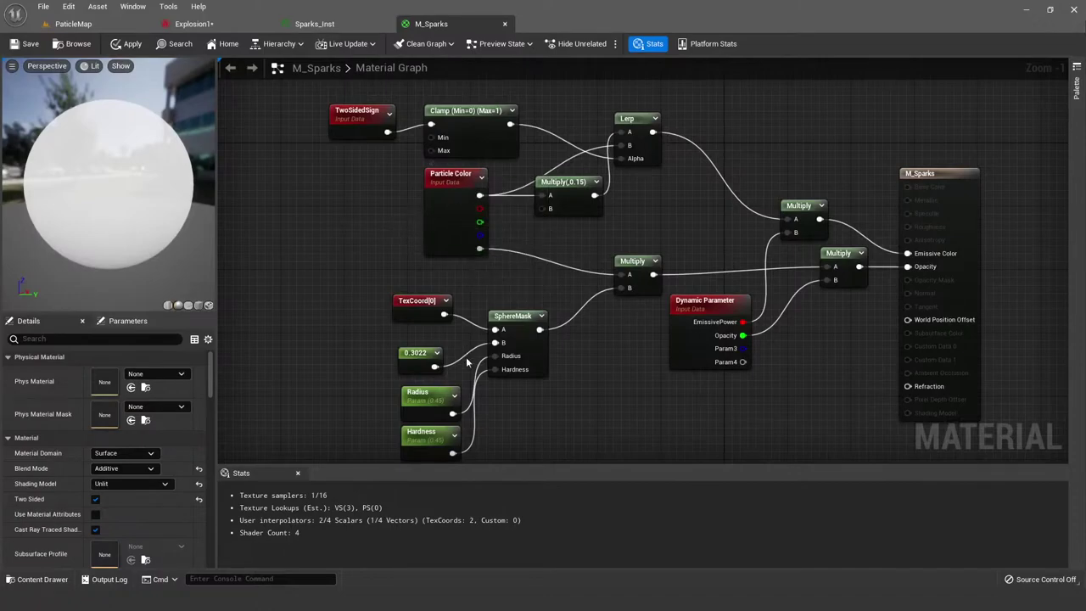
right_drag(466, 338, 463, 293)
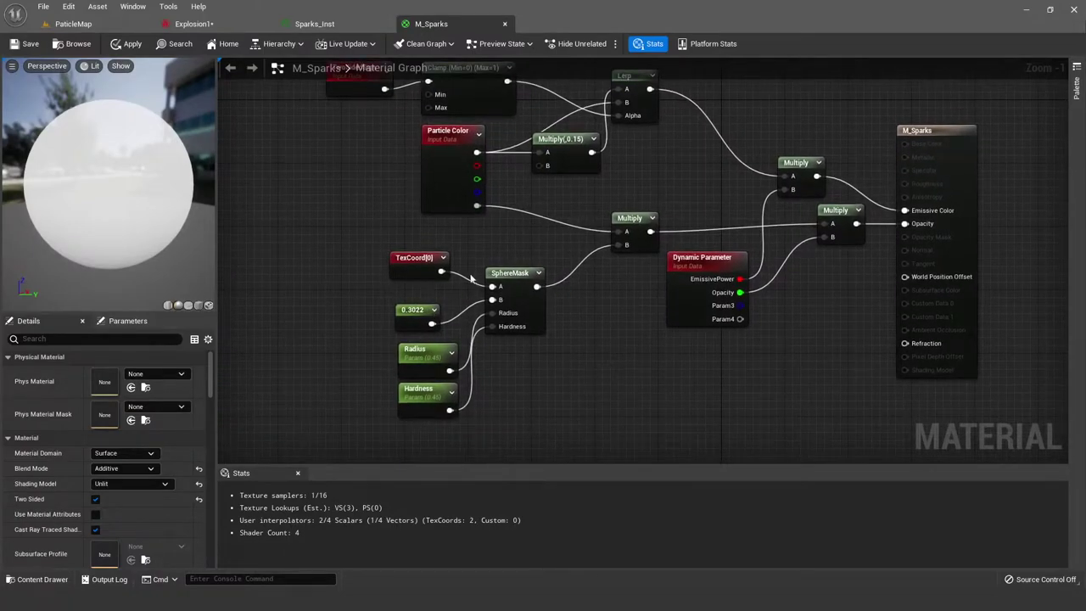
drag(114, 195, 182, 118)
right_drag(346, 109, 346, 142)
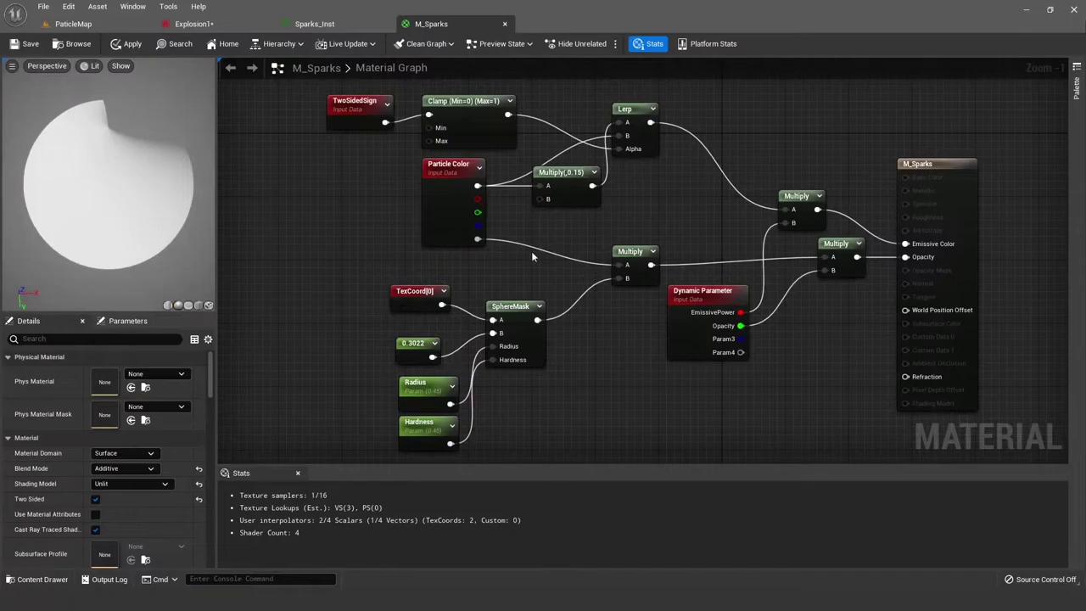
mouse_move(108, 186)
mouse_down()
mouse_move(60, 187)
mouse_move(47, 251)
mouse_move(125, 121)
mouse_up()
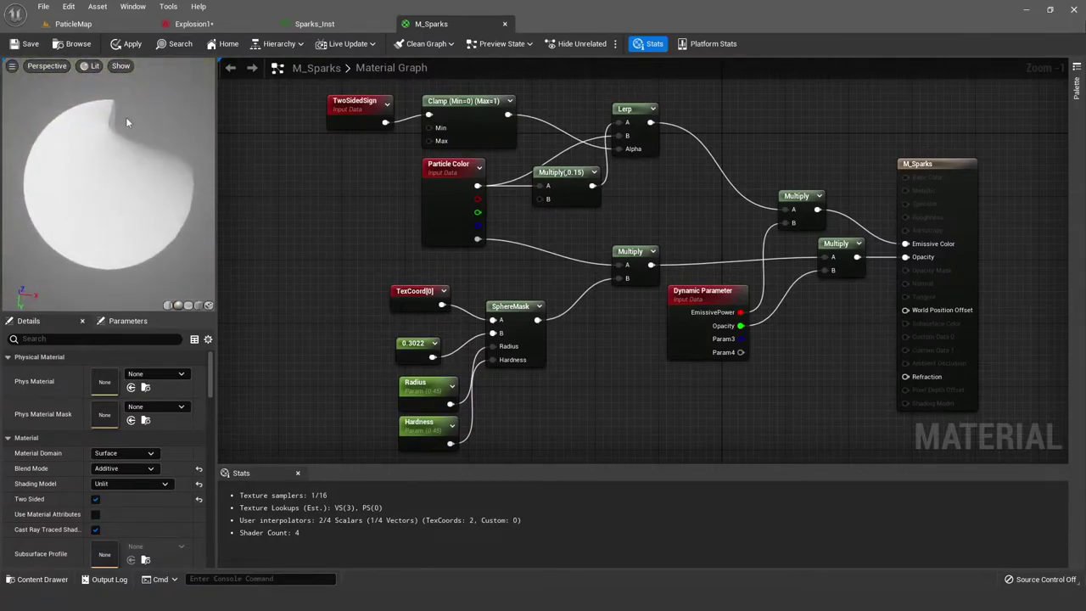
click(314, 24)
click(193, 24)
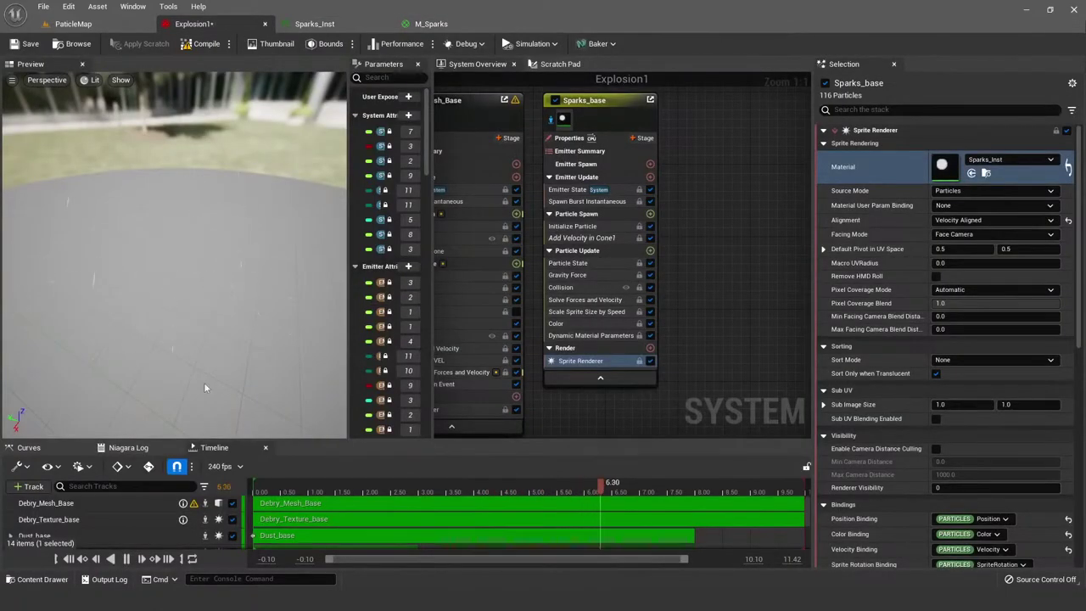
scroll(701, 197, down, 3)
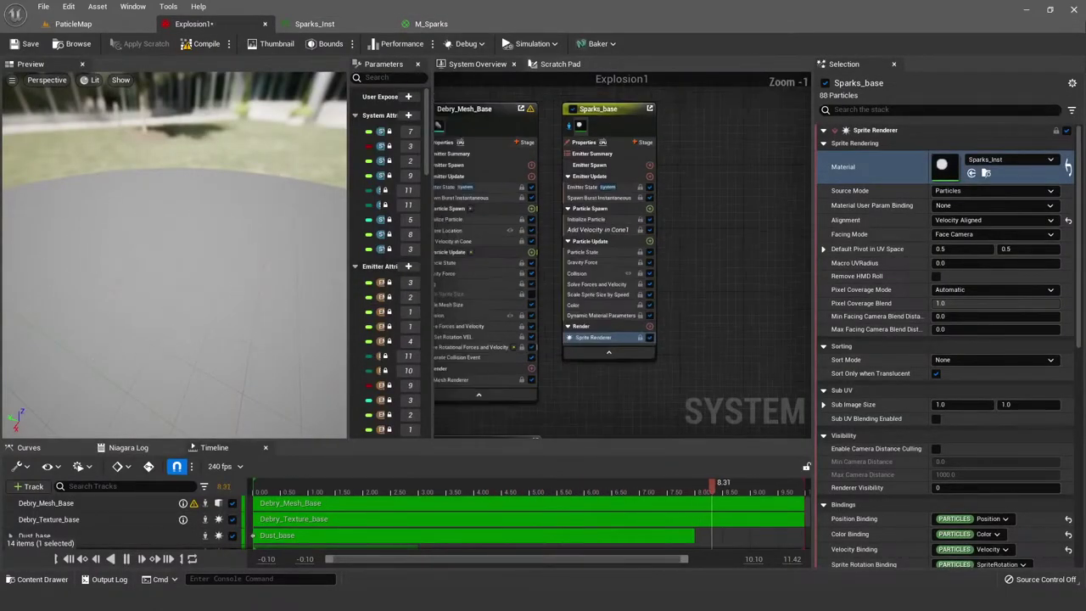
scroll(700, 197, down, 3)
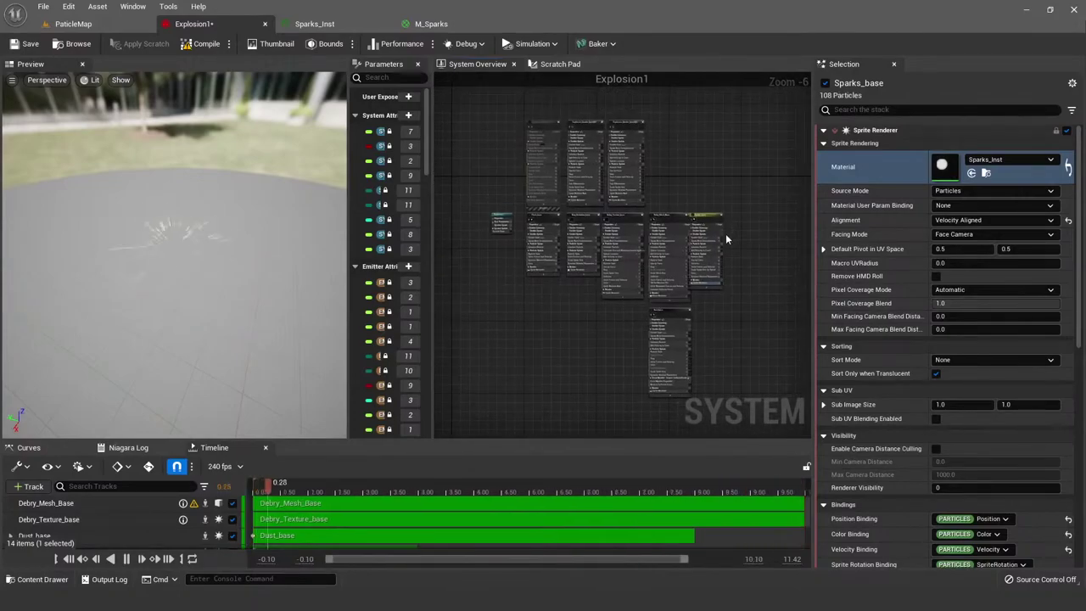
click(344, 22)
click(431, 24)
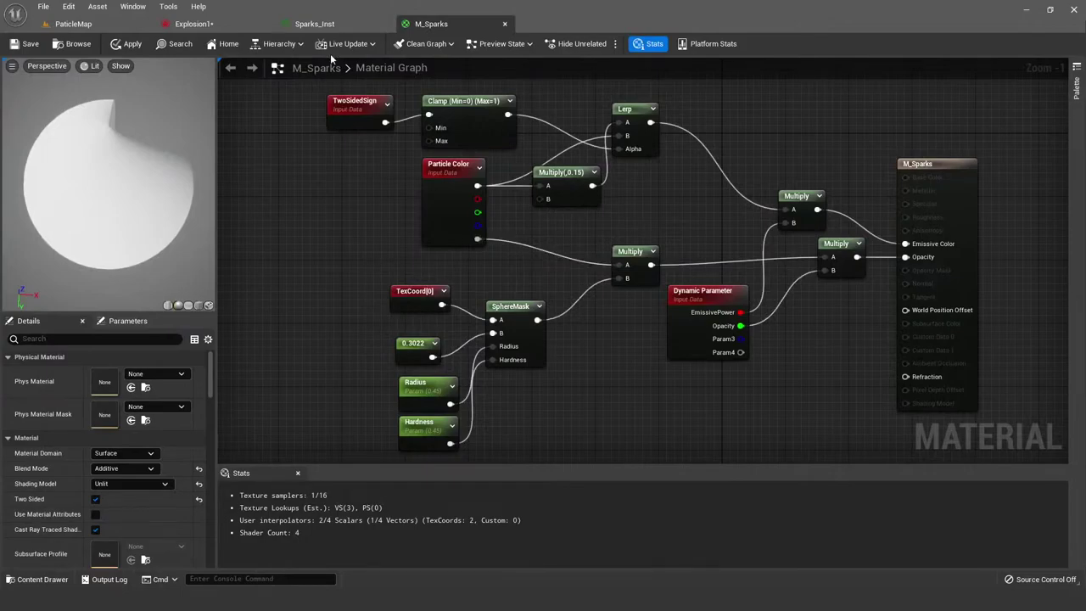
click(331, 24)
click(219, 23)
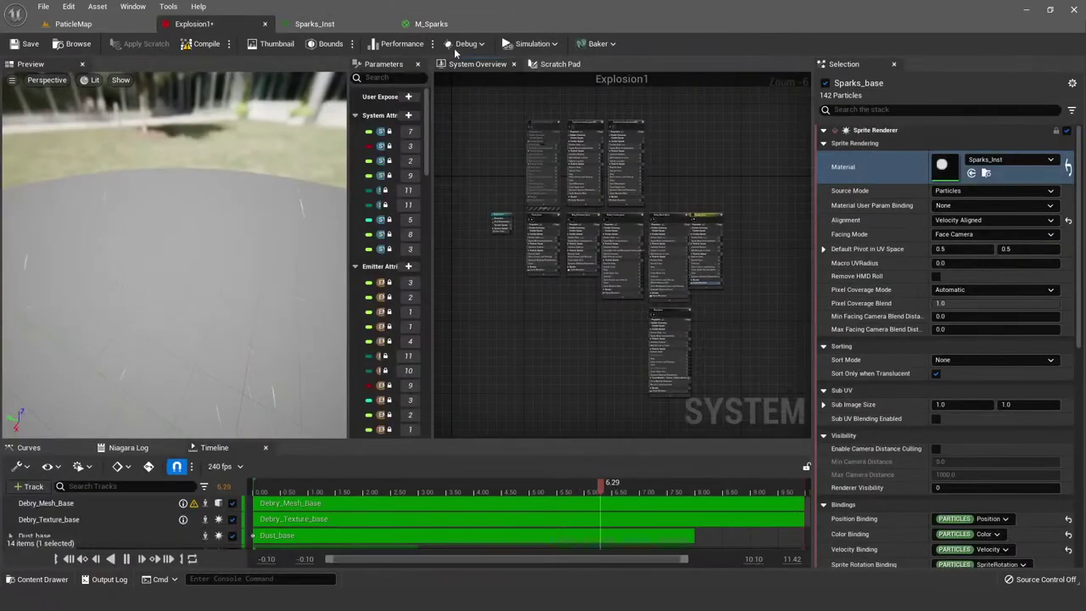
click(450, 23)
scroll(637, 256, down, 1)
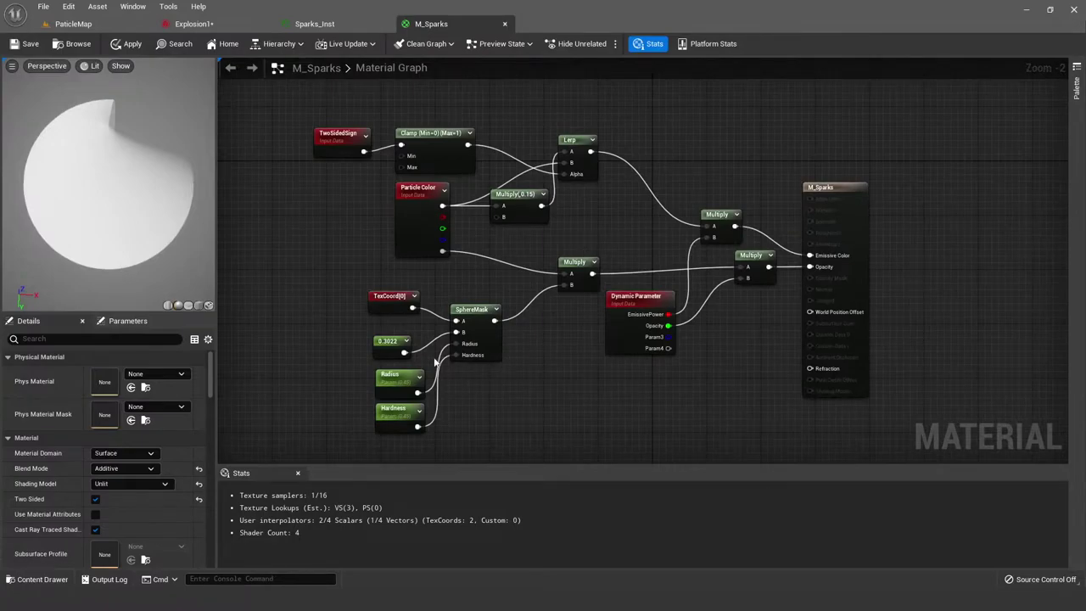
click(318, 24)
click(240, 24)
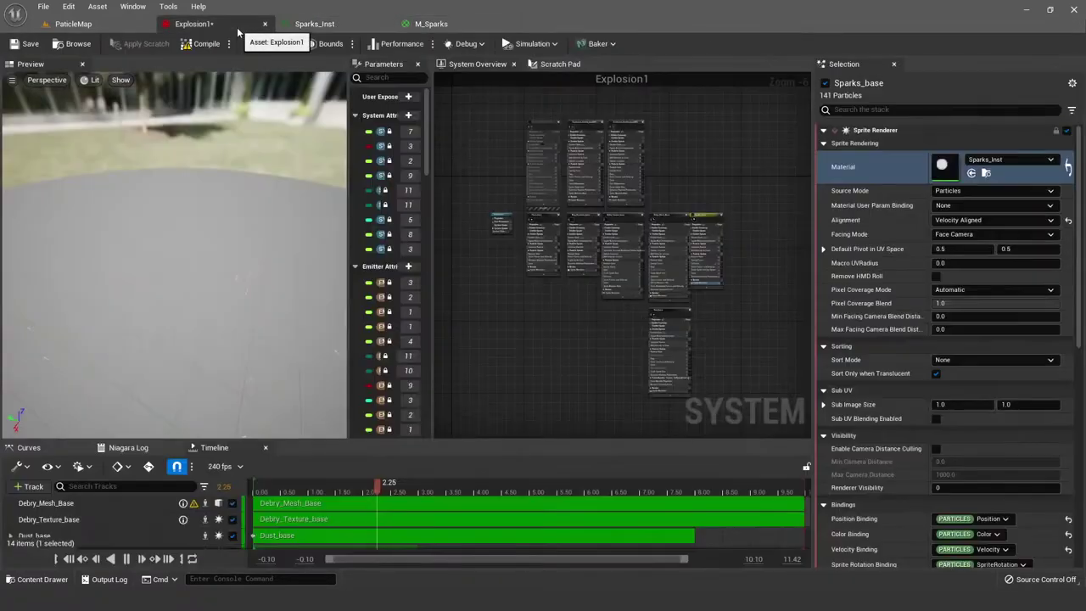
Step: Turn off isolation on Sparks_base so all emitters play again
right_click(652, 356)
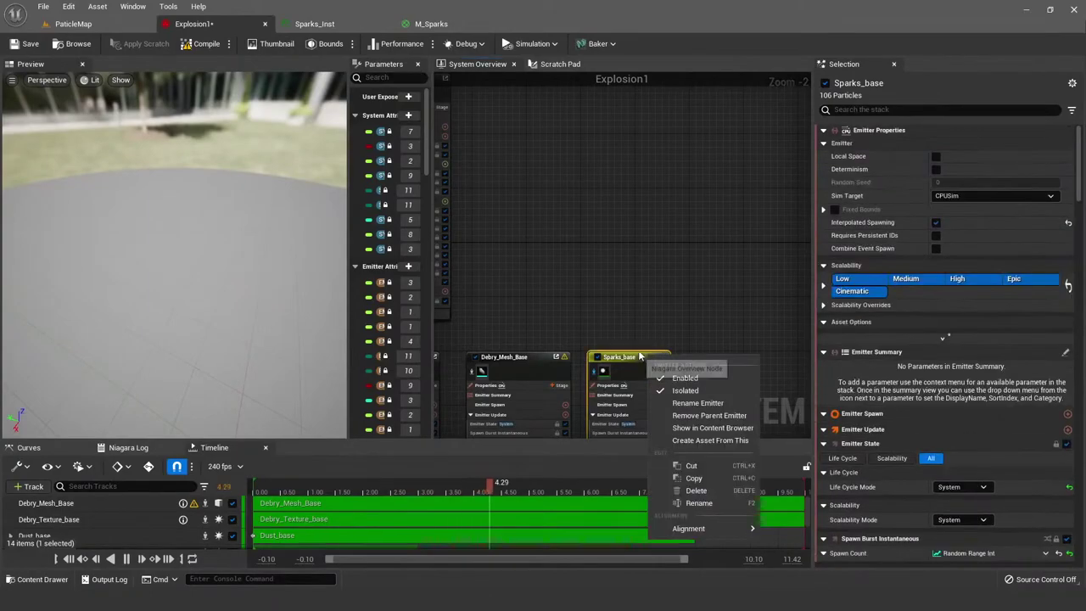
click(577, 251)
scroll(578, 257, down, 3)
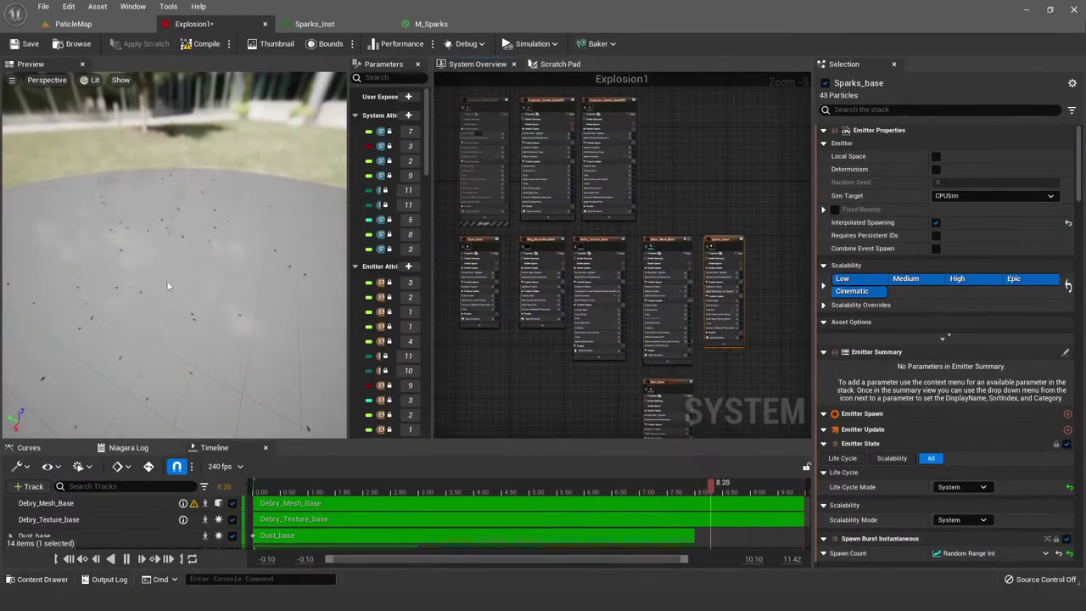
click(650, 206)
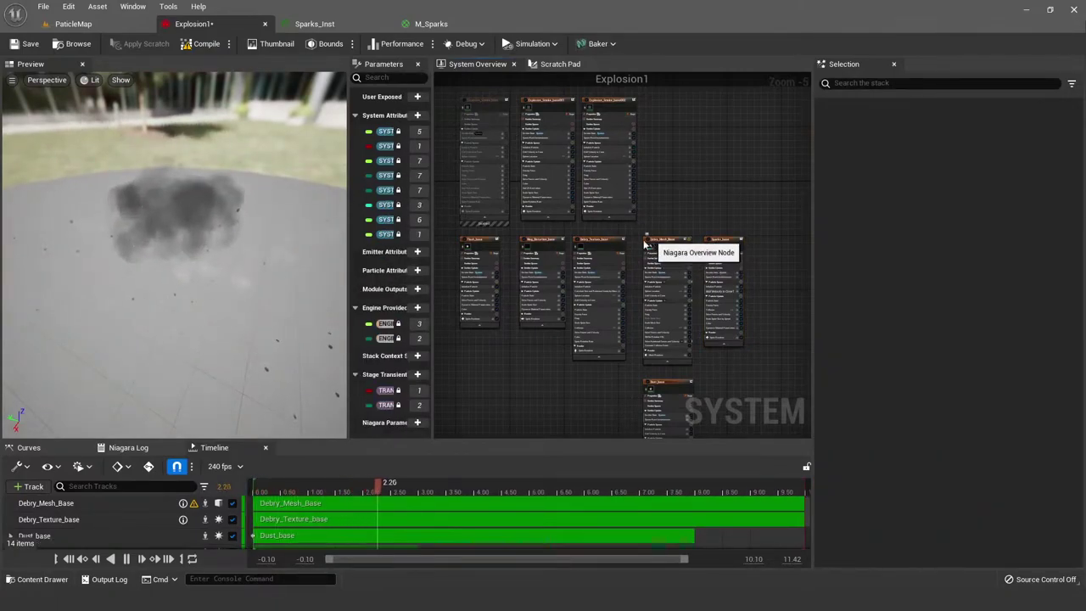
scroll(625, 301, up, 3)
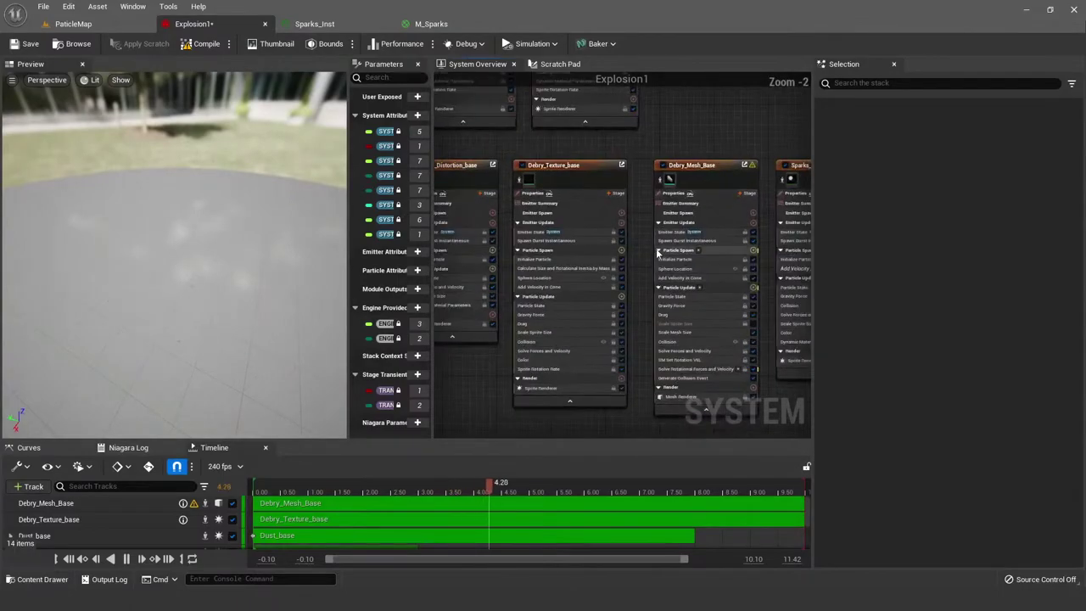
Step: Isolate Debry_Texture_base for previewing, then return to the ParticleMap level
right_click(598, 173)
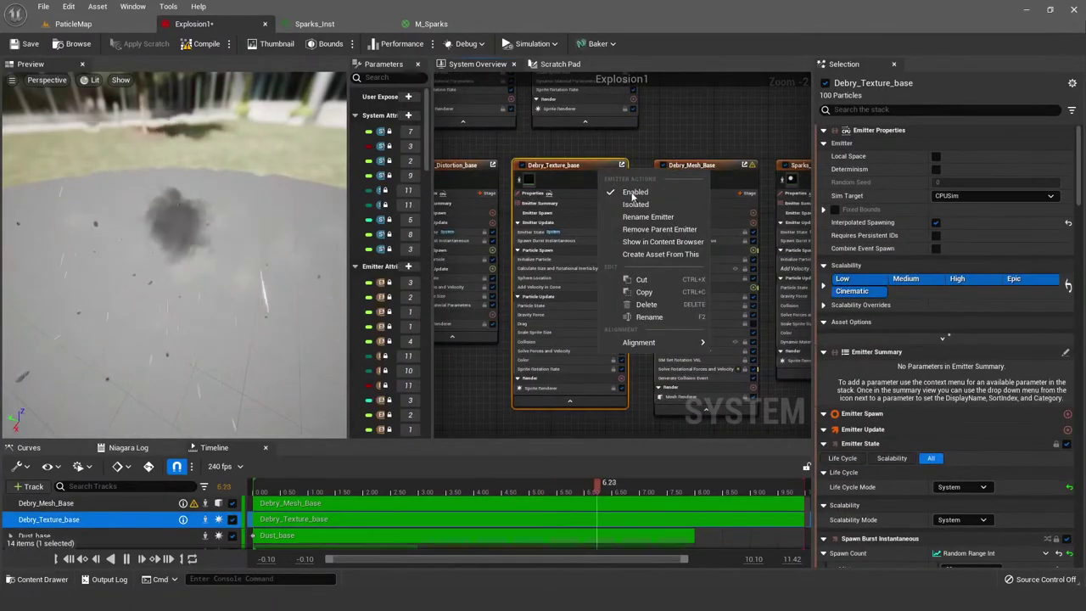
click(637, 207)
click(666, 126)
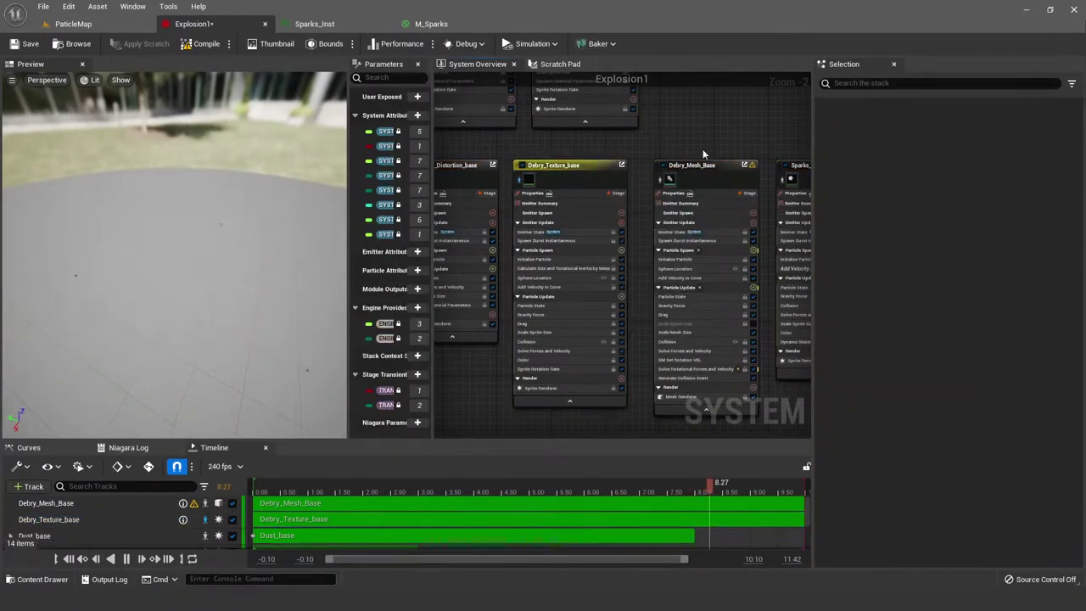
scroll(670, 136, down, 2)
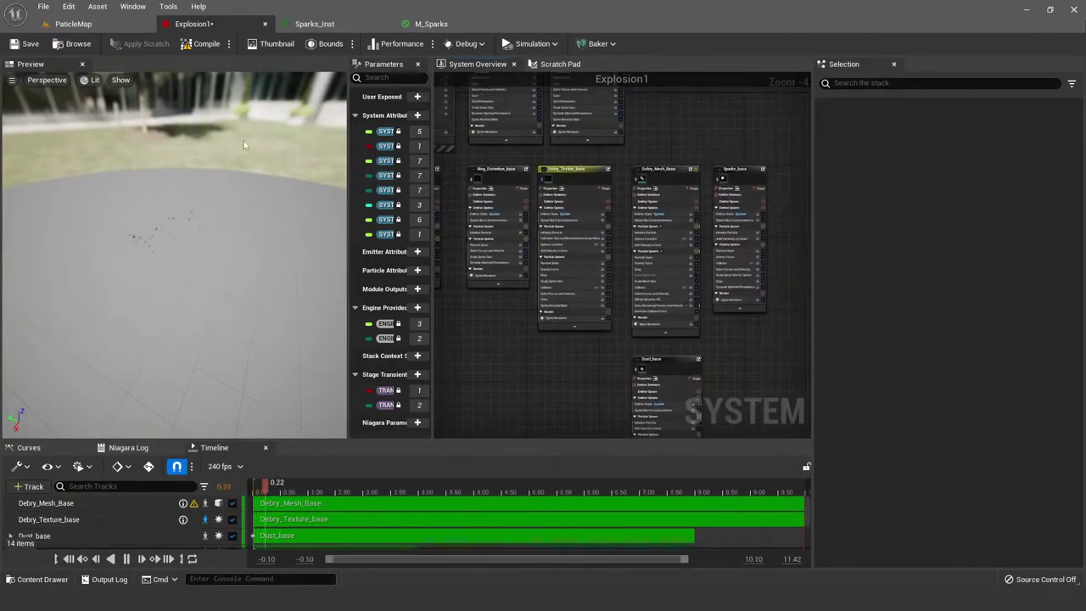
click(73, 24)
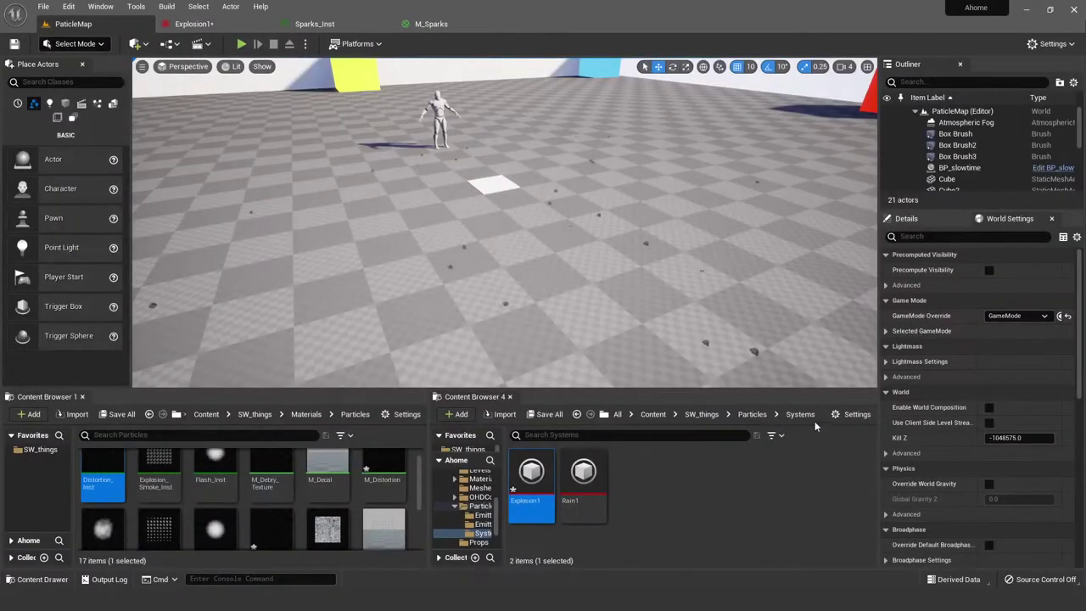
Step: In Content Browser 4, go from Particles into Emitter_Bases and scroll through its 12 emitters
click(751, 414)
double_click(531, 472)
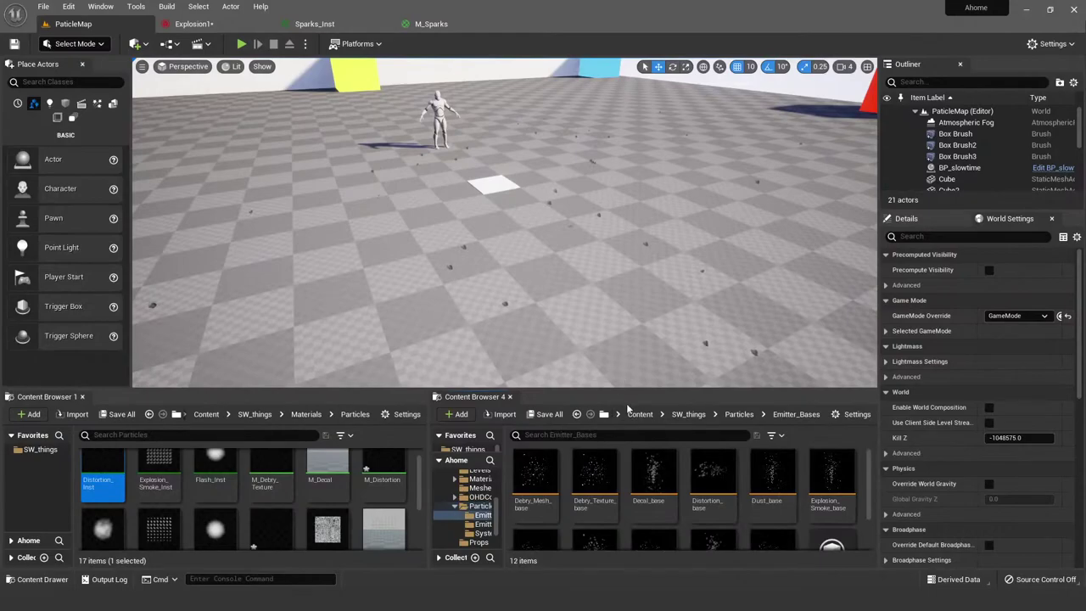
scroll(764, 501, down, 2)
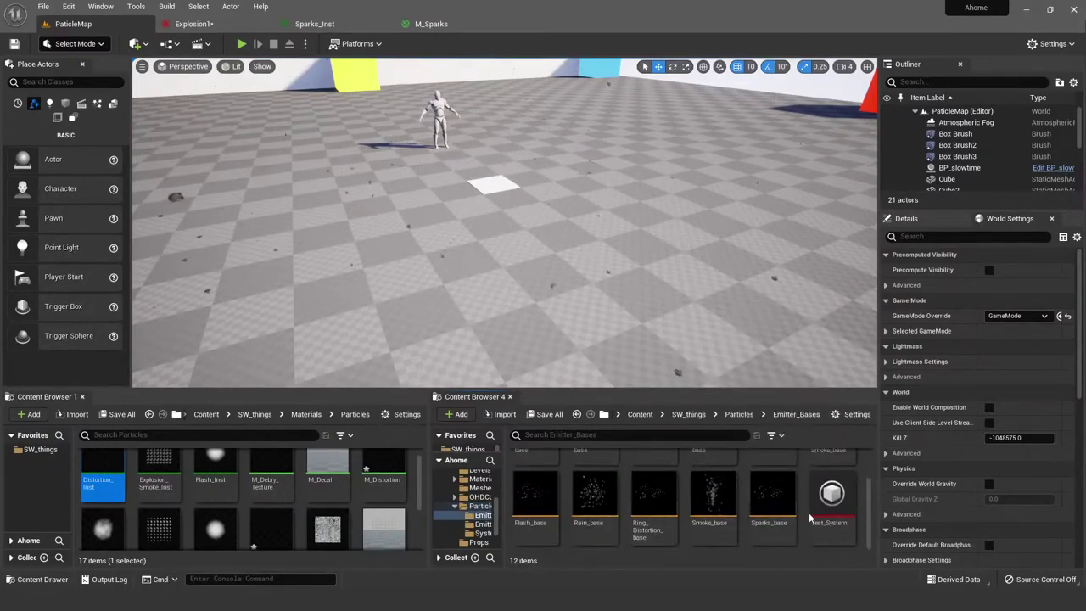
scroll(704, 518, up, 2)
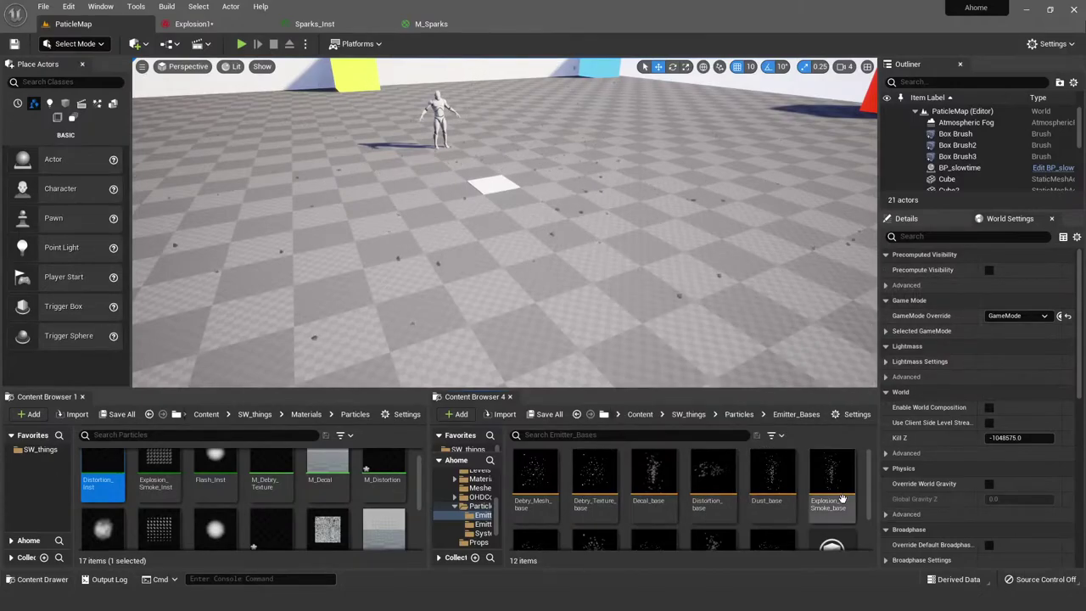
scroll(849, 484, down, 1)
scroll(855, 477, down, 1)
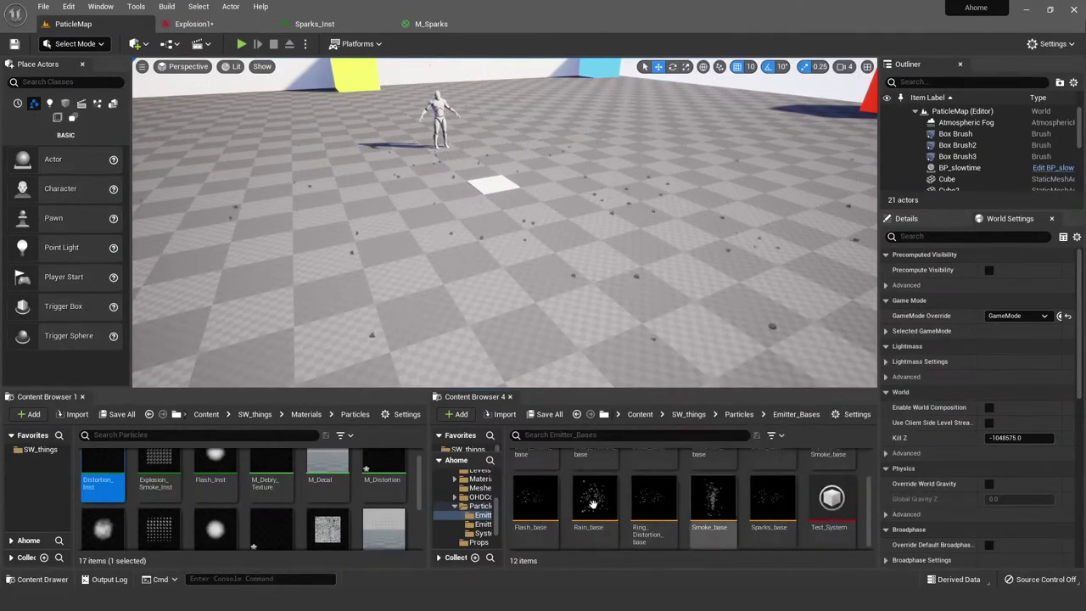
scroll(770, 475, up, 2)
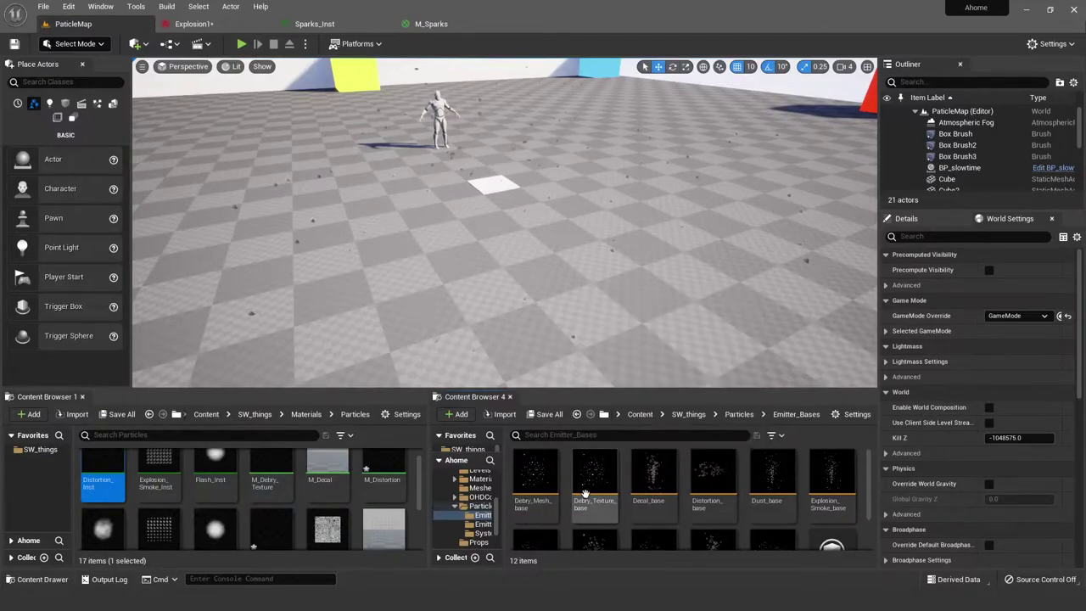
Step: Close Sparks_Inst and M_Sparks, applying the M_Sparks changes, and select the Debry_Texture_base emitter
click(377, 24)
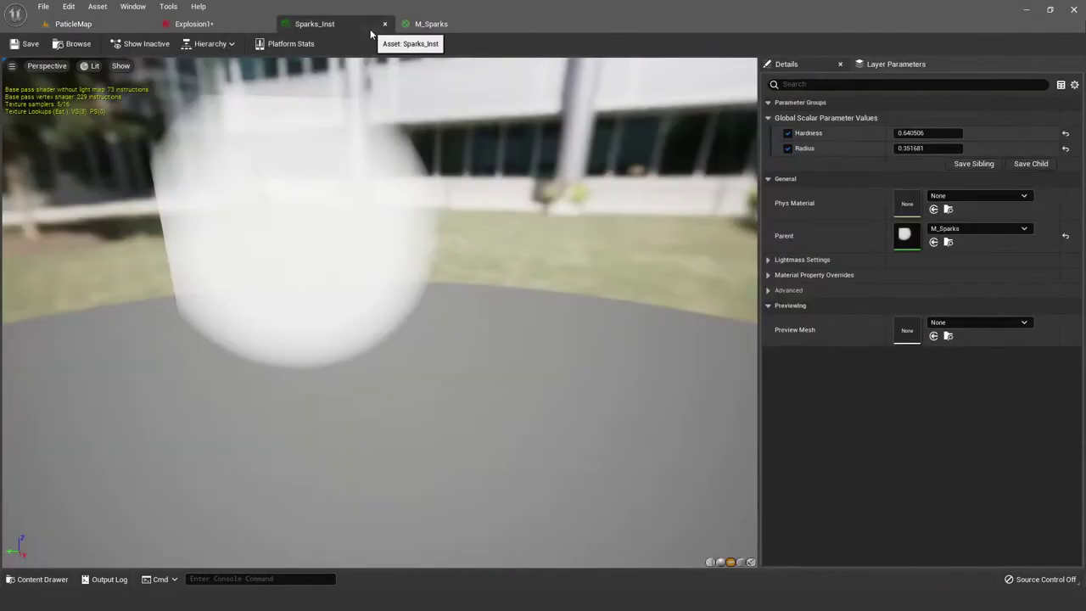
click(386, 24)
click(386, 24)
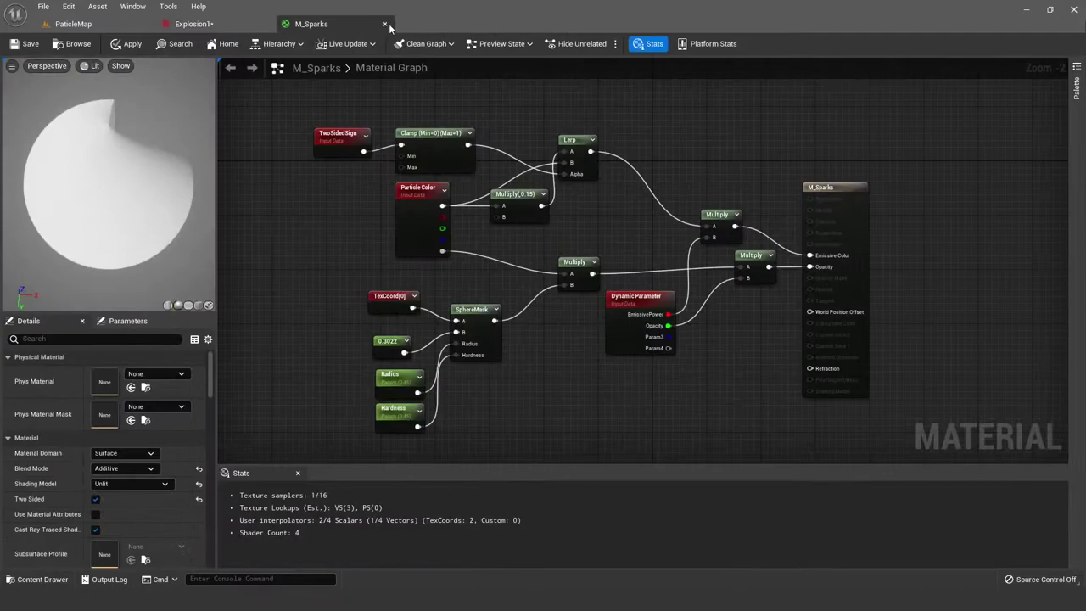
click(386, 24)
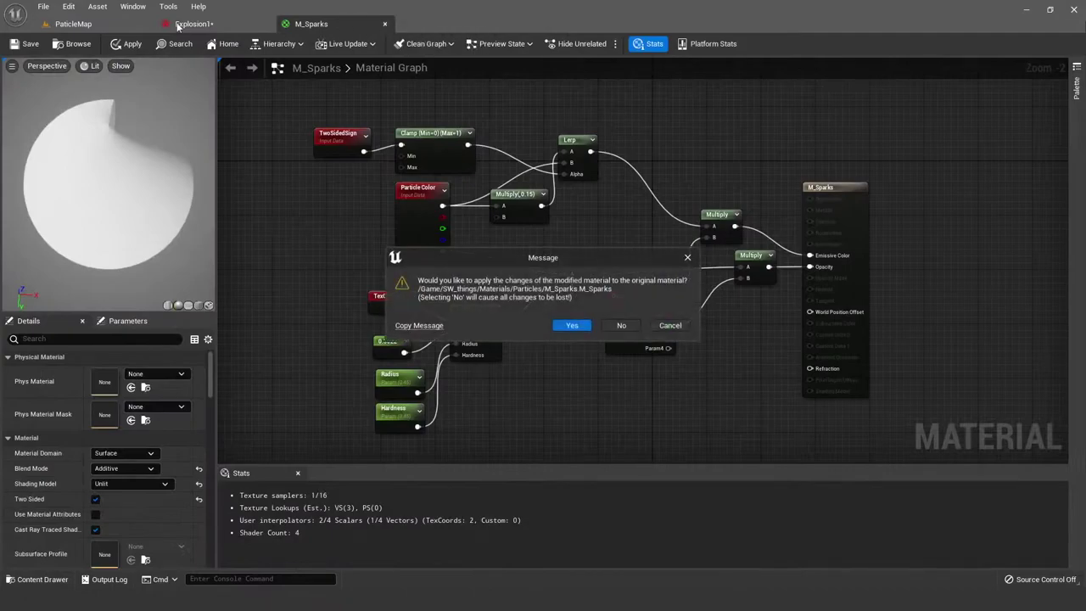
click(572, 326)
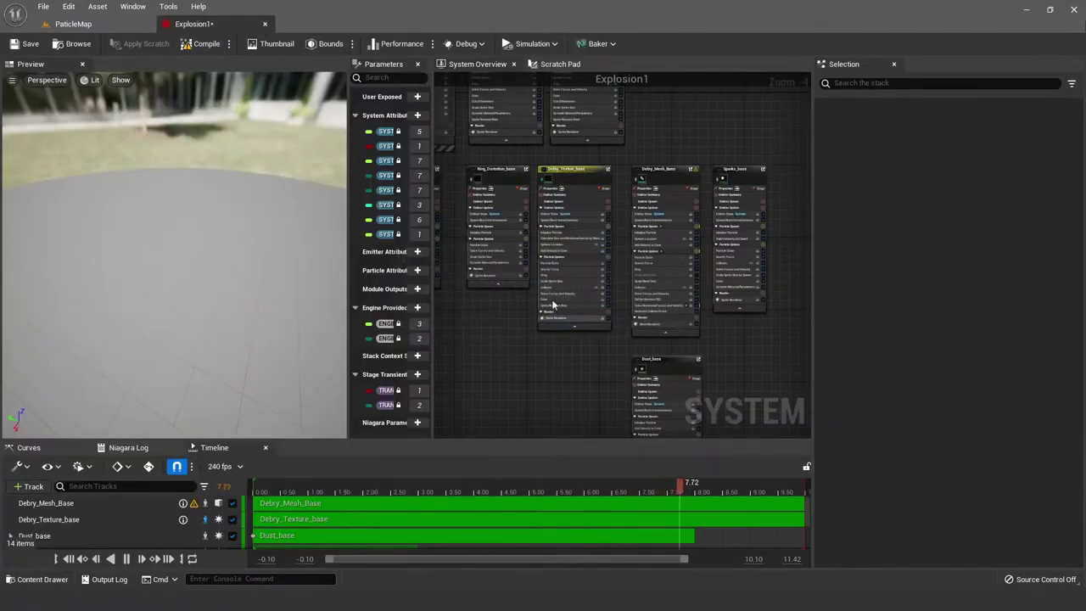
click(574, 183)
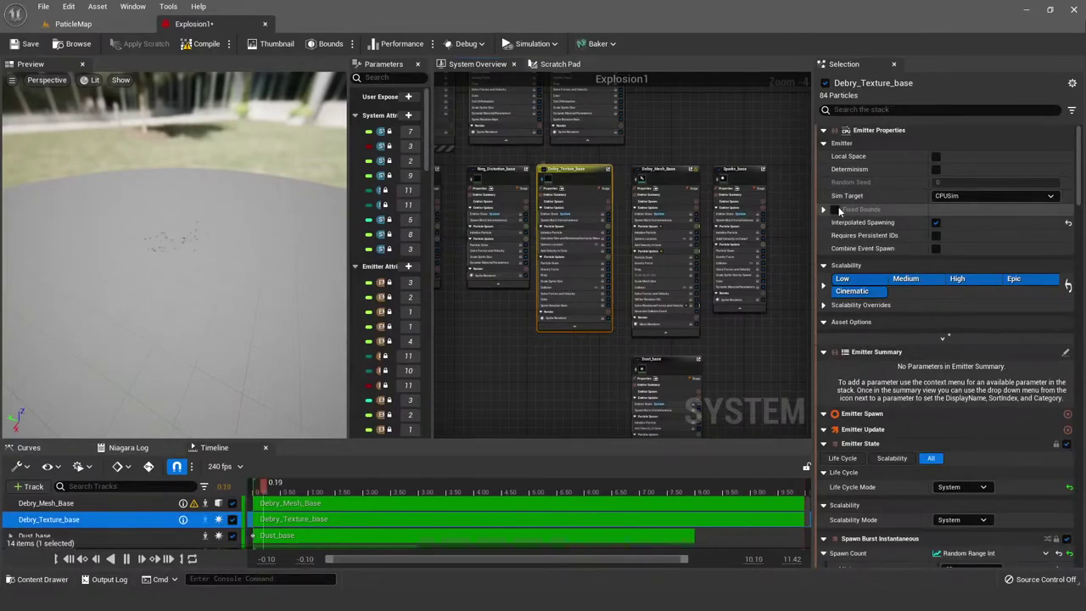
scroll(583, 269, up, 4)
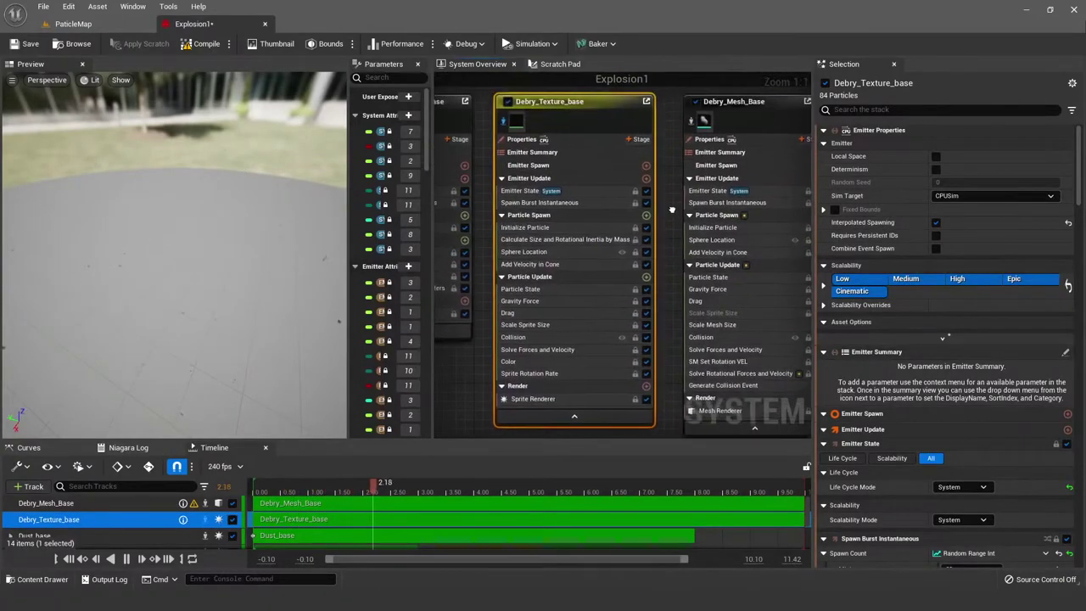
Step: Frame Debry_Texture_base, then switch to ParticleMap and turn the view toward the debris
key(f)
click(73, 24)
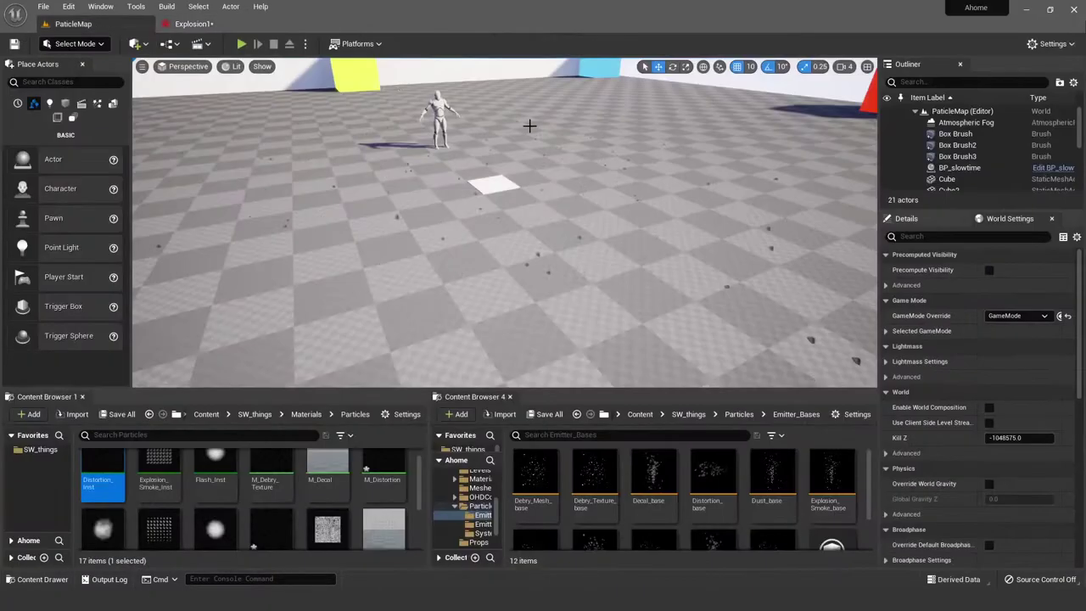
mouse_move(552, 189)
right_down()
mouse_move(582, 173)
mouse_move(570, 182)
right_up()
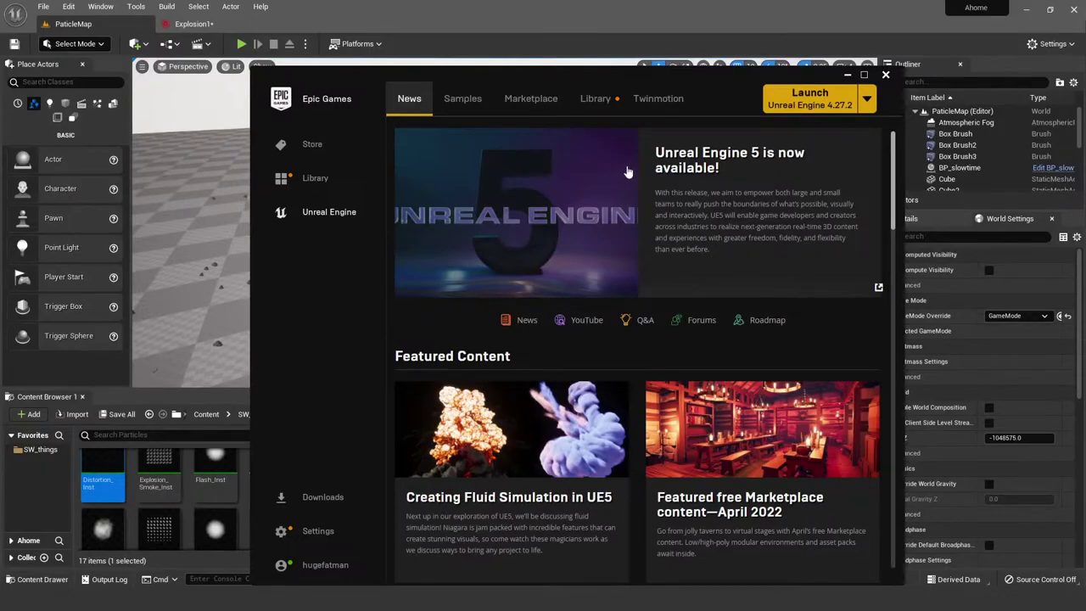
Step: Close the Epic Games Launcher to get back to the ParticleMap level
click(654, 68)
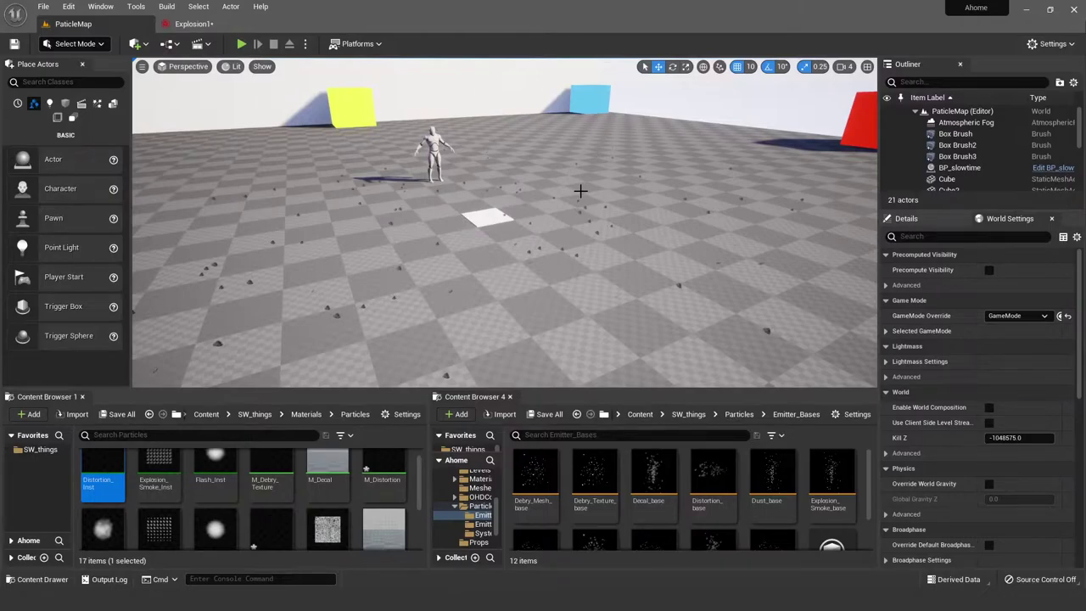
Step: Tilt the ParticleMap camera down across the floor to see the scattered debris around the mannequin
right_drag(457, 133, 482, 227)
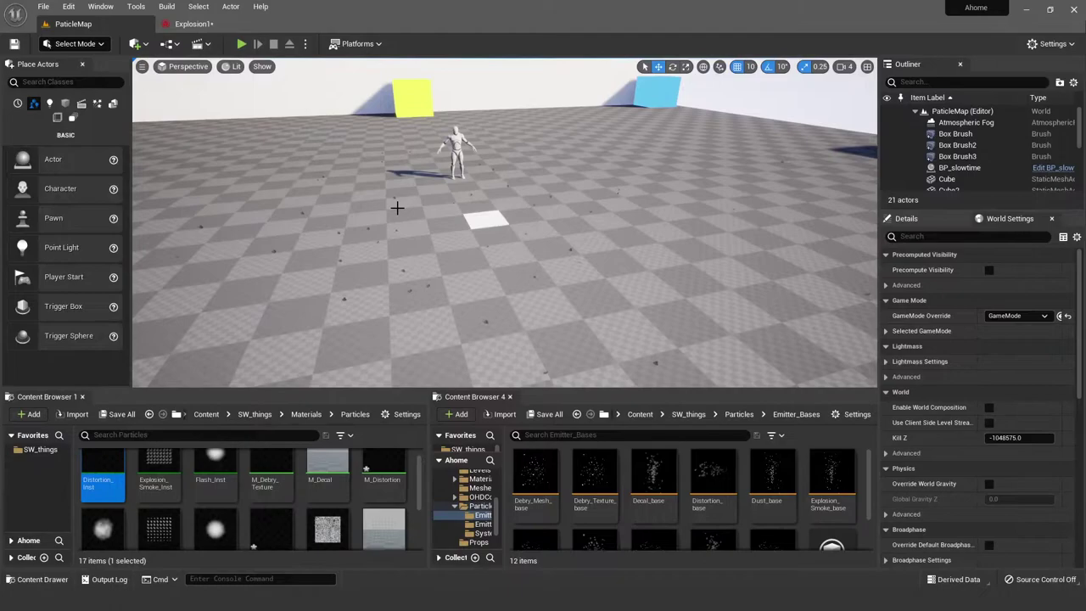
Step: Review Debry_Texture_base's Spawn Burst and Initialize Particle color, sprite size min/max and size mode
click(201, 24)
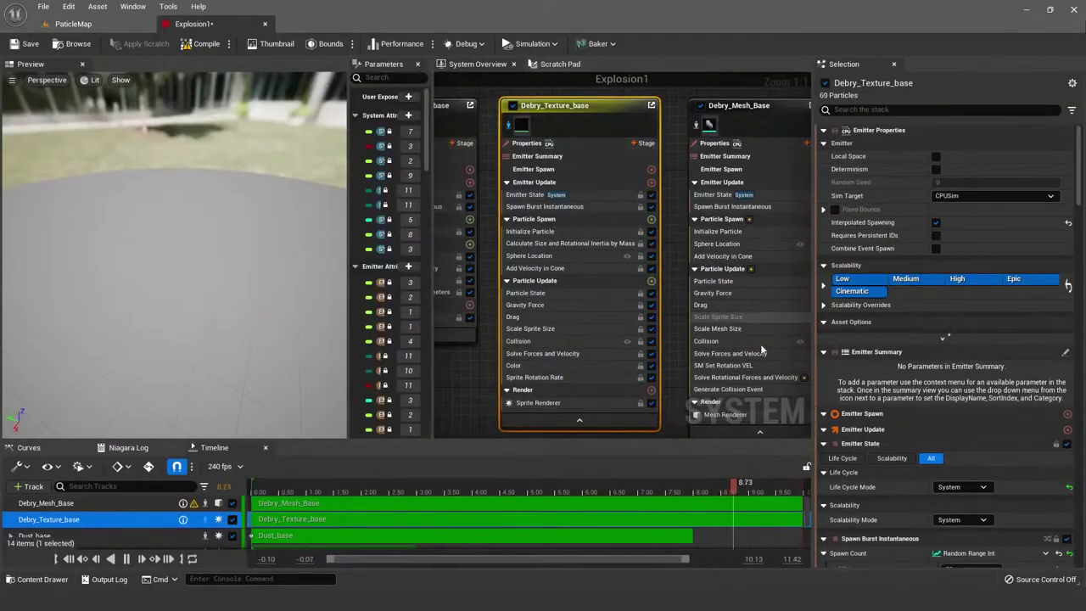
click(611, 207)
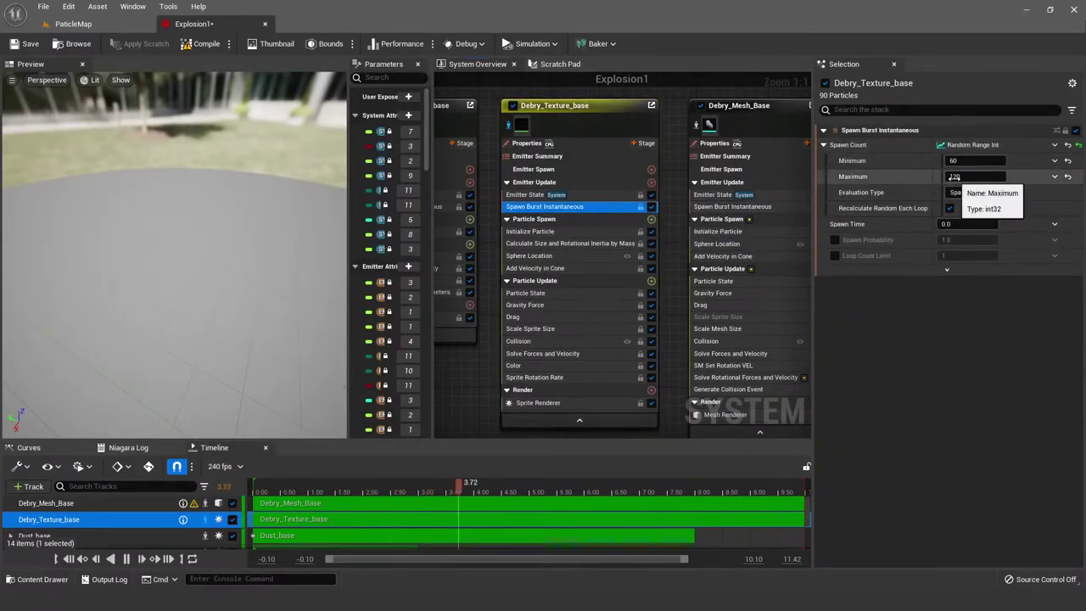
click(562, 232)
click(882, 246)
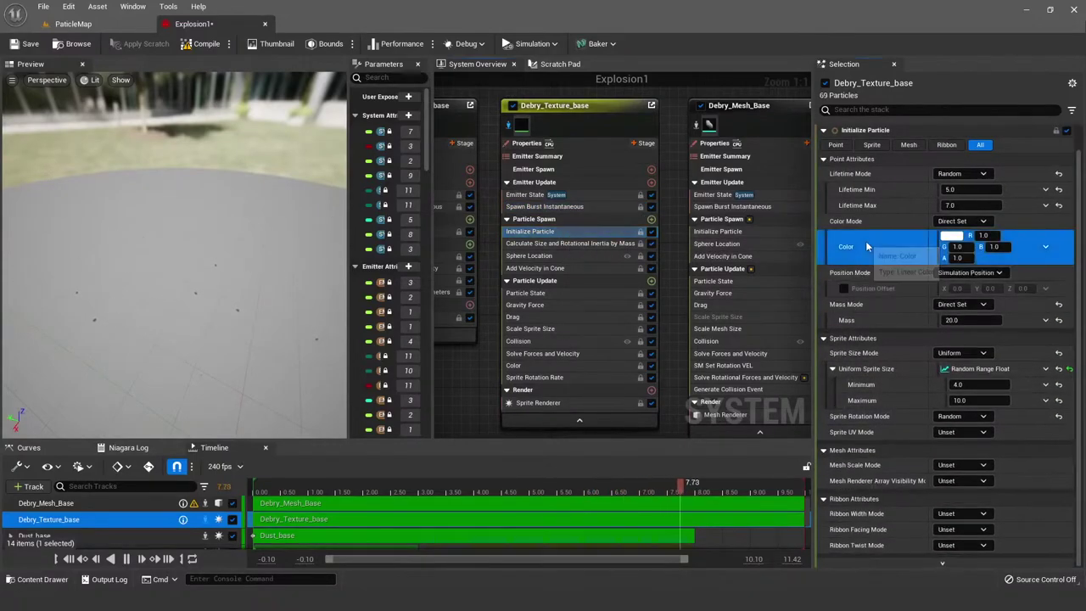
click(874, 415)
click(874, 384)
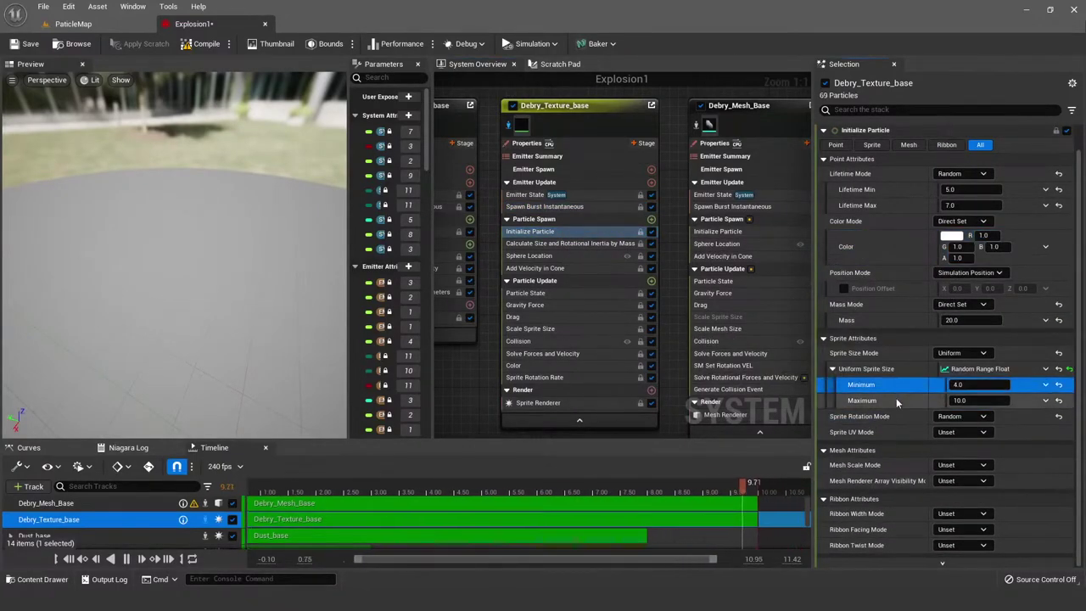
click(897, 404)
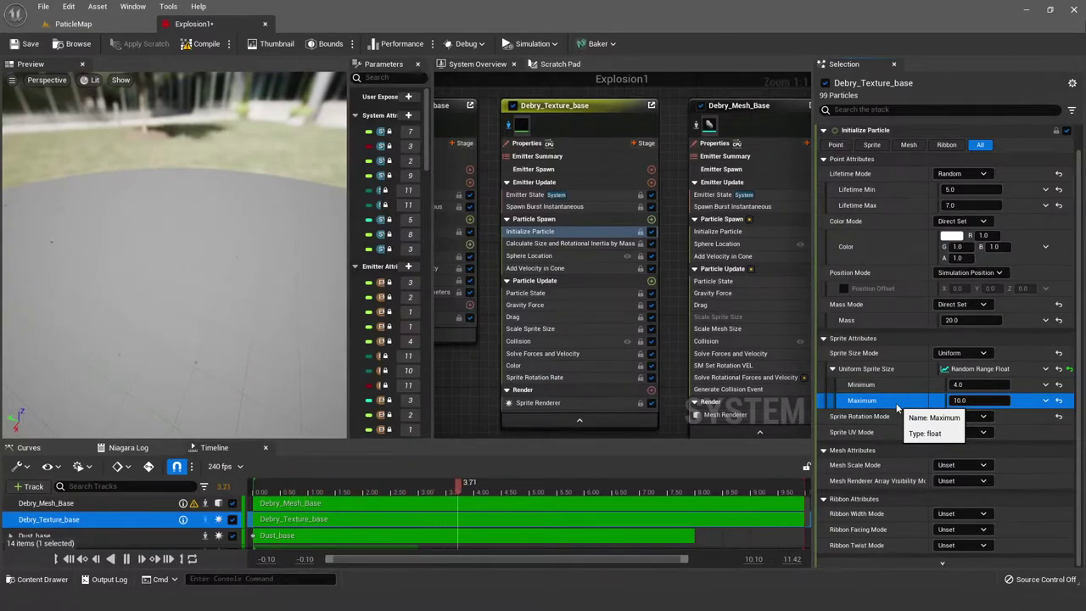
click(916, 353)
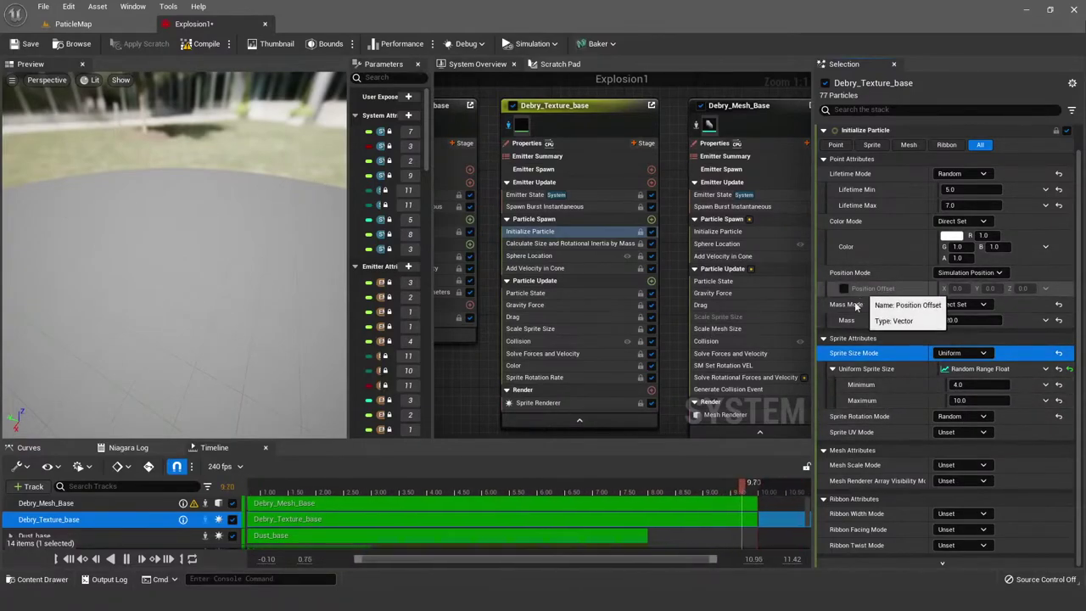
Step: Inspect the mass and Sphere Location modules, then Add Velocity in Cone (400–1000, 100° cone)
click(570, 244)
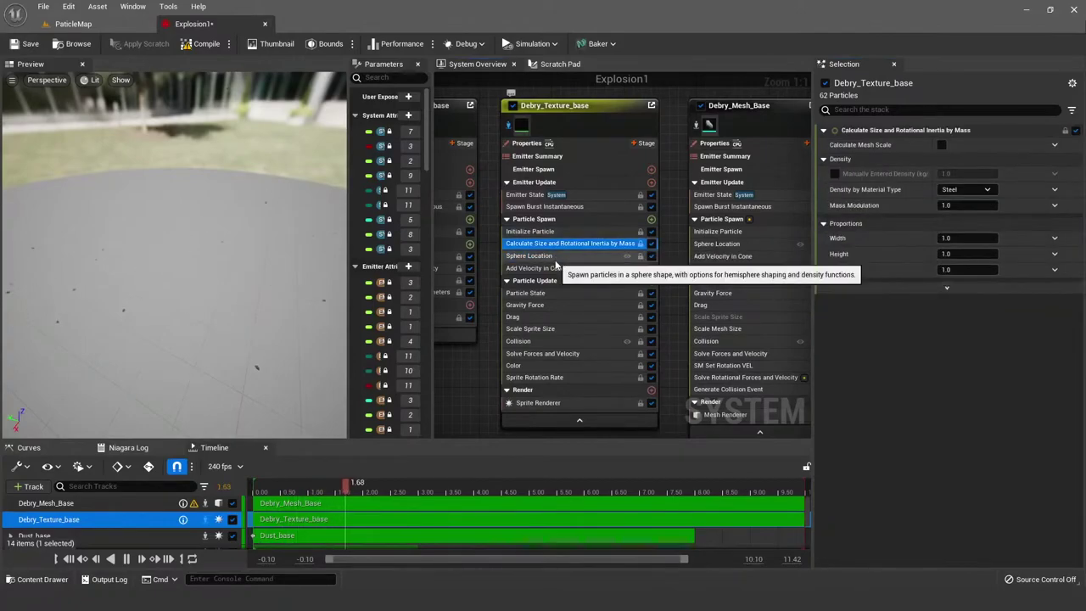
click(552, 256)
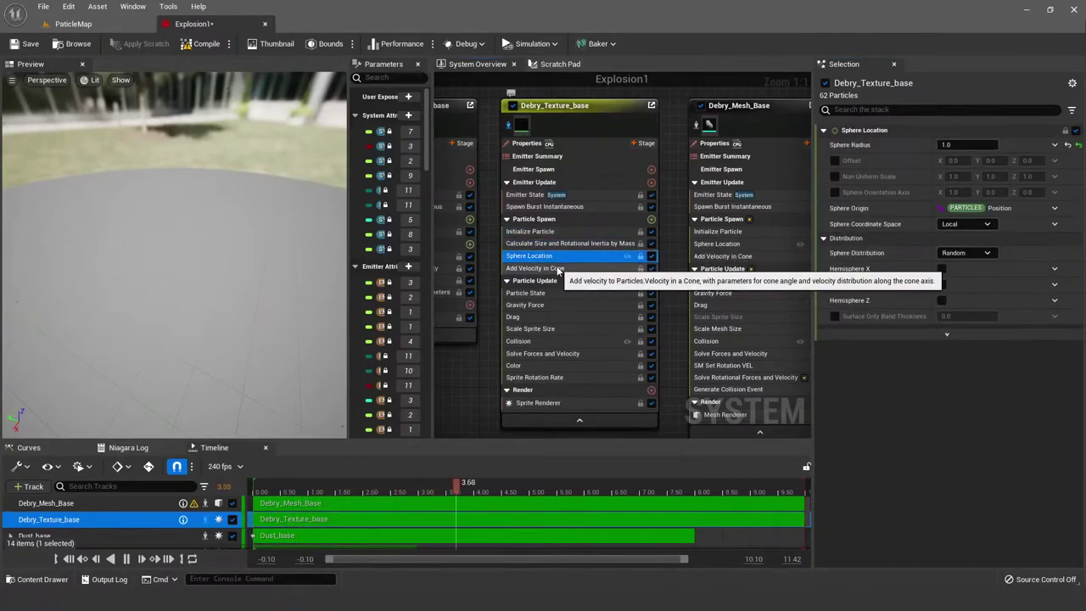
click(559, 268)
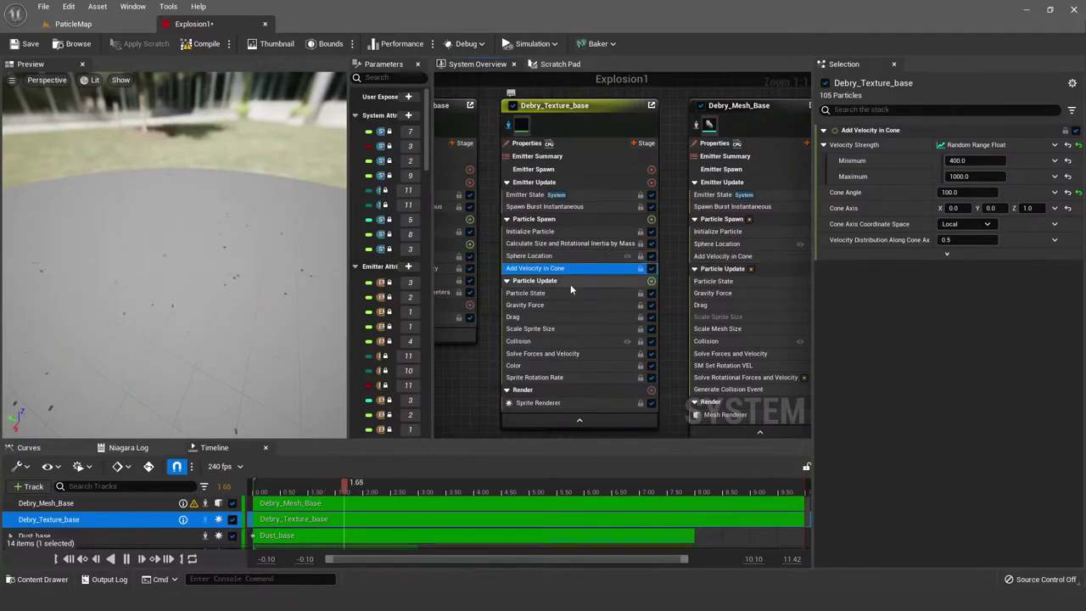
drag(303, 291, 304, 340)
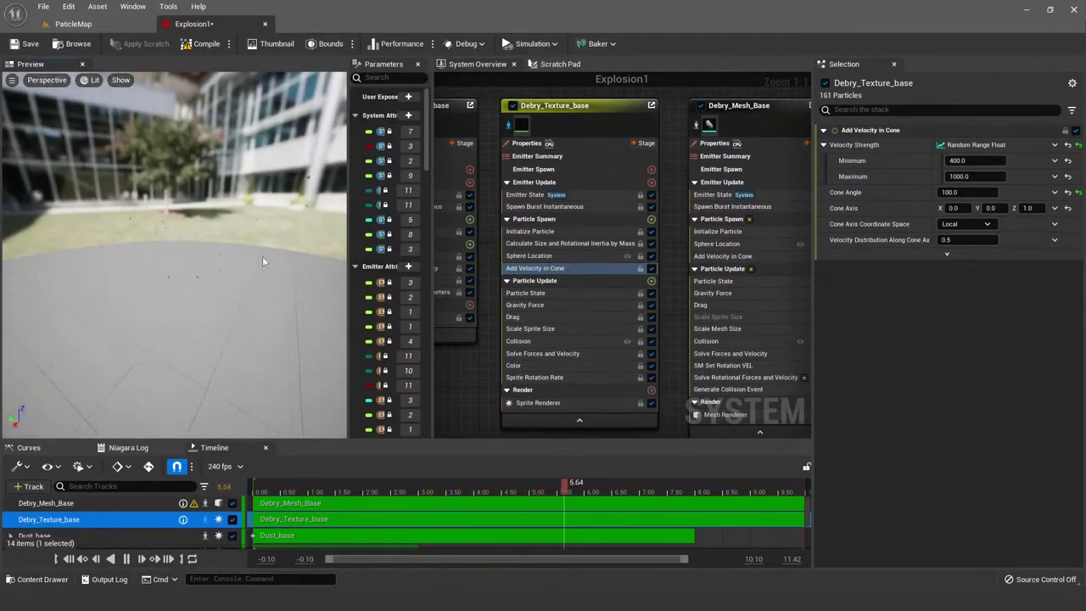
drag(252, 259, 253, 223)
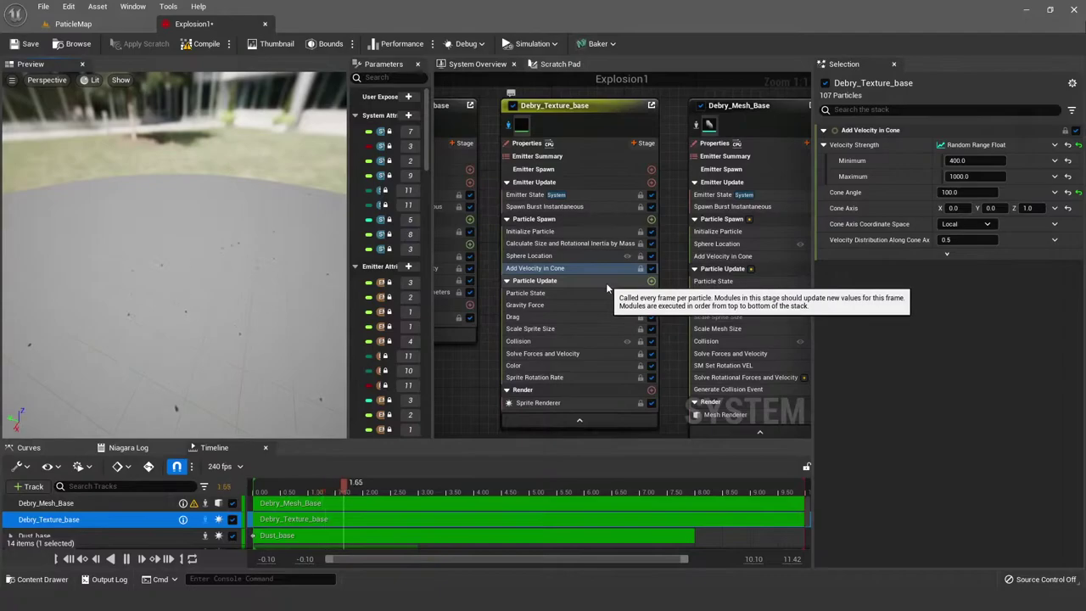
Step: Inspect Gravity Force, Collision and the Scale Sprite Size curve keys, glancing at ParticleMap
click(565, 305)
click(552, 341)
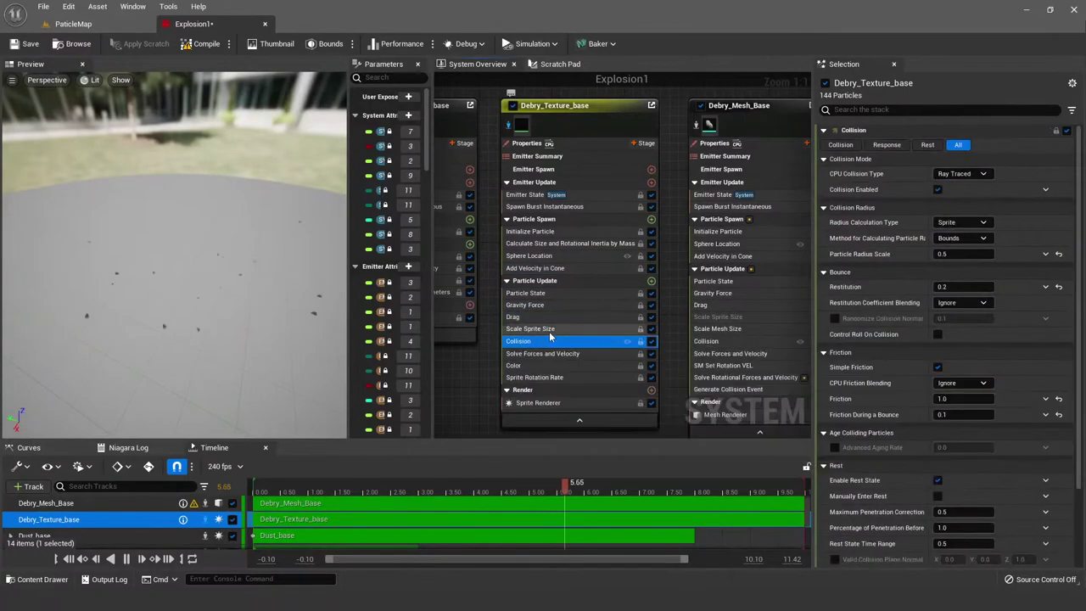
click(550, 329)
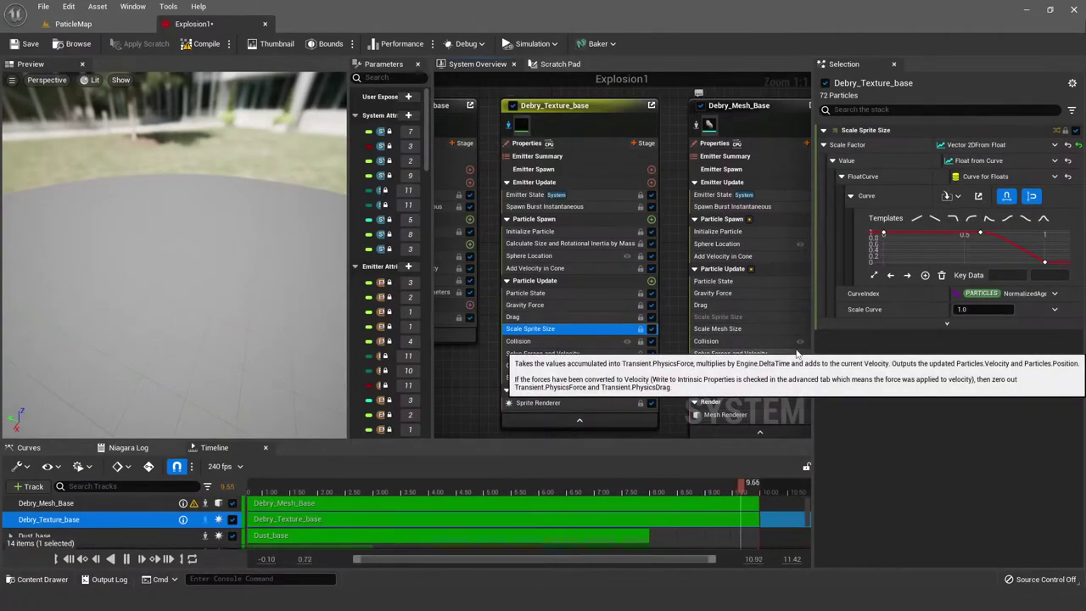
key(ctrl+Tab)
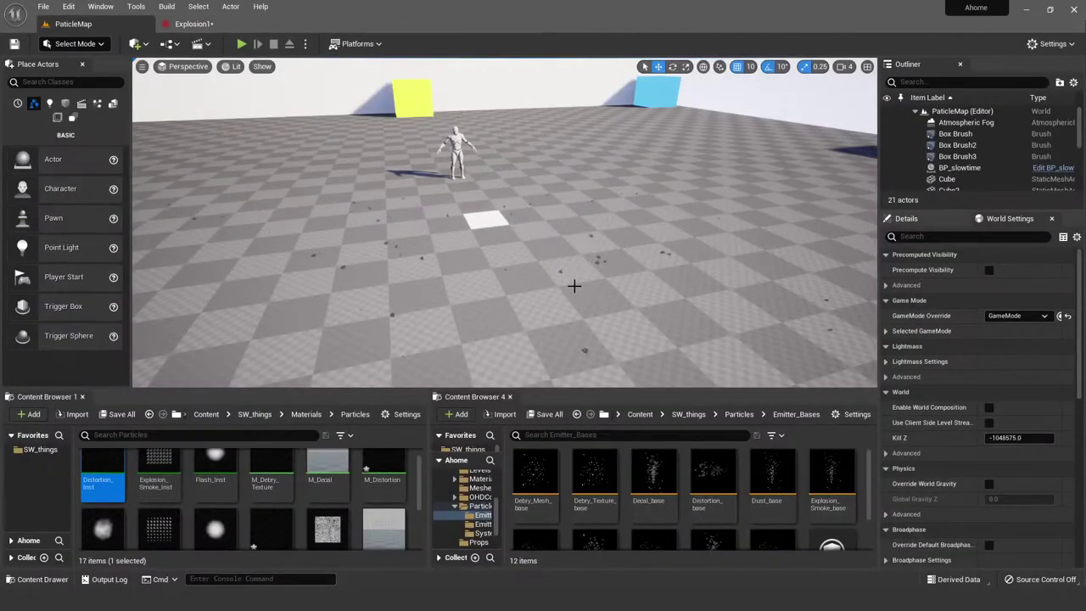
scroll(574, 286, up, 5)
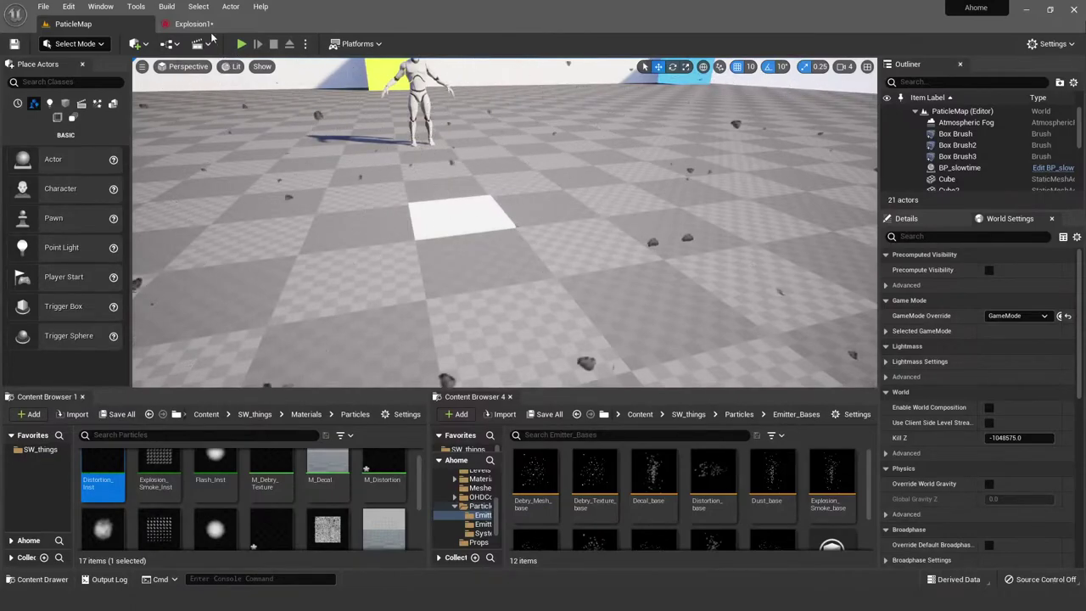
key(ctrl+Tab)
click(981, 232)
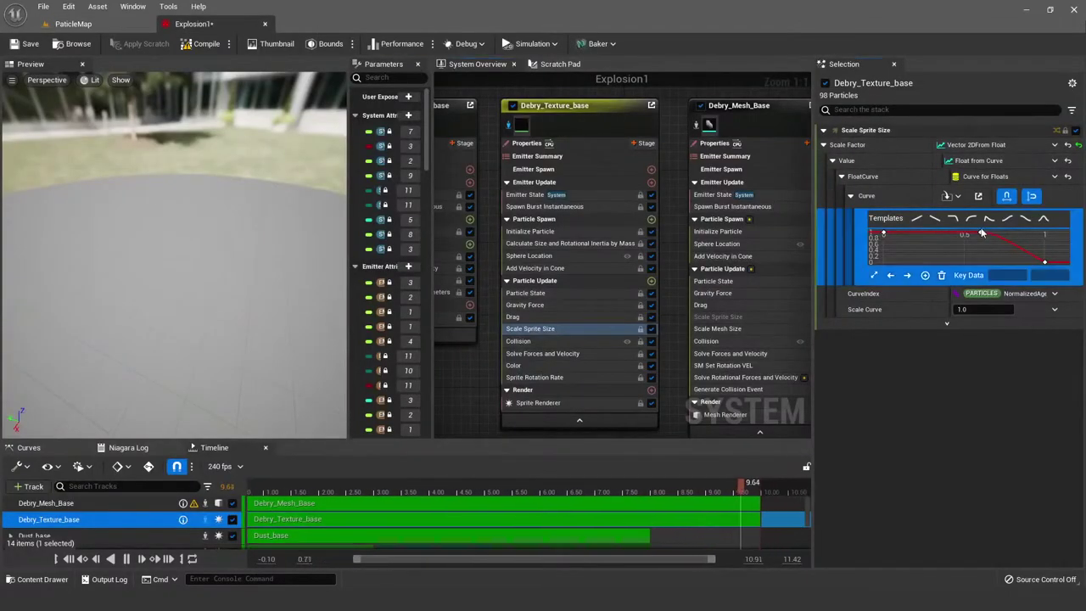
click(1045, 262)
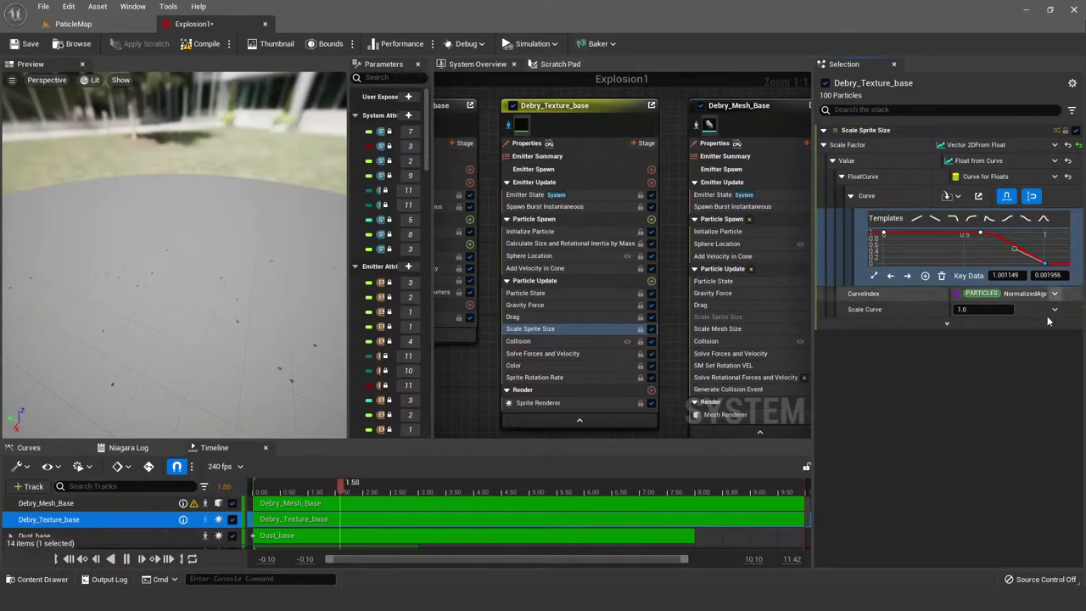
Step: Review Debry_Texture_base's Collision settings again, briefly selecting Debry_Mesh_Base
click(519, 340)
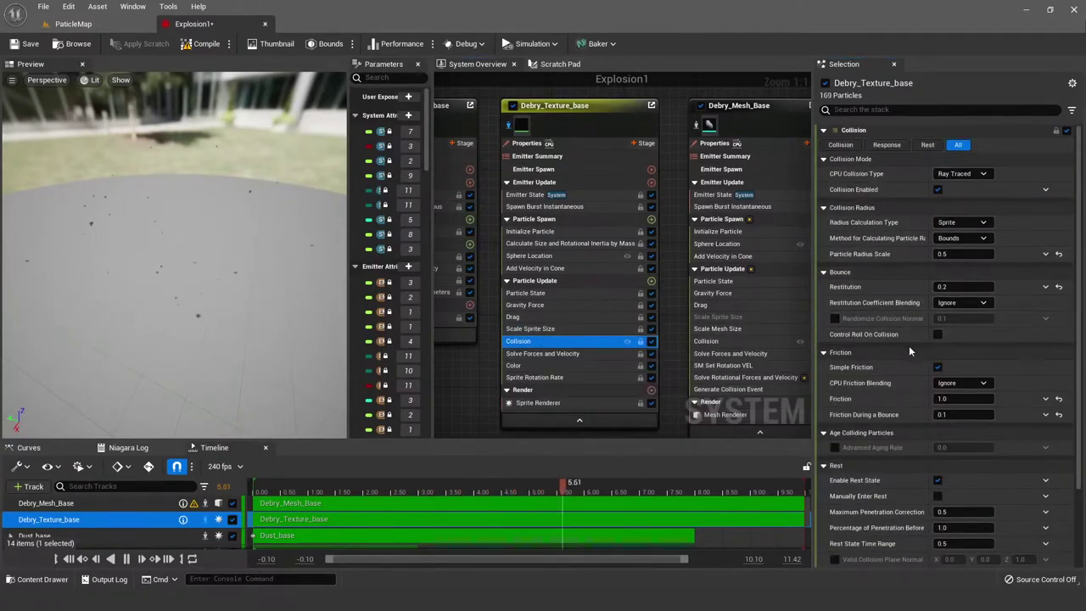
scroll(909, 315, down, 1)
scroll(908, 316, down, 2)
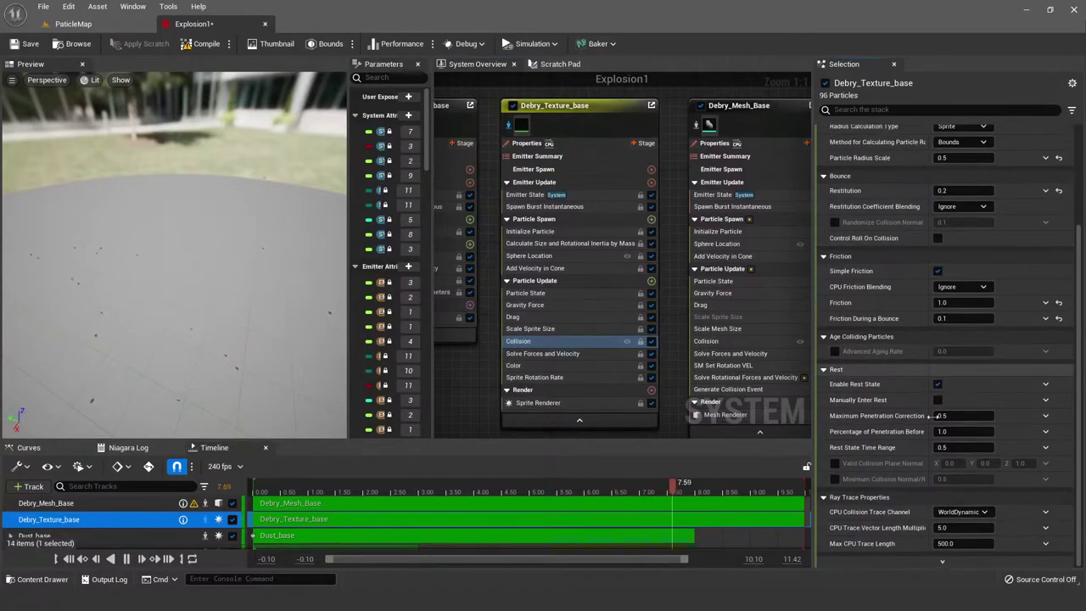
scroll(912, 339, up, 3)
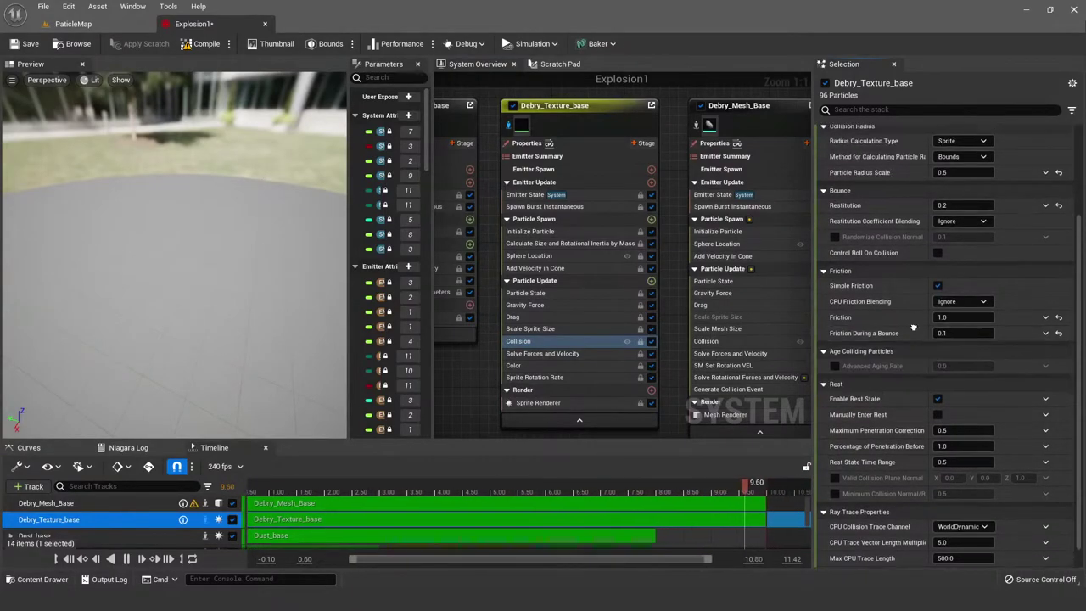
scroll(913, 384, up, 1)
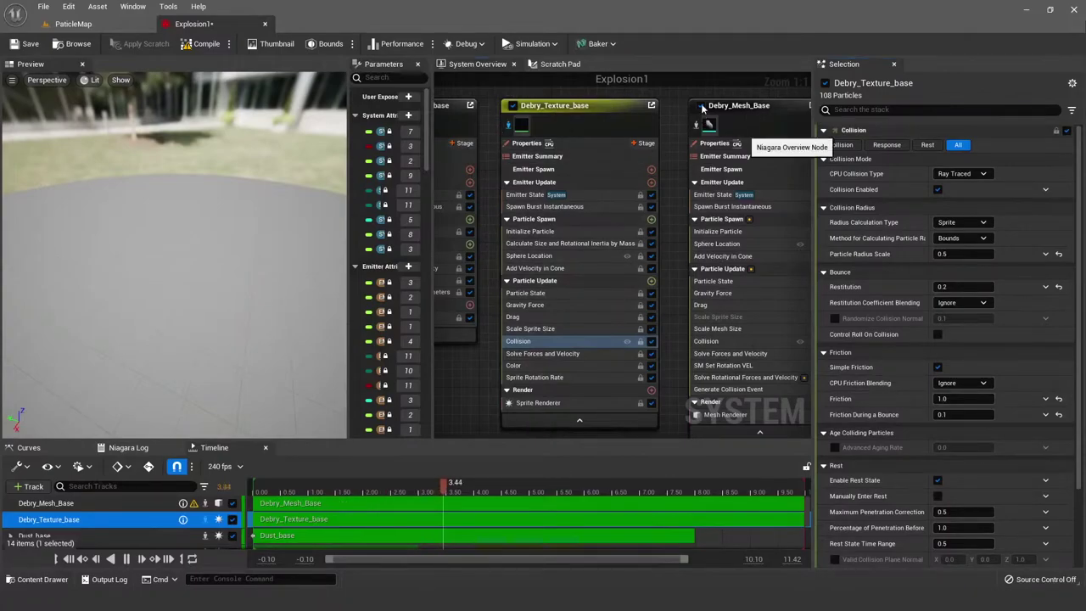
click(711, 123)
click(594, 212)
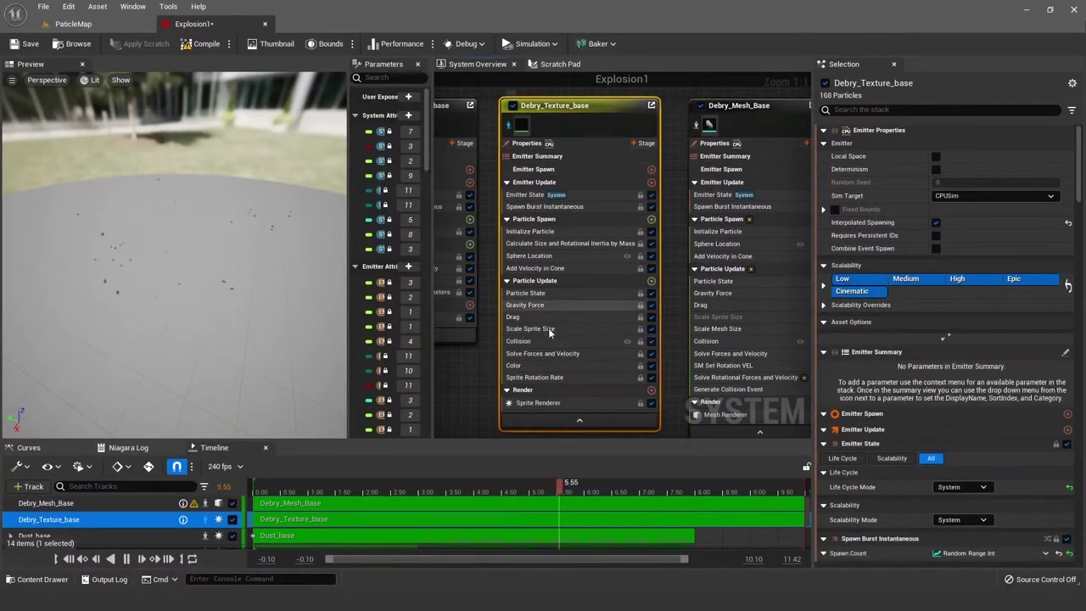
click(526, 341)
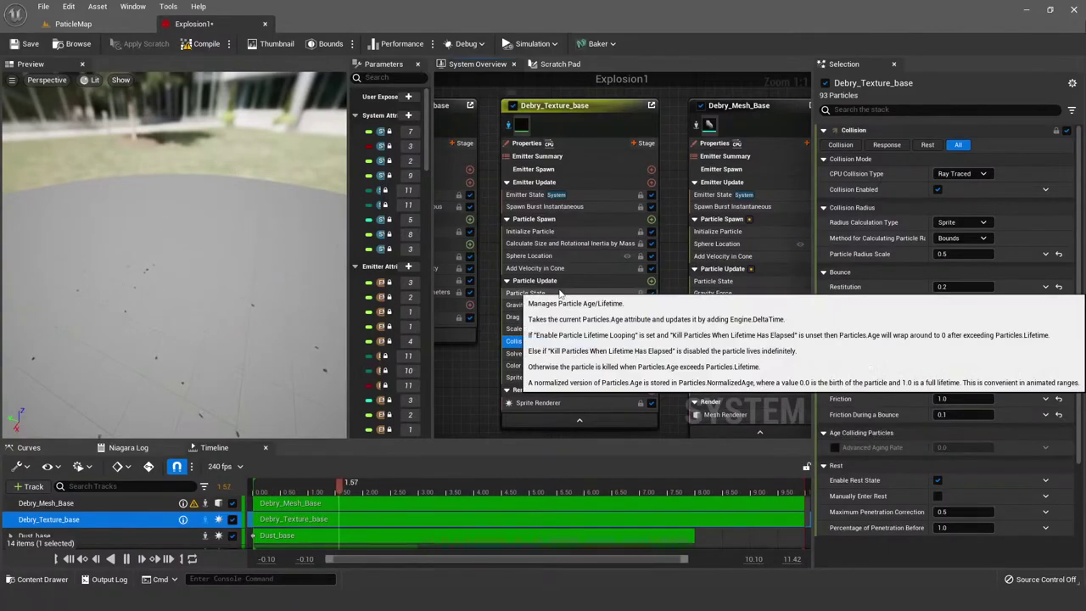
Step: Inspect Solve Forces and Velocity, Color and Sprite Rotation Rate, then return to ParticleMap
click(551, 354)
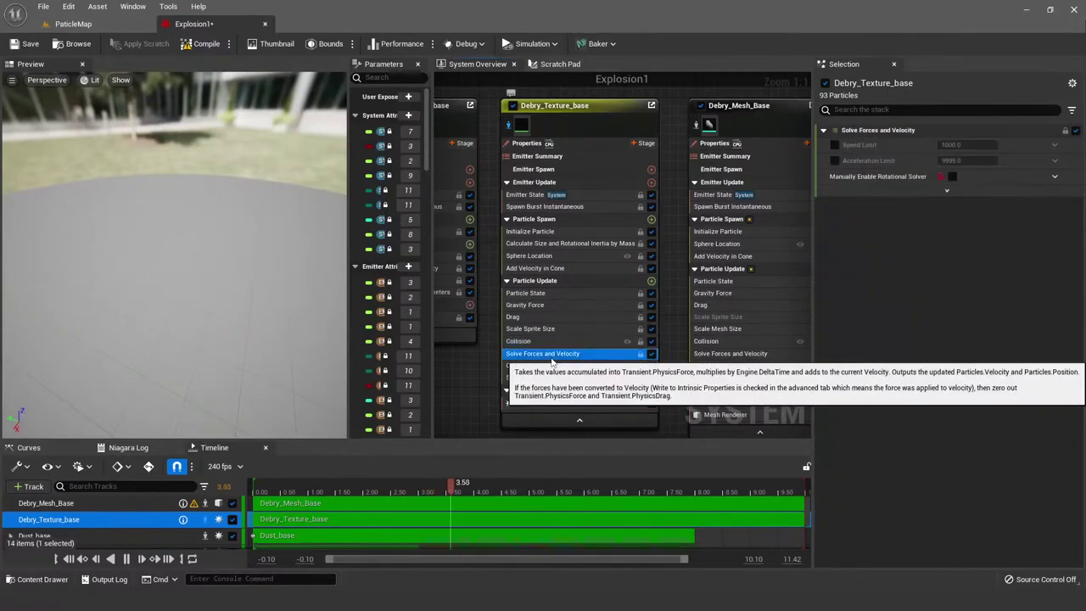
click(565, 365)
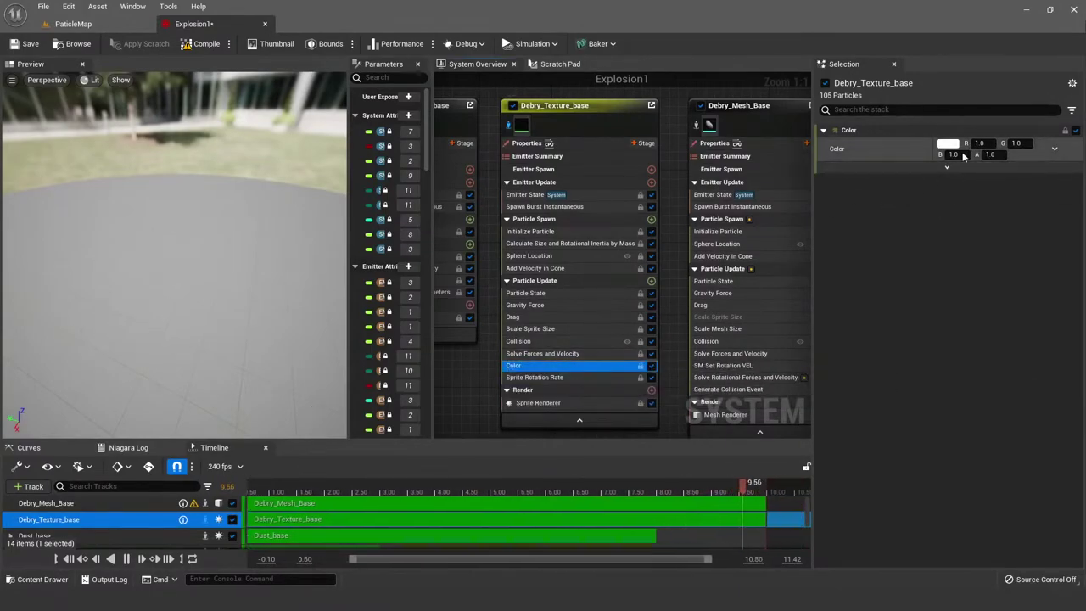
click(569, 378)
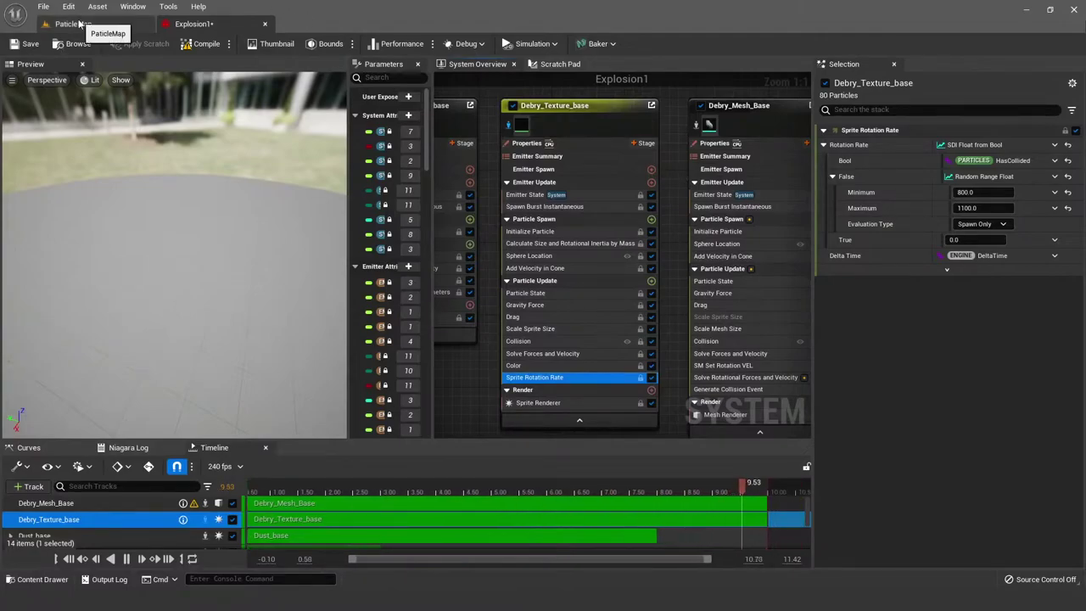
click(76, 23)
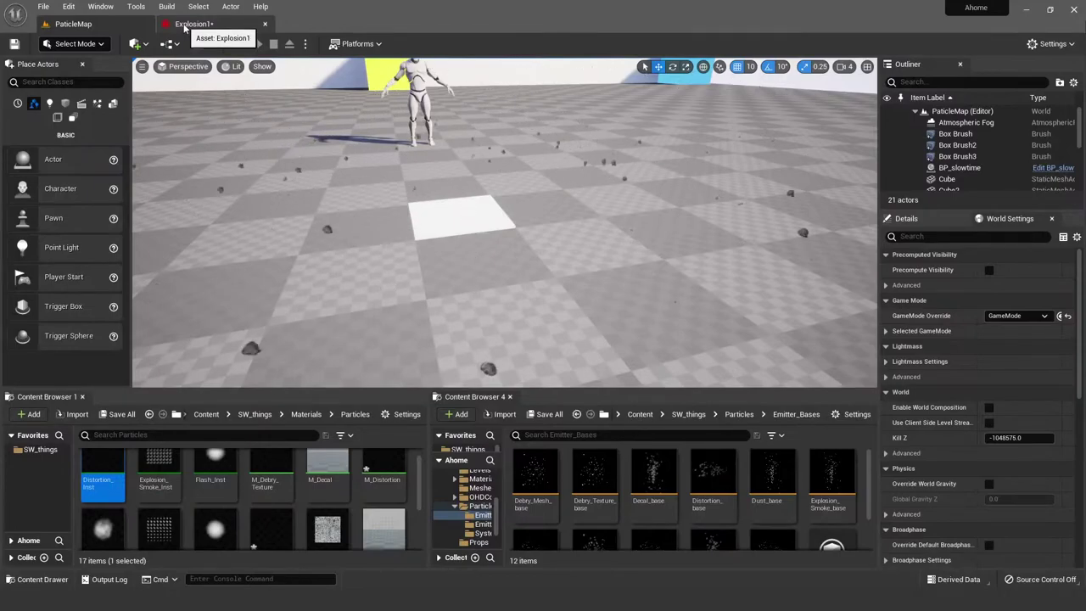
Step: Flip between Explosion1 and the ParticleMap level to compare the debris, ending on Explosion1
click(184, 27)
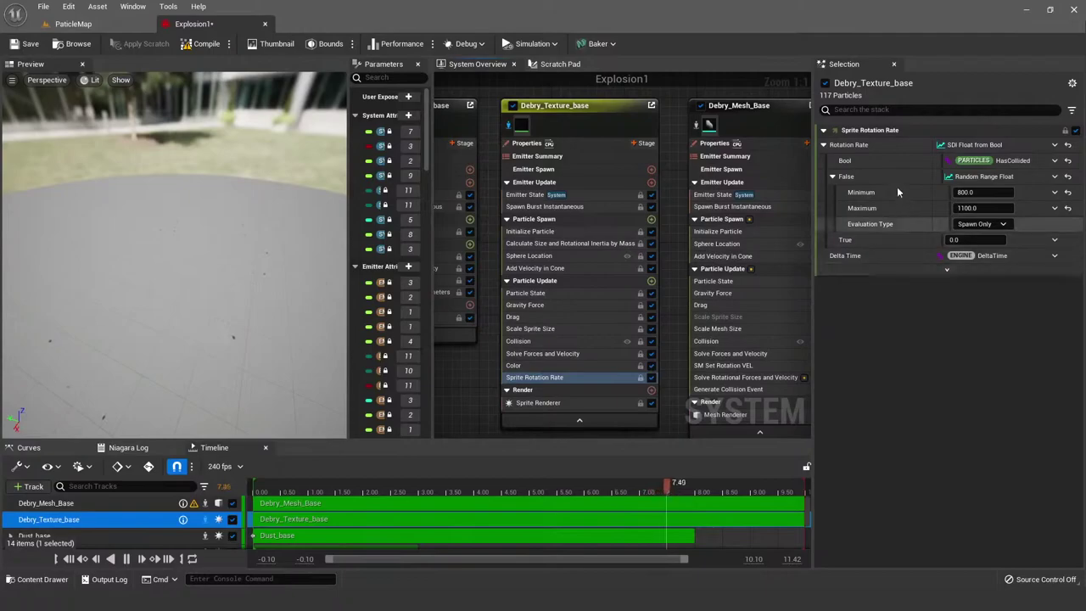
click(101, 25)
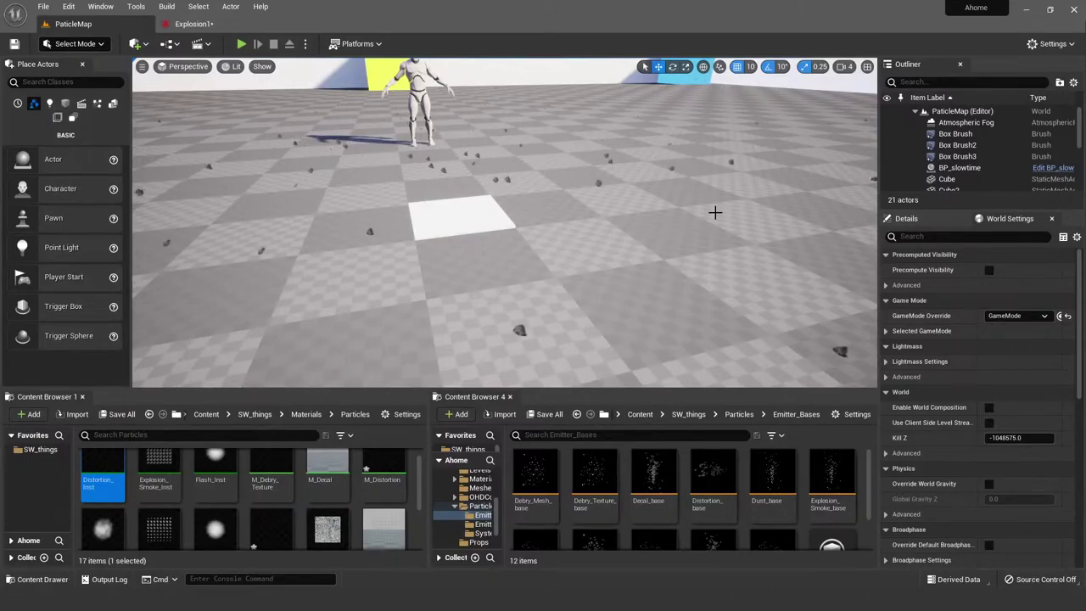
click(202, 25)
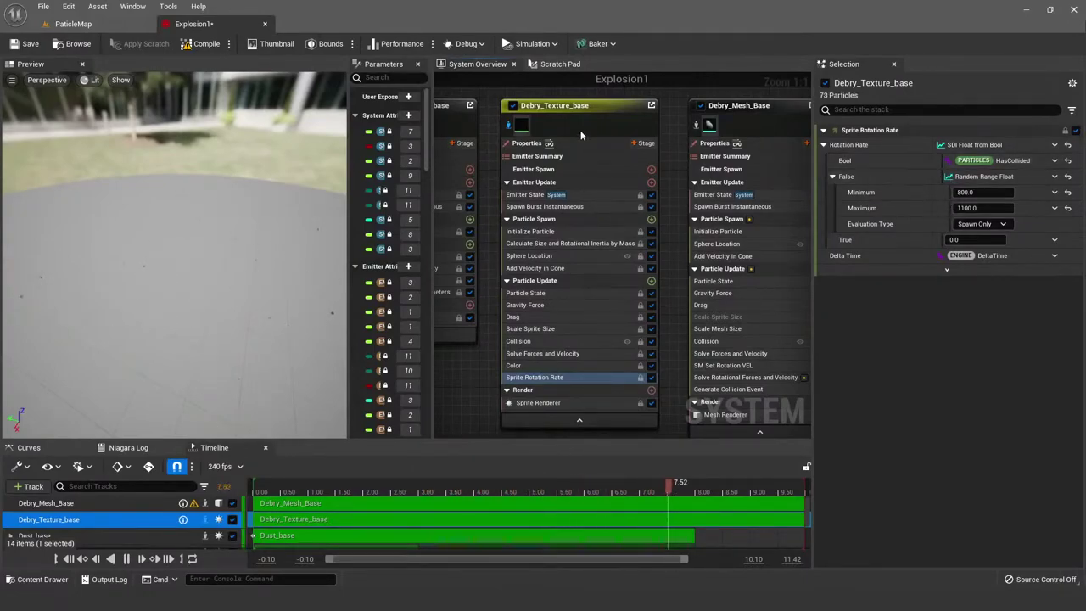
Step: Browse the scratch pad's Modules and Dynamic Inputs lists beside the Rotation Rate input
click(569, 65)
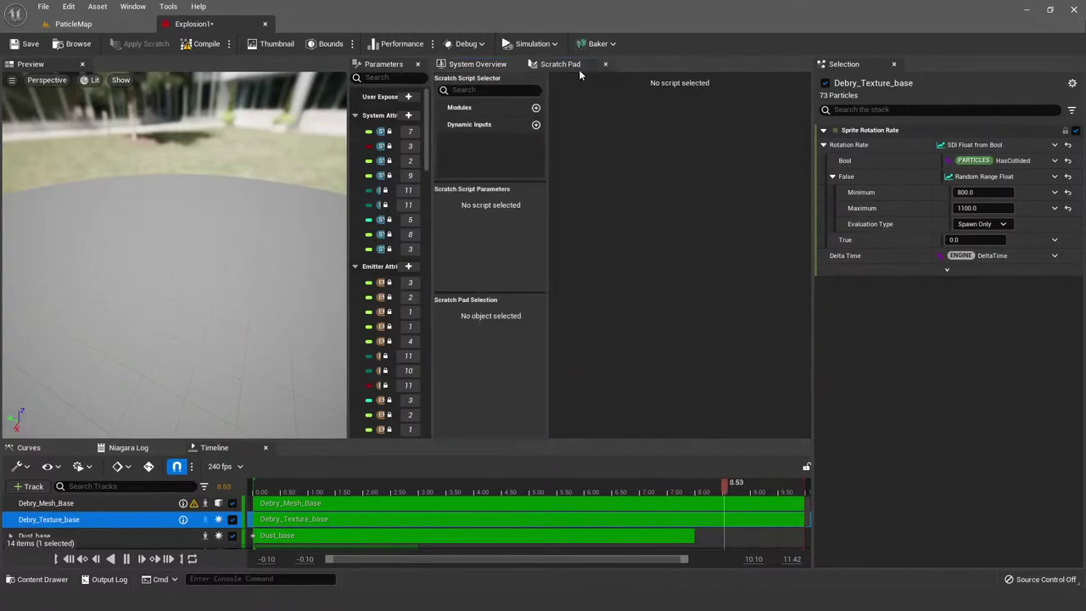
click(492, 111)
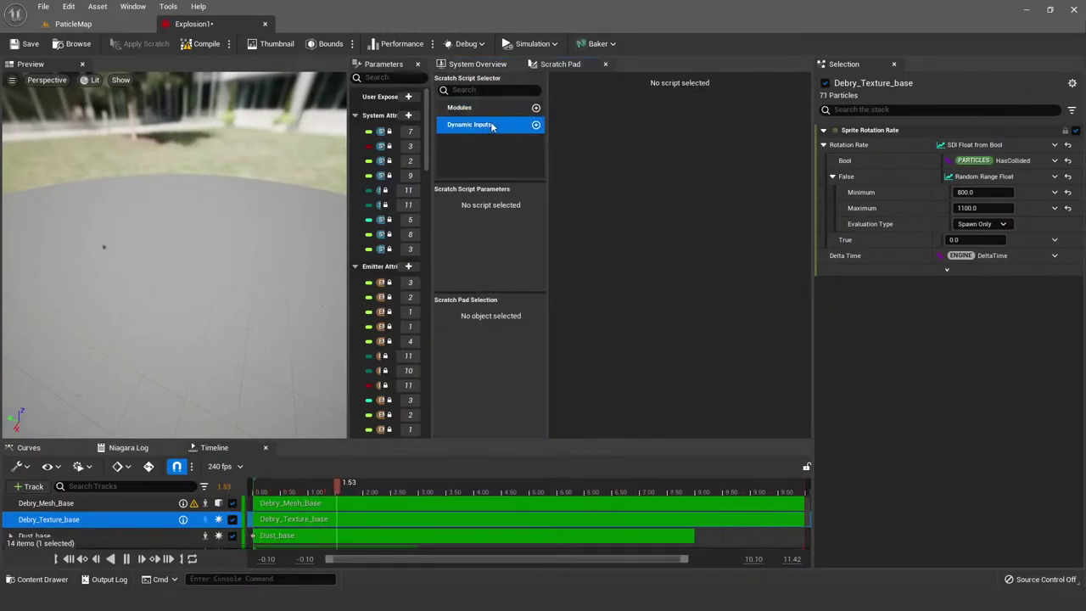
click(474, 66)
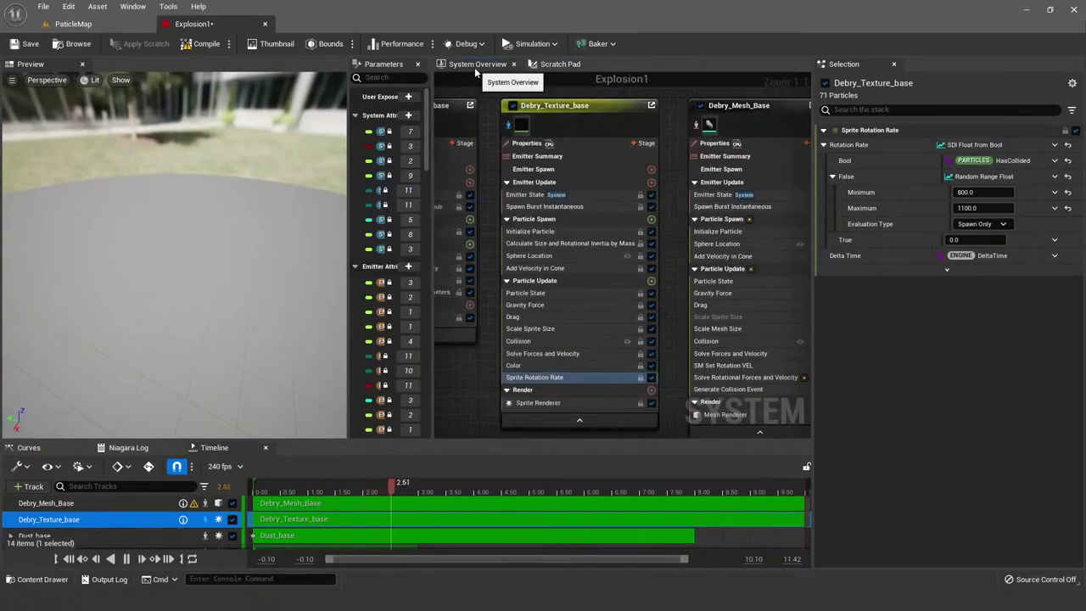
click(960, 148)
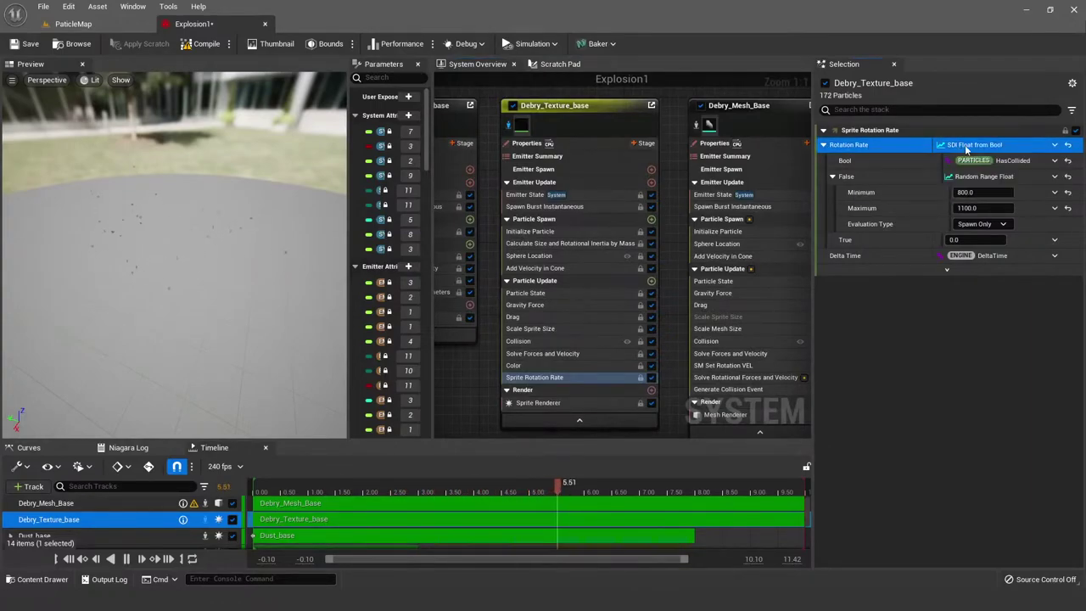
click(560, 65)
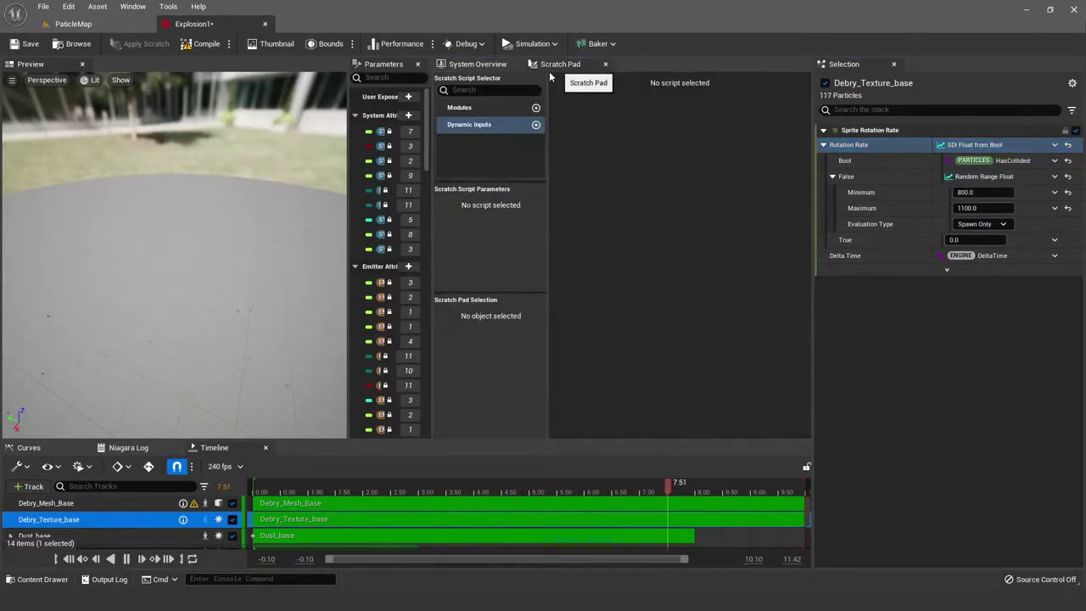
click(482, 125)
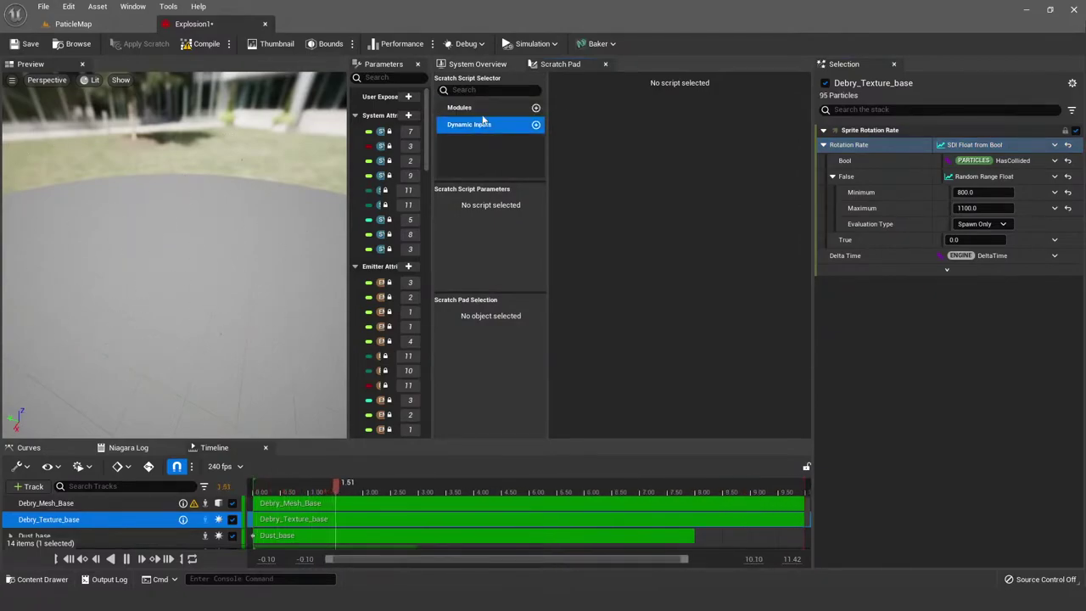
click(482, 108)
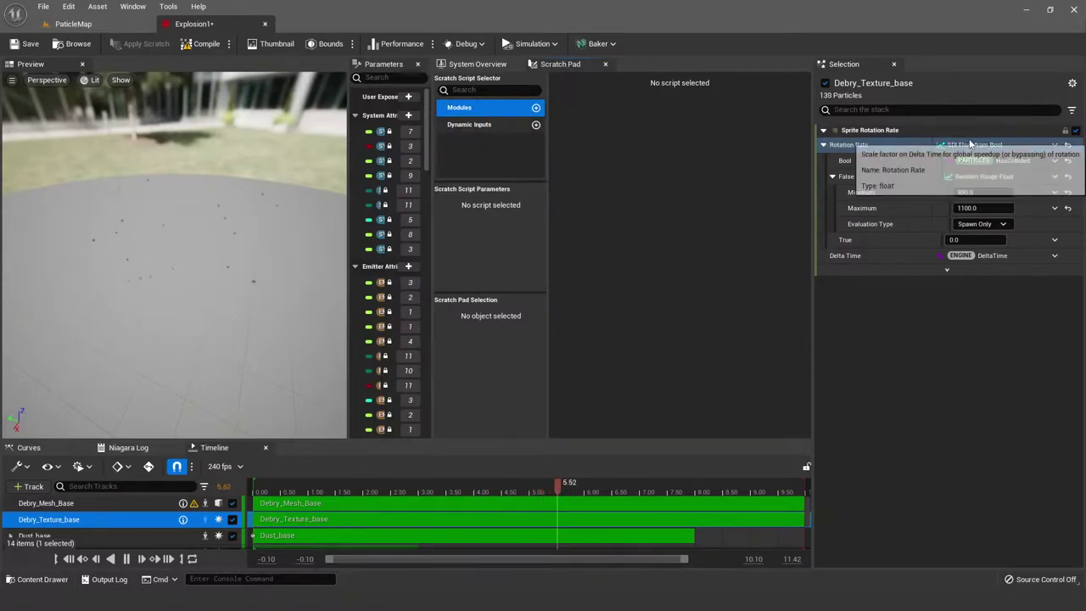
click(974, 146)
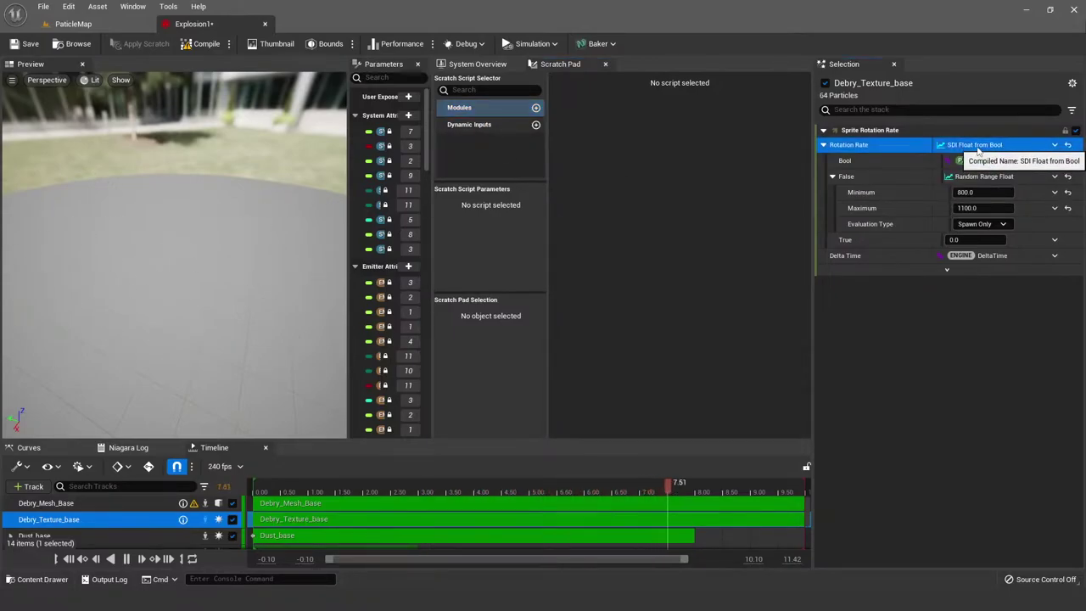
click(482, 108)
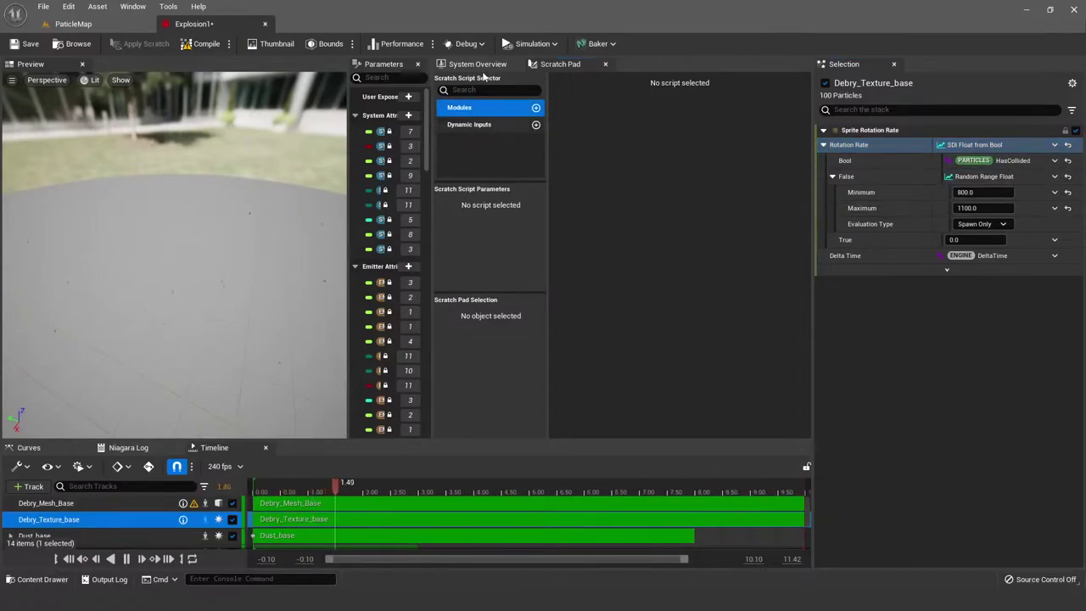
Step: Create a new scratch dynamic input, ScratchDynamicInput, with its InputMap and Map Get graph
click(479, 65)
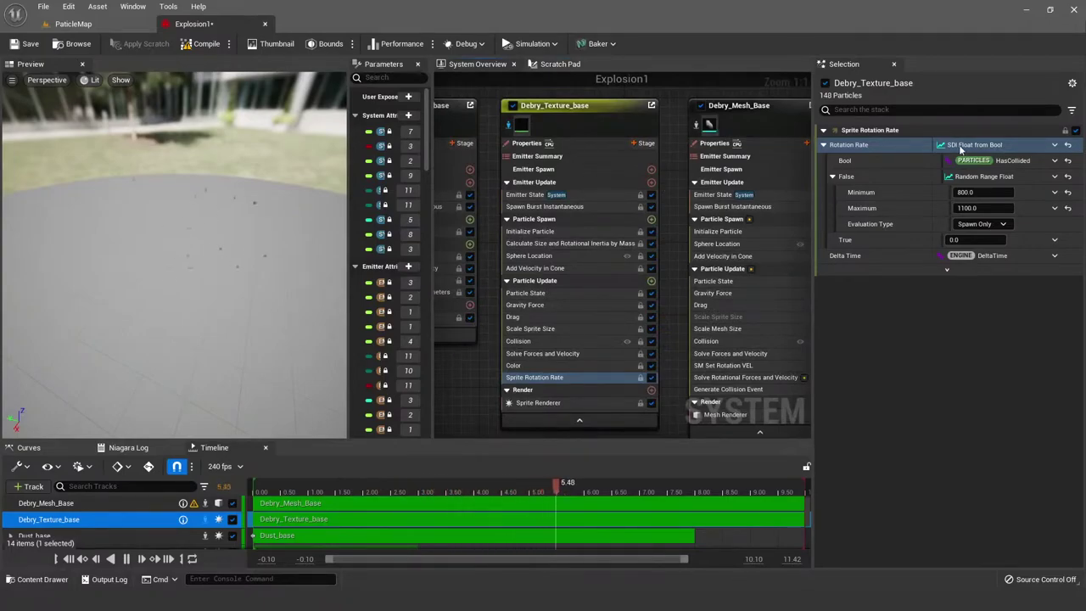
click(560, 64)
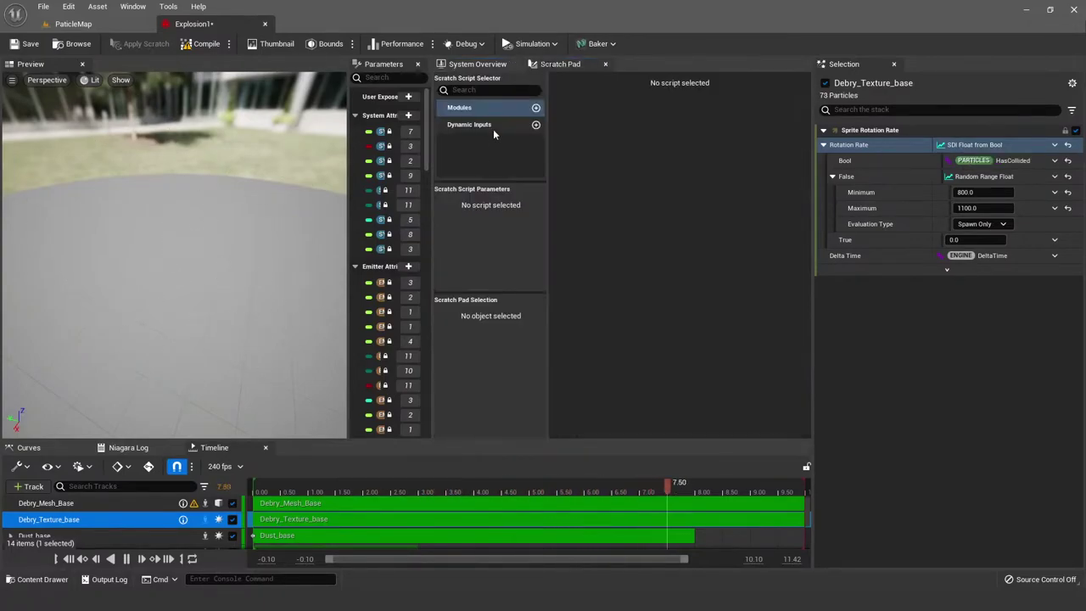
click(536, 126)
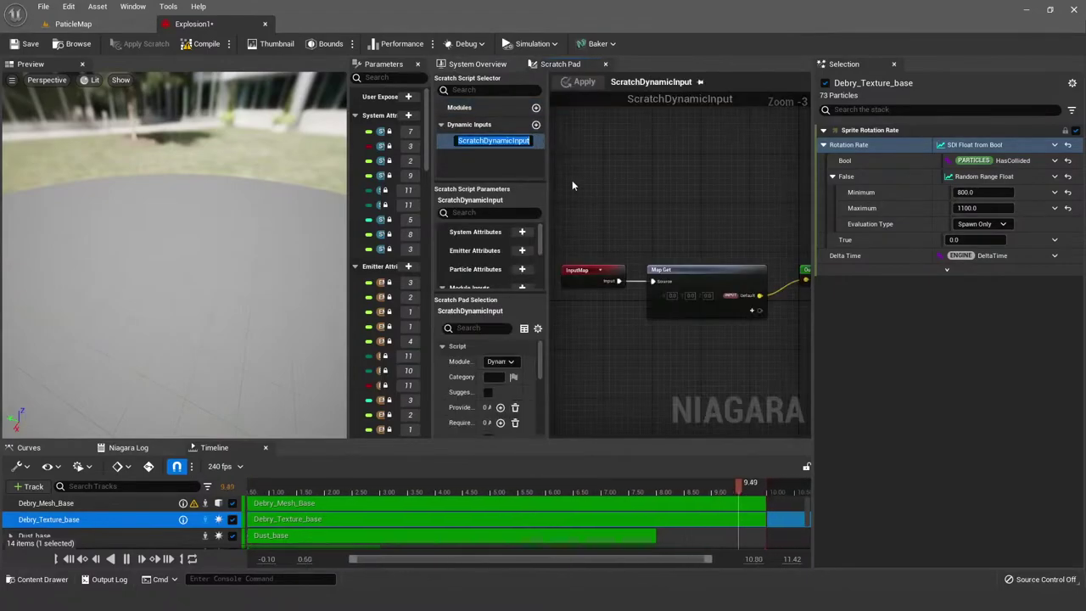
Step: Delete ScratchDynamicInput from the Scratch Script Selector, leaving Dynamic Inputs empty
right_click(466, 142)
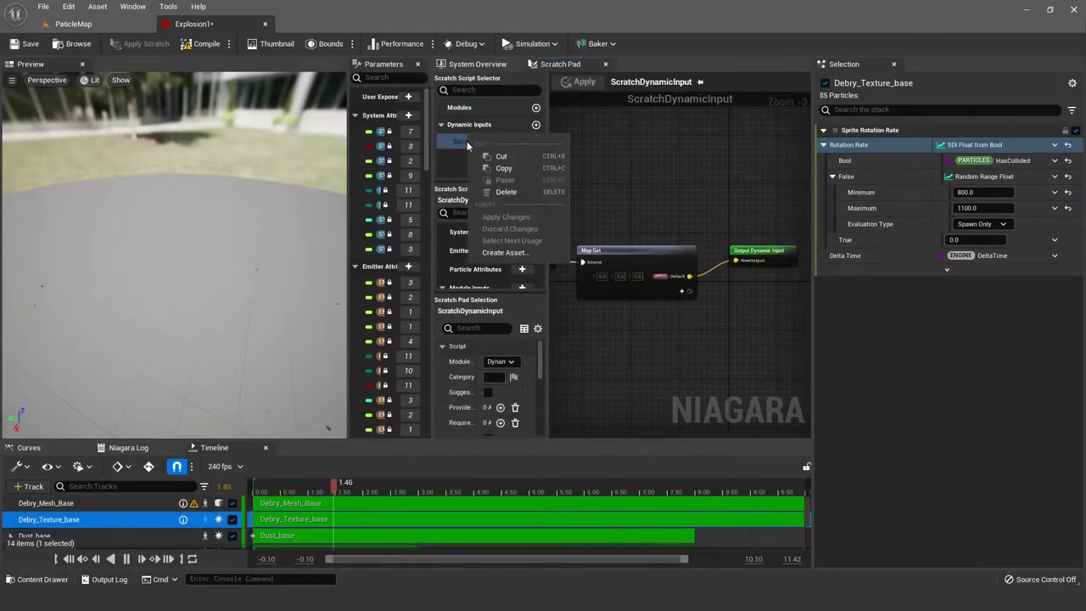
click(505, 192)
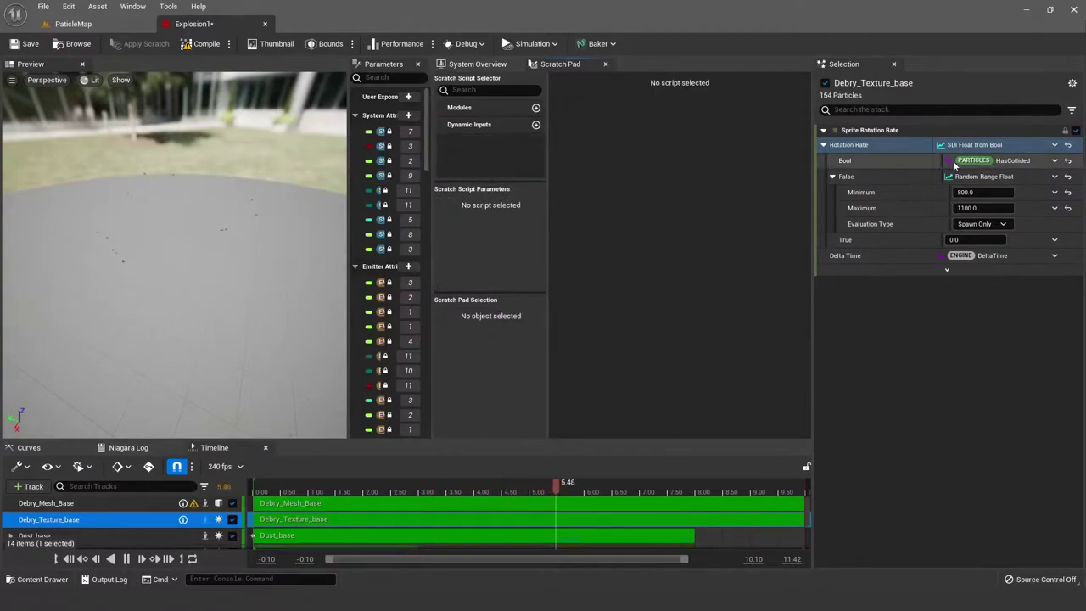
Step: In System Overview, inspect Rotation Rate's Bool input and collapse the False random range
click(882, 145)
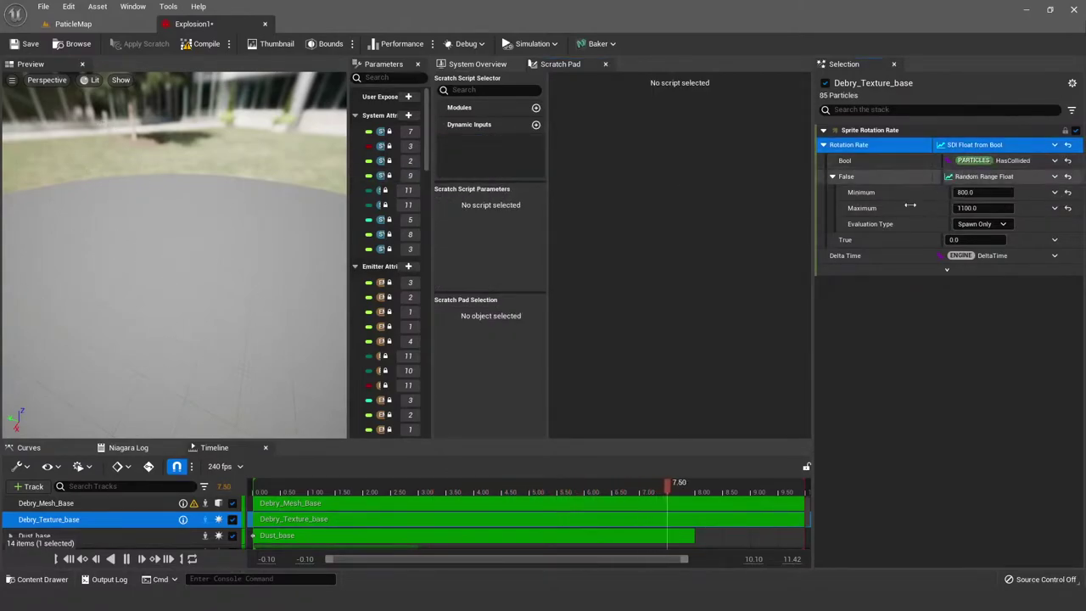
click(478, 64)
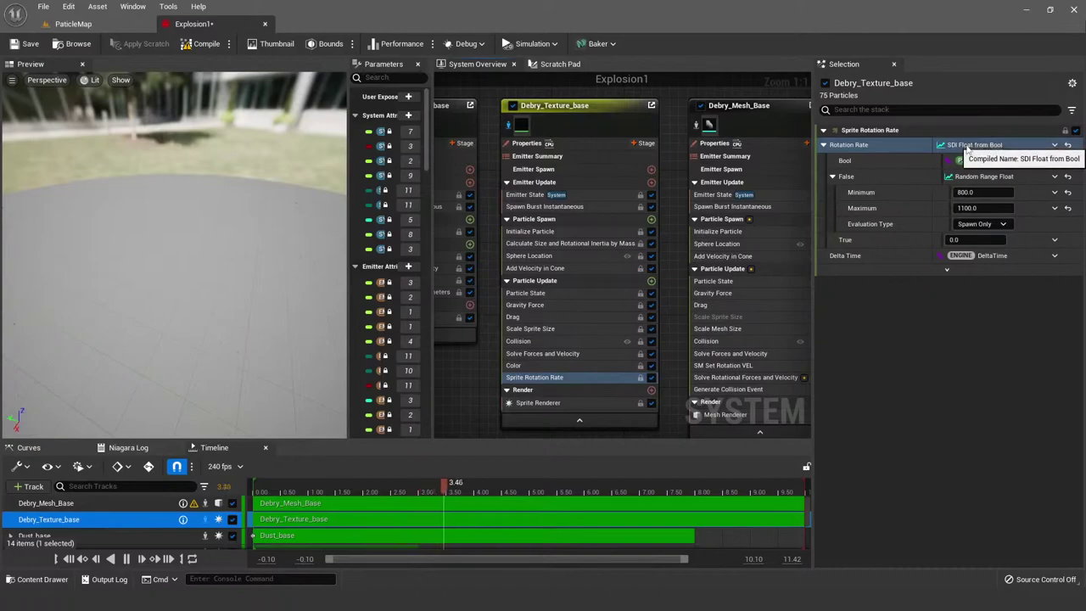
click(965, 150)
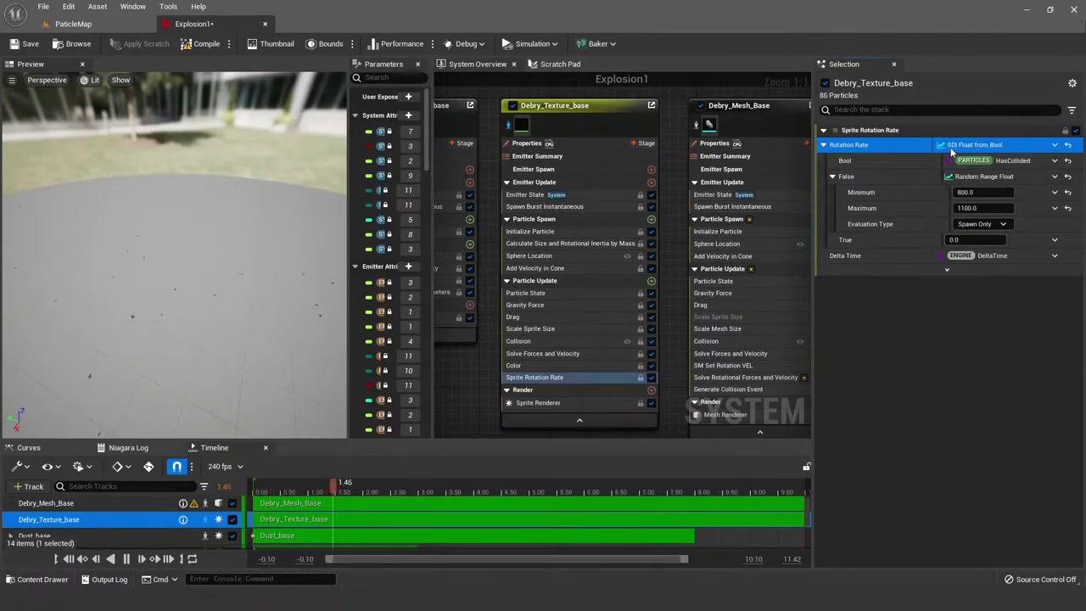
click(894, 166)
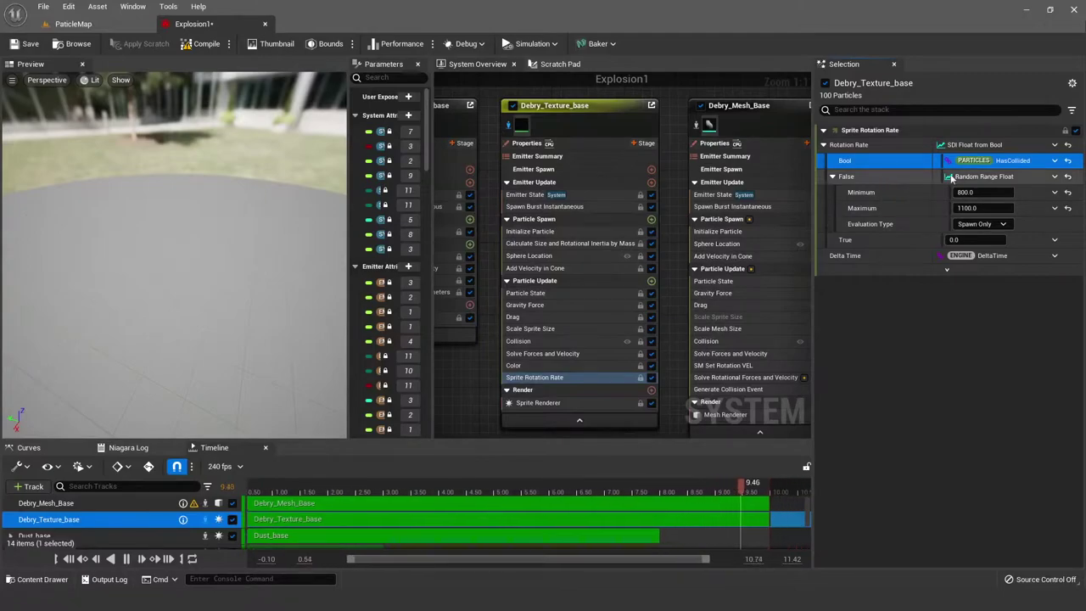
click(851, 177)
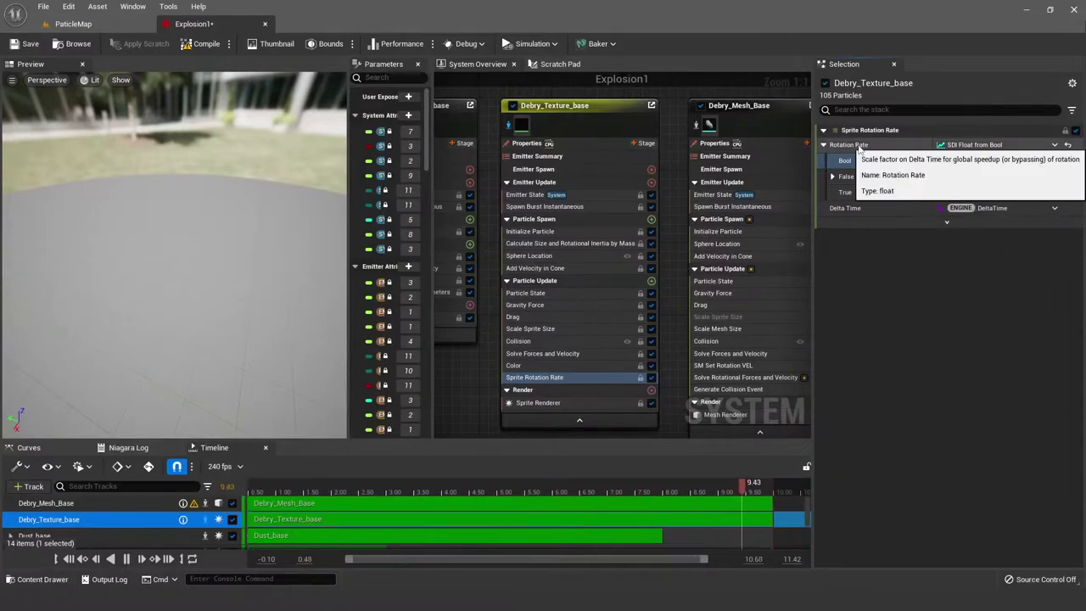
Step: Check the HasCollided Bool input and leave the True value at 0.0
click(876, 148)
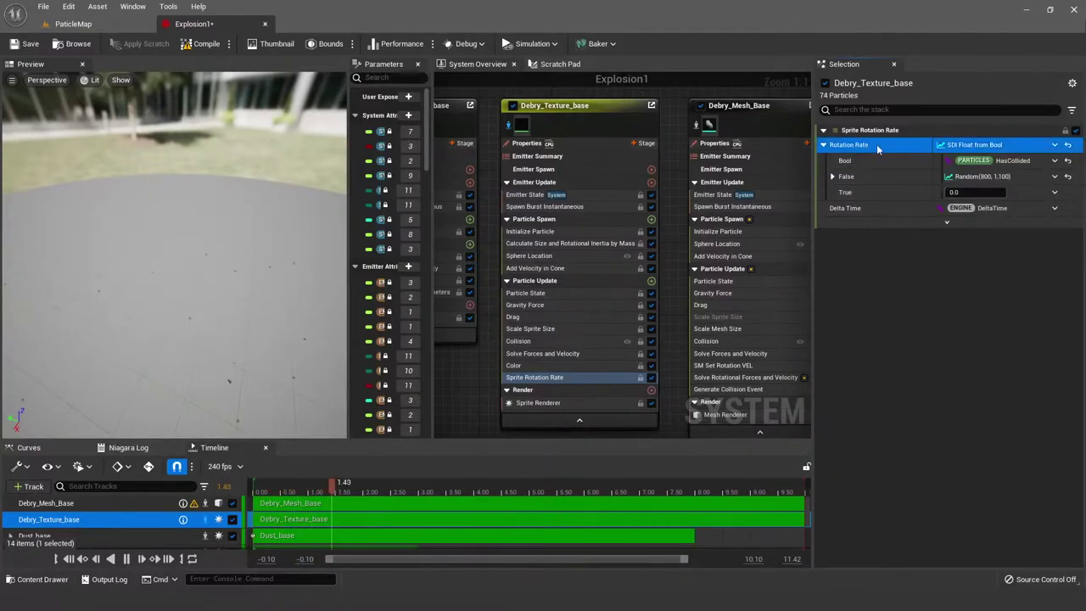
click(1008, 161)
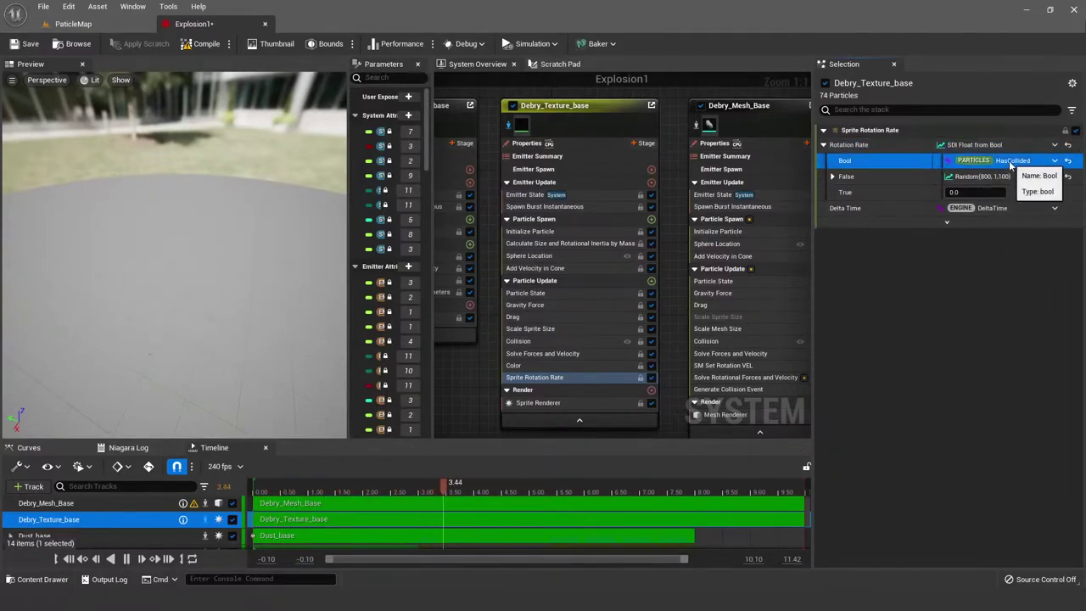
click(857, 193)
click(958, 192)
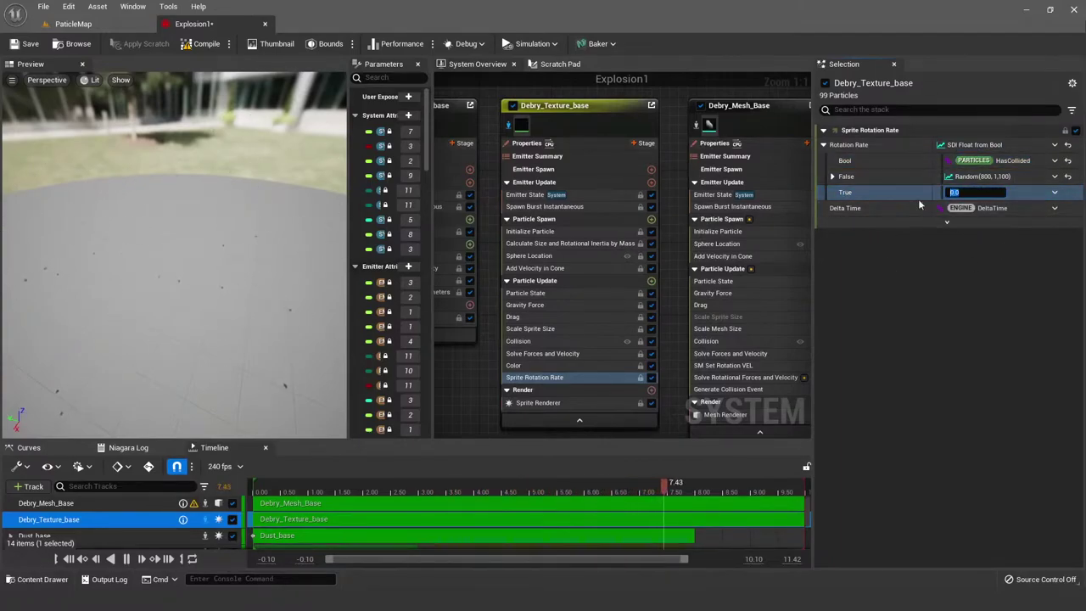
click(955, 252)
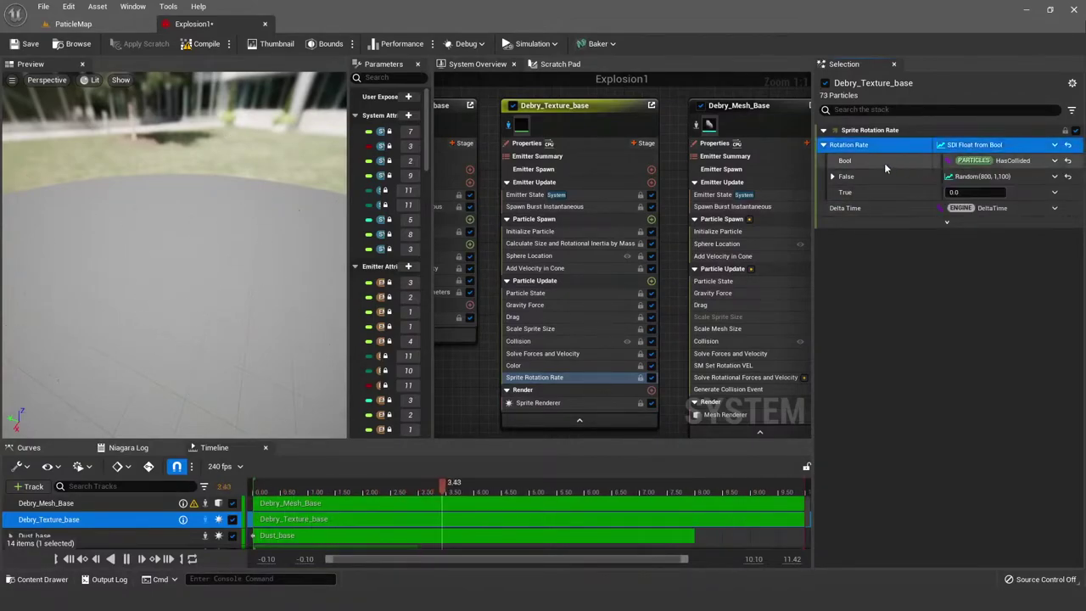
Step: Expand the False random range to check its 1100.0 maximum, then collapse it
click(1001, 162)
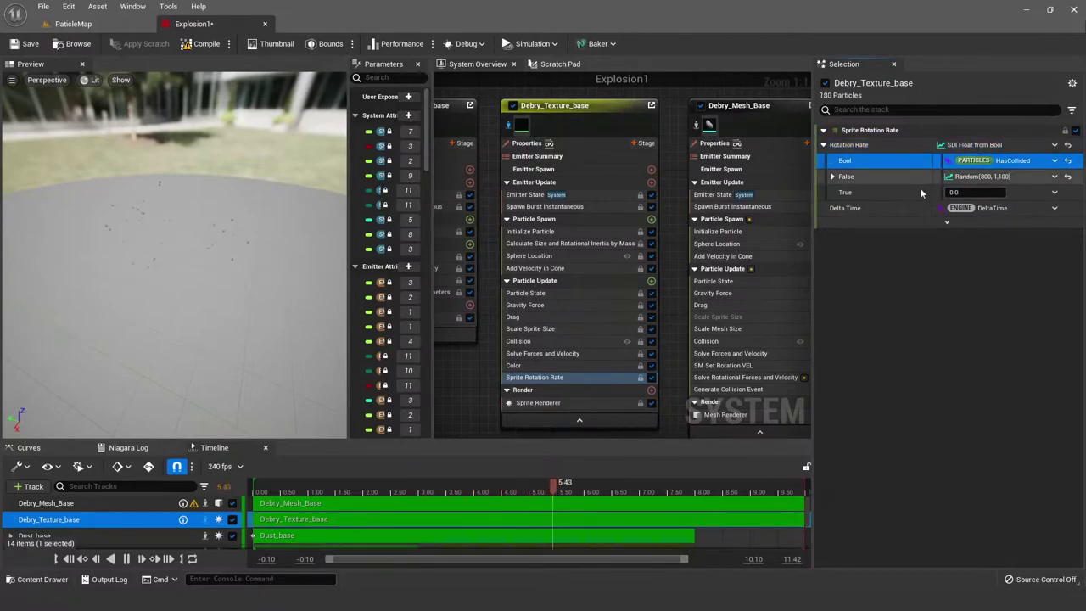
click(836, 176)
click(833, 176)
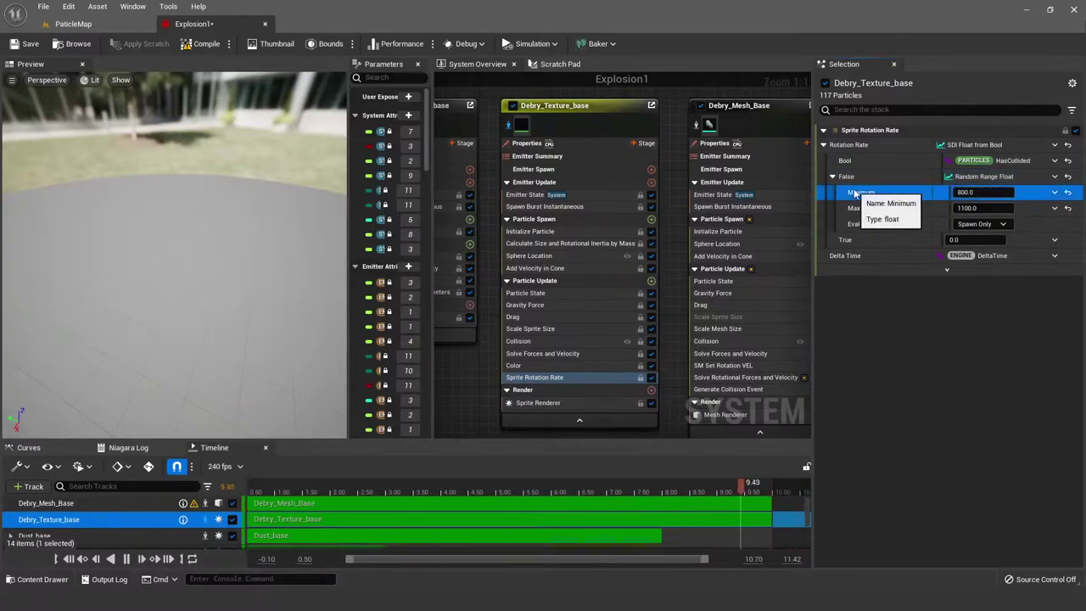
click(882, 208)
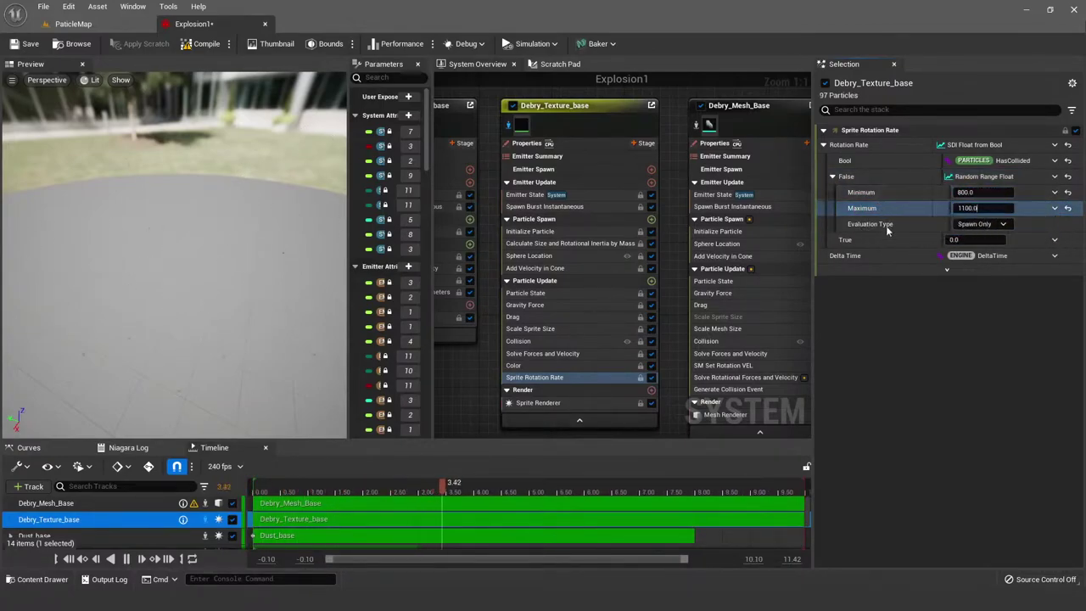
click(833, 177)
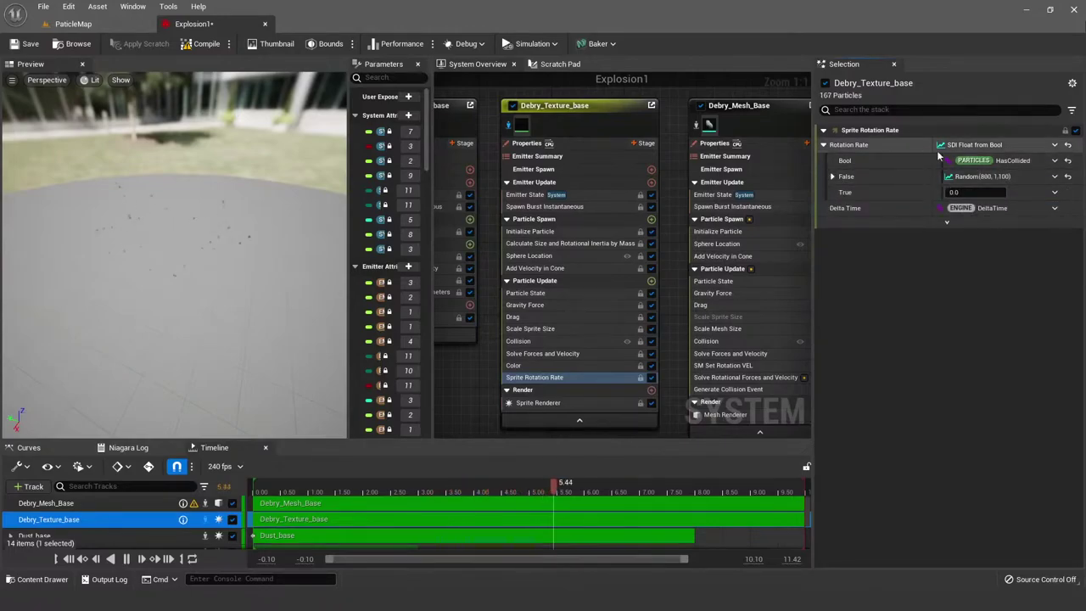
click(890, 177)
click(991, 146)
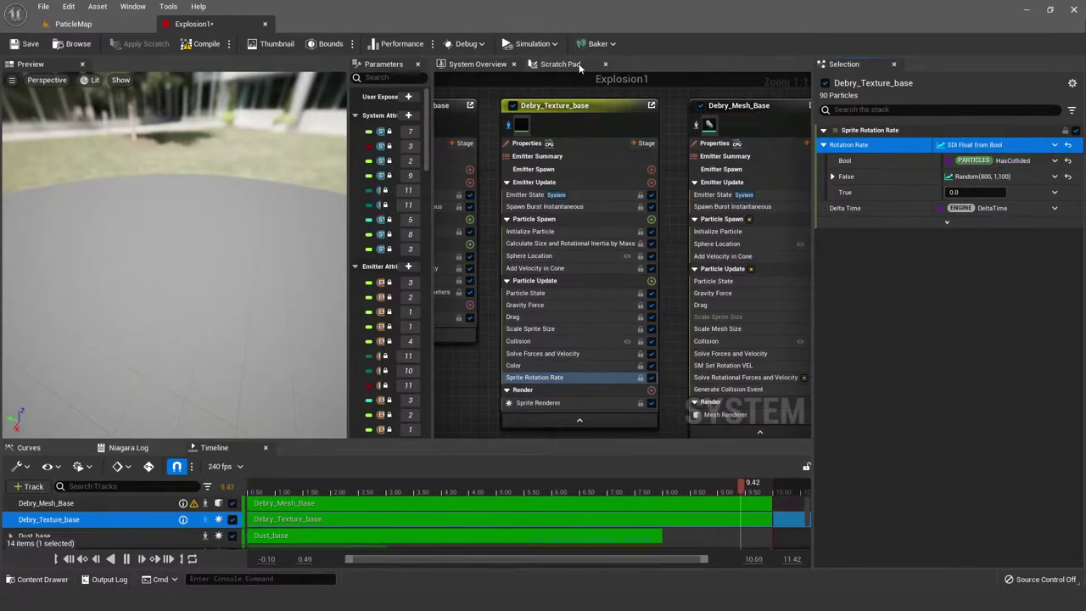
Step: Step through the Rotation Rate inputs once more, then pan the emitter graph to reveal Dust_base
click(559, 64)
click(458, 64)
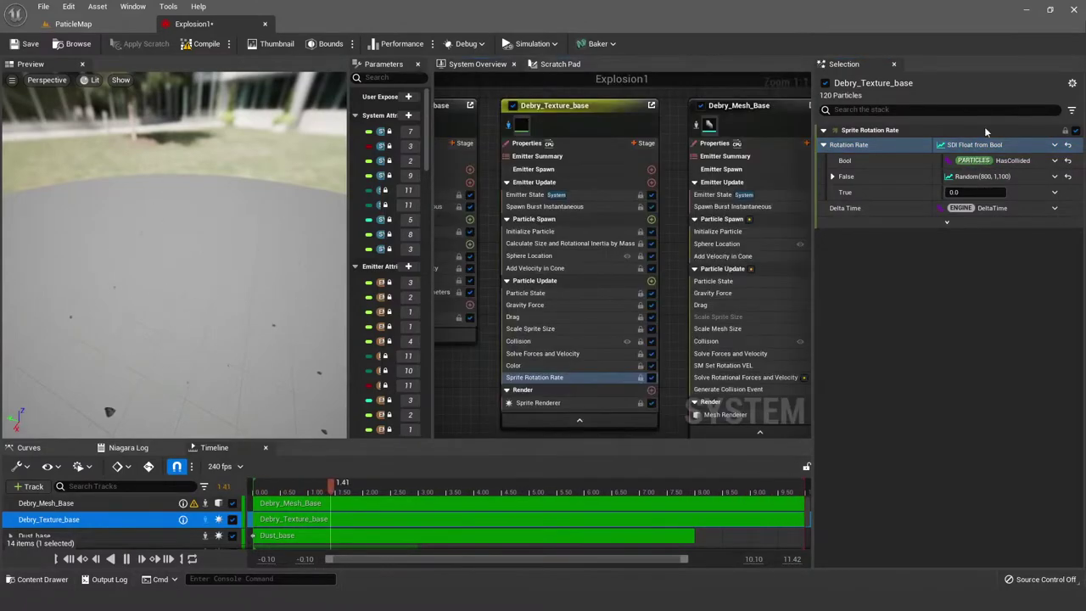
click(924, 162)
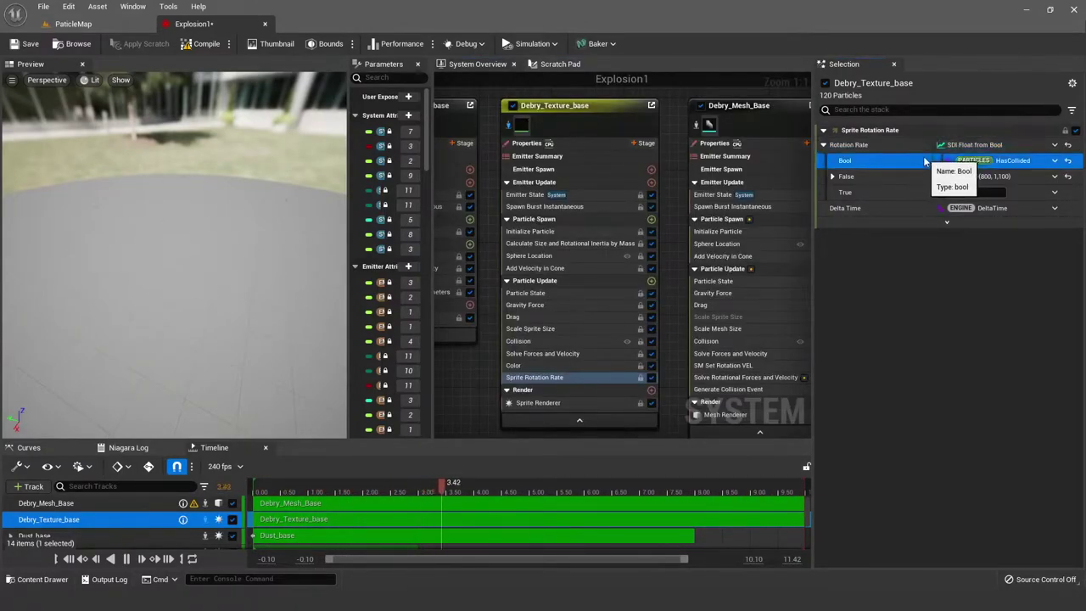
click(919, 175)
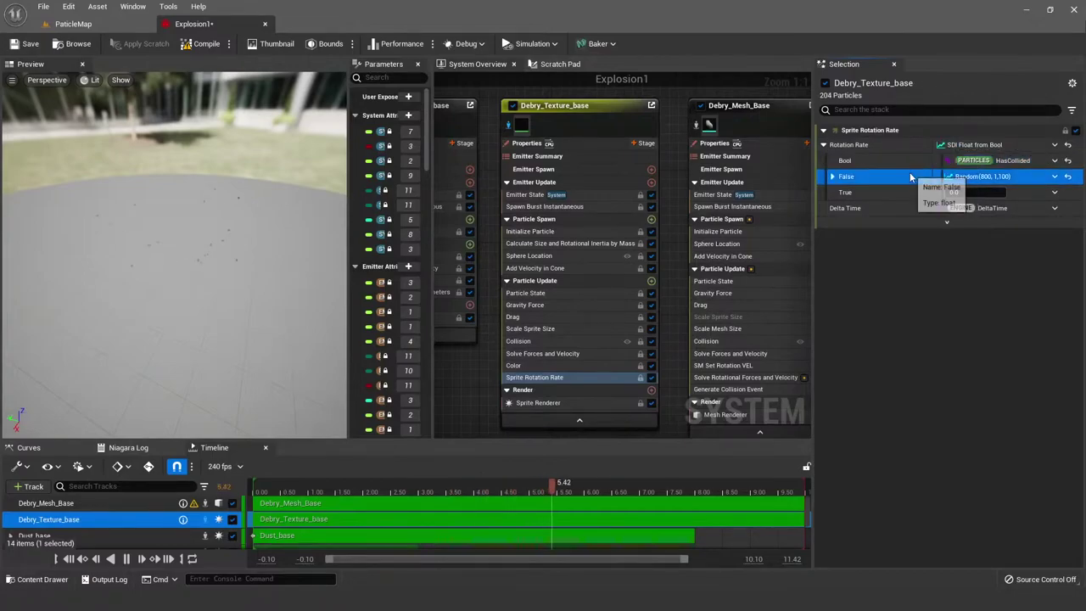
key(Down)
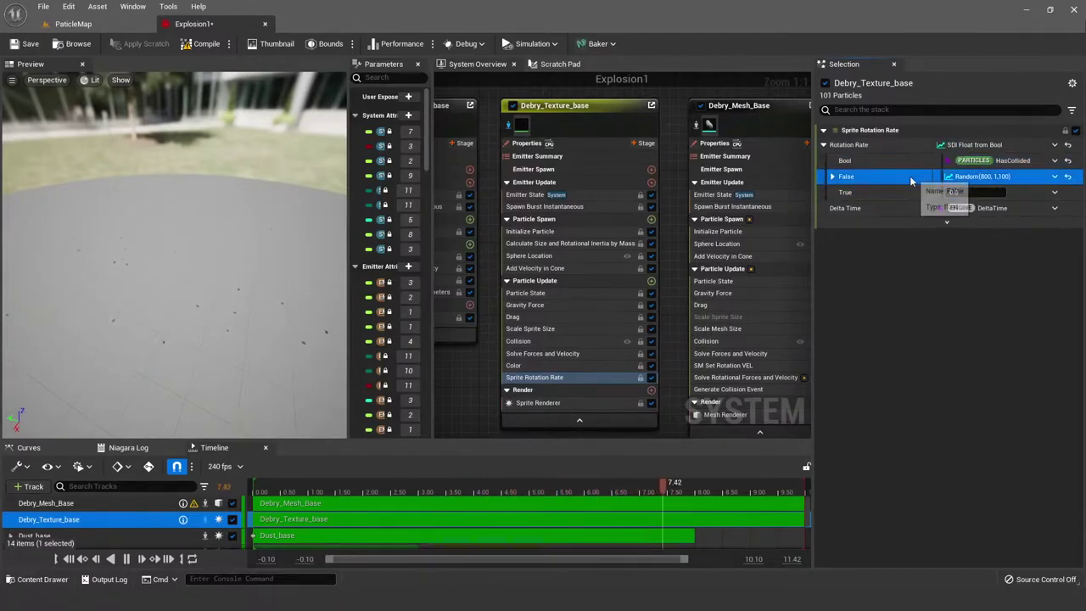
click(934, 250)
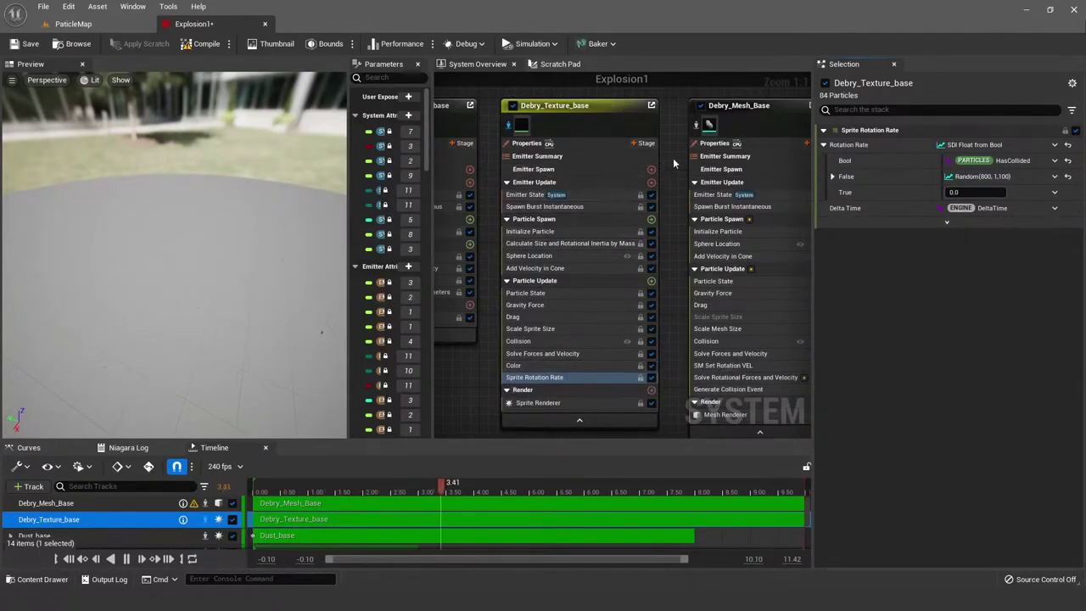
scroll(546, 173, down, 1)
right_drag(545, 173, 515, 145)
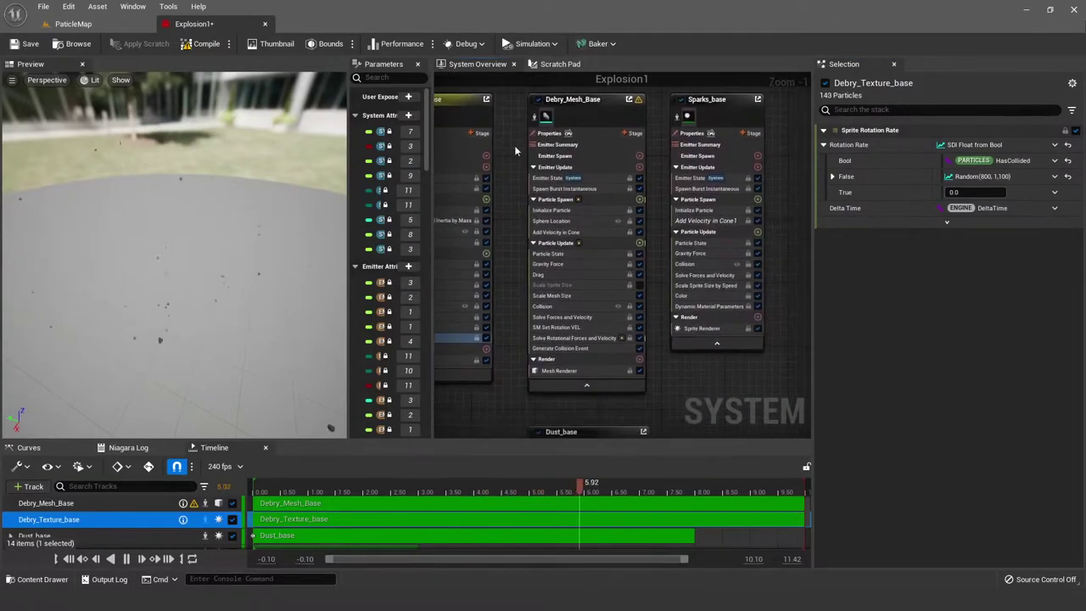
Step: Show Debry_Texture_base's Sprite Renderer: M_Debry_Texture material, velocity-aligned, camera-facing sprites
click(111, 24)
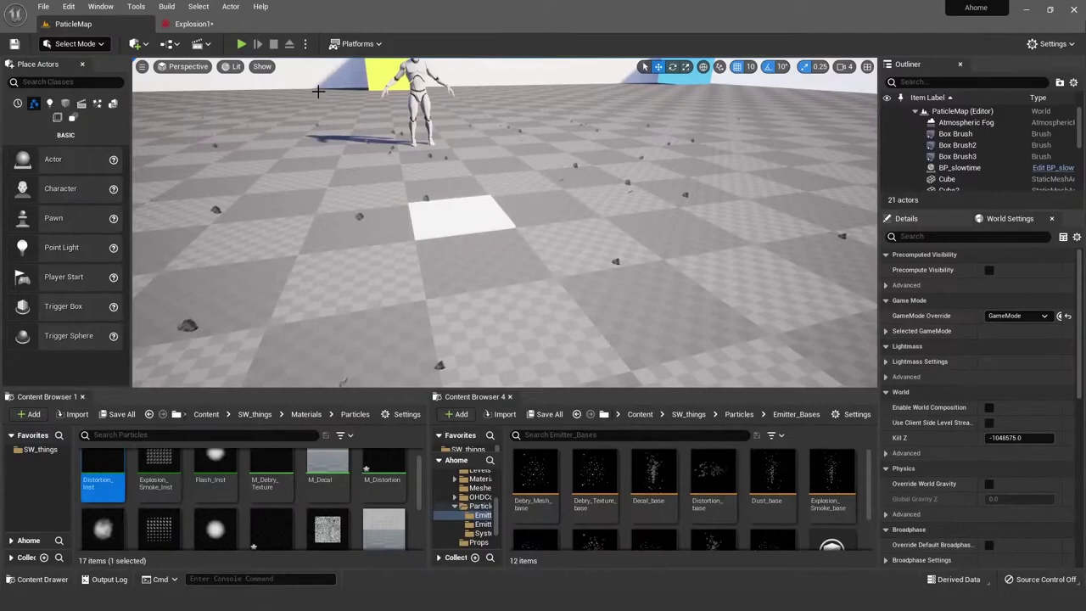
click(193, 23)
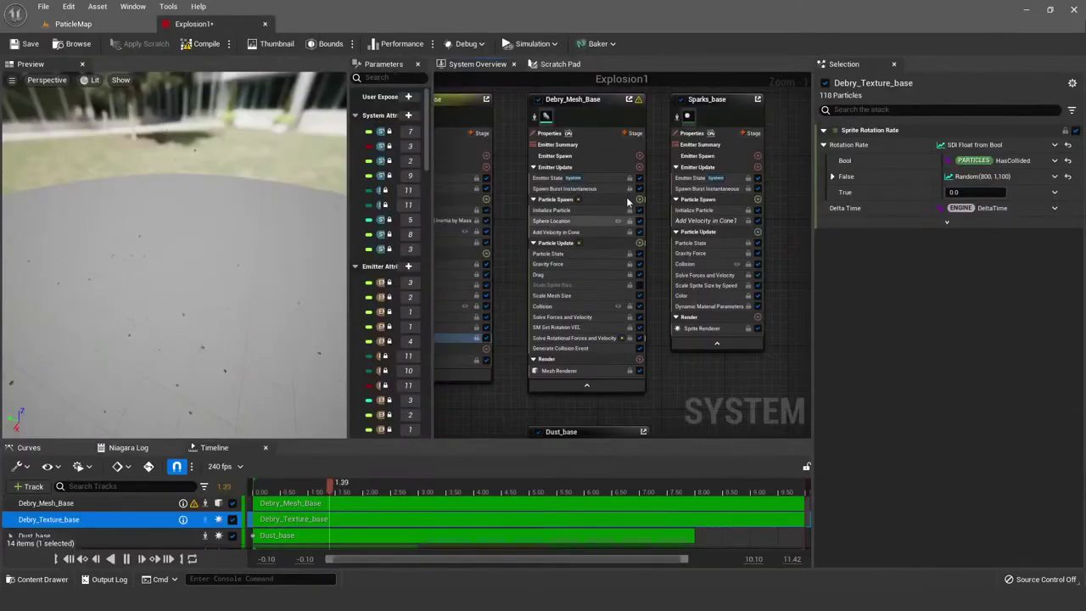
right_click(465, 100)
click(508, 209)
right_drag(508, 208, 515, 231)
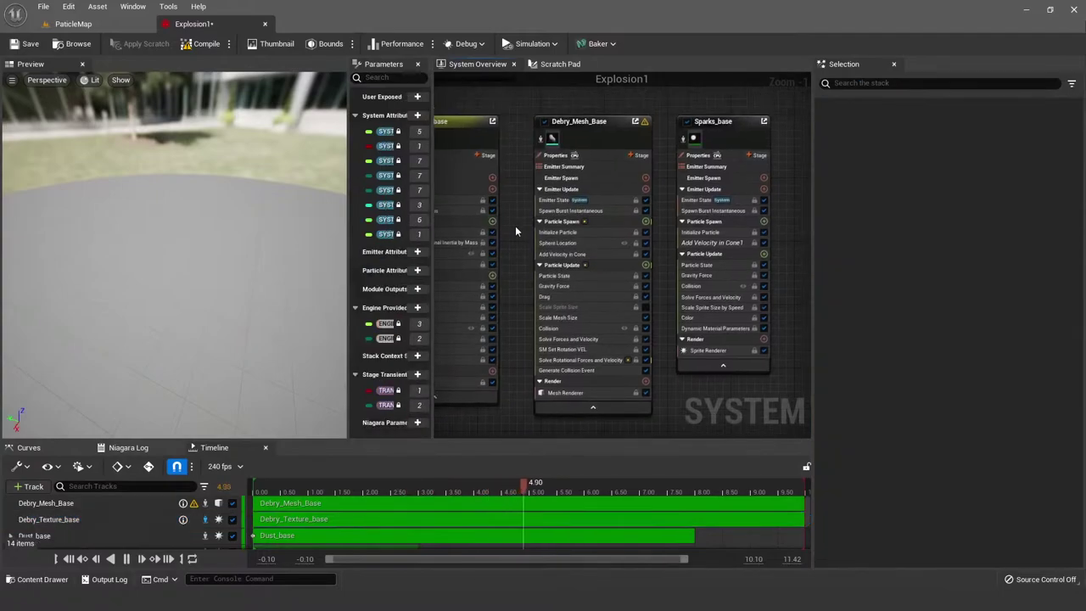
click(462, 382)
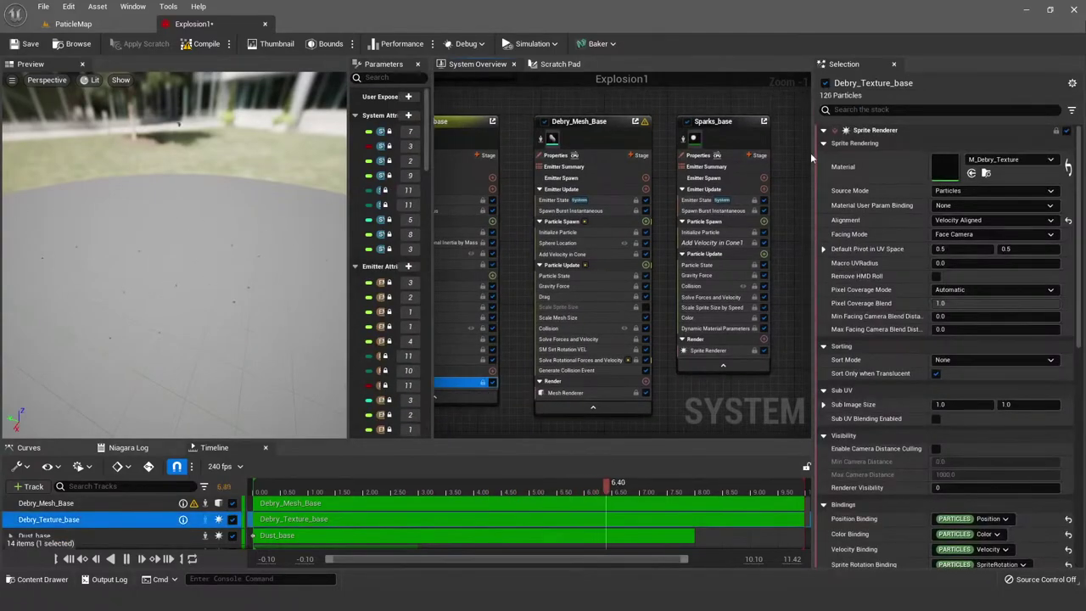
Step: Open M_Debry_Texture from the renderer's Material thumbnail and inspect its Particle Color node
double_click(942, 174)
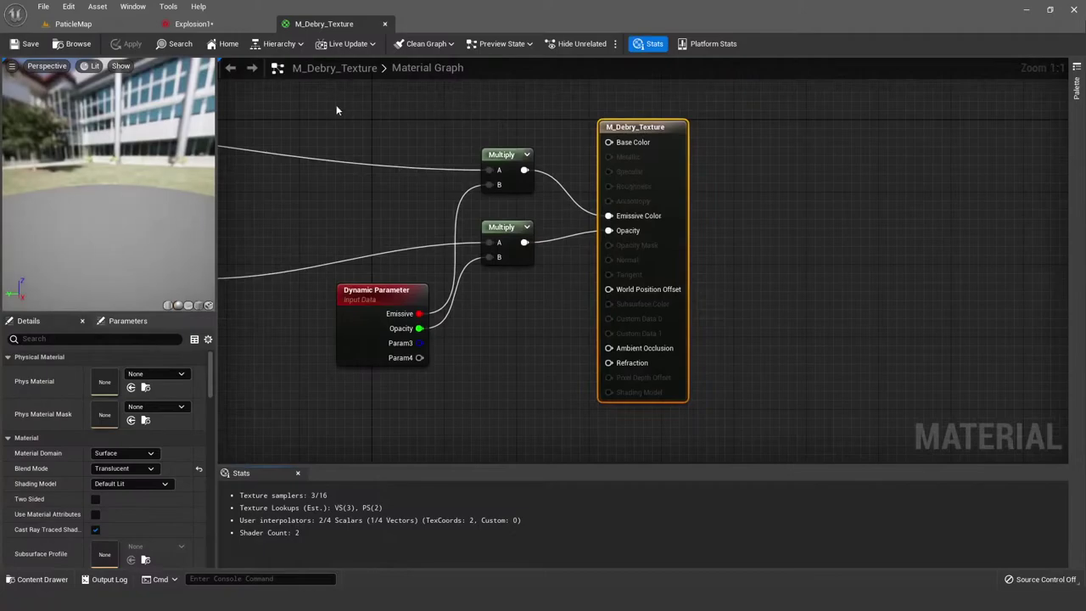
scroll(656, 159, down, 5)
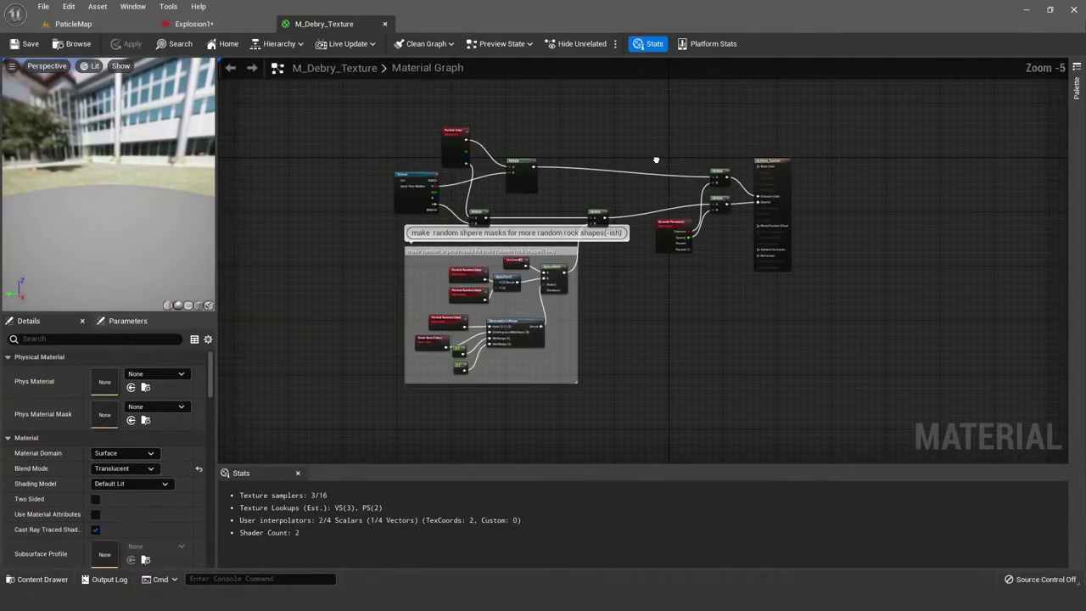
scroll(653, 182, up, 1)
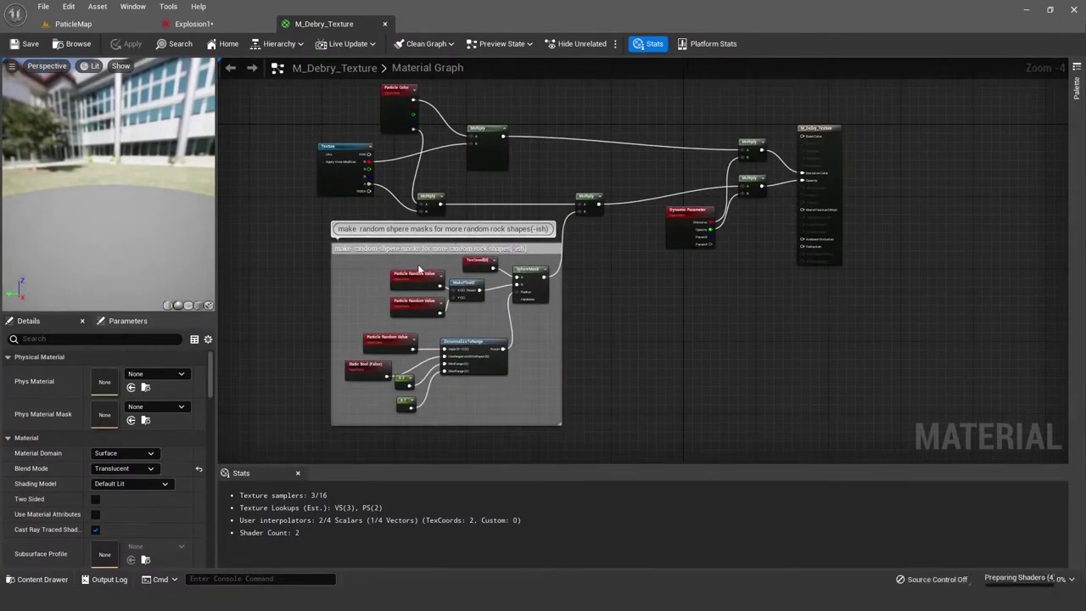
click(392, 108)
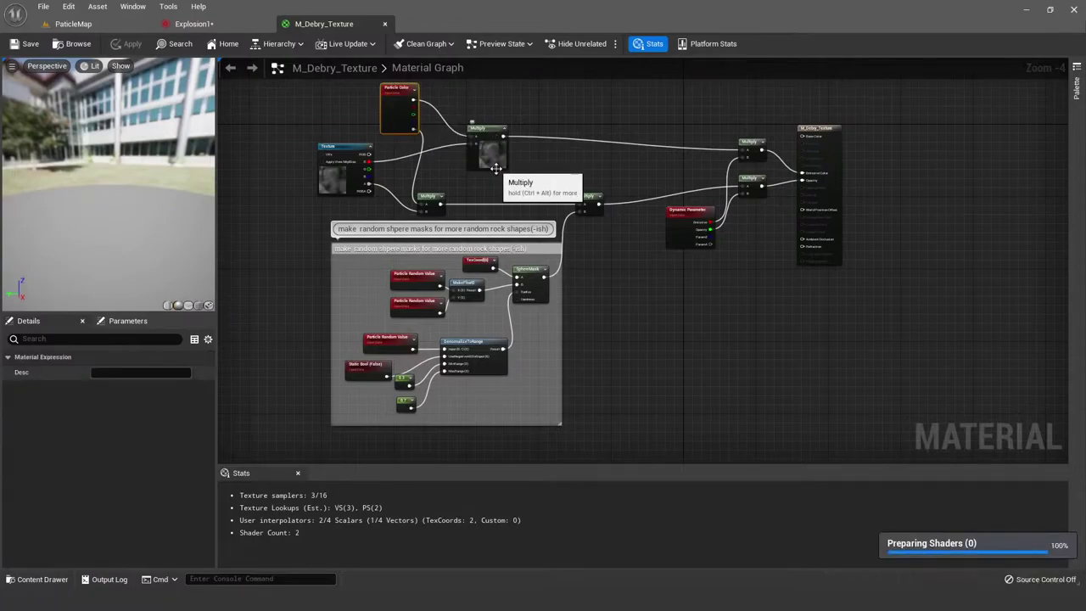
Step: Back in Explosion1, show Debry_Texture_base's Color module, set to white (1.0 RGBA)
click(234, 26)
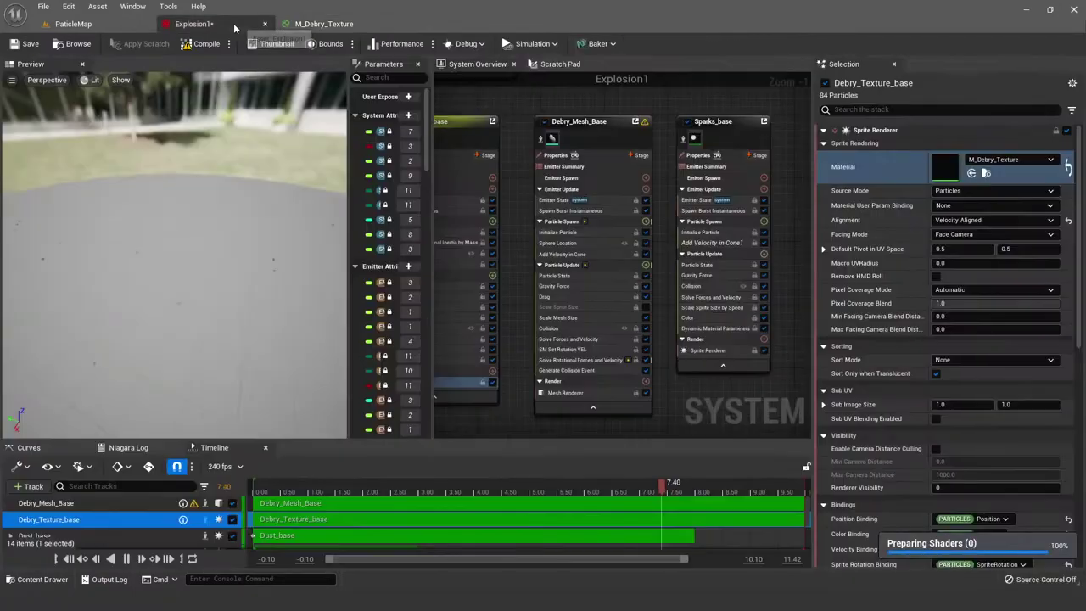
right_drag(594, 352, 682, 339)
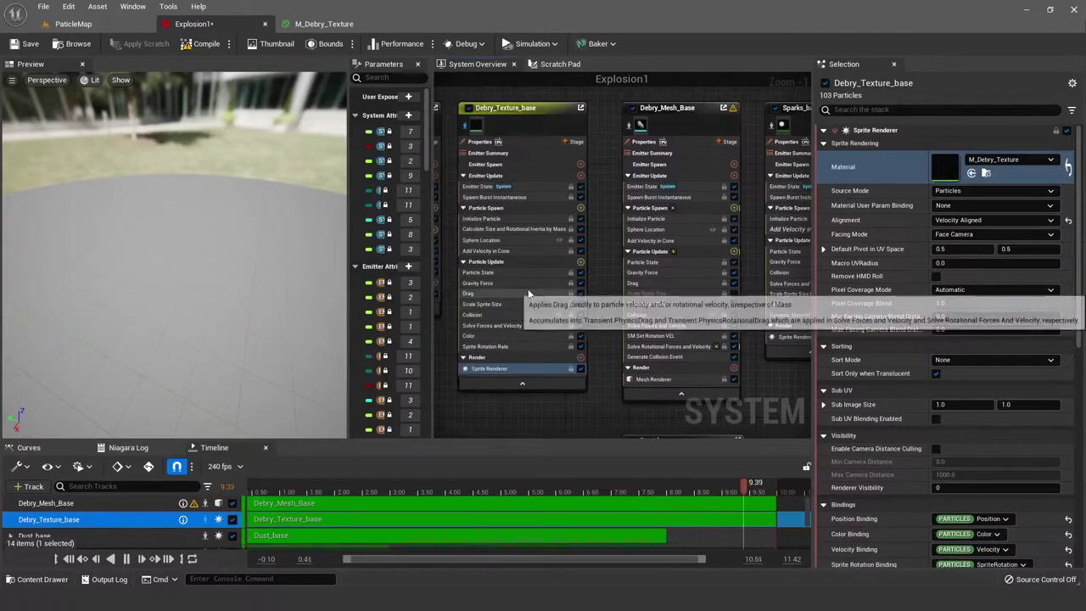
click(522, 336)
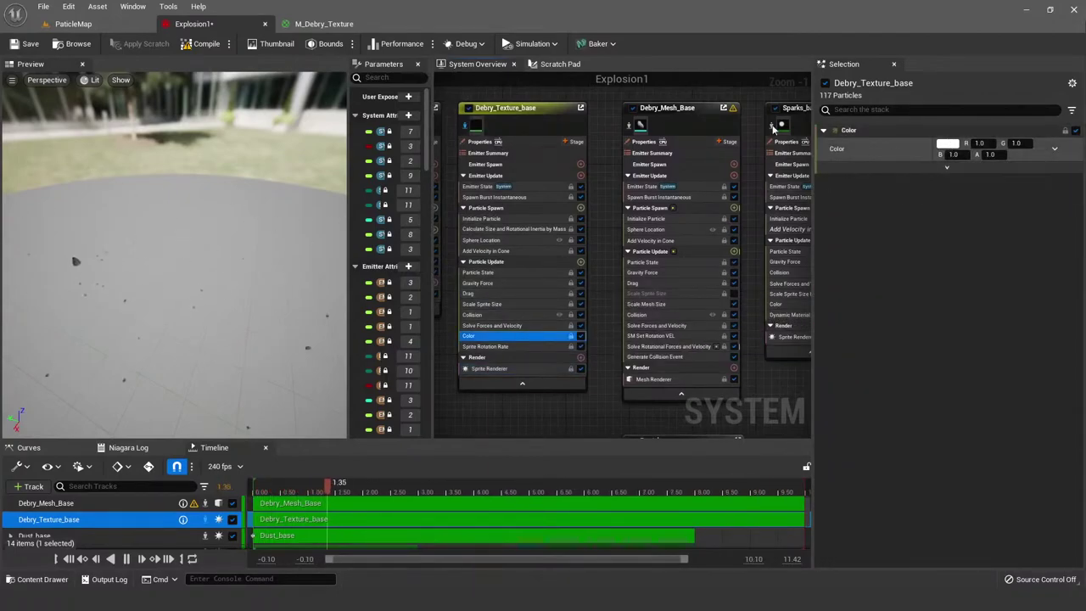
Step: In M_Debry_Texture, bring the sphere-mask comment box into view and inspect it
click(320, 20)
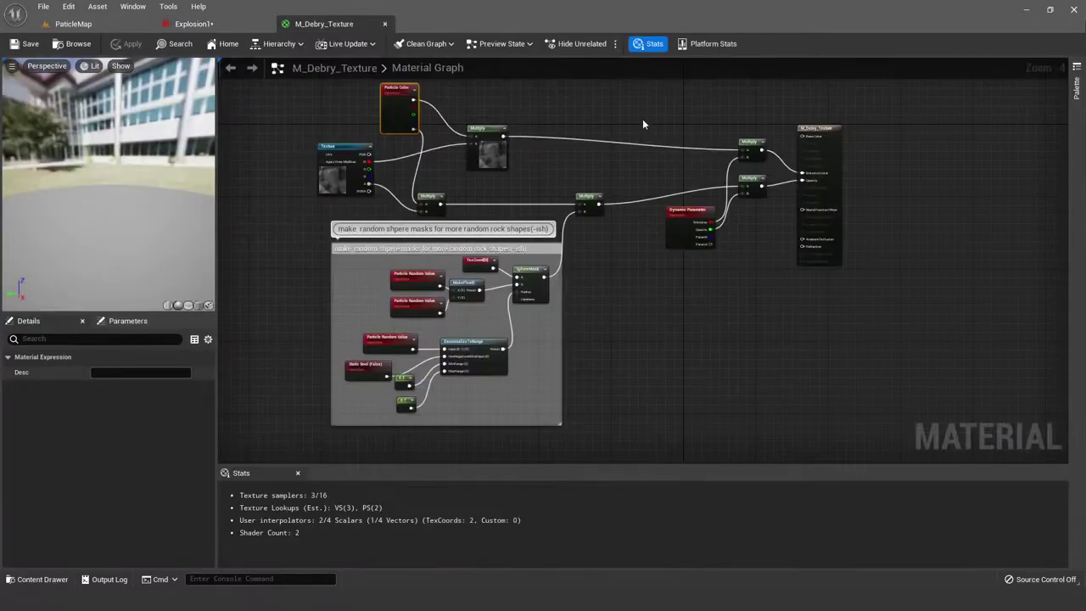
scroll(551, 212, up, 2)
click(551, 273)
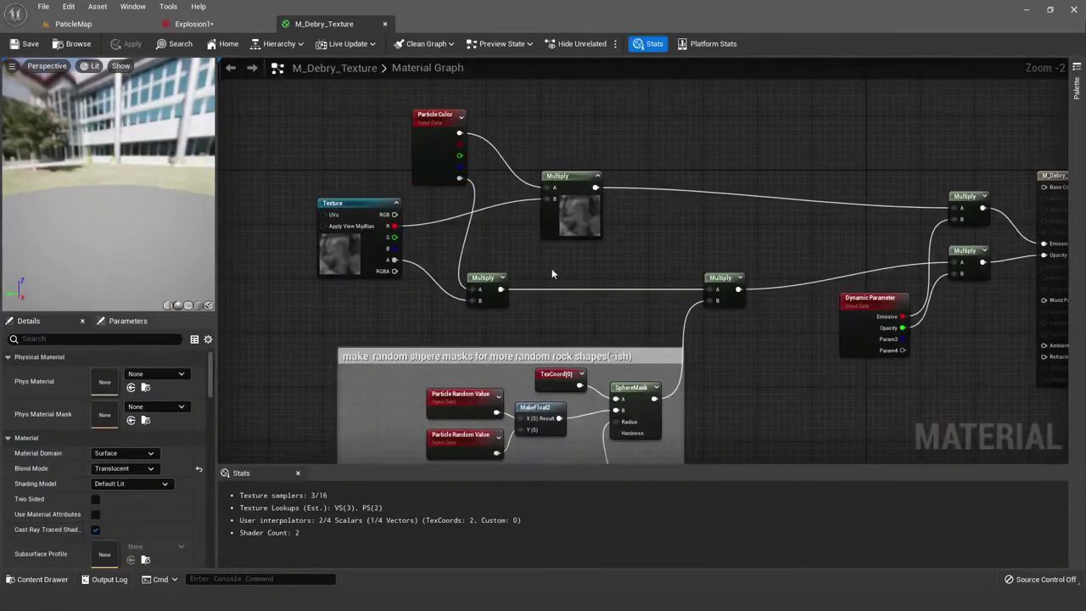
scroll(674, 204, down, 1)
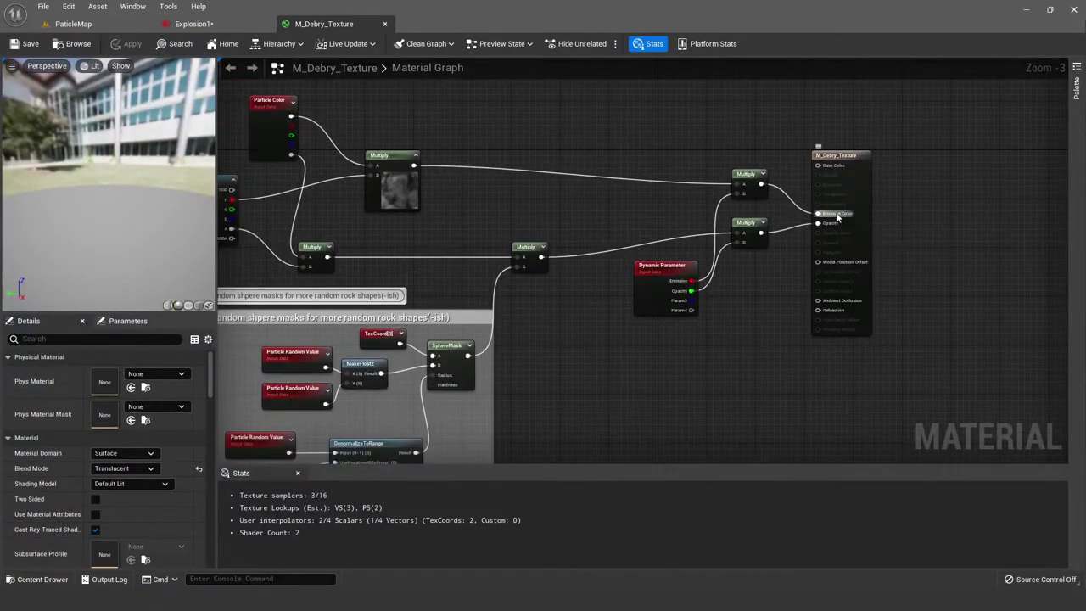
right_drag(675, 253, 811, 227)
right_drag(671, 319, 698, 226)
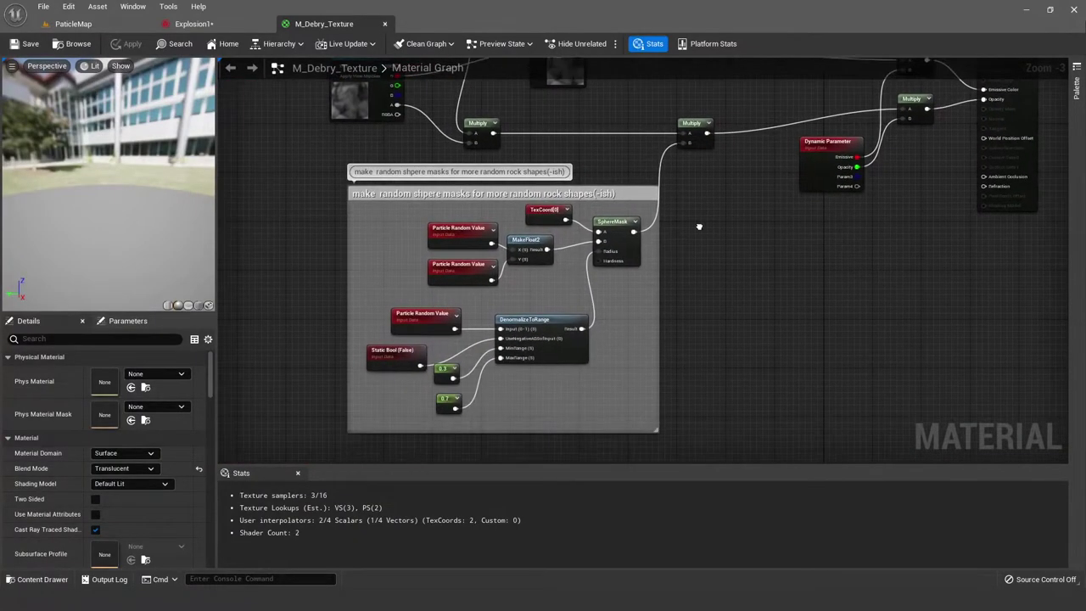
scroll(526, 193, up, 1)
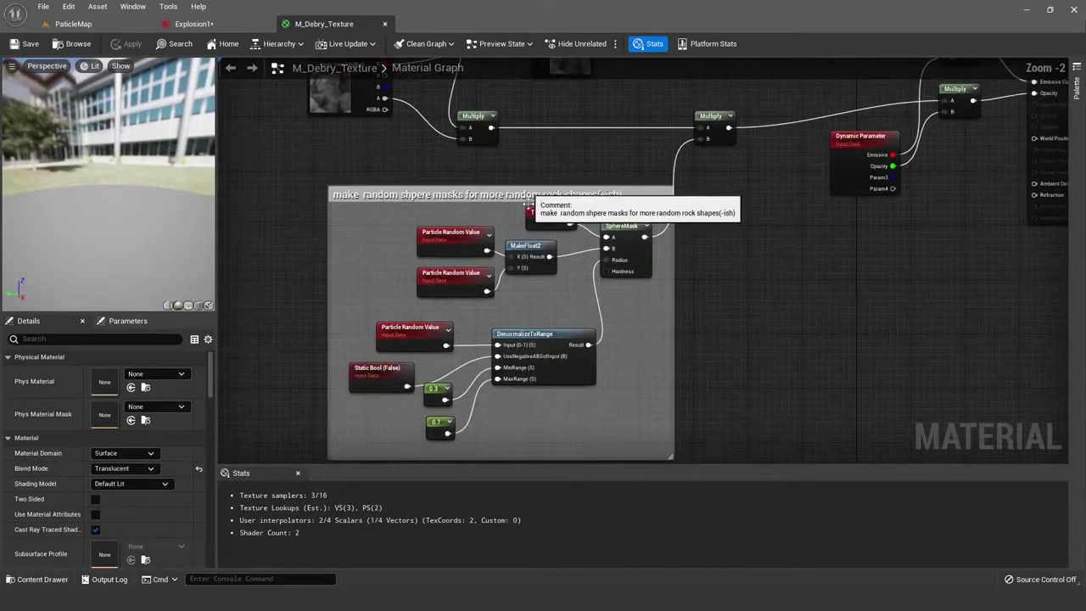
click(526, 195)
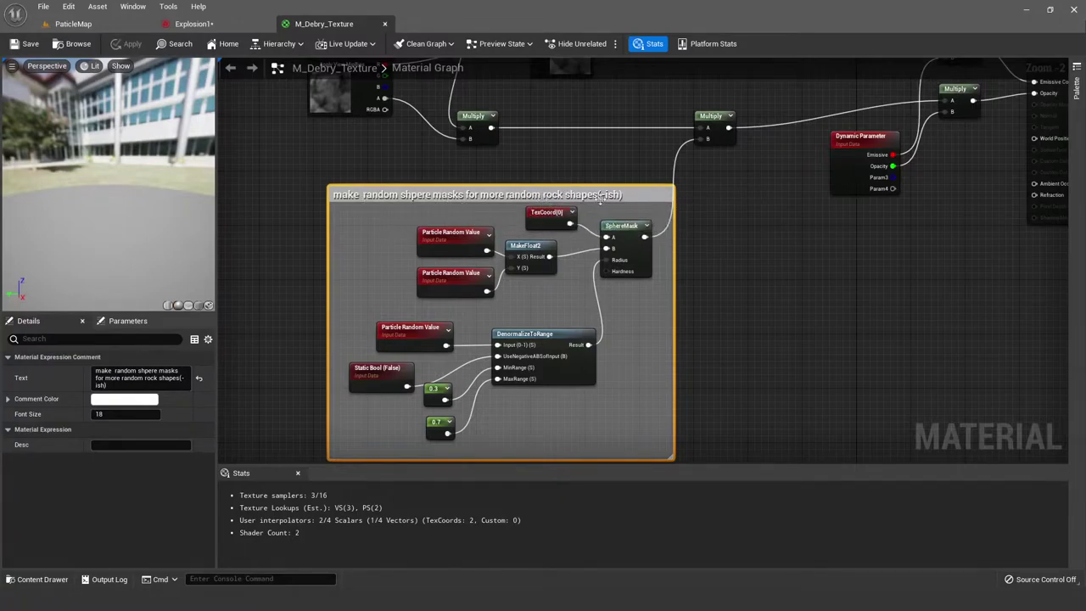
click(724, 206)
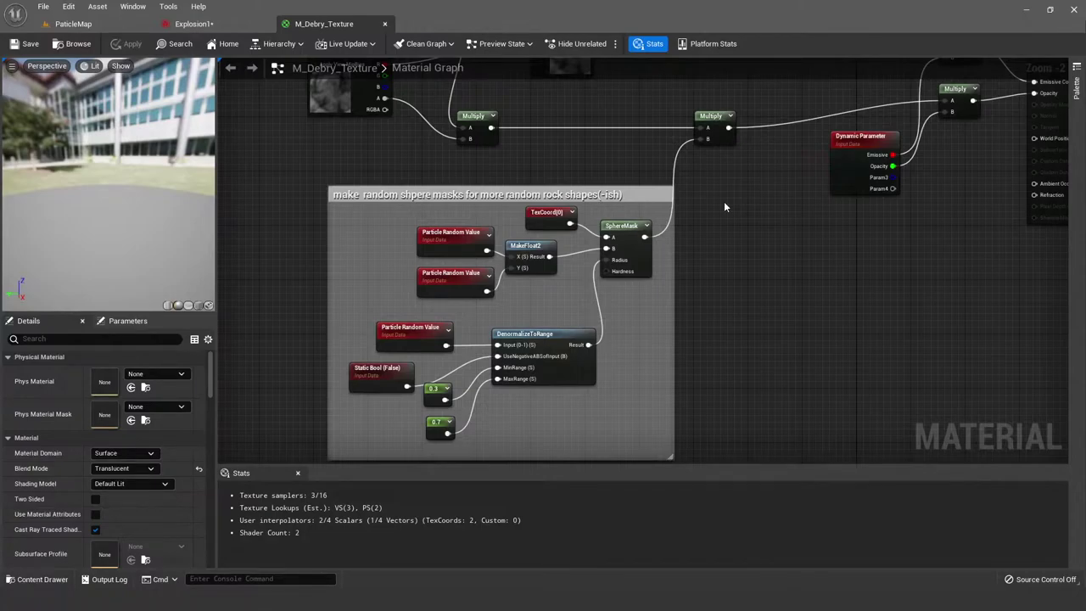
Step: Inspect the Particle Random Value, MakeFloat2, 0.3 and 0.7 constants and range nodes
scroll(552, 216, up, 1)
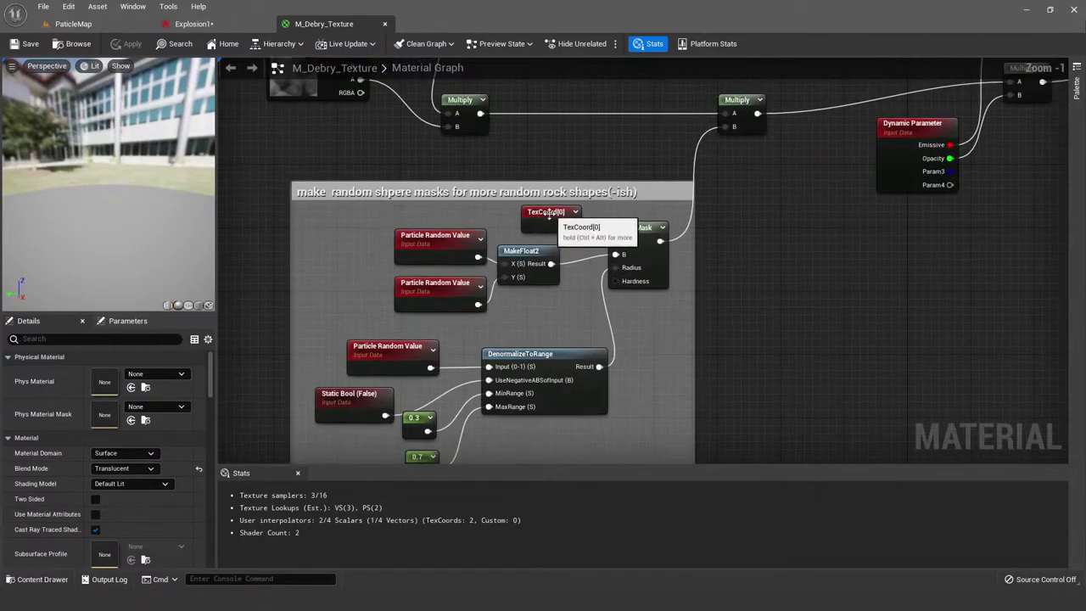
click(437, 242)
click(521, 299)
right_drag(521, 298, 506, 271)
click(514, 244)
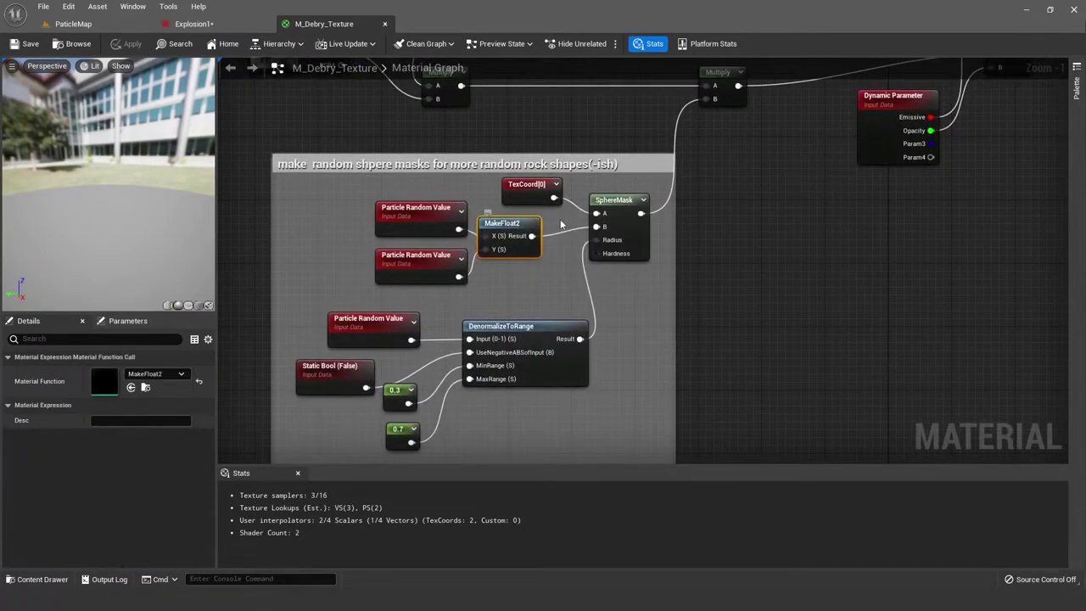
click(521, 305)
right_drag(521, 306, 515, 244)
drag(384, 317, 386, 319)
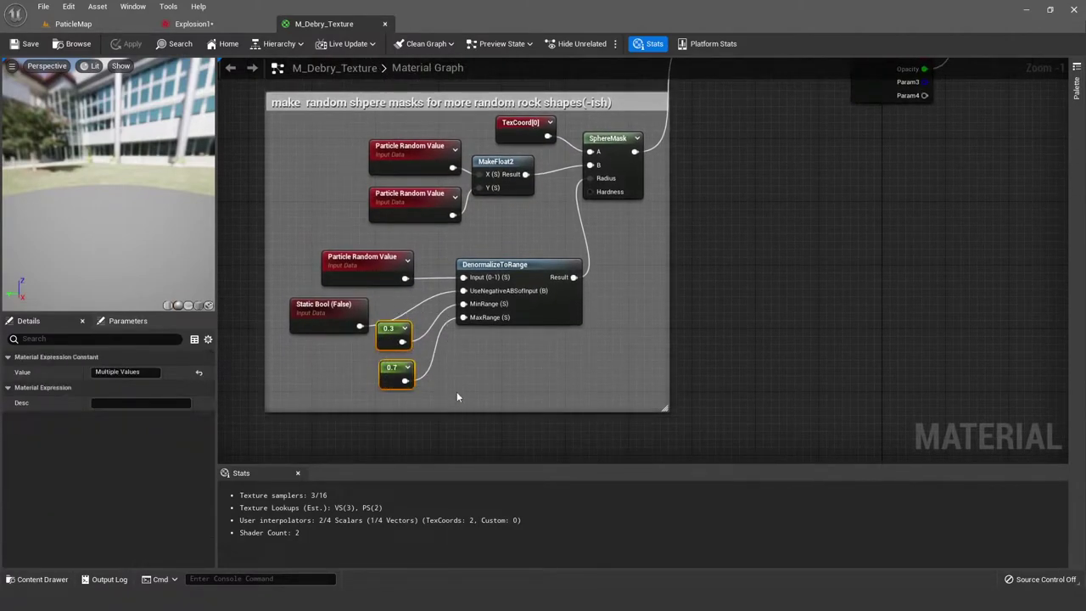
drag(456, 395, 377, 272)
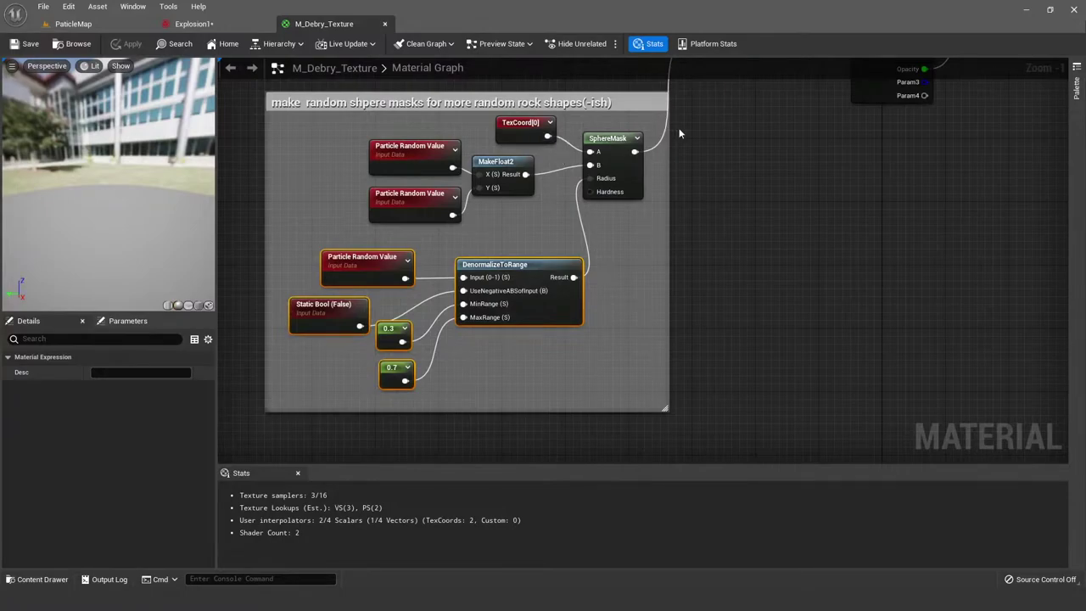
click(617, 130)
Step: Check the SphereMask node and pan to the Multiply nodes feeding Emissive and Opacity
right_click(606, 146)
click(780, 137)
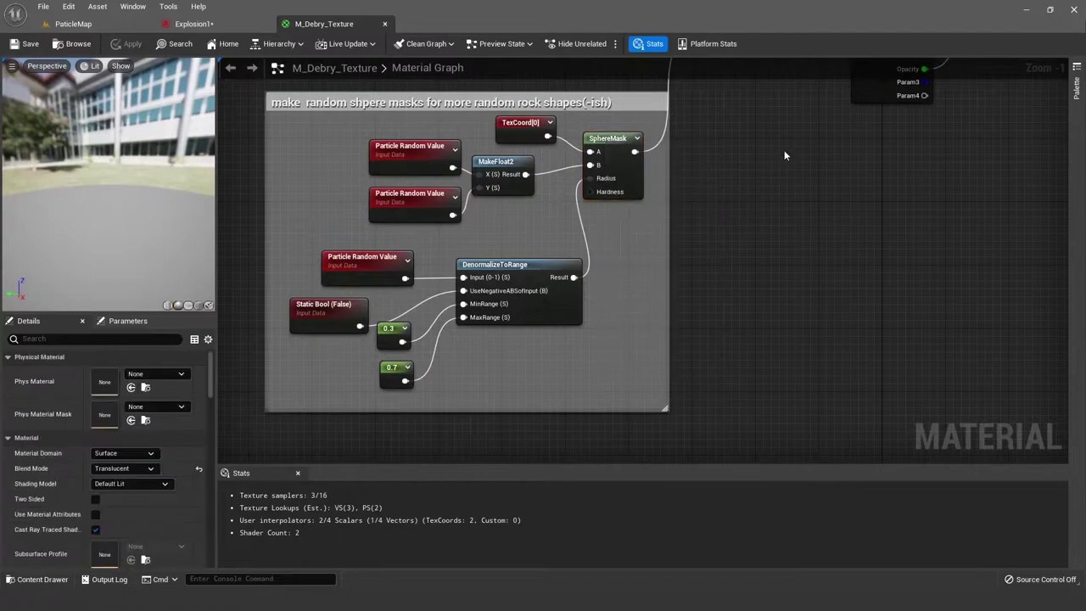
right_drag(780, 137, 621, 342)
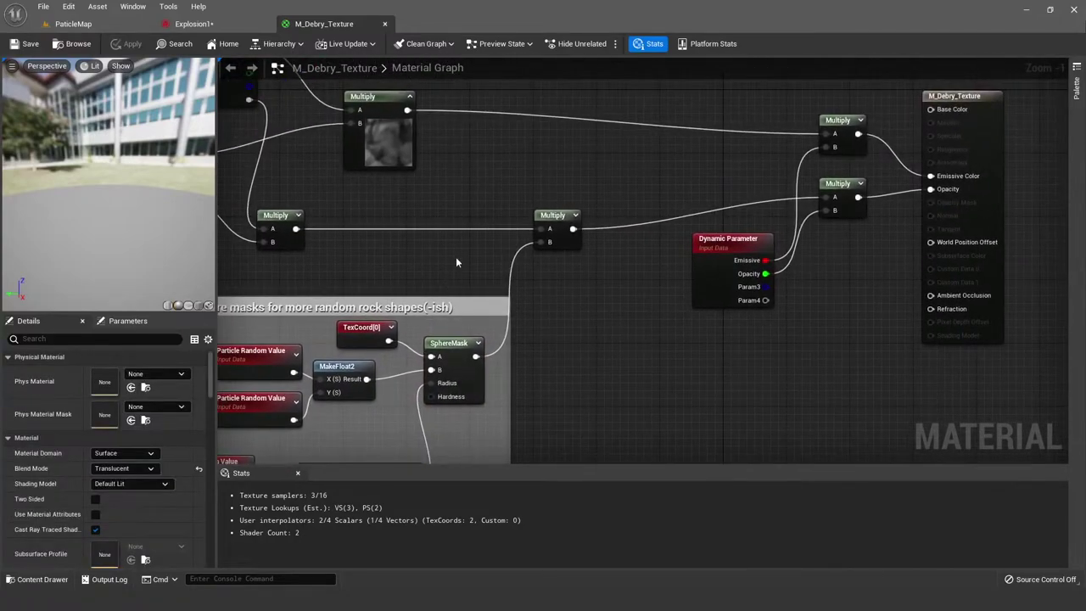
right_drag(456, 262, 488, 287)
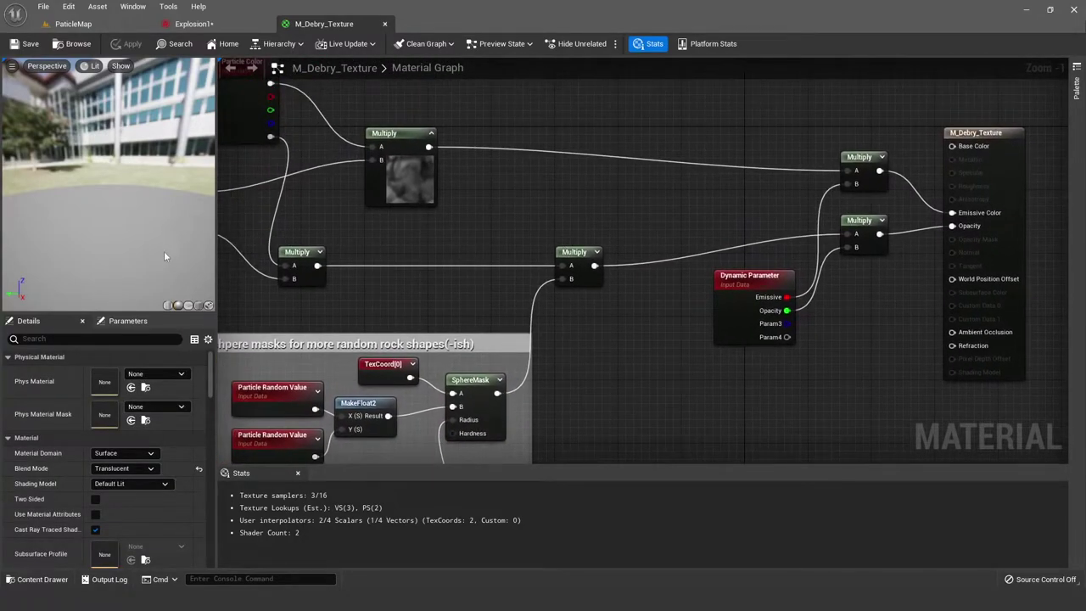
click(187, 304)
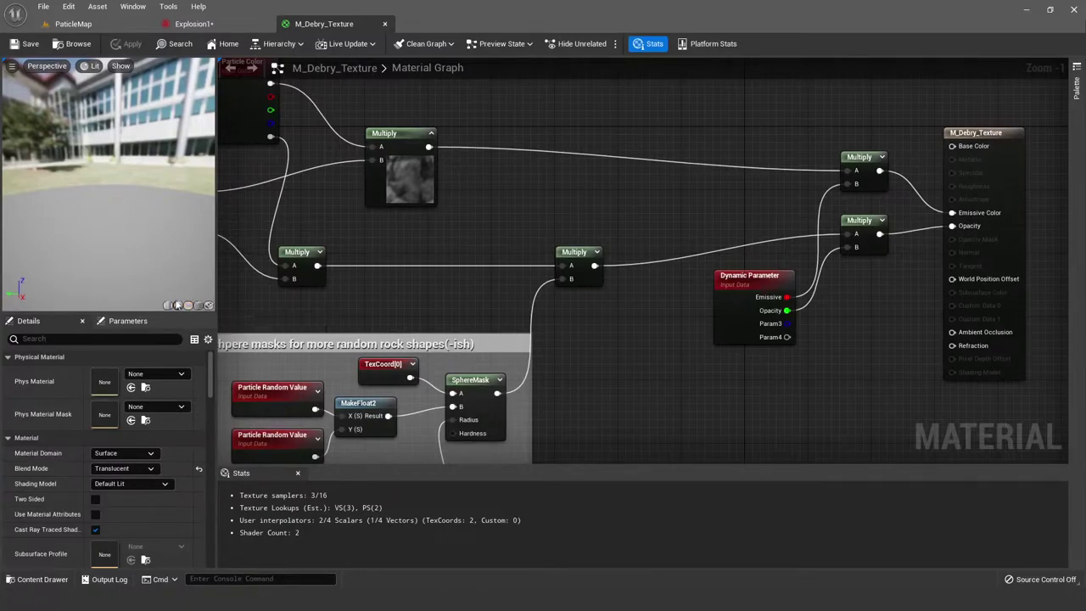
Step: Fly the ParticleMap camera over the floor and past the white block to view the scattered debris
click(107, 23)
right_drag(479, 138, 431, 218)
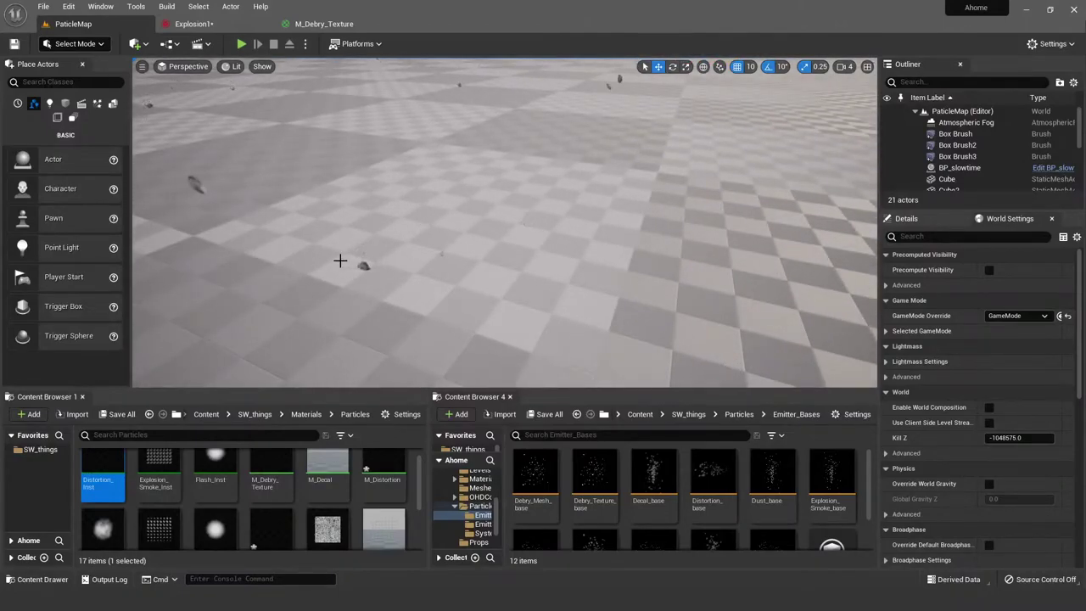
right_drag(423, 143, 321, 199)
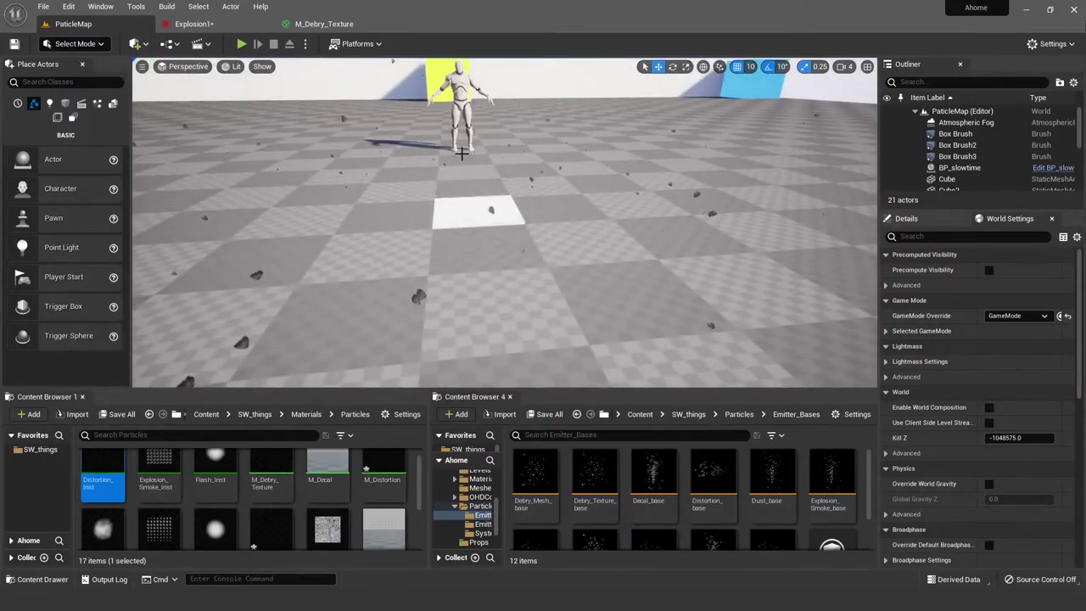
mouse_move(464, 151)
right_down()
mouse_move(464, 169)
mouse_move(437, 136)
mouse_move(443, 150)
mouse_move(465, 150)
right_up()
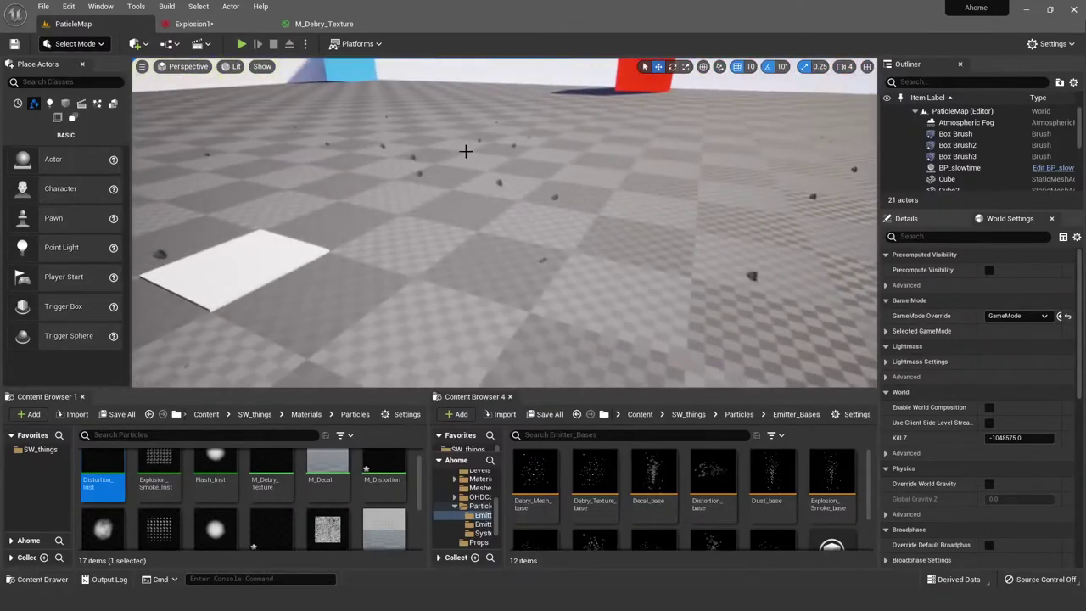
Step: Revisit the M_Debry_Texture material graph and inspect its Texture node's parameters
click(325, 23)
scroll(485, 198, down, 1)
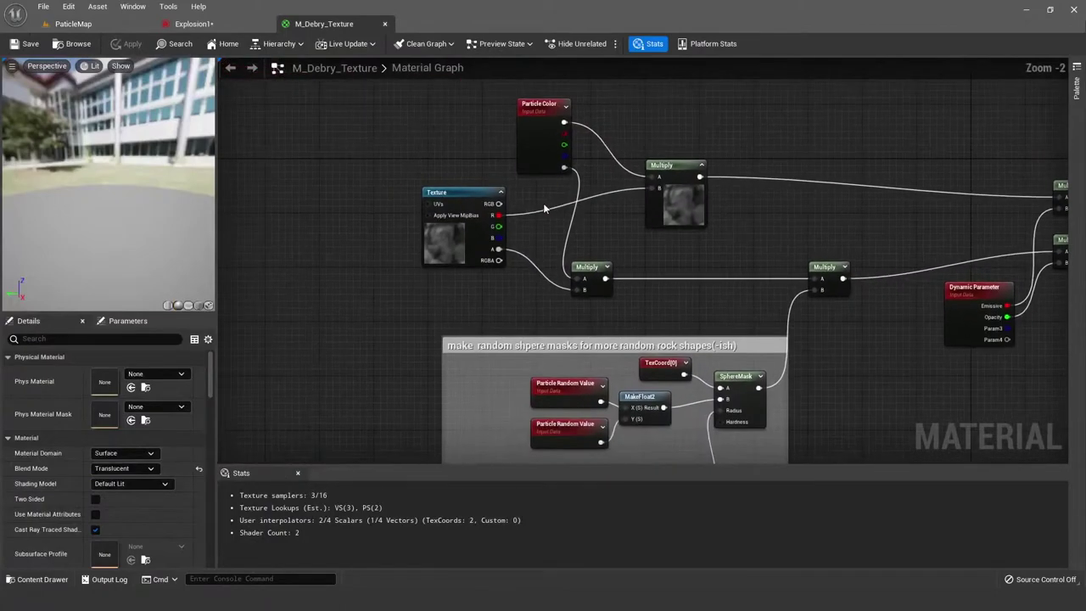
click(480, 239)
scroll(803, 209, down, 1)
right_drag(803, 209, 629, 148)
right_click(630, 148)
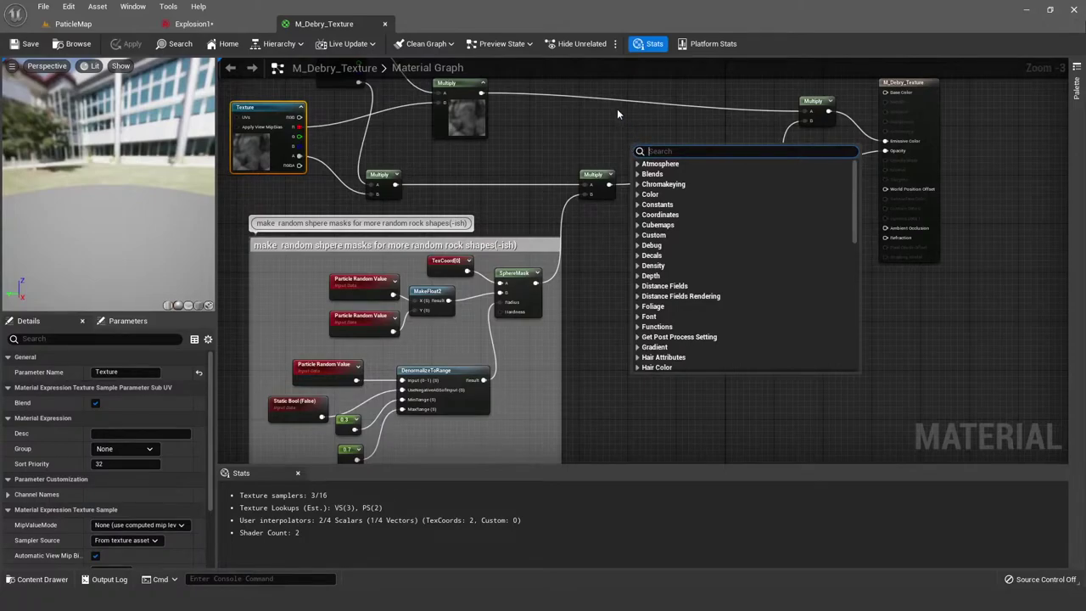
Step: Take a wide look at the ParticleMap level, then return to the Explosion1 Niagara system
click(212, 26)
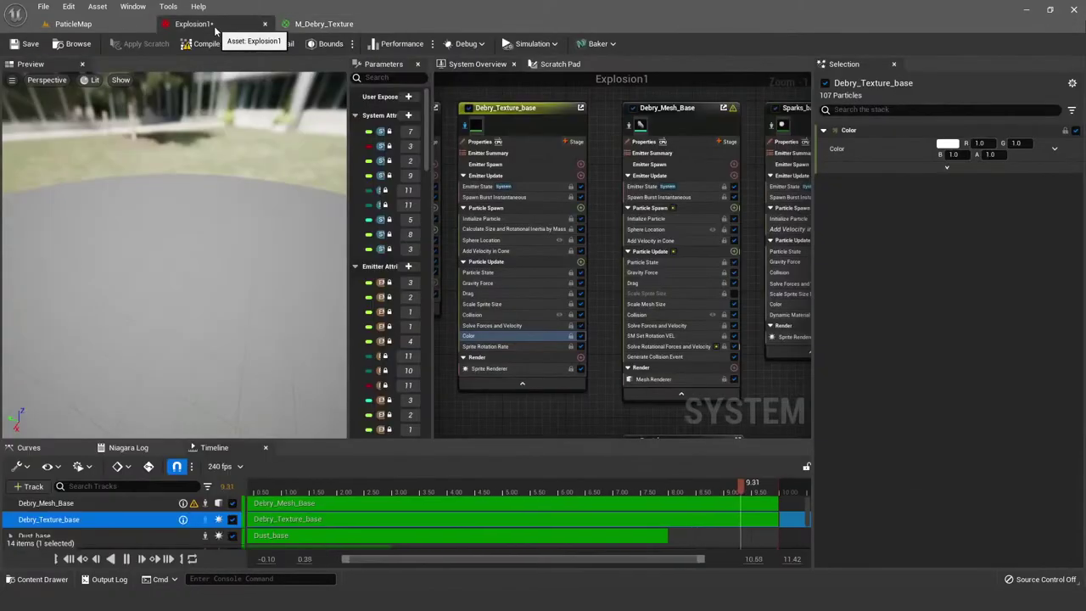
click(73, 23)
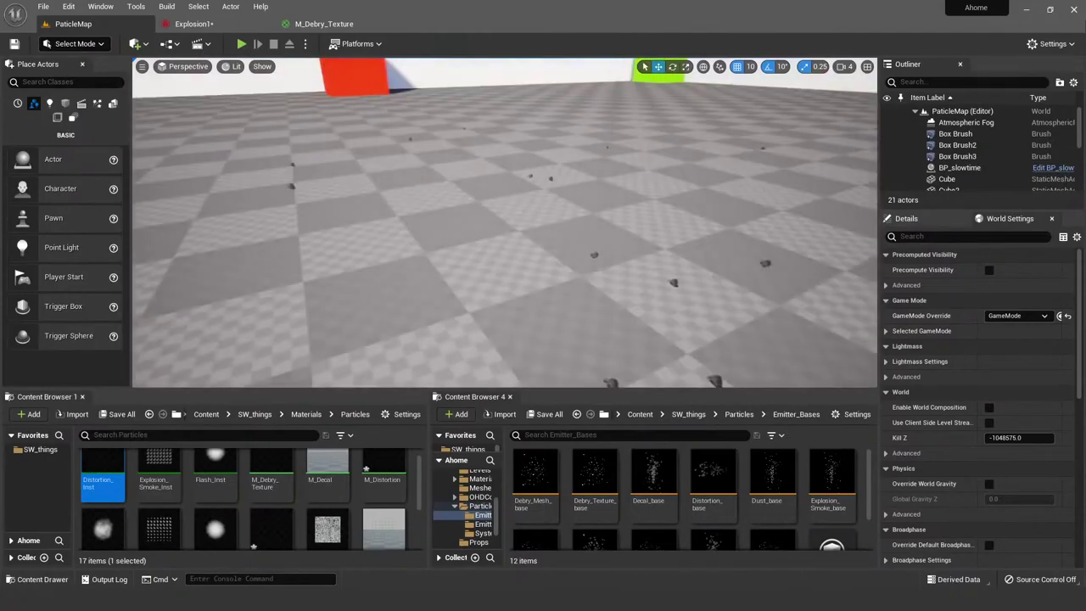
right_drag(505, 222, 504, 222)
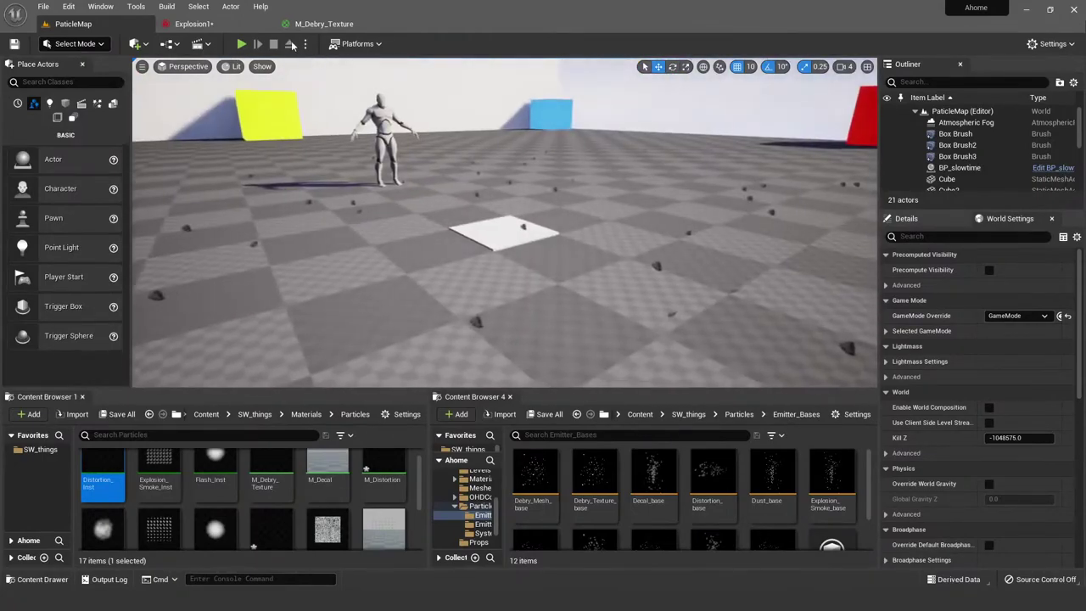
click(216, 27)
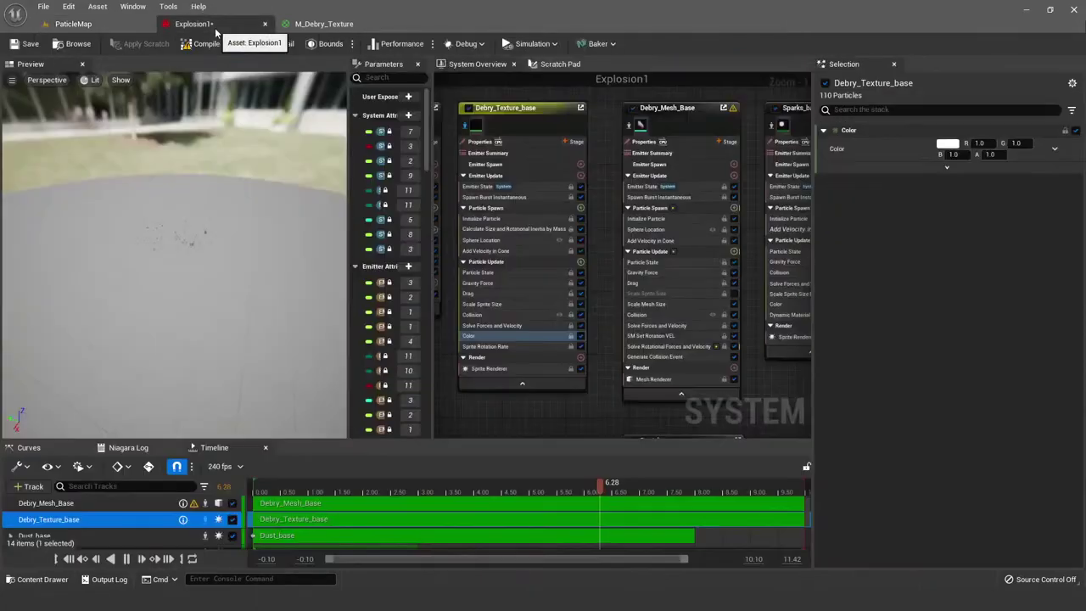
Step: Bring M_Debry_Texture's random sphere-mask section into view and inspect DenormalizeToRange (0.3–0.7)
click(329, 23)
right_drag(320, 271, 252, 310)
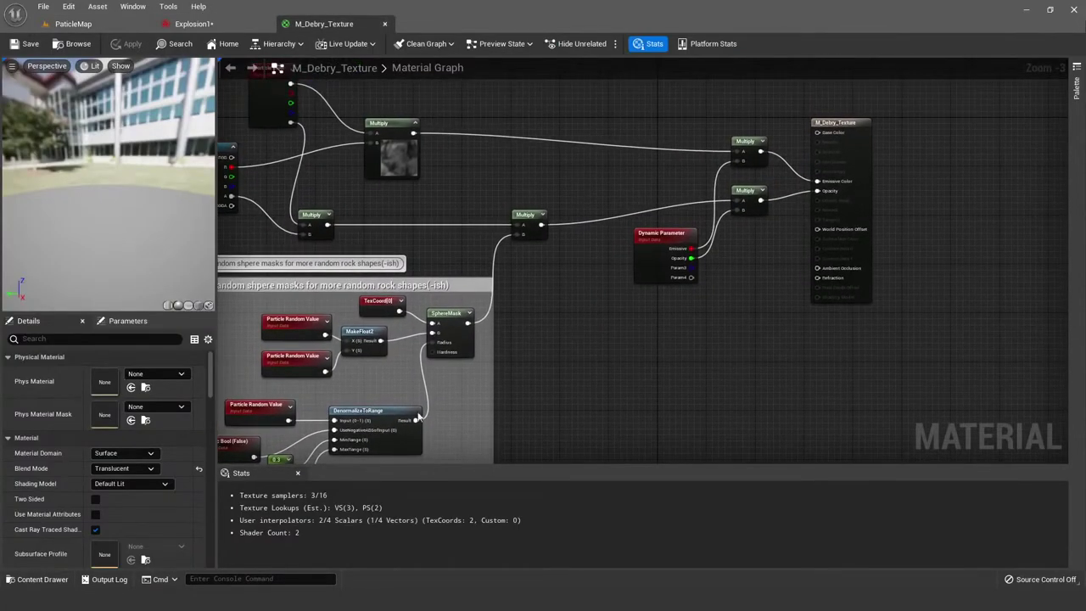
right_drag(418, 416, 435, 294)
scroll(531, 385, up, 3)
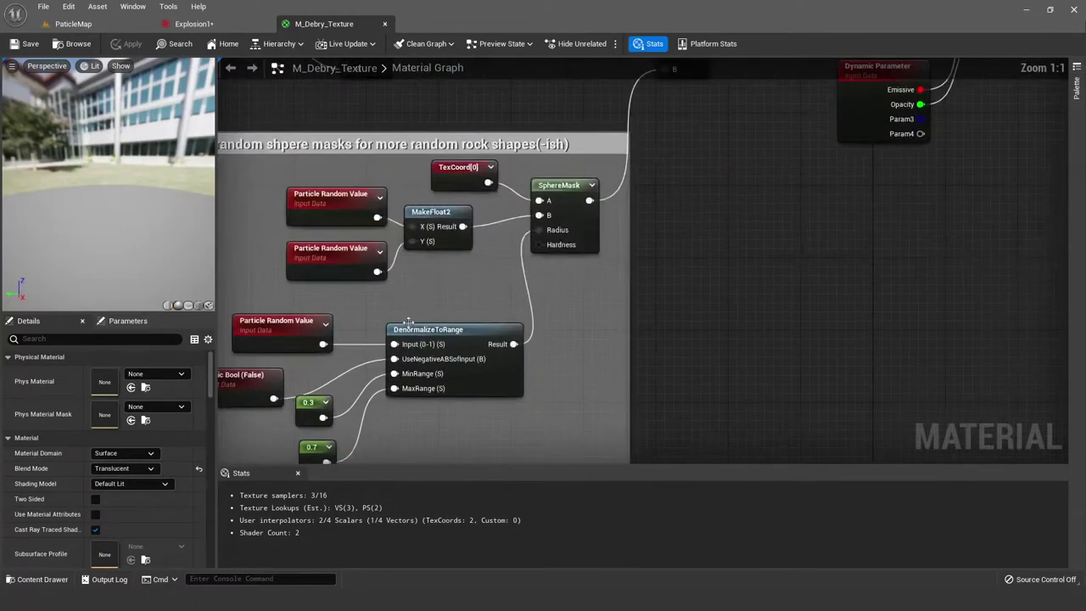
right_drag(445, 345, 546, 327)
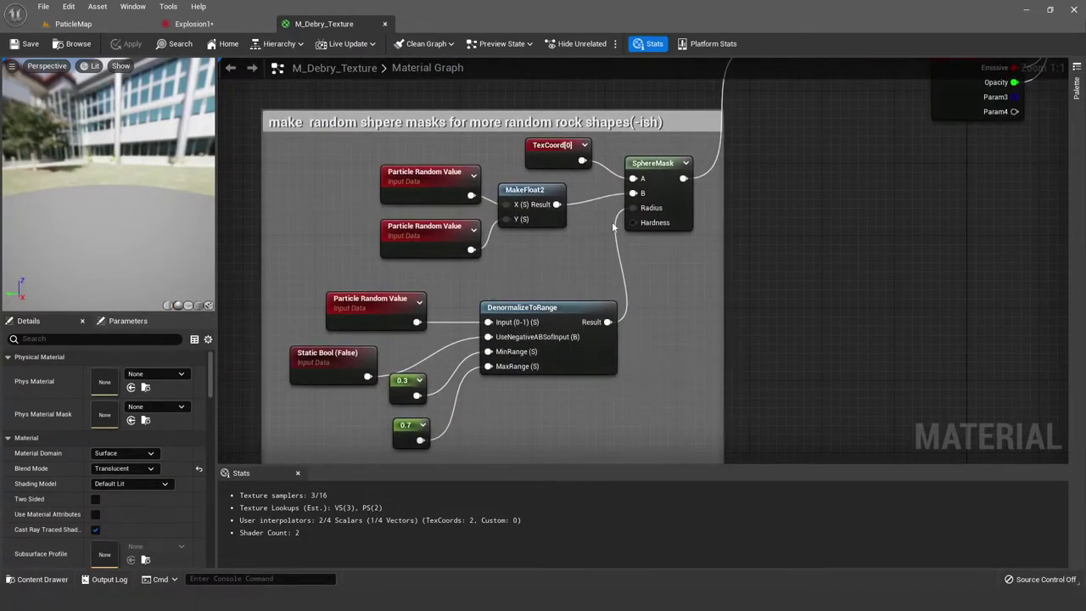
click(567, 306)
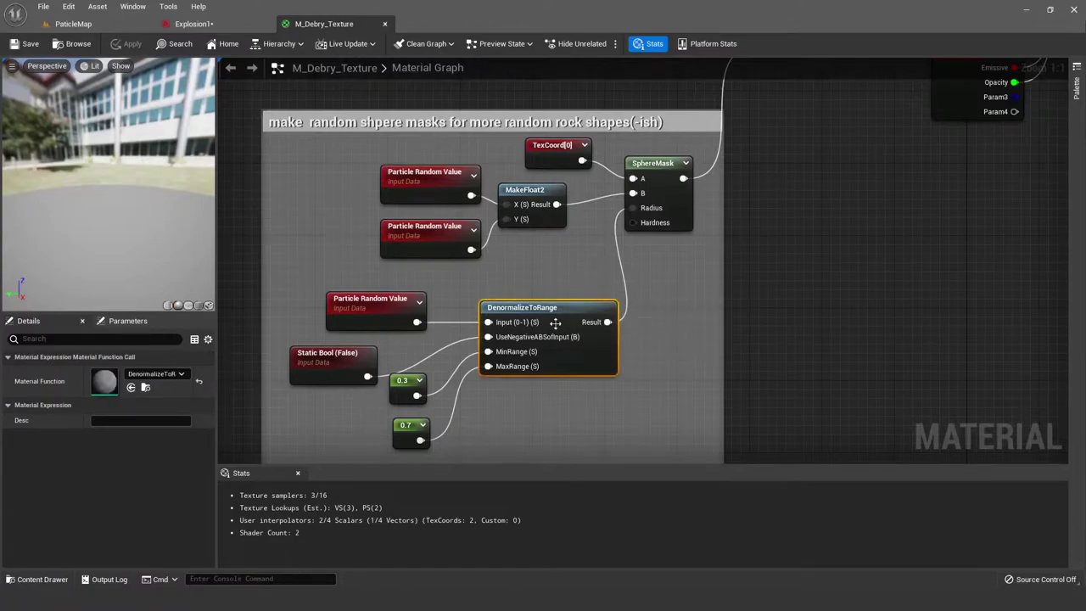
Step: Add a temporary NormalizeToRange node, compare it with DenormalizeToRange, then delete it
right_click(550, 253)
click(497, 250)
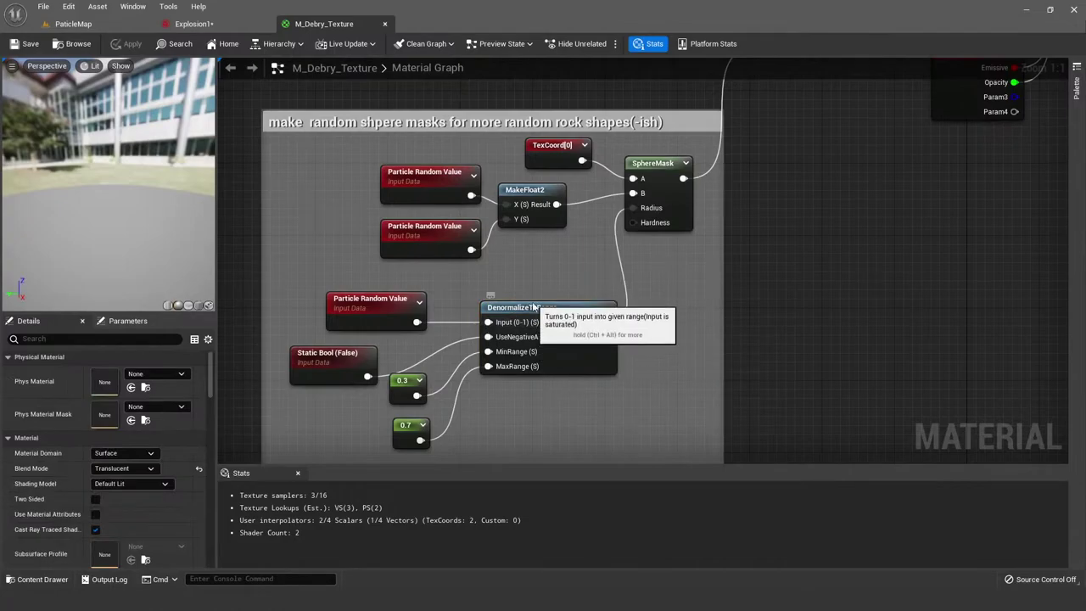
click(535, 307)
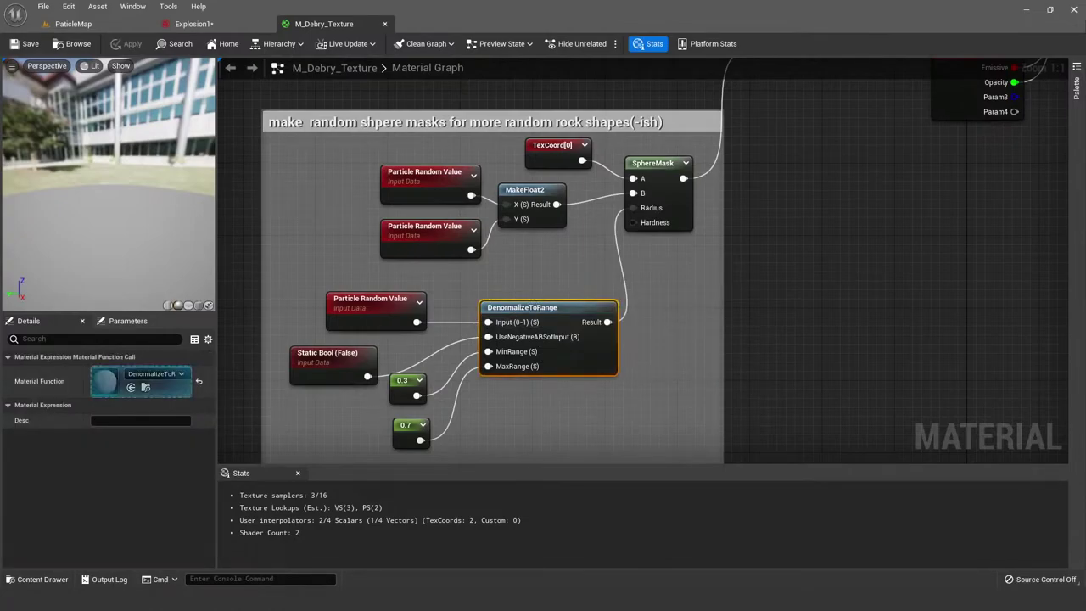
drag(784, 303, 785, 307)
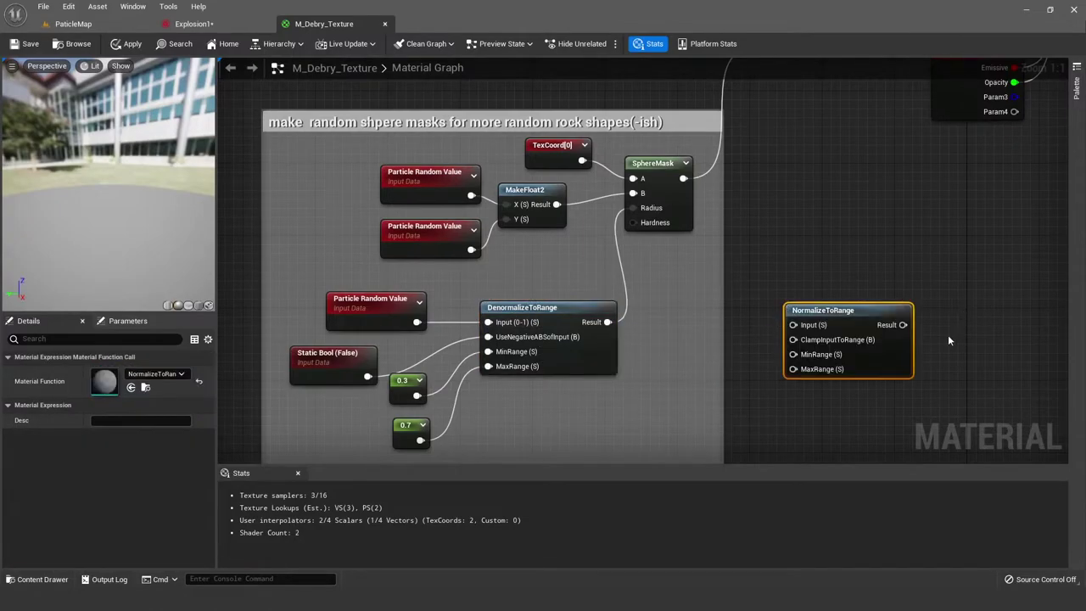
click(550, 309)
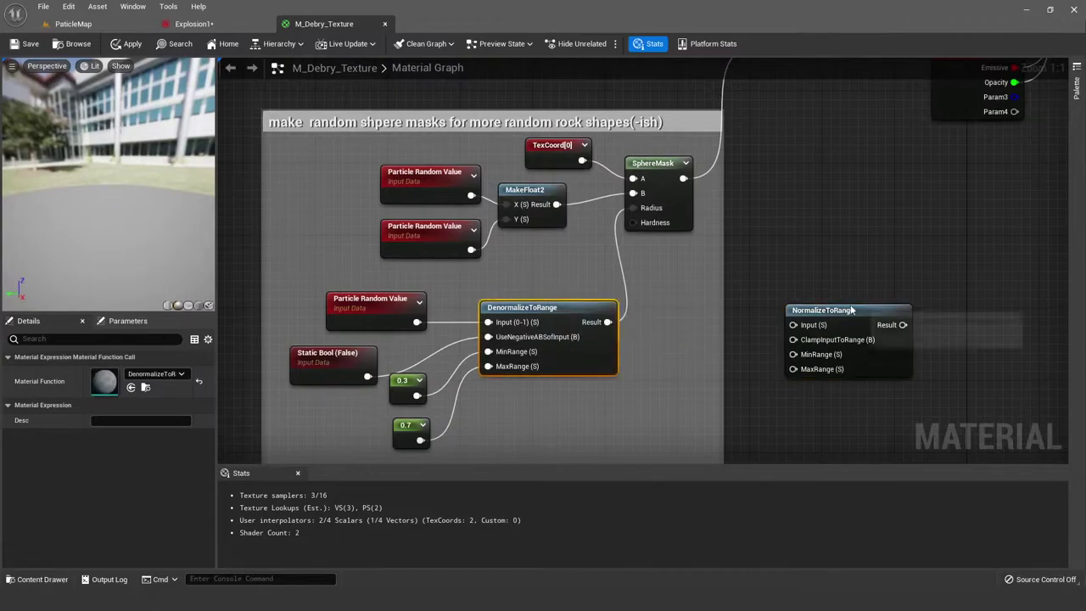
click(849, 308)
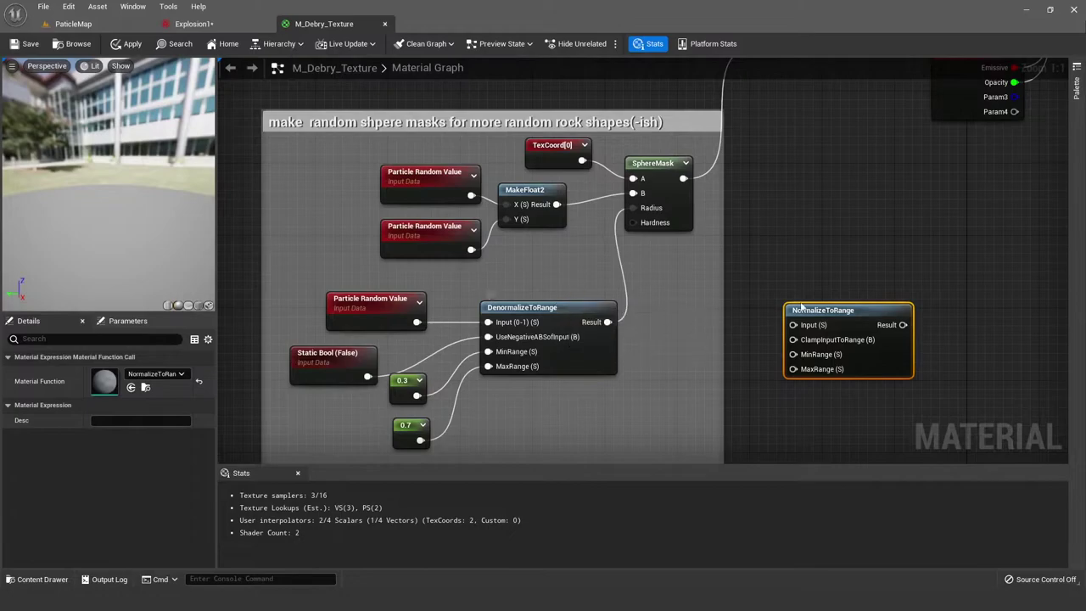
click(857, 416)
click(838, 317)
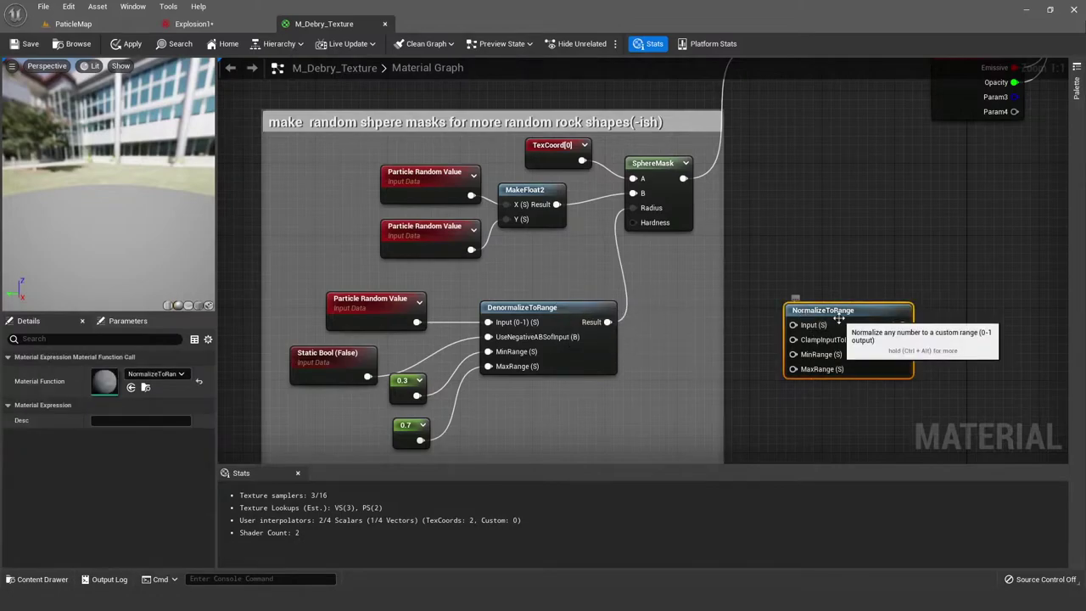
key(Delete)
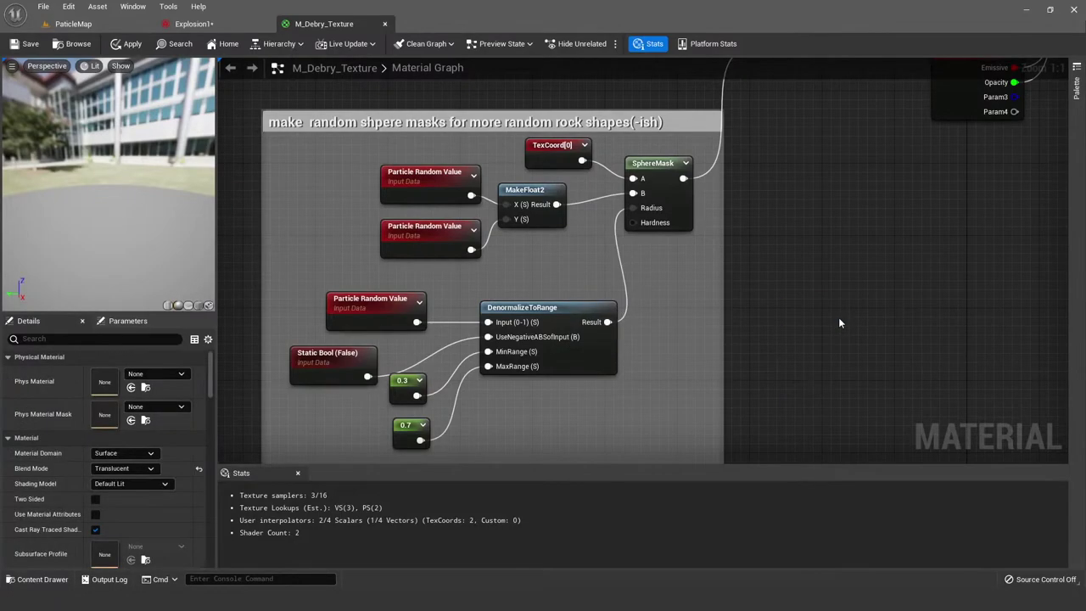
Step: Review Debry_Texture_base's sprite renderer, keeping its alignment as Velocity Aligned
click(247, 27)
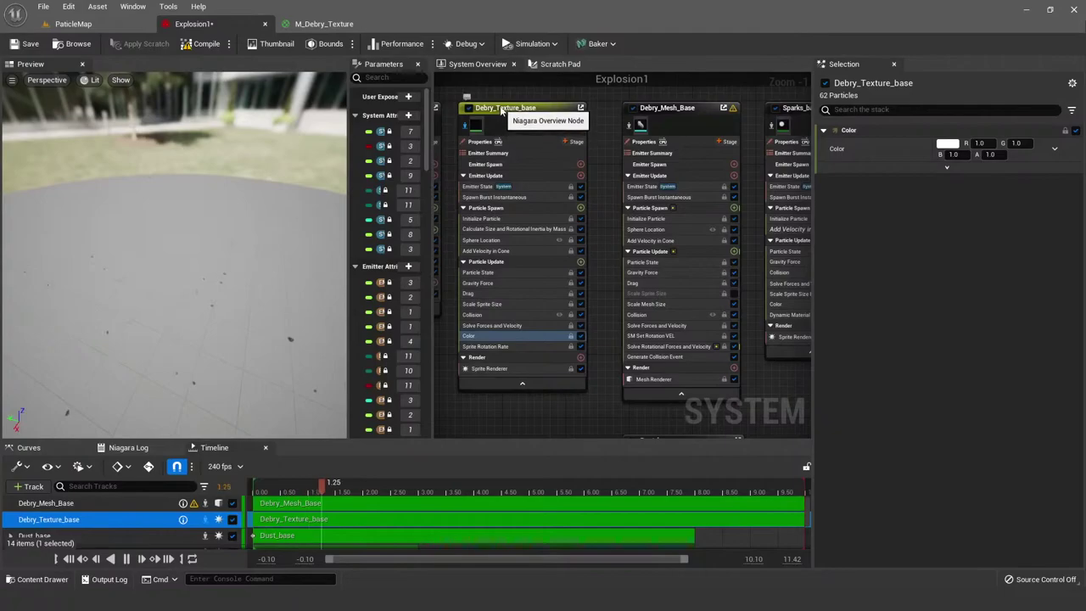
click(485, 129)
click(501, 368)
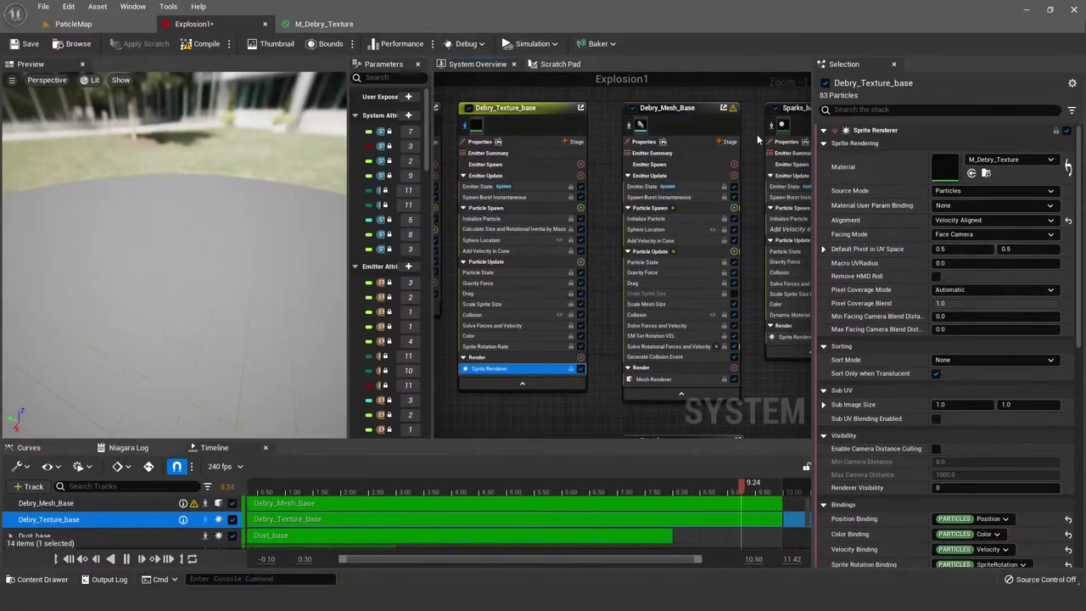
right_drag(781, 214, 717, 149)
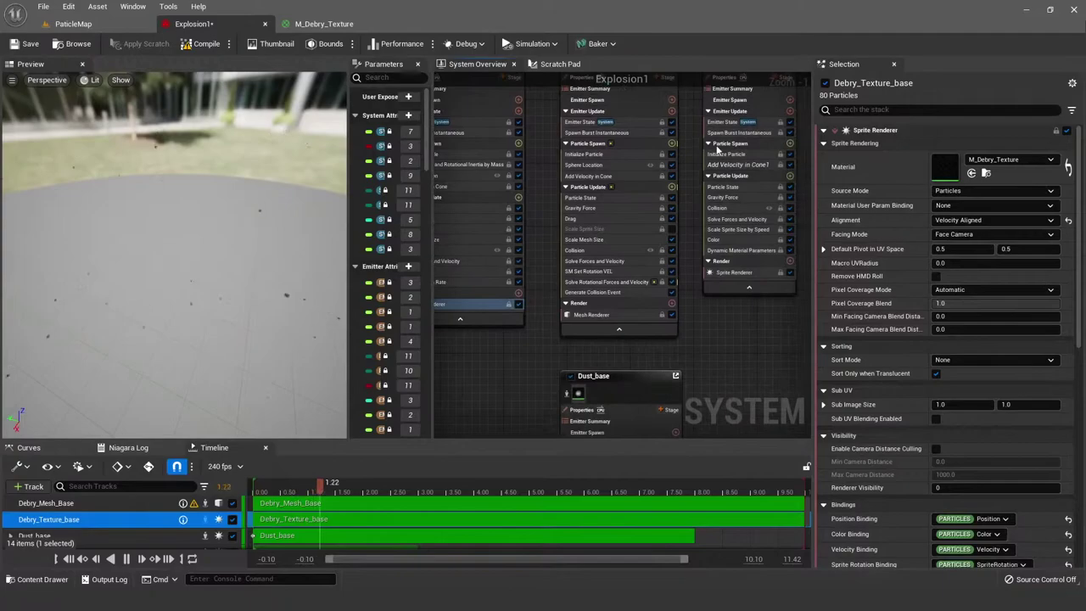
click(969, 219)
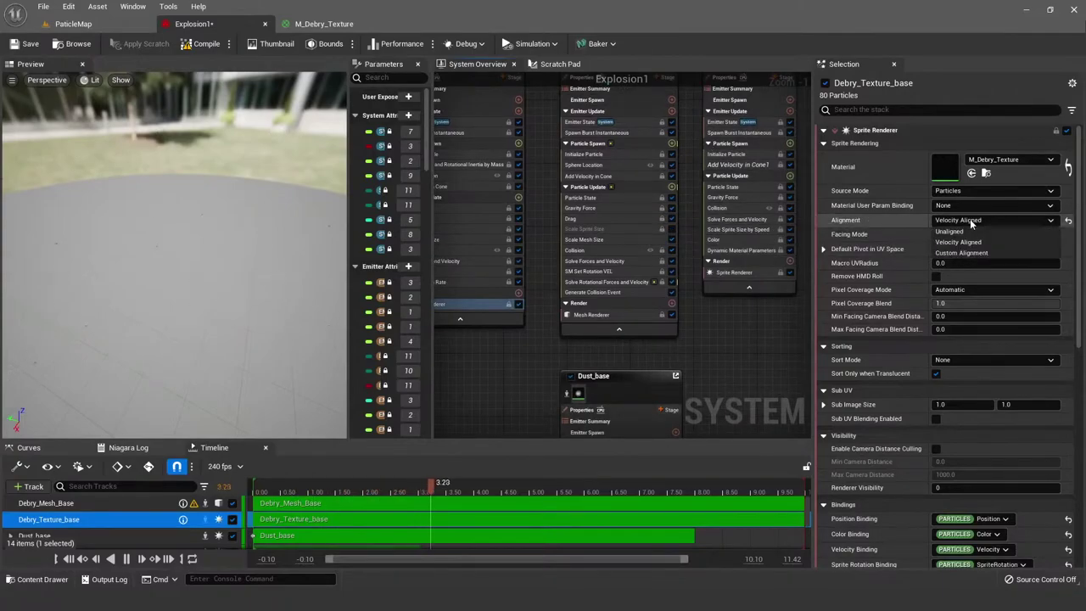
click(969, 219)
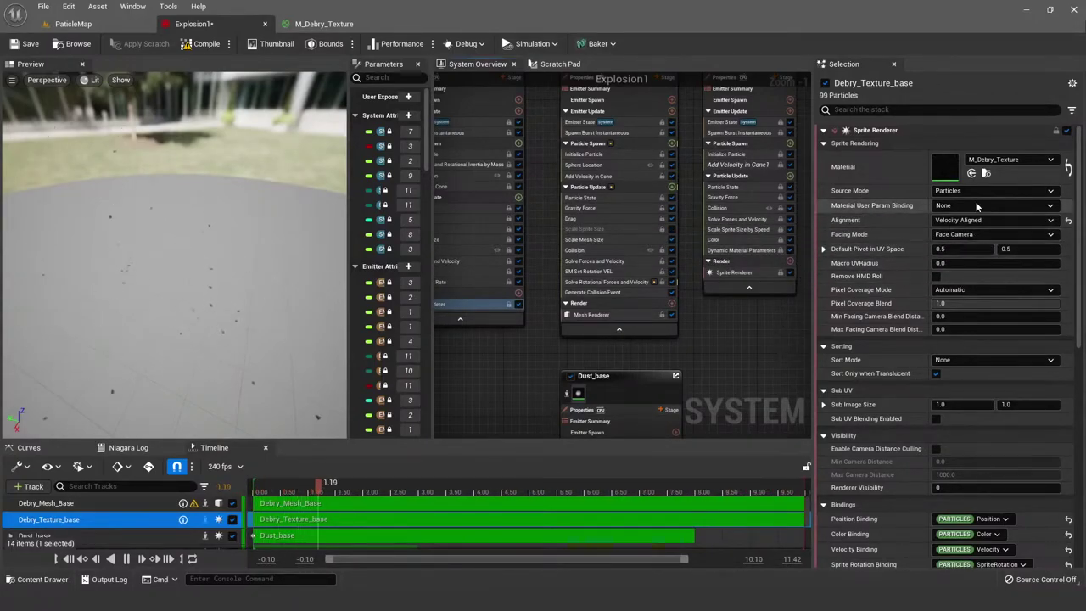
Step: Inspect Debry_Texture_base's Sprite Rotation Rate module, then select the Sparks_base emitter
scroll(739, 281, down, 3)
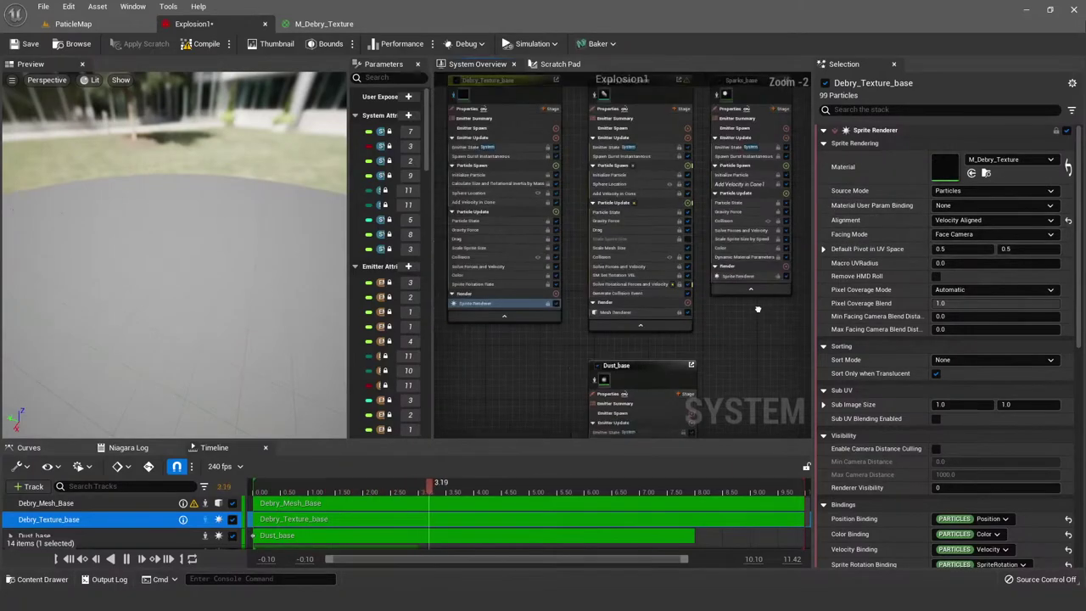
right_drag(738, 282, 621, 277)
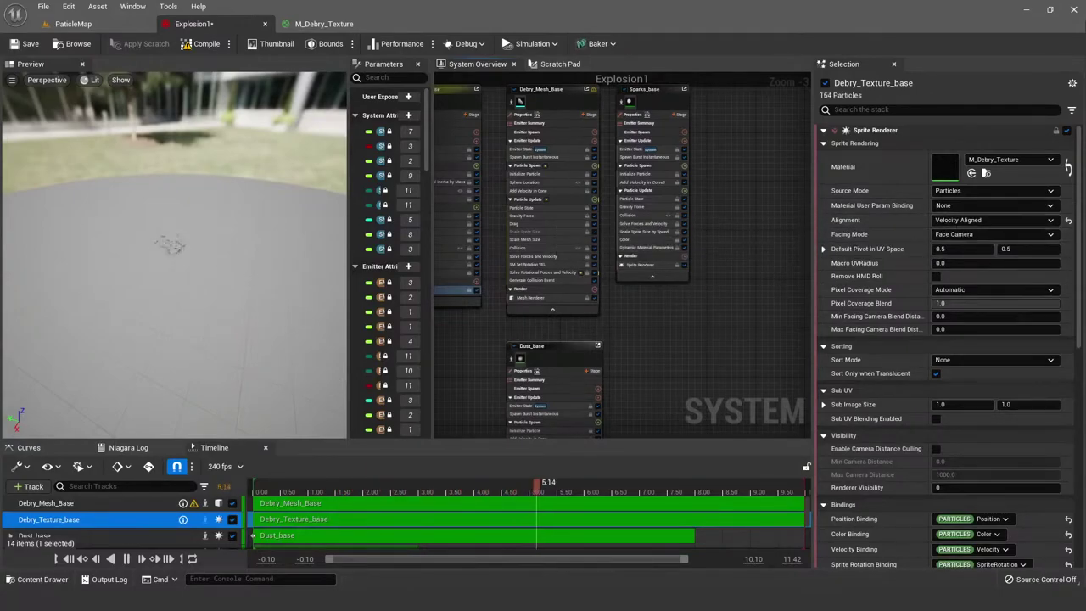
right_drag(671, 294, 764, 289)
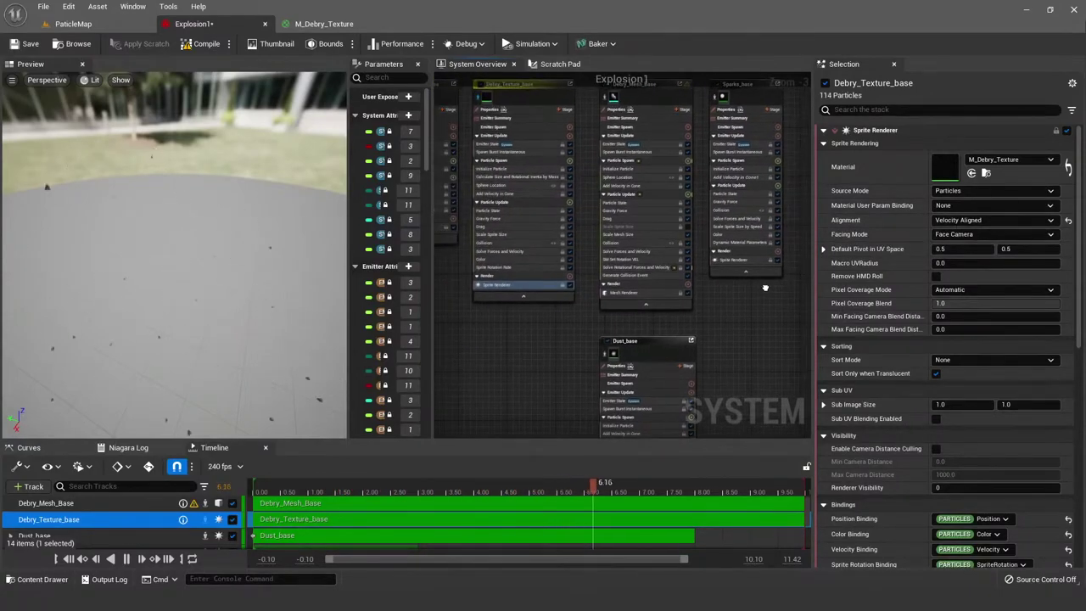
click(548, 271)
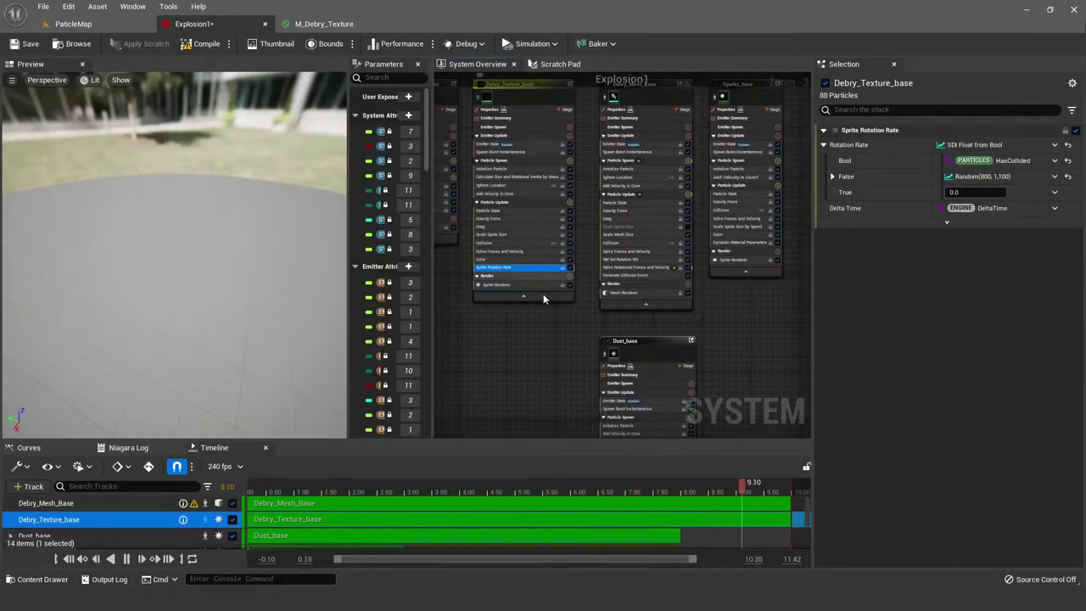
right_drag(532, 292, 511, 348)
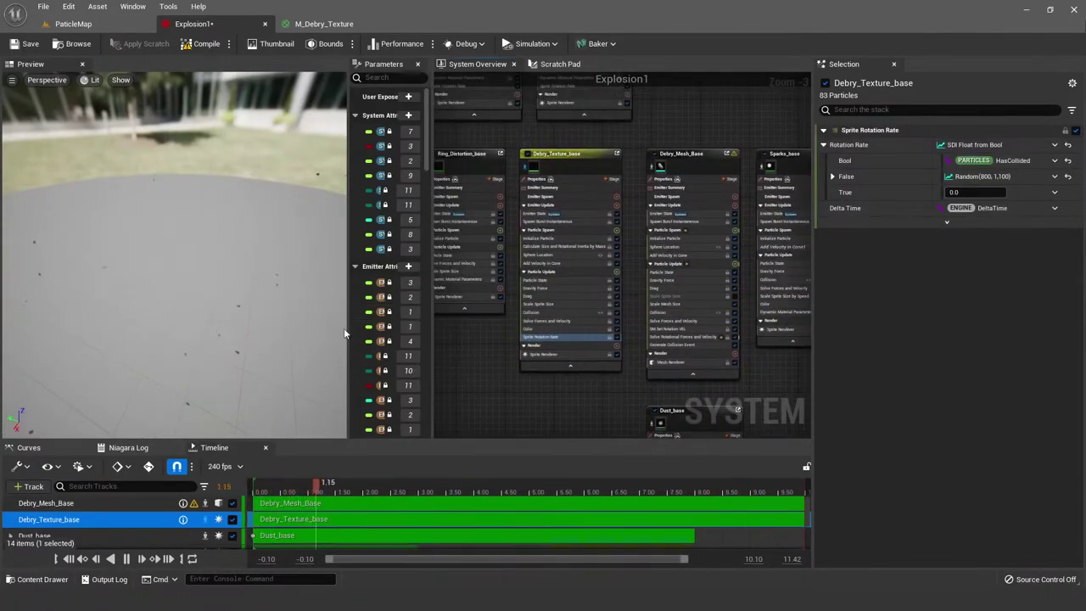
drag(297, 355, 237, 344)
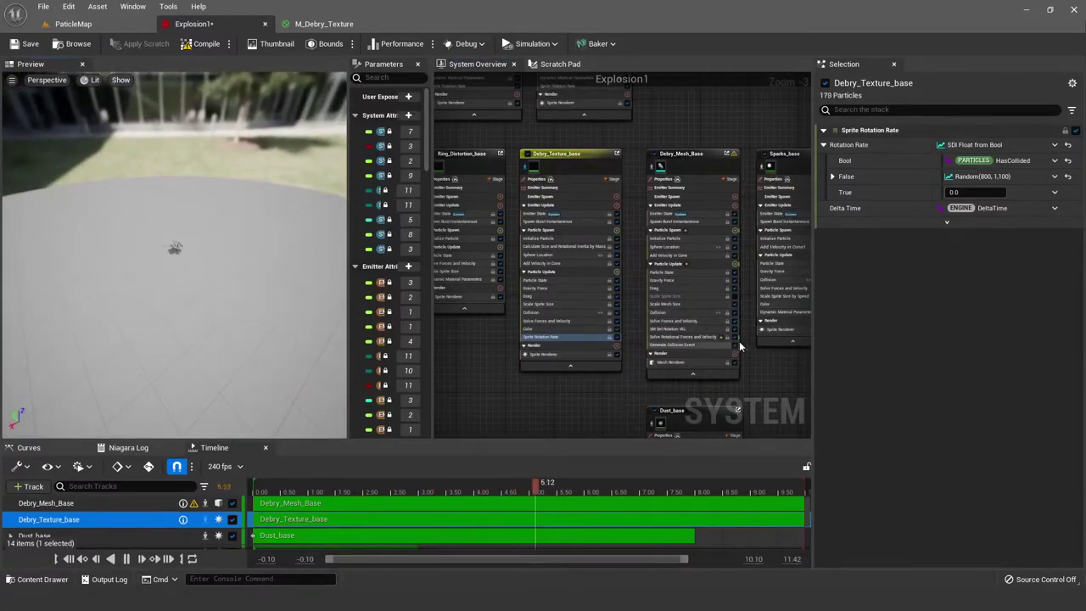
right_drag(739, 346, 579, 287)
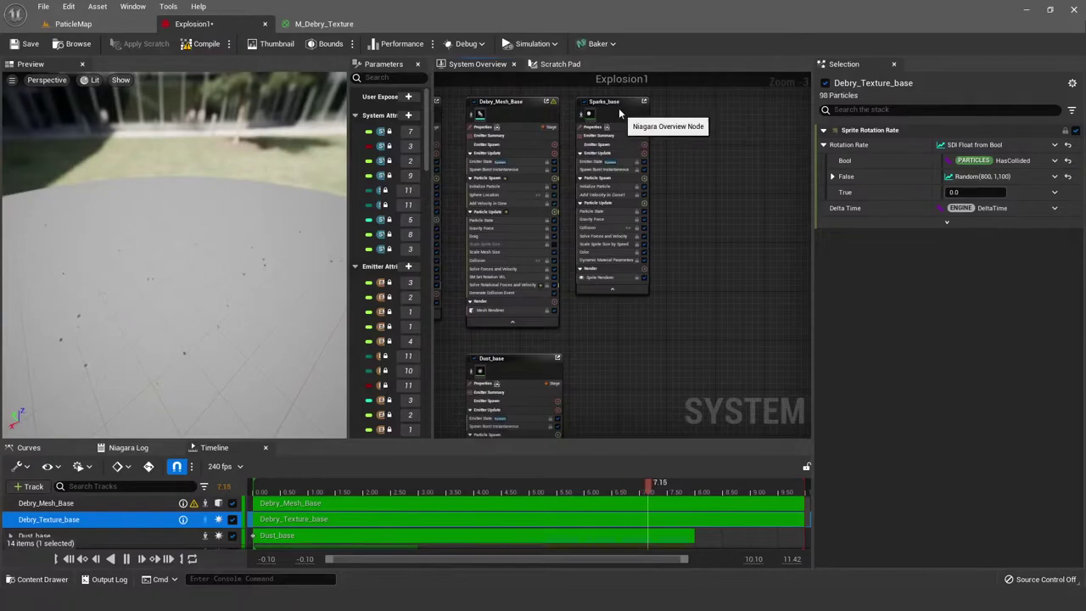
click(625, 217)
Step: Compare Sparks_base's Sprite Renderer (Sparks_Inst, velocity-aligned) with its Scale Sprite Size by Speed module
click(616, 277)
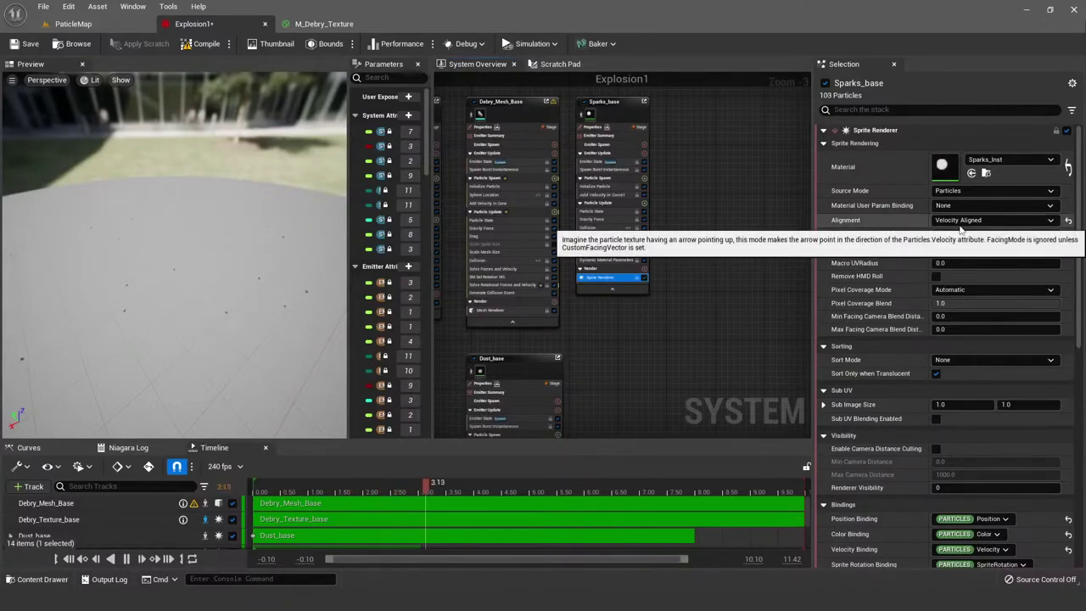
click(619, 246)
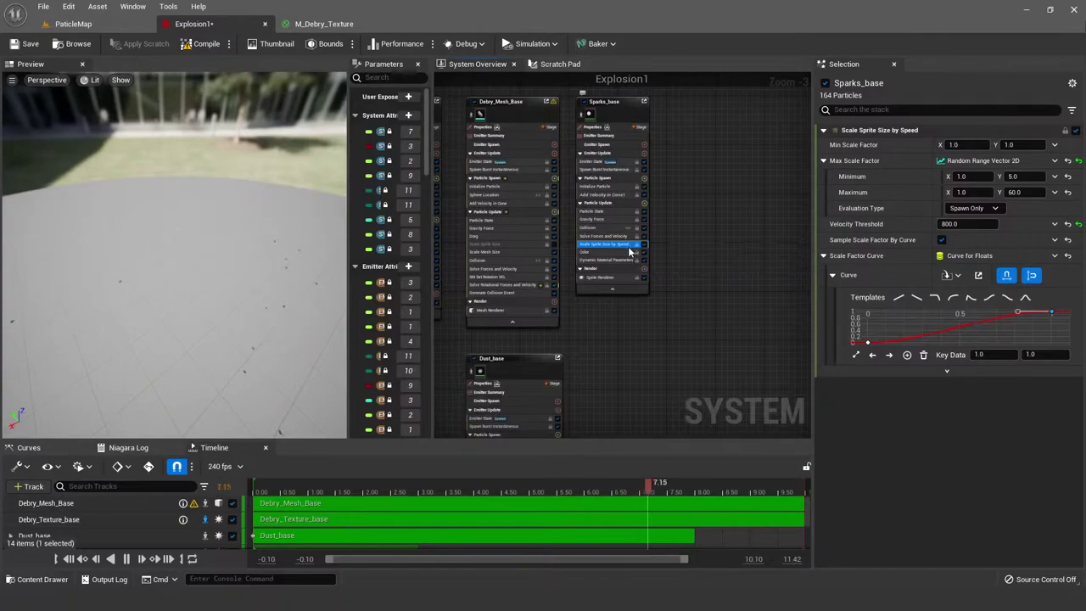
click(630, 277)
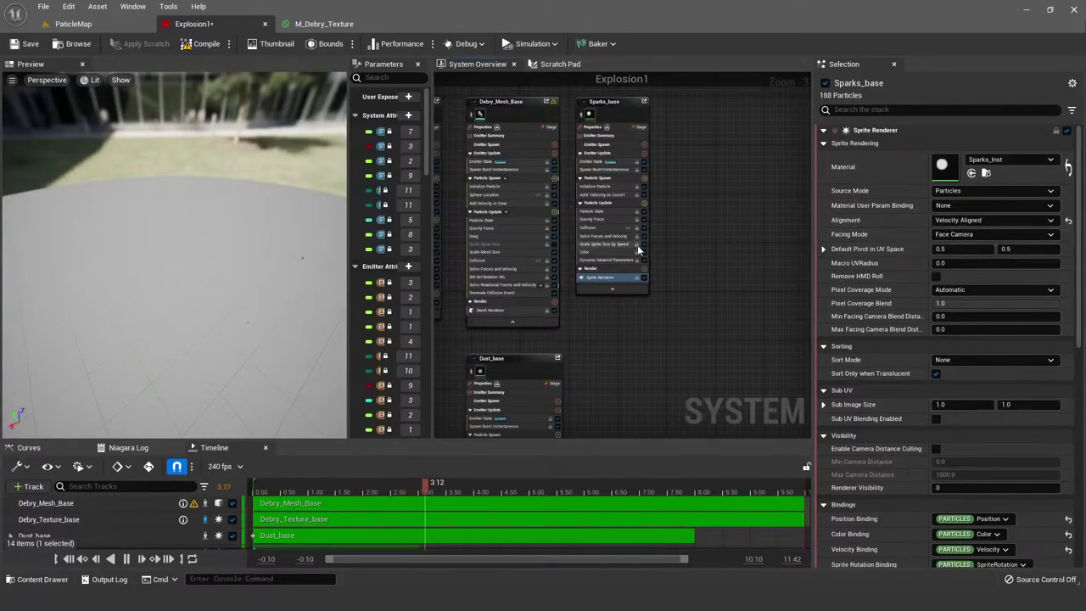
right_drag(668, 157, 681, 204)
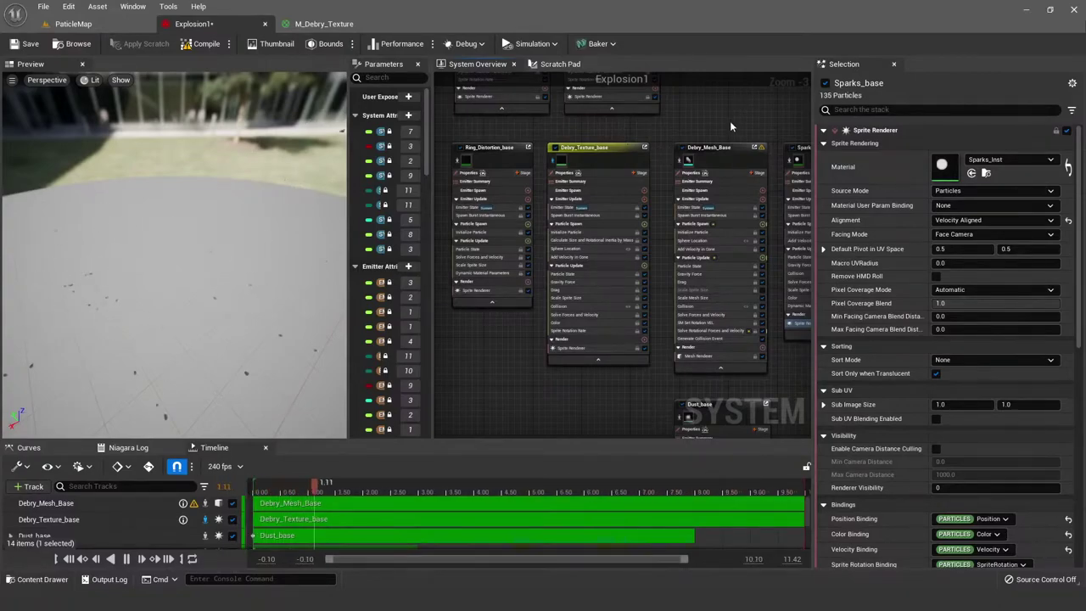
right_drag(731, 126, 650, 120)
Step: Isolate the Debry_Mesh_Base and Debry_Texture_base emitters in the preview, then clear the selection
right_click(602, 139)
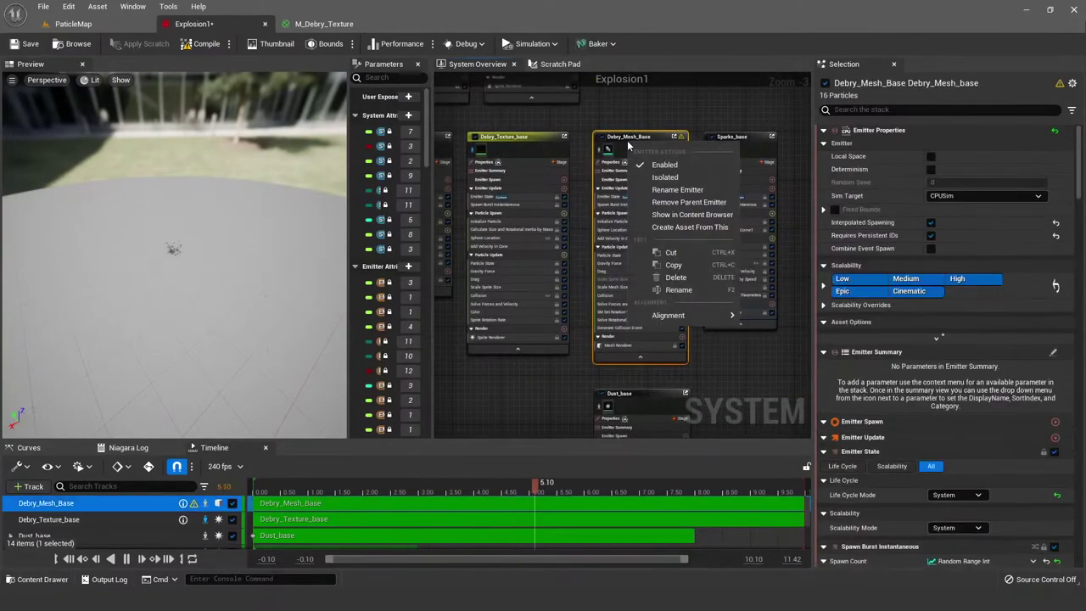
click(663, 175)
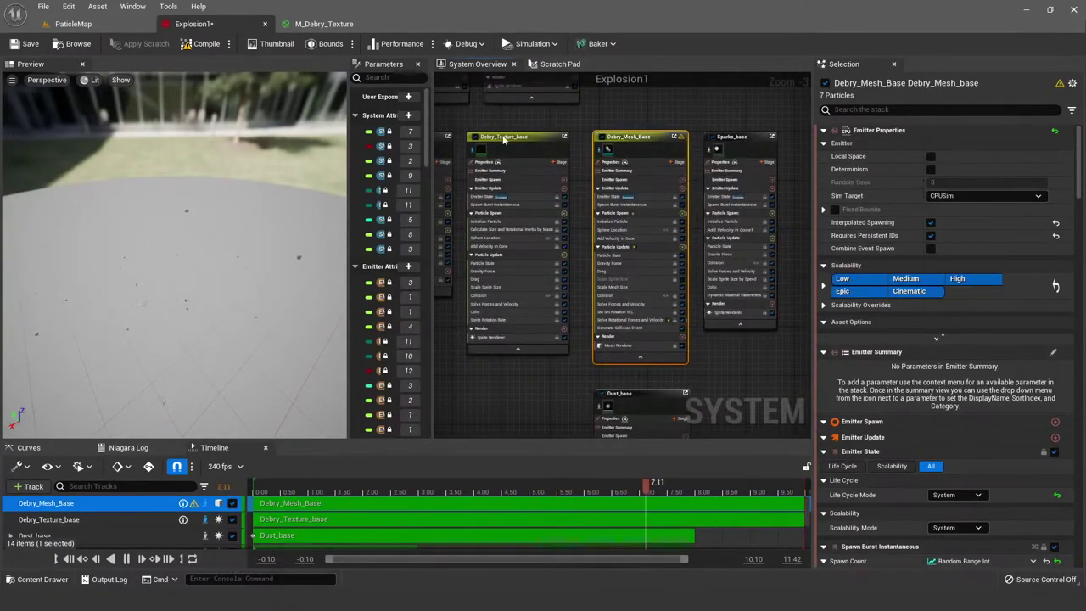
right_click(509, 140)
click(593, 178)
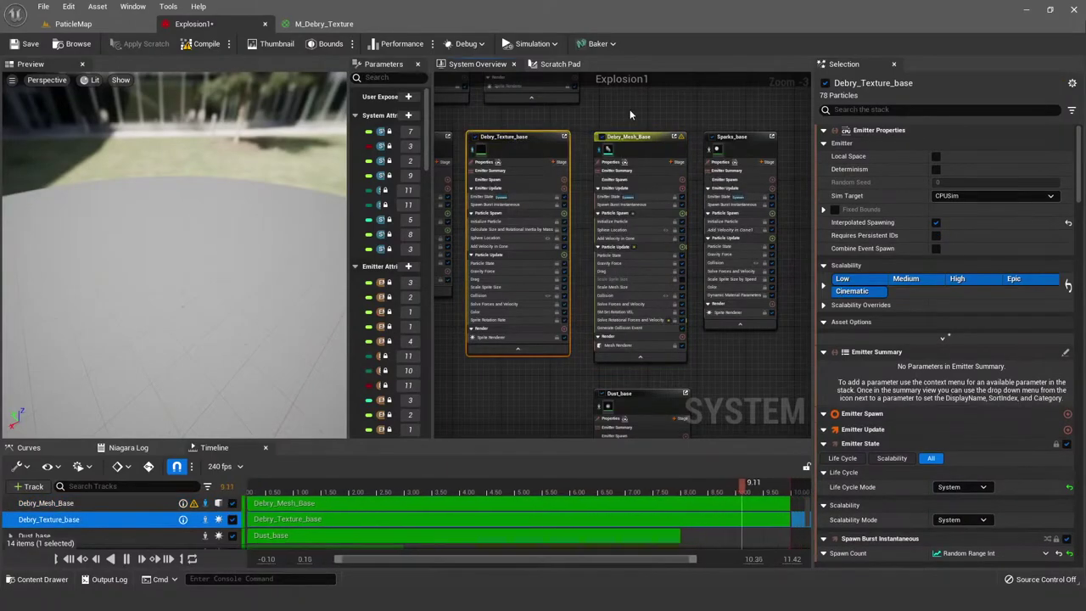
click(649, 123)
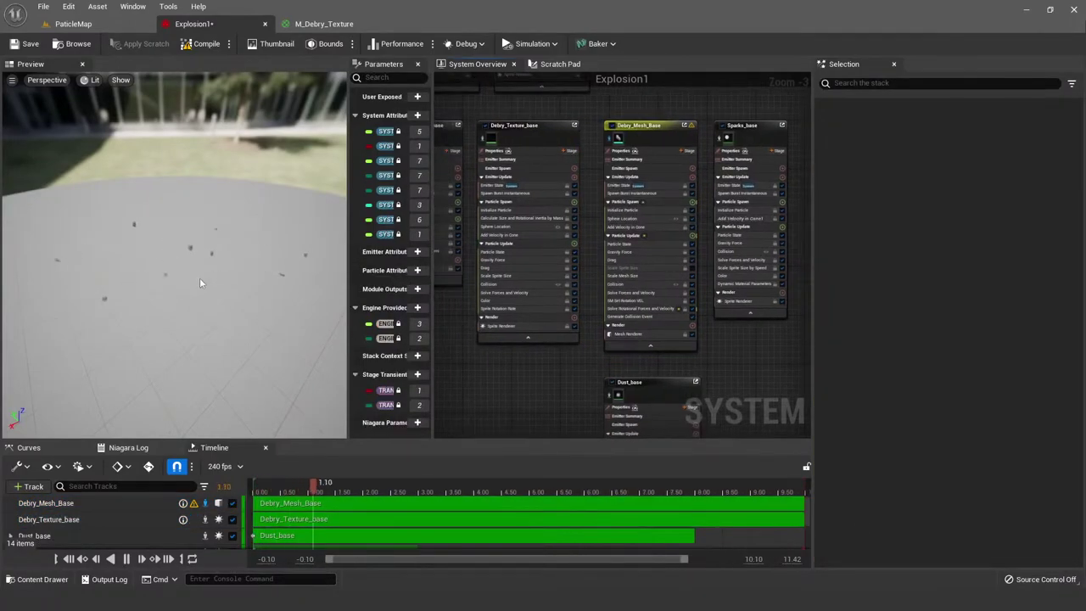
click(73, 23)
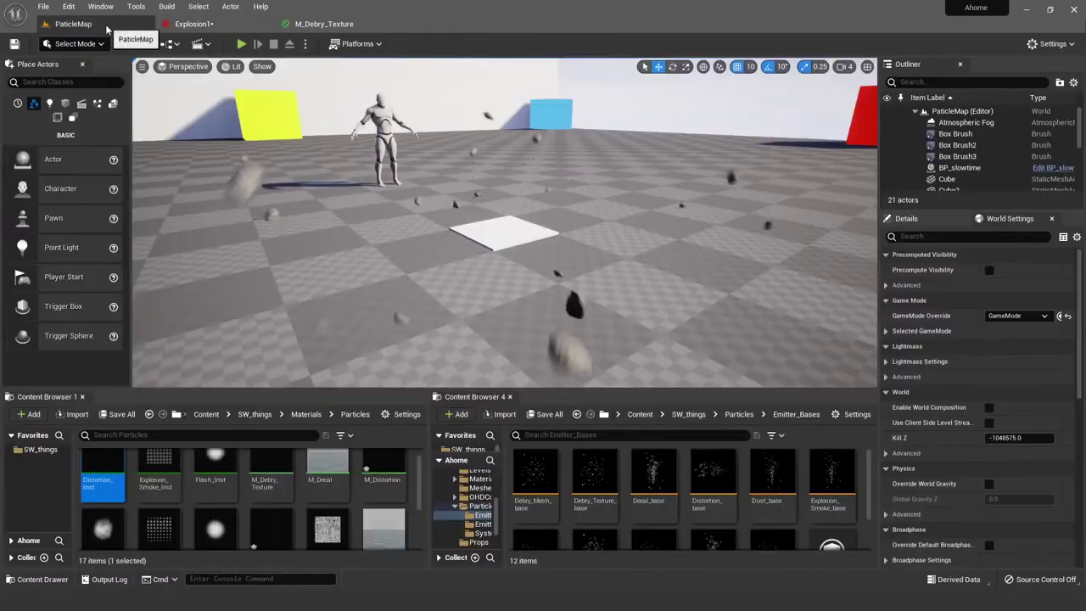
right_drag(505, 221, 475, 212)
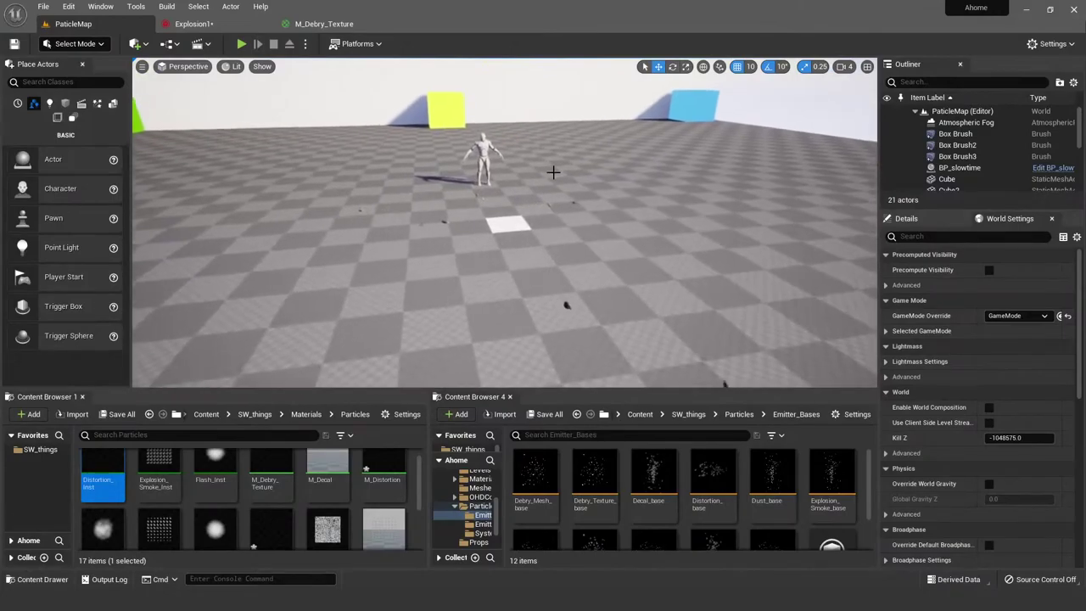
right_drag(421, 197, 421, 196)
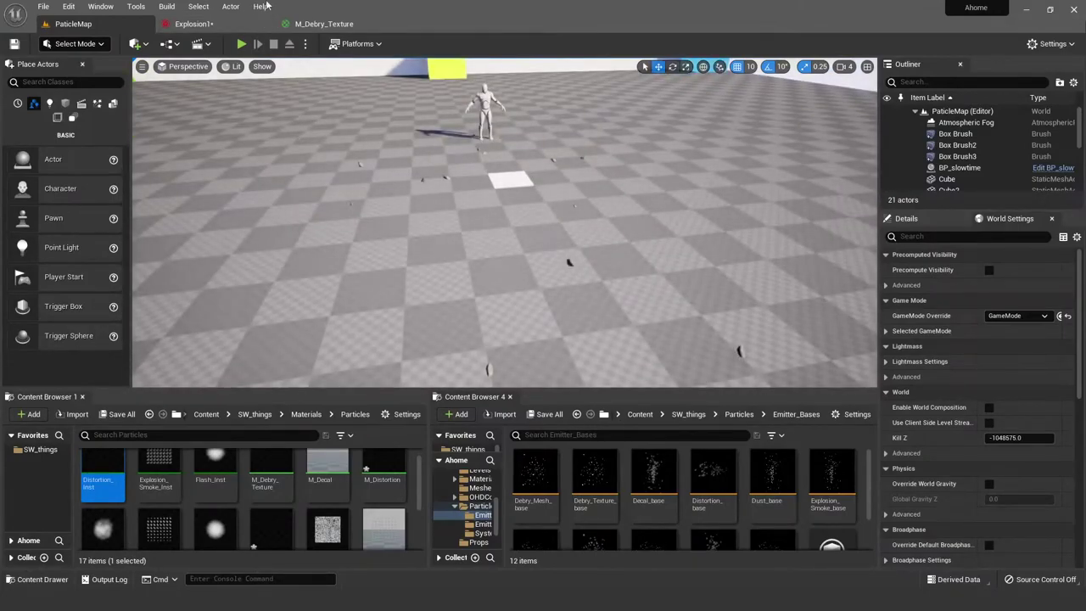
Step: Close M_Debry_Texture without saving its changes and bring the Debry_Mesh_Base node into view
click(203, 24)
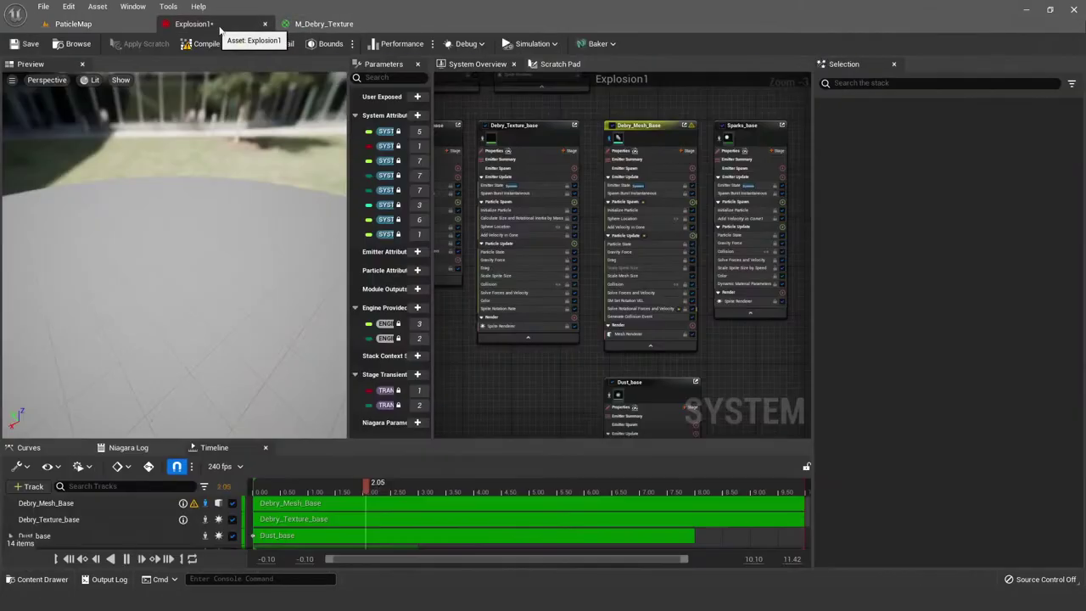
click(385, 24)
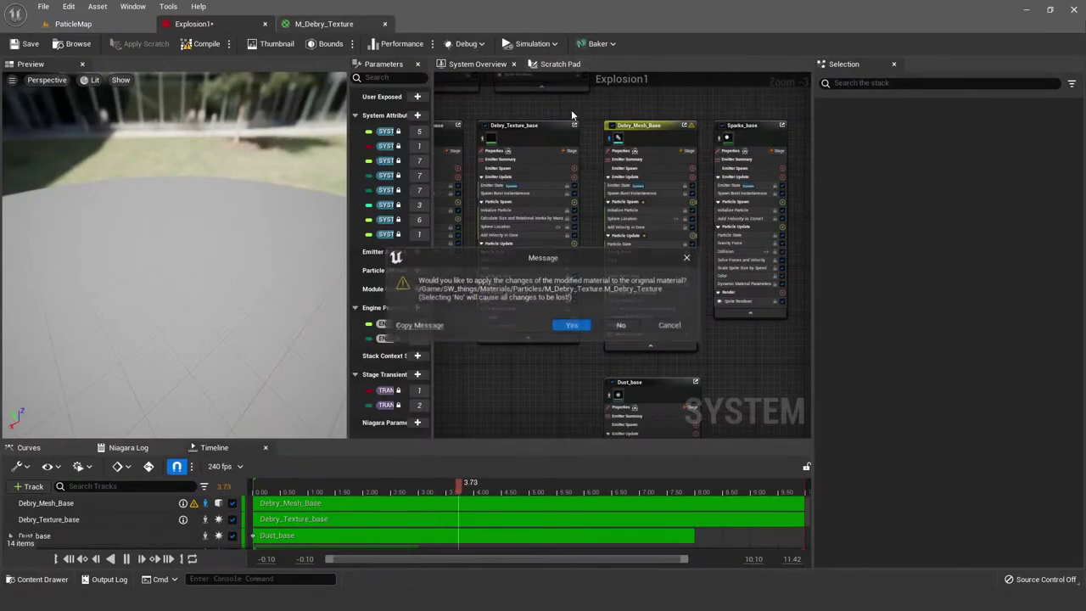
click(621, 325)
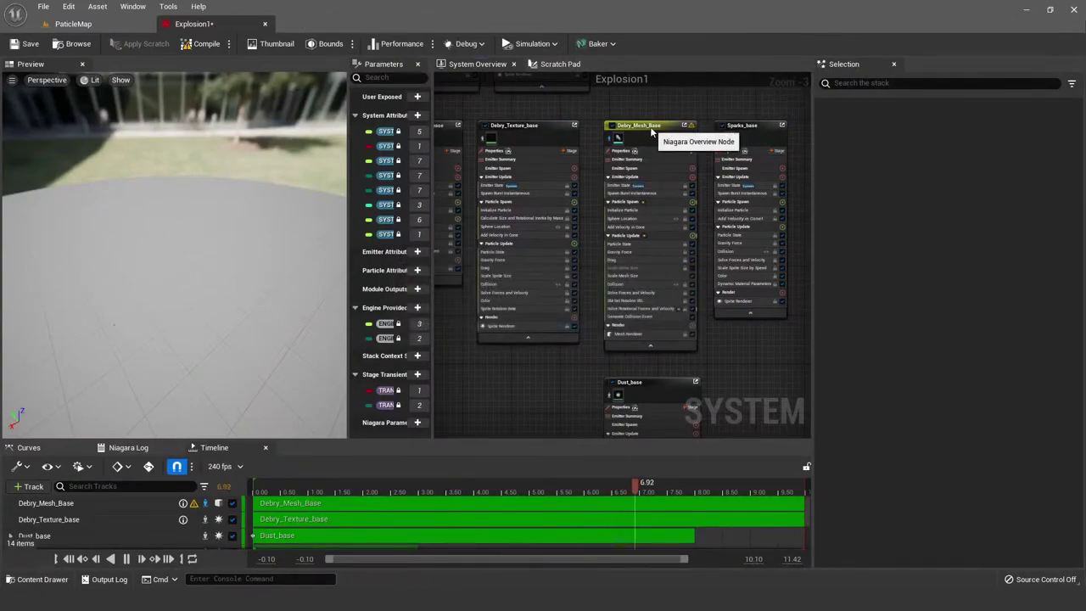
click(650, 127)
right_drag(650, 127, 517, 117)
scroll(552, 127, up, 3)
Step: Review Debry_Mesh_Base's Emitter State, Spawn Burst Instantaneous, Initialize Particle and Sphere Location settings
click(609, 384)
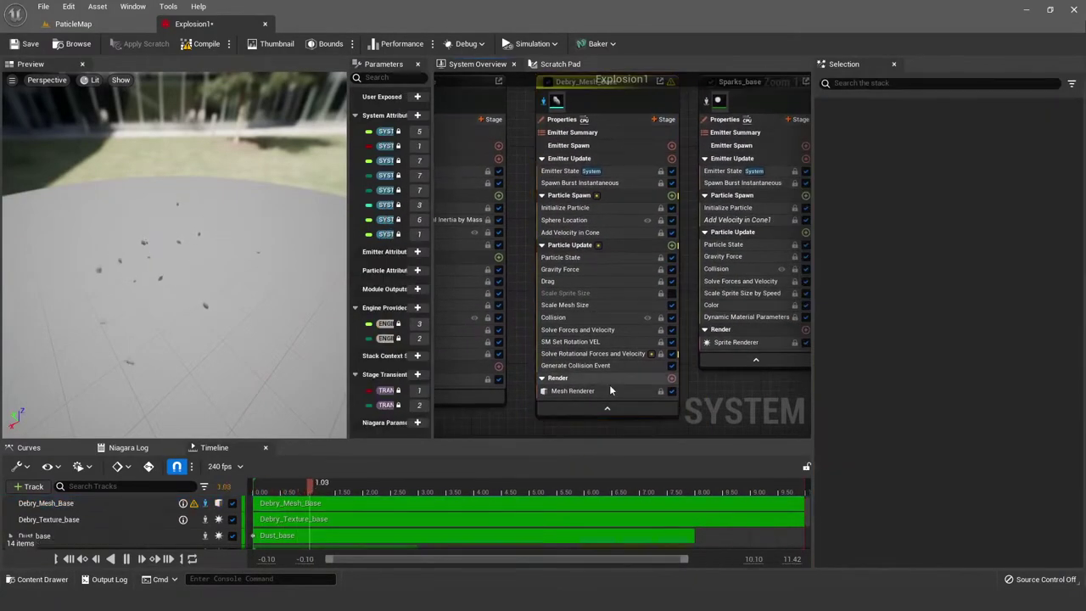
click(598, 170)
click(598, 195)
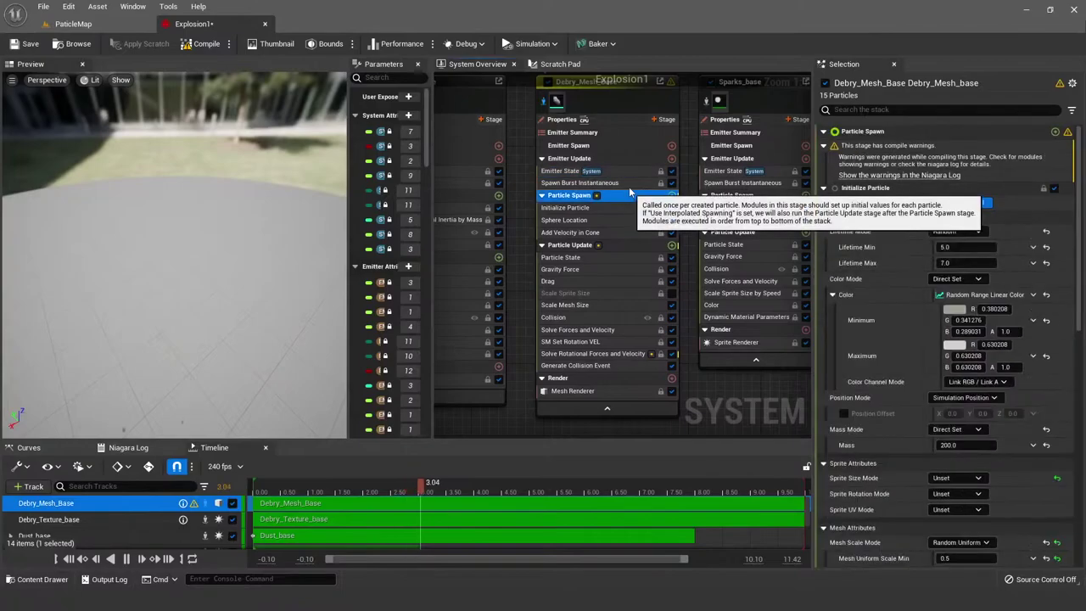
click(599, 182)
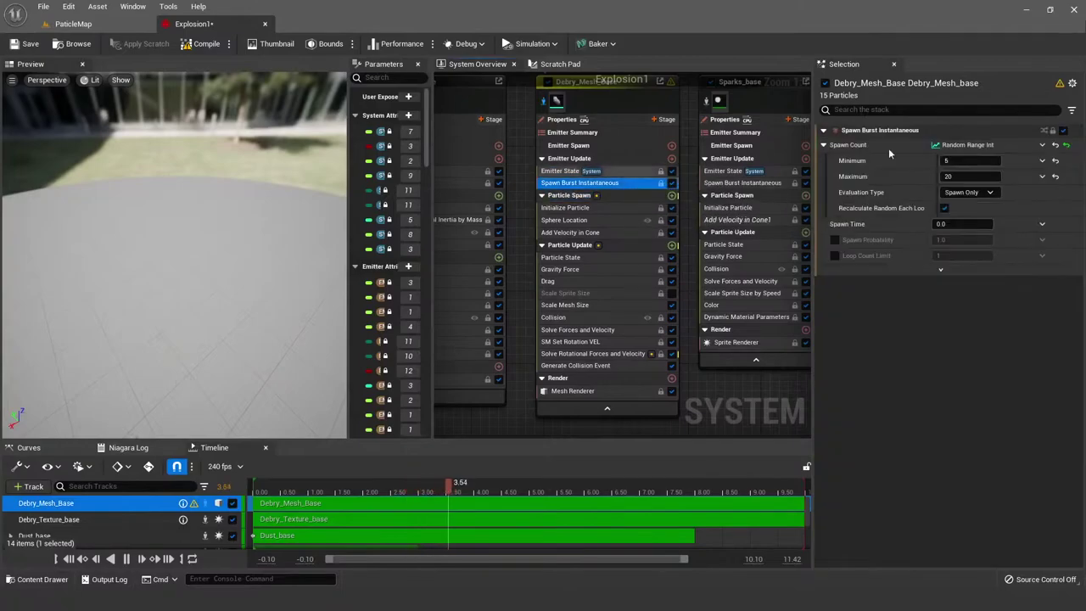
click(603, 208)
click(604, 220)
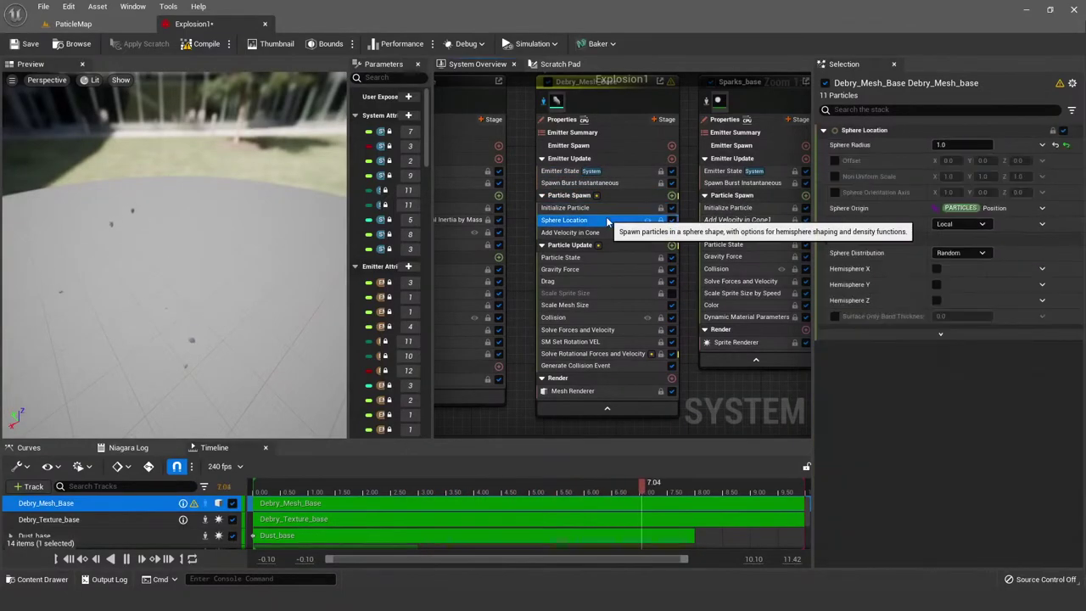
click(607, 210)
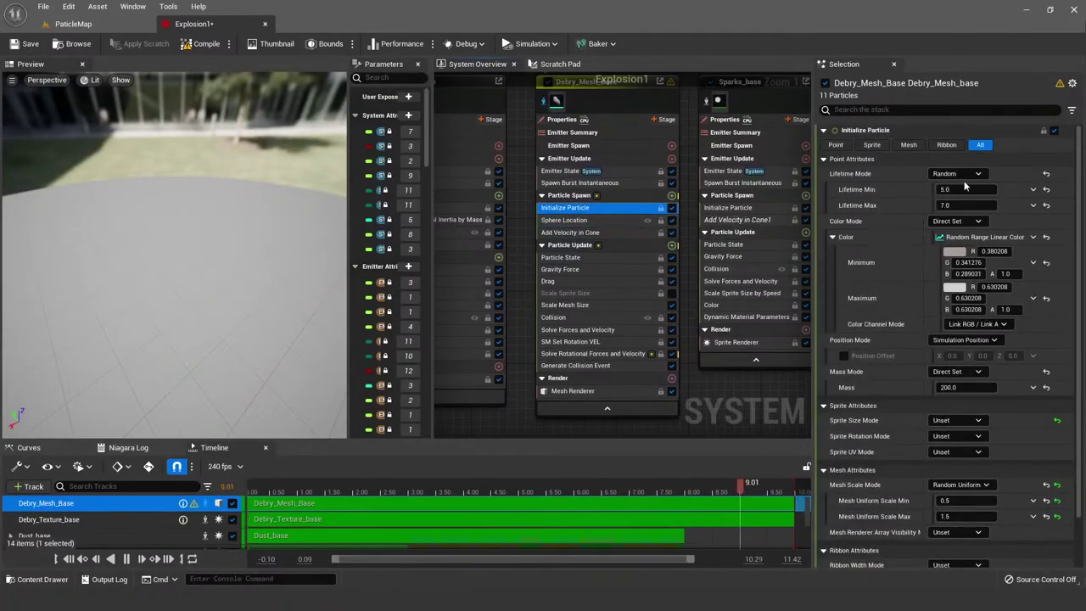
scroll(900, 321, down, 2)
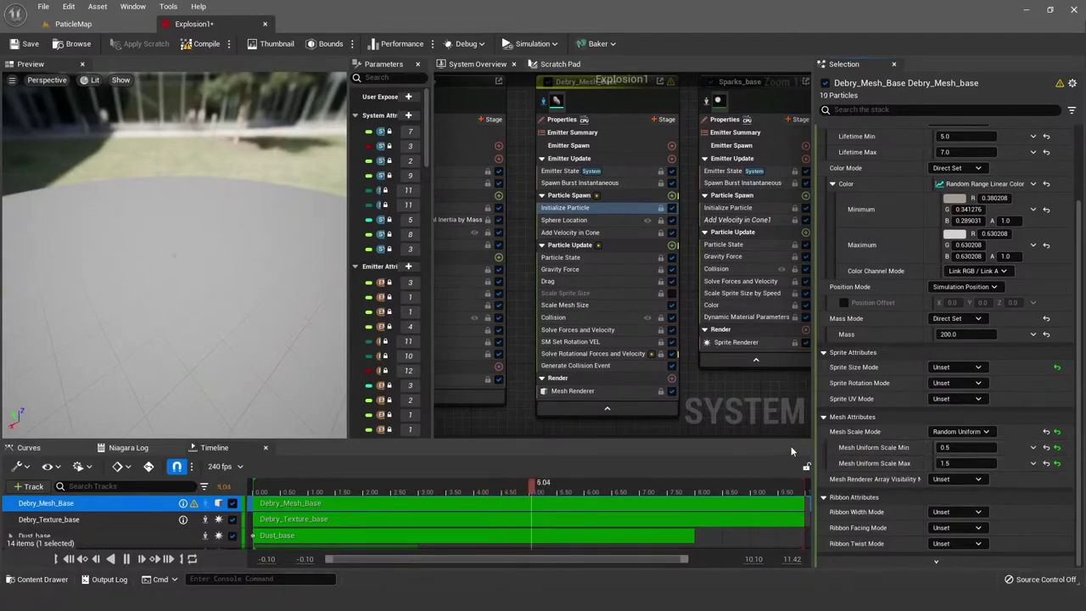
Step: Review the Add Velocity in Cone, Drag, Scale Mesh Size curve and Collision modules
click(596, 221)
click(604, 234)
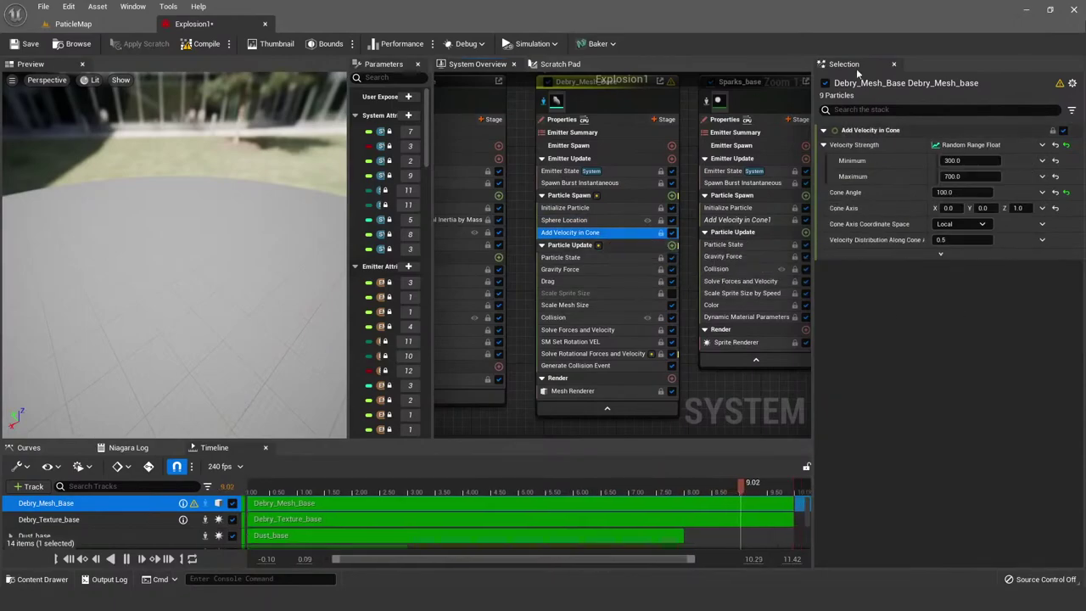
click(593, 259)
click(598, 281)
click(600, 305)
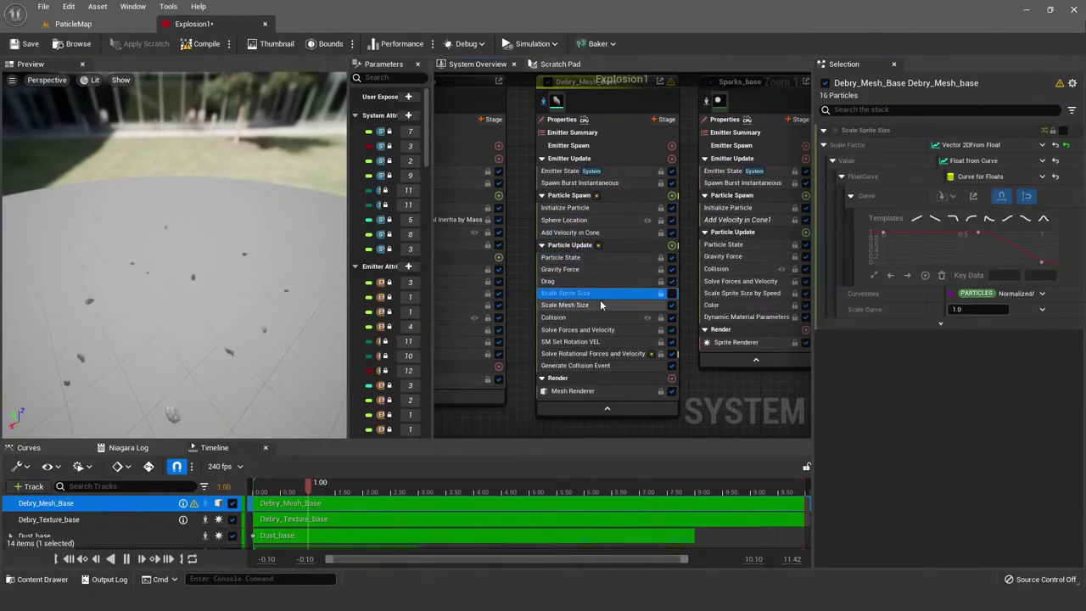
click(599, 281)
click(603, 305)
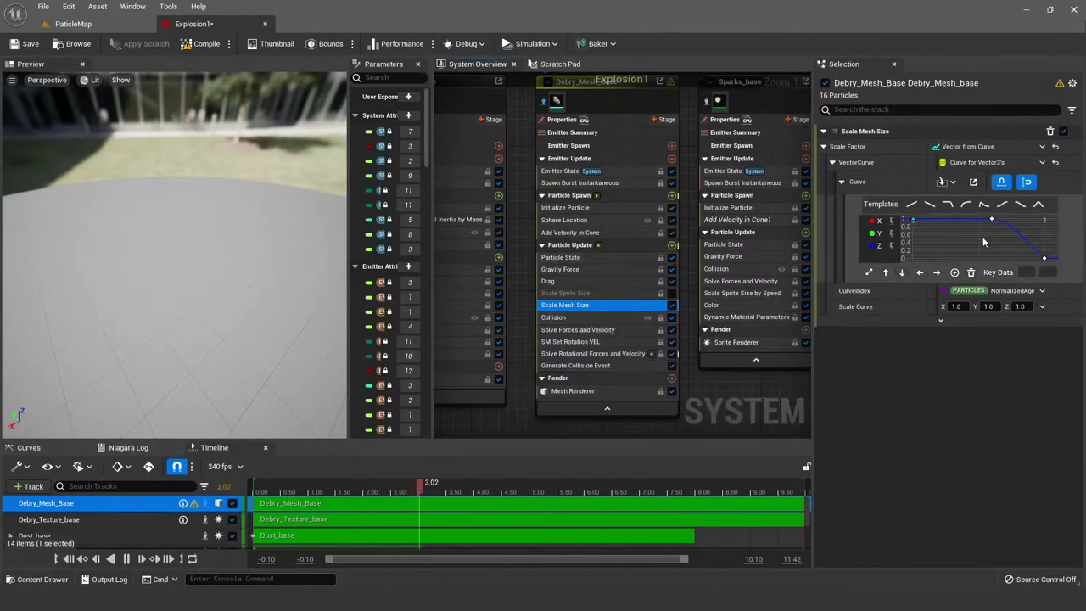
click(623, 319)
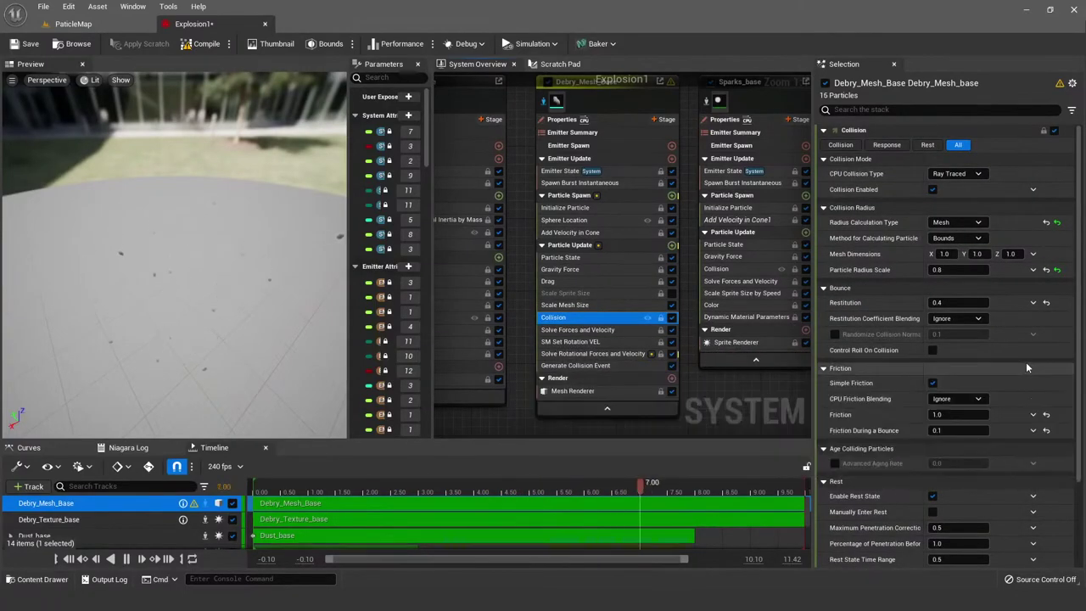
scroll(1026, 294, down, 3)
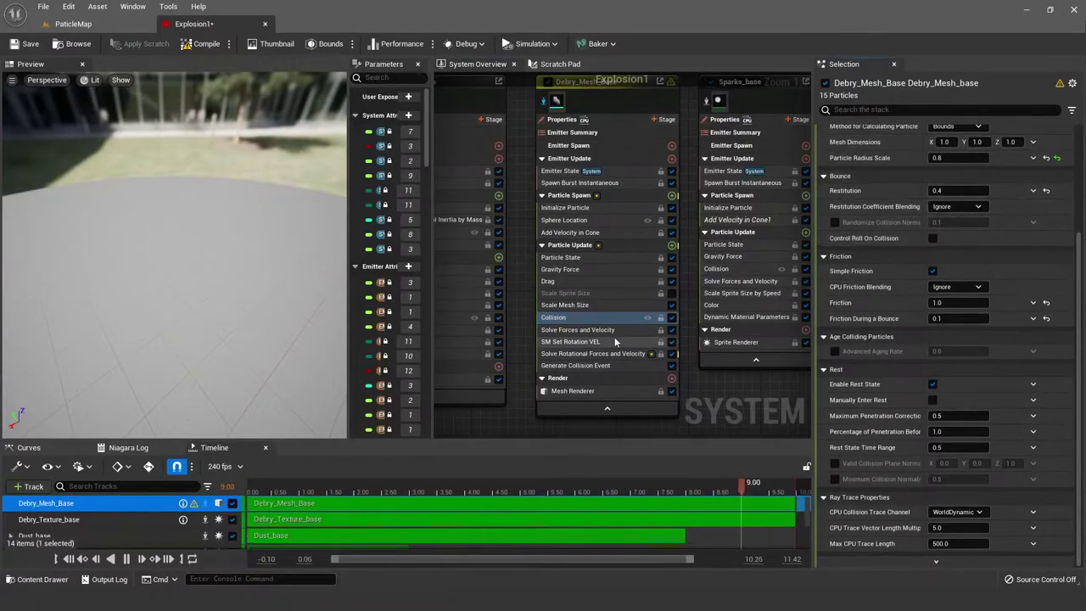
Step: Examine SM Set Rotation VEL alongside the solver and Generate Collision Event modules
click(615, 342)
click(616, 329)
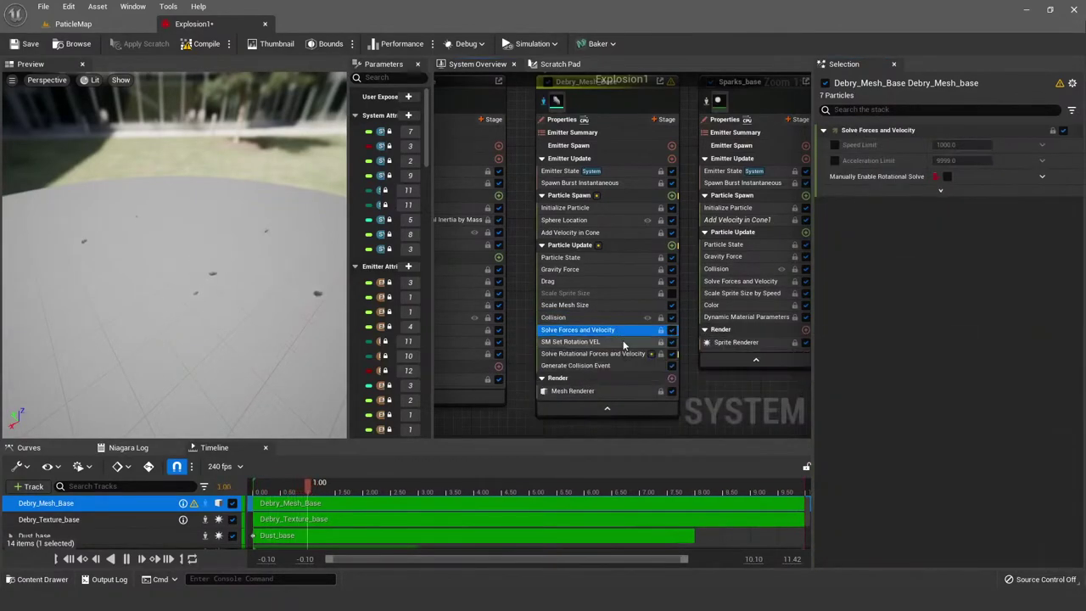
click(553, 65)
click(480, 66)
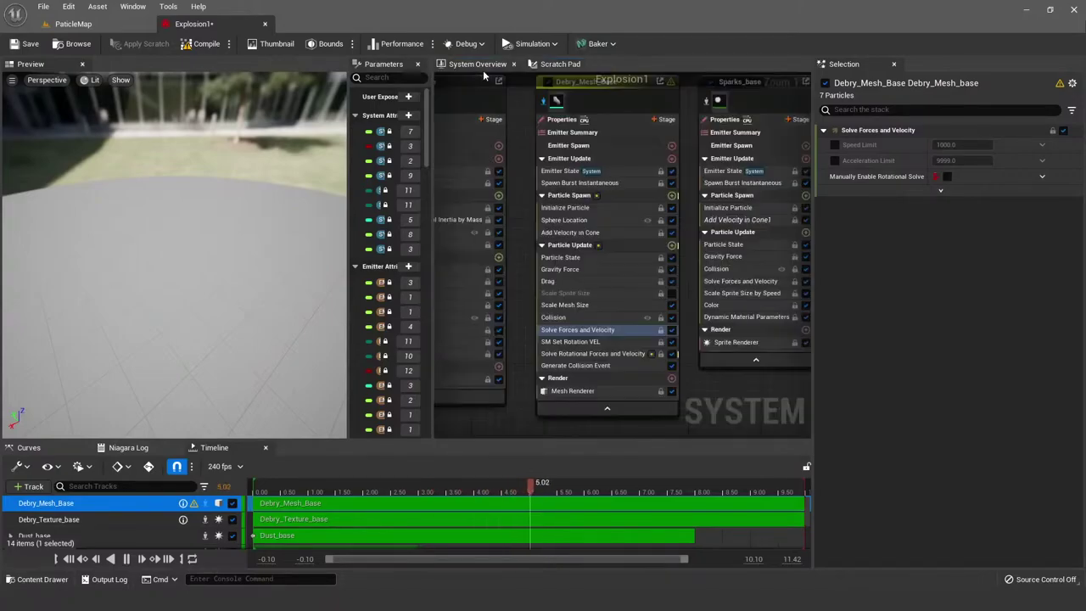
click(594, 341)
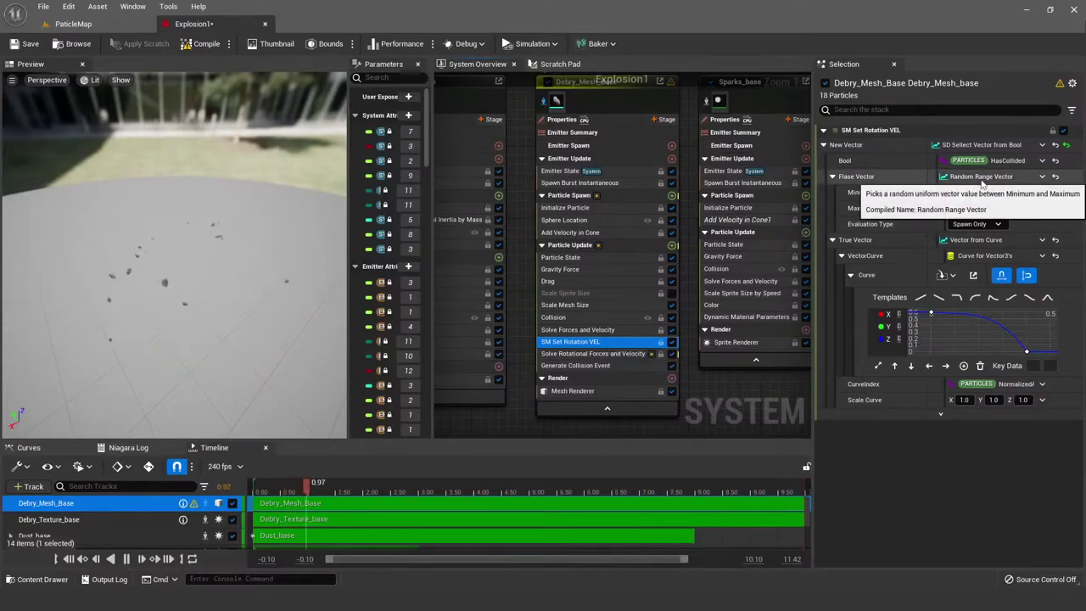
click(600, 354)
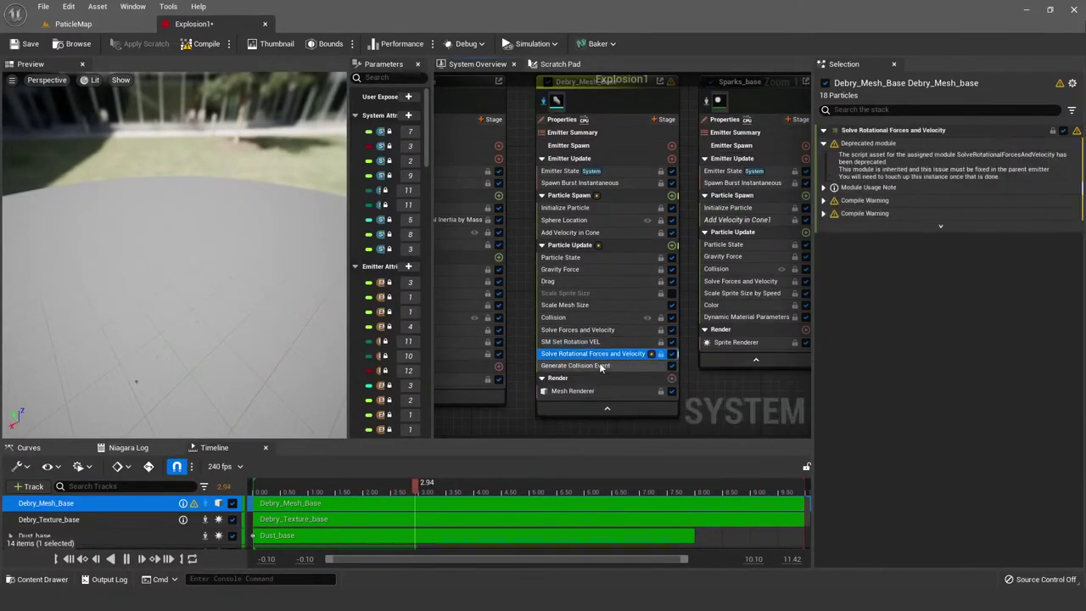
click(600, 366)
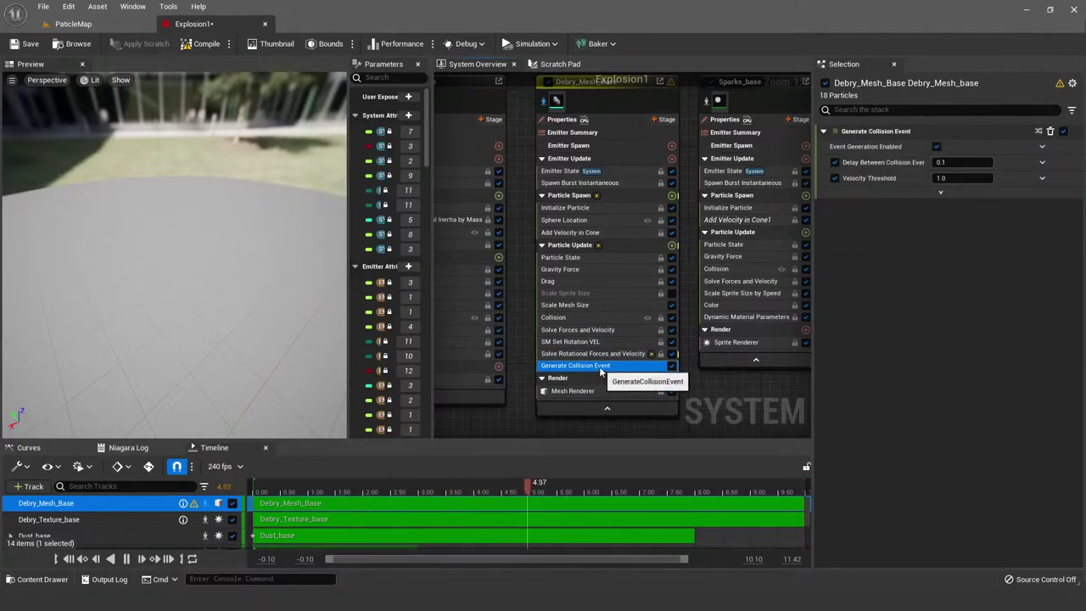
click(570, 341)
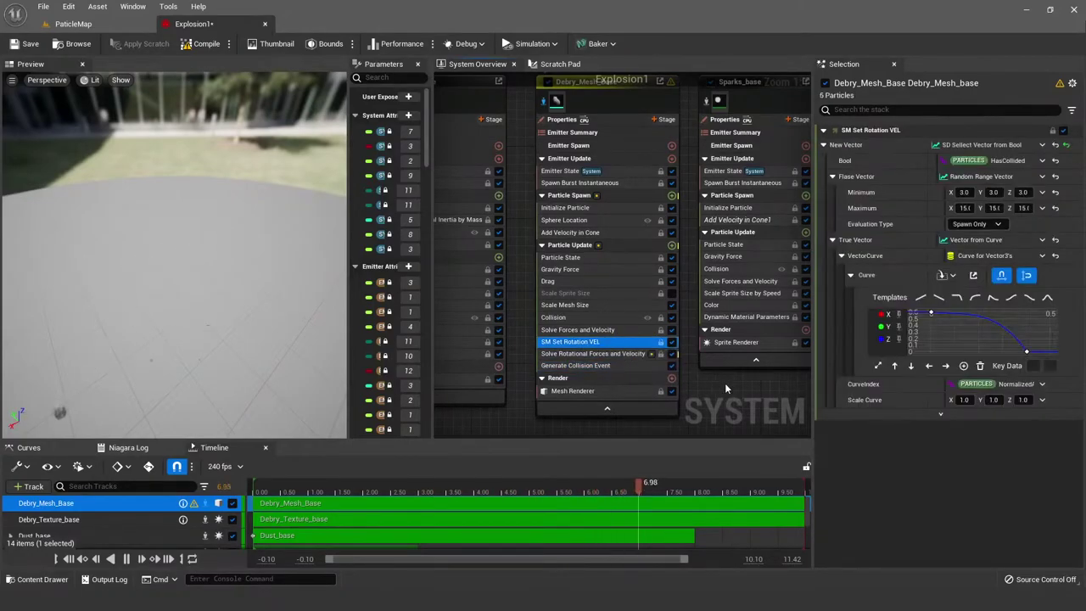
right_drag(724, 383, 670, 347)
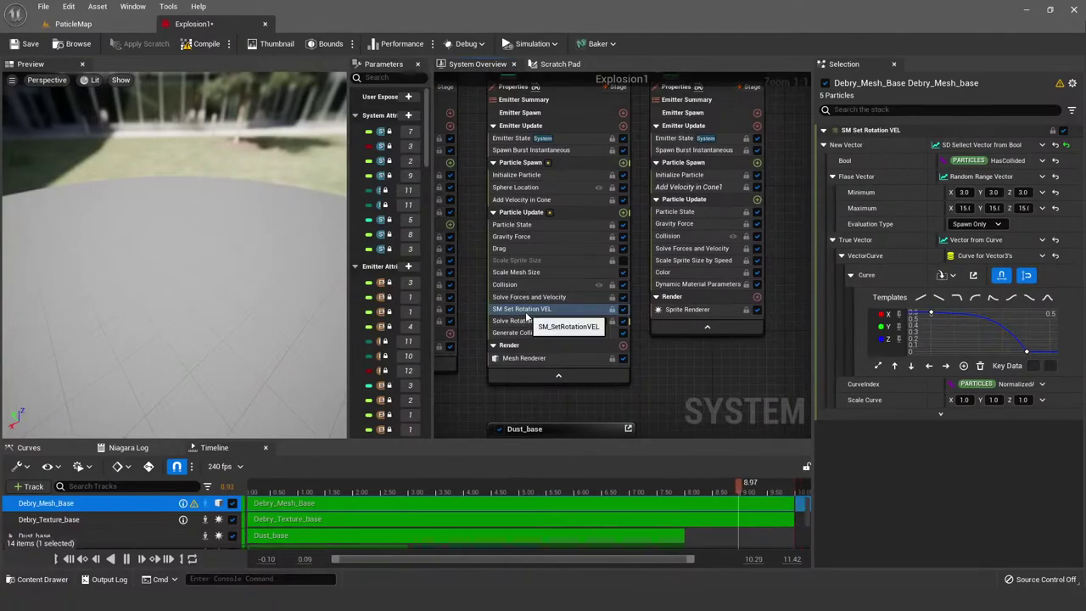
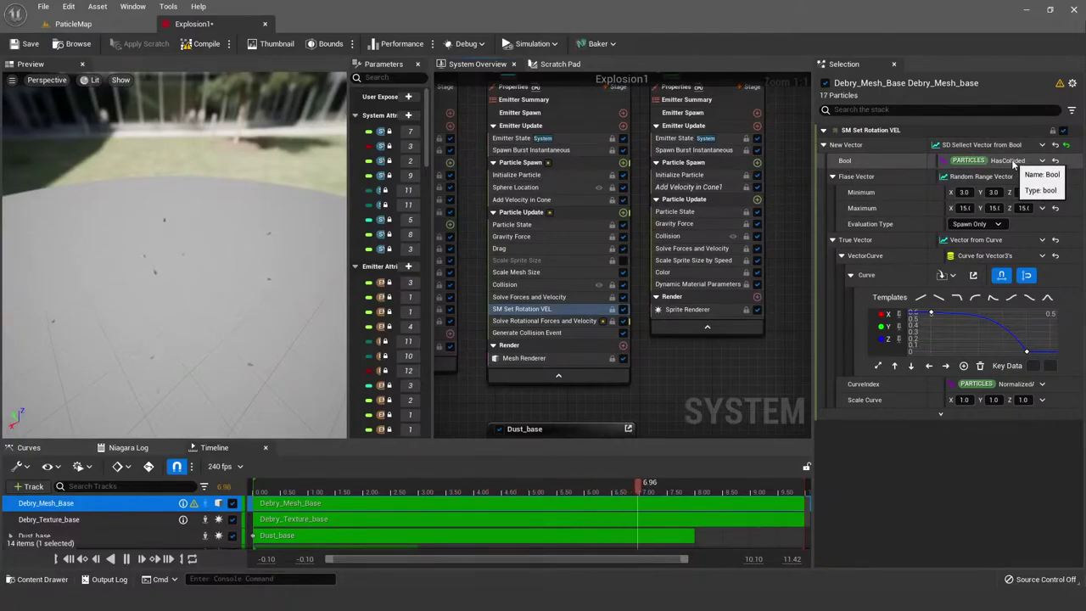
Step: Drag the SM Set Rotation VEL curve's end key so it holds 0.5, then drops to 0 near end of life
click(927, 197)
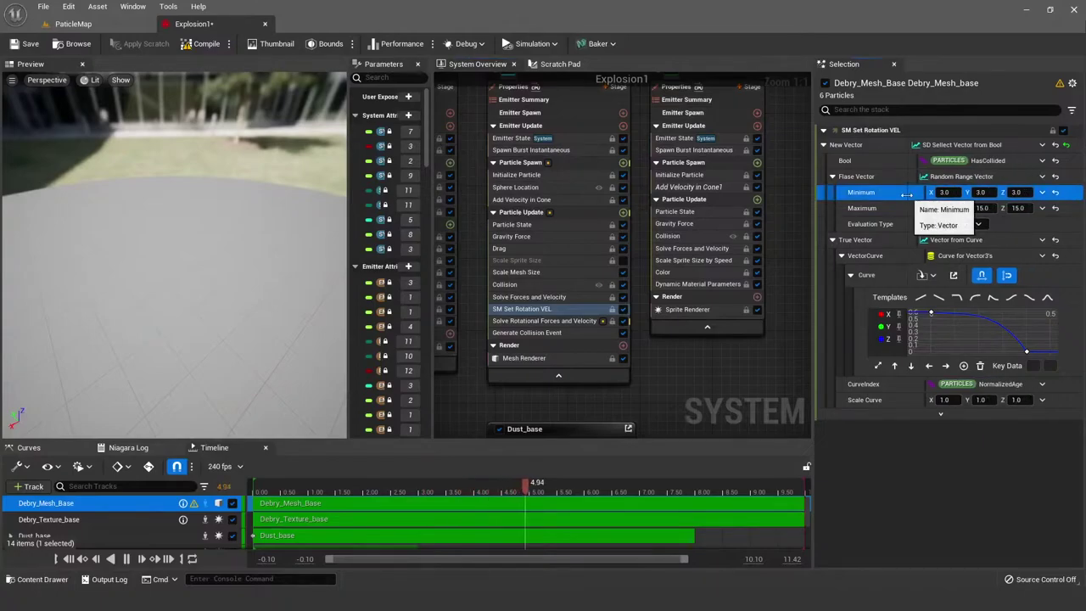
drag(928, 194, 907, 196)
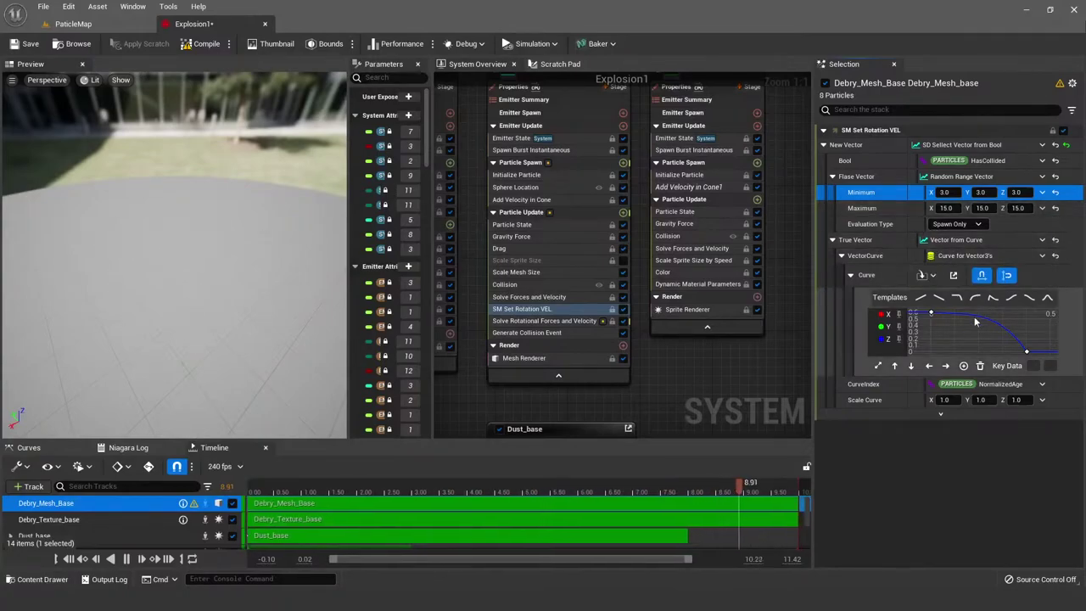
click(932, 315)
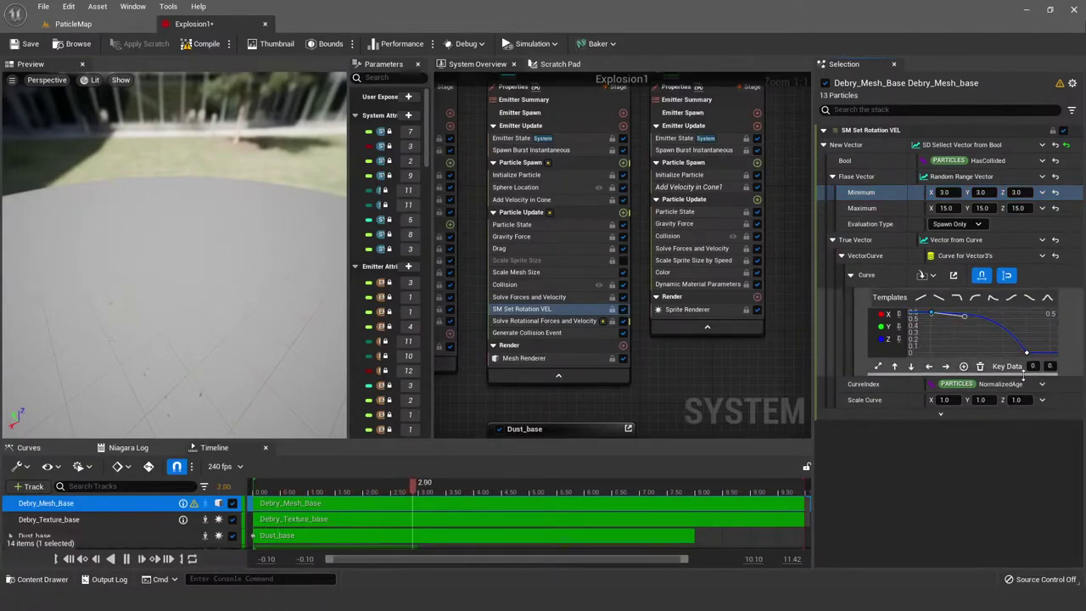
drag(1028, 381, 1036, 408)
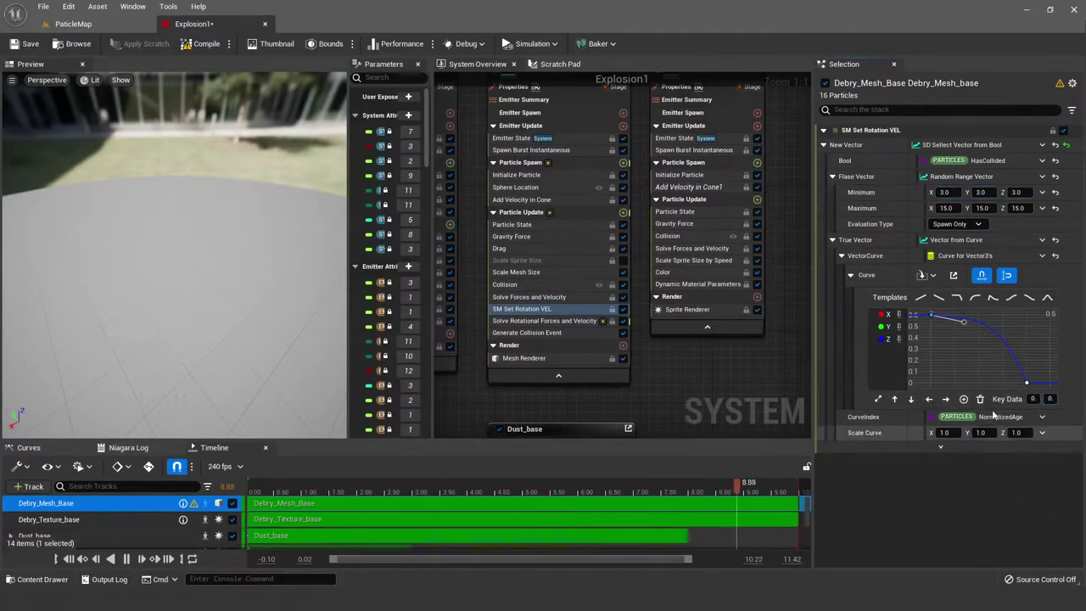
click(1026, 384)
drag(1028, 386, 1028, 404)
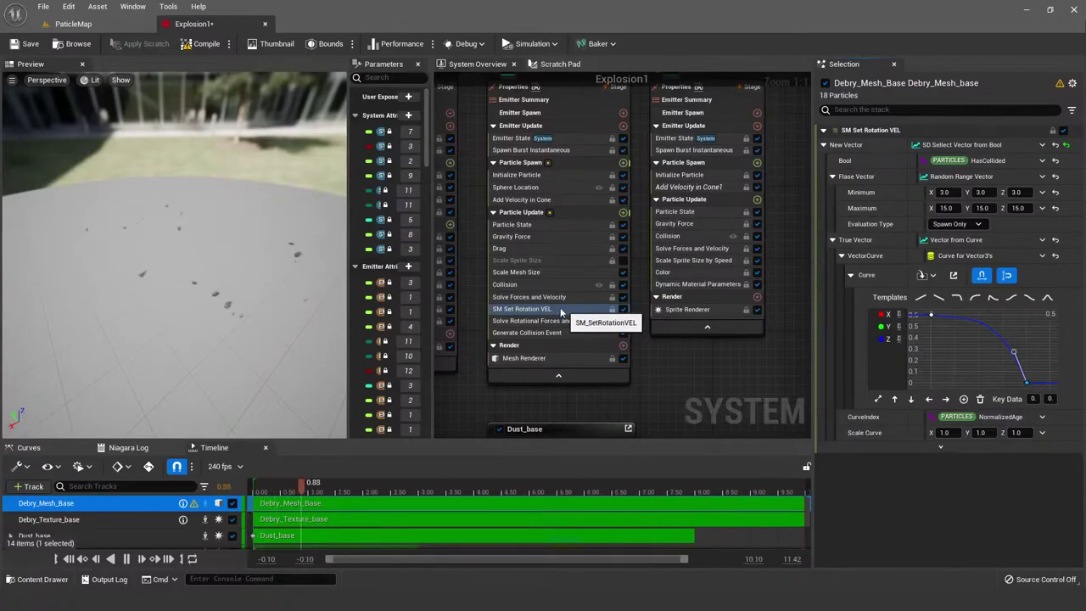
click(556, 63)
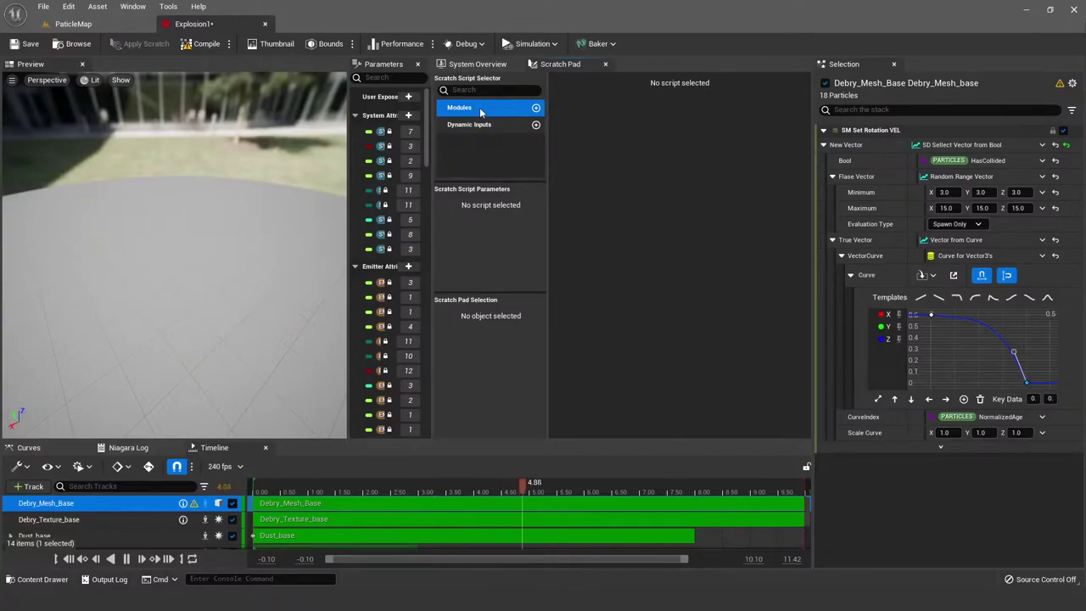
click(472, 64)
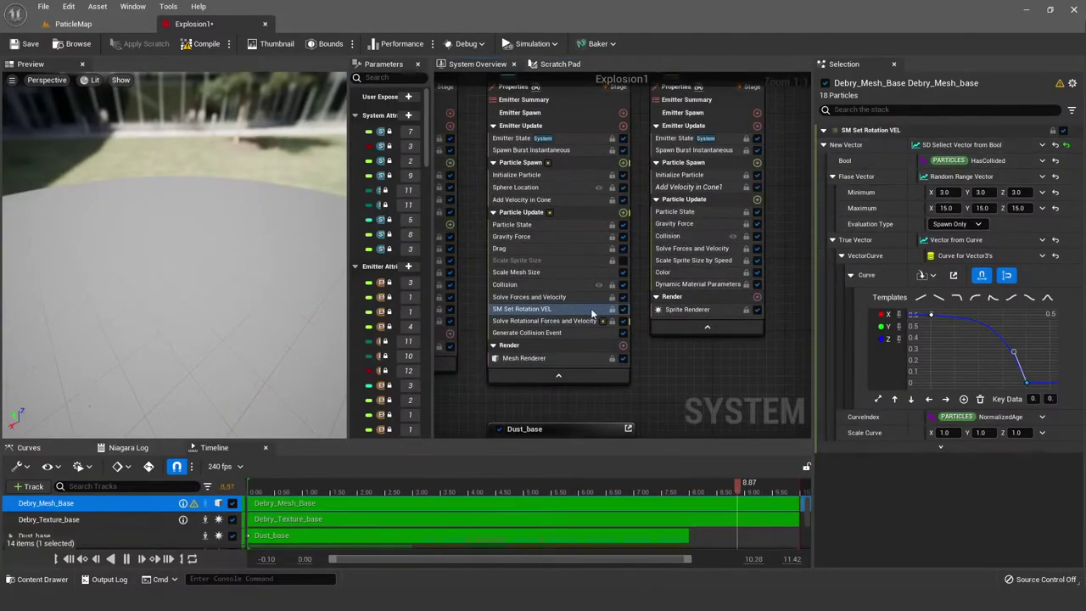
right_click(546, 310)
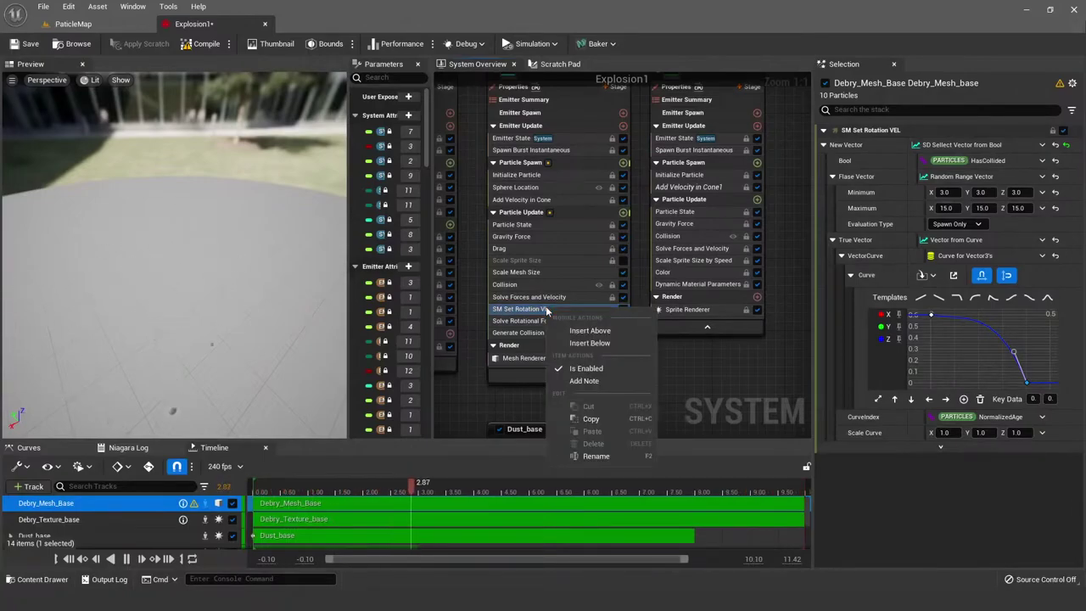
key(Escape)
click(522, 297)
click(519, 308)
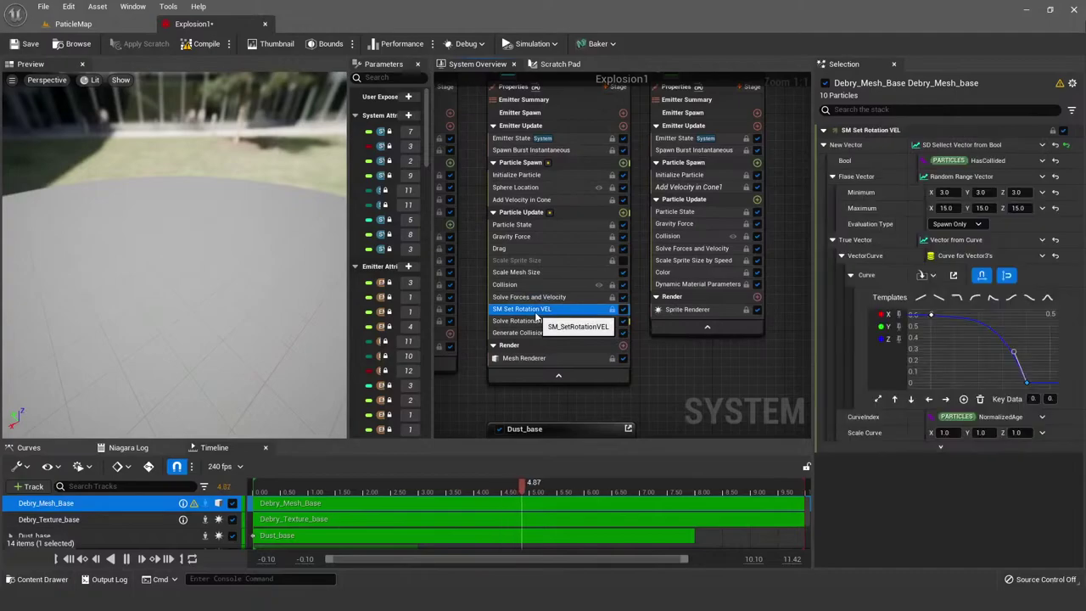
click(559, 64)
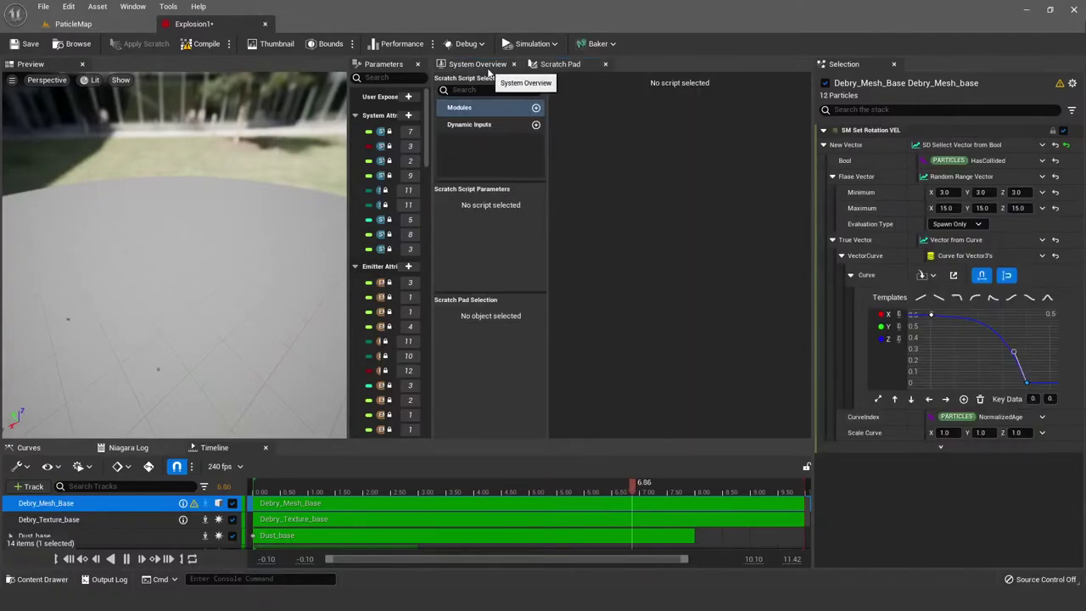
click(488, 66)
click(543, 321)
click(526, 309)
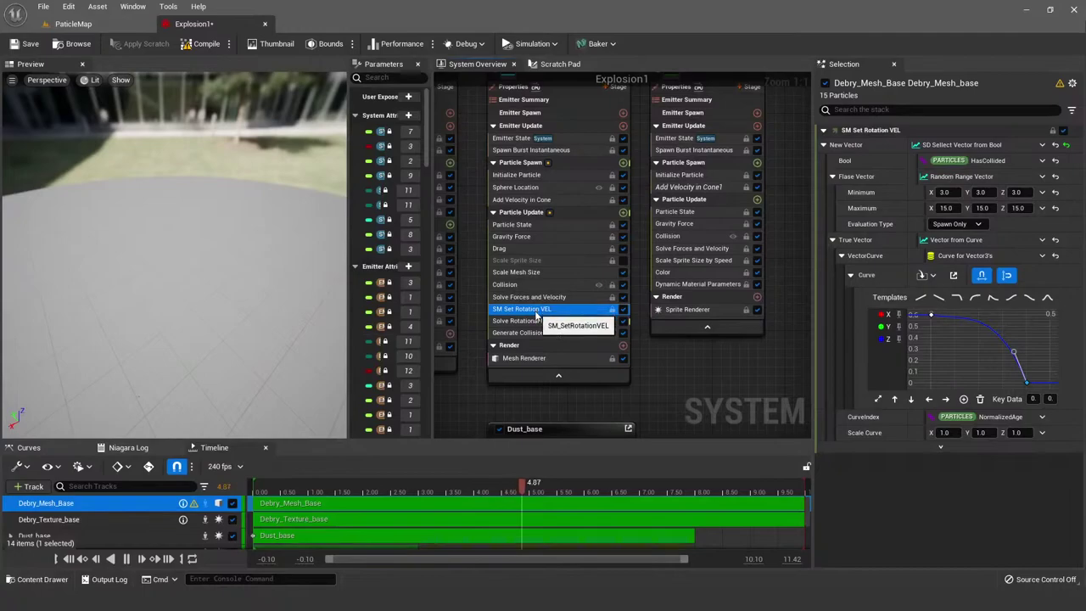
click(622, 212)
key(Escape)
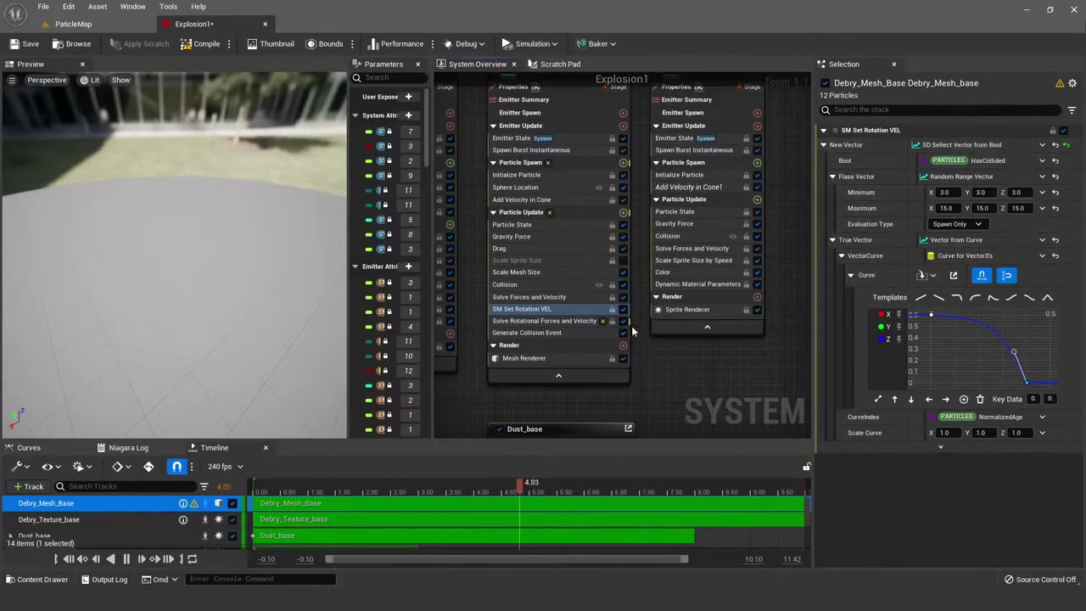
Step: Toggle Particle State off and on, search modules for 'rotatio' without adding any, then return to ParticleMap
click(625, 224)
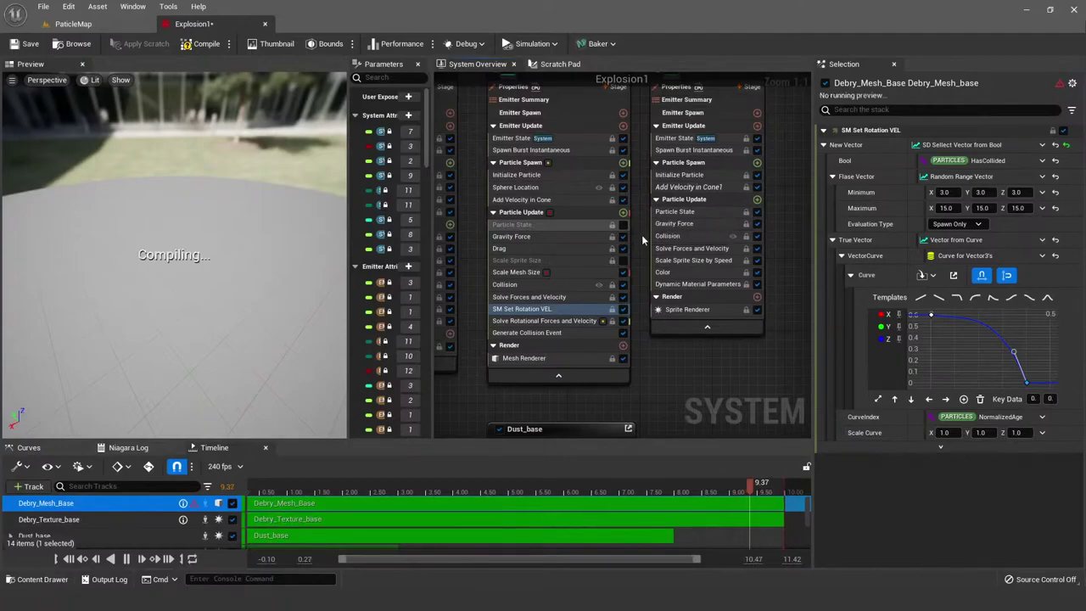
click(624, 225)
click(623, 213)
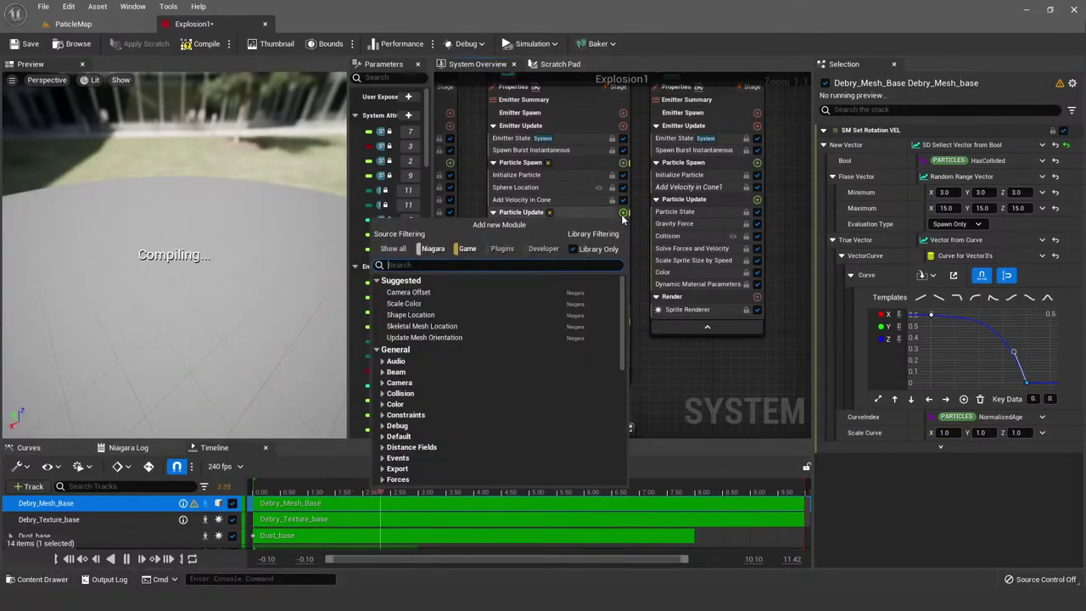
text(rotatio)
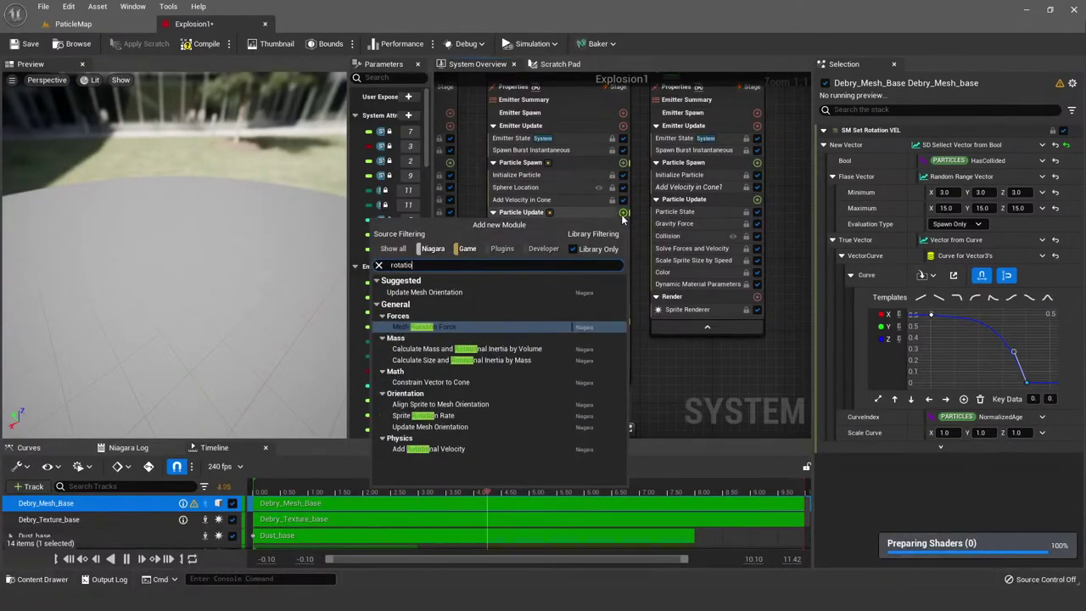
key(Return)
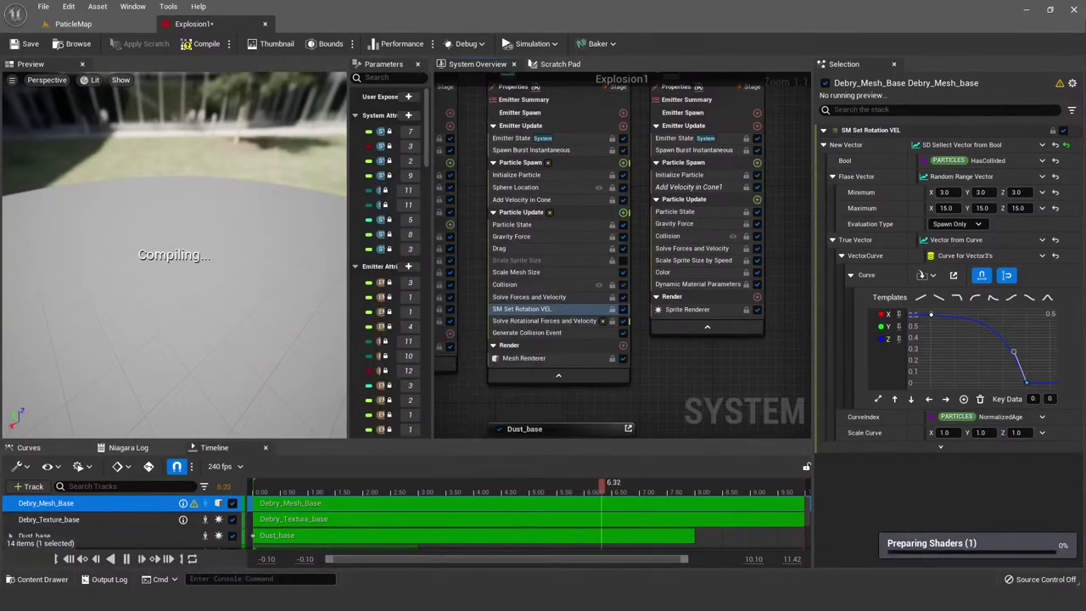
click(107, 27)
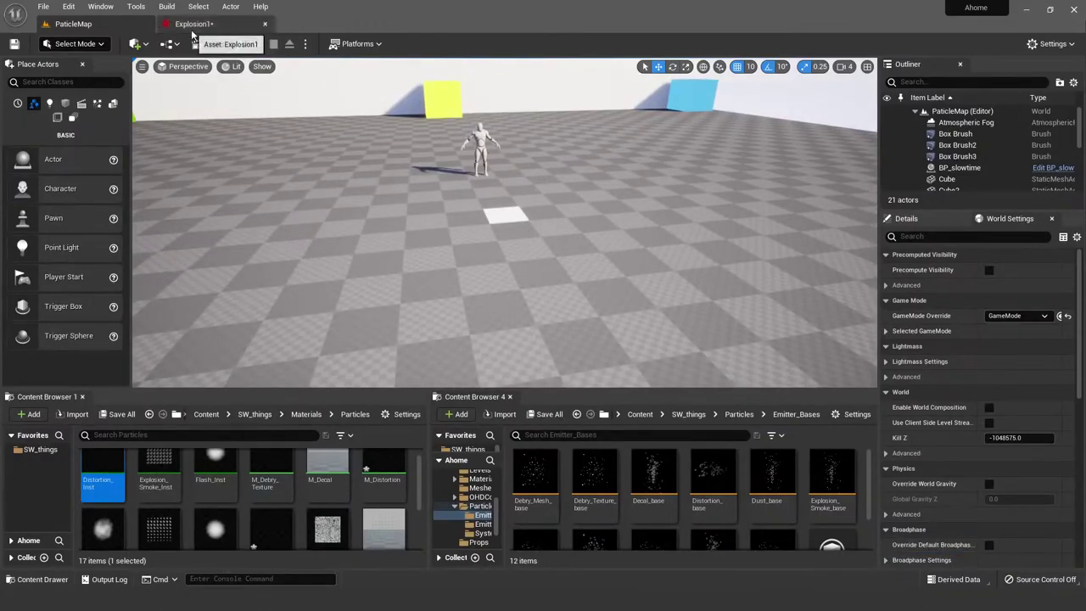
Step: Return to Explosion1 and select the deprecated Solve Rotational Forces and Velocity module
right_drag(525, 177, 552, 202)
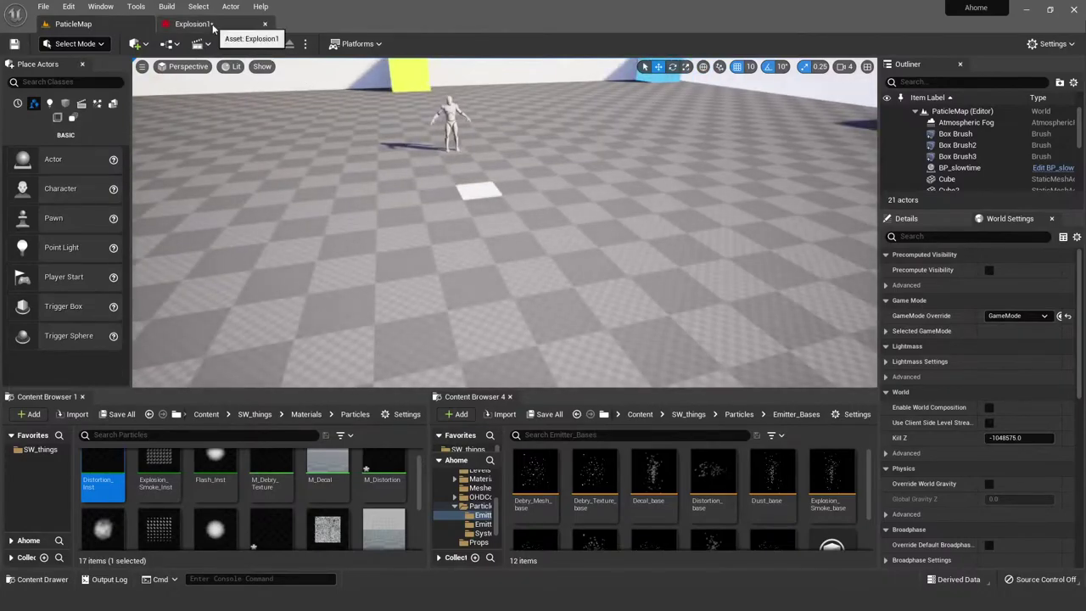
click(194, 24)
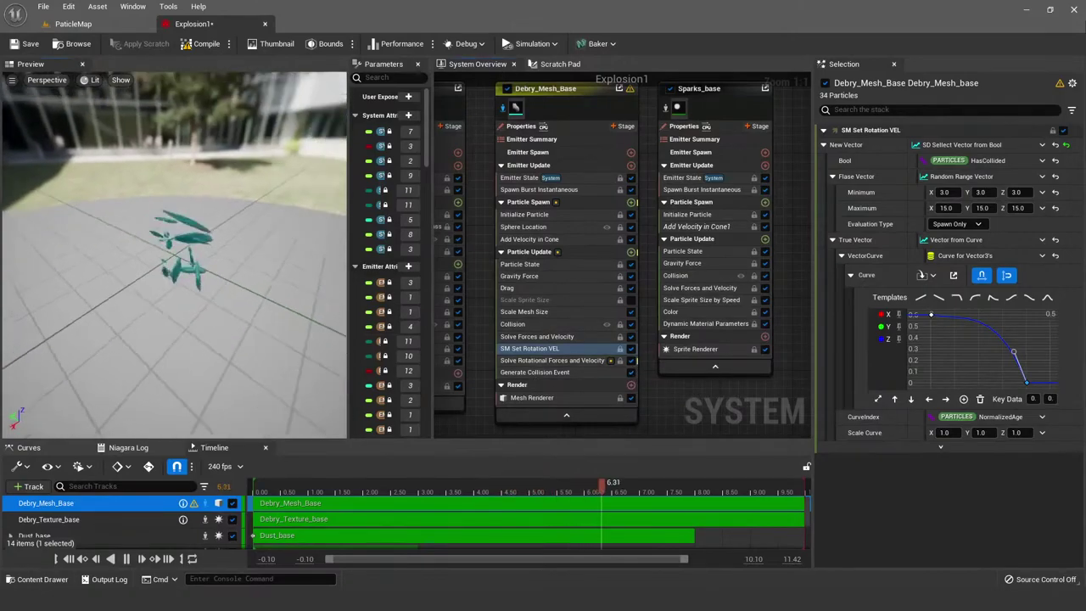
drag(236, 273, 237, 273)
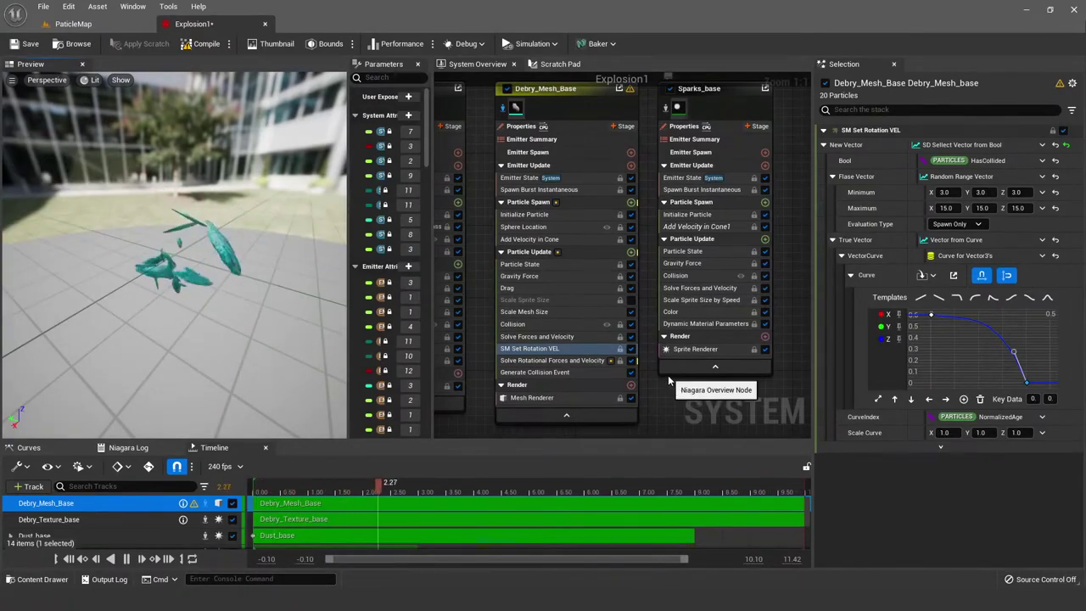
click(594, 363)
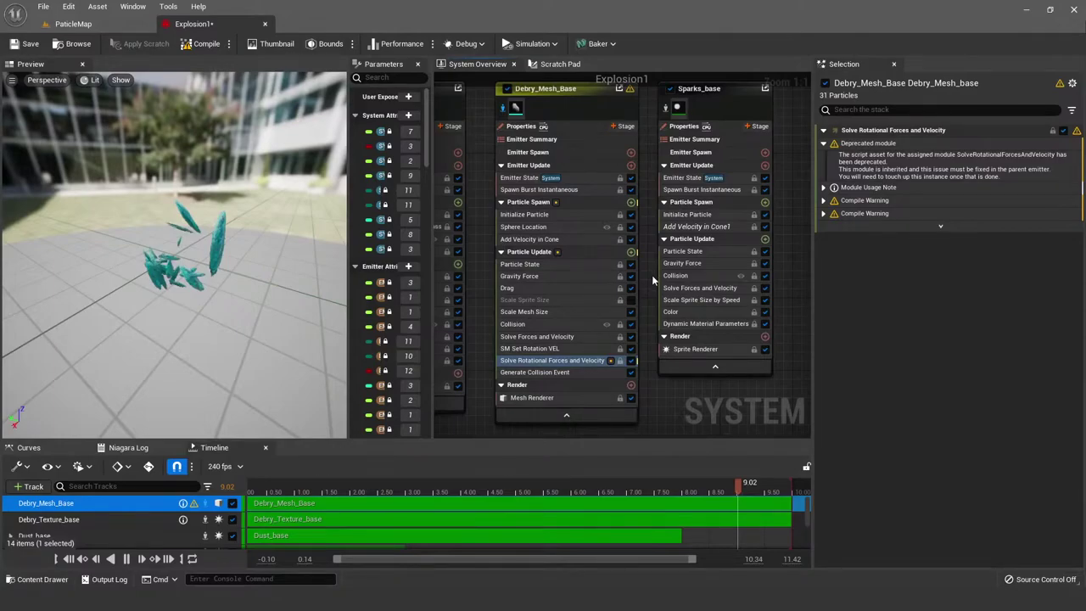
key(ctrl+z)
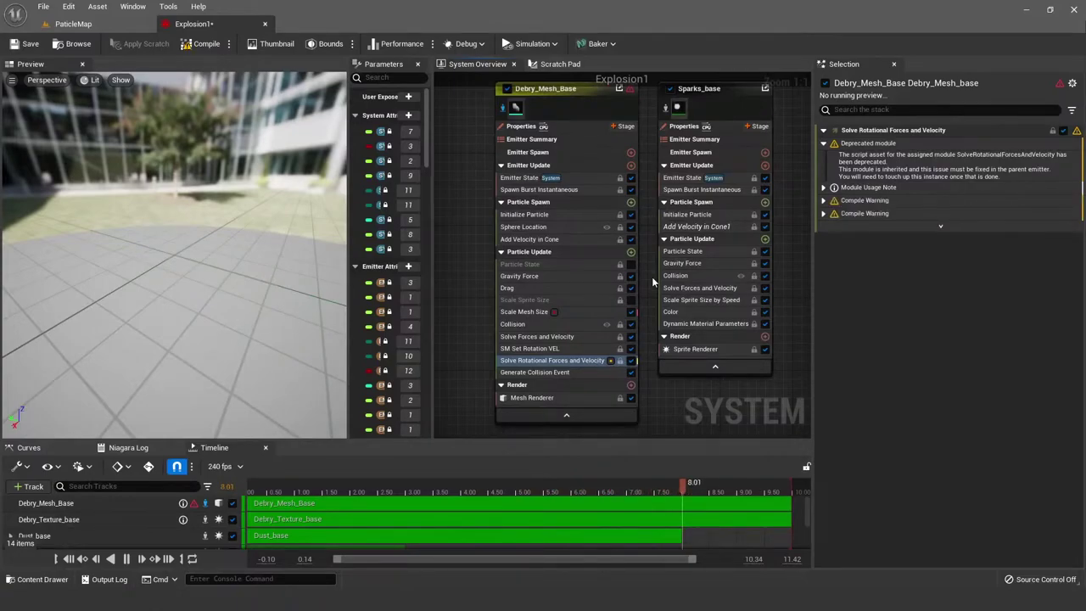
key(ctrl+y)
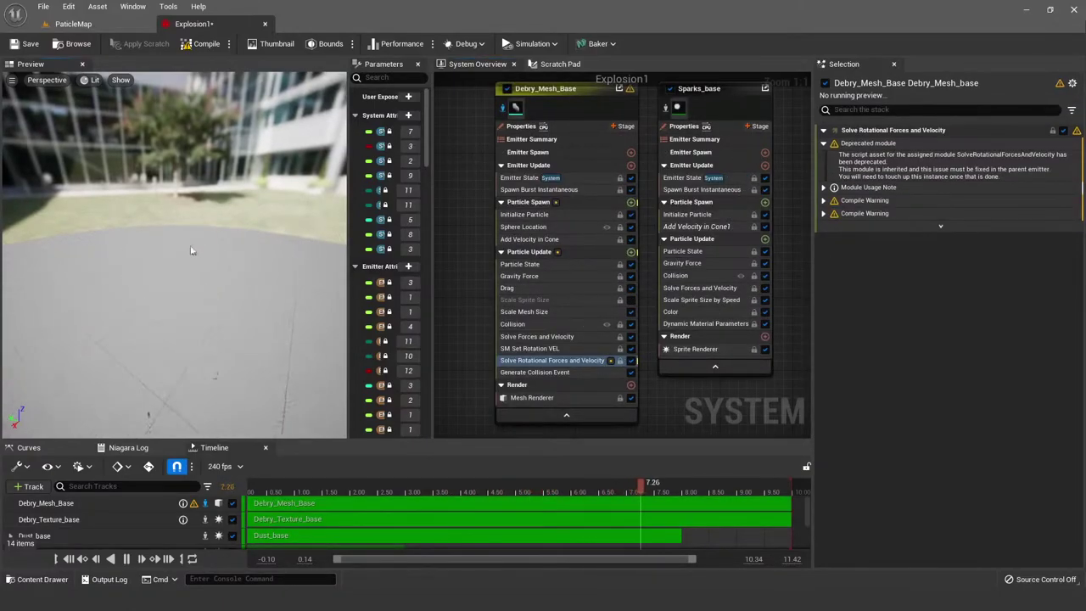
click(71, 23)
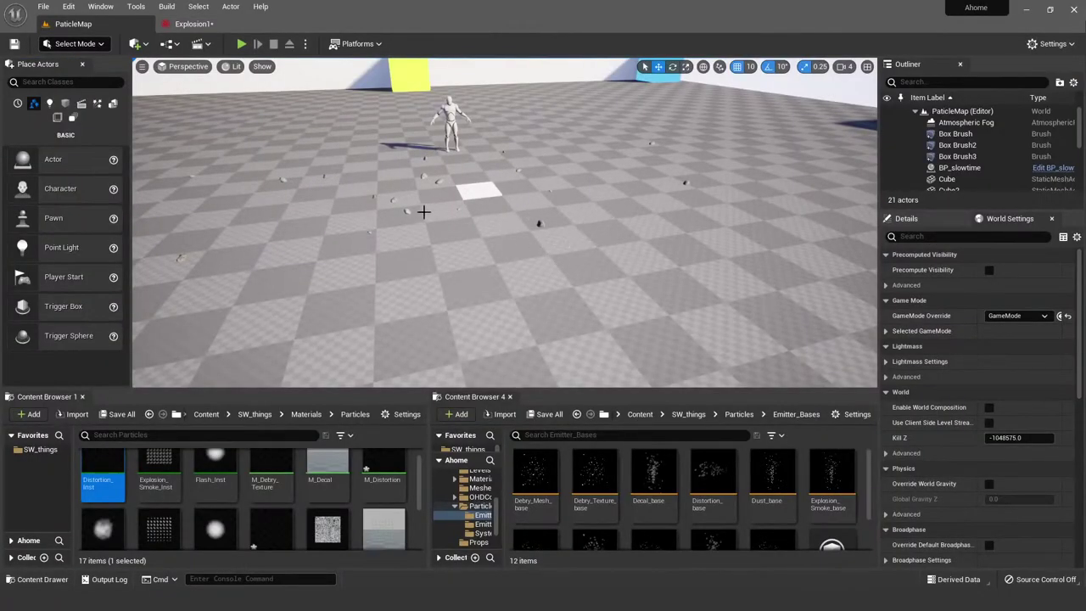
click(193, 26)
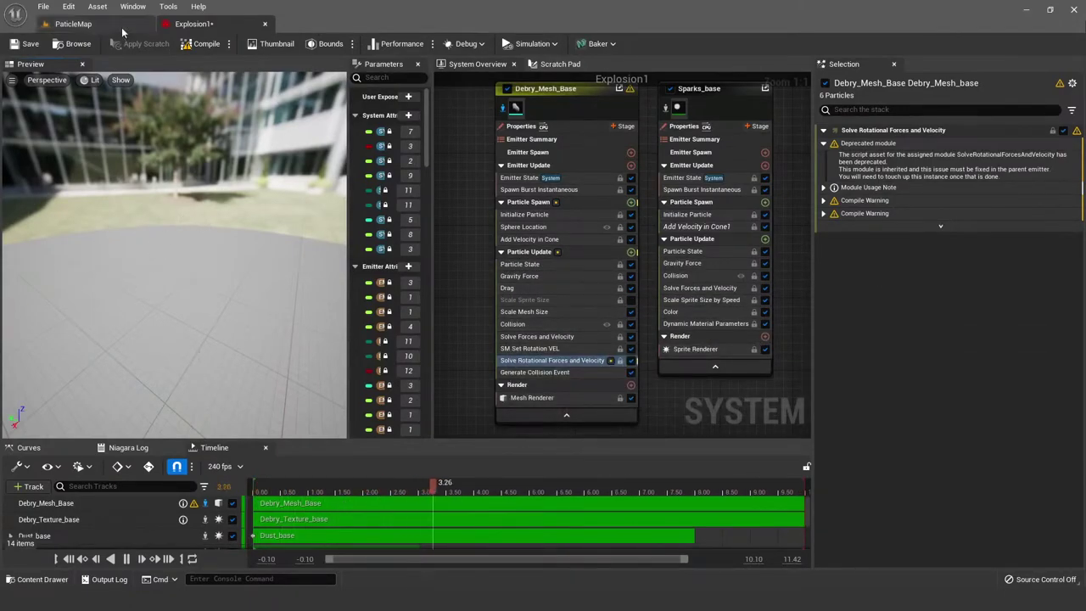
click(85, 24)
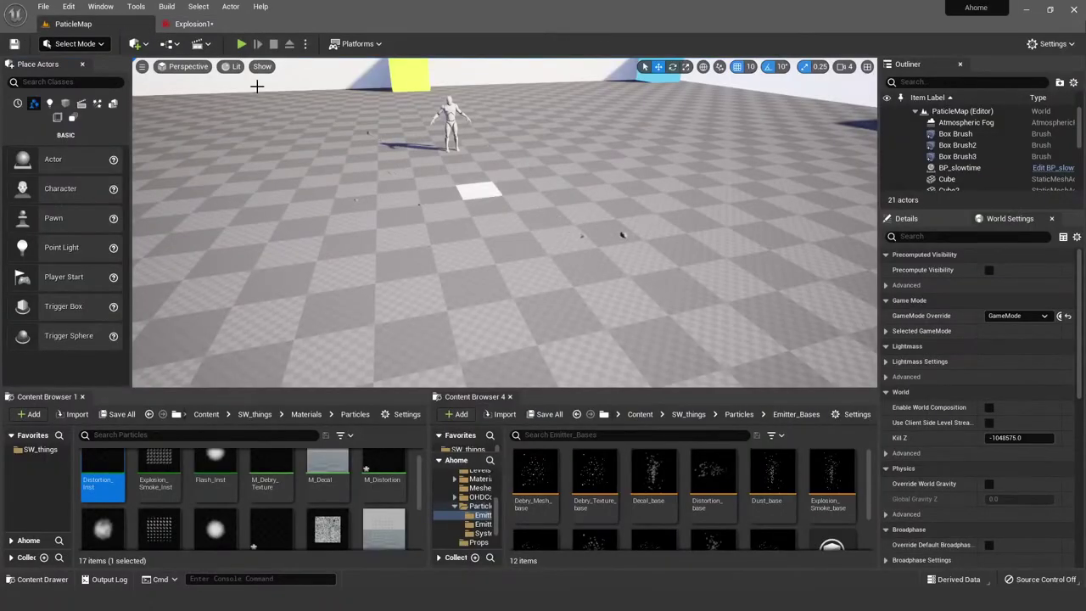
click(223, 24)
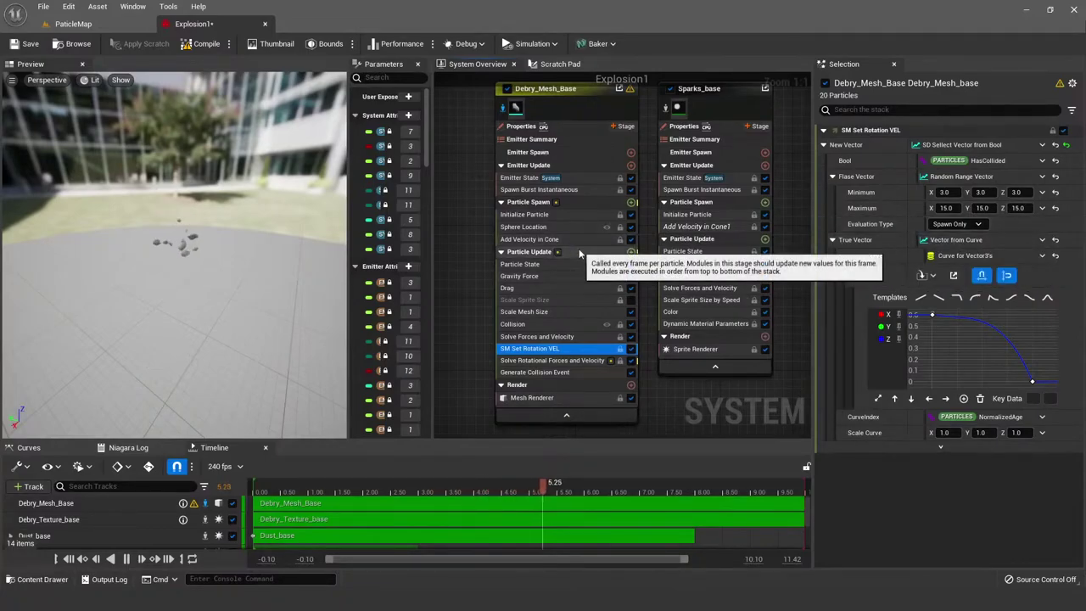
Step: Review the Solve Rotational Forces deprecation warning, then the Generate Collision Event and SM Set Rotation VEL settings
click(528, 251)
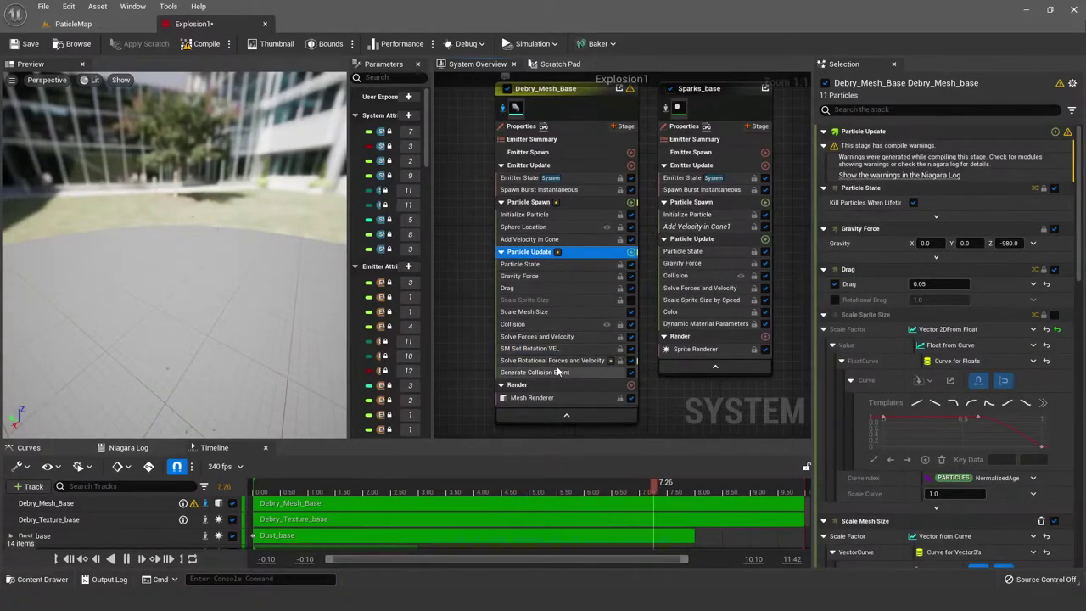
click(580, 359)
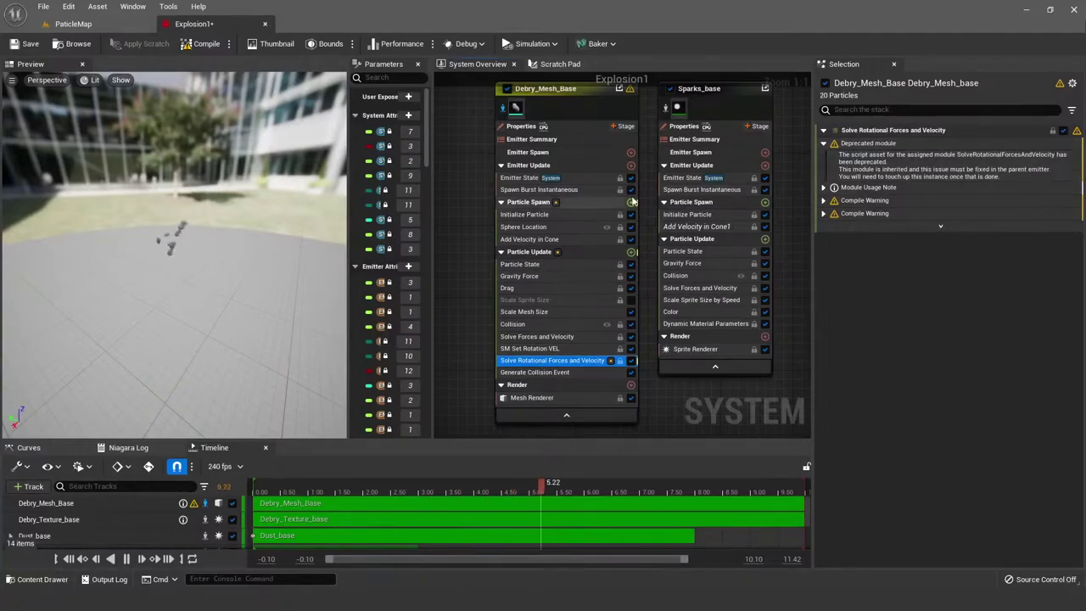
scroll(643, 196, down, 2)
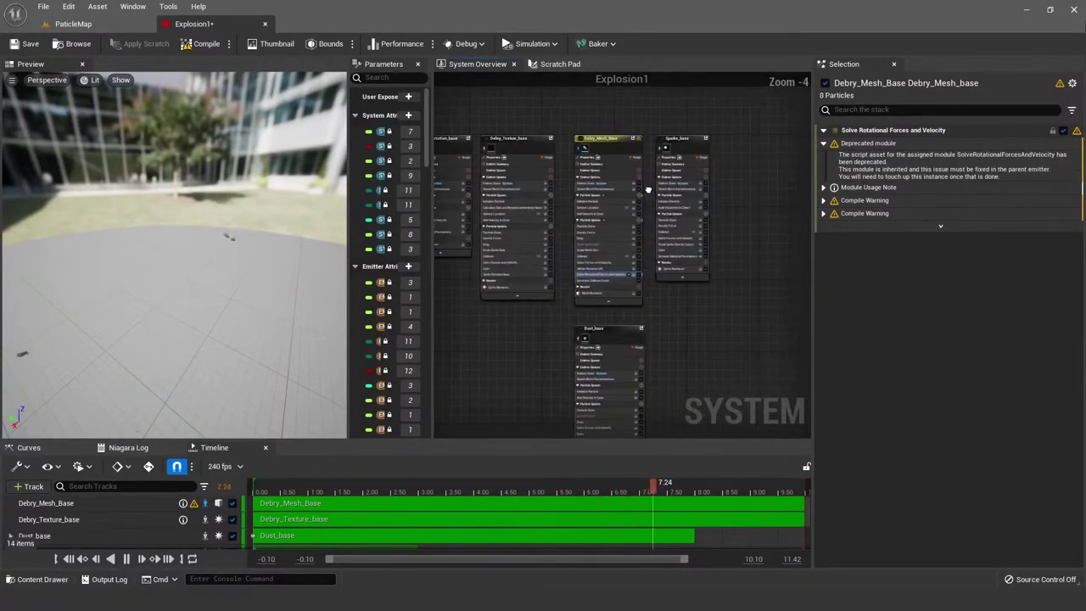
scroll(602, 212, up, 2)
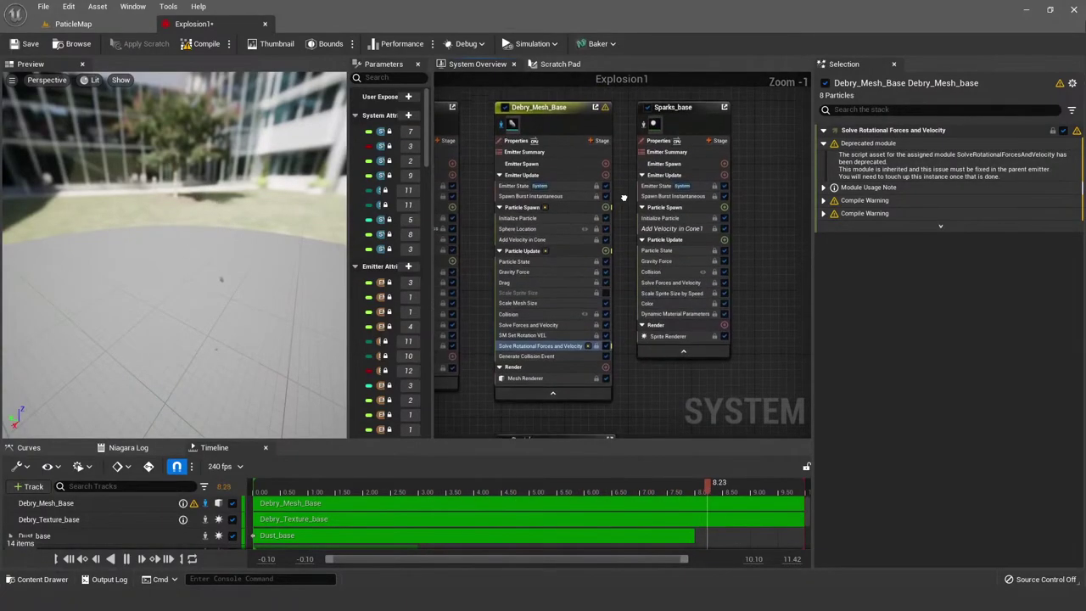
click(824, 144)
click(824, 144)
click(543, 355)
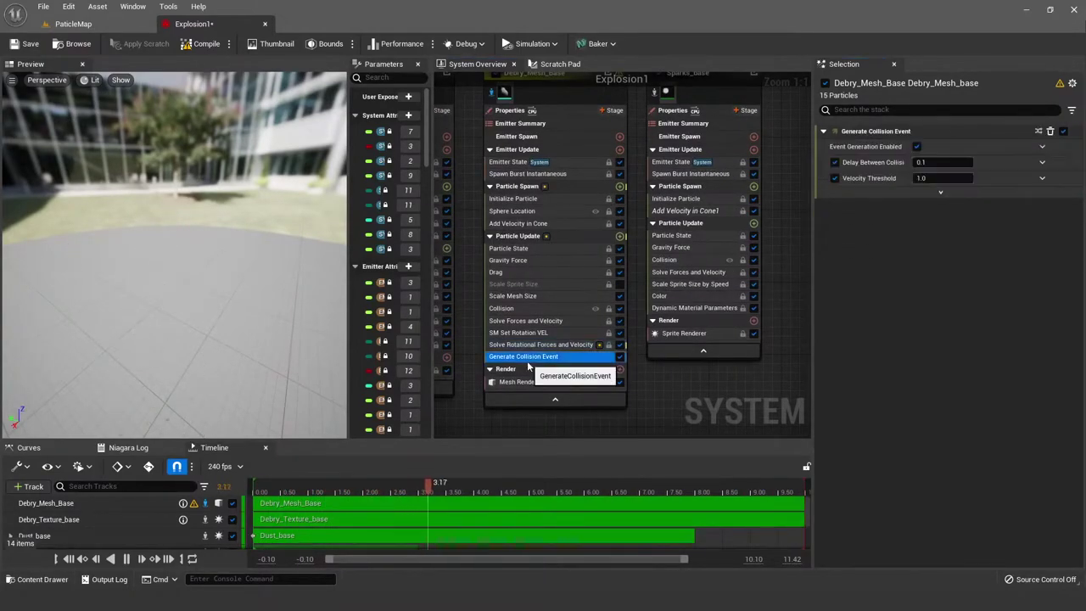
click(553, 333)
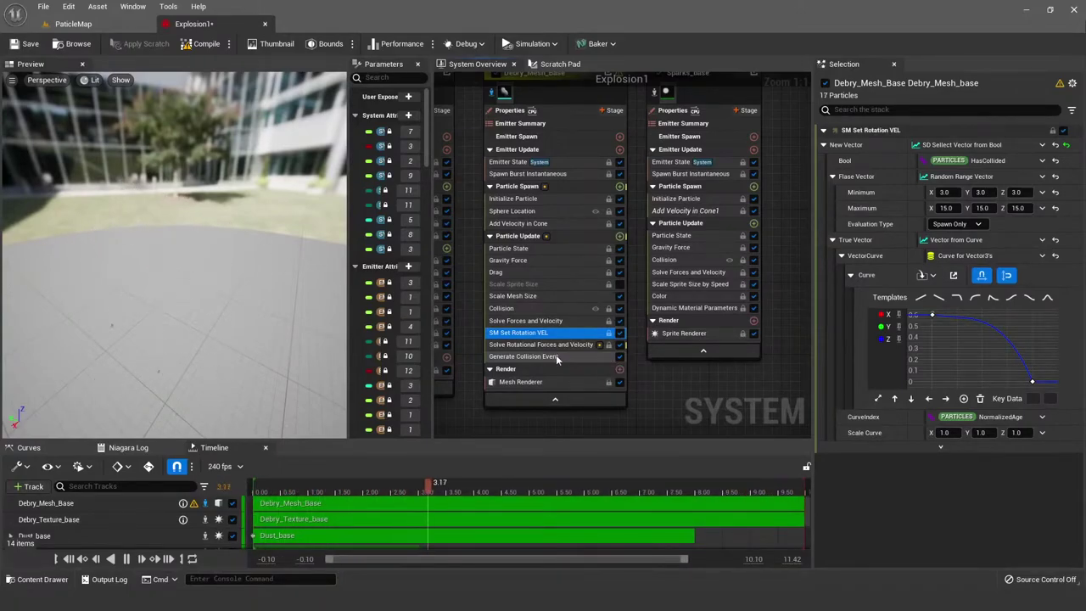
Step: Review the Debry_Mesh_Base Mesh Renderer settings in the Selection panel
click(520, 383)
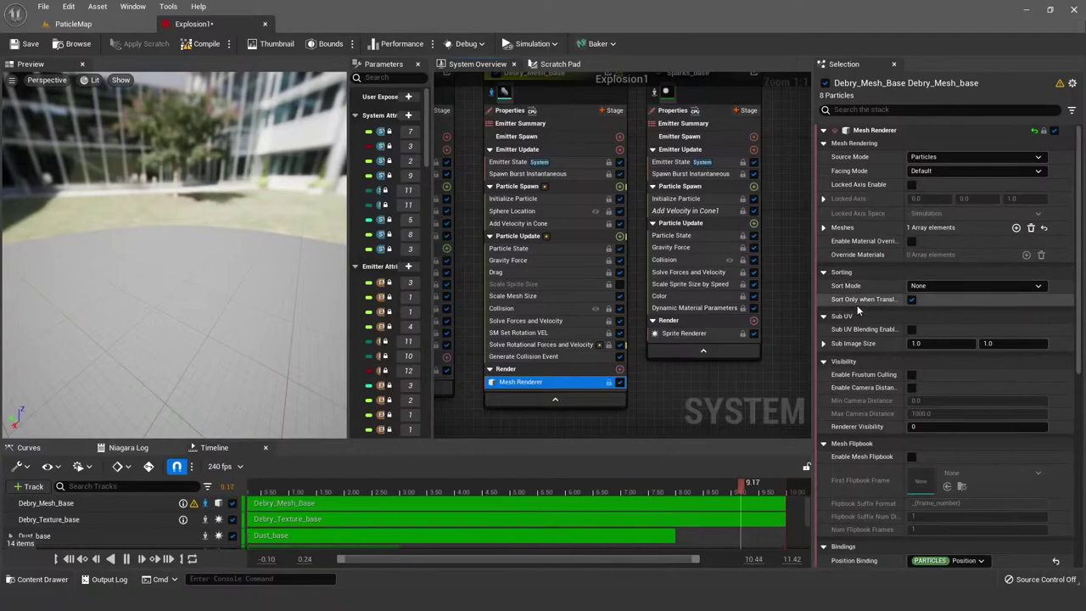
scroll(856, 339, down, 5)
scroll(852, 399, up, 4)
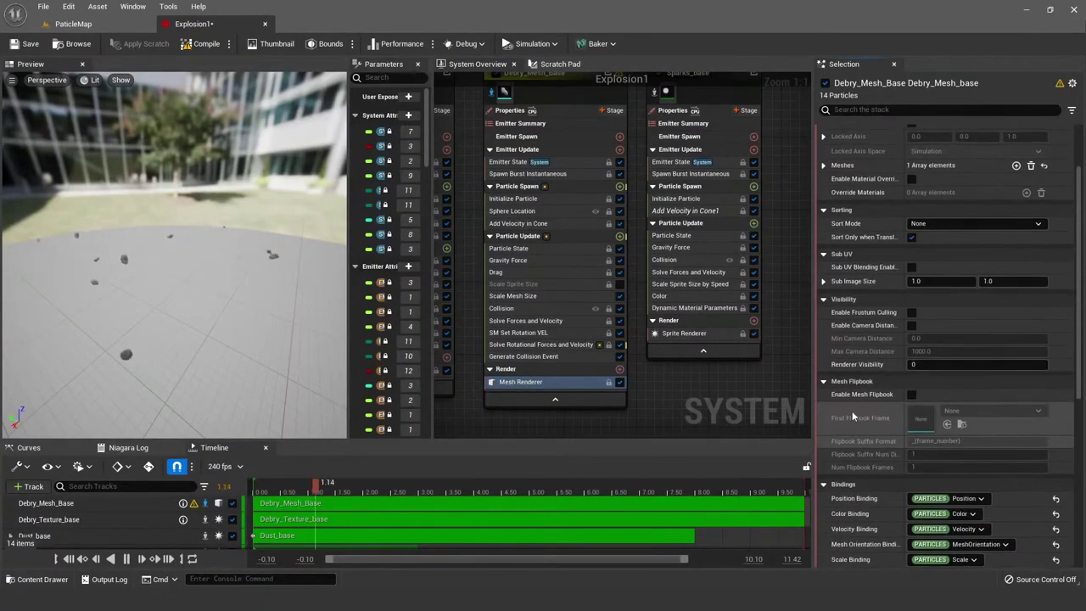
scroll(852, 399, up, 3)
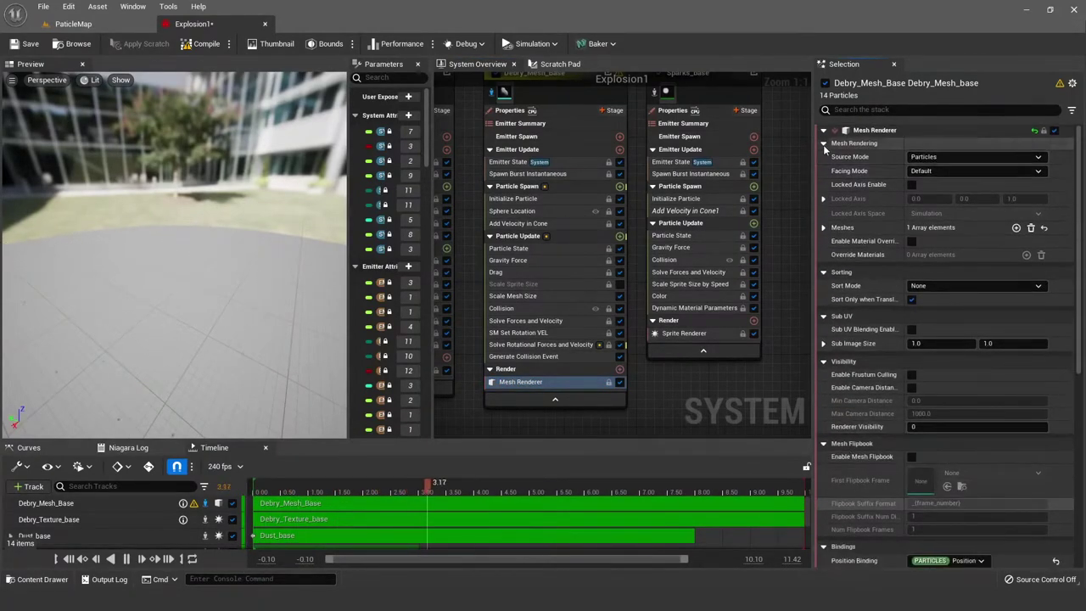
click(823, 143)
click(823, 143)
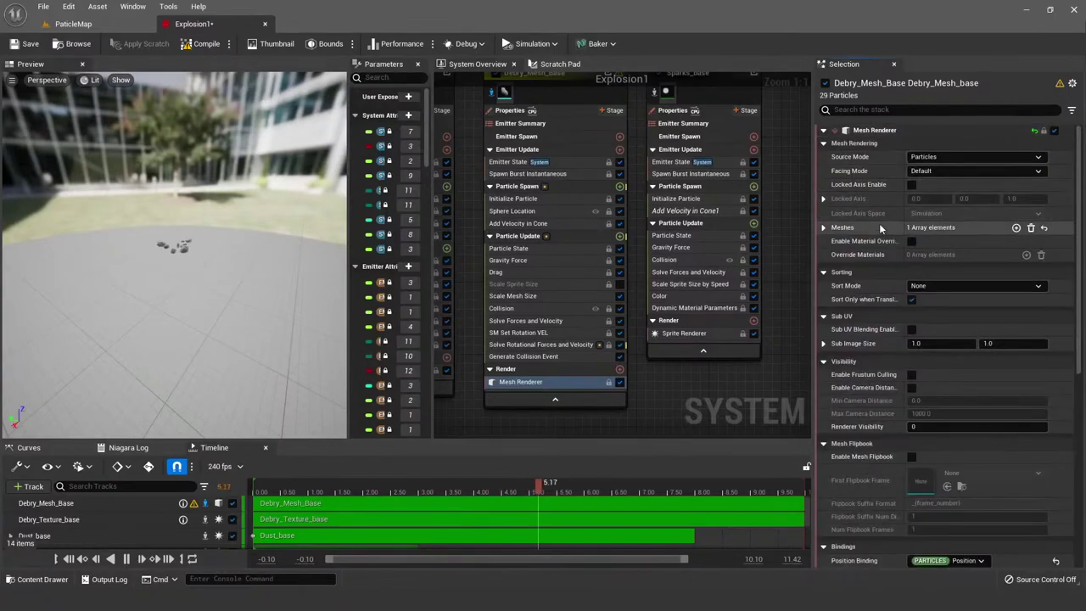
scroll(900, 339, down, 5)
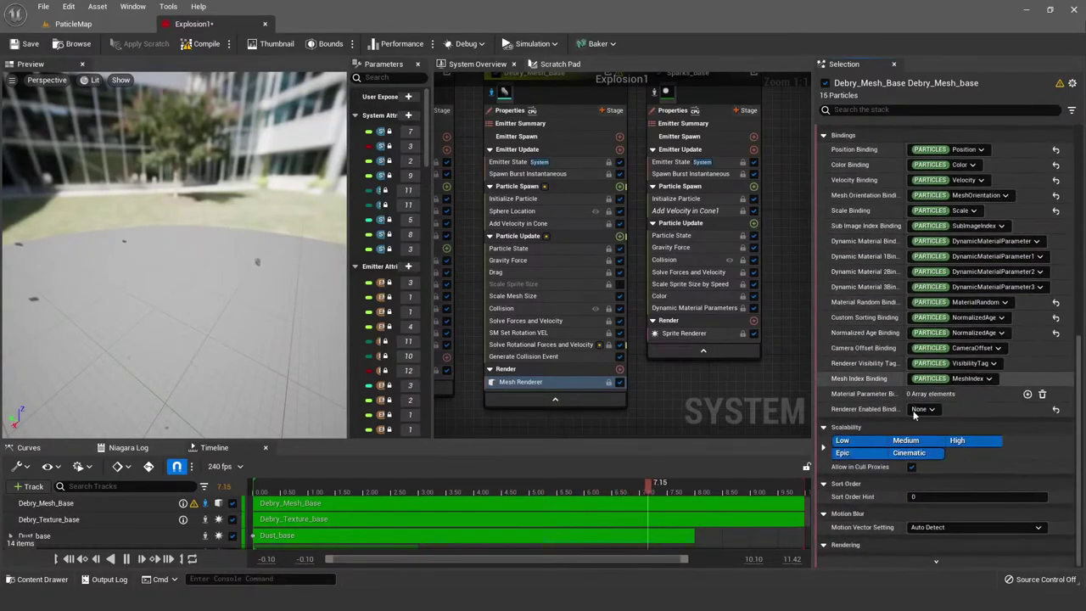
scroll(914, 414, up, 4)
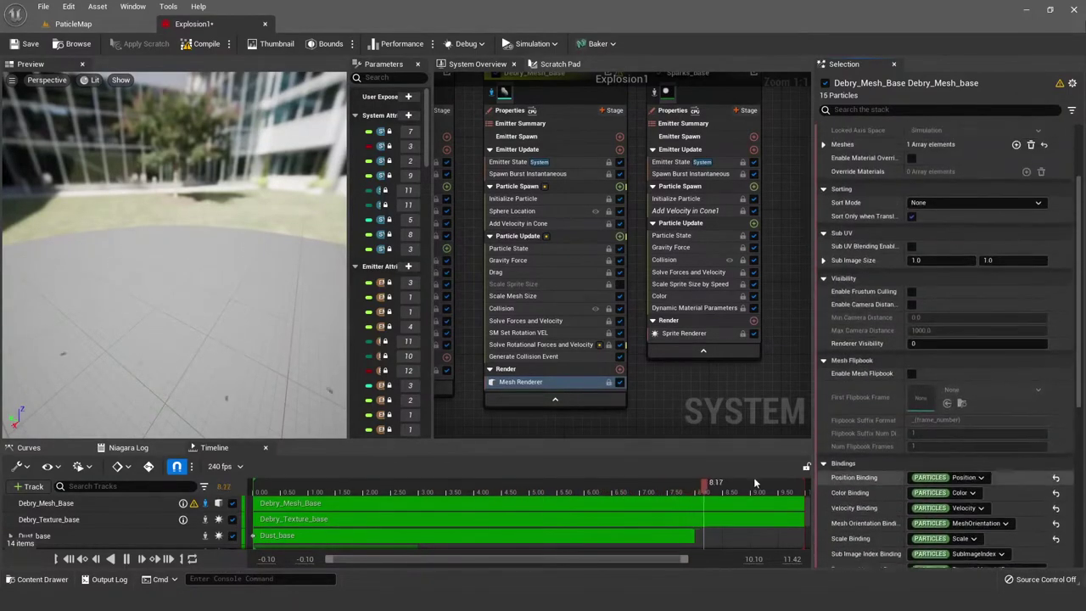
click(544, 369)
scroll(874, 246, up, 1)
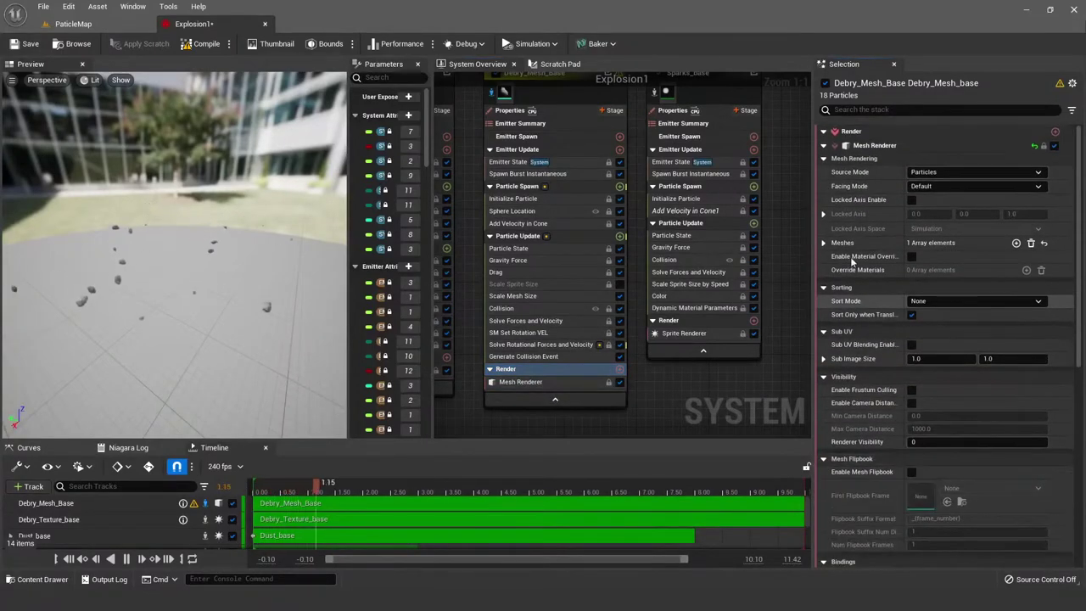
click(552, 382)
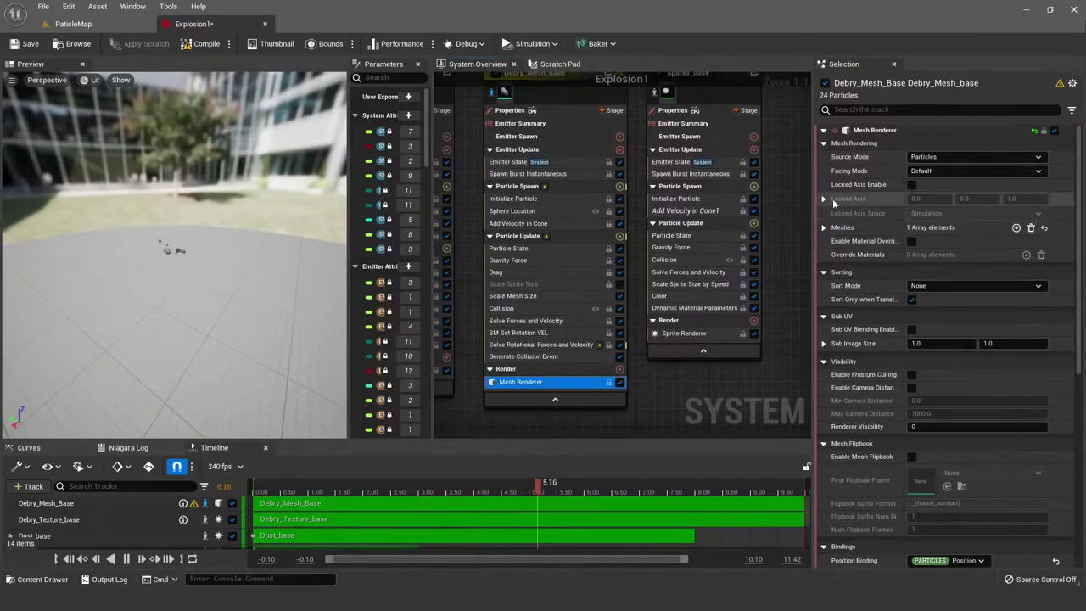
Step: Expand the Meshes list to reveal SM_Dirt, open it, then close its editor tab
click(827, 201)
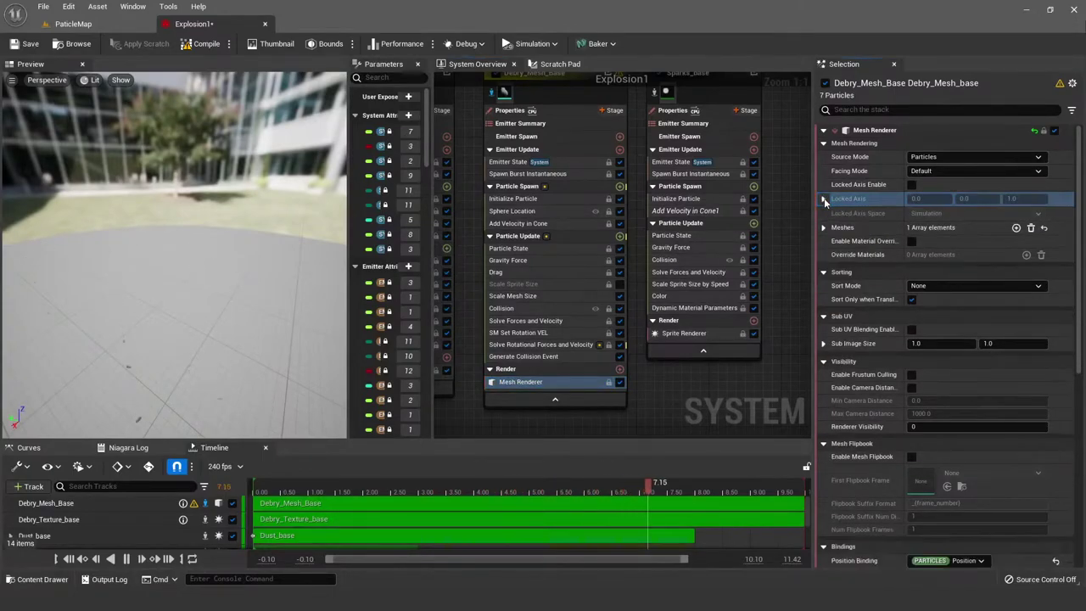
click(823, 227)
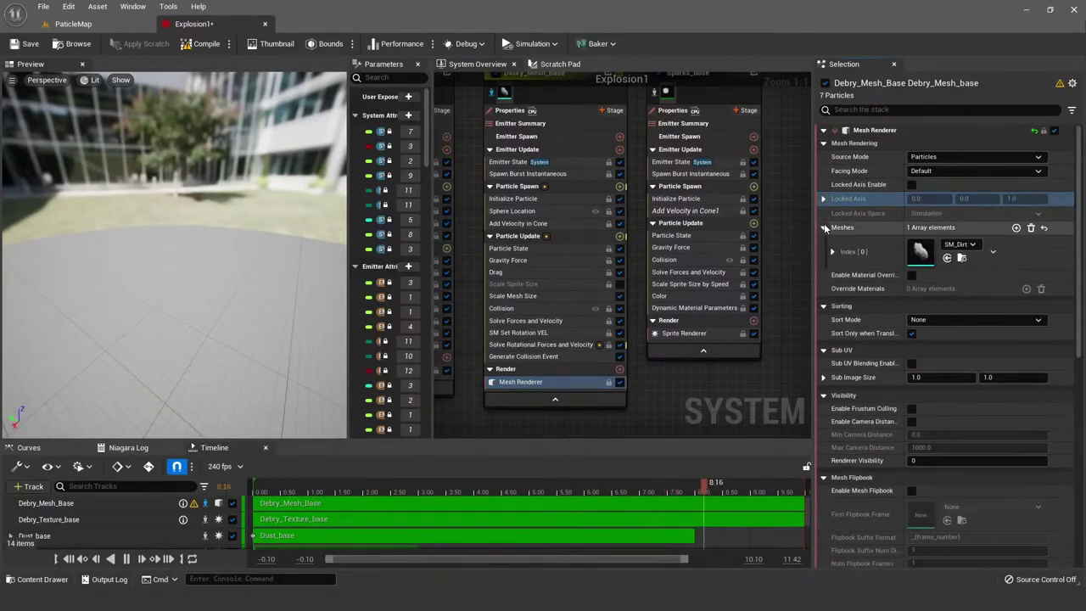
click(922, 255)
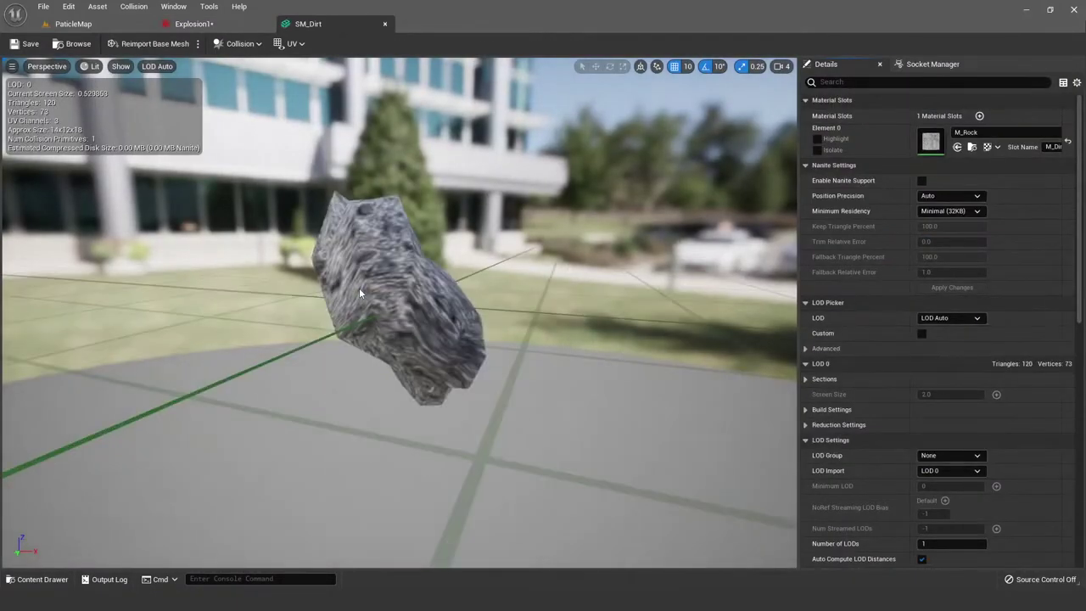
click(385, 25)
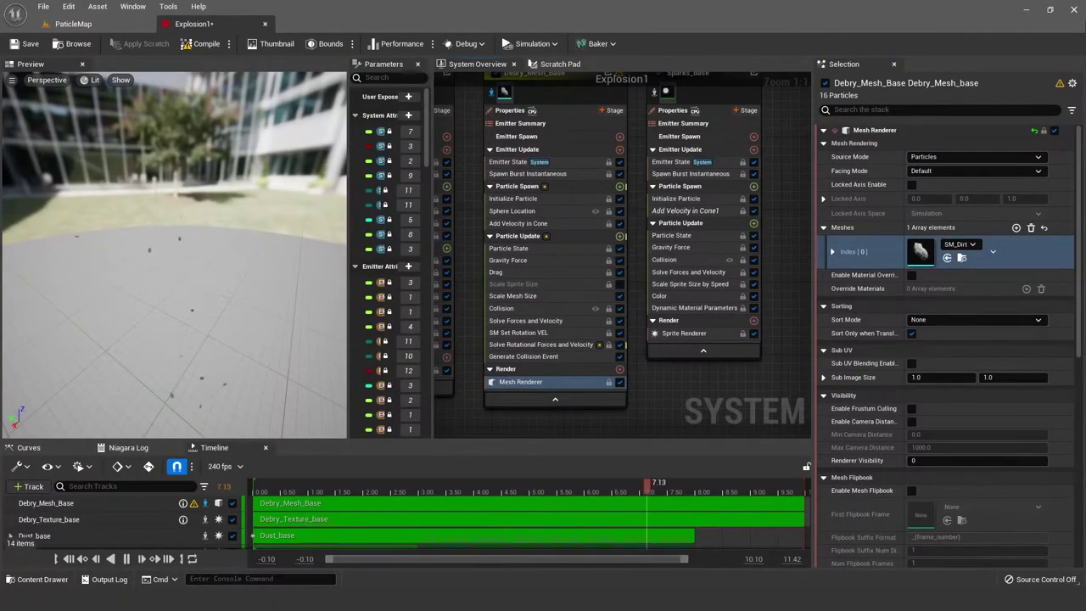
Step: Inspect the debris rotation modules, Sparks_base properties and Generate Collision Event settings
click(534, 366)
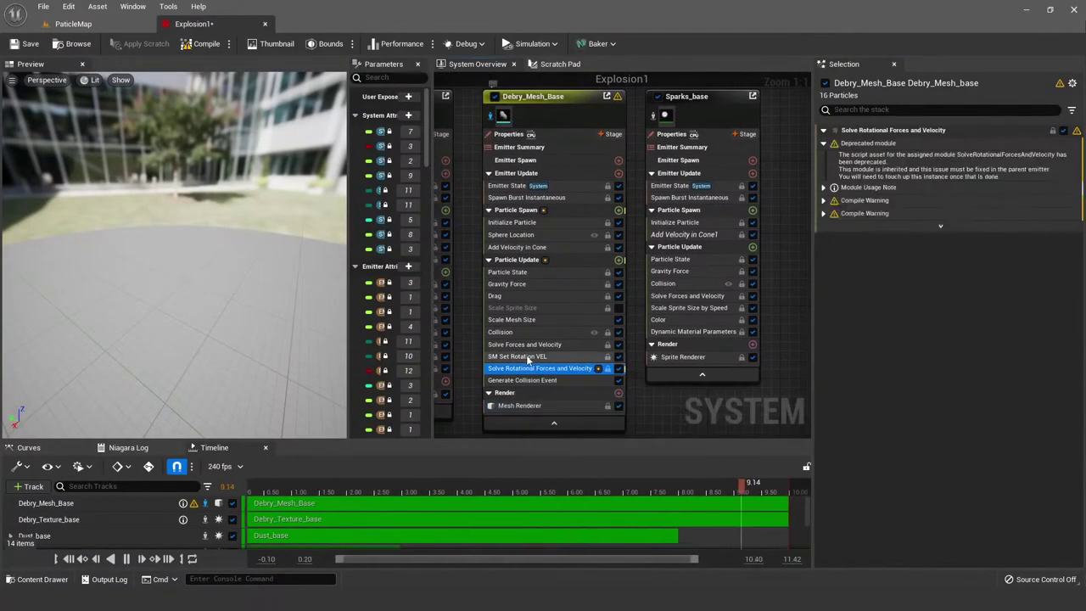
click(528, 356)
right_drag(775, 154, 704, 153)
click(615, 95)
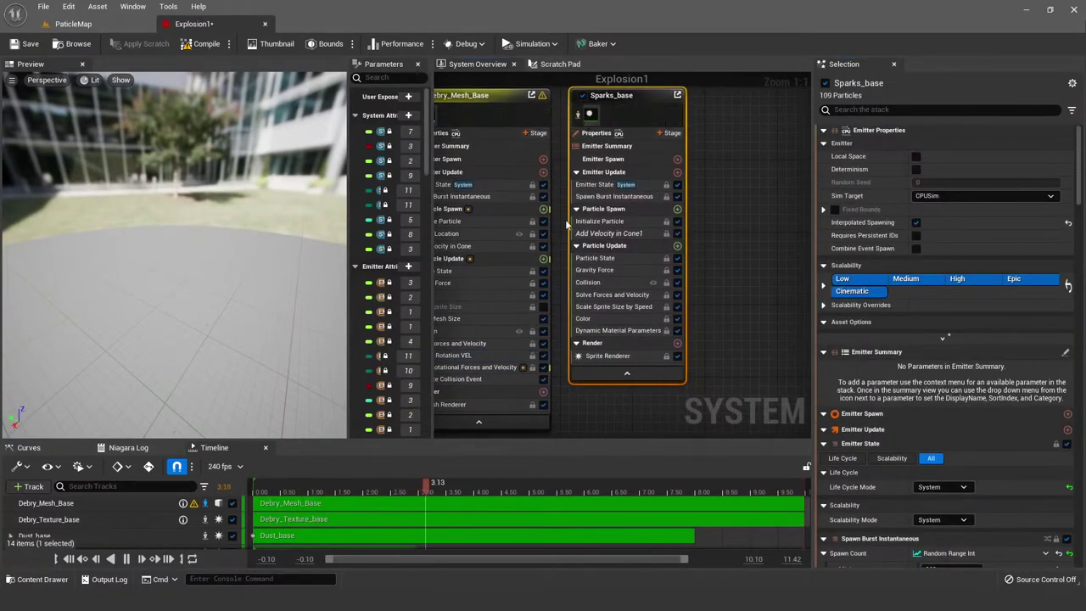
right_drag(572, 397, 657, 243)
click(656, 243)
click(567, 225)
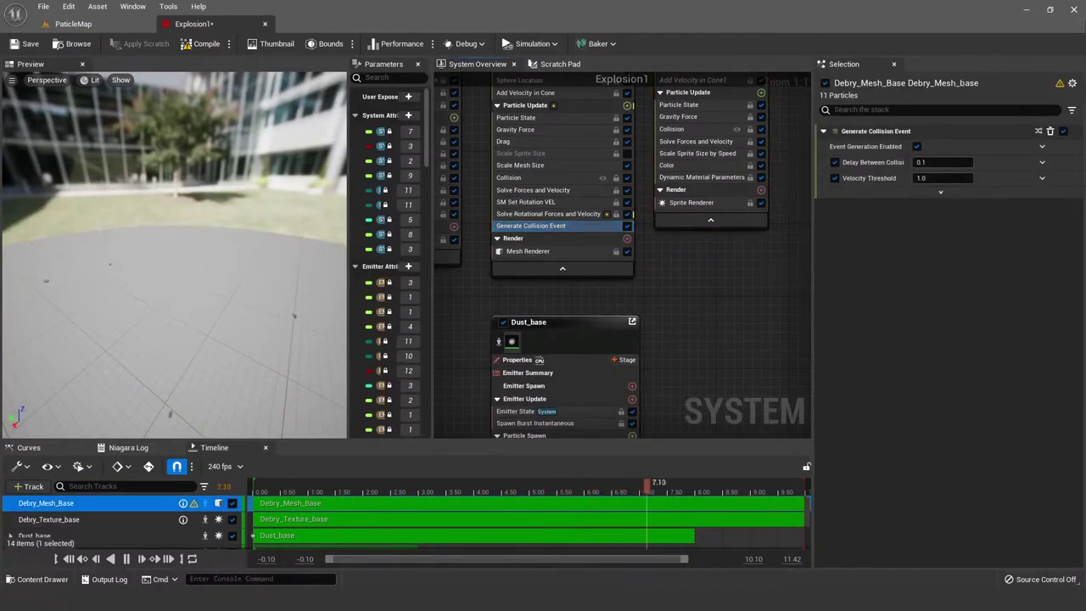
Step: Review Dust_base's CollisionEvent event handler and Receive Collision Event settings
right_drag(663, 397, 655, 159)
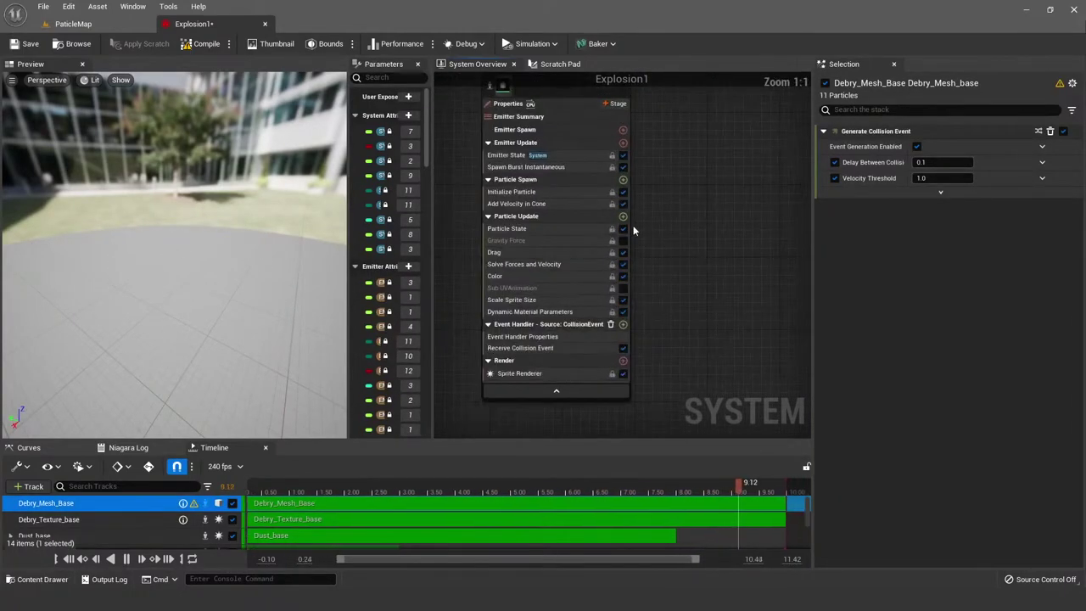
click(562, 325)
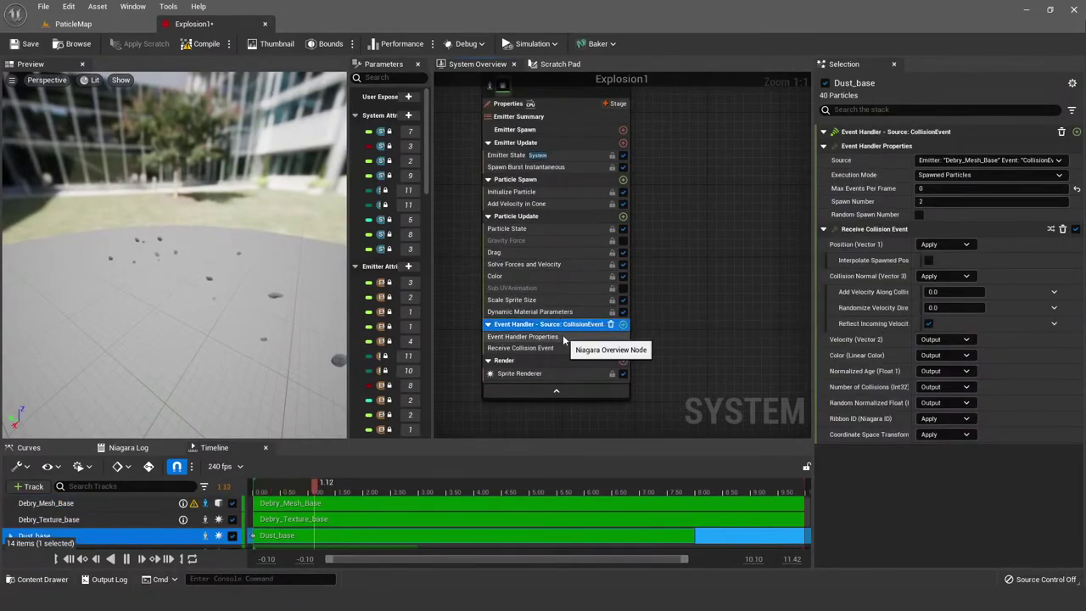
click(560, 349)
click(551, 324)
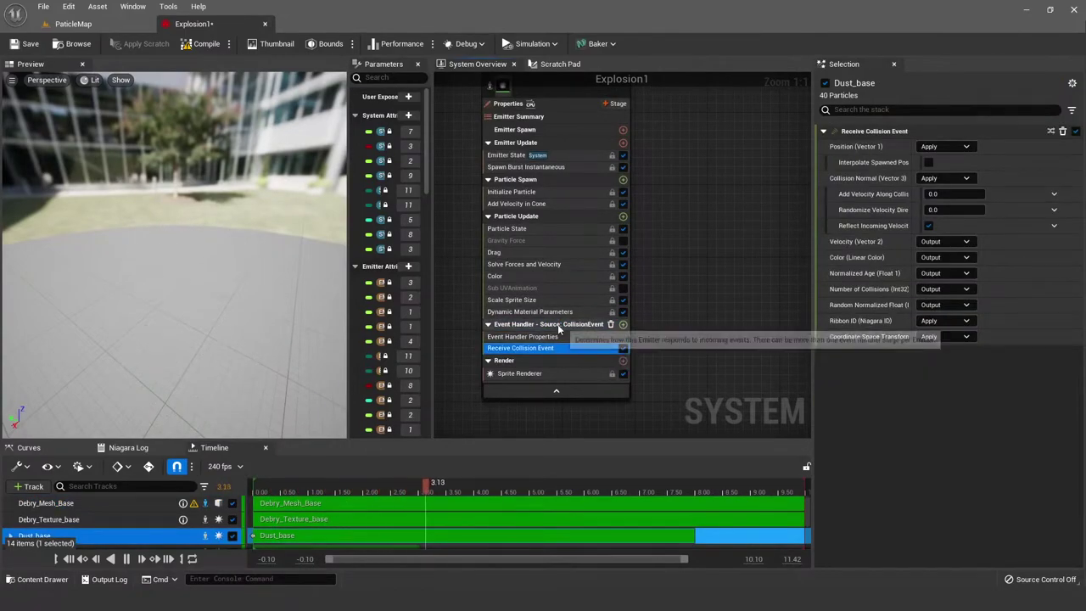
scroll(679, 180, down, 1)
right_drag(688, 242, 659, 220)
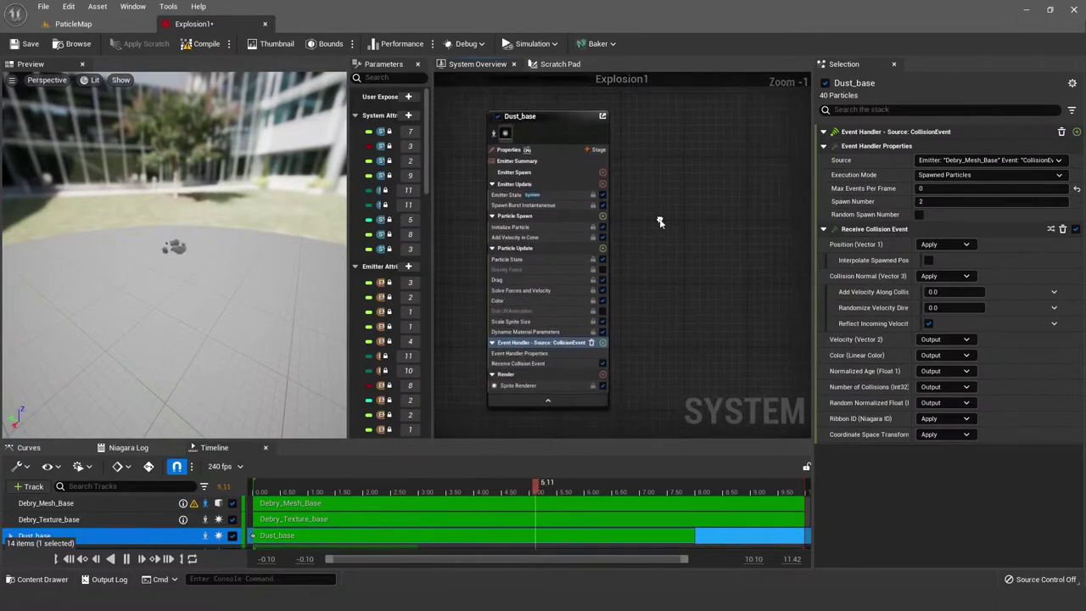
Step: Set the Dust_base emitter to Isolated and recentre the graph on it
click(540, 118)
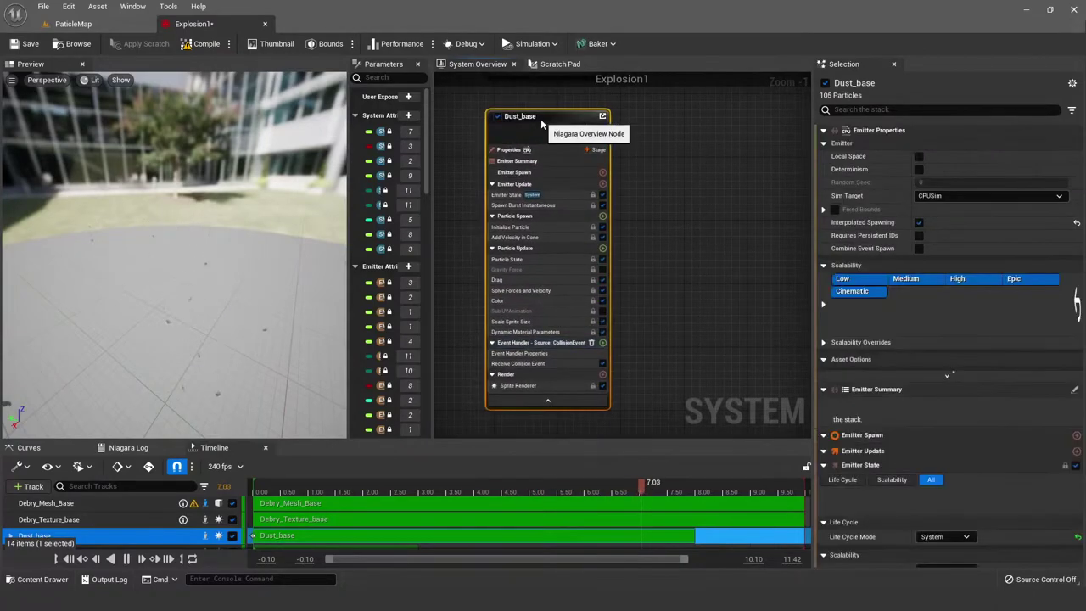
right_click(541, 123)
click(577, 157)
scroll(685, 188, down, 1)
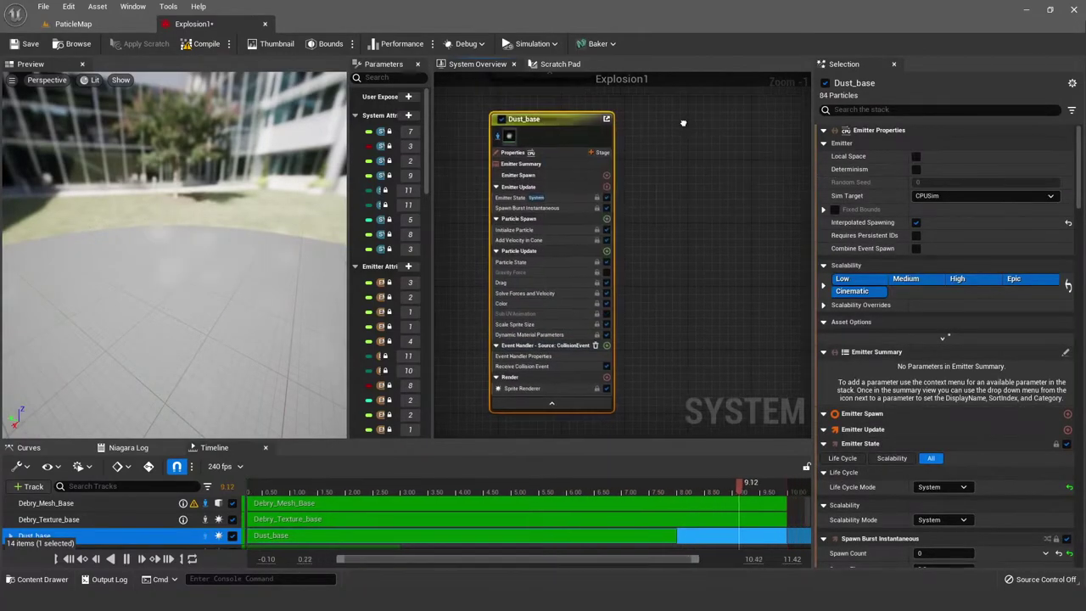
mouse_move(686, 188)
right_down()
mouse_move(684, 267)
mouse_move(673, 171)
right_up()
scroll(552, 184, up, 1)
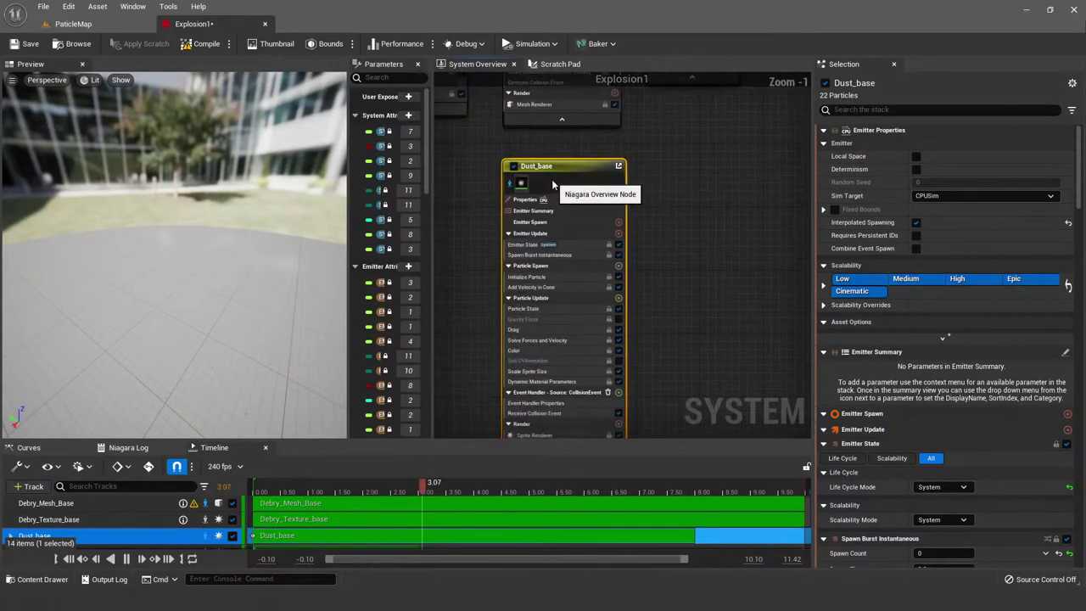
scroll(552, 184, up, 1)
click(701, 229)
right_drag(701, 229, 699, 153)
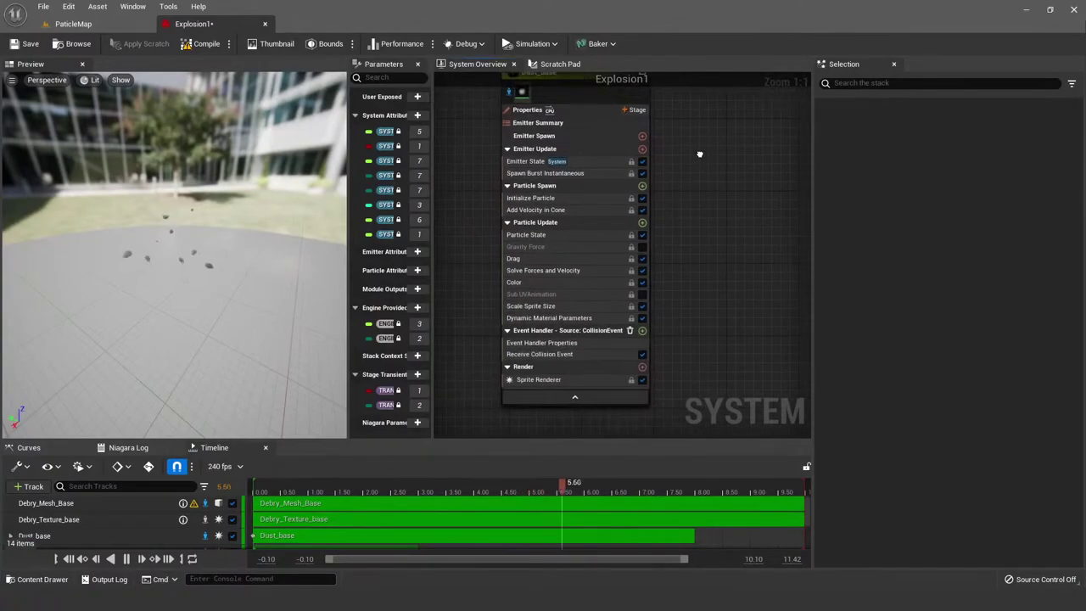
click(71, 25)
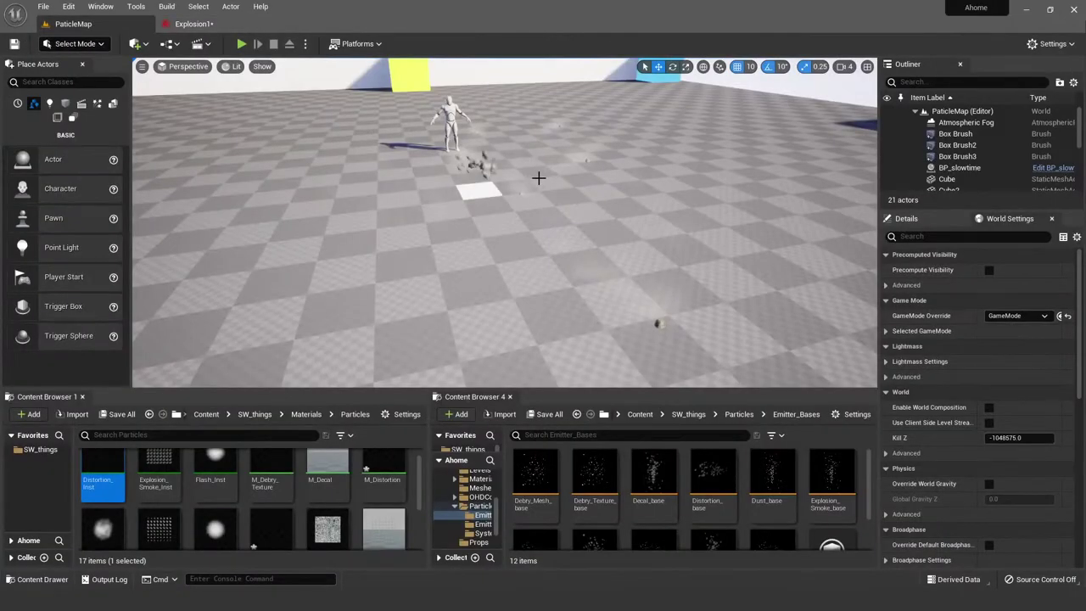
right_drag(537, 177, 527, 227)
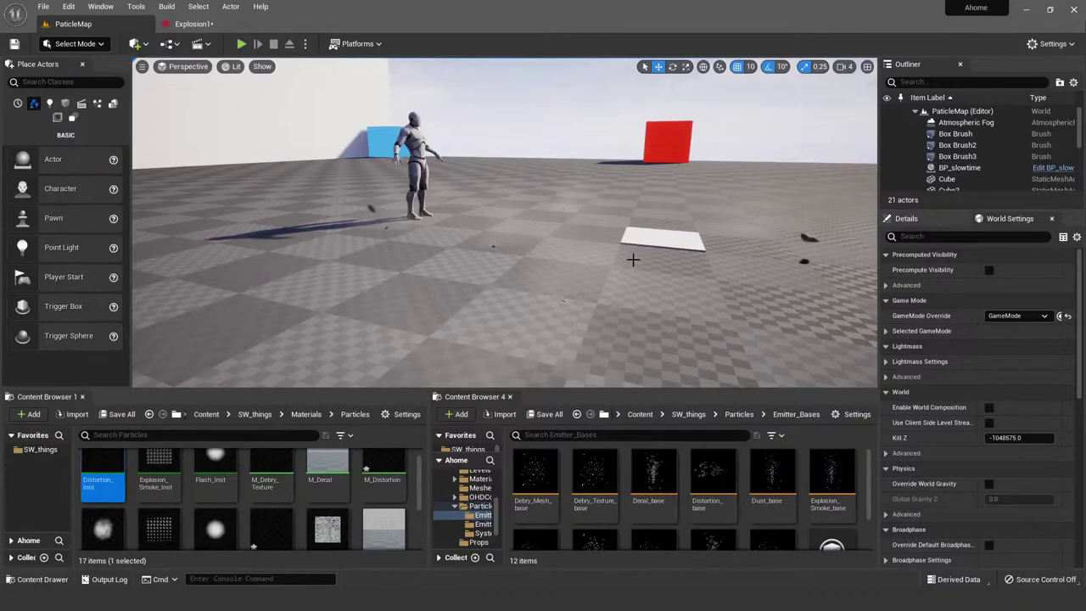
right_drag(632, 259, 299, 105)
click(193, 24)
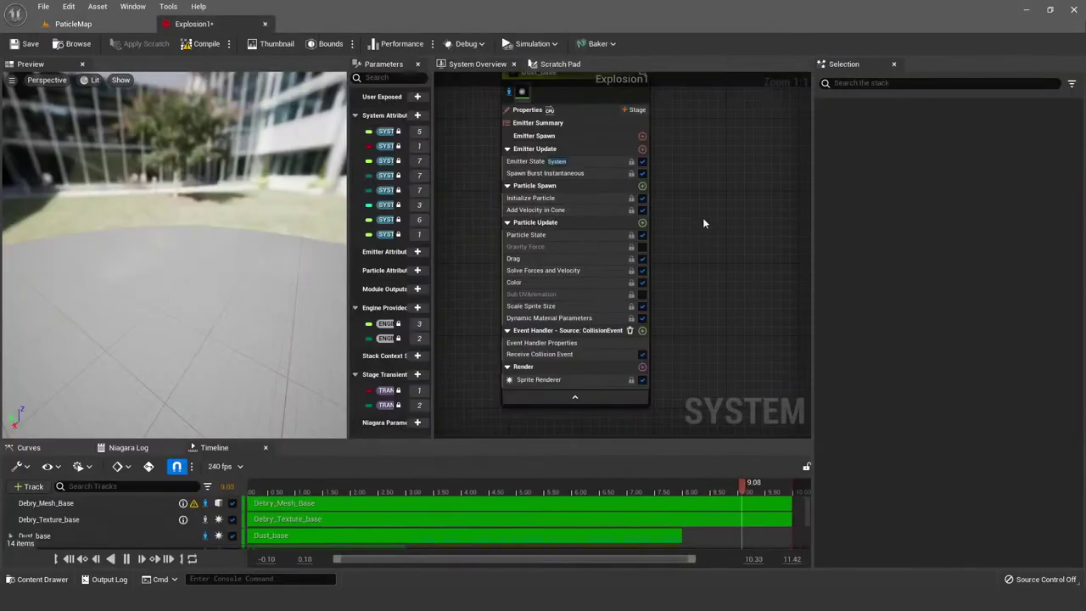
Step: Inspect Dust_base's Sprite Renderer, Spawn Burst Instantaneous and Add Velocity in Cone settings
click(543, 379)
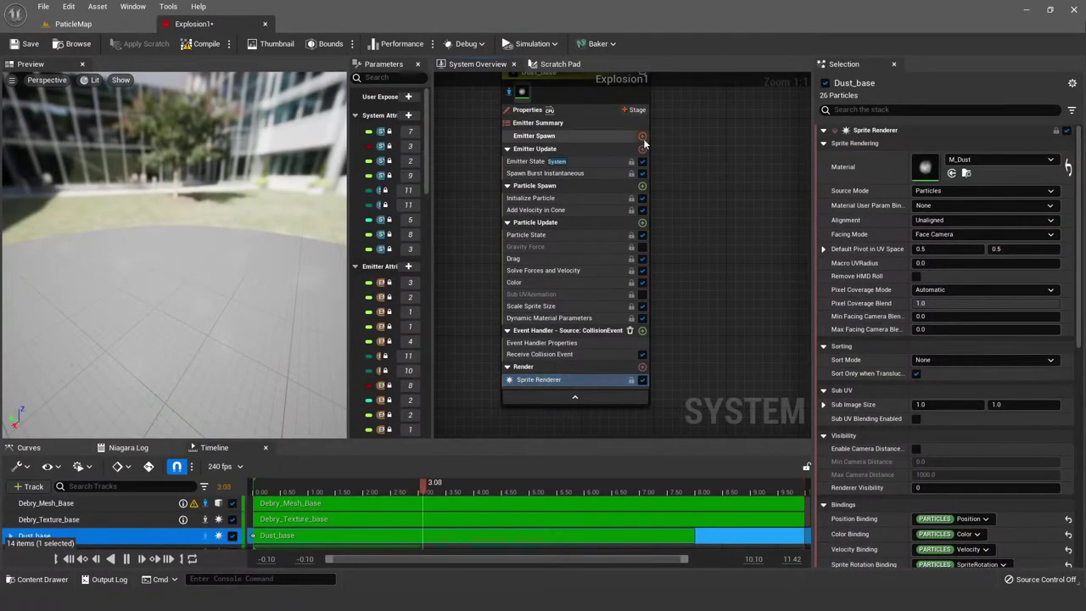
click(575, 175)
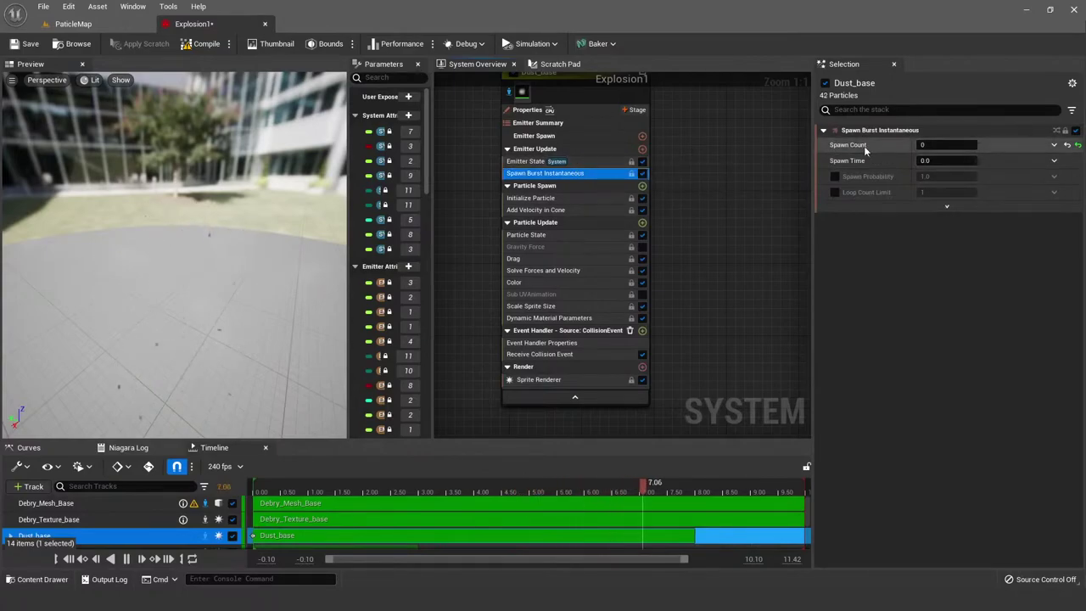
click(594, 201)
click(593, 208)
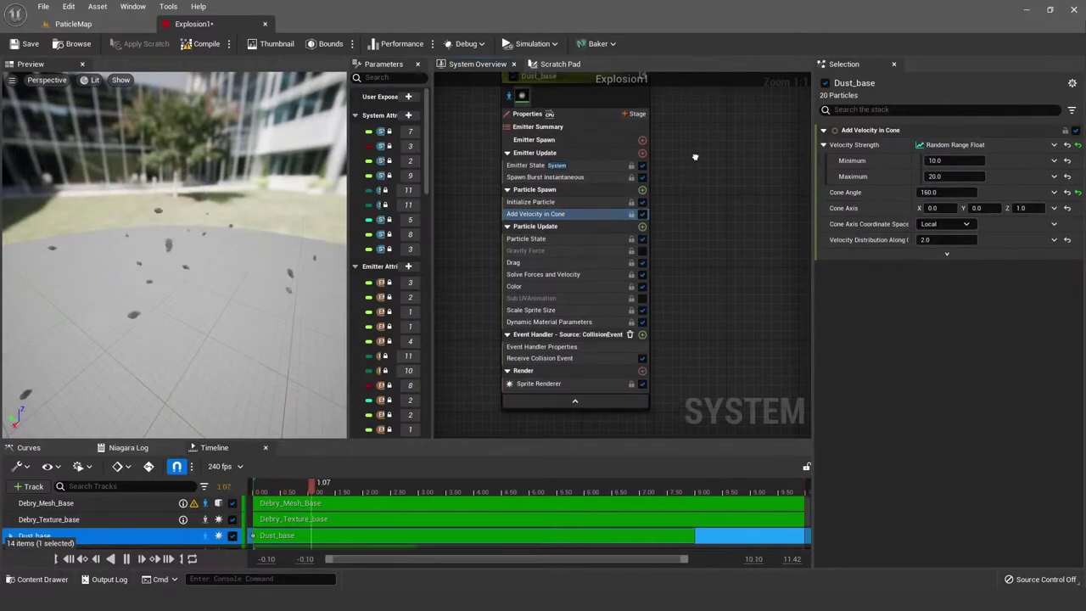
Step: Show Dust_base's Initialize Particle settings: lifetime 6.0–10.0, sprite size 30×30 to 90×50
right_drag(695, 157, 576, 366)
right_drag(558, 24, 582, 114)
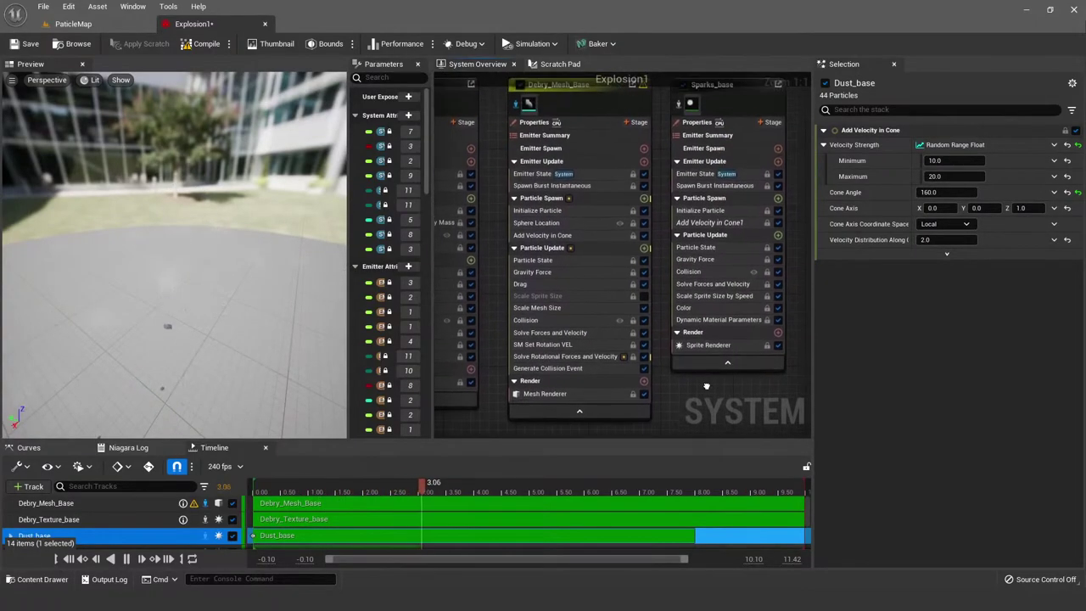
right_drag(692, 410, 674, 72)
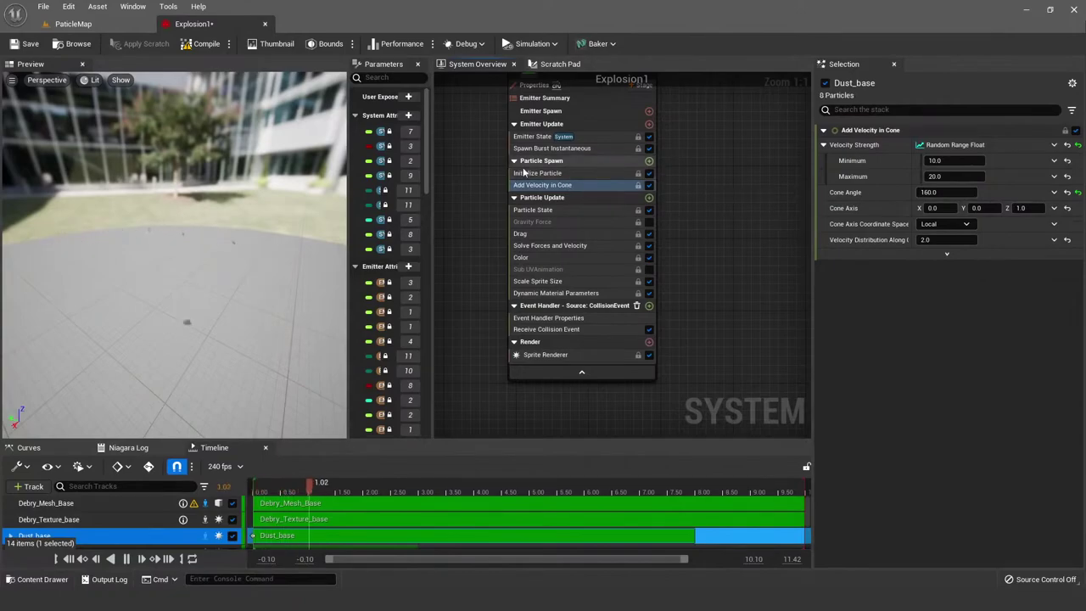
click(551, 173)
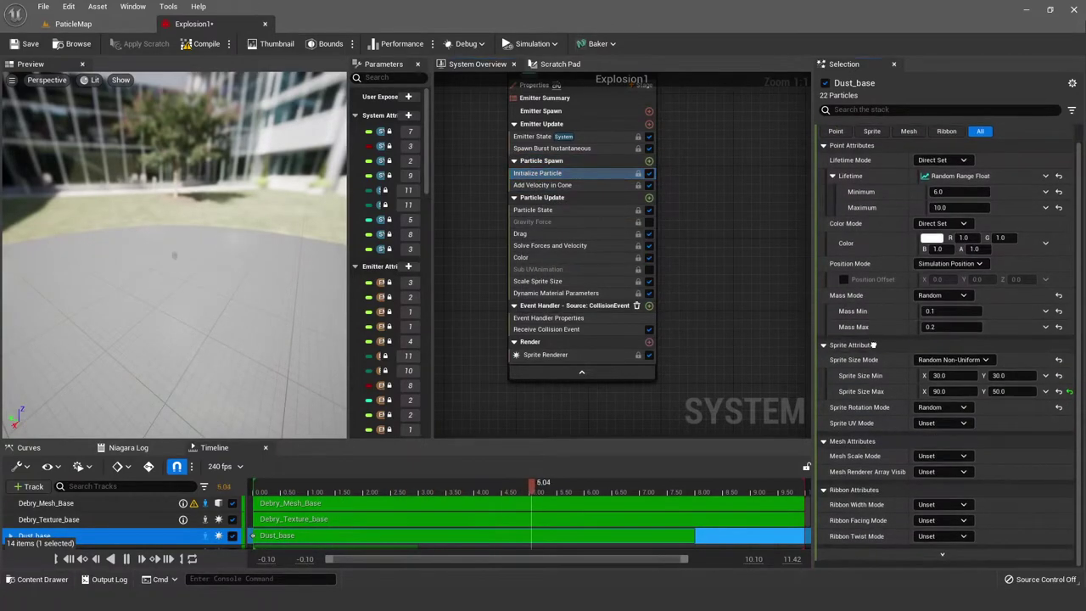
scroll(873, 296, down, 2)
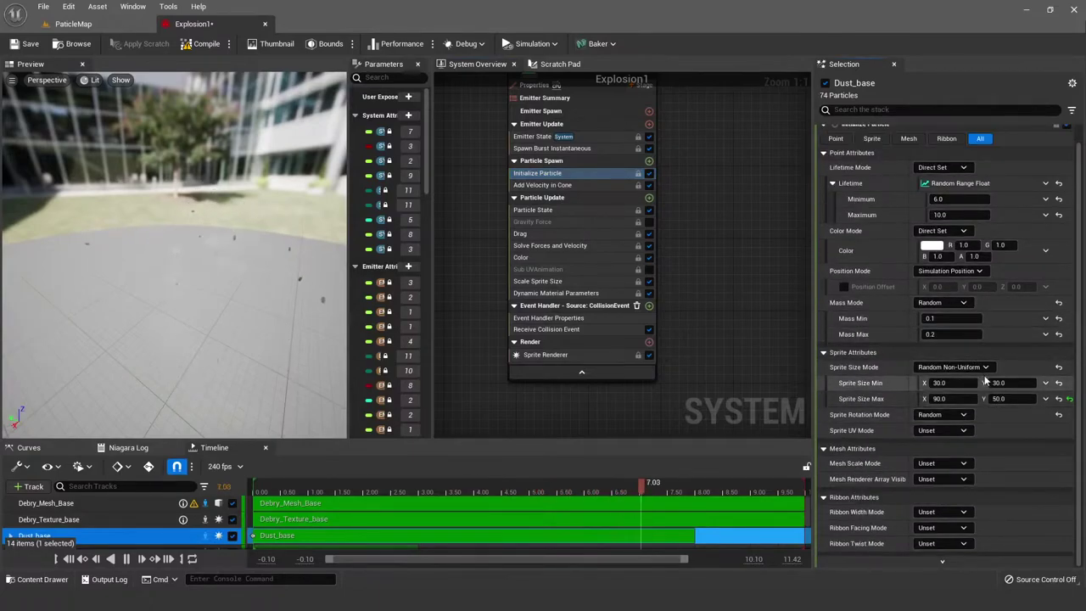
Step: Inspect Dust_base's Solve Forces, Color, Dynamic Material Parameters and Scale Sprite Size curve
click(560, 246)
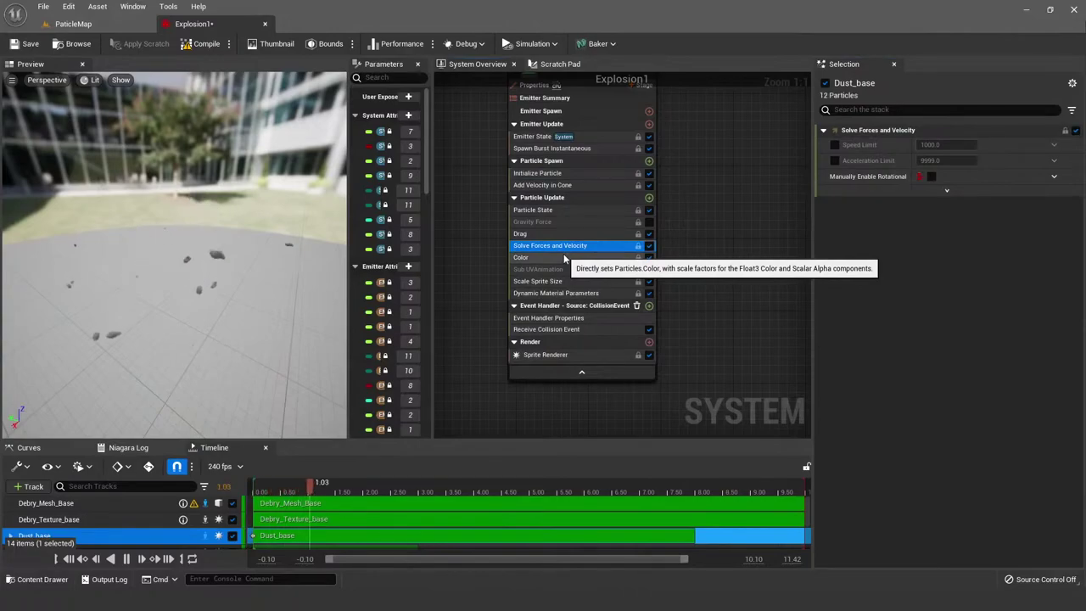
click(564, 257)
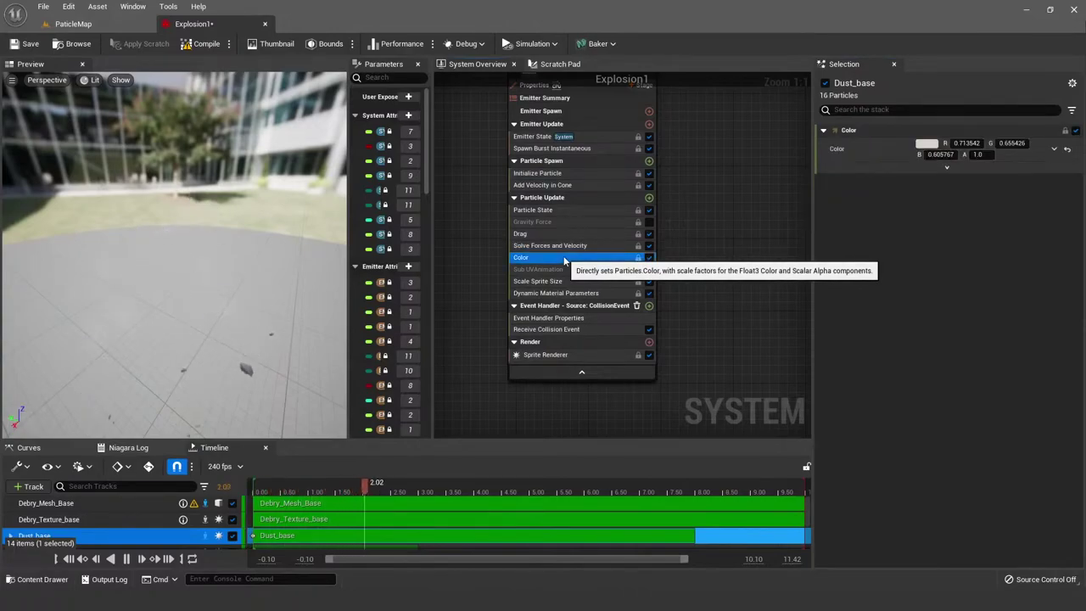
click(924, 146)
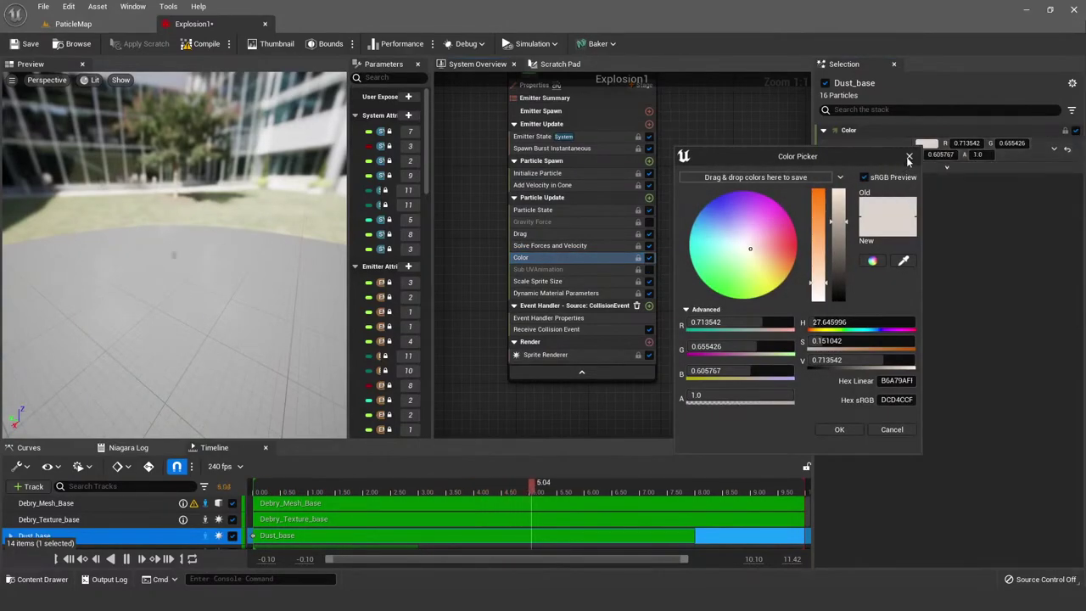
click(909, 158)
click(560, 293)
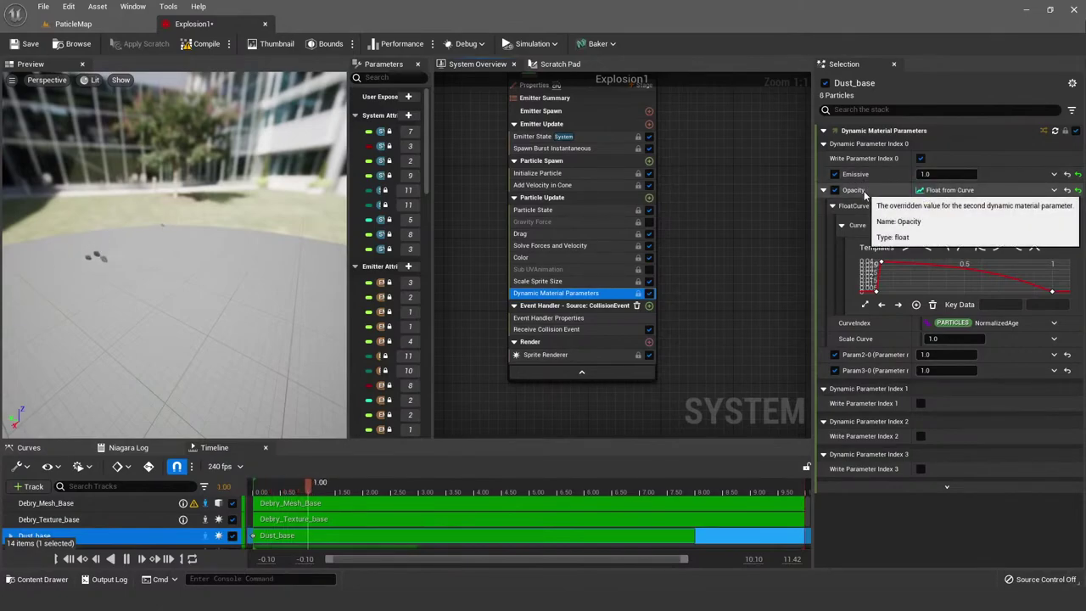
click(543, 281)
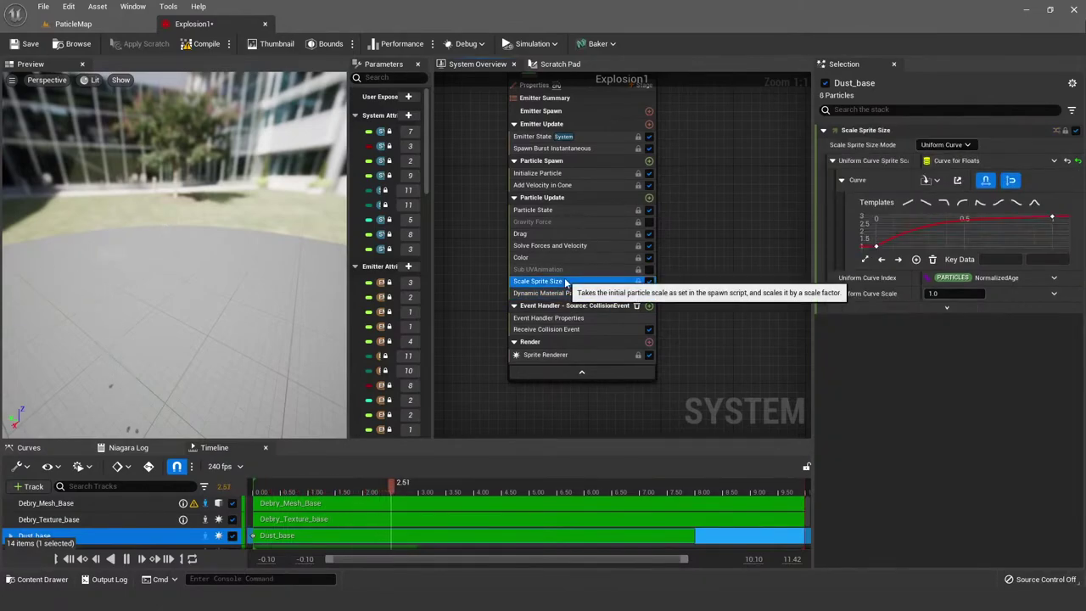
click(1053, 218)
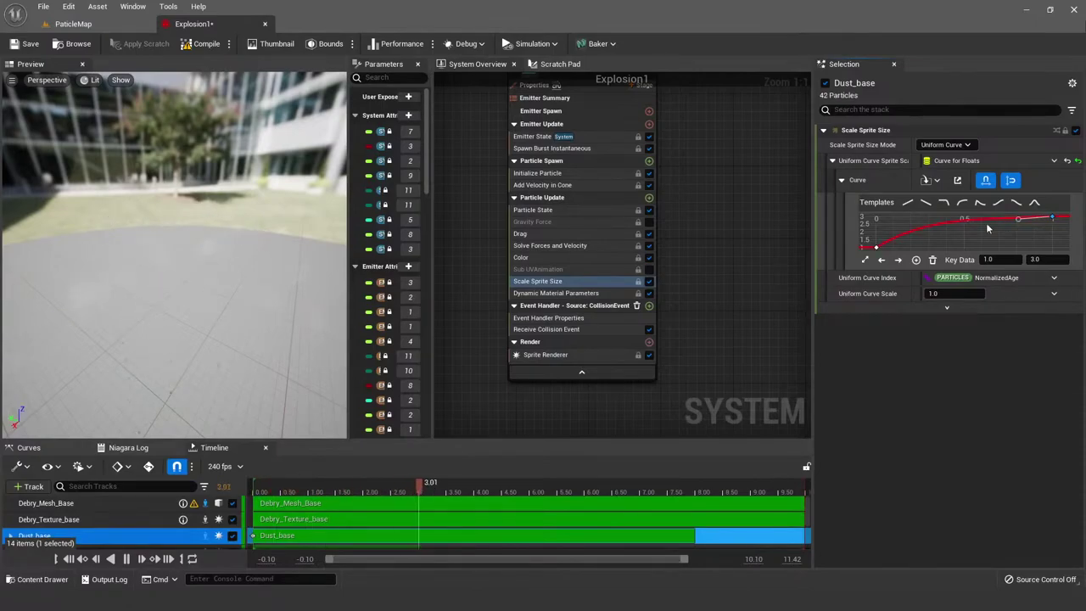
Step: Show Event Handler Properties: Debry_Mesh_Base CollisionEvent source, Spawned Particles mode, Spawn Number 2
click(590, 331)
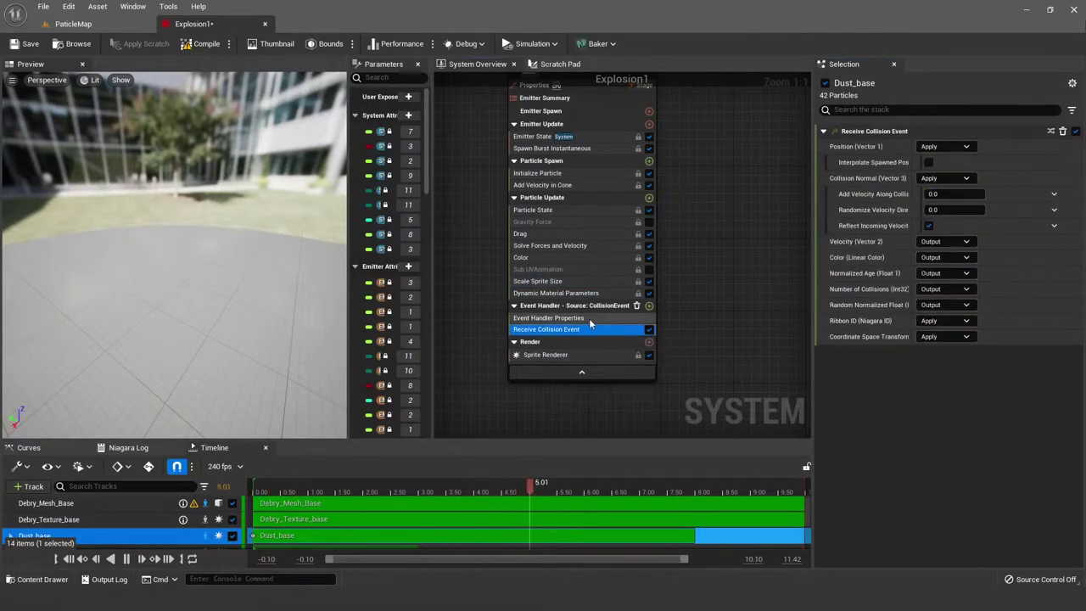
click(587, 317)
click(592, 330)
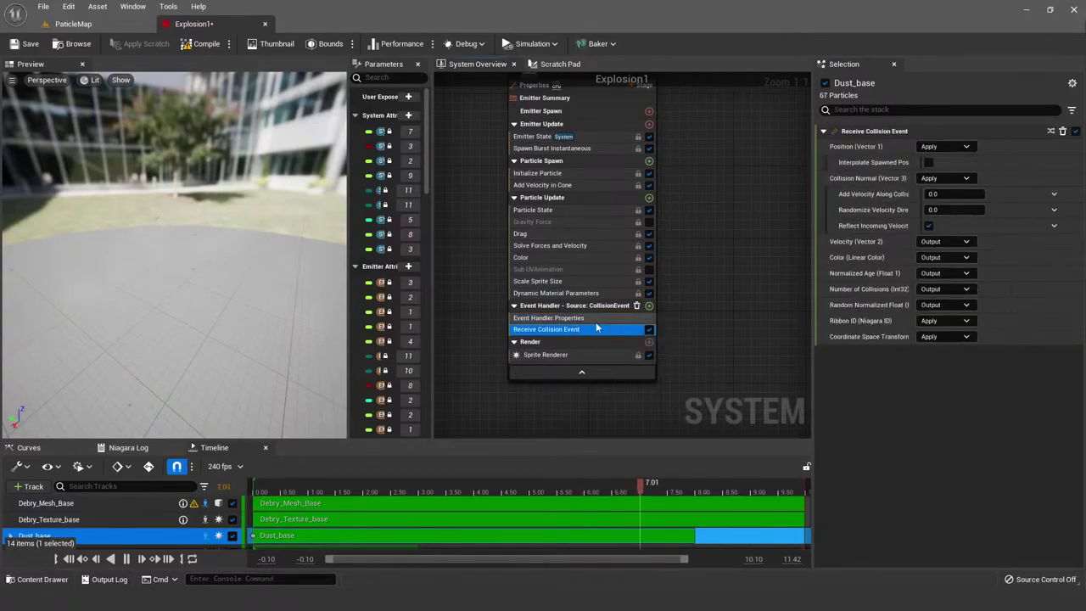
click(542, 319)
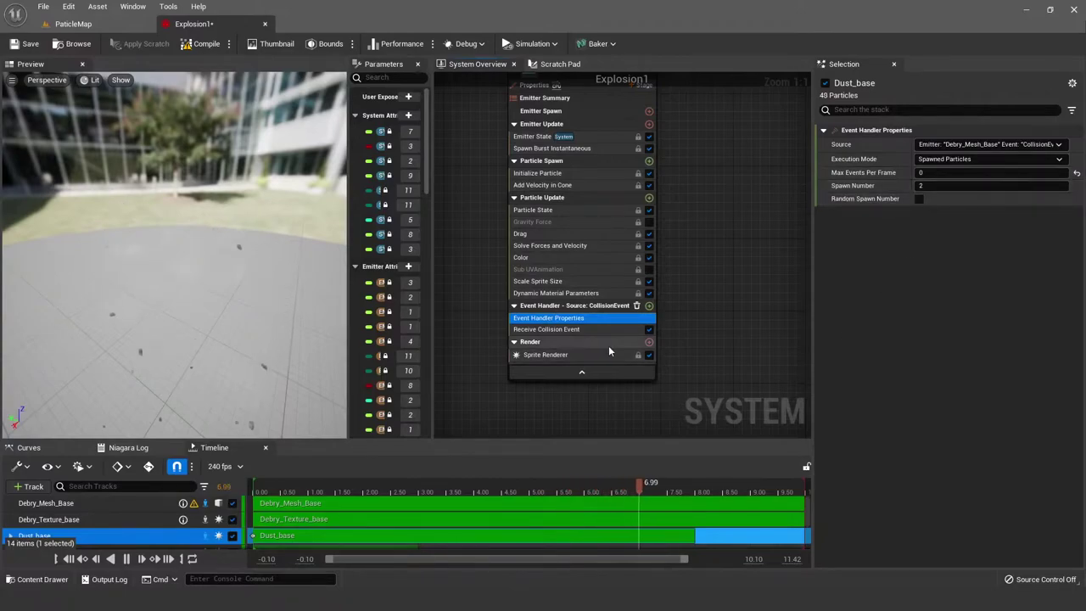
scroll(662, 254, down, 3)
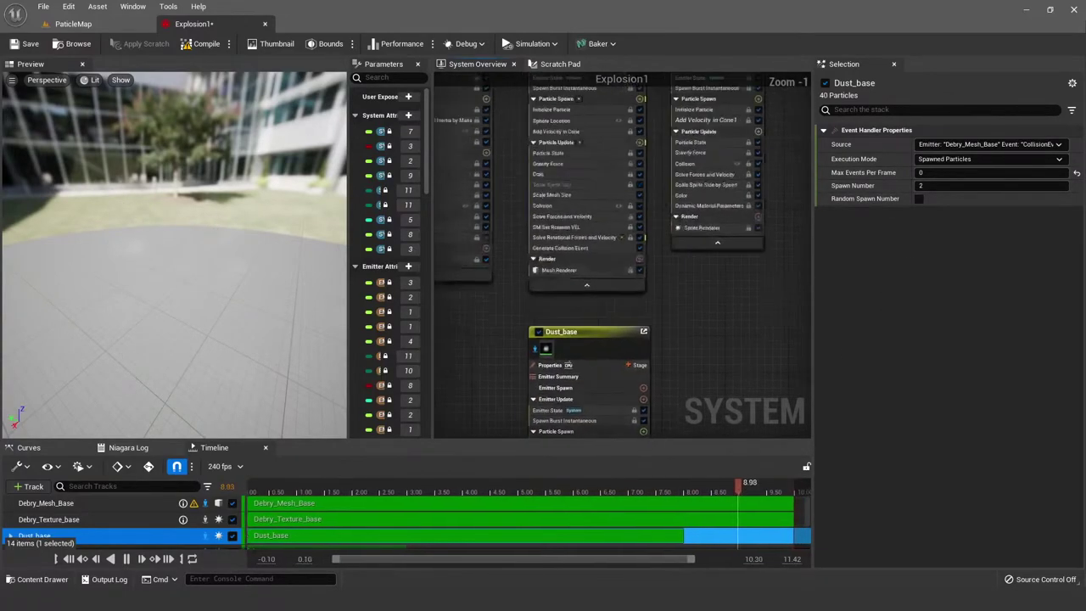
Step: Set Generate Collision Event's Delay Between Collision Events to 0.1, keeping velocity threshold 1.0
scroll(547, 300, up, 1)
right_click(570, 292)
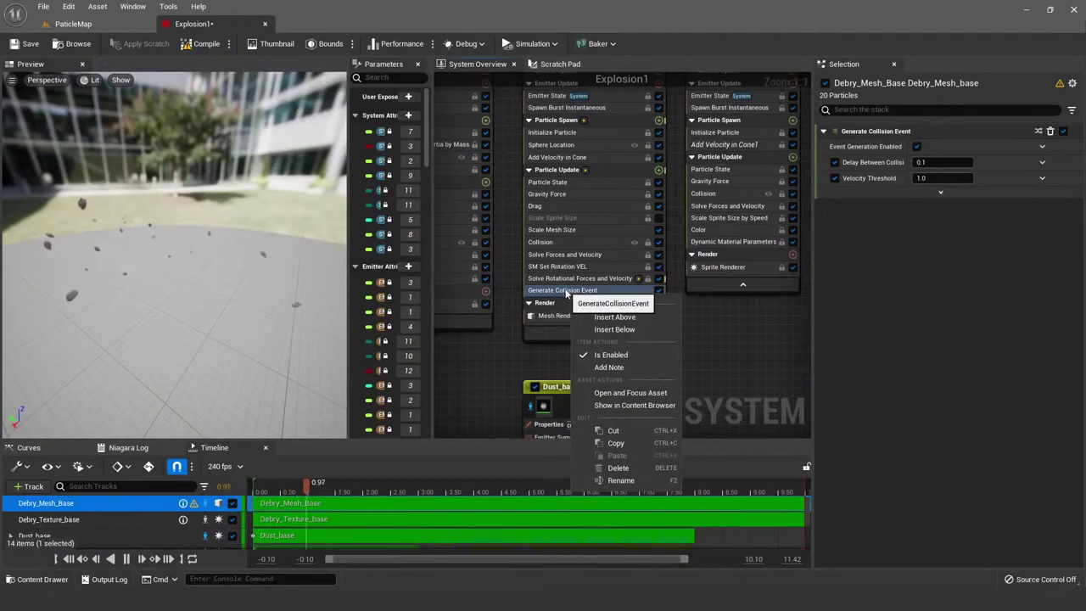
click(601, 289)
drag(916, 162, 949, 162)
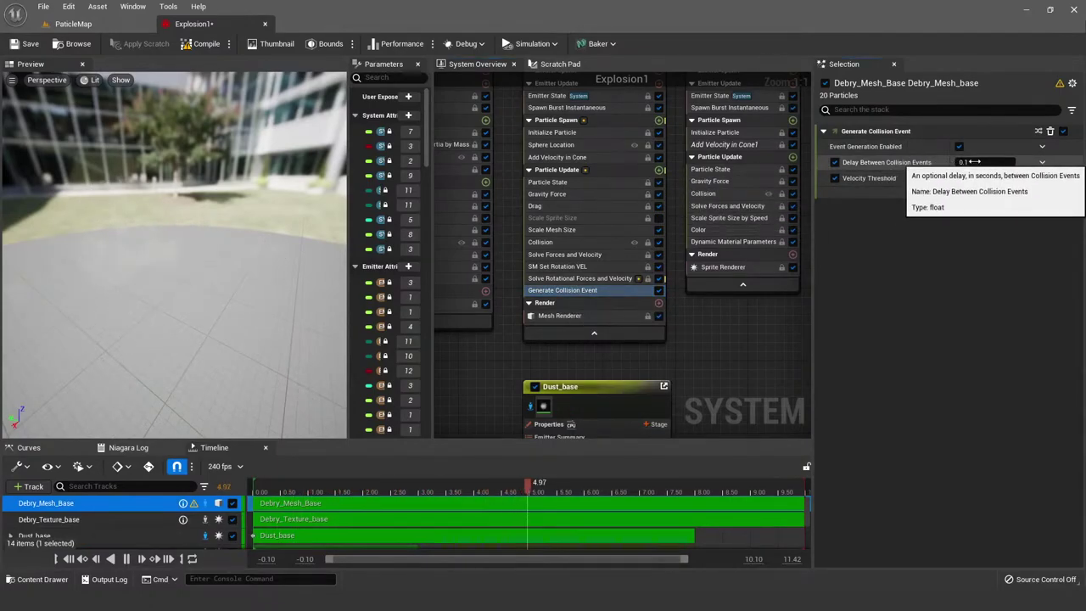
click(971, 162)
key(Return)
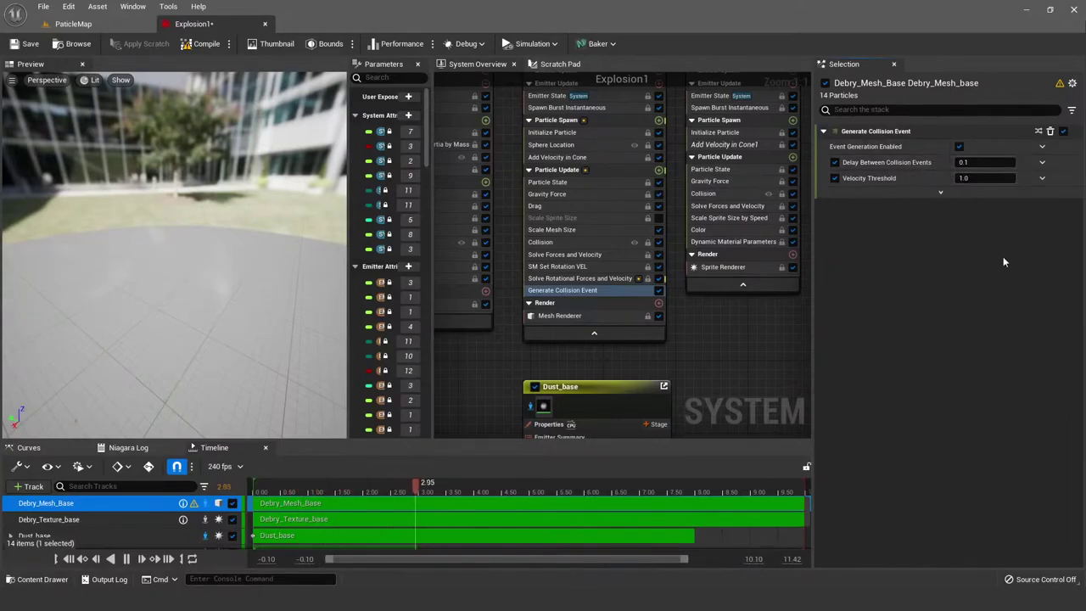
scroll(629, 306, down, 4)
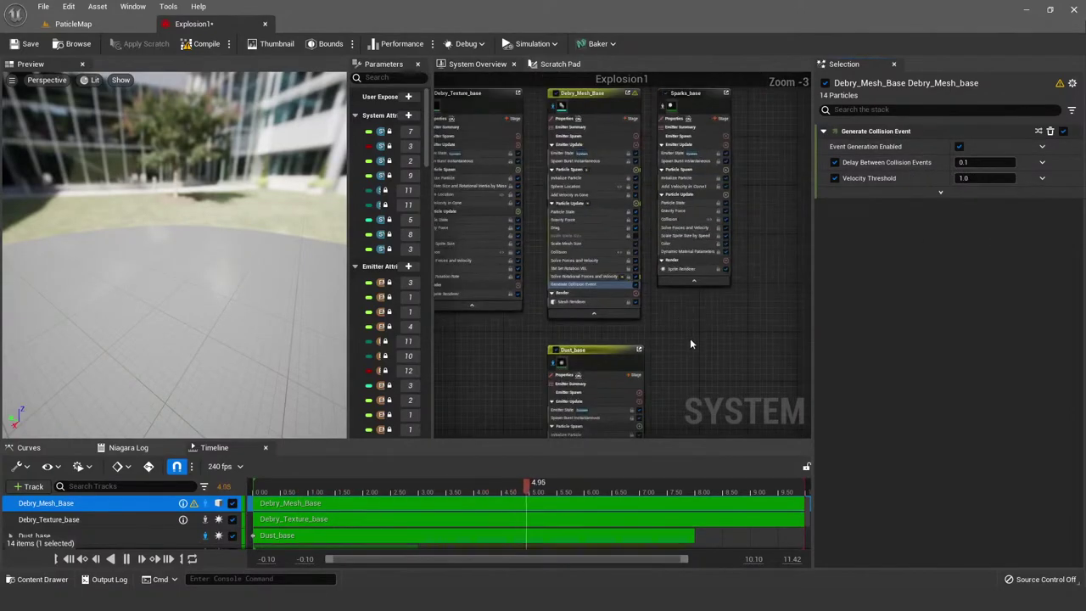
Step: Open the M_Dust material from Dust_base's Sprite Renderer and view its full graph
click(632, 261)
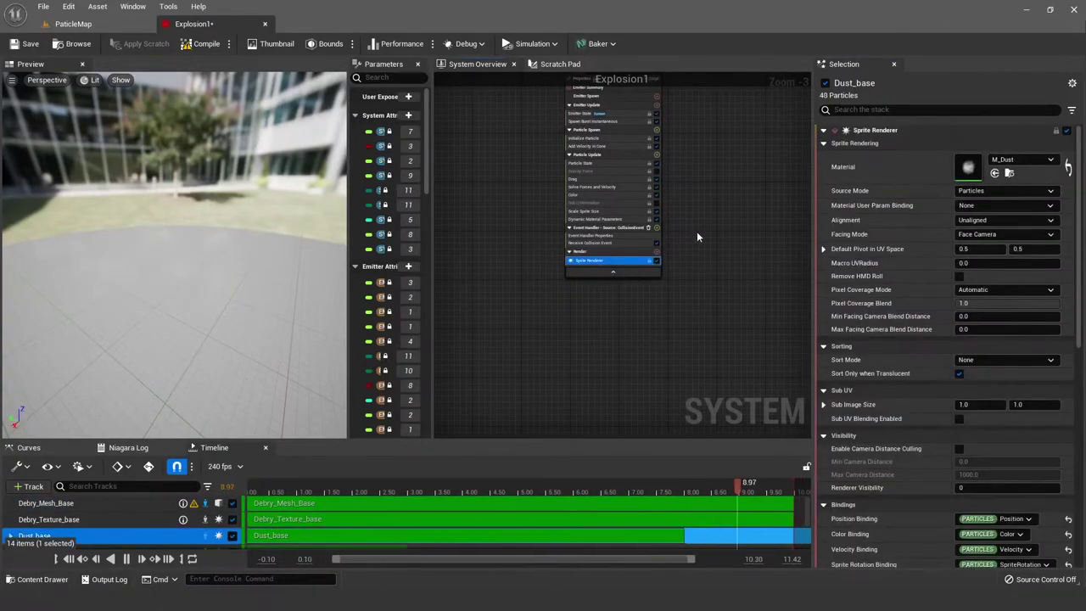
right_drag(697, 231, 697, 235)
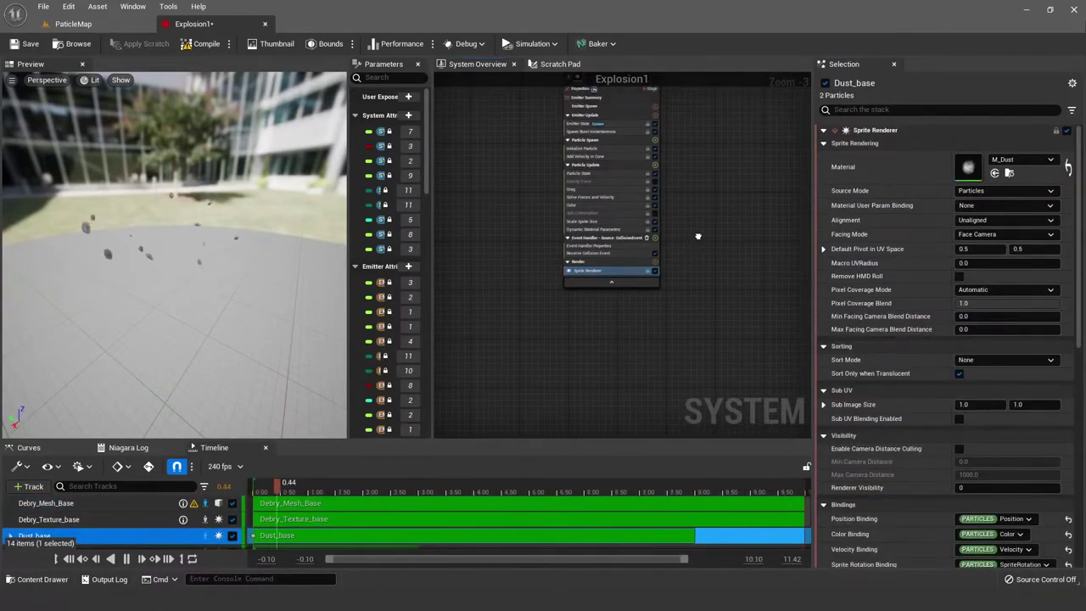
double_click(966, 170)
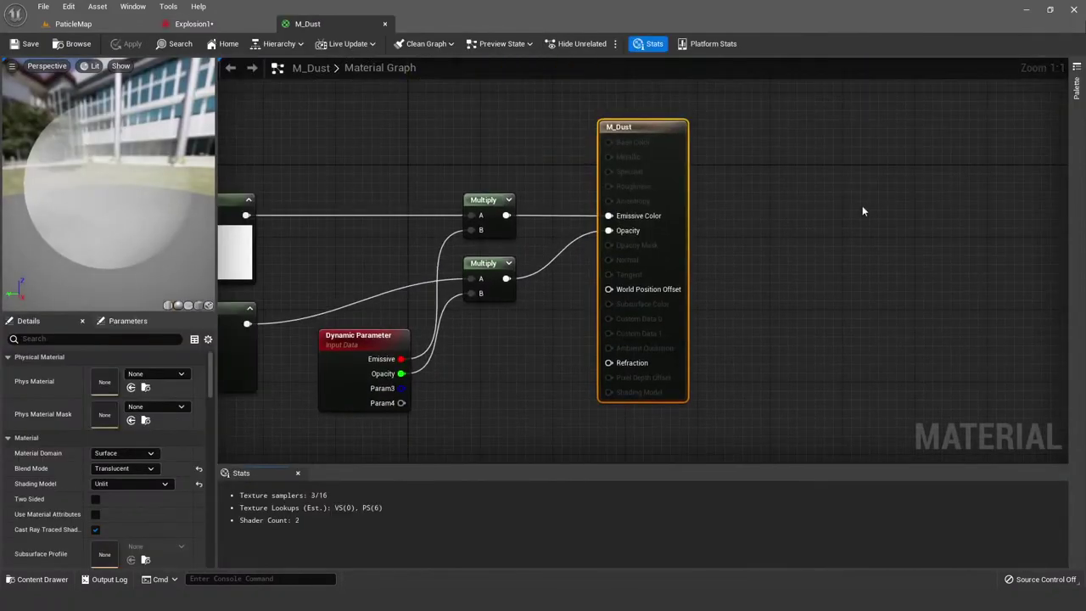
right_drag(559, 263, 1052, 277)
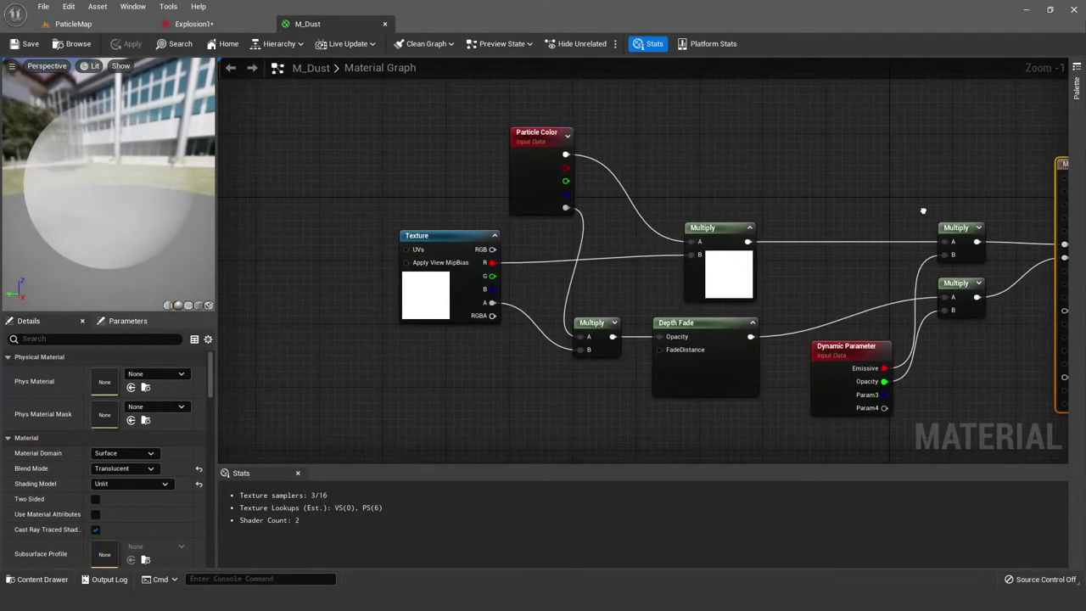
scroll(824, 204, down, 1)
scroll(825, 204, down, 1)
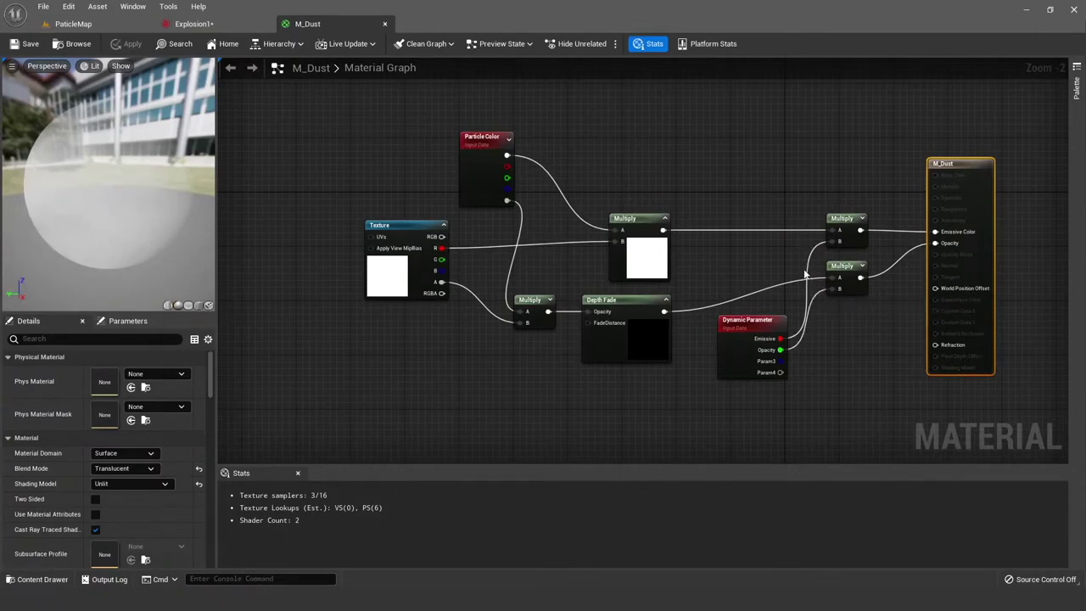
right_drag(676, 176, 644, 174)
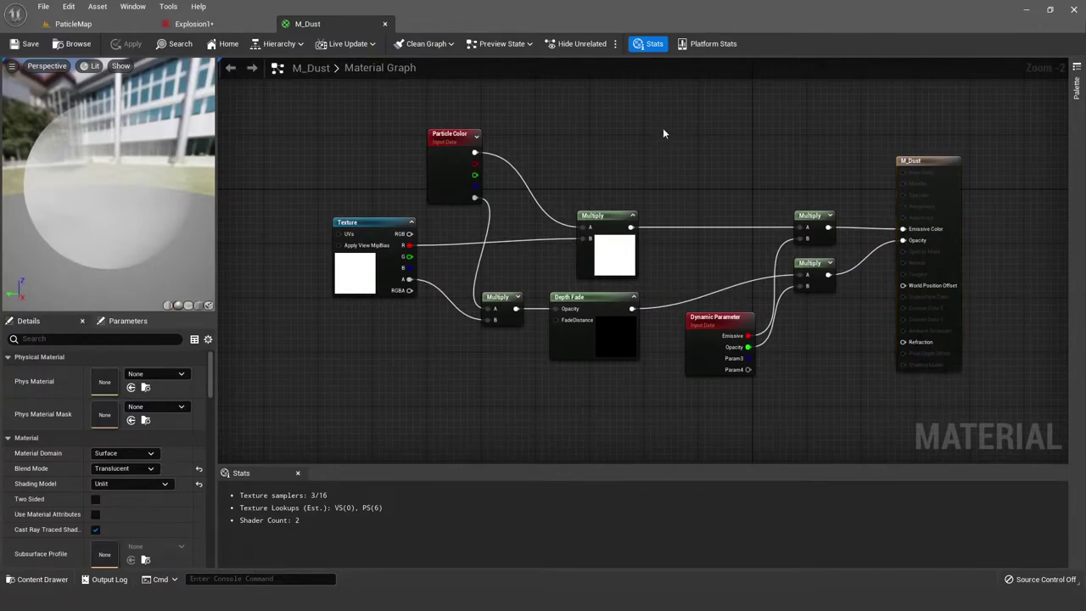
Step: Select and inspect the Texture, Particle Color, Multiply, Dynamic Parameter and Depth Fade nodes
click(376, 238)
click(454, 135)
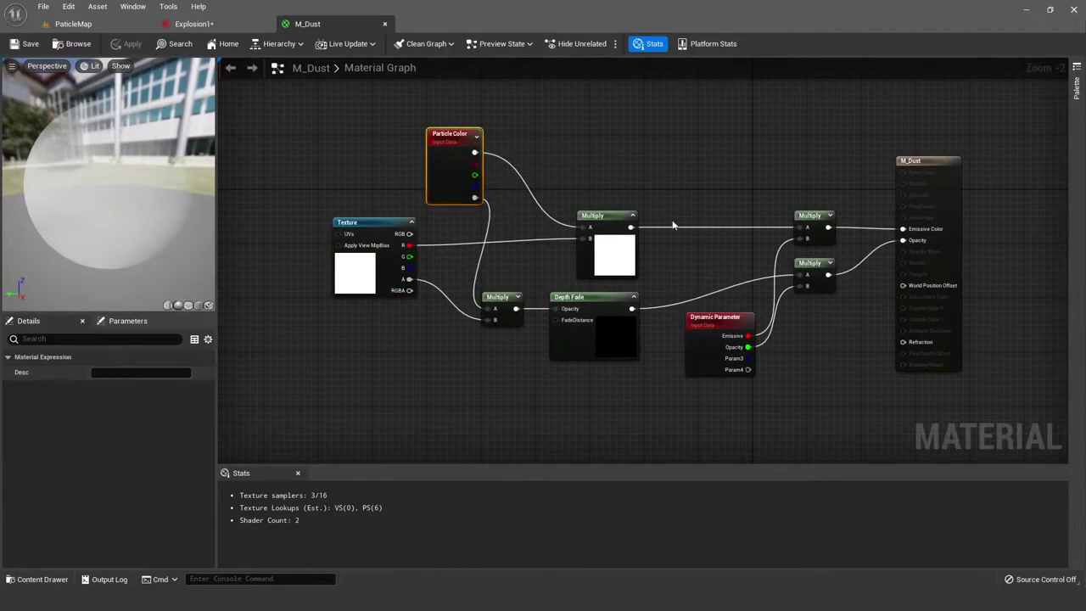
click(657, 295)
drag(699, 158, 704, 161)
click(764, 187)
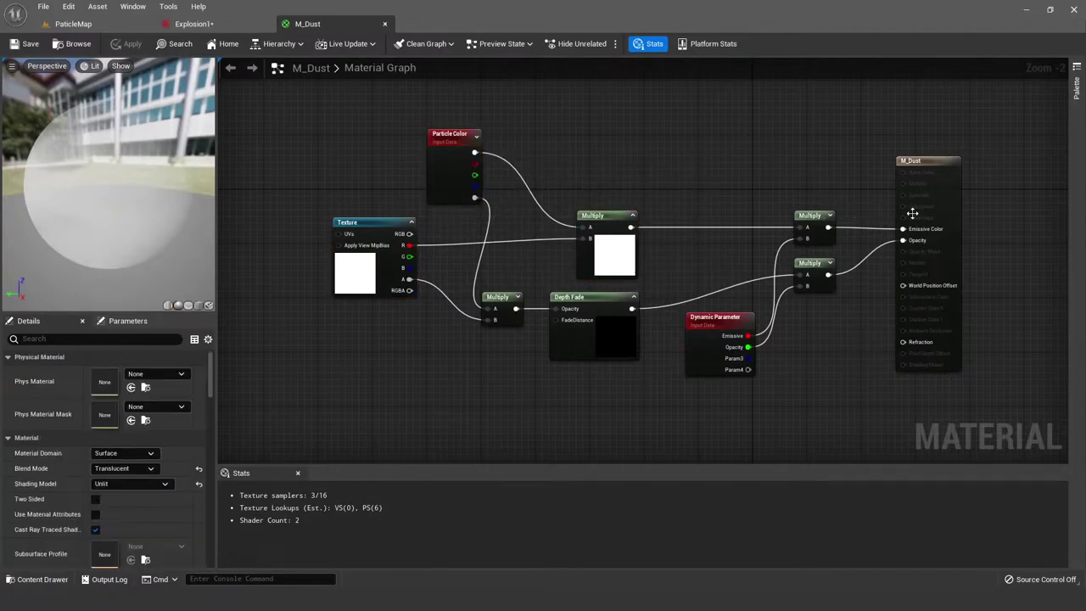
drag(827, 201, 847, 246)
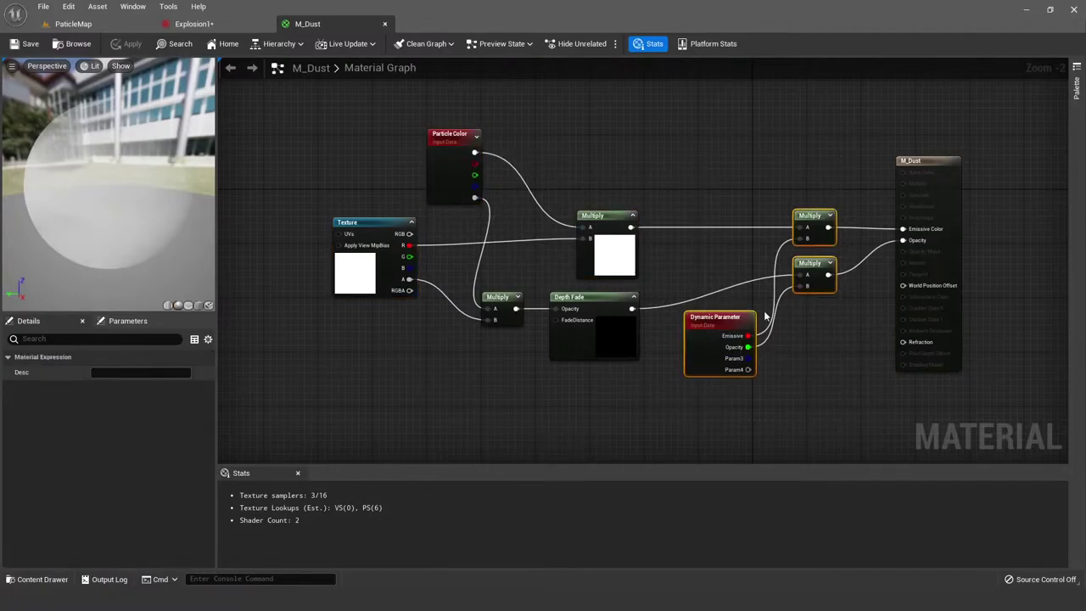
click(806, 157)
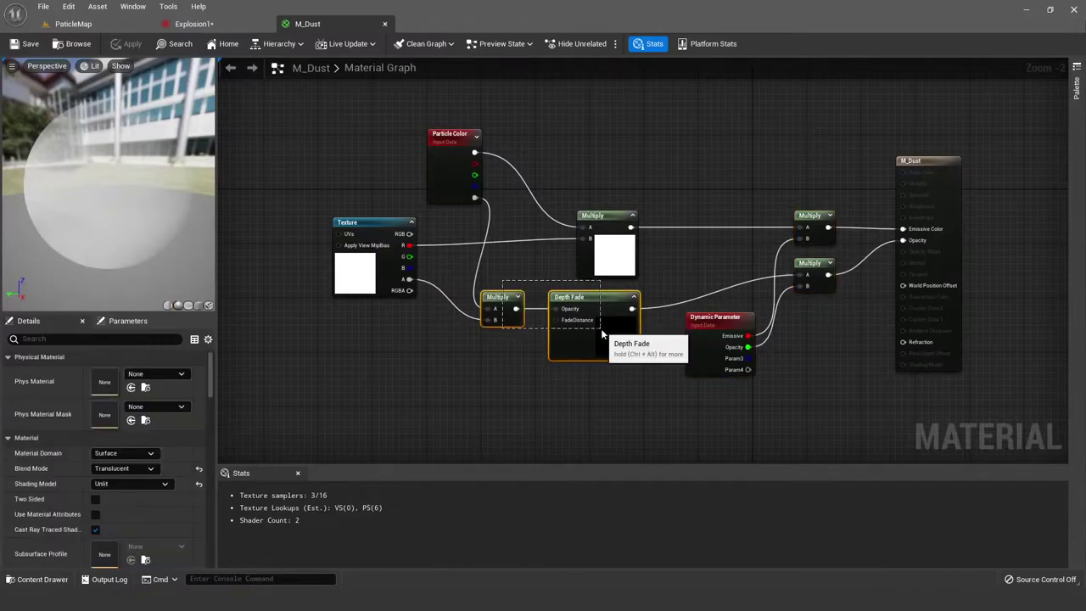
drag(600, 328, 599, 329)
click(508, 285)
scroll(505, 284, up, 2)
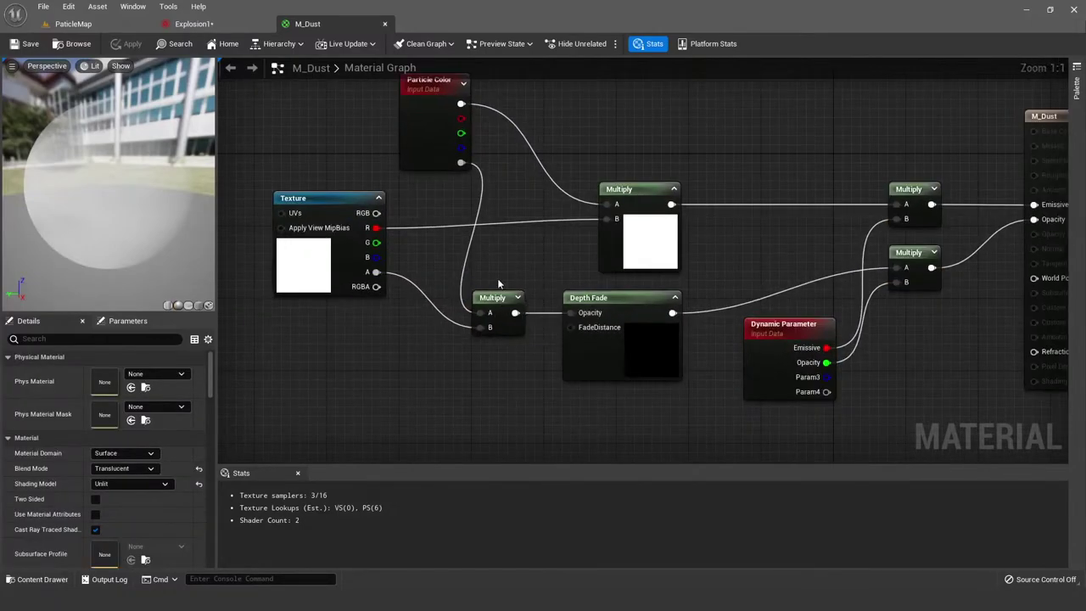
drag(499, 285, 638, 348)
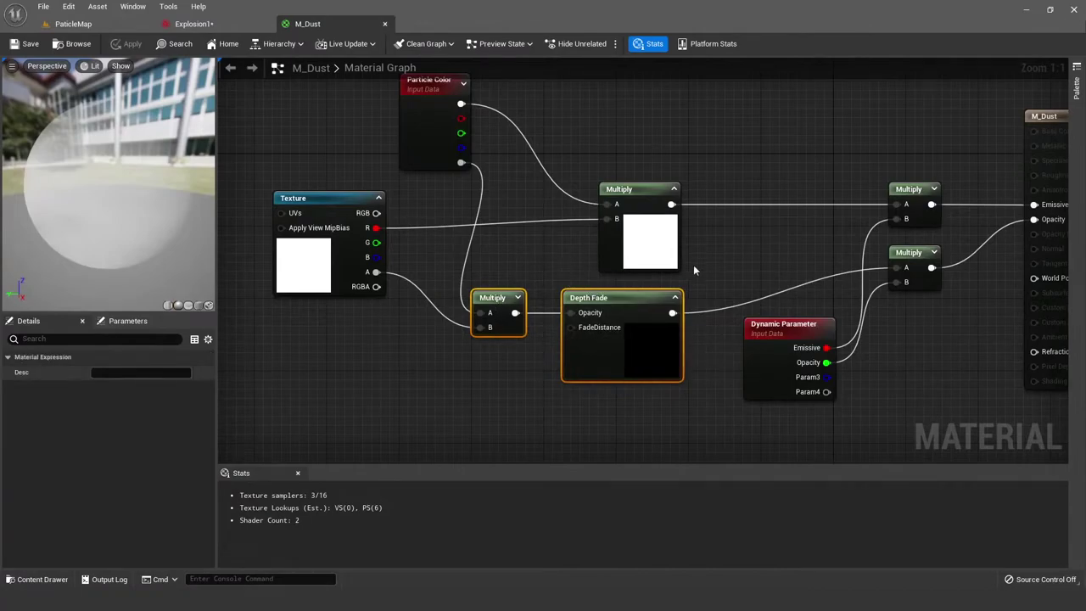
click(560, 251)
Step: Close the M_Dust material and untick Isolated on Dust_base and Debry_Mesh_Base
click(193, 24)
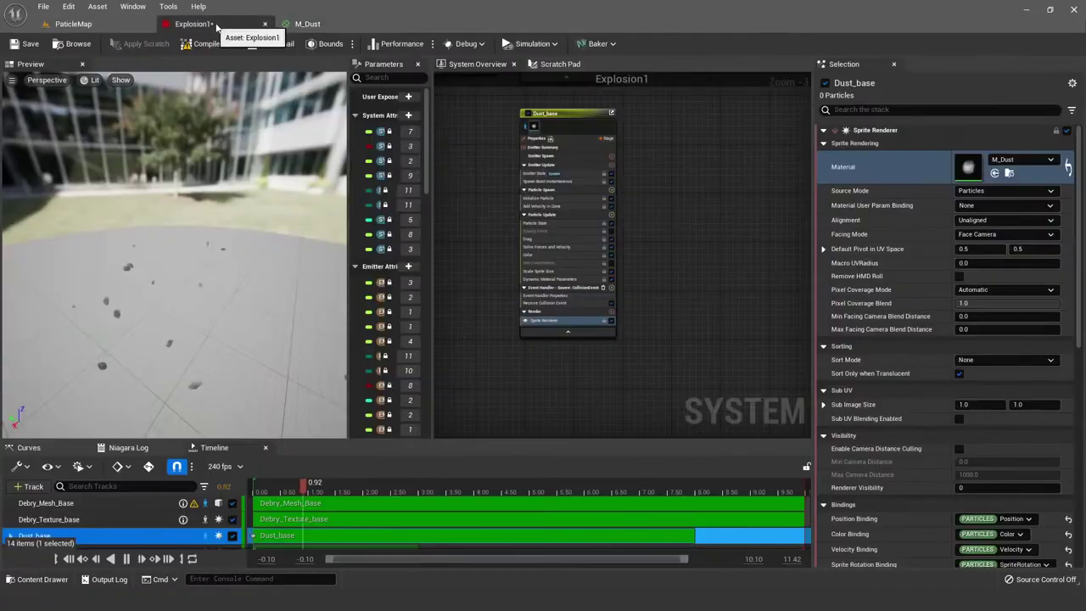
click(385, 23)
scroll(647, 317, down, 2)
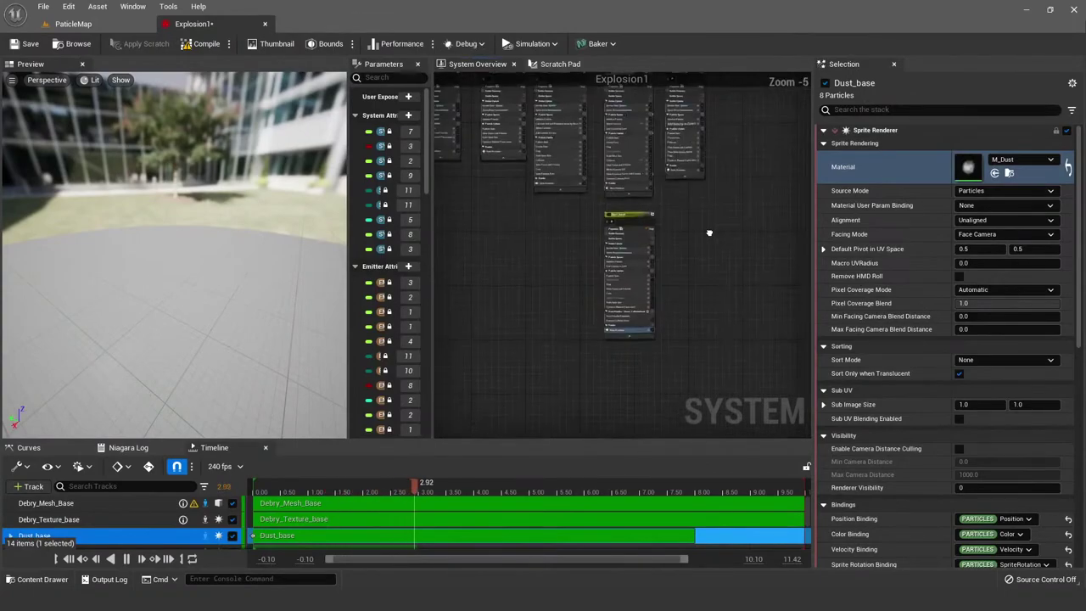
right_click(623, 312)
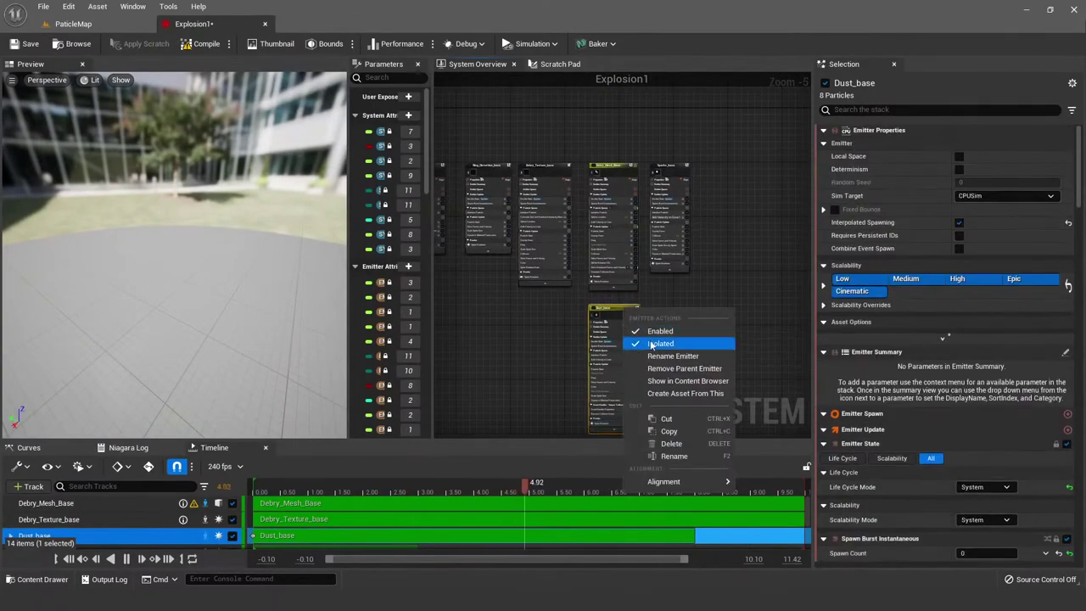
click(650, 342)
right_click(618, 176)
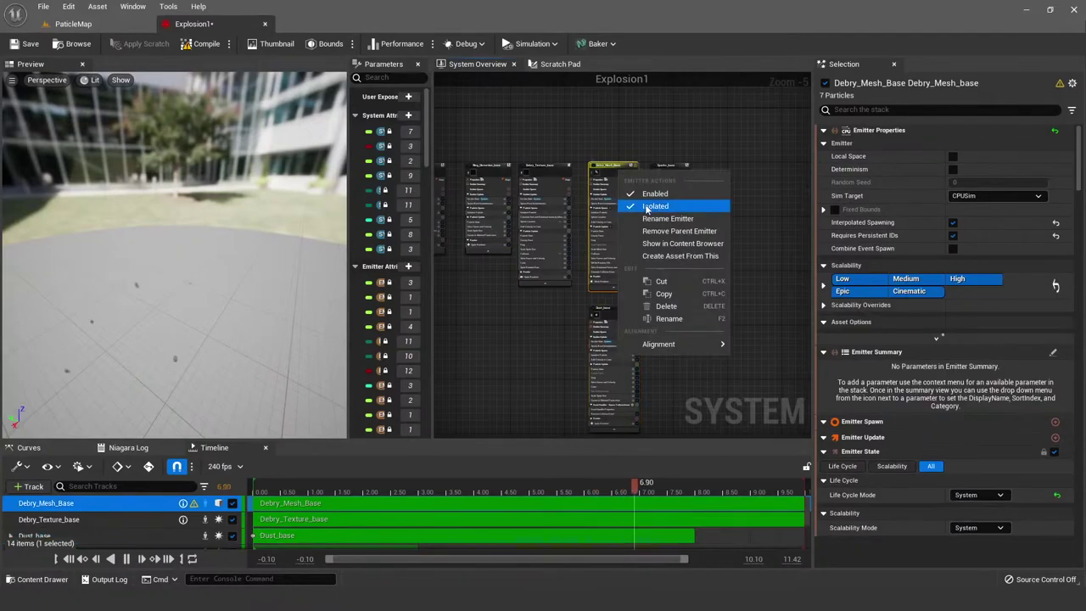
click(650, 203)
click(633, 134)
Step: Orbit the preview and frame the Explosion_Smoke_base001 and 002 emitters in the system graph
scroll(644, 187, down, 2)
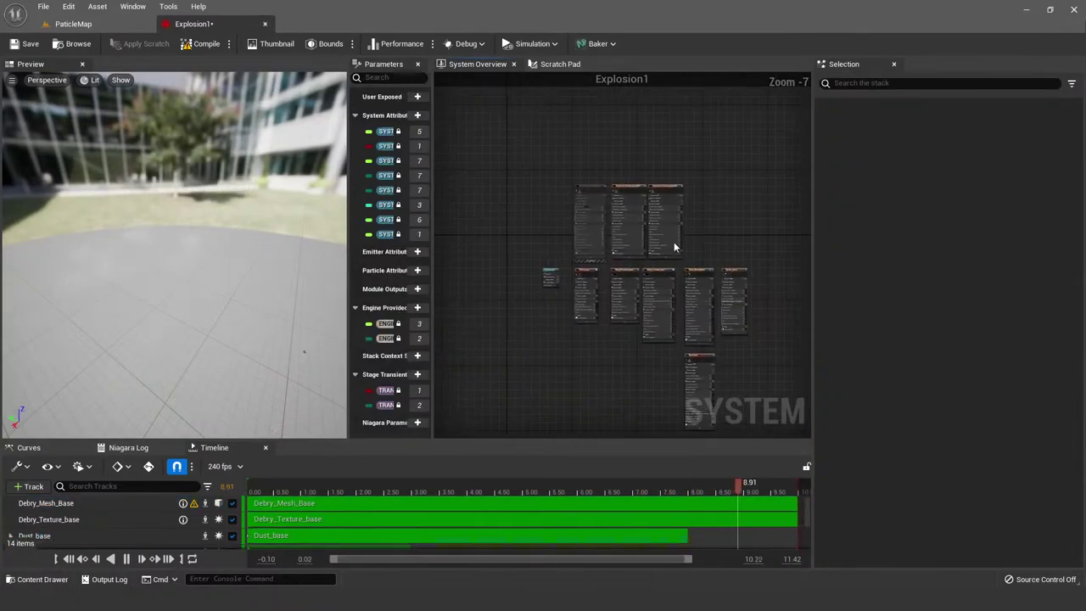
scroll(671, 229, up, 3)
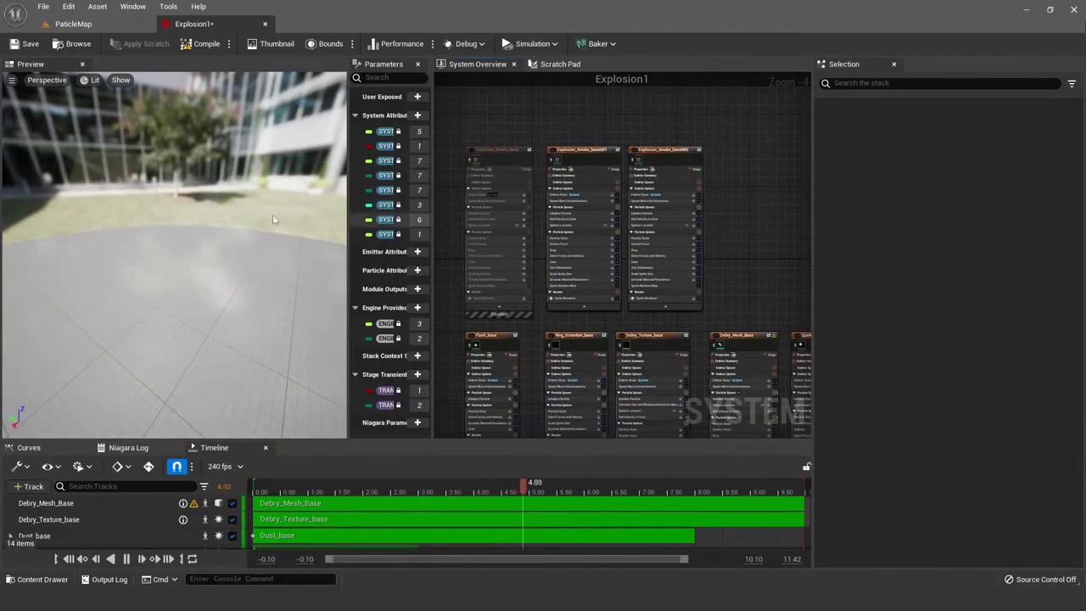
drag(272, 220, 173, 225)
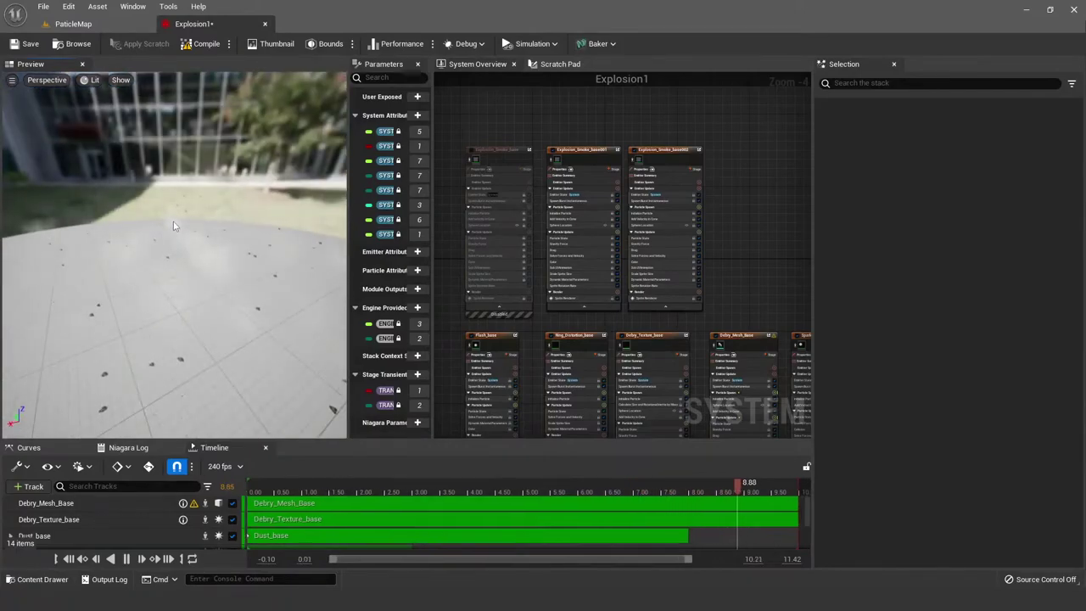
scroll(661, 174, up, 3)
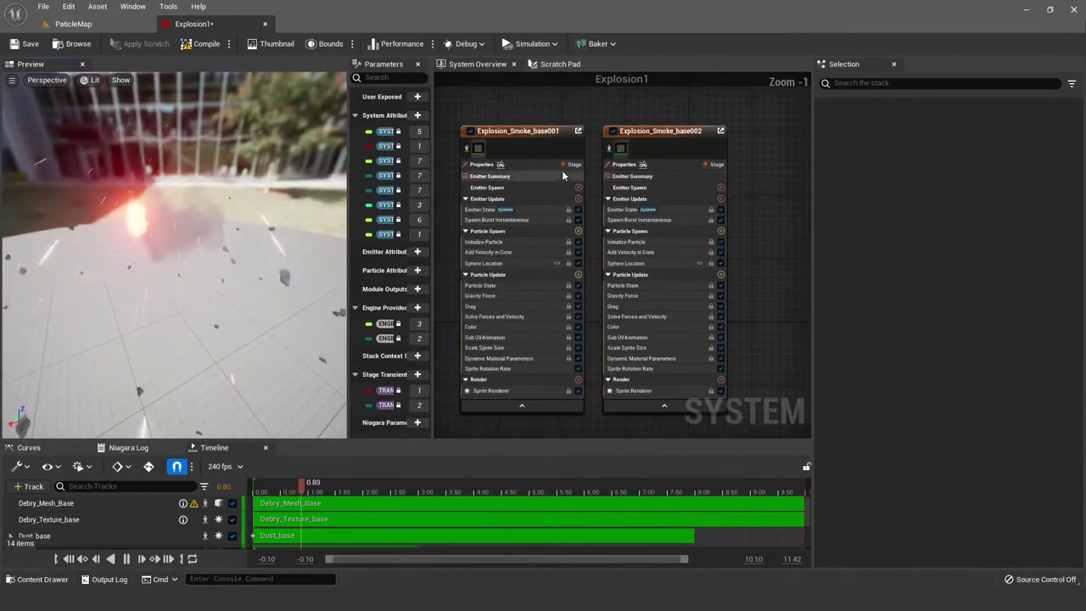
right_drag(509, 122, 541, 94)
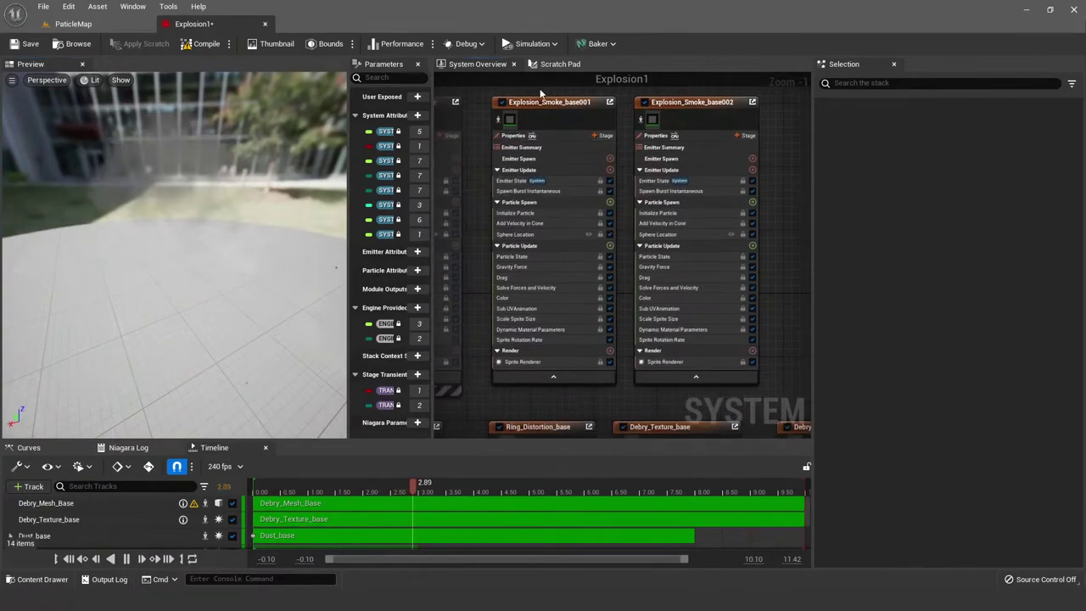
click(521, 105)
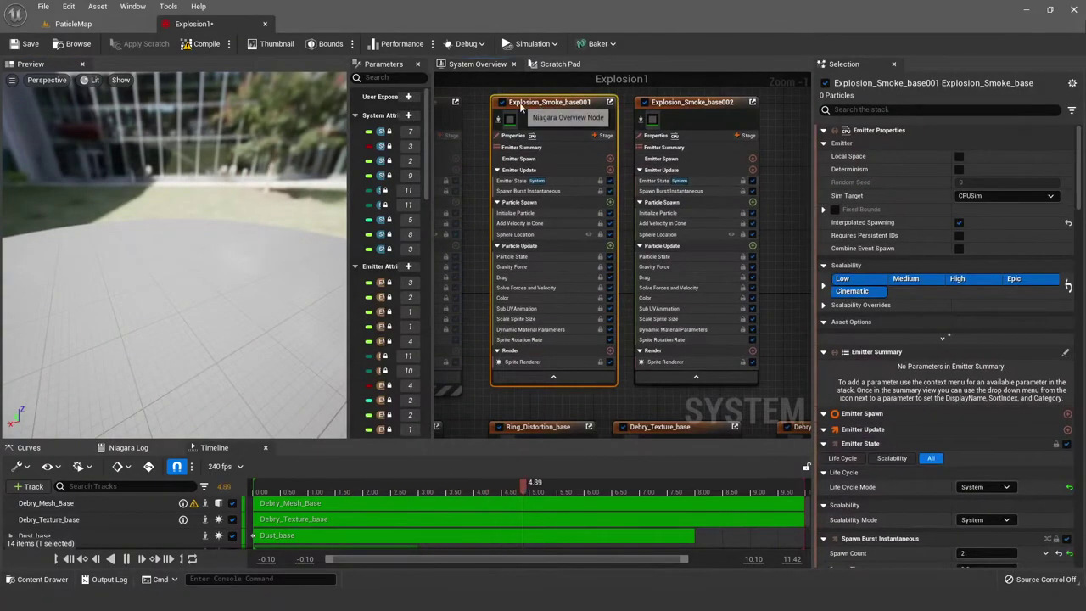
scroll(526, 109, up, 1)
right_drag(526, 109, 535, 129)
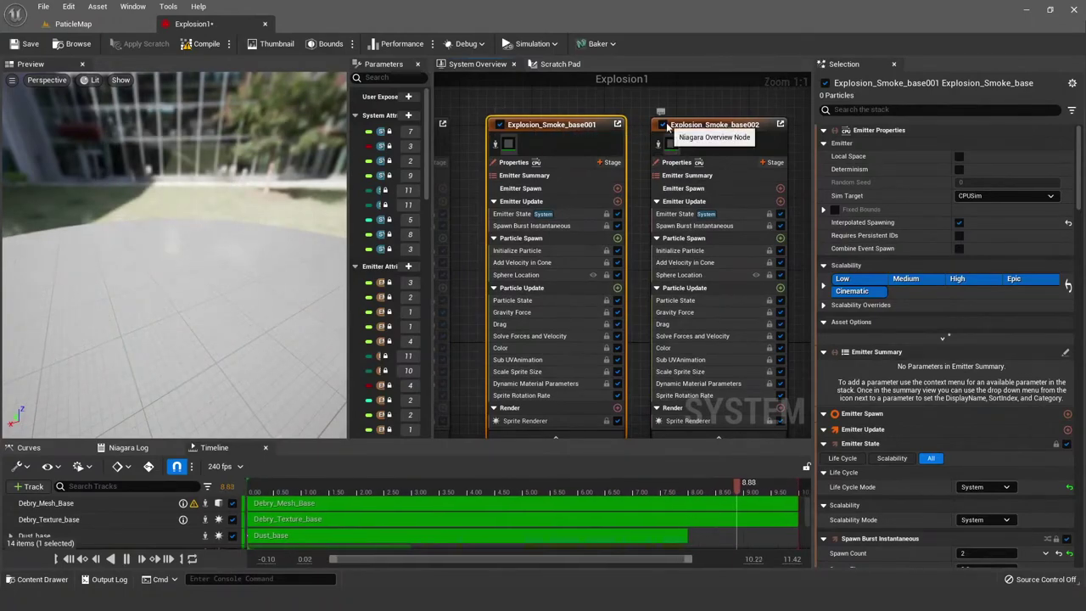
click(637, 103)
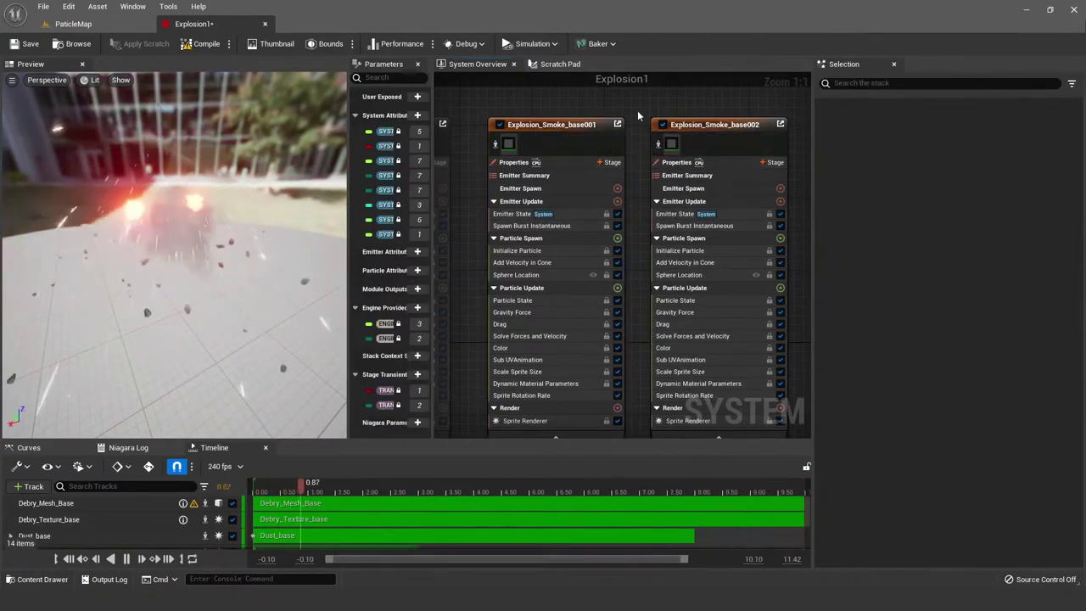
Step: Rename the Explosion_Smoke_base001 emitter to 'Explosion_Fire'
right_click(581, 138)
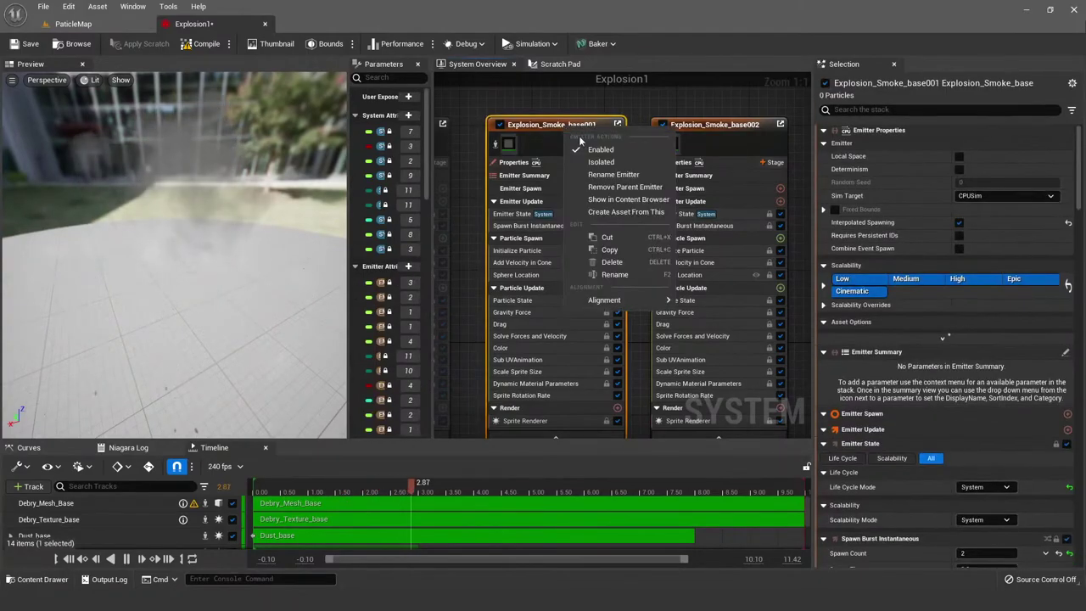
click(613, 175)
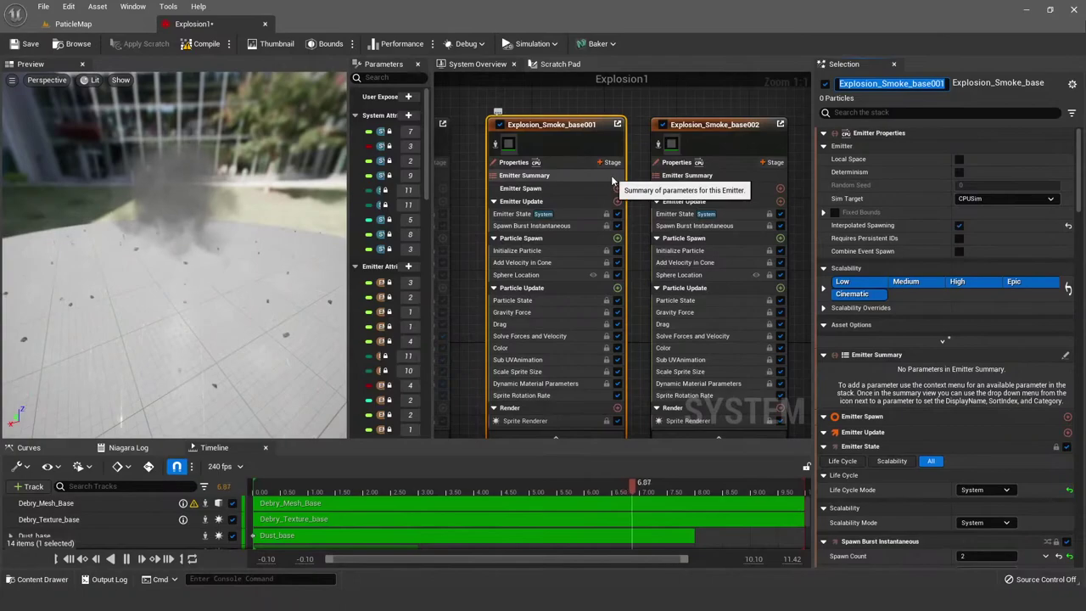
text(Explosion_Fire)
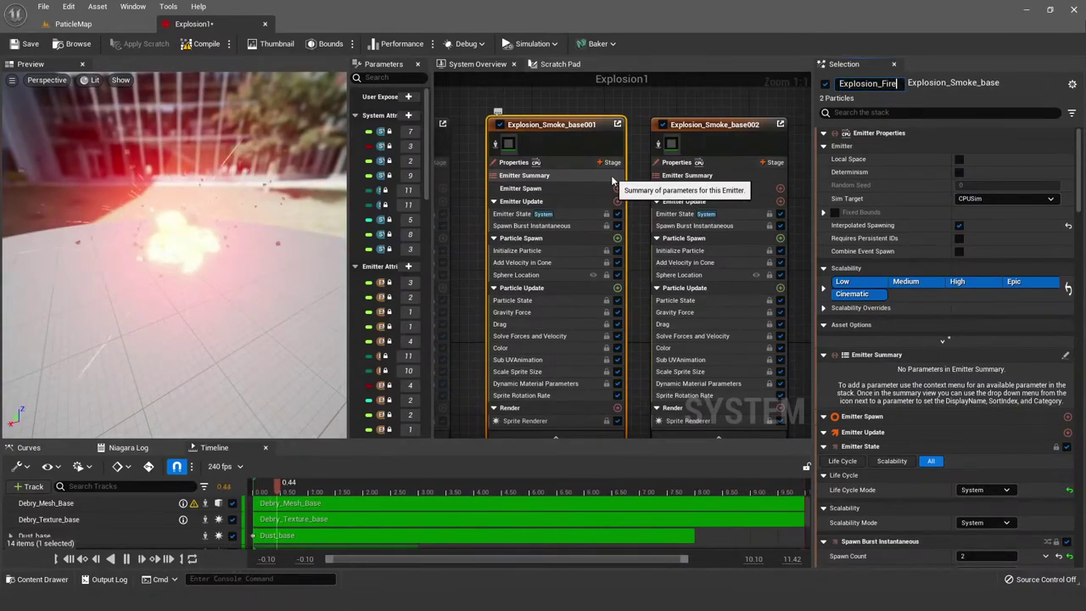
key(Return)
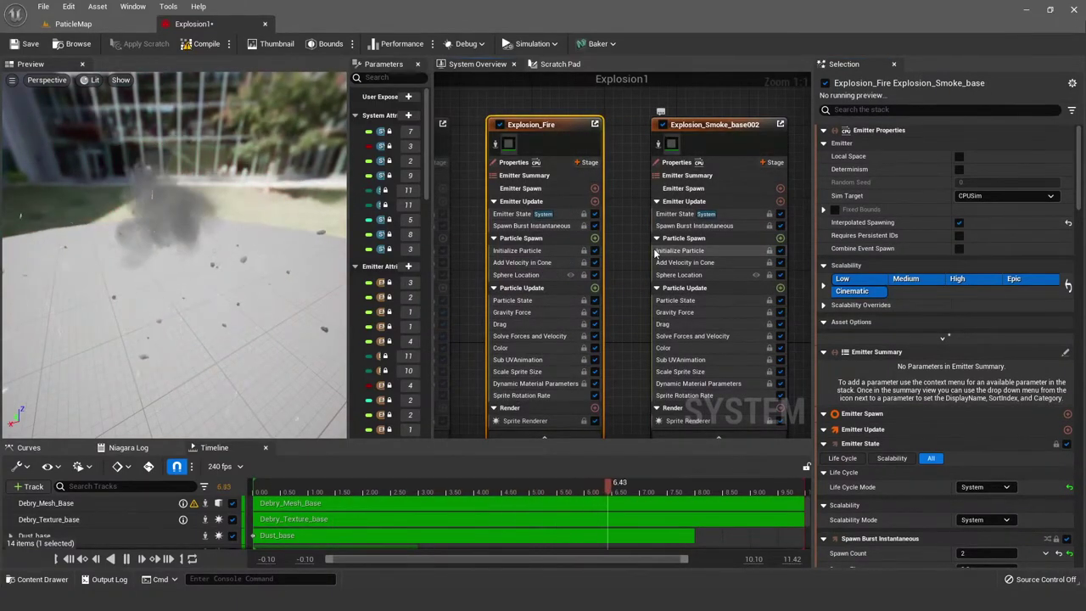
Step: Isolate Explosion_Fire and orbit the preview to watch it on its own
right_drag(642, 173, 634, 169)
right_click(561, 122)
click(589, 152)
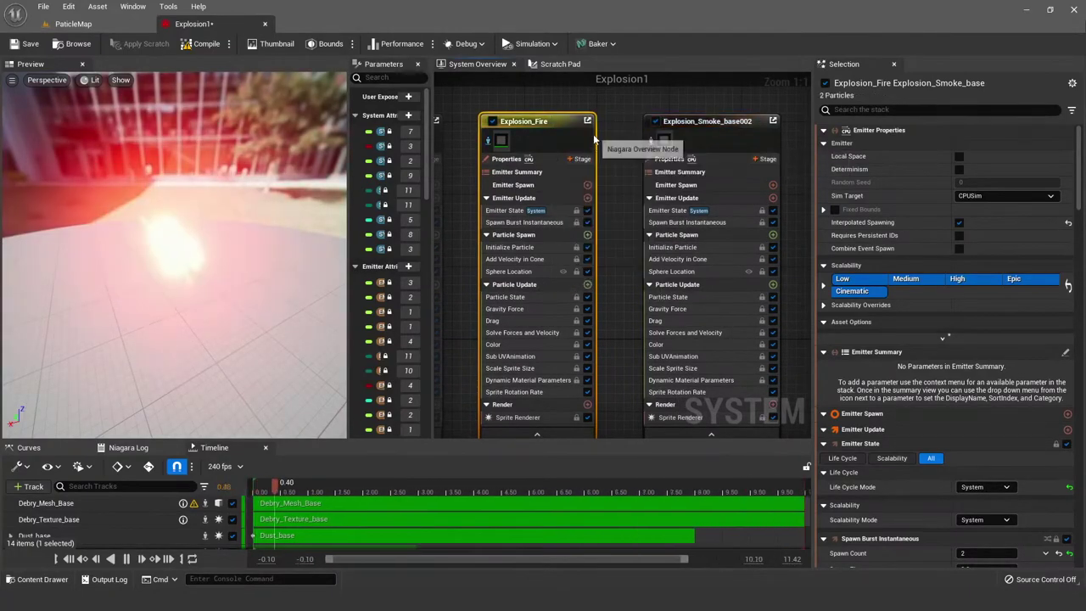
scroll(588, 153, down, 1)
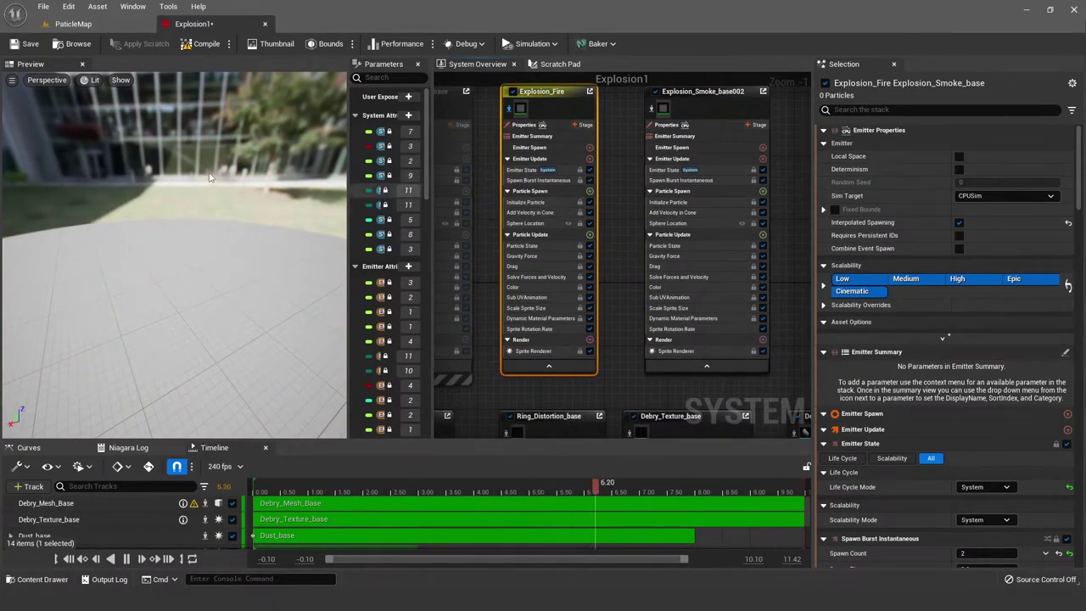
drag(314, 182, 204, 179)
Step: Look over the explosion in the ParticleMap level viewport
click(73, 23)
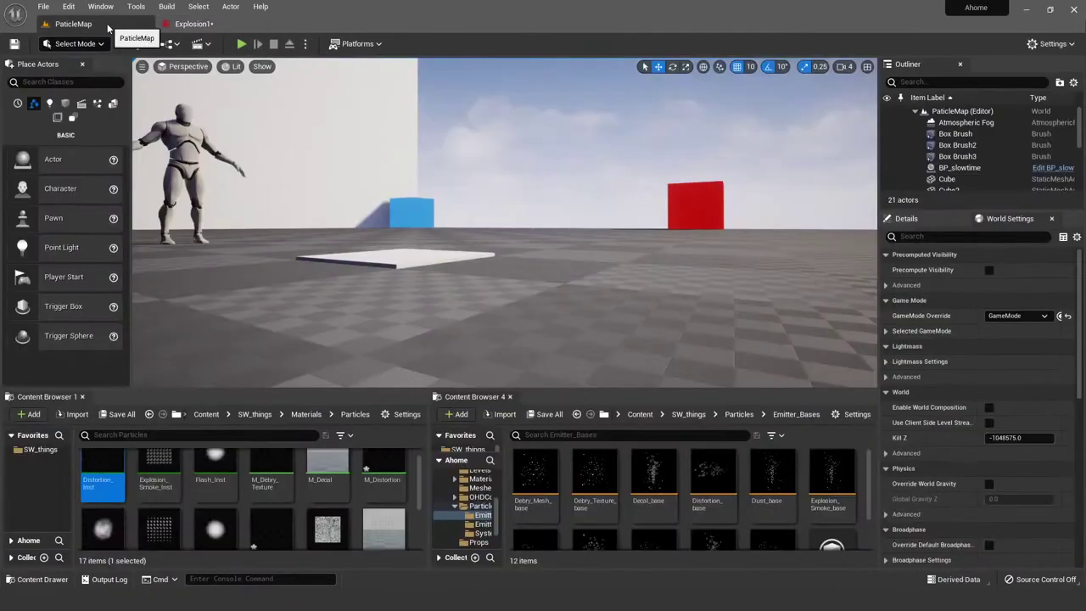
right_drag(296, 138, 297, 170)
right_drag(472, 170, 472, 153)
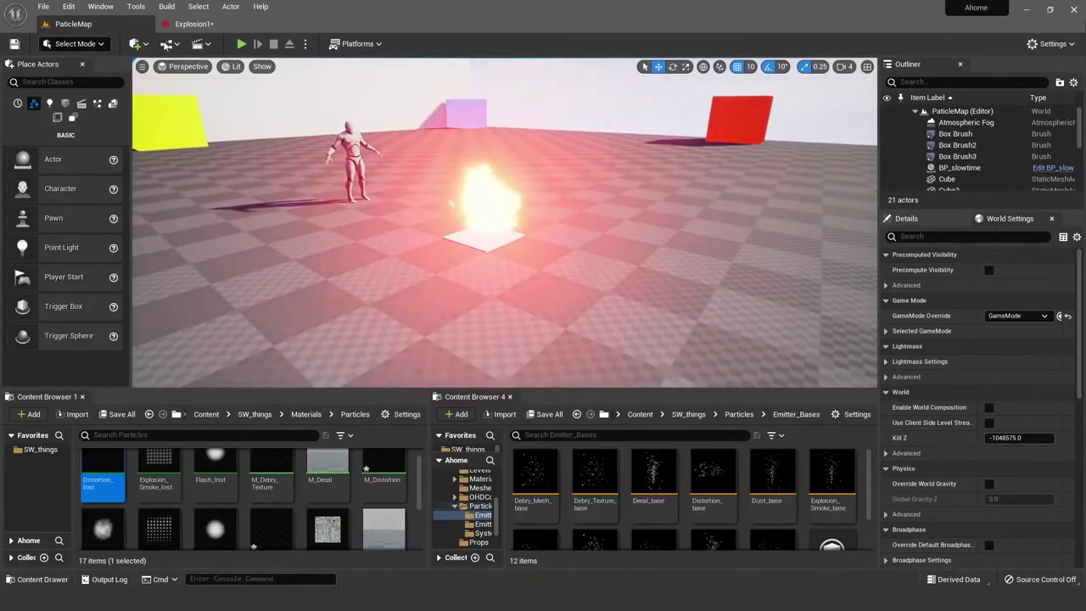
Step: In Explosion1, un-isolate Explosion_Fire and isolate Explosion_Smoke_base, then switch to the reference video
click(195, 24)
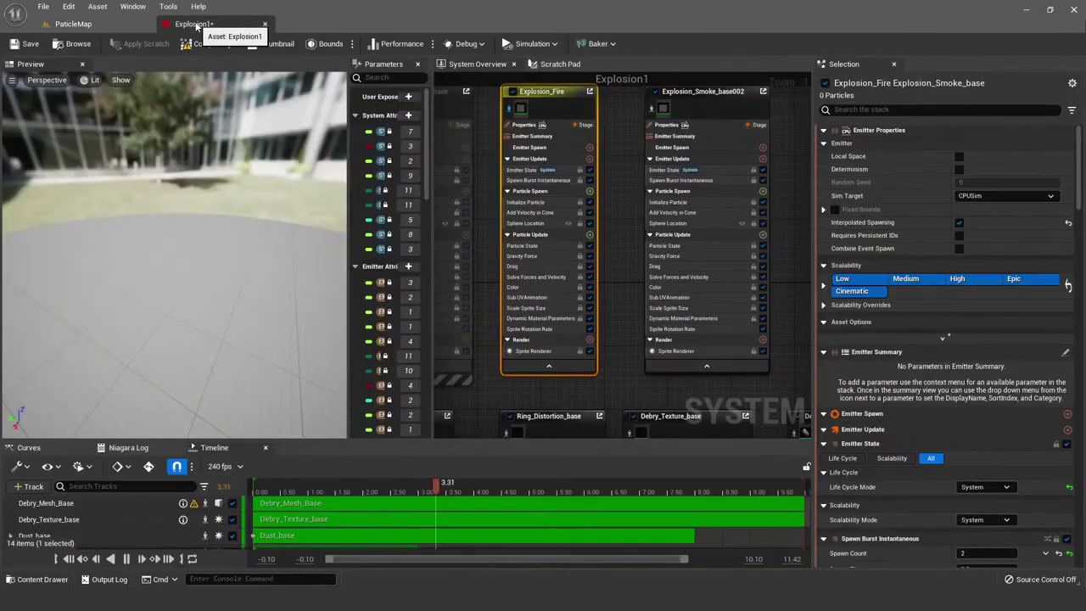
right_click(563, 96)
click(597, 131)
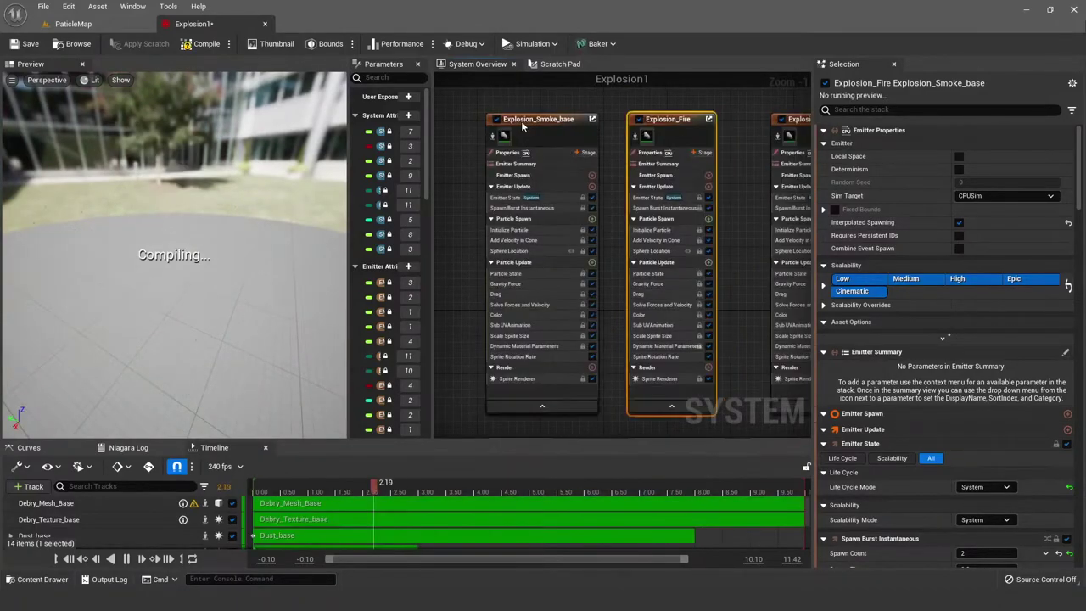
right_click(520, 124)
click(553, 160)
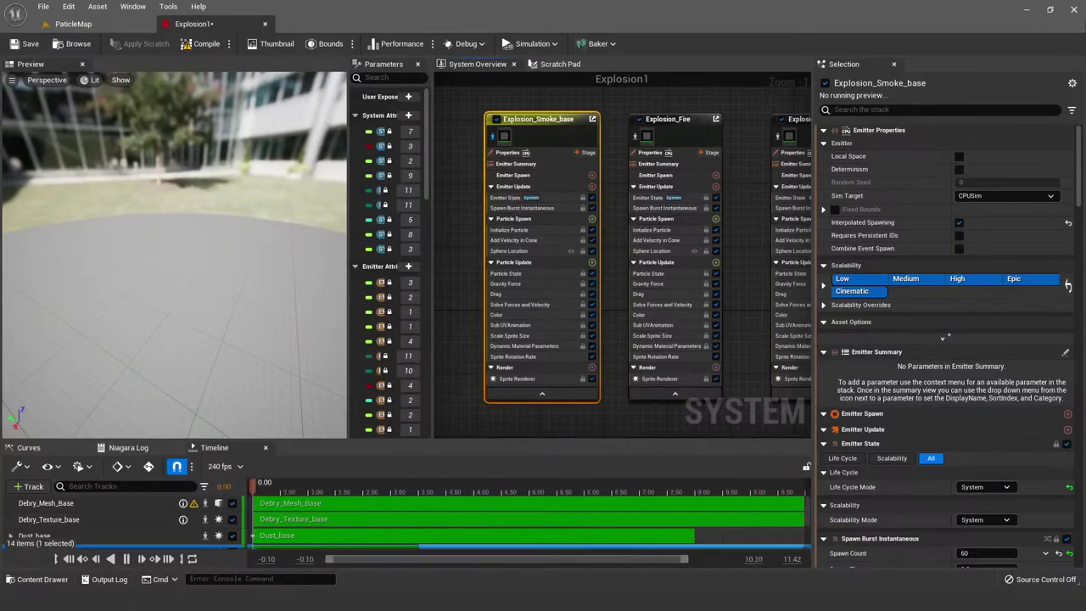
key(alt+Tab)
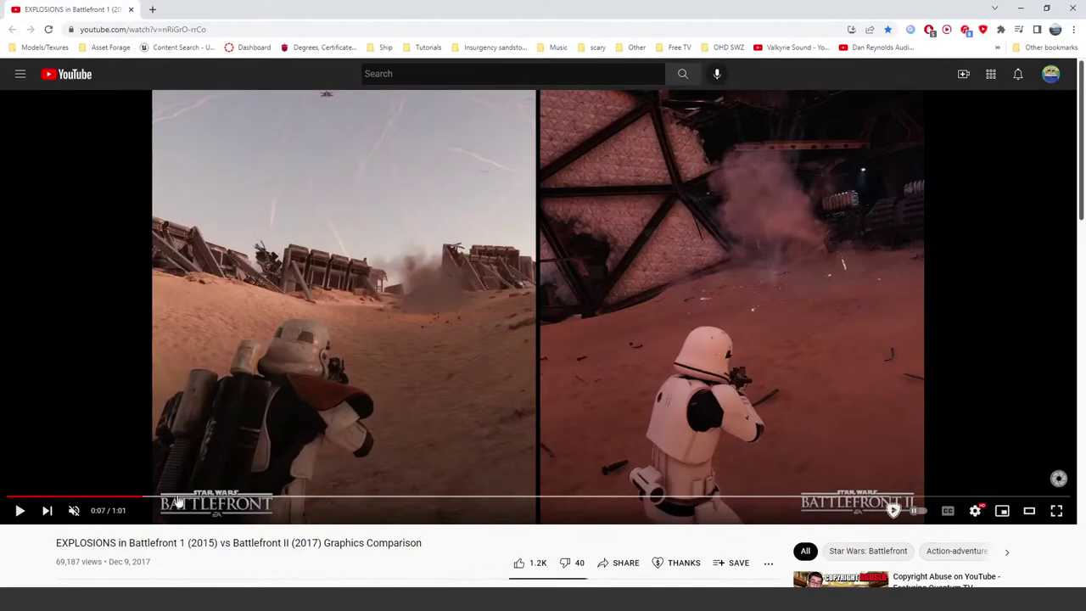
Step: Scrub the Battlefront comparison video back and pause it on the 0:06 explosion frame
click(133, 499)
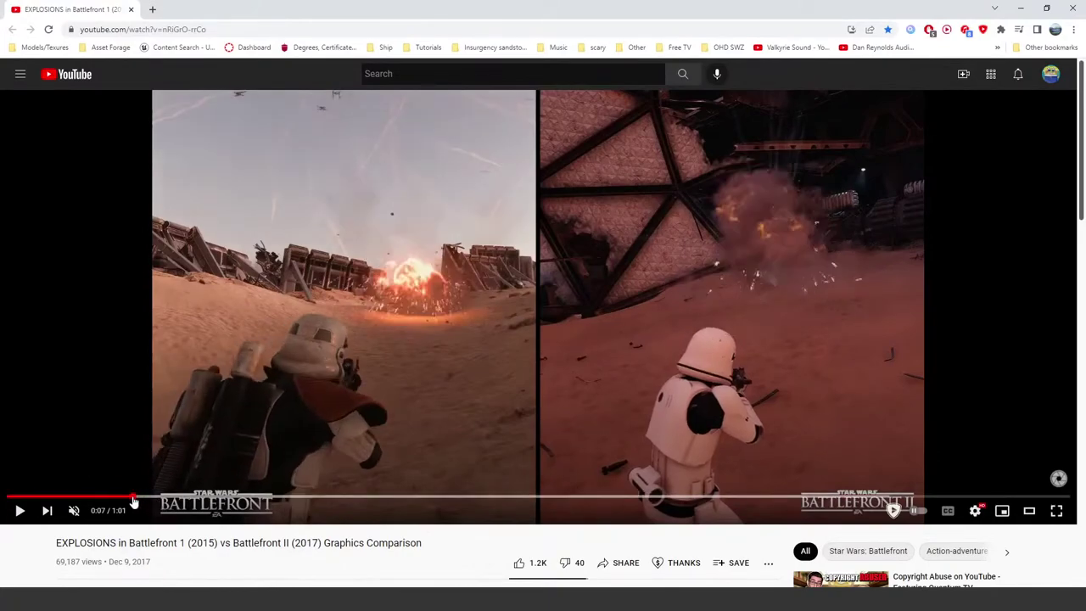
click(127, 498)
click(124, 497)
click(121, 497)
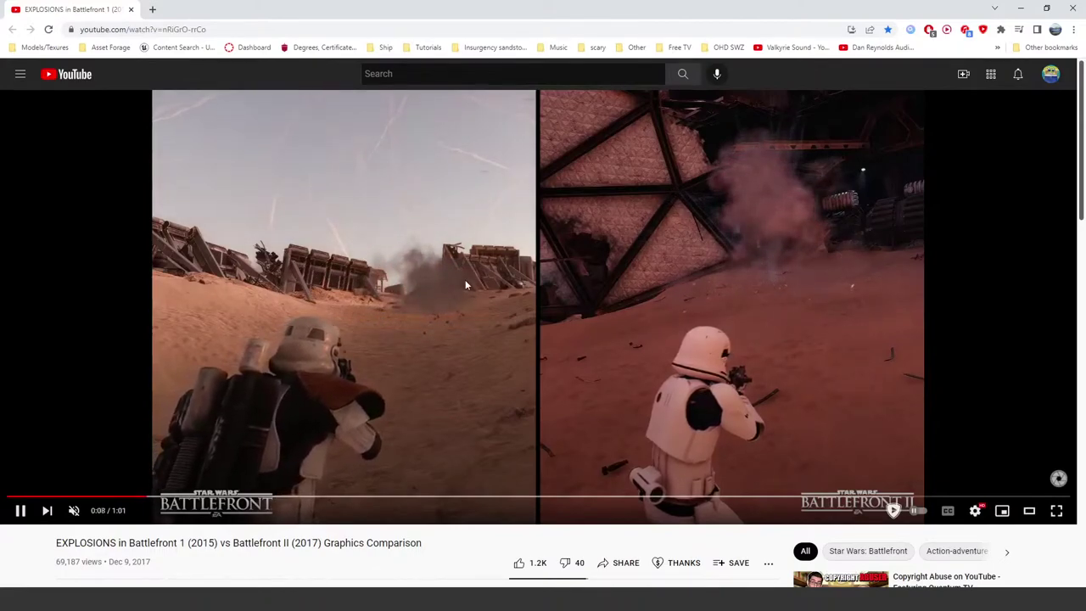
click(489, 325)
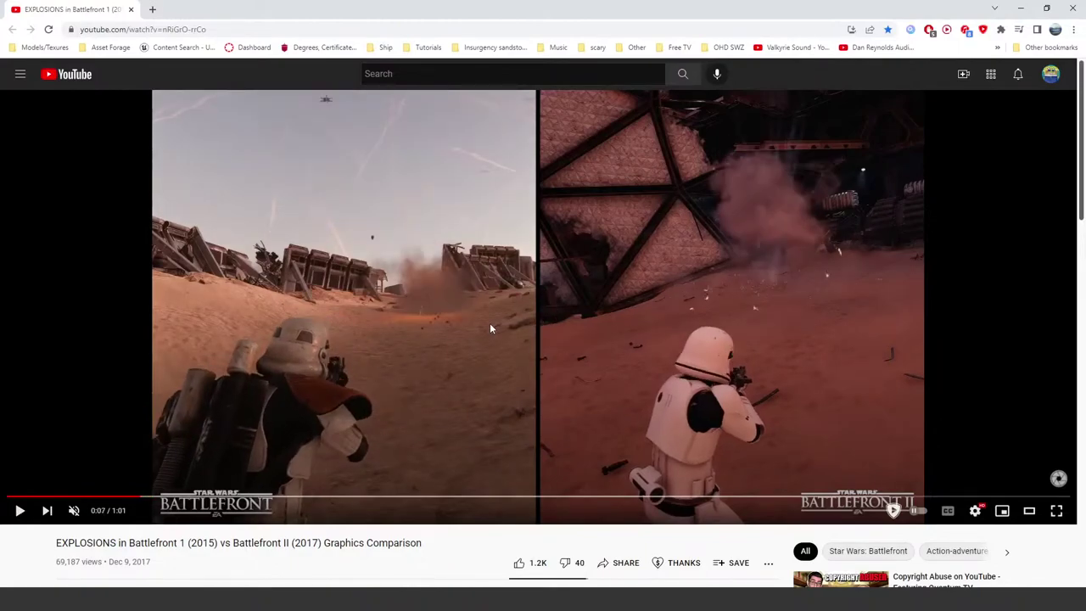
key(.)
key(.)
key(.)
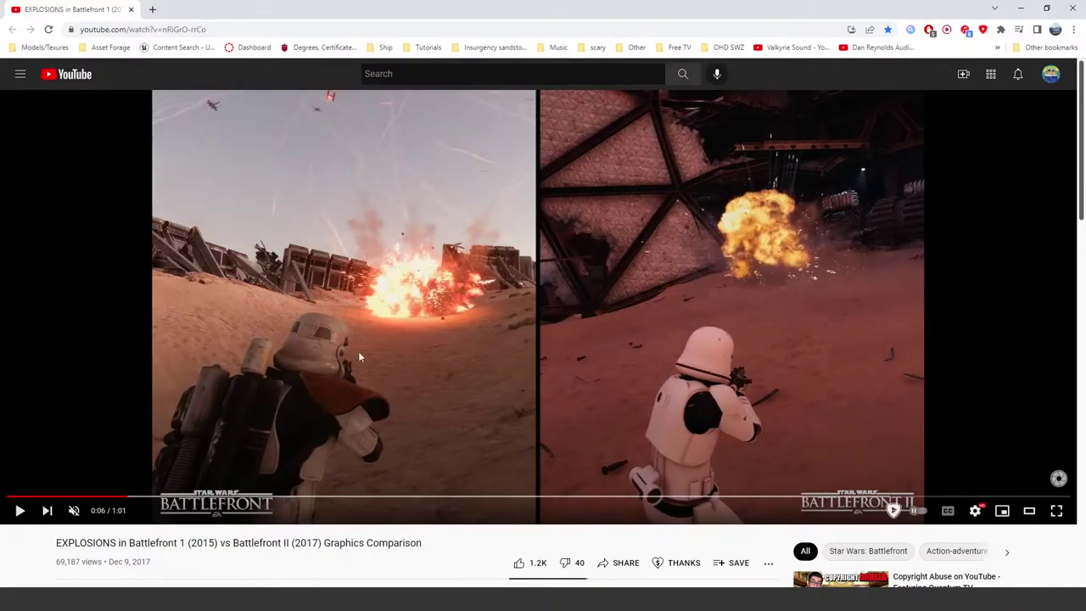
click(431, 331)
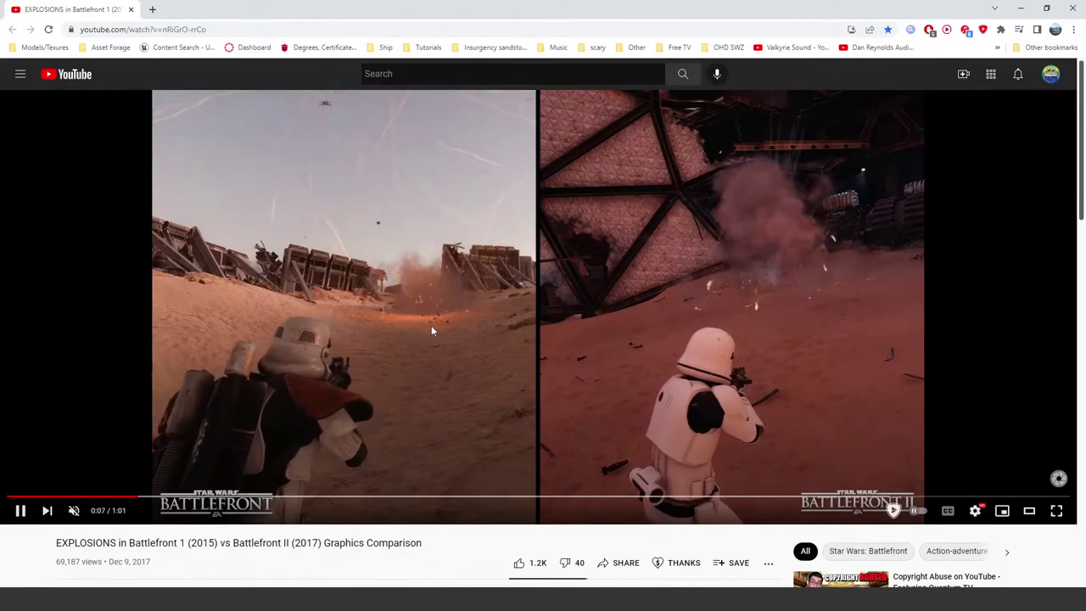
click(431, 330)
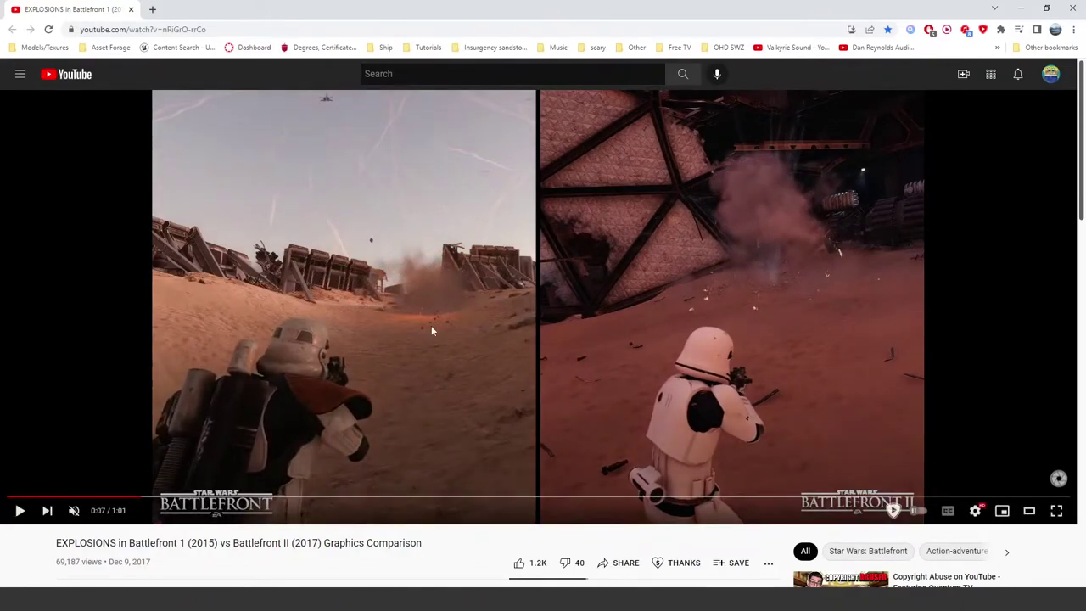
click(431, 330)
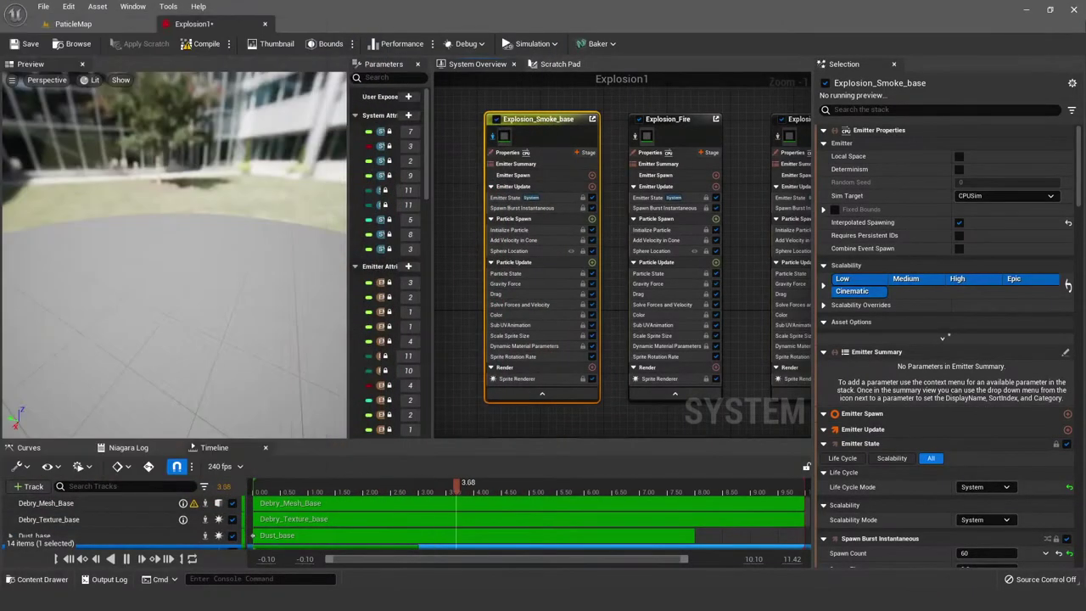
Step: Deselect Explosion_Smoke_base, watch the blast around the character in ParticleMap, then return to YouTube
click(456, 194)
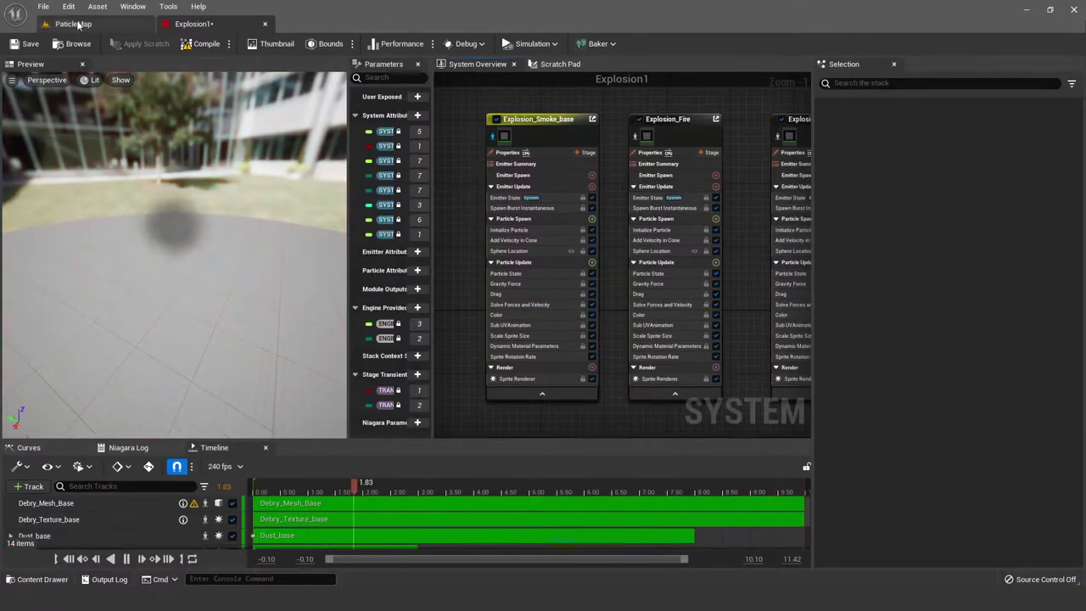
click(73, 24)
drag(488, 138, 484, 189)
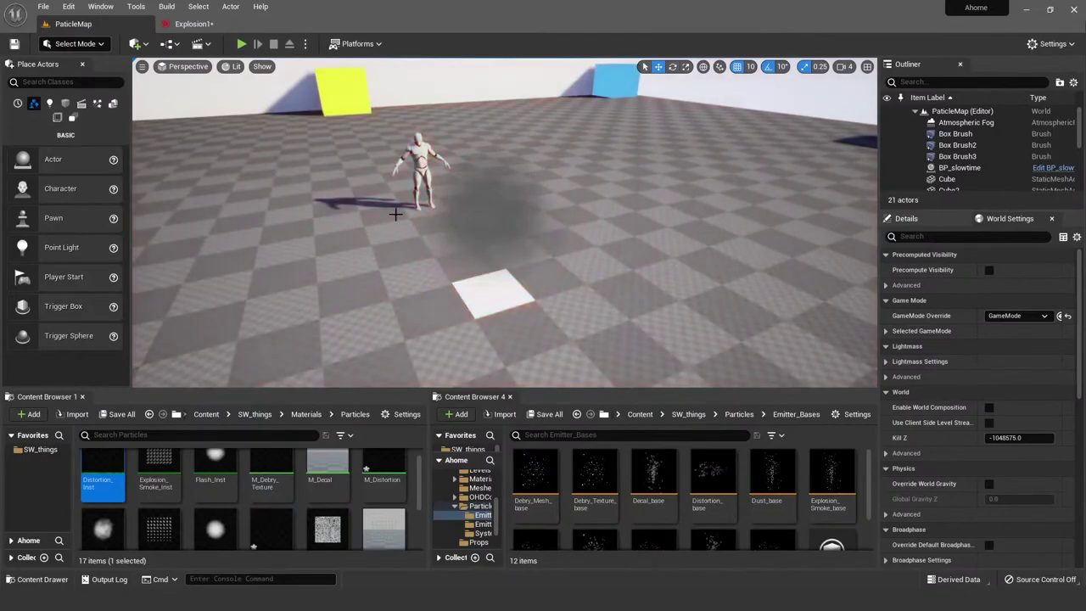
drag(634, 176, 518, 282)
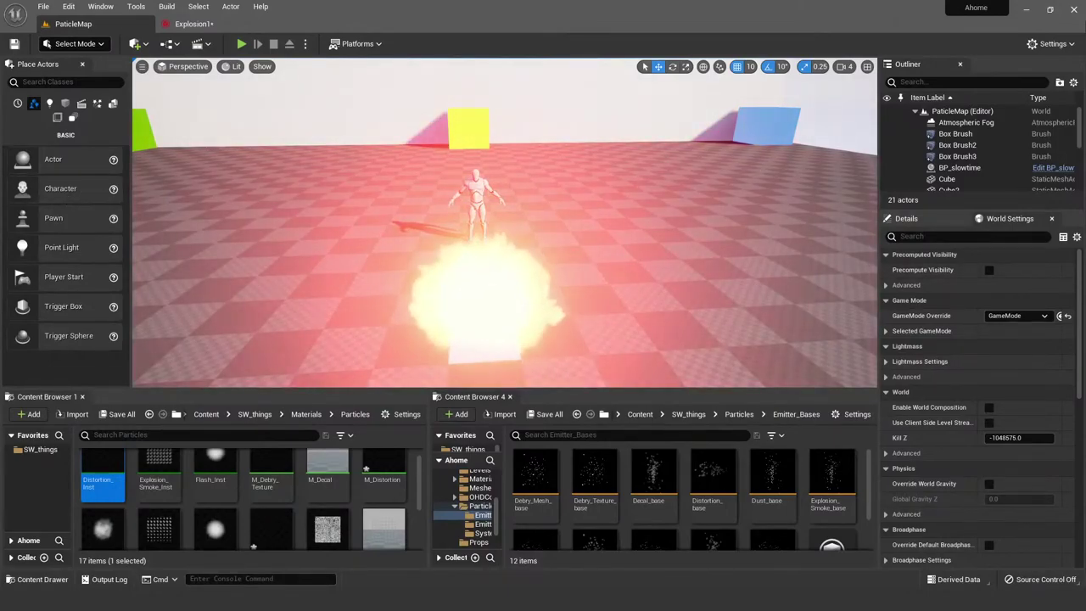
key(alt+Tab)
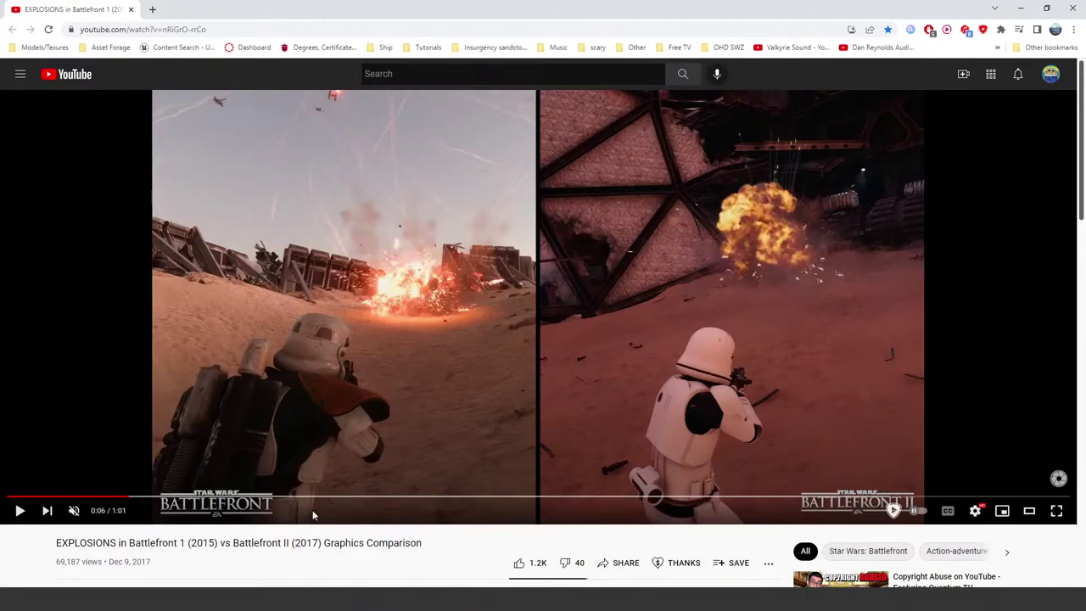
Step: Pause the reference video at 0:07 and step back eight frames through the blast
click(402, 277)
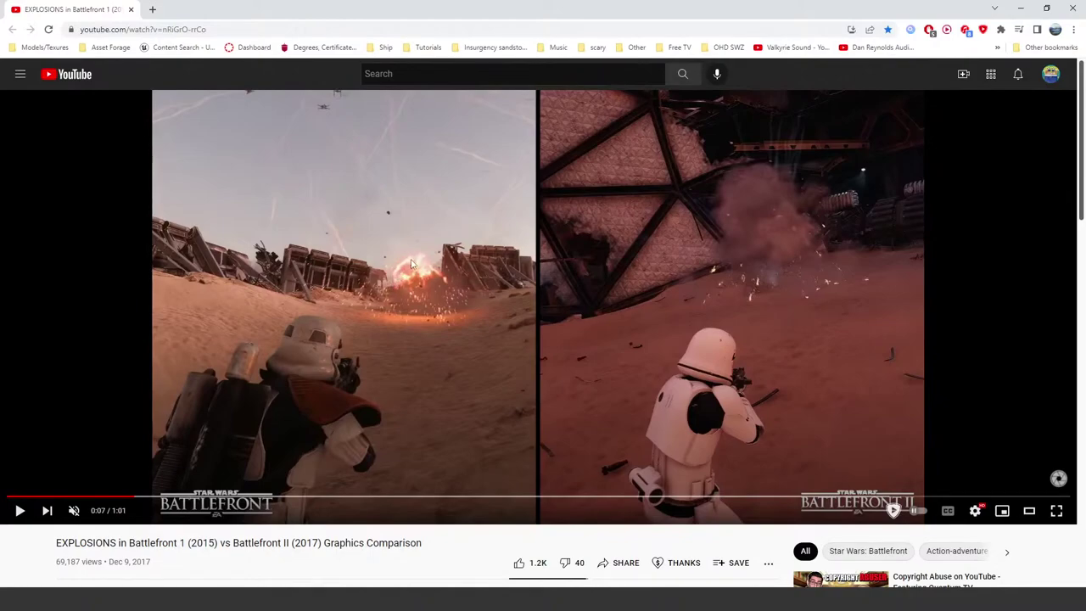
click(399, 278)
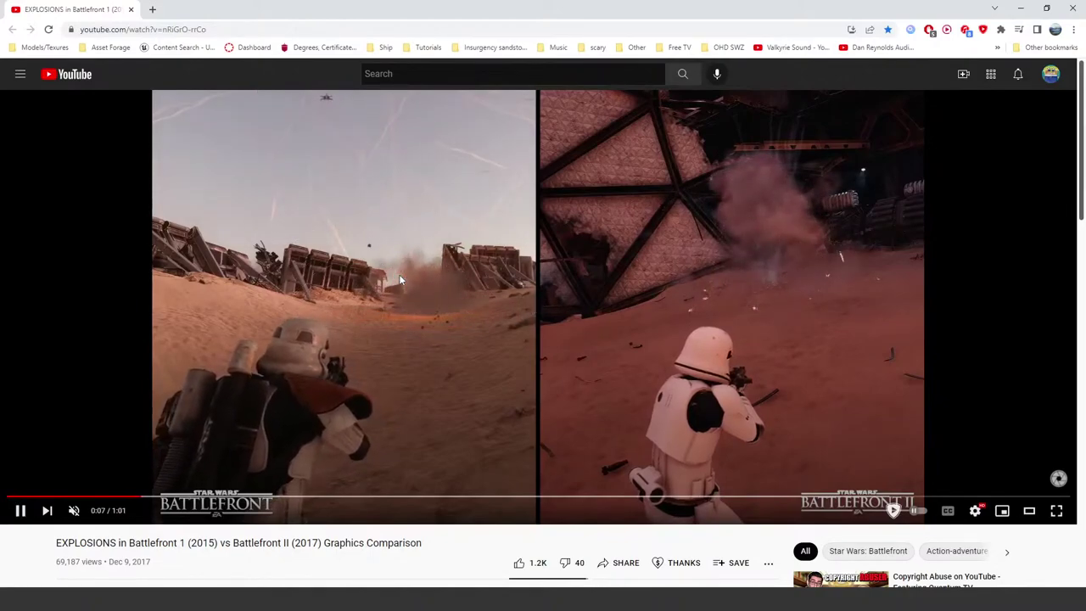
click(406, 266)
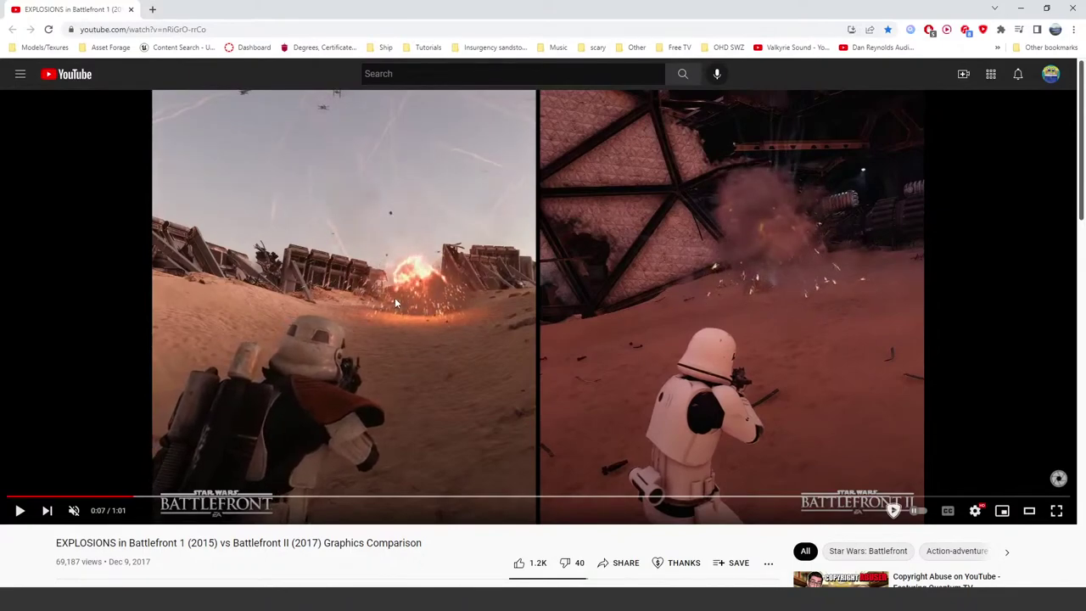
key(comma)
key(comma)
key(comma)
key(comma)
key(comma)
key(comma)
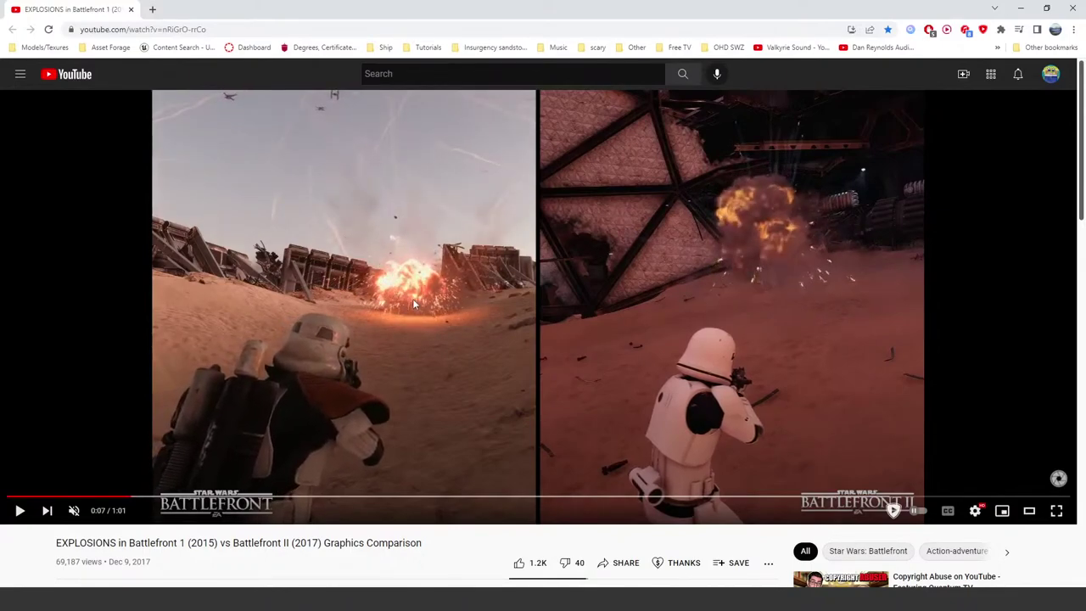
key(comma)
key(comma)
key(comma)
key(comma)
key(comma)
key(comma)
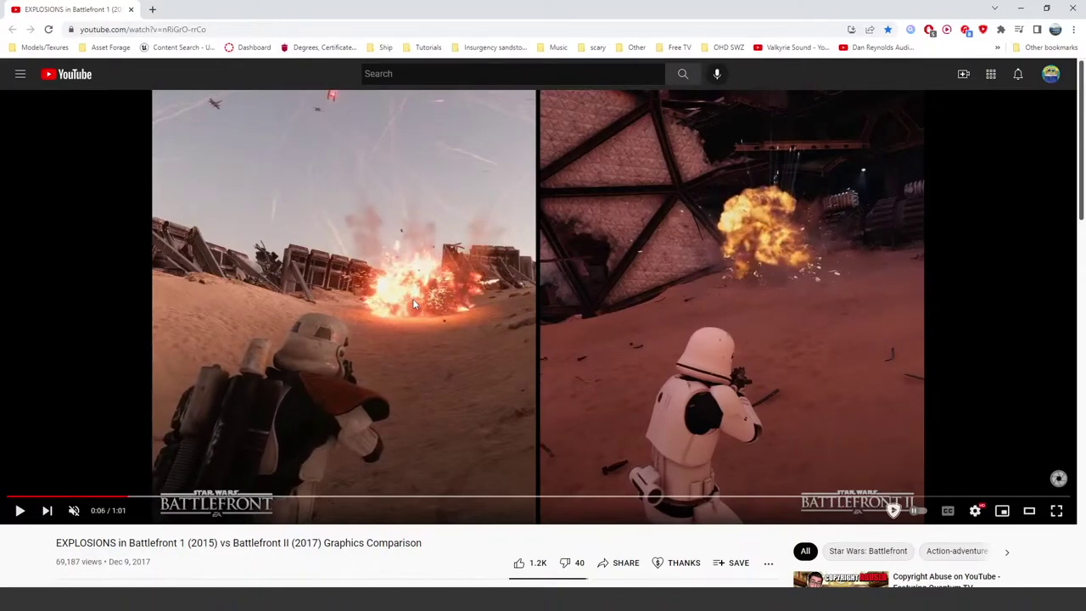
key(comma)
key(comma)
key(comma)
key(comma)
key(comma)
key(comma)
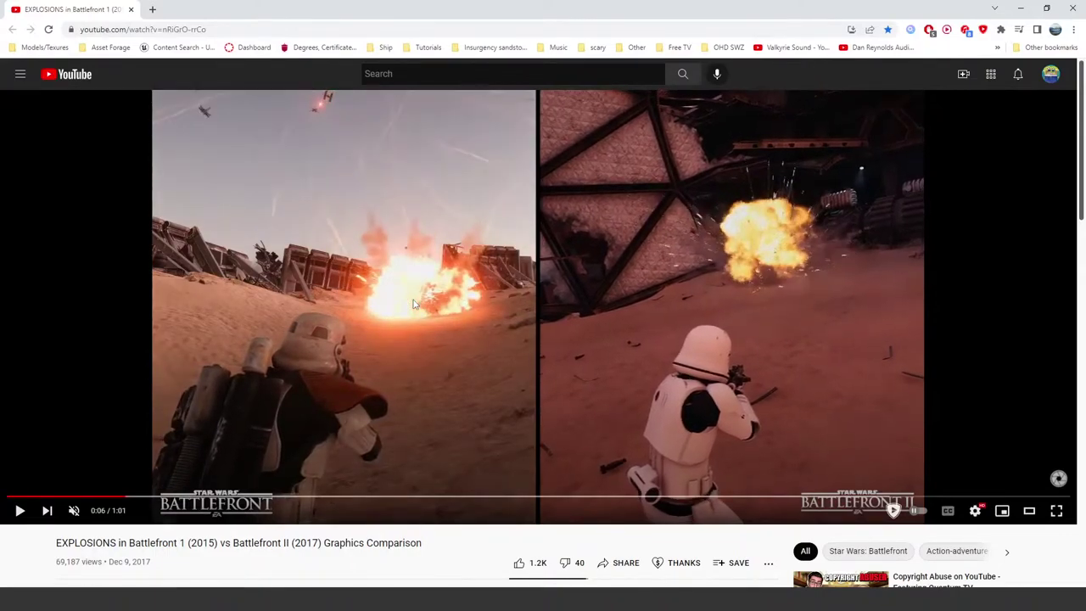
key(comma)
key(comma)
key(comma)
key(comma)
key(comma)
key(comma)
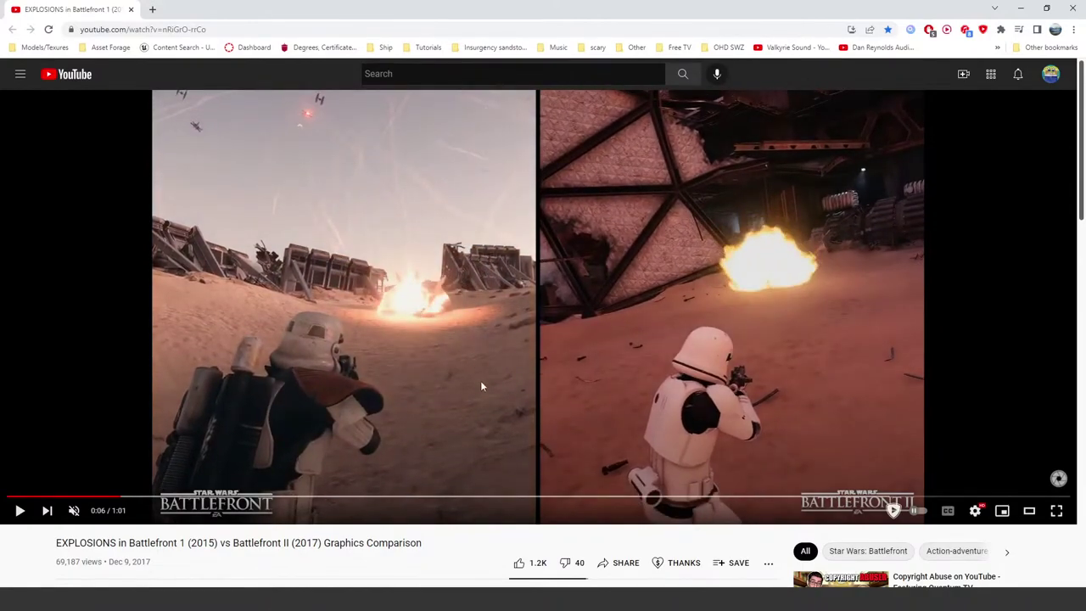
key(comma)
key(comma)
key(comma)
key(comma)
key(comma)
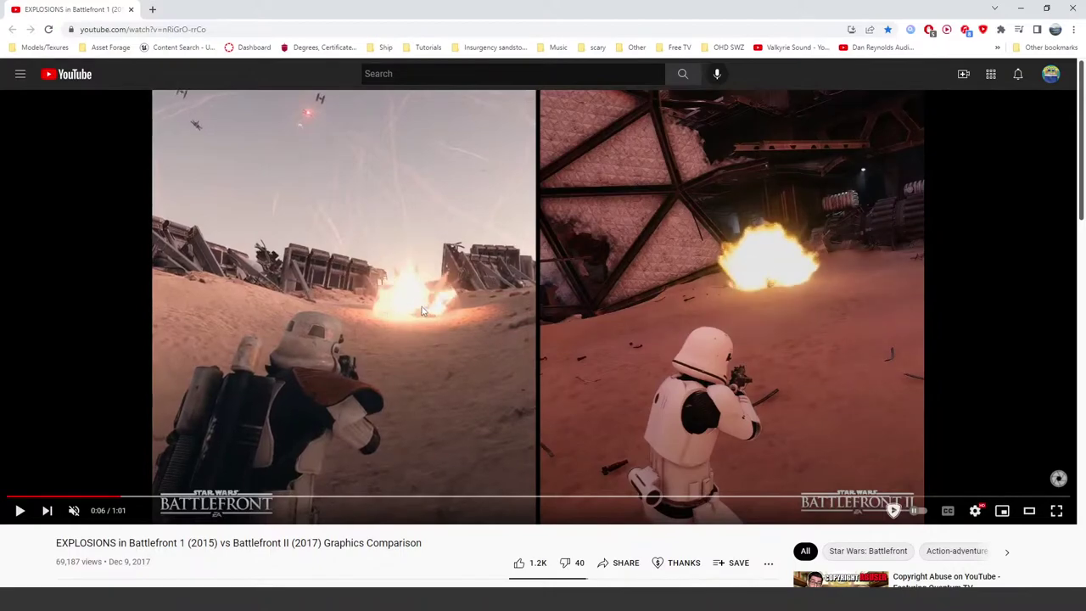
key(comma)
key(comma)
key(comma)
key(comma)
key(comma)
key(comma)
key(comma)
key(comma)
key(comma)
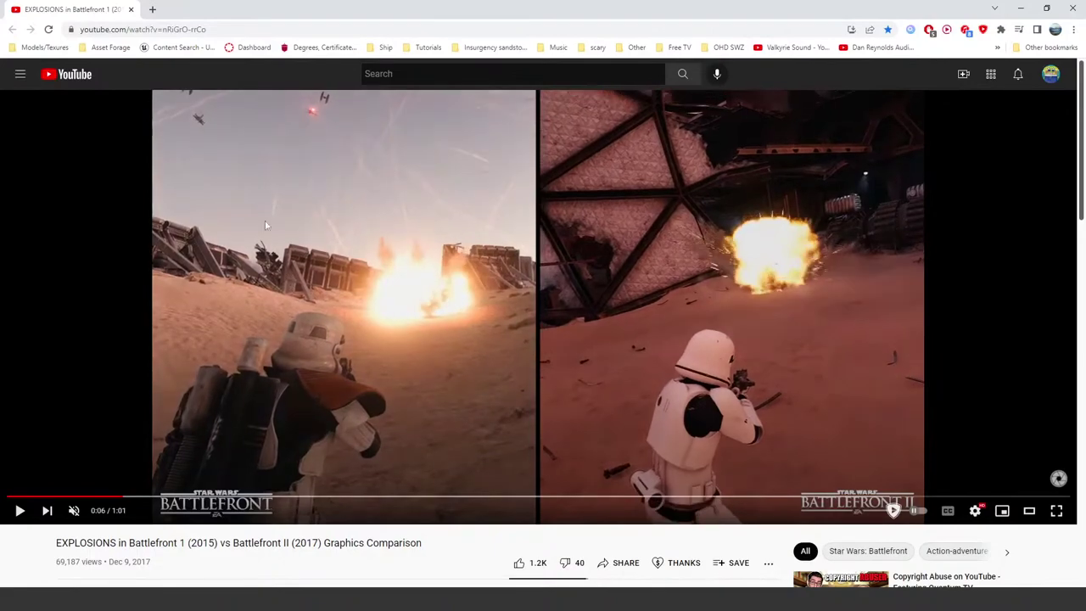
key(comma)
key(comma)
key(comma)
key(comma)
key(comma)
key(comma)
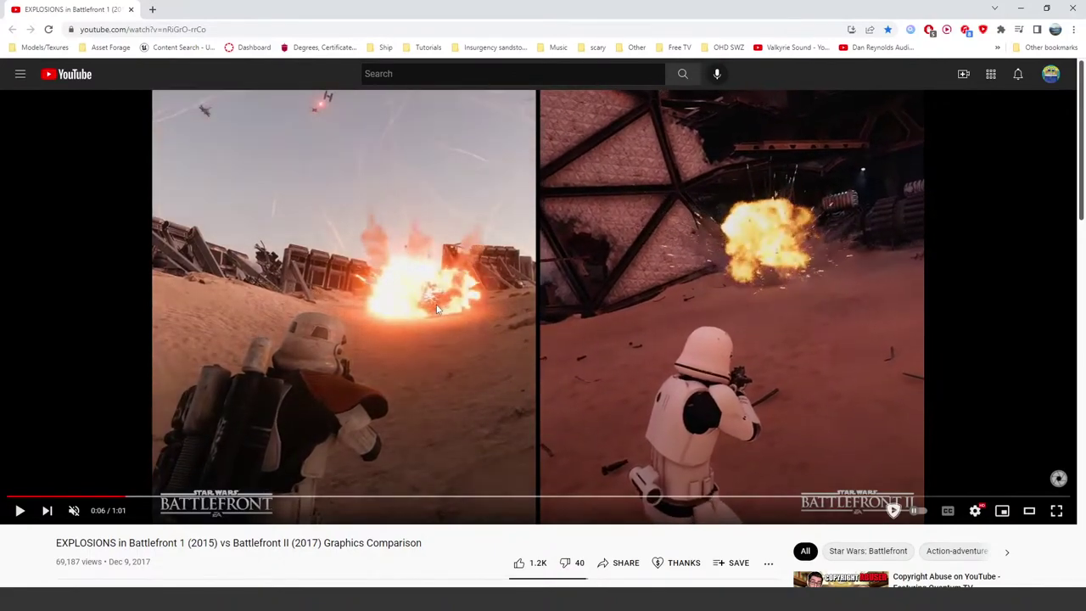
key(comma)
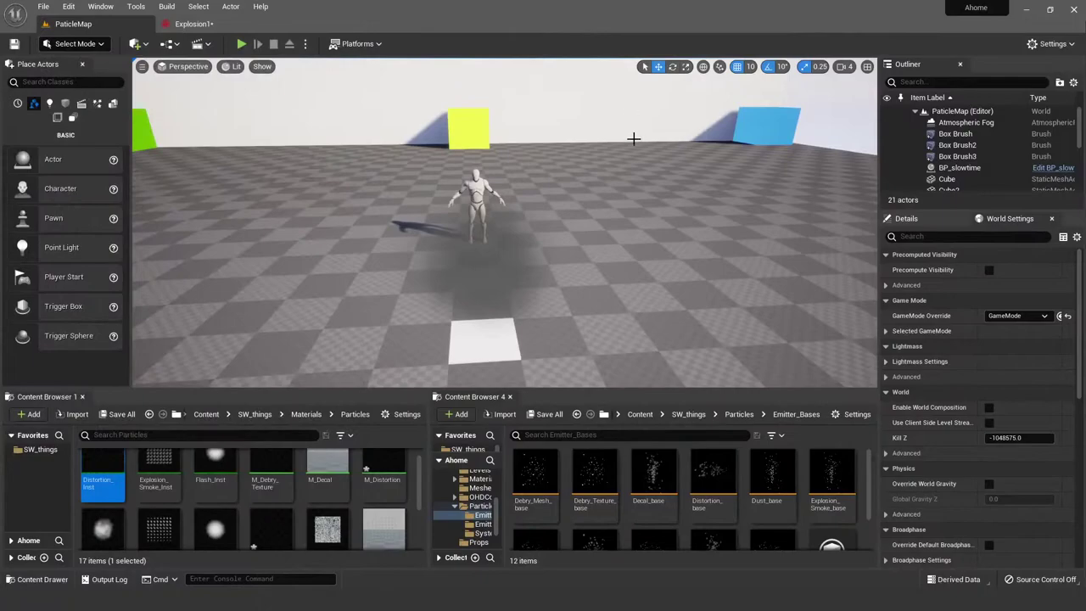
Step: Pull the ParticleMap view back to watch the looping bursts, then return to Explosion1
right_drag(633, 138, 667, 155)
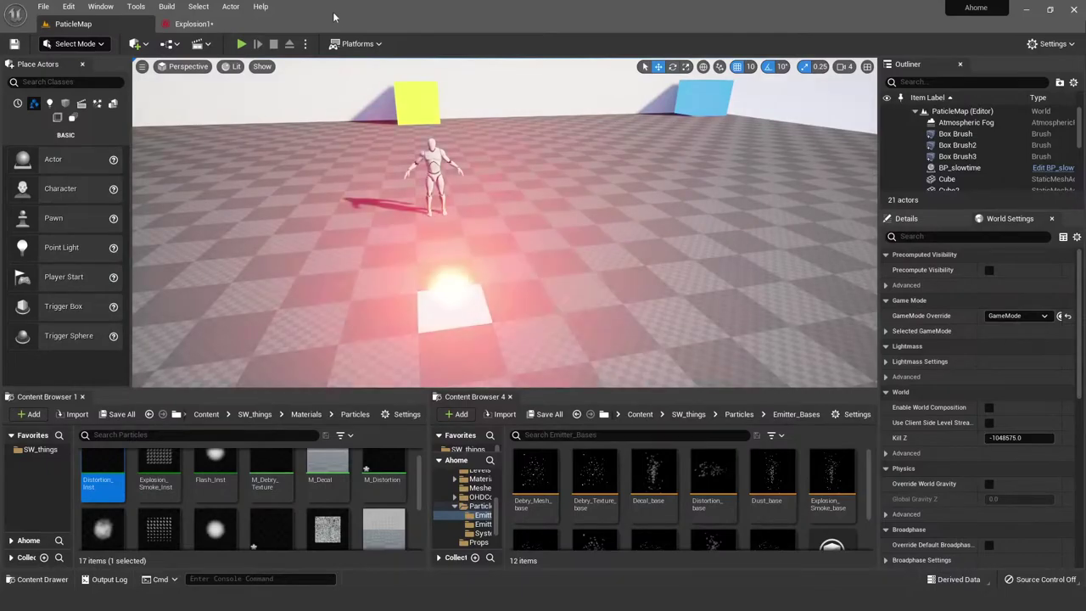
click(194, 24)
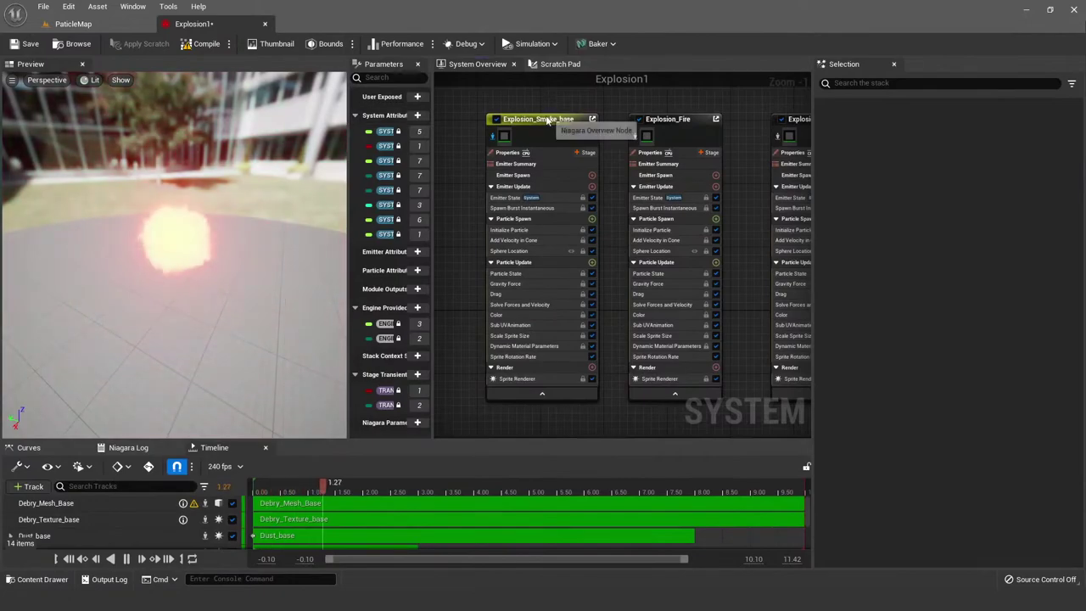
Step: Toggle the Explosion_Smoke_base emitter off and review the Explosion_Fire and smoke emitter action menus
click(542, 118)
click(543, 105)
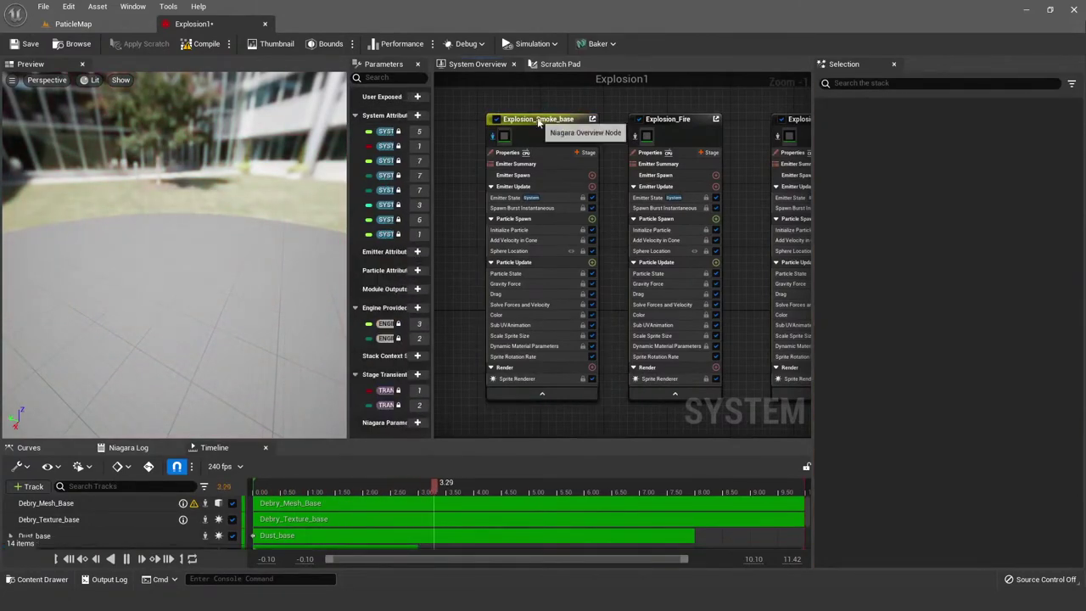
right_click(543, 122)
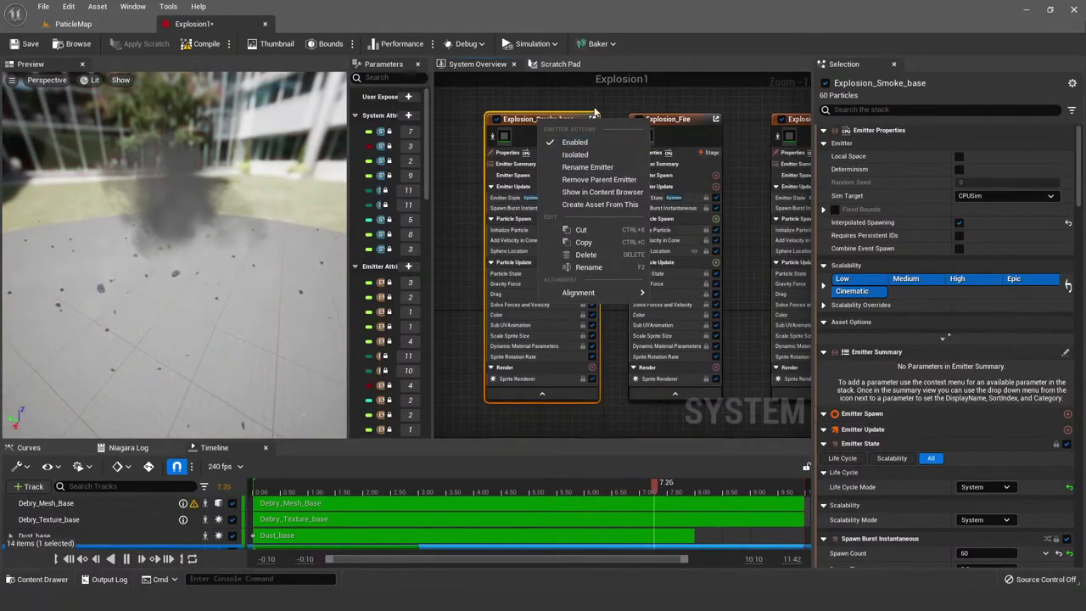
click(575, 142)
right_drag(657, 125, 525, 143)
right_click(526, 142)
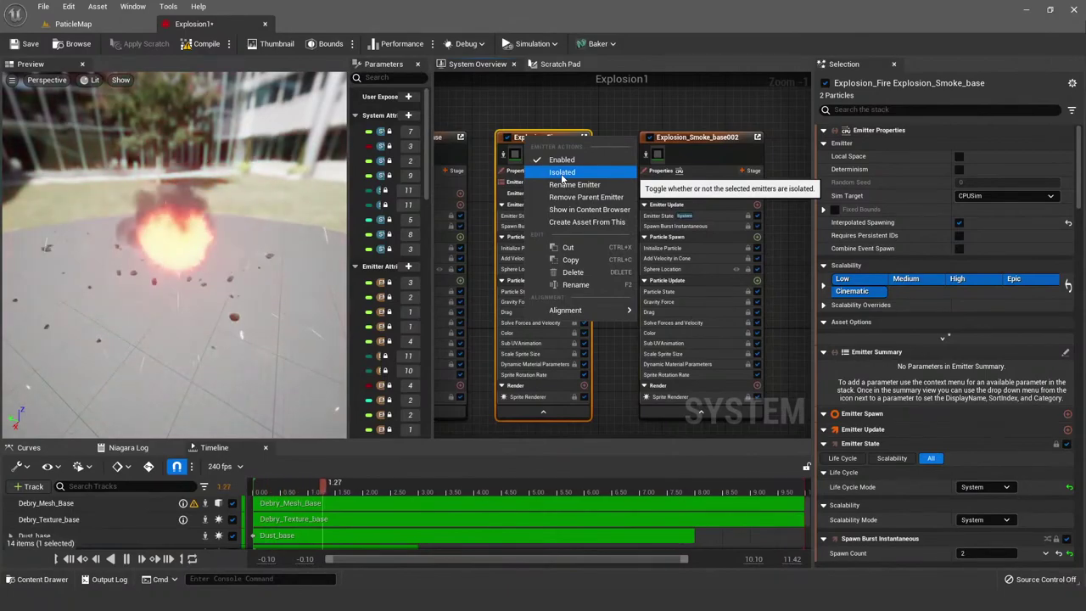
click(490, 104)
right_drag(454, 125, 555, 124)
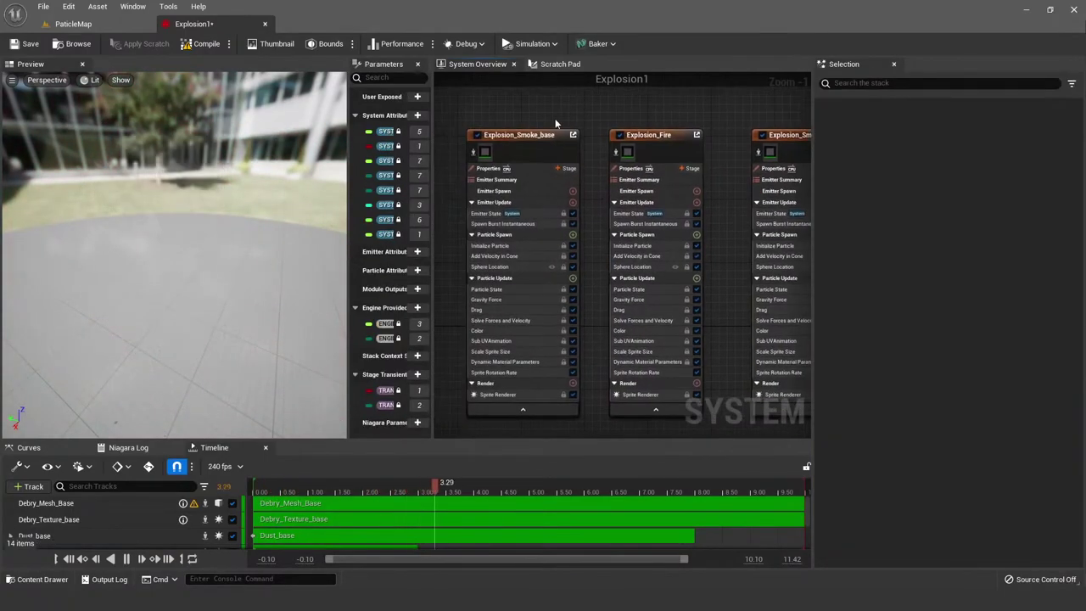
right_click(543, 135)
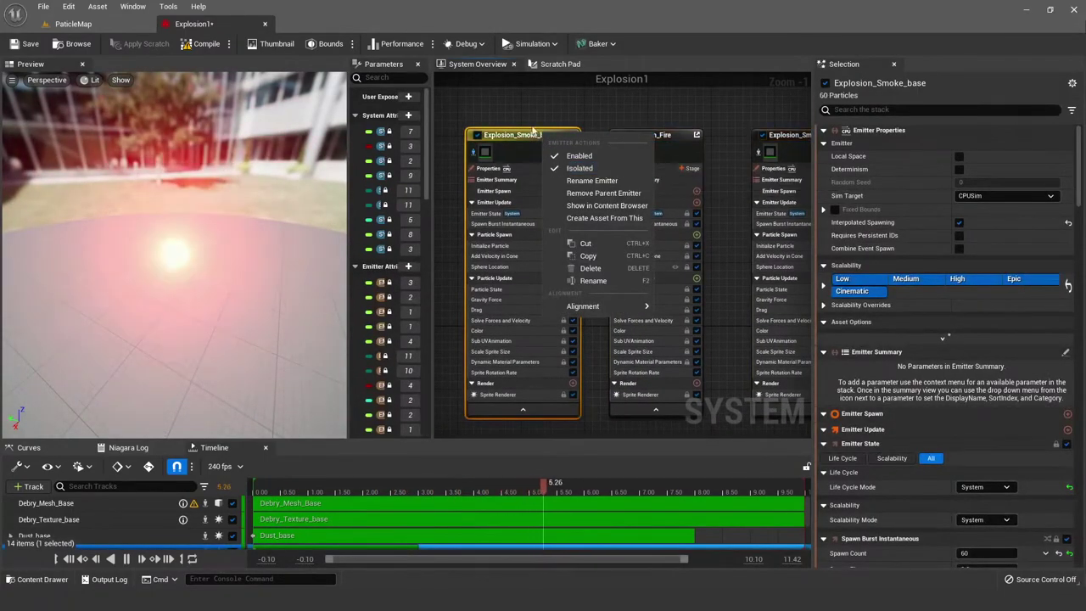
click(499, 110)
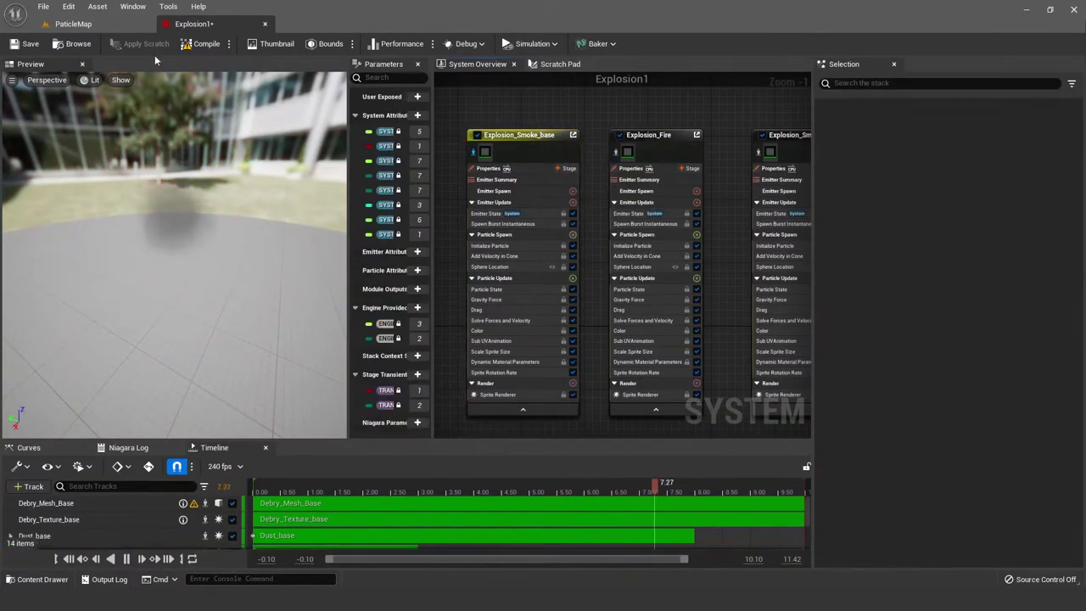
Step: Check the ParticleMap level, inspect the smoke emitter's Dynamic Material Parameters, then switch to the reference video
click(112, 28)
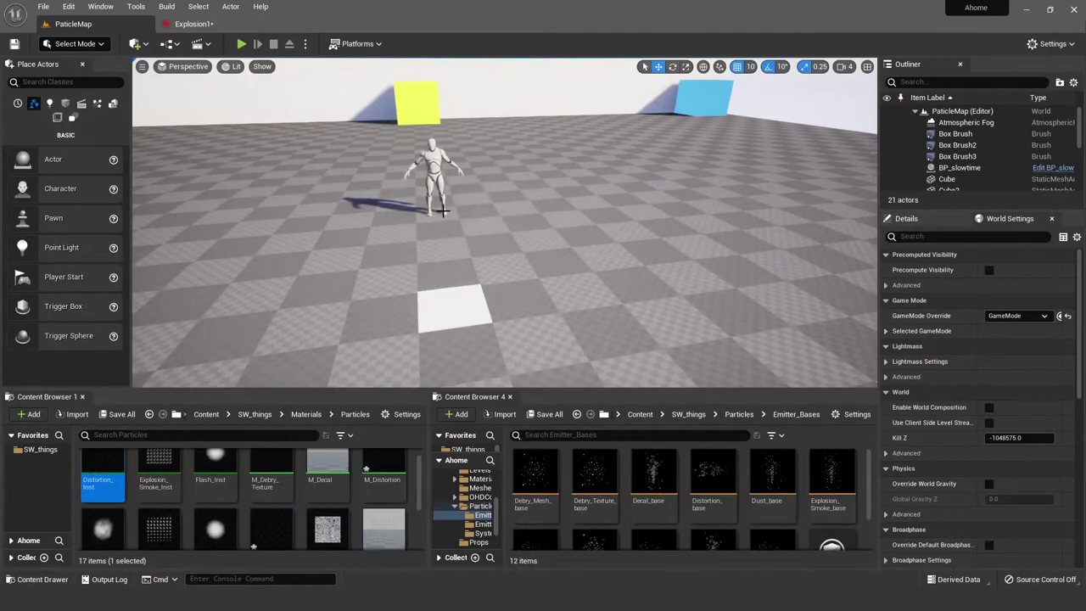
click(193, 25)
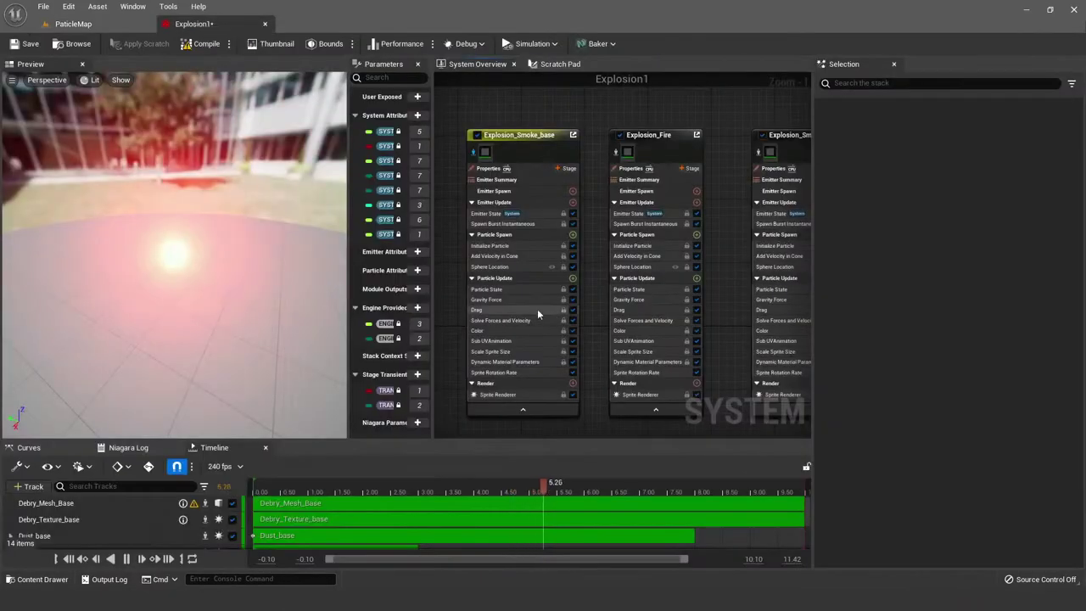
click(509, 362)
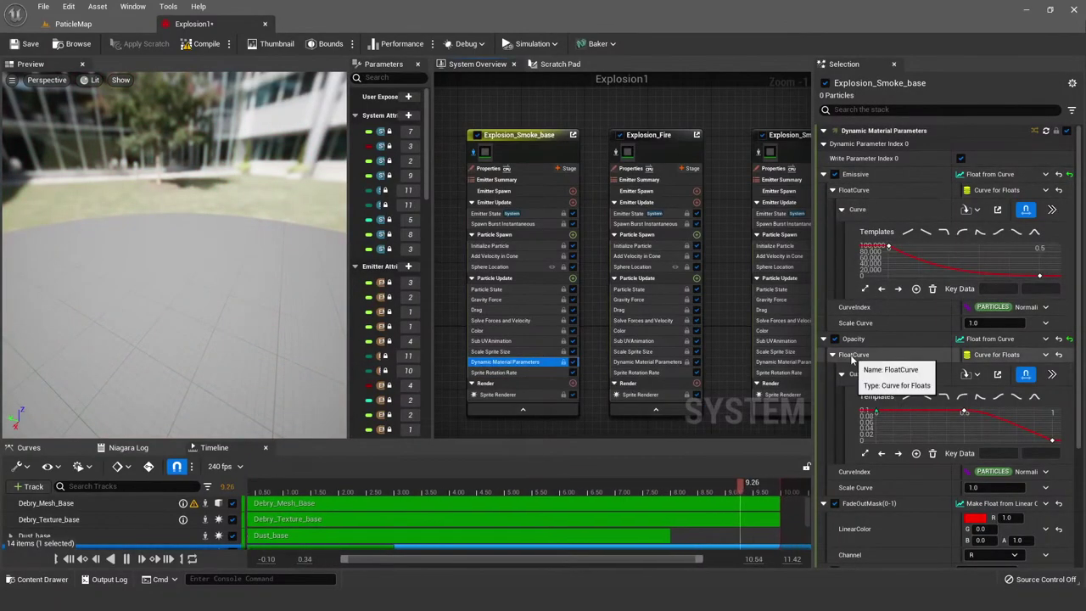
right_drag(638, 126, 543, 115)
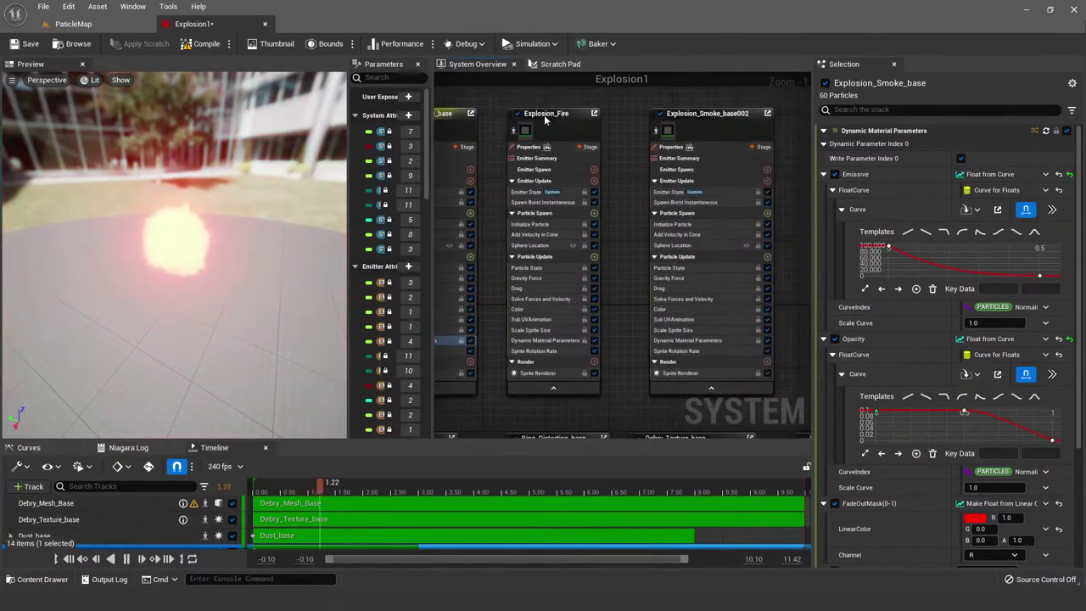
right_click(544, 115)
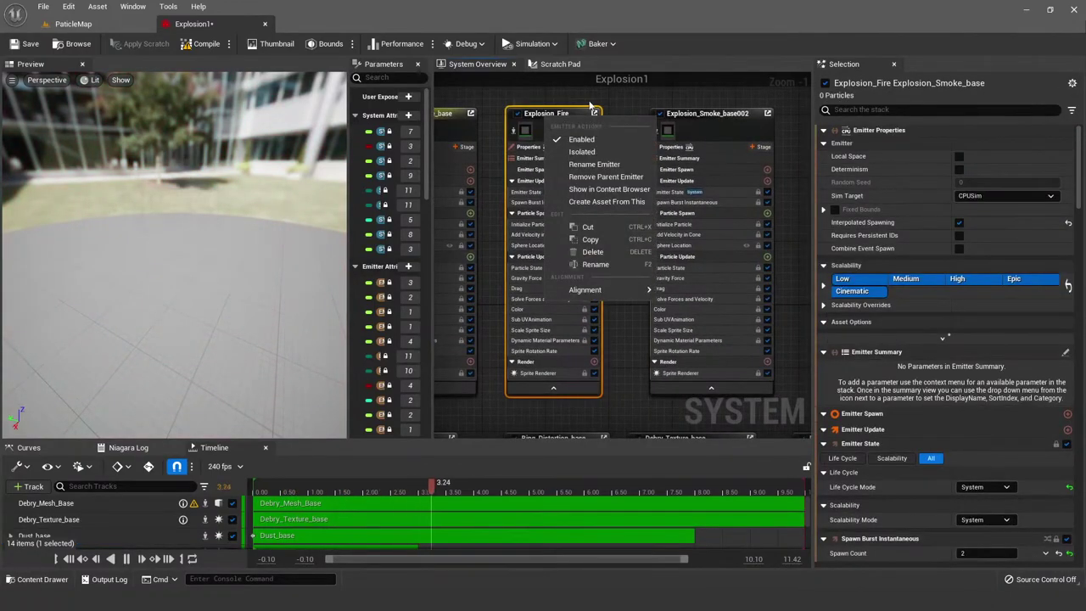
click(566, 101)
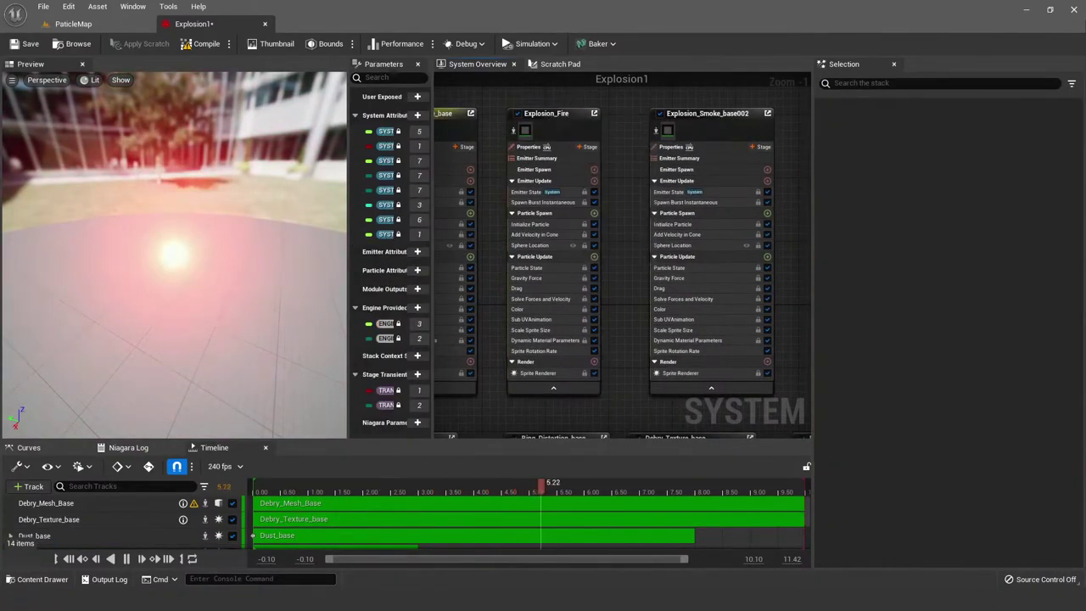
key(alt+Tab)
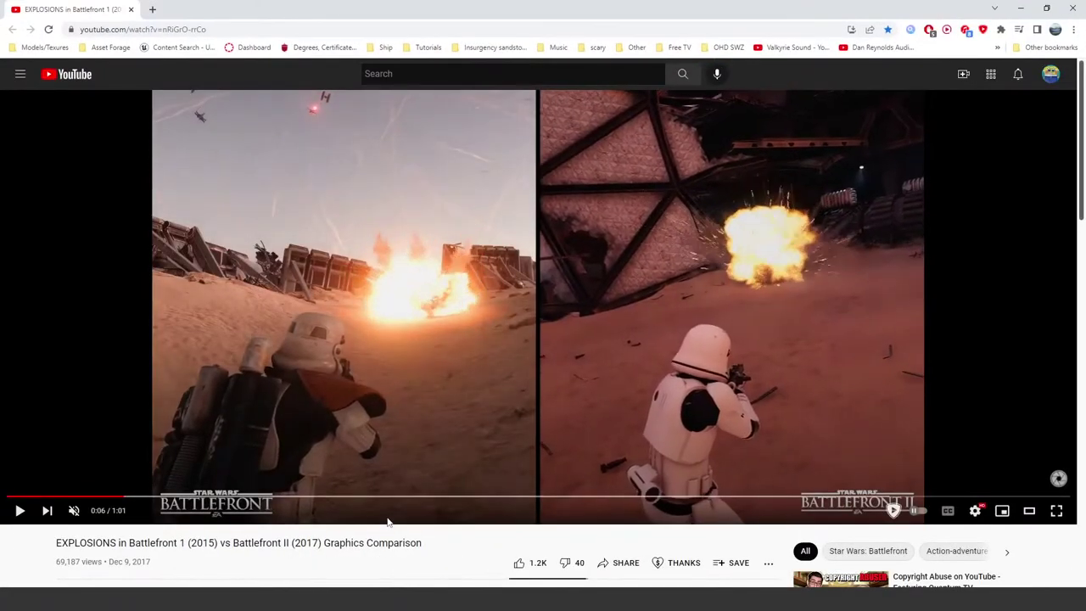
Step: Play and pause the comparison video around 0:06–0:07 to study the two blasts
click(378, 281)
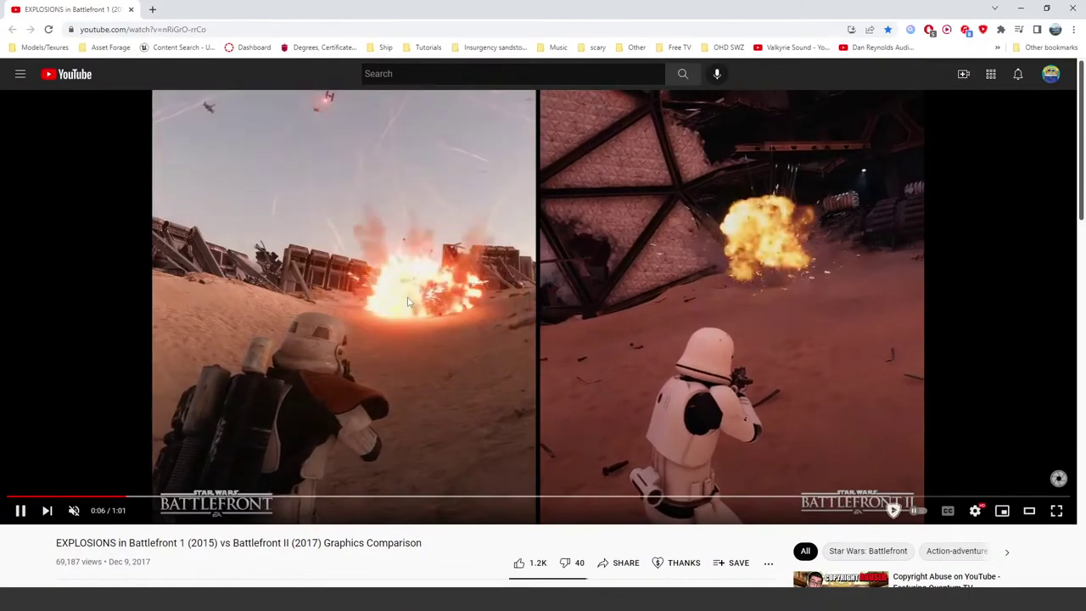
click(431, 303)
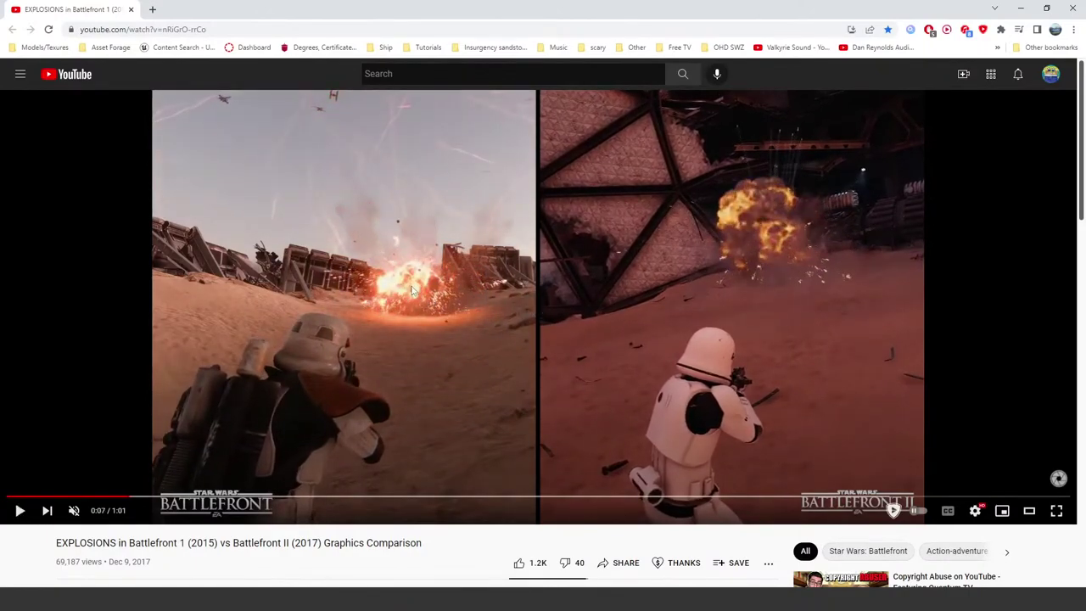
click(395, 305)
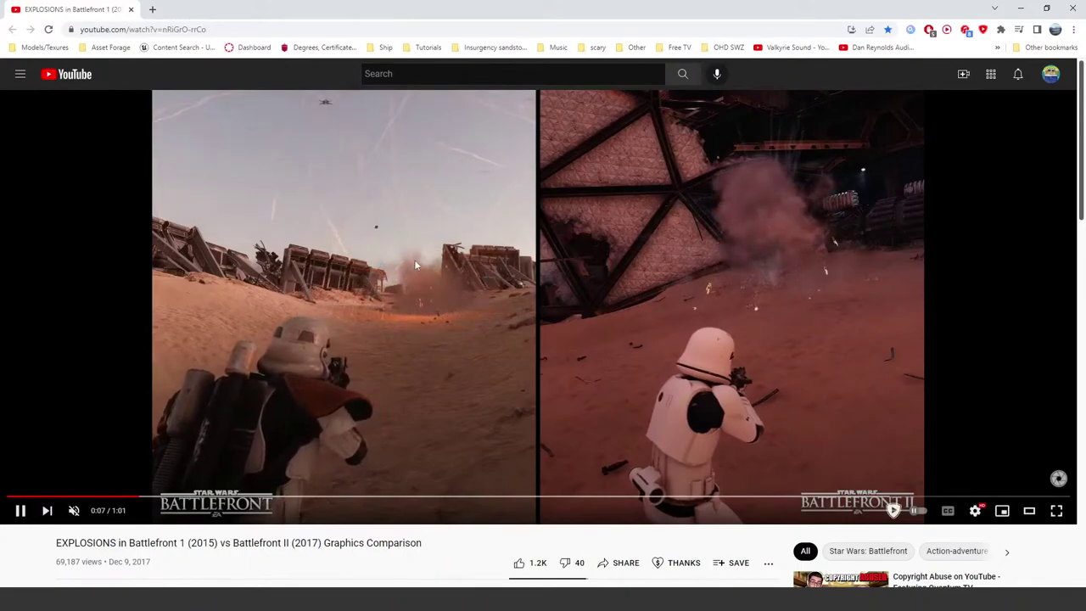
click(407, 272)
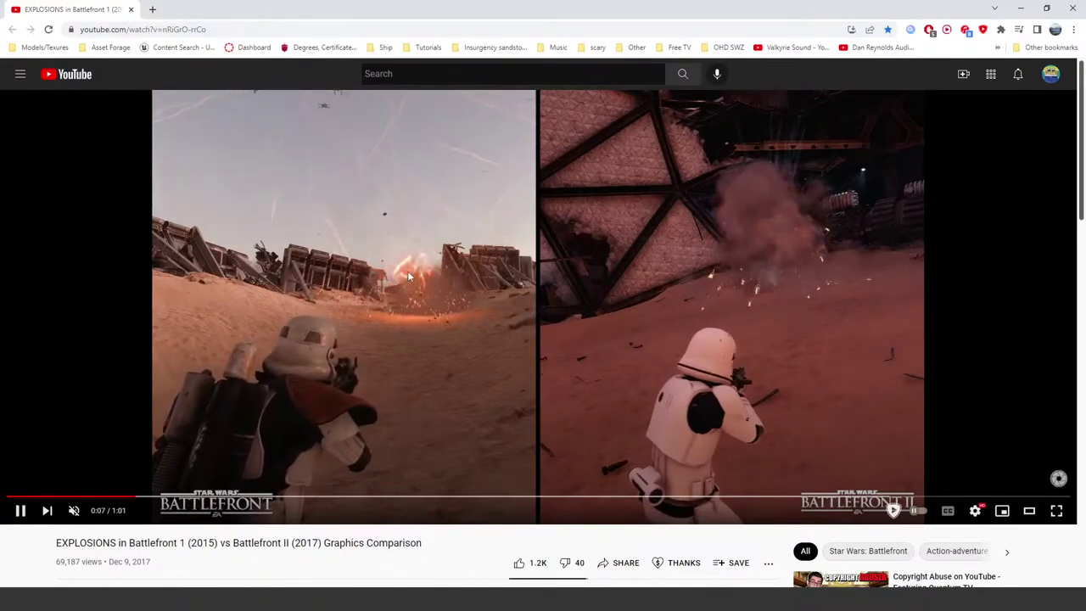
click(409, 278)
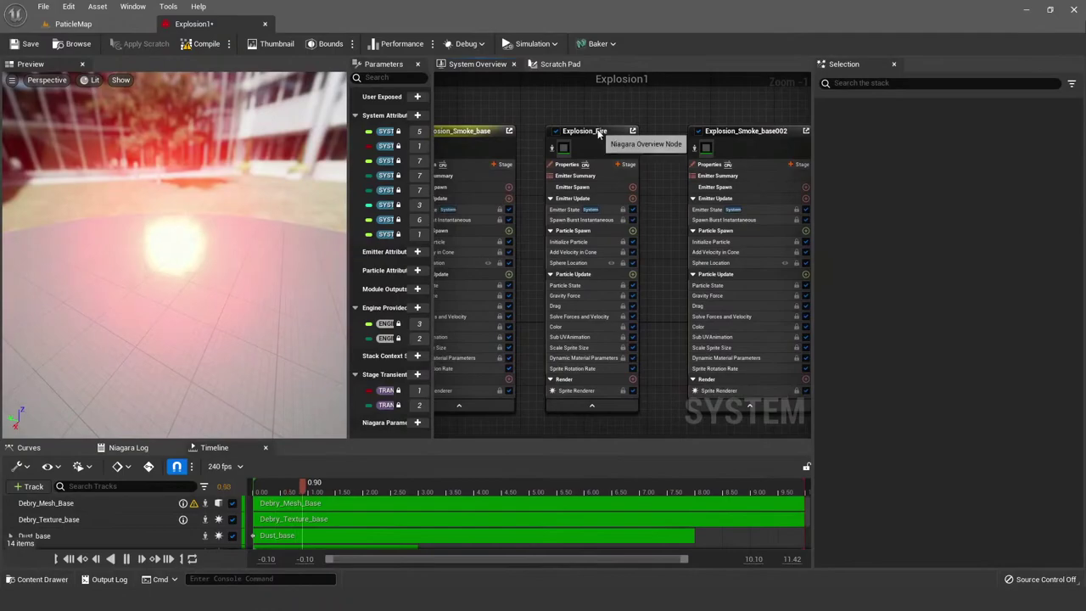
right_click(598, 133)
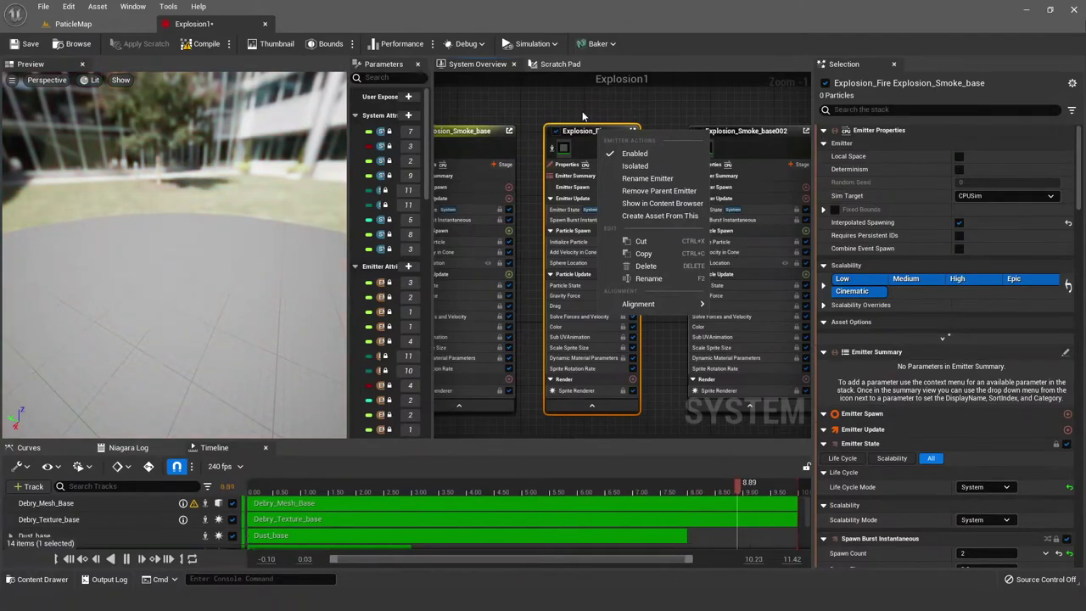
click(647, 167)
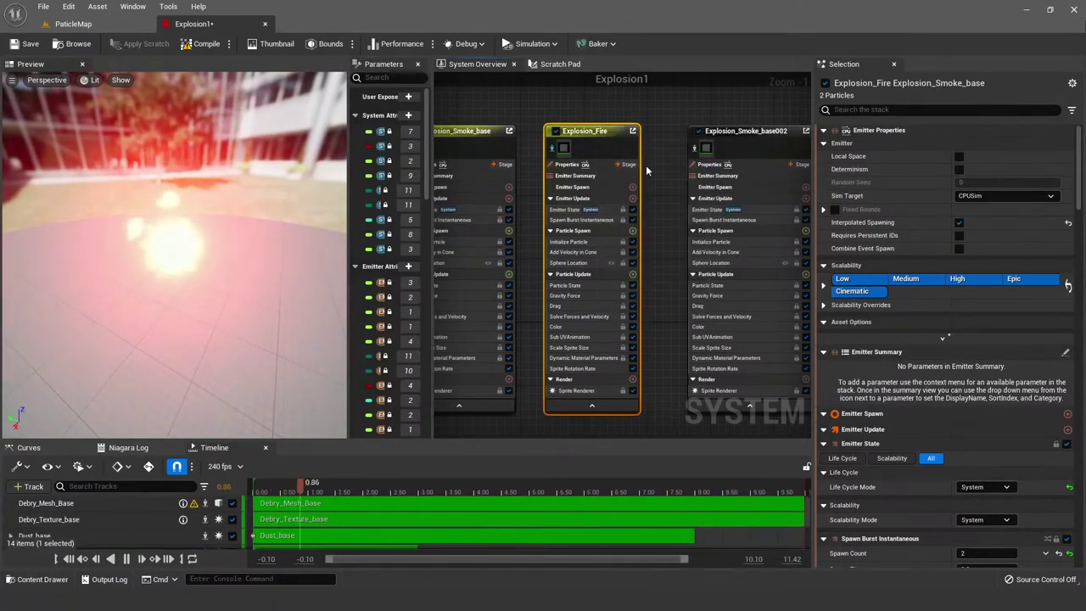
right_click(608, 150)
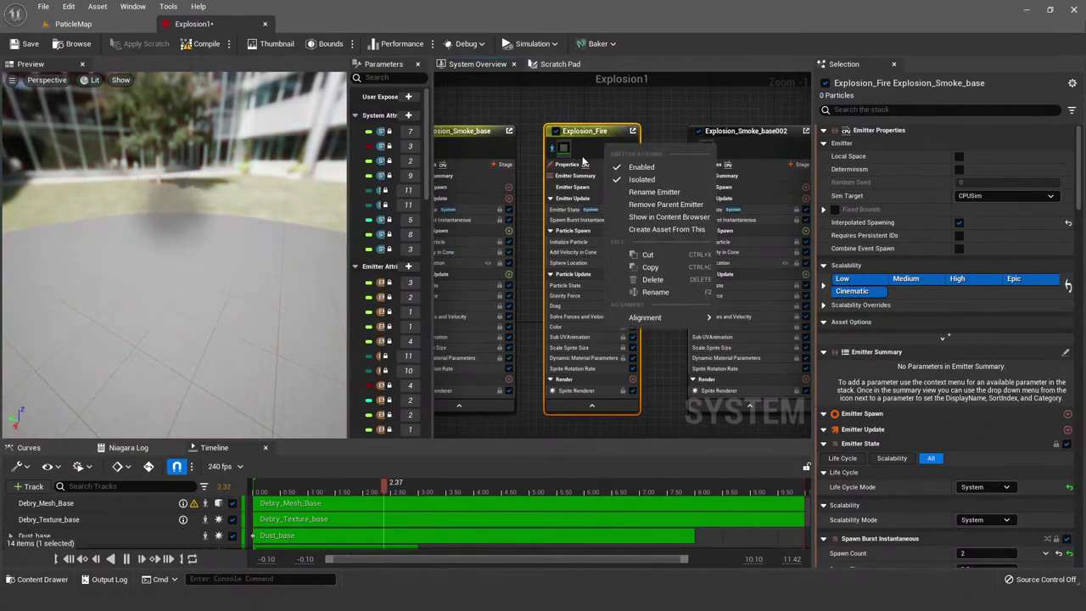
click(471, 137)
right_click(485, 149)
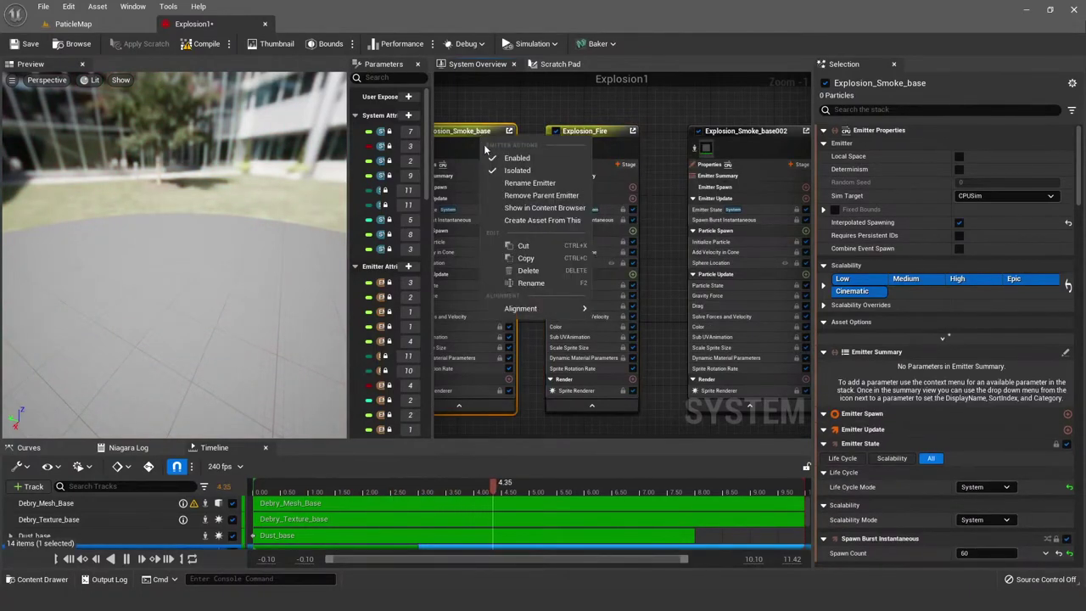
click(526, 171)
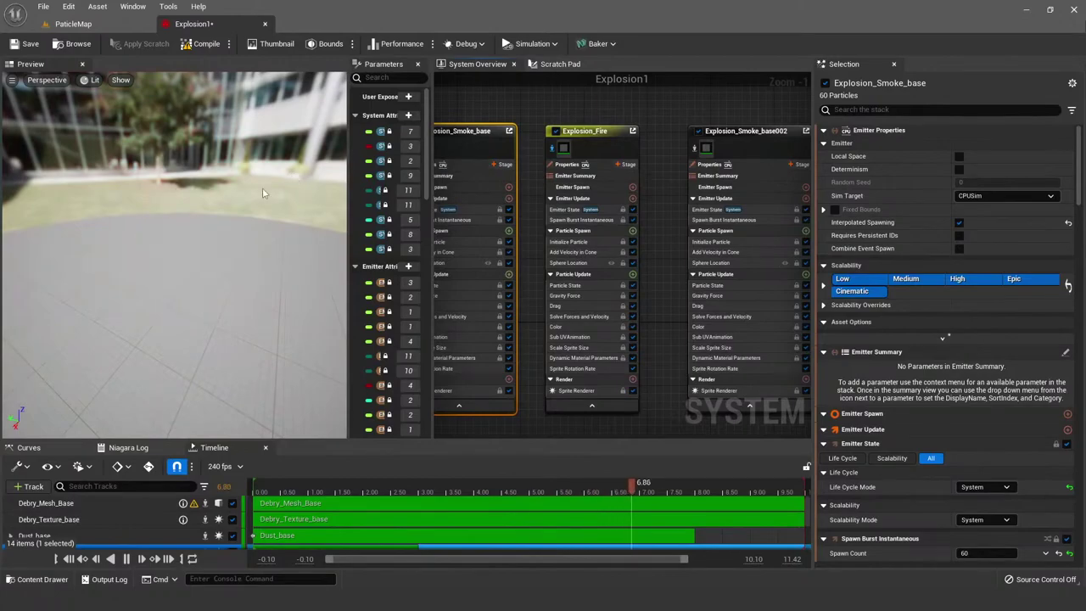
click(517, 119)
drag(217, 252, 255, 235)
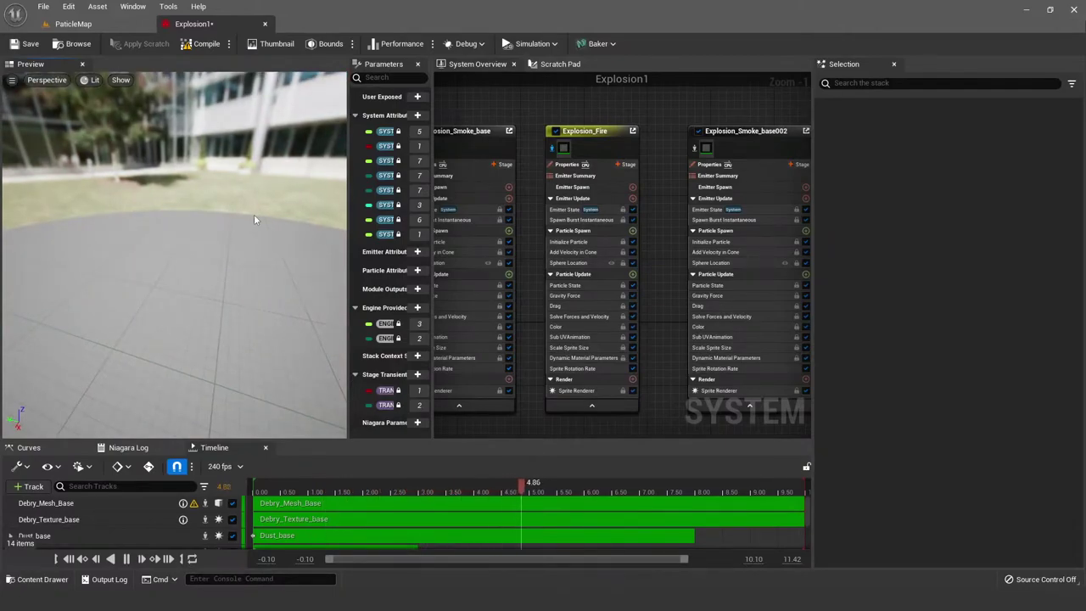
click(445, 133)
right_drag(442, 153, 534, 151)
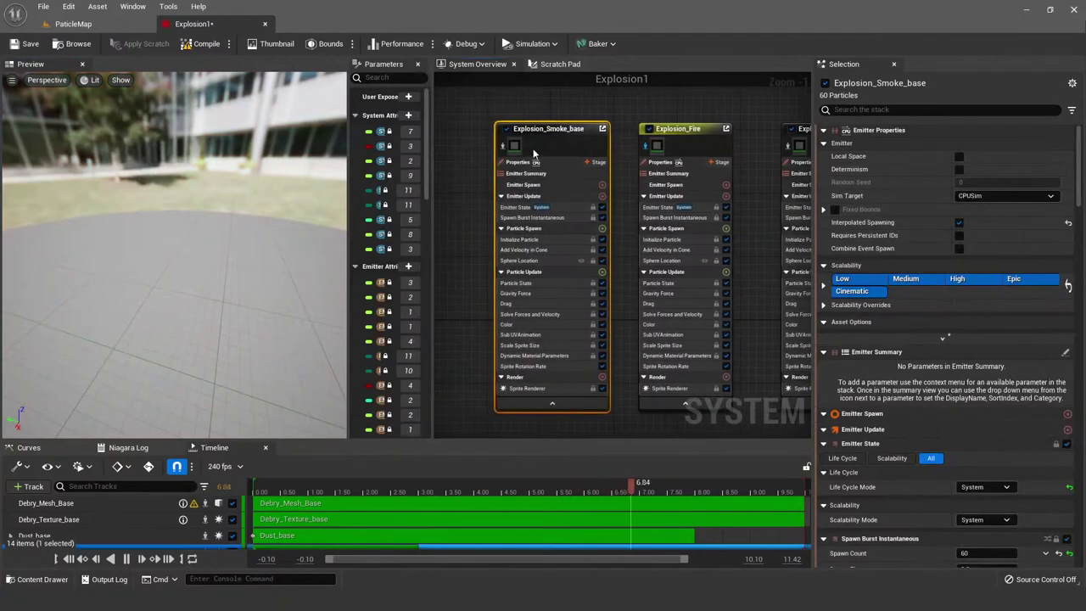
right_drag(568, 115, 459, 113)
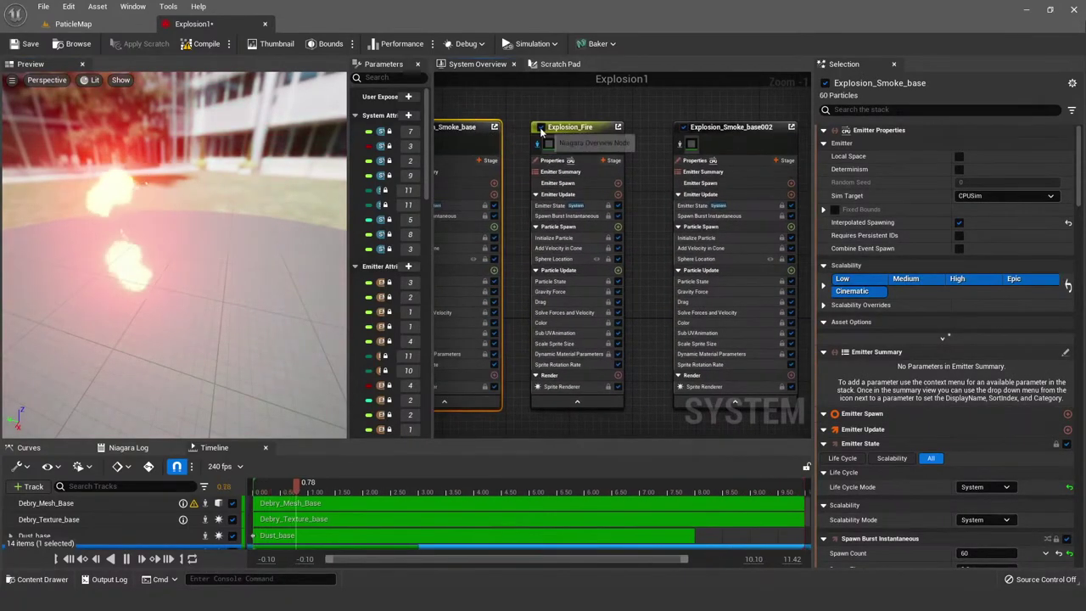
click(541, 127)
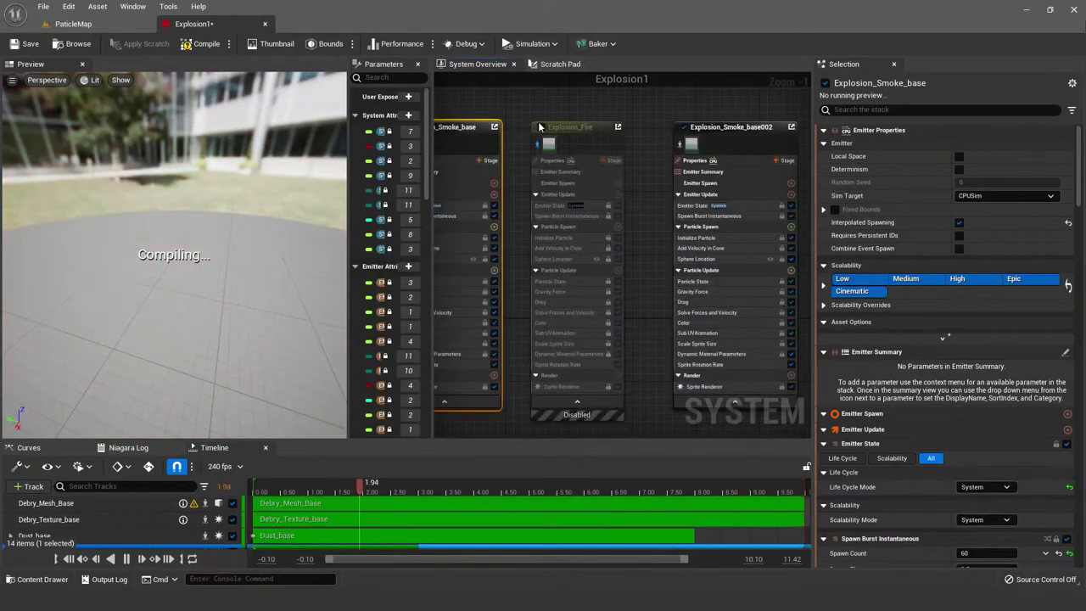
right_click(484, 130)
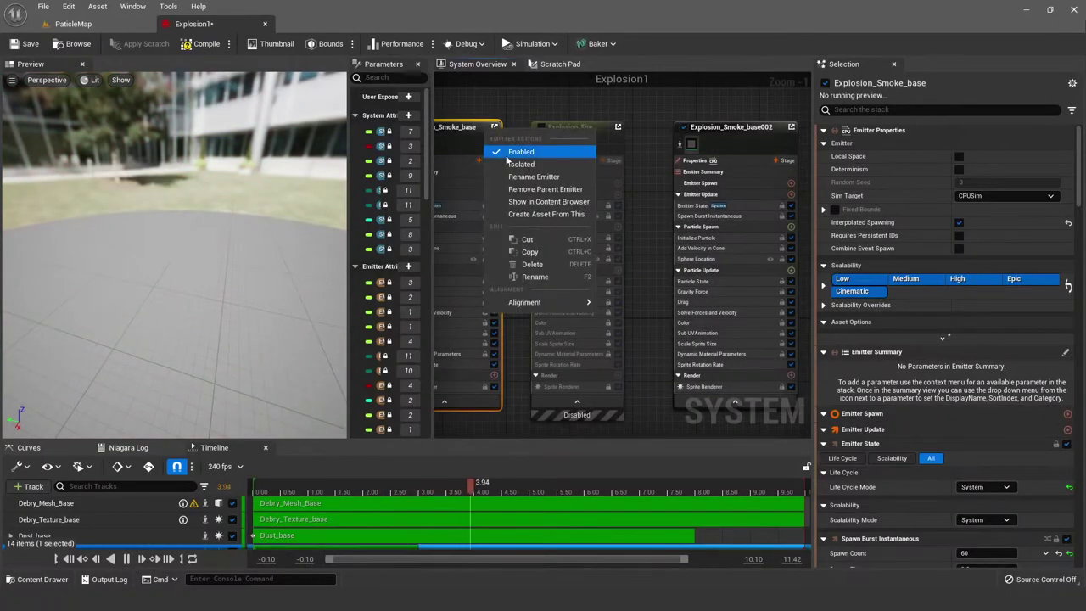
click(519, 160)
right_click(566, 134)
click(585, 151)
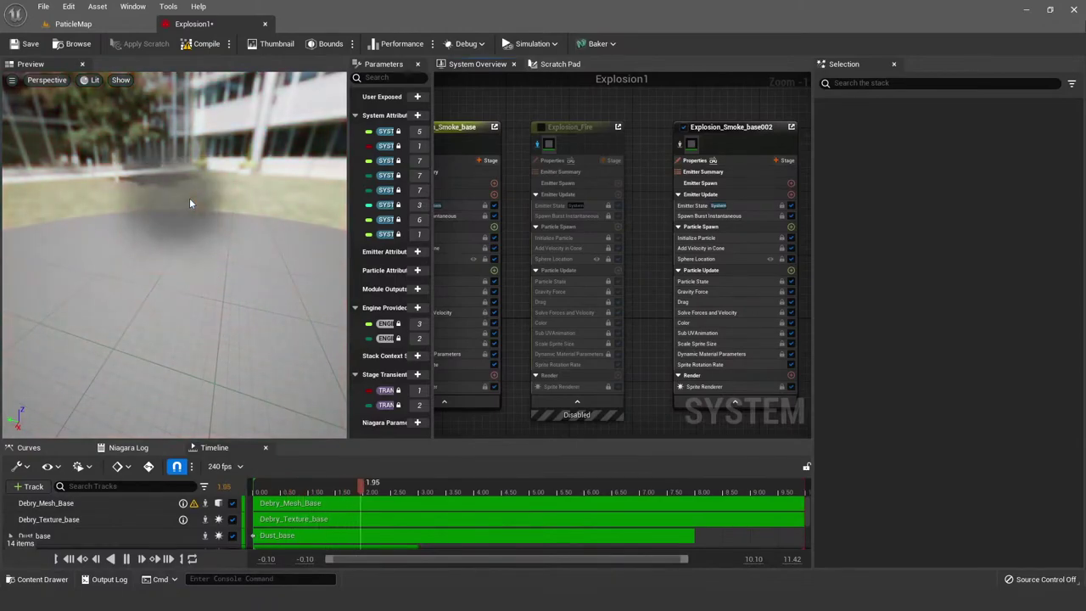
right_drag(500, 106, 572, 106)
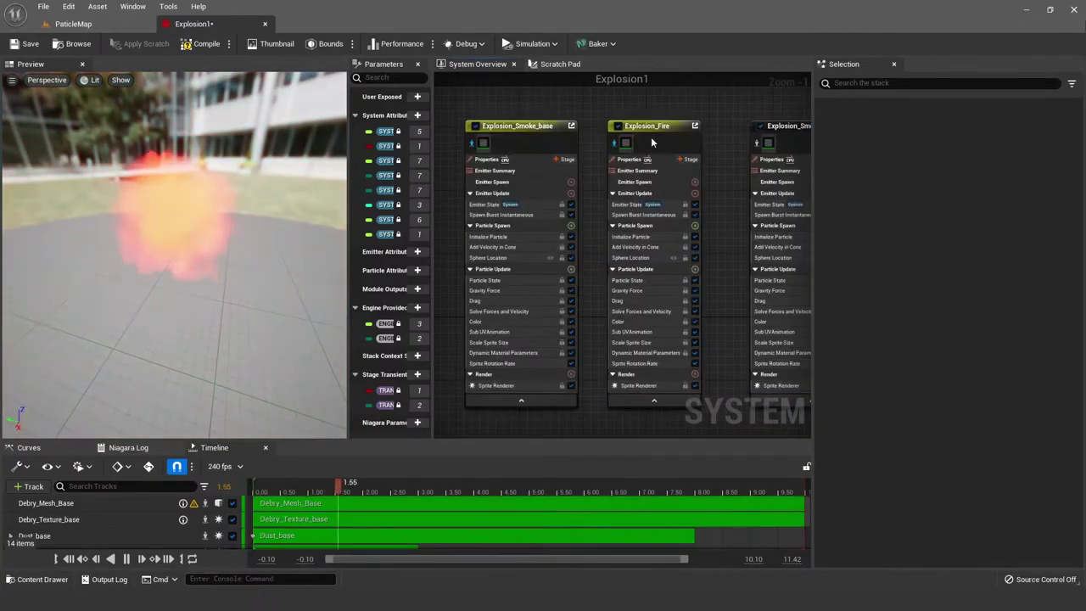
Step: Toggle isolation of the Explosion_Smoke_base emitter and shift the emitter graph
right_click(558, 146)
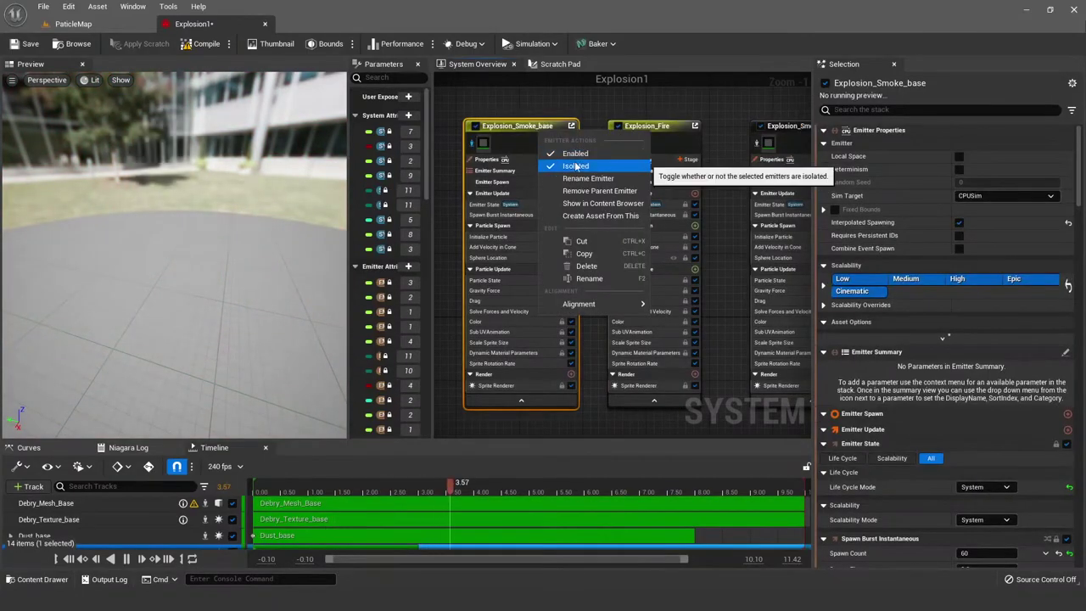
click(577, 165)
right_drag(511, 183, 458, 175)
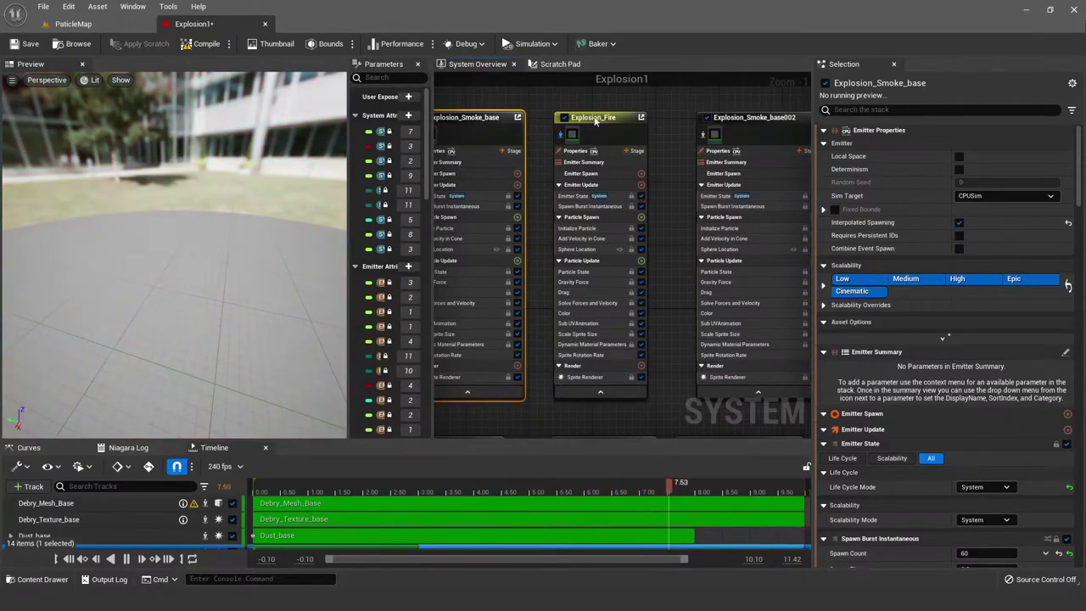
right_drag(671, 176, 643, 170)
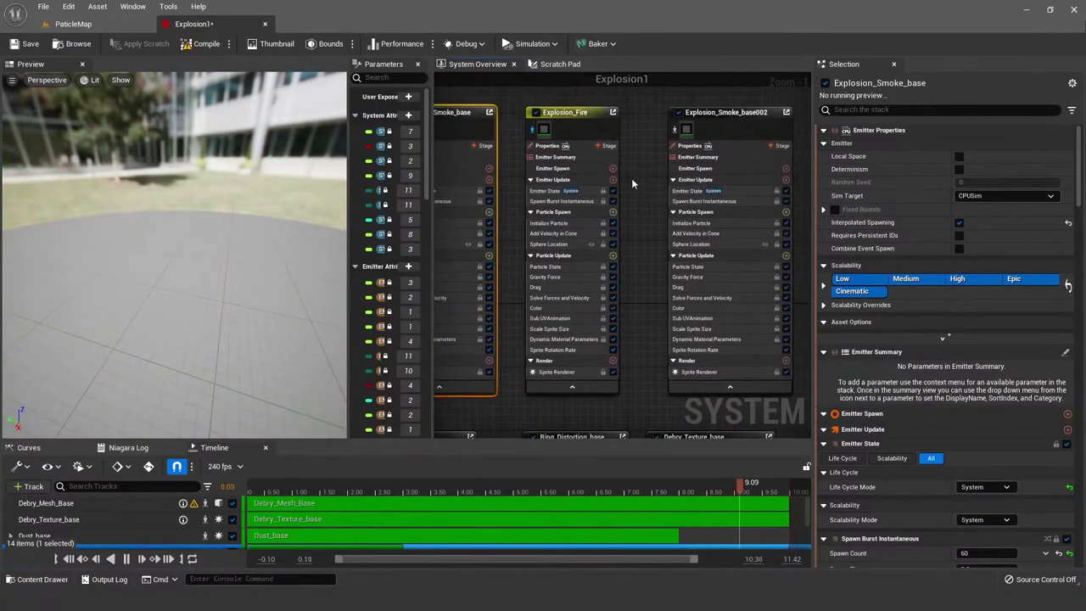
Step: Inspect Explosion_Fire's sprite renderer material and its Spawn Burst Instantaneous count of 2
ctrl+click(568, 119)
click(556, 372)
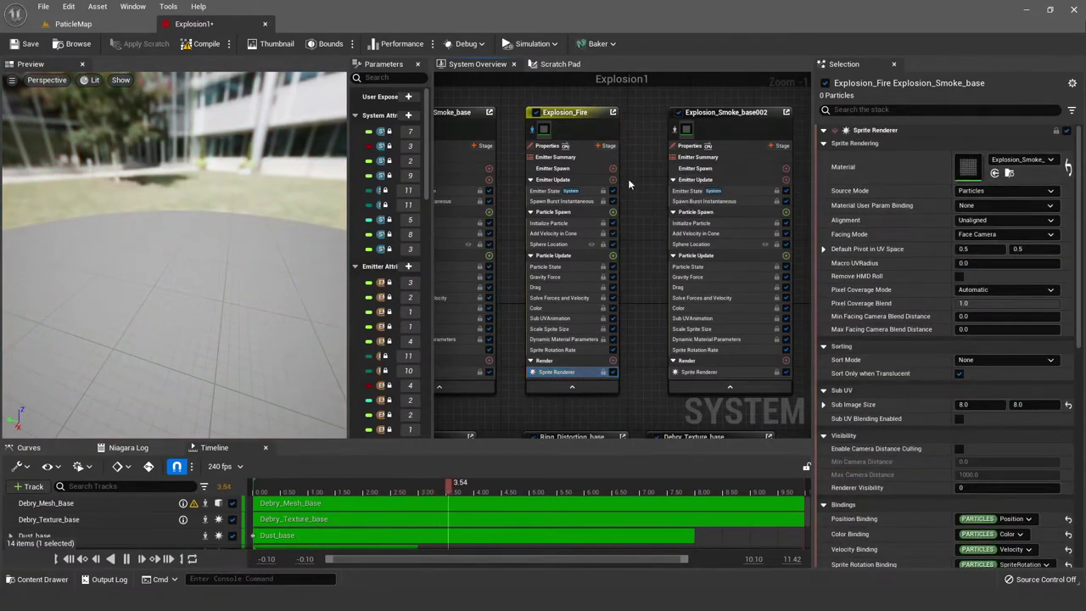
right_drag(628, 178, 608, 160)
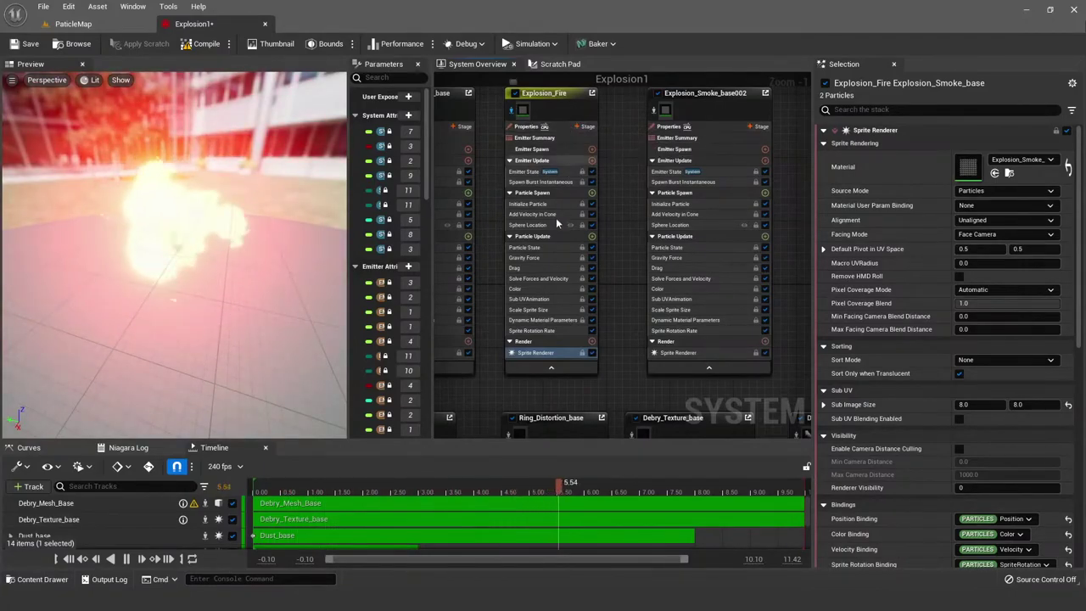
scroll(556, 217, up, 1)
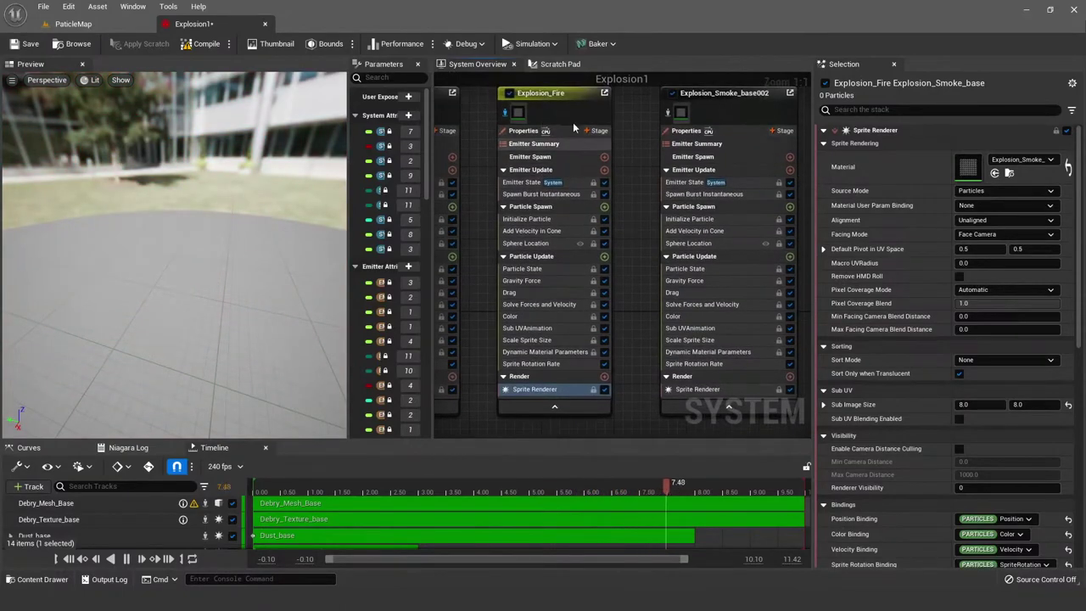
click(562, 104)
click(629, 121)
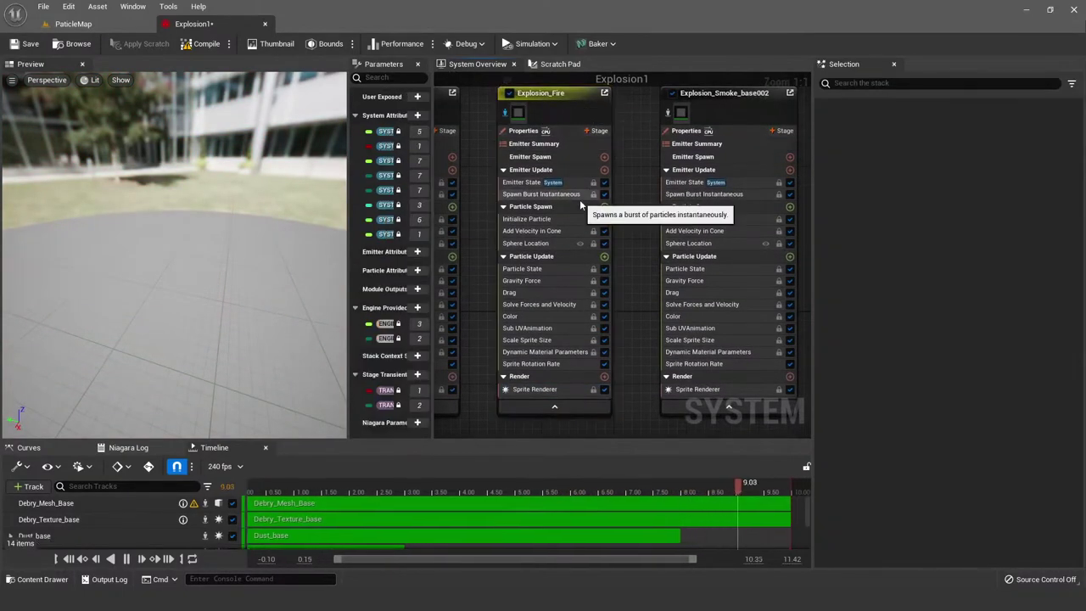
click(572, 99)
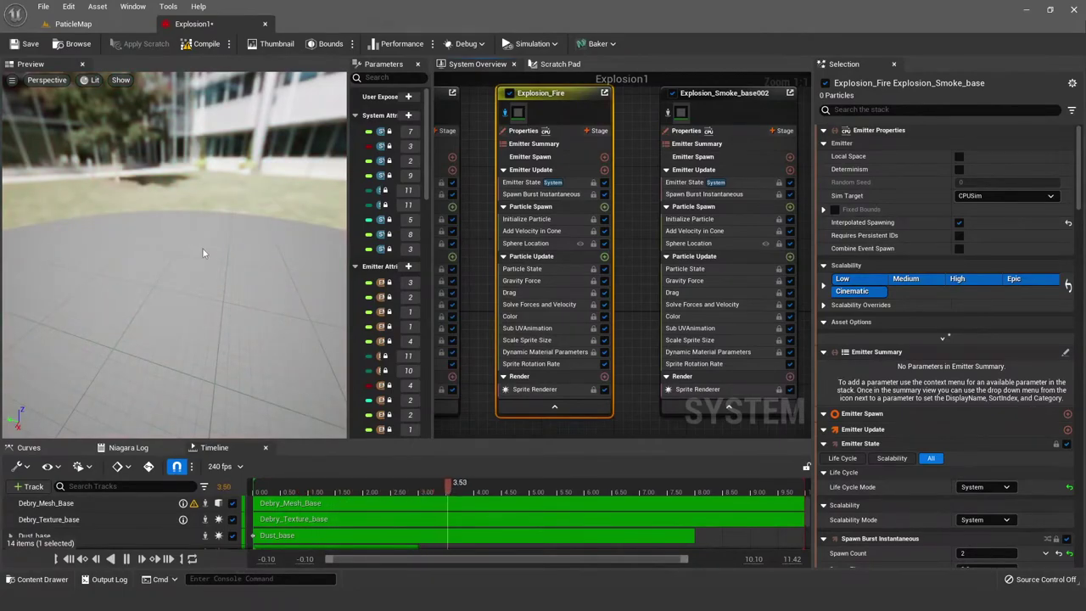
Step: Select the Explosion_Fire emitter and show its Spawn Burst Instantaneous settings
click(621, 139)
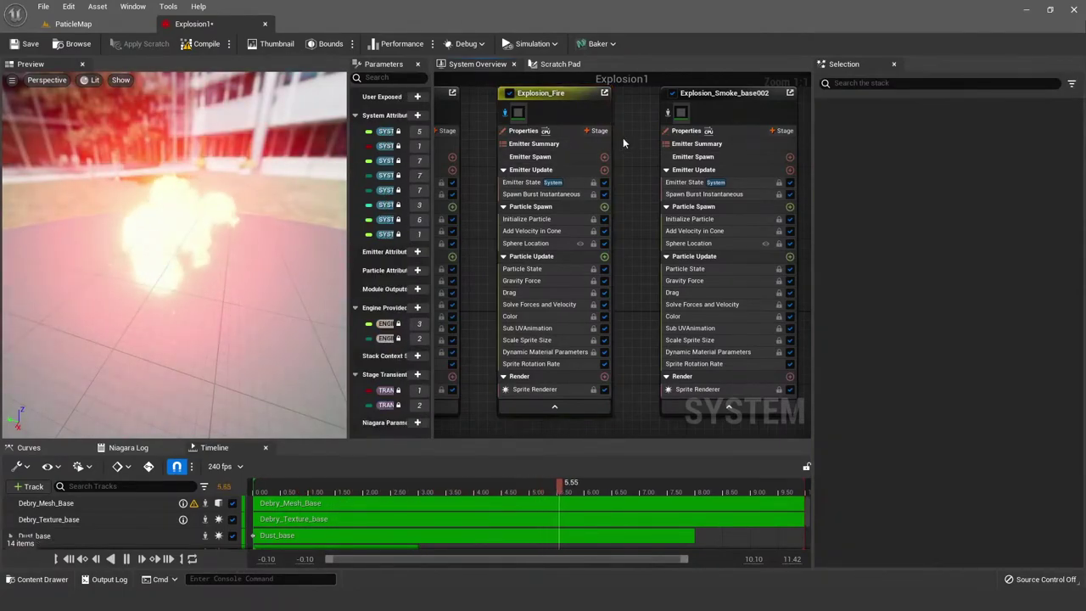
right_drag(622, 137, 607, 140)
click(563, 102)
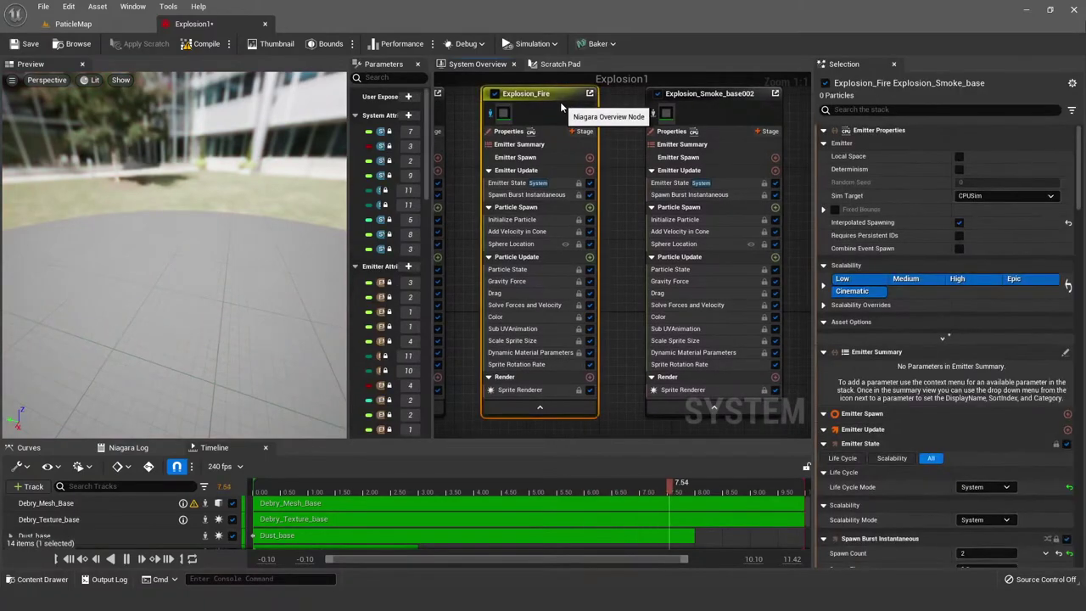
click(509, 183)
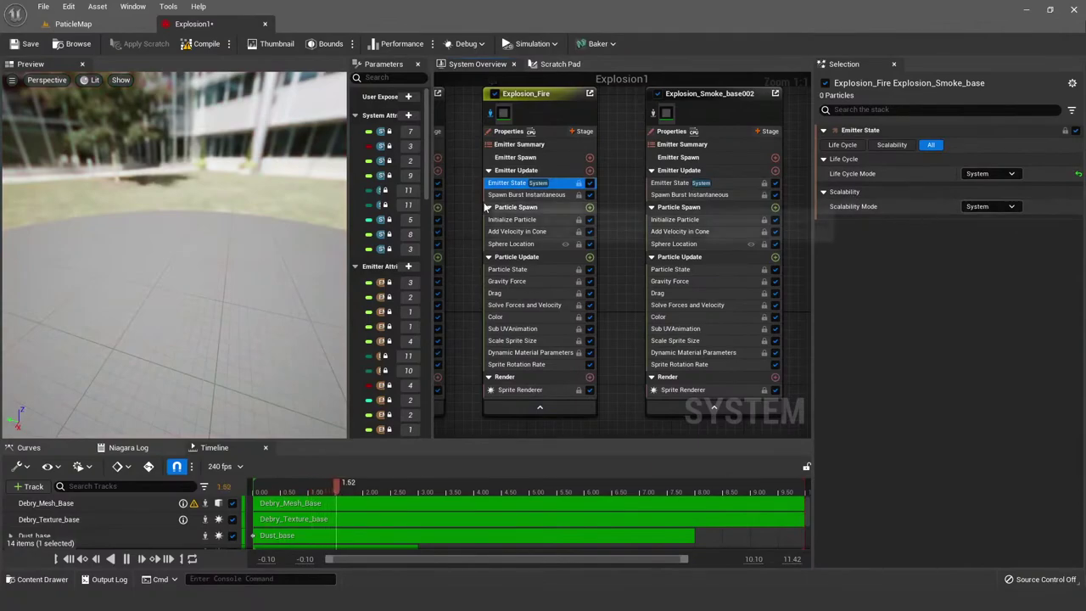
click(535, 195)
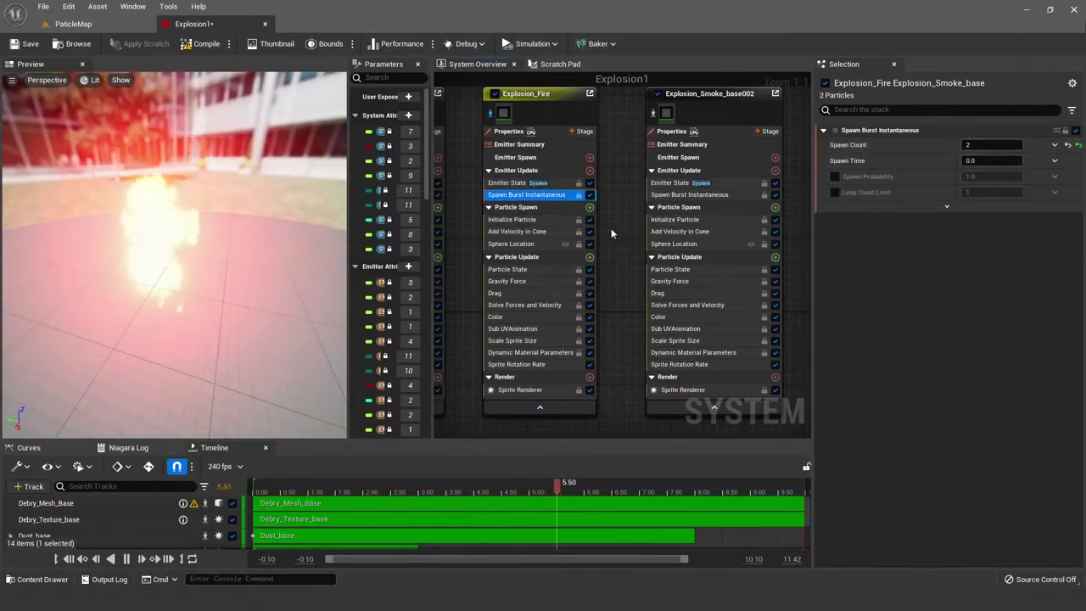
Step: Test fire burst Spawn Counts of 50, 40 and 20, committing each value
click(975, 147)
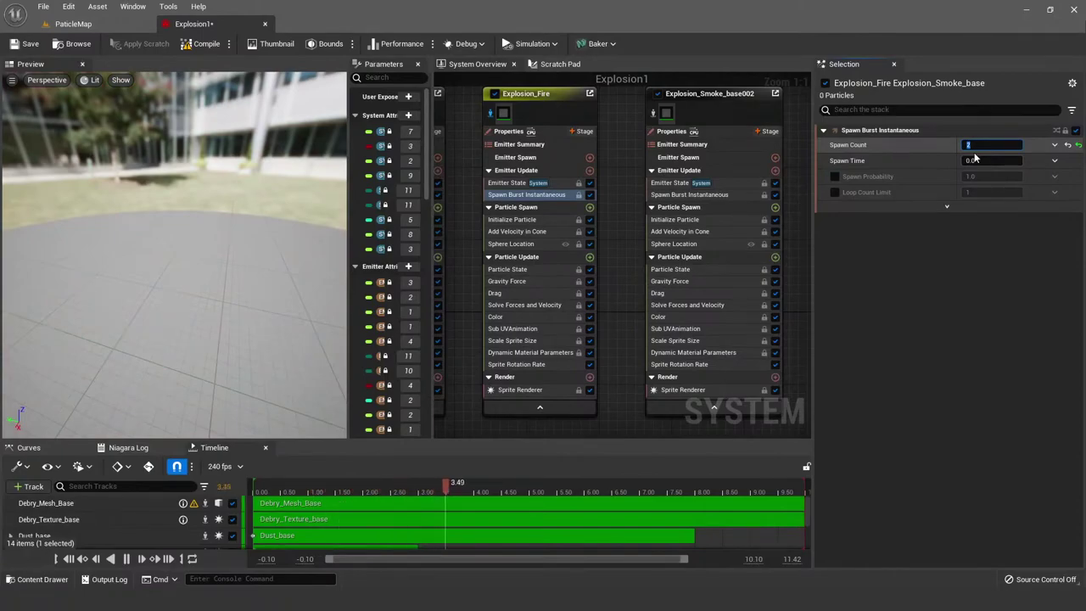
text(50)
key(Return)
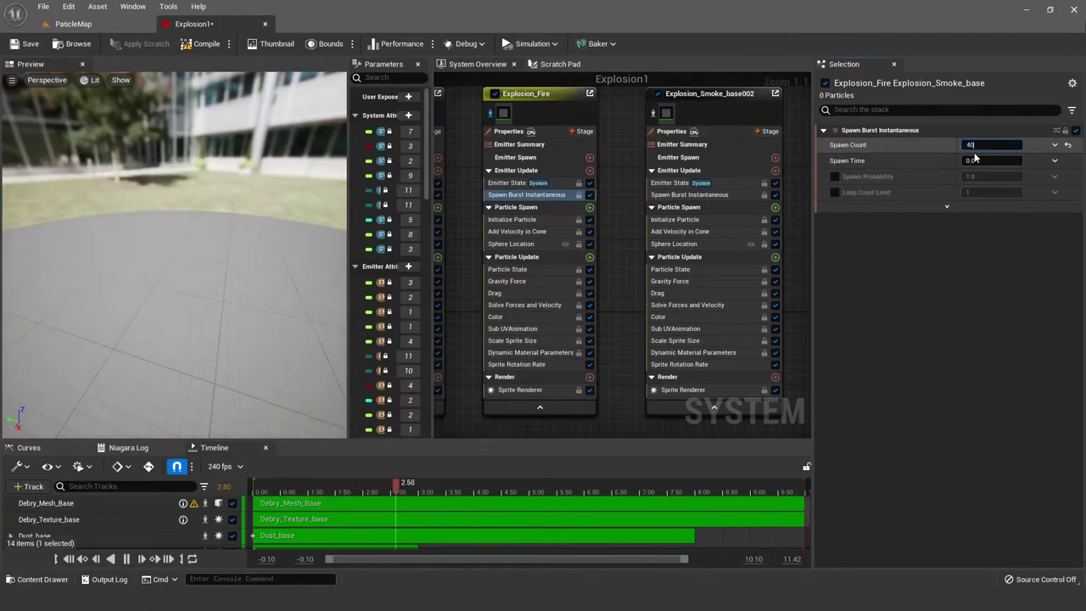
key(Return)
text(20)
key(Return)
key(Return)
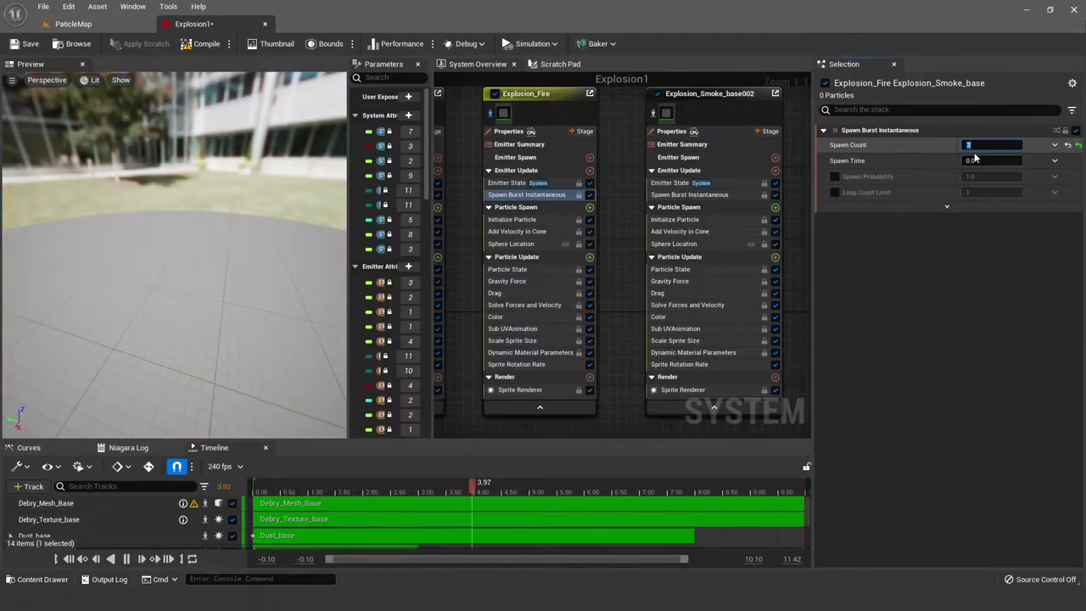
click(520, 363)
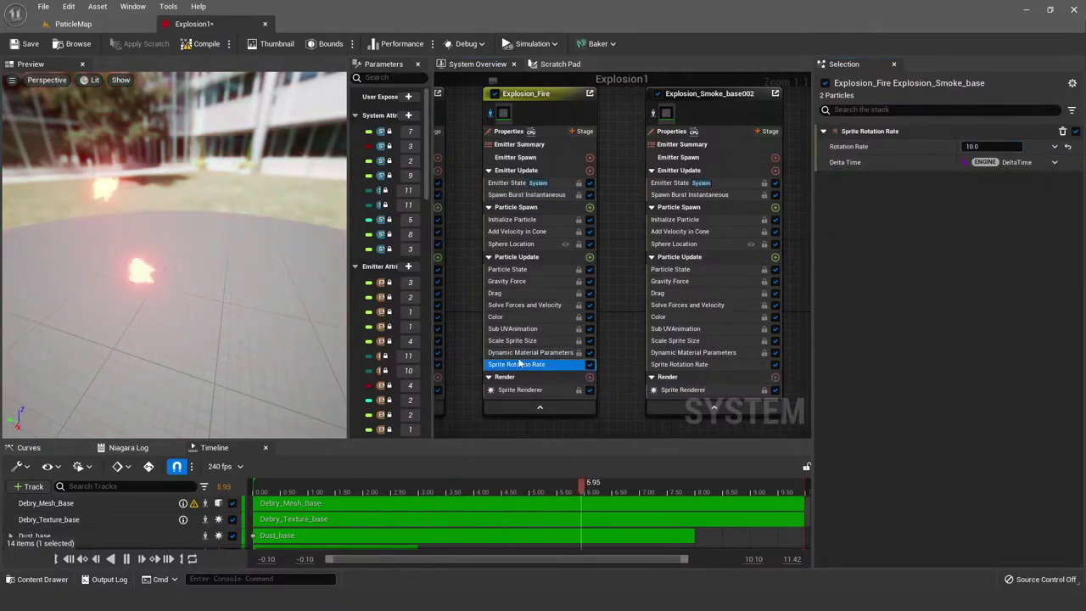
click(527, 353)
click(521, 388)
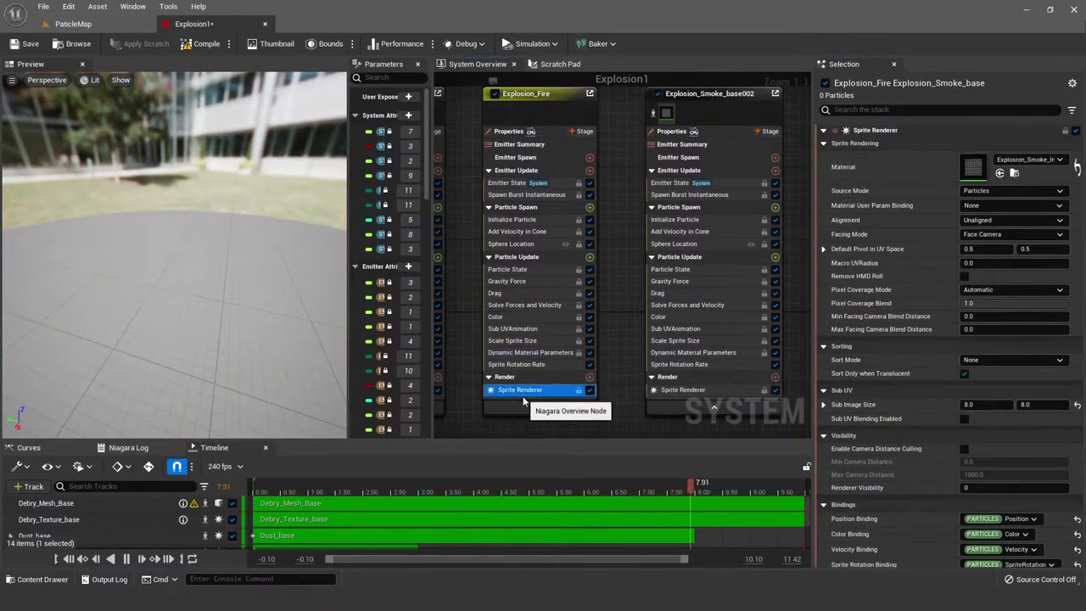
click(537, 220)
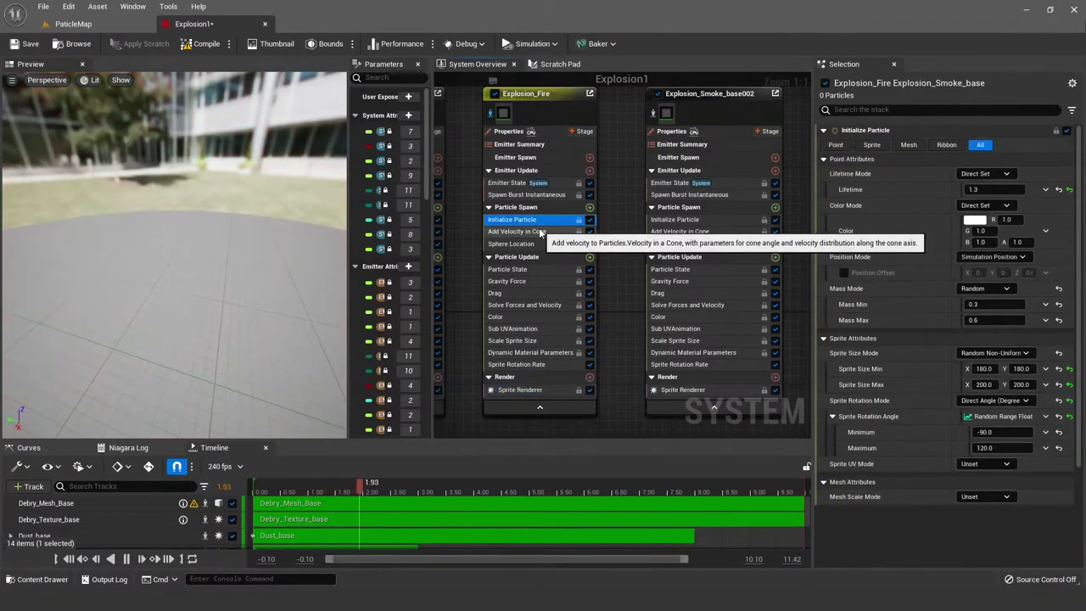
click(520, 390)
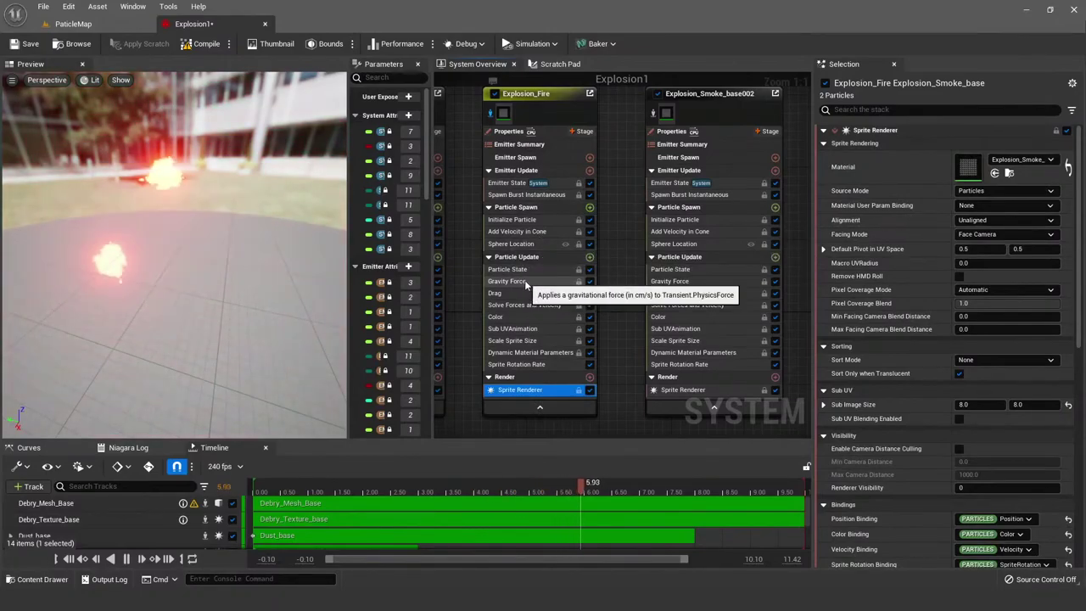
click(540, 233)
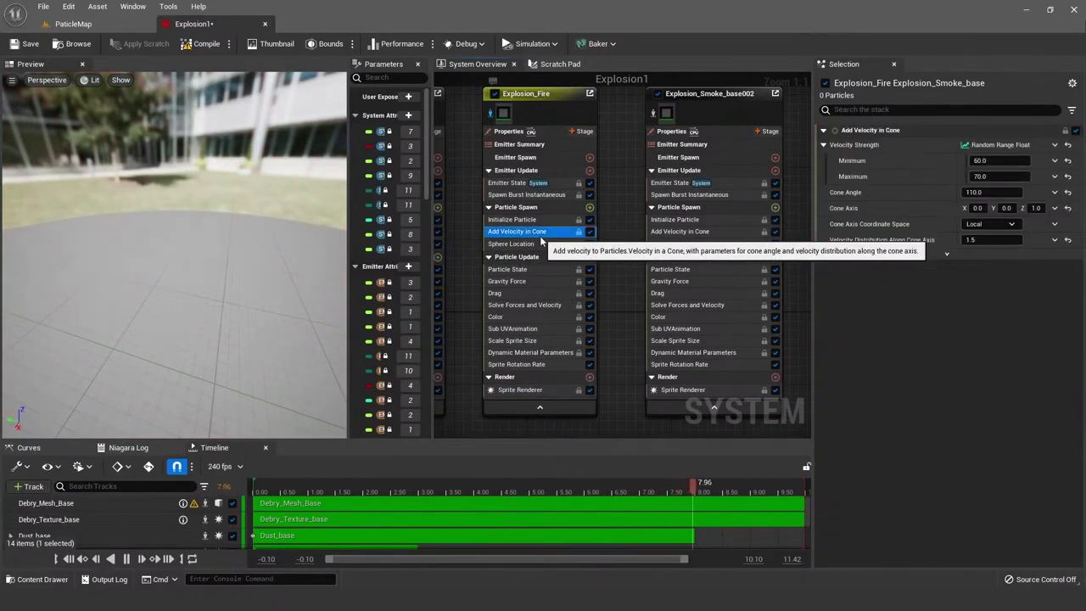
click(522, 219)
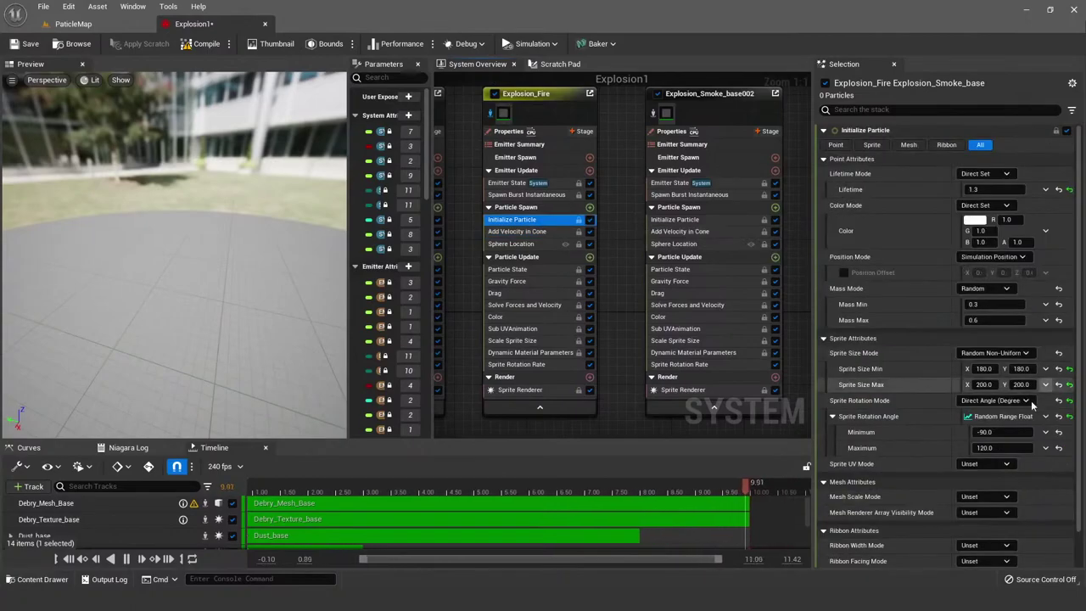
scroll(948, 404, down, 1)
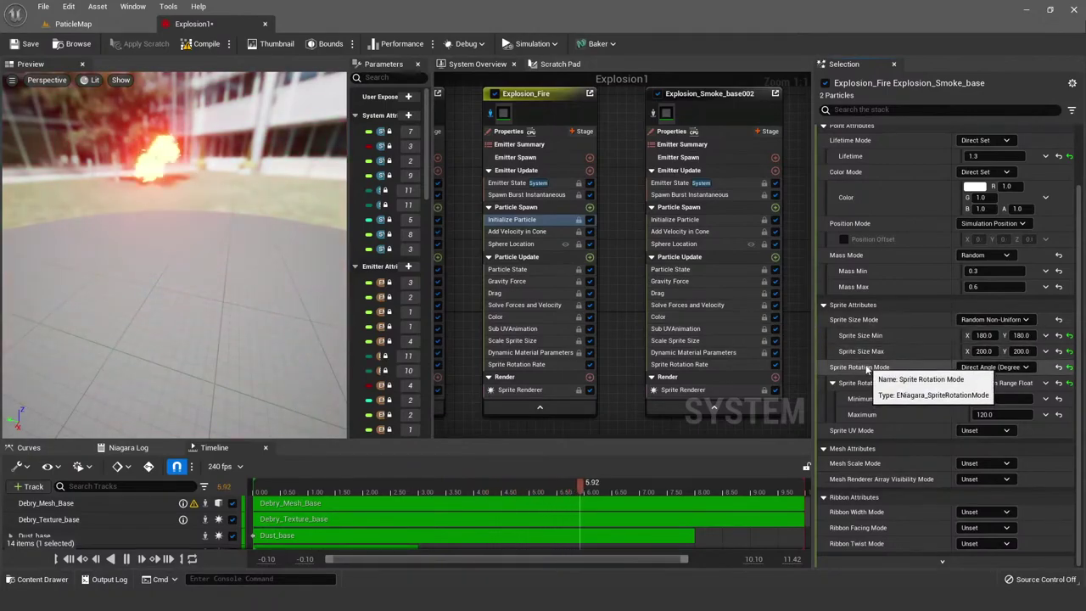
right_drag(609, 148, 586, 147)
click(692, 103)
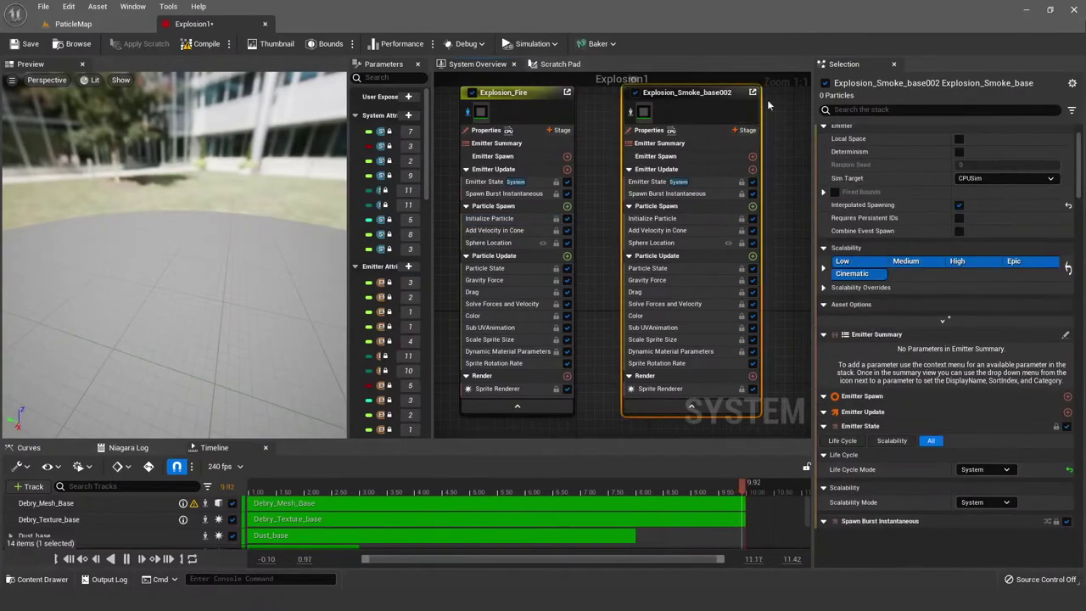
click(548, 100)
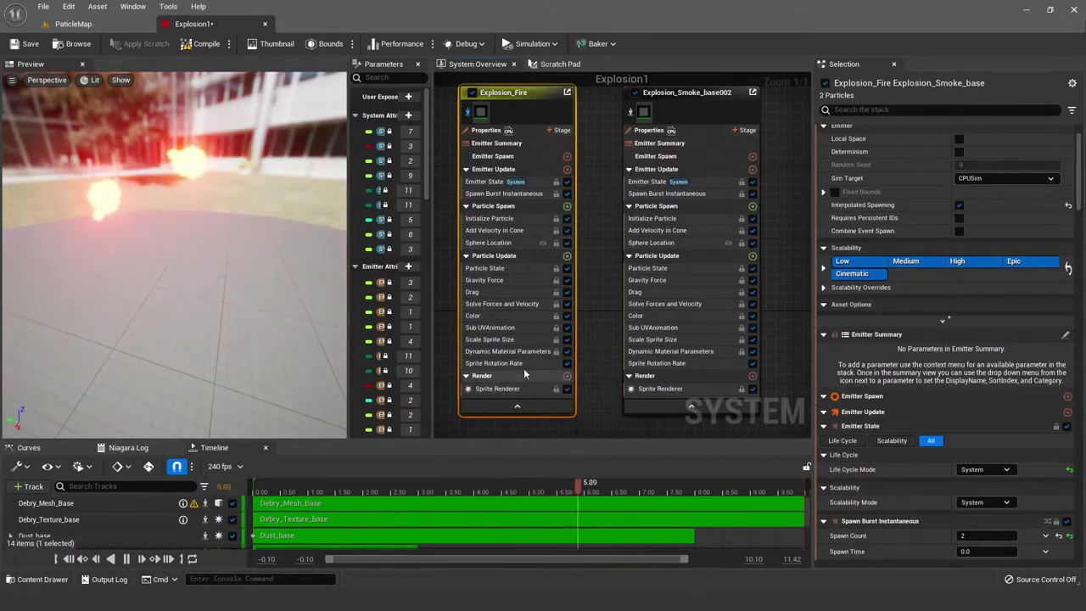
click(517, 364)
click(519, 352)
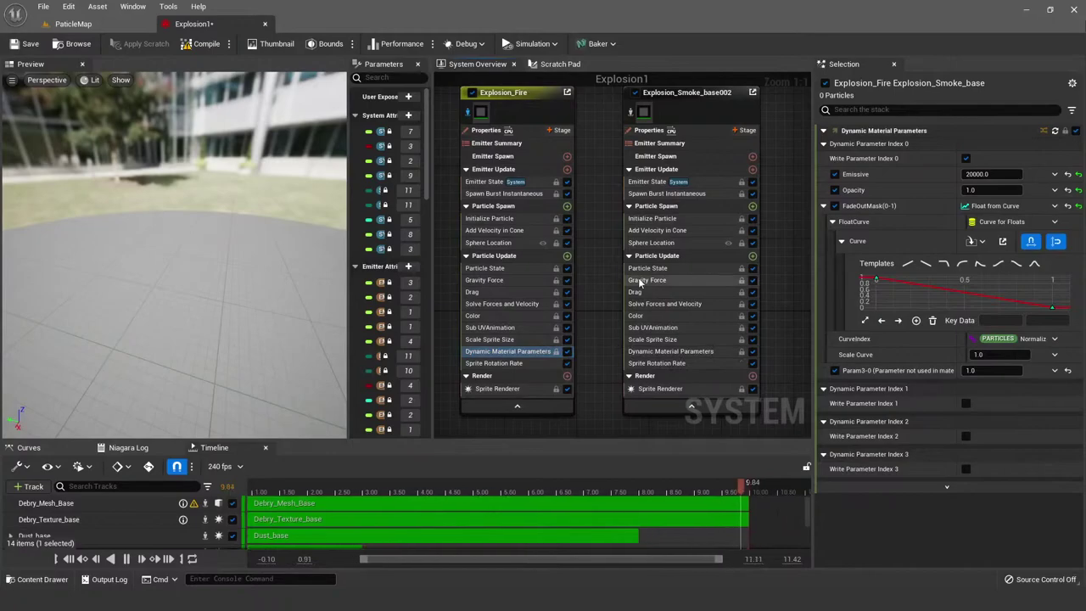
click(666, 352)
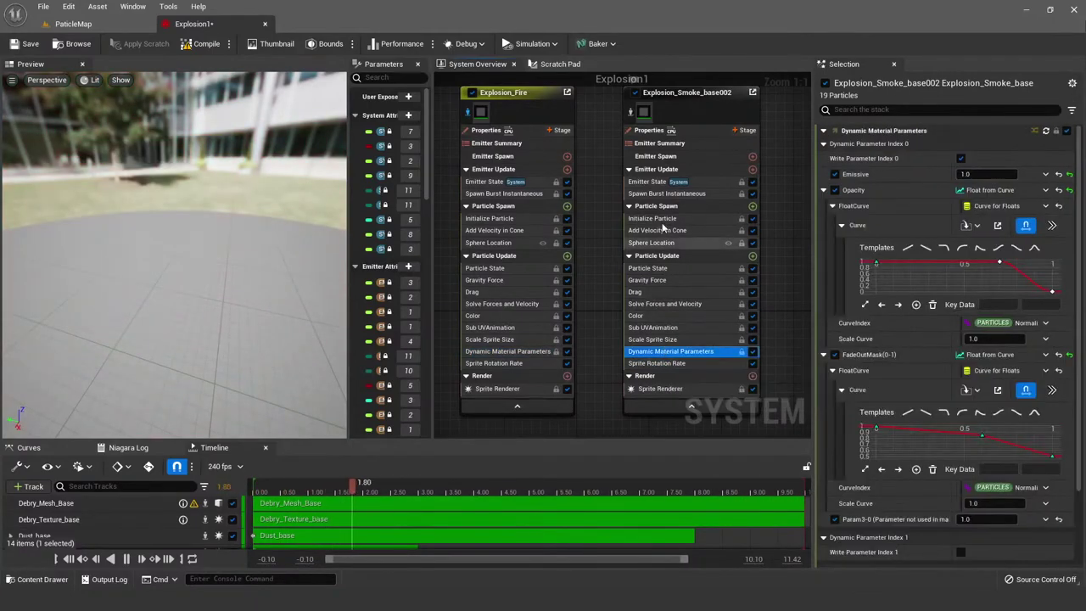
click(653, 219)
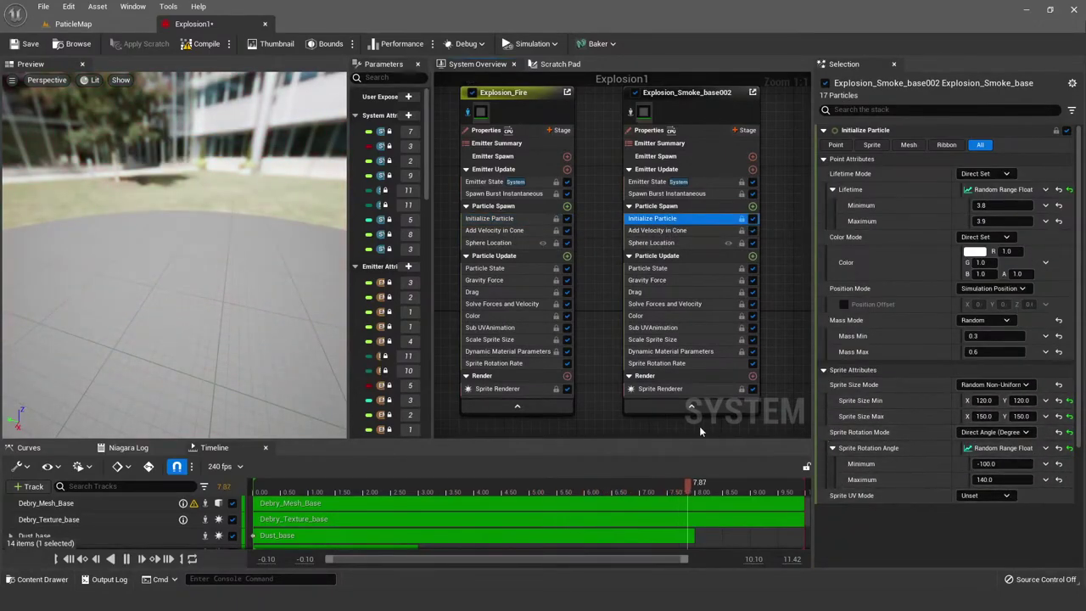
click(669, 340)
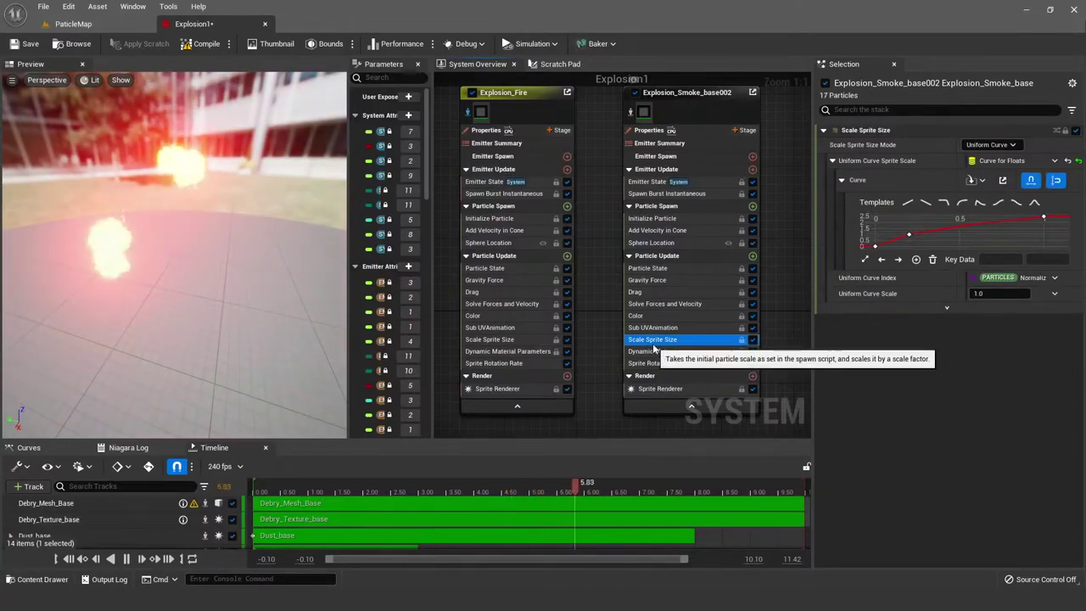
click(512, 111)
click(700, 104)
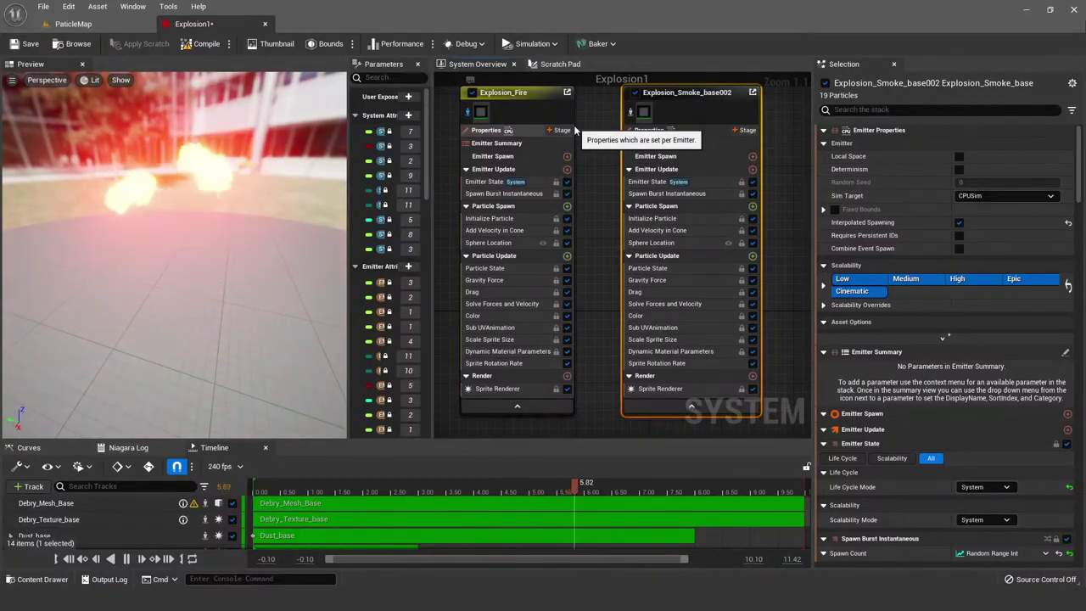
click(577, 119)
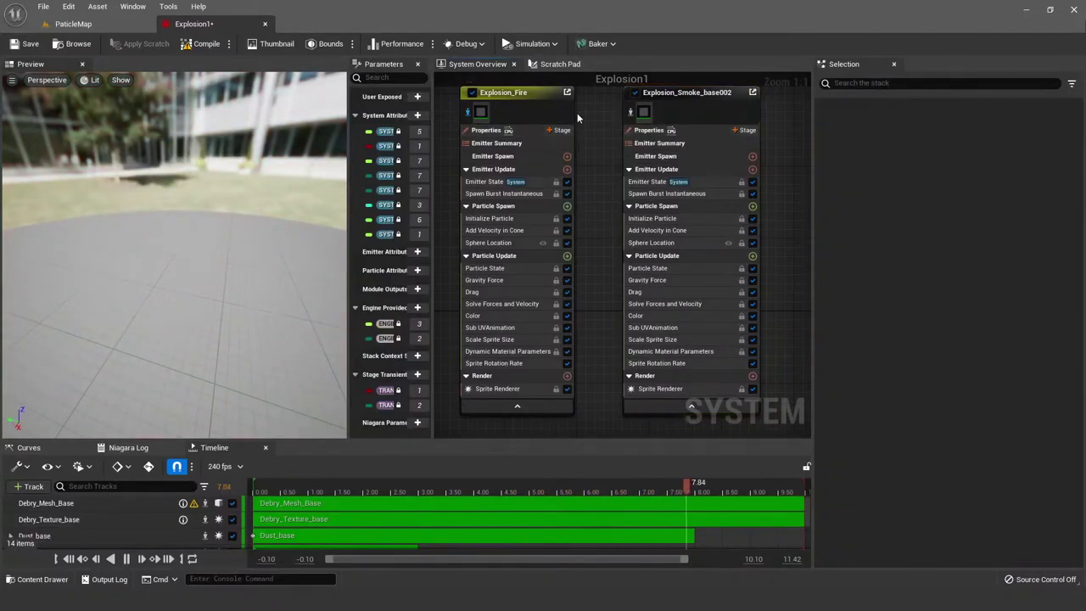
click(556, 113)
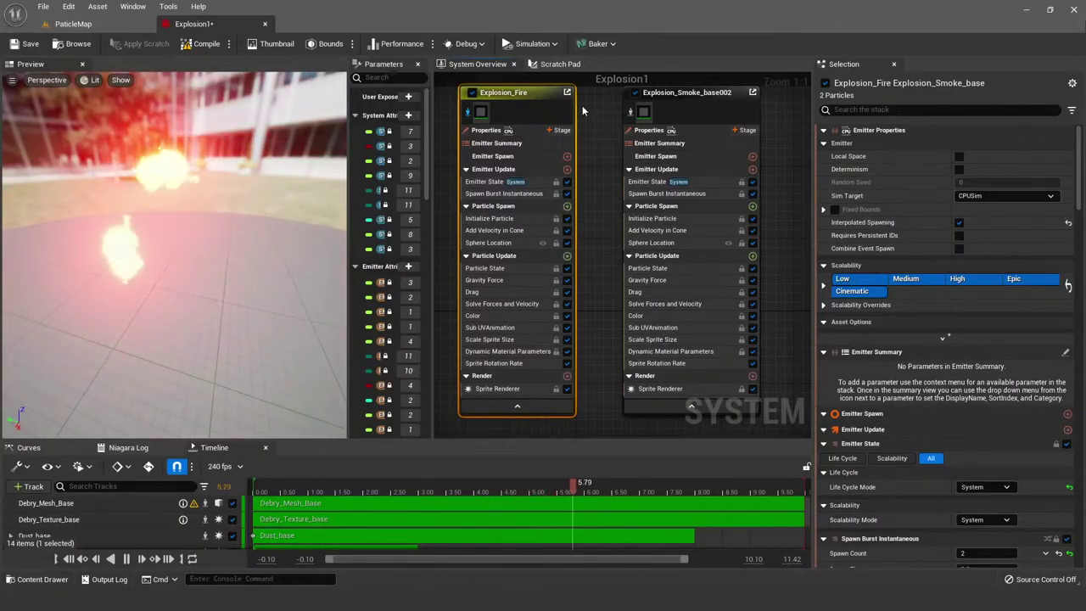
Step: Switch the selection between Explosion_Smoke_base002 and Explosion_Fire, ending on Explosion_Fire
click(675, 108)
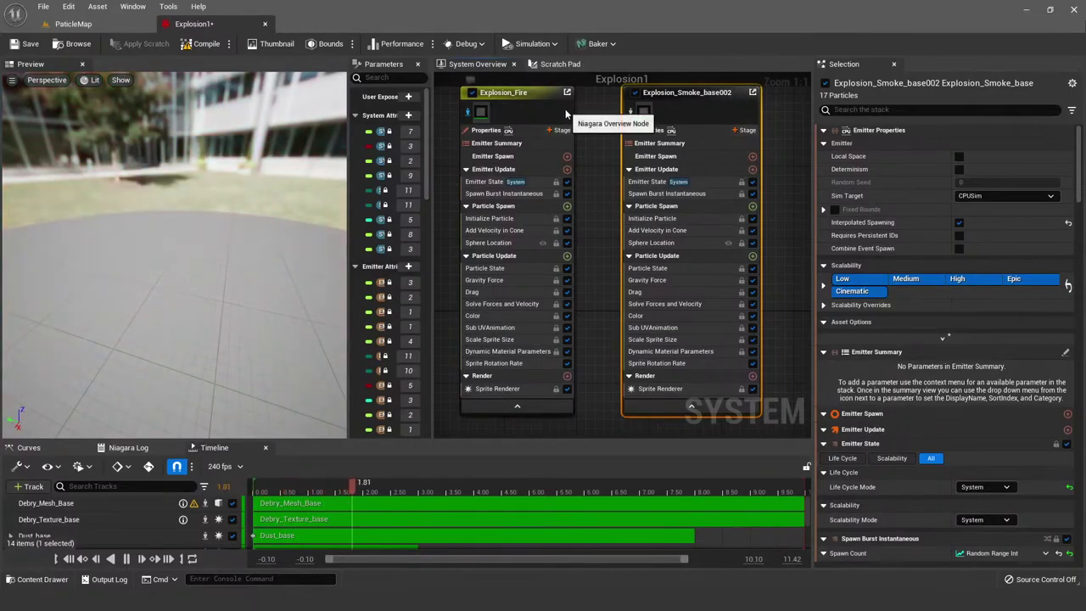
click(568, 132)
click(677, 117)
click(504, 110)
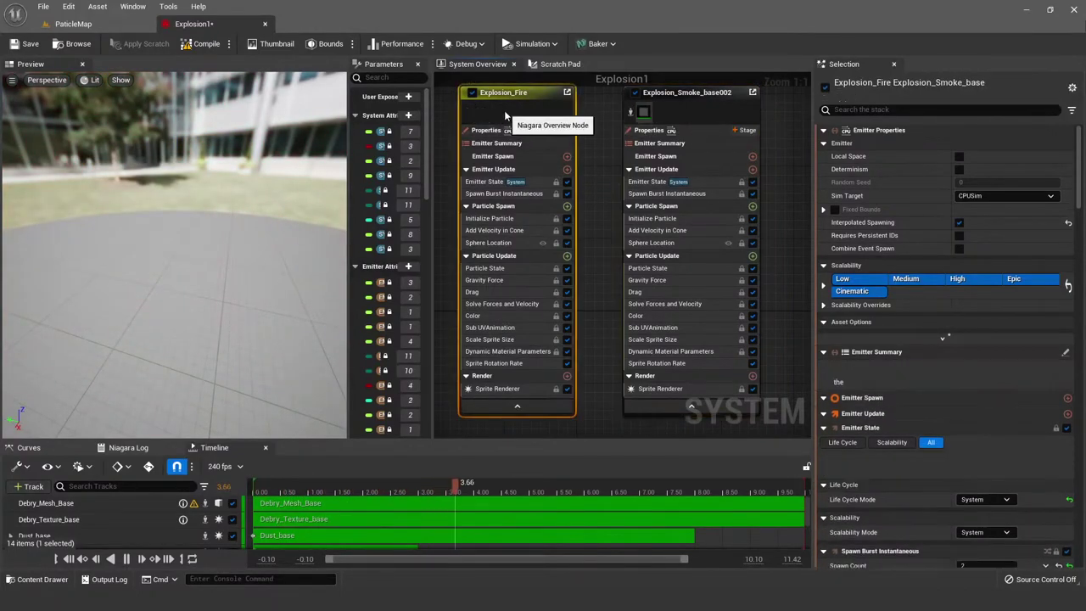
click(706, 113)
click(523, 104)
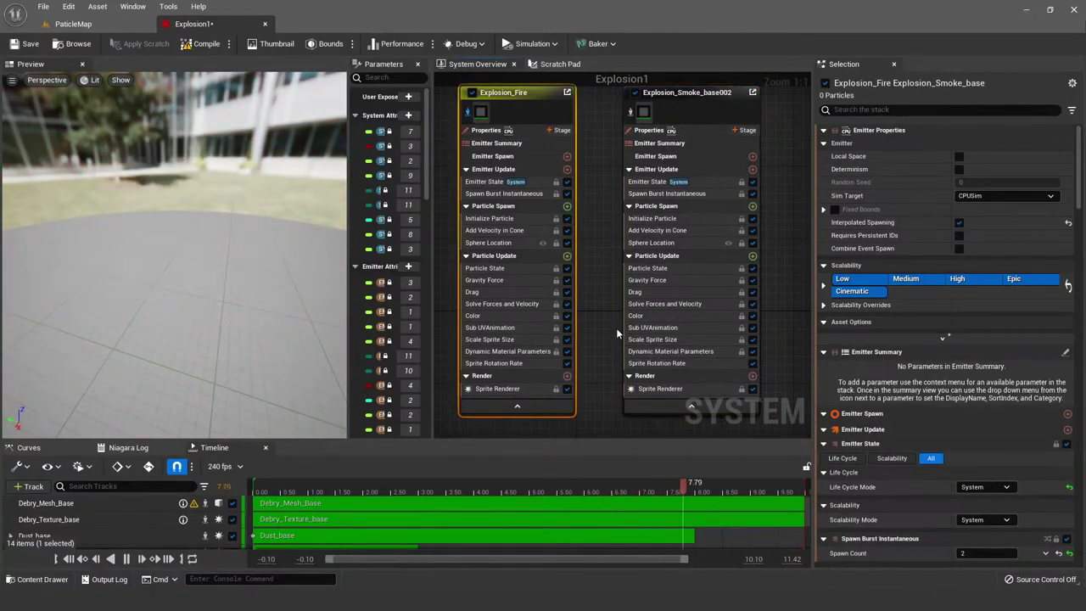
Step: Review Explosion_Fire's sprite rotation angle range, cone velocity and sphere location settings
click(507, 268)
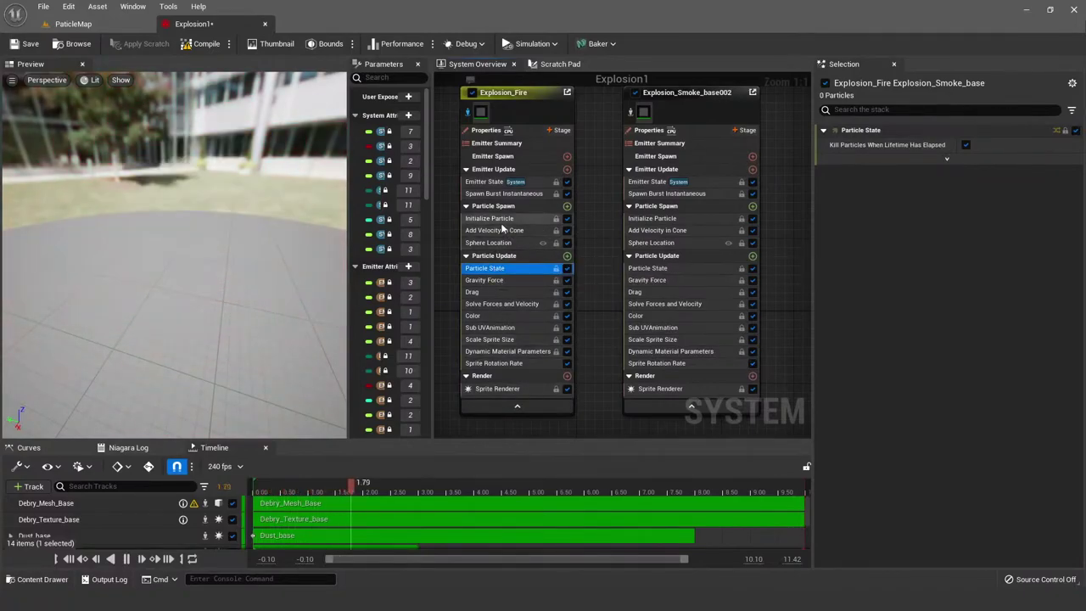
click(499, 219)
click(832, 416)
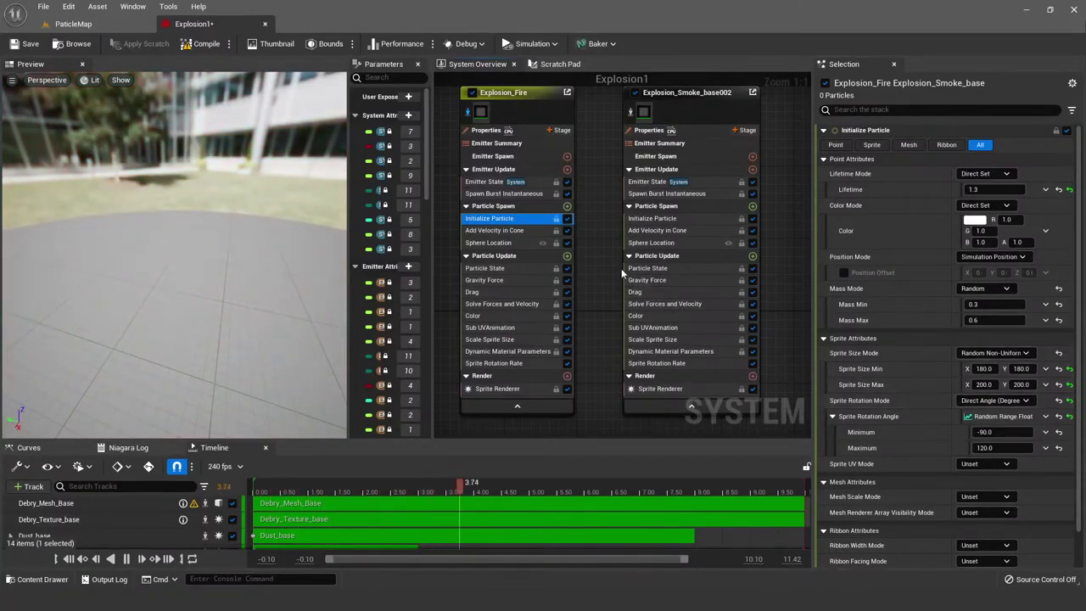
click(523, 231)
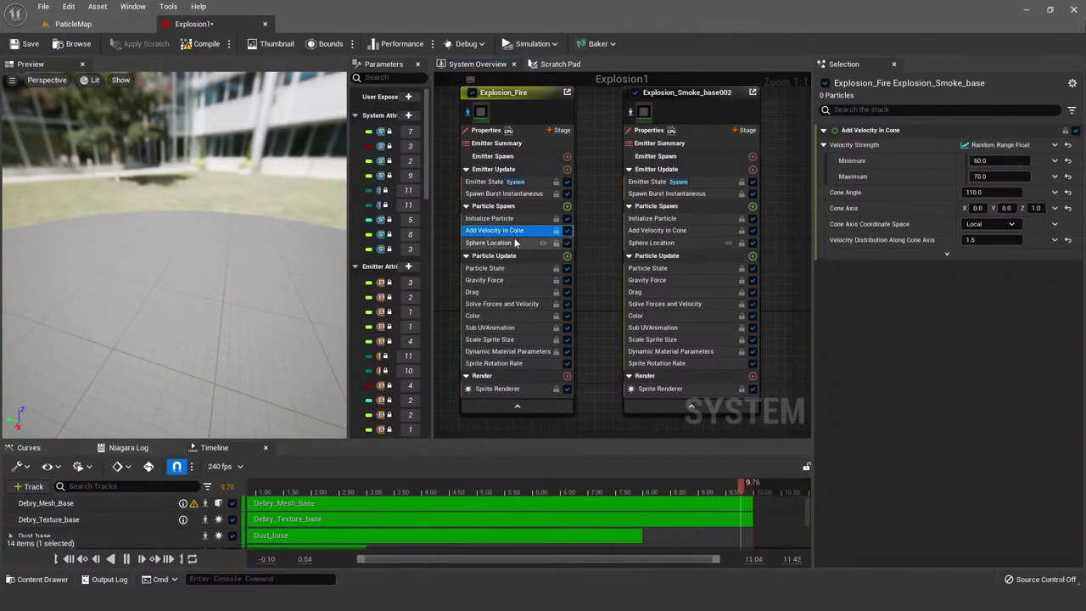
click(515, 243)
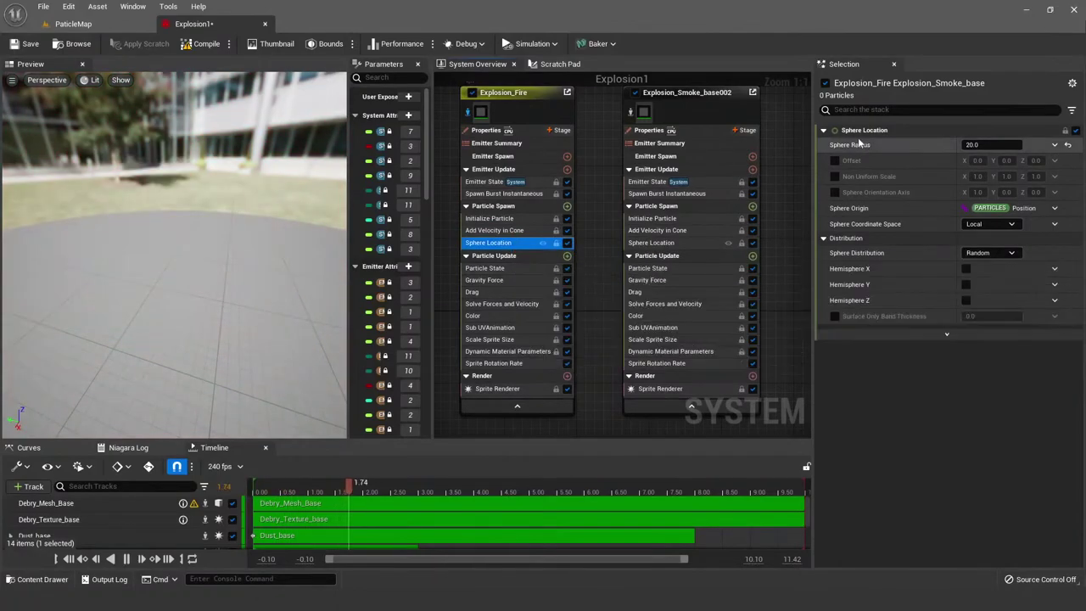
Step: Inspect the fire emitter's gravity, drag, colour and Sub UV animation update modules
click(526, 268)
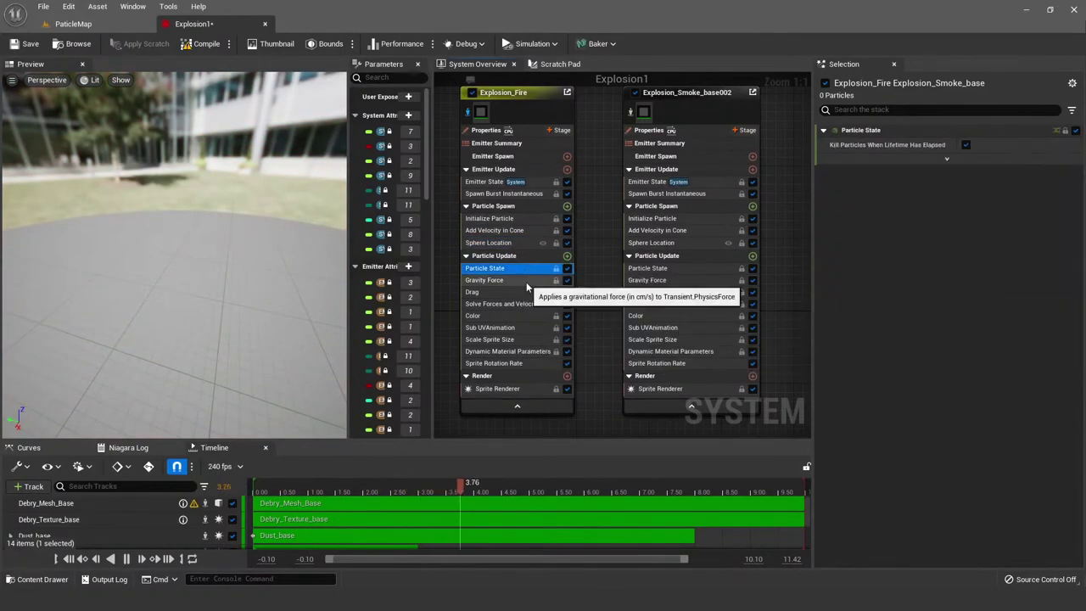
click(522, 281)
click(518, 292)
click(518, 280)
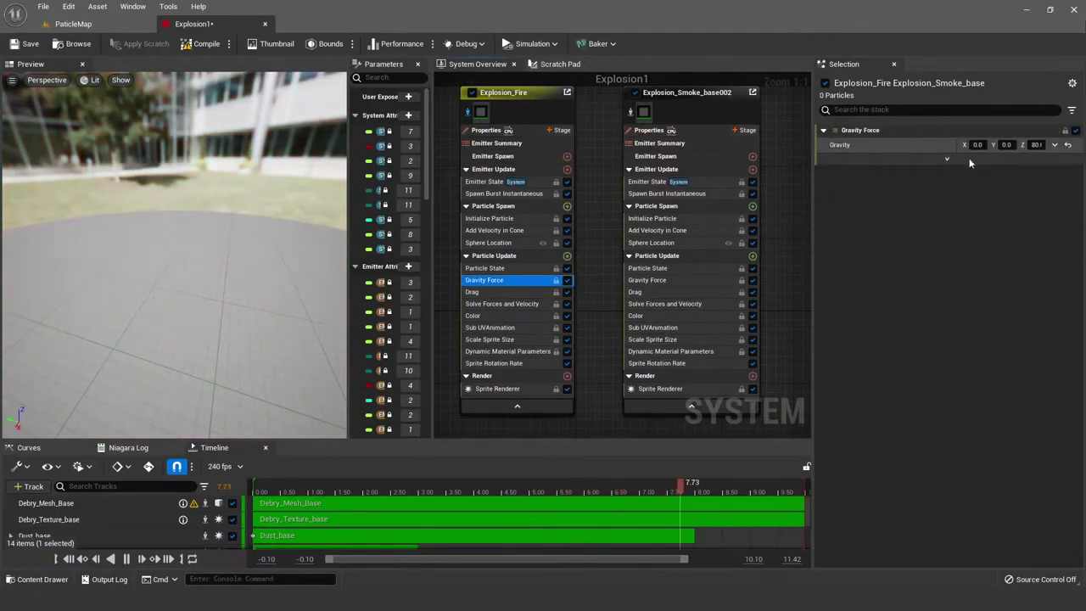
click(520, 295)
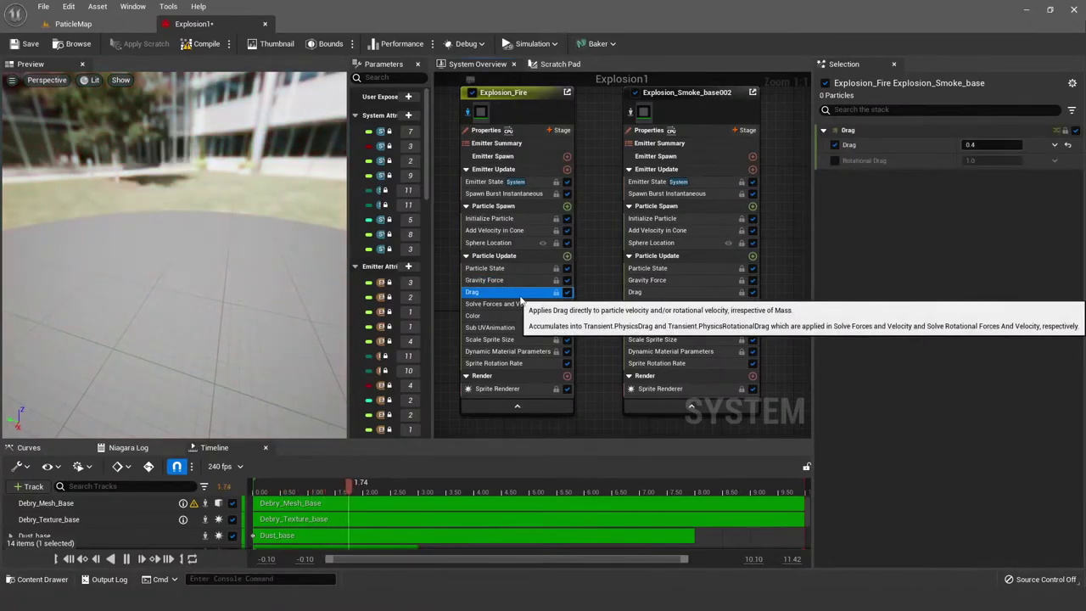
click(520, 304)
click(520, 316)
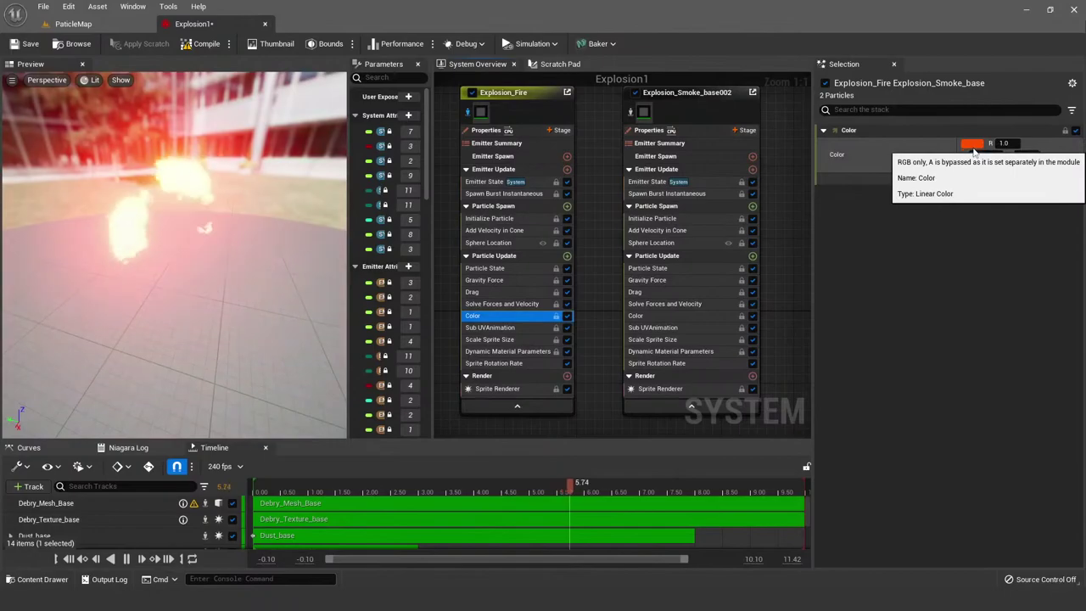
click(492, 328)
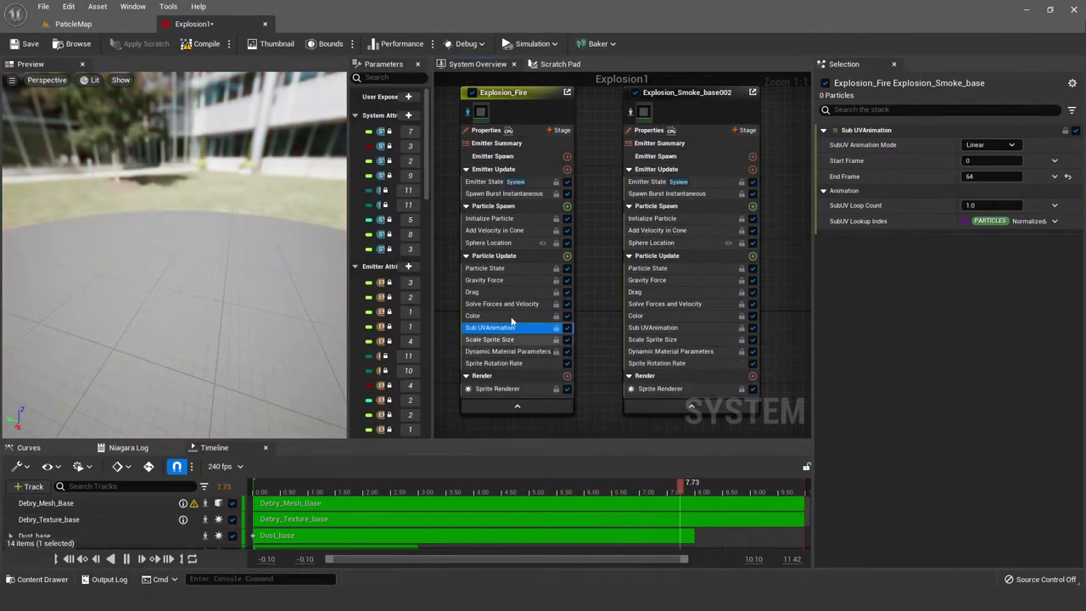
Step: Inspect the Scale Sprite Size curve keys: time 0, 0.25 at 1.0, and final 2.5
click(490, 339)
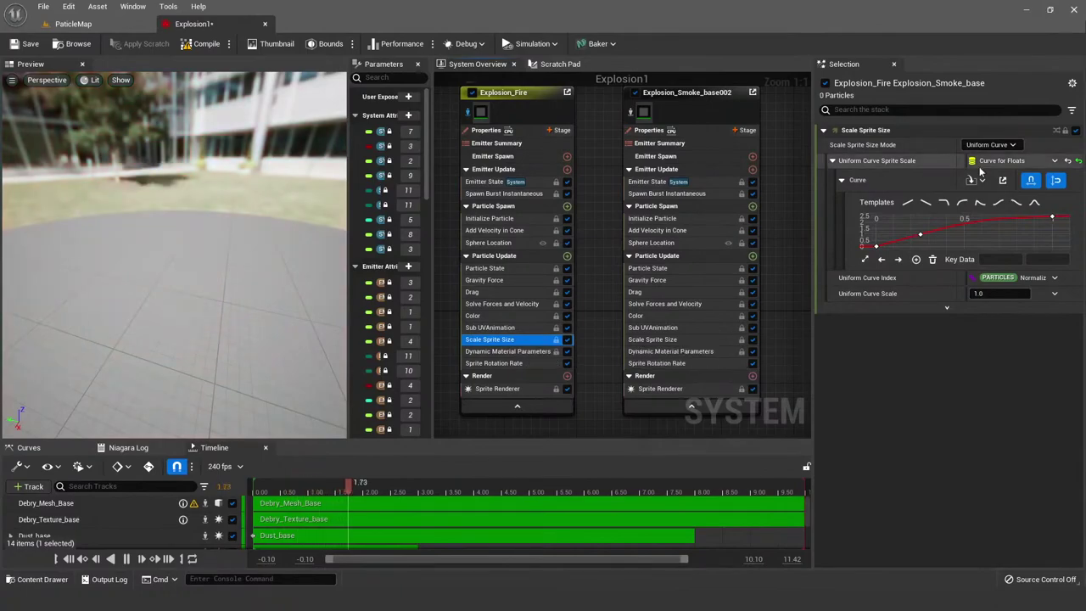
click(921, 240)
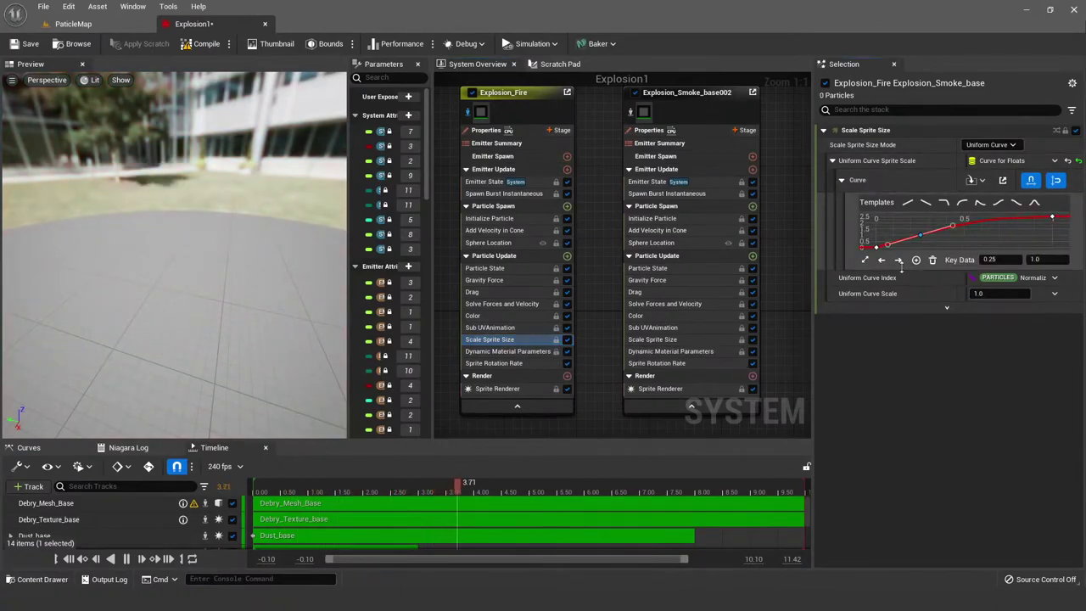
click(876, 247)
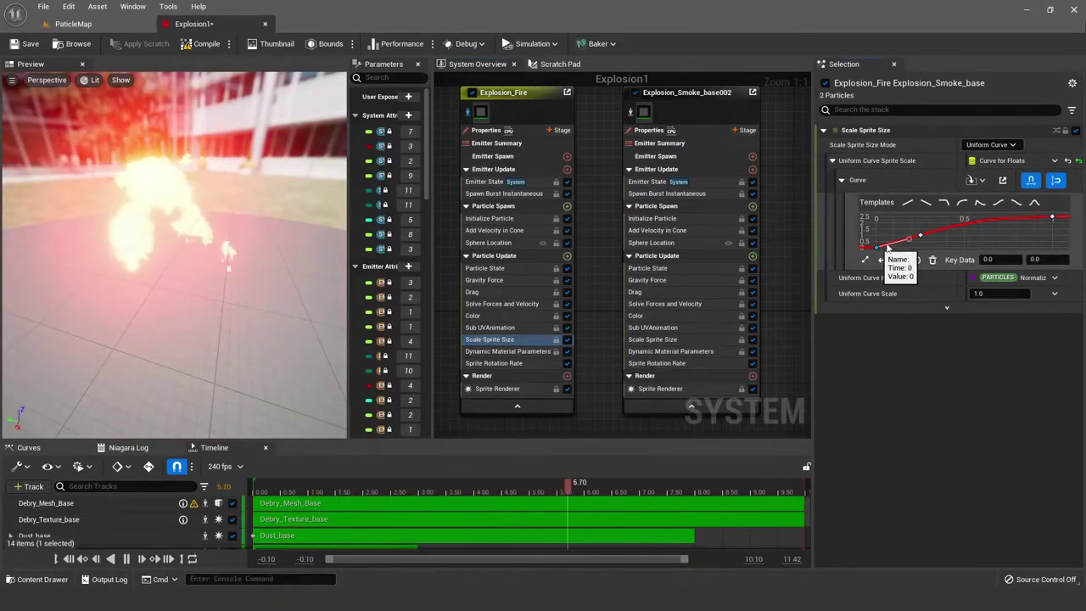
click(923, 239)
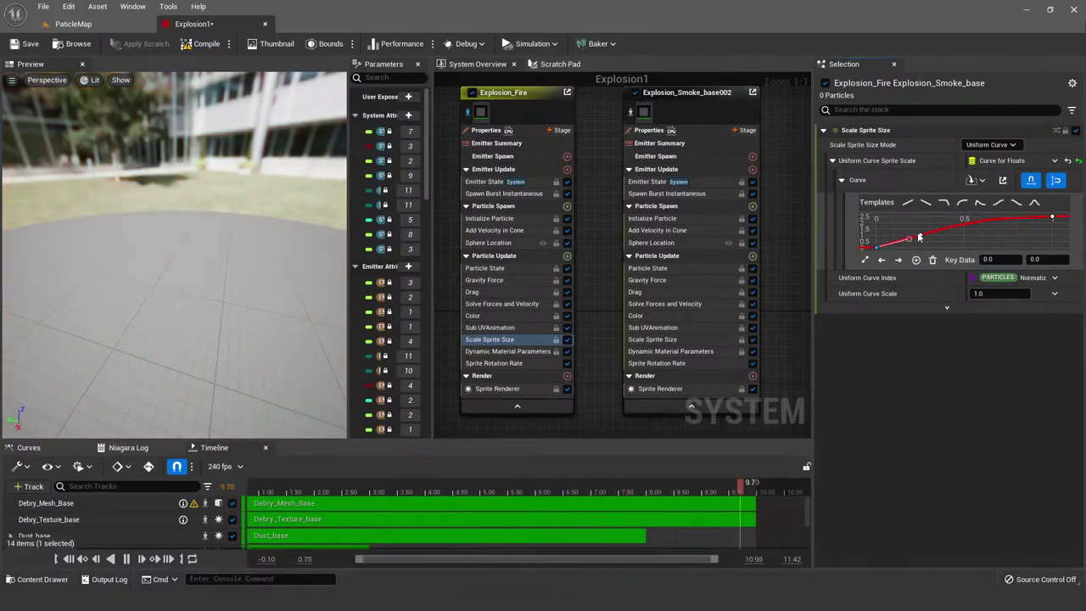
click(1052, 218)
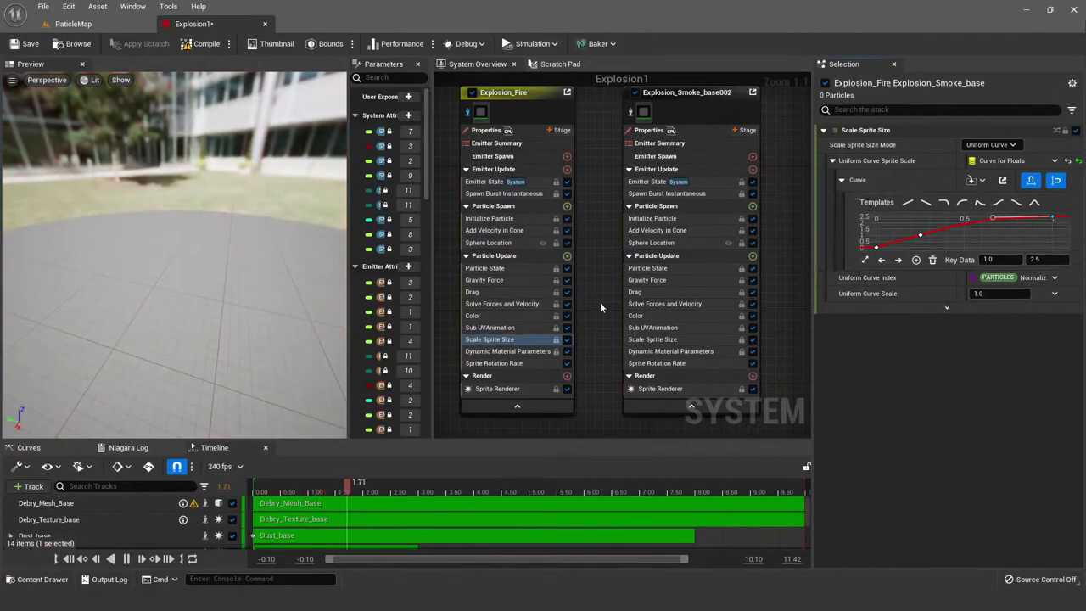
Step: Check the dynamic material parameters, the 10.0 sprite rotation rate and the sprite renderer
click(510, 352)
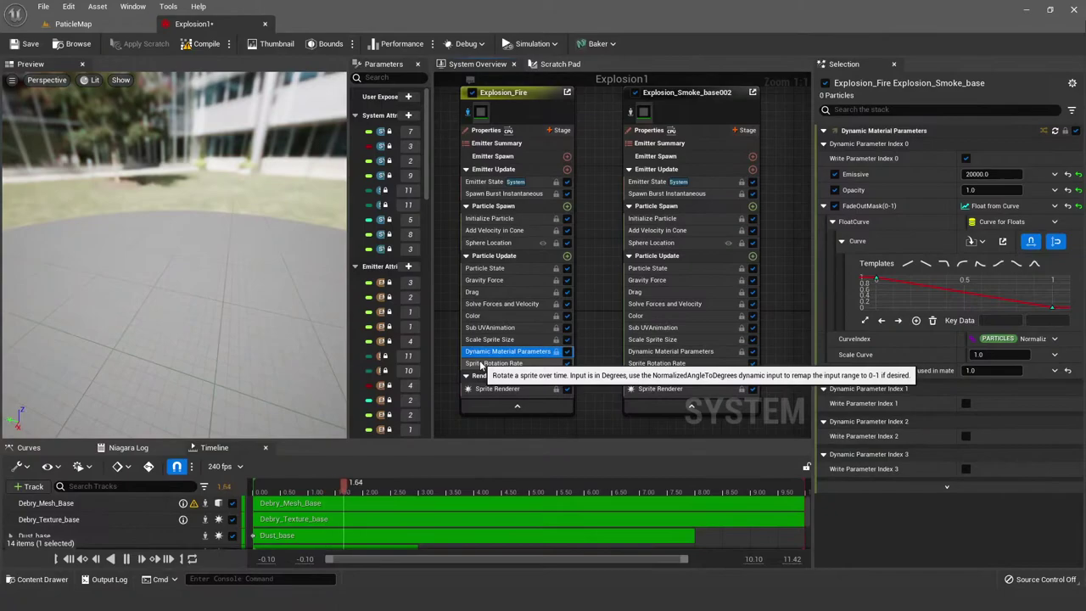
click(481, 365)
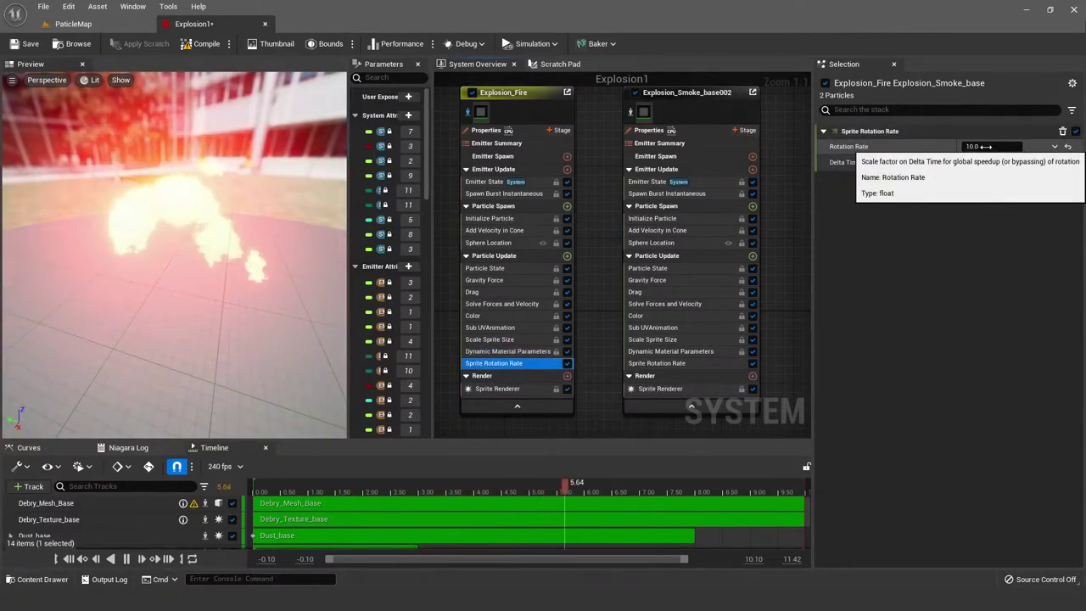
click(507, 389)
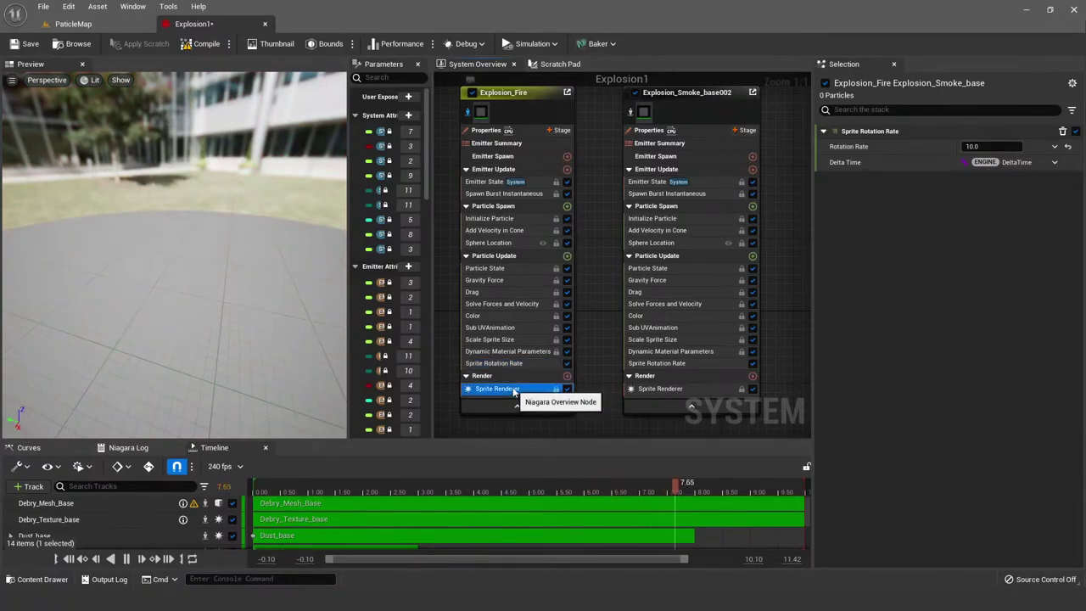
Step: Open Explosion_Smoke_Inst and then its parent M_Explosion_Smoke material graph
double_click(968, 167)
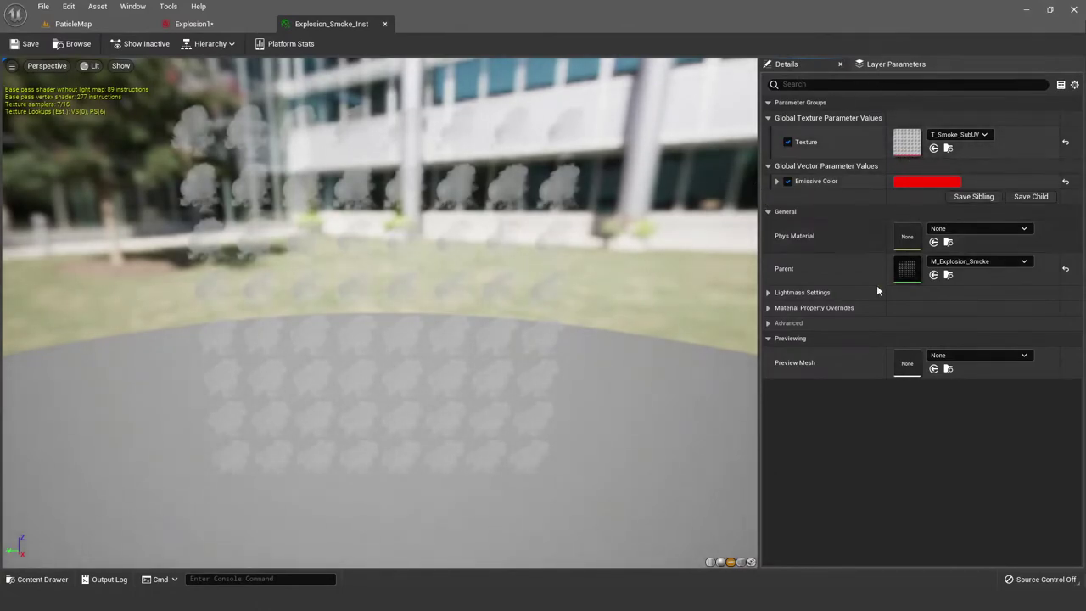
double_click(907, 271)
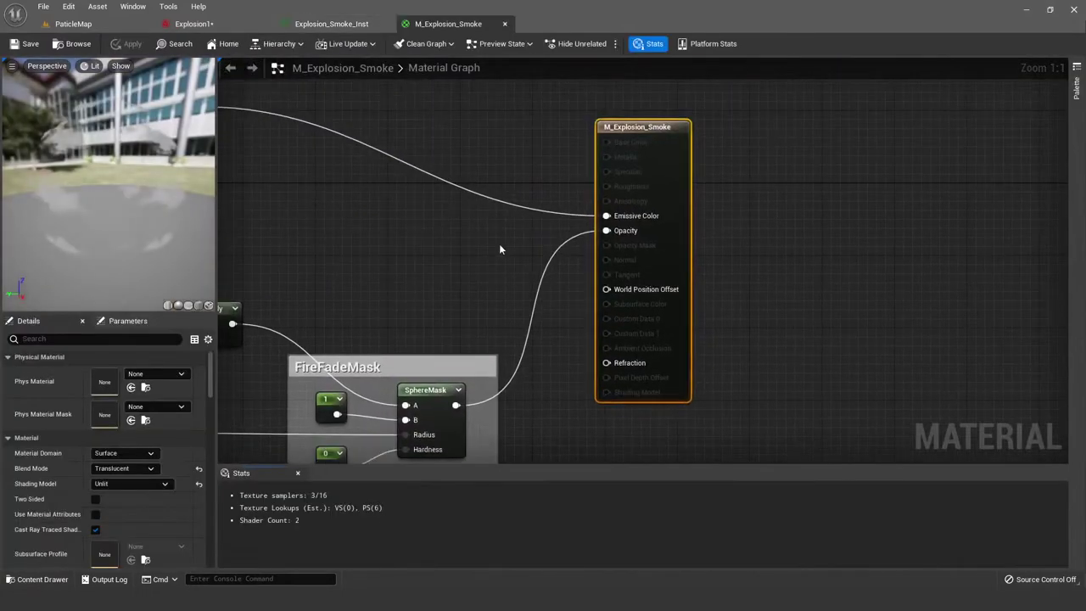
scroll(458, 221, down, 5)
scroll(475, 221, up, 1)
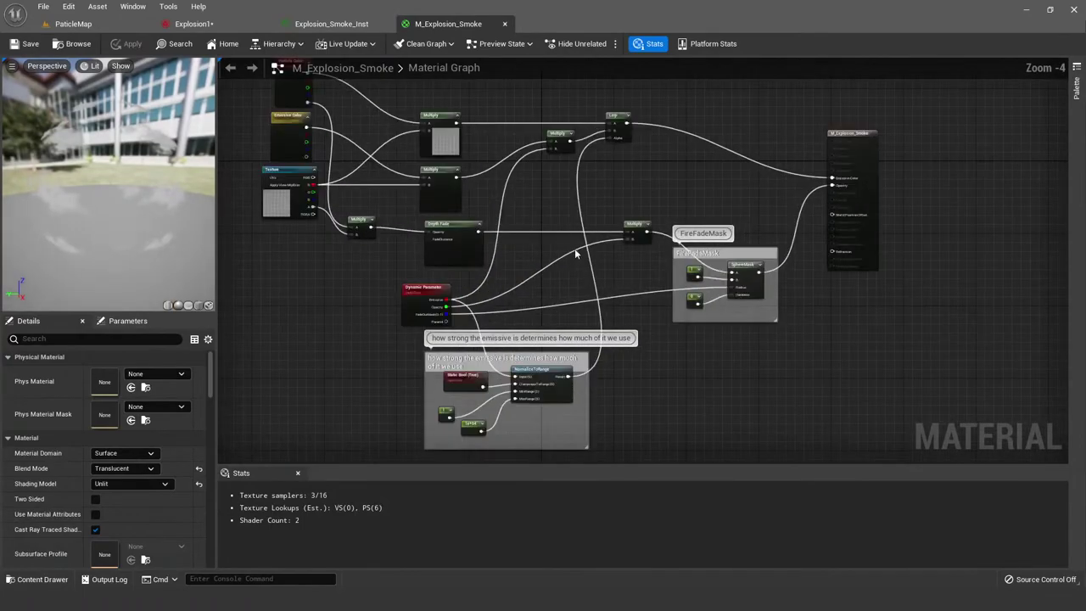
scroll(565, 291, up, 1)
right_drag(565, 291, 618, 318)
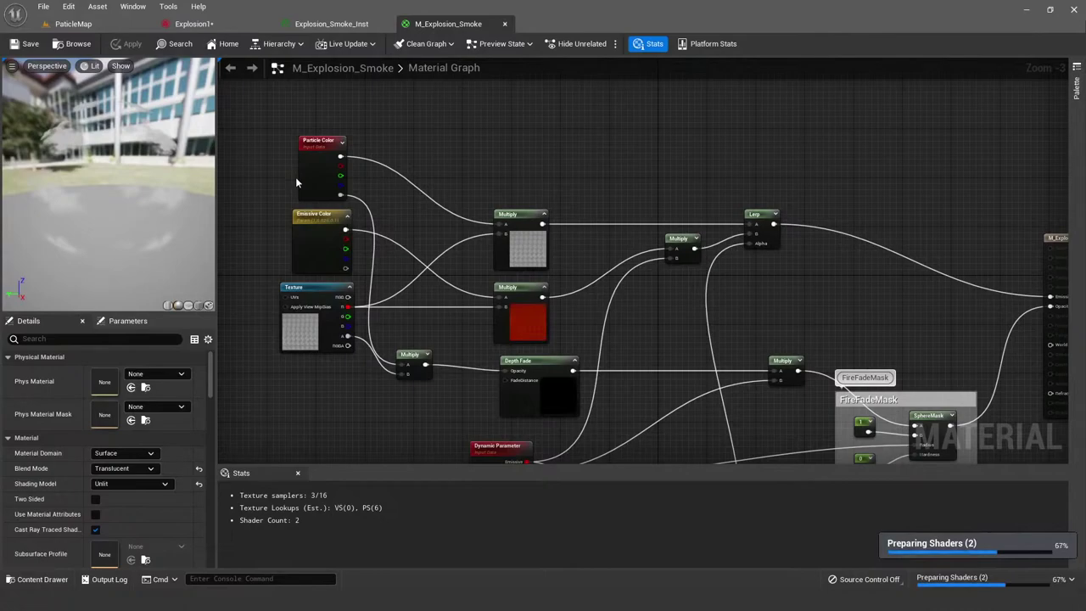
Step: Inspect the colour nodes: Emissive Color, Particle Color, Texture sample, Multiply and Lerp
drag(276, 136, 838, 317)
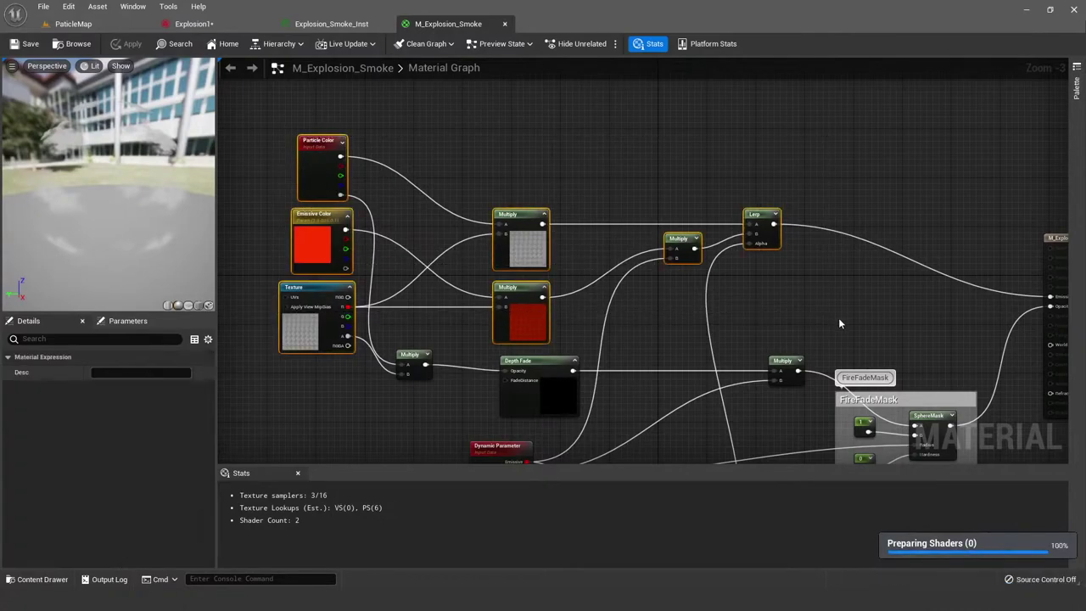
click(831, 312)
right_drag(826, 307, 803, 270)
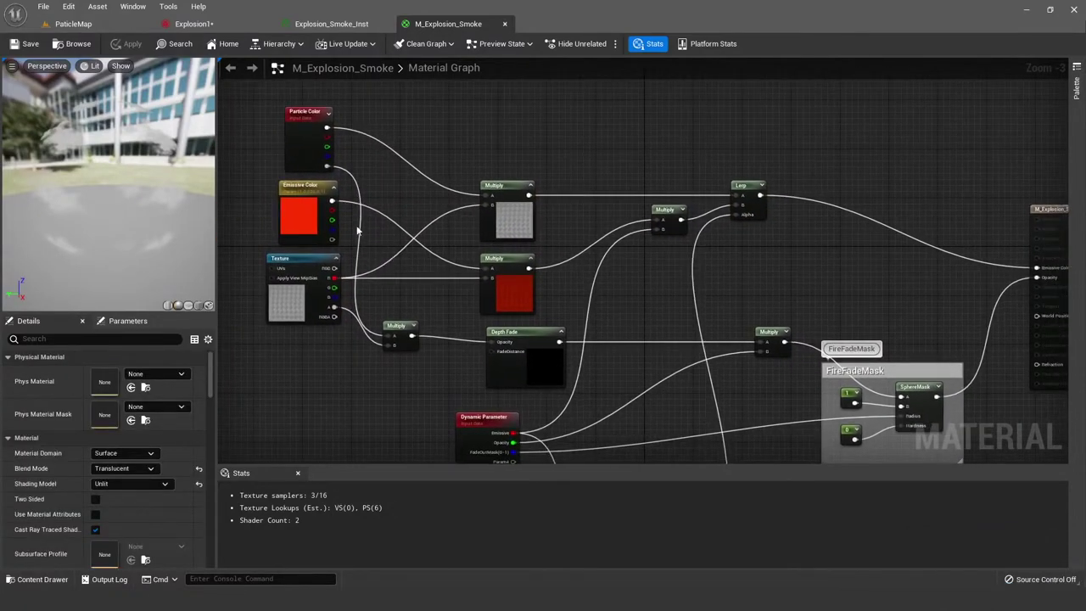
click(308, 193)
click(509, 263)
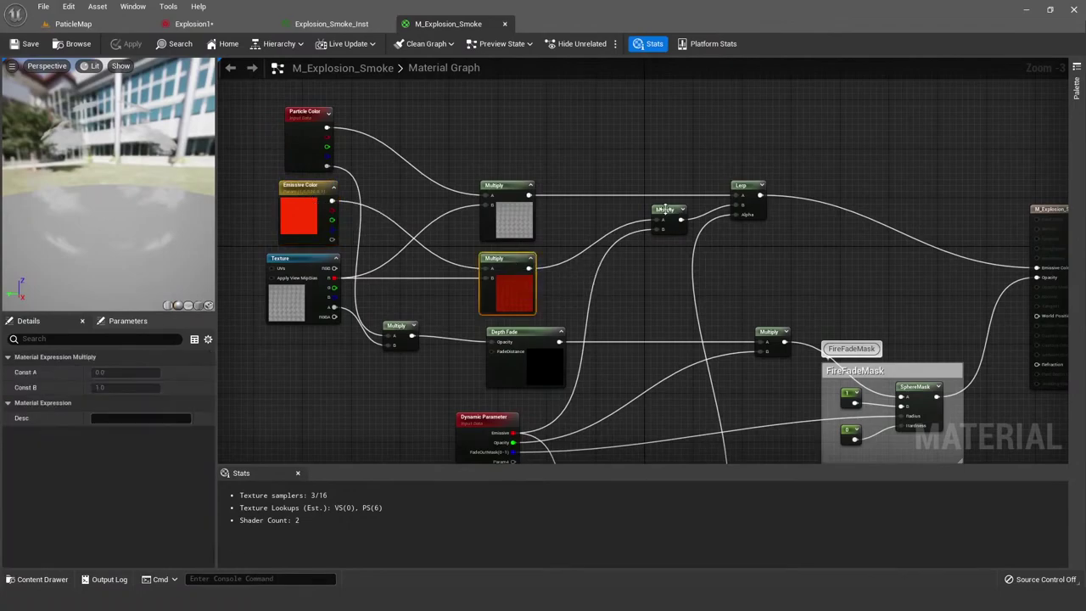
click(666, 213)
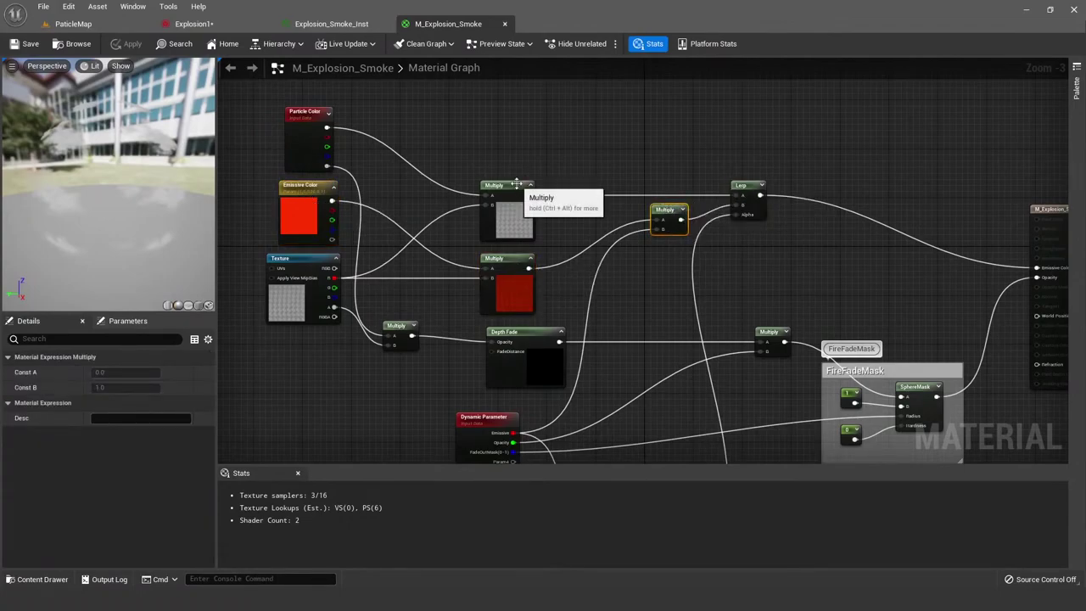
click(305, 111)
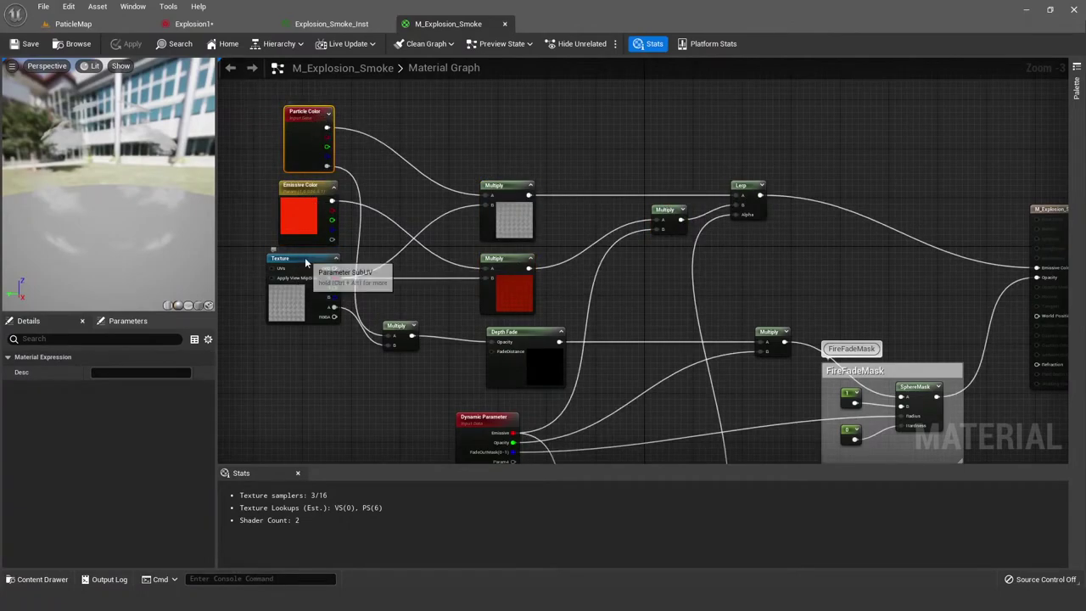
click(289, 282)
click(497, 187)
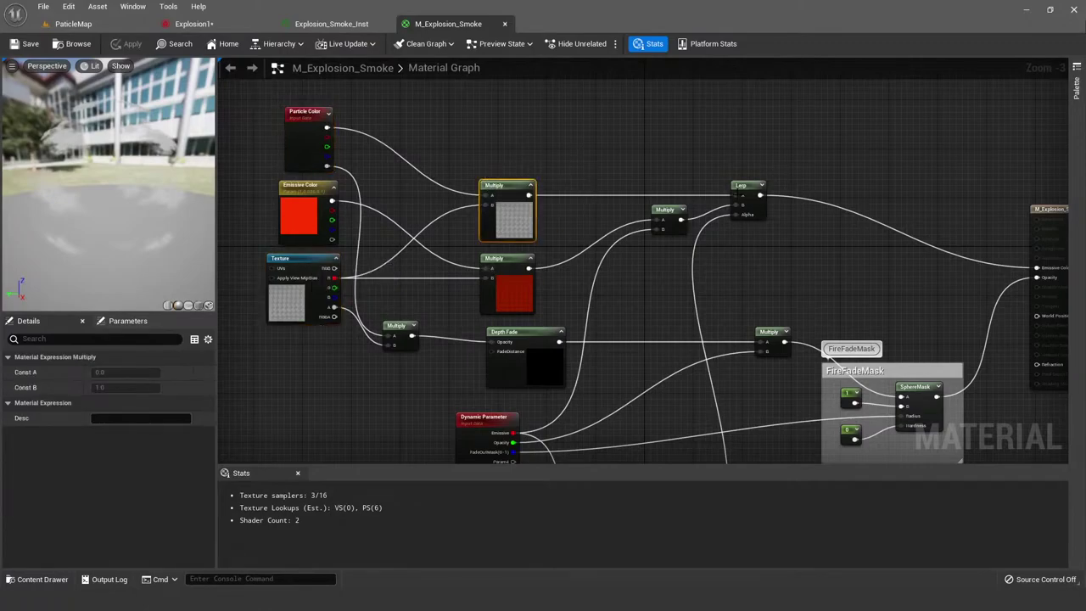
click(745, 189)
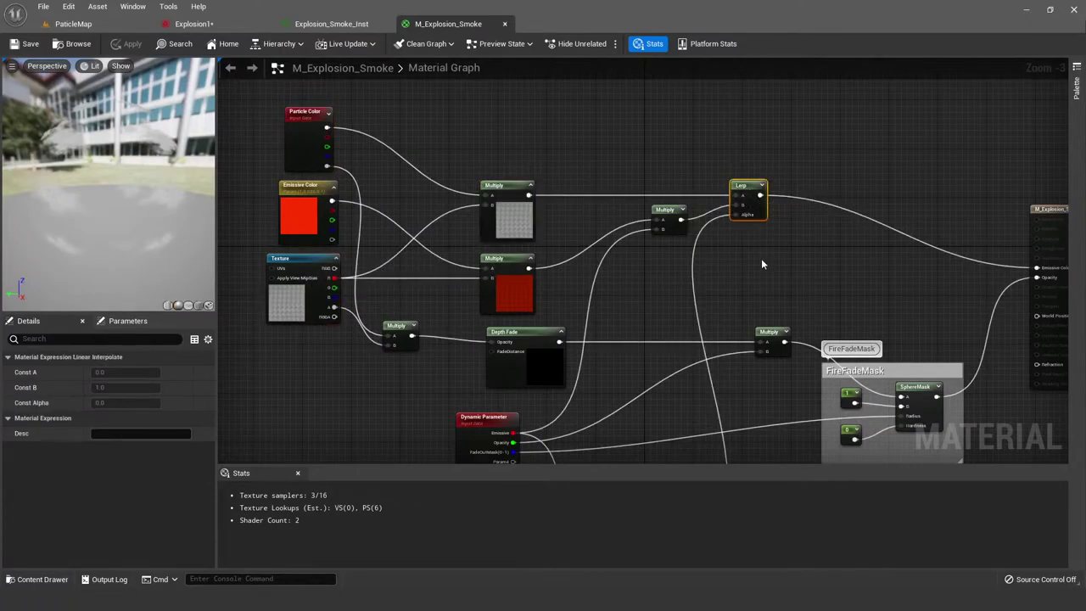
Step: Review Emissive Color's default value and the Multiply nodes, then view the lower graph
mouse_move(761, 258)
right_down()
mouse_move(723, 260)
mouse_move(755, 268)
right_up()
click(539, 147)
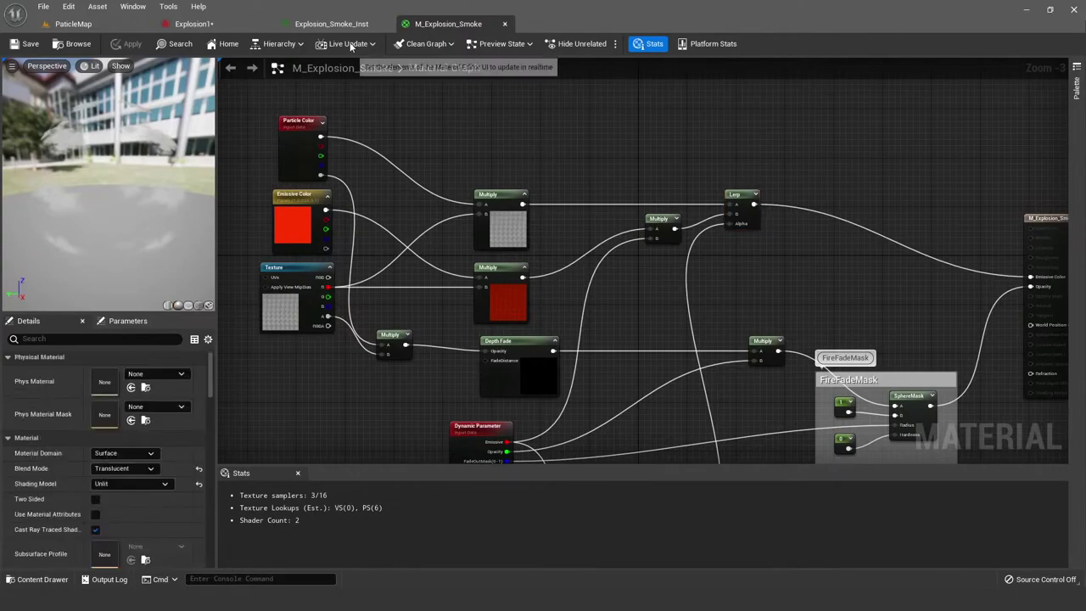
drag(298, 145, 788, 319)
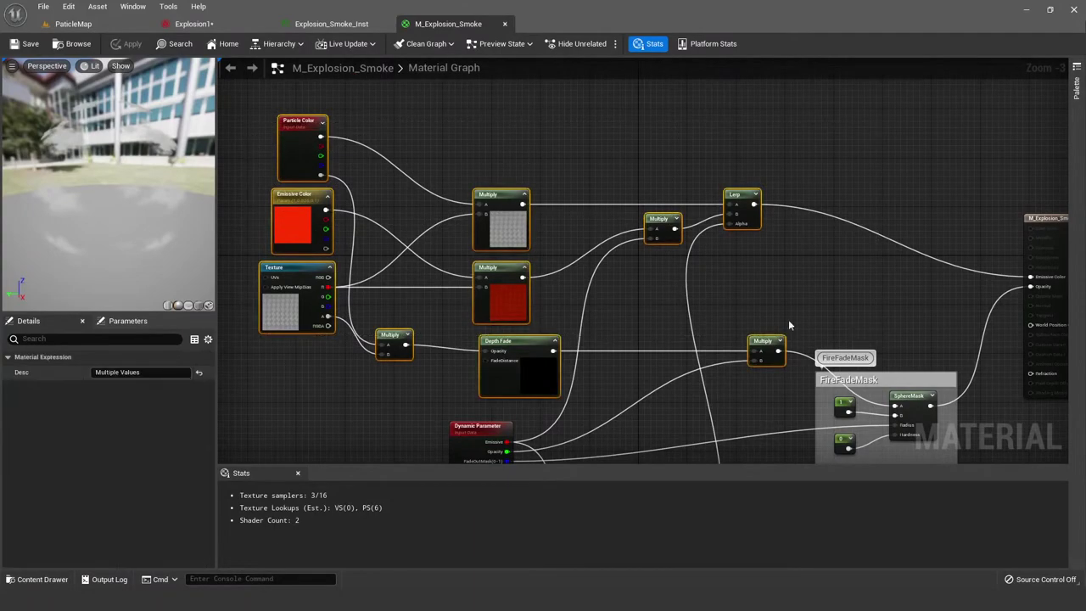
click(788, 319)
drag(242, 212, 845, 264)
click(307, 200)
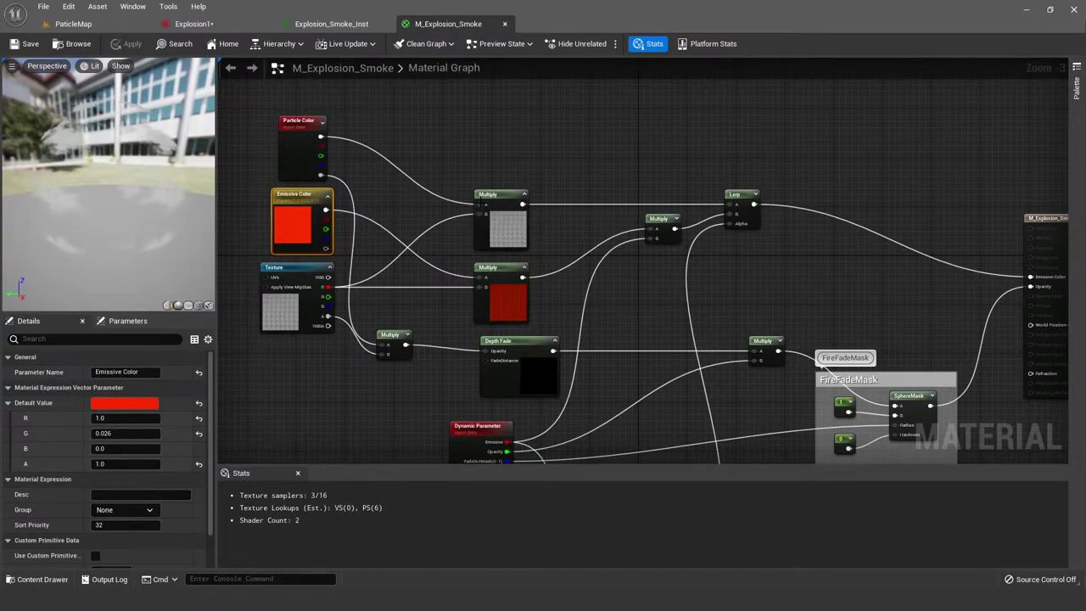
click(494, 194)
click(621, 266)
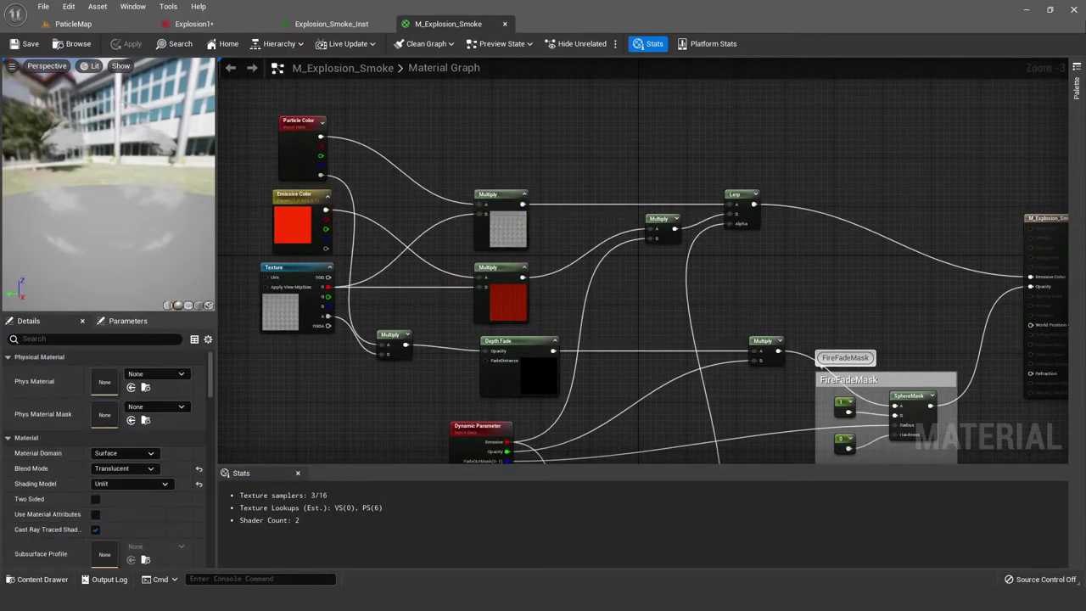
right_drag(625, 265, 547, 117)
drag(312, 156, 711, 95)
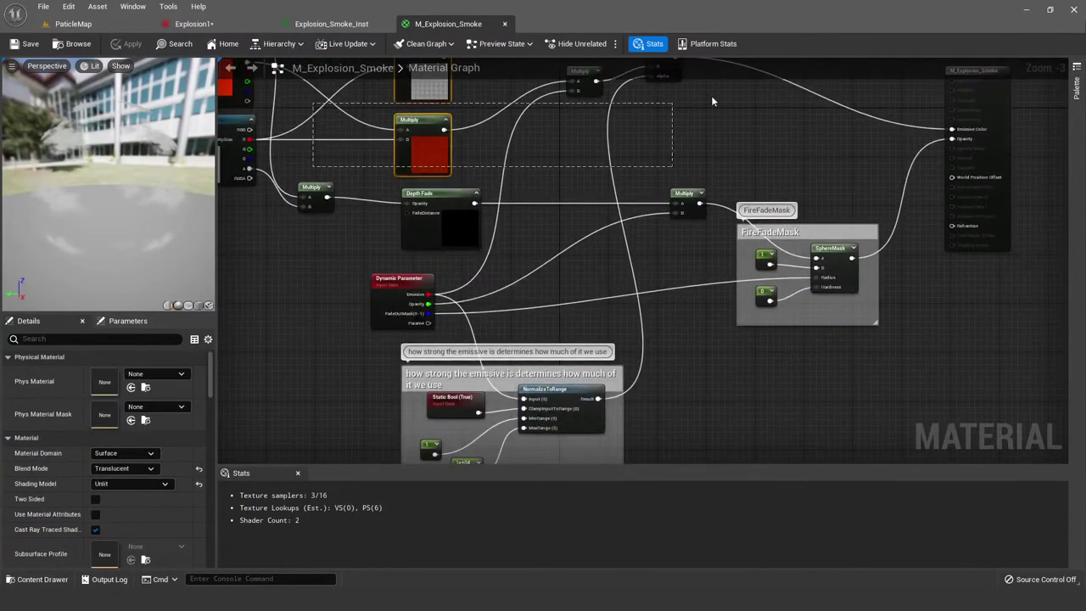
click(767, 131)
right_drag(767, 130, 807, 132)
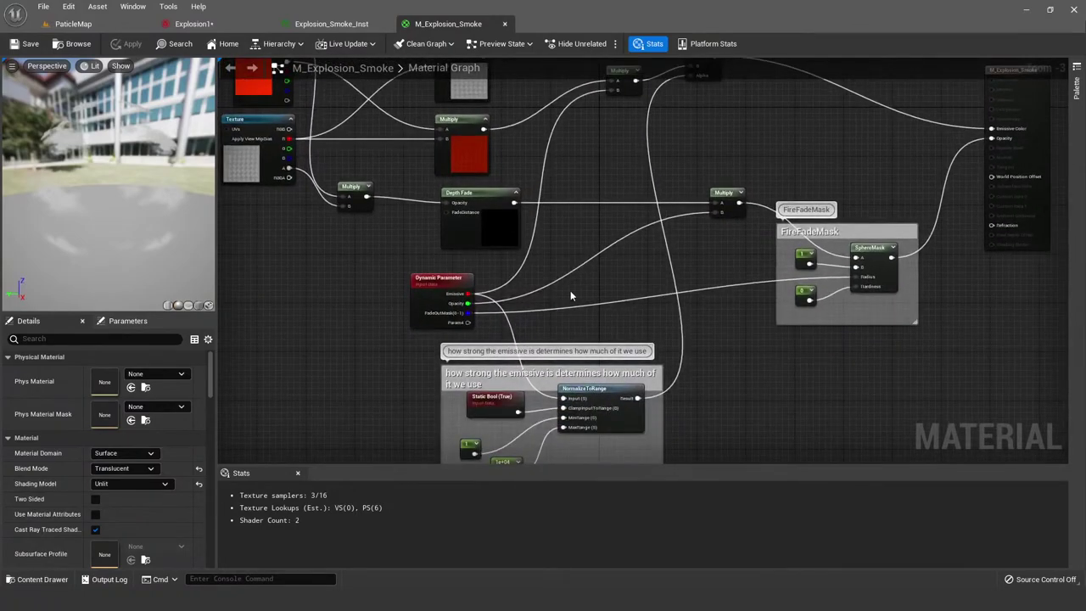
right_drag(570, 276, 541, 196)
click(494, 350)
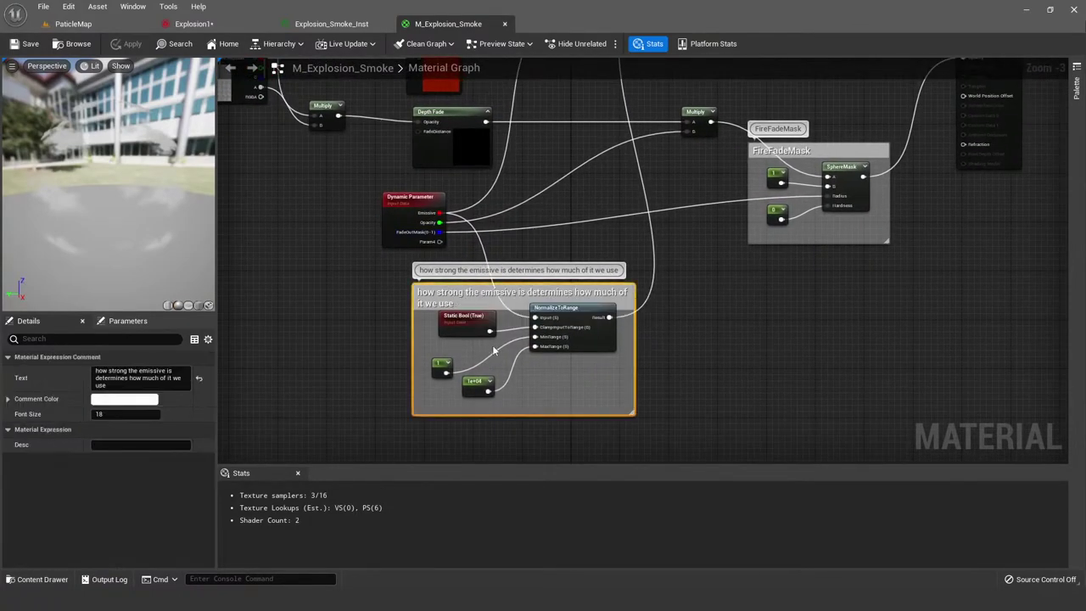
scroll(494, 350, up, 3)
click(622, 293)
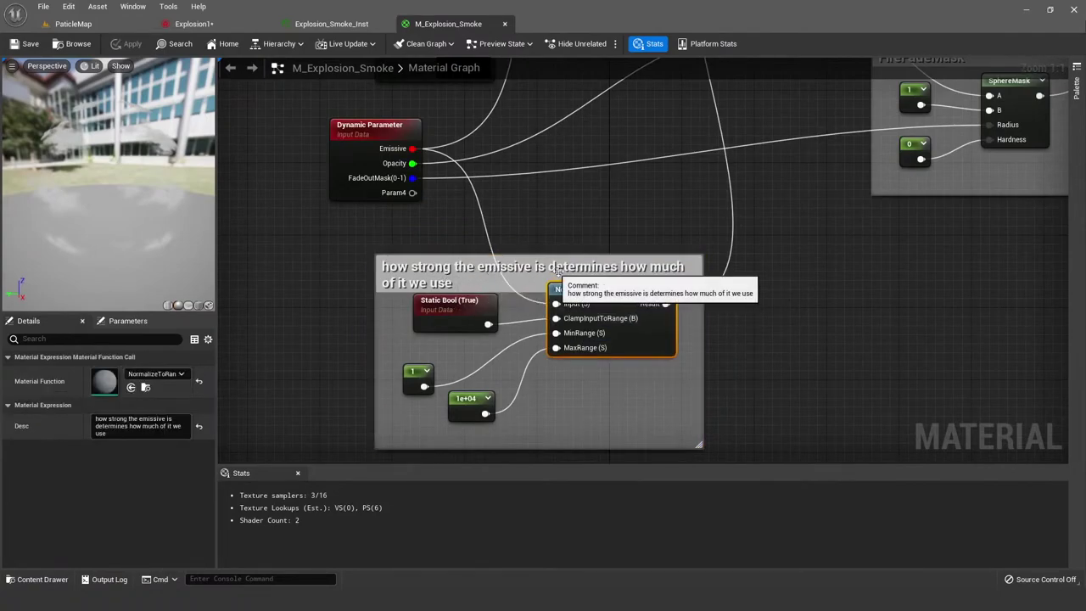
scroll(472, 382, down, 3)
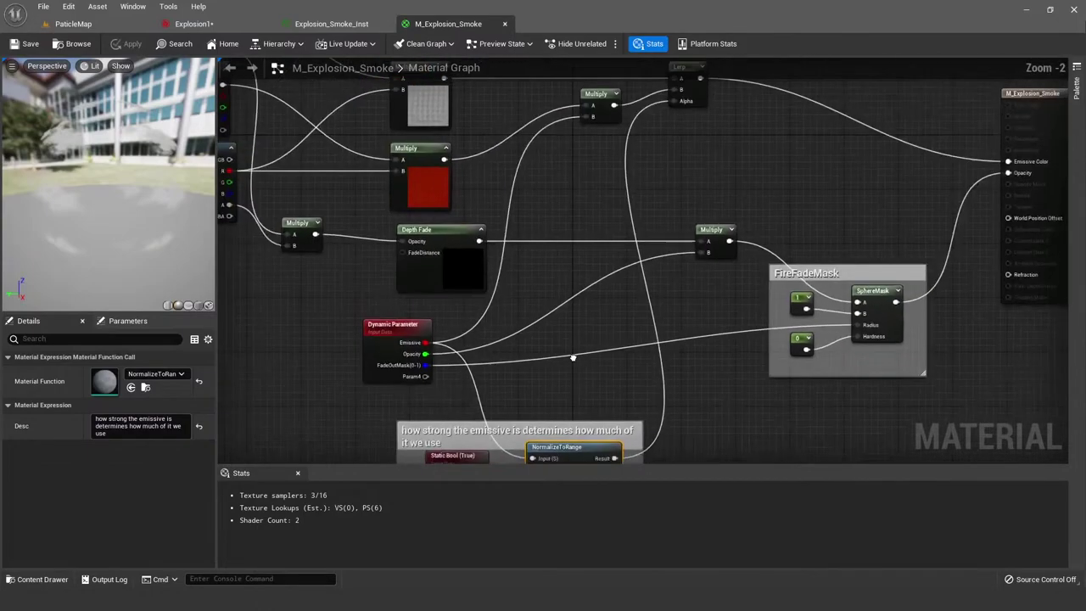
right_drag(545, 334, 545, 389)
click(399, 399)
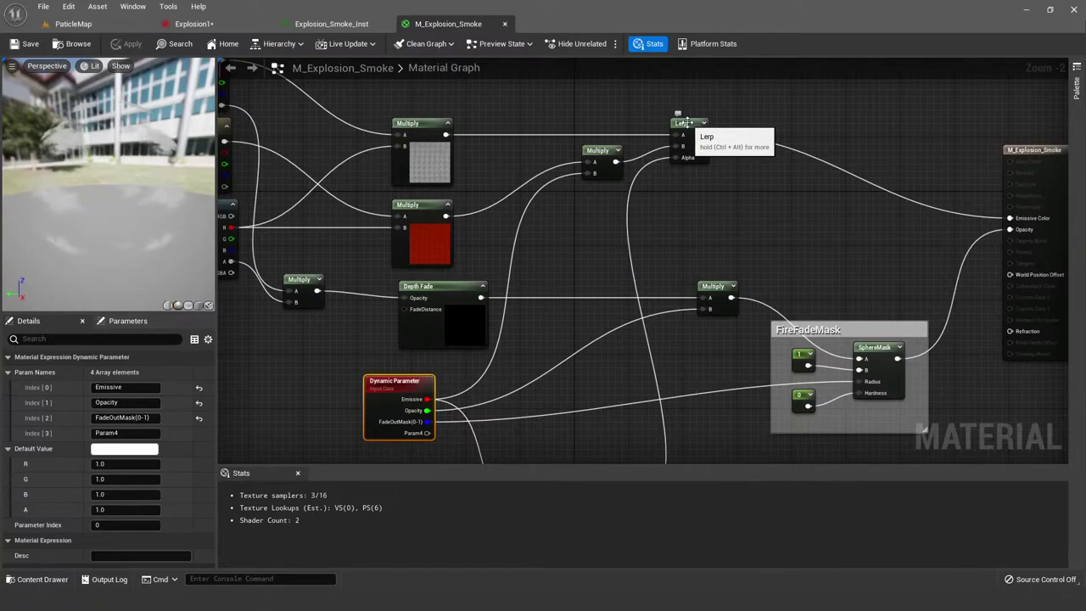
scroll(685, 123, down, 2)
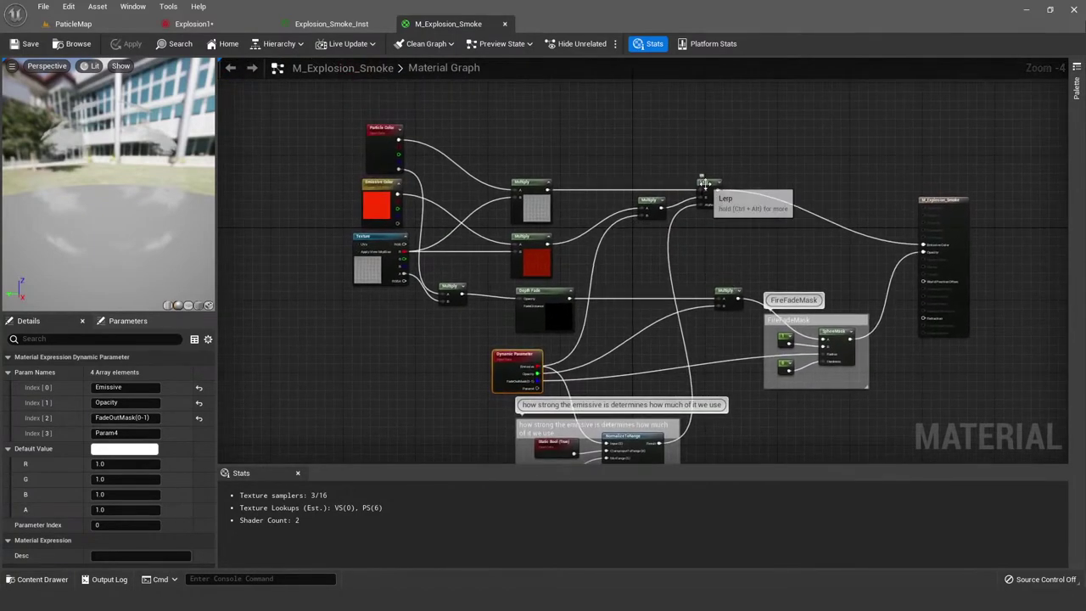
click(704, 184)
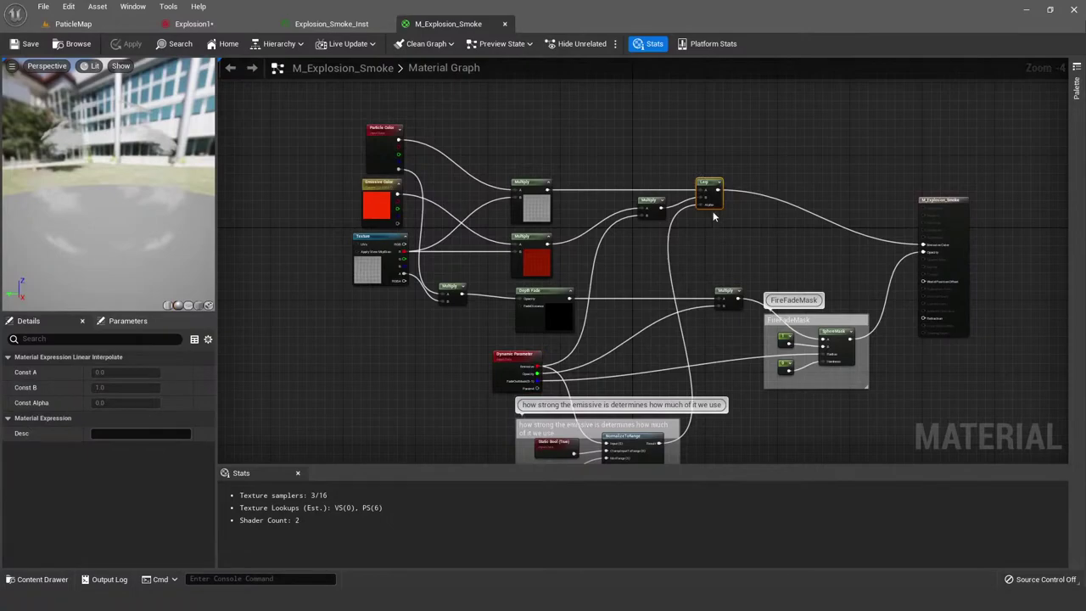
right_drag(714, 196, 672, 177)
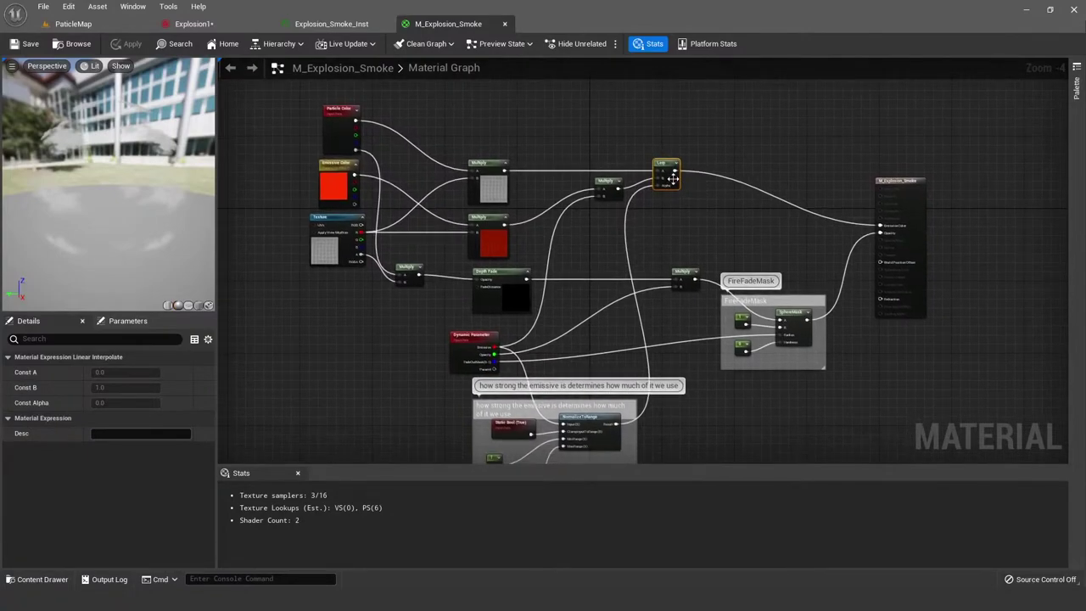
click(717, 237)
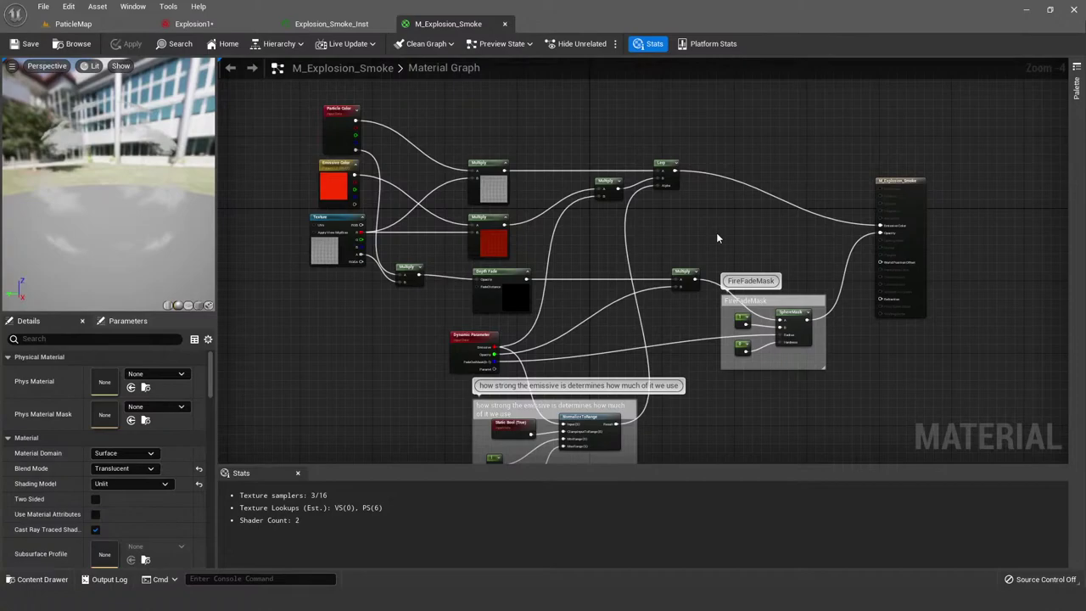
scroll(717, 232, up, 1)
scroll(471, 218, up, 1)
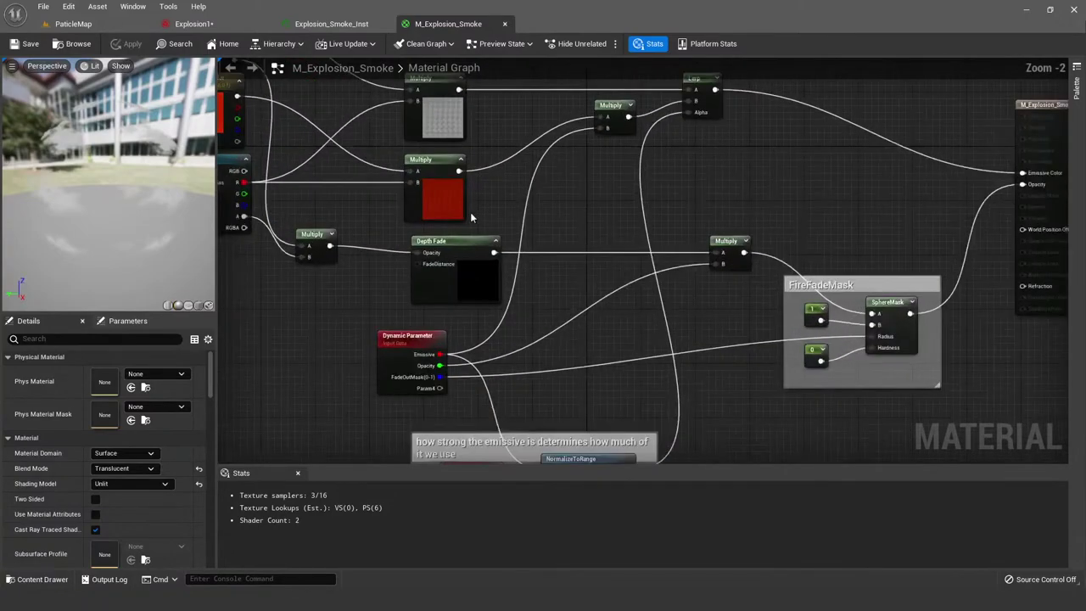
drag(308, 291, 509, 246)
click(736, 195)
right_drag(748, 202, 635, 176)
scroll(635, 176, down, 1)
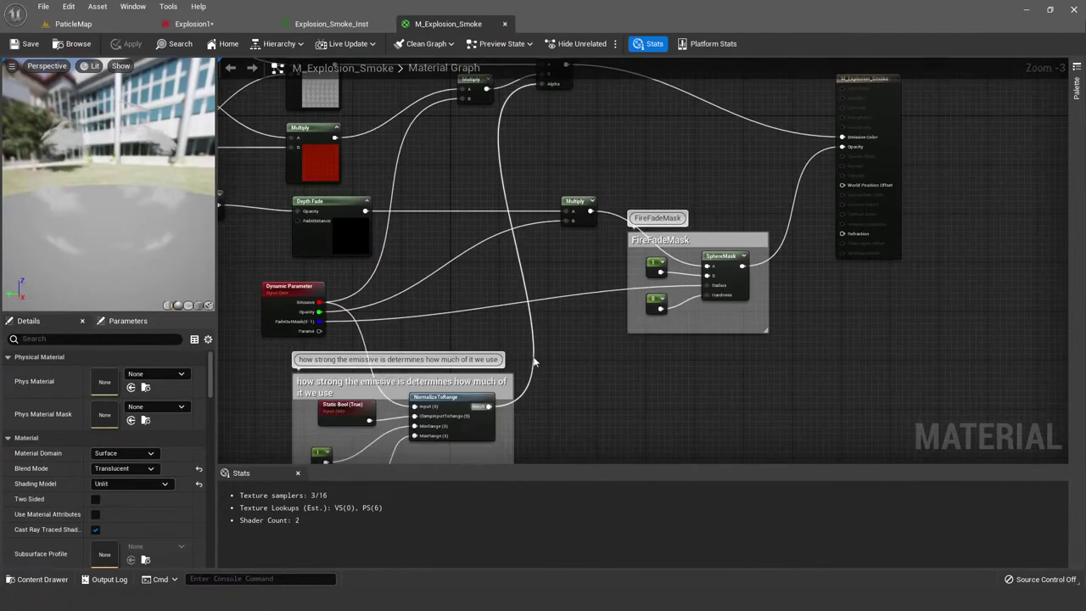
drag(572, 353, 720, 174)
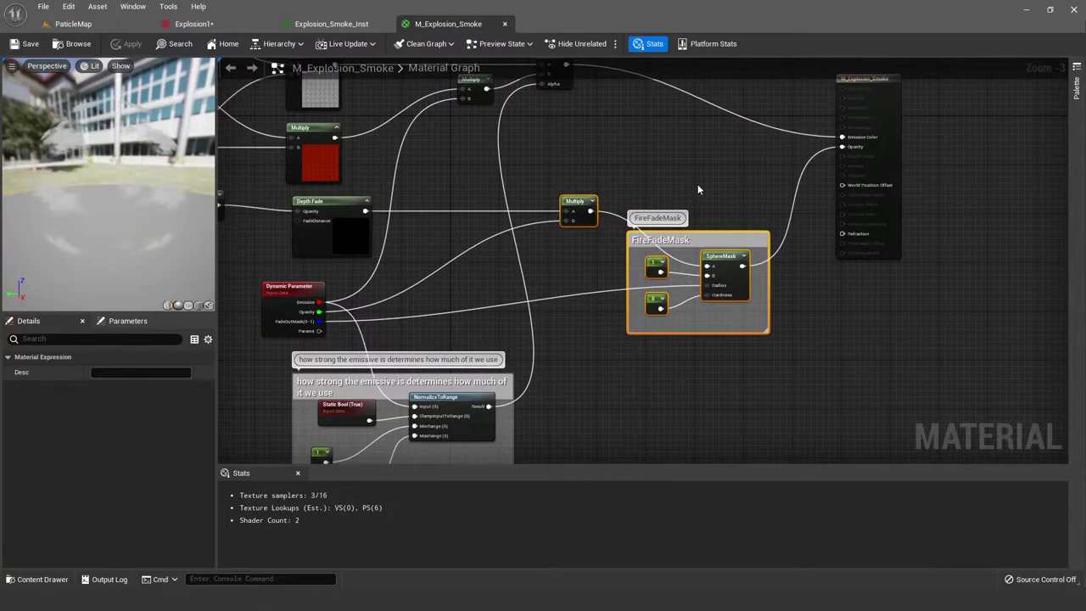
click(697, 195)
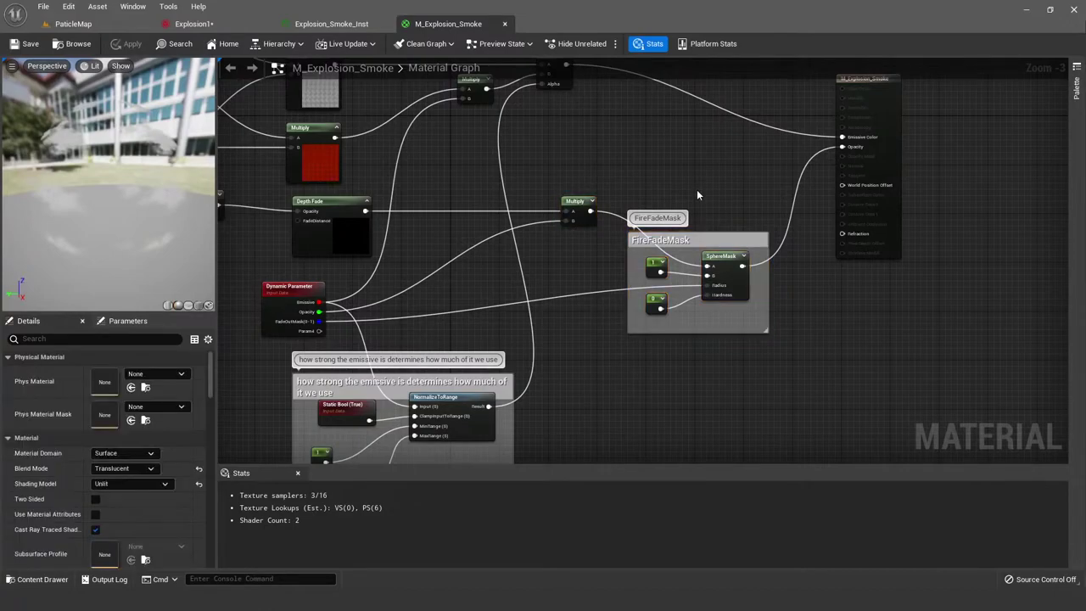
scroll(704, 255, up, 2)
drag(628, 335, 726, 275)
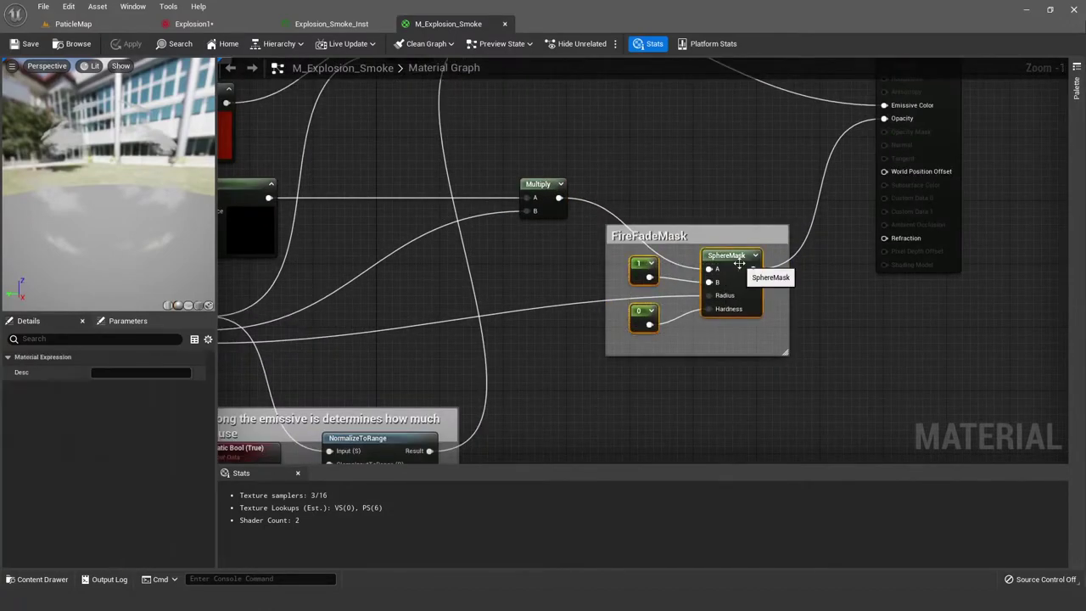
Step: Preview the SphereMask node alone on a flat plane preview mesh
right_click(735, 255)
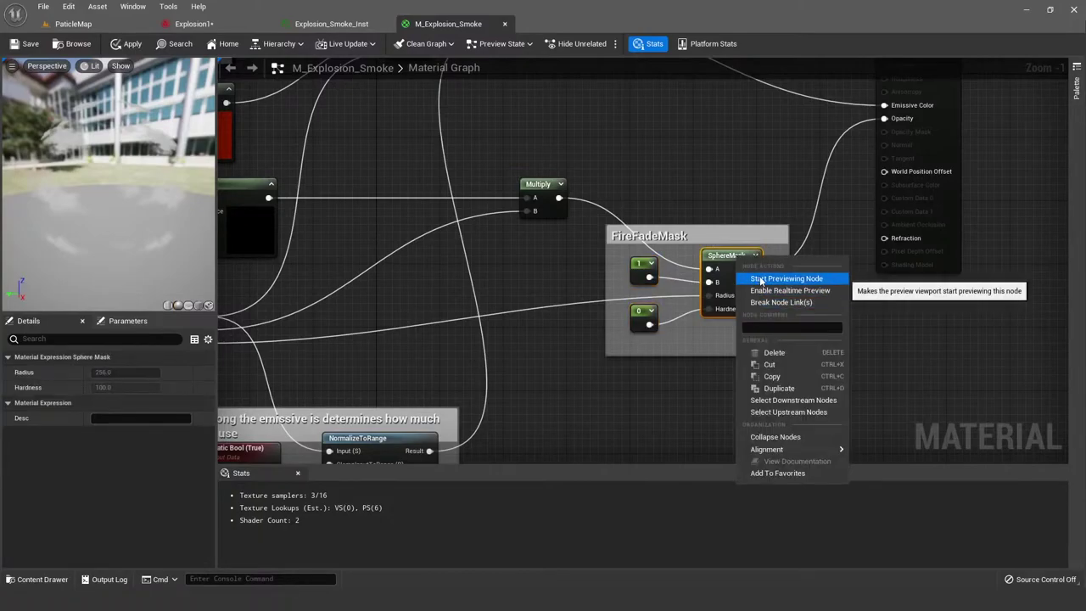
click(761, 280)
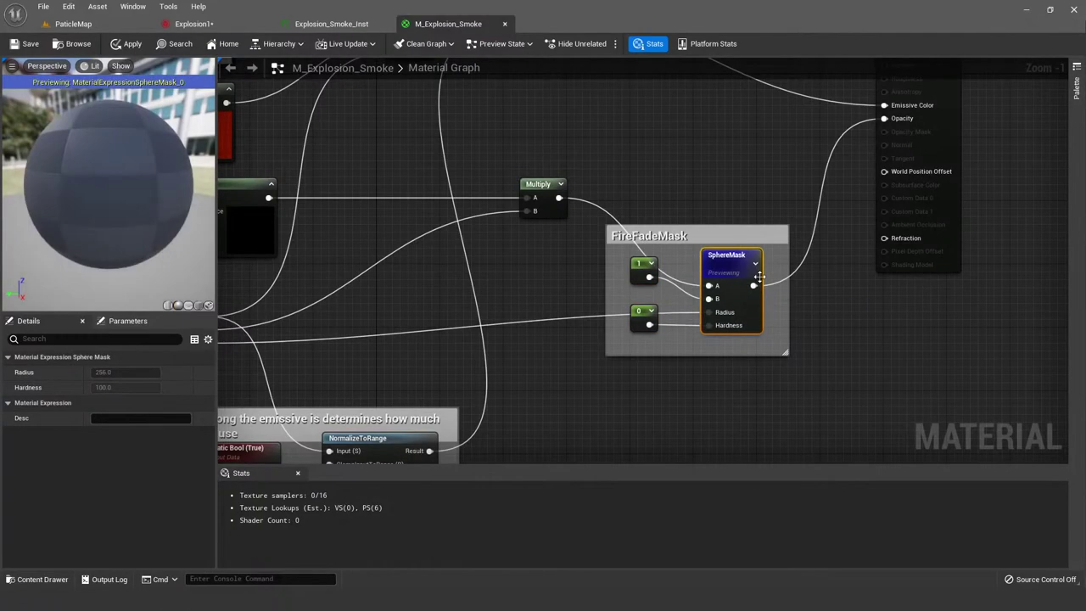
click(189, 305)
scroll(139, 136, up, 3)
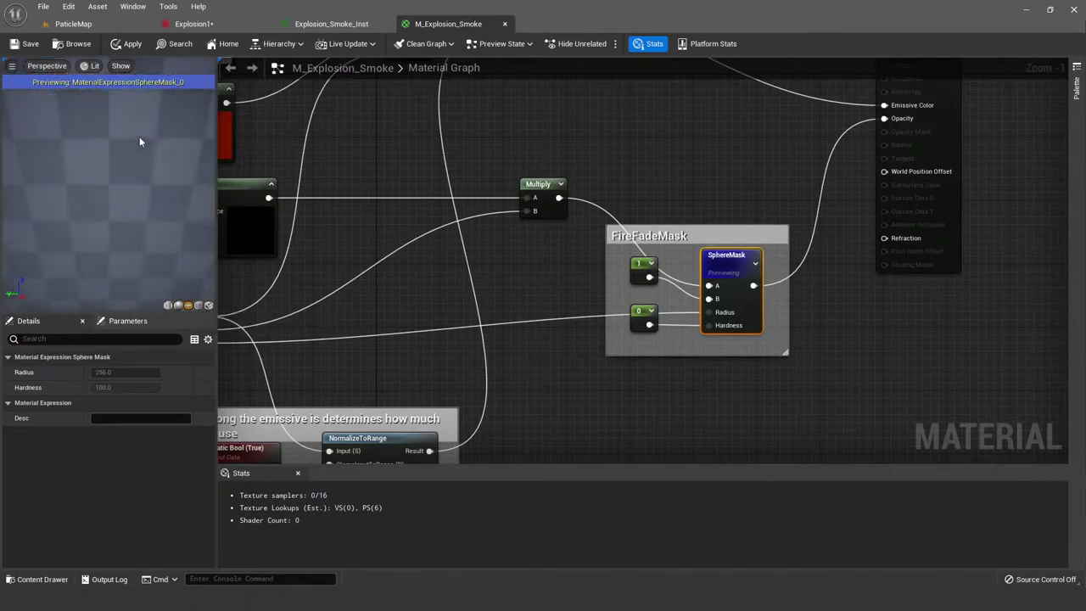
drag(139, 144, 186, 142)
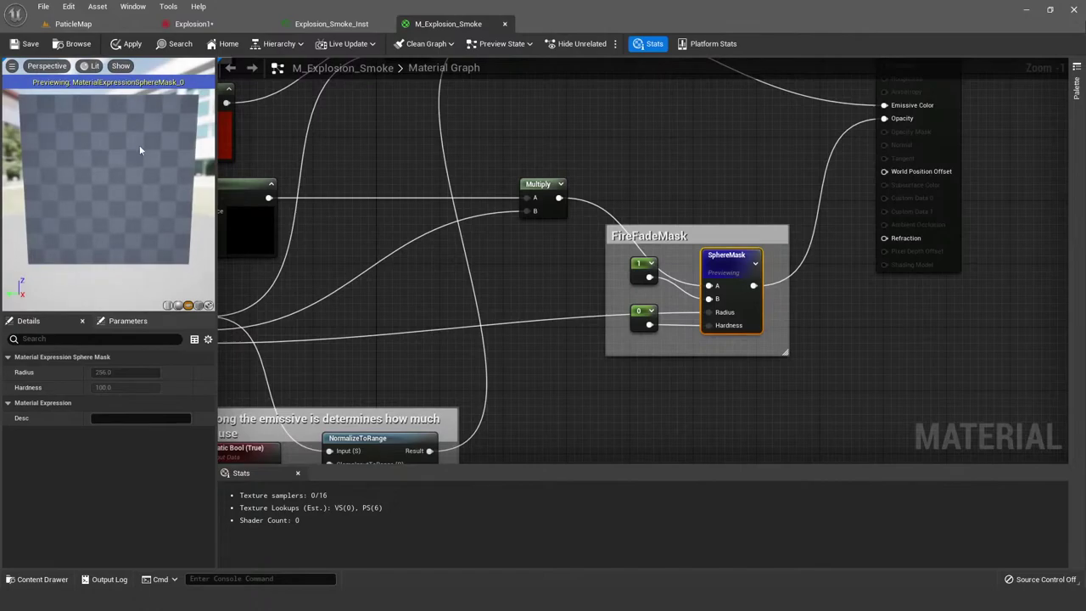
Step: Switch the node preview to the Multiply node's result
right_drag(333, 213, 488, 188)
right_drag(860, 157, 695, 173)
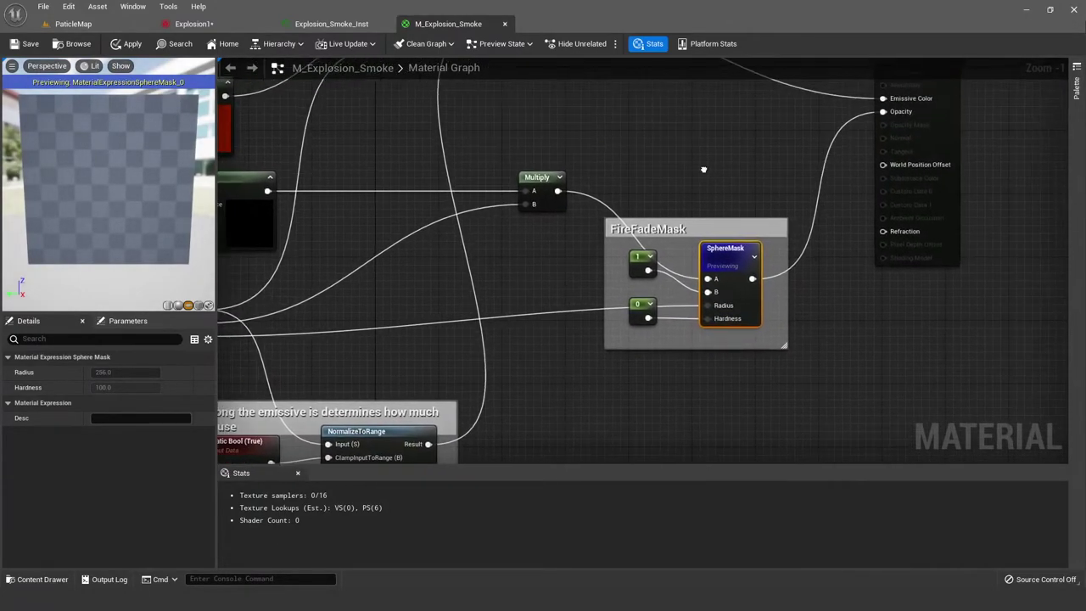
scroll(694, 183, down, 2)
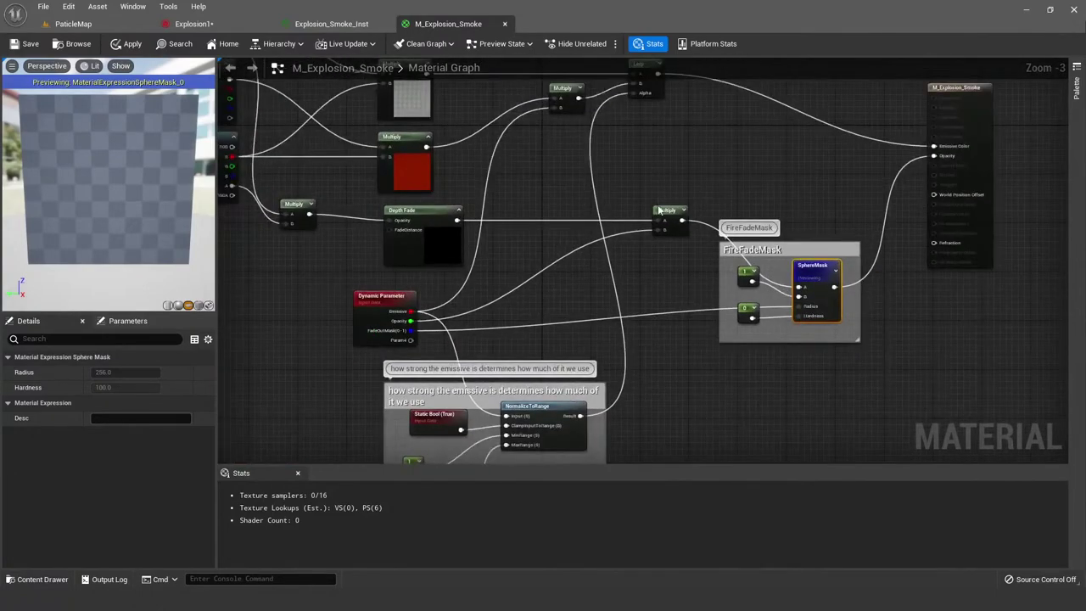
right_click(660, 210)
click(729, 240)
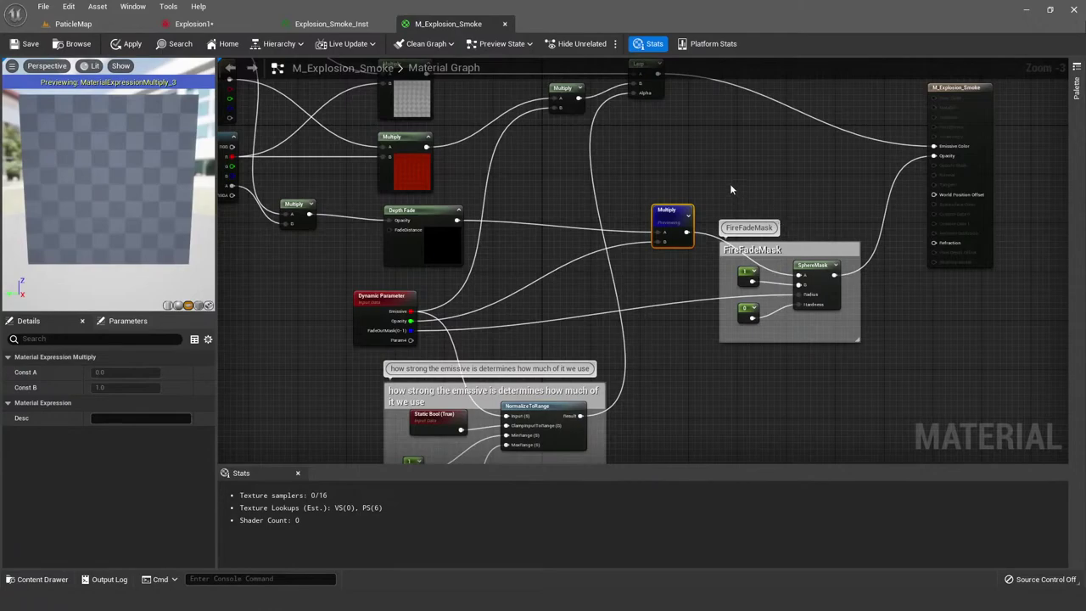
right_drag(729, 188, 662, 234)
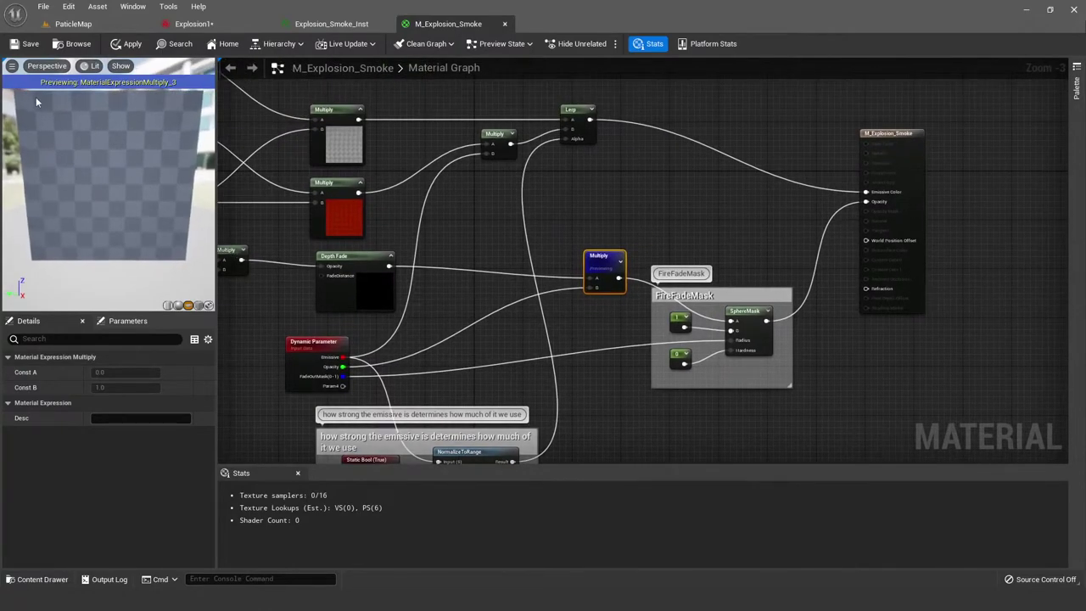
Step: Check the preview viewport options, then bring up the previewed Multiply node's actions
click(12, 65)
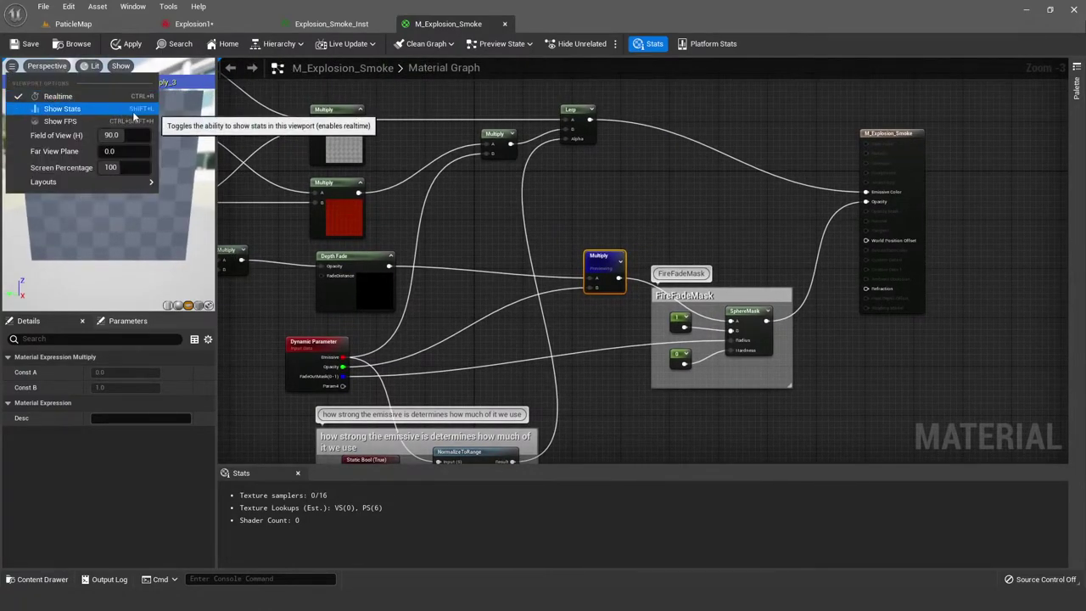
click(171, 111)
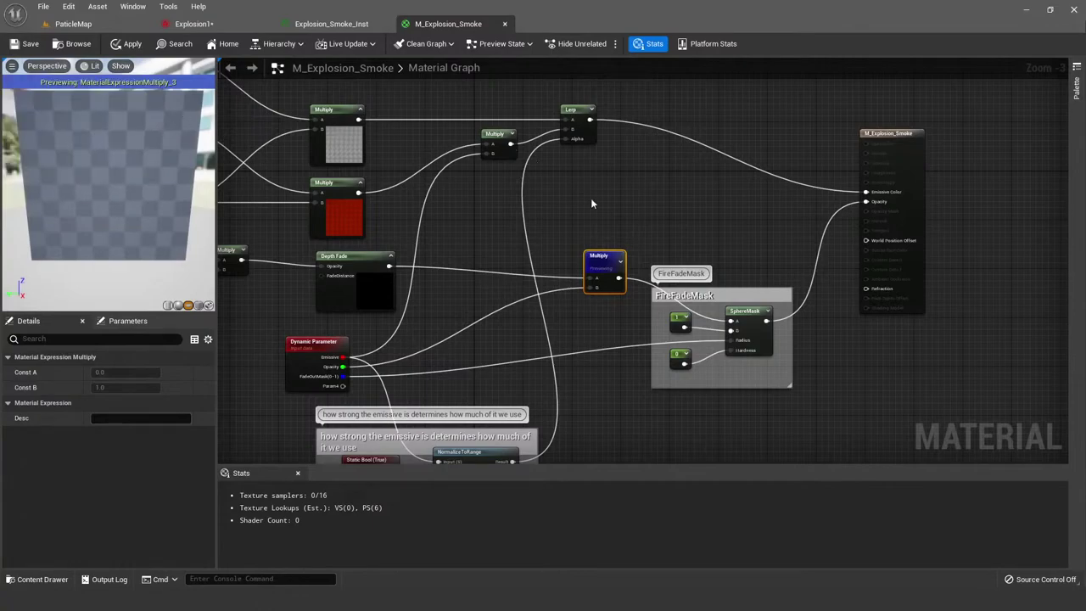
right_click(382, 254)
click(388, 220)
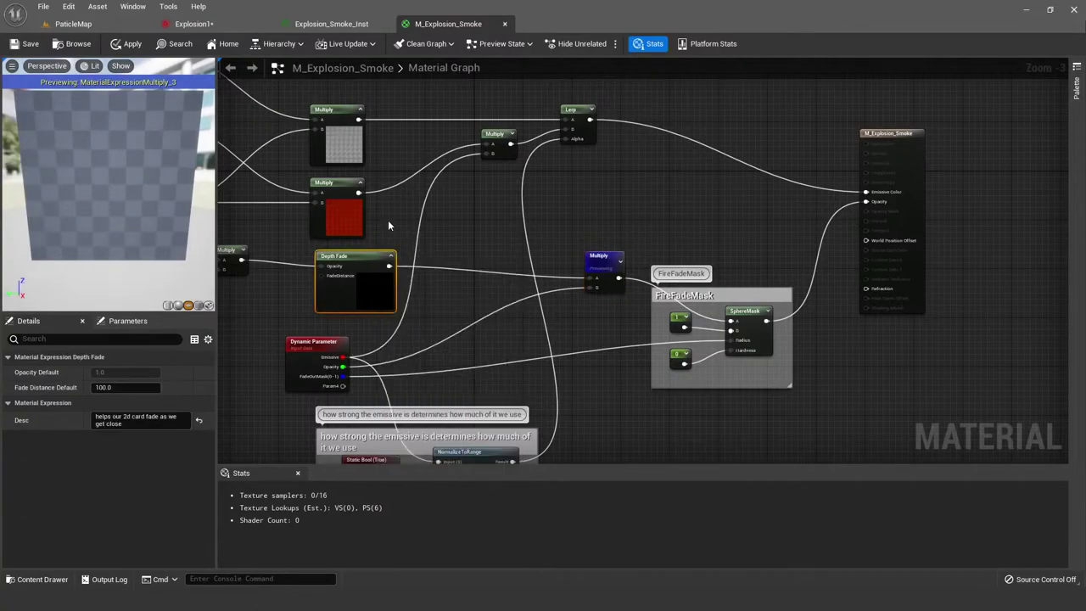
right_drag(388, 220, 216, 221)
scroll(434, 377, up, 2)
right_drag(434, 377, 524, 357)
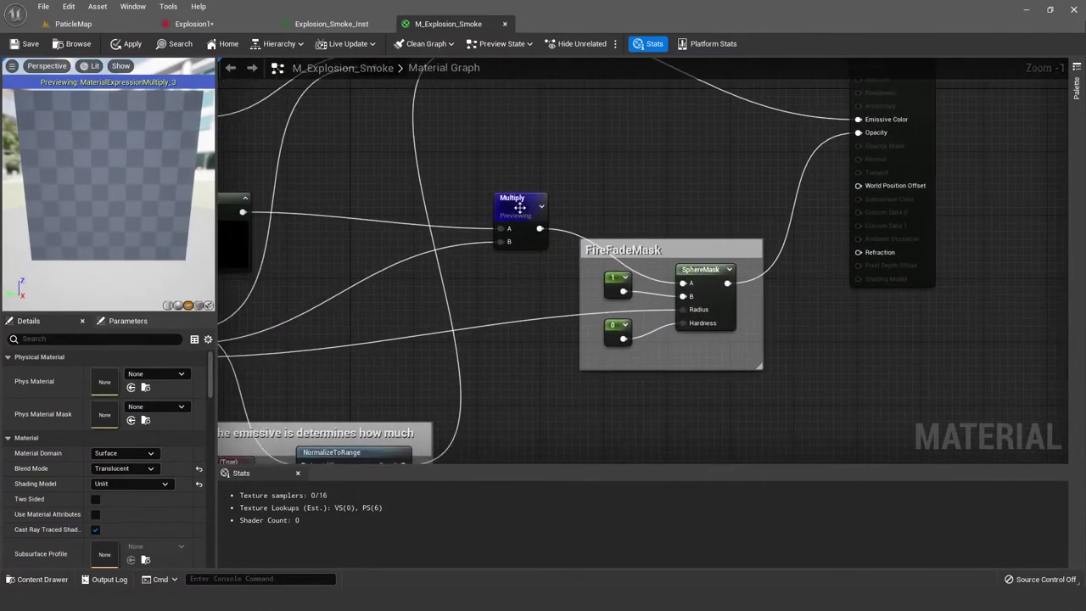
right_click(519, 211)
click(569, 231)
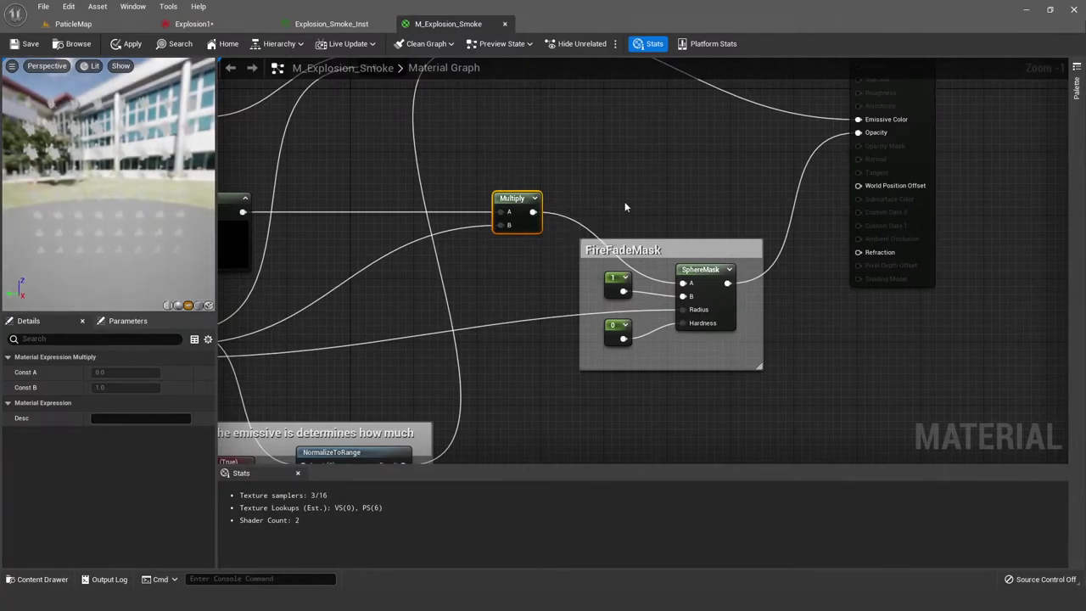
right_drag(660, 292, 518, 250)
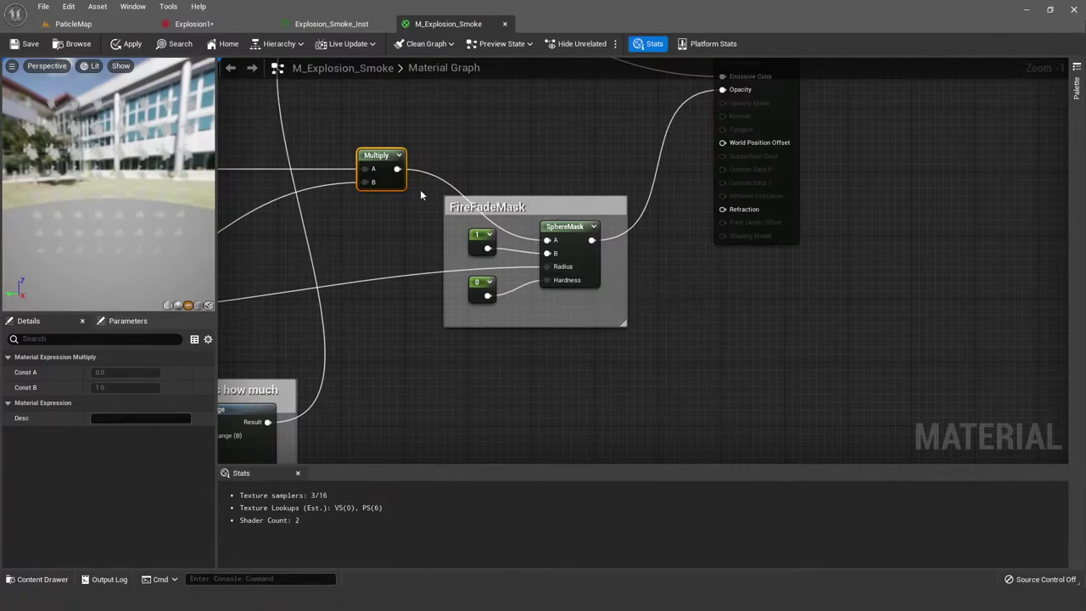
scroll(607, 216, up, 1)
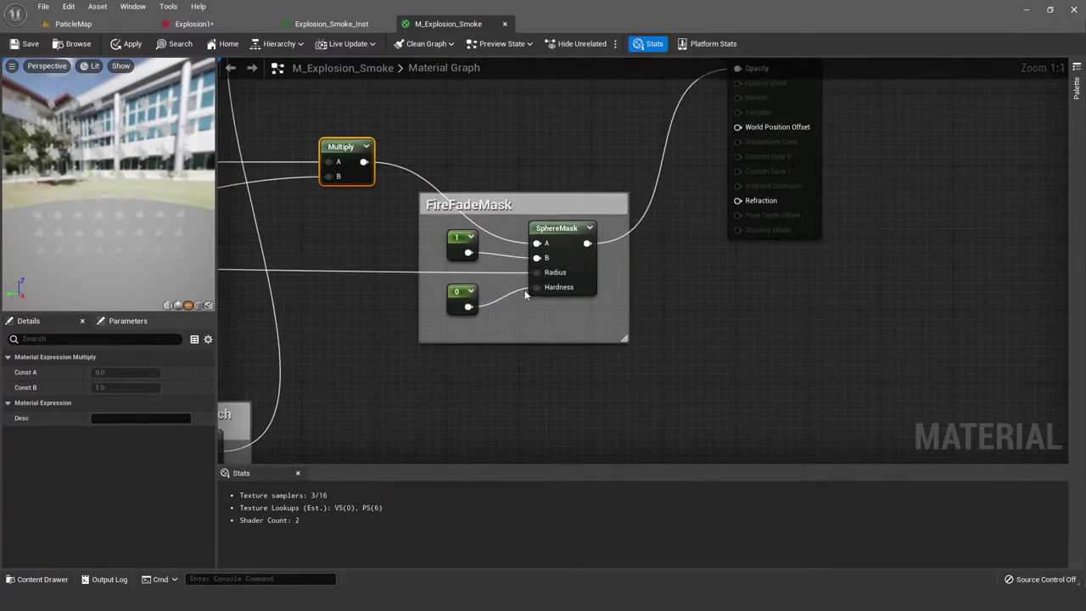
right_drag(525, 294, 676, 281)
scroll(619, 306, down, 2)
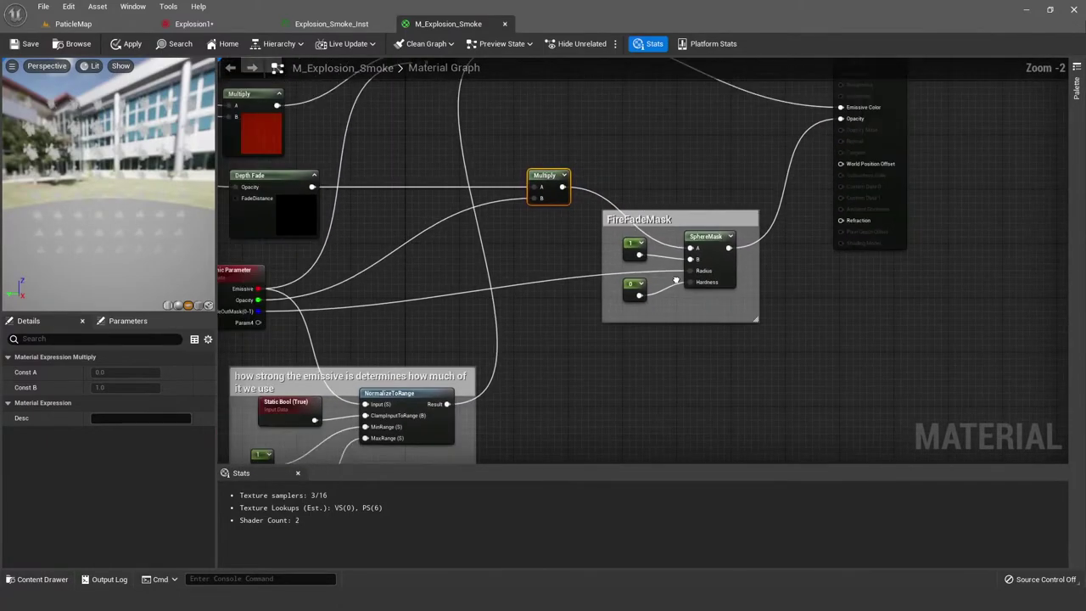
click(638, 286)
scroll(676, 285, up, 1)
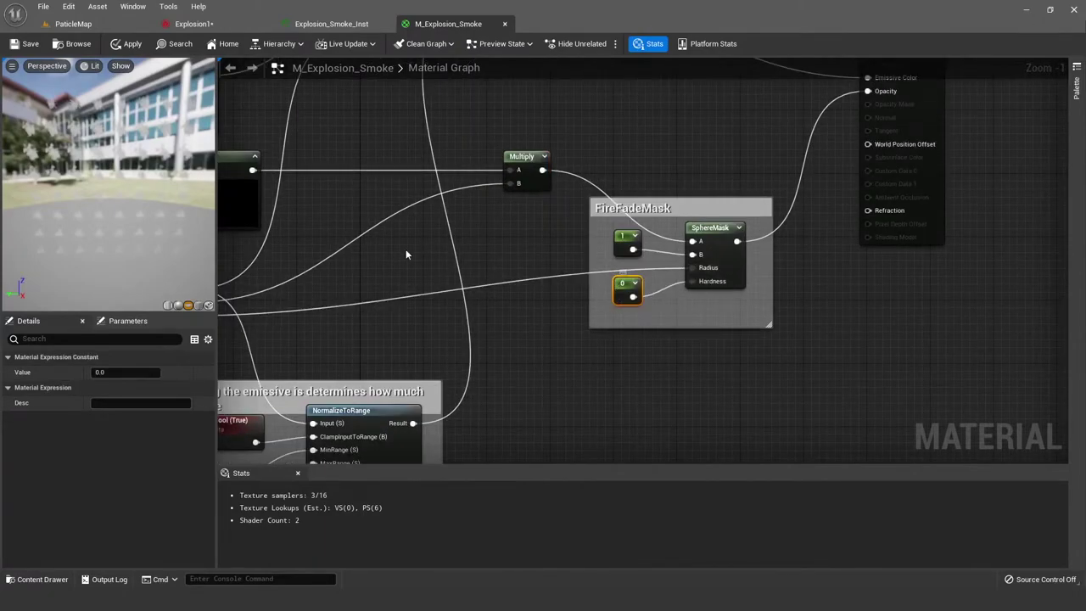
drag(165, 174, 110, 194)
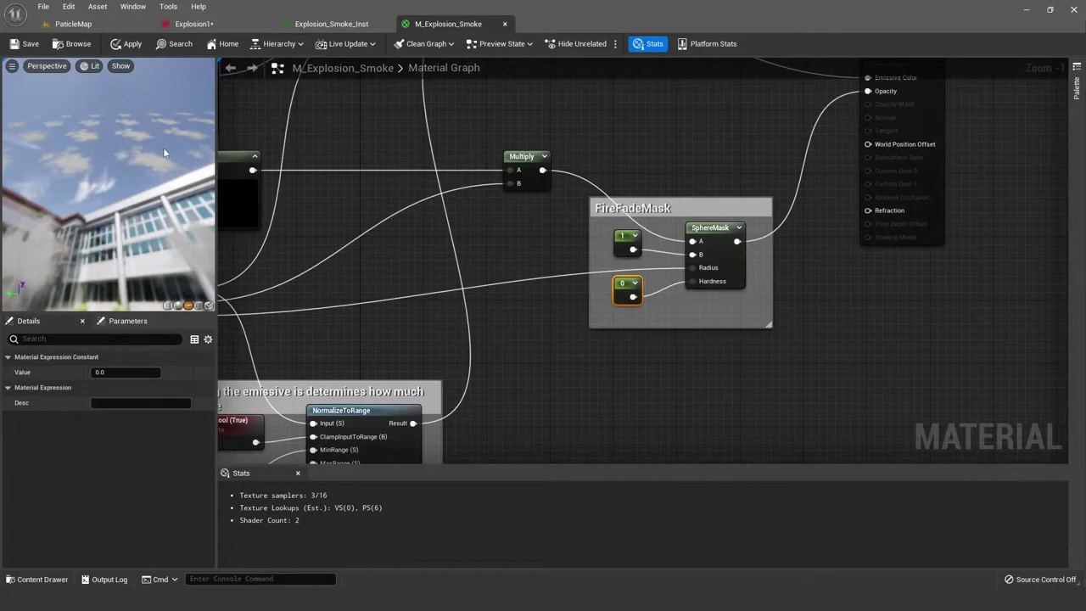
drag(164, 152, 155, 122)
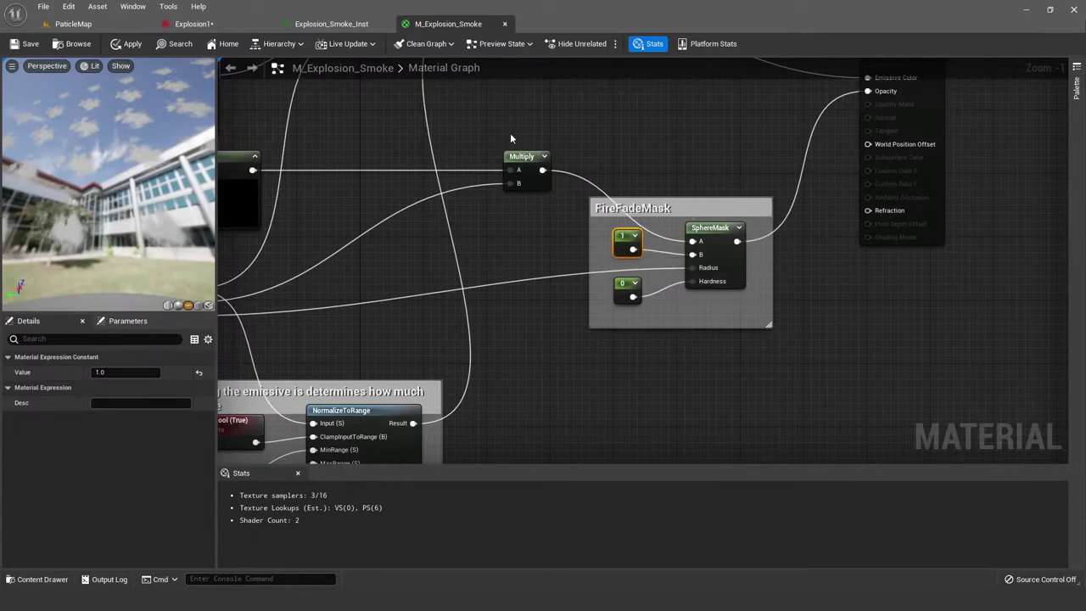
click(524, 158)
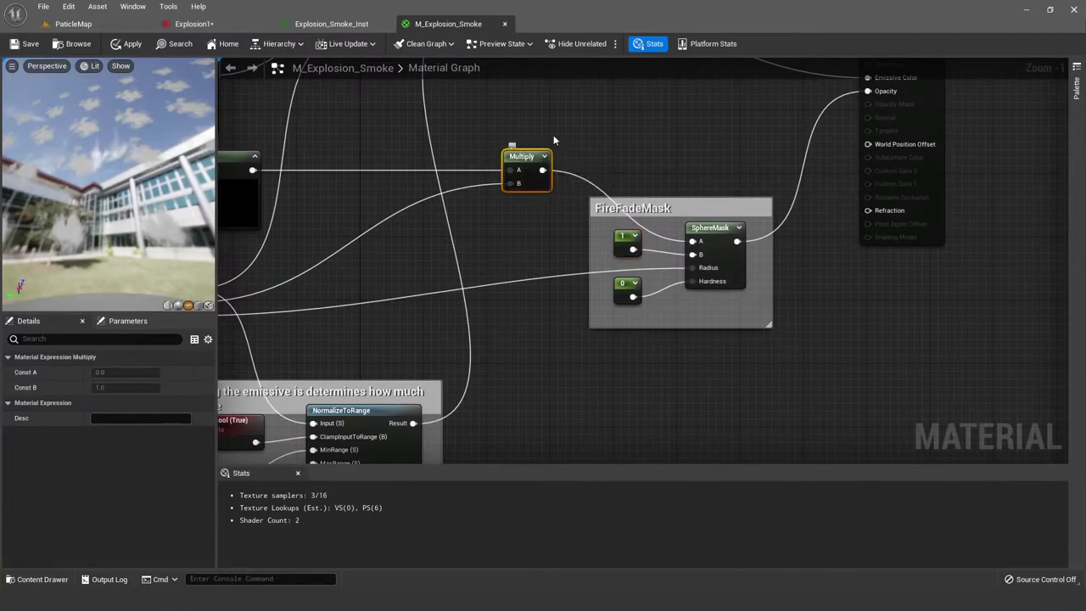
click(514, 226)
right_drag(514, 226, 761, 177)
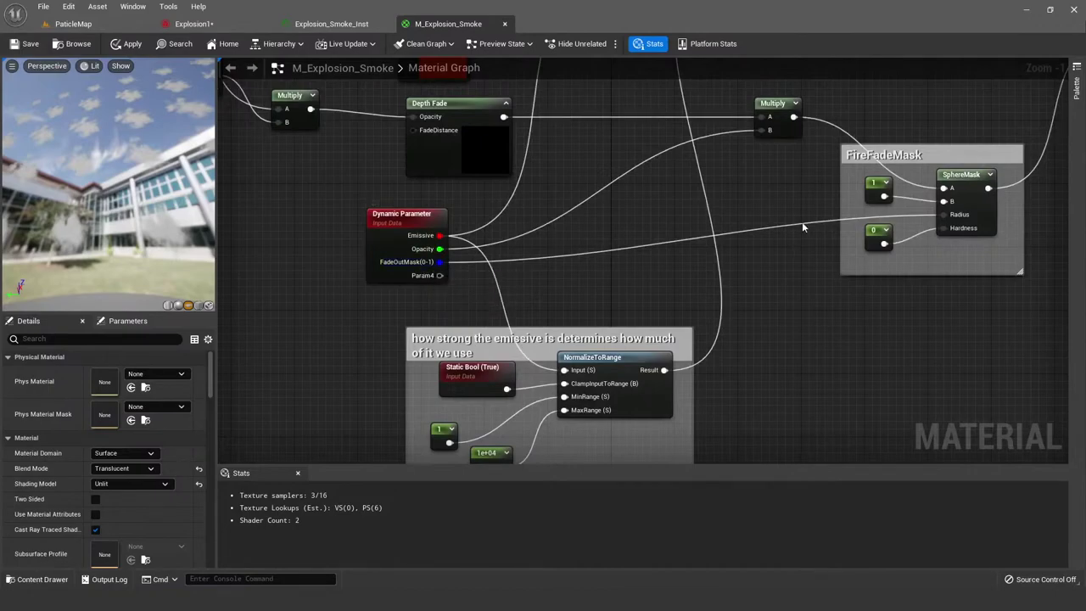
right_drag(841, 200, 641, 210)
click(293, 232)
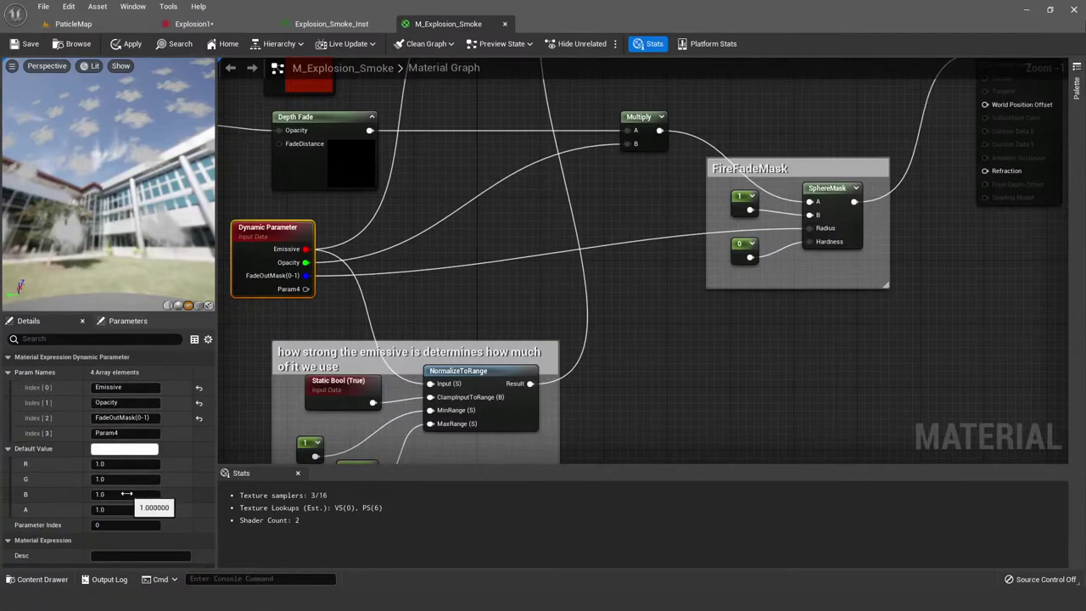
right_drag(618, 193, 448, 195)
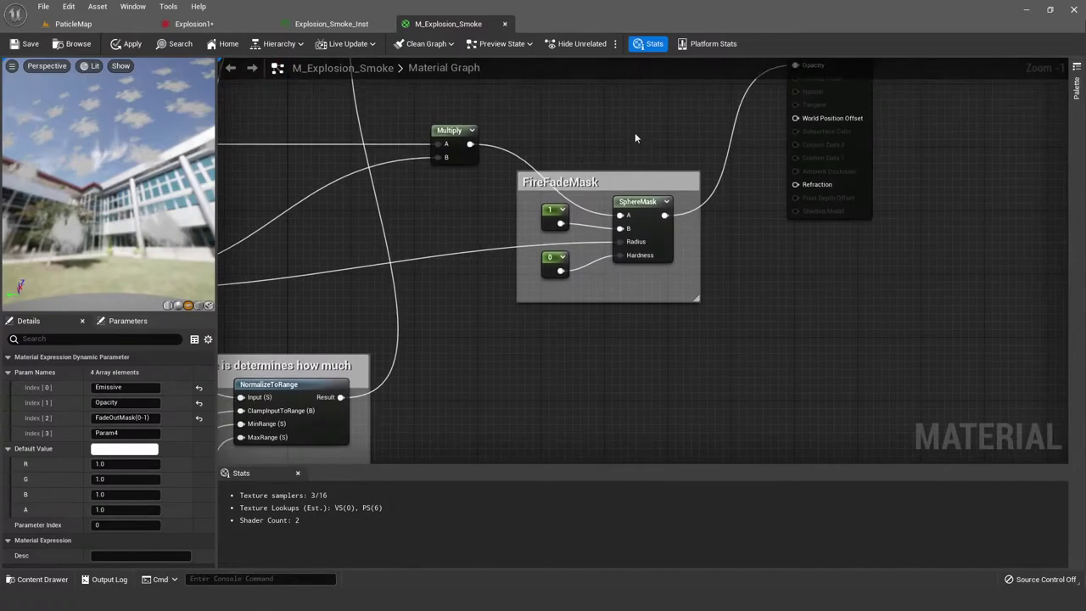
right_drag(570, 124, 478, 239)
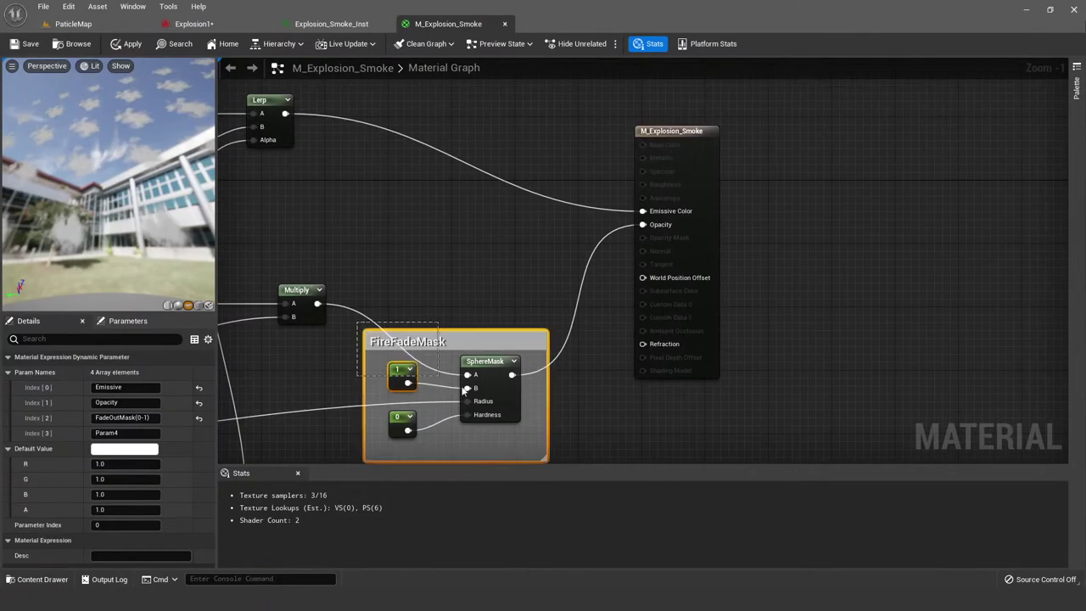
Step: Glance at the smoke material instance and Explosion1 system, orbiting the preview toward the building
drag(612, 430, 604, 432)
click(604, 432)
right_drag(604, 433, 672, 487)
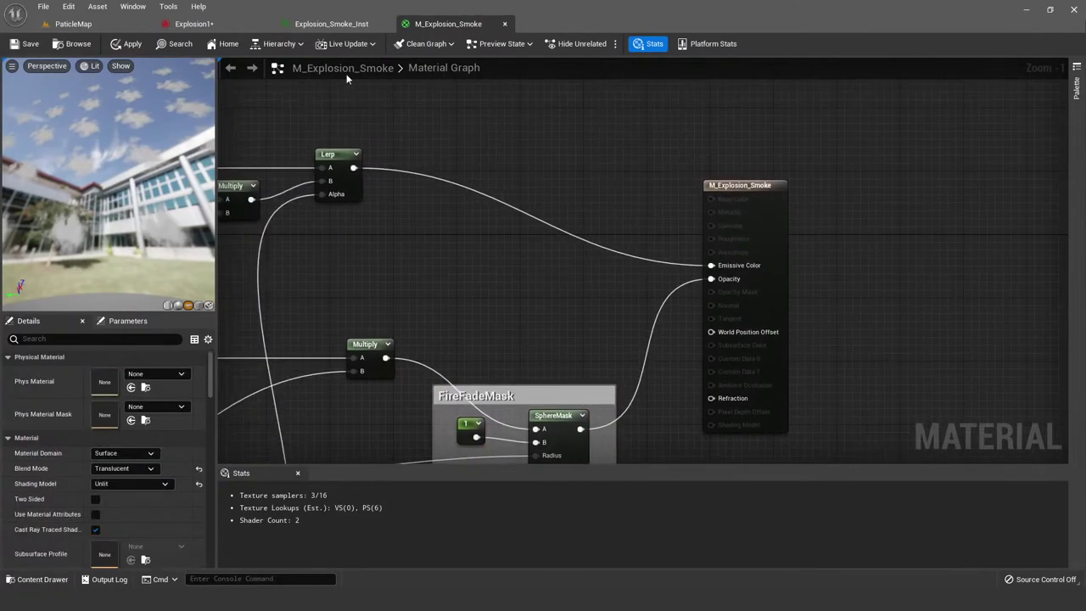
click(350, 24)
click(192, 24)
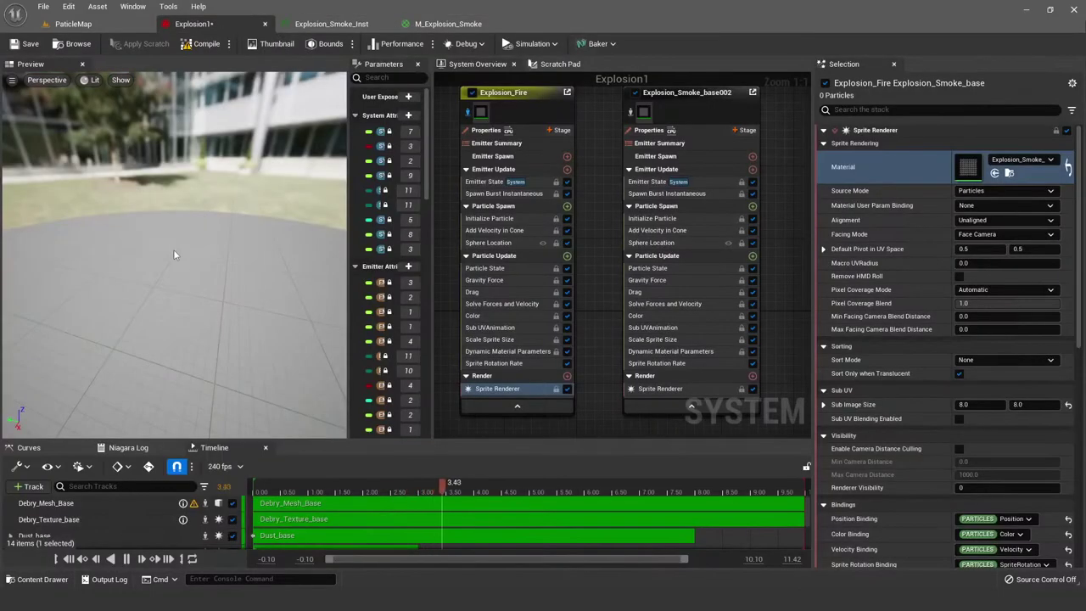
drag(174, 254, 208, 186)
Step: Close M_Explosion_Smoke without applying changes, then close Explosion_Smoke_Inst
click(437, 23)
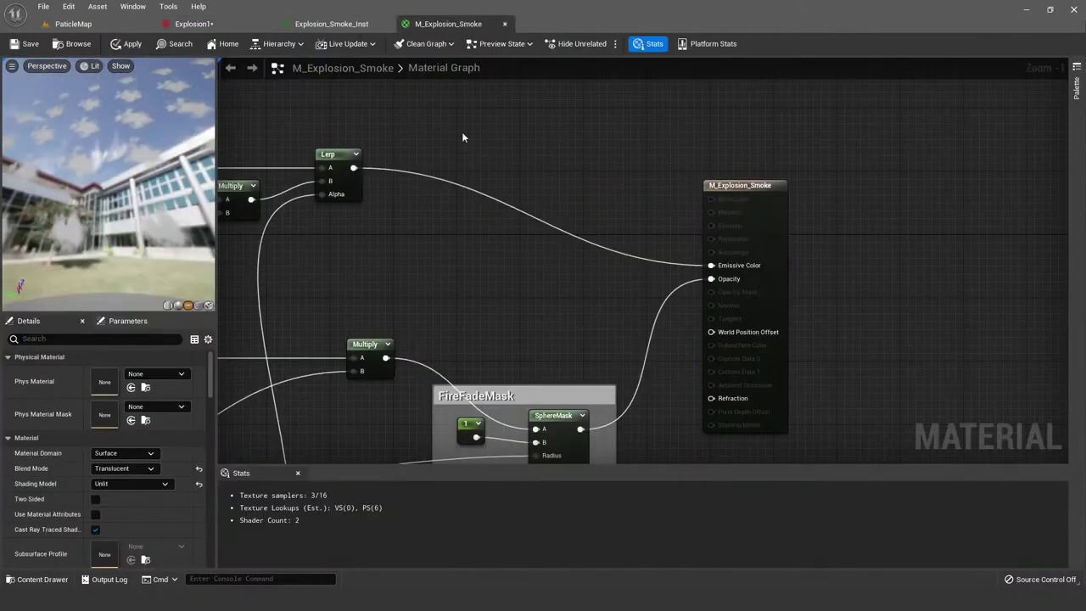
scroll(461, 131, down, 4)
scroll(542, 168, up, 3)
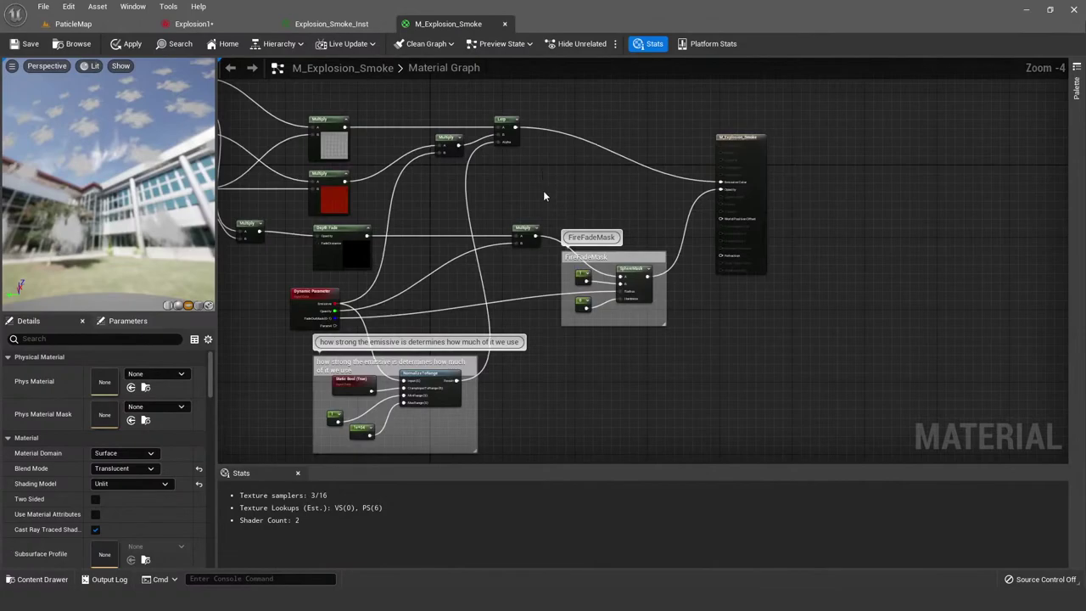
click(505, 23)
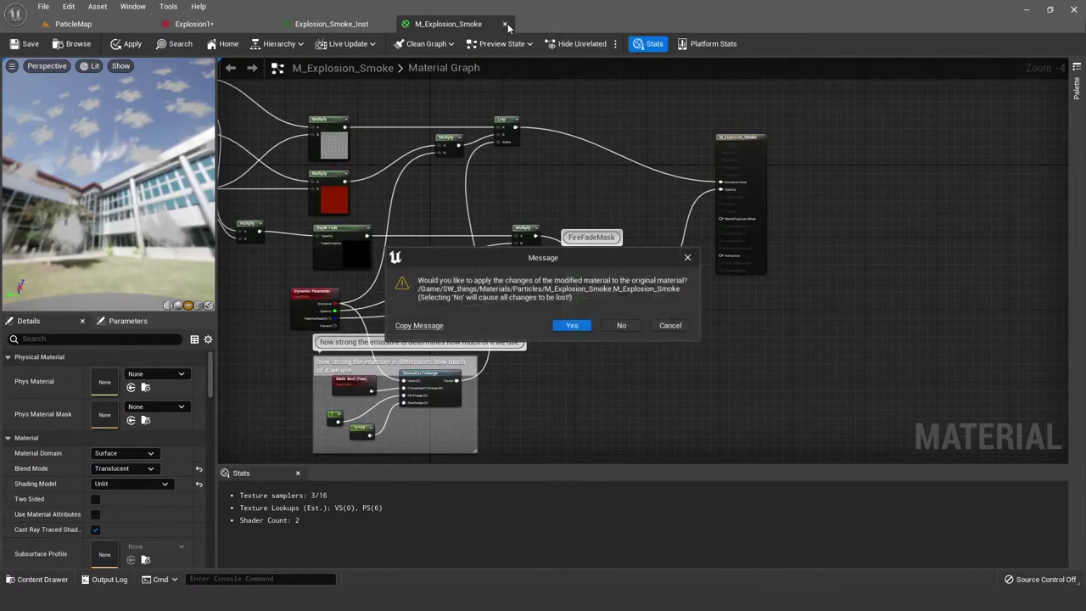
click(621, 326)
click(385, 24)
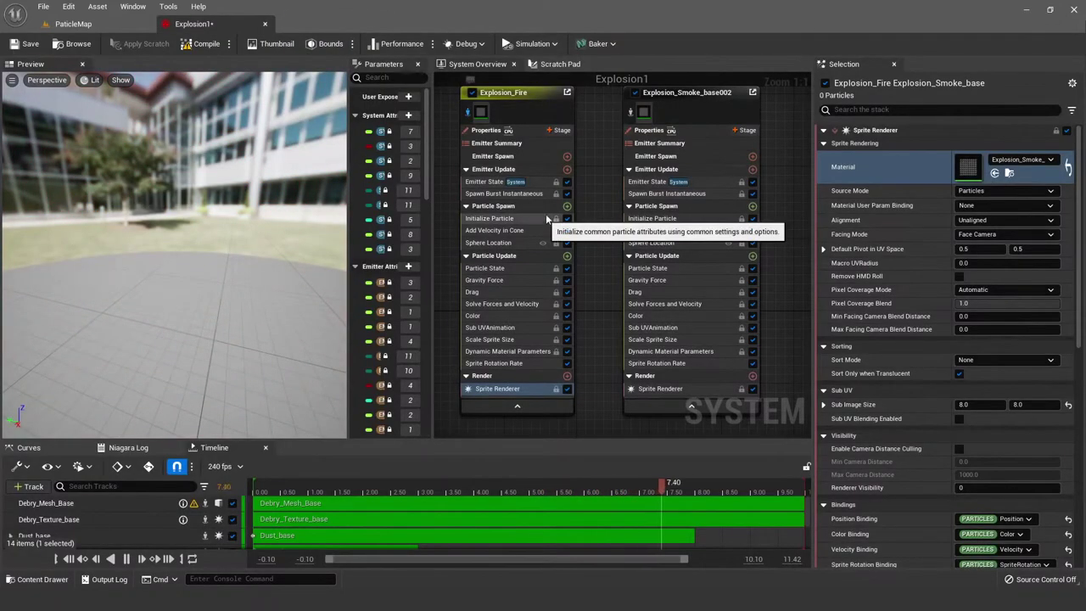
Step: Isolate the smoke emitter in the preview, toggling isolation with the fire emitter selected
right_drag(582, 110, 592, 171)
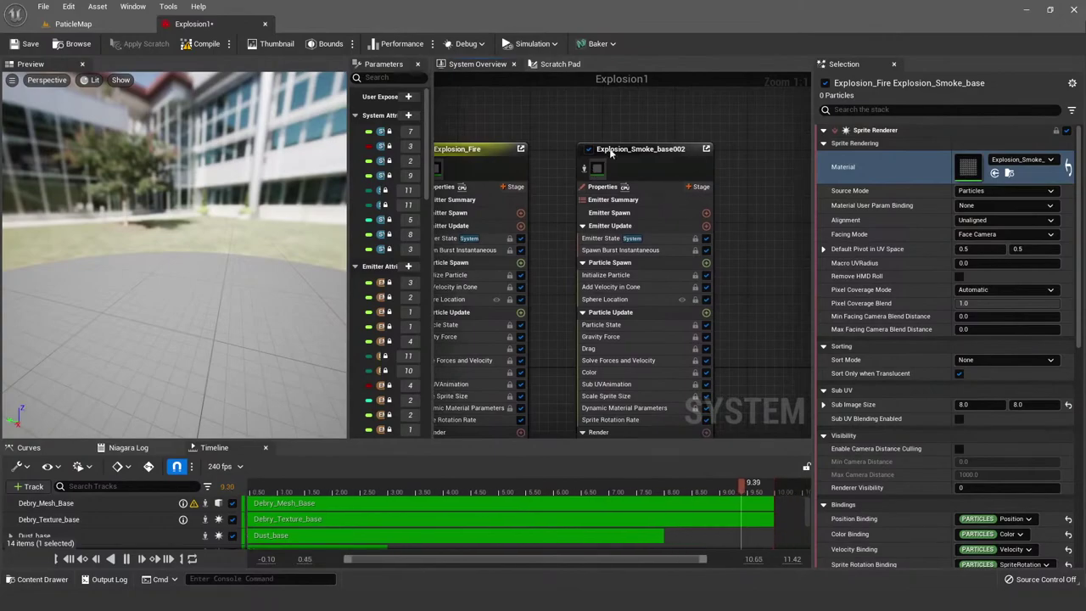
right_click(591, 171)
click(647, 192)
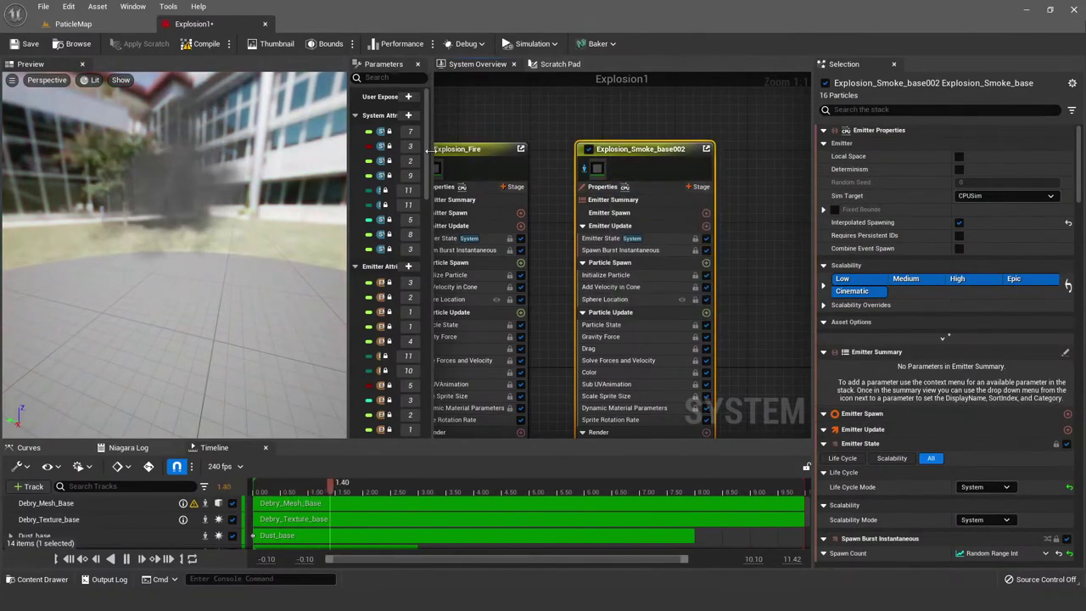
ctrl+click(479, 151)
right_click(481, 156)
click(519, 189)
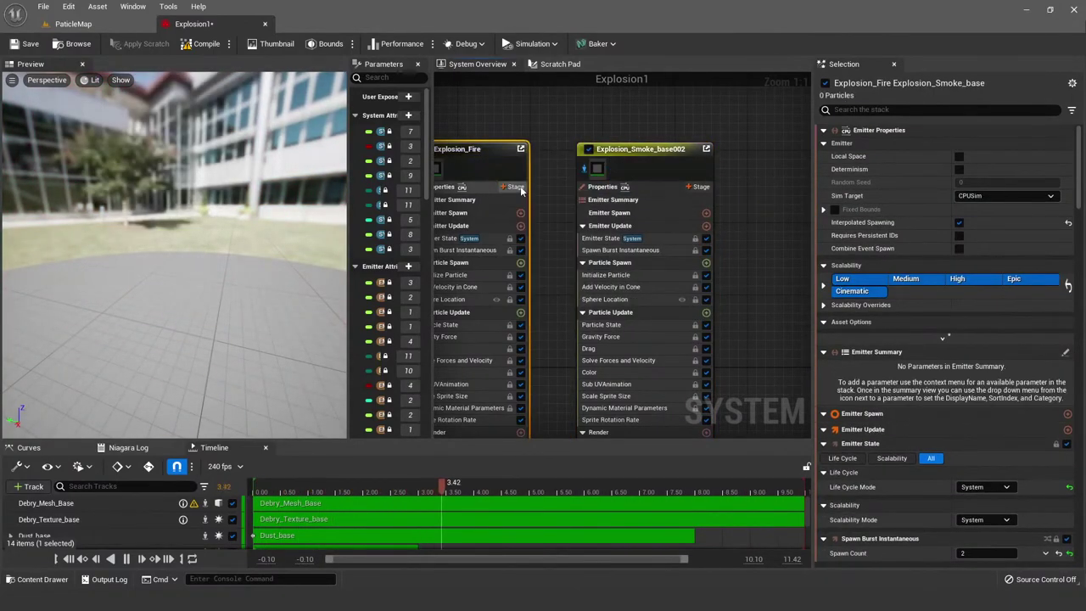
Step: Check the smoke burst count of 16–20 on Spawn Only and its Initialize Particle lifetime
right_drag(645, 280, 572, 232)
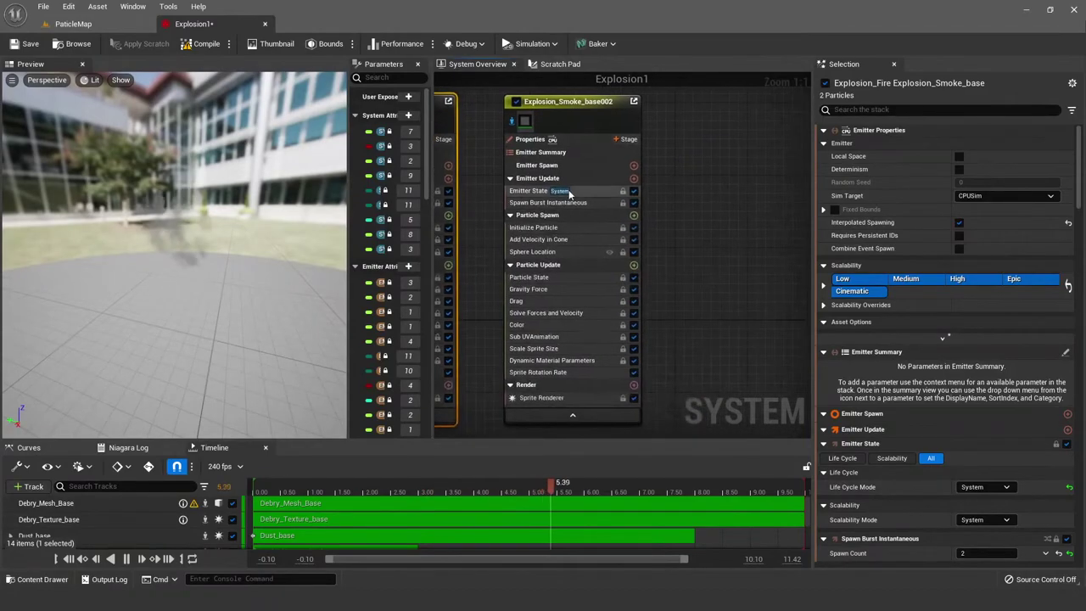
click(539, 190)
click(560, 201)
click(996, 191)
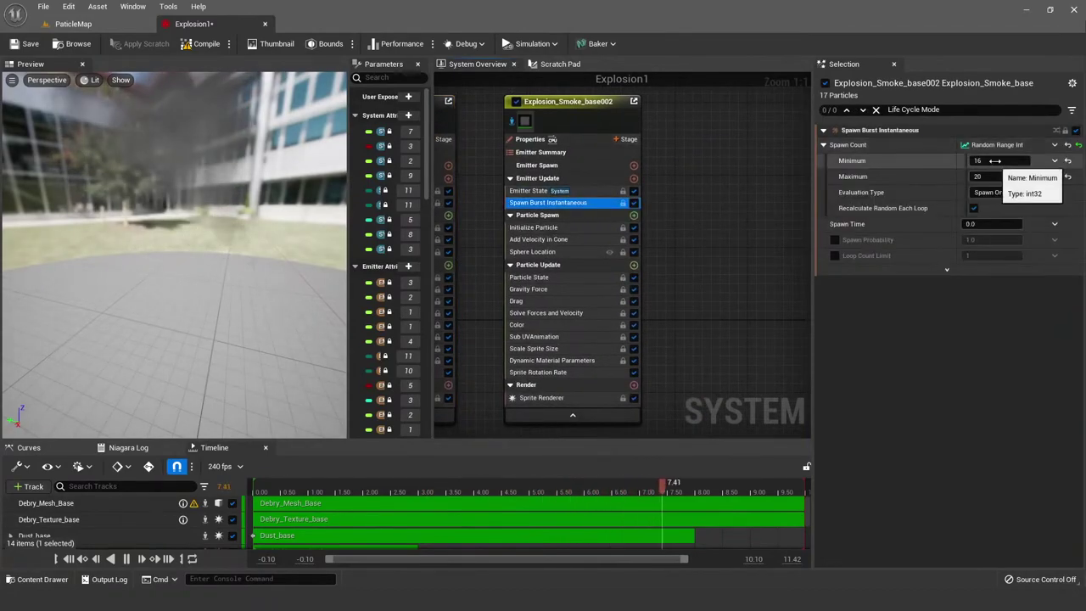
click(993, 180)
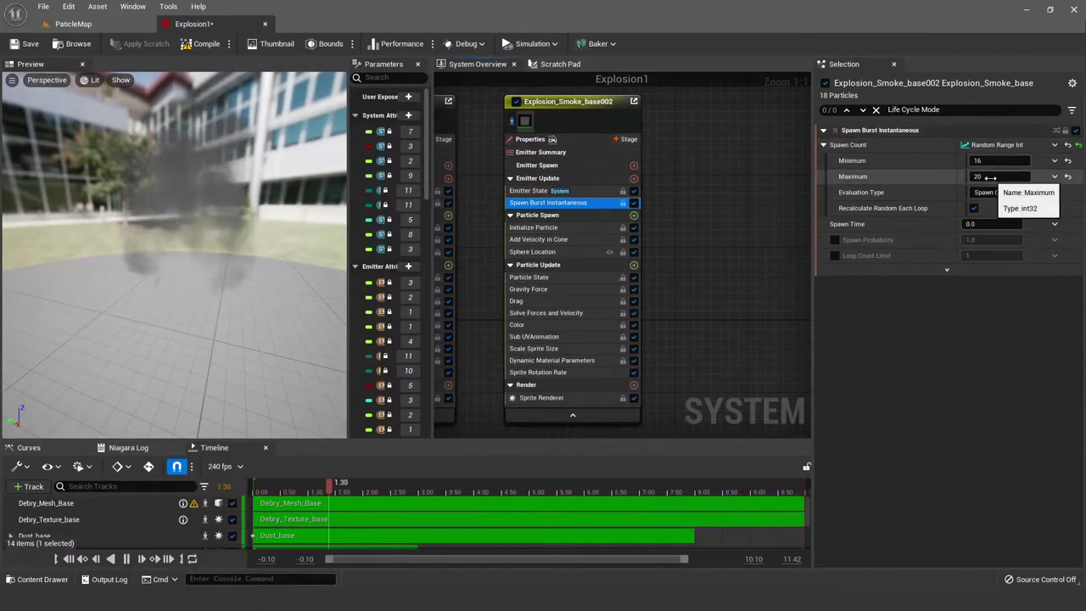
click(988, 161)
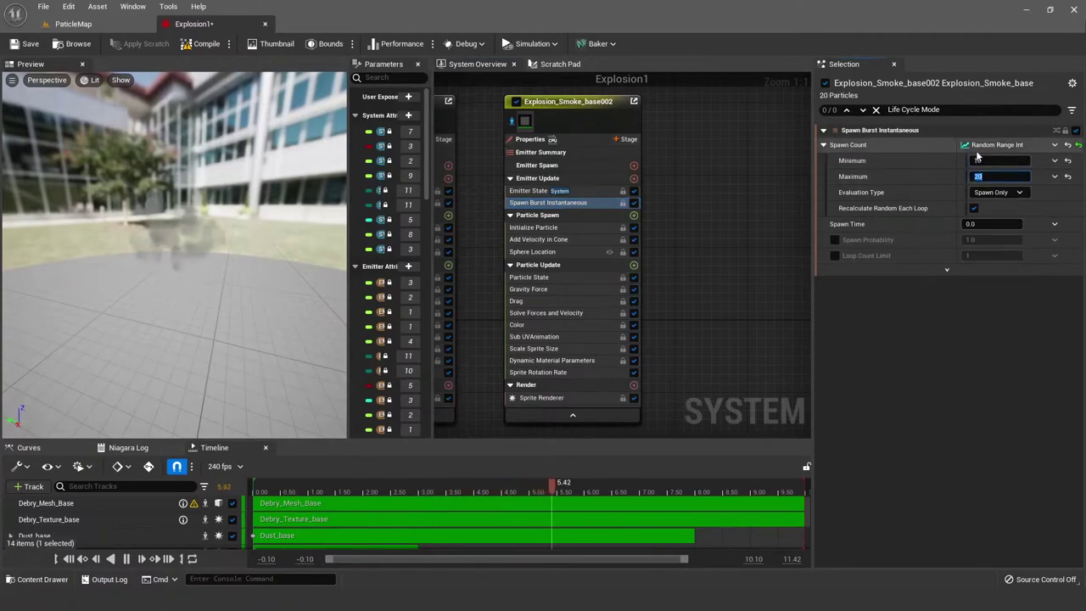
key(Return)
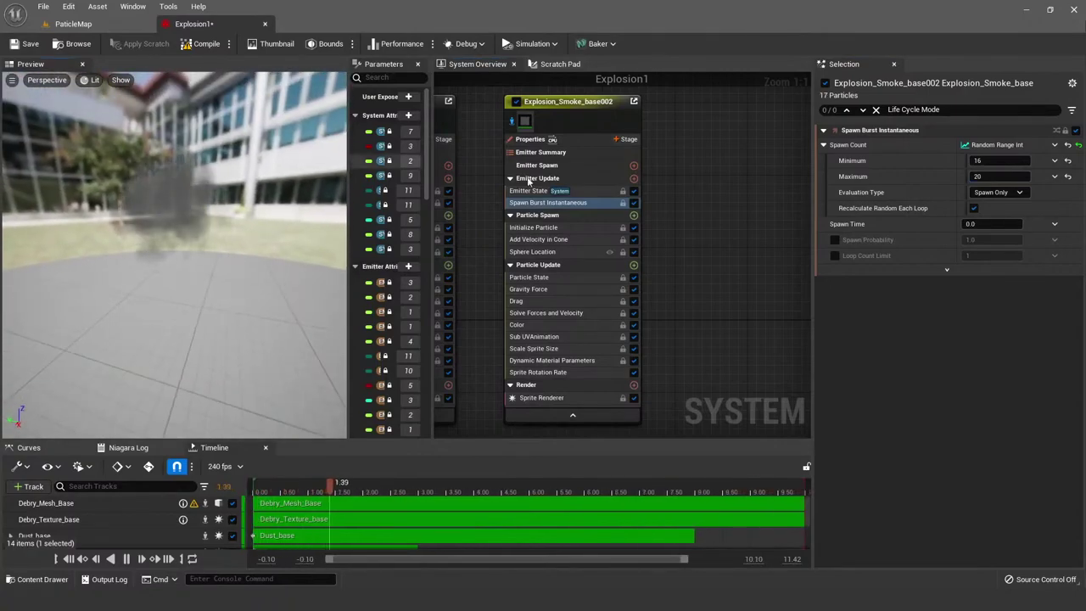
click(578, 227)
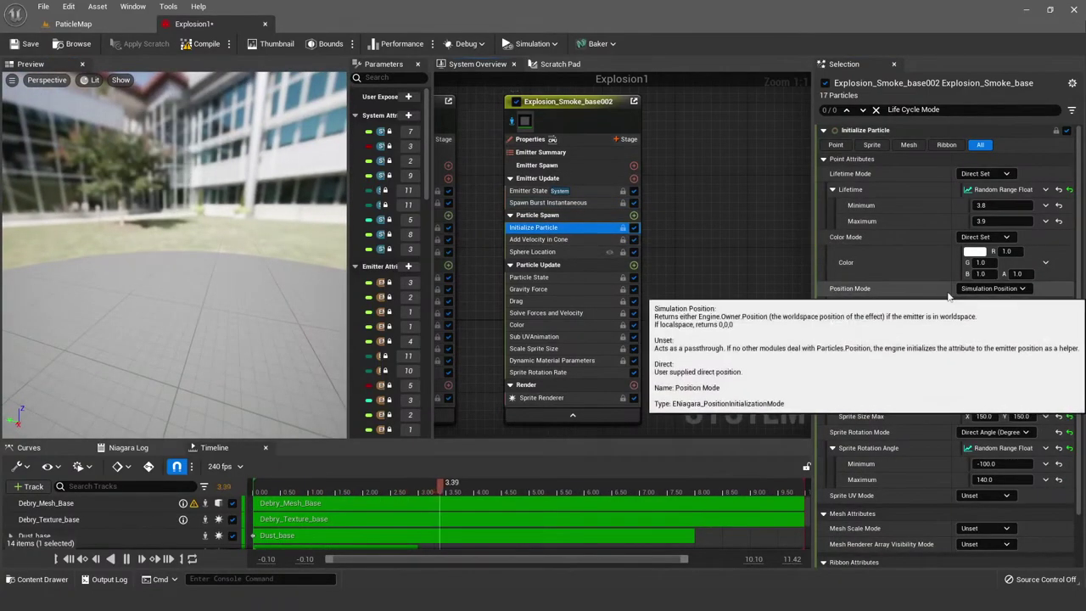
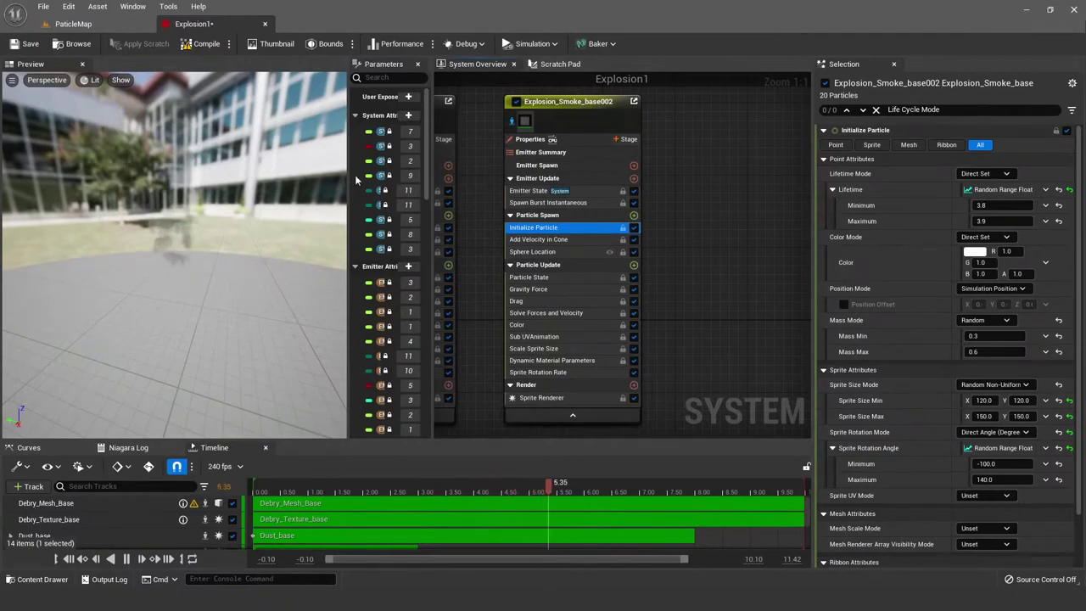
Step: Compare the Initialize Particle settings of the Explosion_Fire and smoke emitters
right_drag(460, 177, 697, 184)
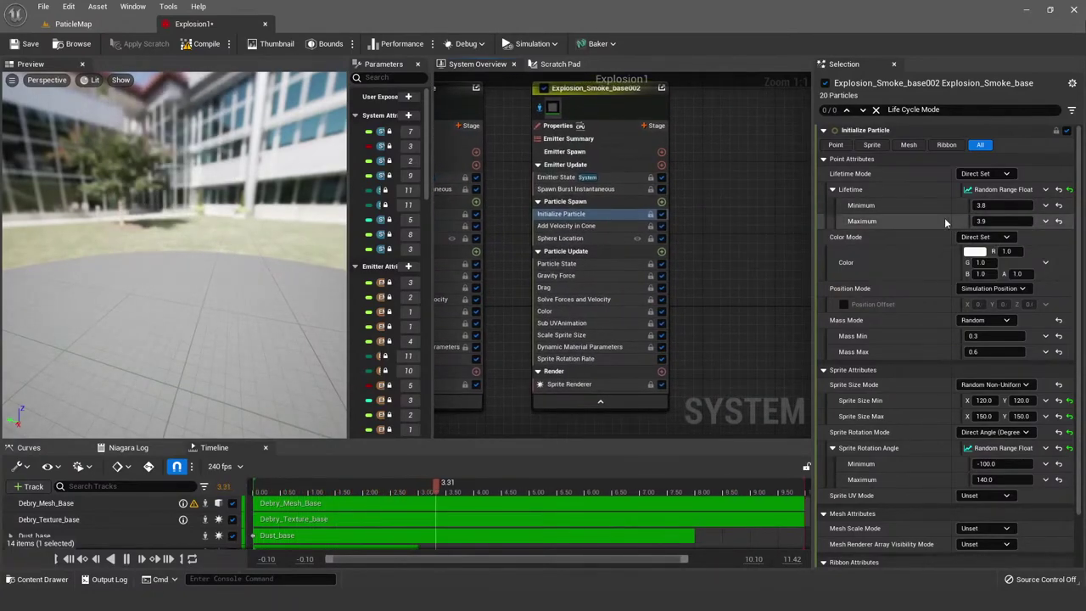
scroll(940, 317, down, 1)
scroll(940, 317, down, 1)
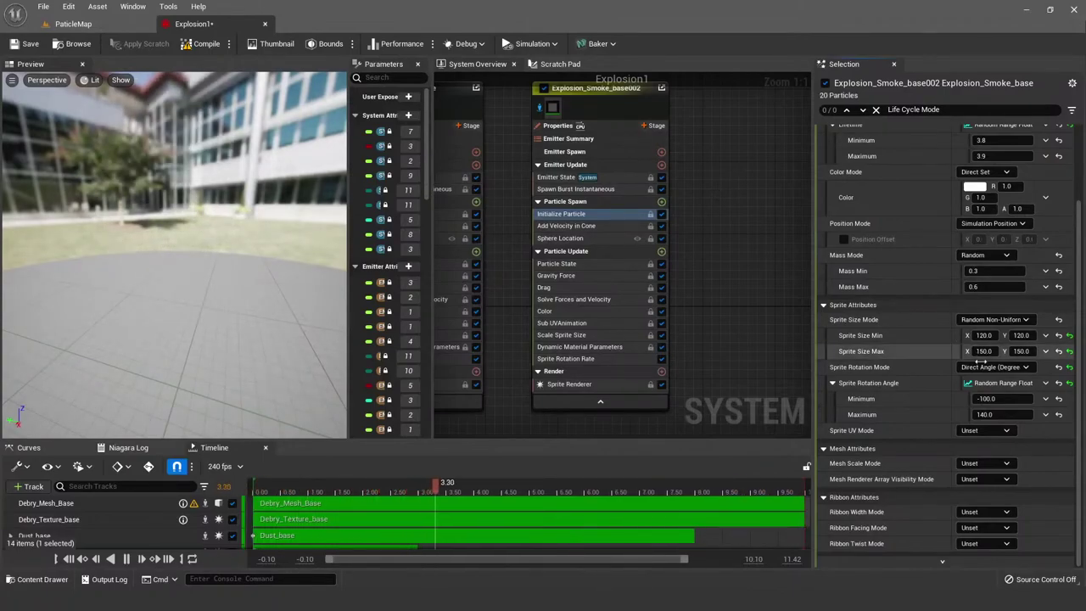
right_drag(722, 327, 823, 325)
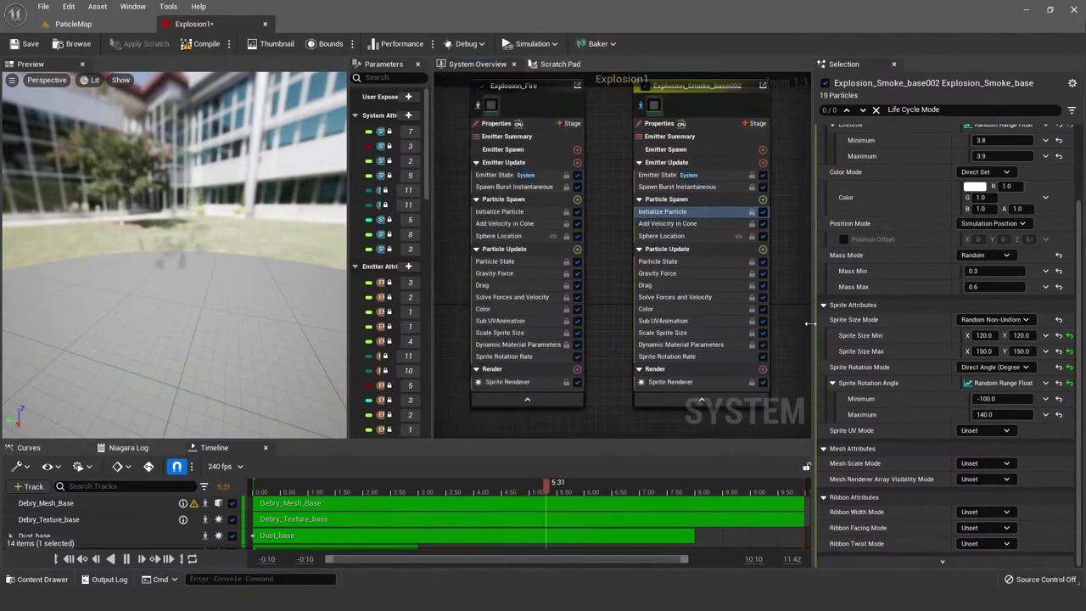
click(501, 212)
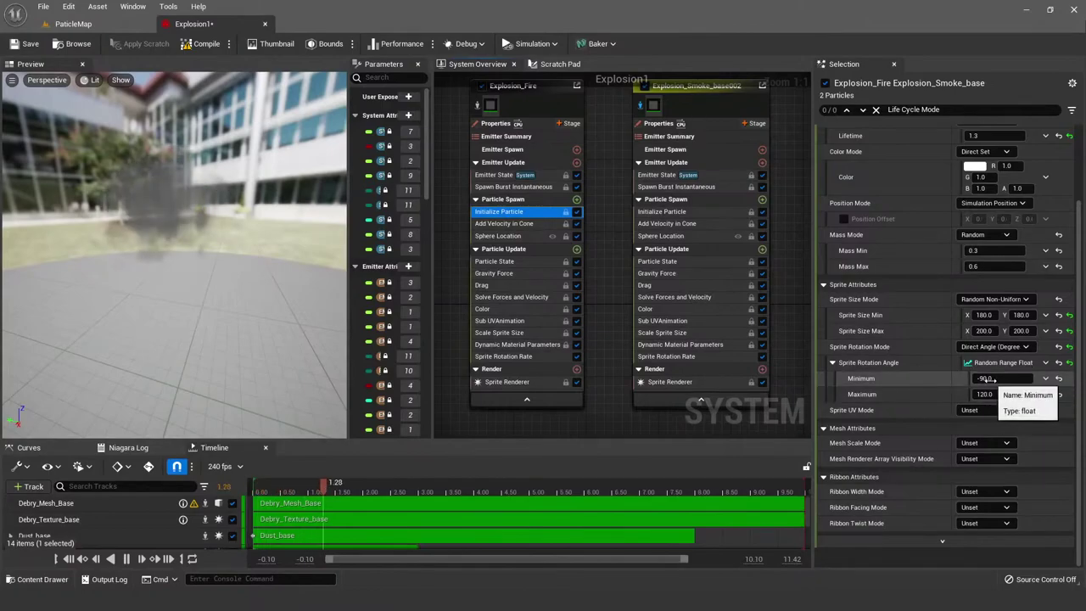
click(678, 213)
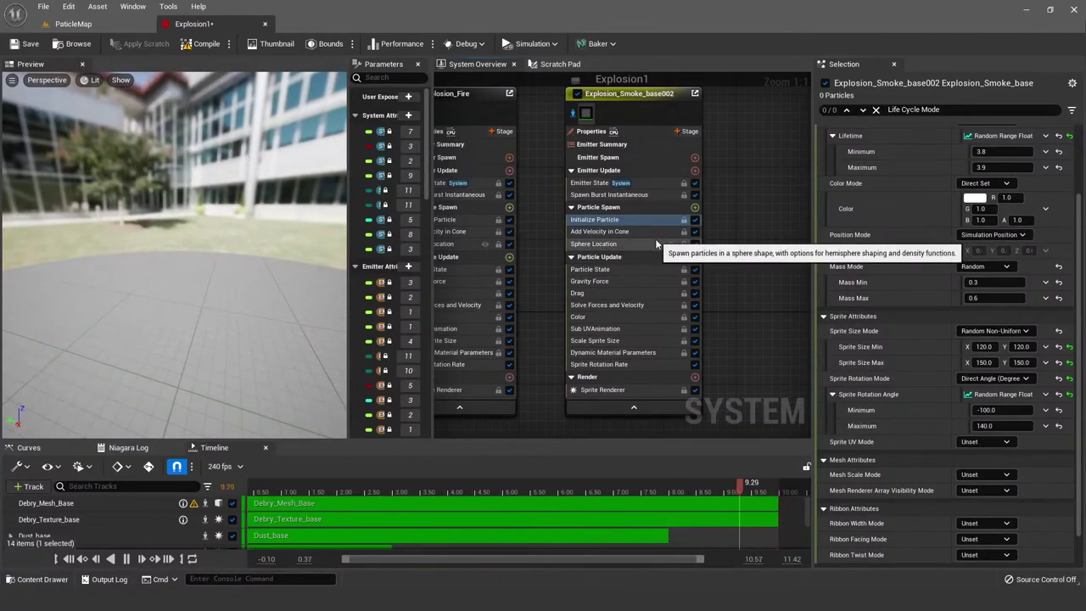
Step: Compare the smoke and fire emitters' Sphere Location settings, the smoke using a 70 radius
click(632, 232)
click(628, 245)
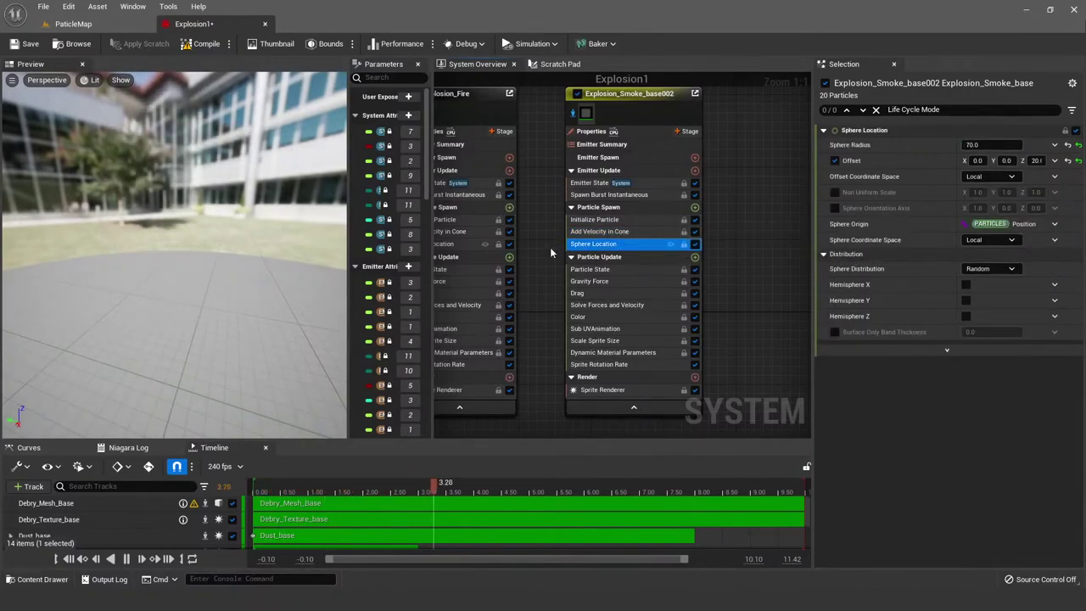
right_drag(550, 252, 617, 262)
ctrl+click(433, 243)
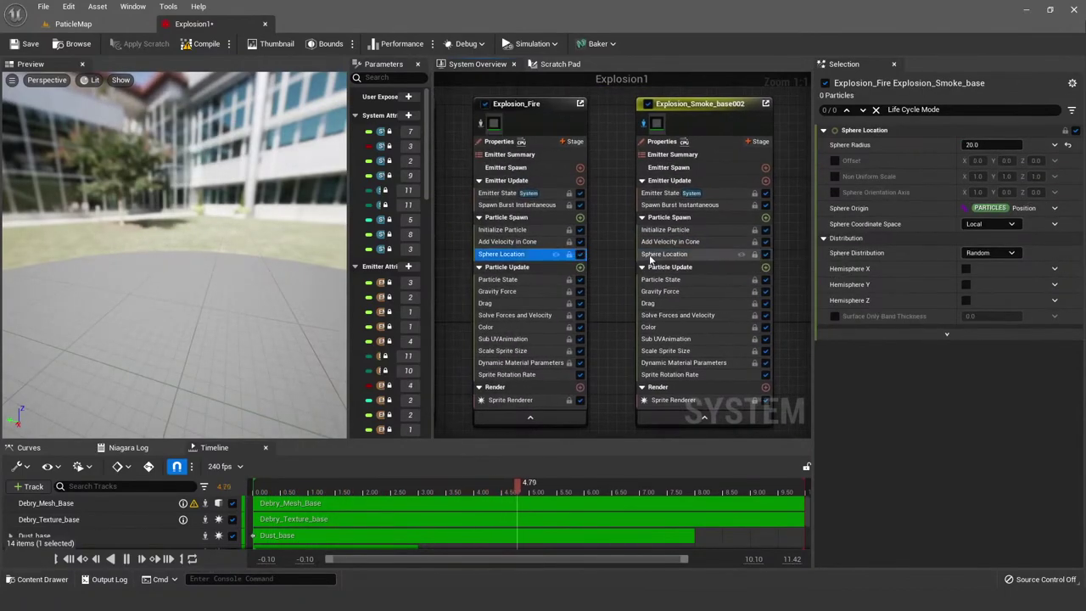
click(662, 254)
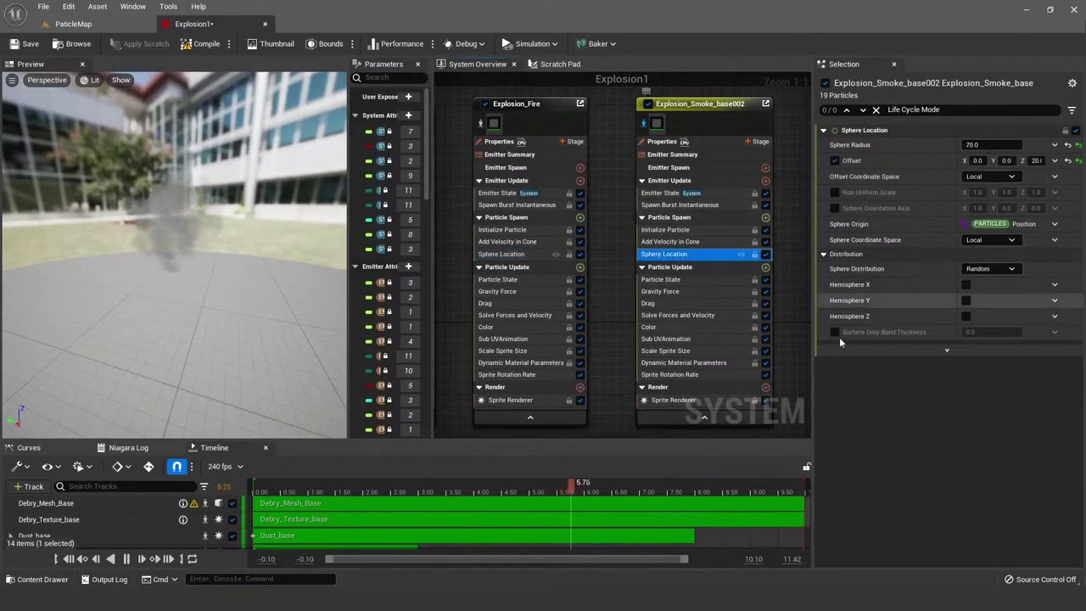
Step: Review the smoke emitter's cone velocity (60–120, 120 angle), Particle State and Gravity Force curve
right_drag(805, 252, 774, 243)
click(679, 232)
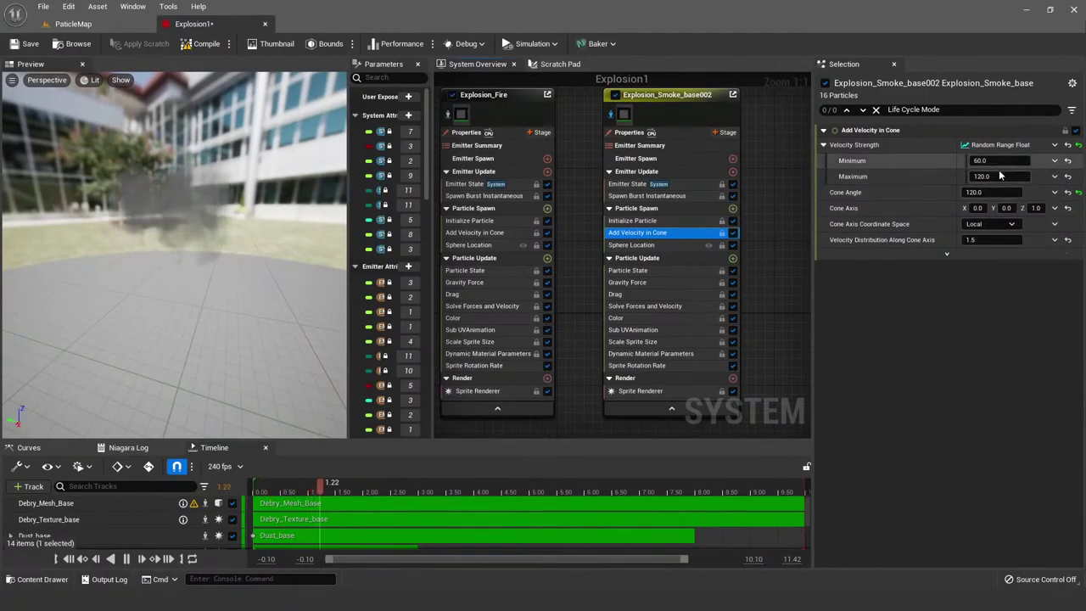
click(645, 270)
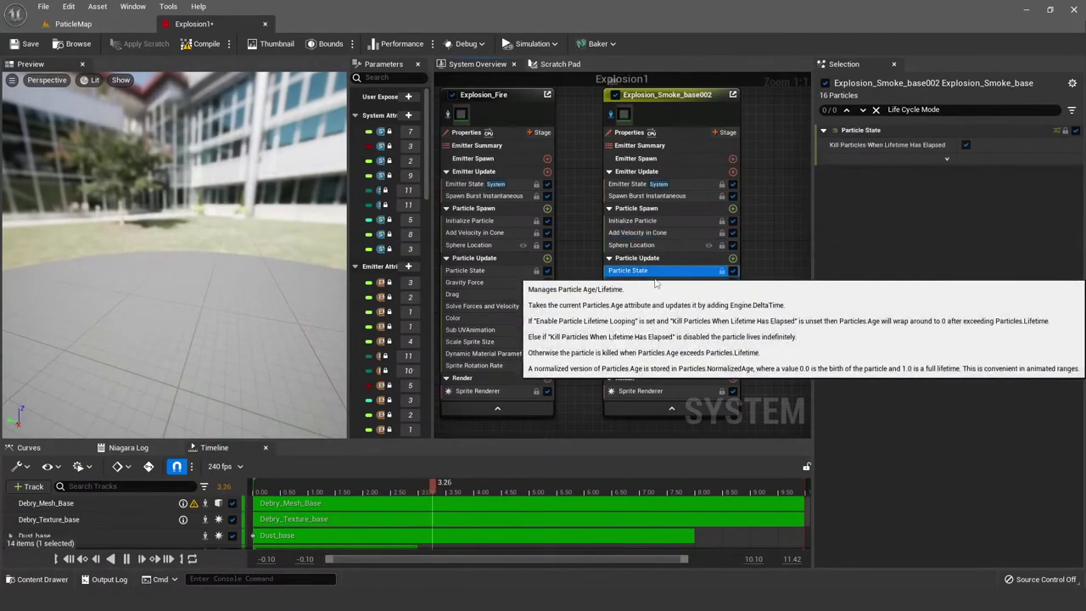
click(653, 285)
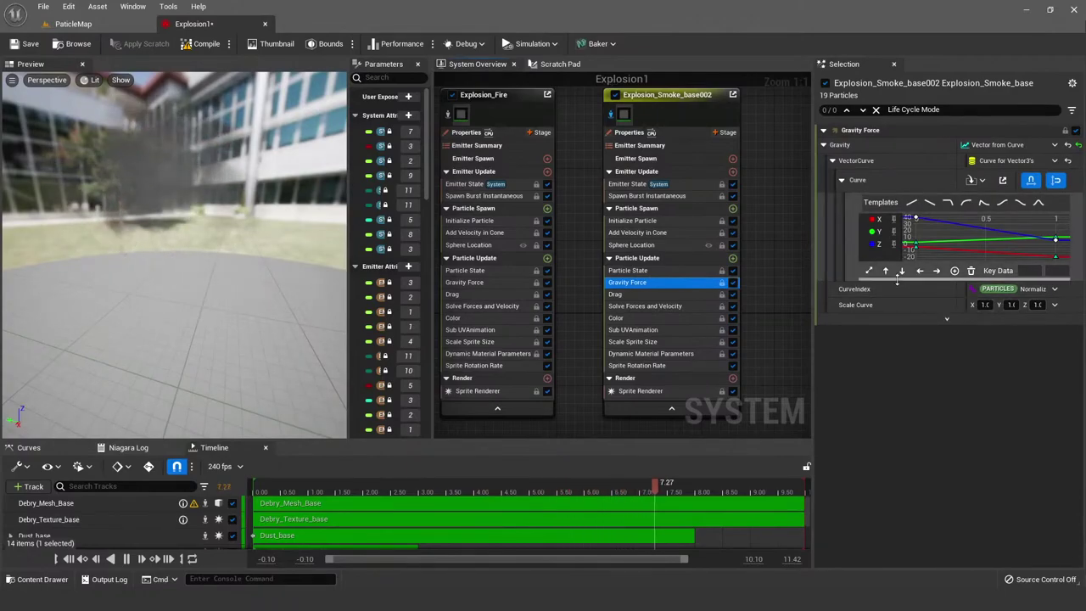
Step: Enlarge the gravity curve graph and raise the Z curve's end key to 10
drag(897, 279, 886, 475)
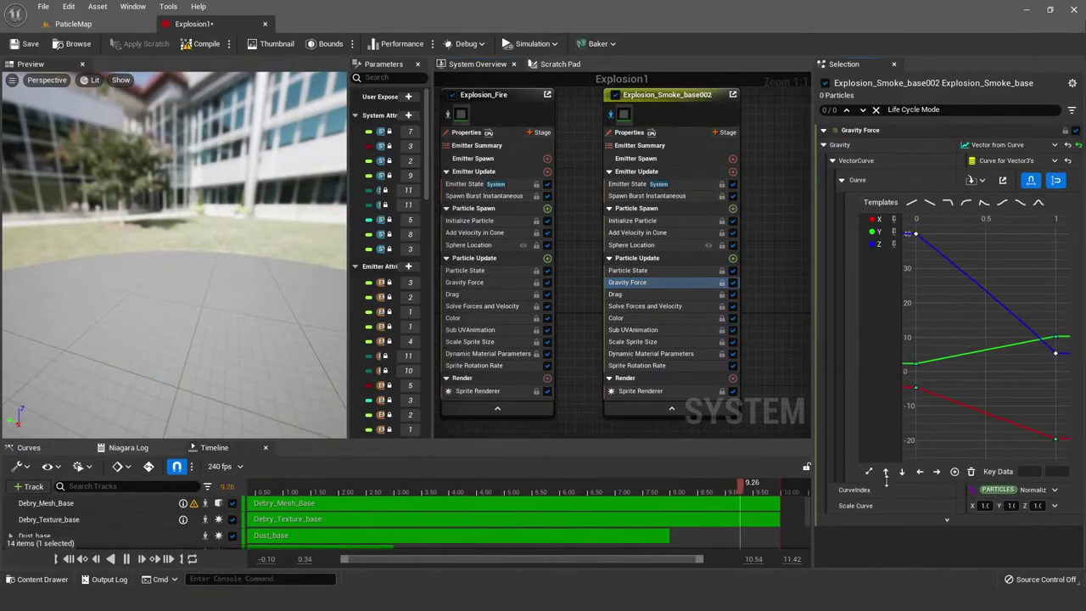
mouse_move(916, 240)
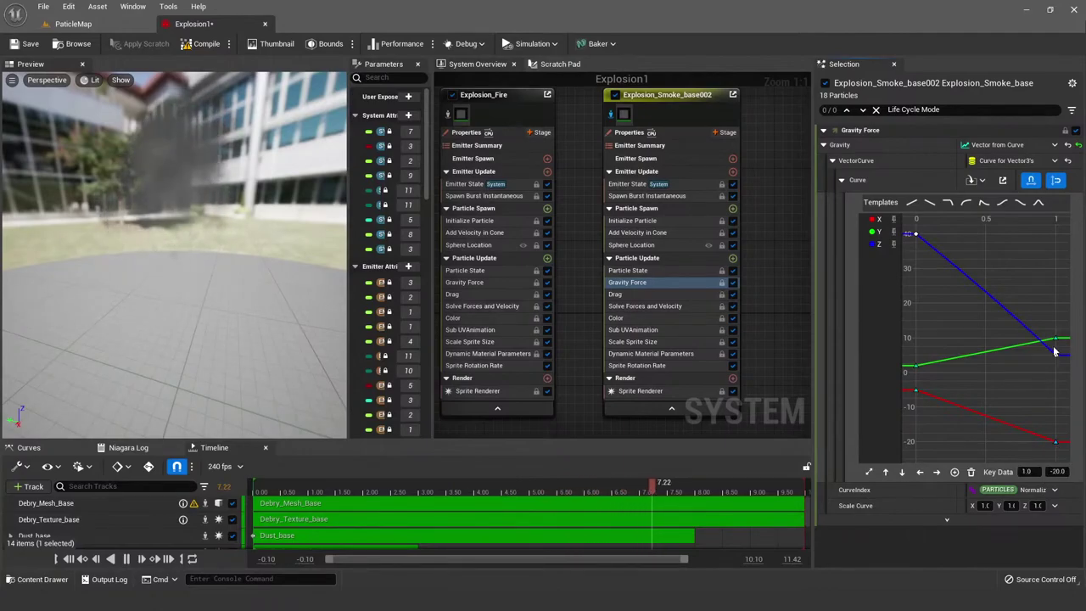
drag(1056, 355, 1057, 343)
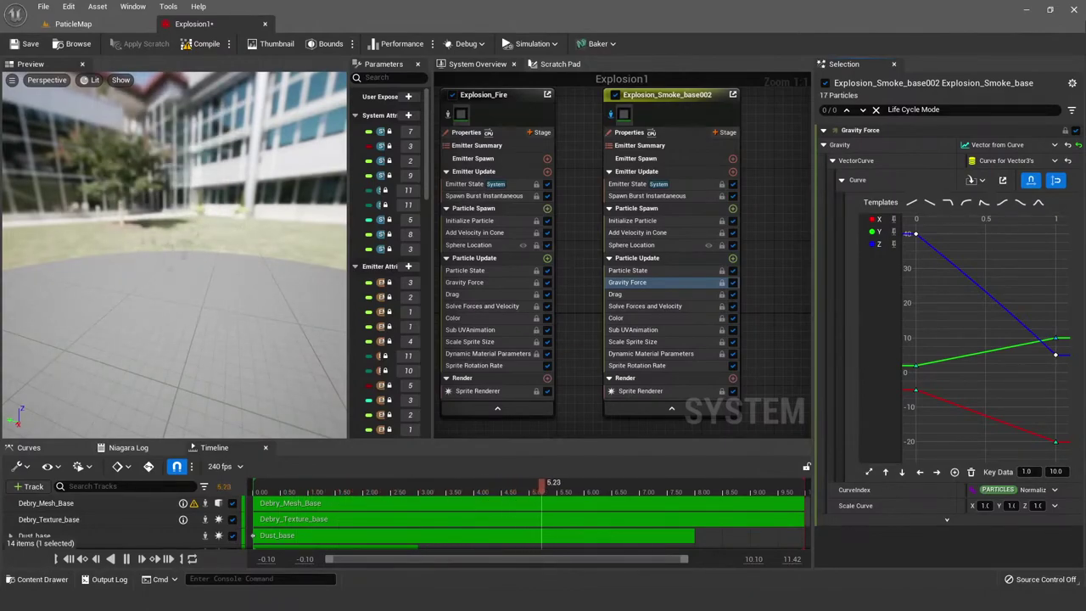
Step: Check the reference video, then view the smoke emitter's Drag and Solve Forces and Velocity settings
key(alt+Tab)
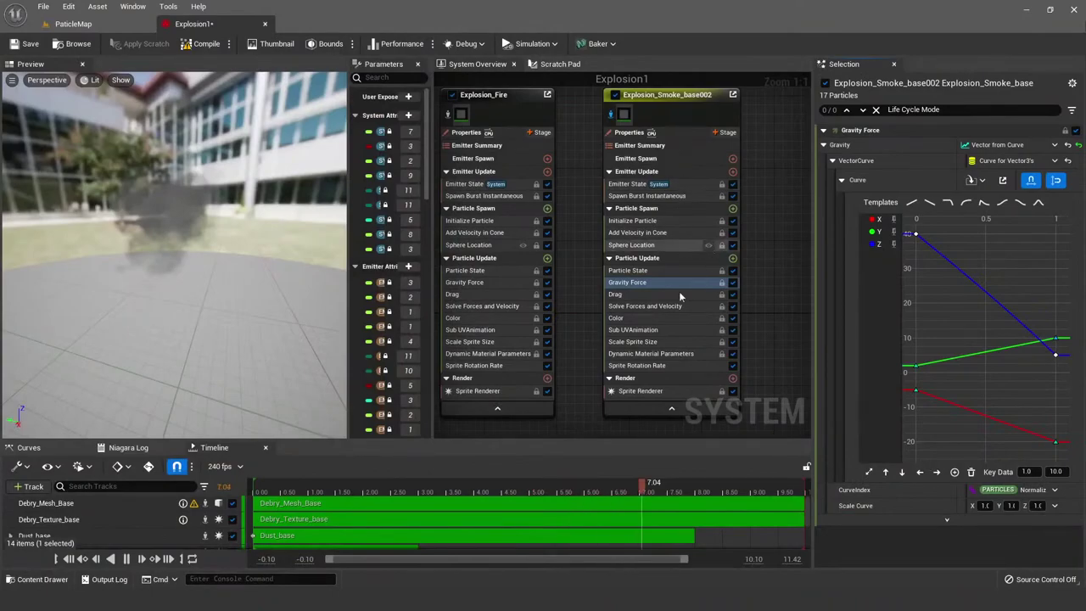
click(649, 293)
click(645, 304)
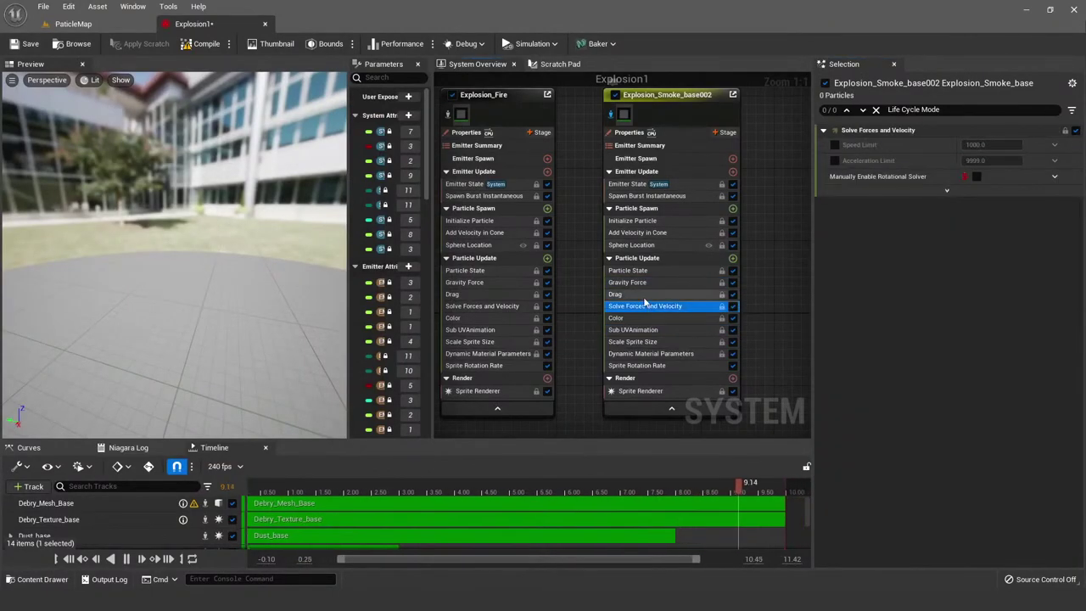
Step: Revisit the smoke emitter's Drag, Solve Forces and Velocity, and Color settings
click(644, 297)
click(643, 308)
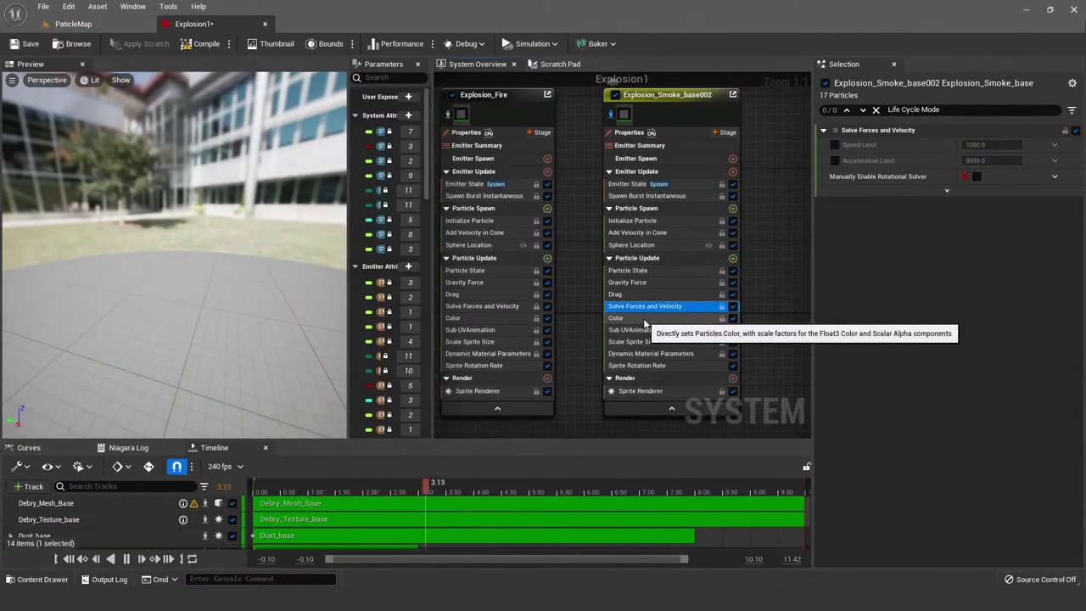
click(645, 320)
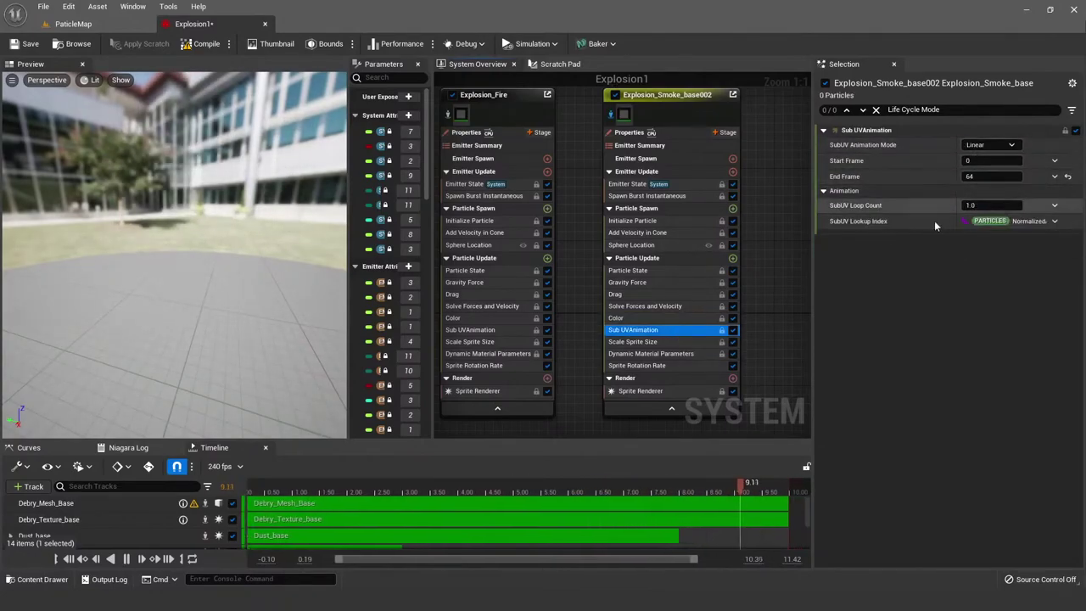
Step: Inspect the Scale Sprite Size curve keys (time 0.2 and final value 2.5), then view Dynamic Material Parameters
click(674, 341)
mouse_move(1044, 220)
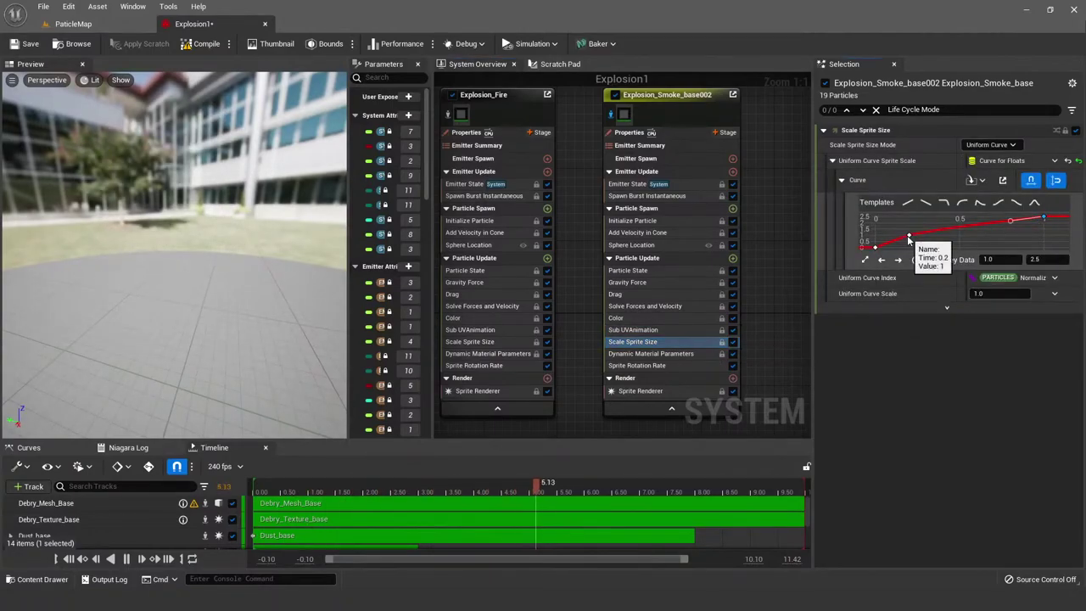
click(1045, 220)
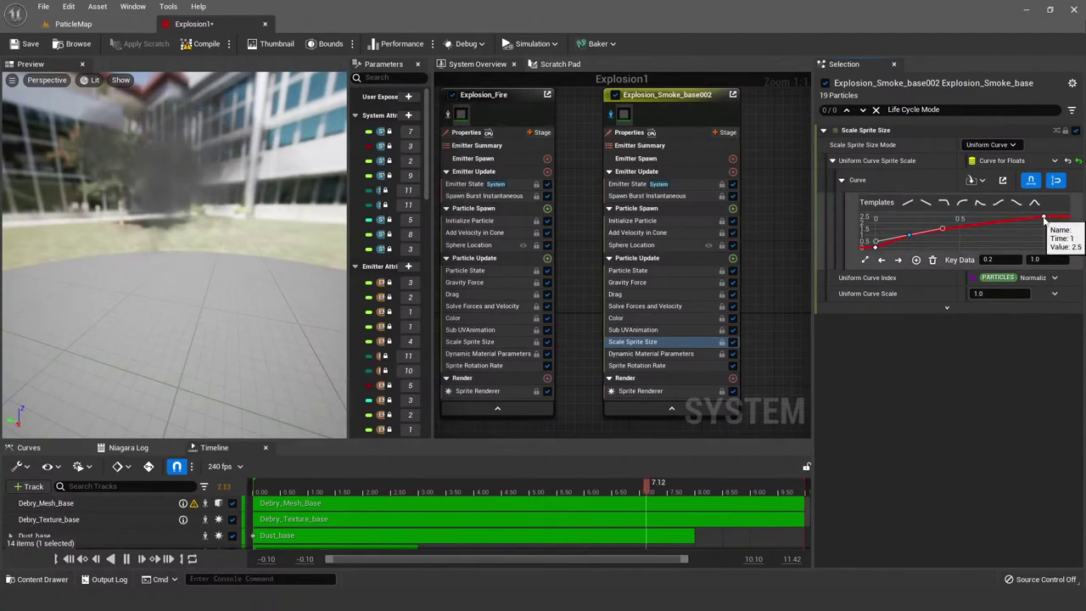
click(909, 235)
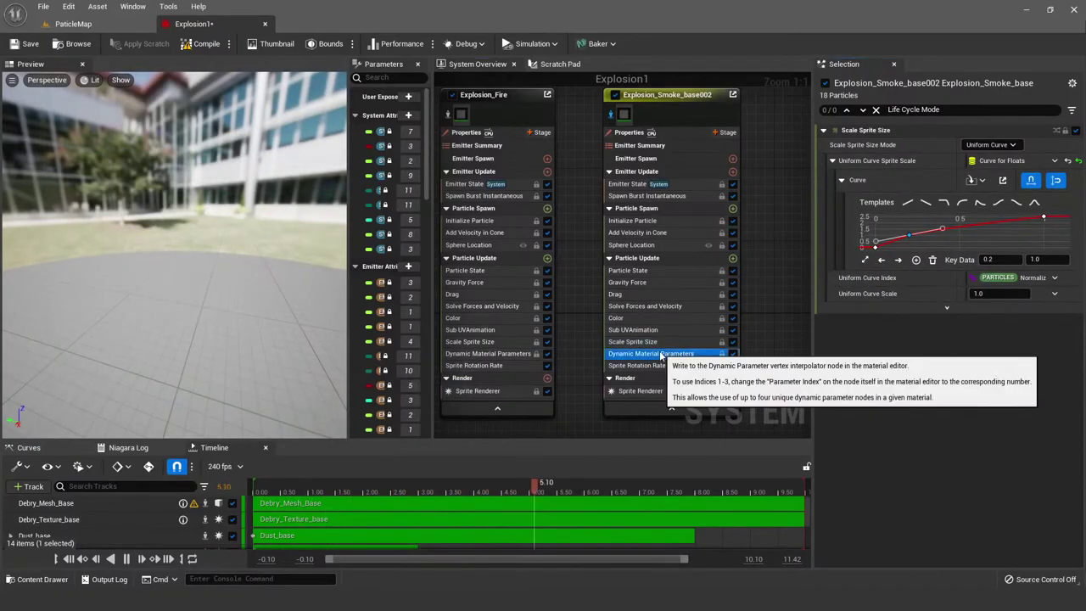
click(628, 353)
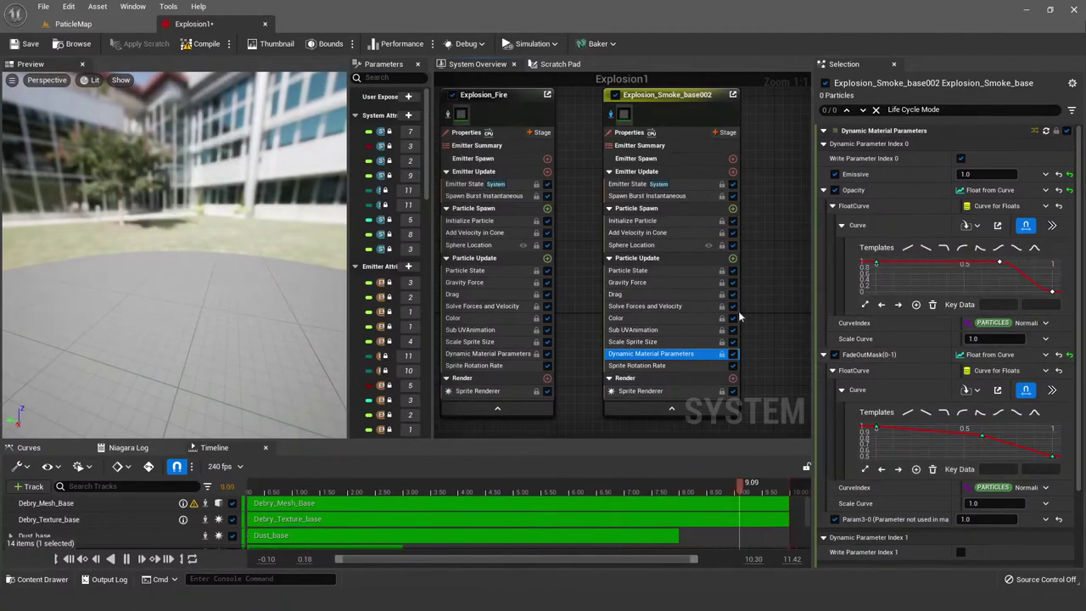
Step: Review the smoke emitter's Sprite Rotation Rate value and Sprite Renderer settings
click(653, 365)
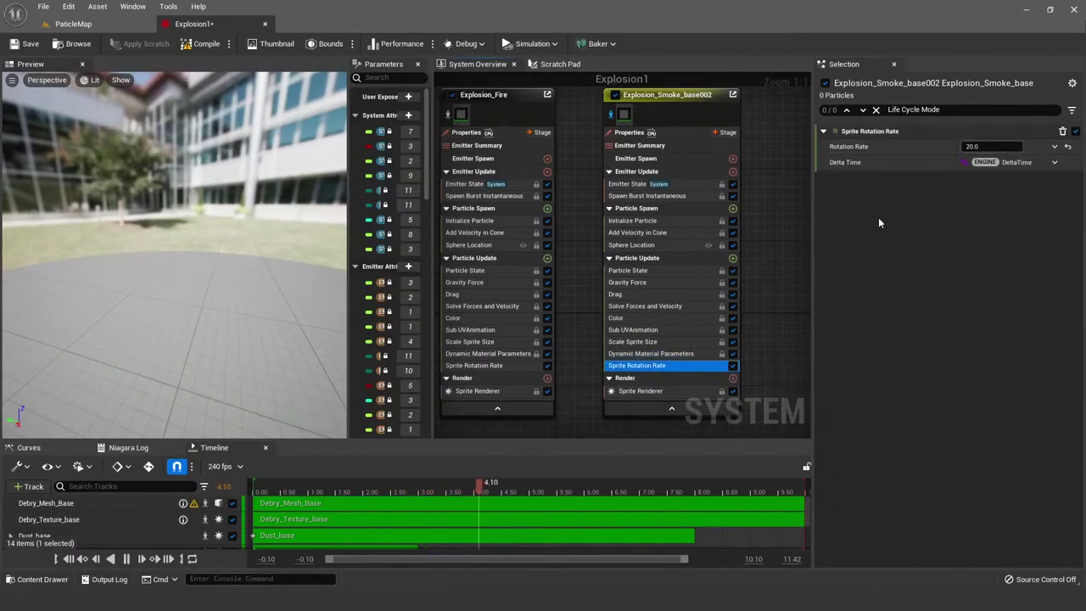
click(988, 146)
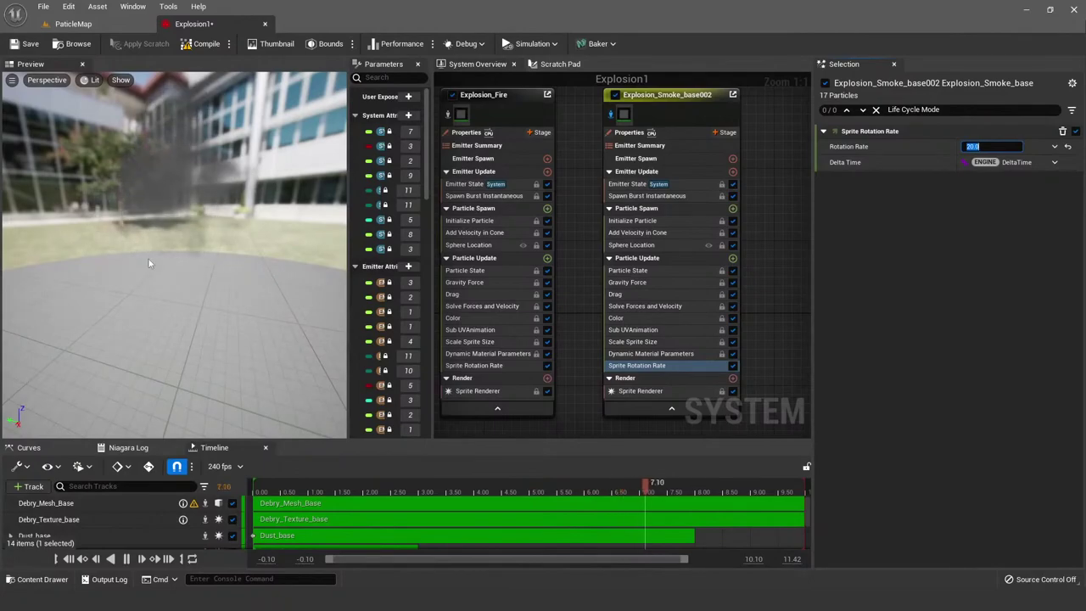
click(664, 391)
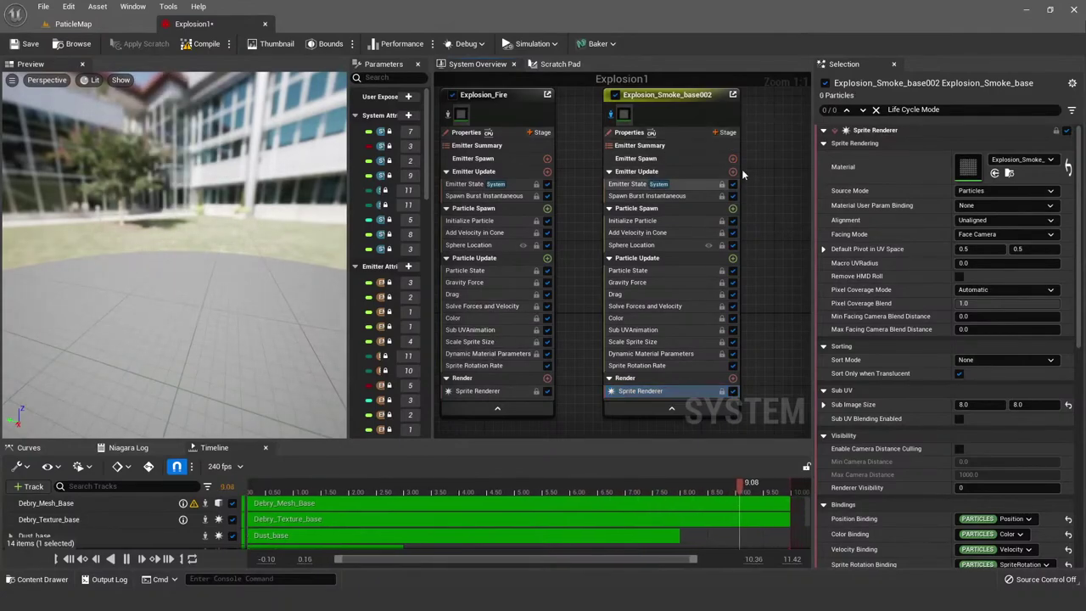
scroll(742, 174, down, 9)
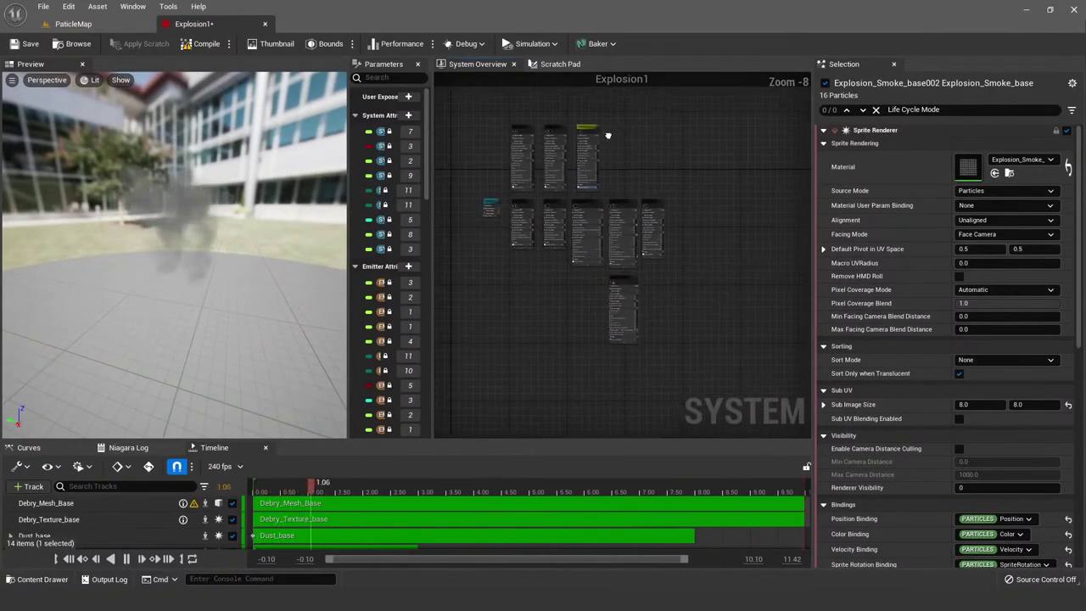
scroll(607, 135, up, 3)
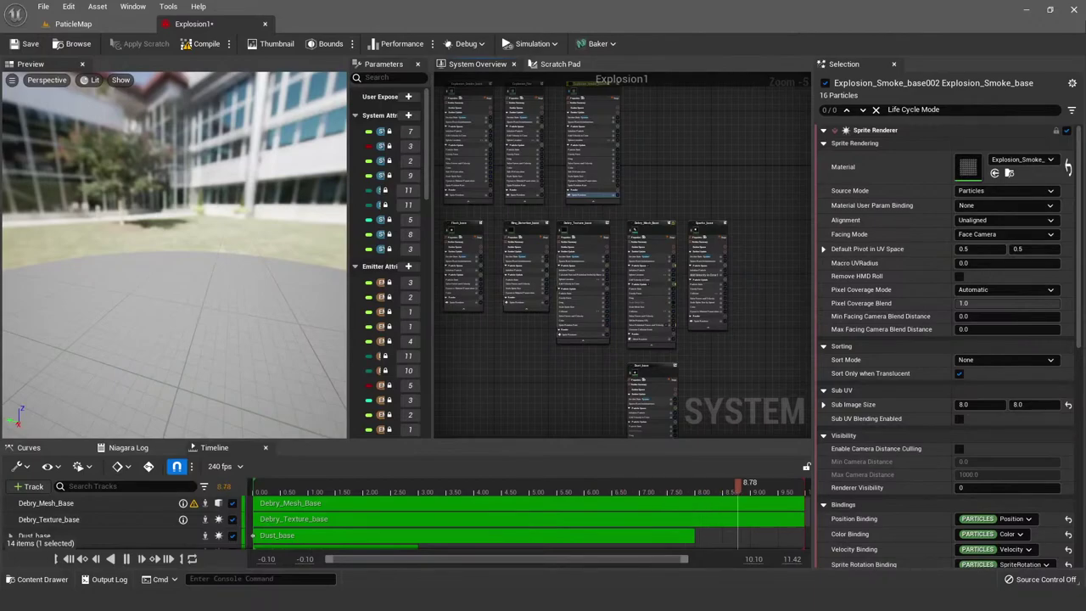
Step: Open and dismiss the Explosion_Smoke_base emitter's actions menu, then switch to the ParticleMap level
right_drag(743, 156, 714, 187)
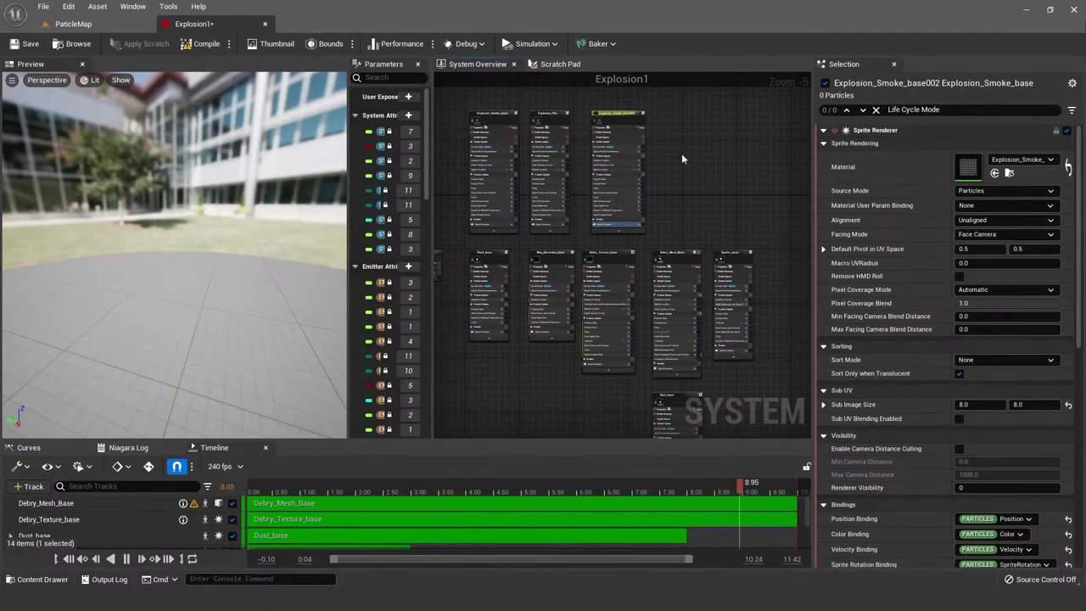
right_click(627, 119)
click(652, 159)
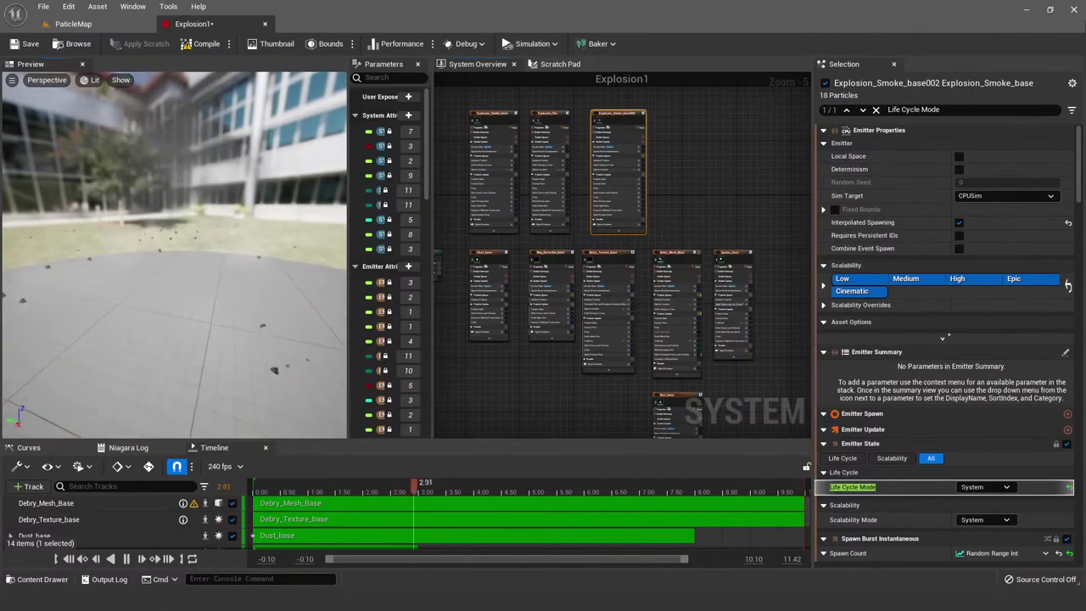
click(85, 24)
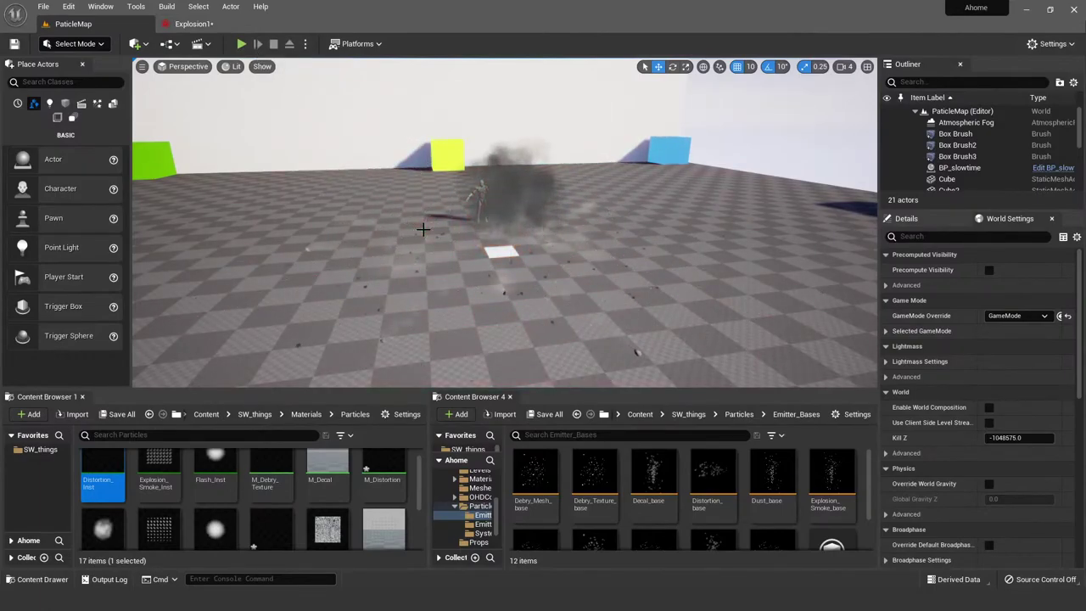
Step: Disable the Explosion_Smoke_base emitter and check the result in the ParticleMap level
click(193, 24)
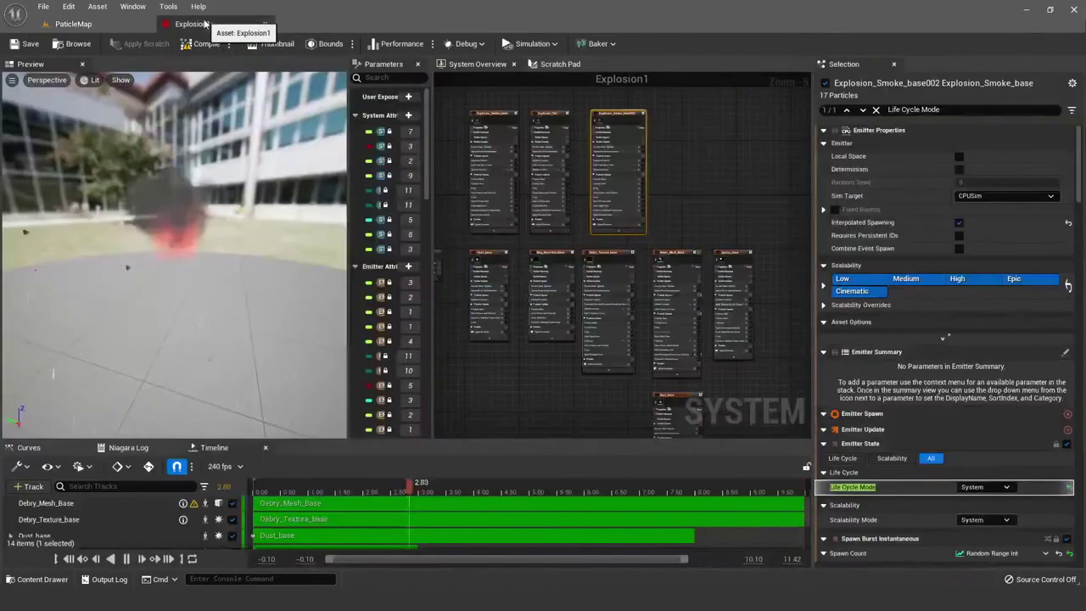
scroll(634, 130, up, 3)
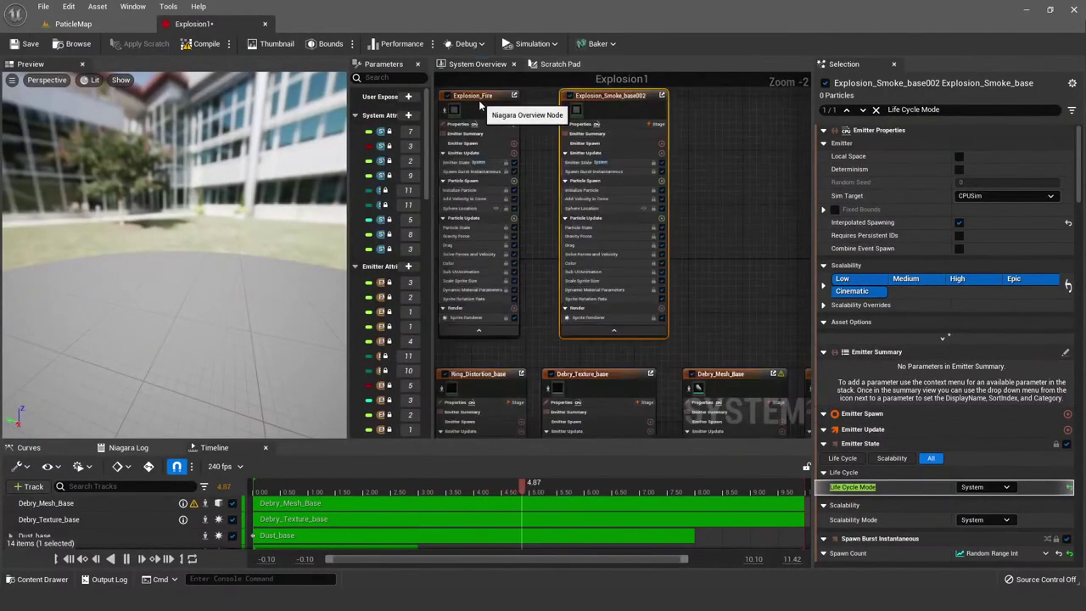
right_drag(526, 141, 720, 188)
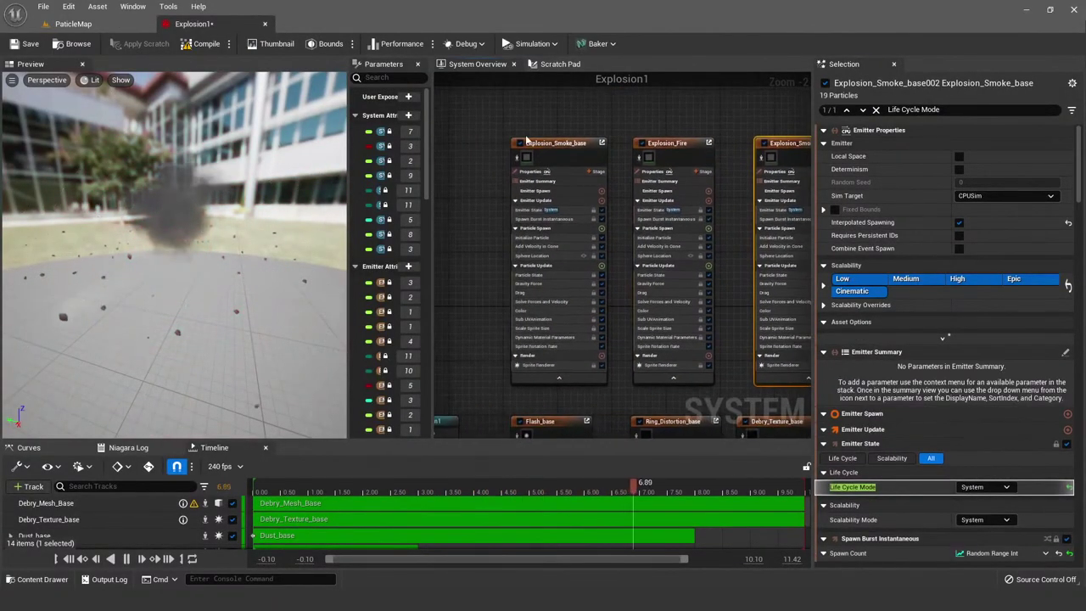
right_click(544, 145)
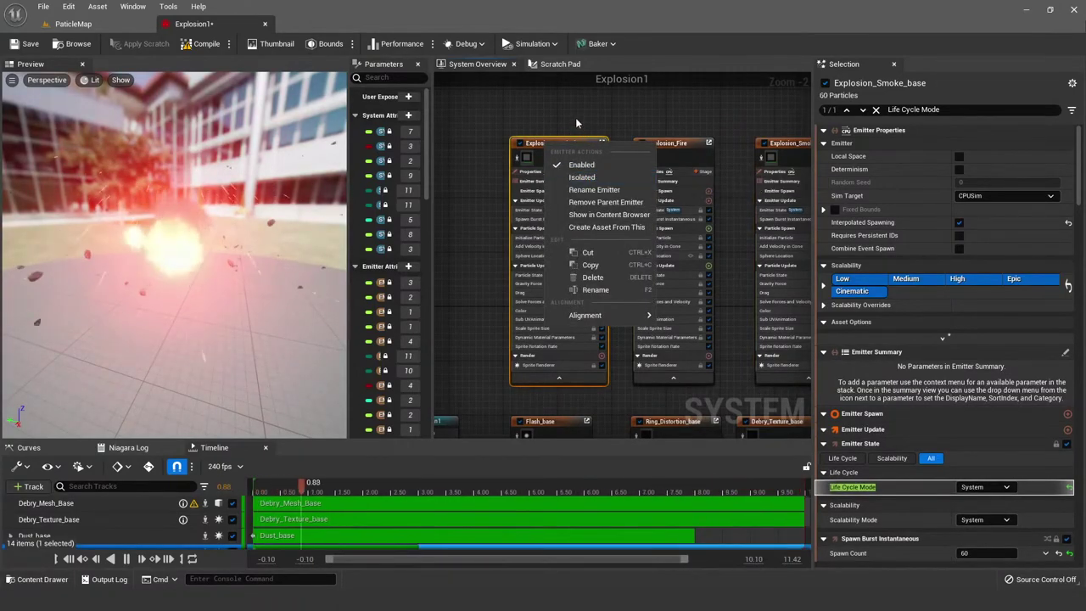
click(583, 165)
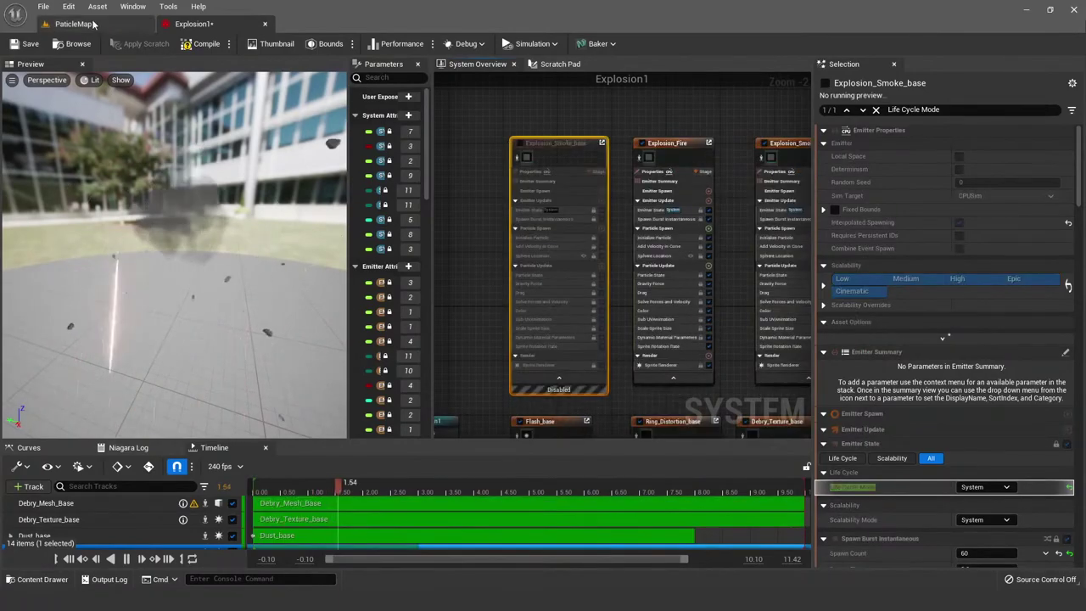
click(93, 23)
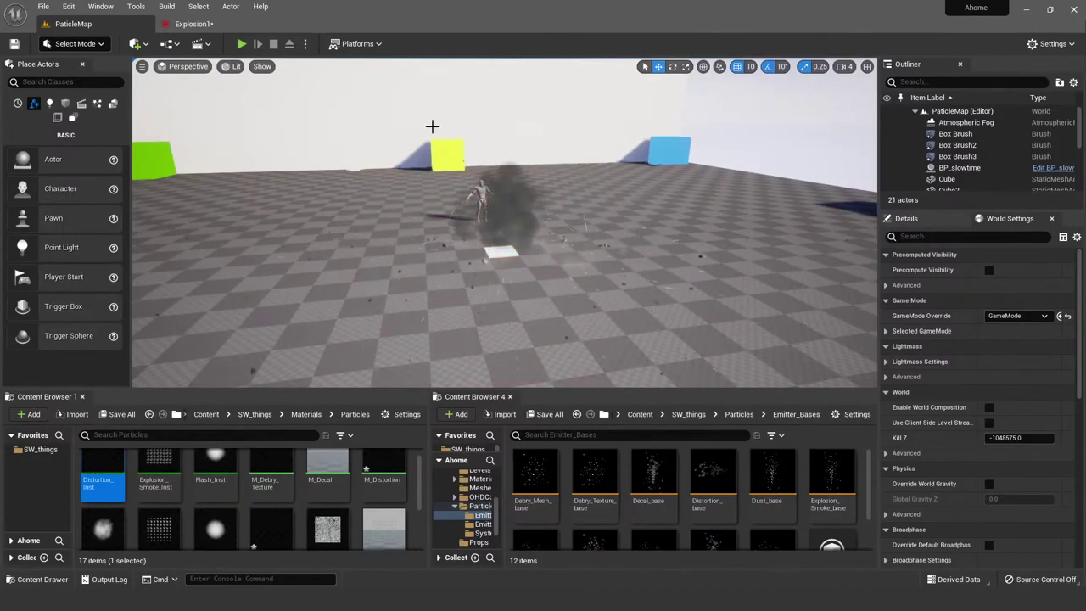
Step: Back in Explosion1, select the Explosion_Fire and Explosion_Smoke_base002 emitters
click(193, 24)
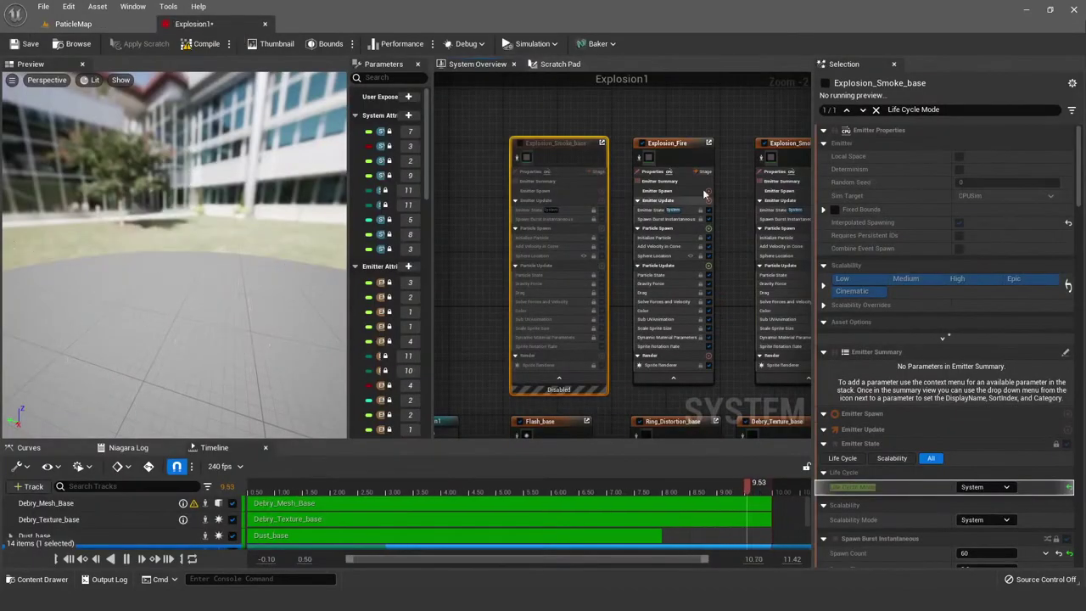
scroll(560, 176, down, 2)
click(560, 177)
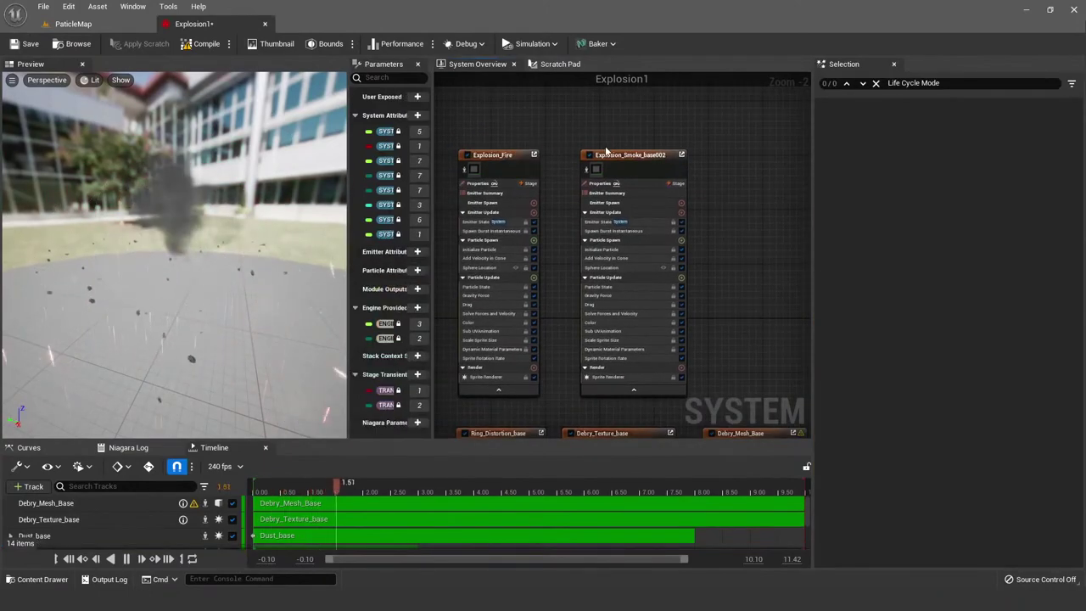
click(632, 165)
click(503, 158)
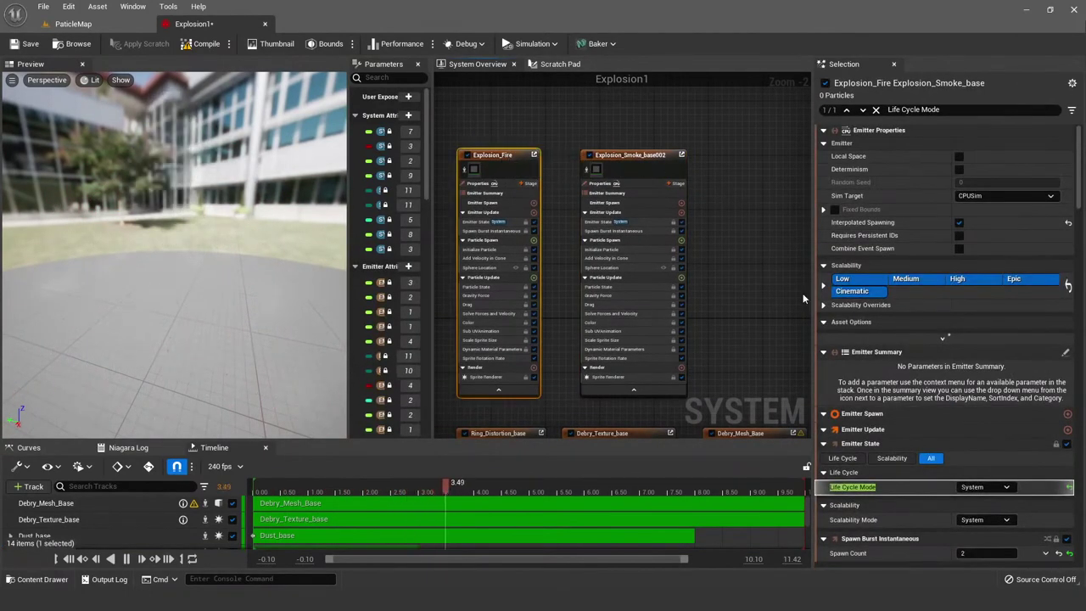
click(622, 173)
Step: Inspect Explosion_Smoke_base002's Scale Sprite Size curve, then bring up the YouTube reference video
scroll(933, 254, down, 15)
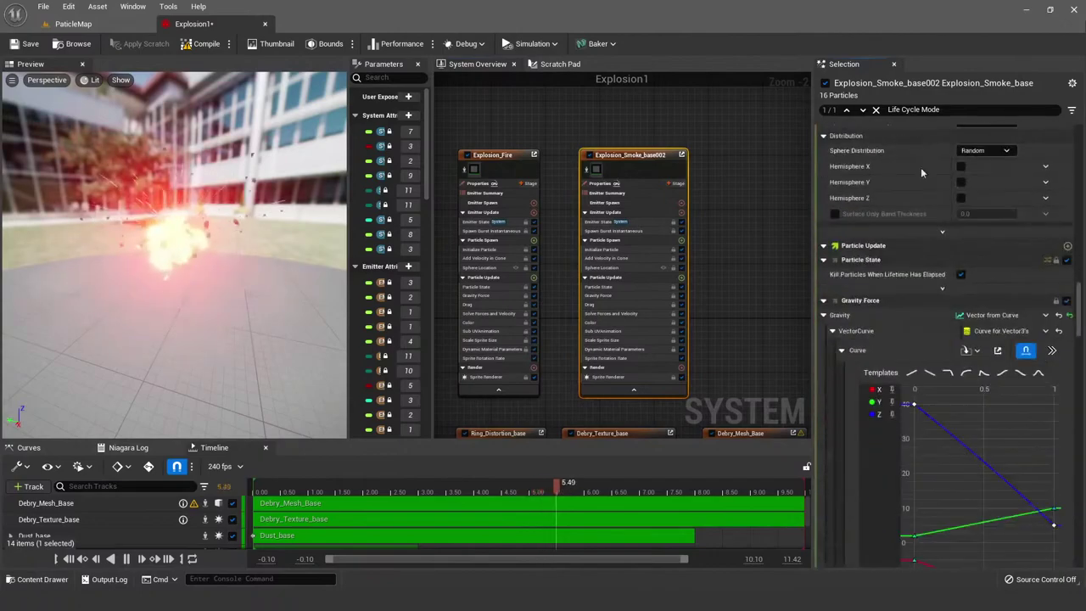
scroll(948, 296, down, 10)
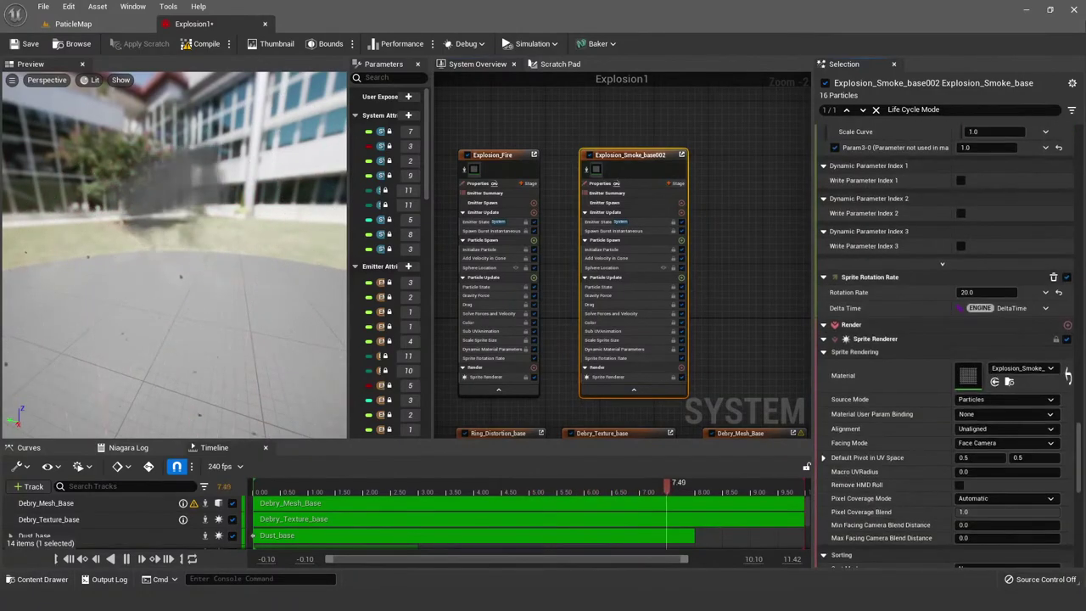
click(648, 349)
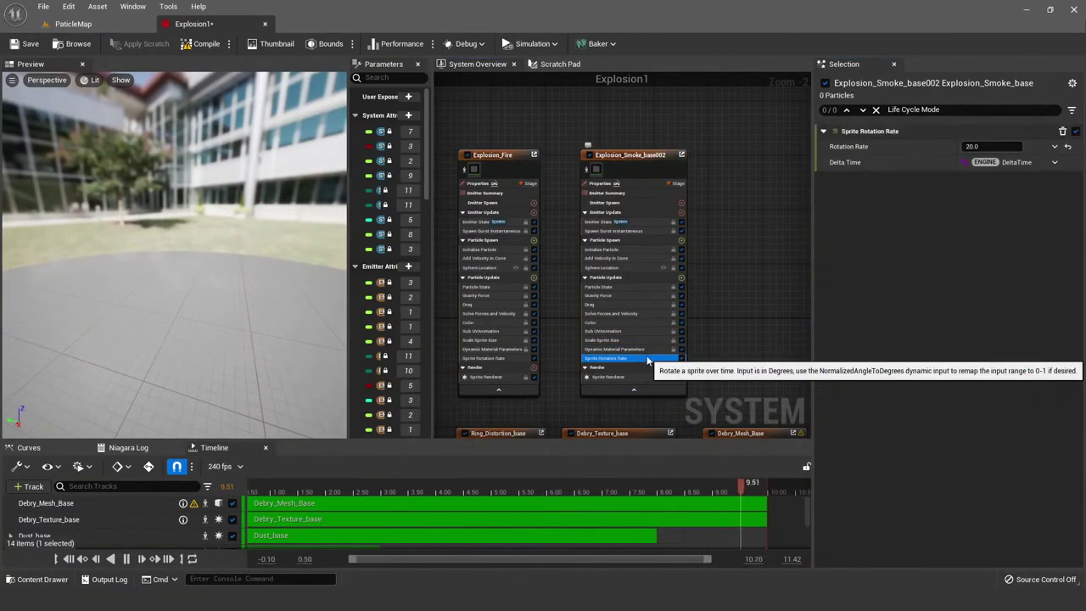
click(645, 340)
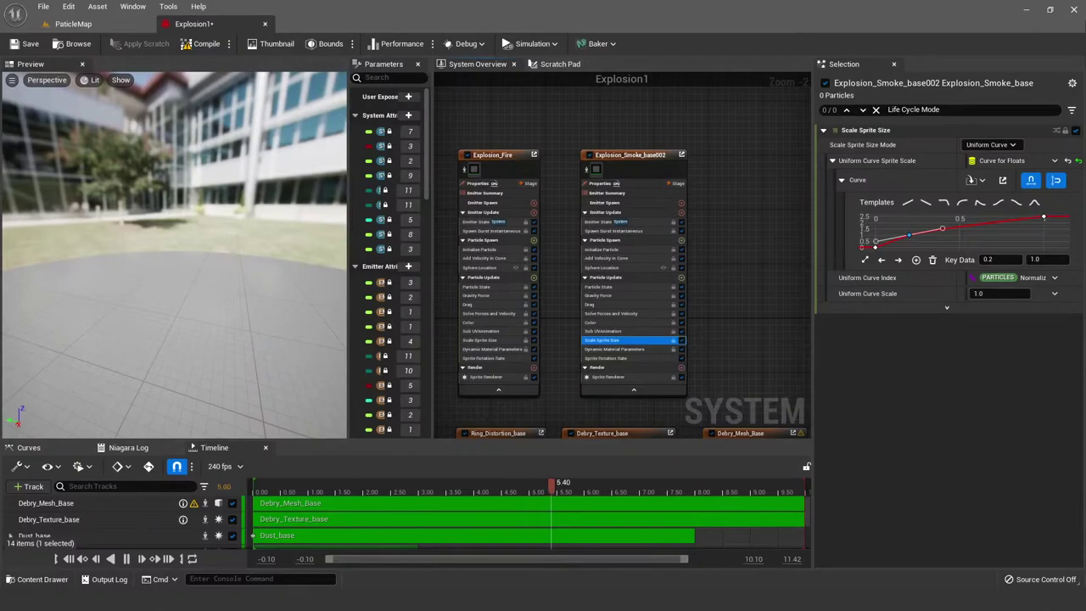
key(alt+Tab)
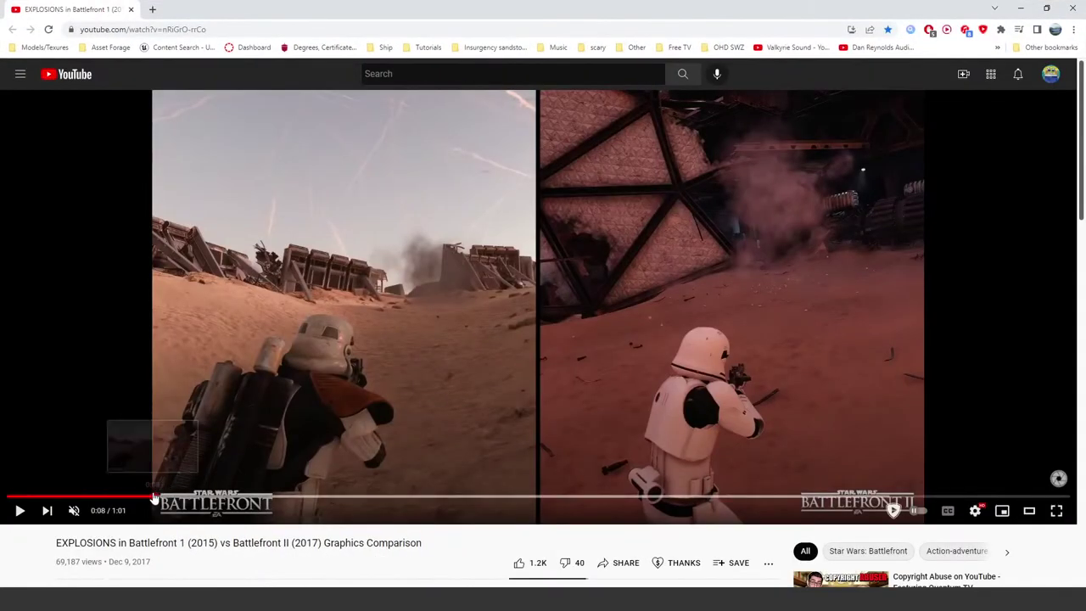
Step: Rewind the Battlefront comparison to 0:06, play and pause it, and check the playback settings
drag(153, 498, 116, 499)
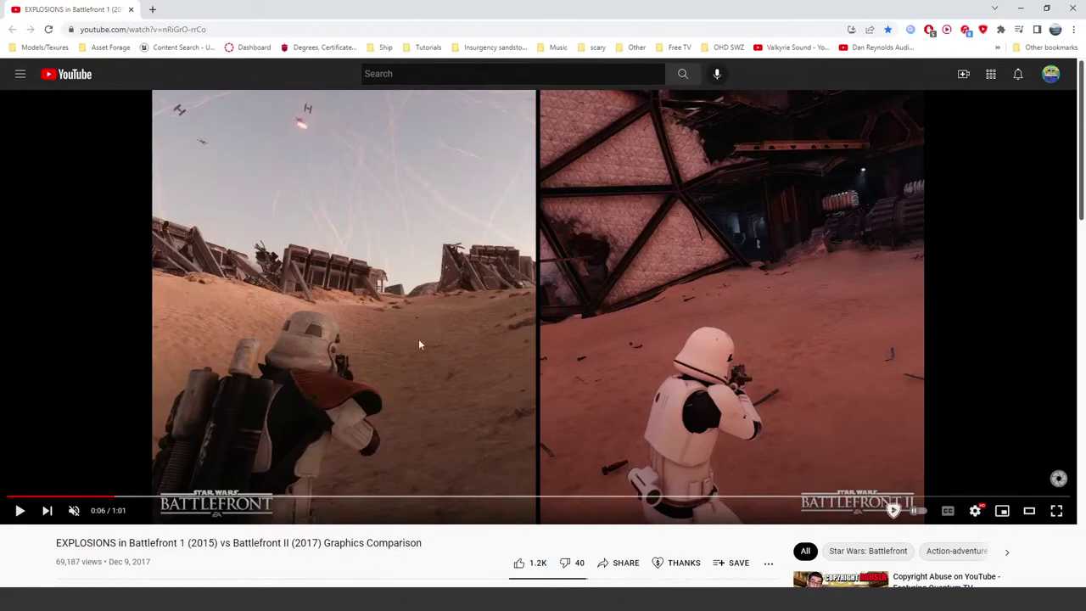
click(423, 368)
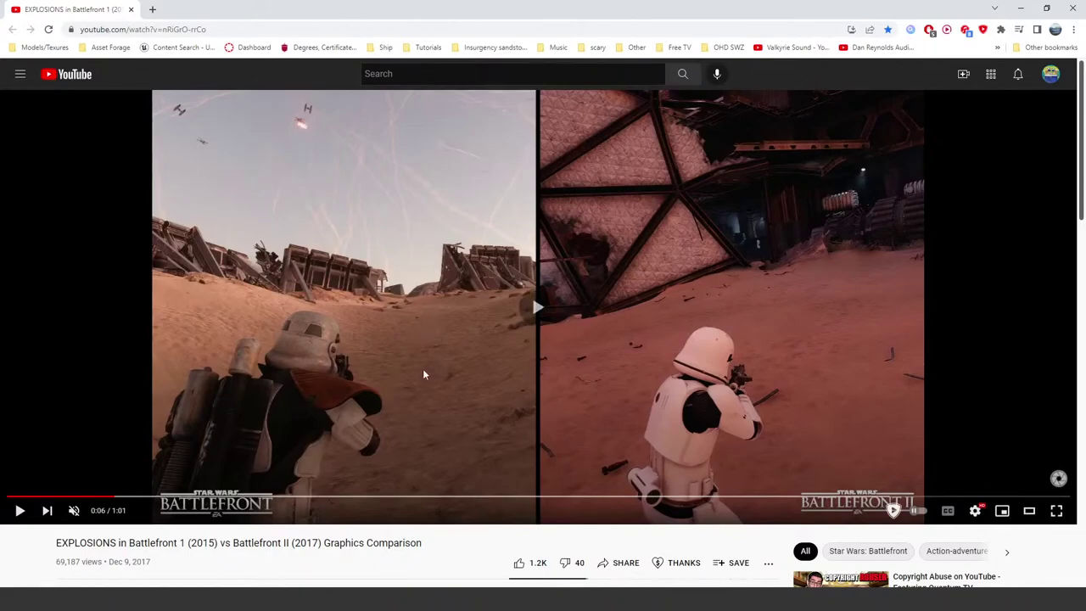
click(421, 323)
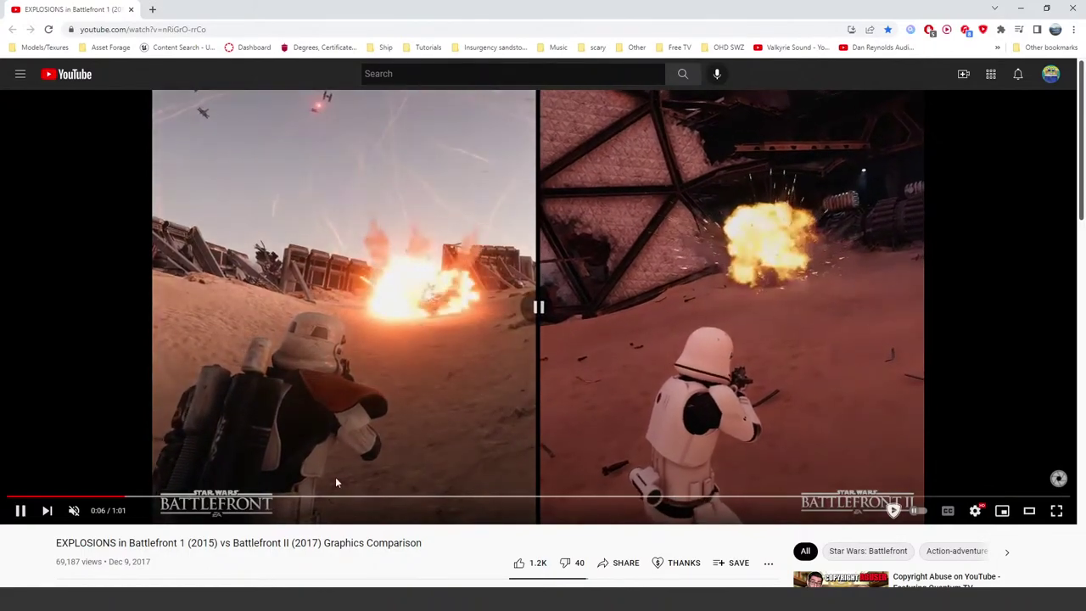
click(973, 511)
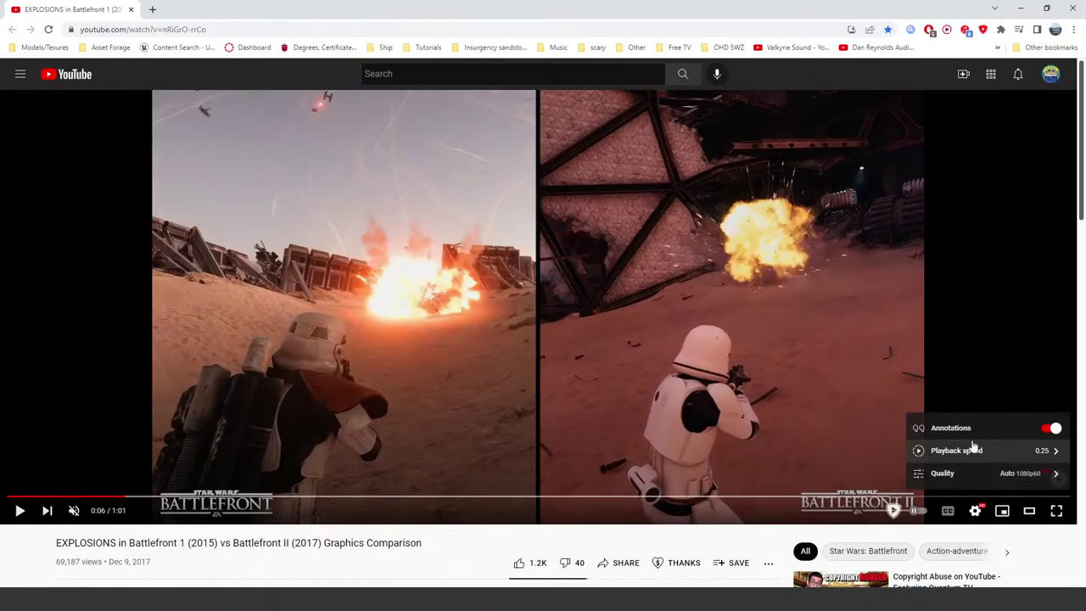
click(271, 520)
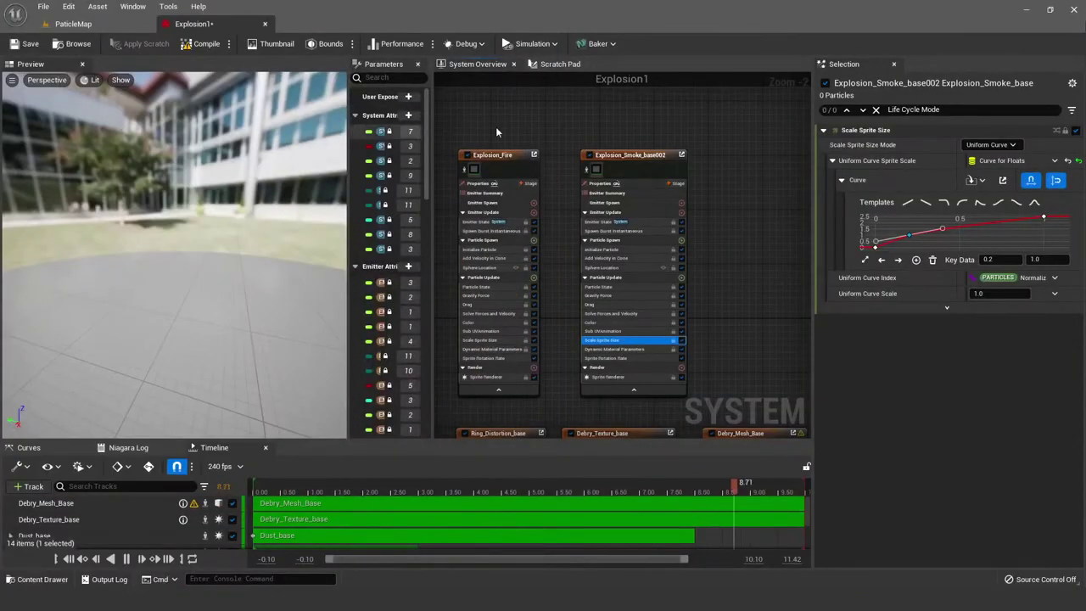
Step: View Explosion_Fire's Dynamic Material Parameters and Scale Sprite Size curve, then switch to ParticleMap
right_drag(556, 124, 579, 113)
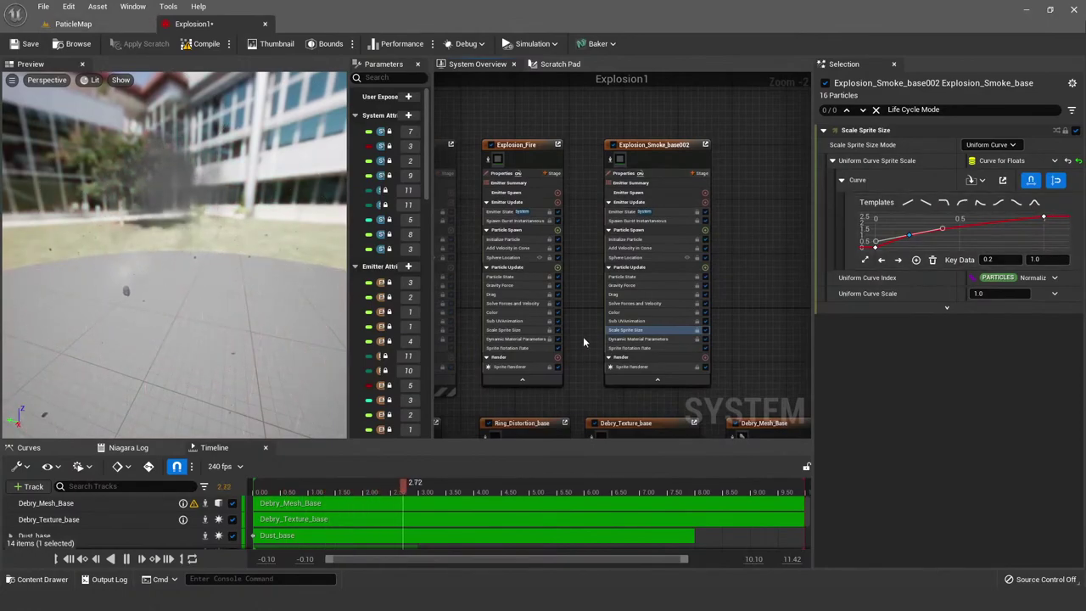
click(520, 338)
click(509, 329)
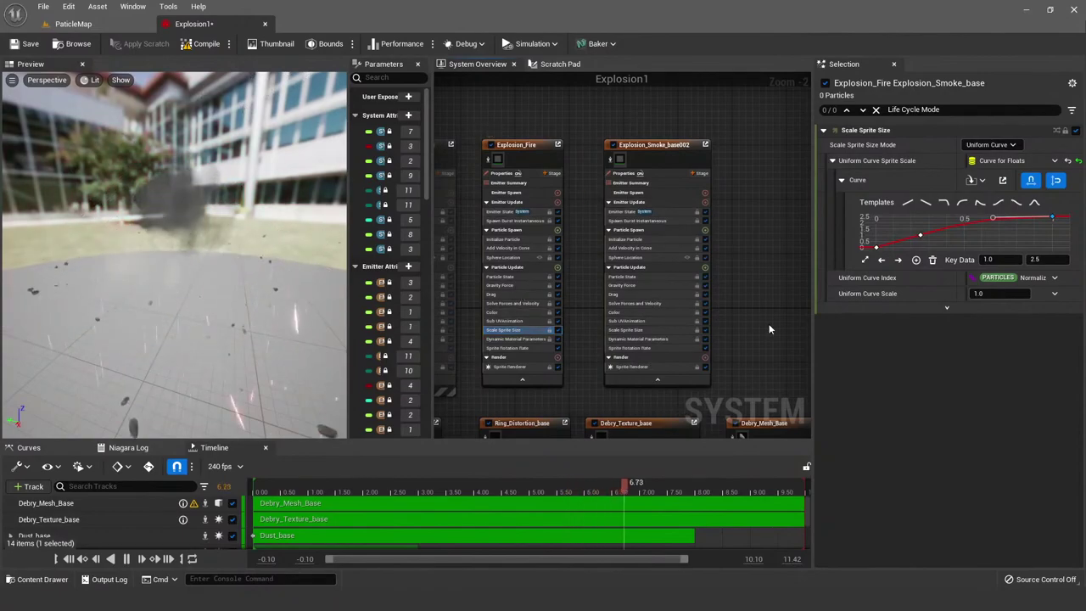
scroll(768, 323, down, 3)
right_drag(769, 323, 690, 235)
scroll(586, 232, up, 4)
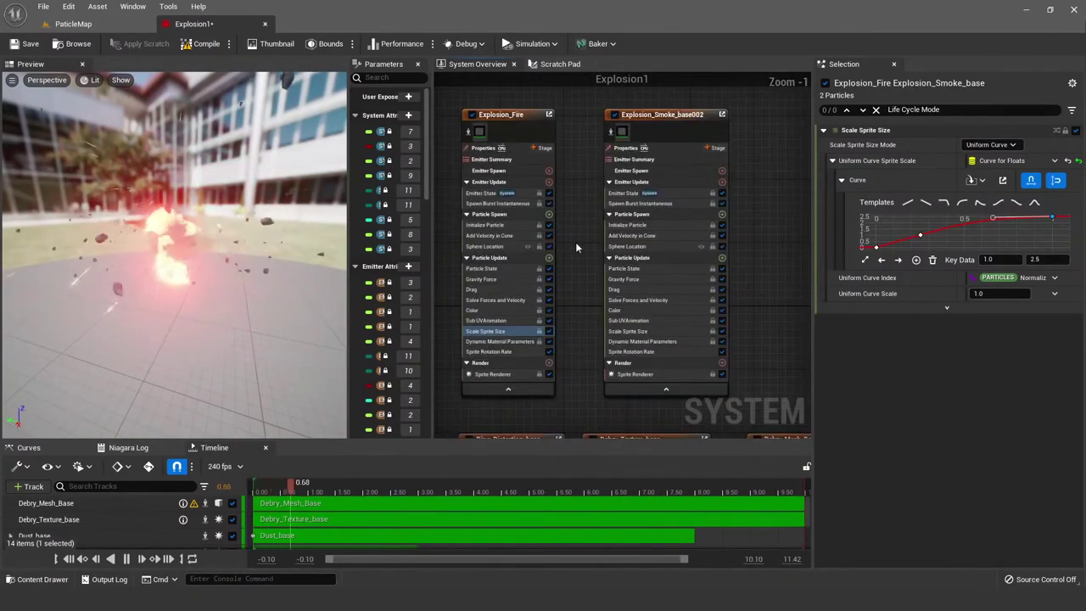
click(104, 28)
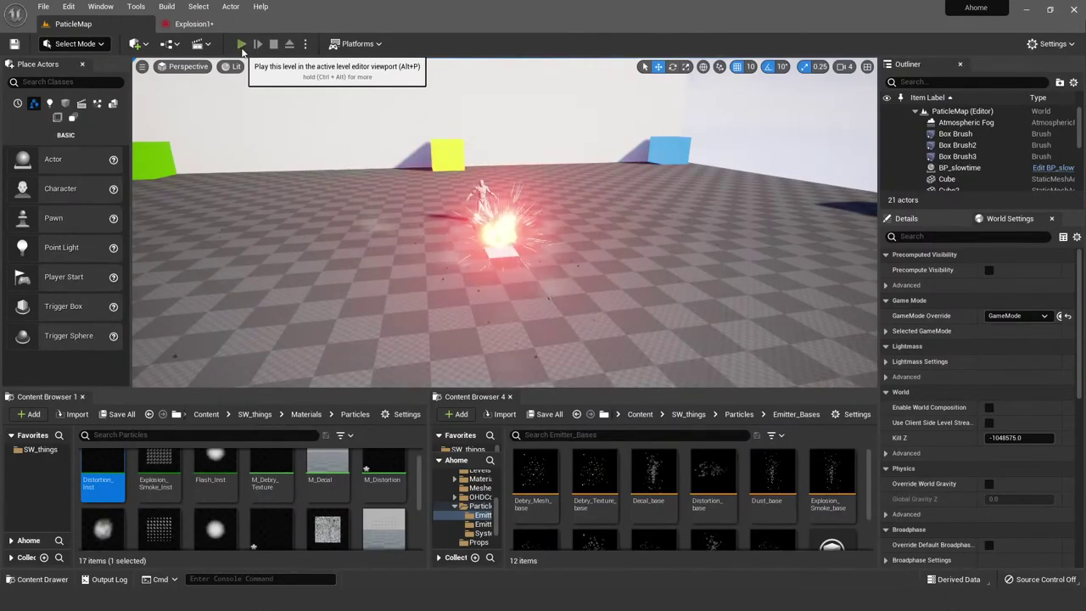
Step: Play the level in the editor to watch the explosion, then stop and pull the camera back
click(242, 50)
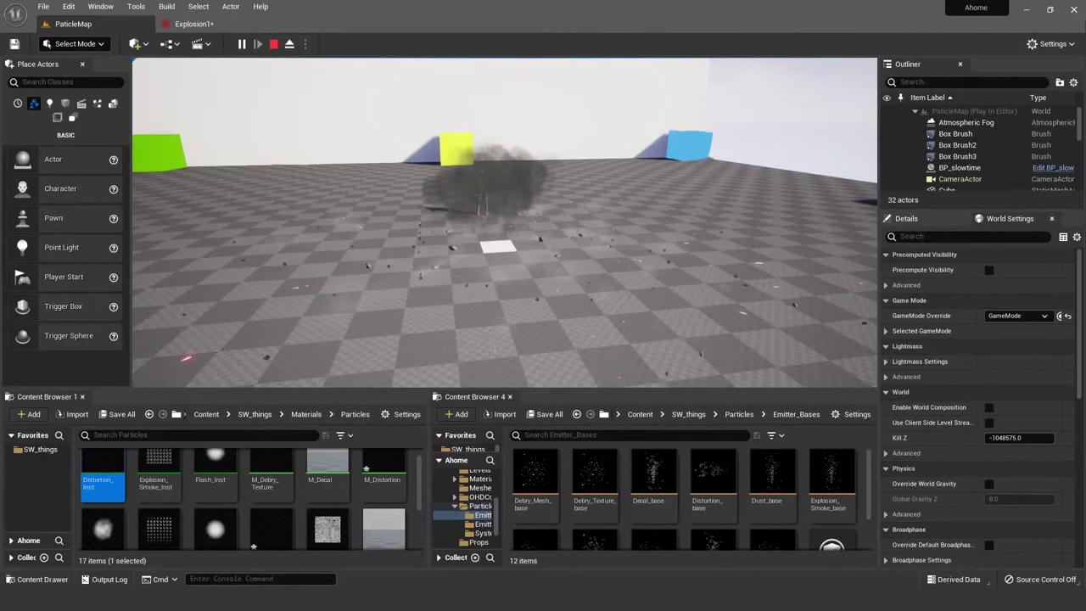
key(Escape)
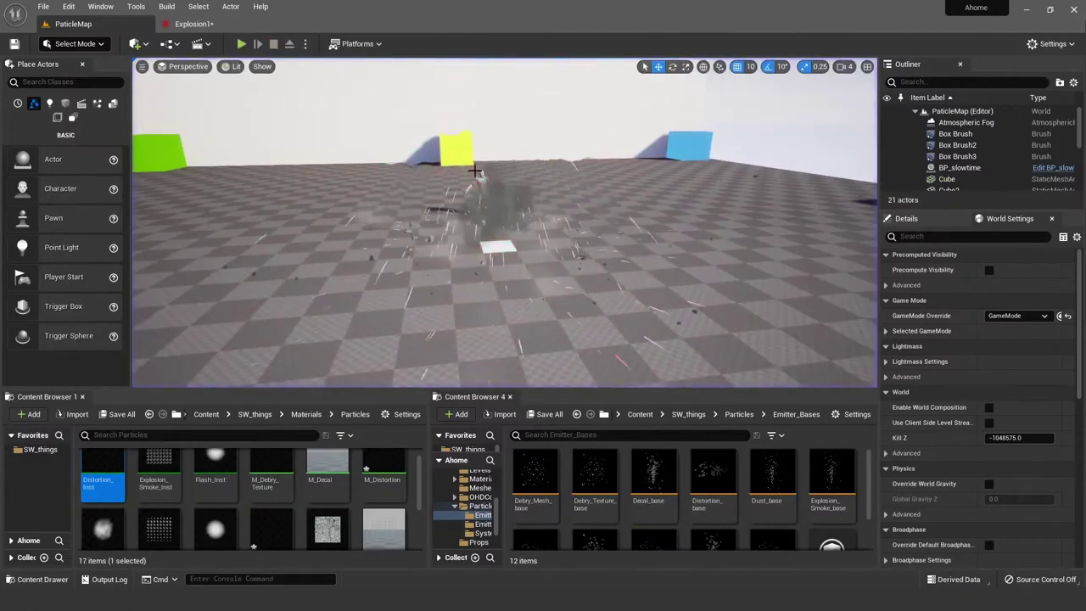
right_drag(574, 215, 277, 90)
Step: In Explosion1, frame all emitters in the System Overview graph, then return to ParticleMap
click(203, 26)
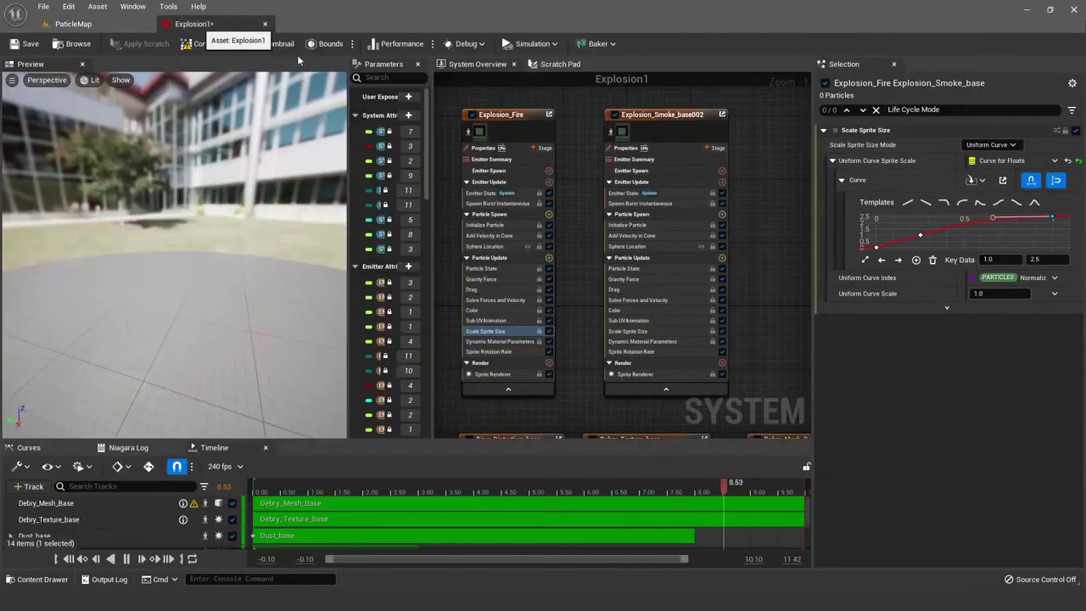
scroll(552, 225, down, 5)
scroll(551, 225, up, 3)
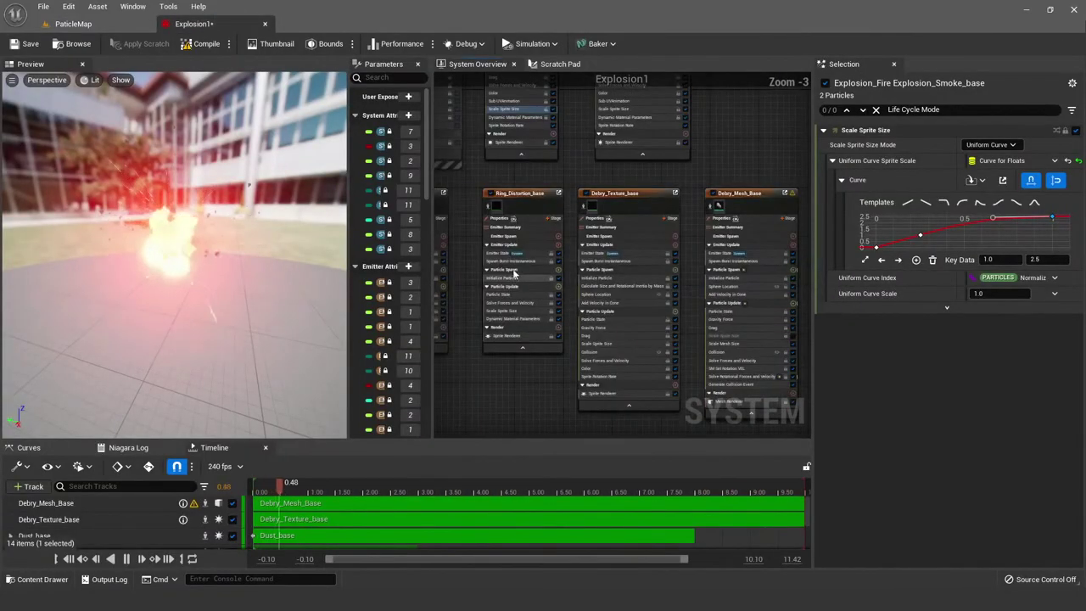
scroll(622, 216, down, 1)
right_drag(623, 216, 519, 236)
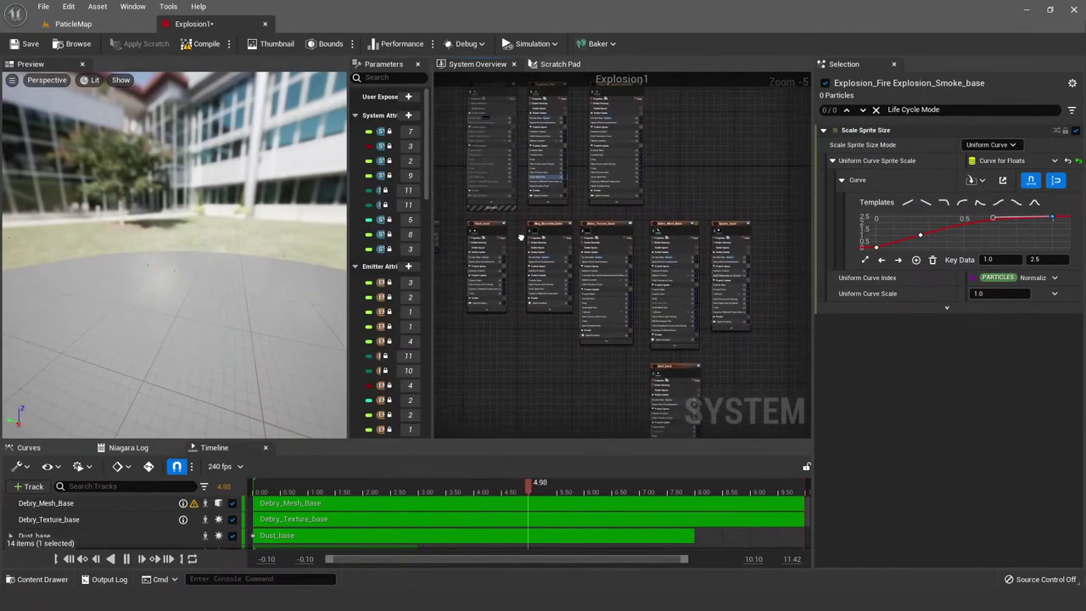
click(126, 29)
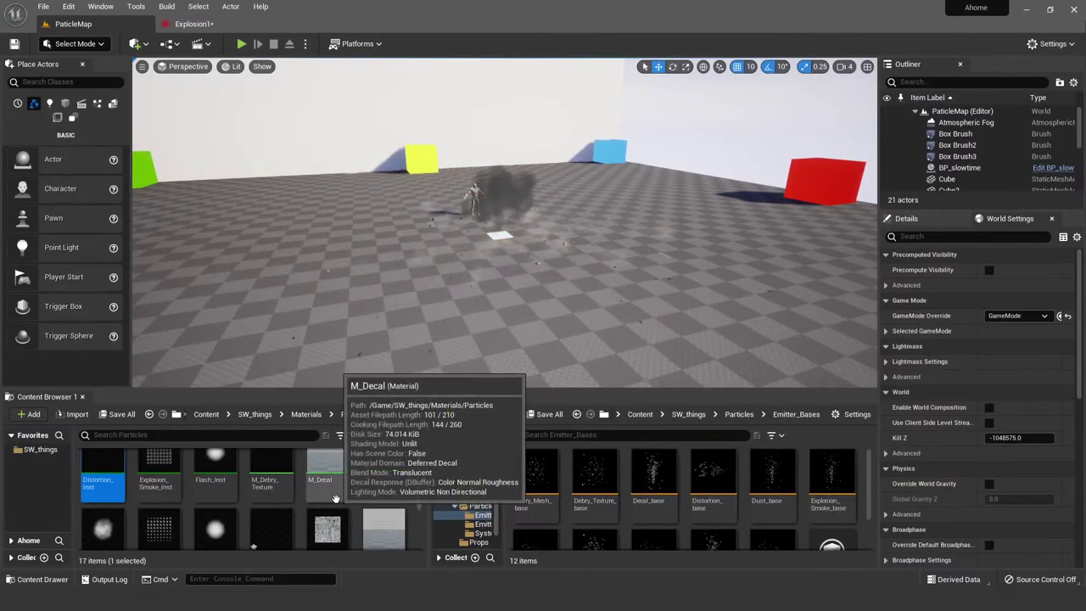
Step: In Content Browser 4, go up to SW_things and open Textures > Particles
scroll(361, 484, down, 5)
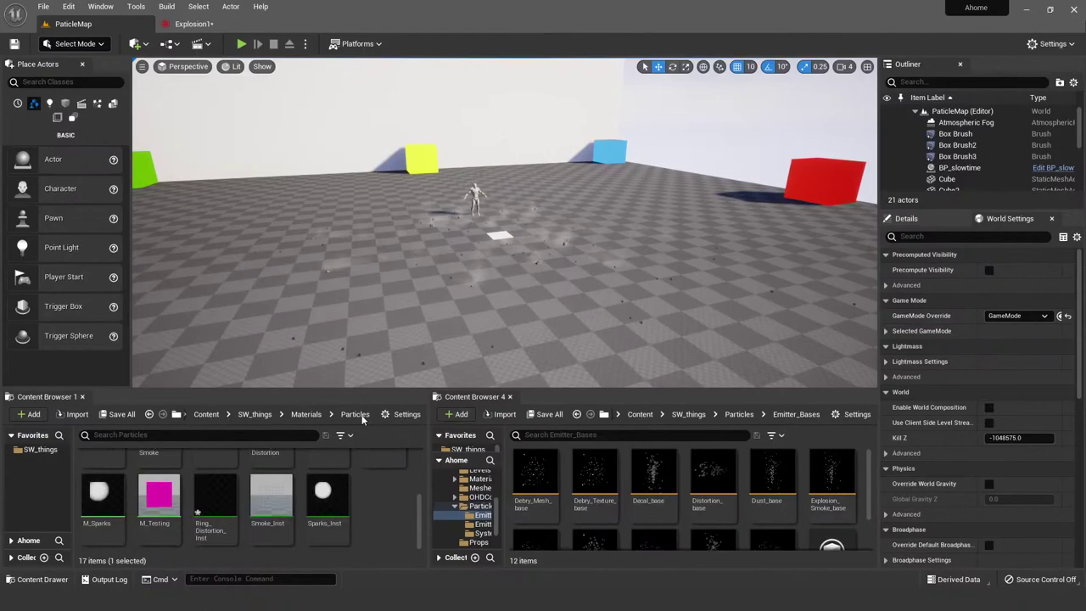
click(750, 414)
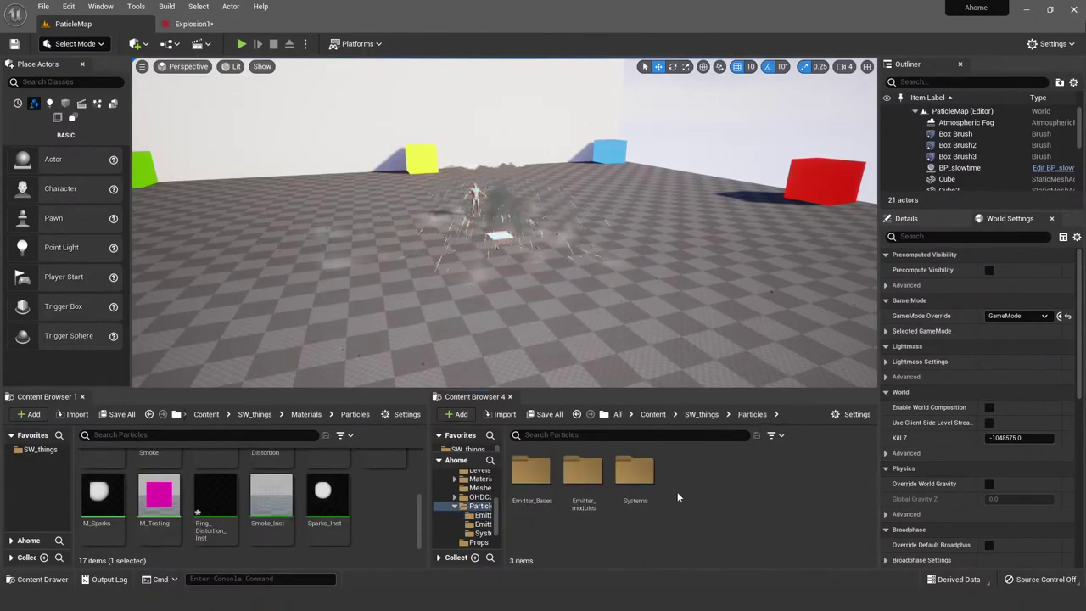
click(702, 414)
scroll(738, 517, down, 2)
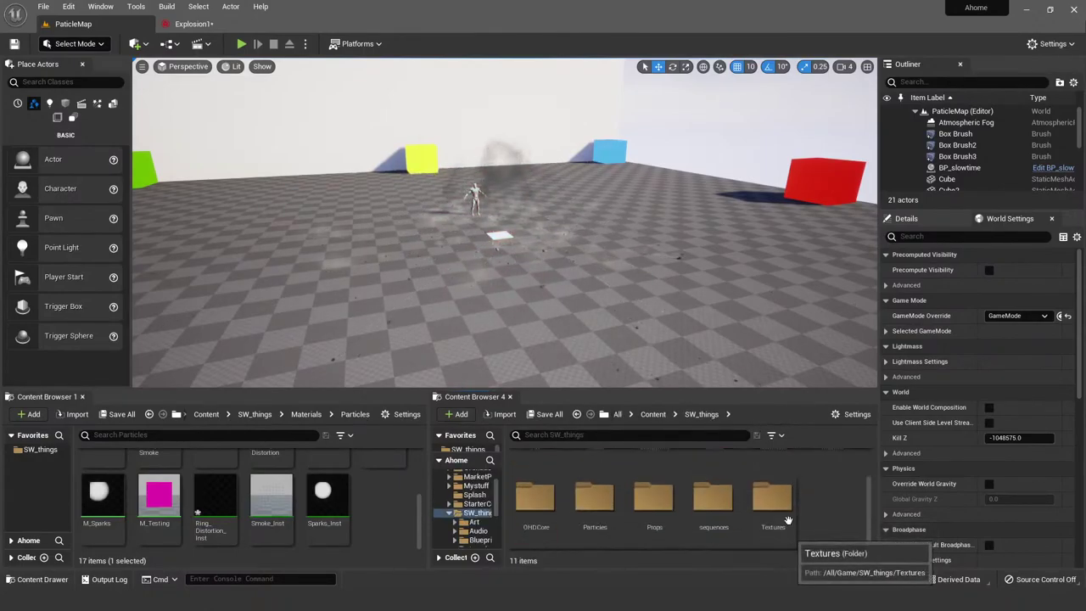
double_click(772, 509)
scroll(744, 506, up, 2)
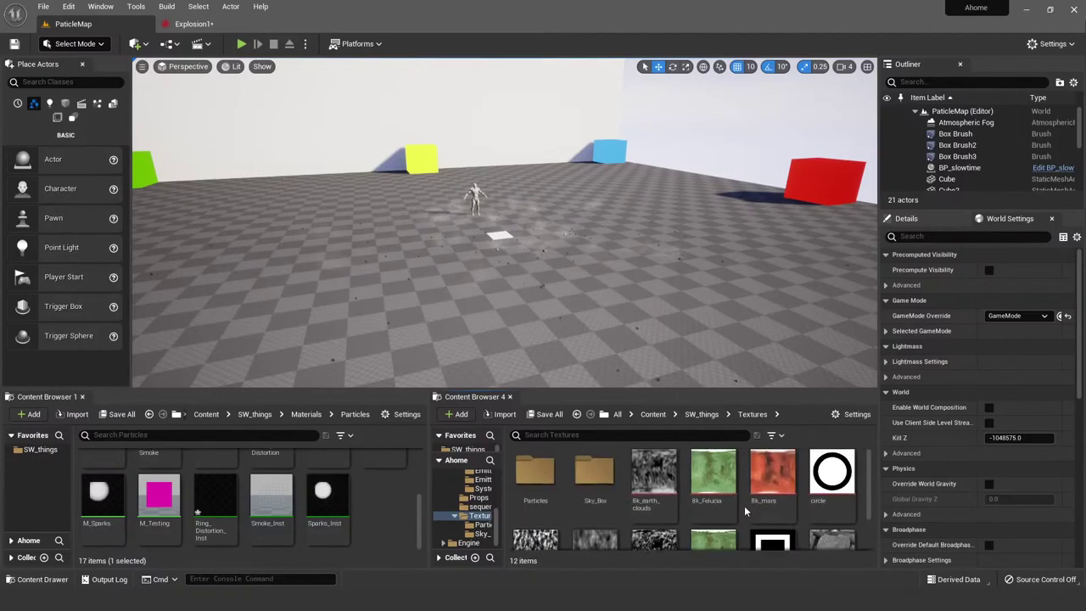
double_click(543, 475)
Step: Browse the particle textures and select T_ky_flare_a
scroll(850, 489, down, 2)
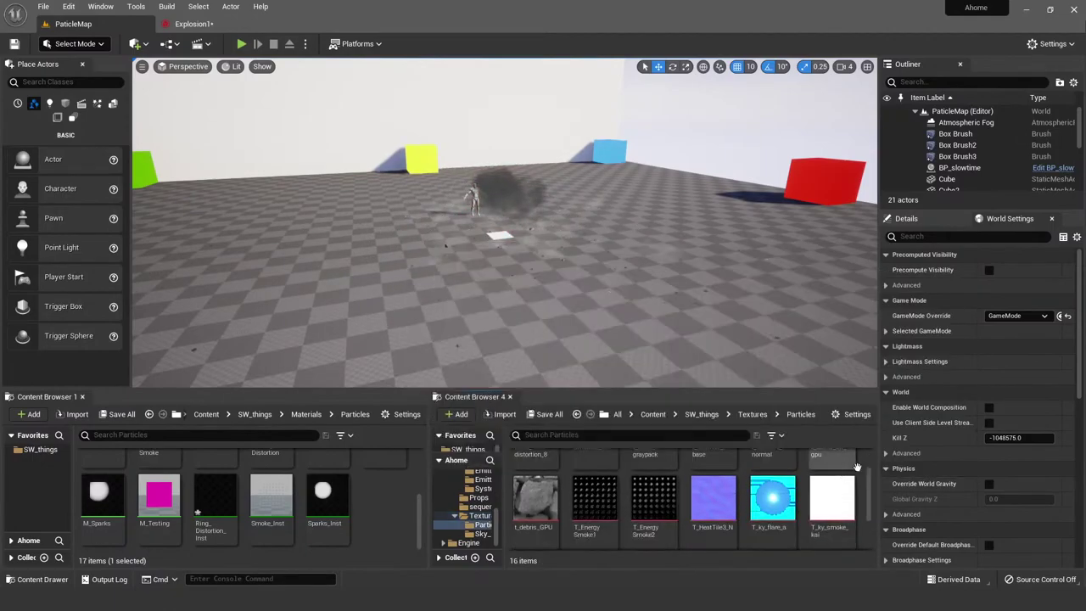
mouse_move(768, 495)
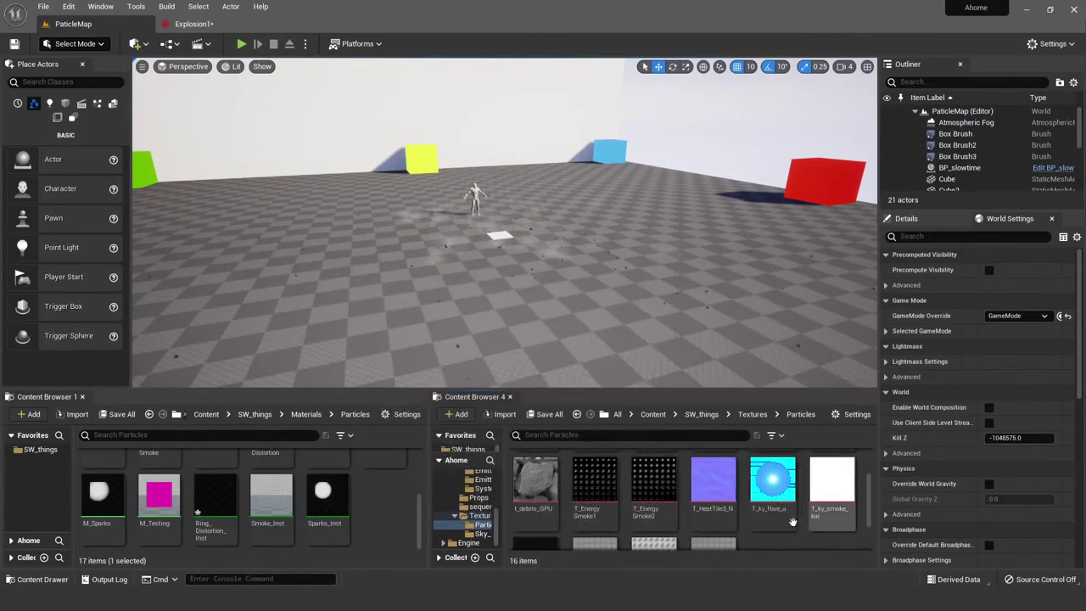
scroll(777, 490, down, 1)
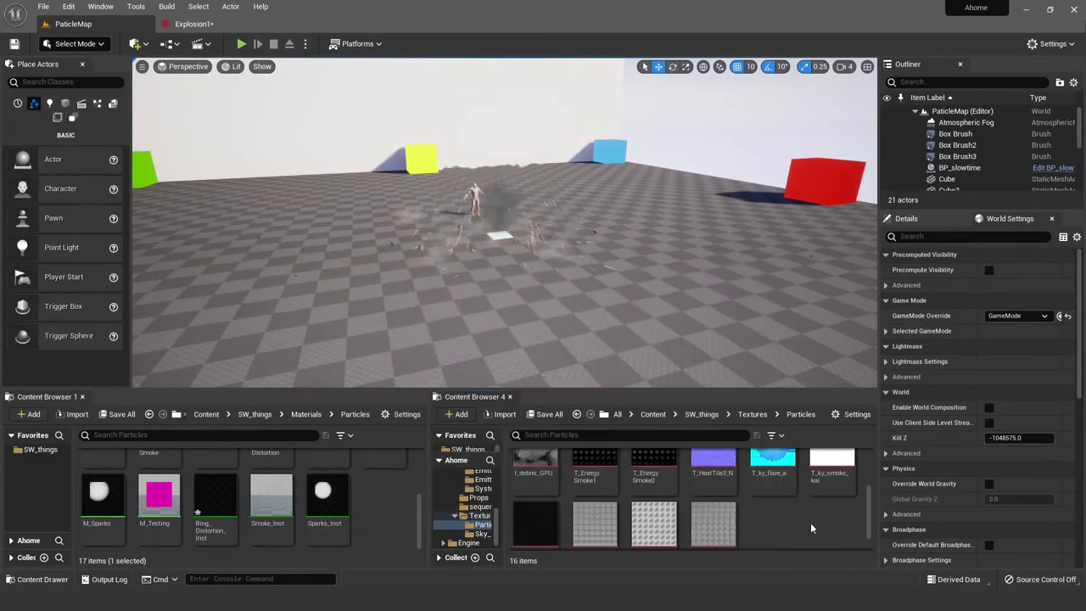
scroll(811, 518, up, 1)
mouse_move(727, 497)
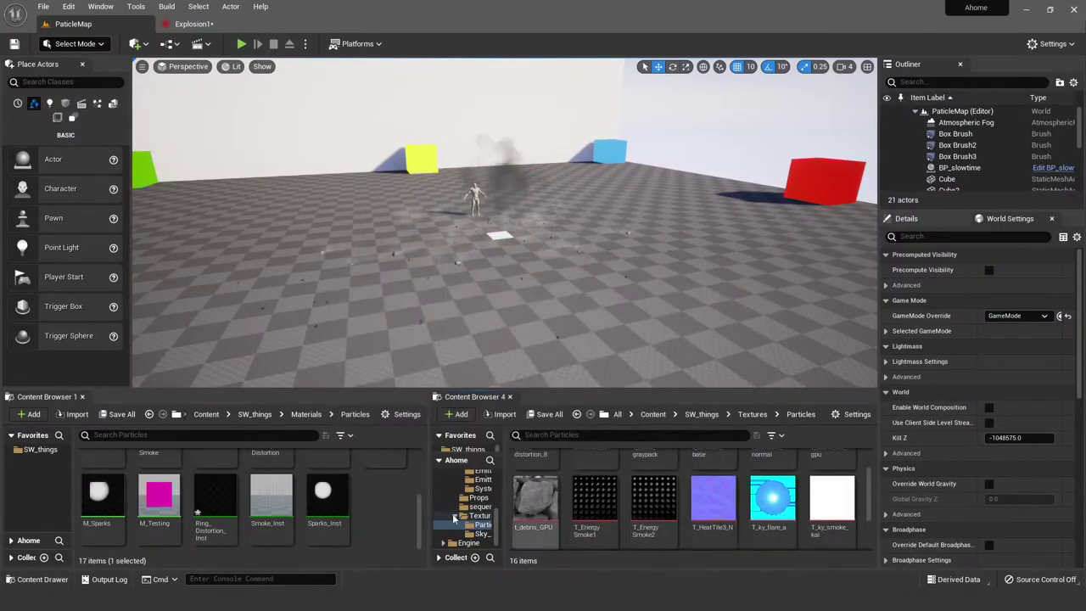
scroll(705, 526, up, 1)
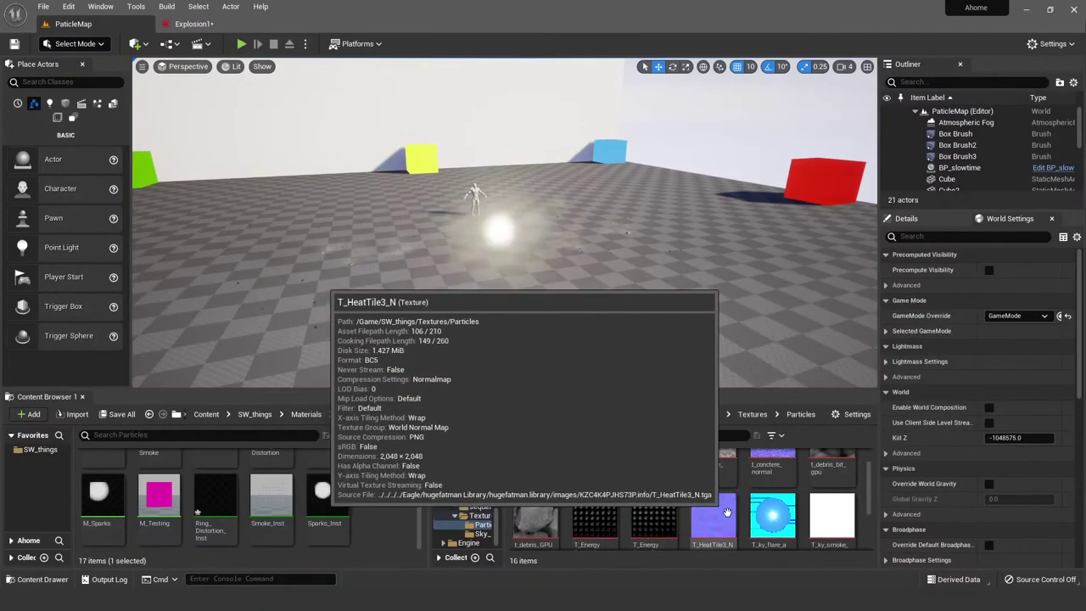
scroll(657, 492, up, 1)
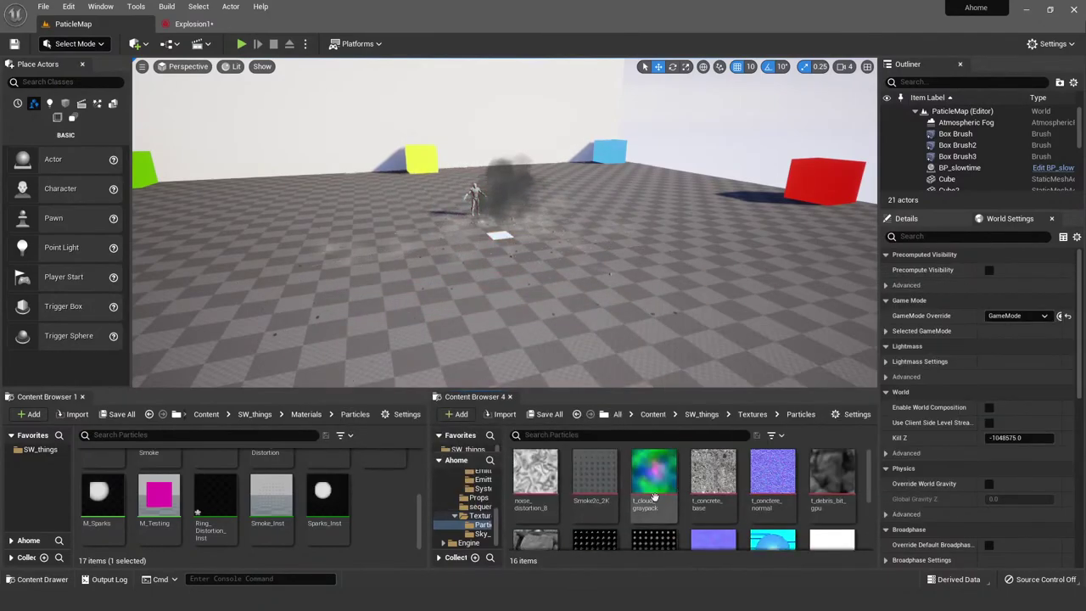
scroll(704, 492, down, 3)
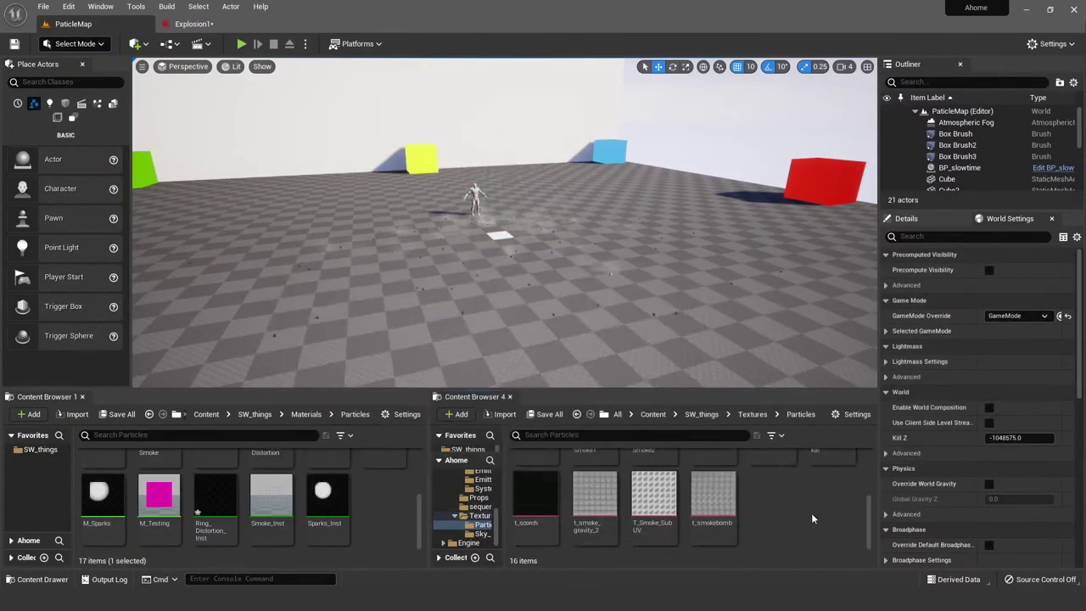
scroll(798, 505, up, 1)
click(780, 486)
Step: Open the blue glowing T_ky_flare_a texture, zoom its preview in and out, then close it
double_click(780, 486)
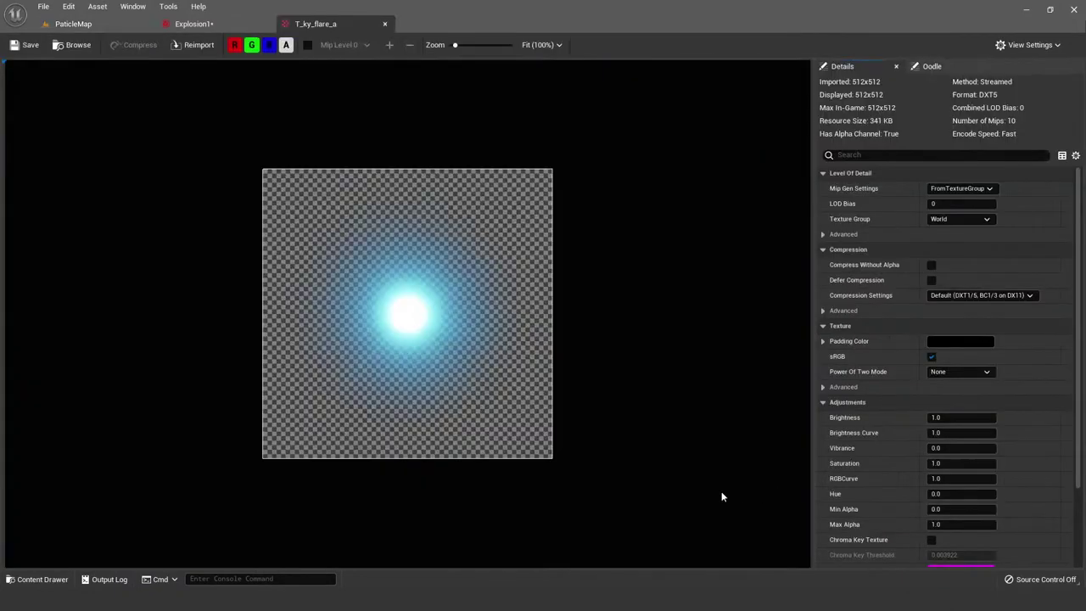
scroll(407, 327, up, 2)
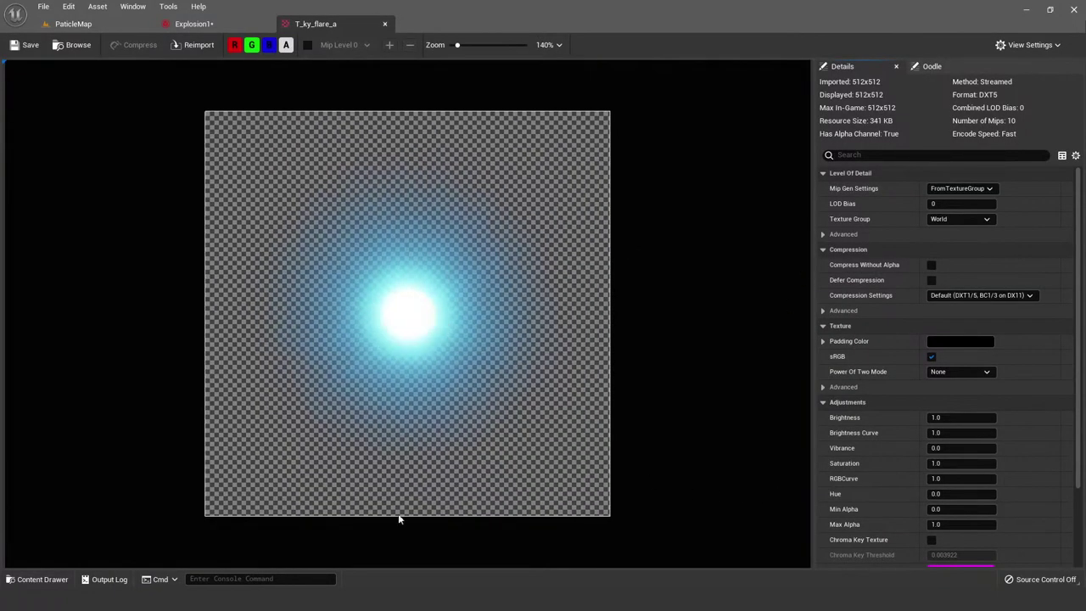
scroll(492, 284, up, 2)
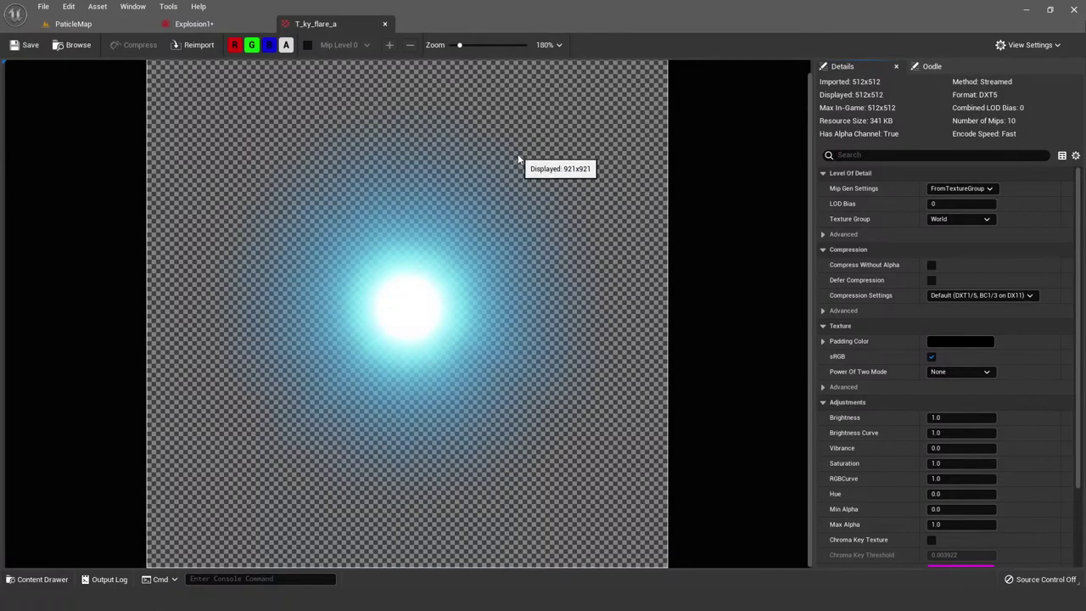
scroll(519, 161, down, 4)
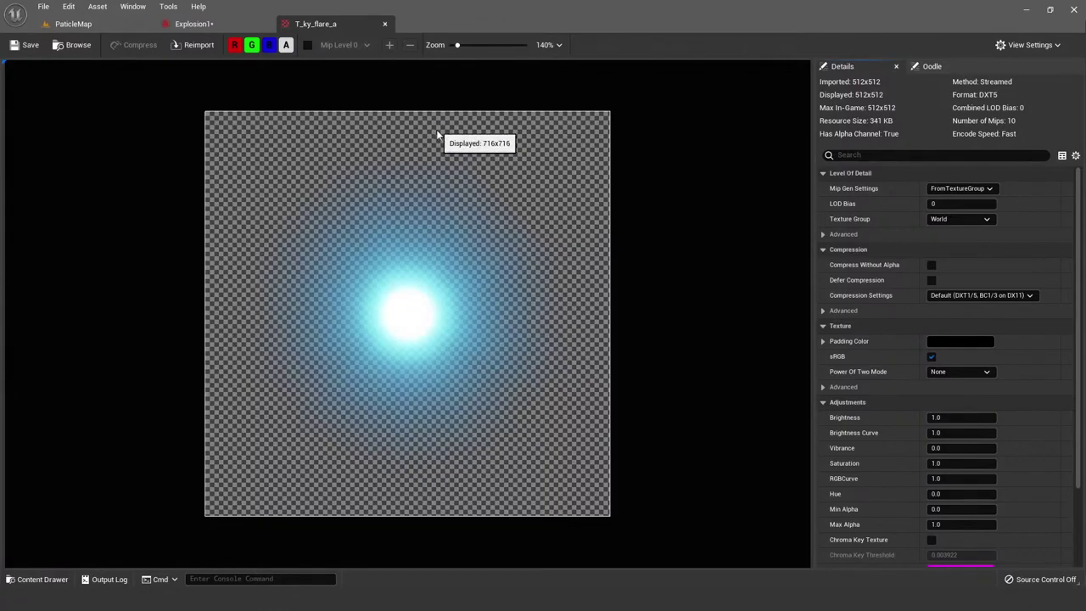
click(384, 24)
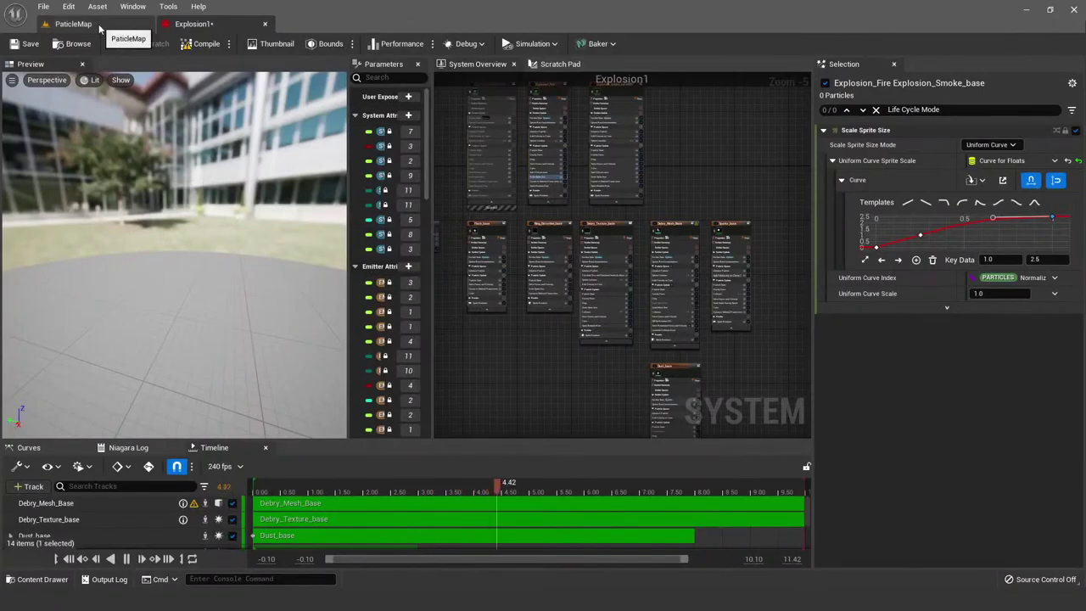
Step: Return to the ParticleMap level and browse the Content Browser back up to the SW_things folder
click(73, 24)
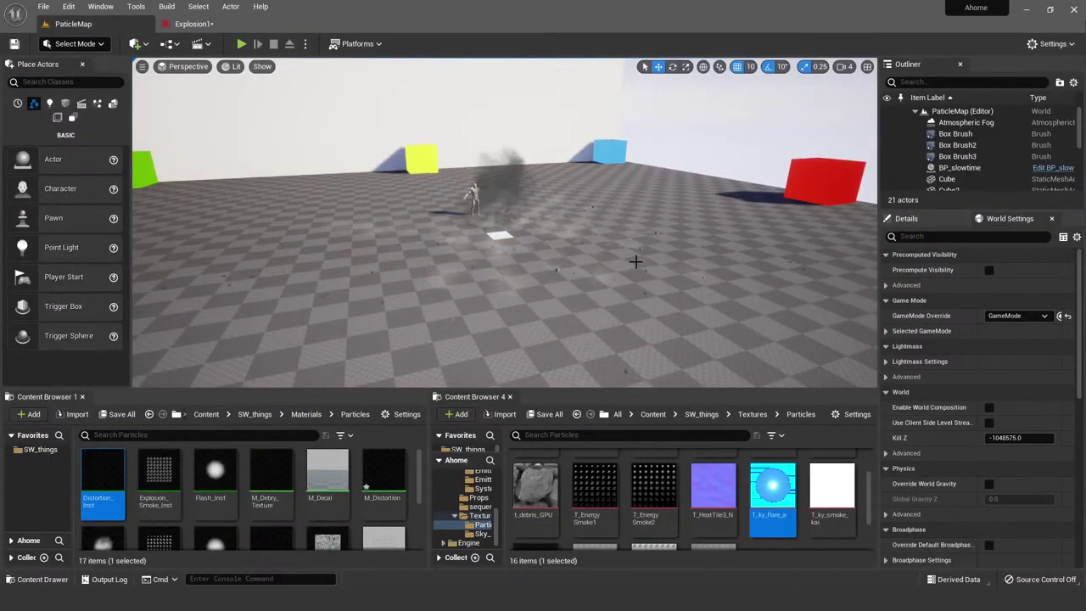
scroll(803, 474, up, 2)
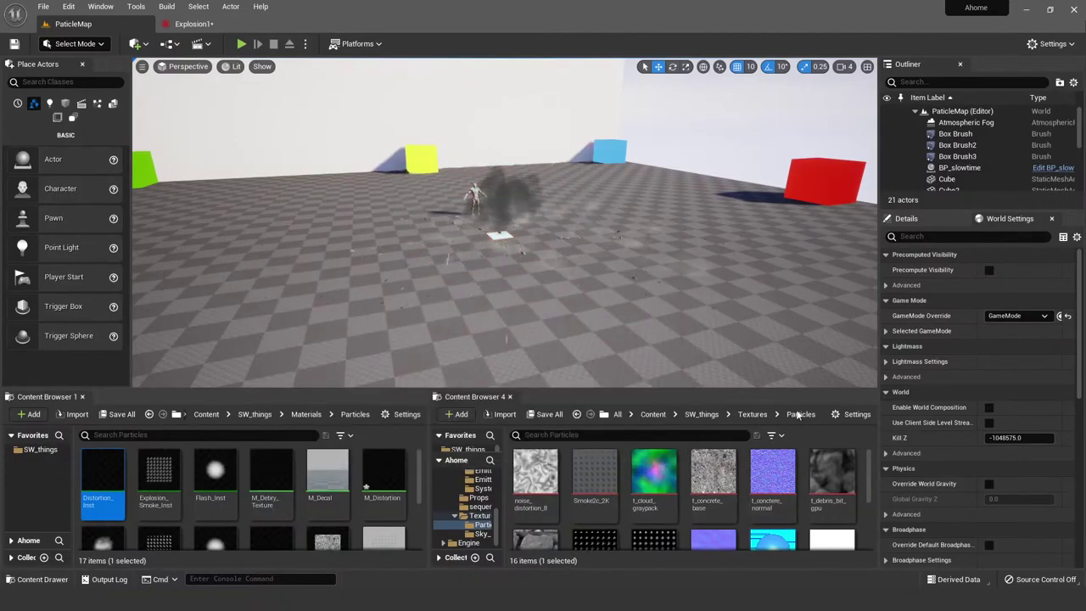
click(752, 414)
click(702, 414)
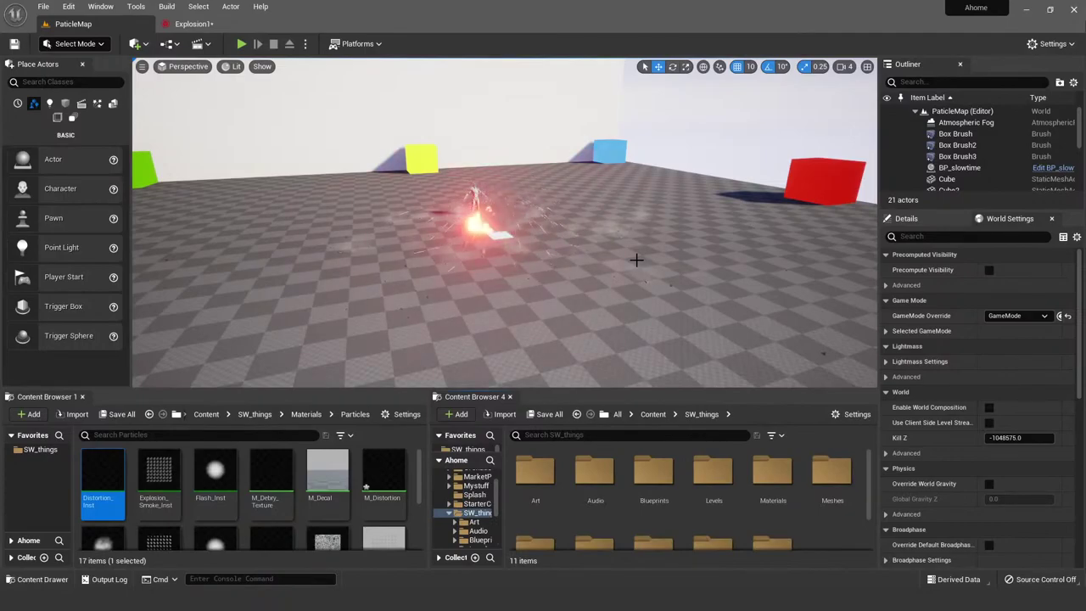
Step: Maximize the level viewport with F11 and frame the looping explosion near the cubes
drag(631, 244, 630, 245)
key(F11)
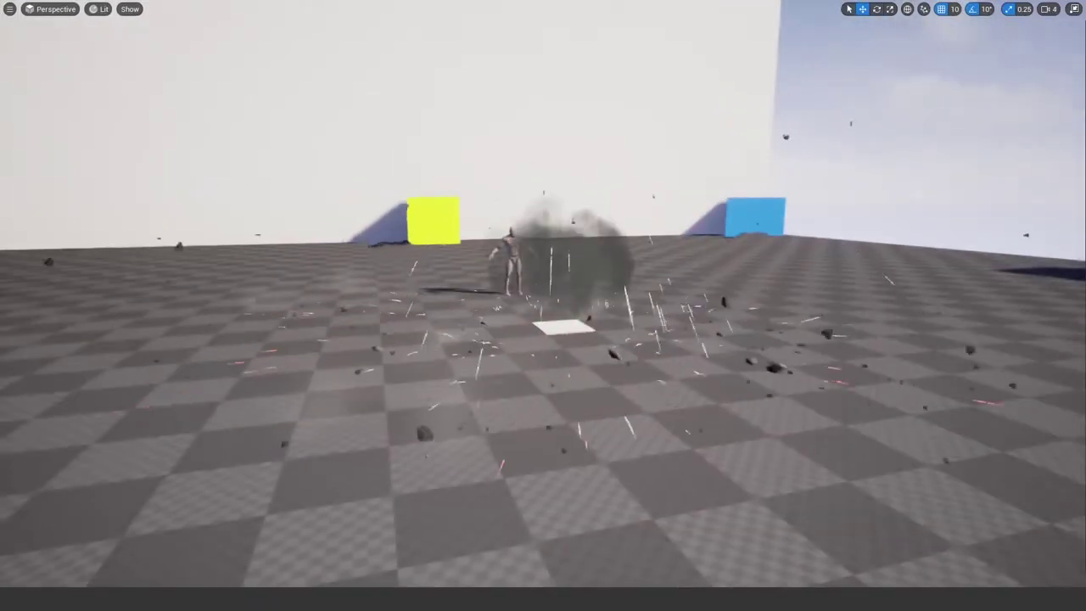
drag(631, 245, 631, 263)
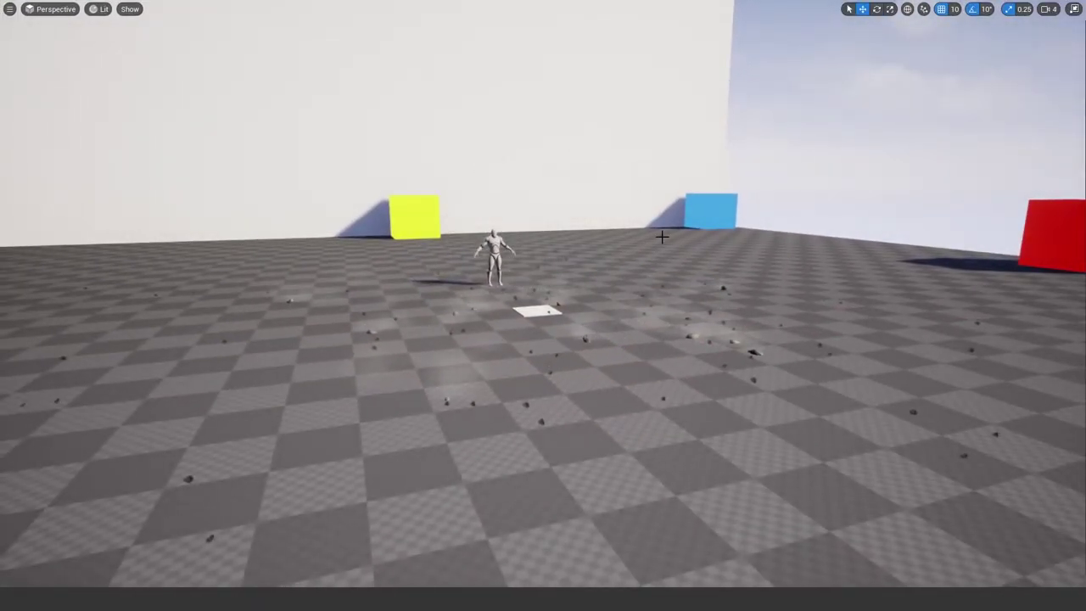